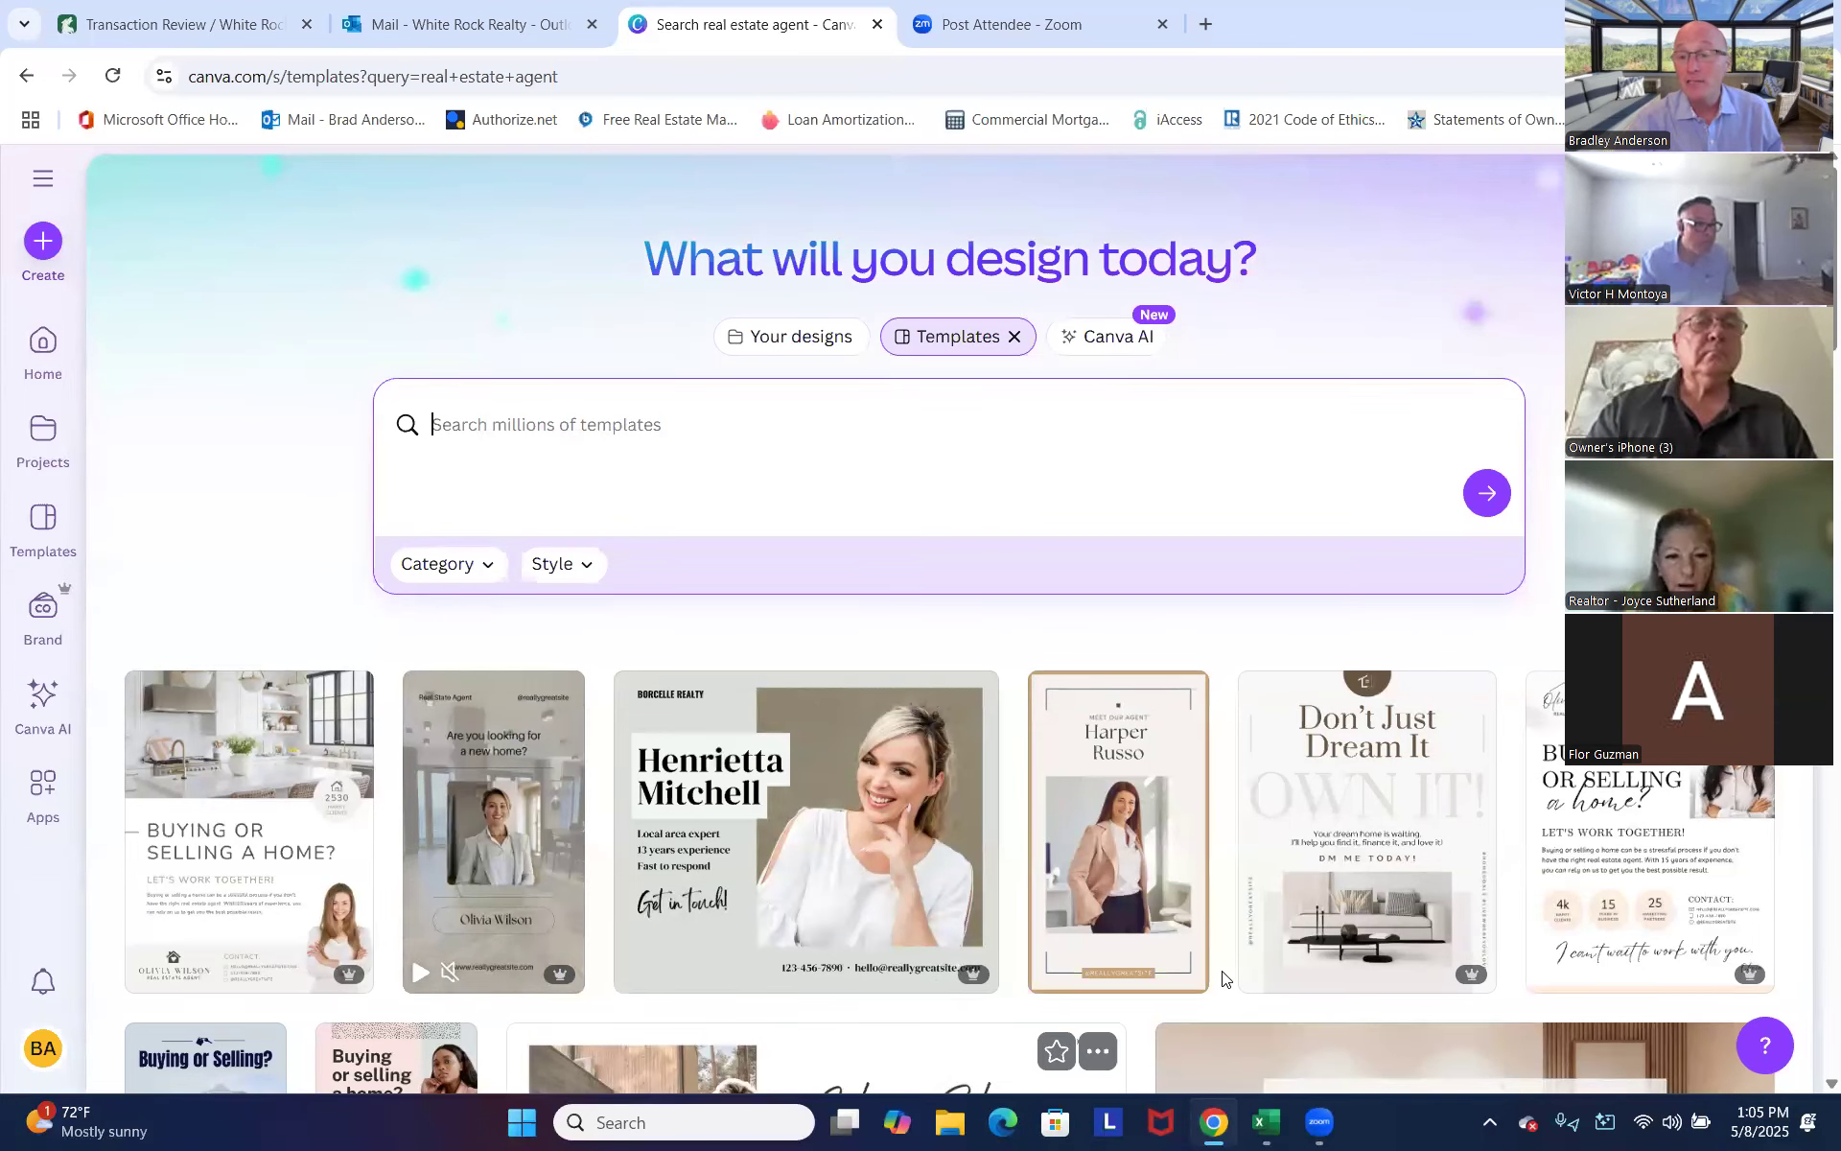
# Search the template library for "real estate".
pyautogui.scroll(-6, 1546, 577)
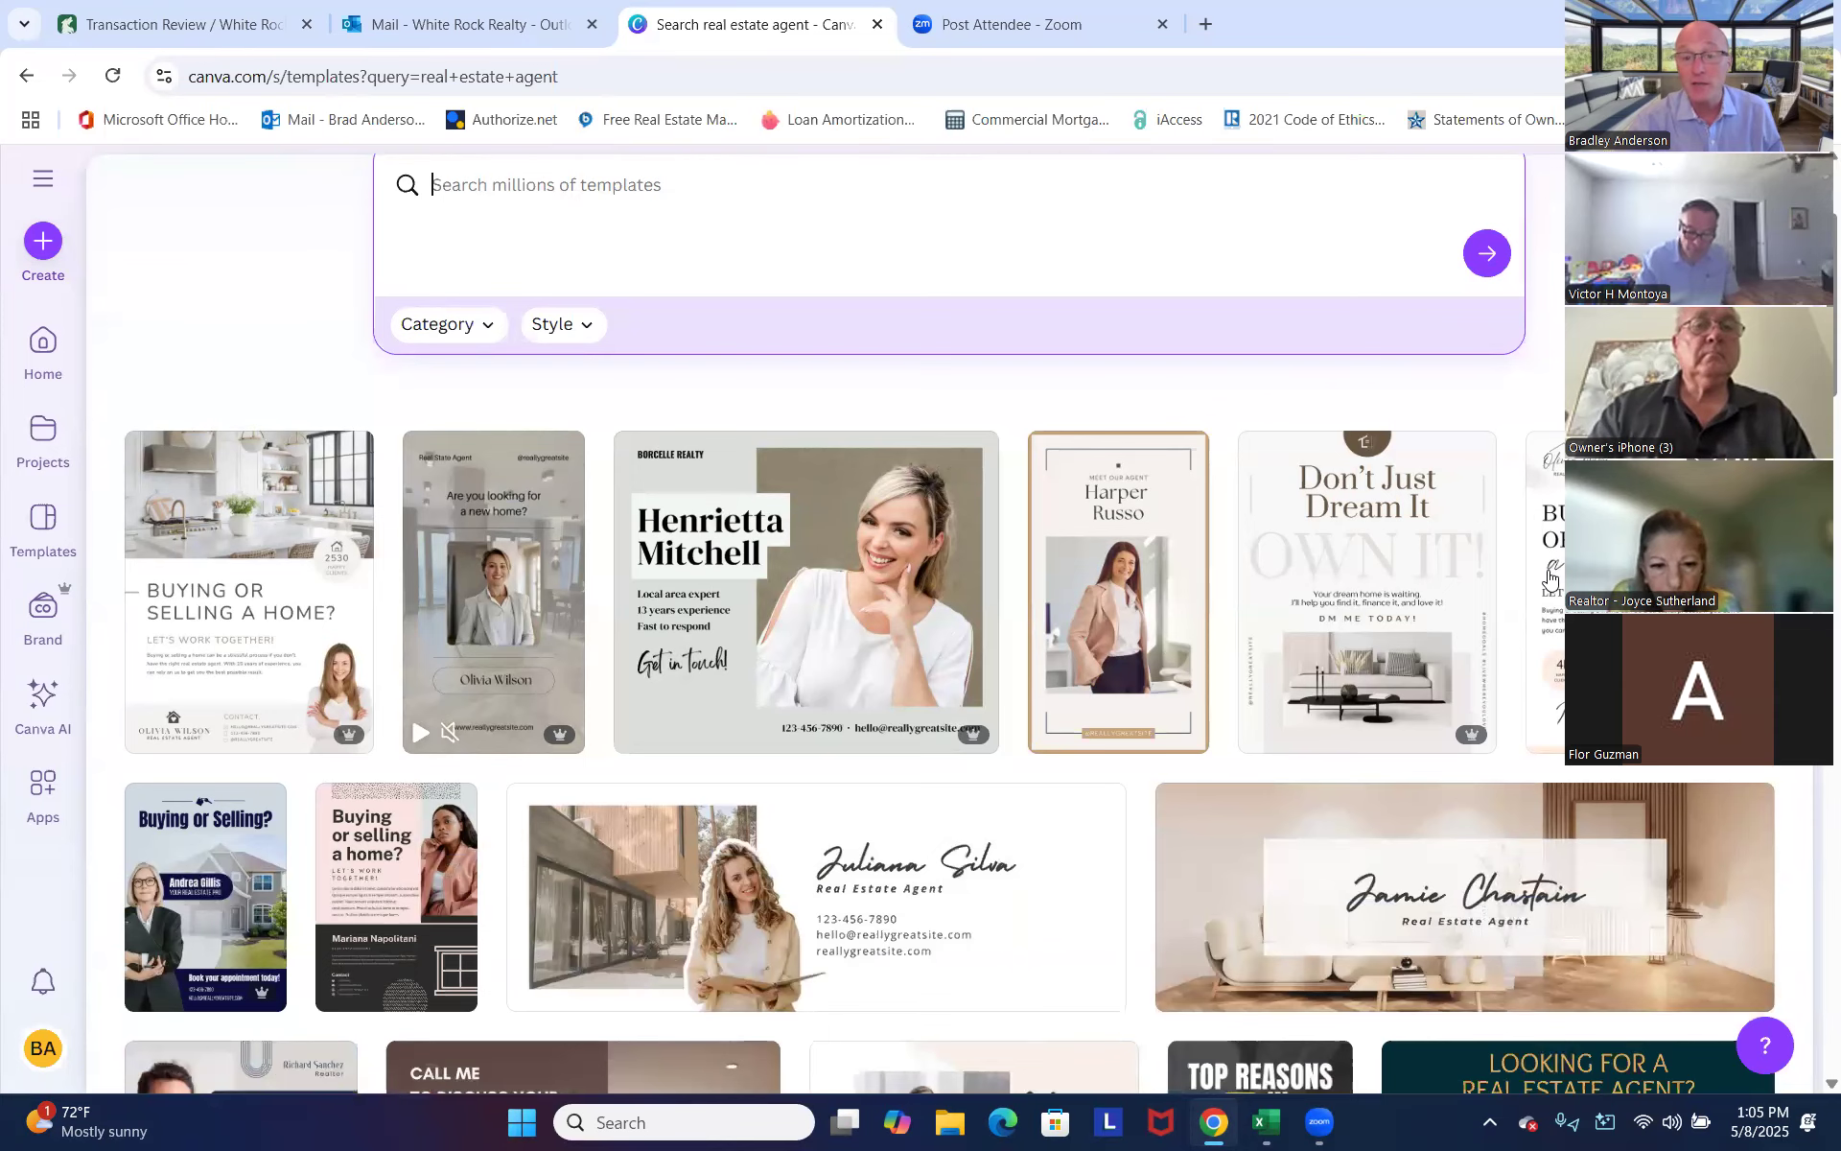
pyautogui.scroll(6, 1548, 580)
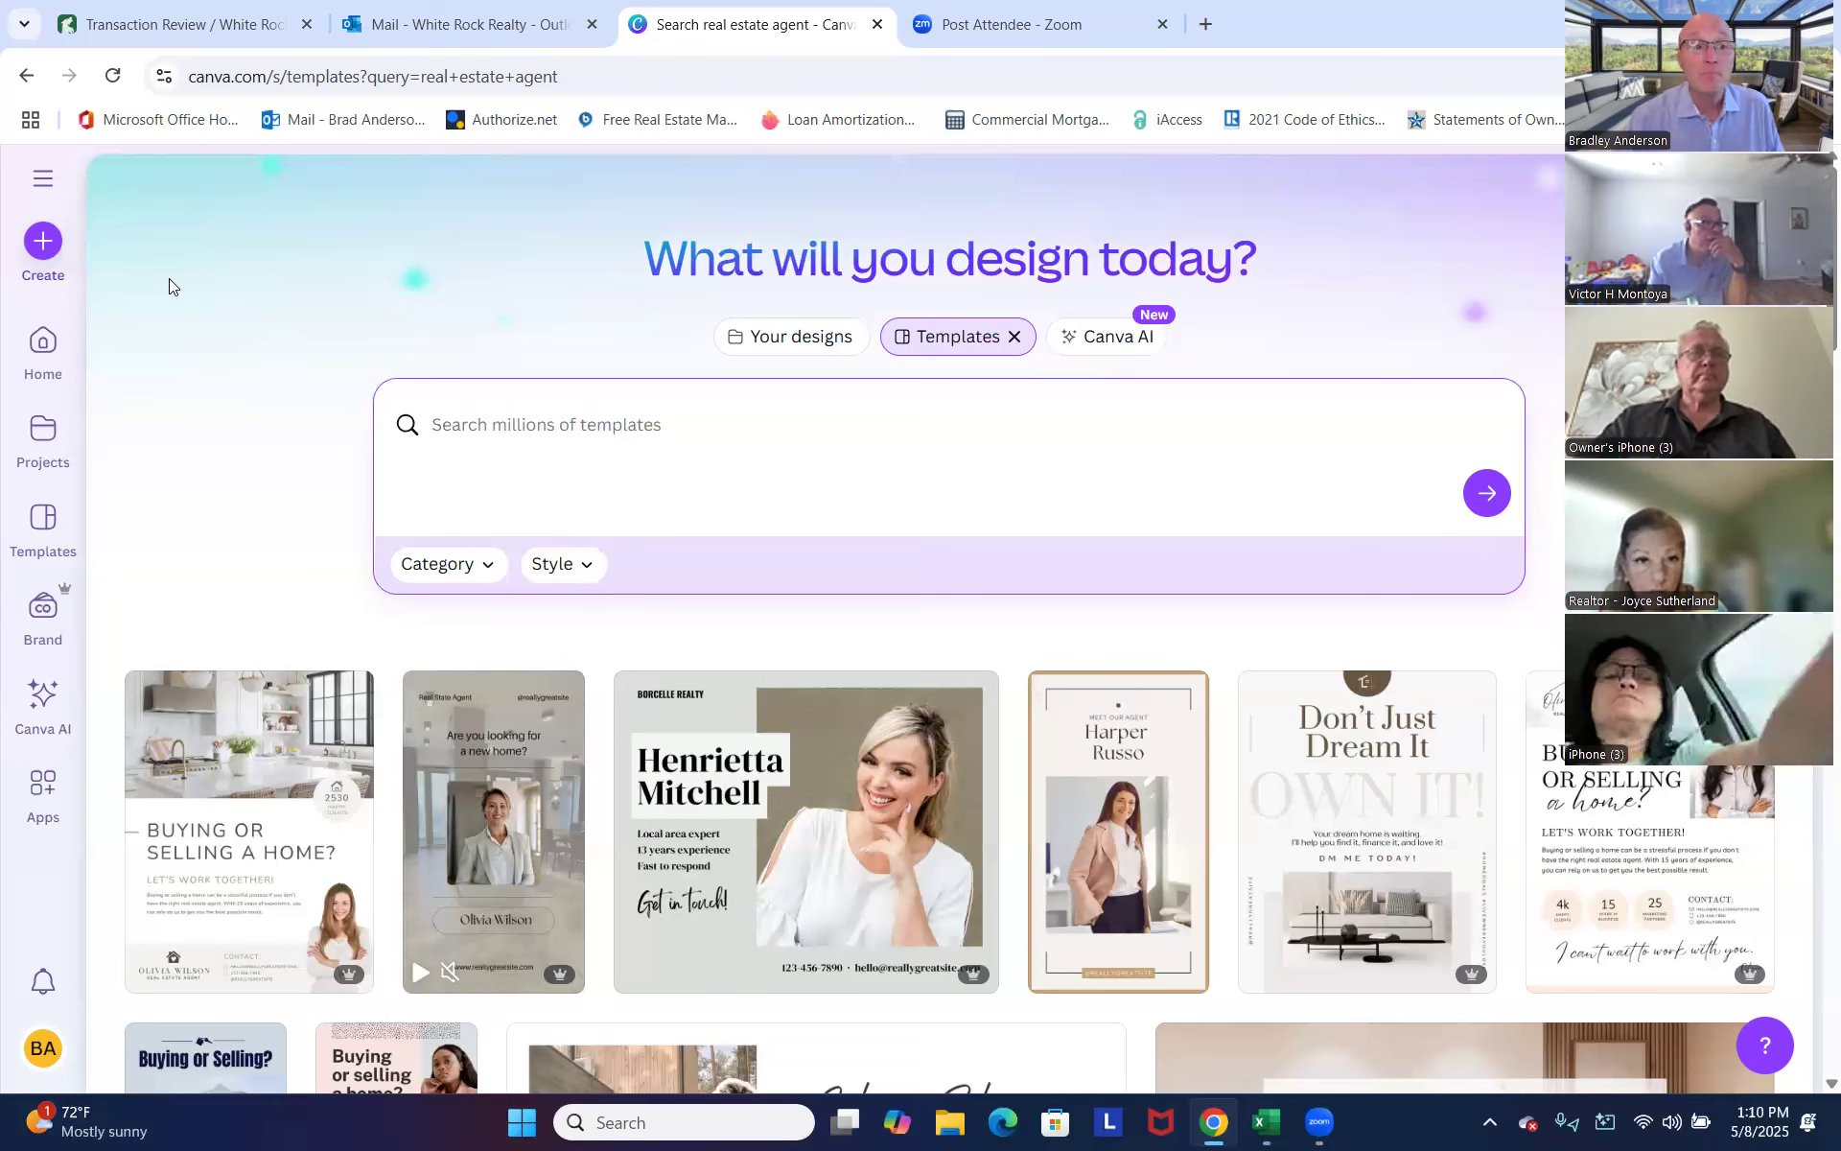
pyautogui.write('real')
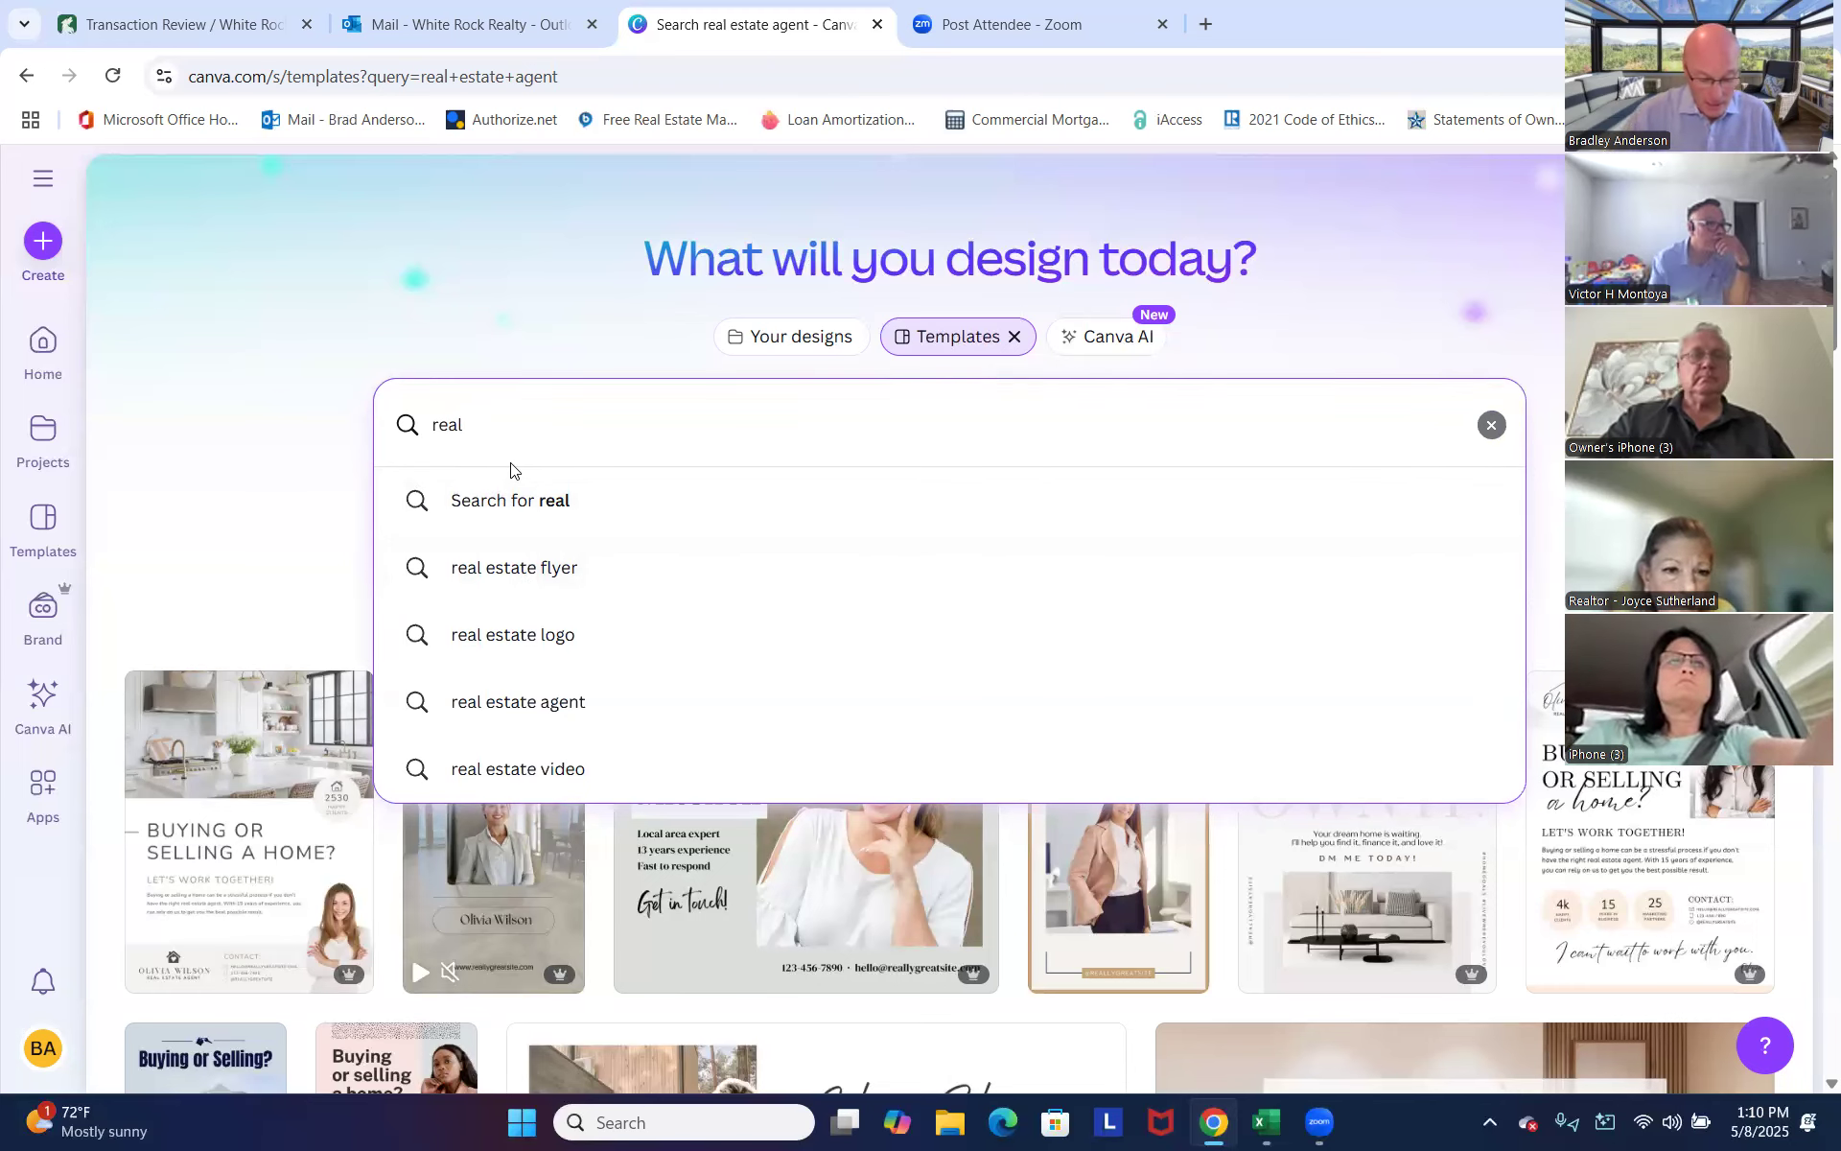
pyautogui.write('estate')
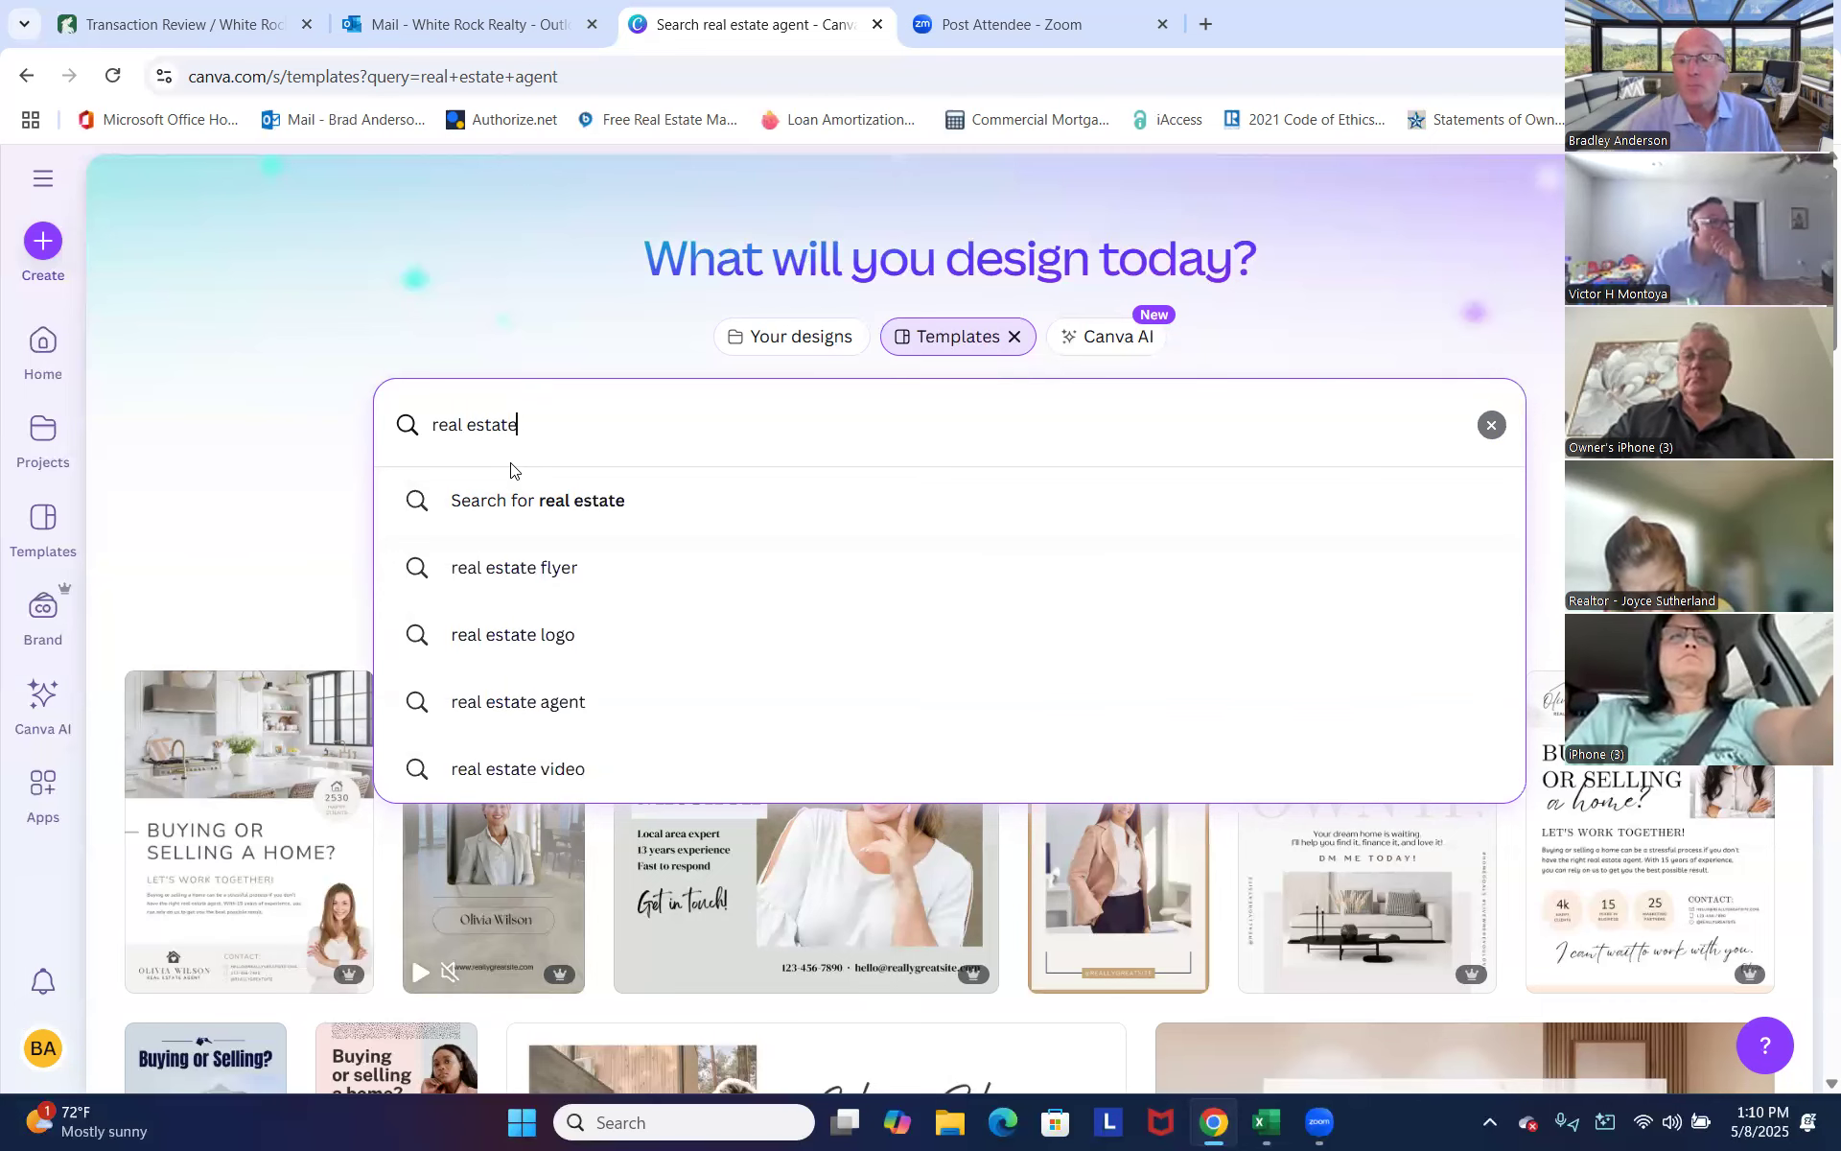
pyautogui.scroll(-3, 739, 571)
pyautogui.scroll(3, 739, 570)
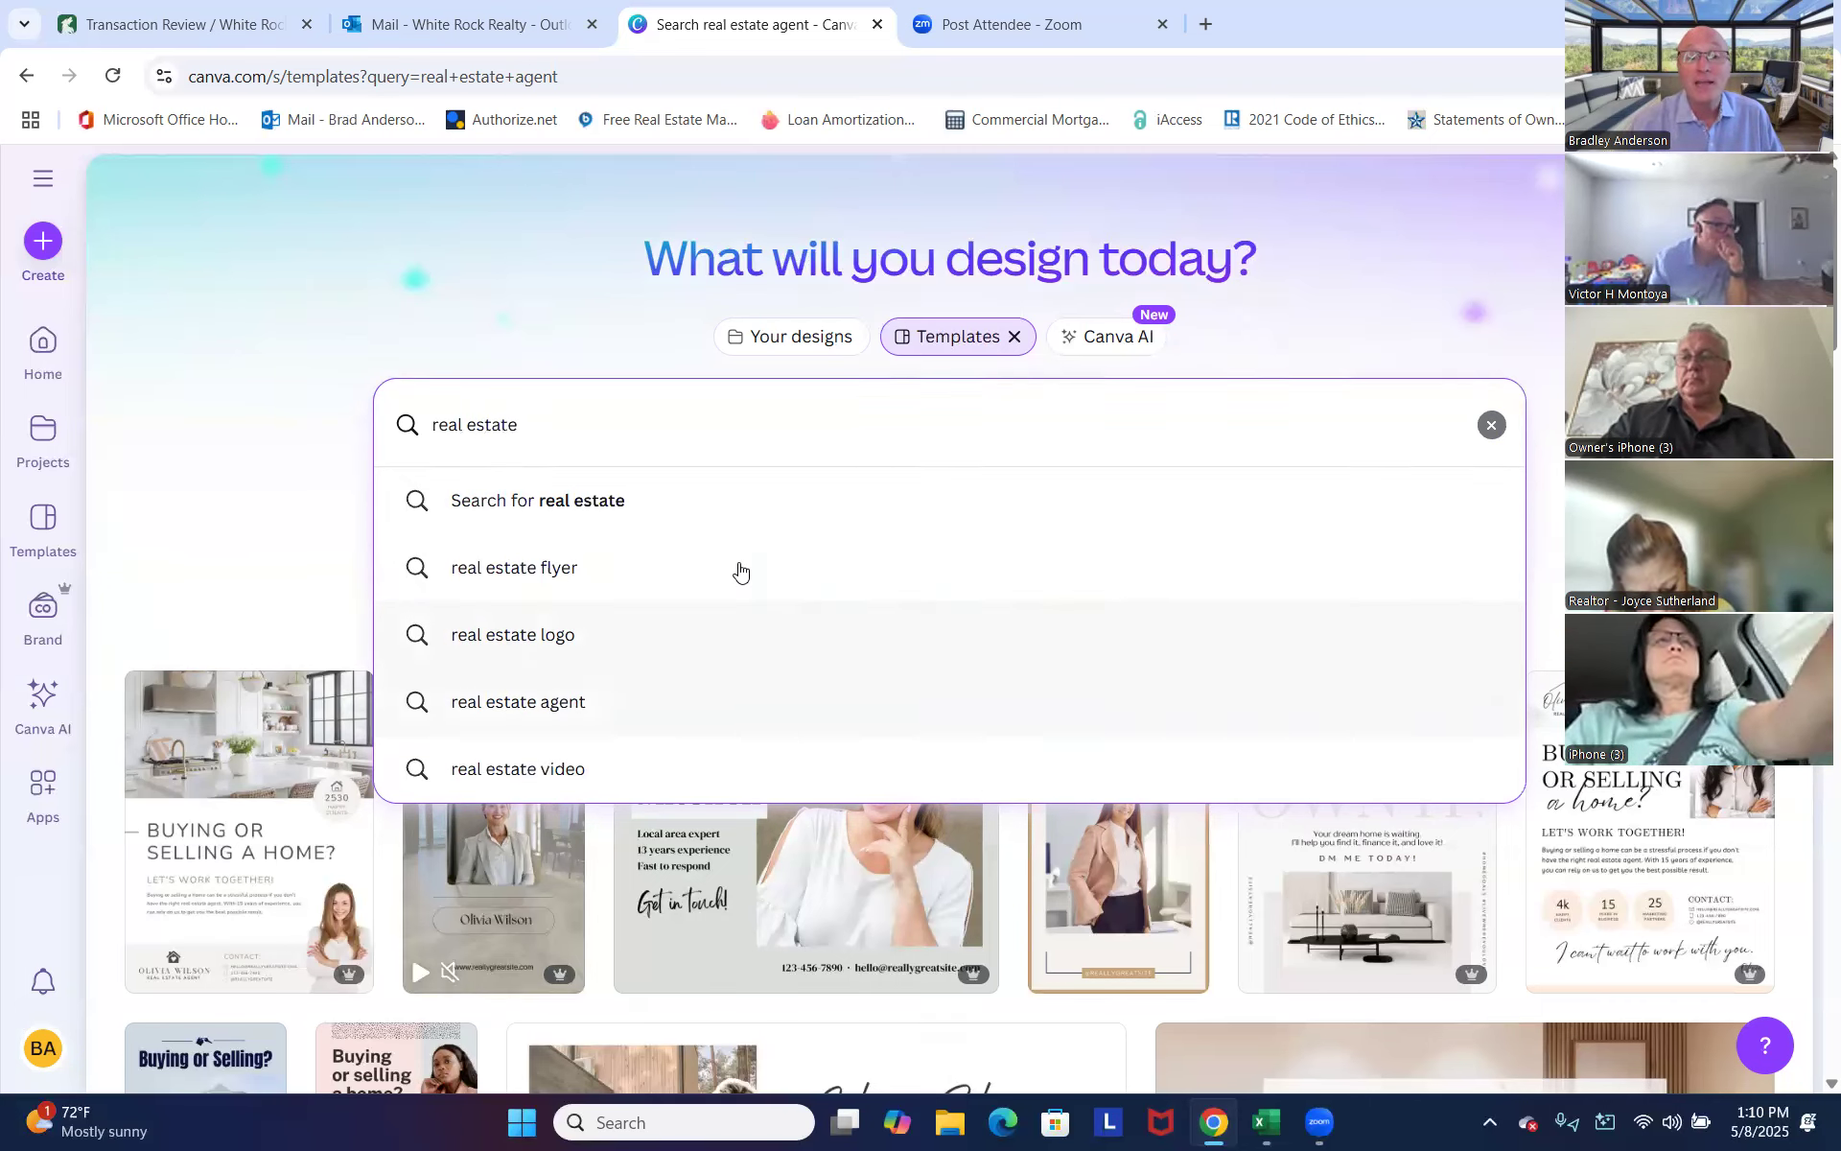
pyautogui.click(542, 502)
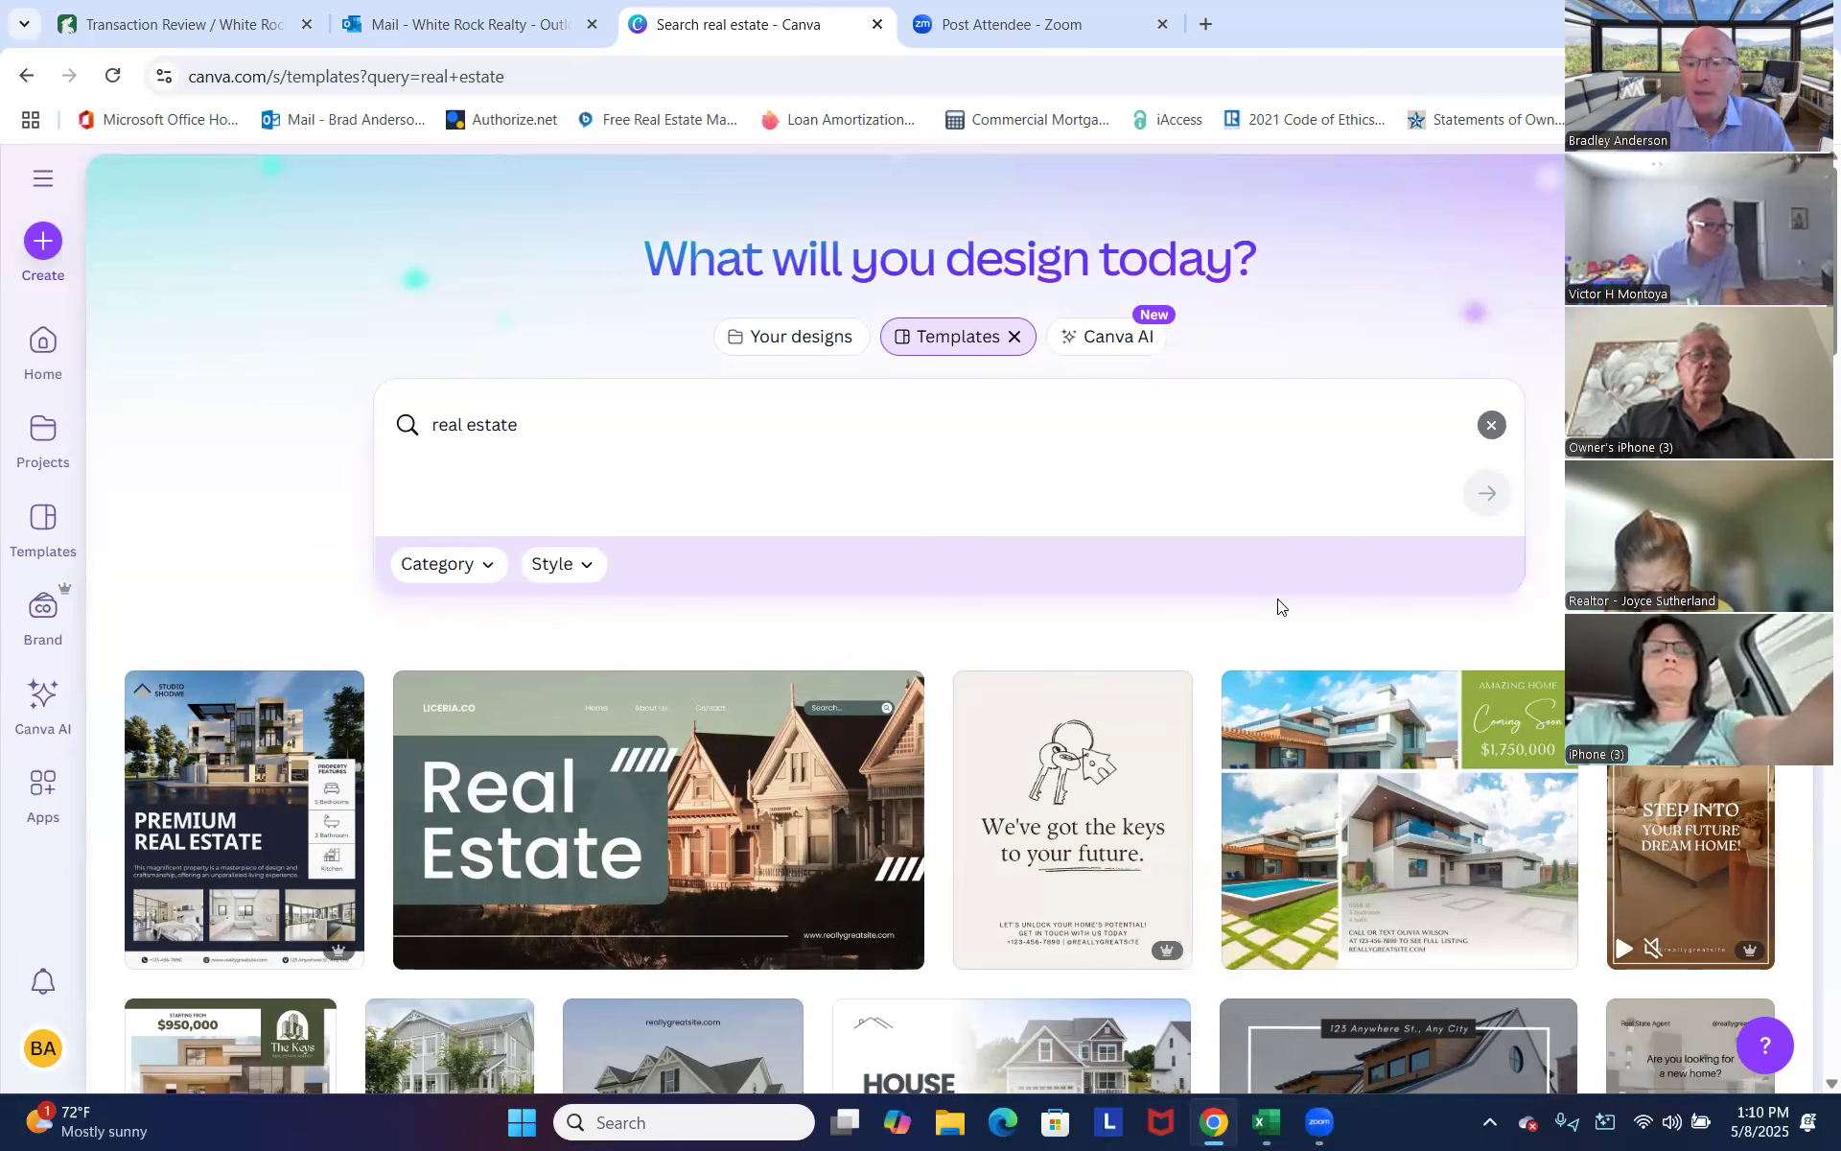
# Look over the real estate templates and refine the search to "real estate brochure".
pyautogui.scroll(-2, 1276, 607)
pyautogui.scroll(-1, 1278, 609)
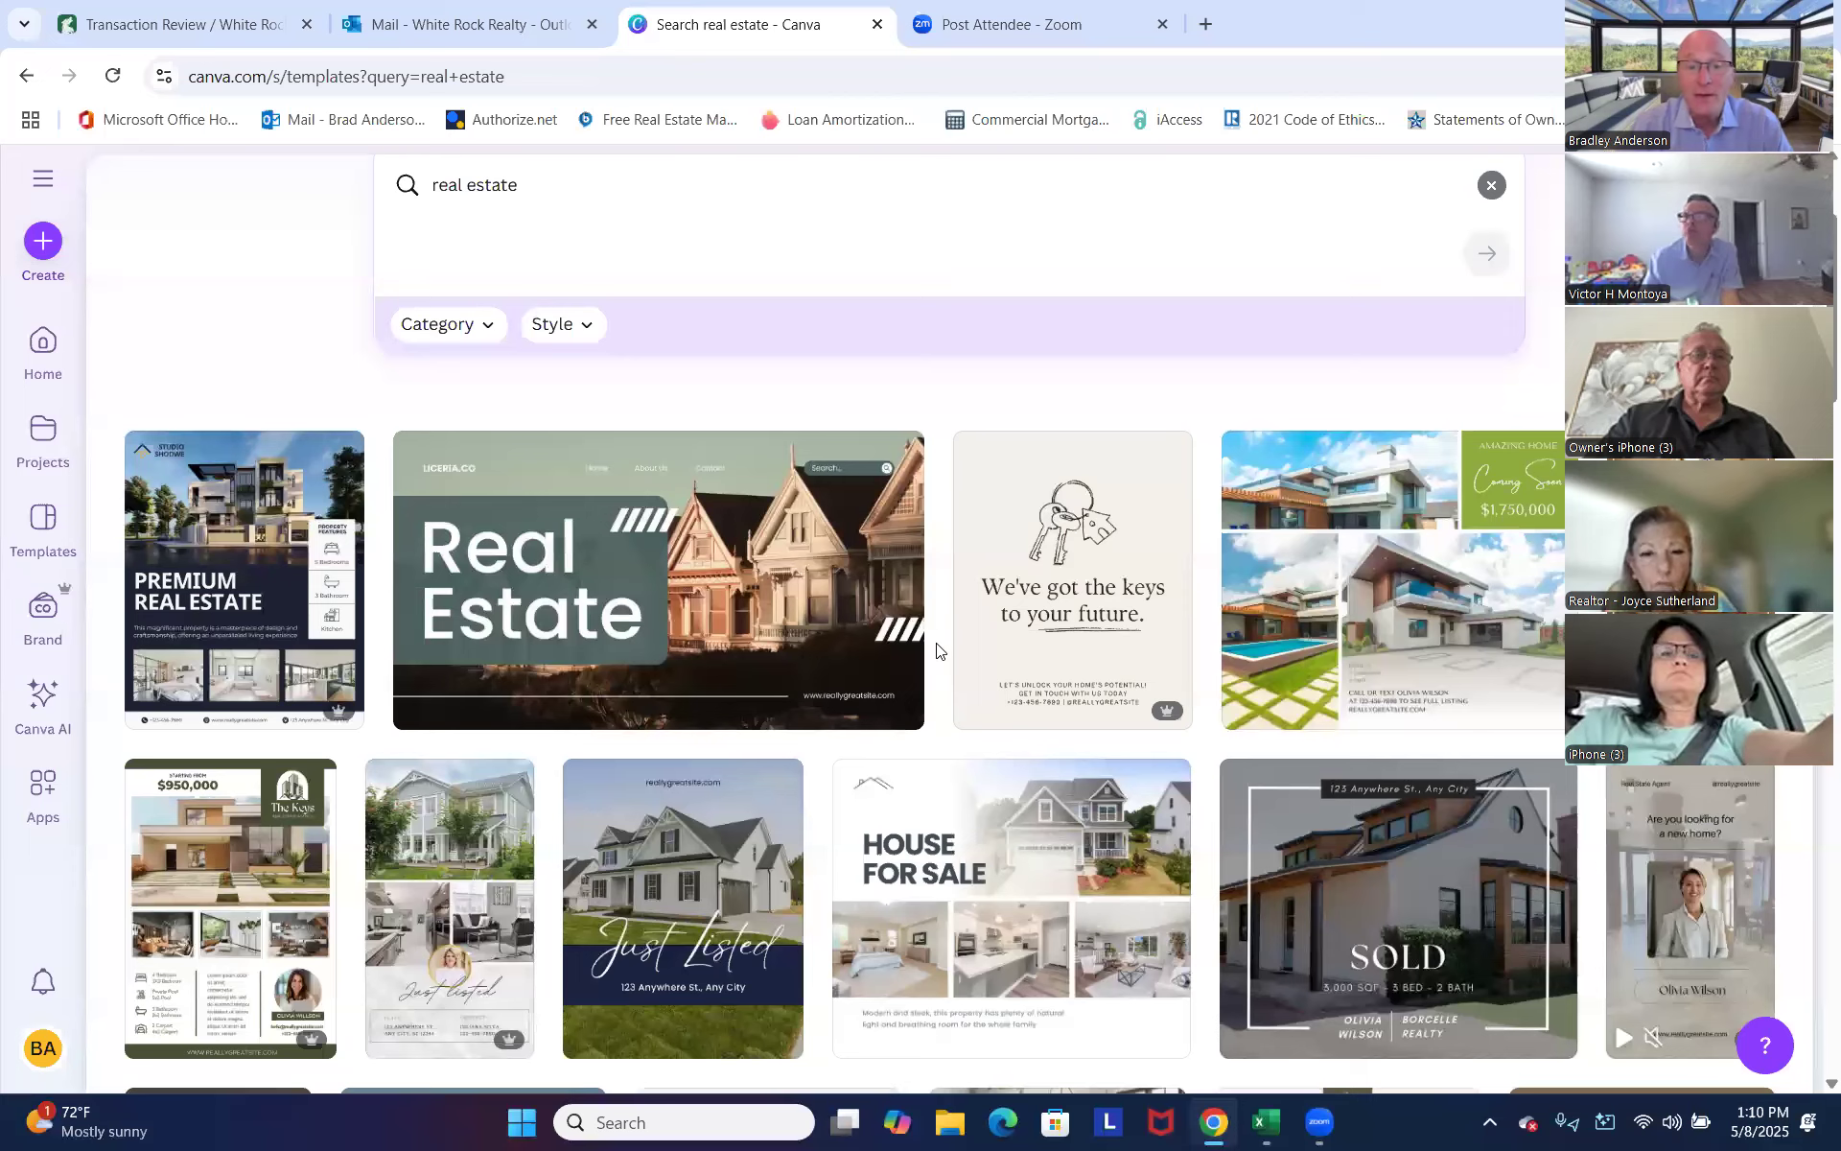
pyautogui.scroll(-3, 936, 651)
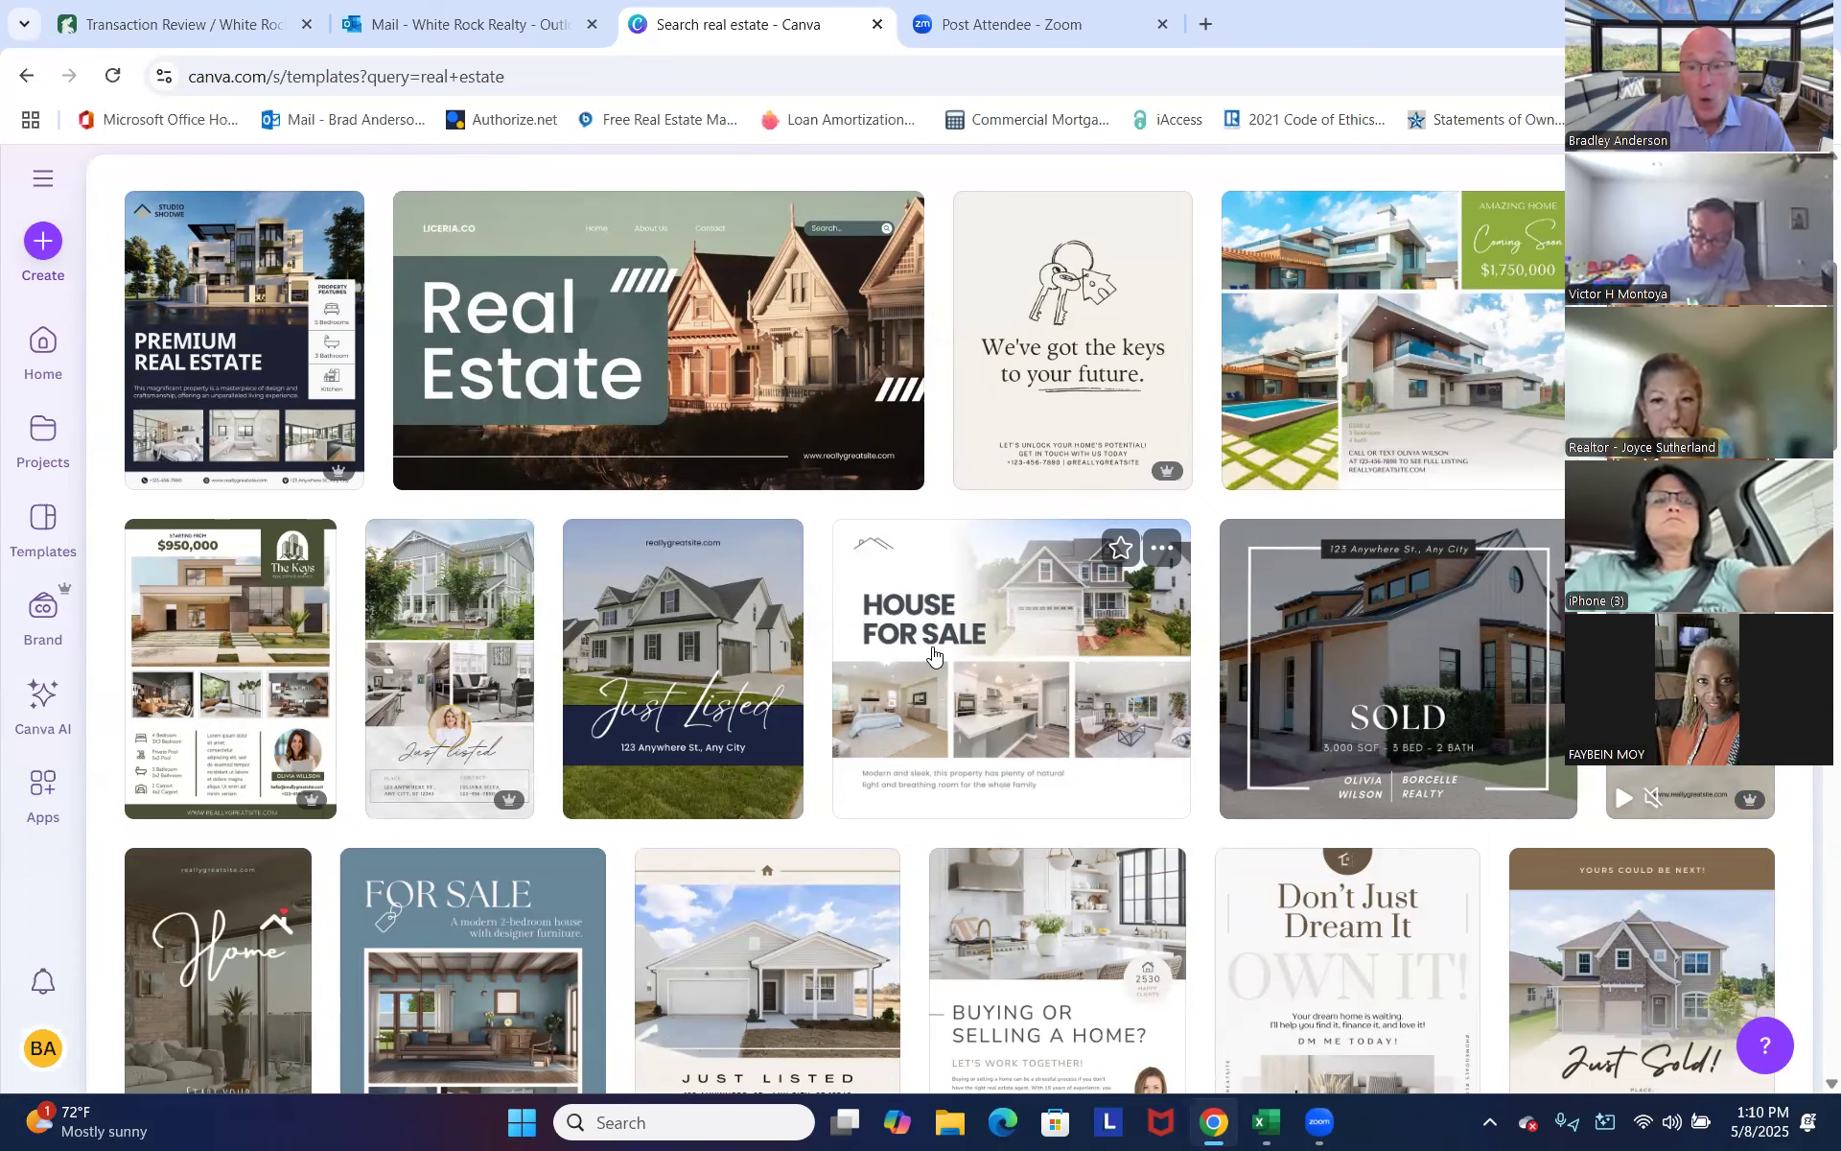
pyautogui.scroll(-6, 933, 654)
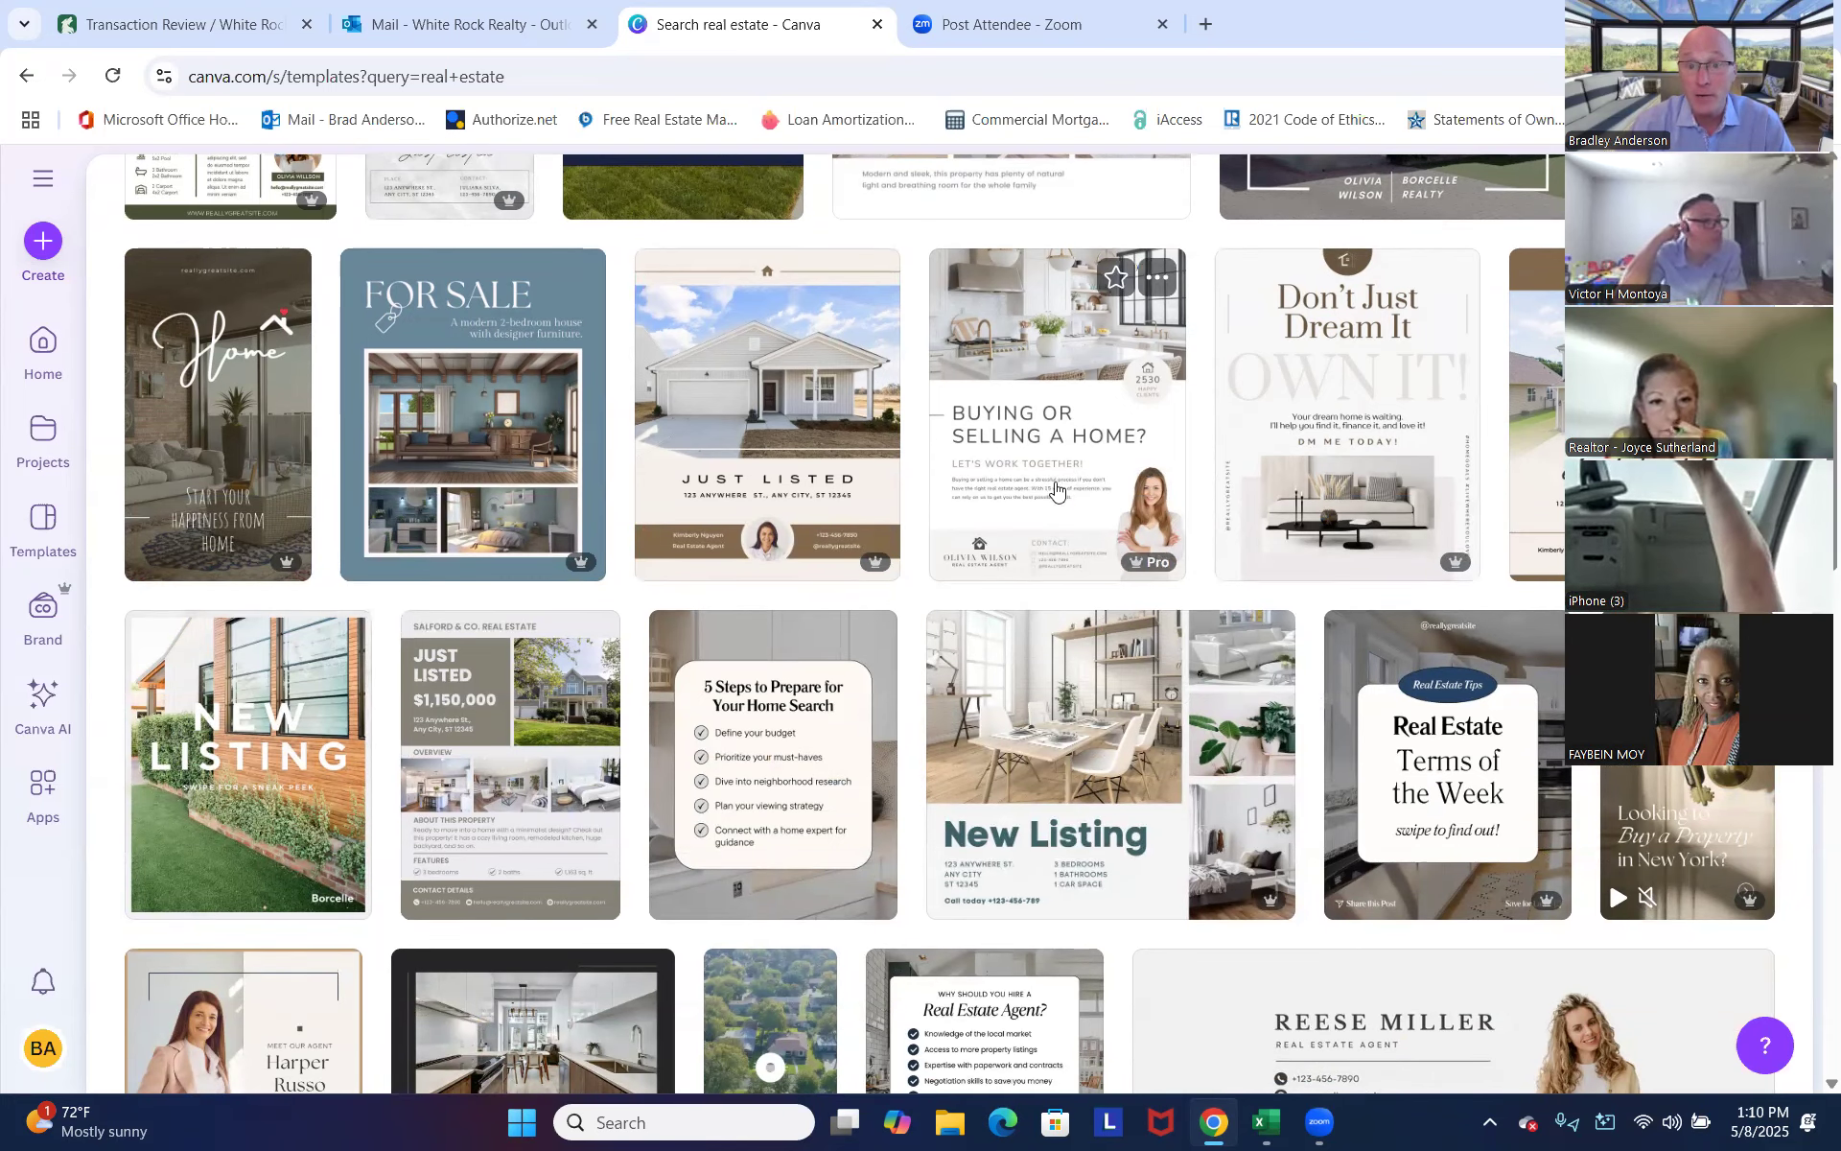
pyautogui.scroll(2, 1055, 491)
pyautogui.scroll(10, 1055, 491)
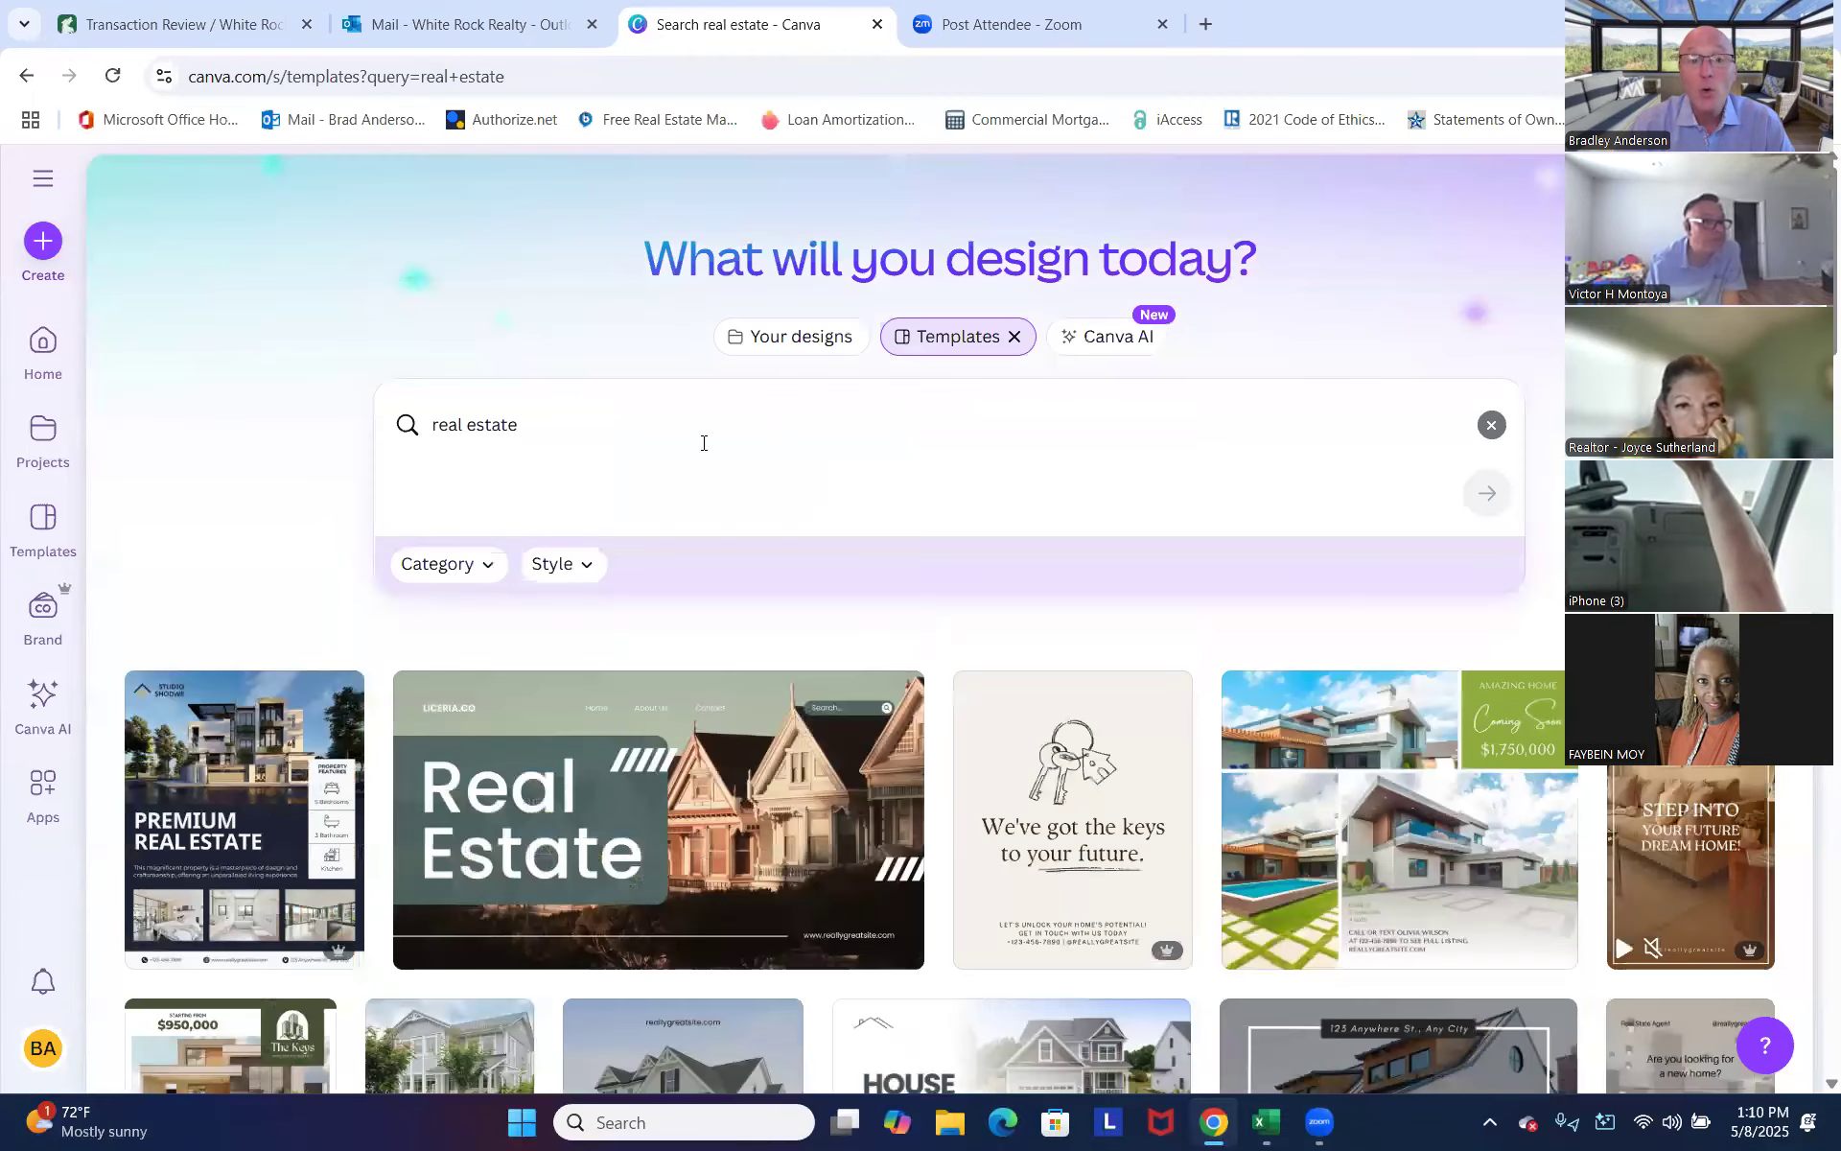
pyautogui.click(695, 428)
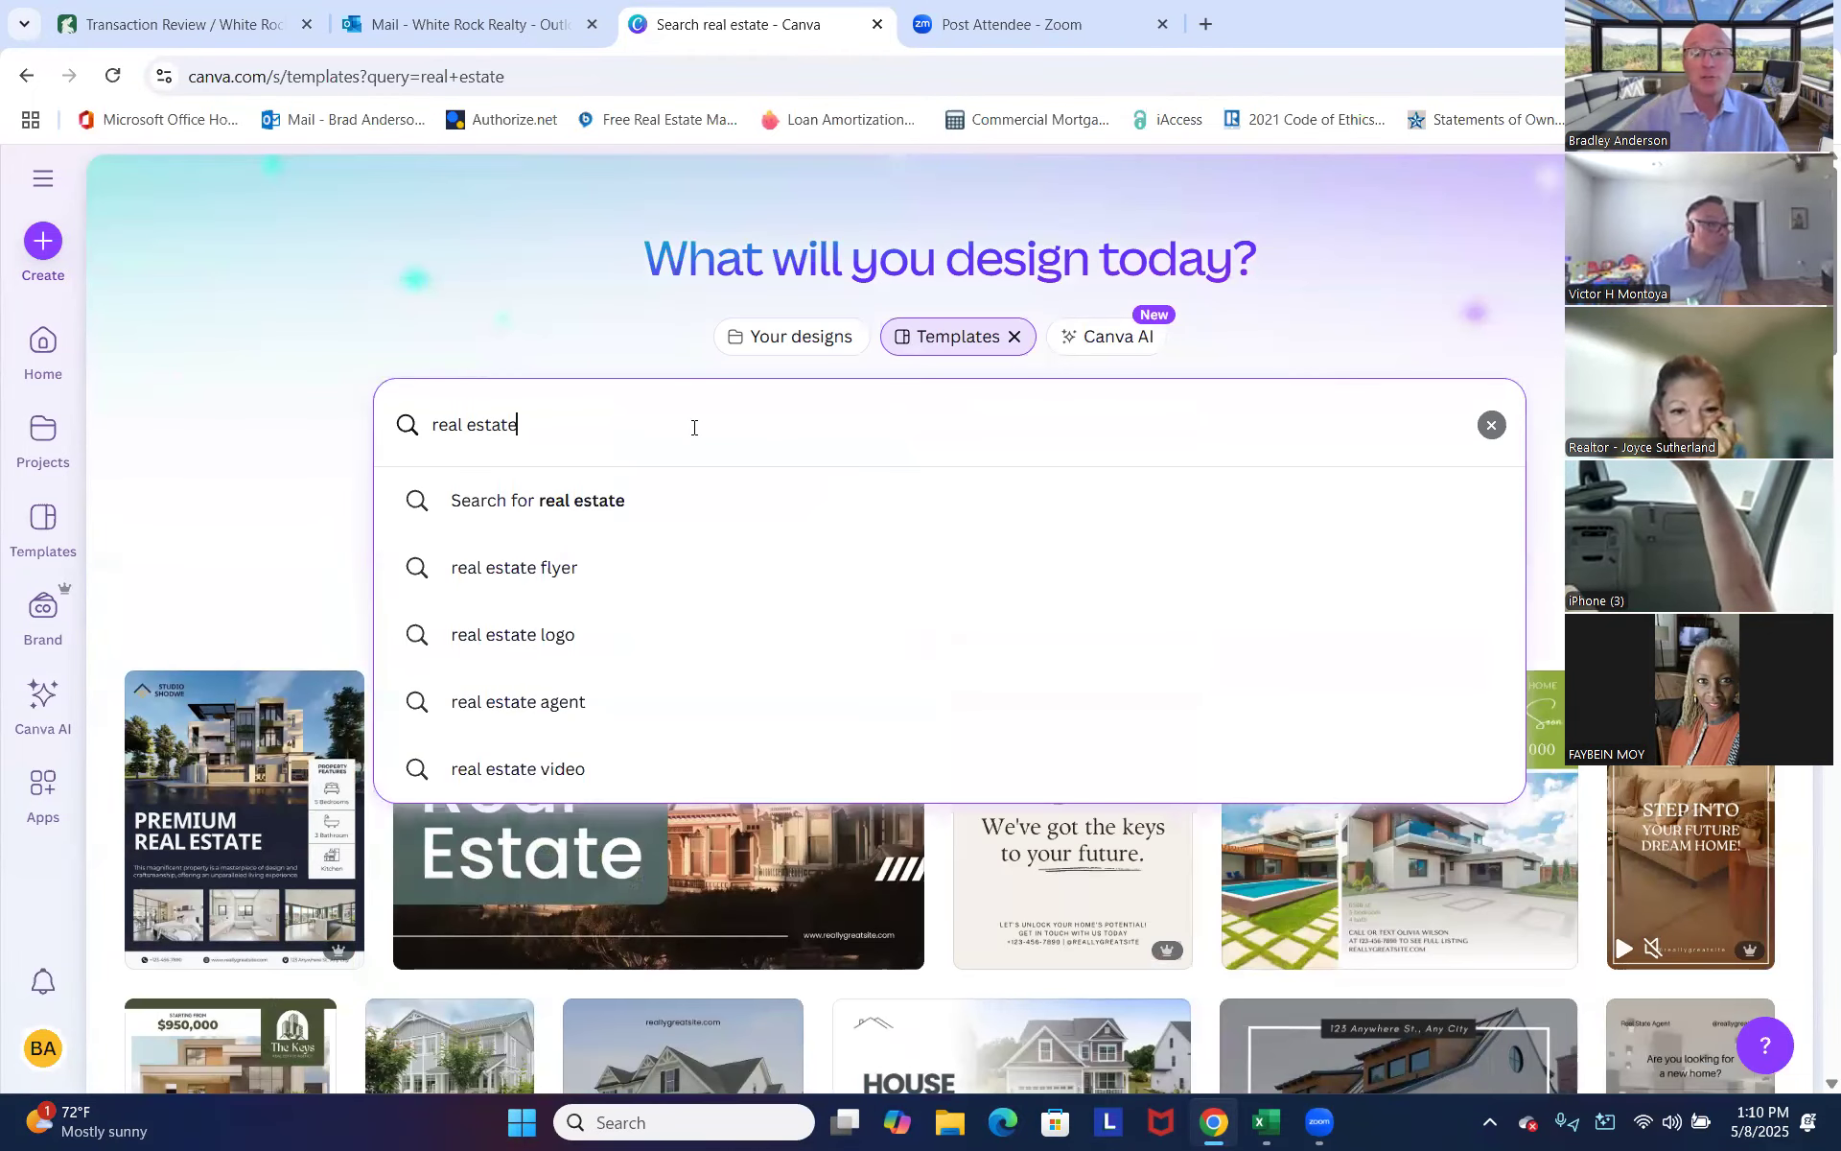
pyautogui.write('broc')
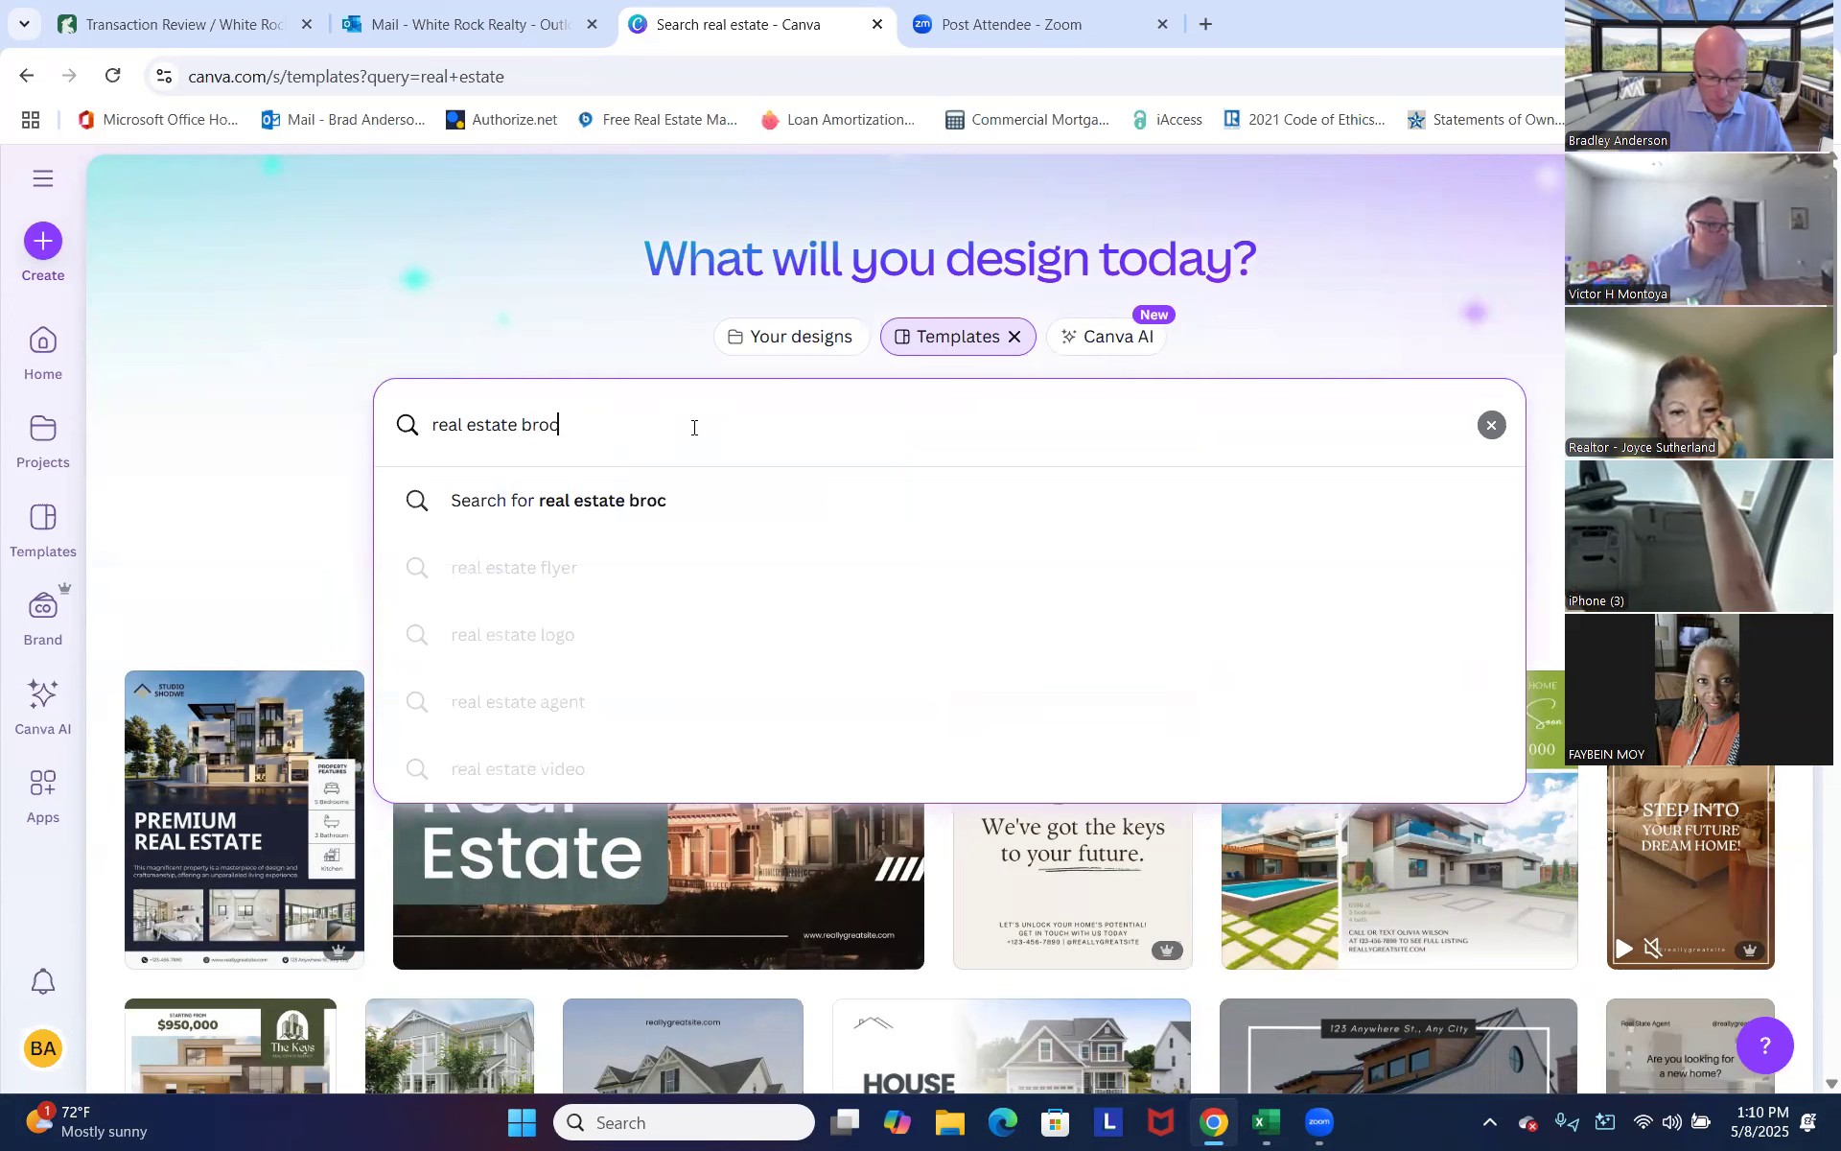
pyautogui.write('hure')
pyautogui.press('Return')
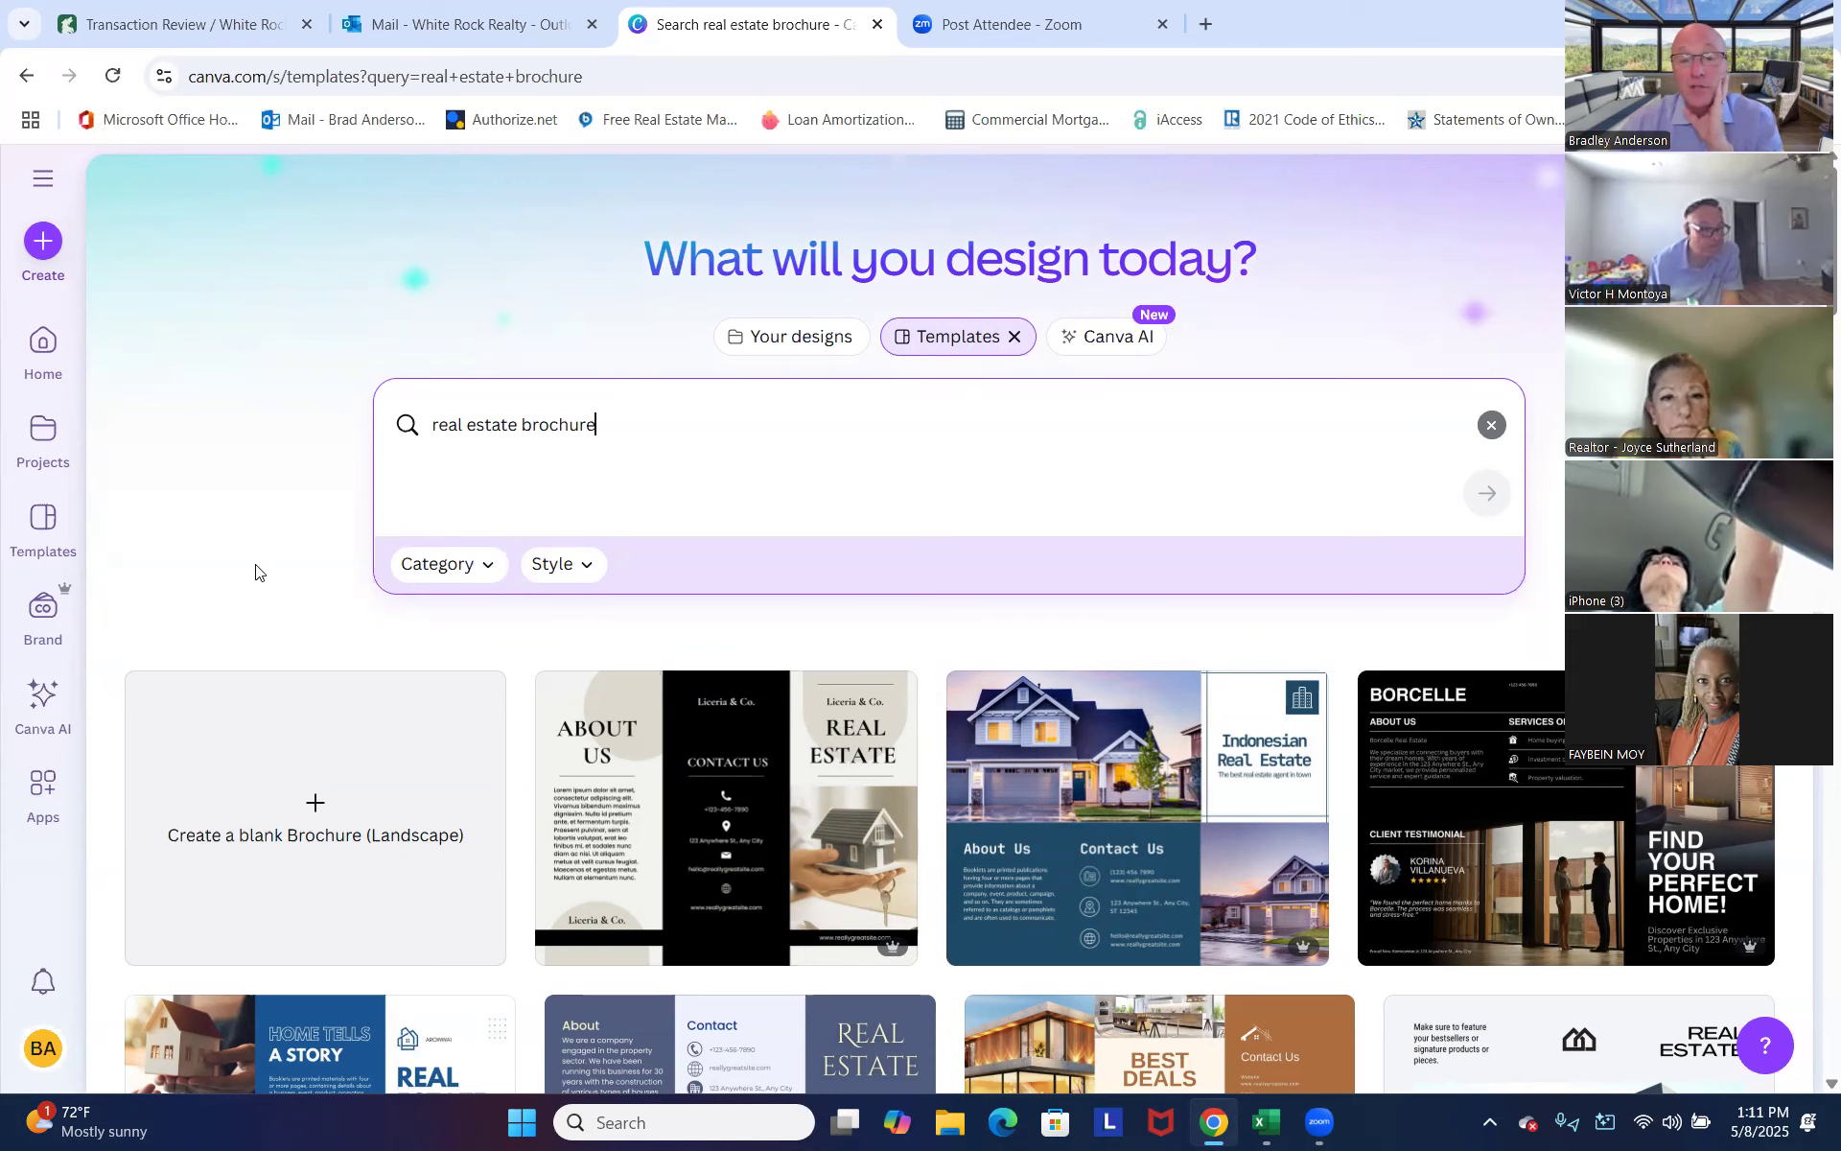
# Browse the brochure templates and narrow the search to "real estate brochure bifold".
pyautogui.scroll(-2, 704, 746)
pyautogui.scroll(-2, 704, 747)
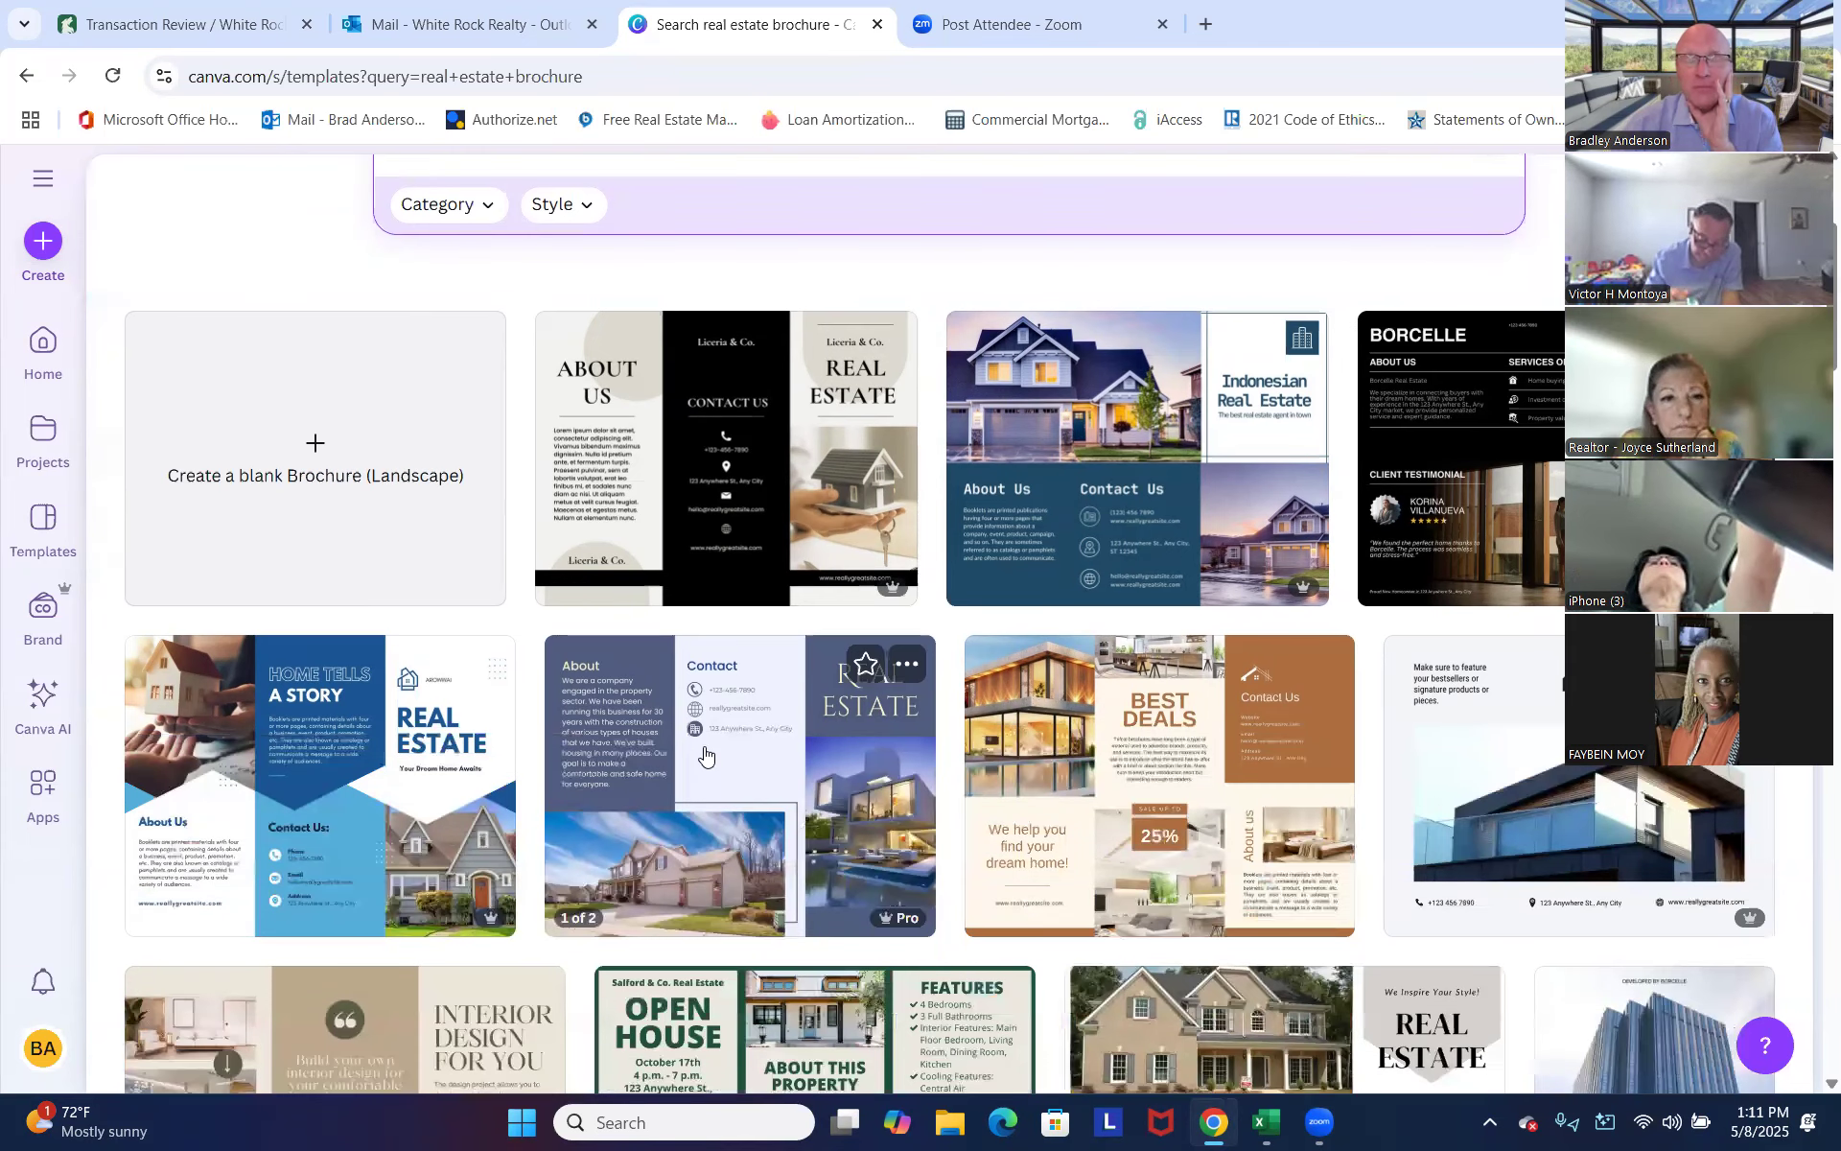
pyautogui.scroll(-2, 704, 746)
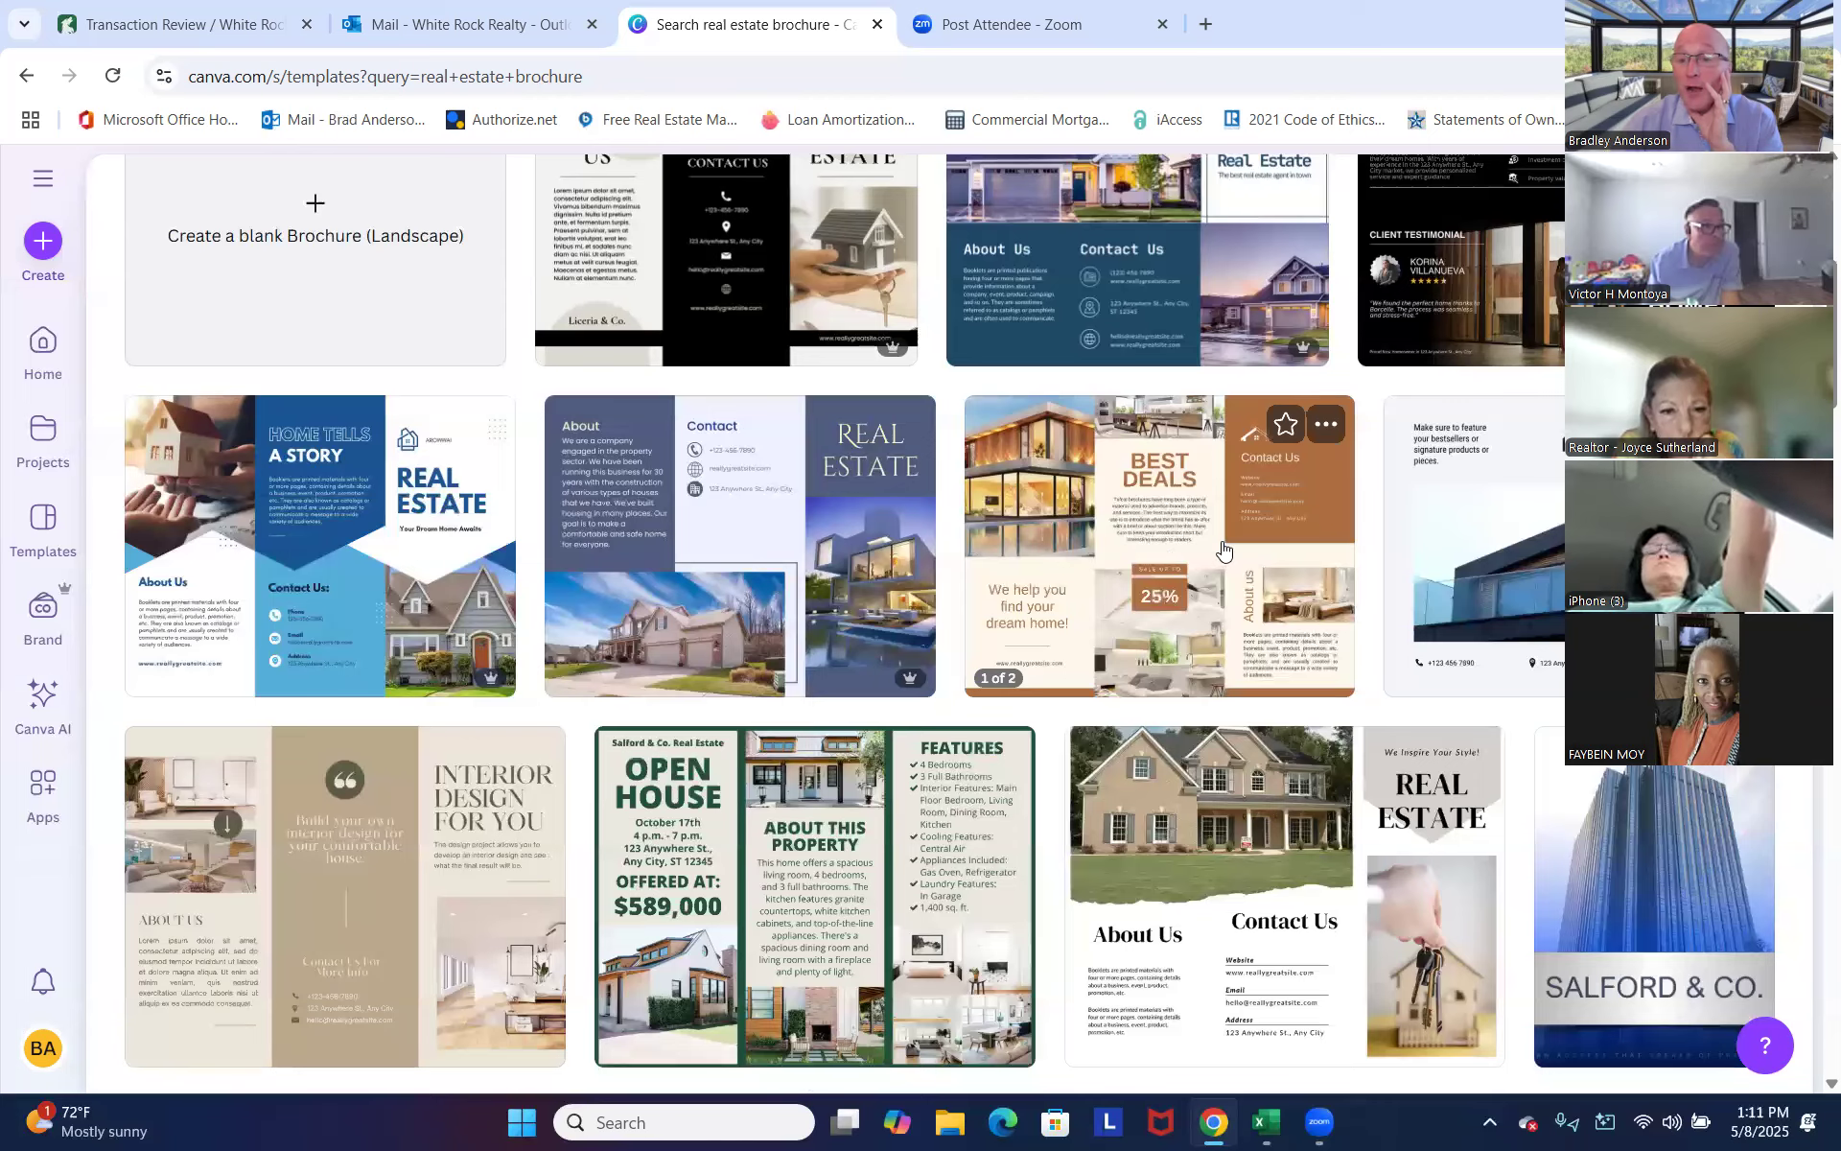
pyautogui.scroll(-2, 1217, 557)
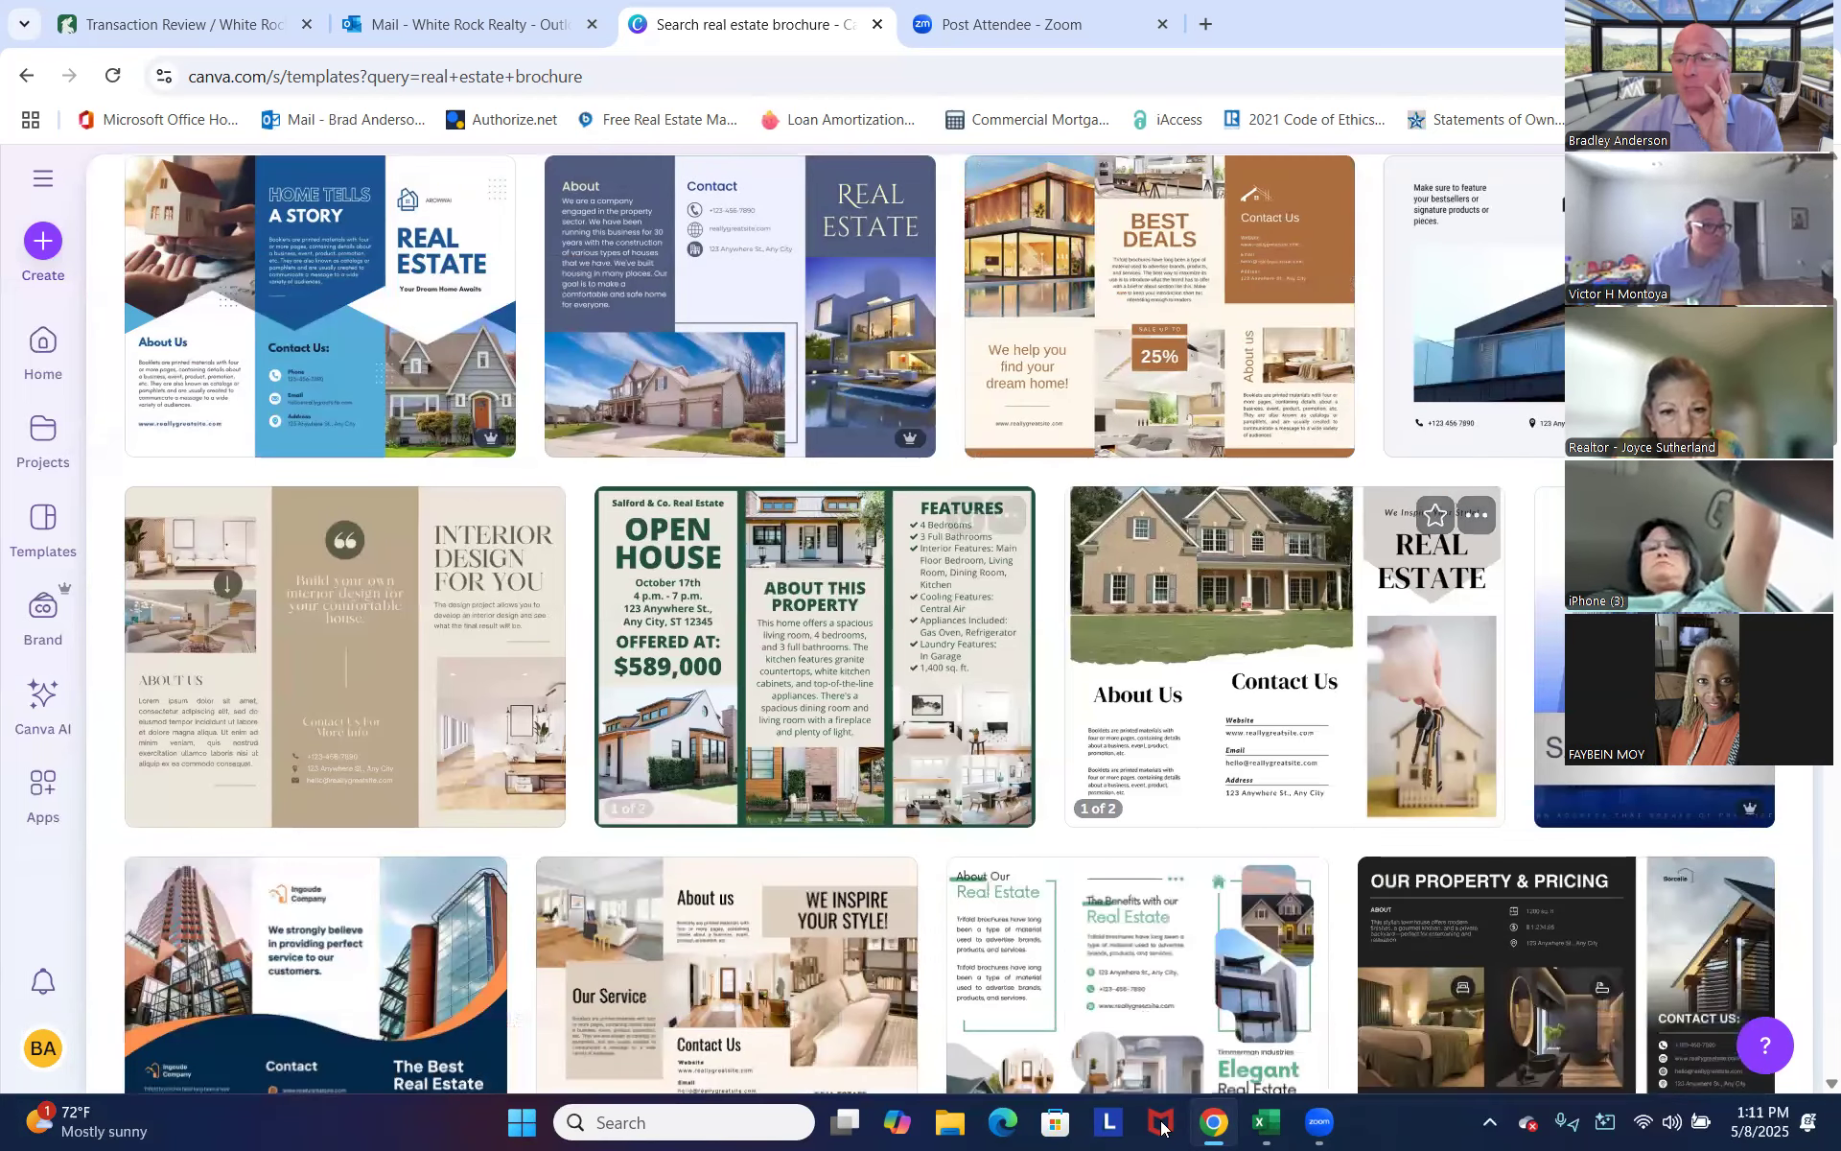
pyautogui.scroll(7, 714, 513)
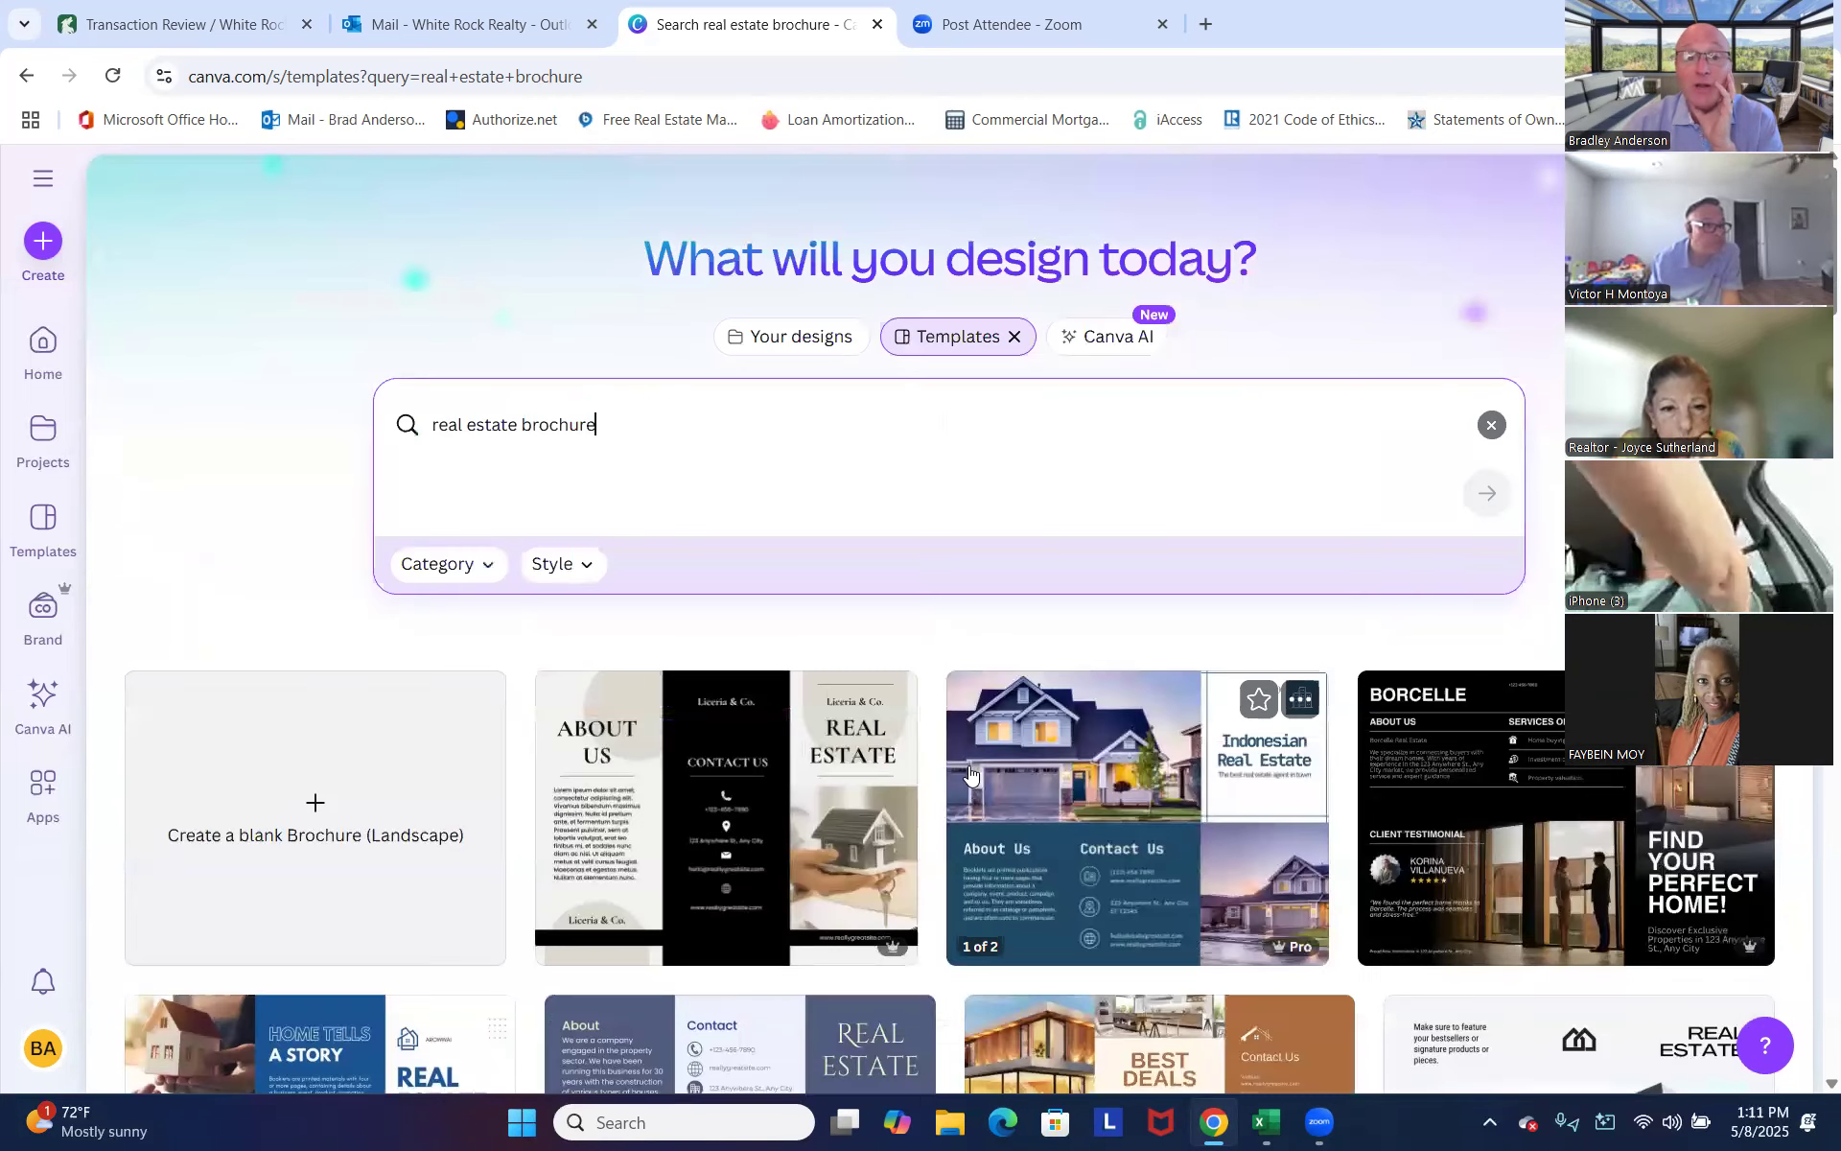
pyautogui.write('bifold')
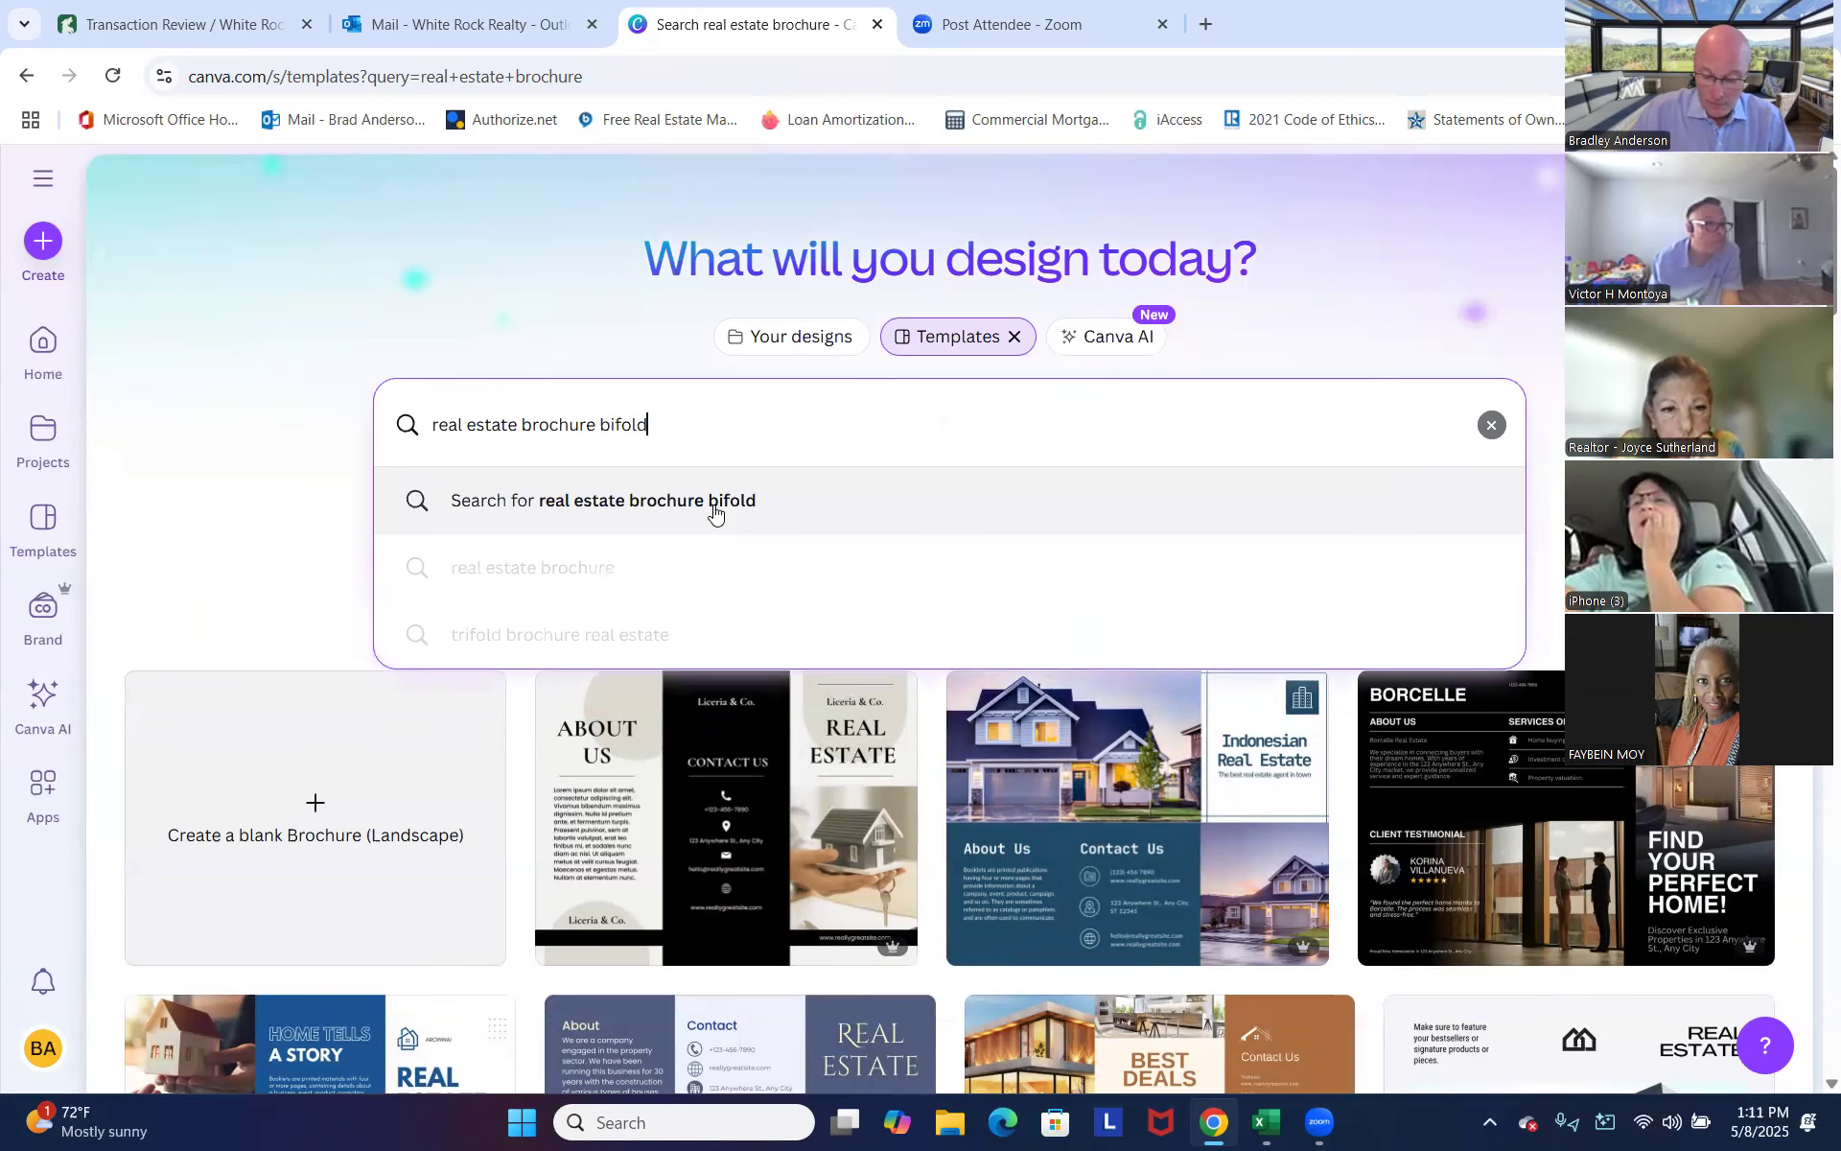
pyautogui.press('Return')
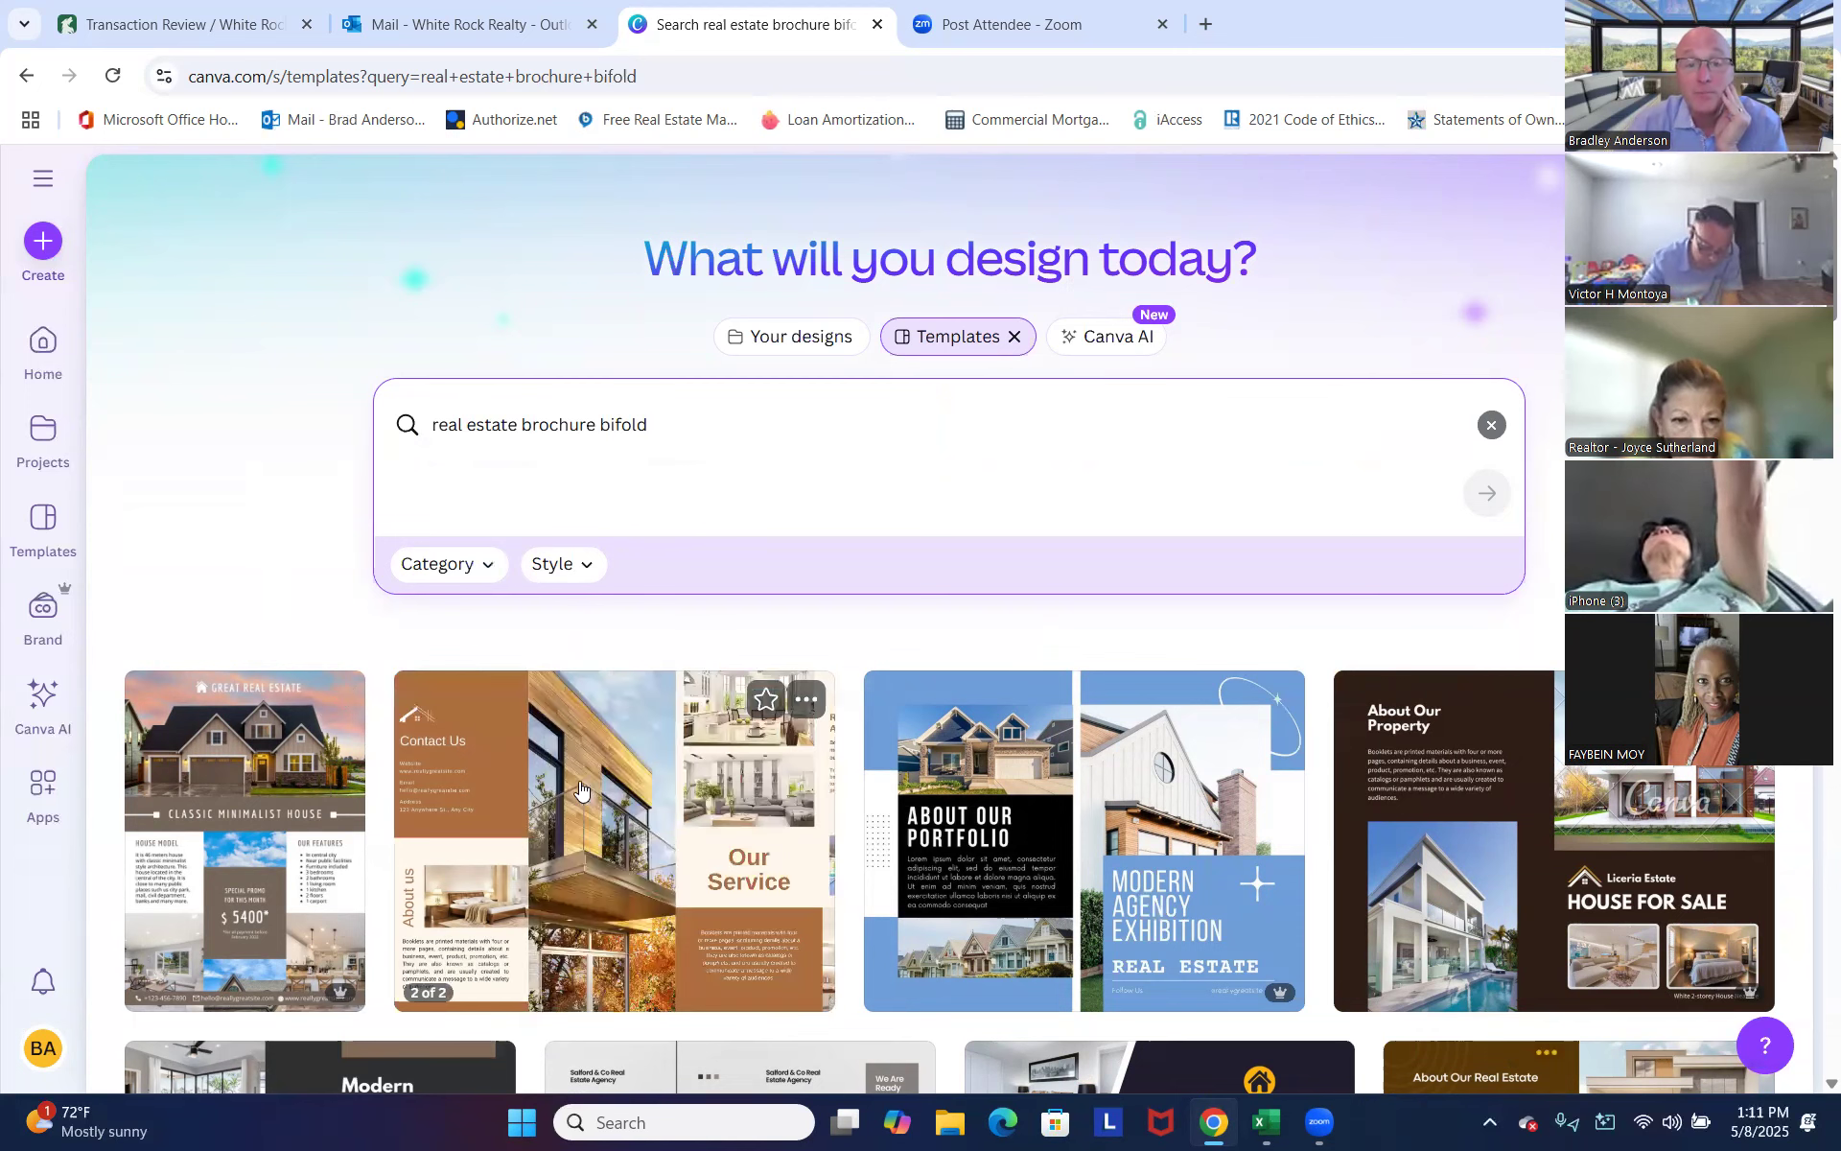
# Open the Brown Minimalist Modern Real Estate Trifold Brochure template for customizing and review both of its pages.
pyautogui.click(579, 790)
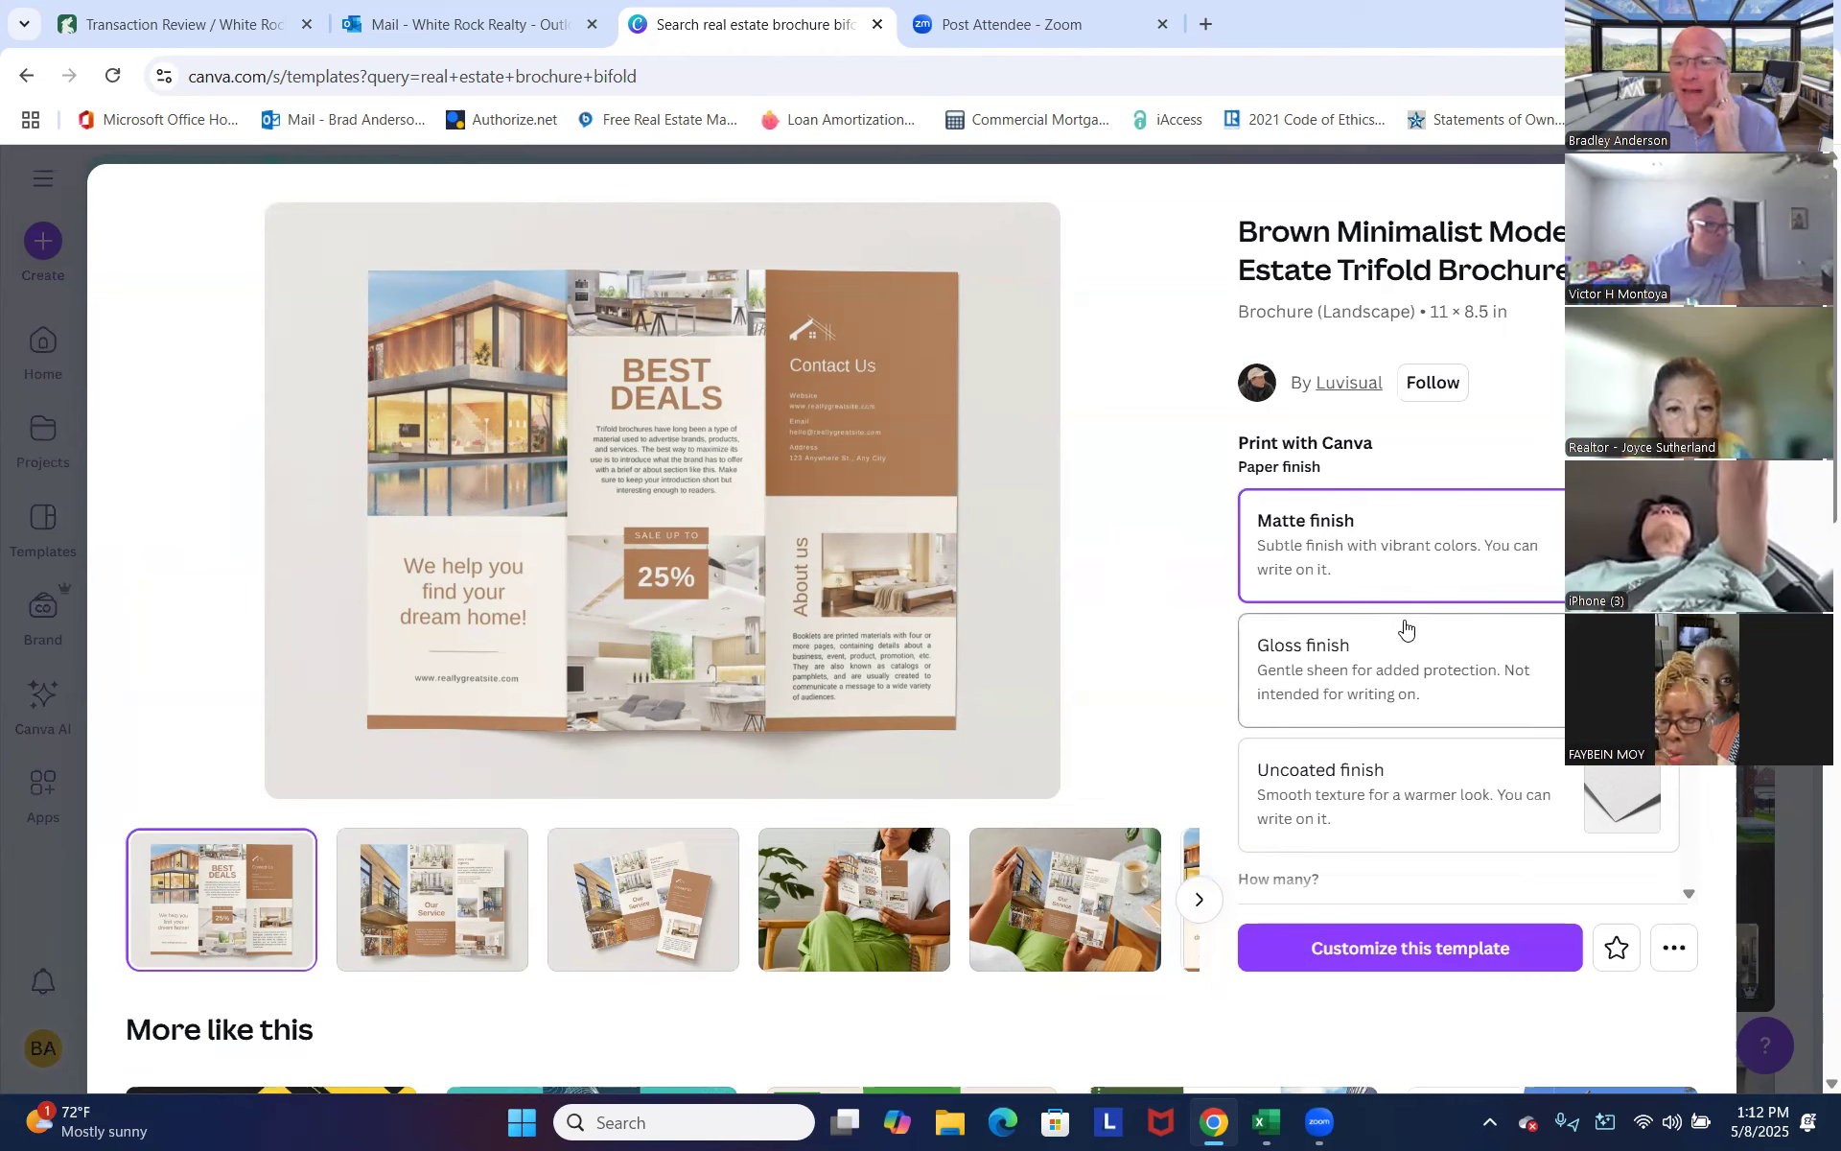
pyautogui.click(1431, 951)
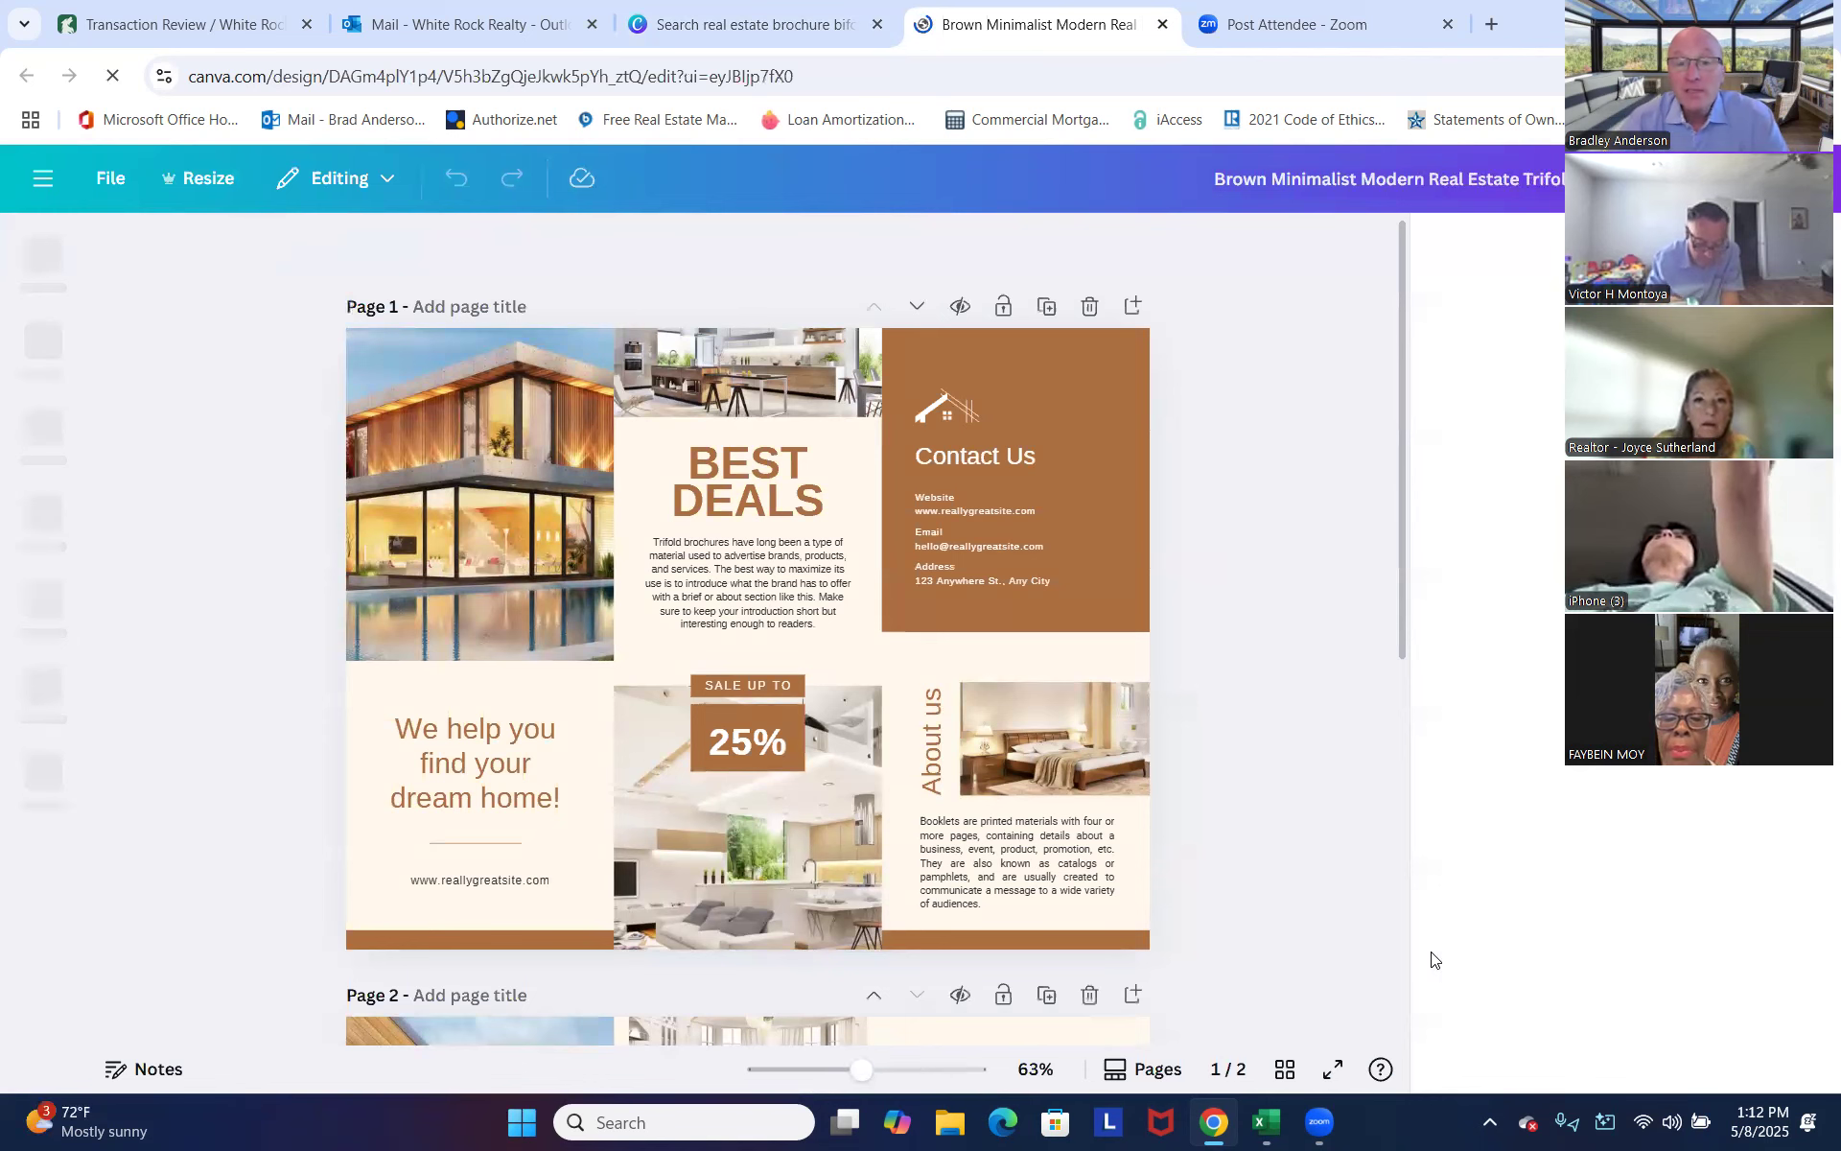
pyautogui.scroll(-3, 1285, 752)
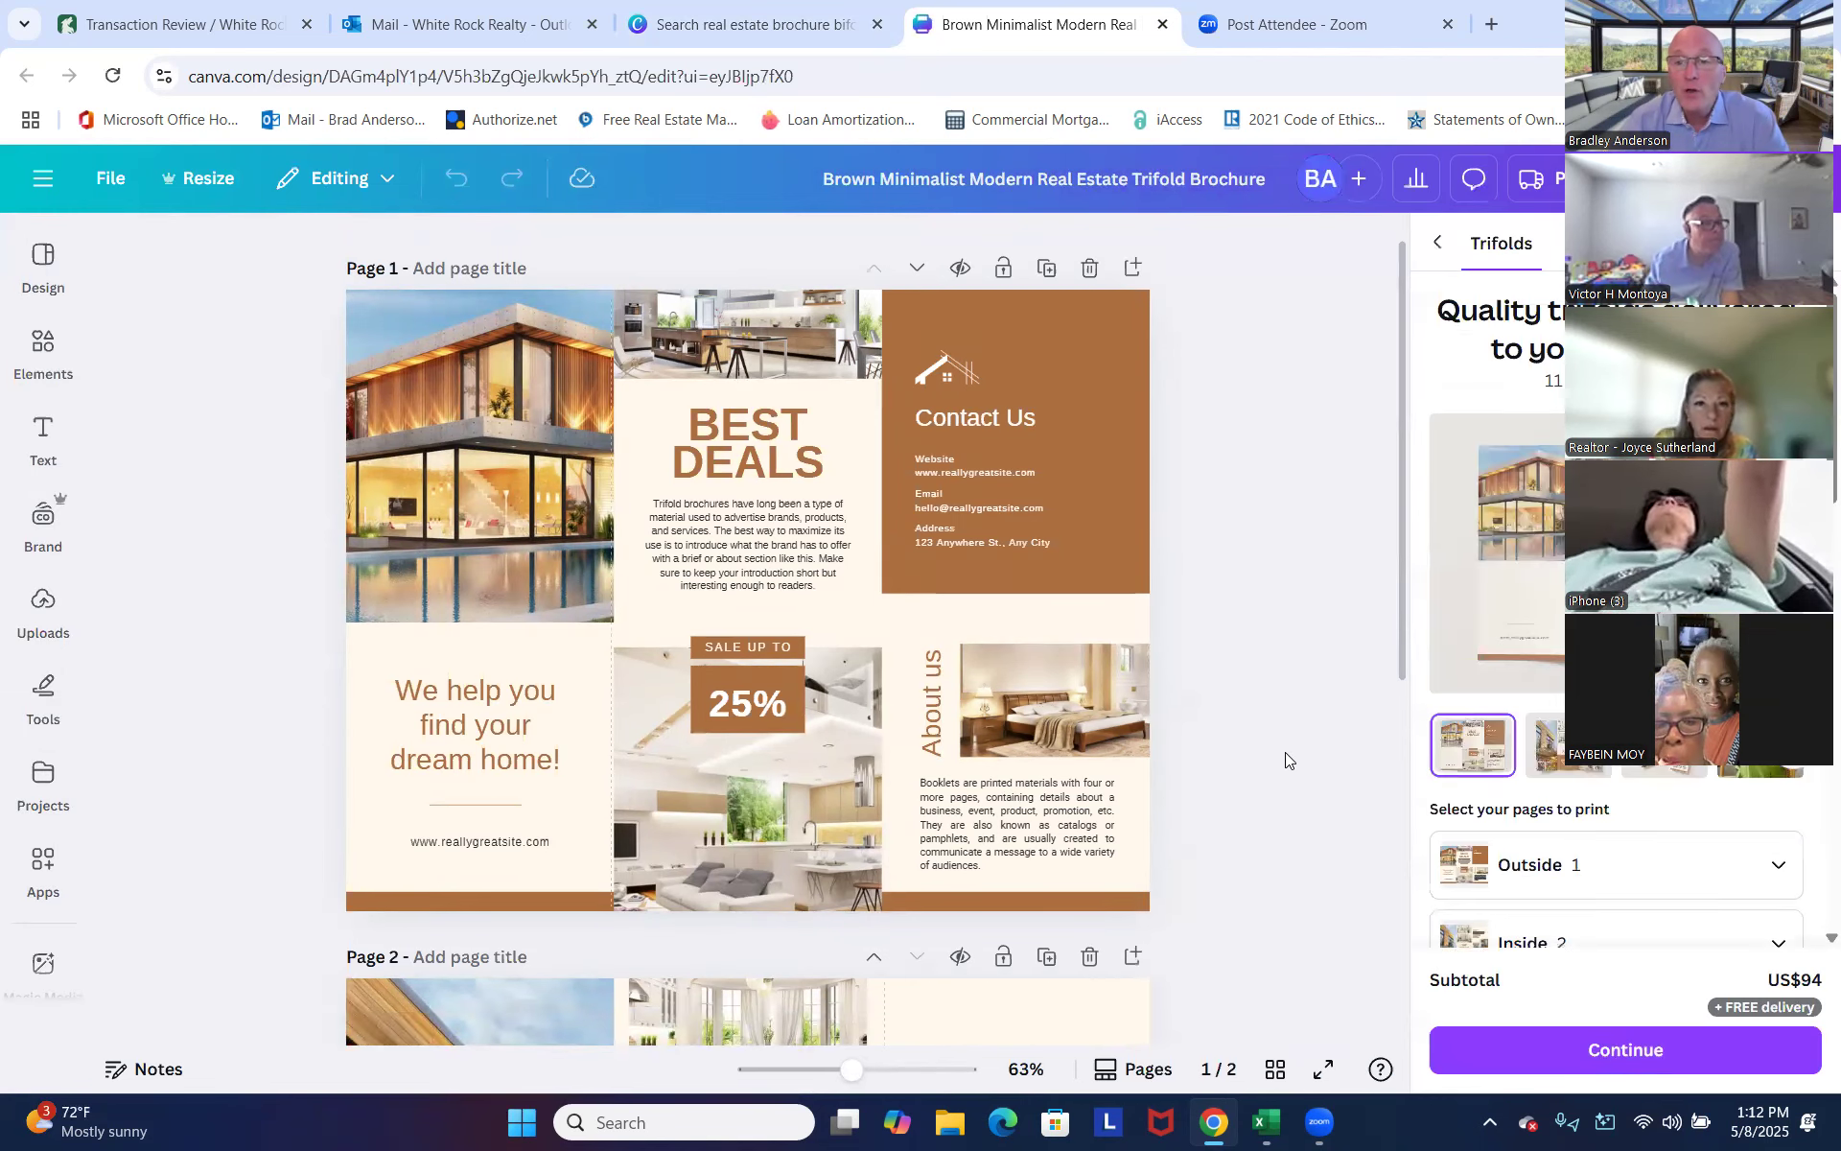
pyautogui.scroll(3, 1285, 752)
pyautogui.scroll(-7, 1222, 683)
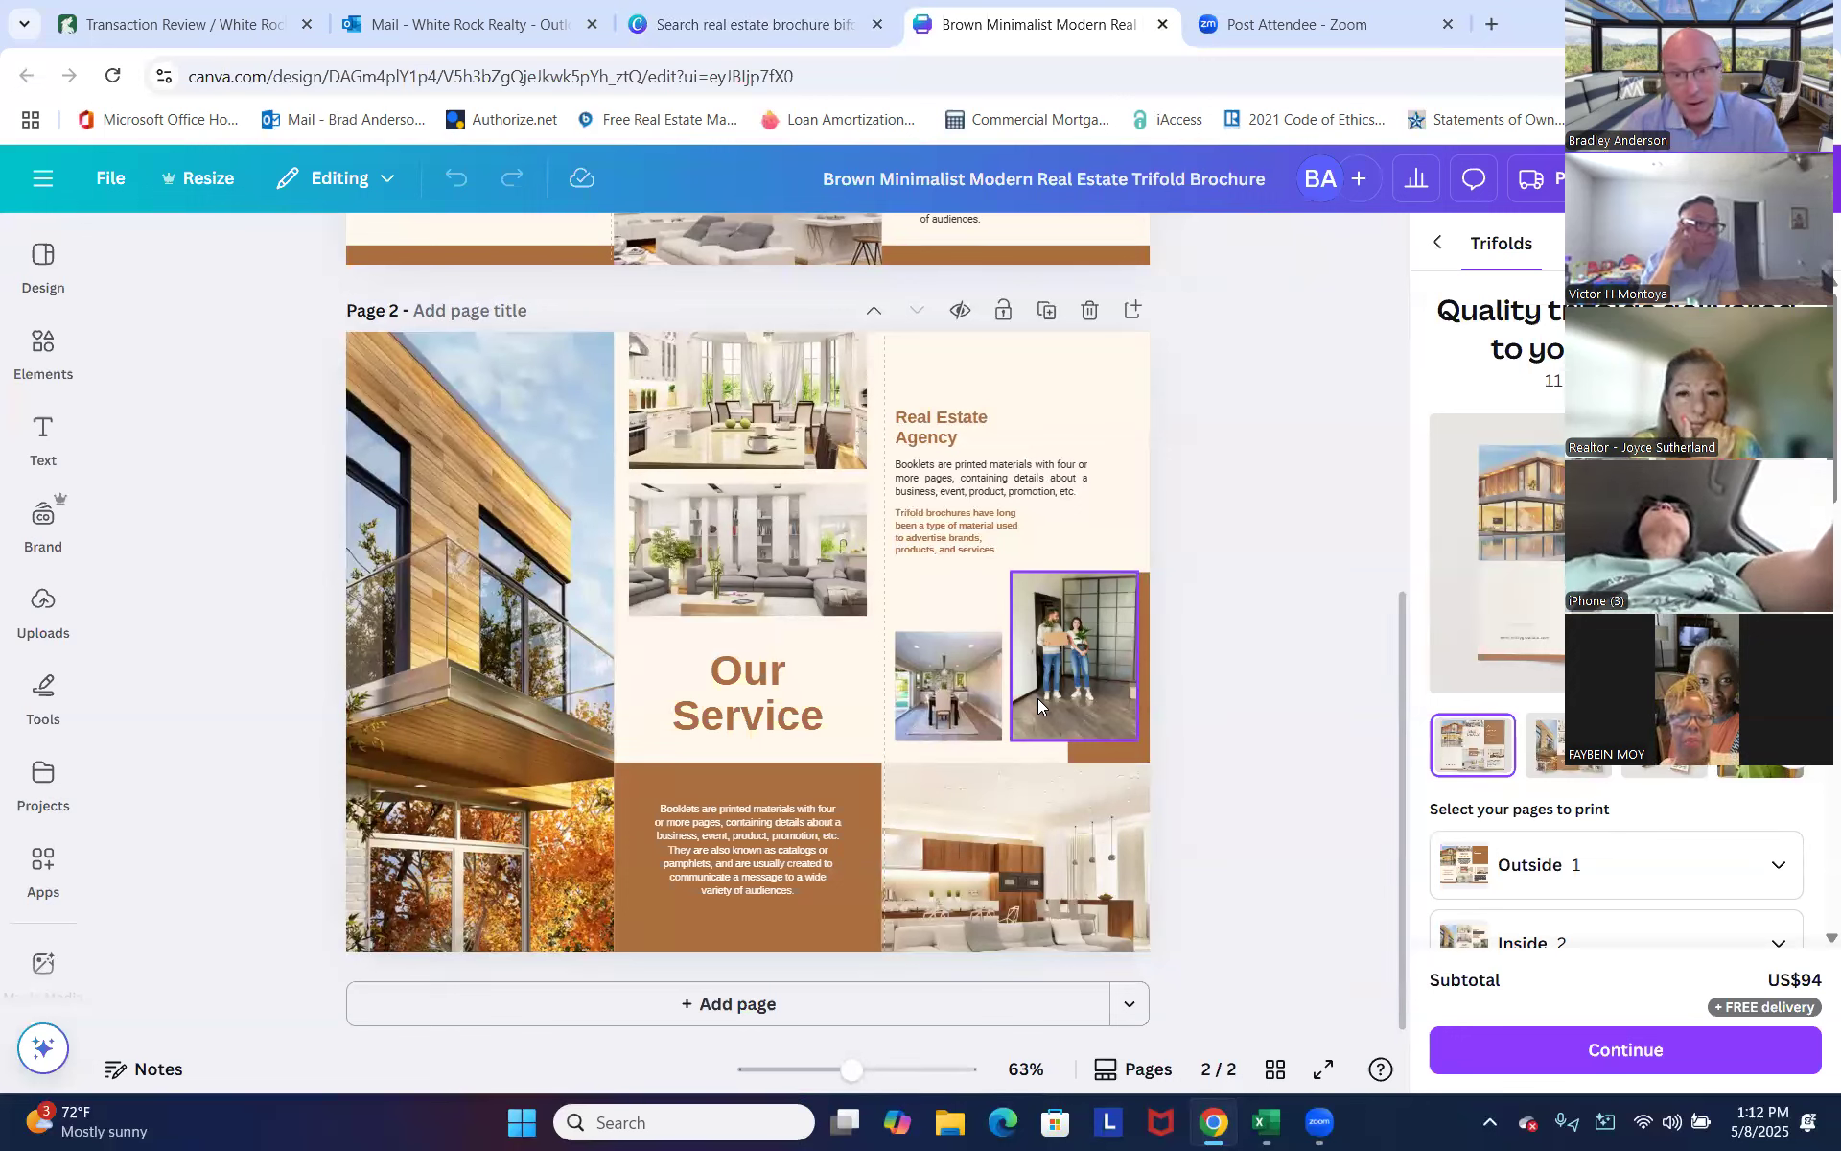
pyautogui.scroll(5, 1269, 573)
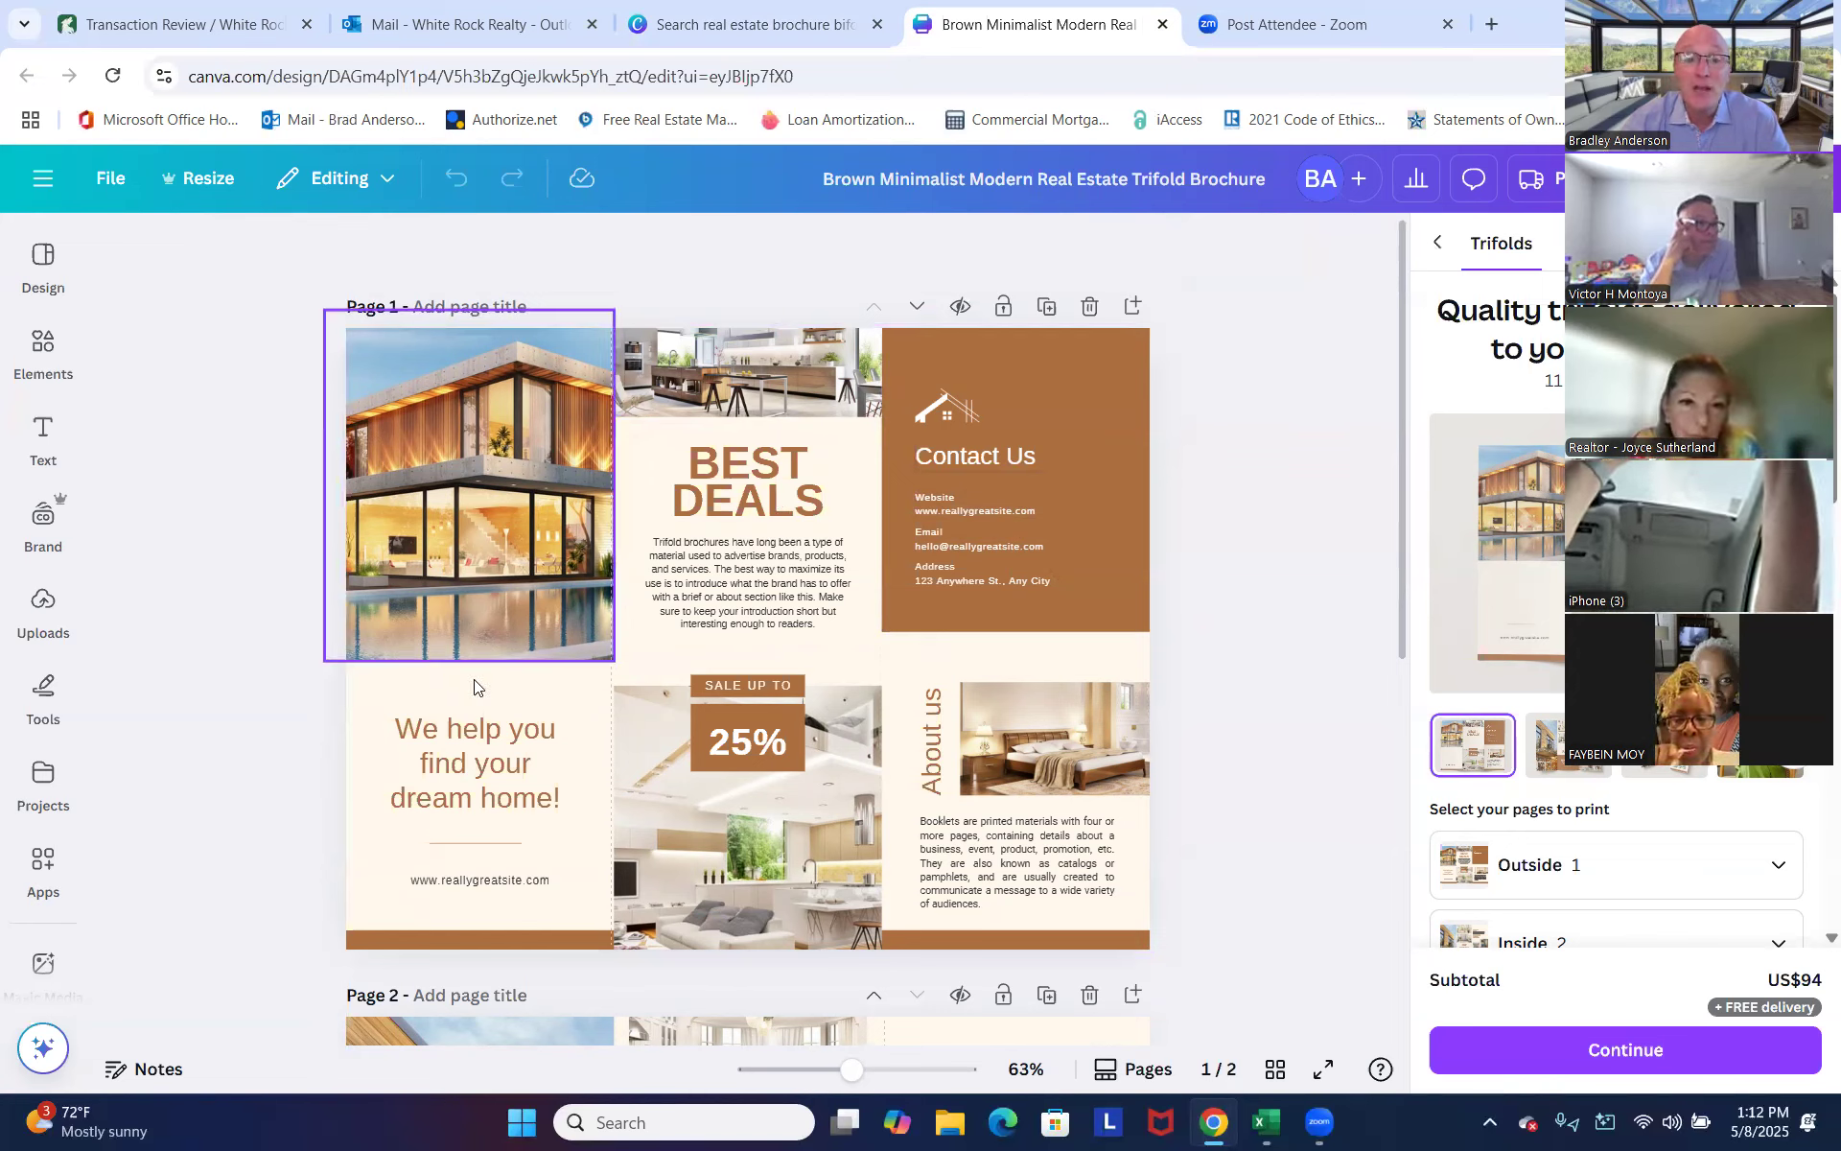
# Examine the color choices available for the brown background of the Contact Us section, including solid colors and gradients.
pyautogui.click(1092, 572)
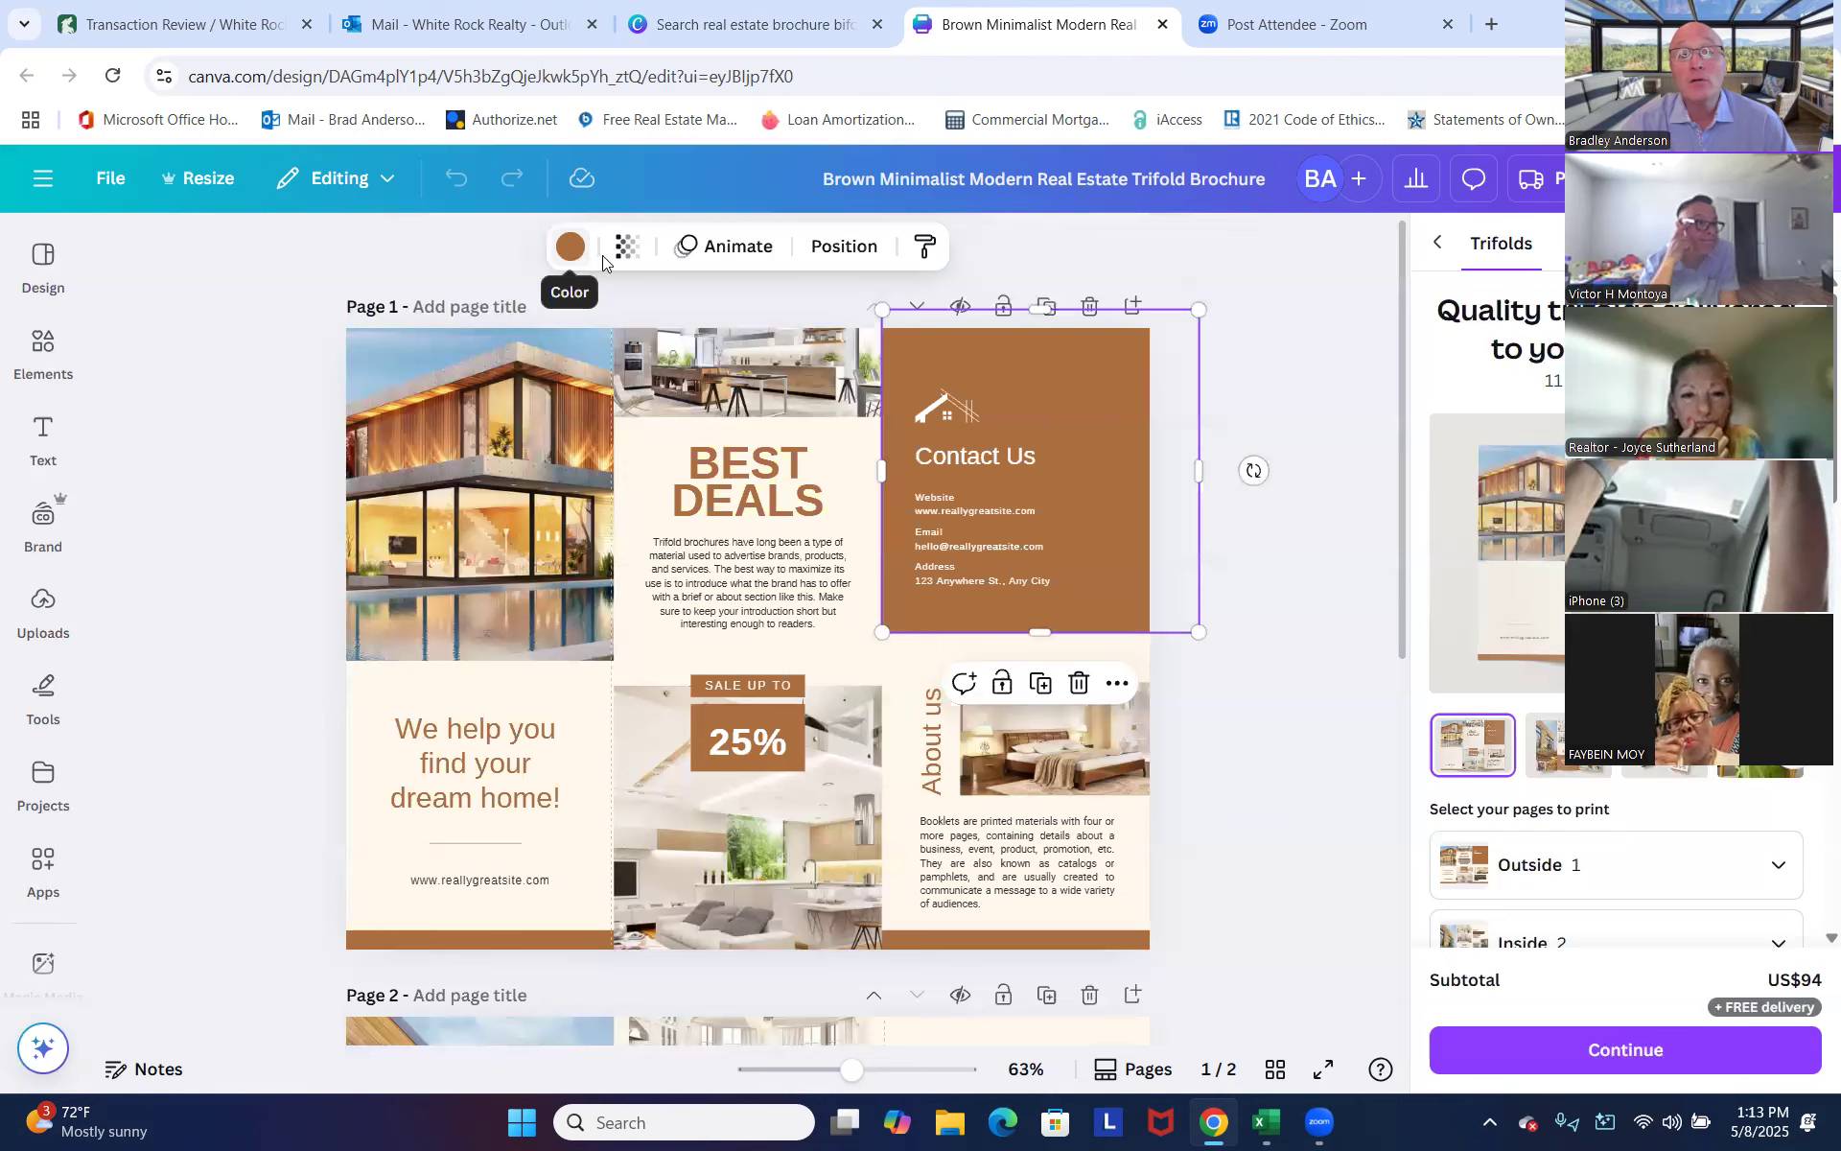
pyautogui.click(570, 248)
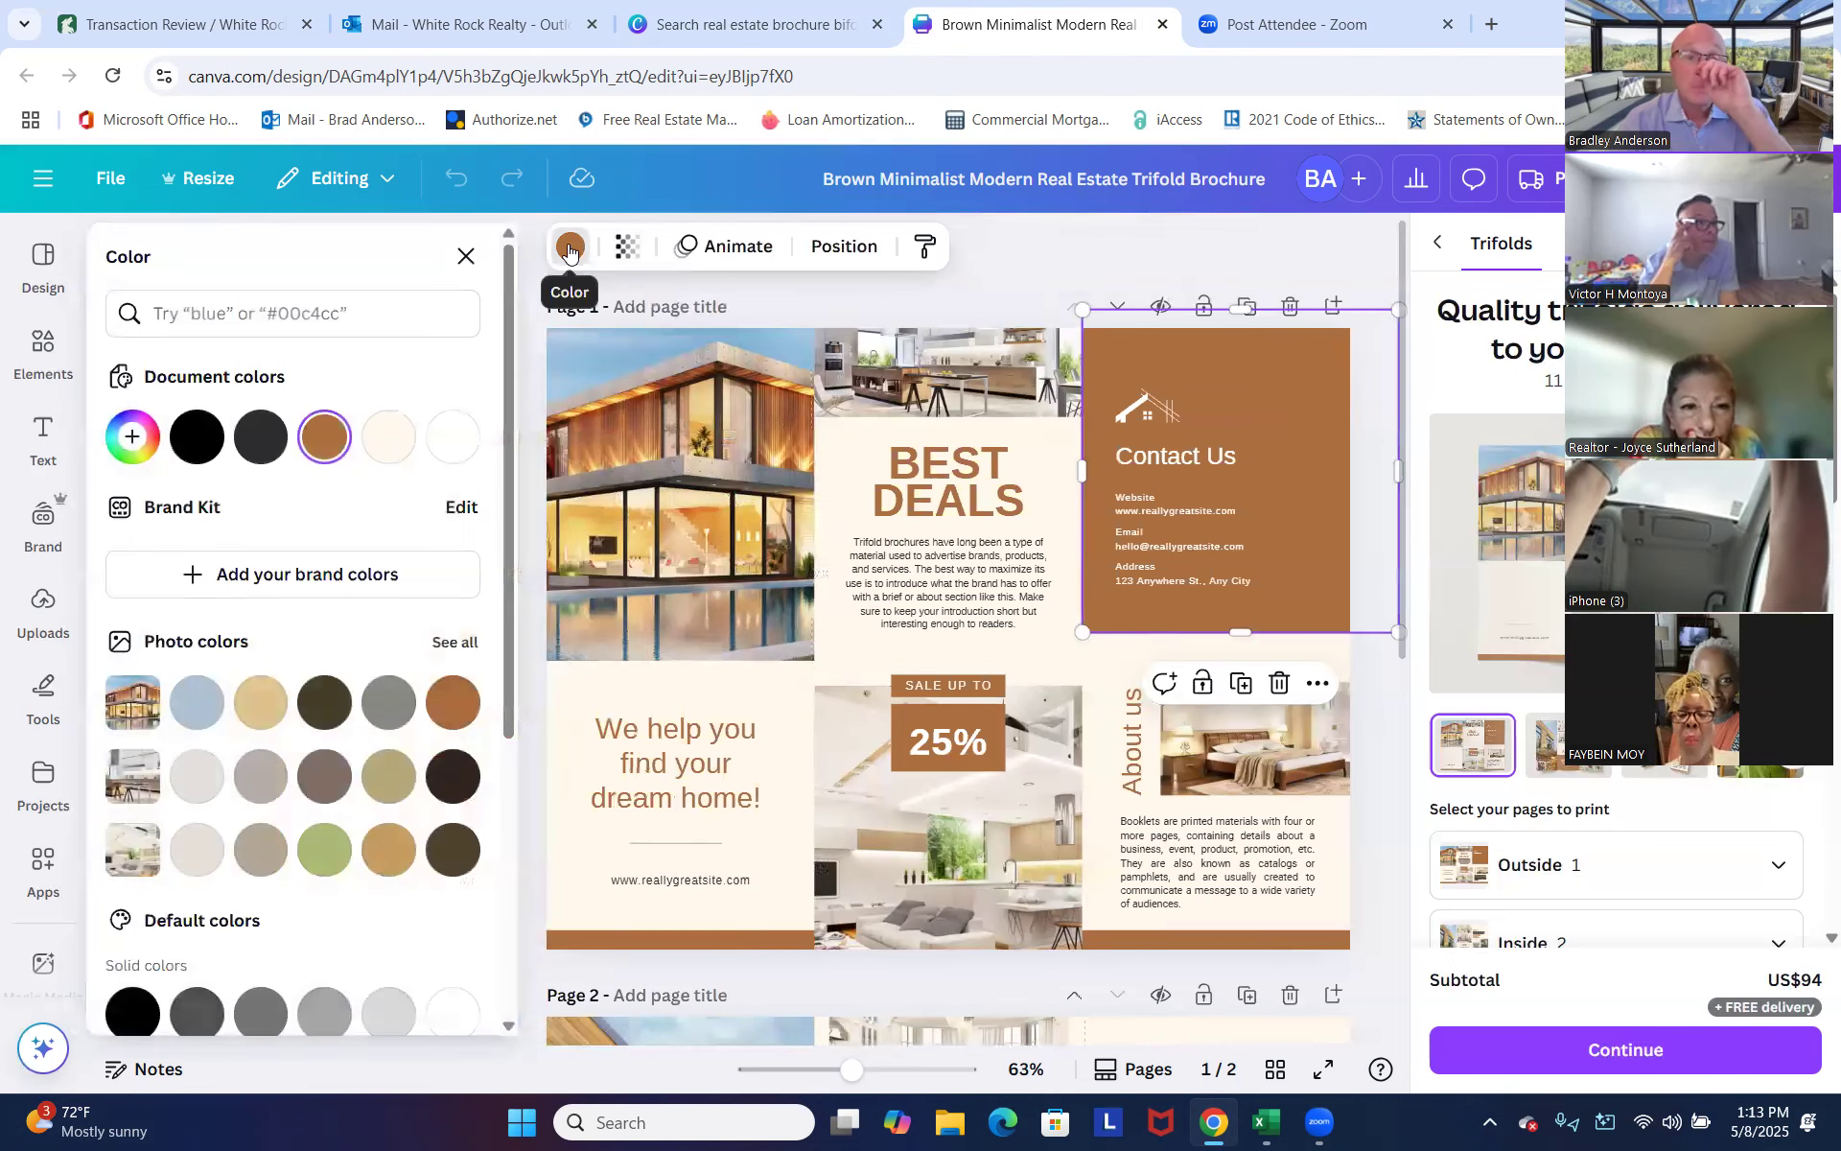
pyautogui.moveTo(506, 554); pyautogui.dragTo(499, 907)
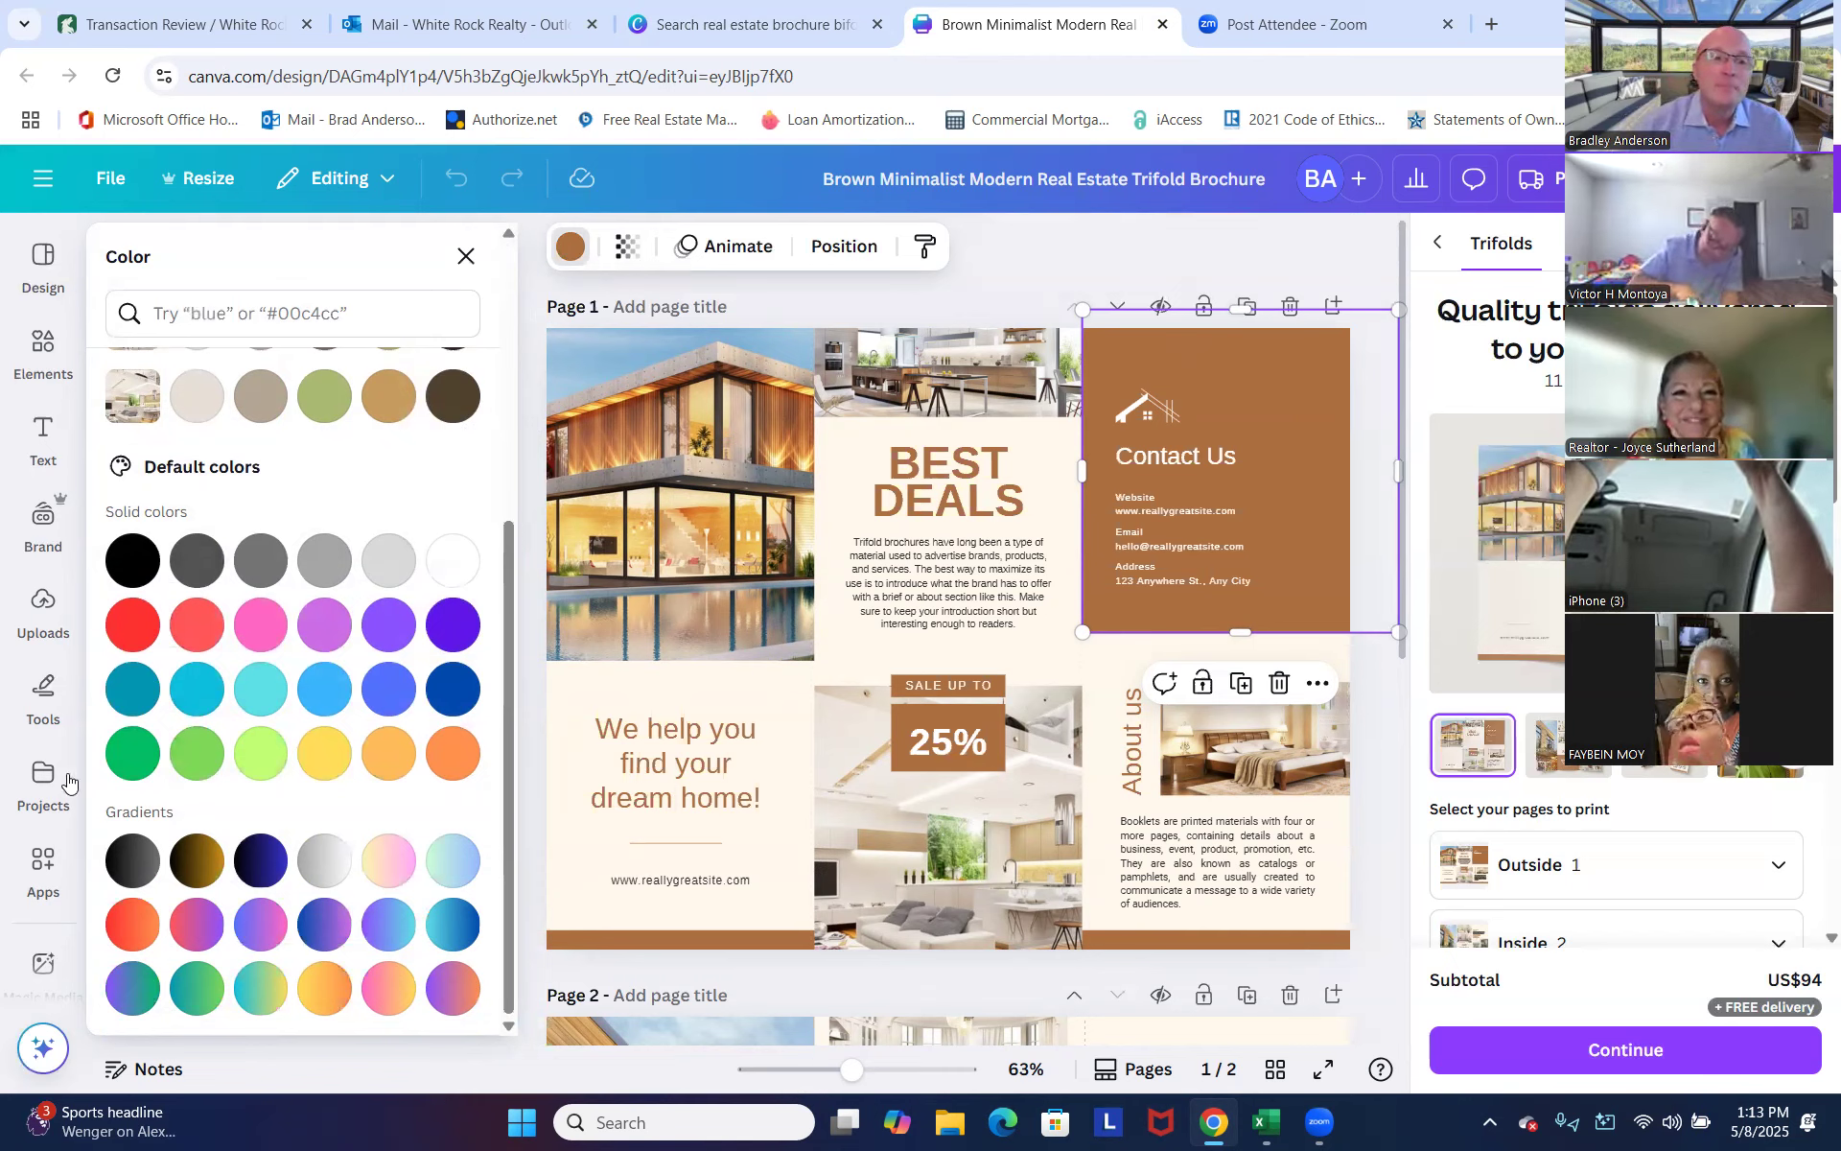
pyautogui.click(467, 257)
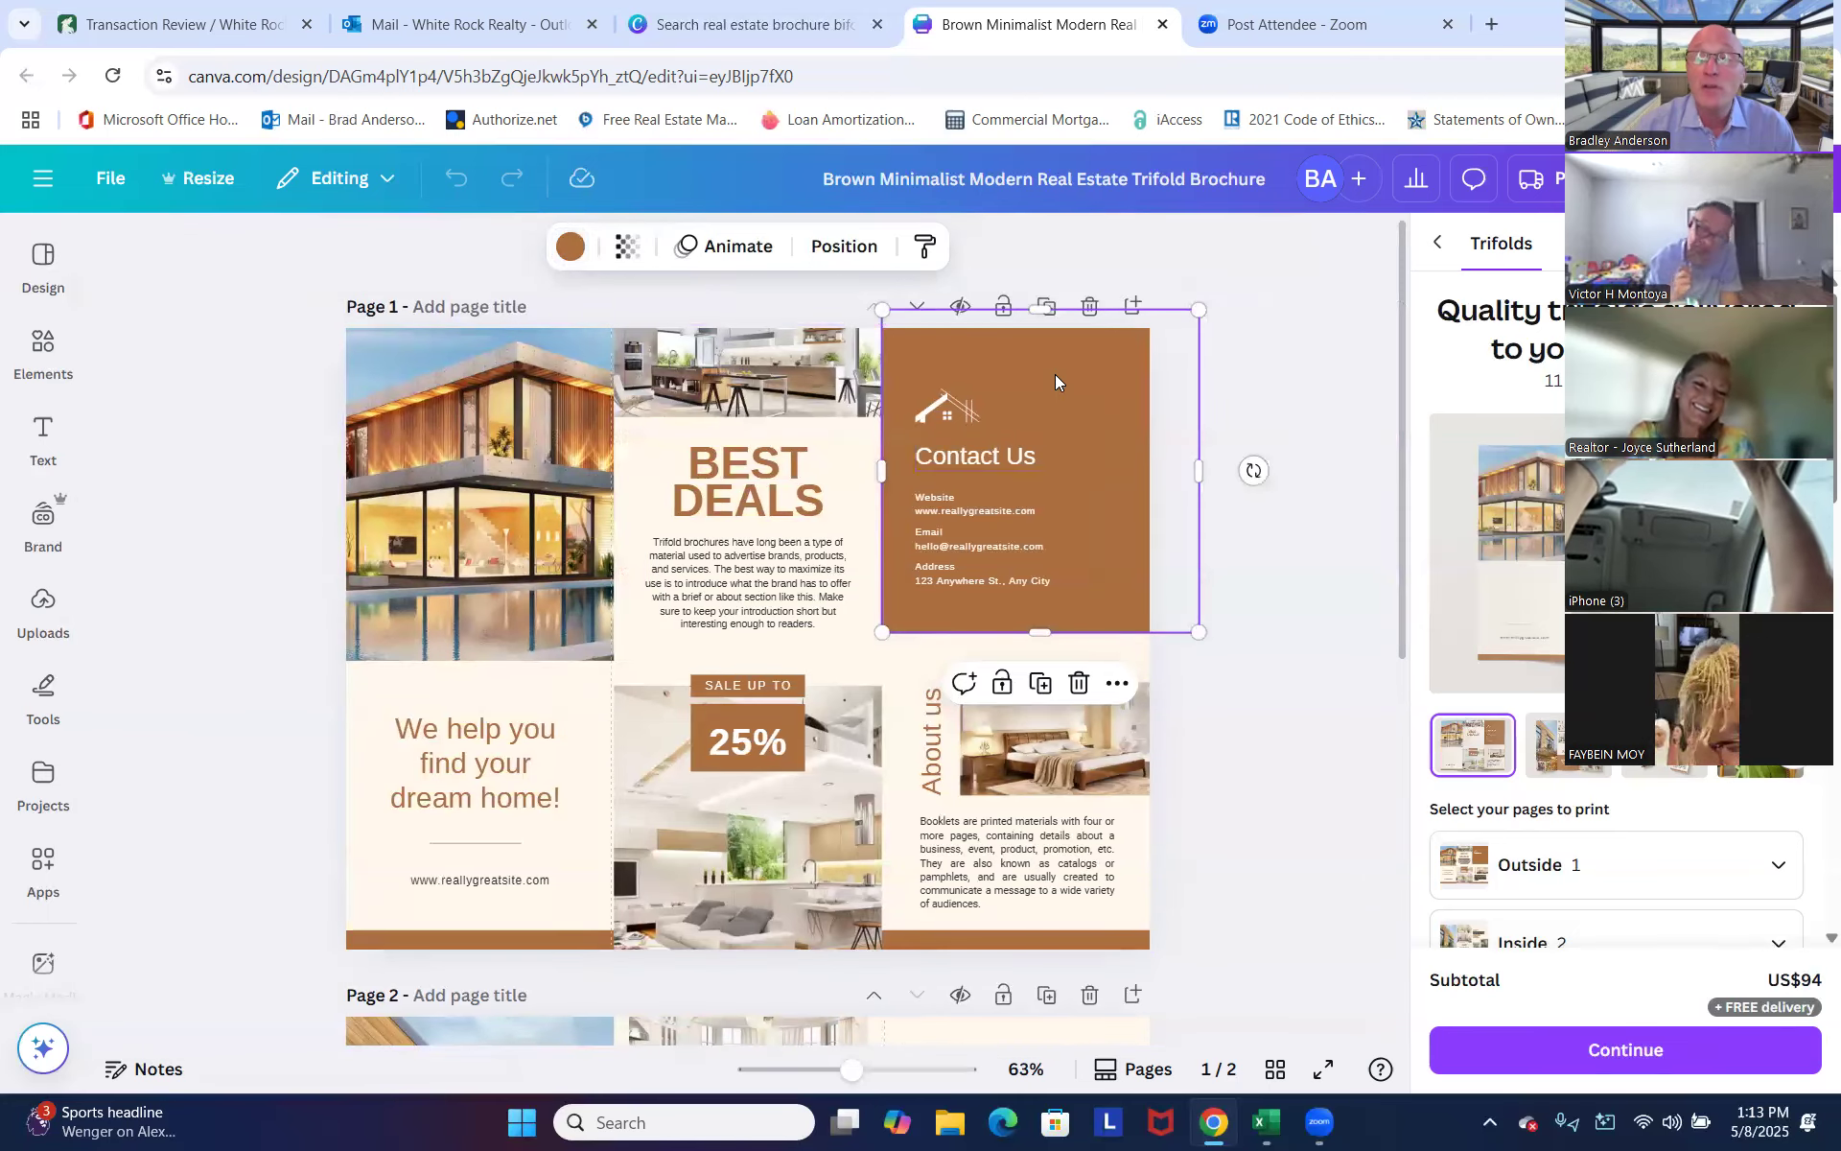
# Try out different transparency levels on the brown background of the Contact Us section.
pyautogui.click(631, 248)
pyautogui.moveTo(683, 346); pyautogui.dragTo(1333, 397)
pyautogui.click(1298, 455)
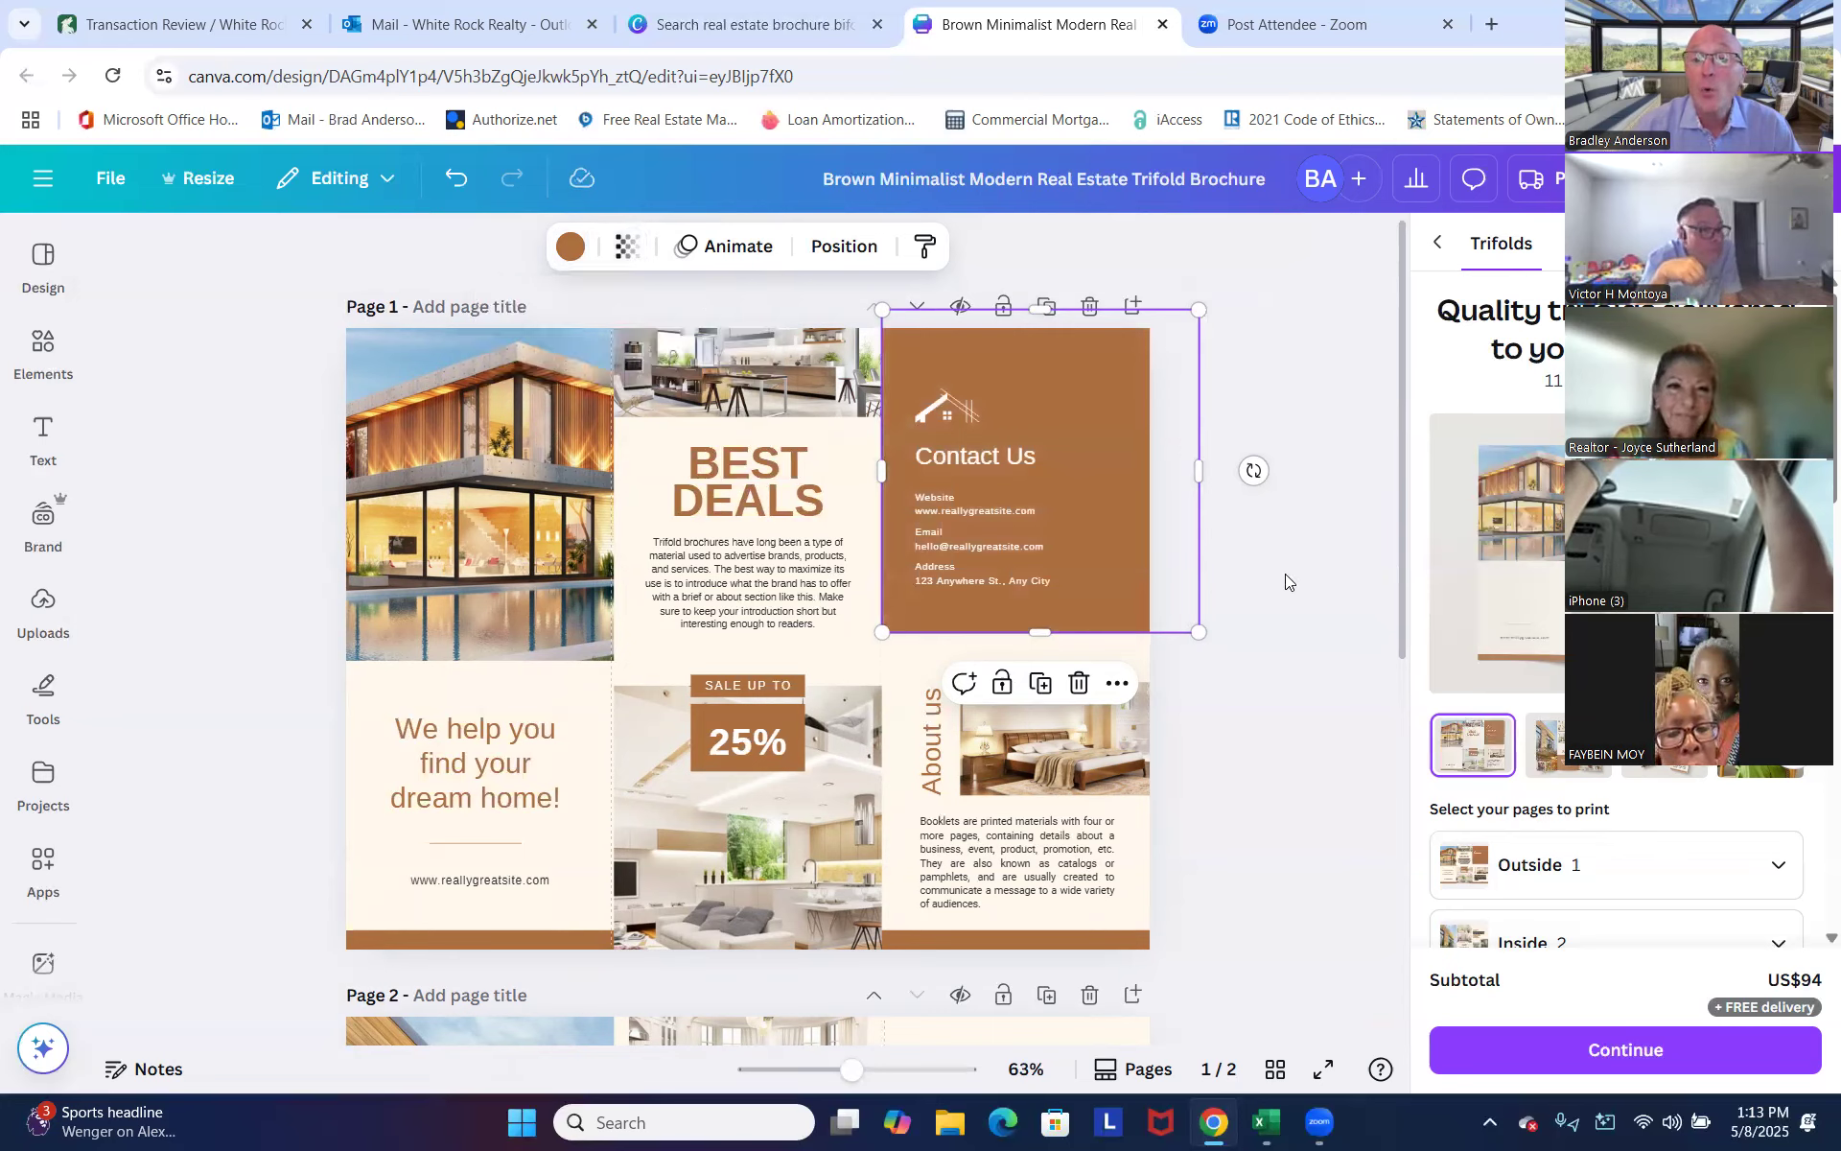
pyautogui.click(1307, 466)
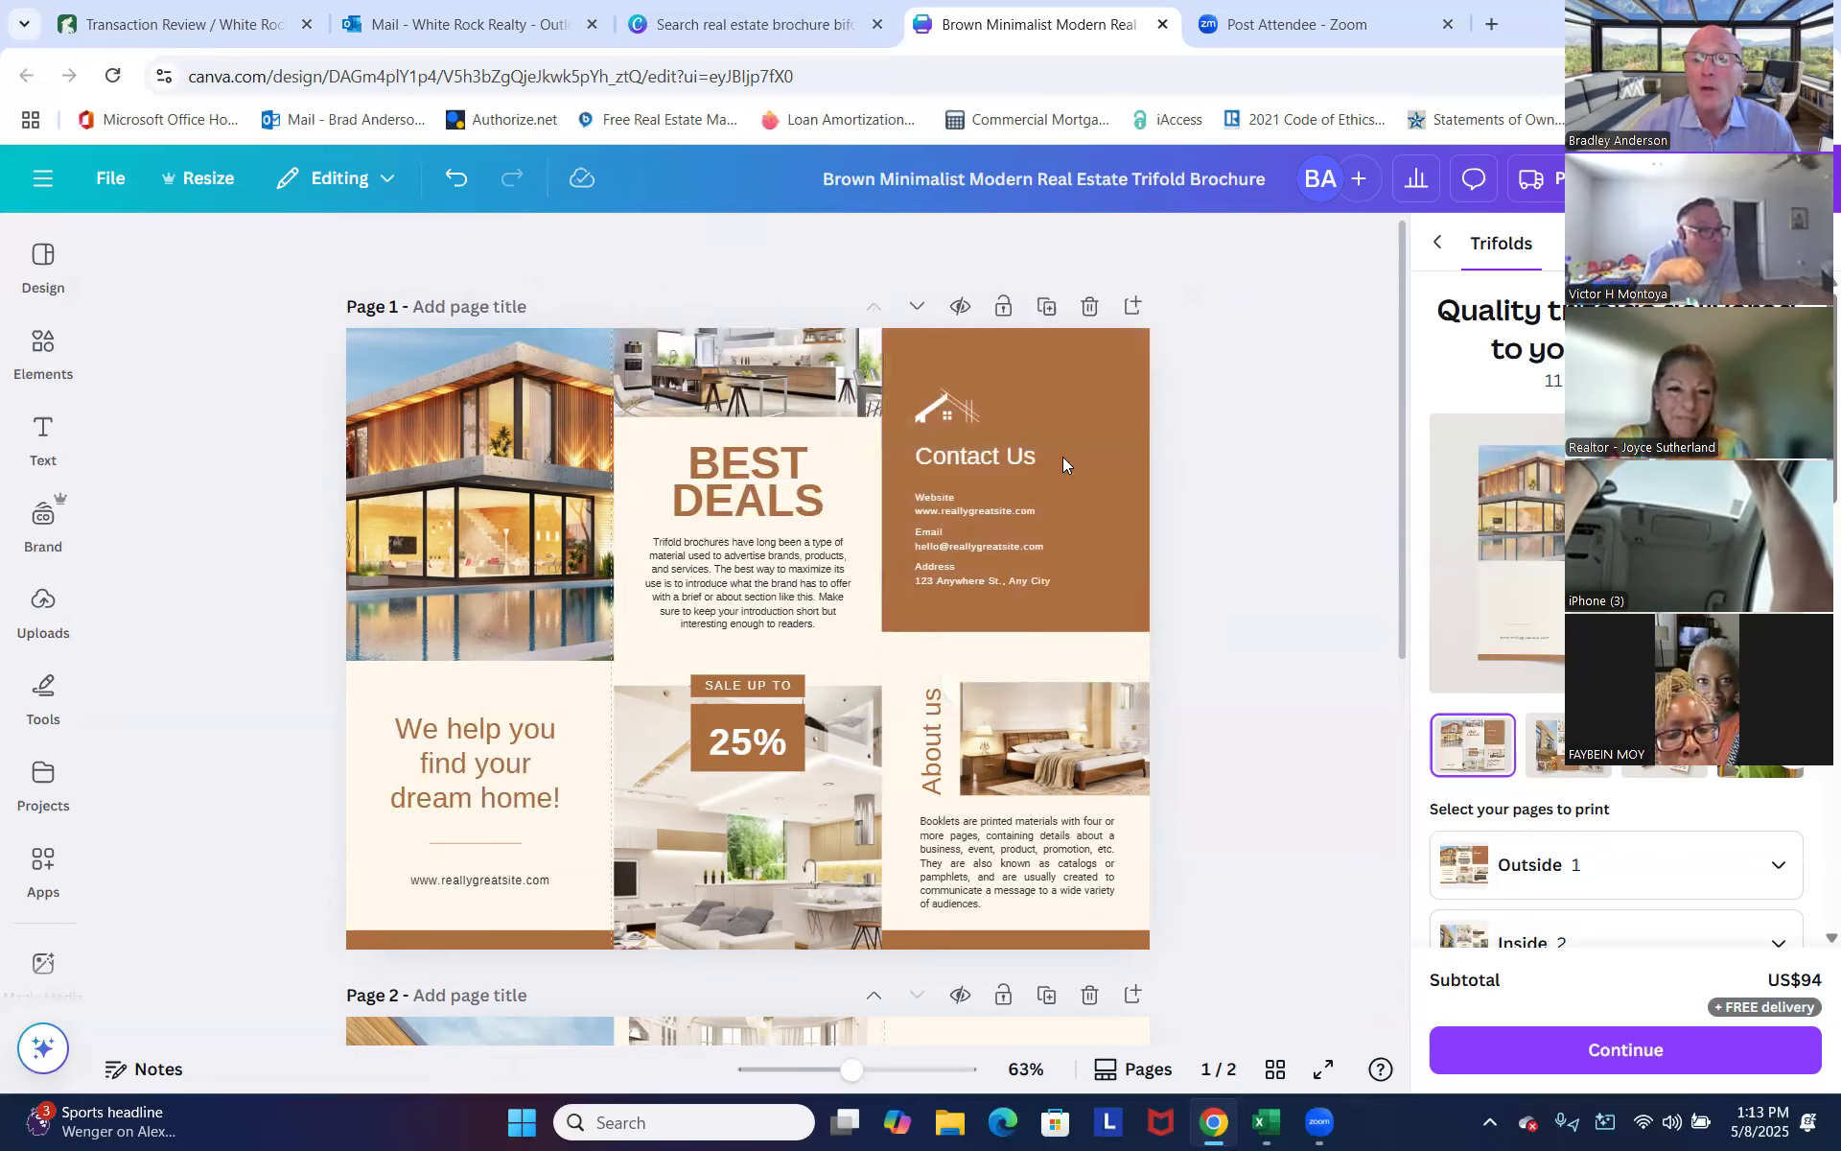
# Examine the editing options for the house logo and the email line in the Contact Us section.
pyautogui.click(936, 410)
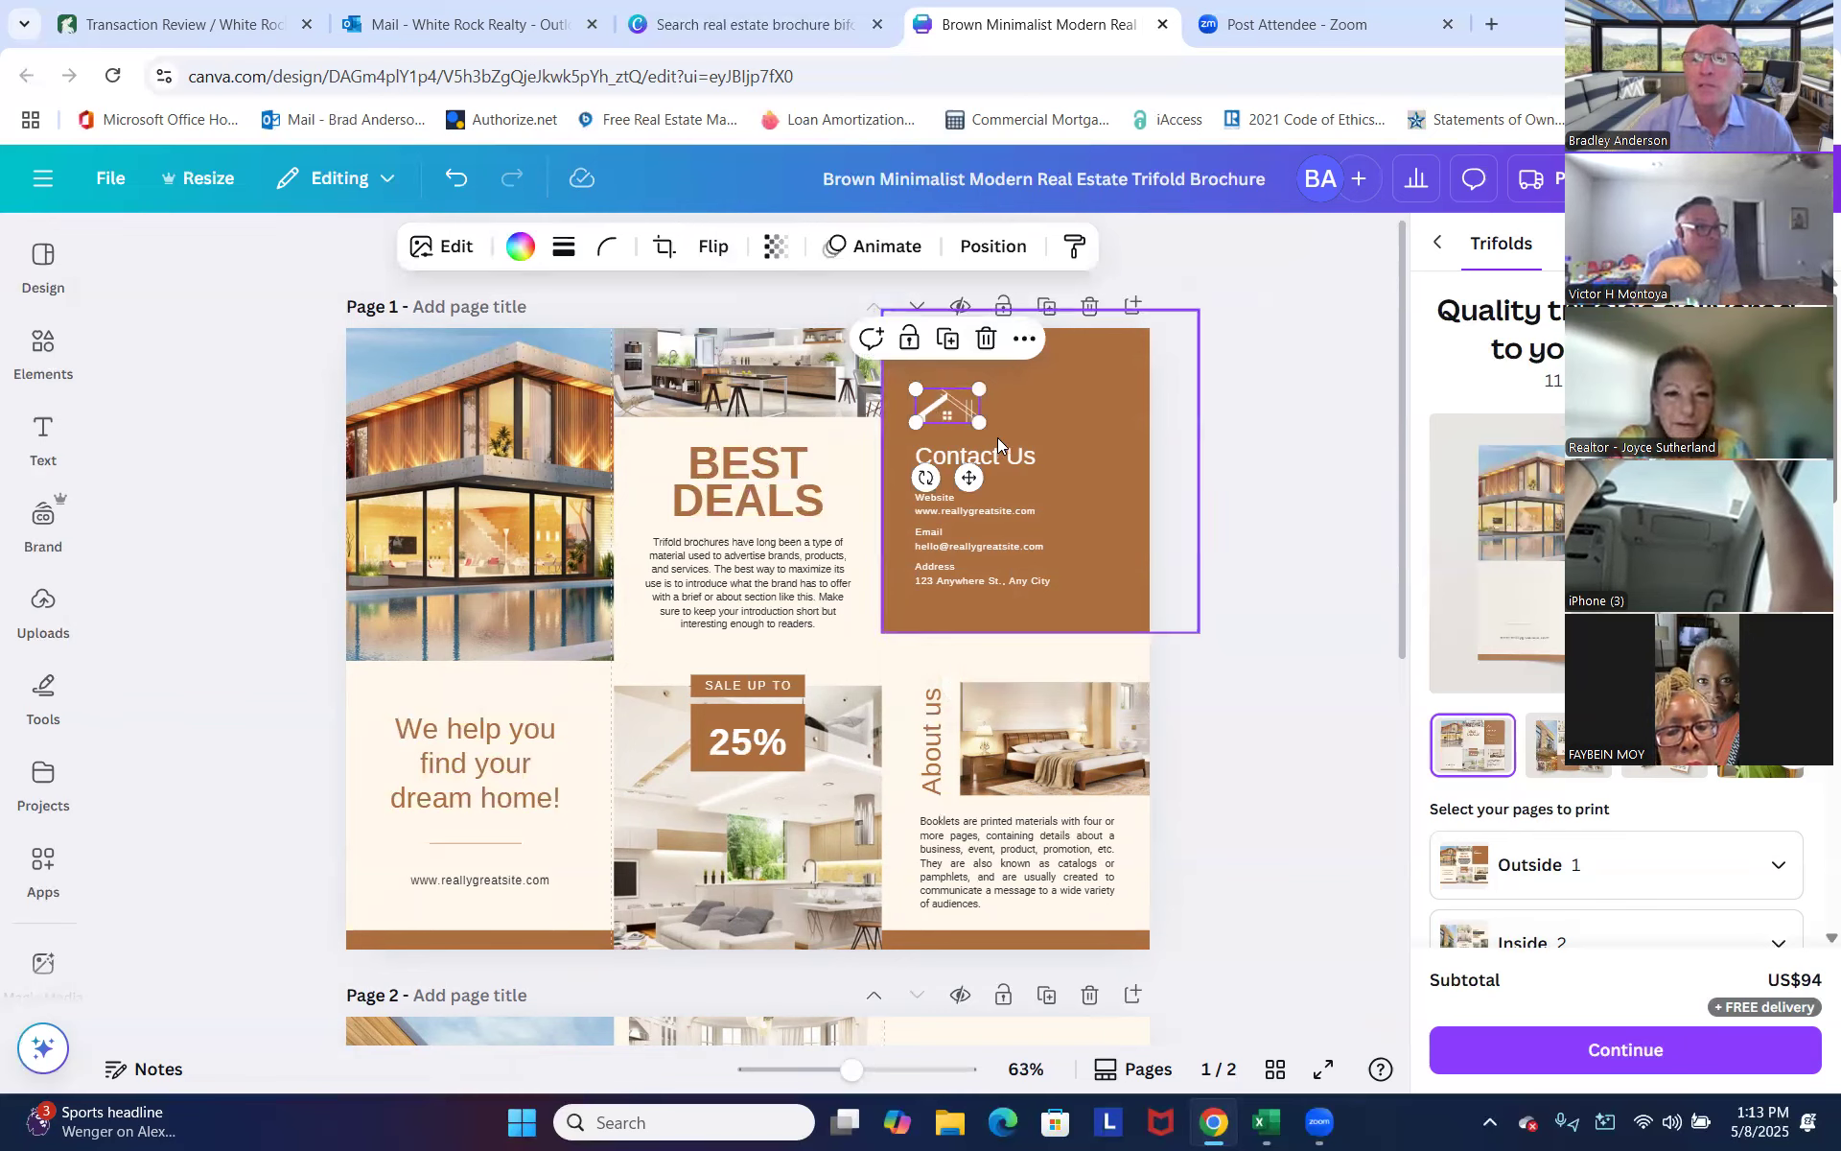
pyautogui.click(1024, 545)
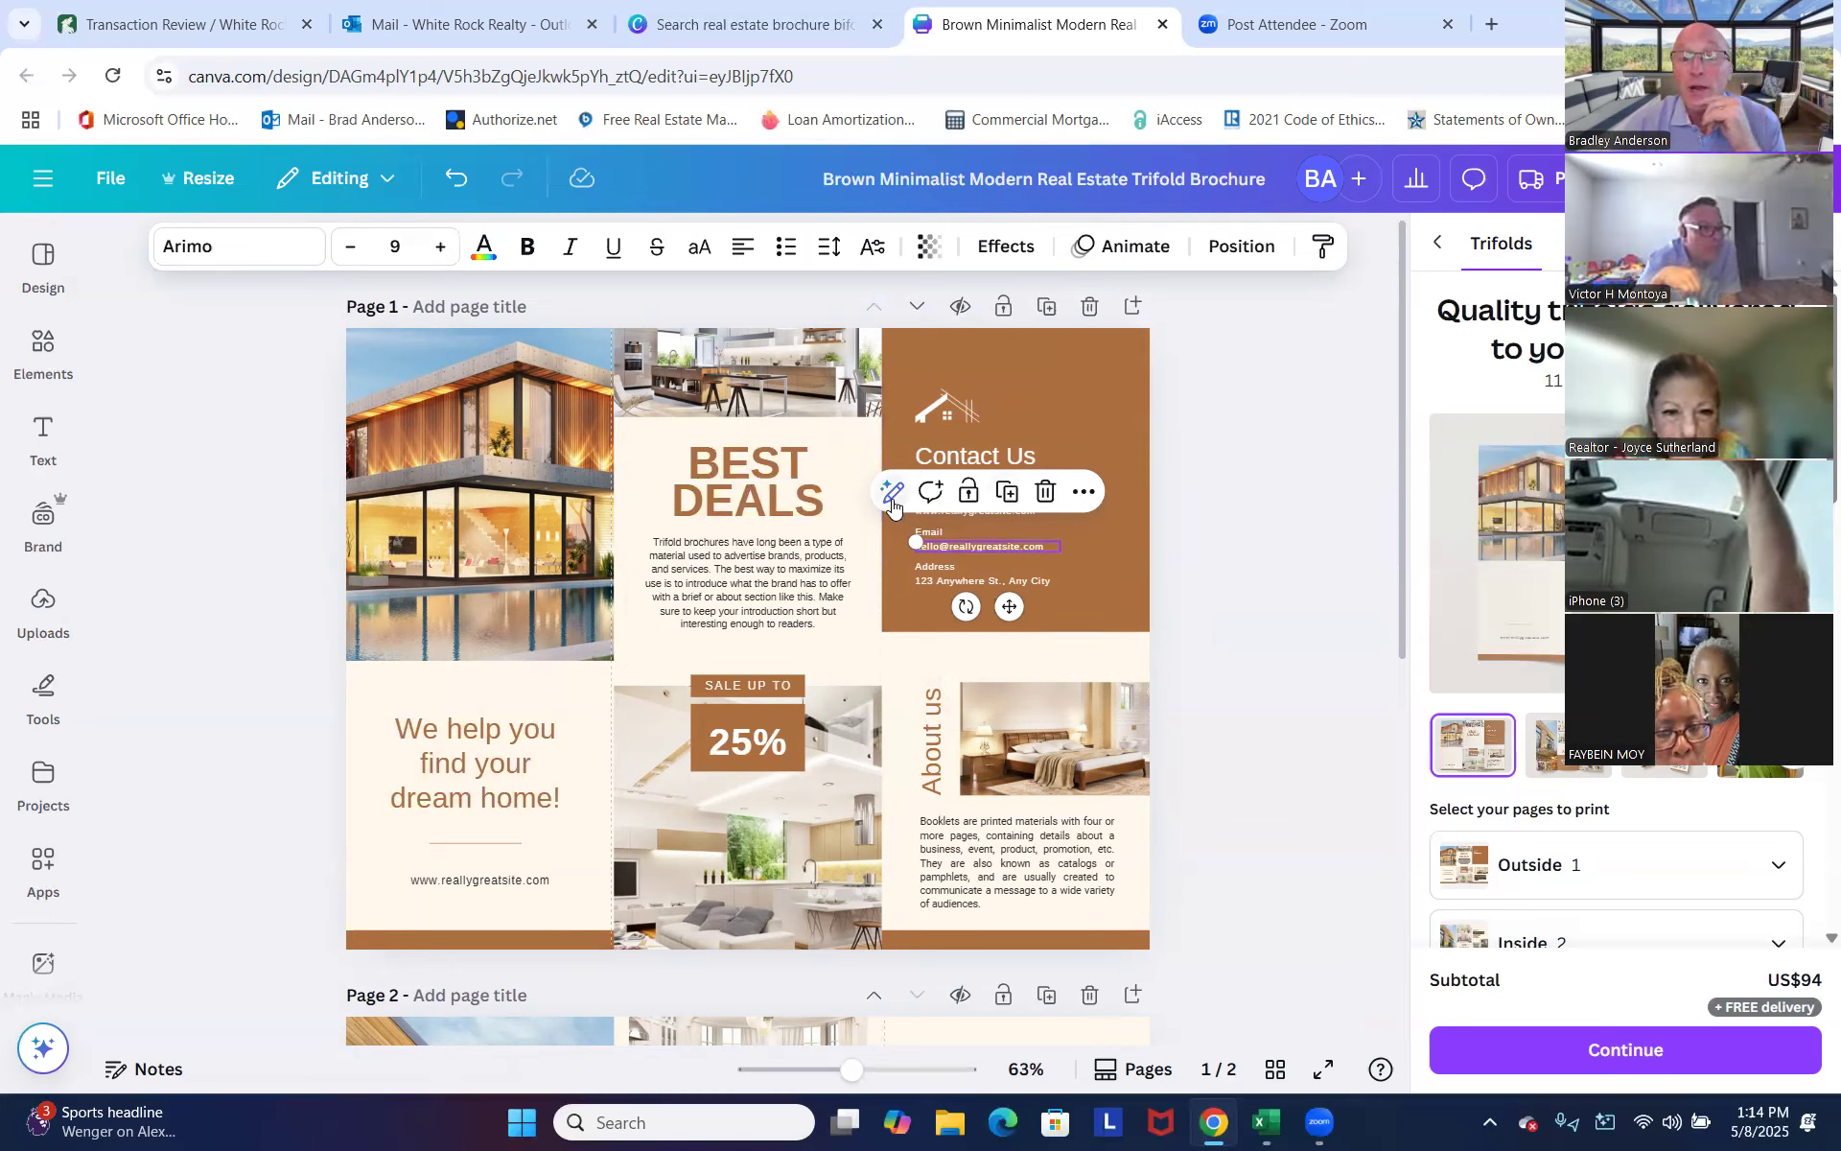
pyautogui.click(1084, 493)
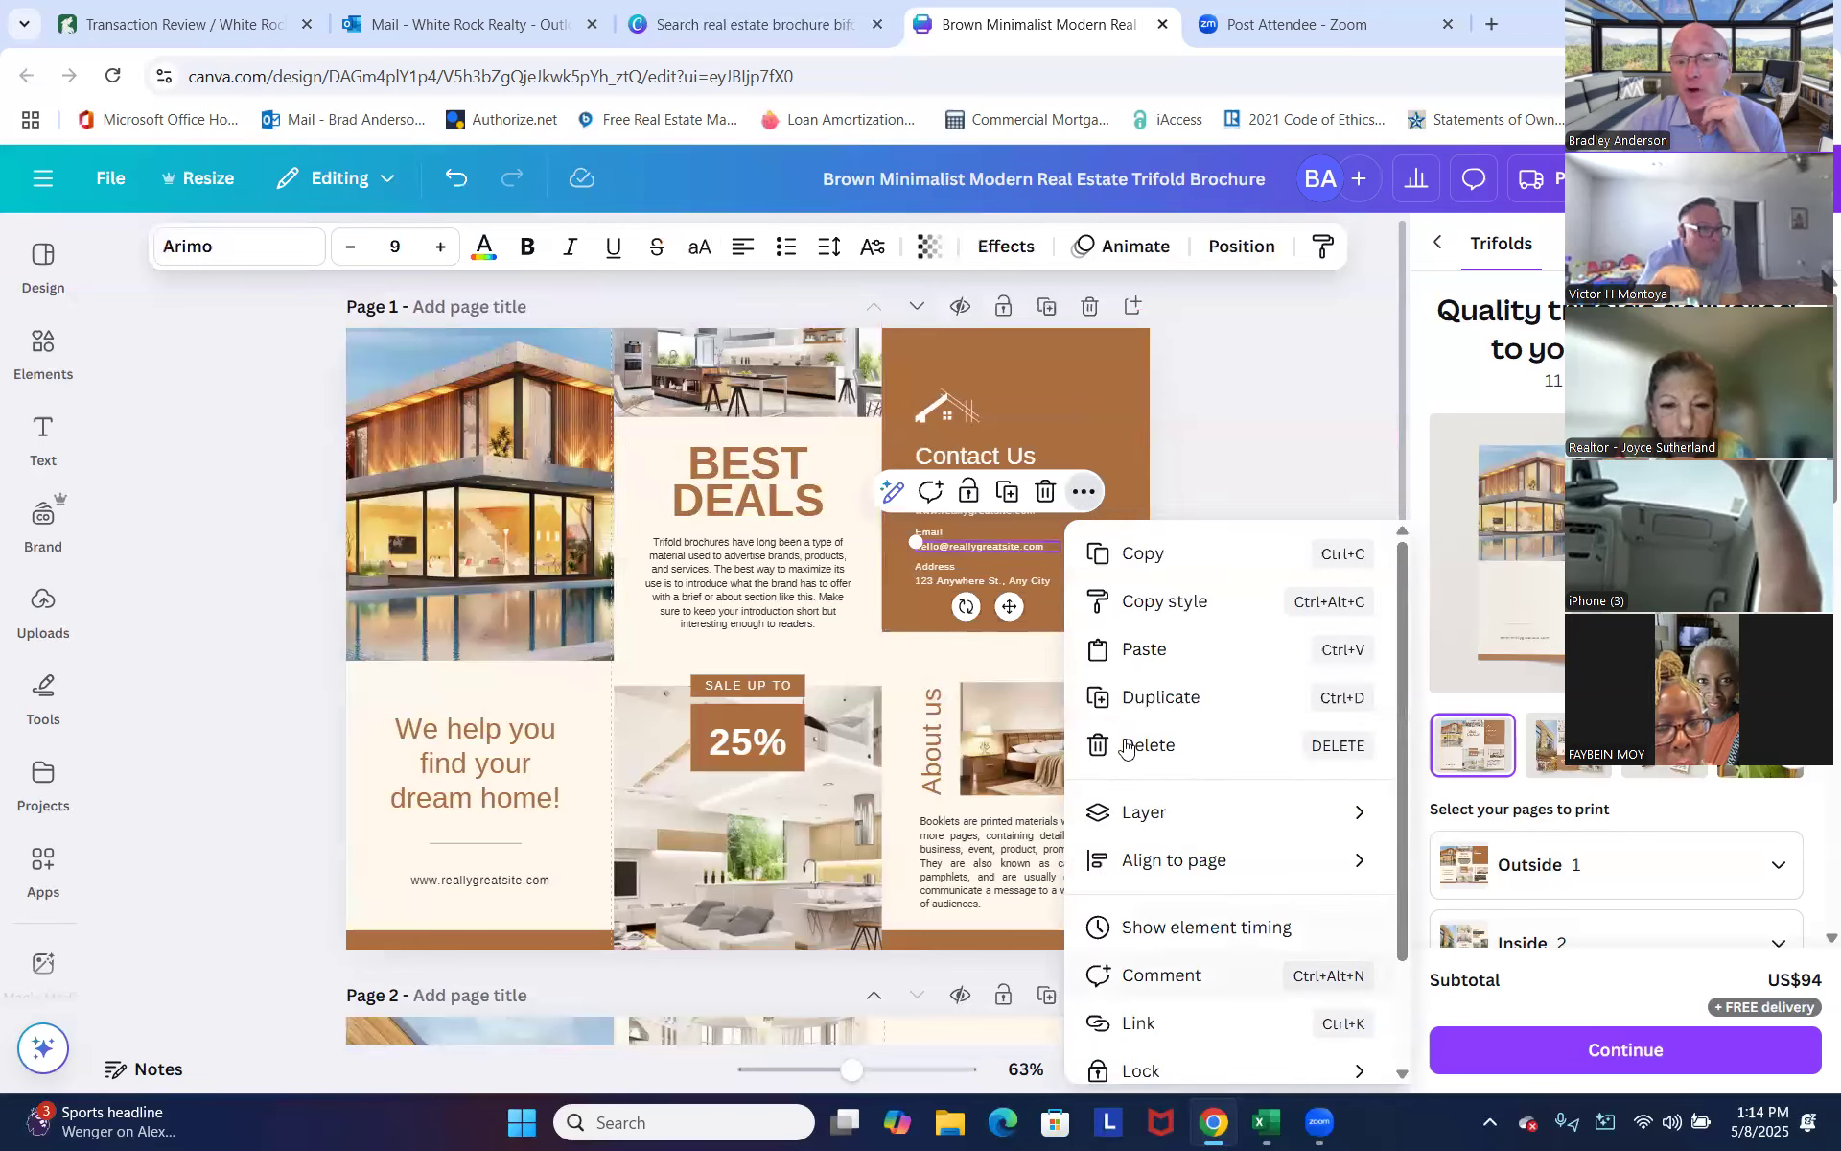
pyautogui.click(1276, 453)
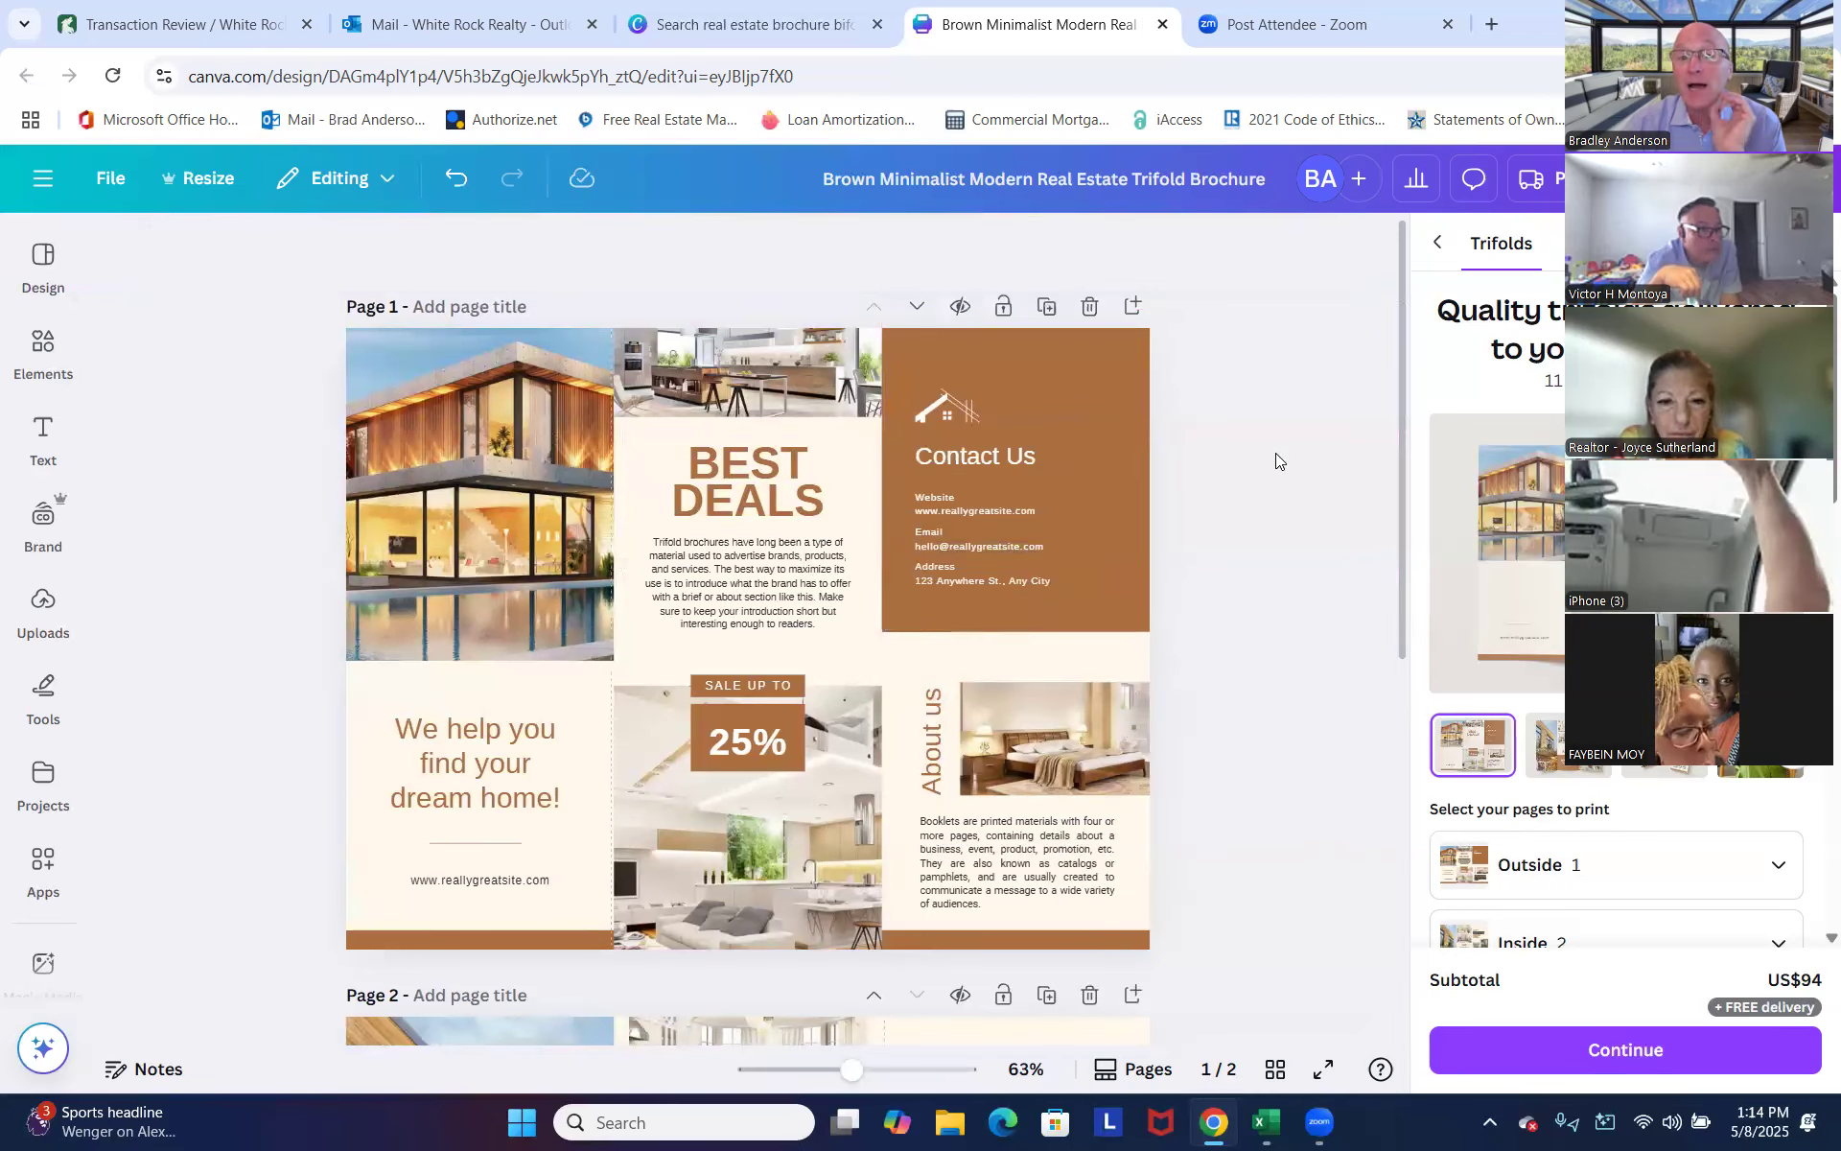
pyautogui.click(958, 426)
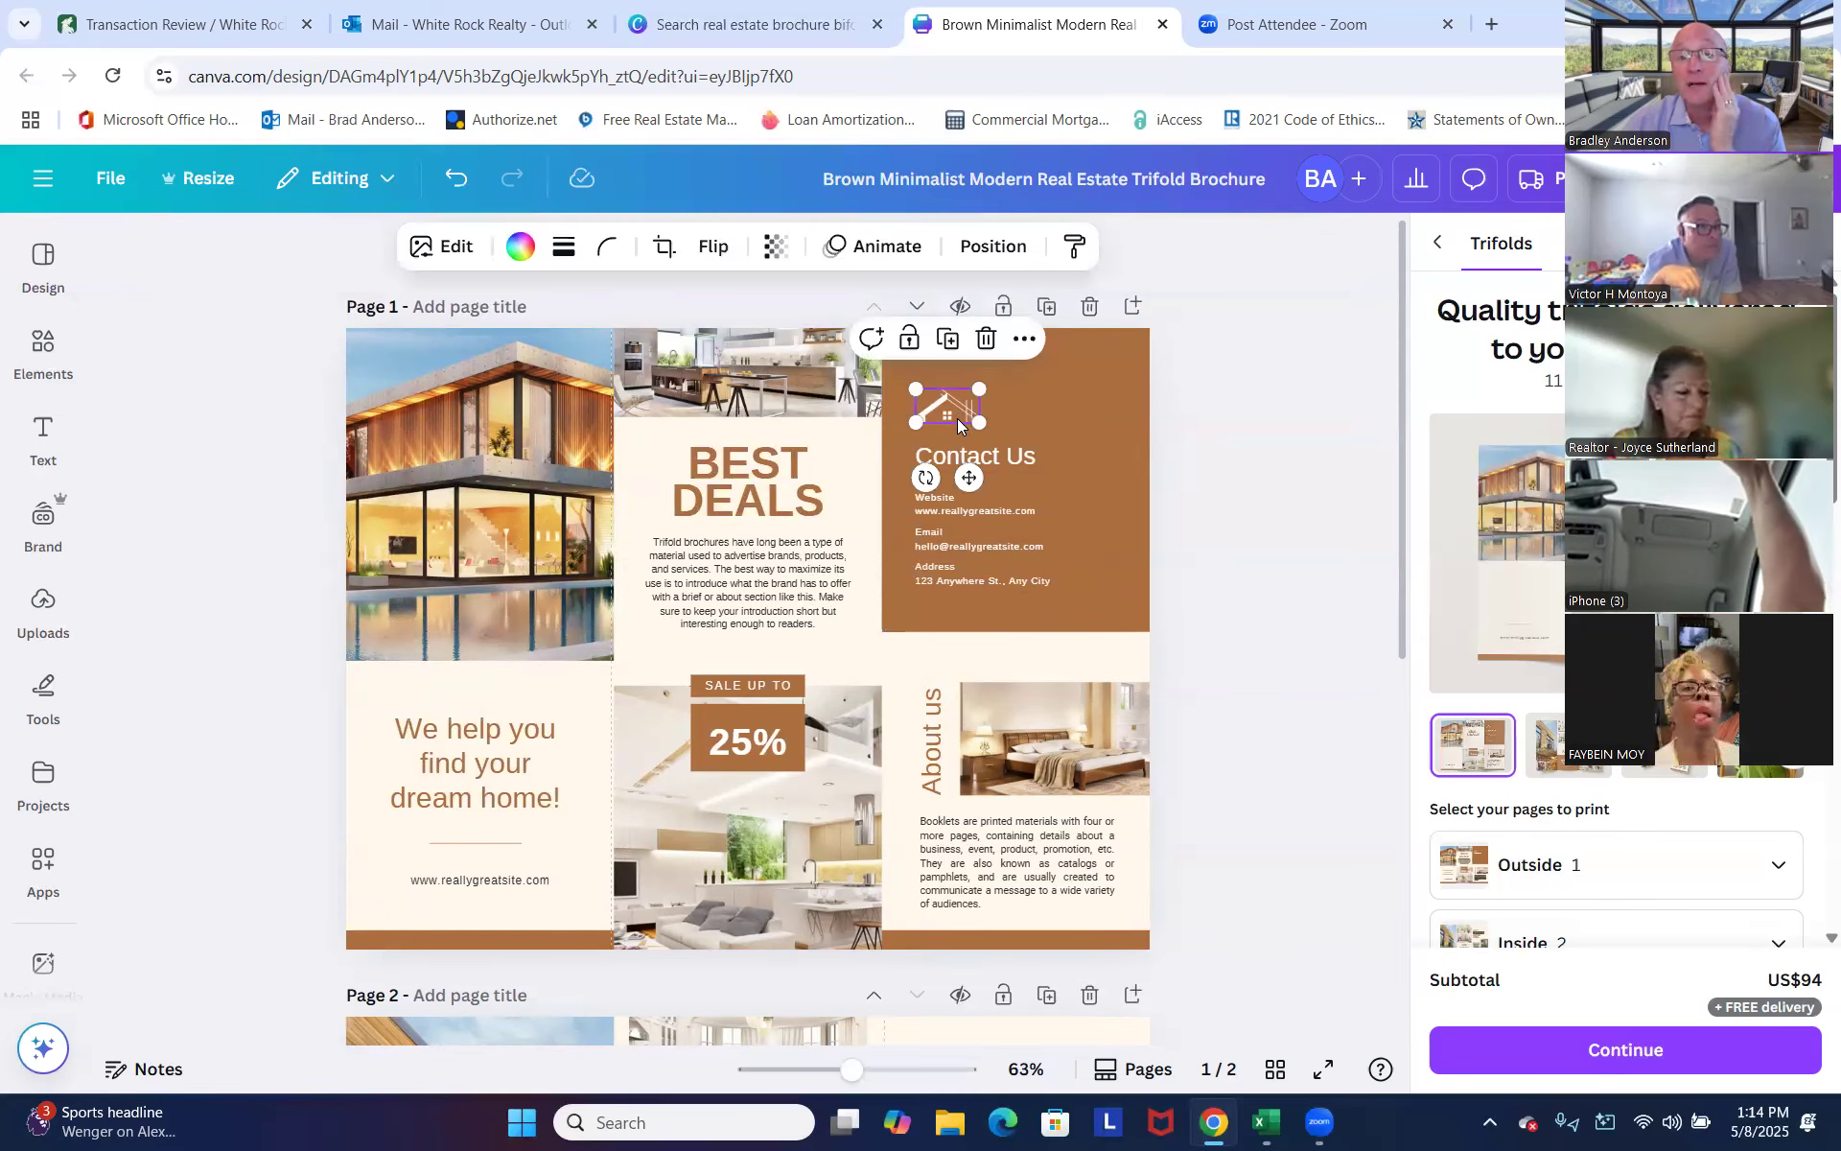
# Delete the house logo above the Contact Us heading on page 1.
pyautogui.click(985, 341)
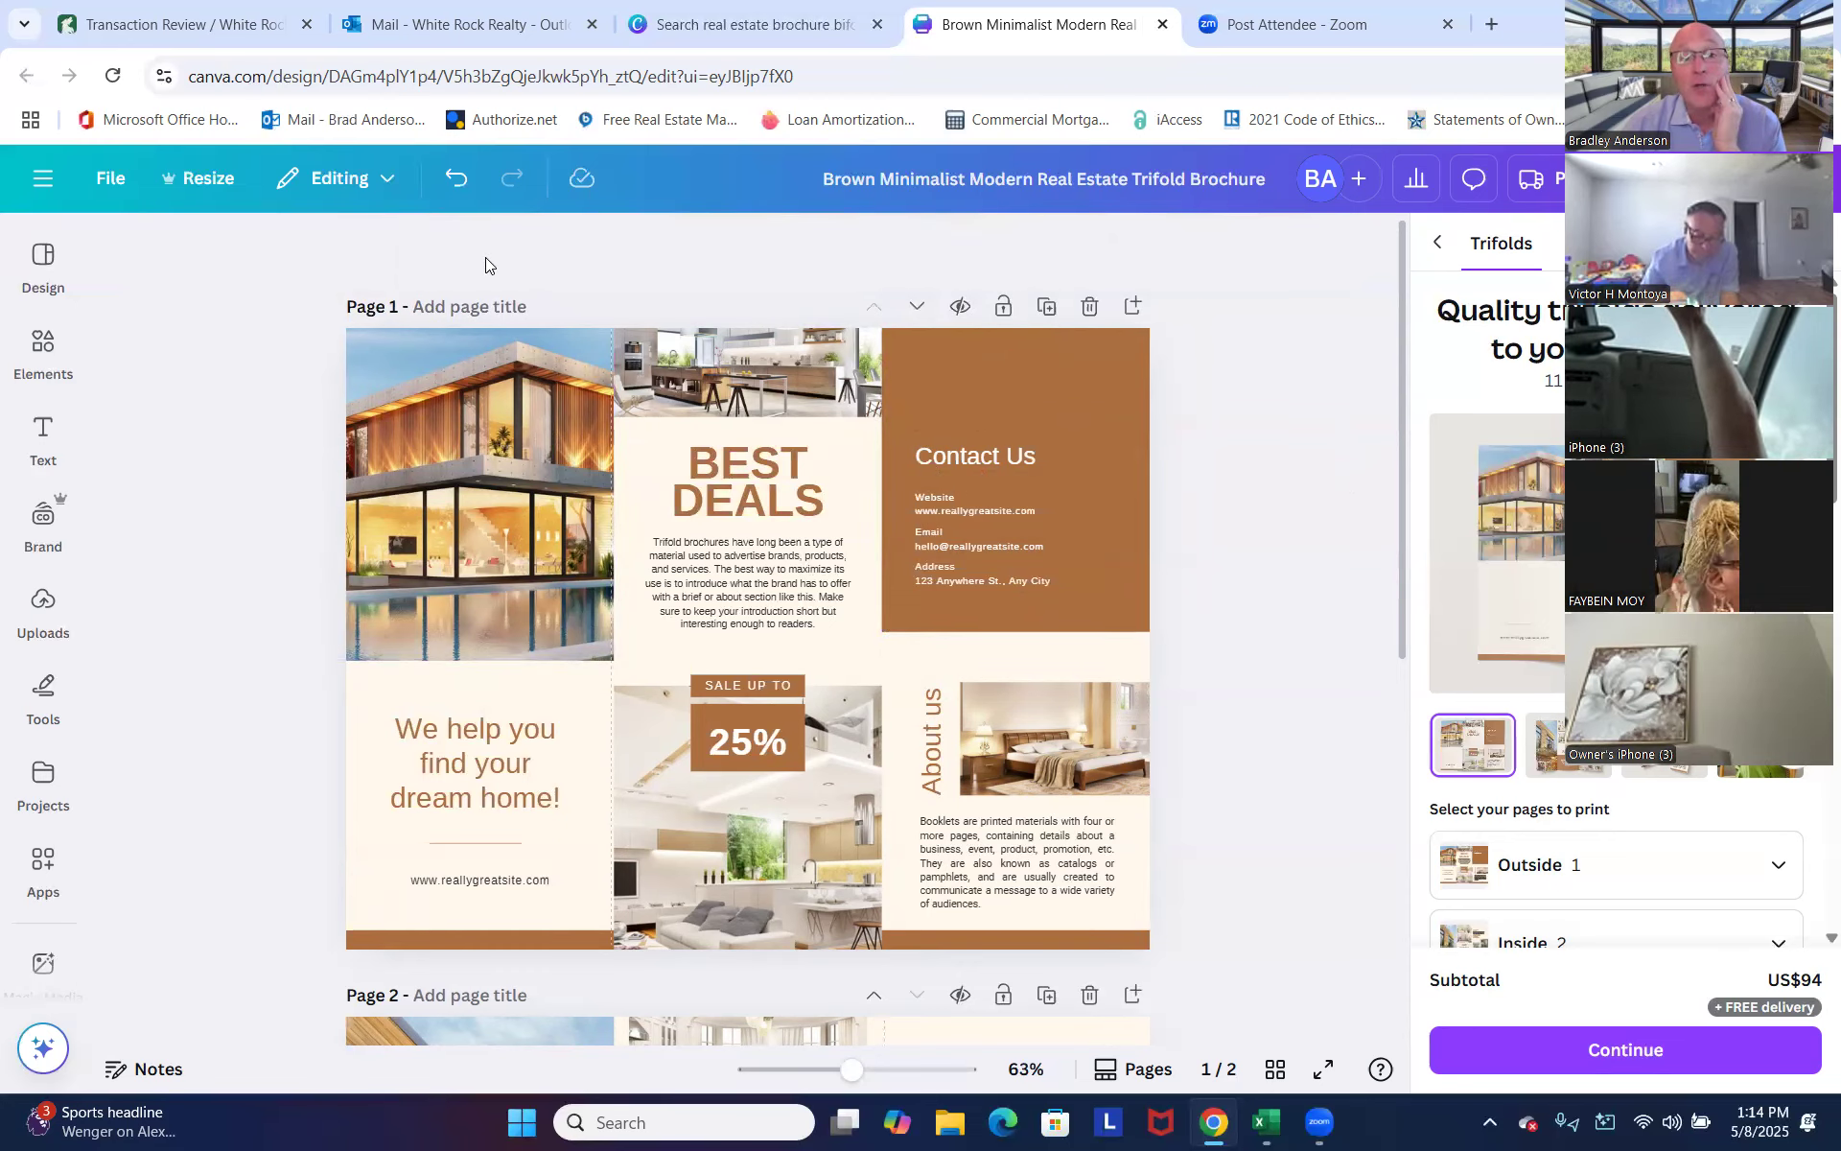
pyautogui.click(459, 185)
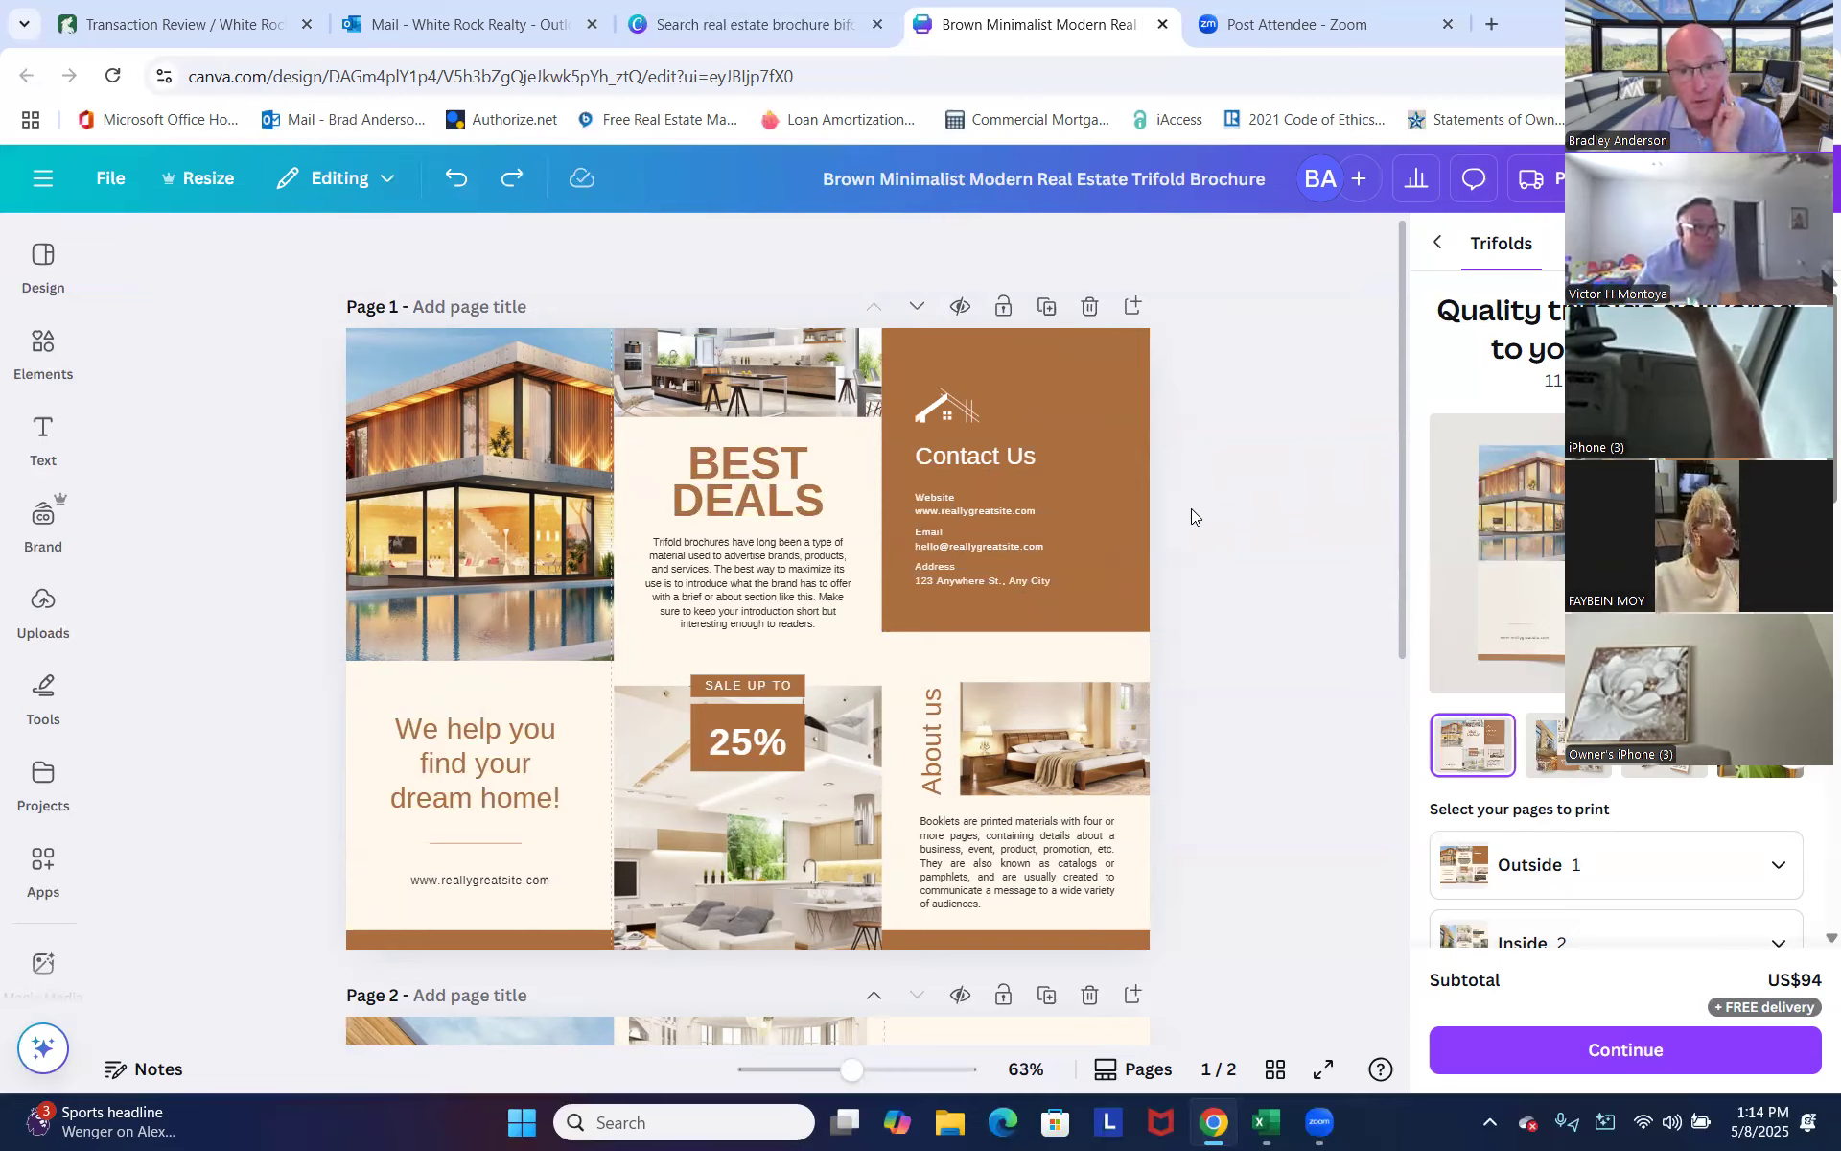
pyautogui.click(960, 411)
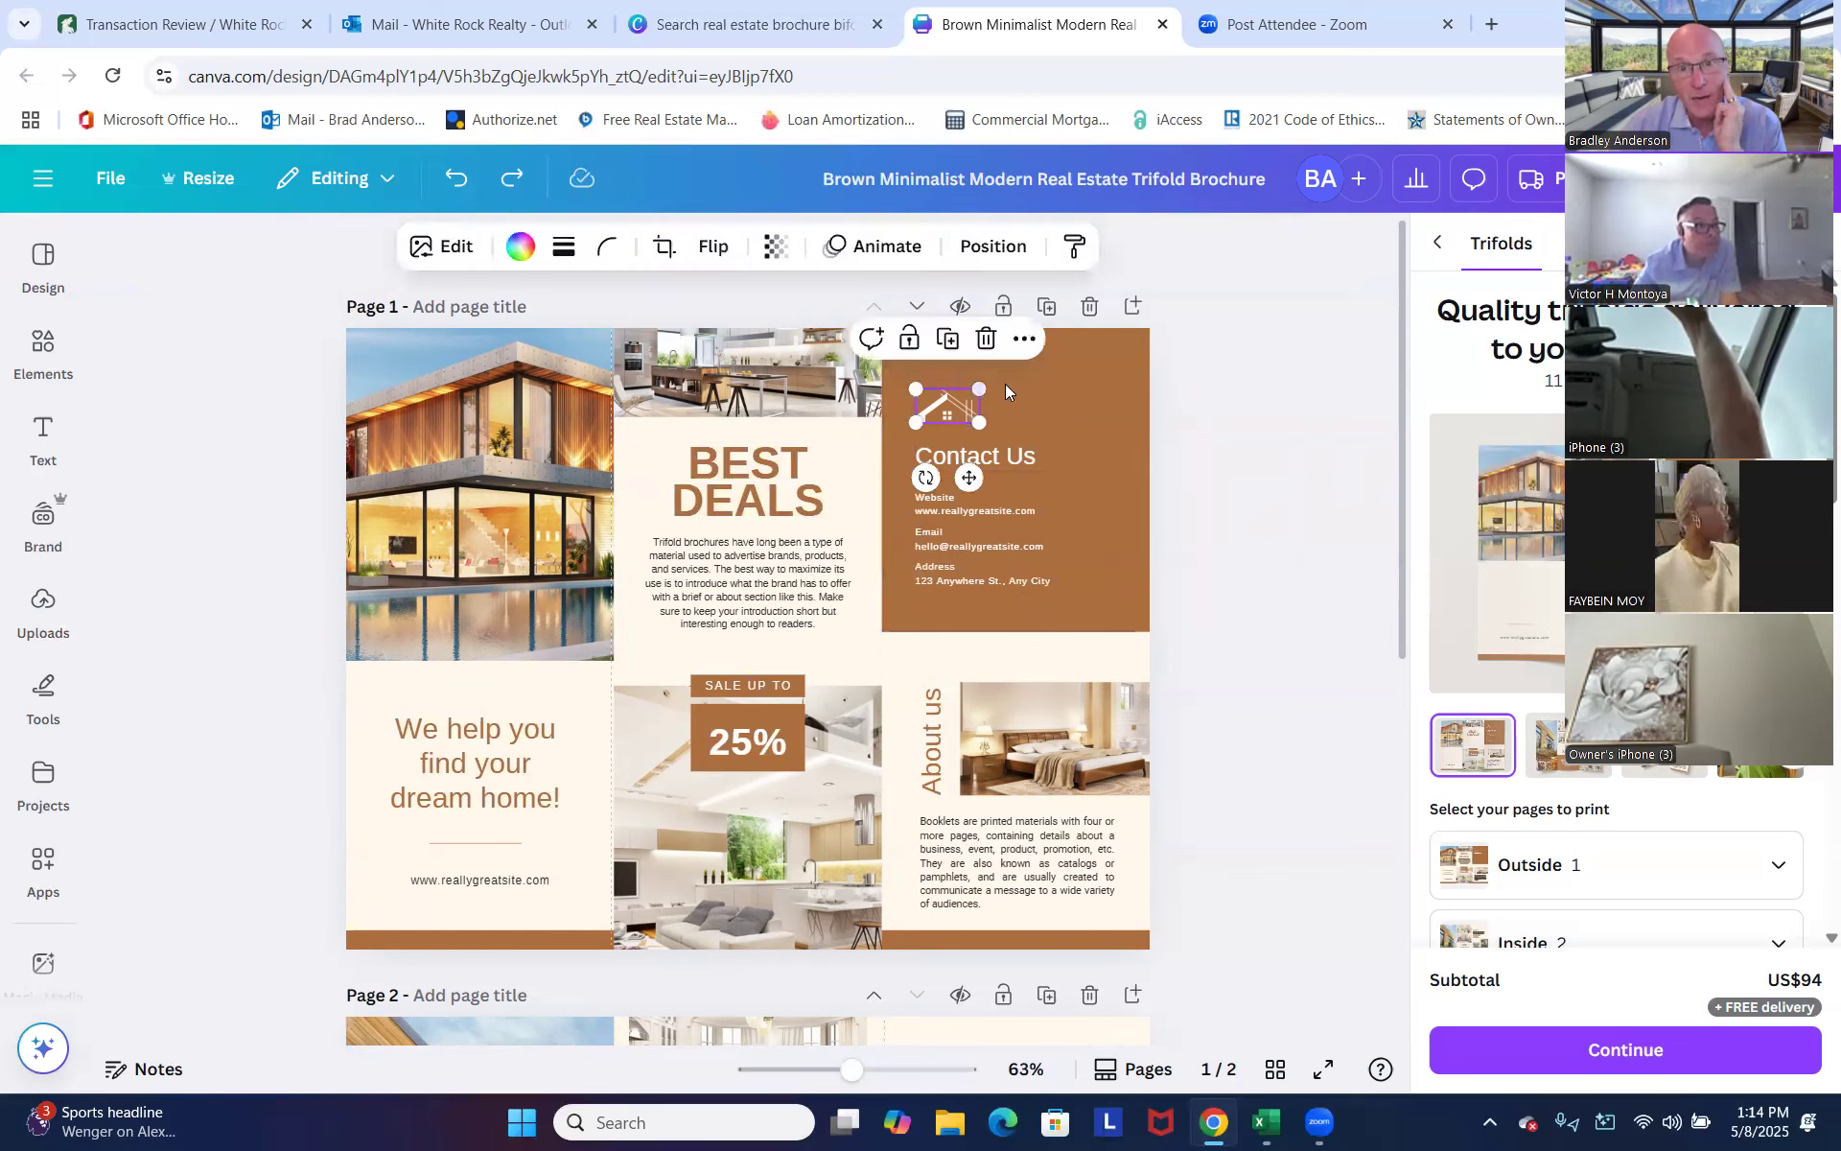
pyautogui.click(987, 338)
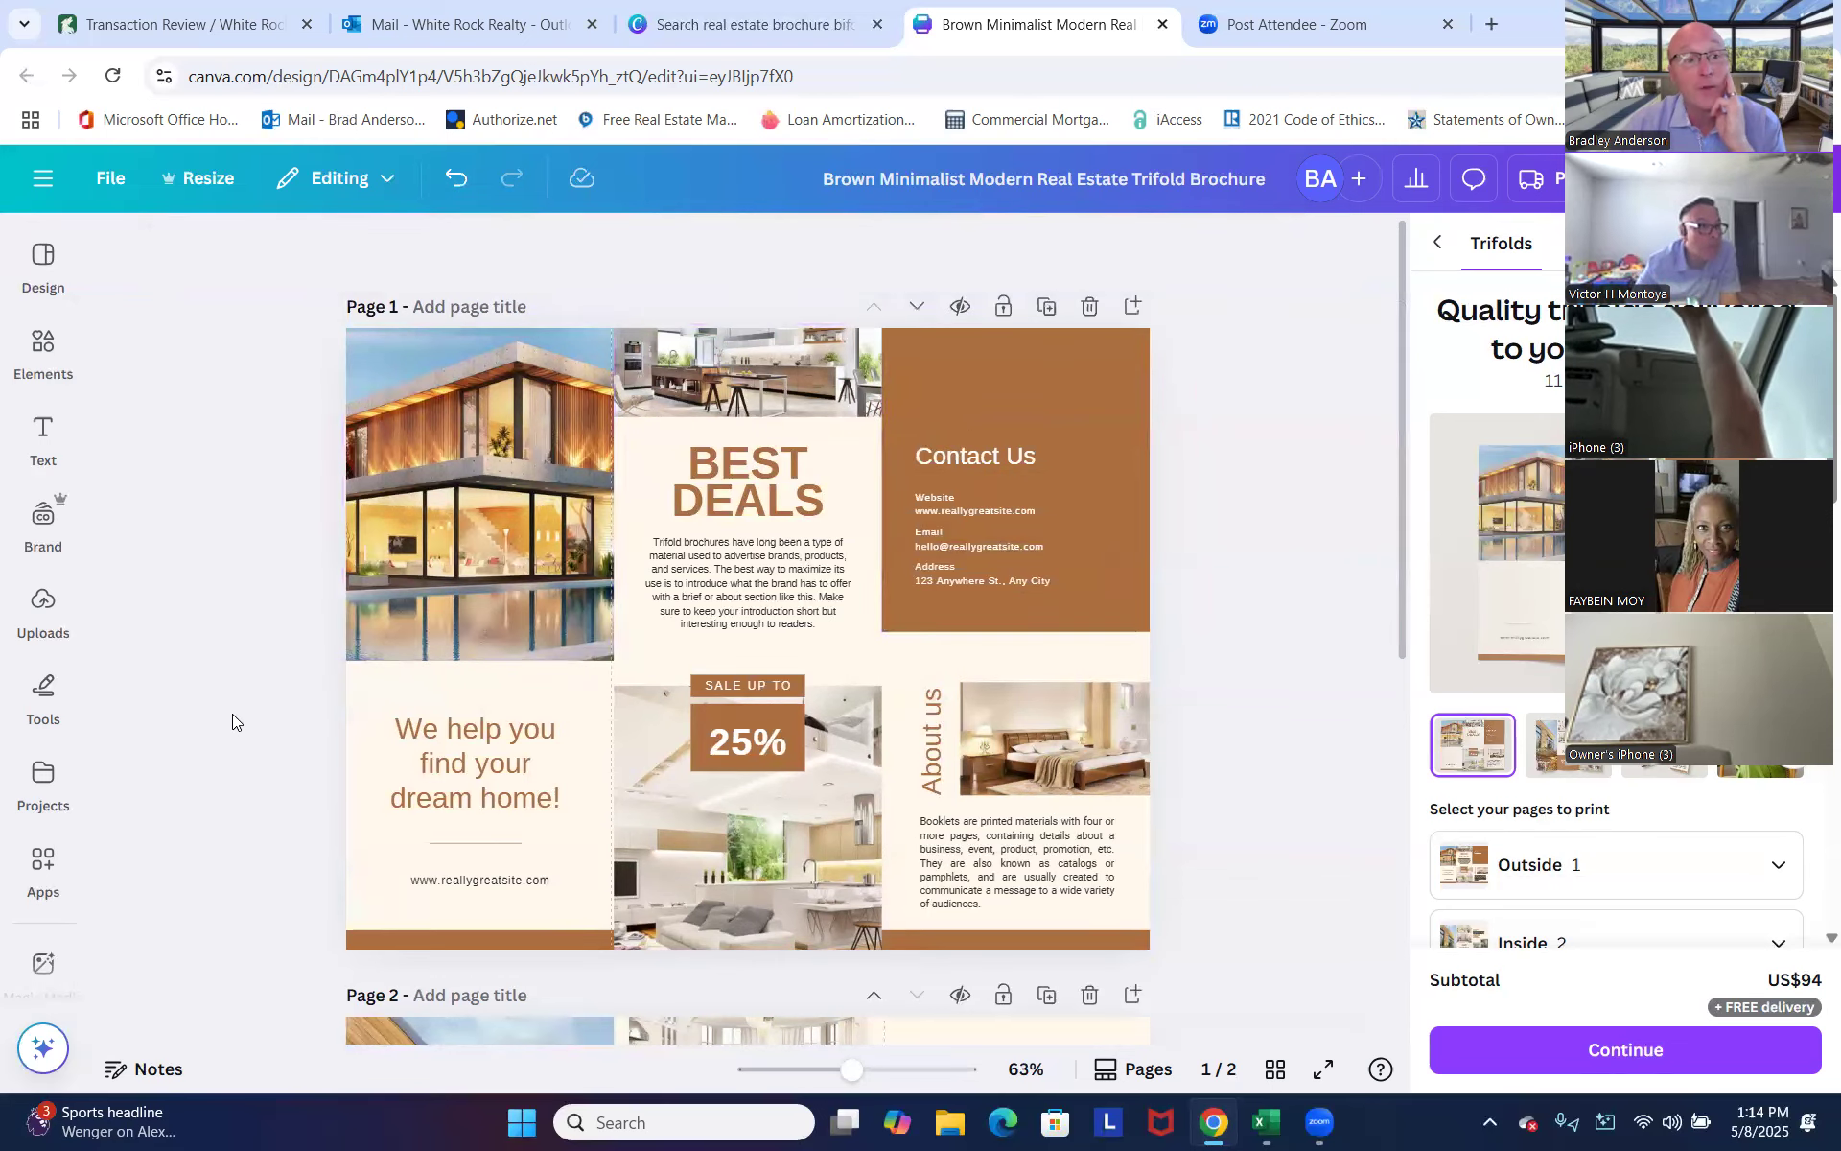
# Find the blue White Rock Realty logo with the mountain outline among the uploaded images and add it to page 1.
pyautogui.click(43, 350)
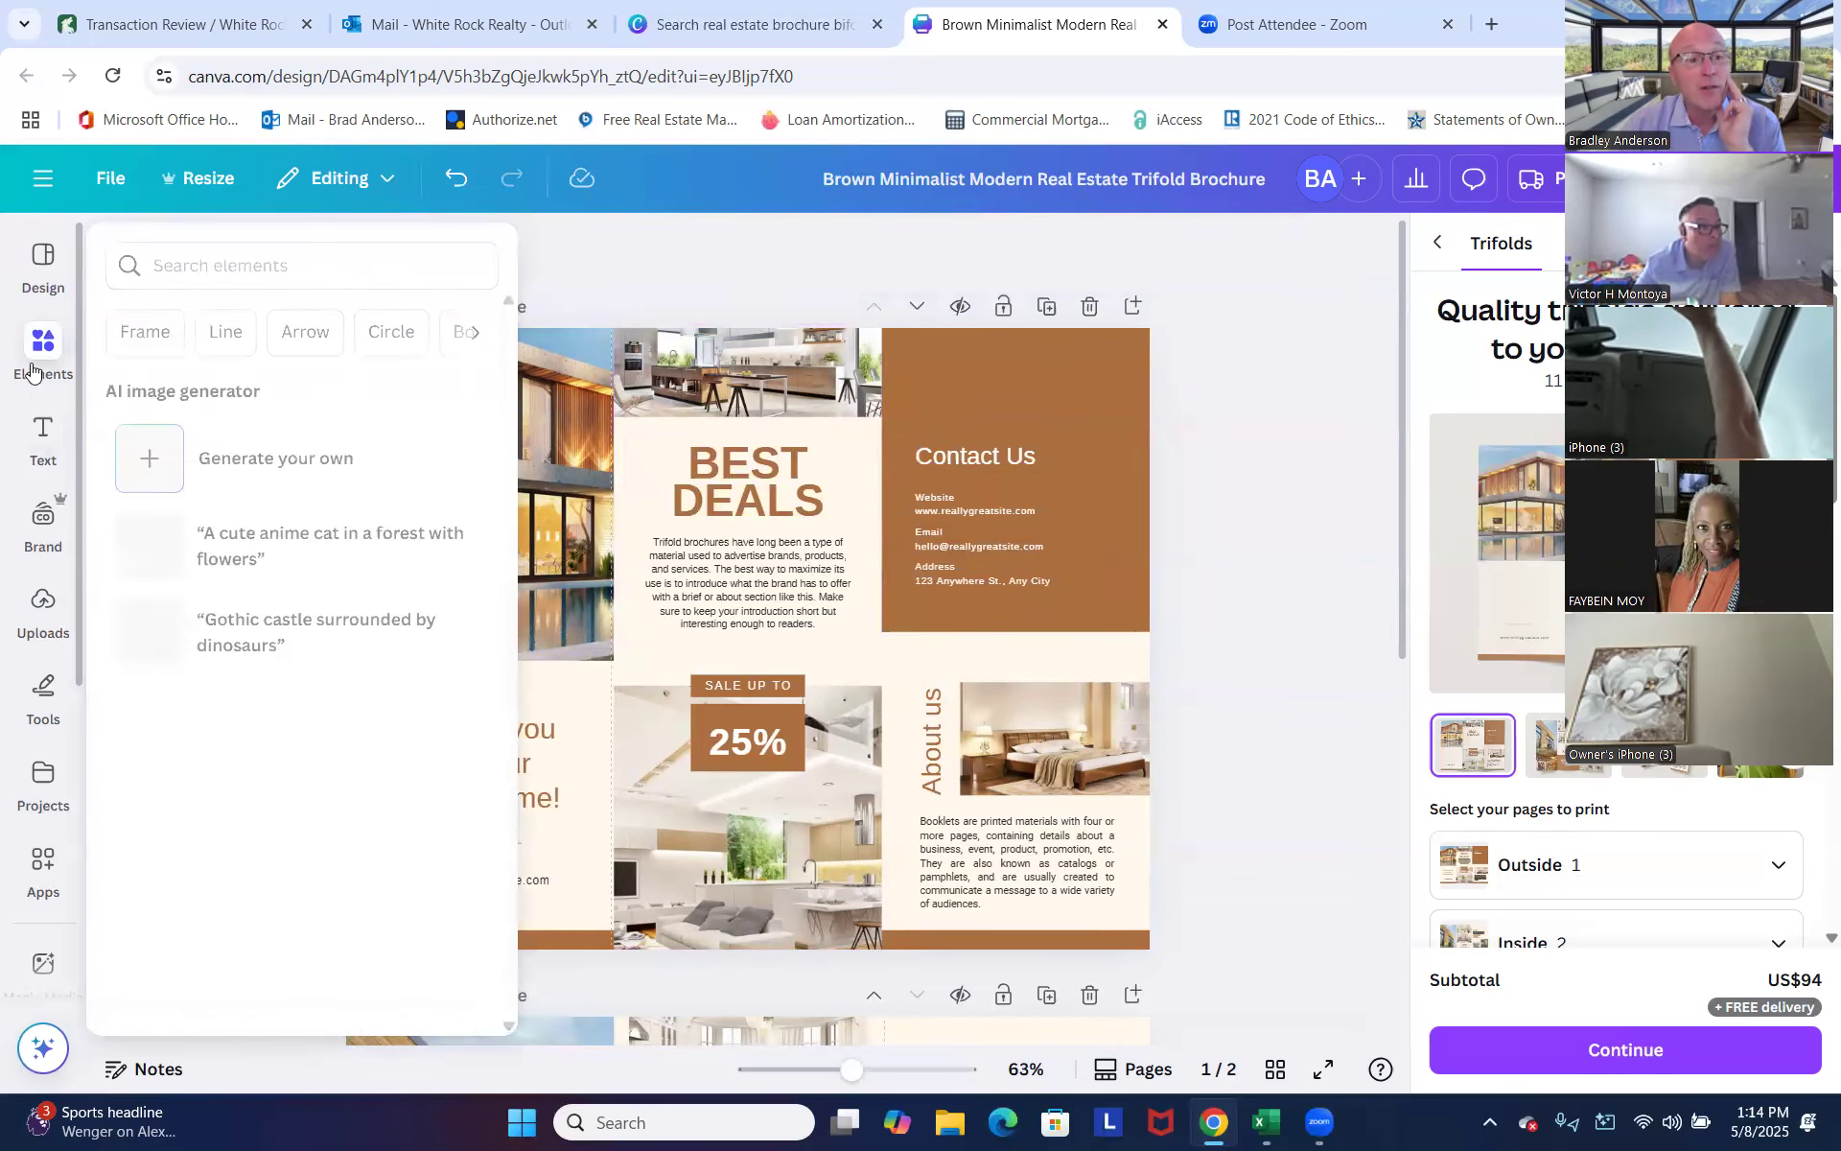
pyautogui.click(41, 612)
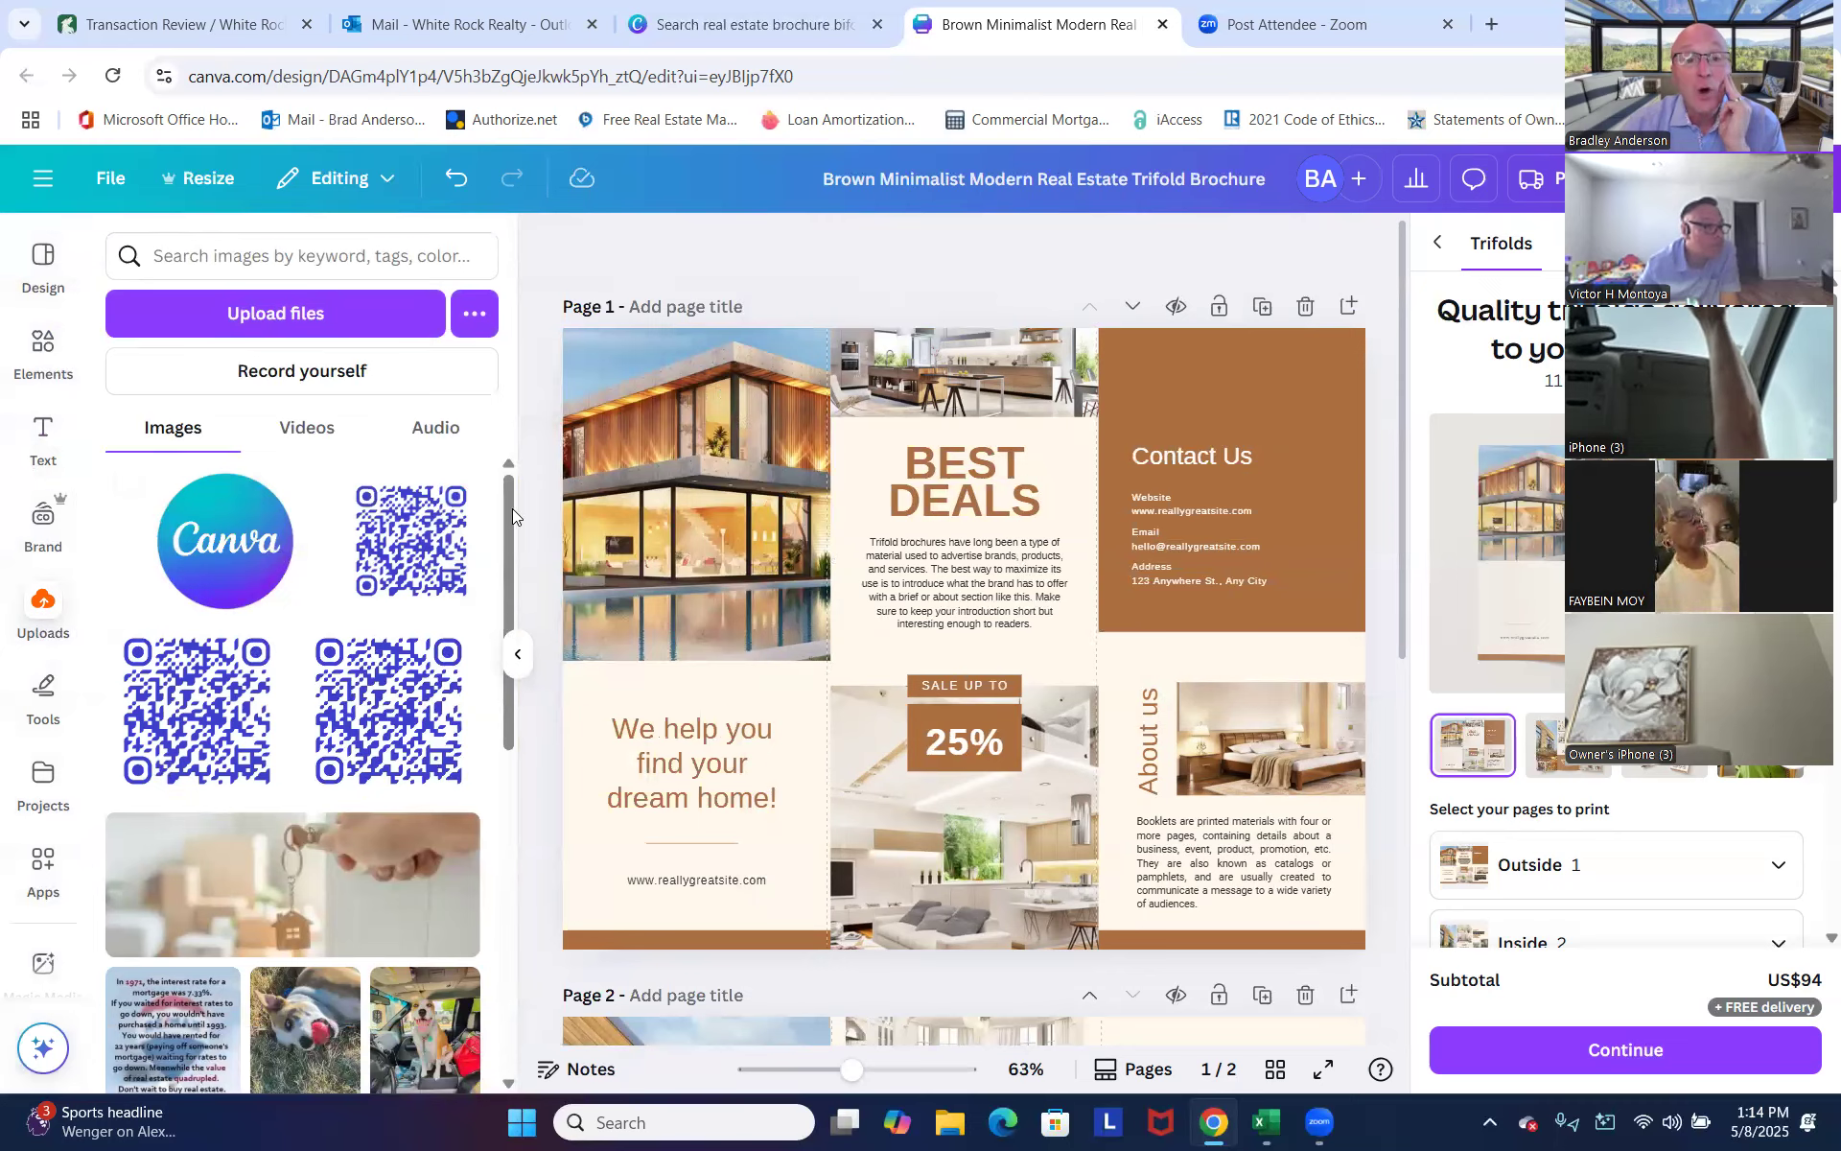
pyautogui.moveTo(508, 503); pyautogui.dragTo(514, 973)
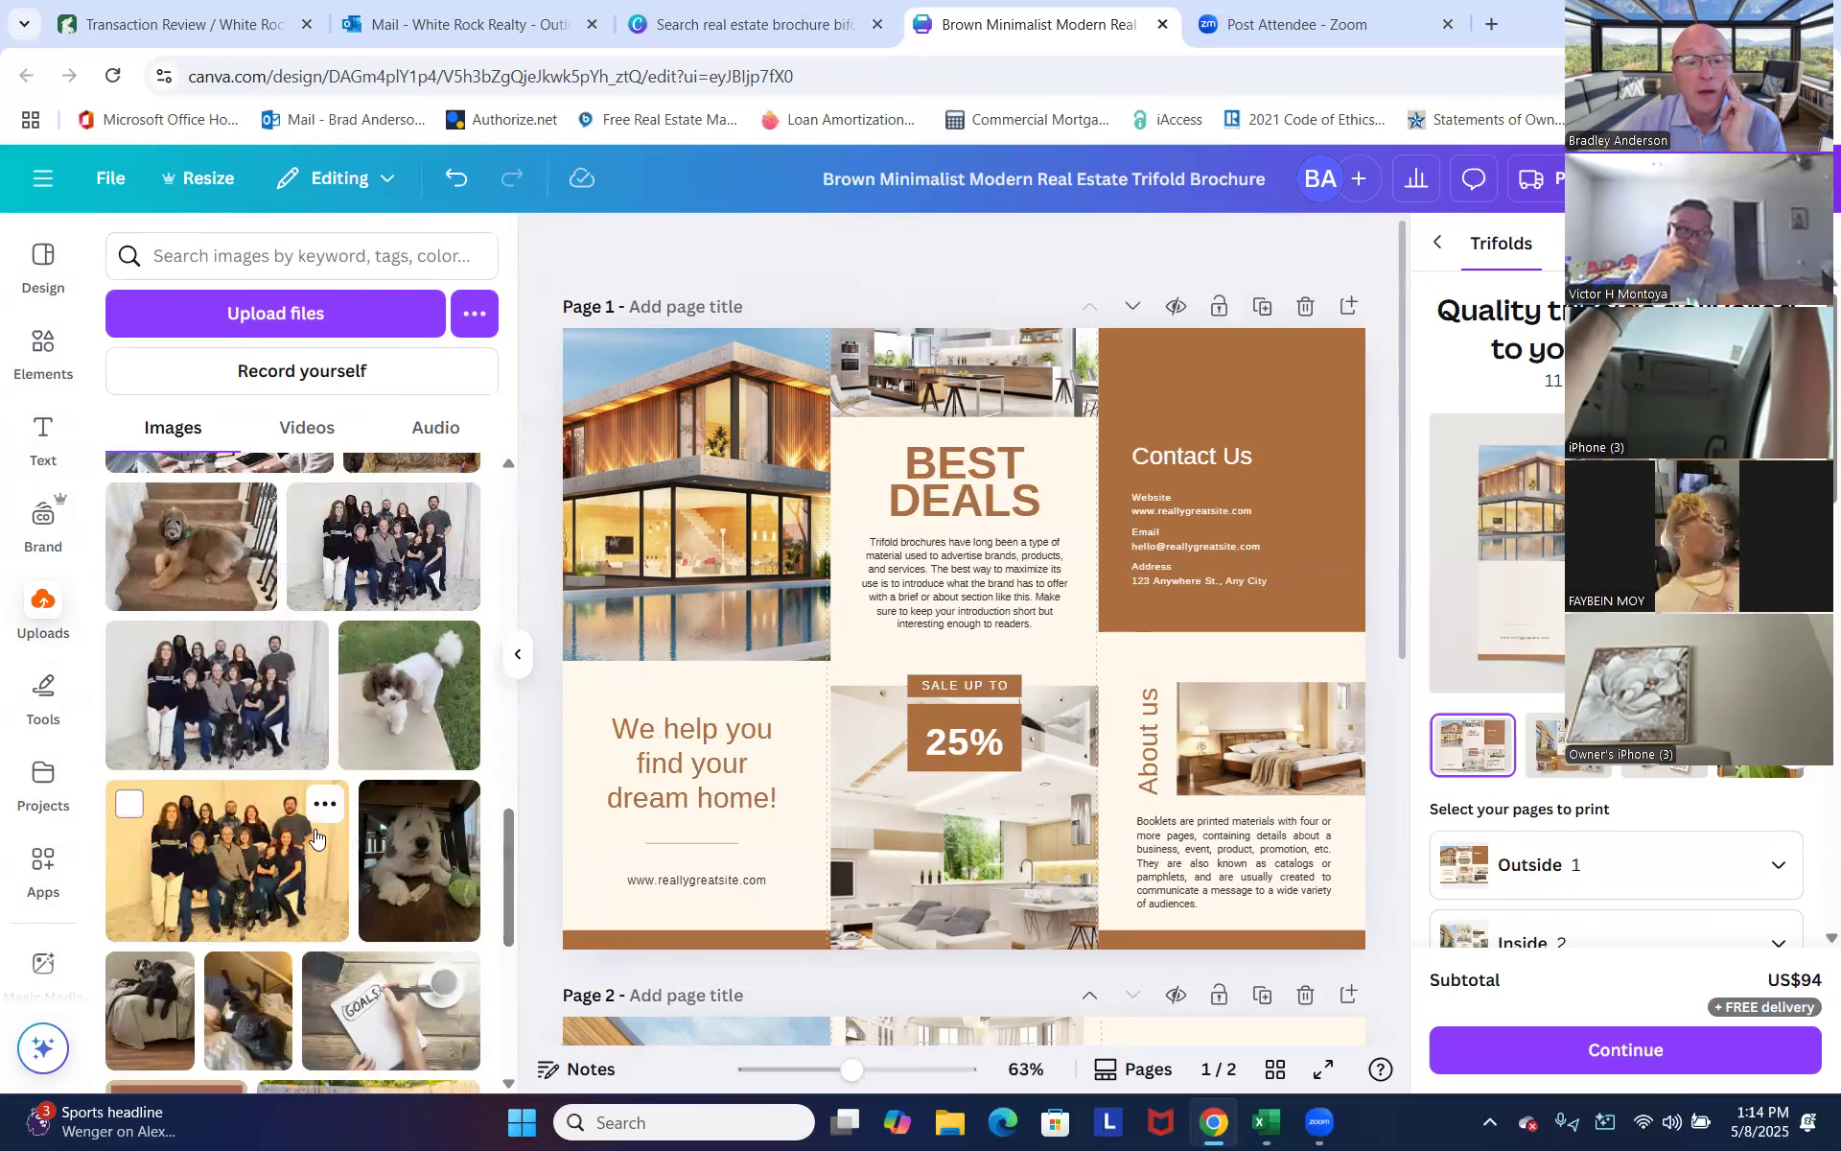
pyautogui.scroll(-5, 322, 823)
pyautogui.scroll(-5, 321, 823)
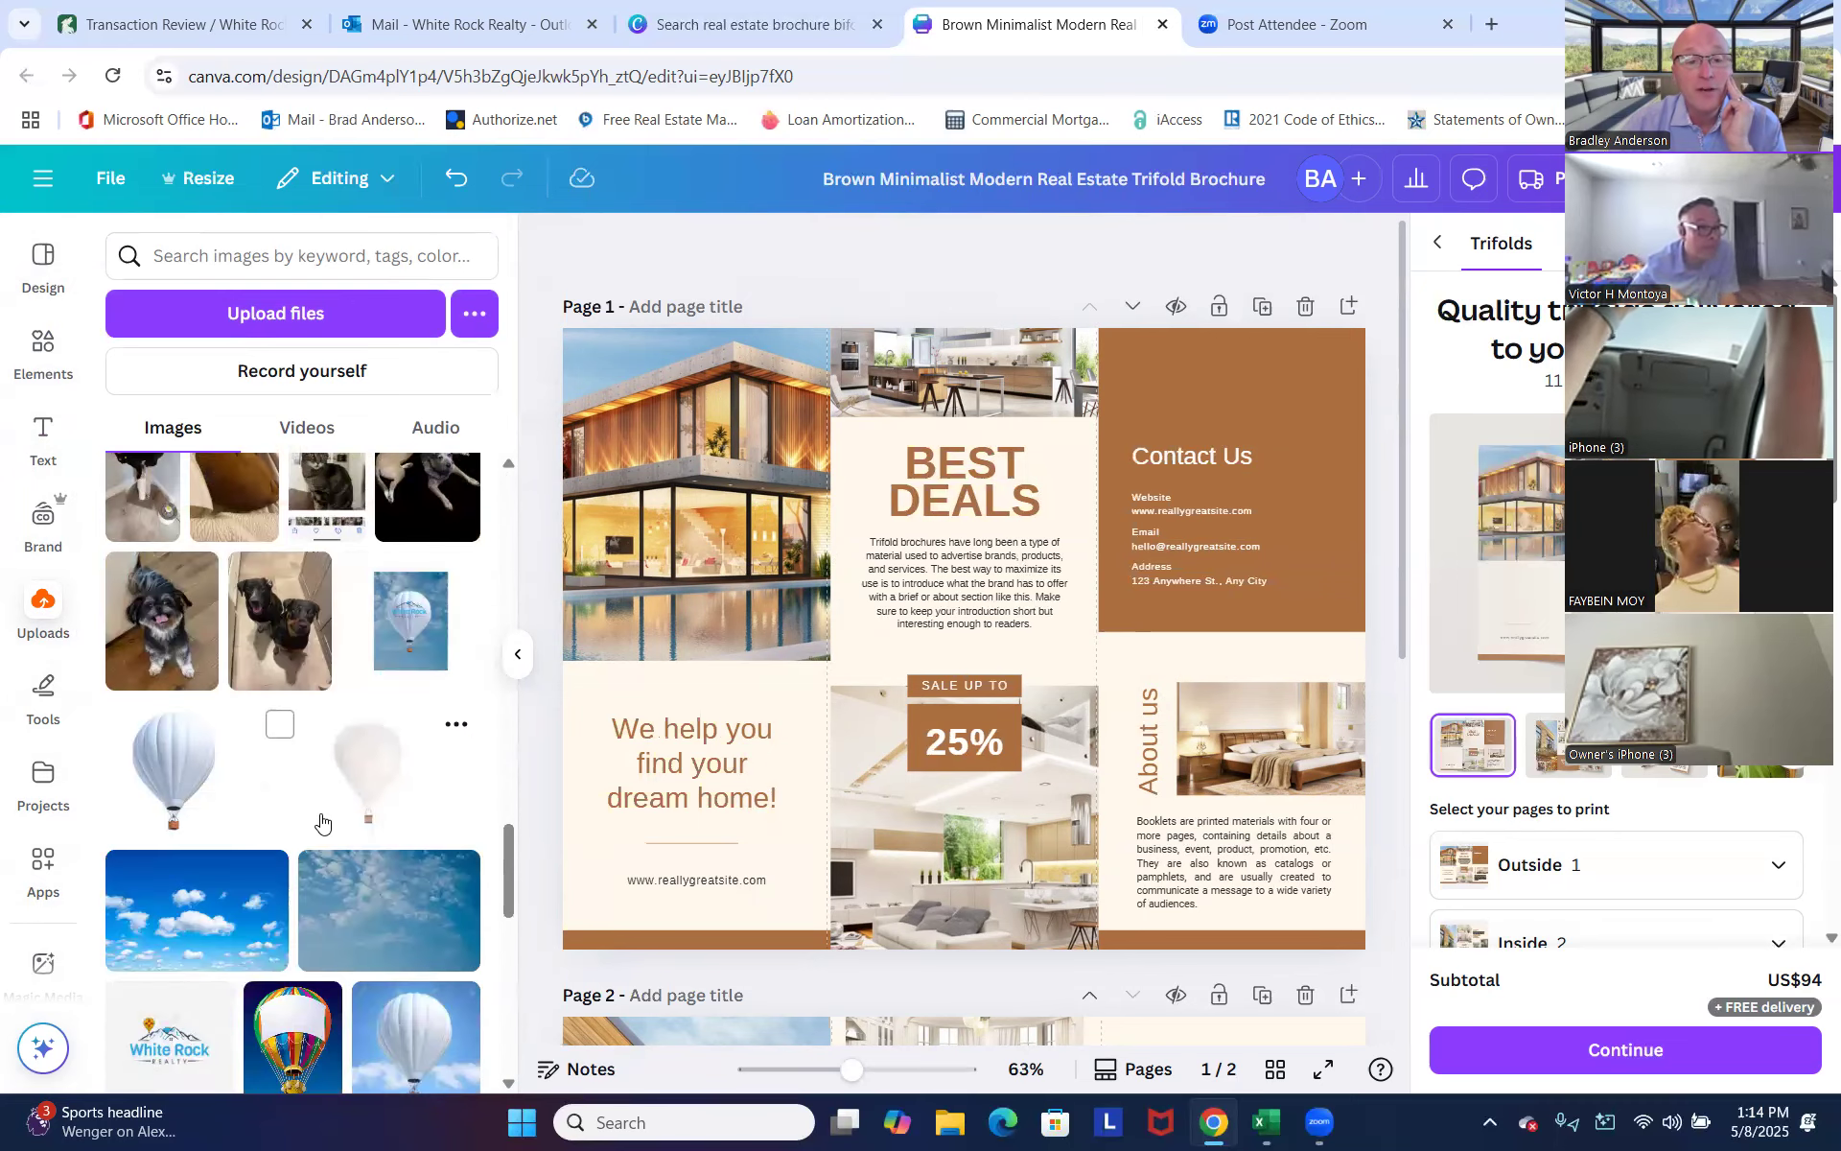
pyautogui.scroll(-2, 322, 823)
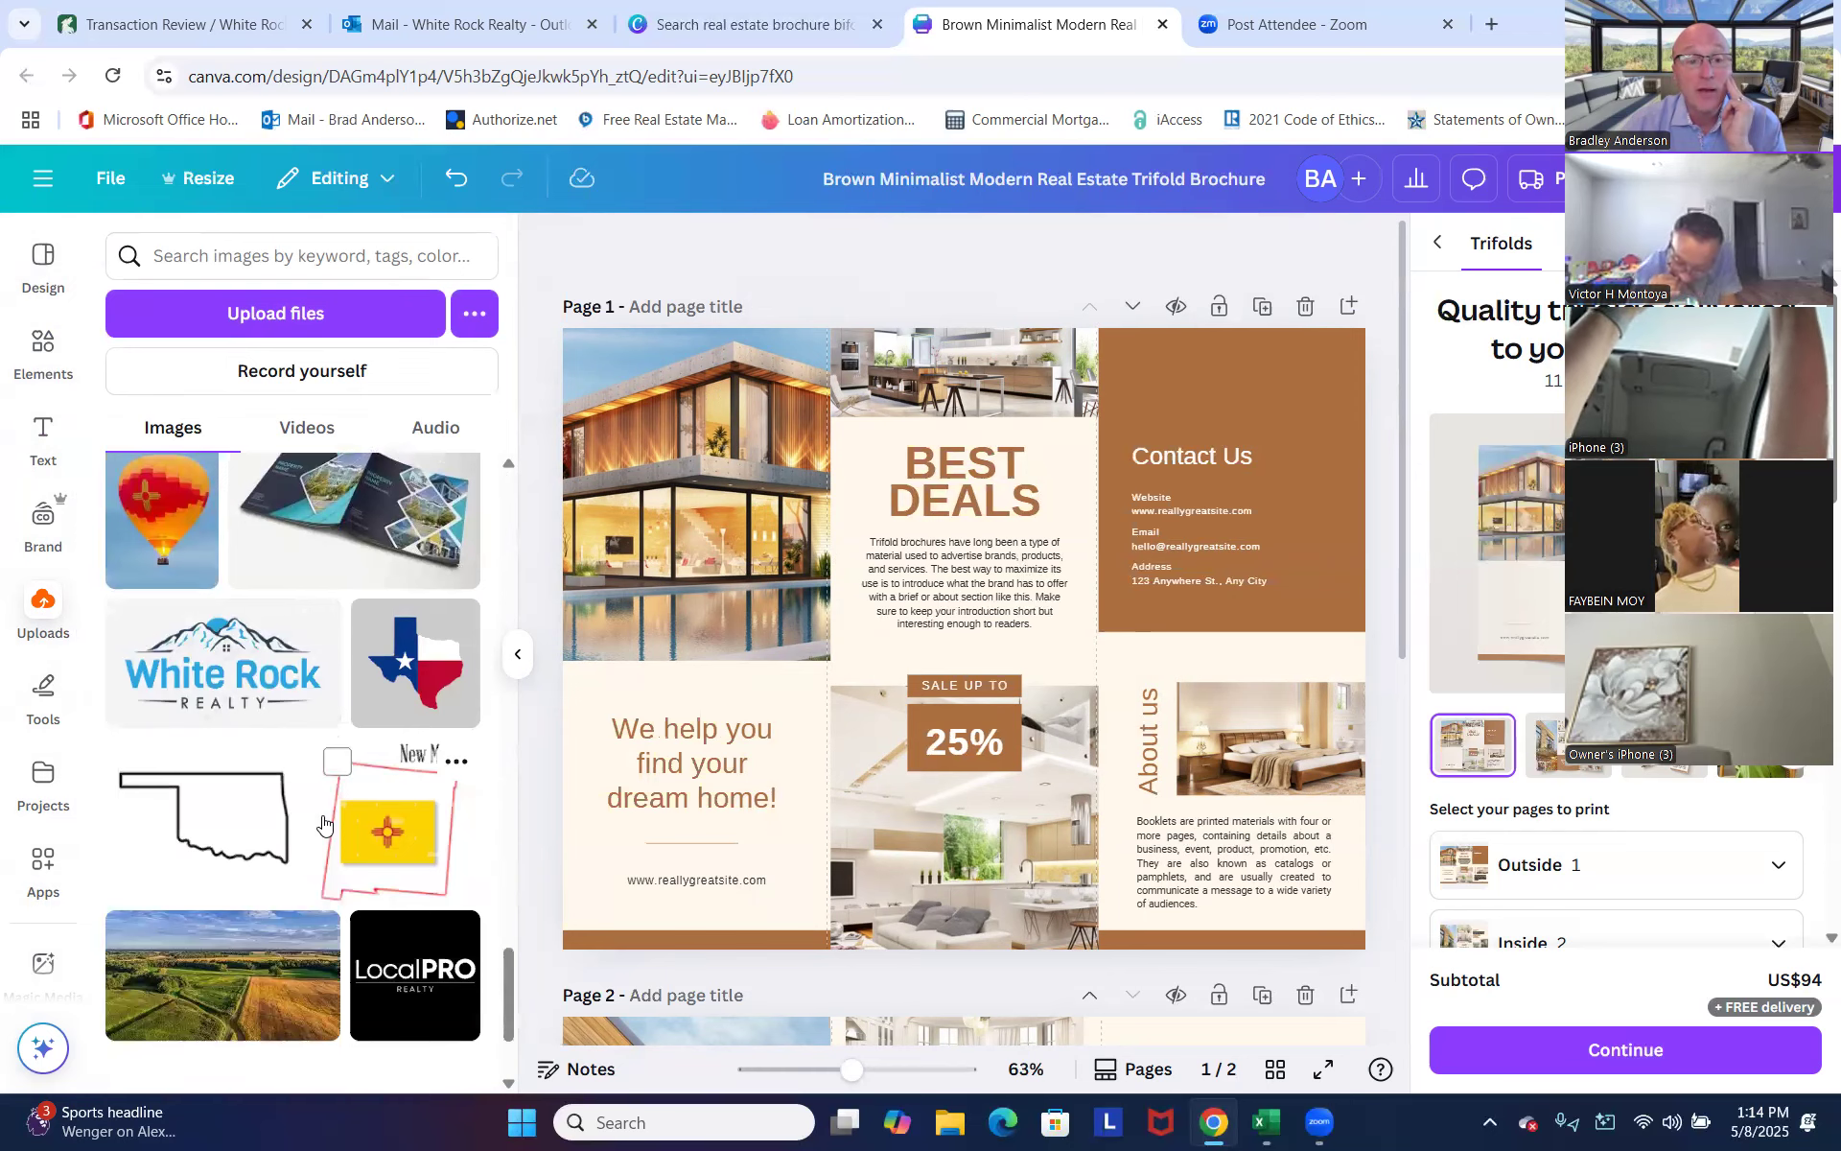
pyautogui.click(217, 676)
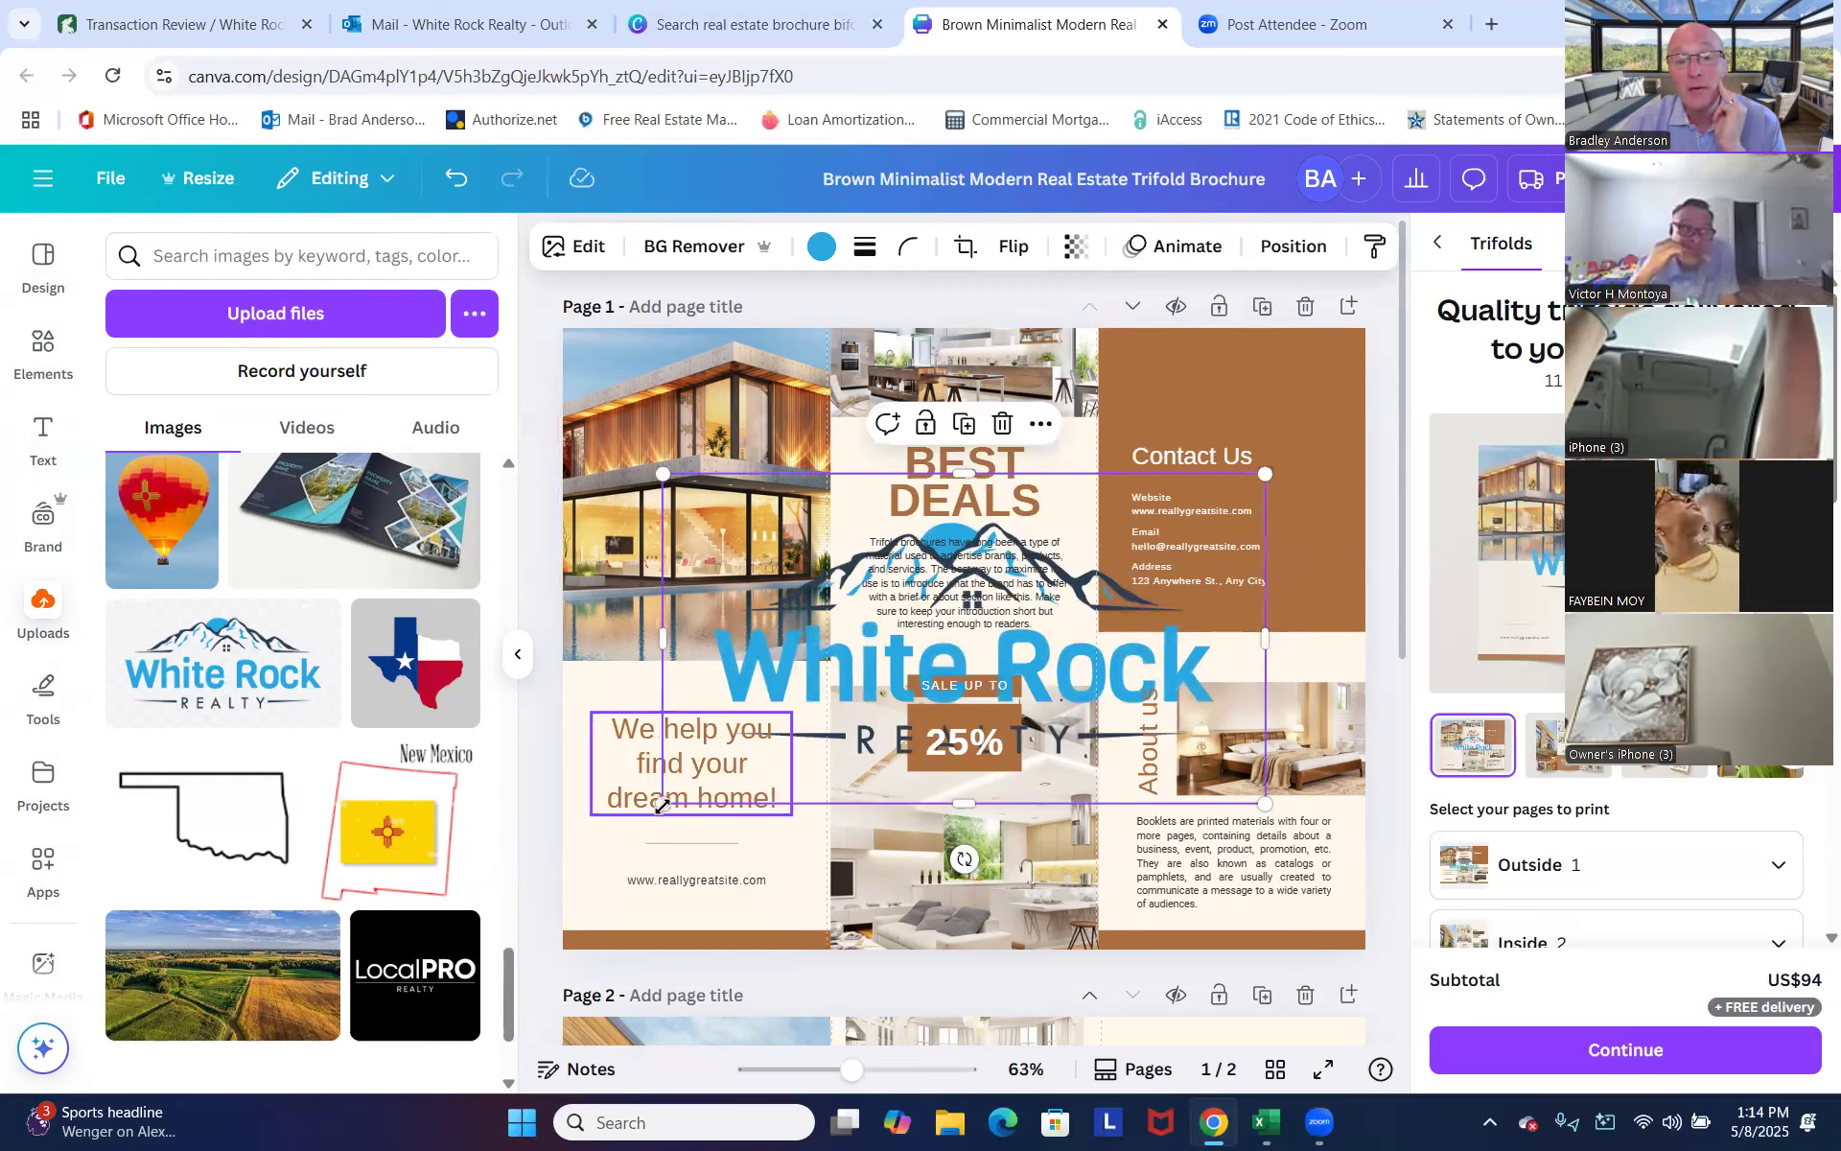
# Shrink the White Rock Realty logo and place it above the Contact Us heading on the brown background.
pyautogui.moveTo(661, 803); pyautogui.dragTo(1058, 587)
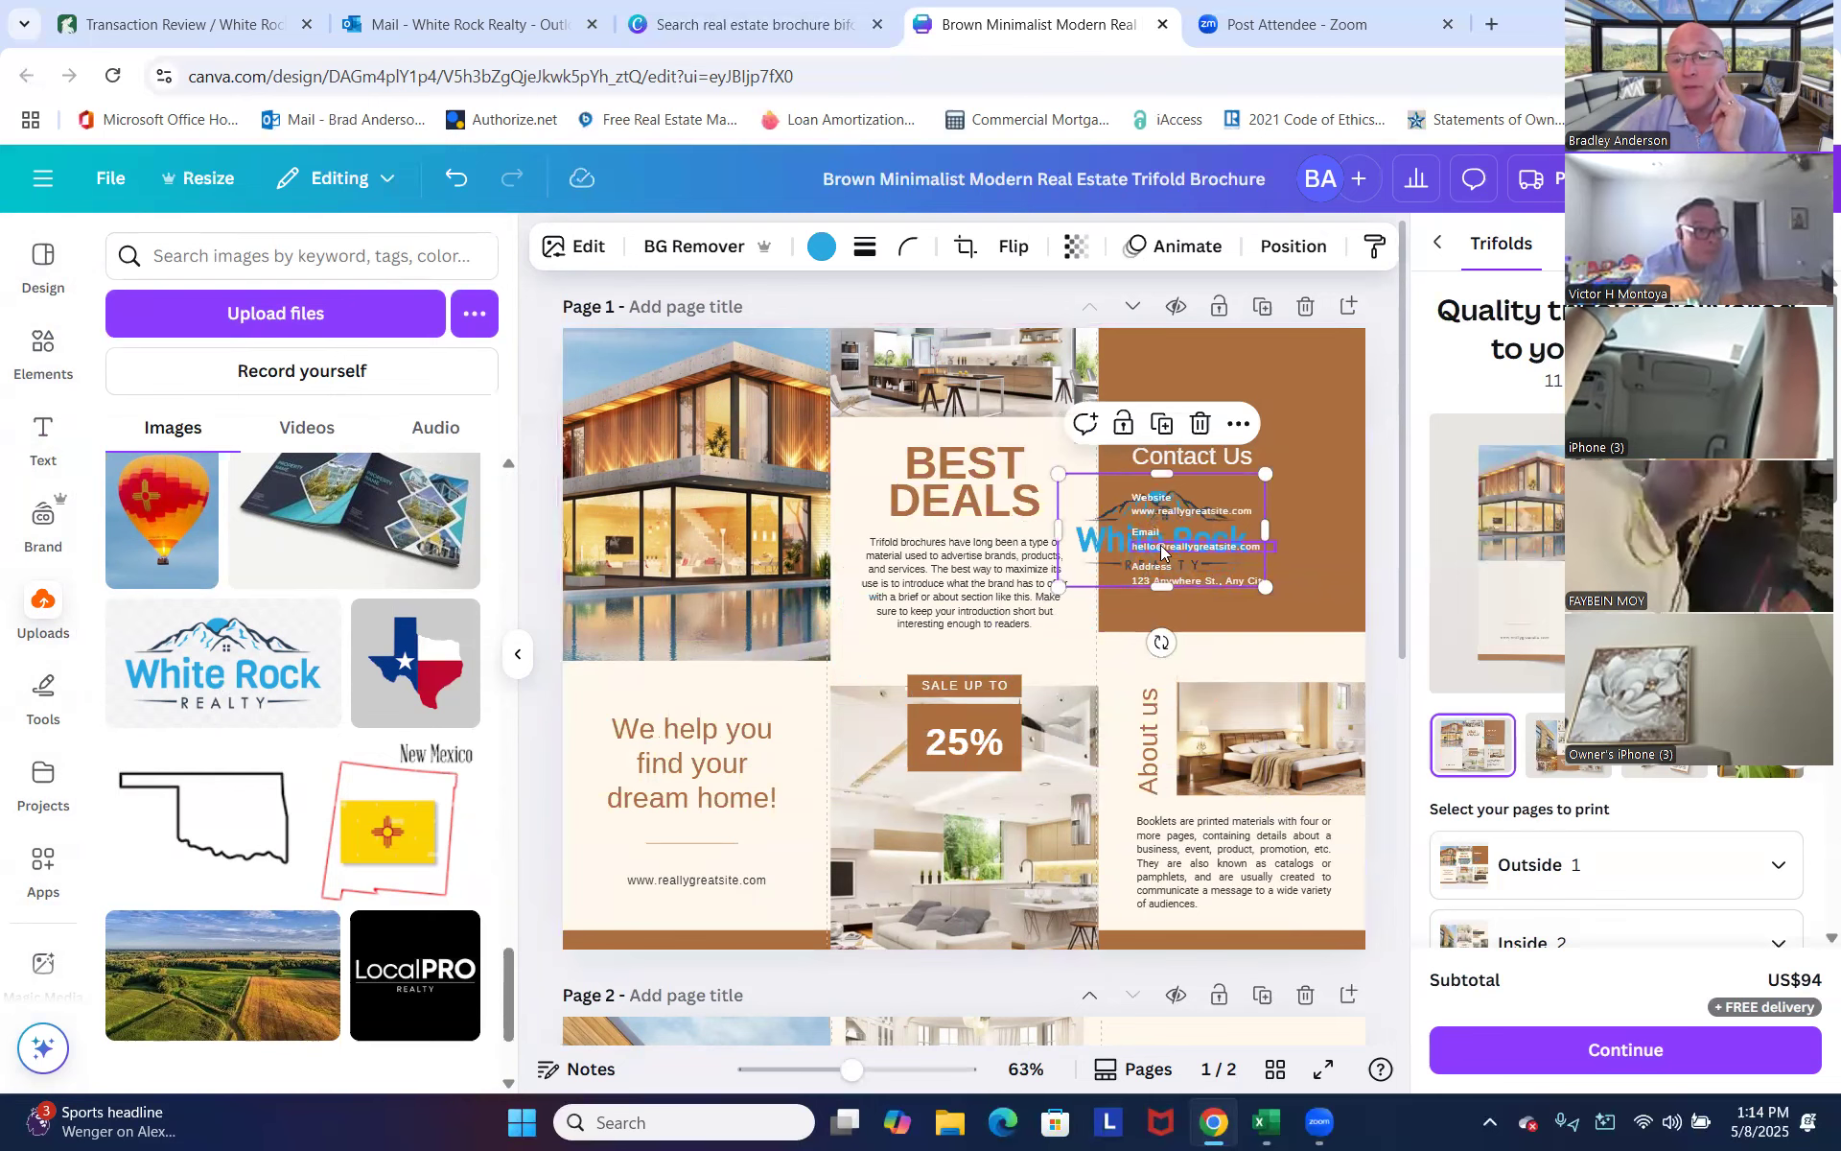
pyautogui.moveTo(1127, 510); pyautogui.dragTo(1128, 348)
pyautogui.moveTo(1118, 439); pyautogui.dragTo(1154, 423)
pyautogui.moveTo(1192, 353); pyautogui.dragTo(1153, 357)
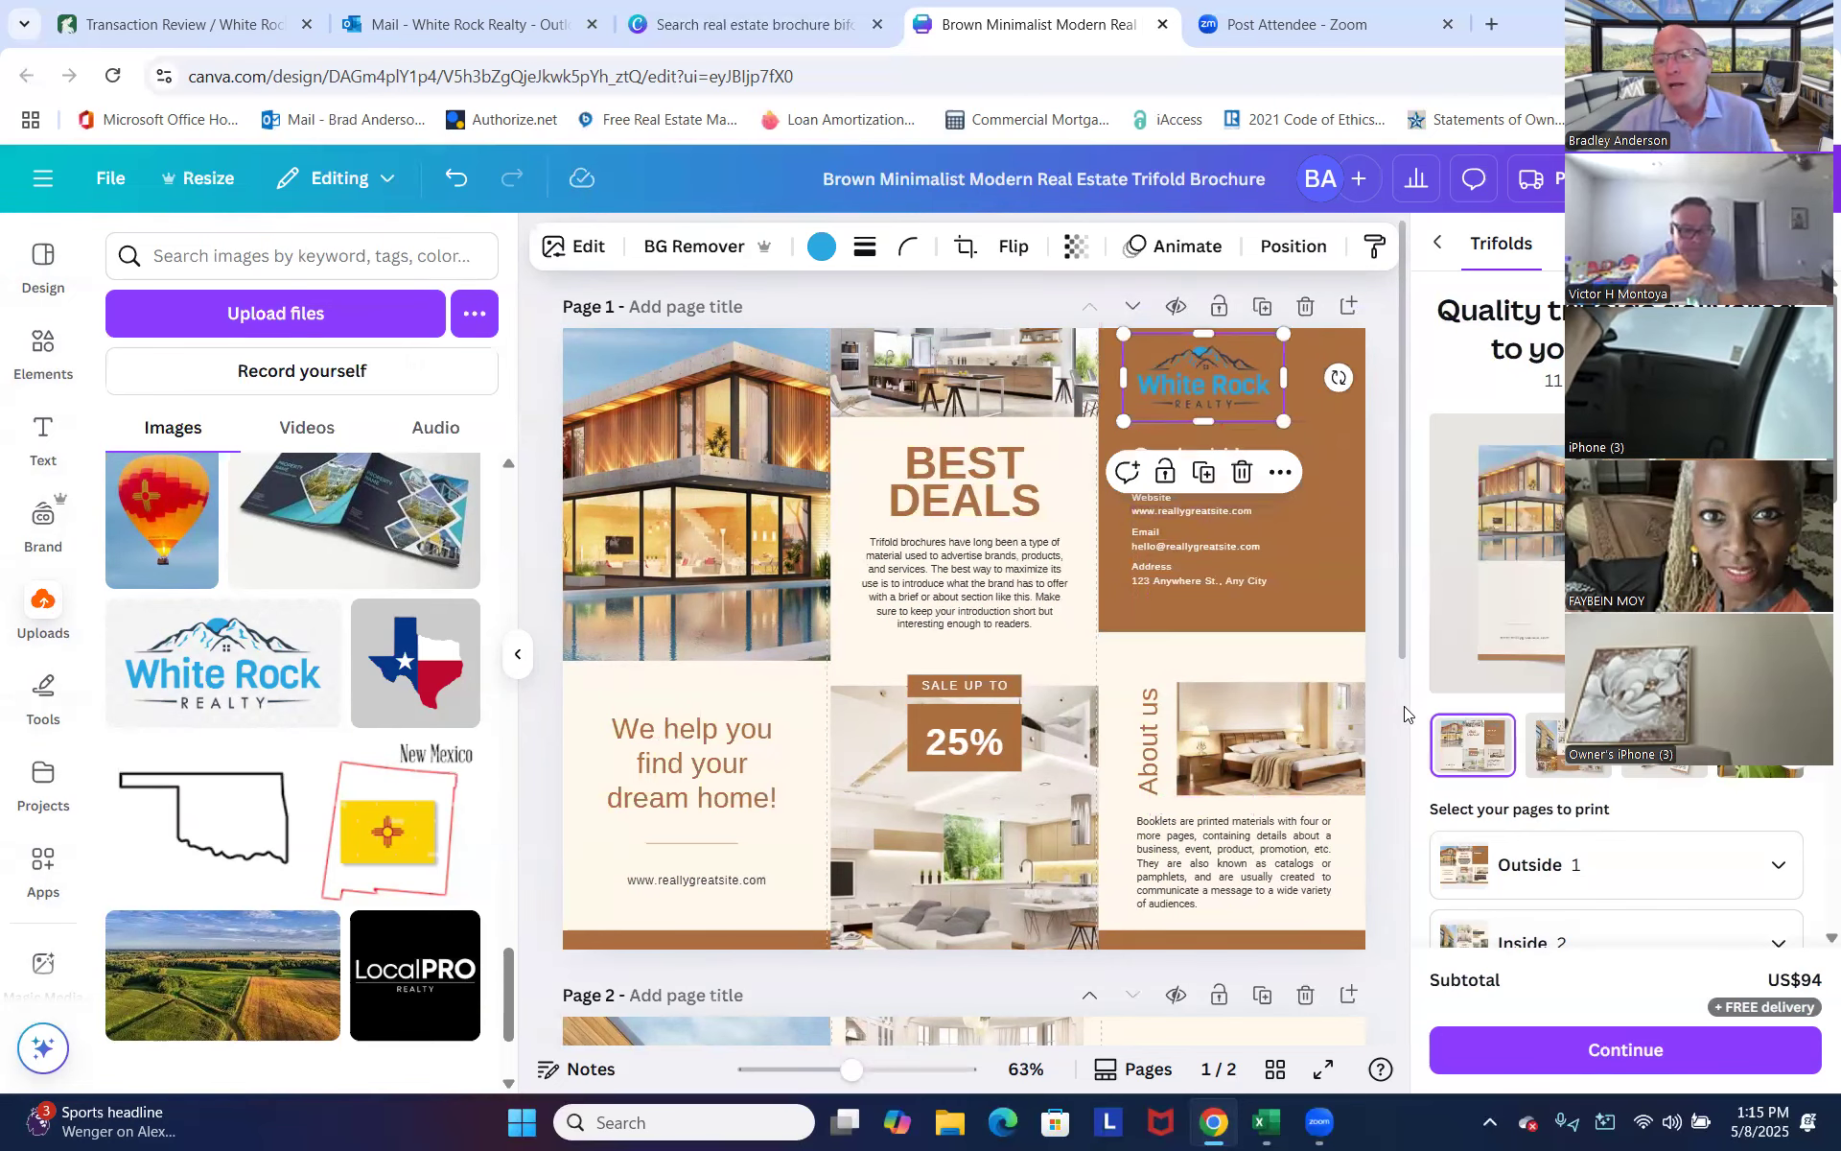
pyautogui.scroll(-5, 1383, 750)
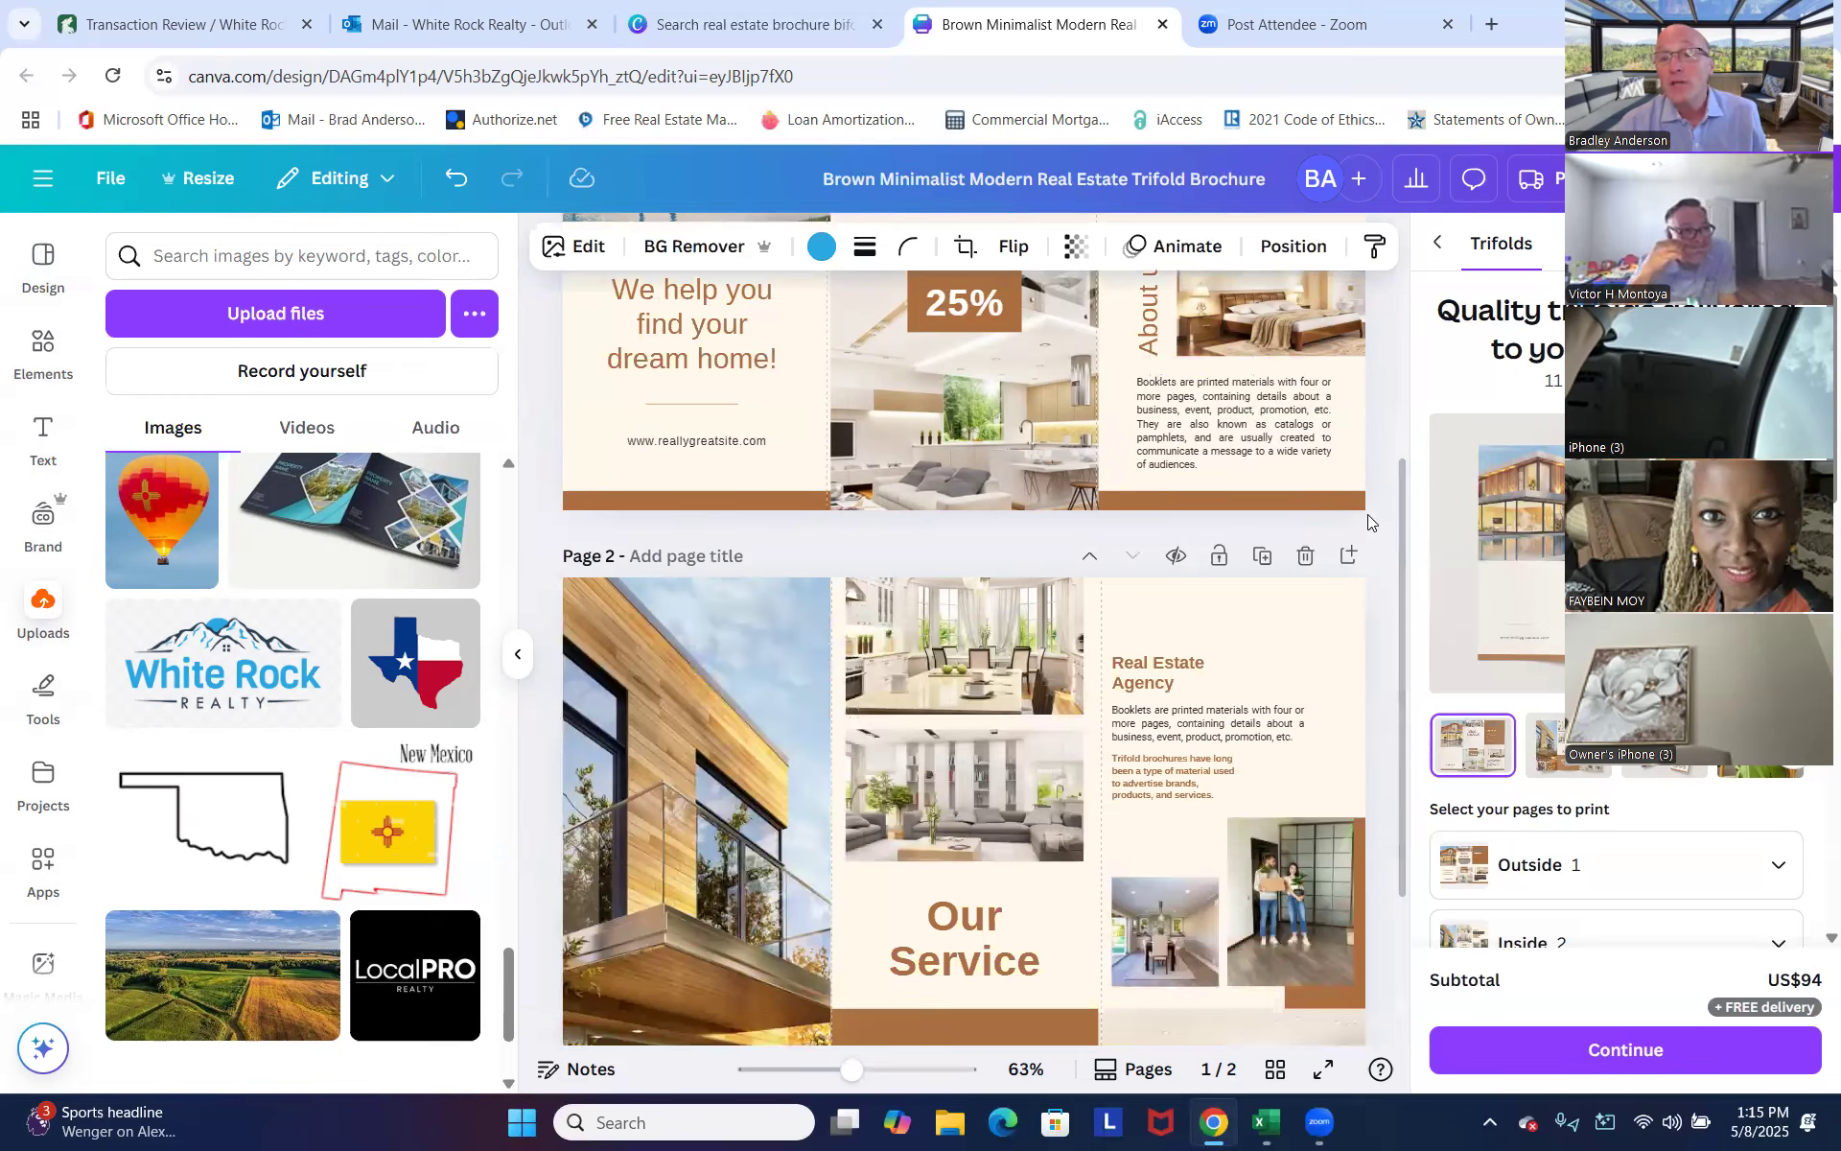
pyautogui.scroll(5, 1335, 573)
pyautogui.click(1320, 532)
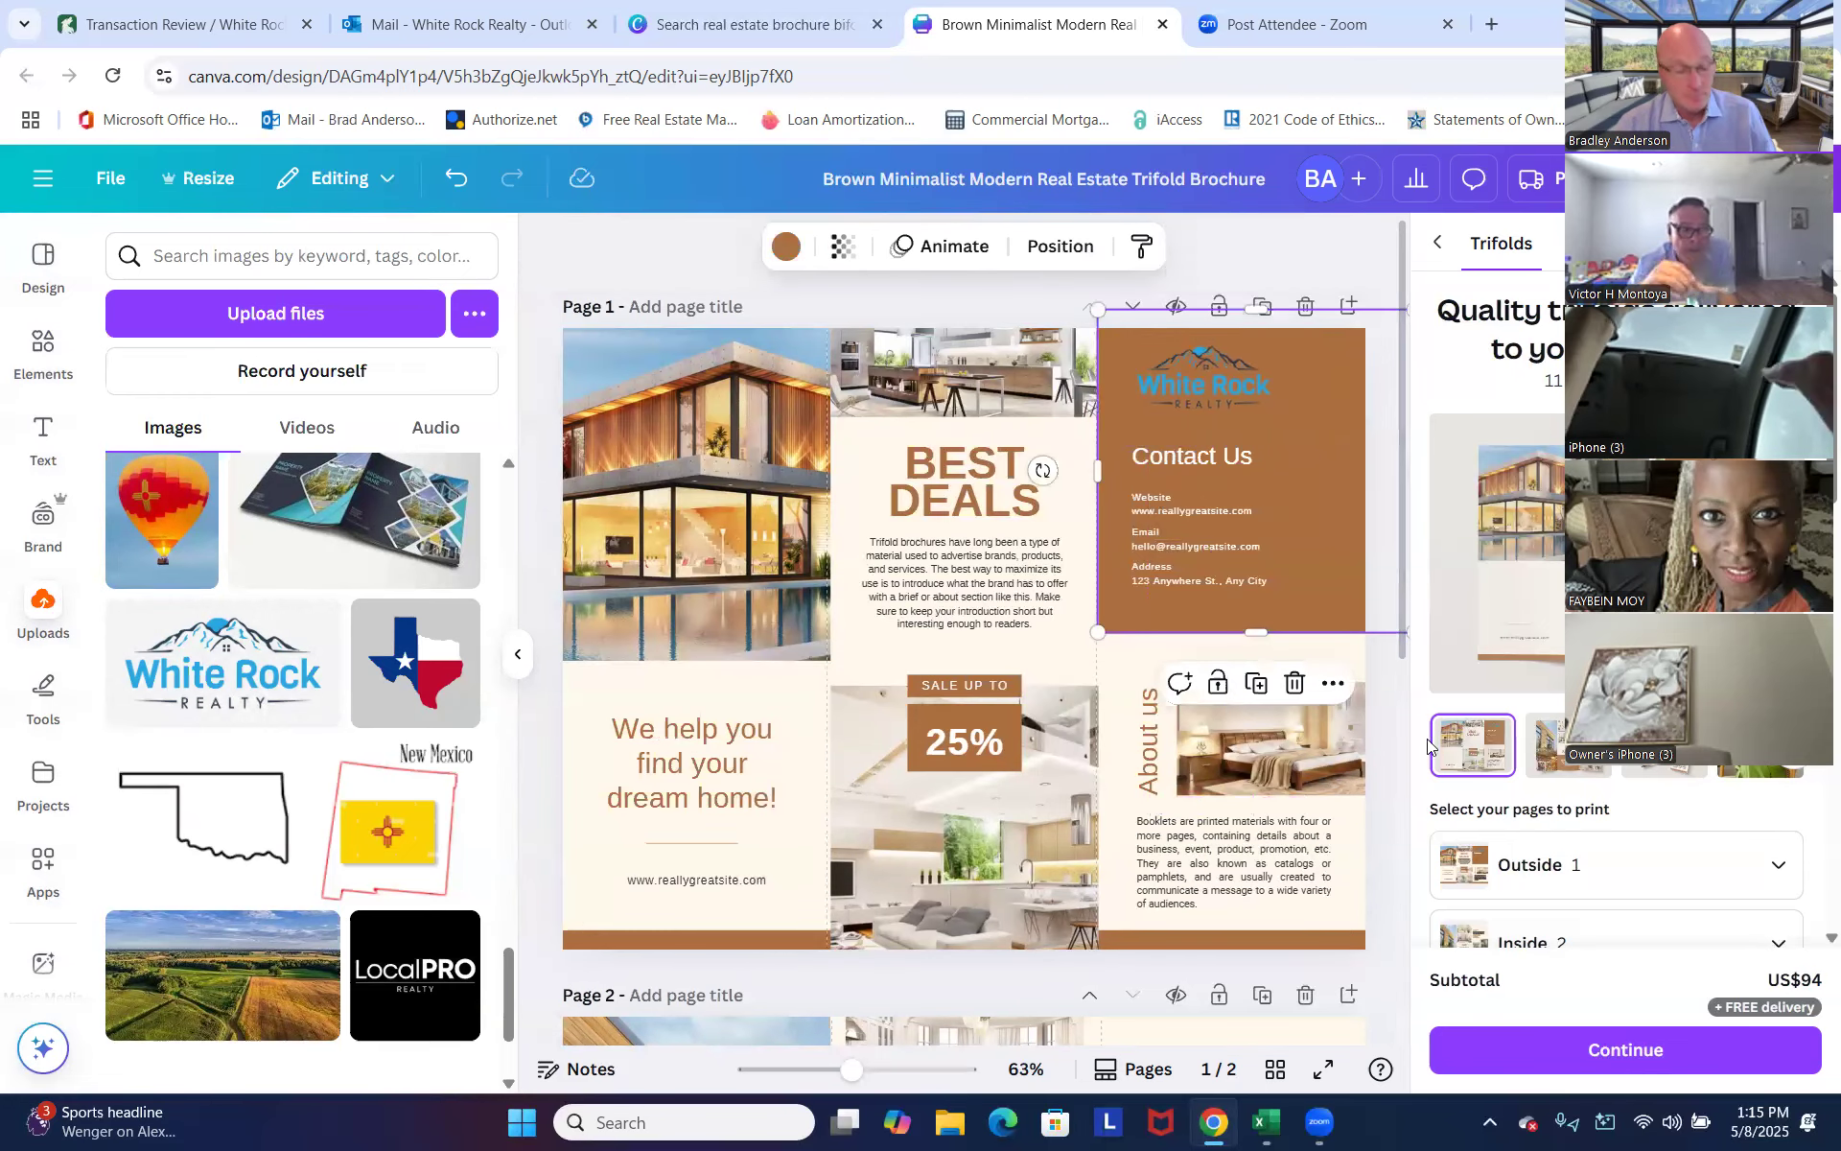
pyautogui.click(1413, 777)
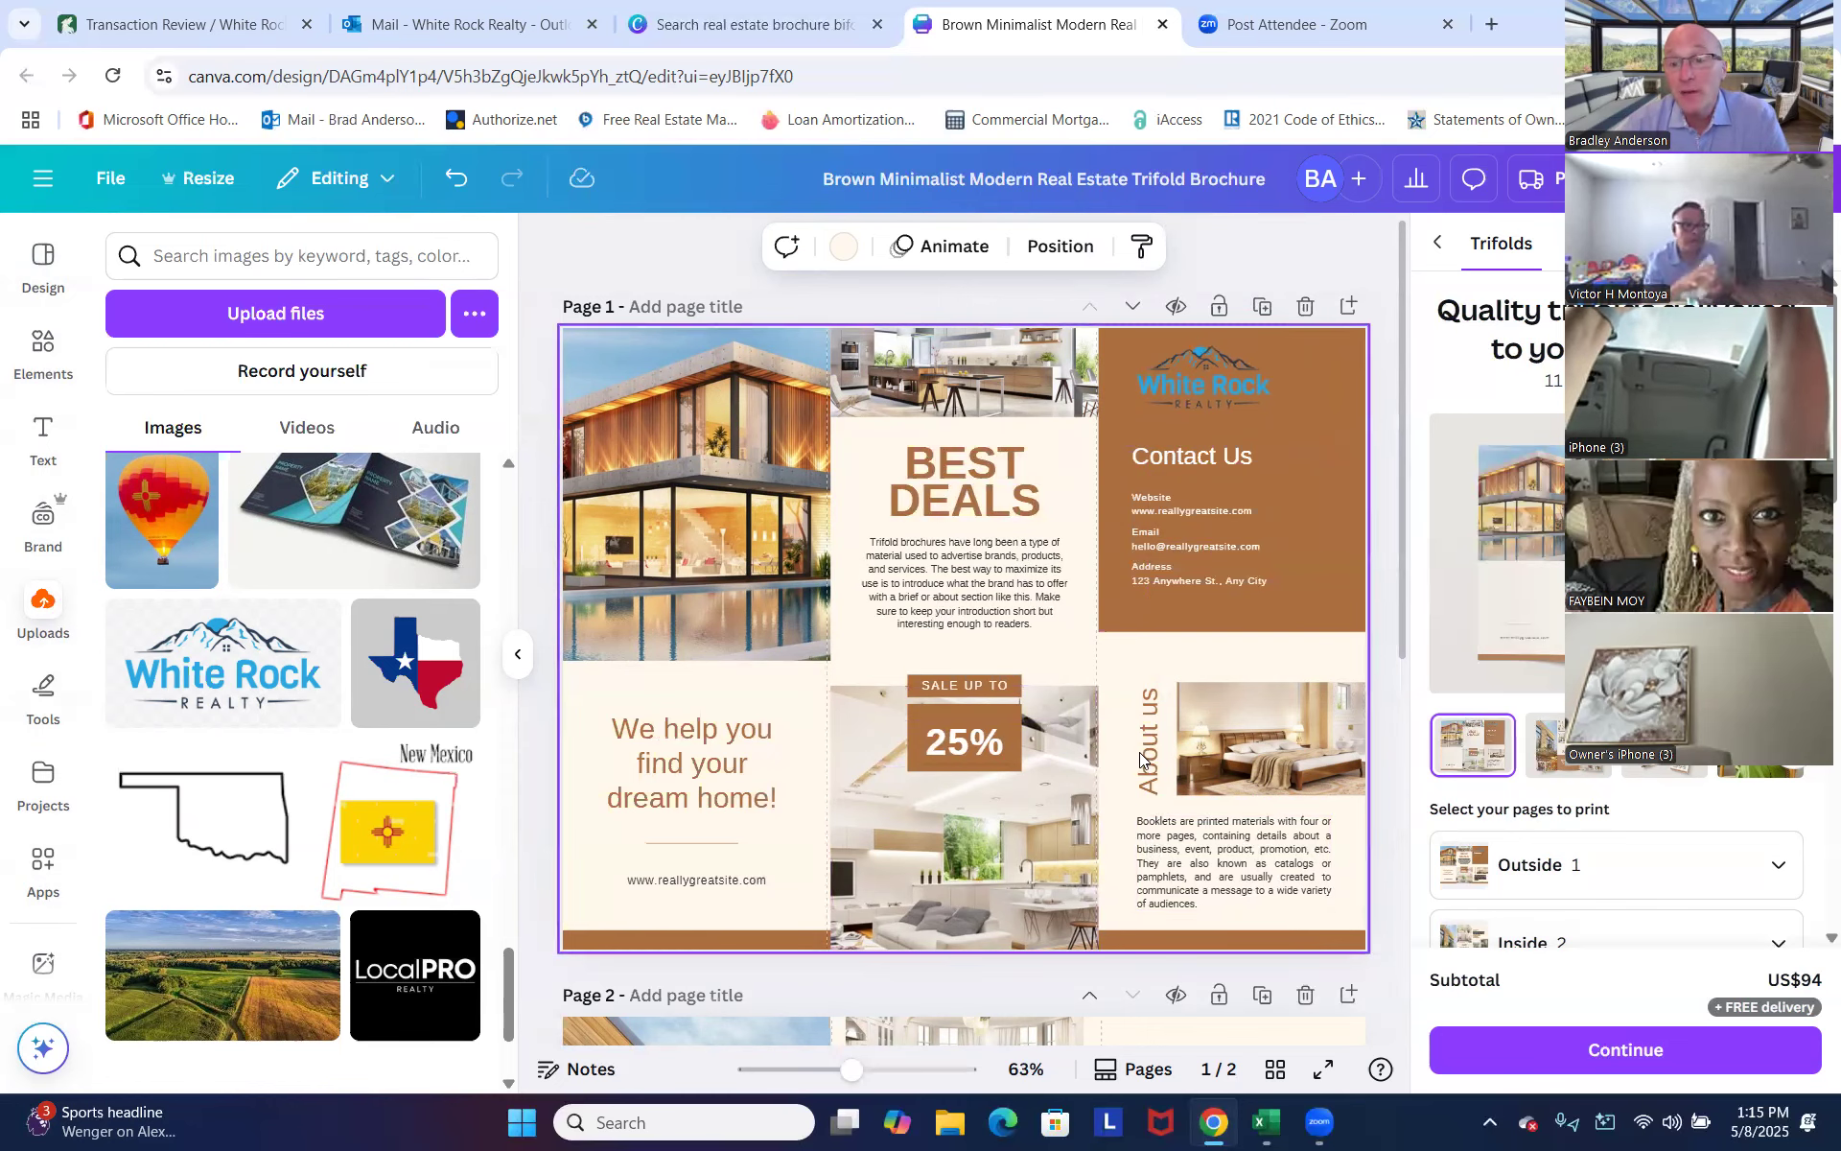
# Replace the About us paragraph with "Please hire me as your next Realtor. You WON'T be dissappointed!! I'm a rockstar-ask anyone!!!".
pyautogui.click(1157, 888)
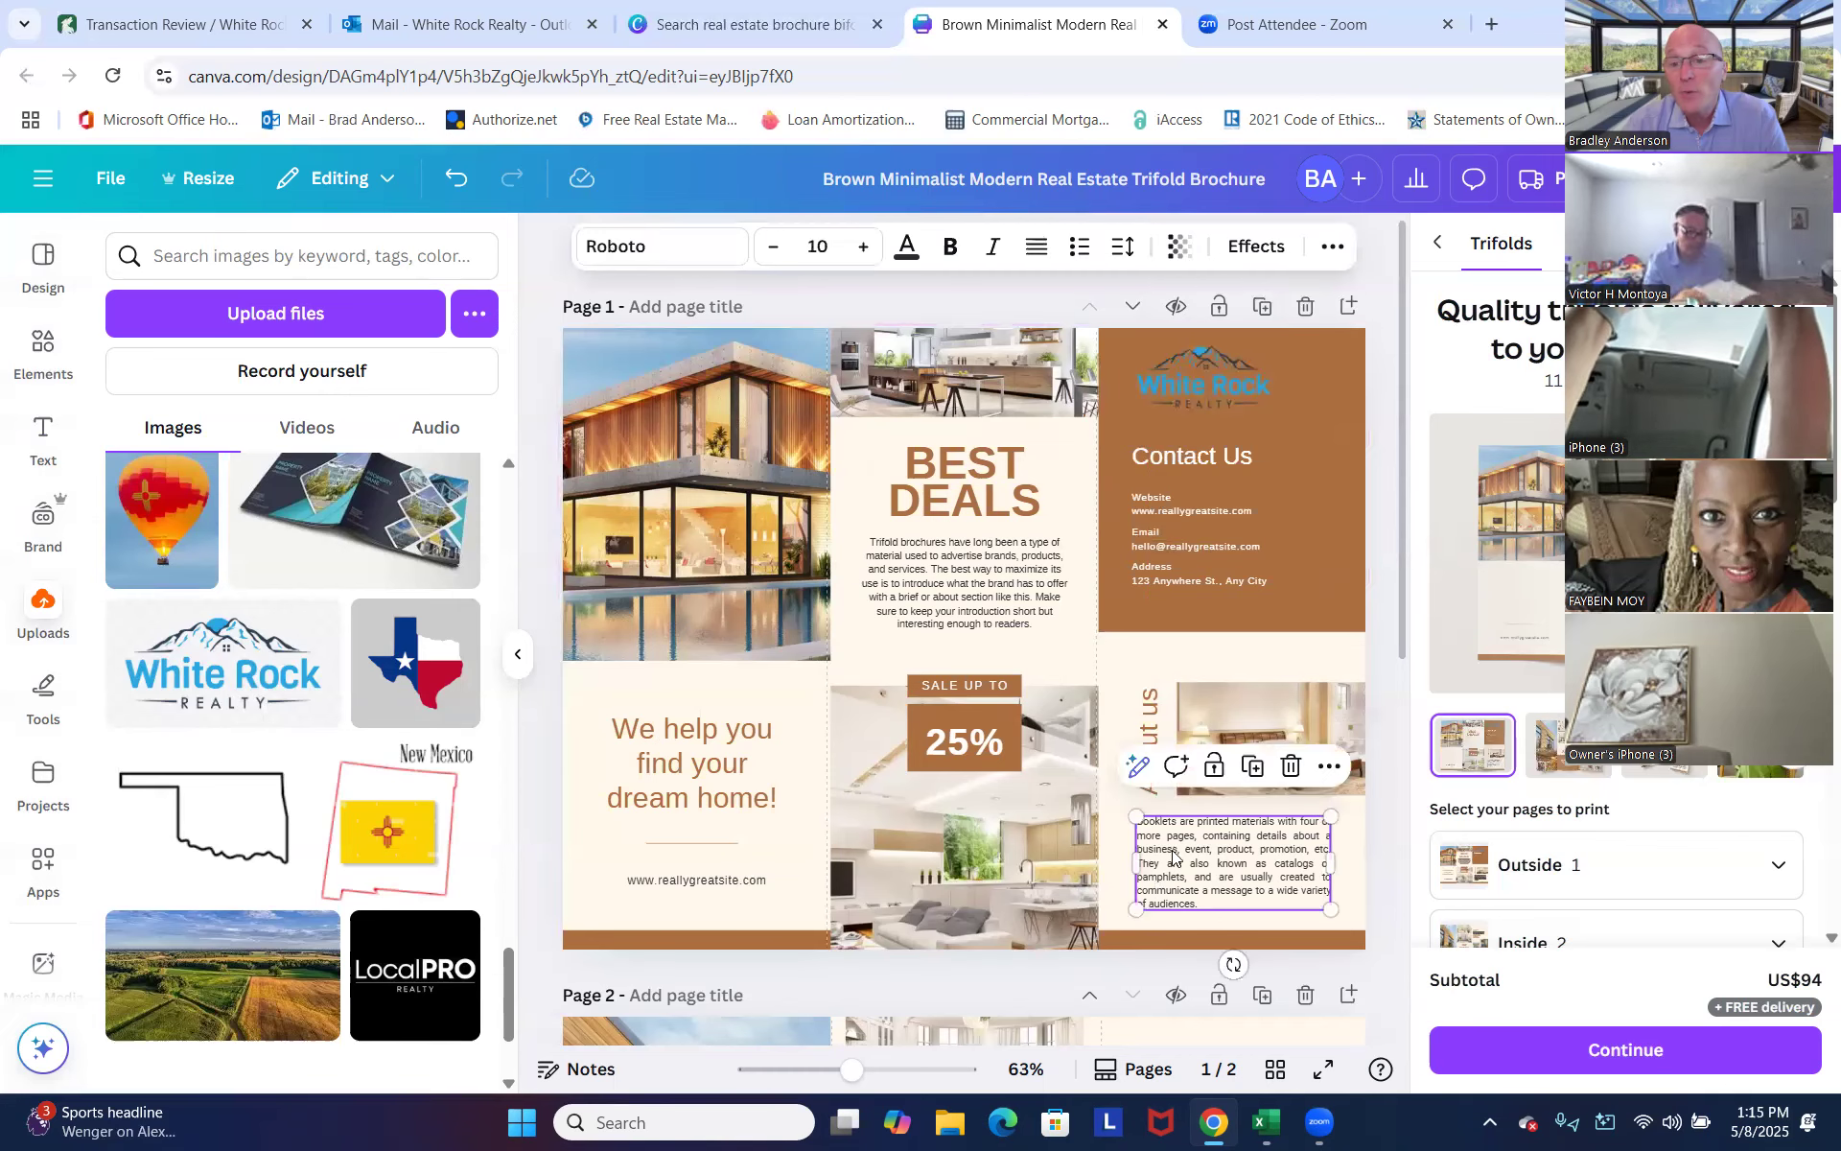
pyautogui.doubleClick(1146, 830)
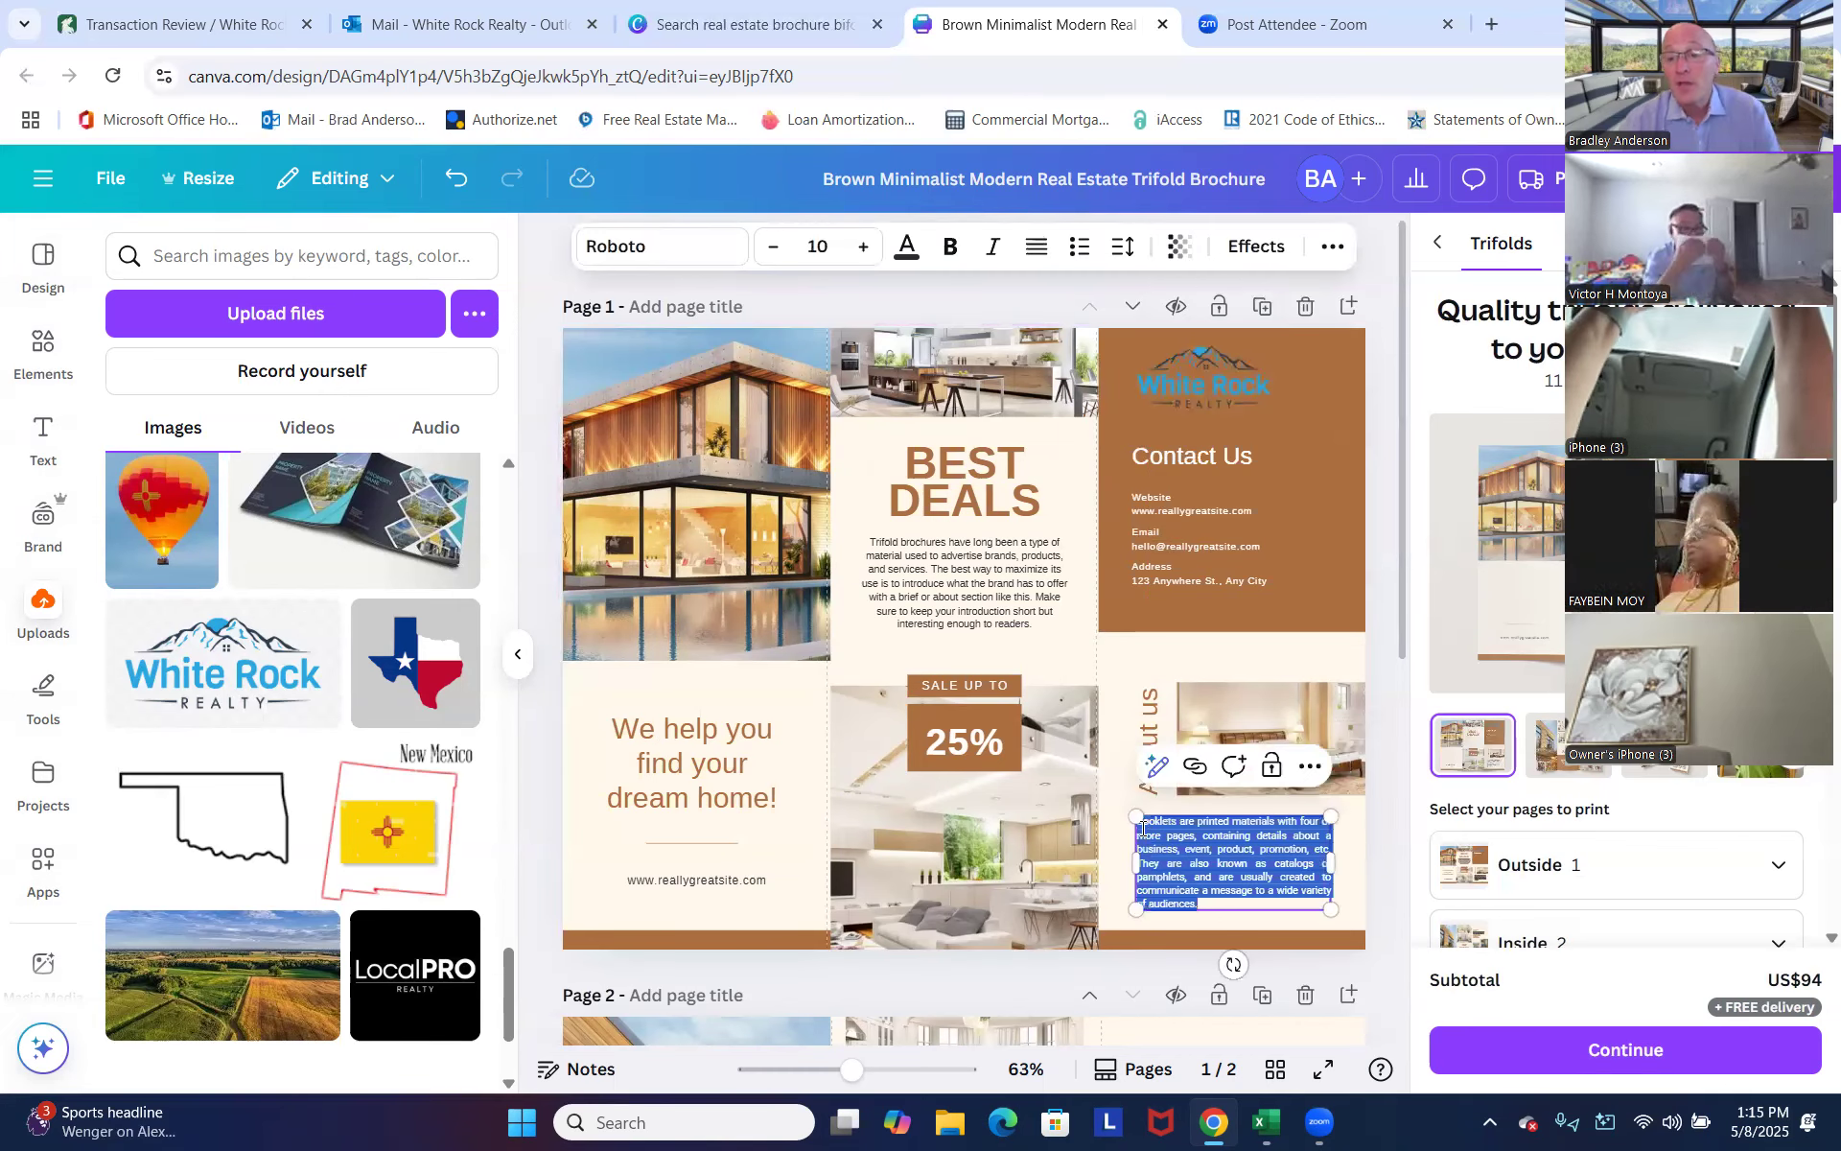
pyautogui.press('BackSpace')
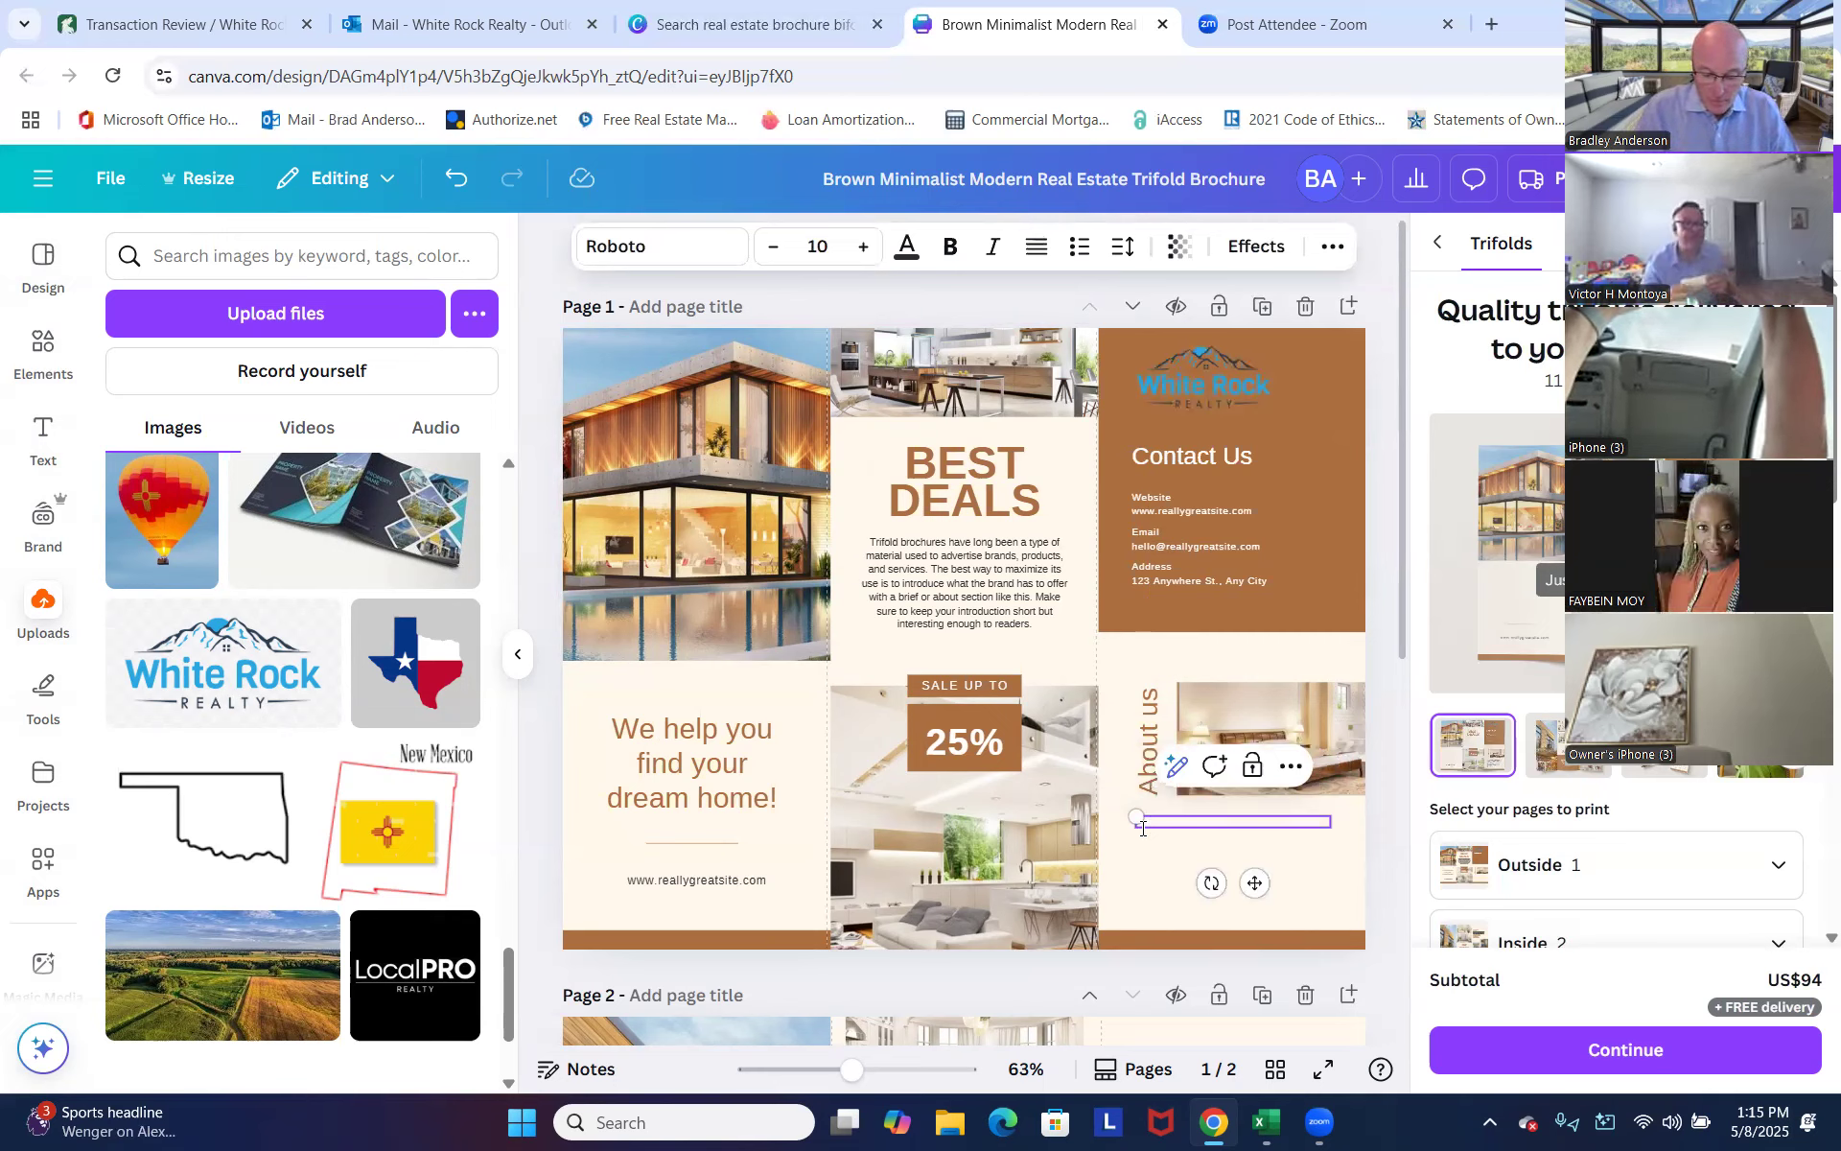
pyautogui.write('Please hire me as')
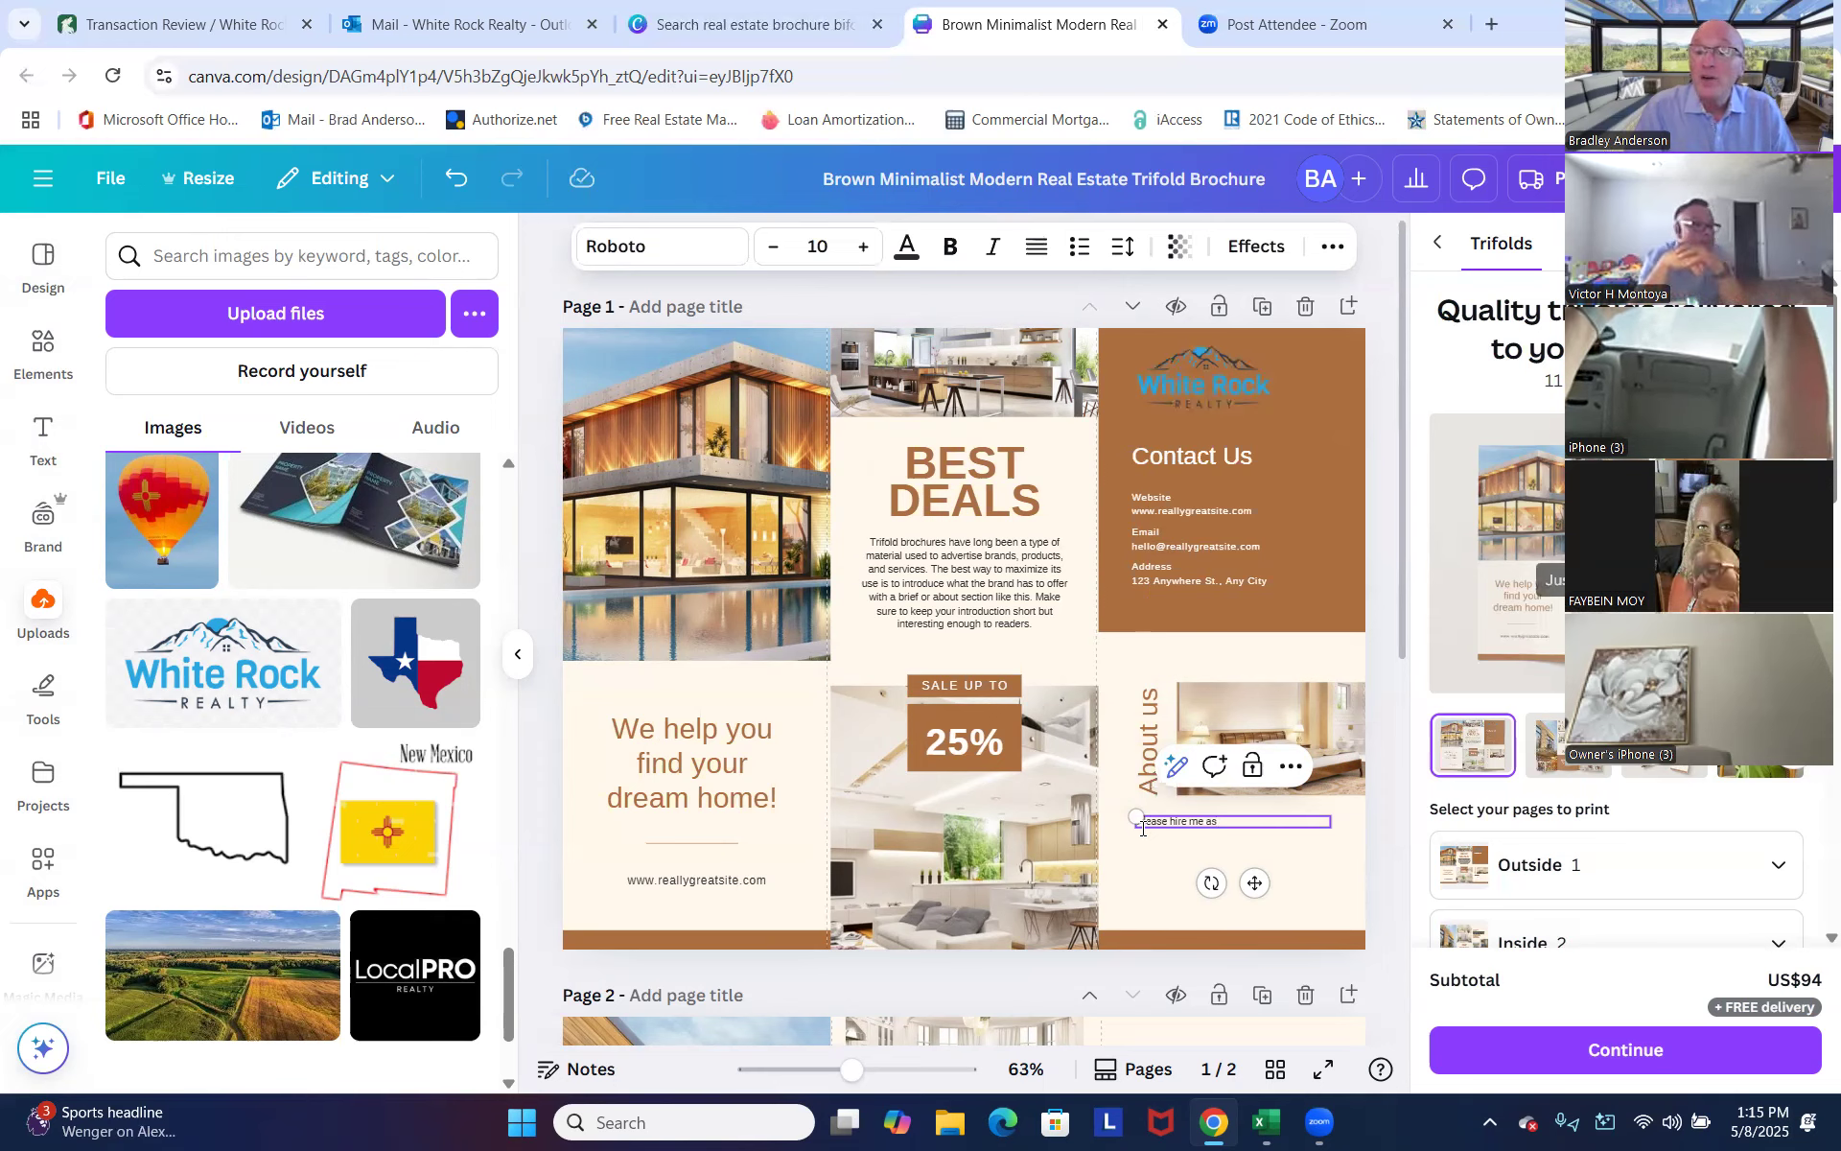
pyautogui.write(' your')
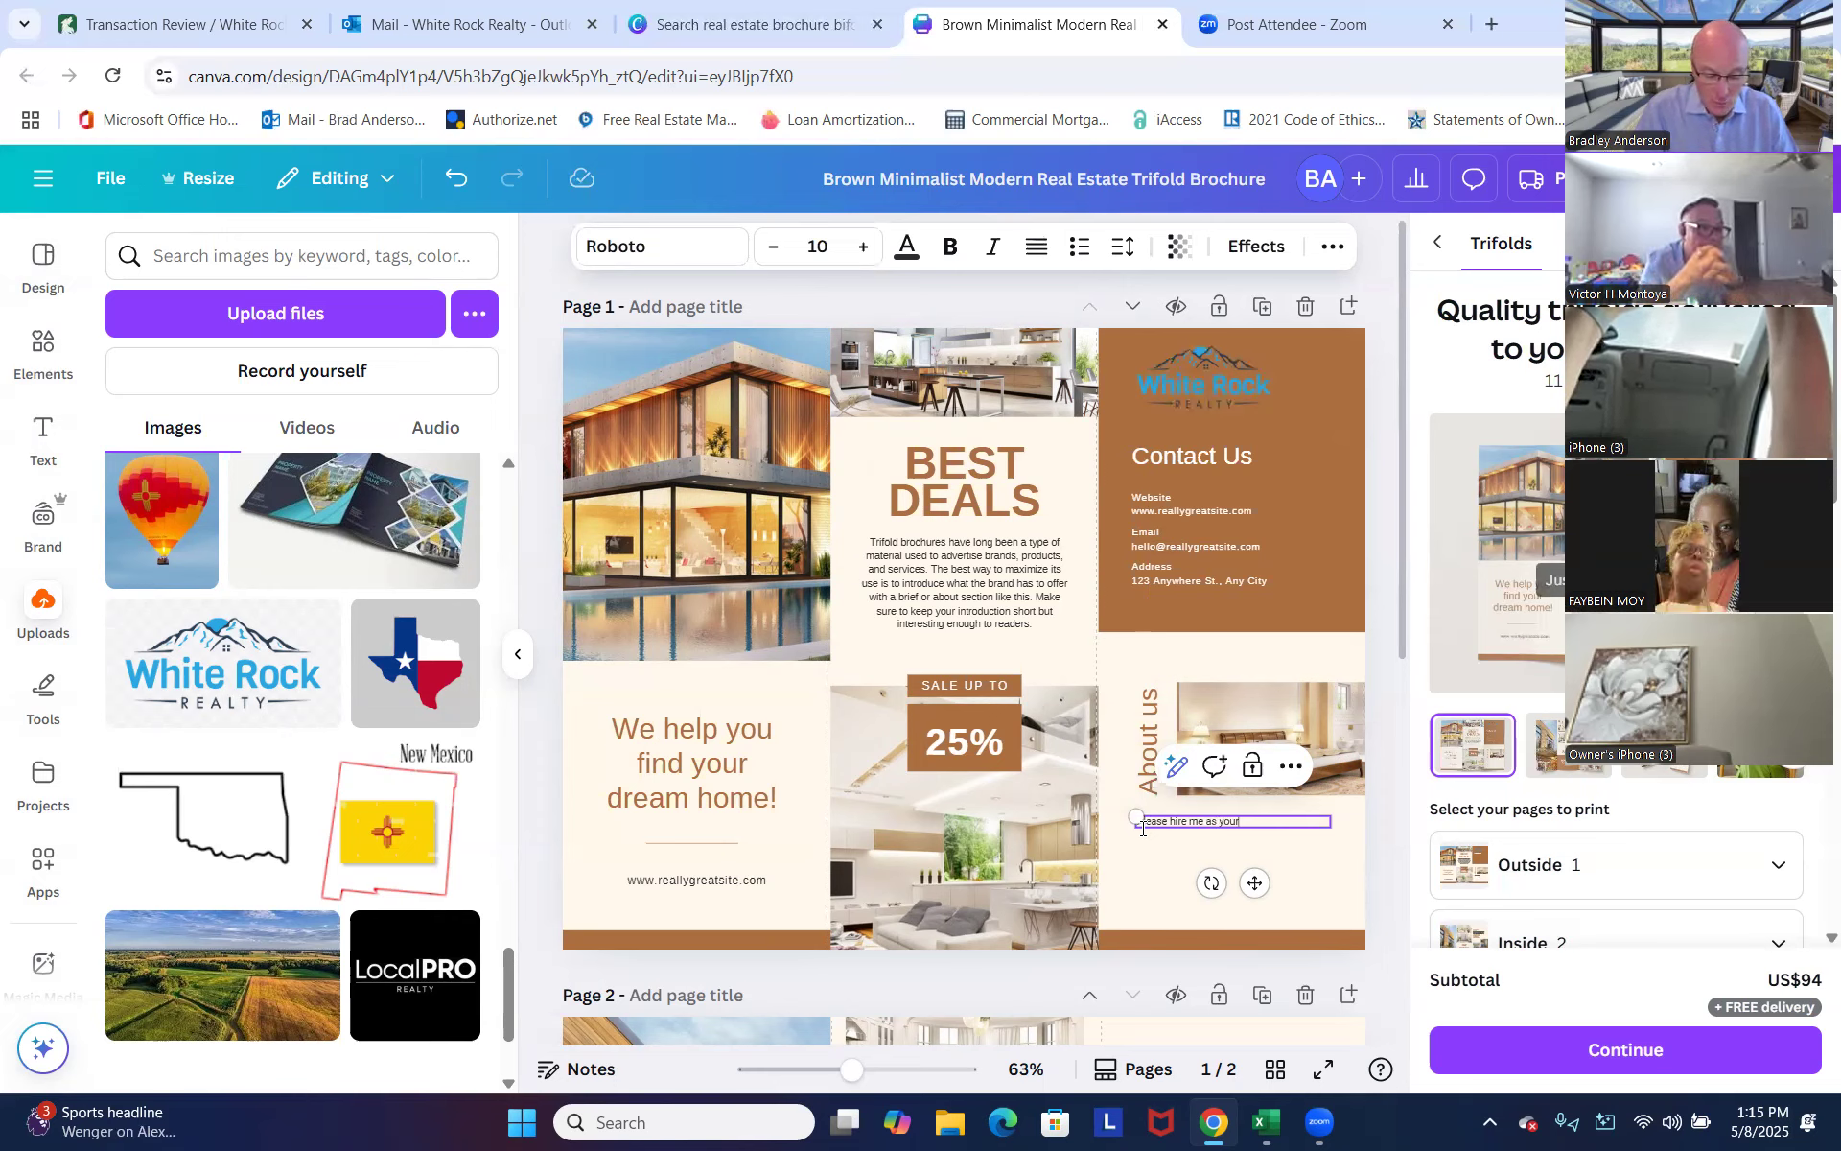
pyautogui.write(' next Realtor.  You')
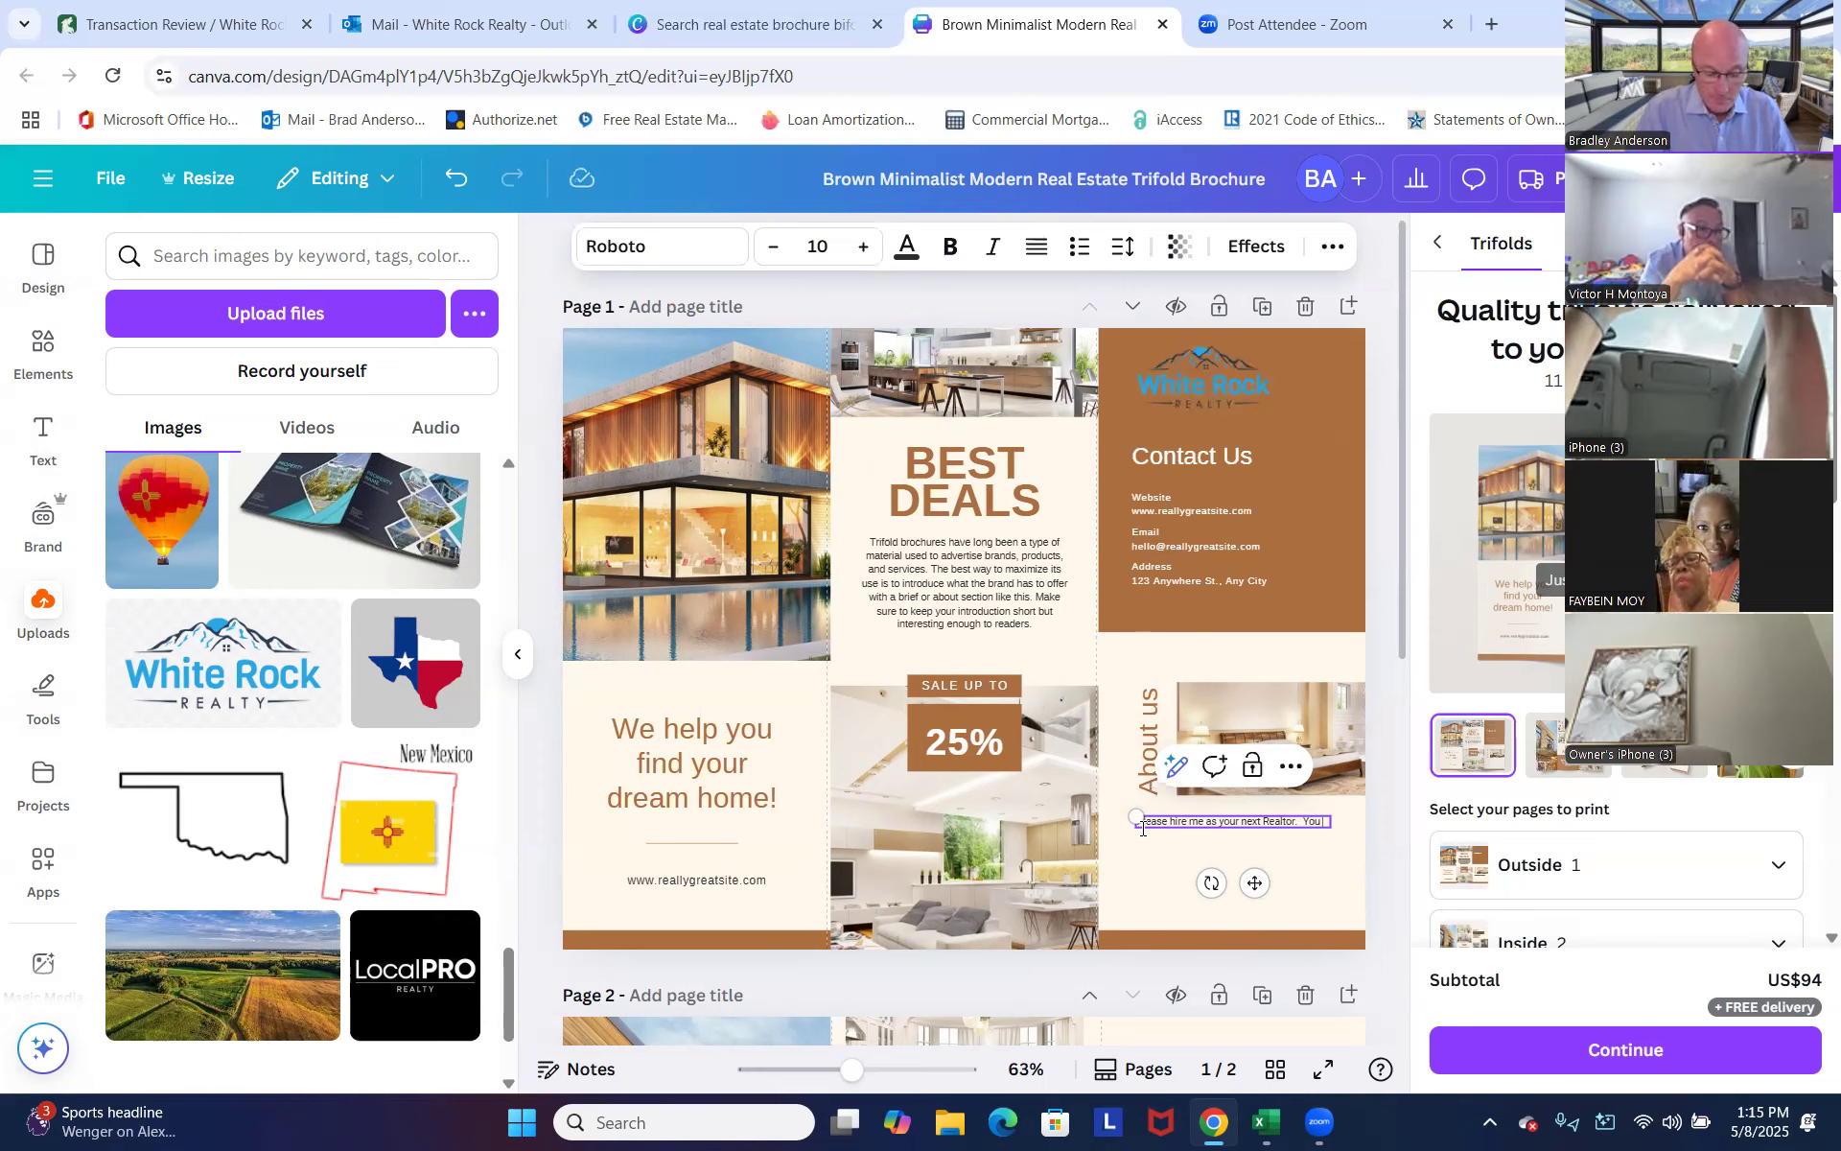
pyautogui.write(" WON'T be di")
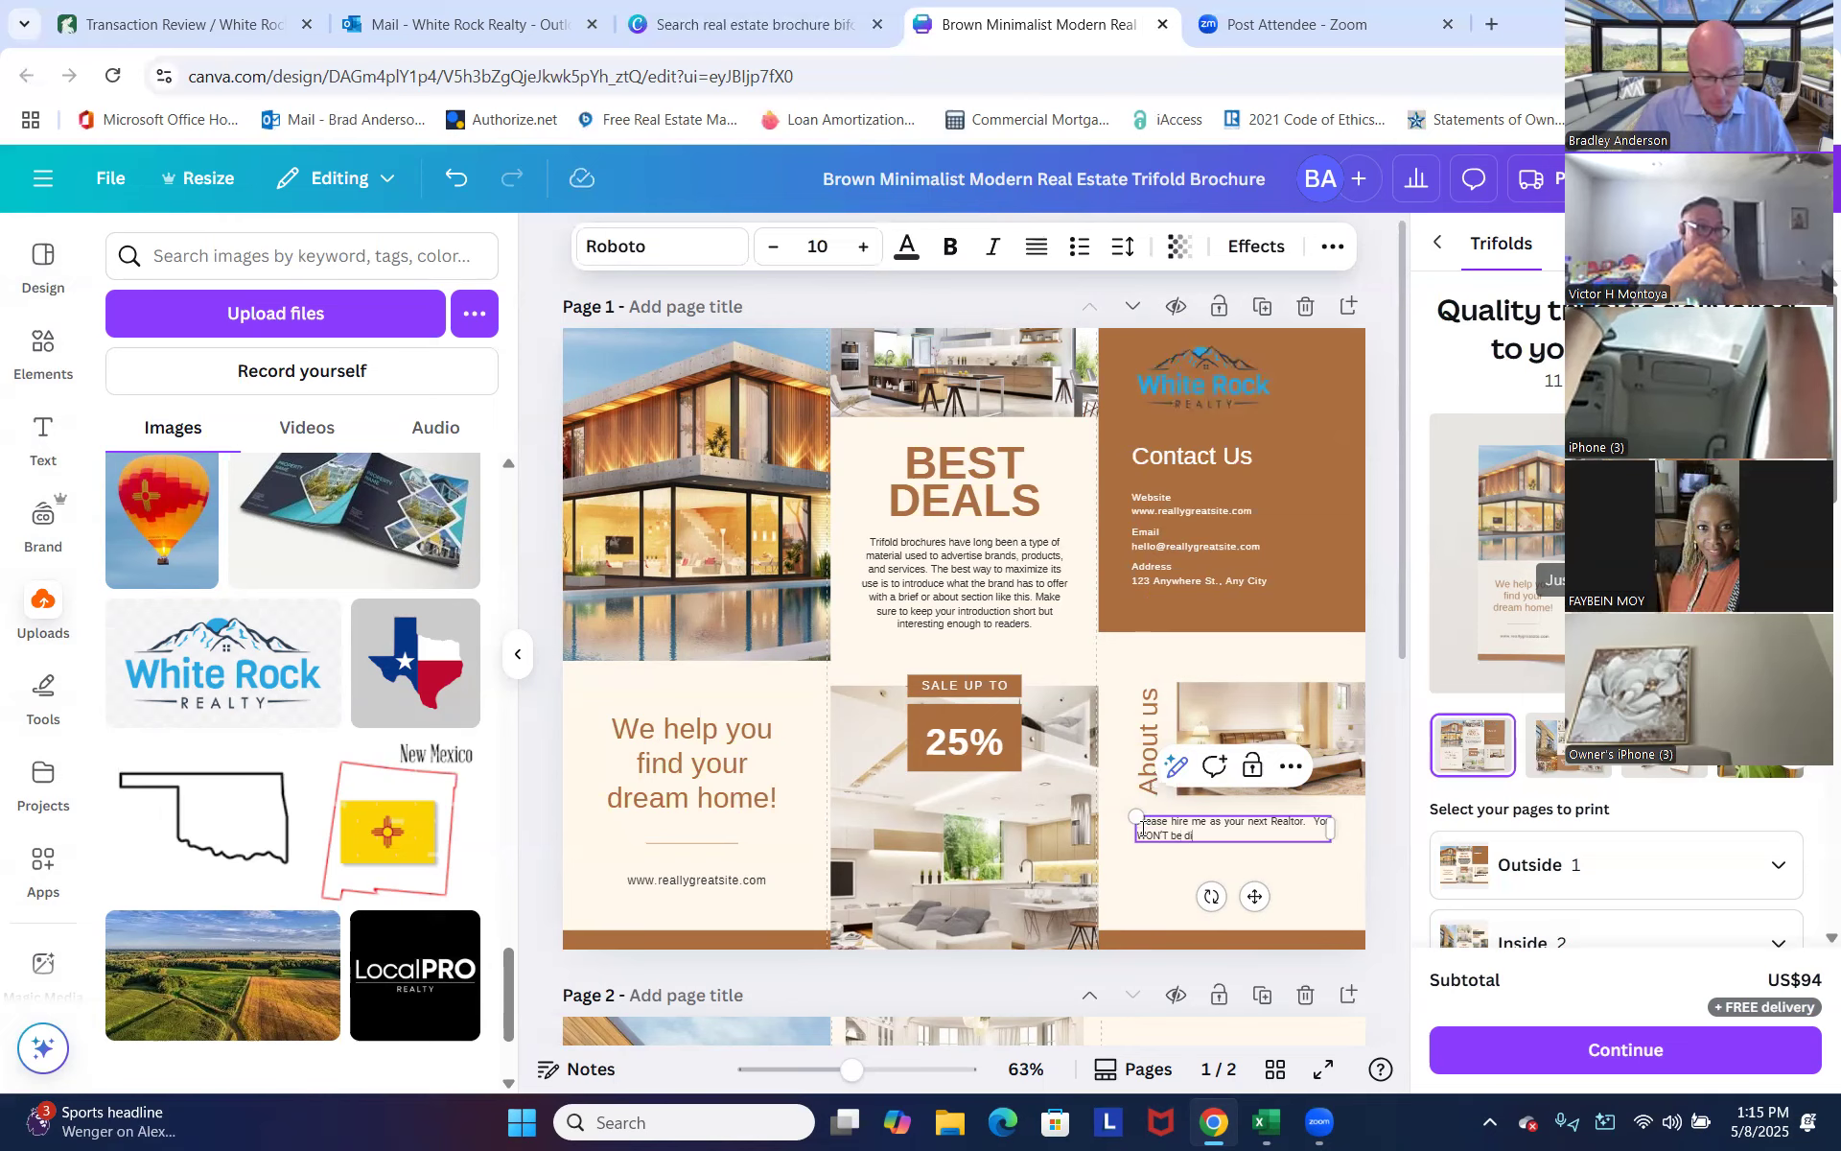
pyautogui.write('ssappointed!! ')
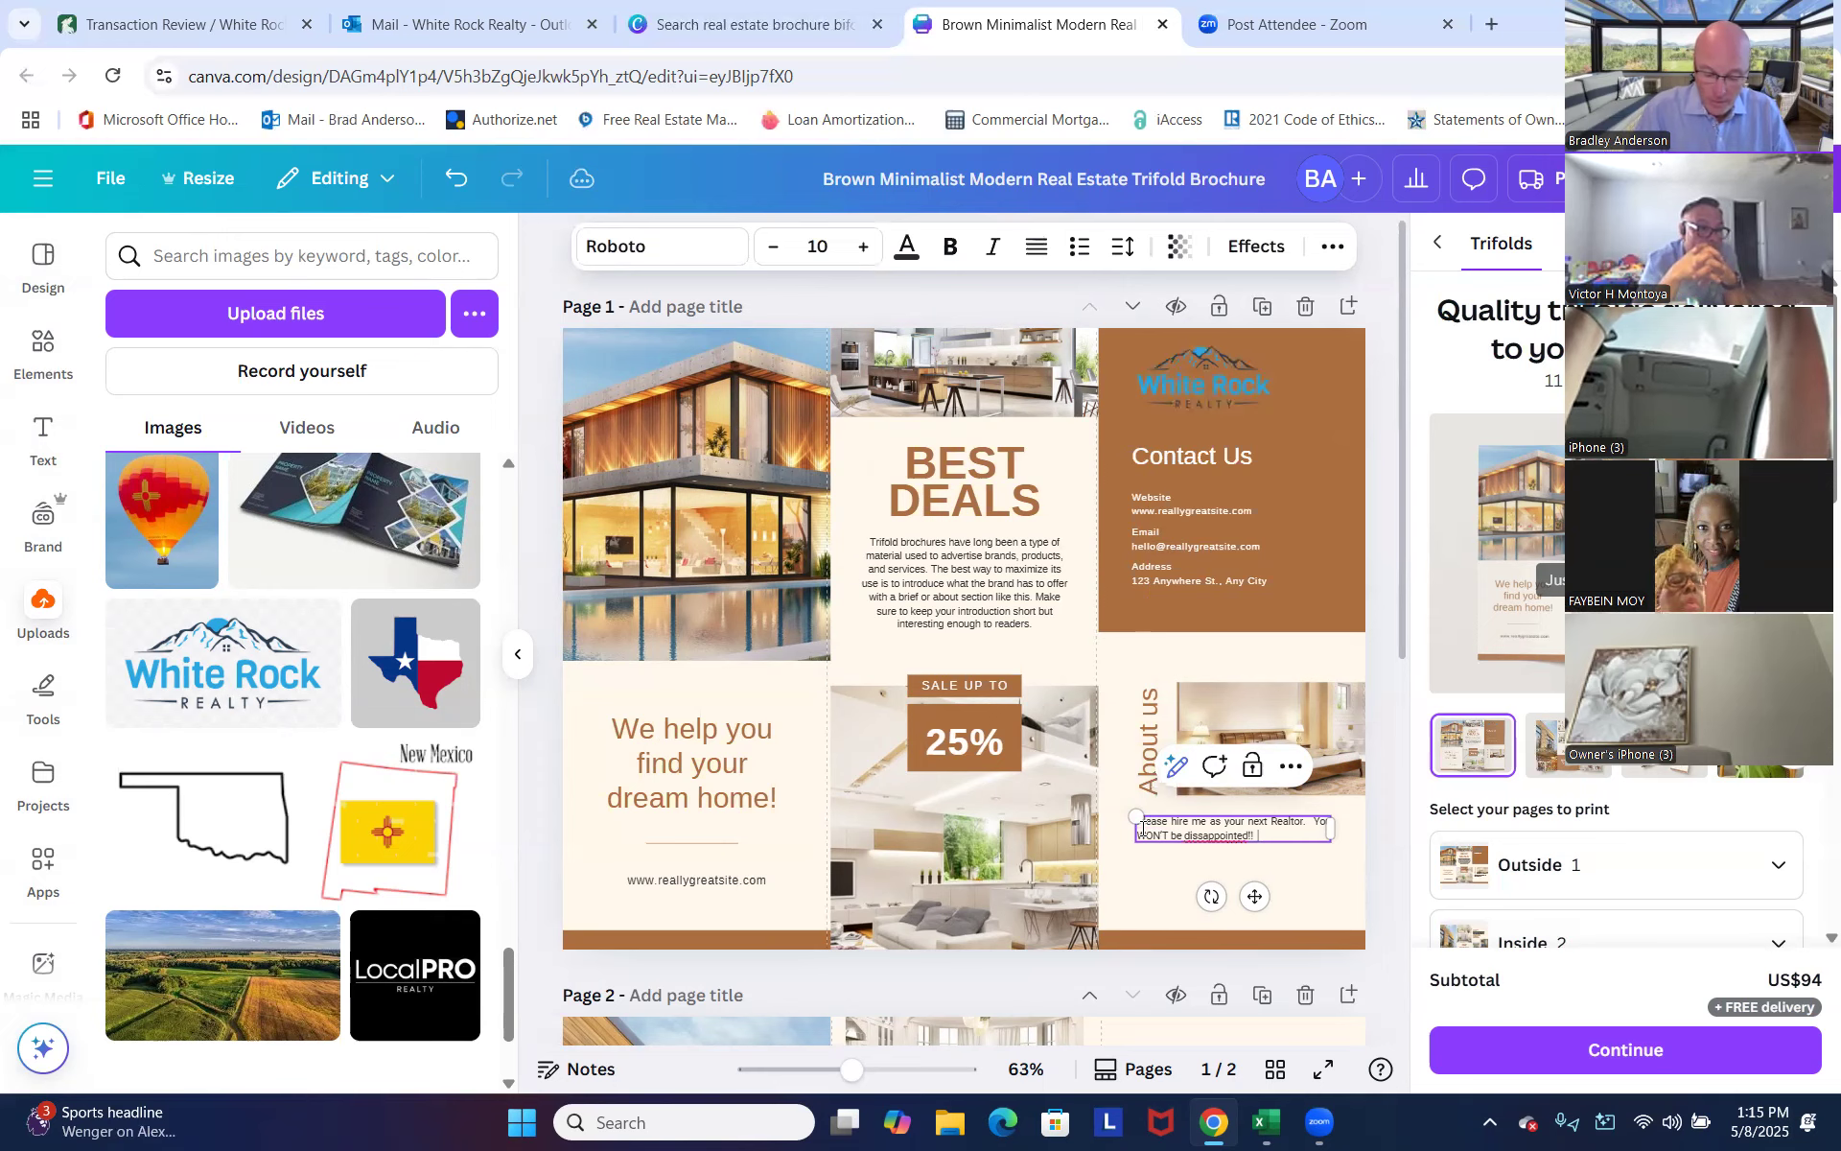
pyautogui.write("I'm a rock")
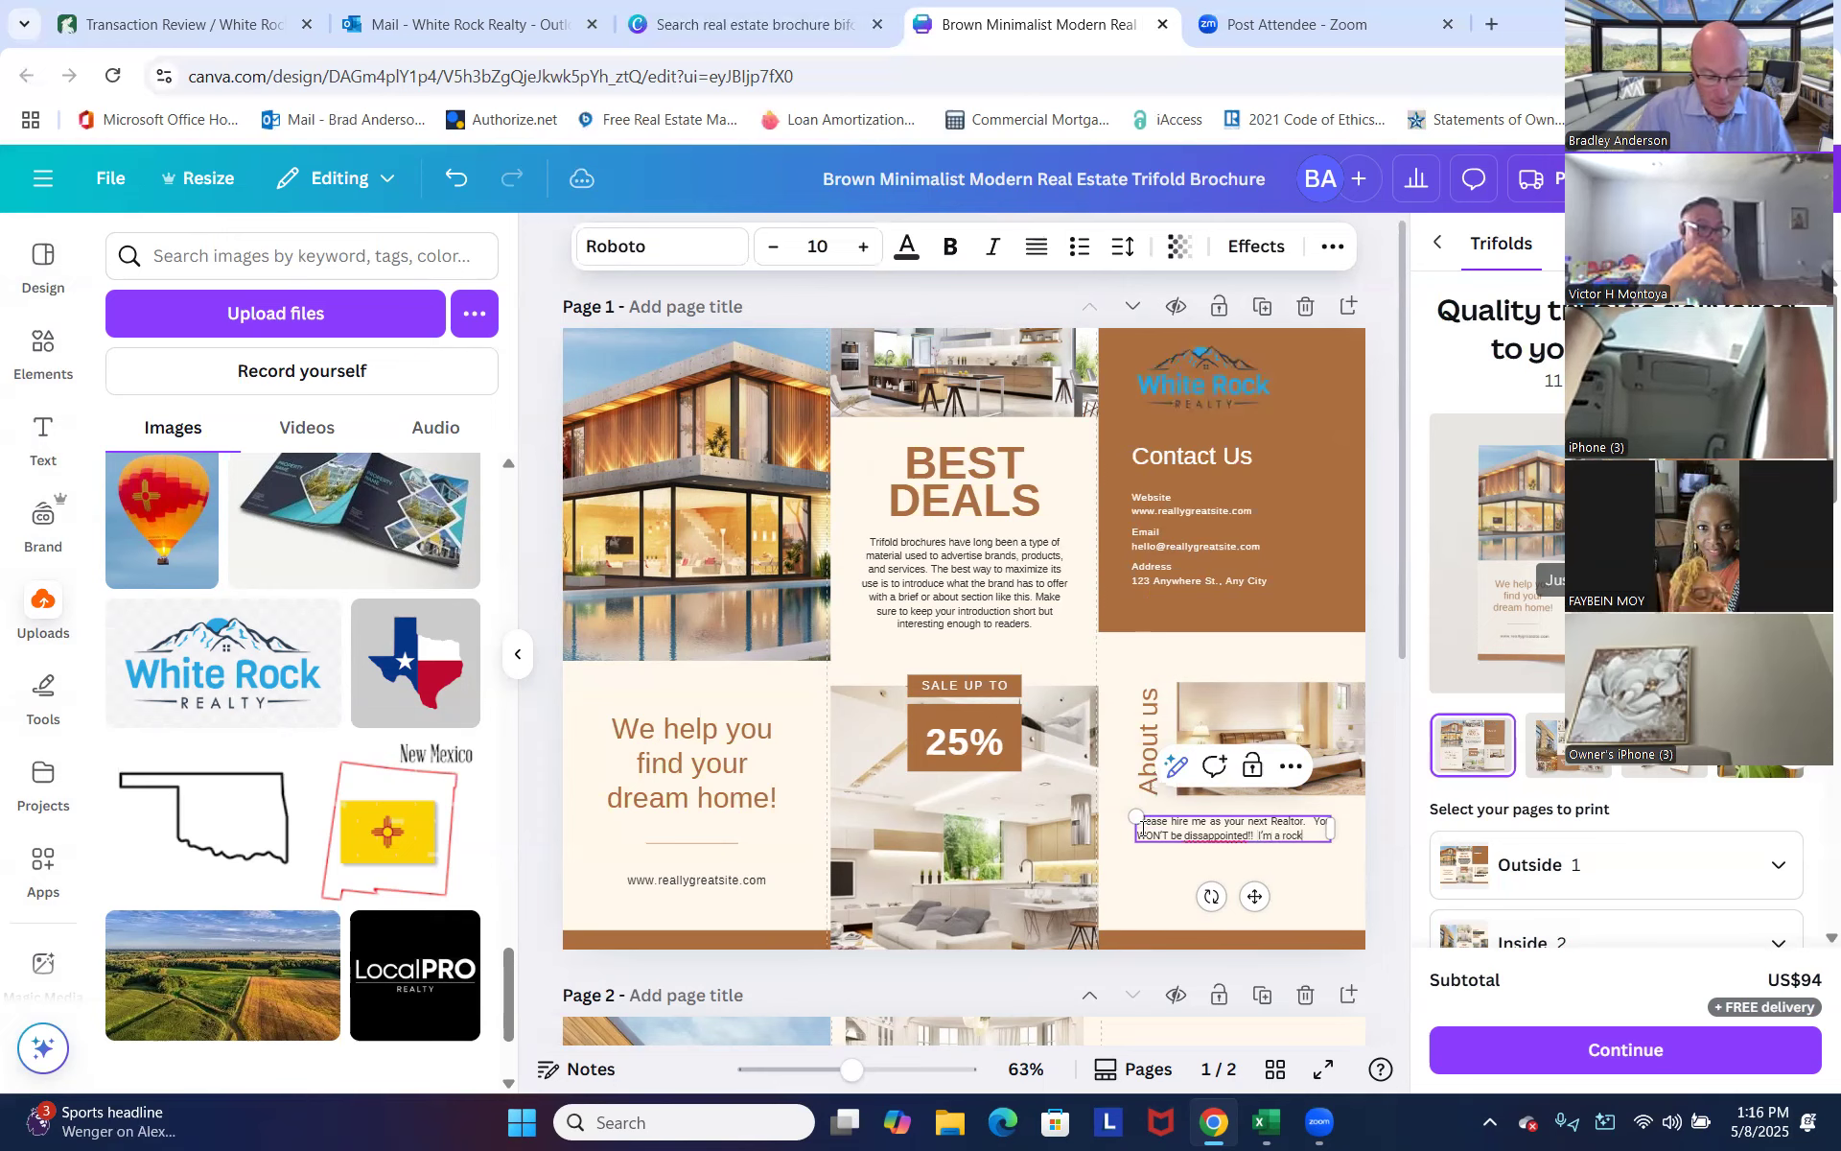
pyautogui.write('star sk')
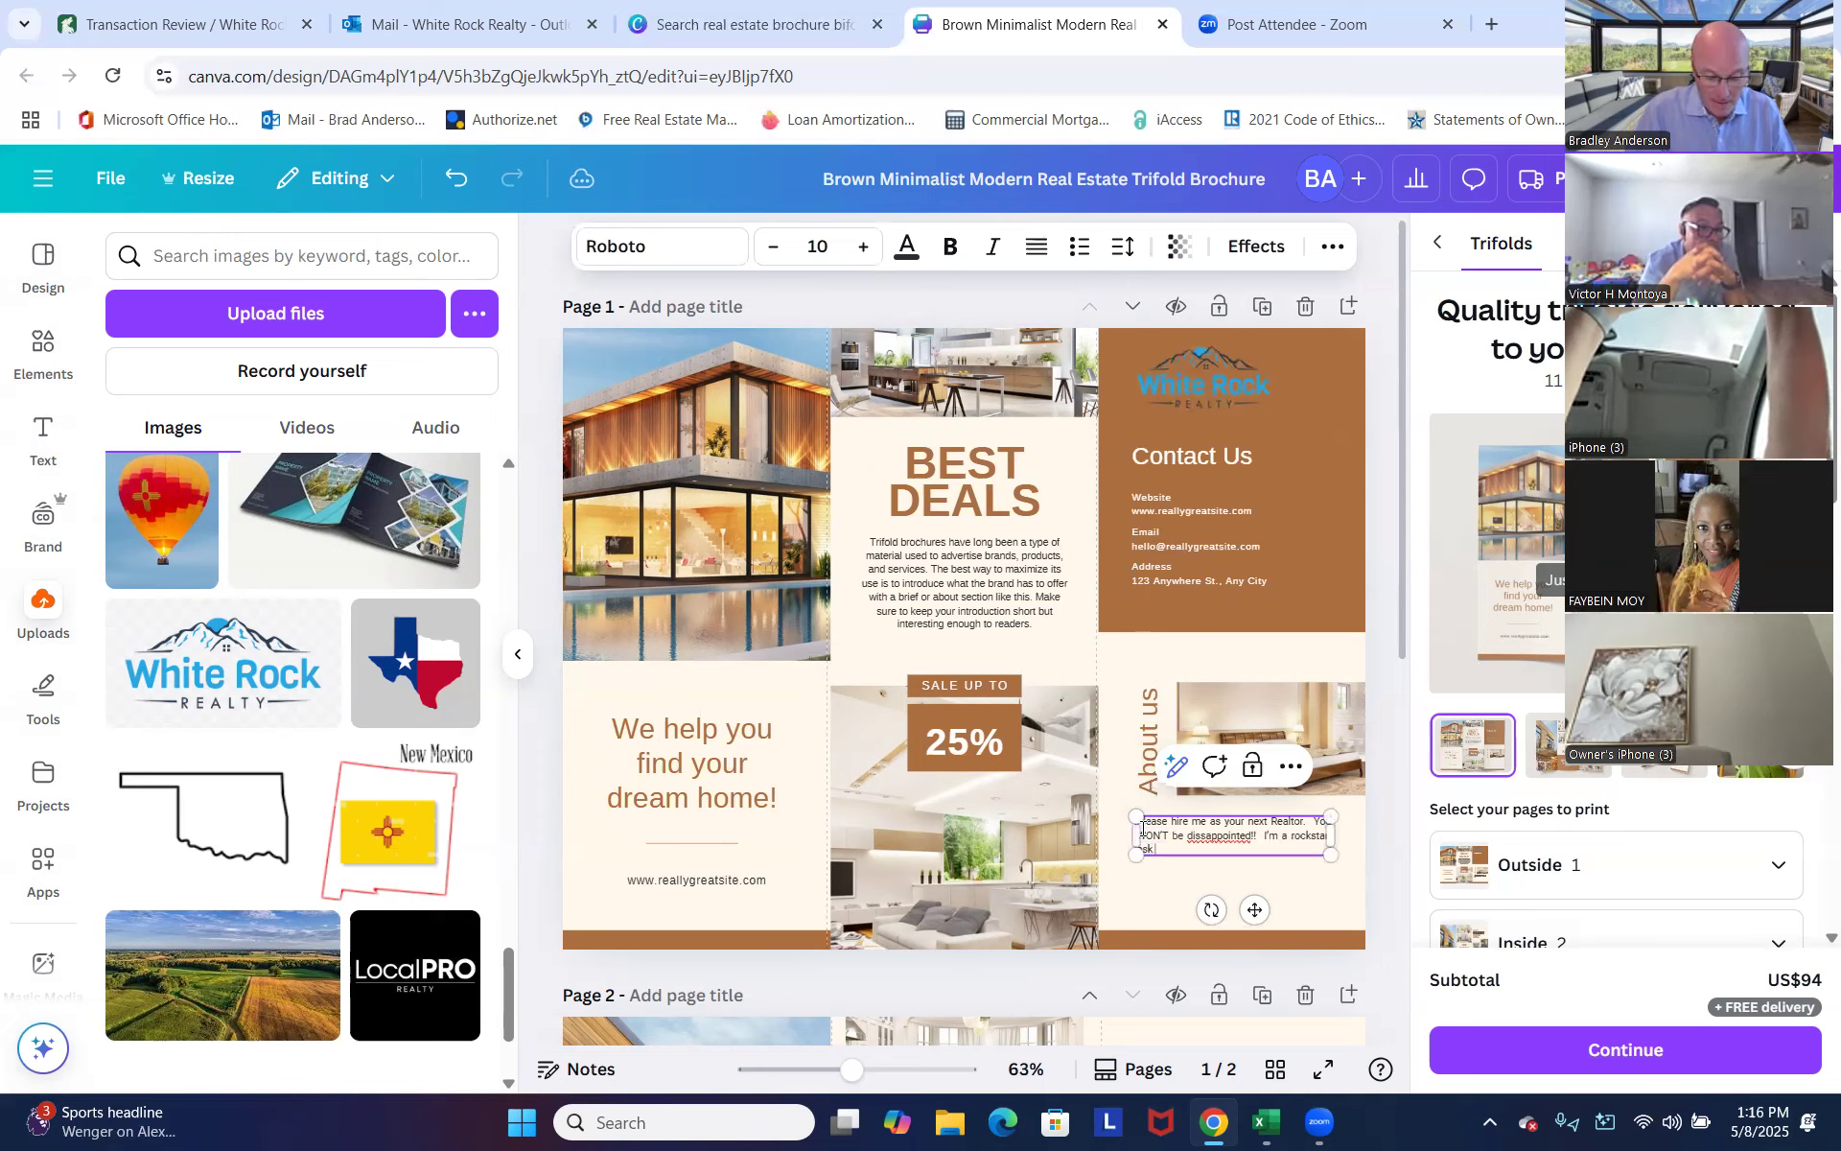
pyautogui.write(' anyone!!!')
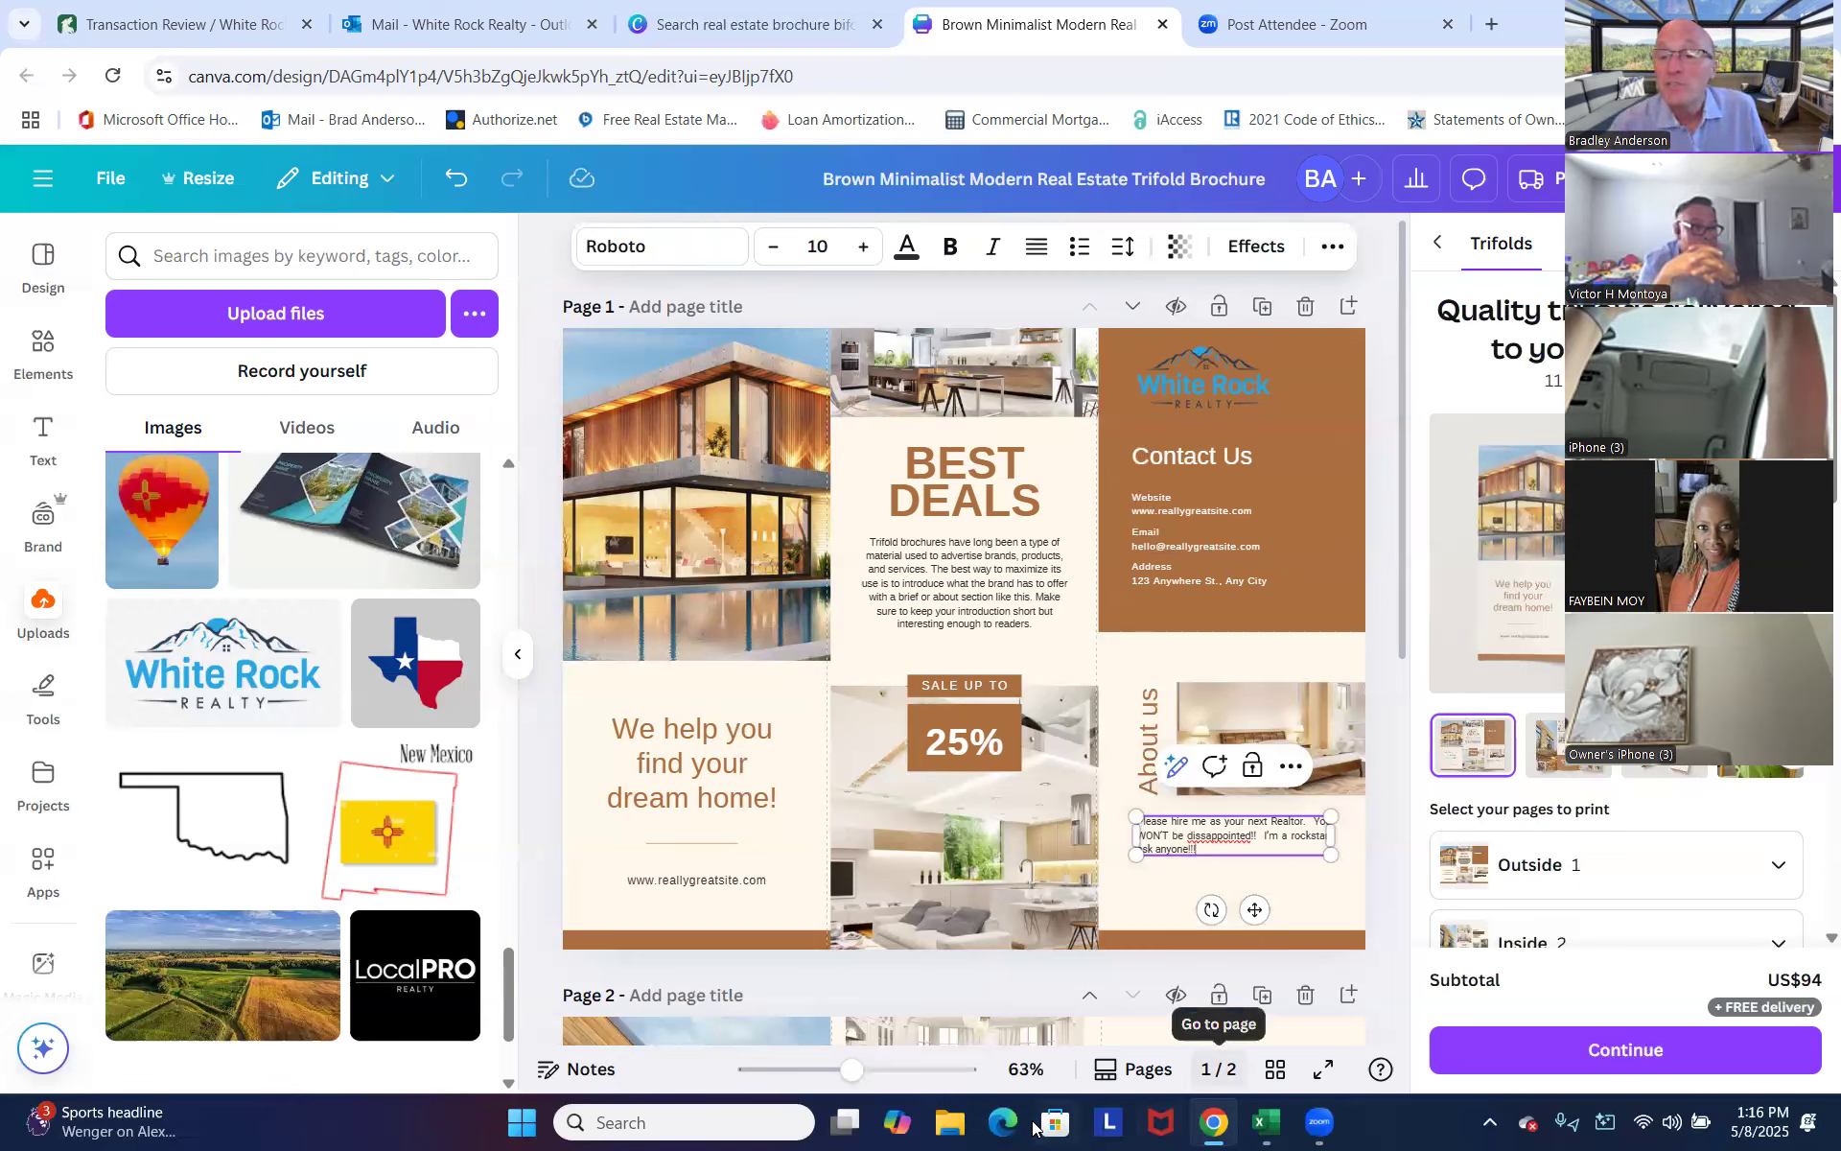
# Correct the misspelled word in the About us paragraph to "disappointed" using the spelling suggestion.
pyautogui.rightClick(1221, 834)
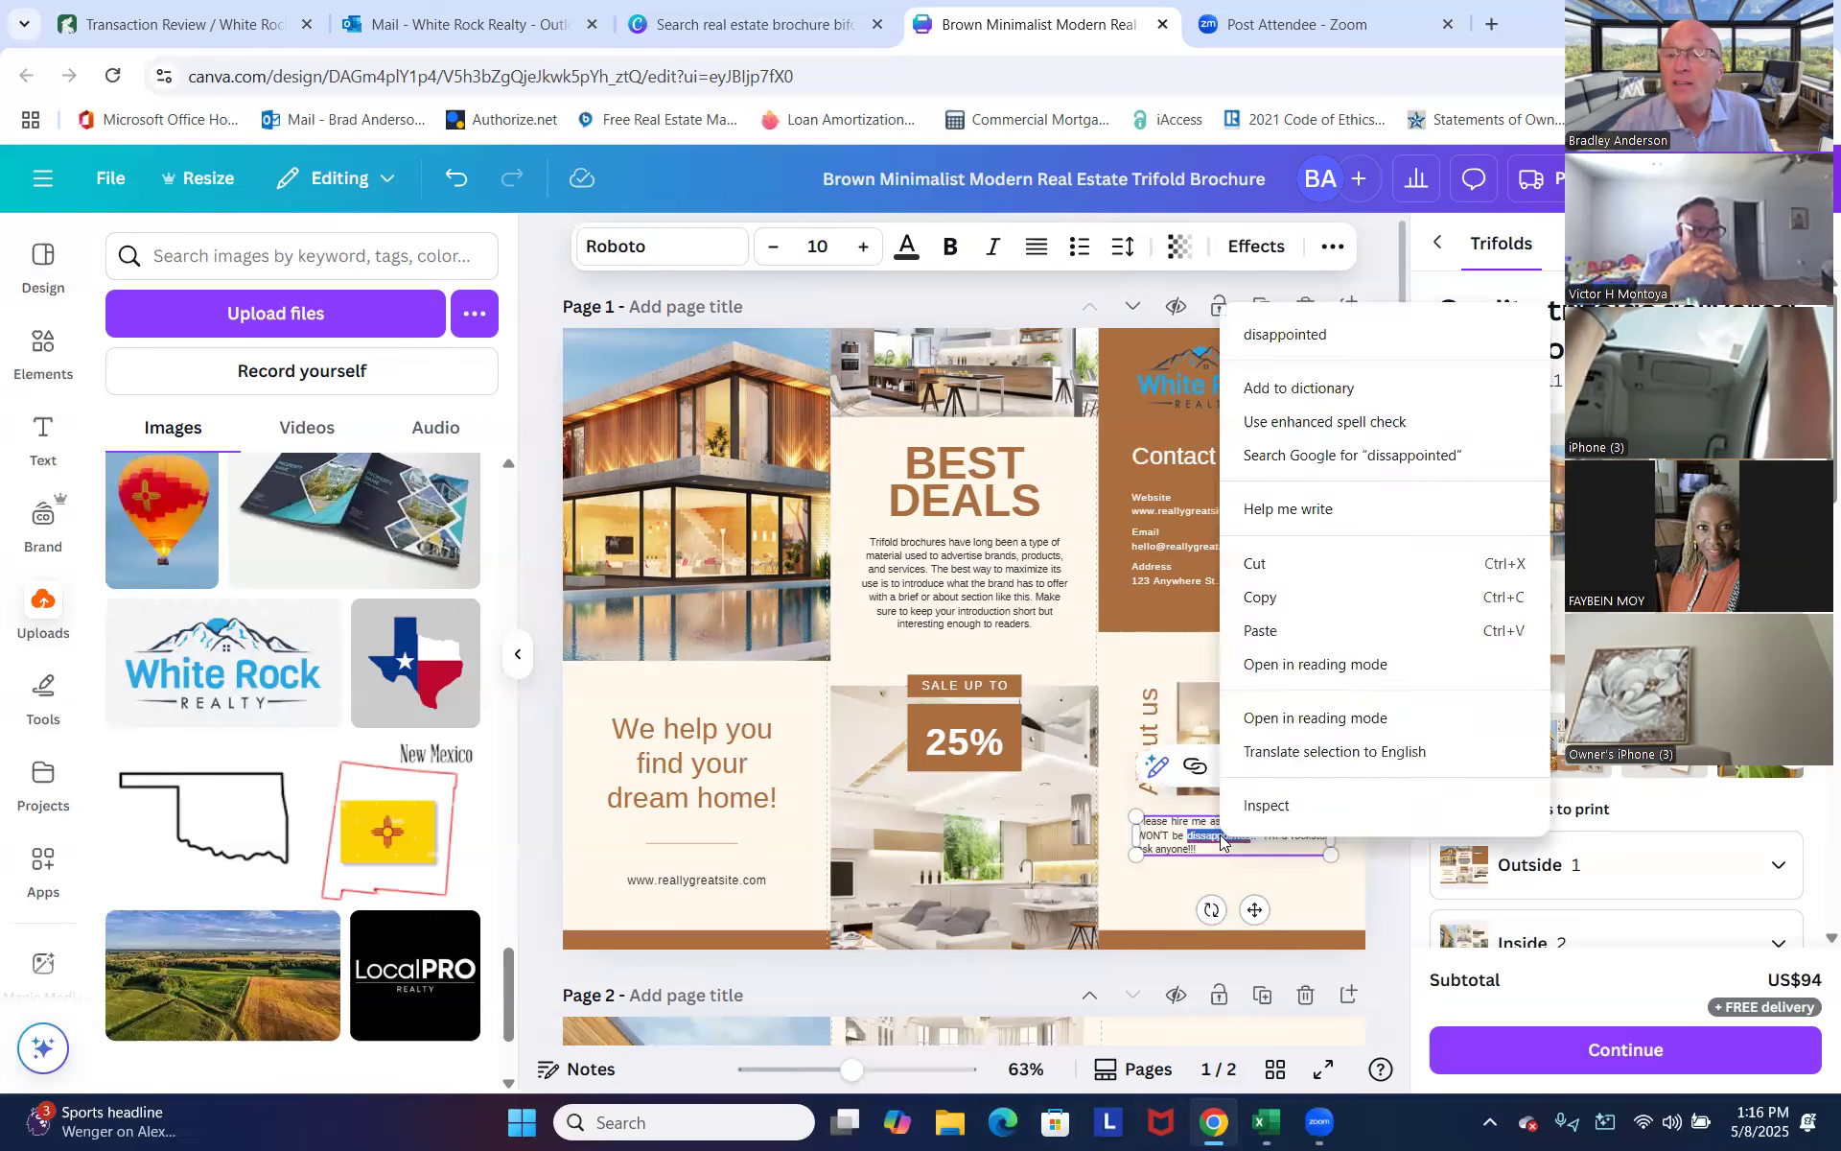
pyautogui.click(1323, 342)
pyautogui.click(1178, 897)
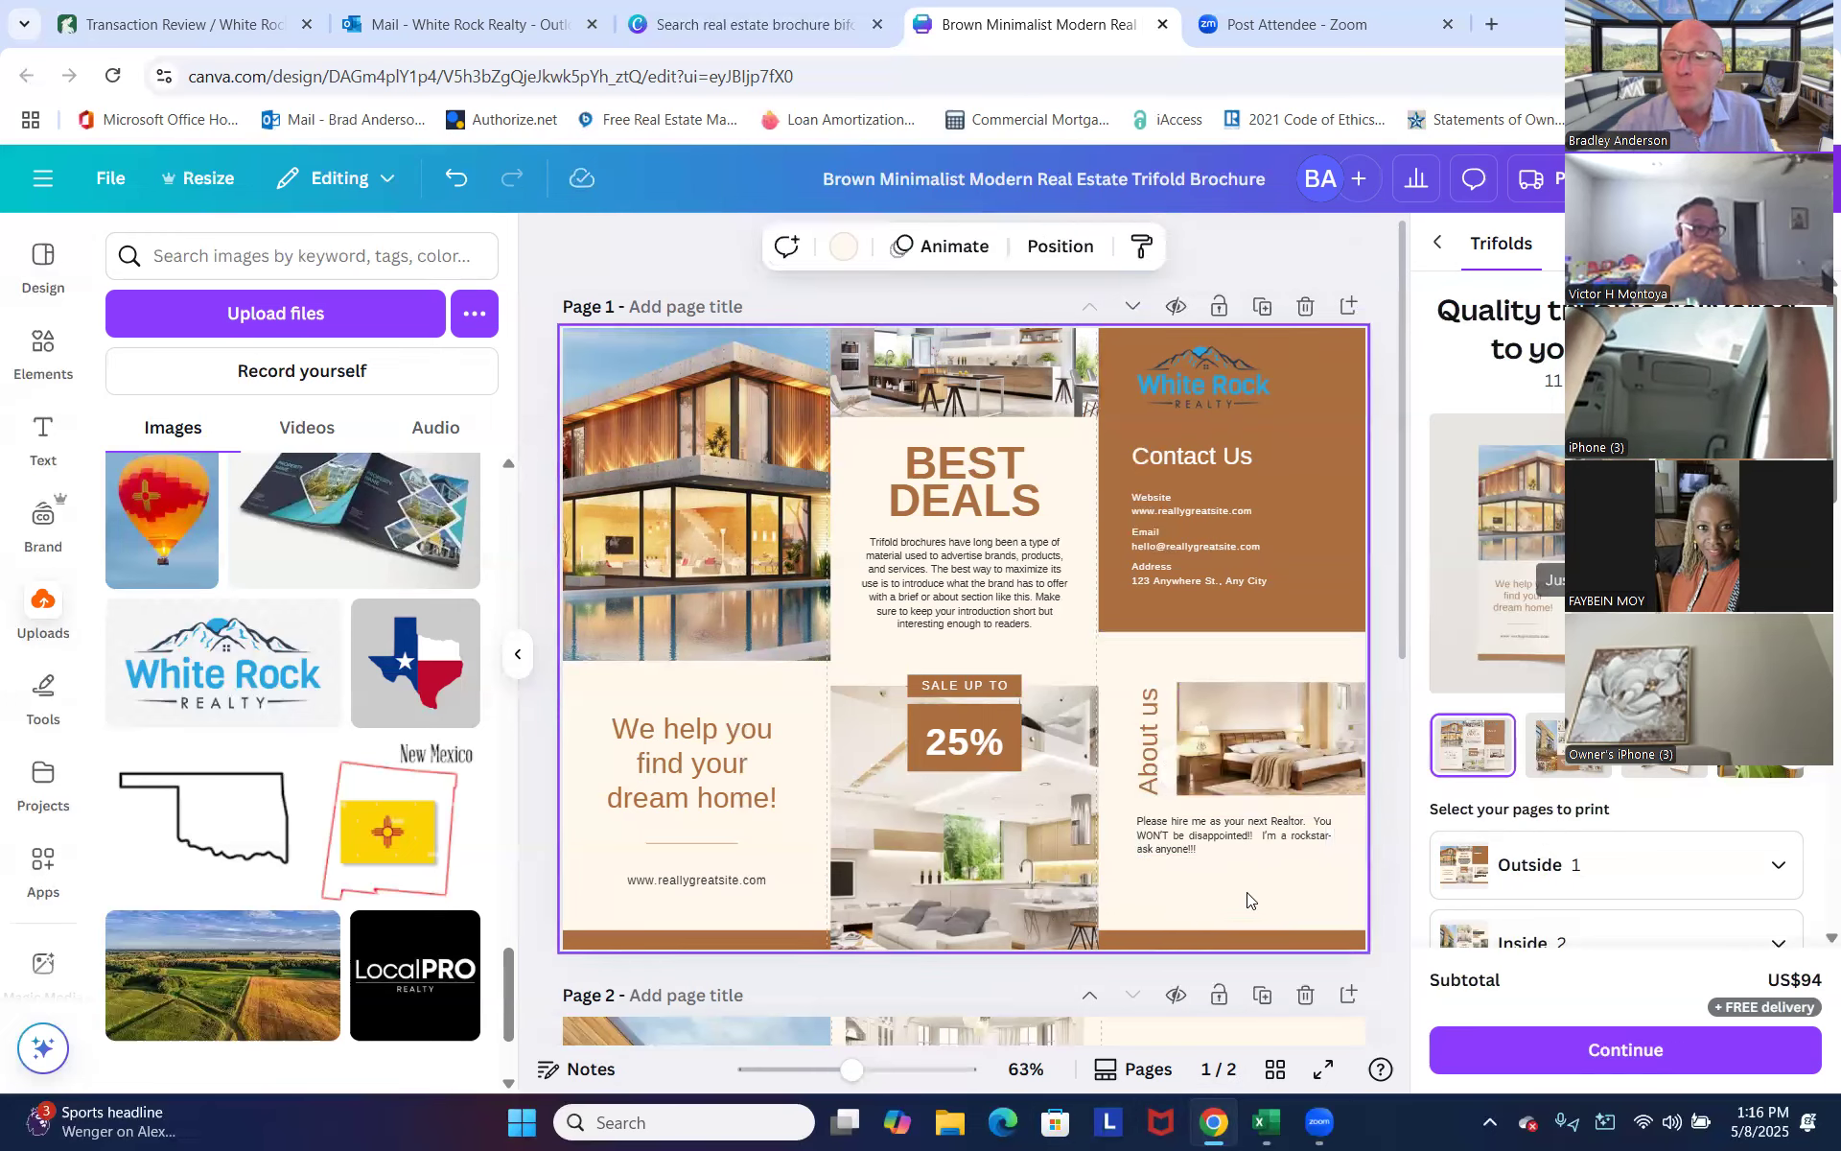
# Enlarge the About us text box slightly and format its text as bold at font size 13.2.
pyautogui.click(1148, 837)
pyautogui.moveTo(1341, 878); pyautogui.dragTo(1360, 890)
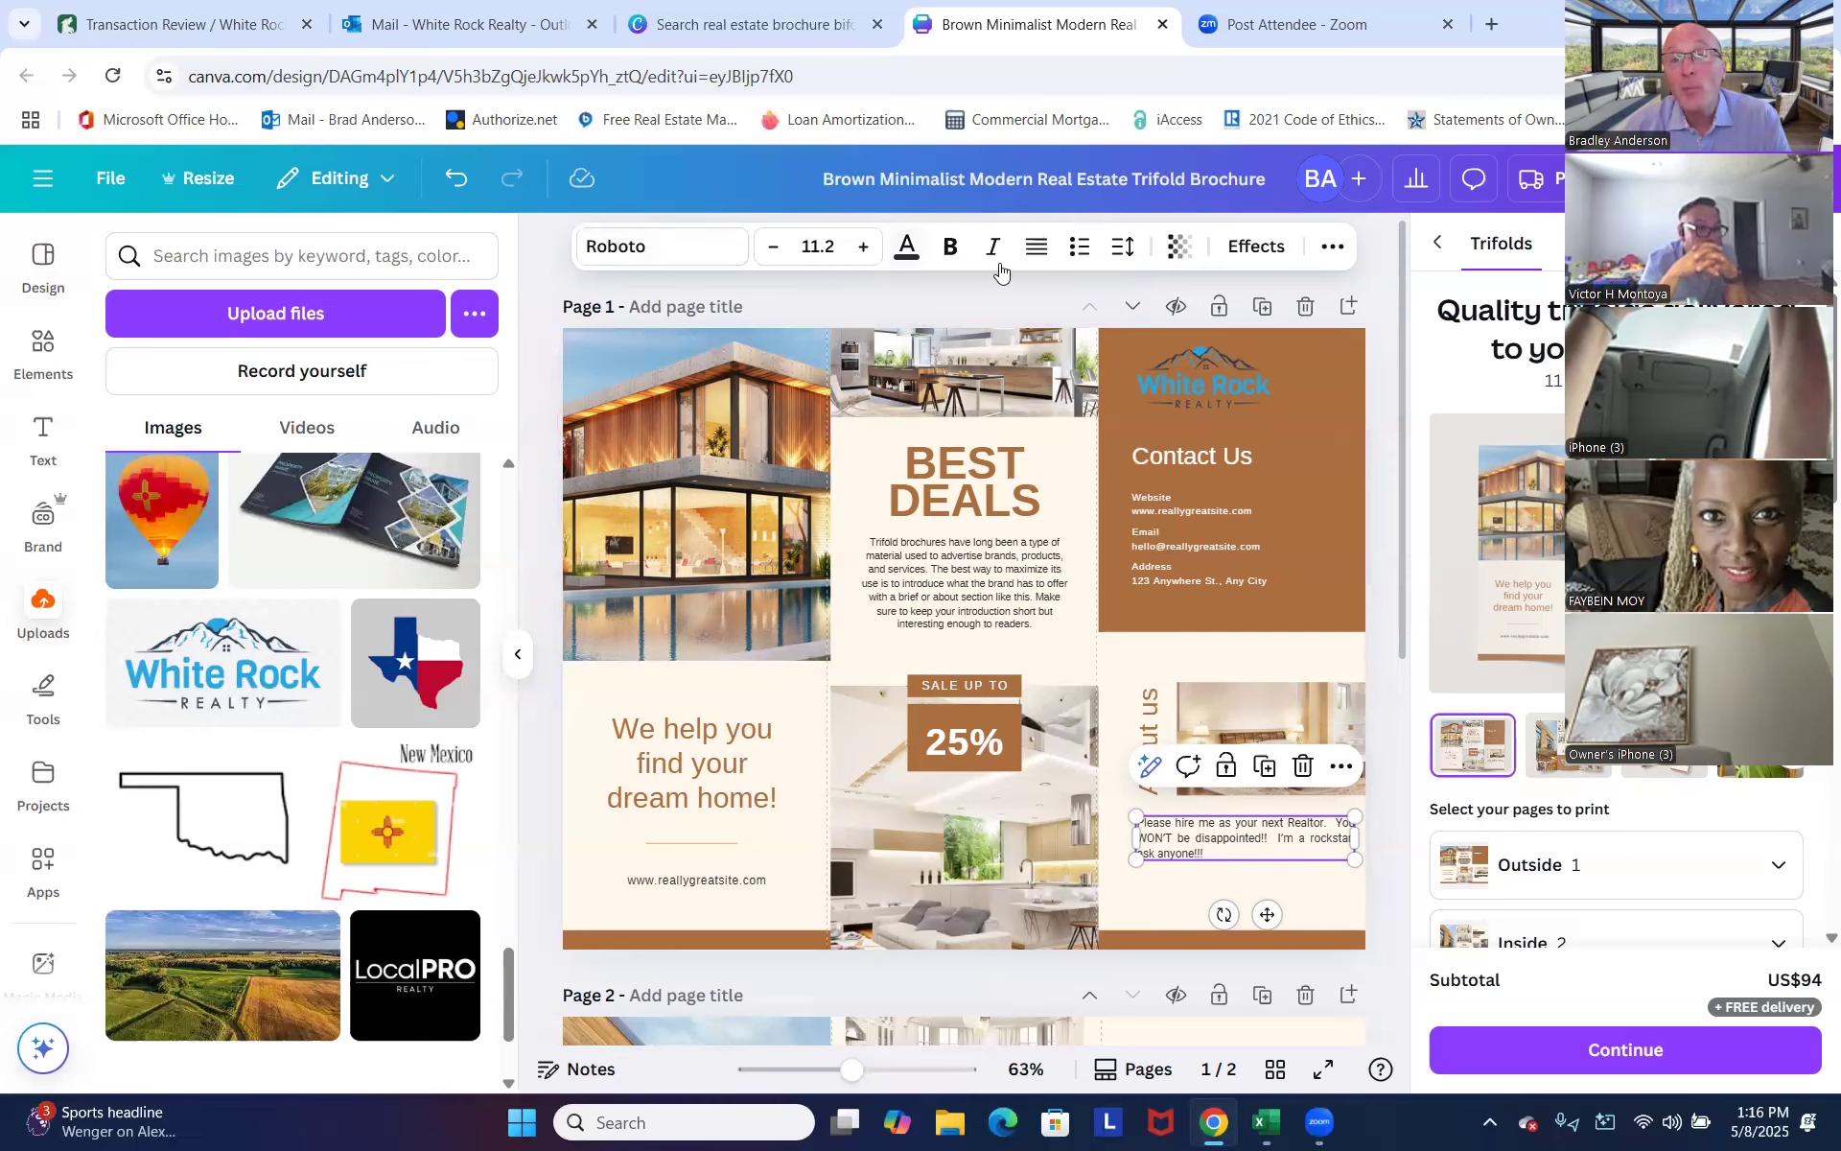
pyautogui.click(949, 251)
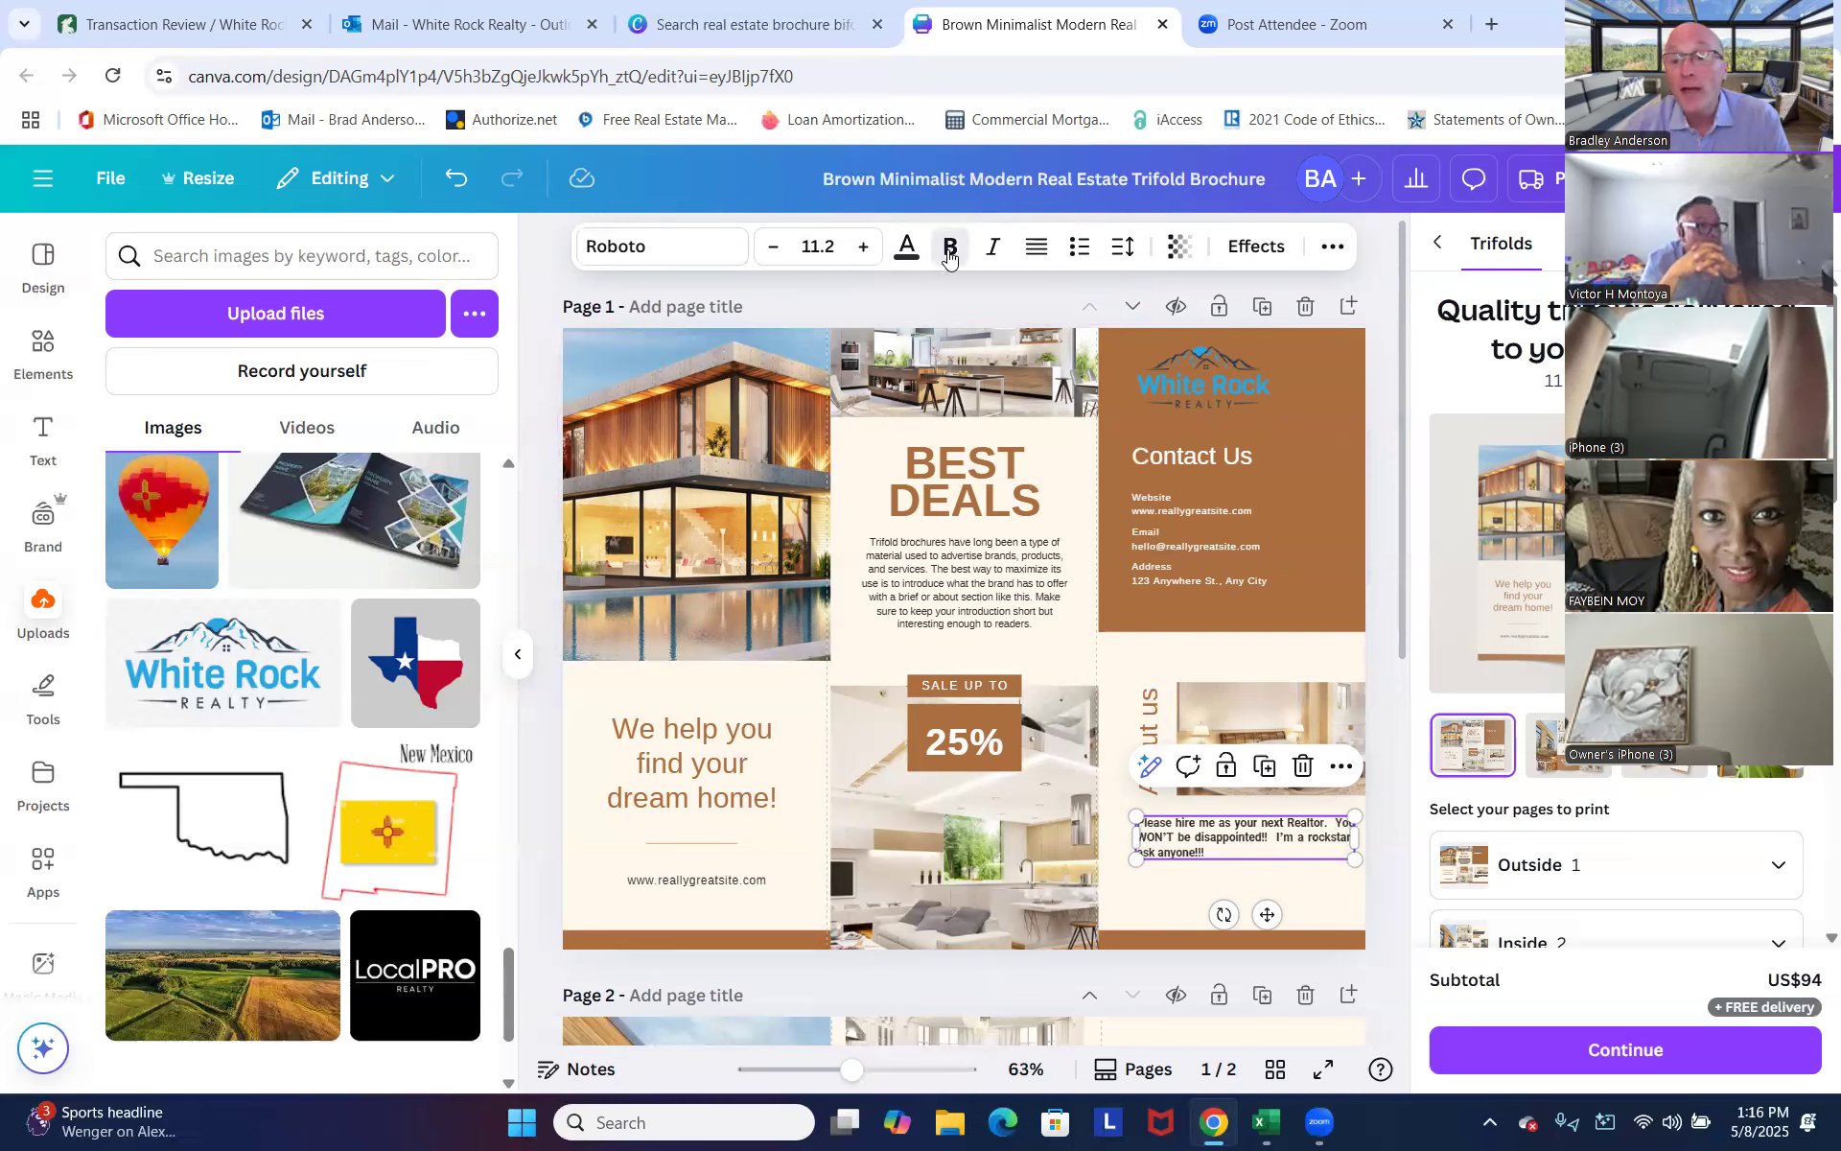
pyautogui.click(862, 247)
pyautogui.click(862, 247)
pyautogui.click(862, 248)
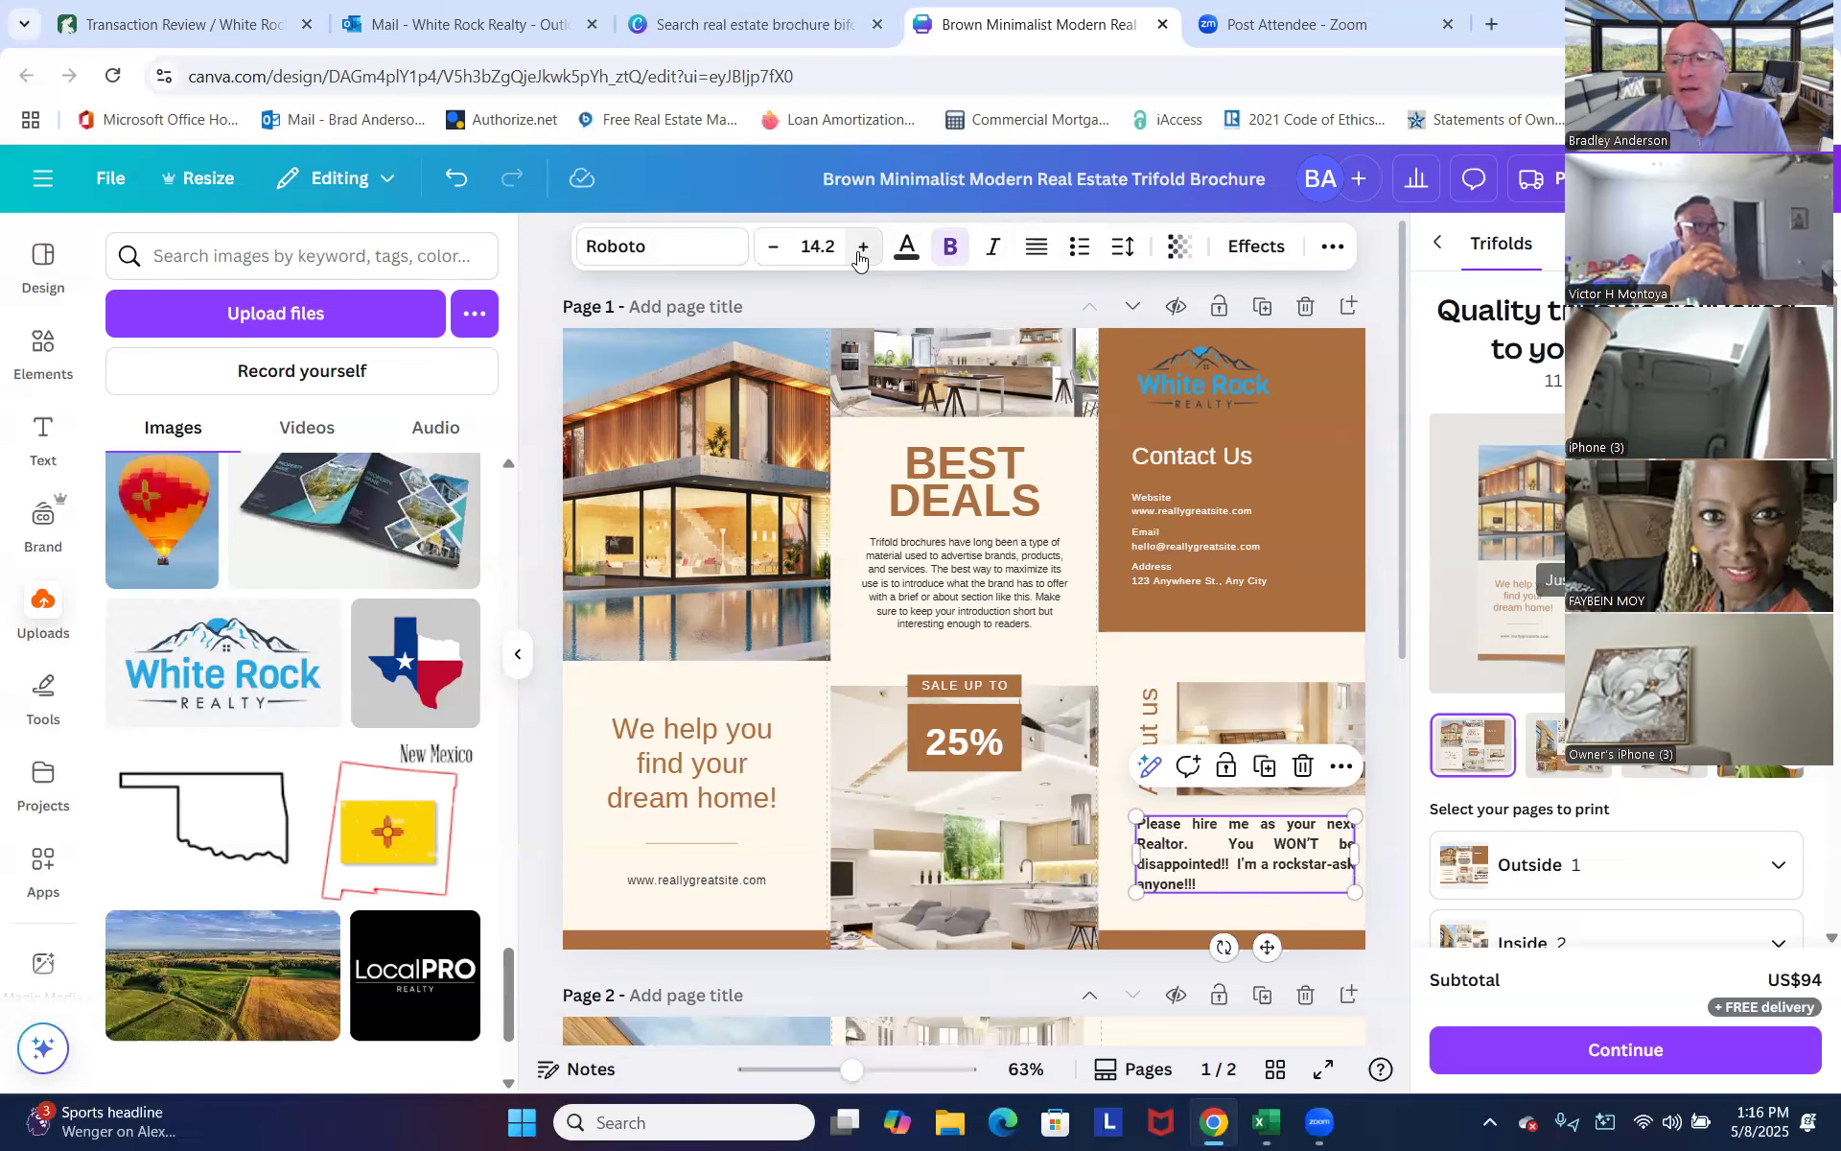
pyautogui.click(773, 248)
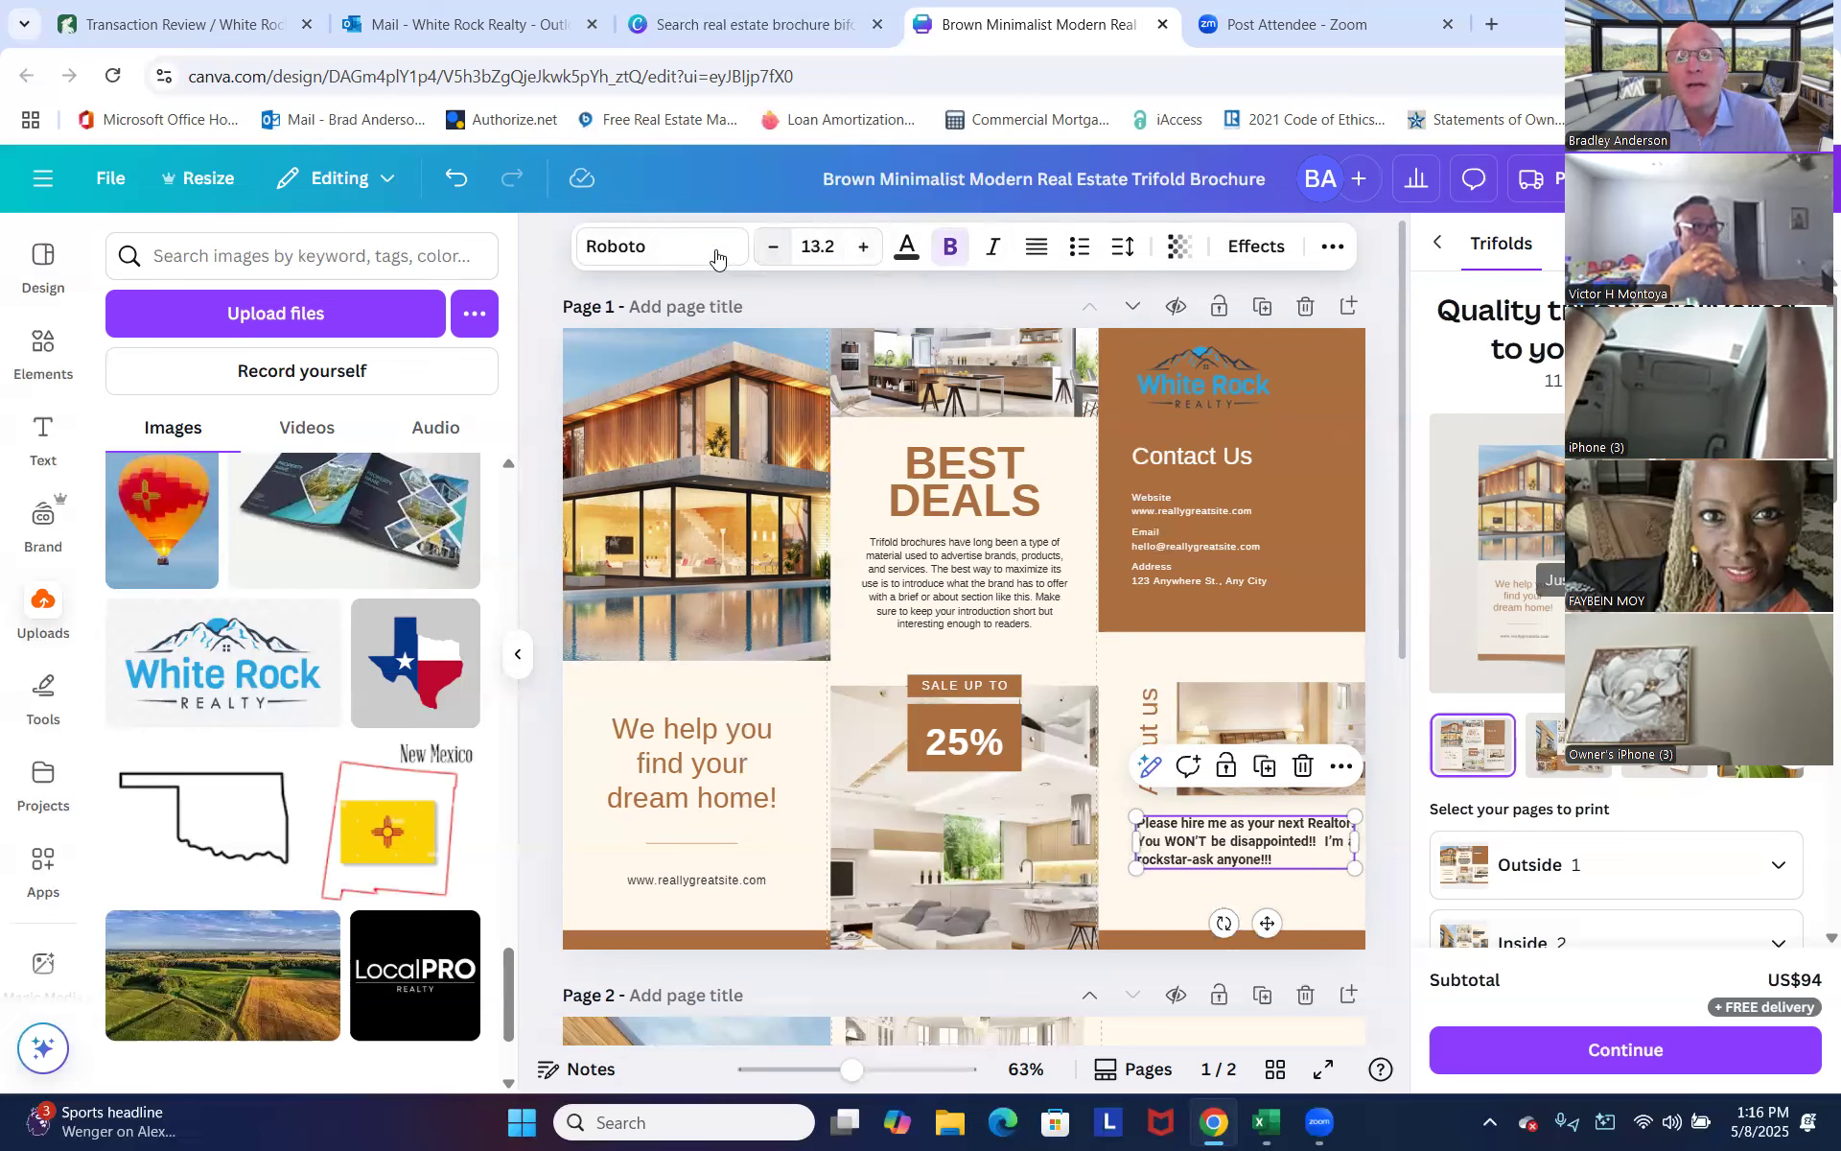
# Try the DM Sans font on the About us paragraph and undo the font change.
pyautogui.click(710, 252)
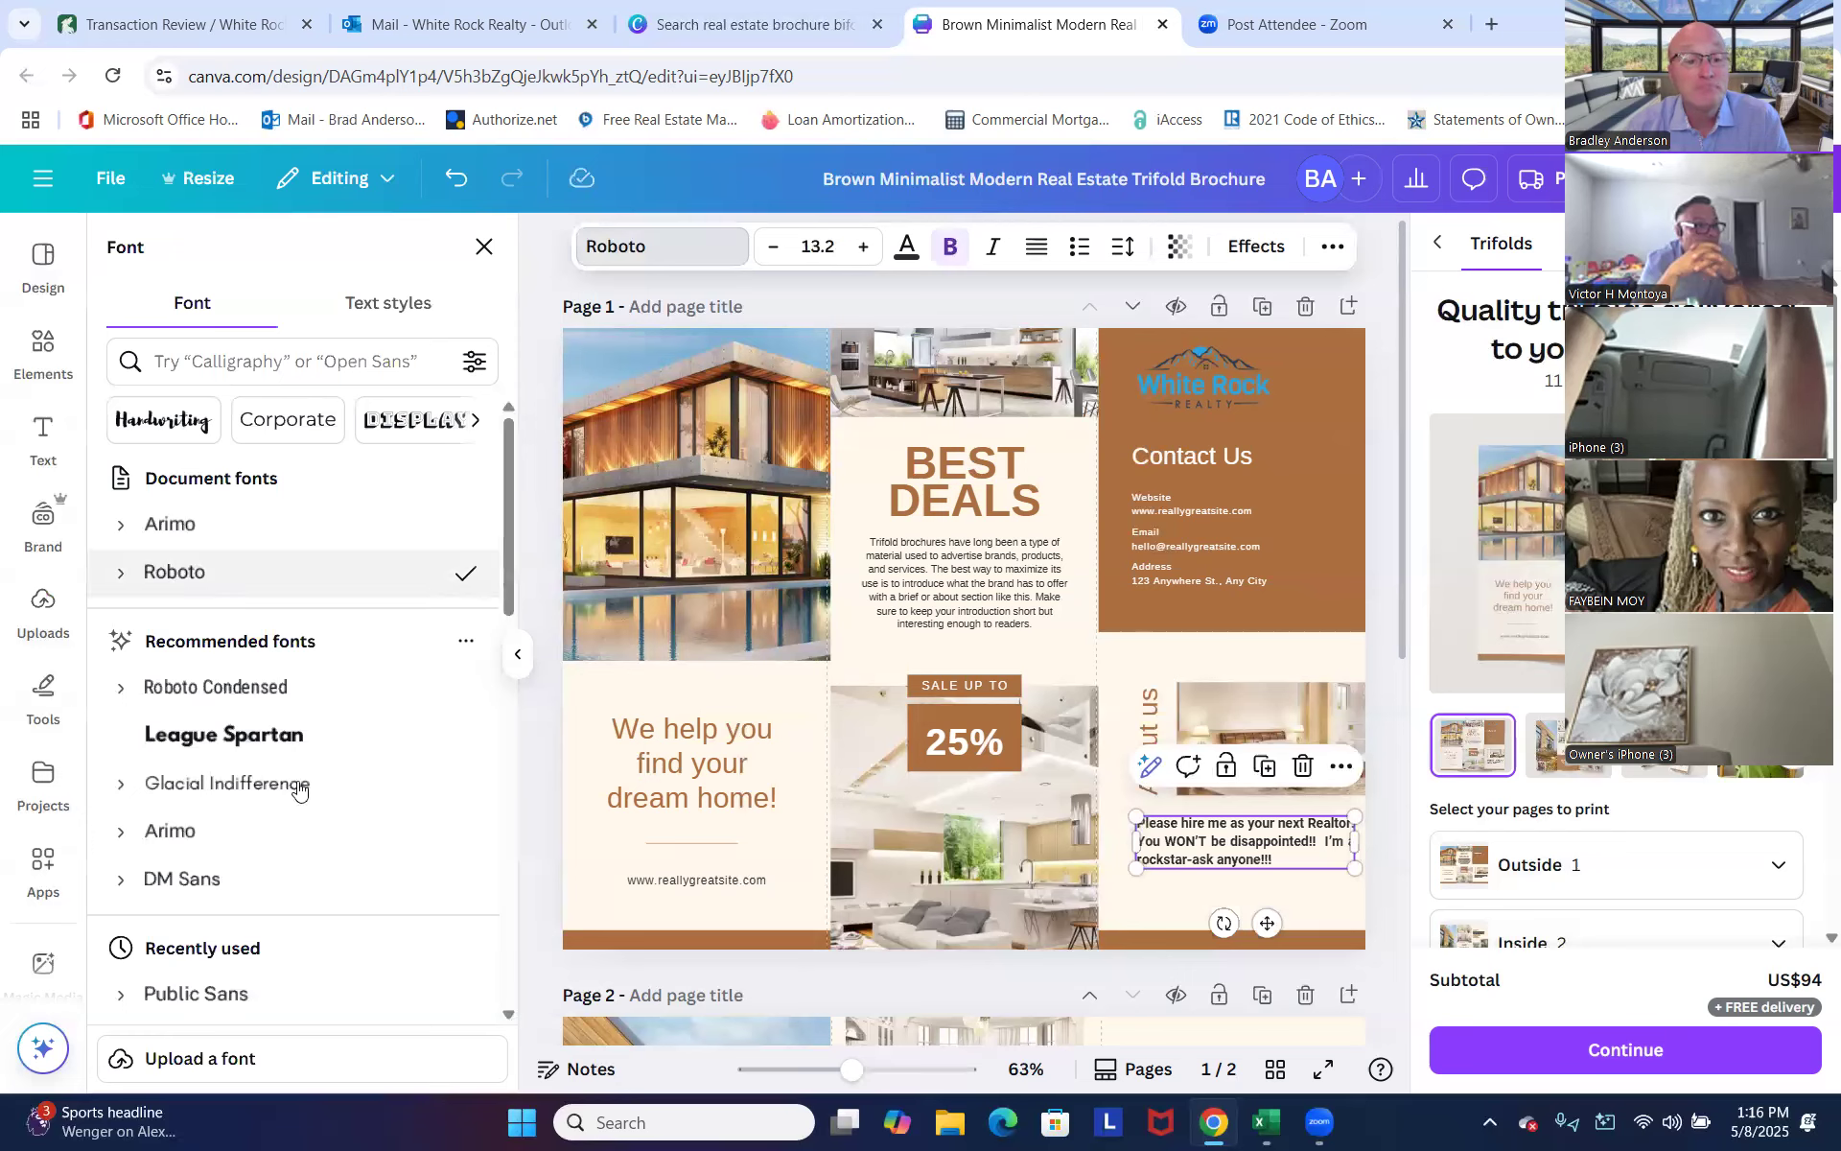
pyautogui.click(175, 882)
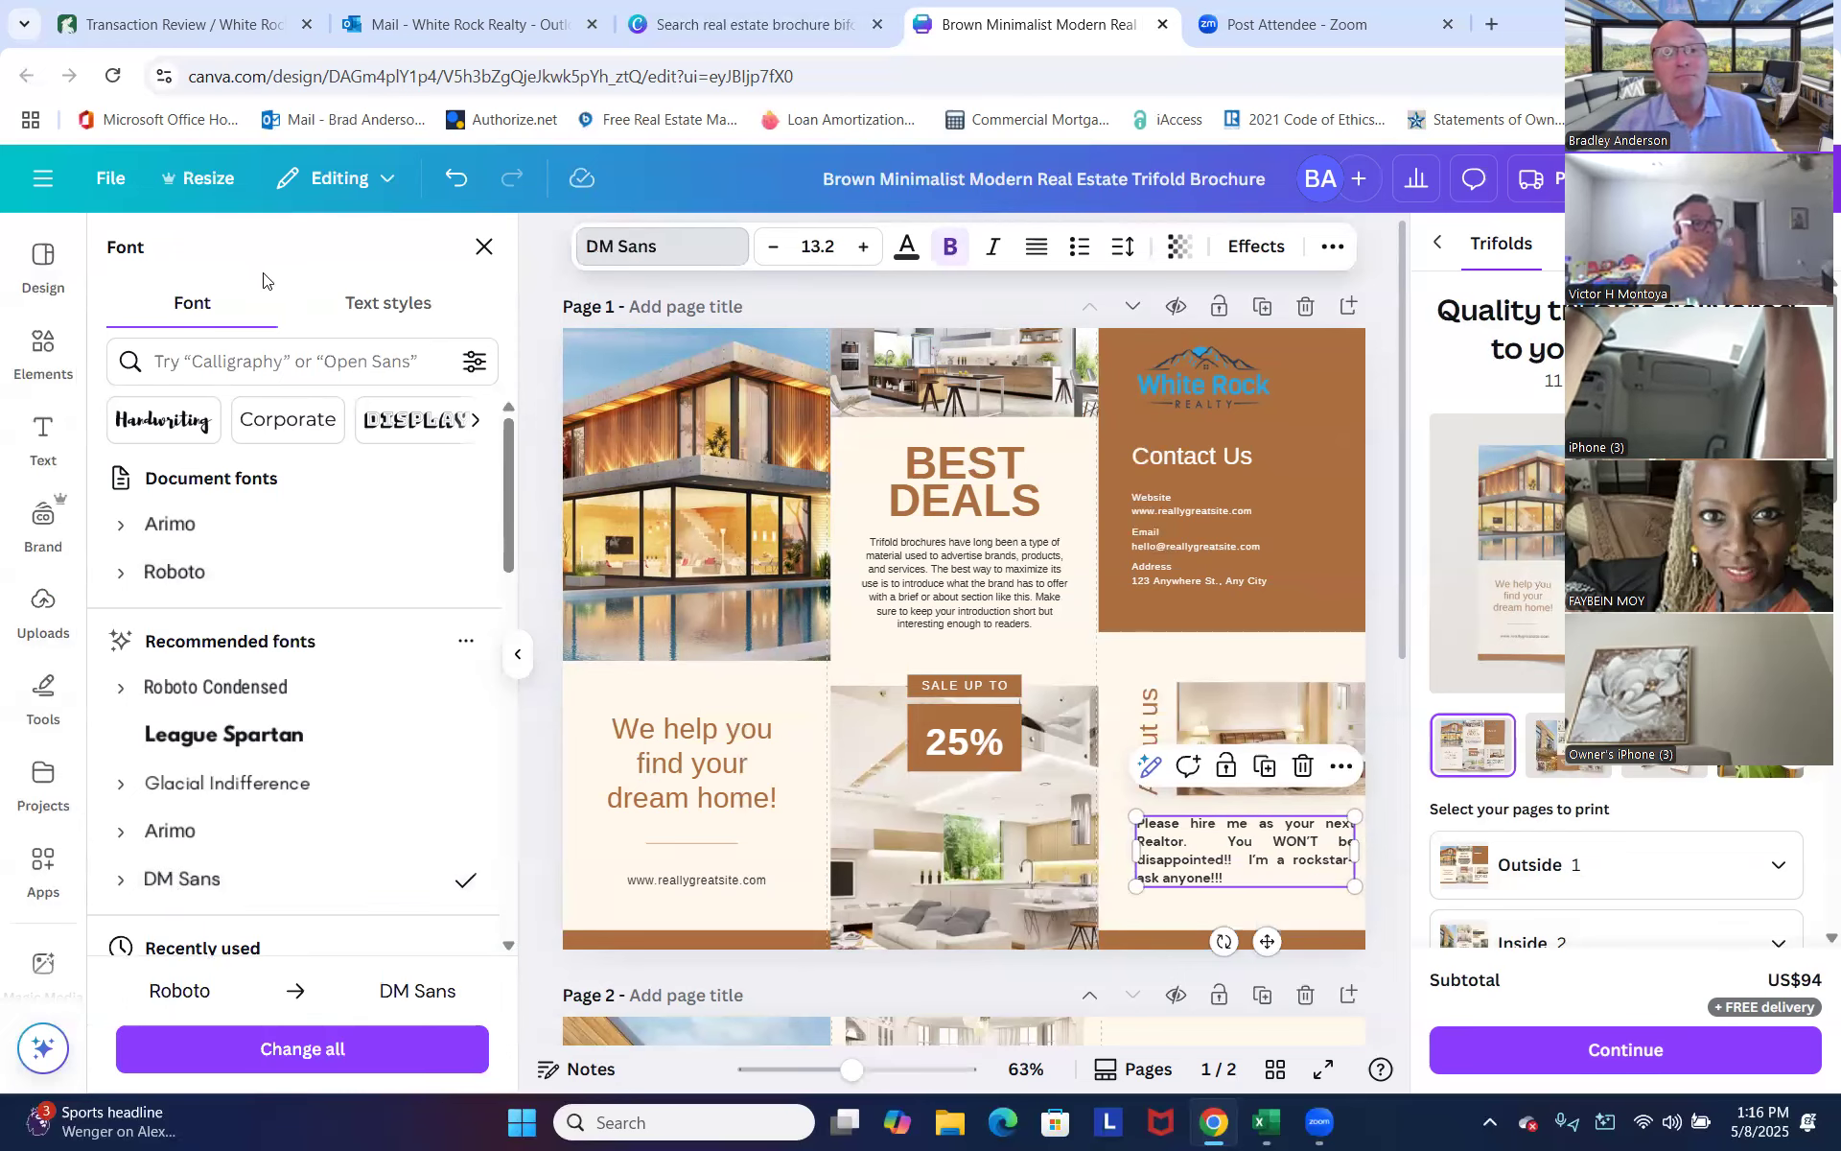
pyautogui.click(459, 185)
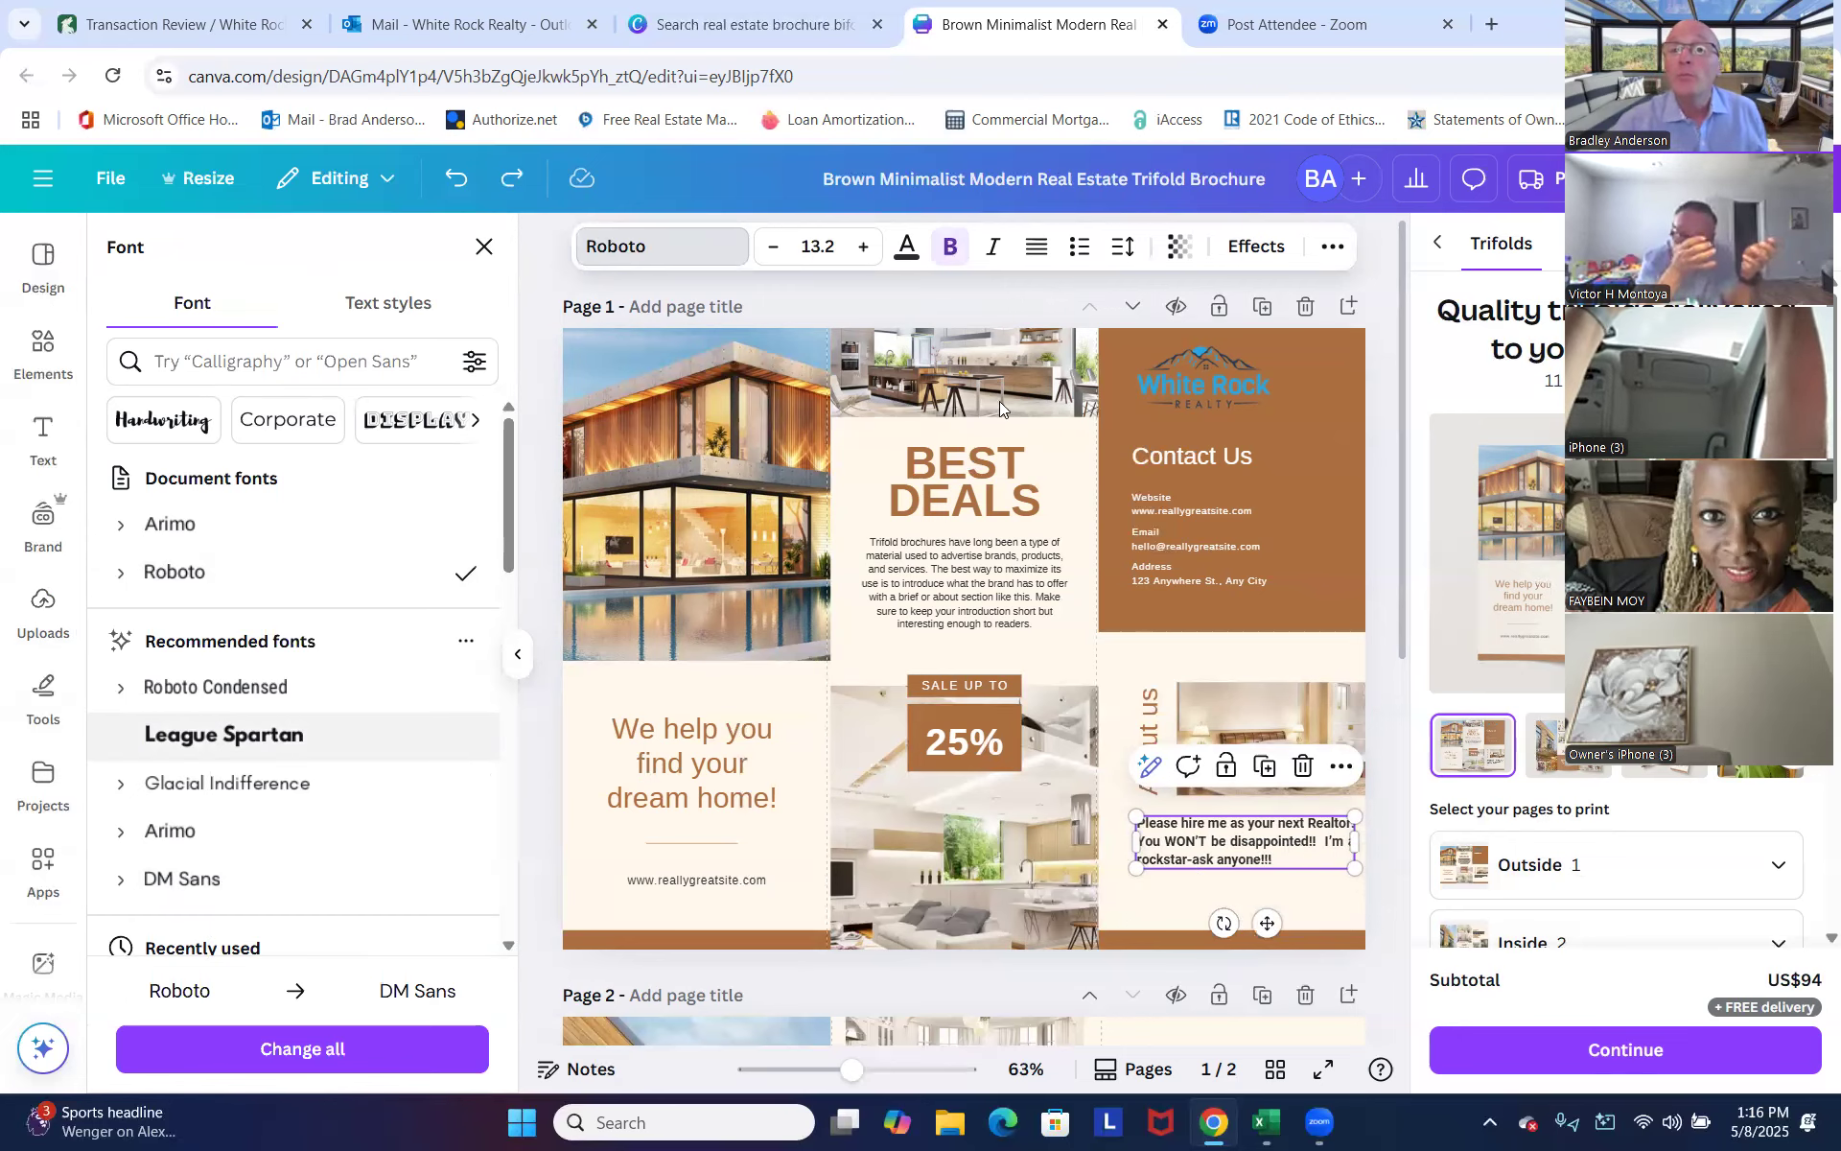
# Review the available text effects and additional formatting options for the About us paragraph, then deselect it.
pyautogui.click(1252, 248)
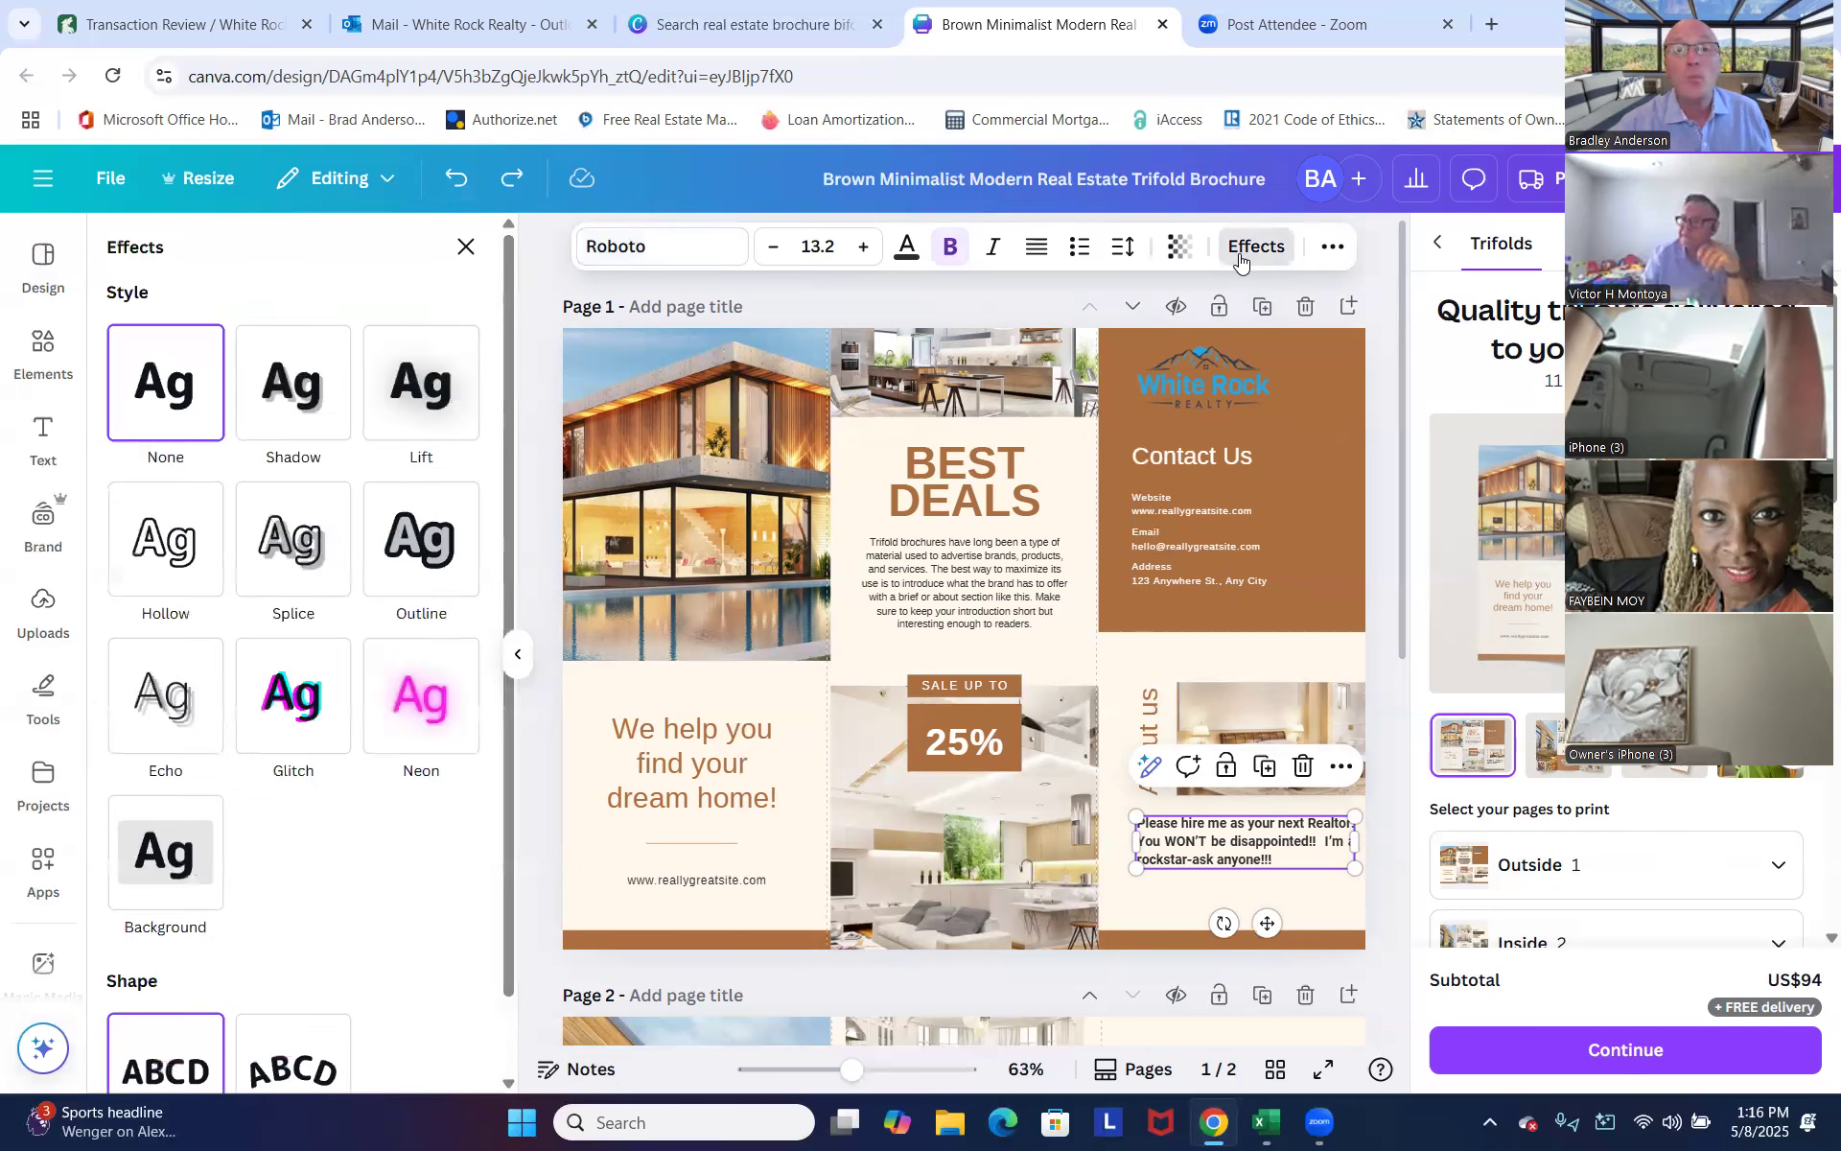
pyautogui.click(1333, 247)
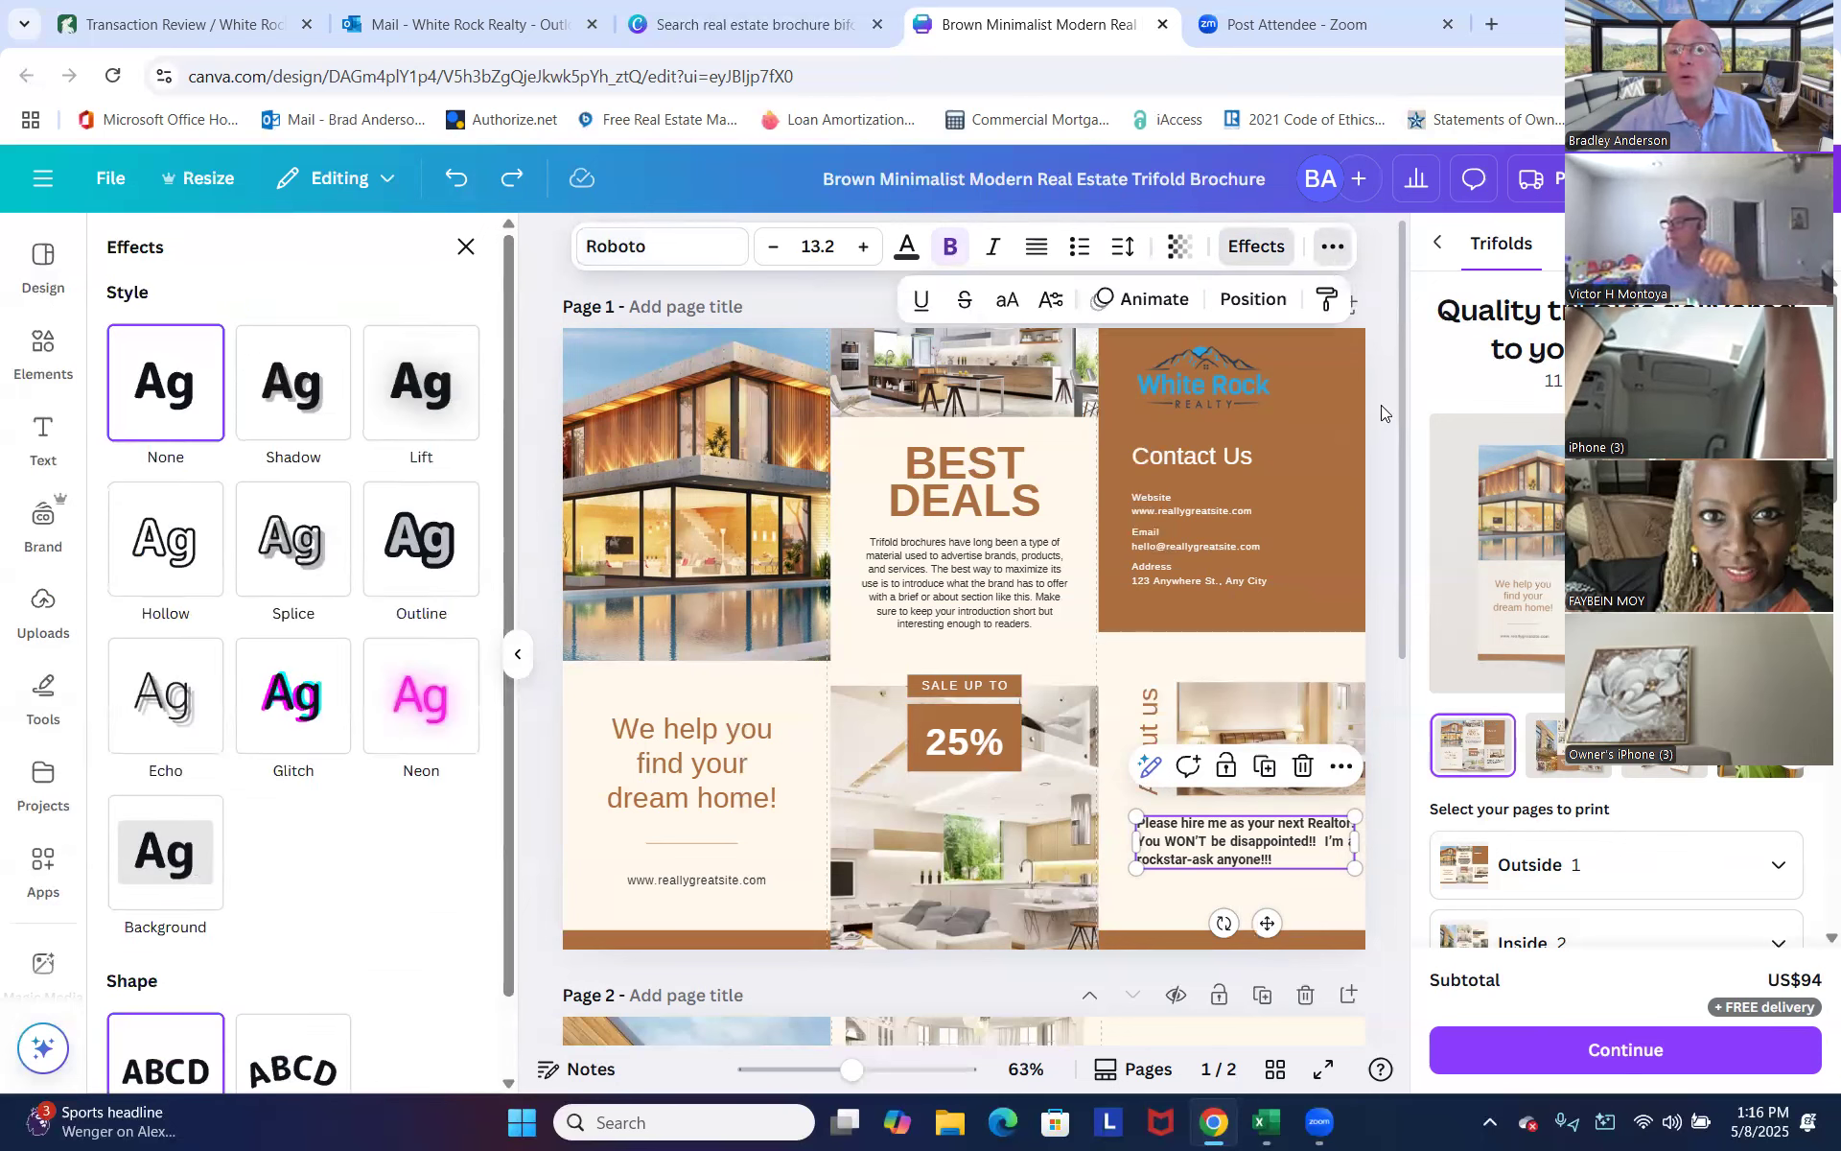
pyautogui.click(1381, 405)
# Try removing the background of the large house photo on page 1 and undo the removal.
pyautogui.click(668, 462)
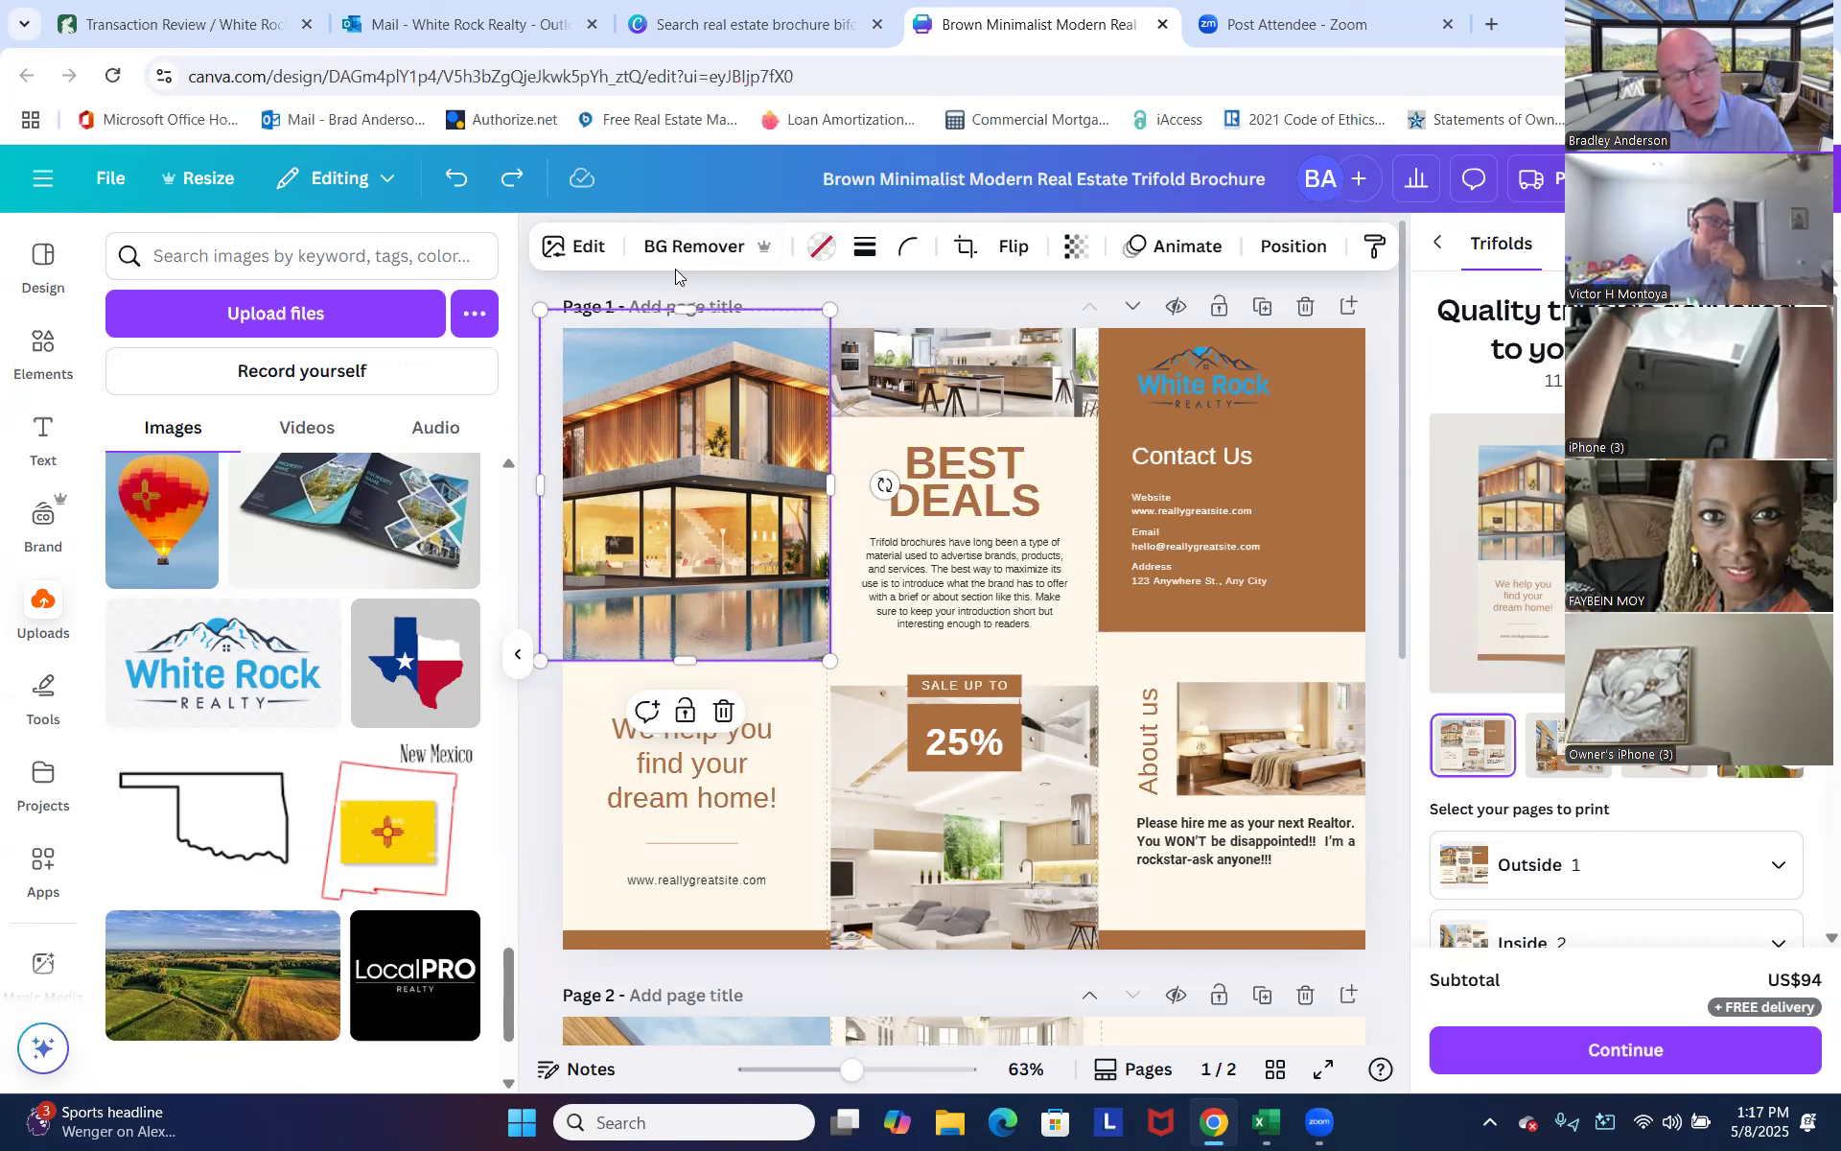
pyautogui.click(704, 245)
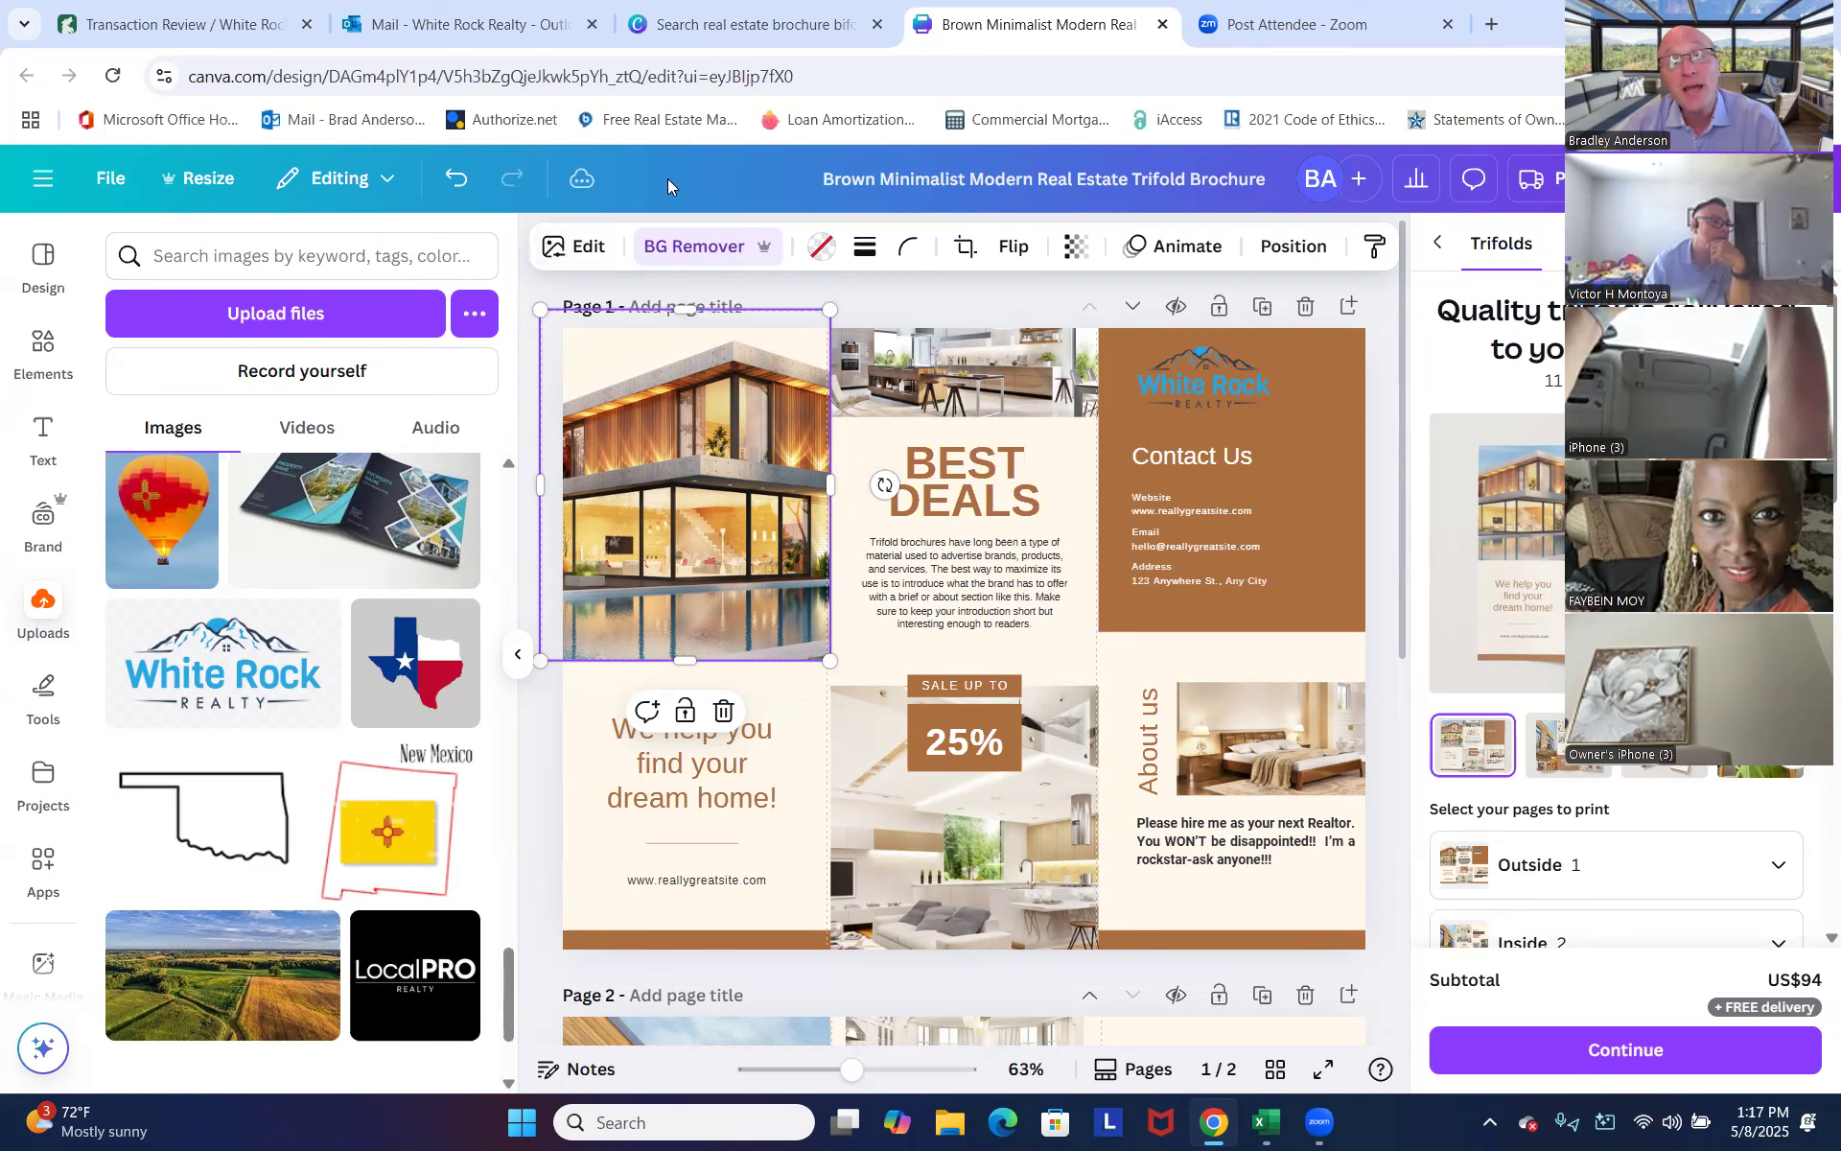
pyautogui.click(457, 192)
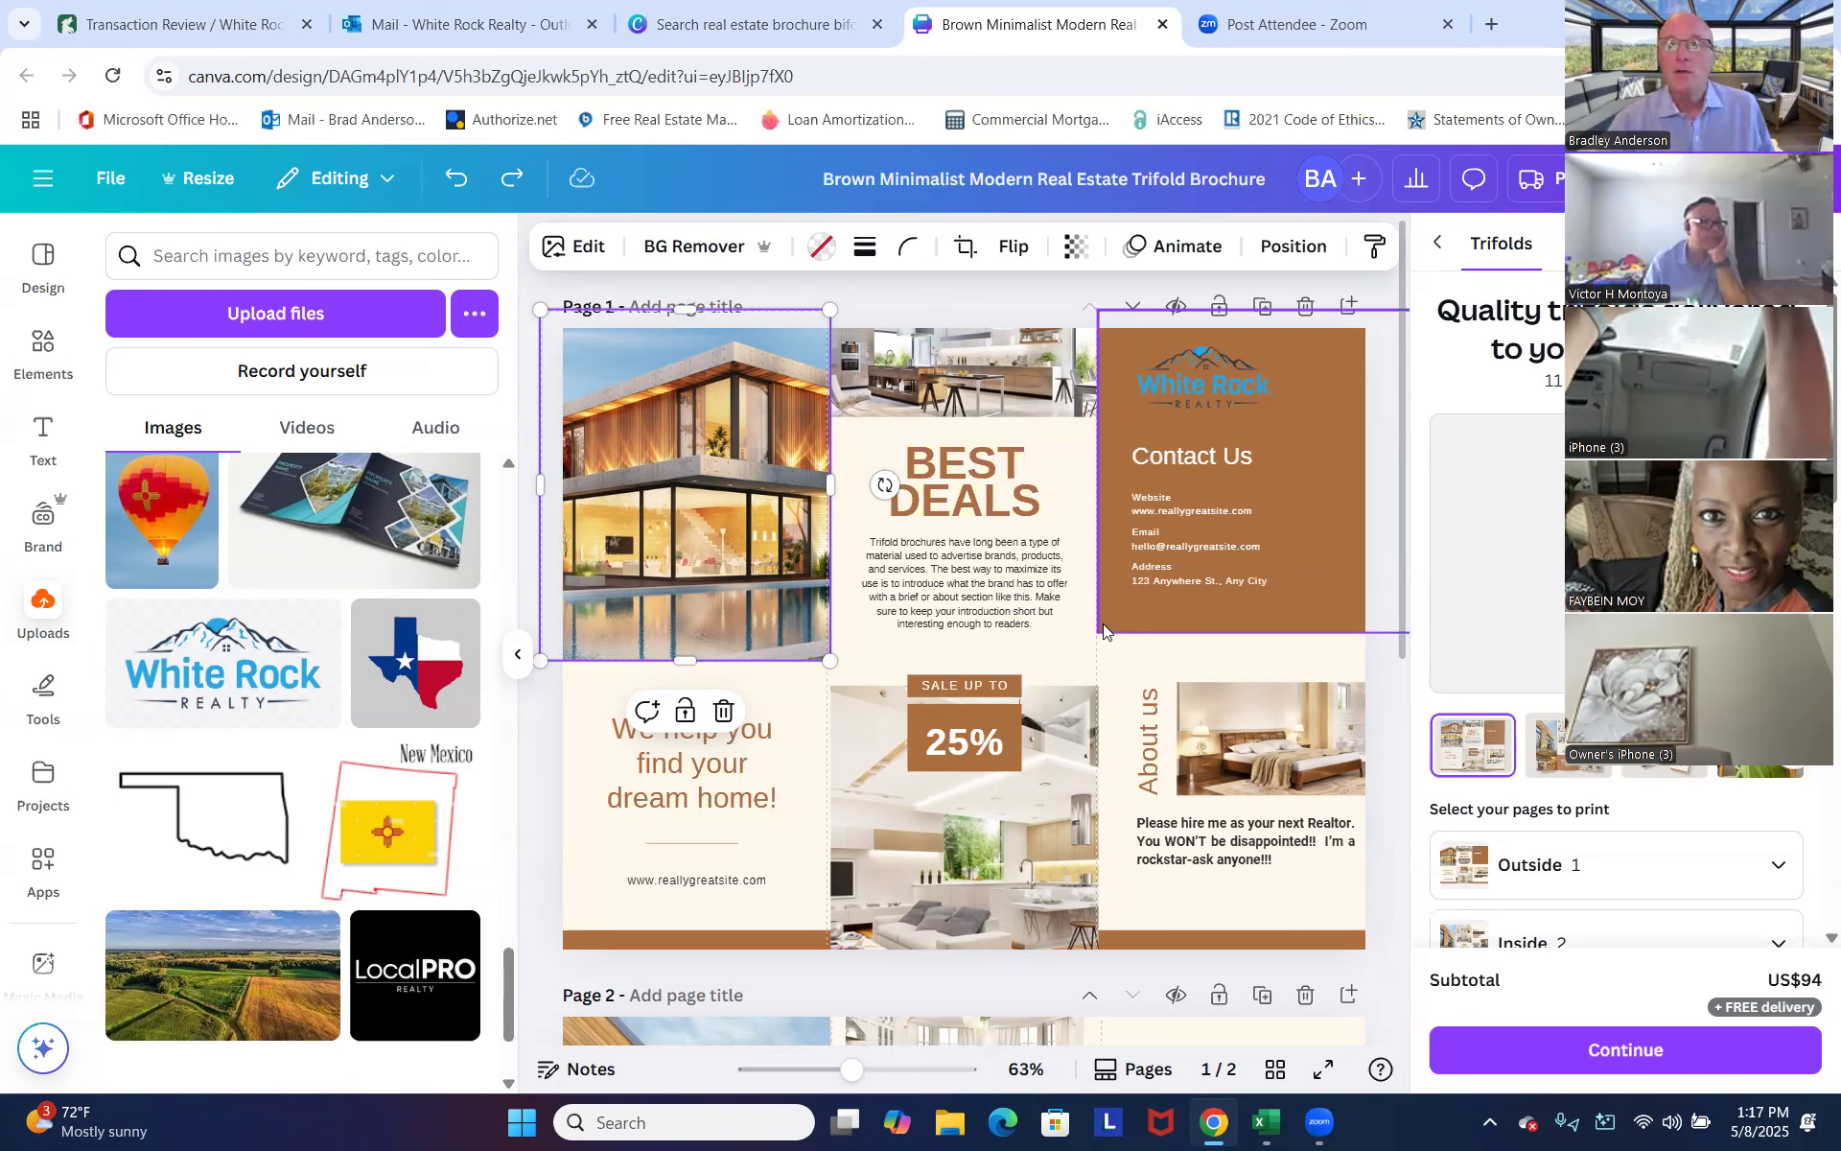
pyautogui.click(938, 305)
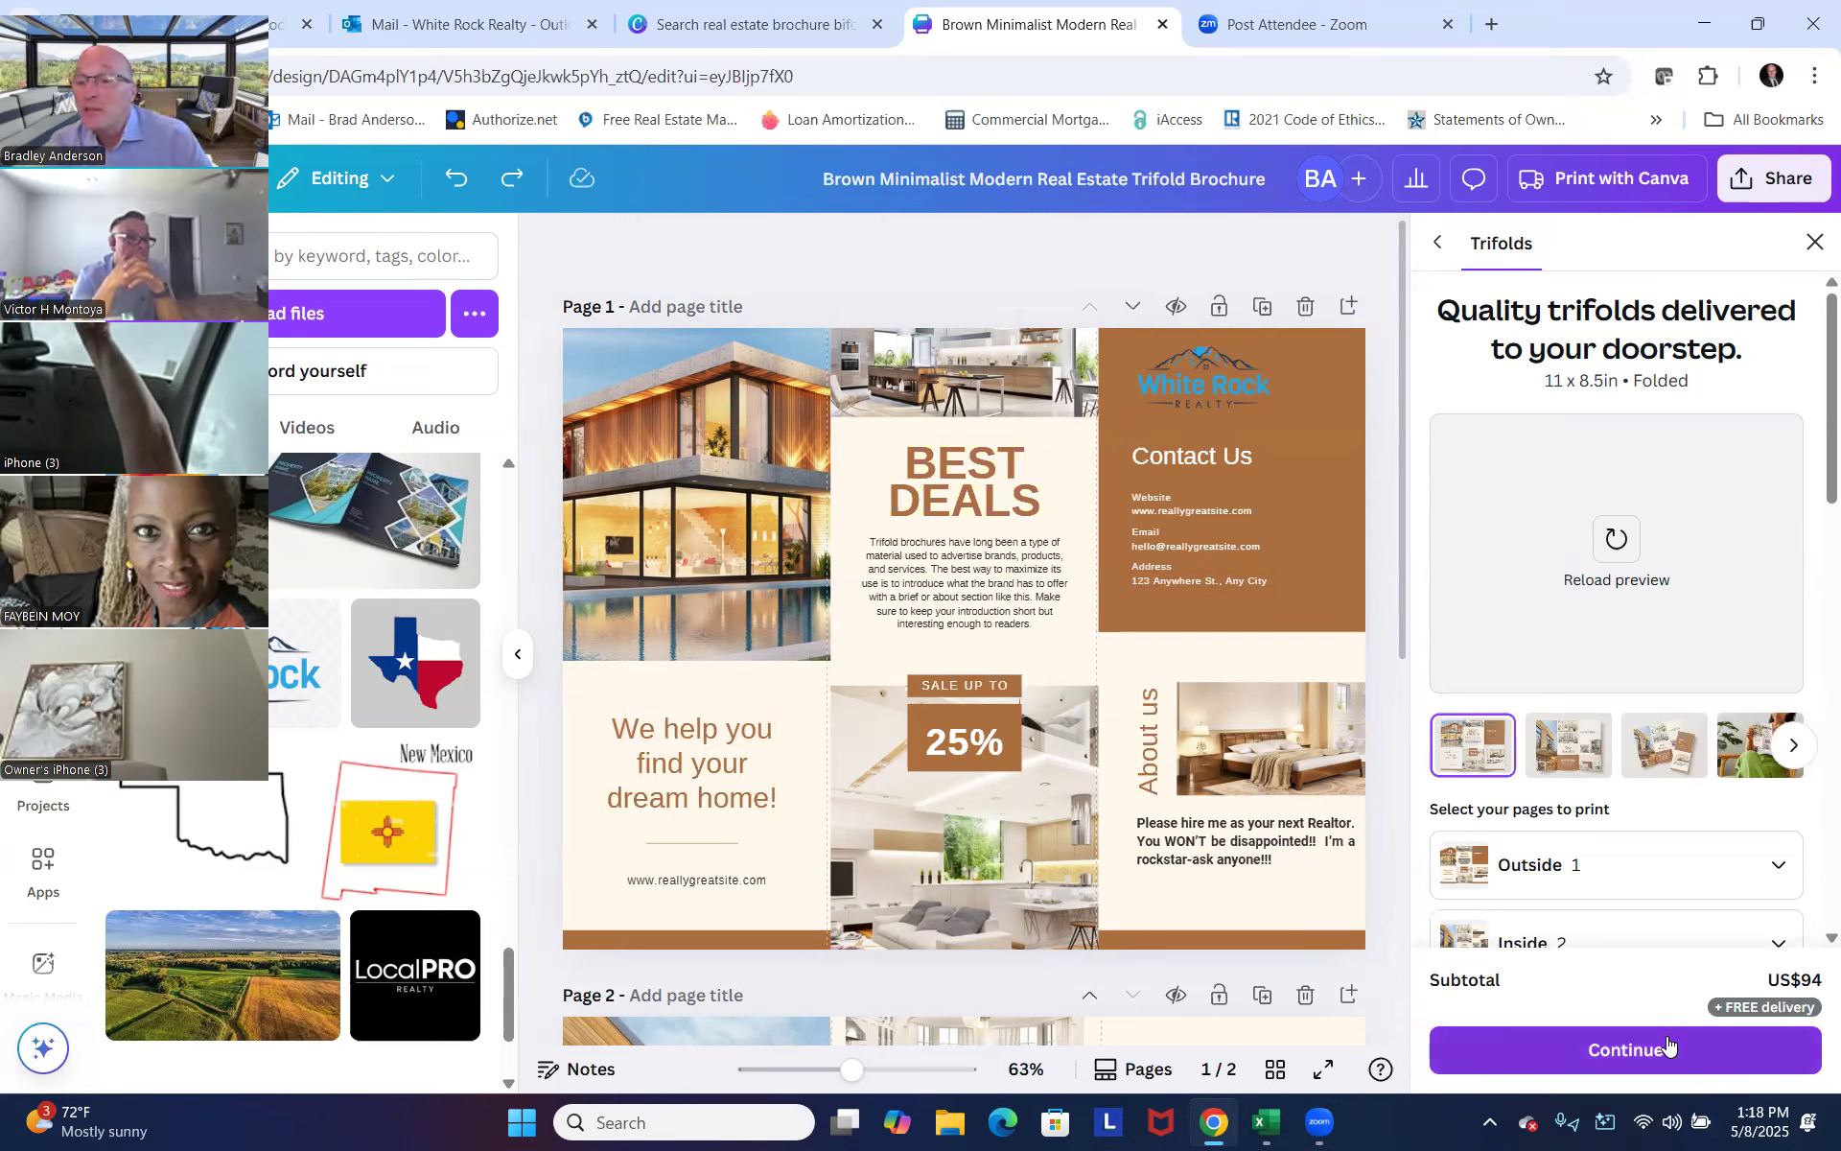
# Review the trifold print order options, including the paper finishes, quantity, envelopes and product details.
pyautogui.scroll(-6, 1627, 942)
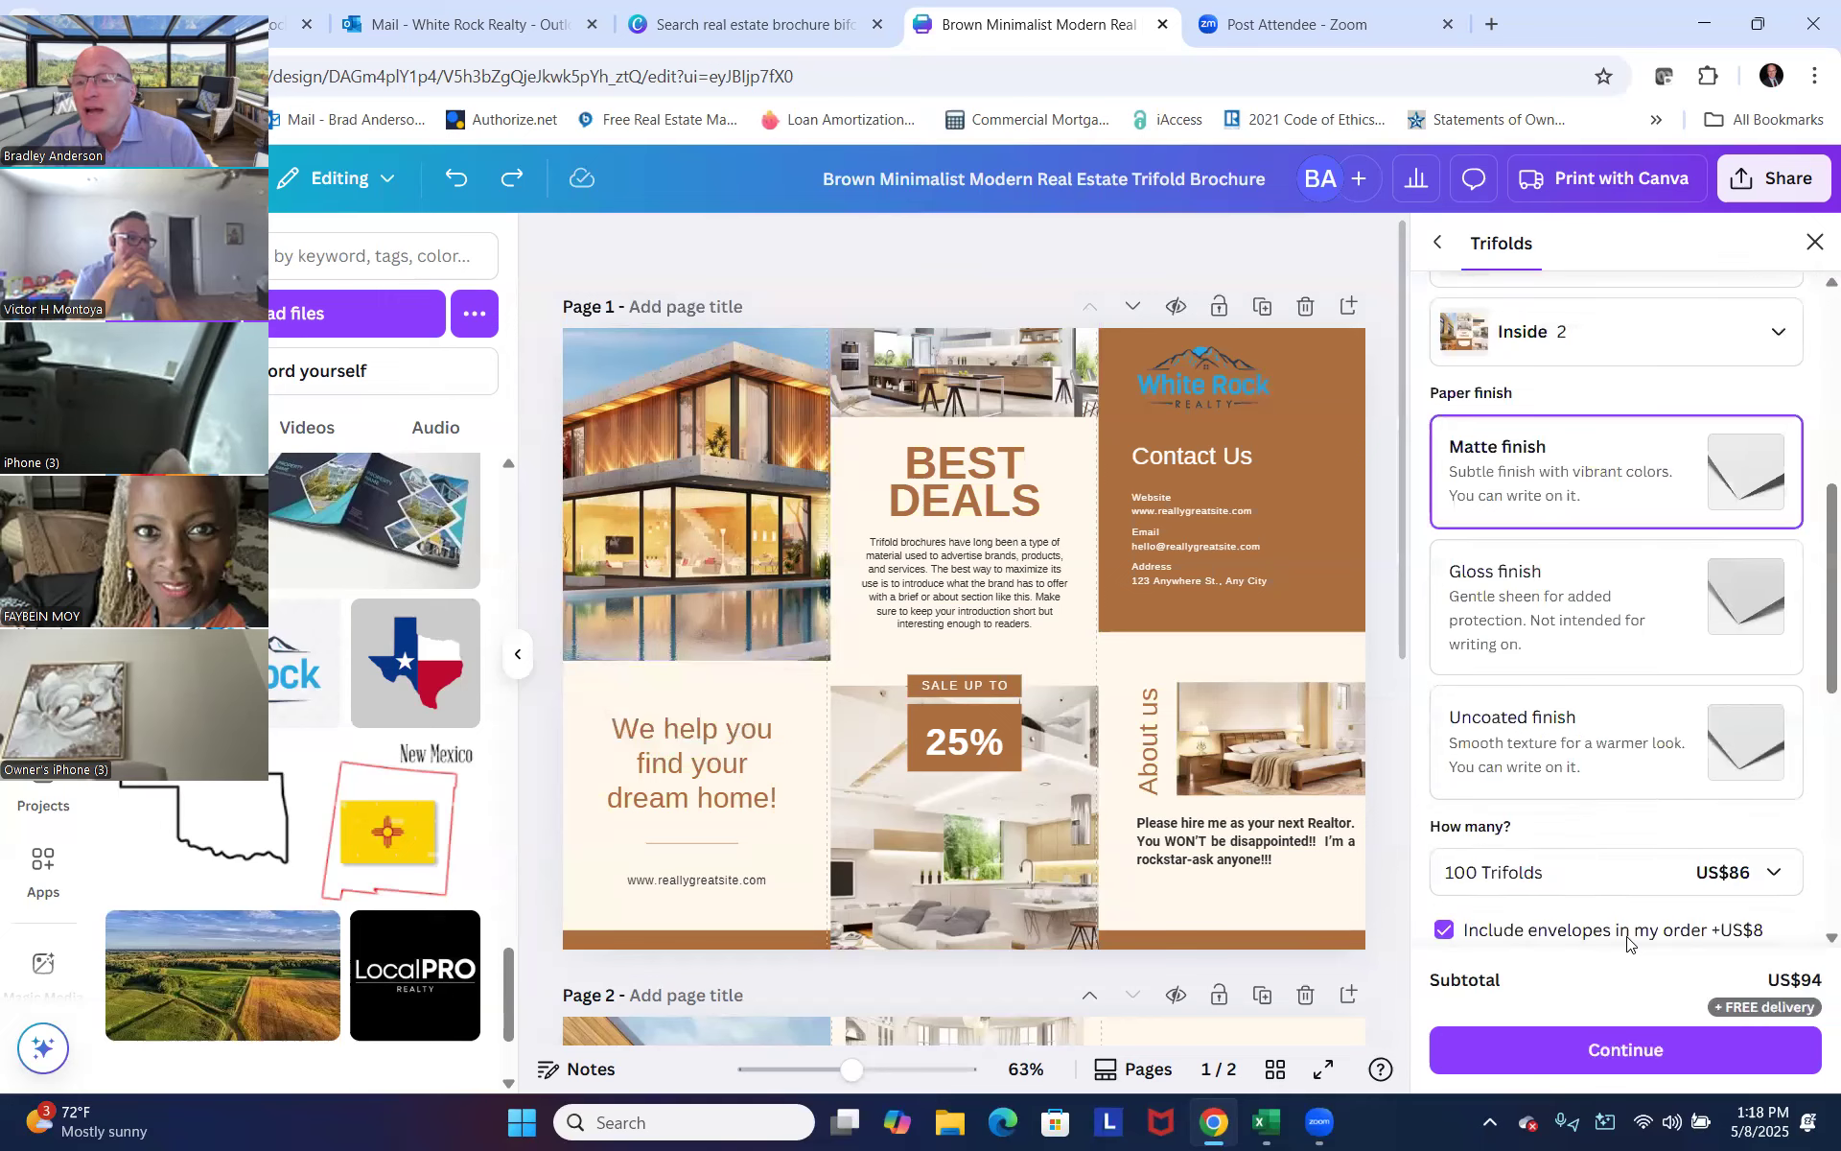
pyautogui.scroll(-2, 1627, 942)
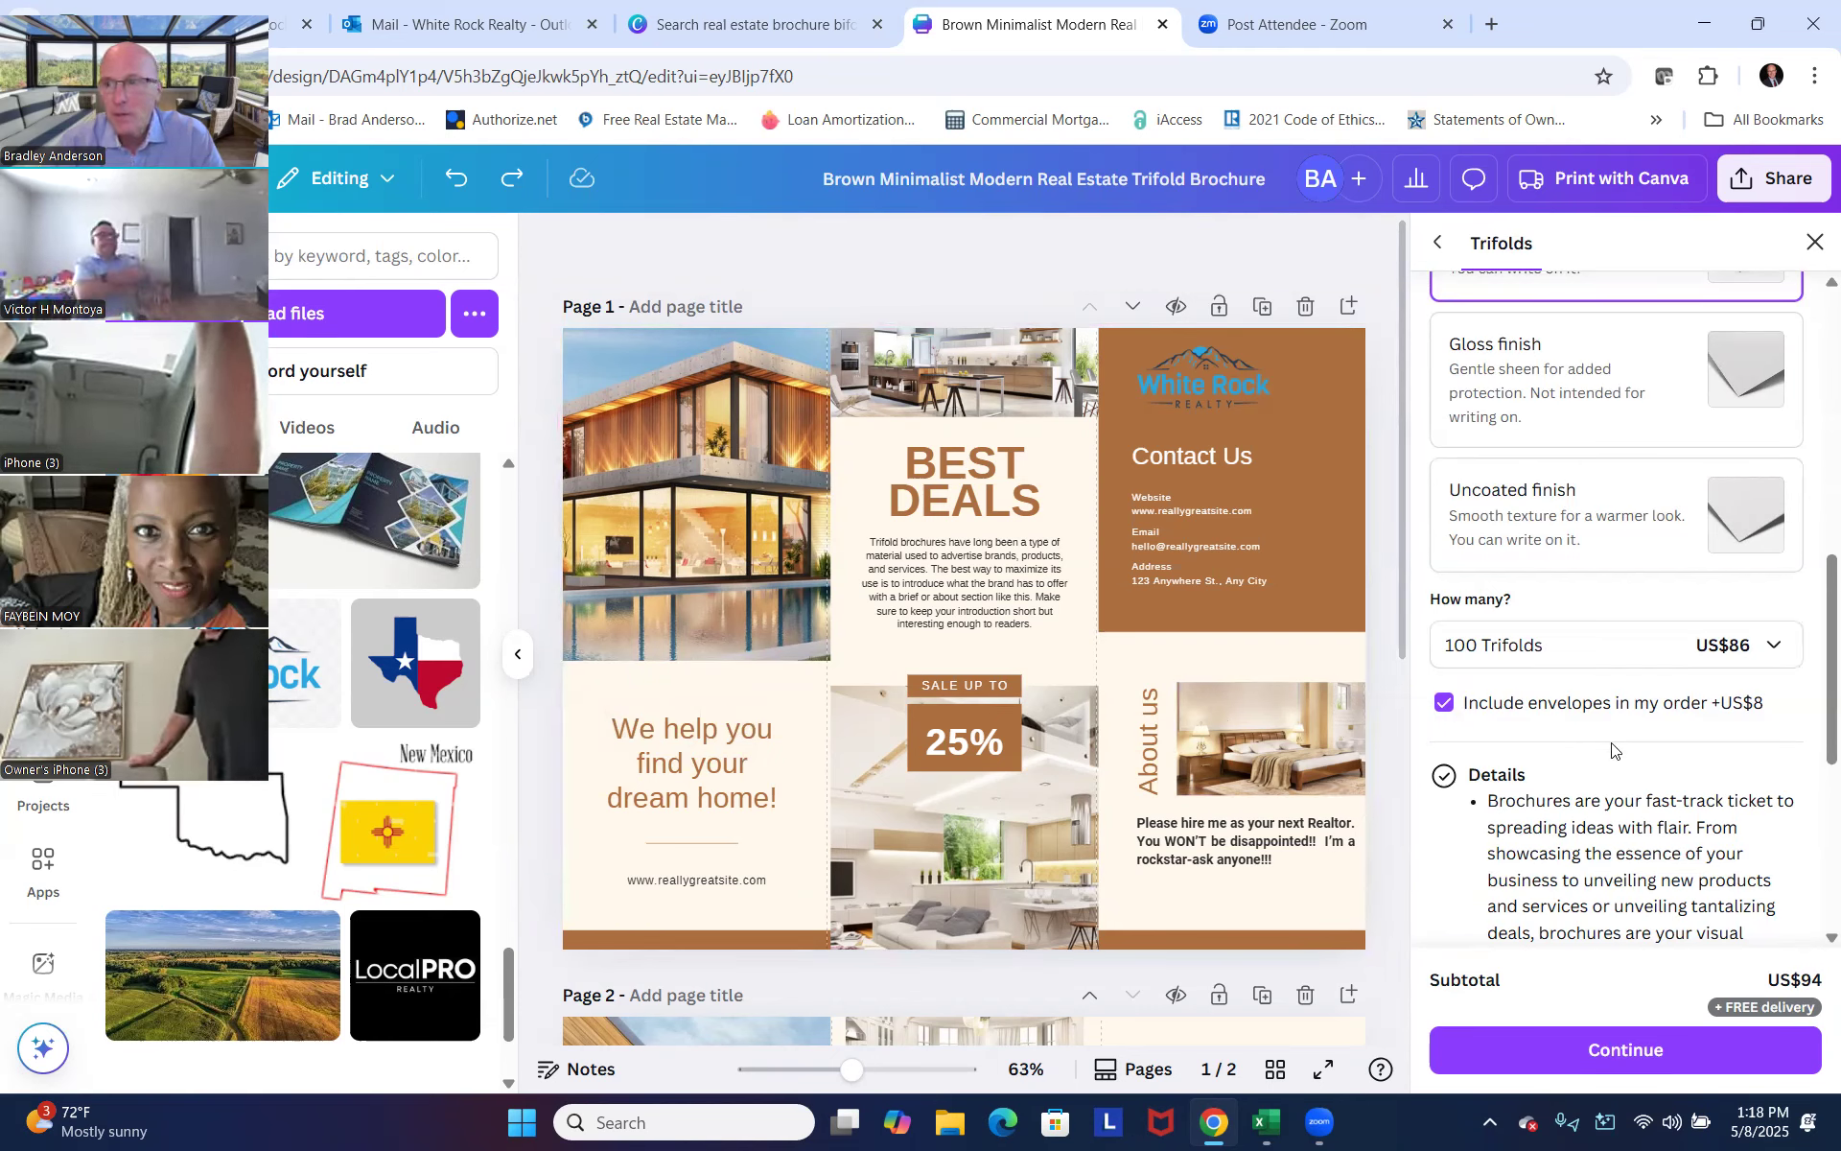
pyautogui.moveTo(1820, 734); pyautogui.dragTo(1812, 405)
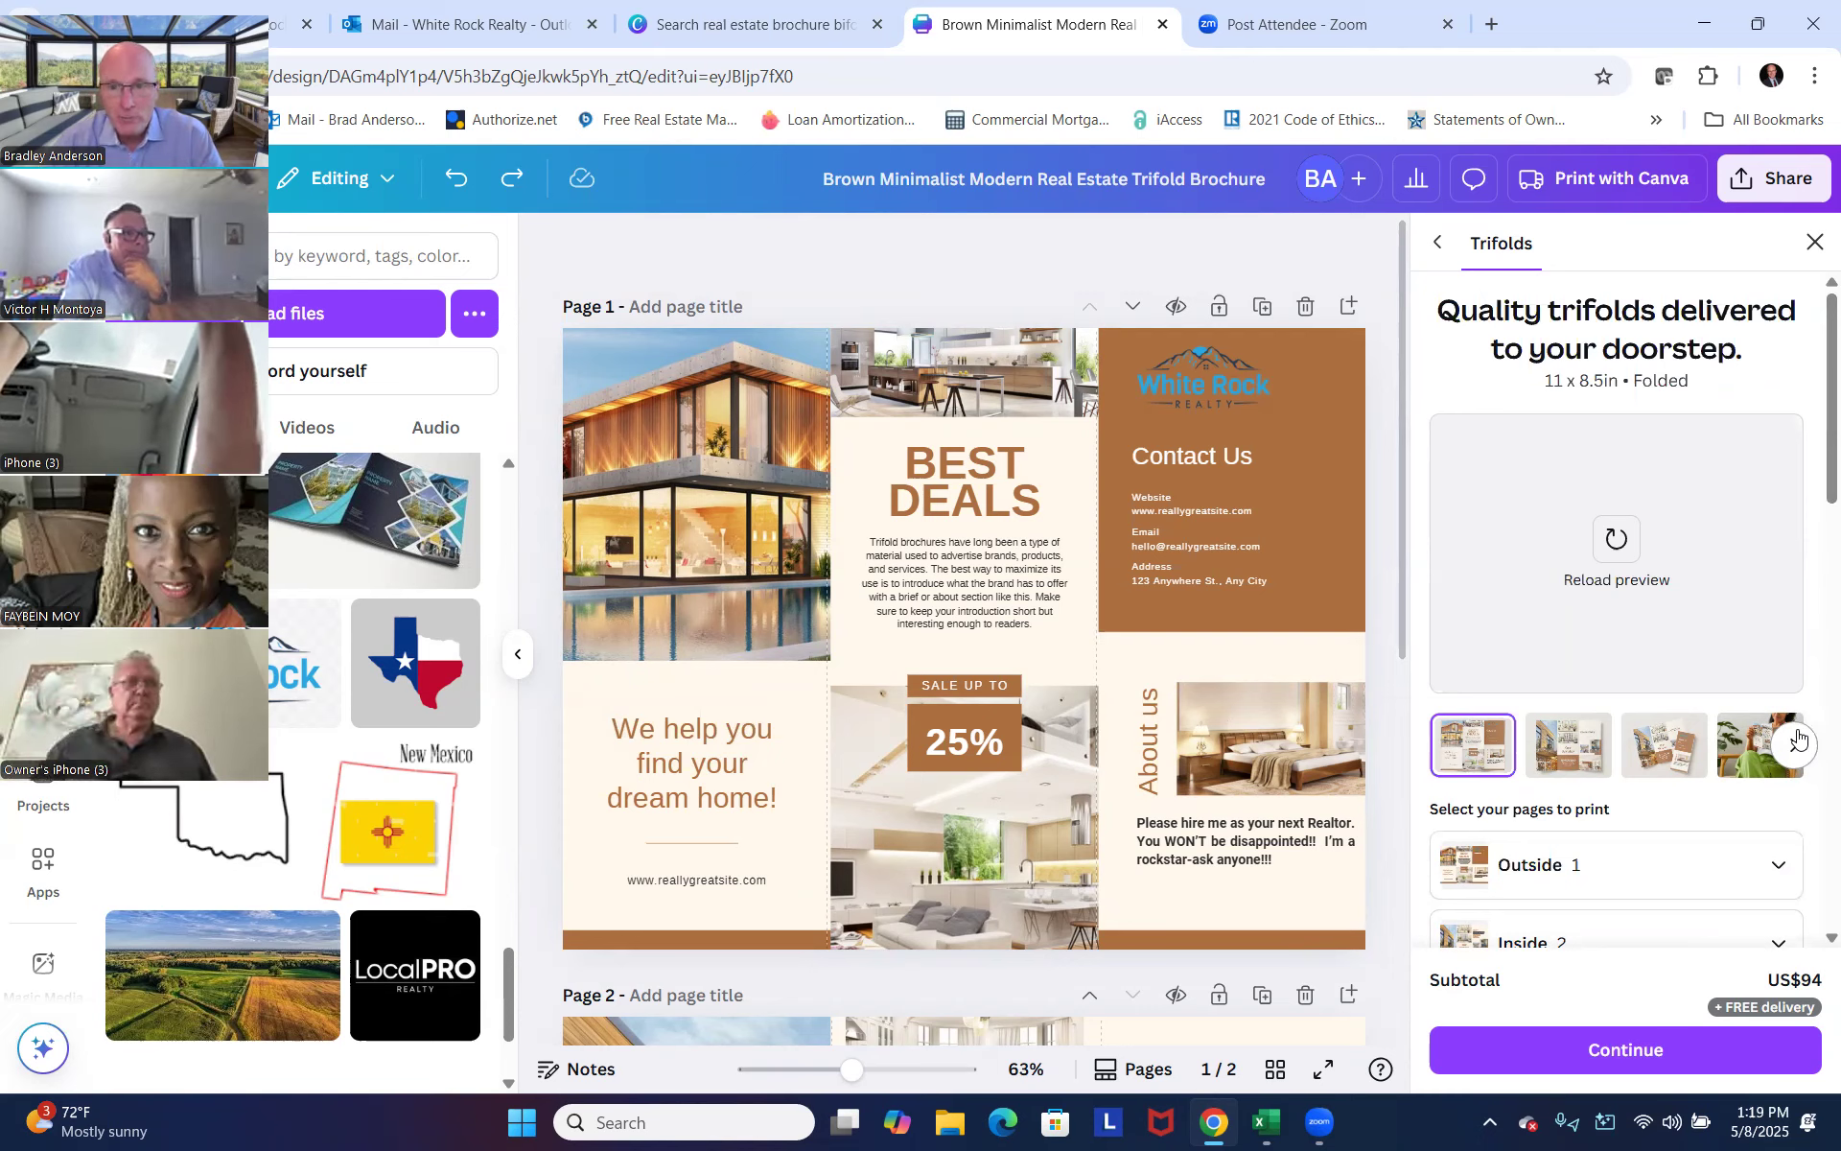
# Open the design's sharing options and expand them to the full list of ways to publish.
pyautogui.click(1768, 192)
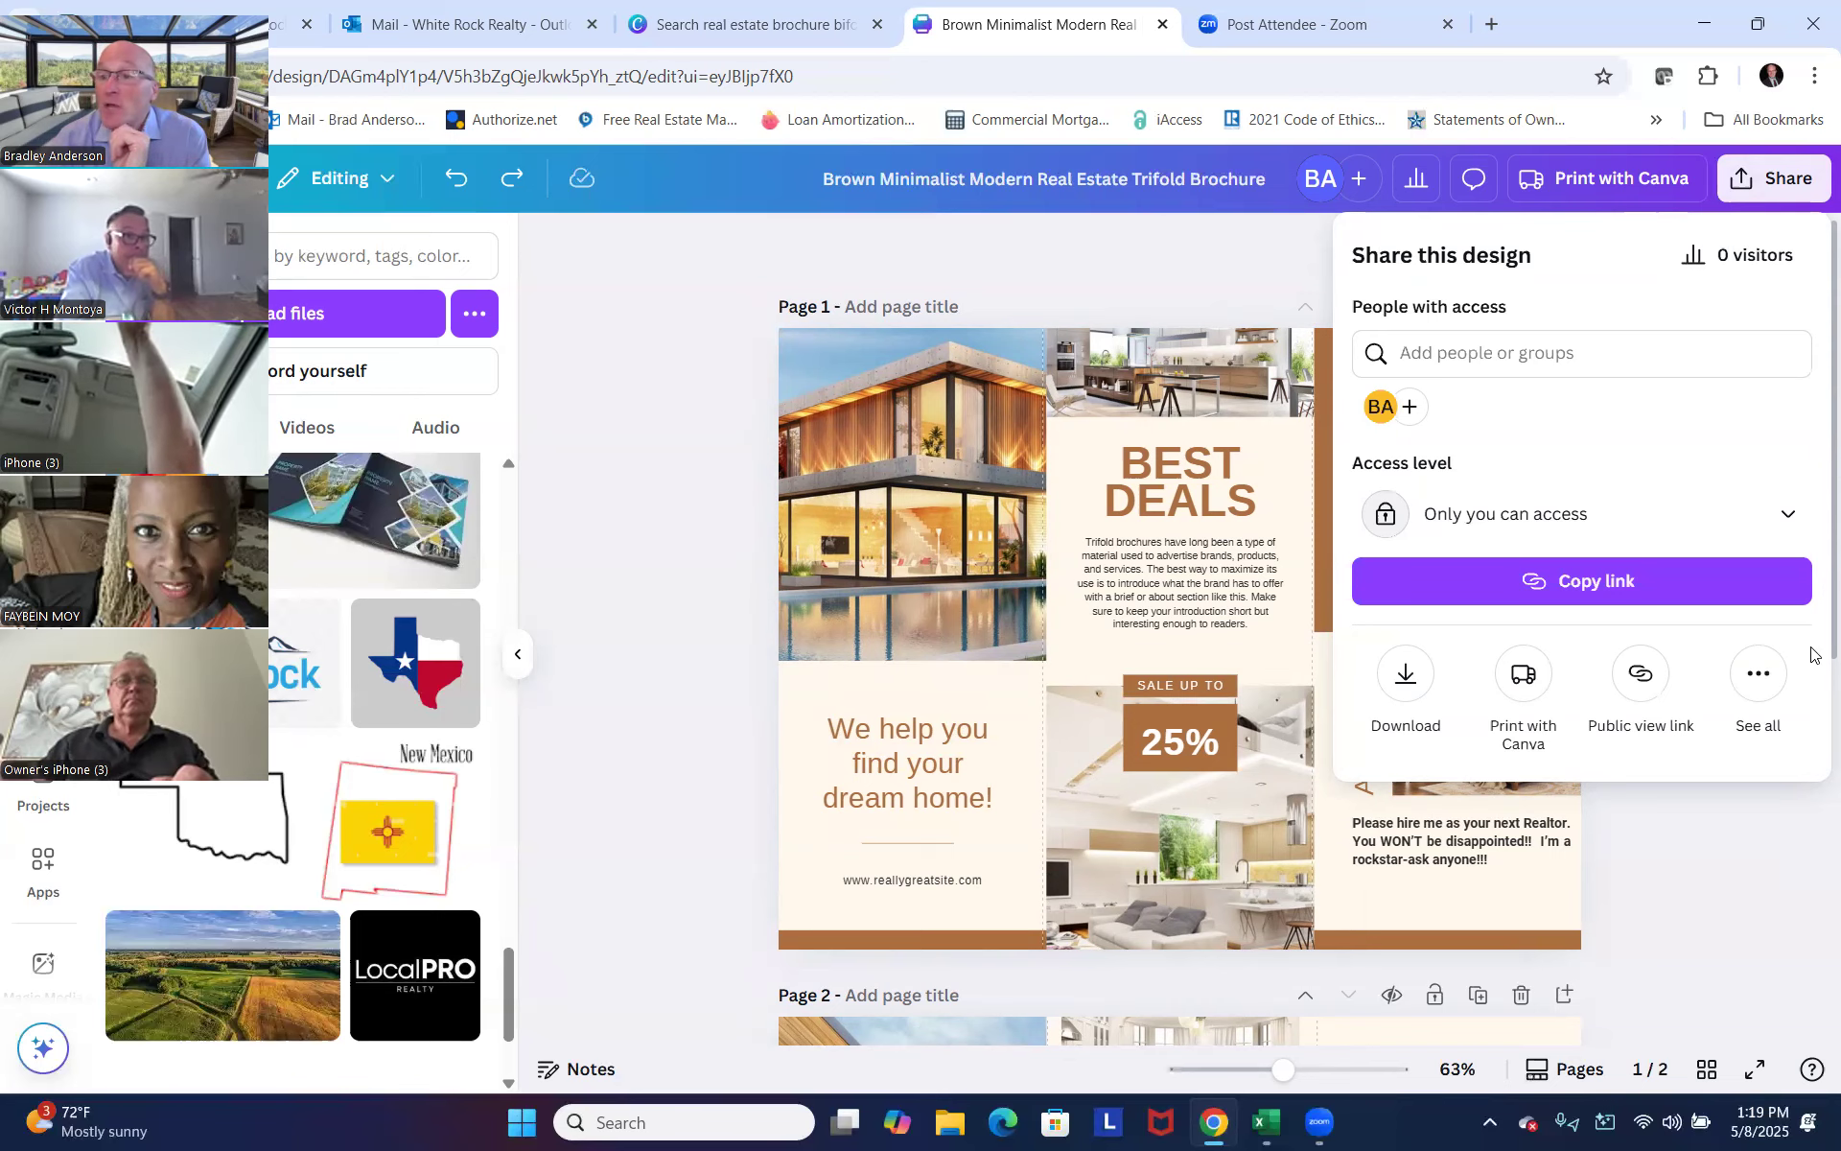
pyautogui.press('Escape')
pyautogui.click(1762, 199)
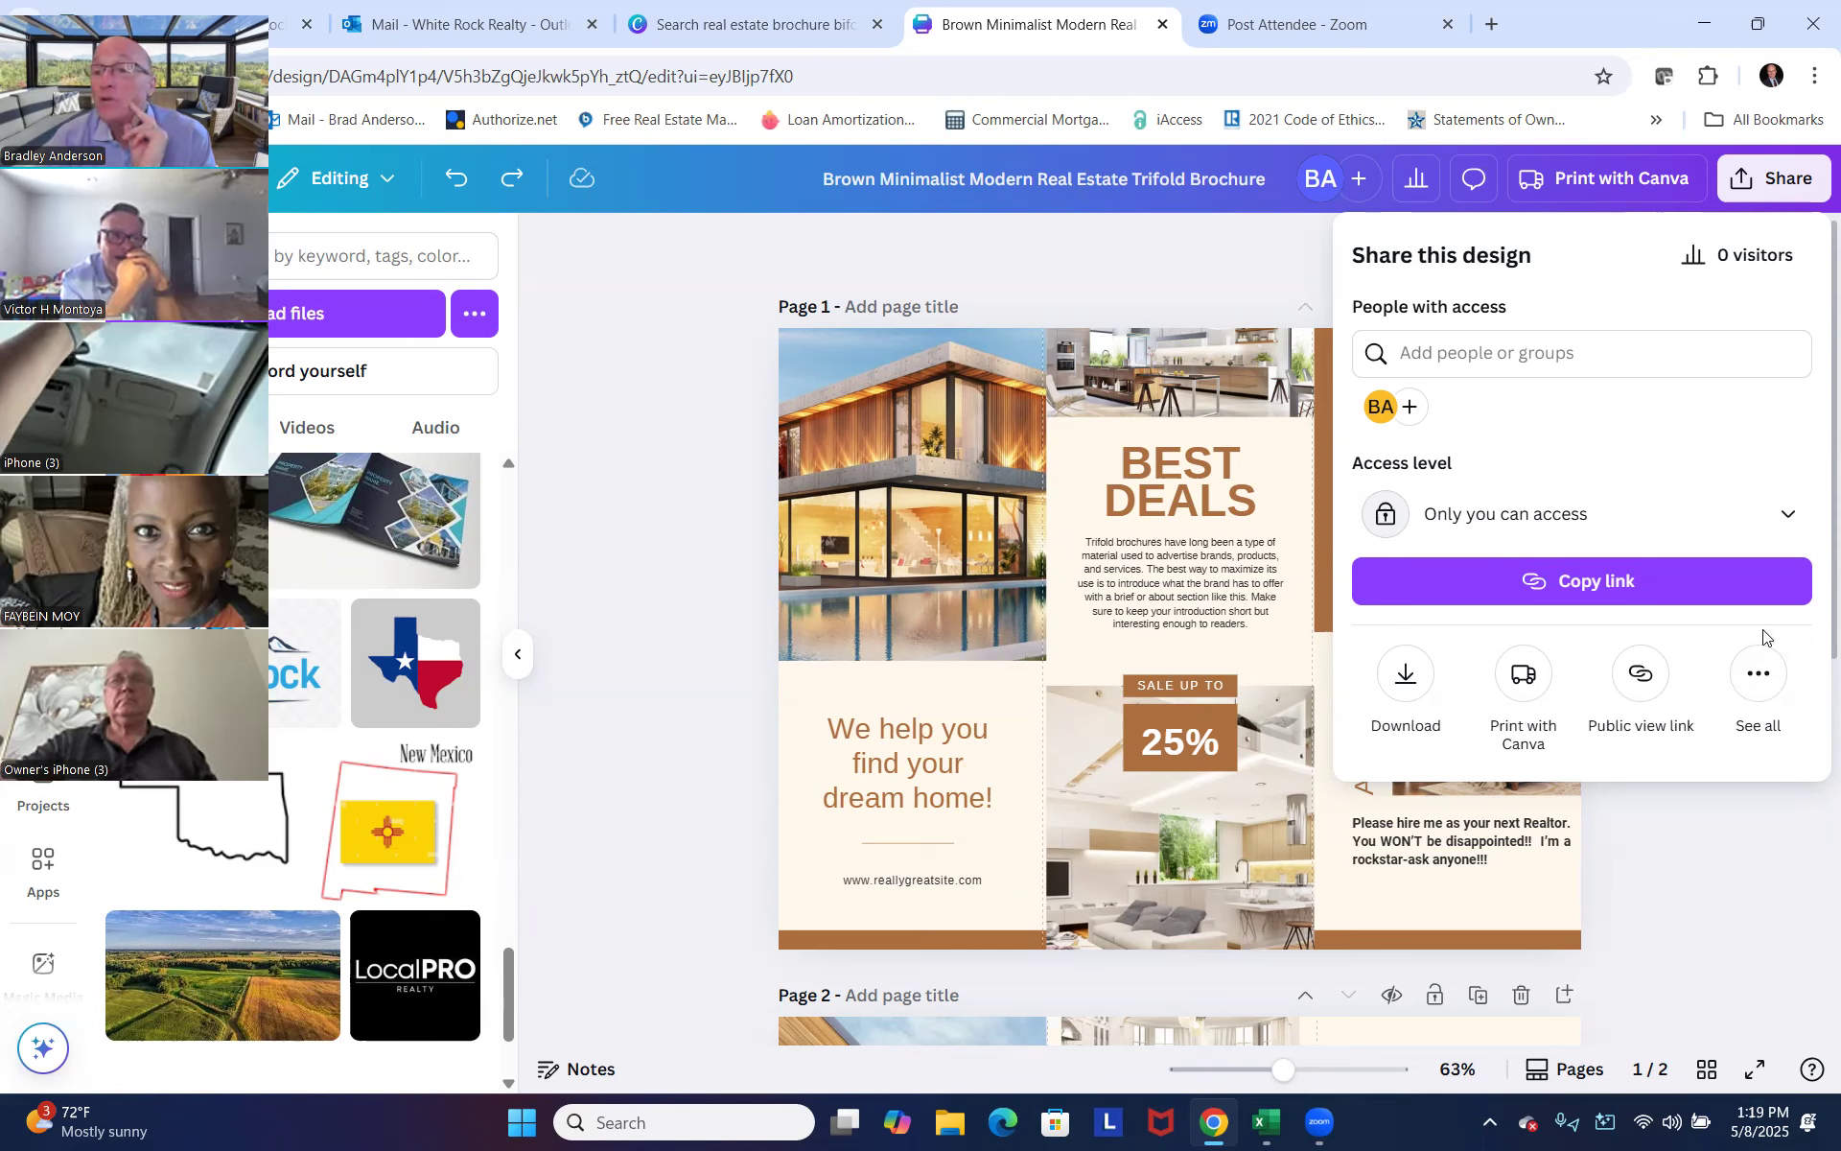
pyautogui.click(1759, 679)
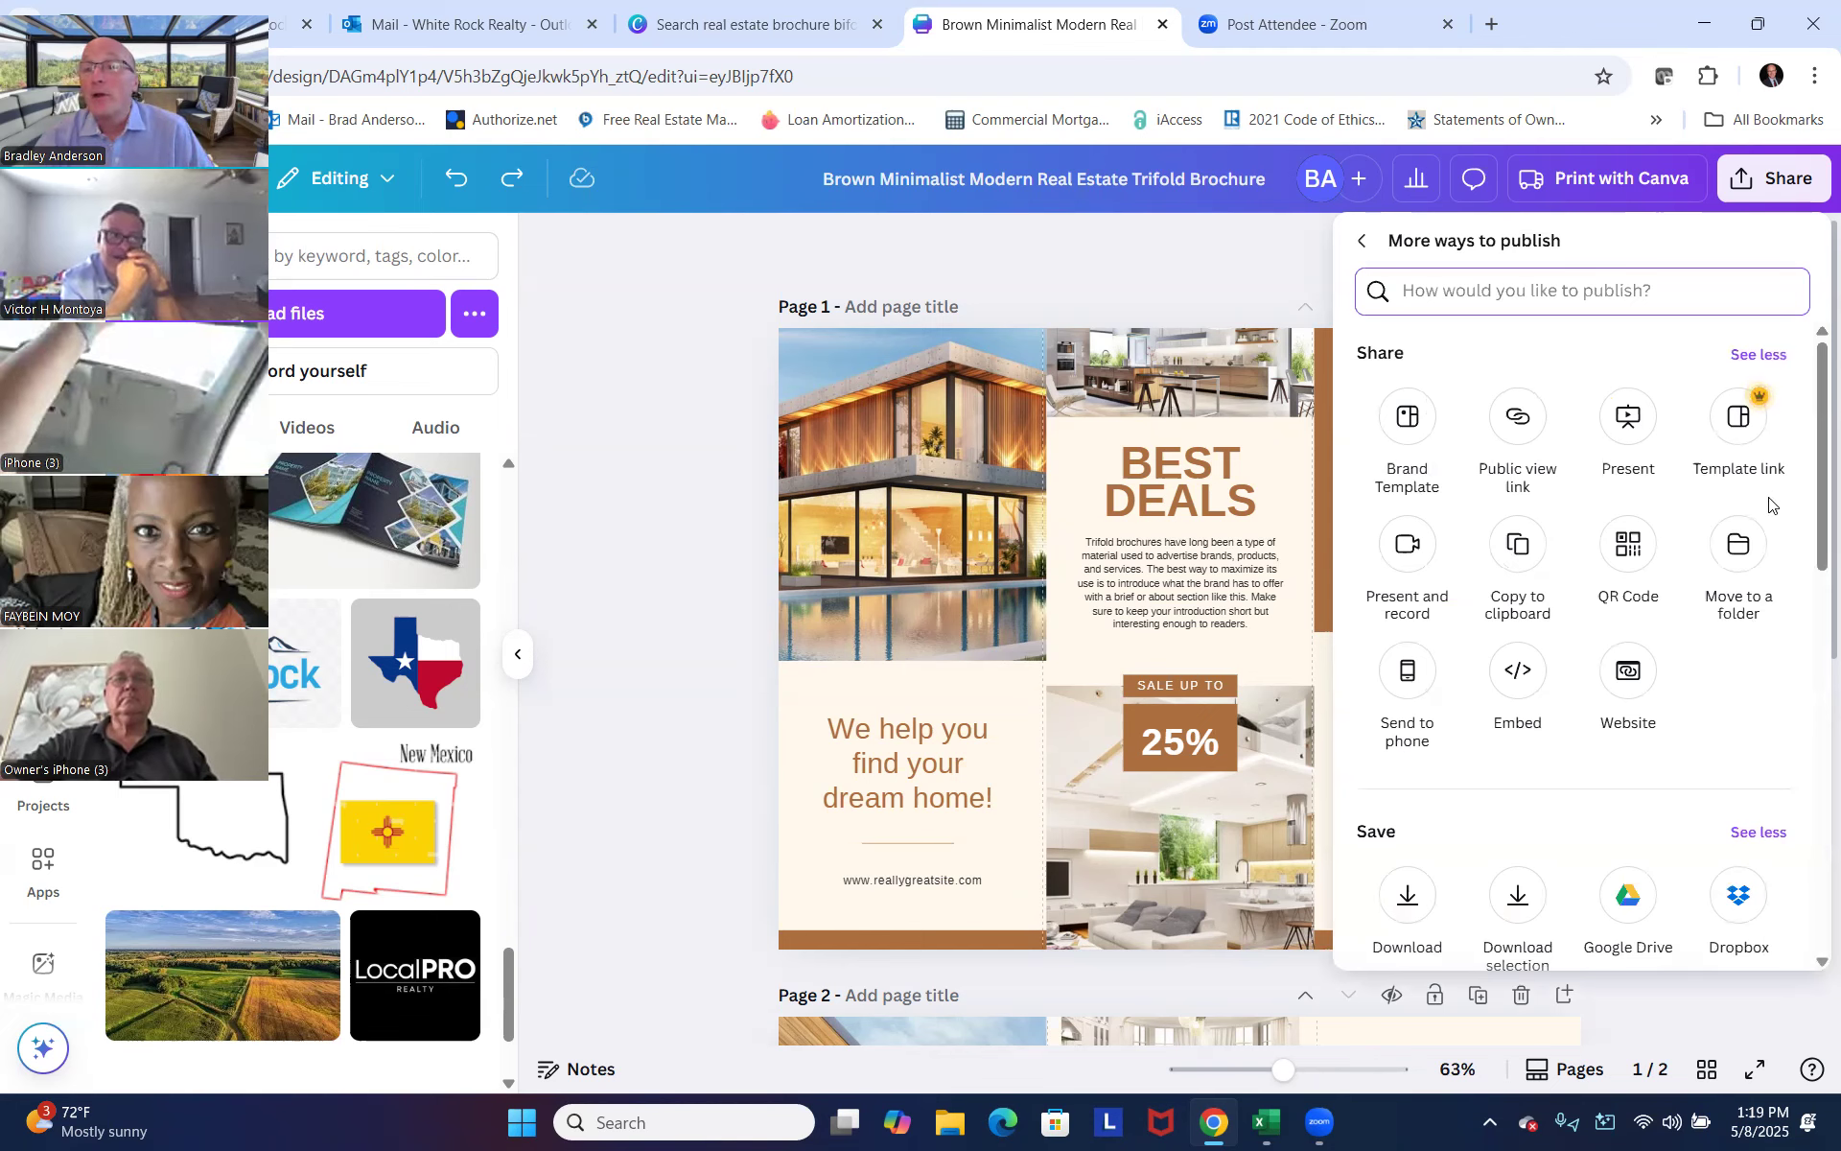
pyautogui.press('Escape')
pyautogui.click(1759, 196)
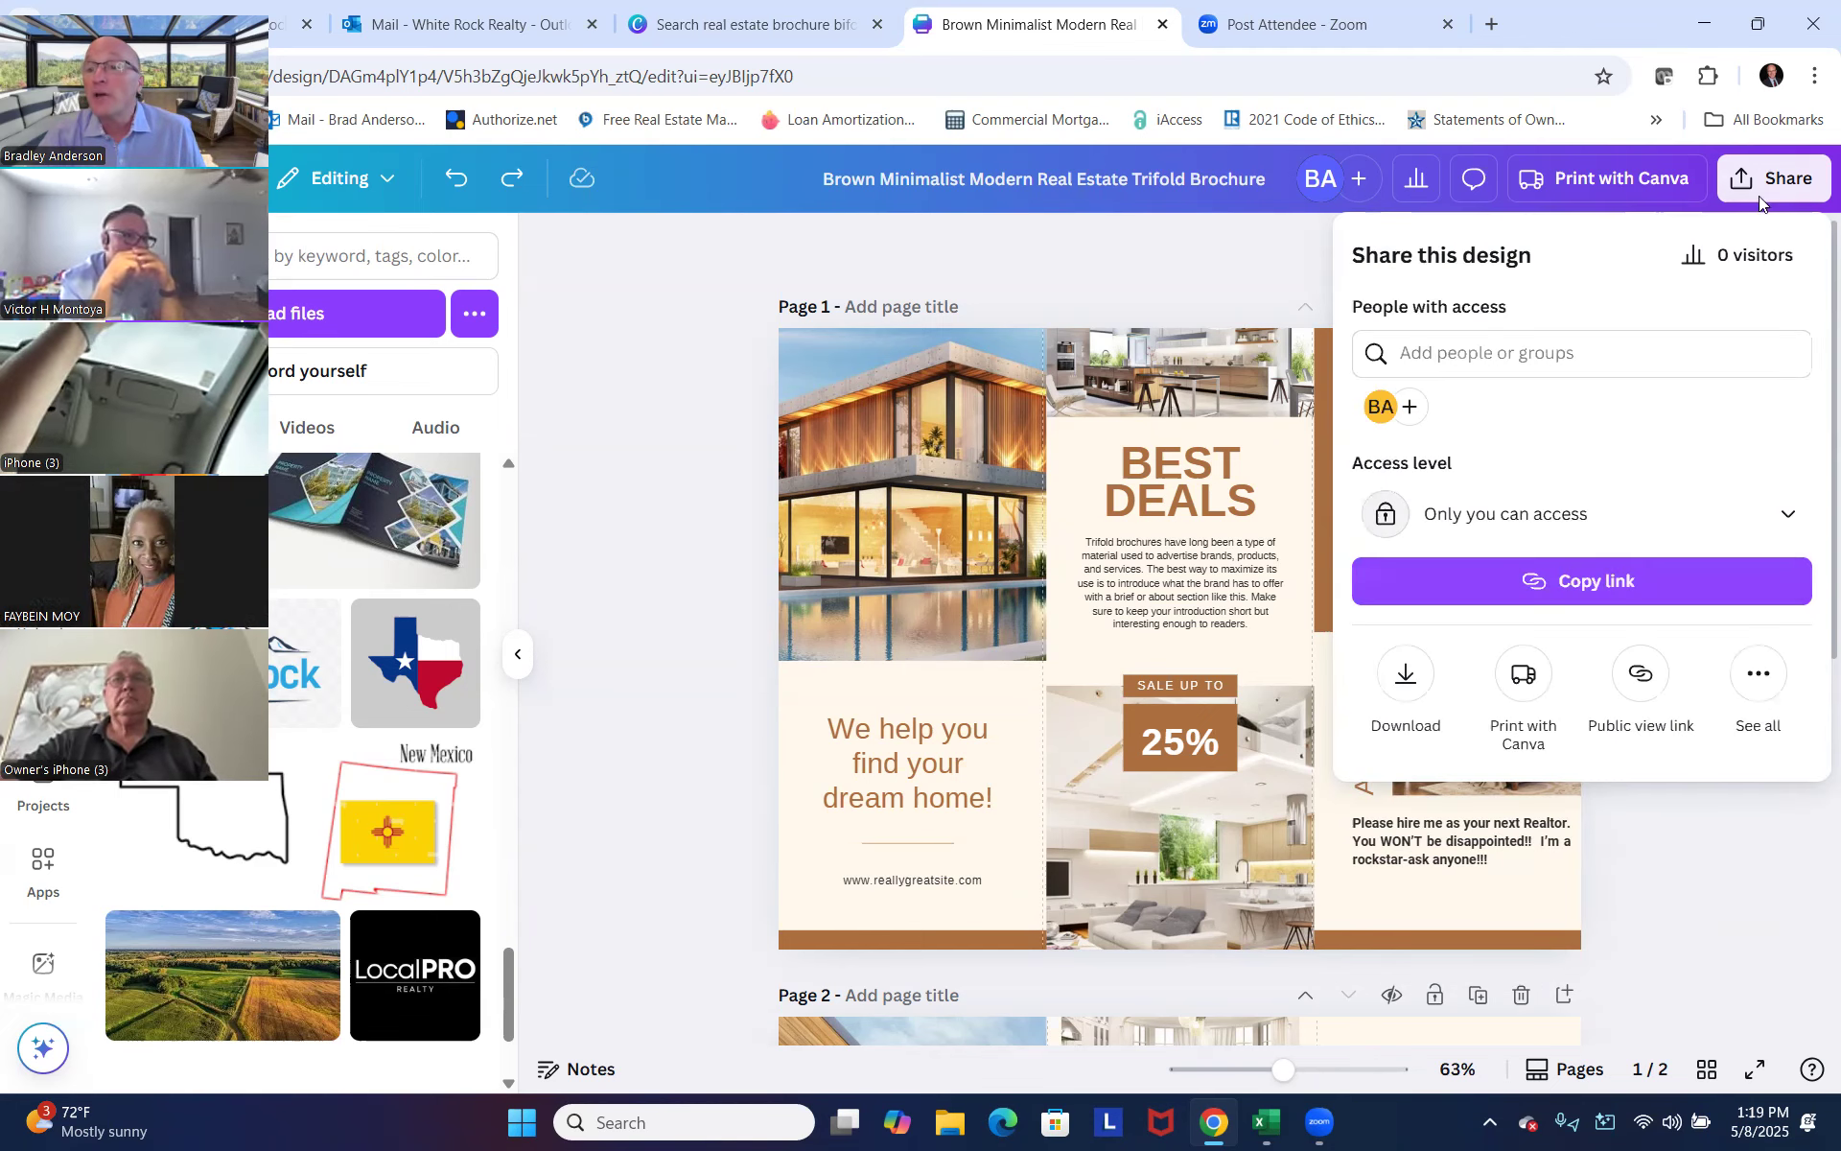
pyautogui.click(1754, 687)
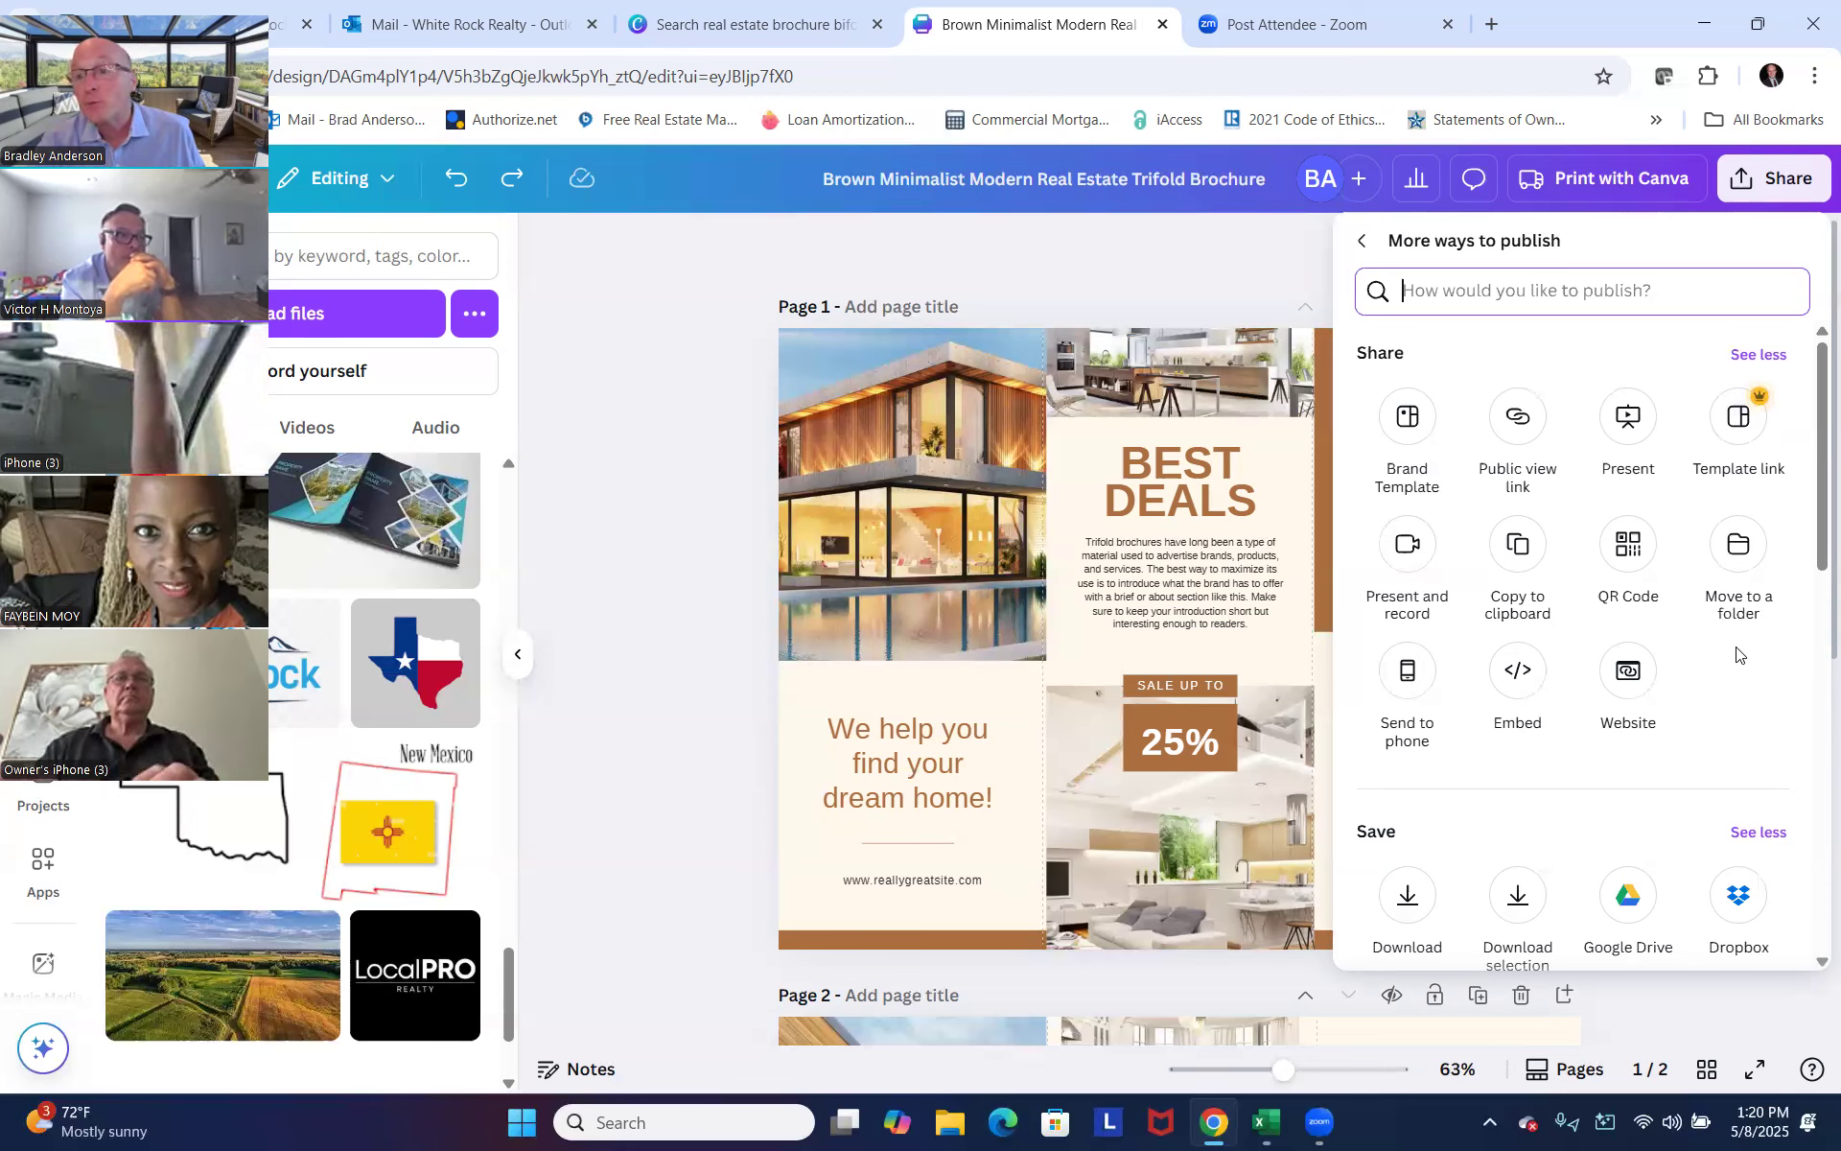
# Try to generate a QR code from page 1 without a URL, and return to the publishing options.
pyautogui.click(1624, 562)
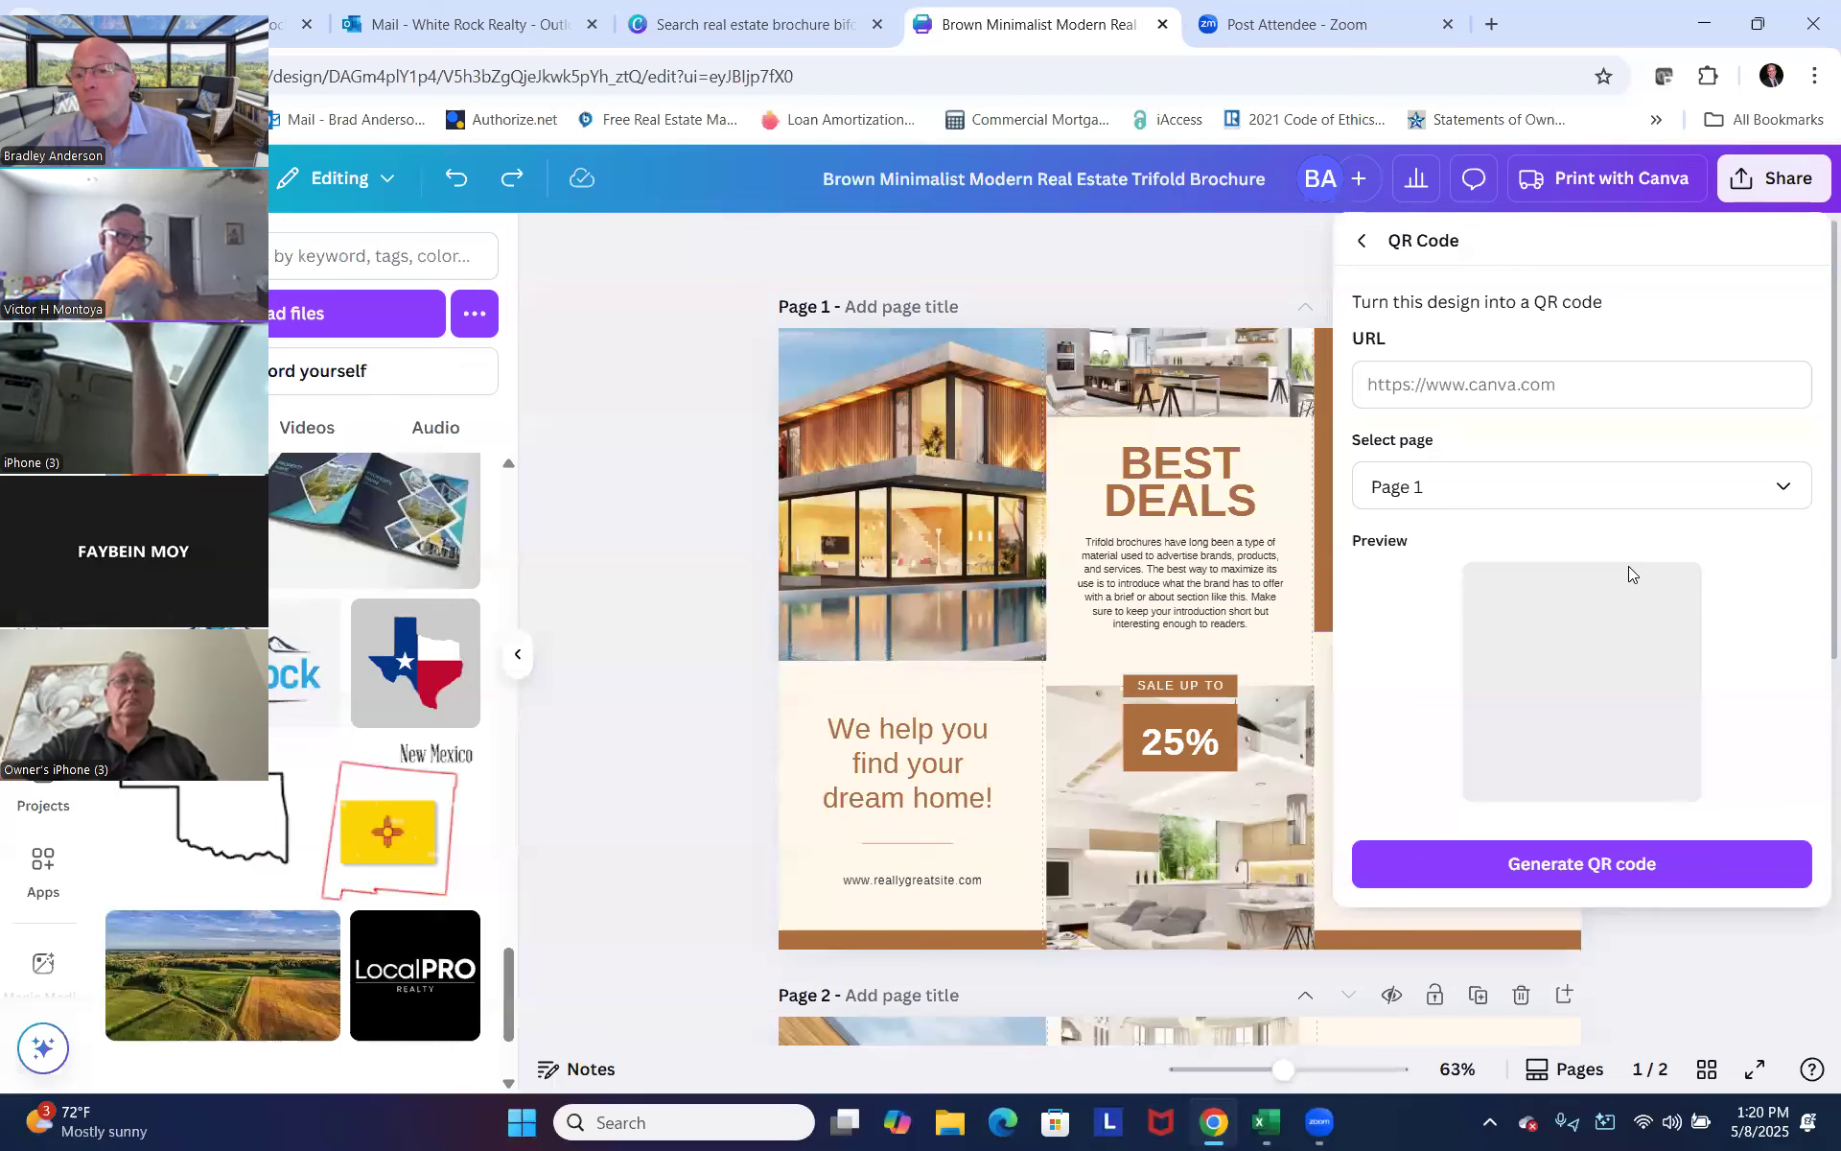
pyautogui.click(1614, 871)
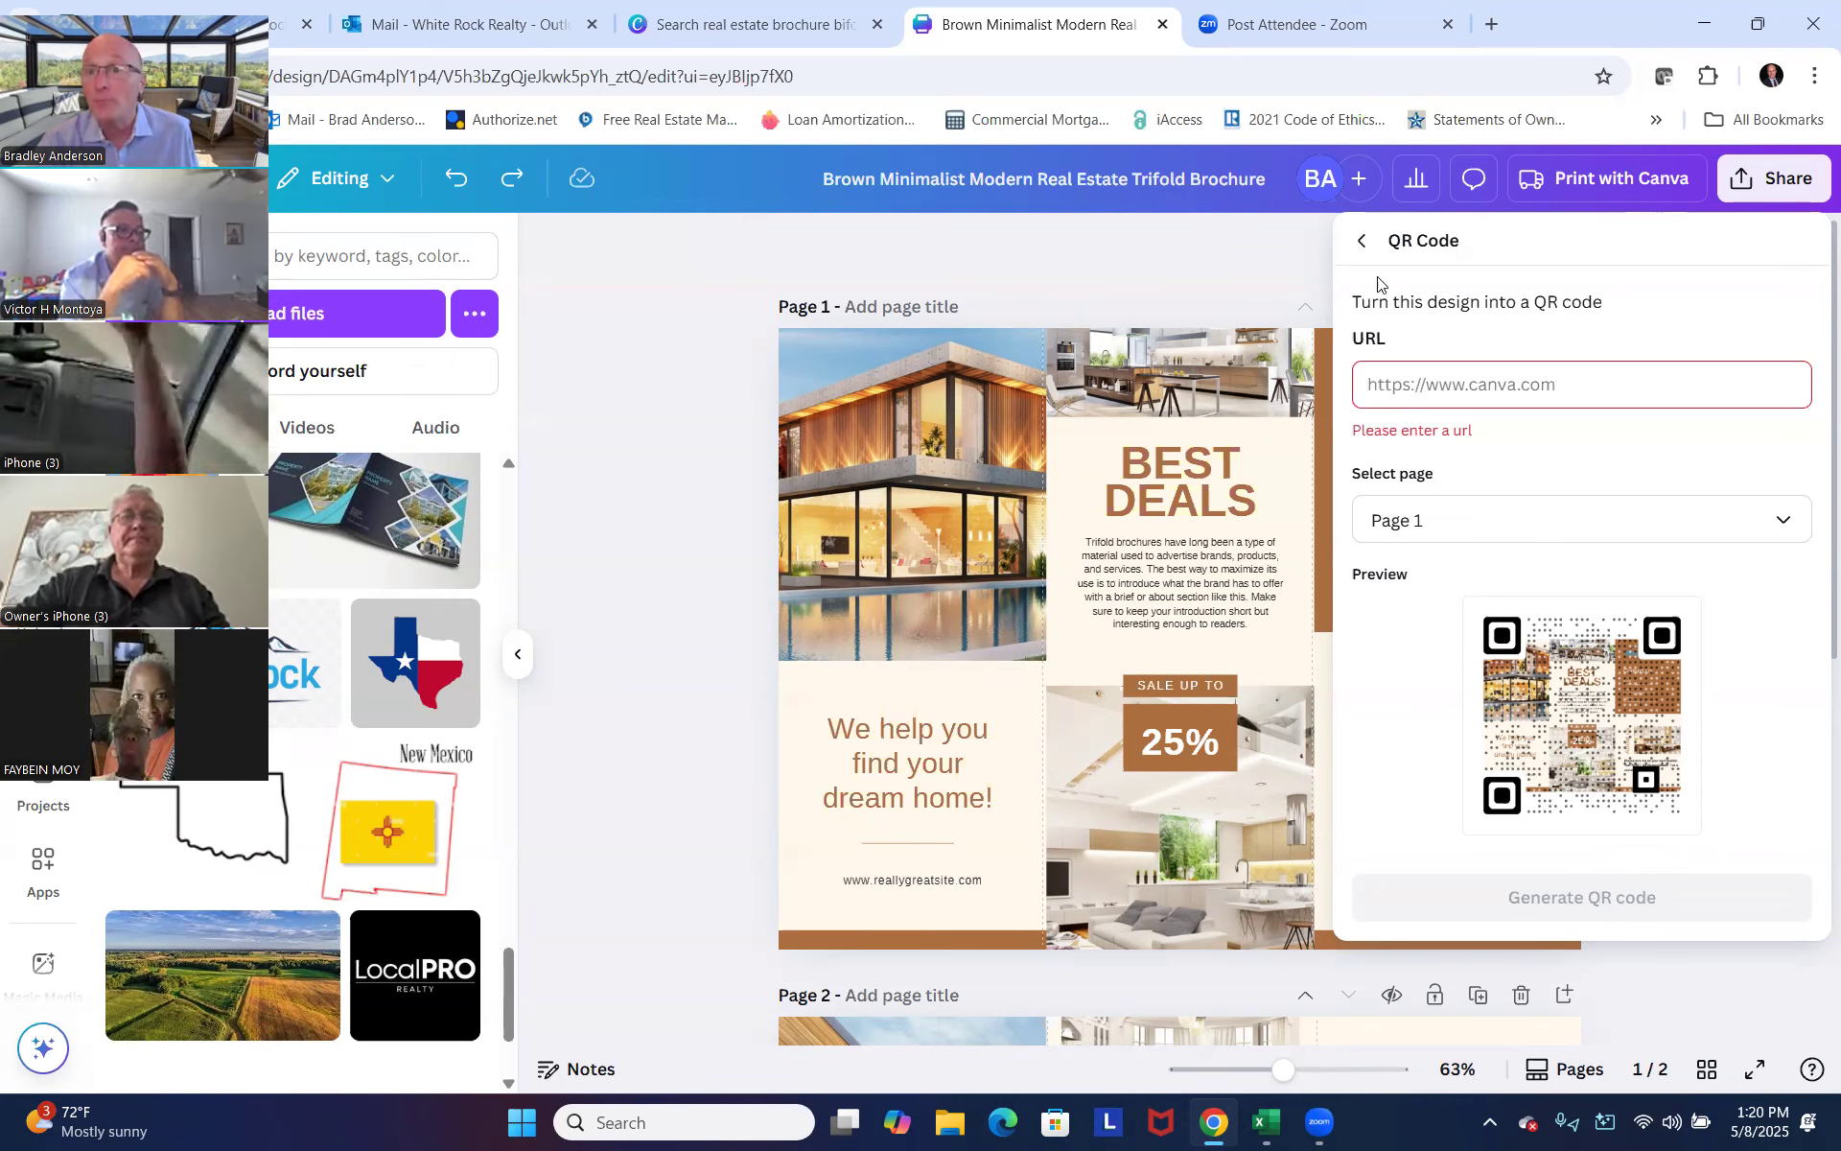
pyautogui.click(1366, 246)
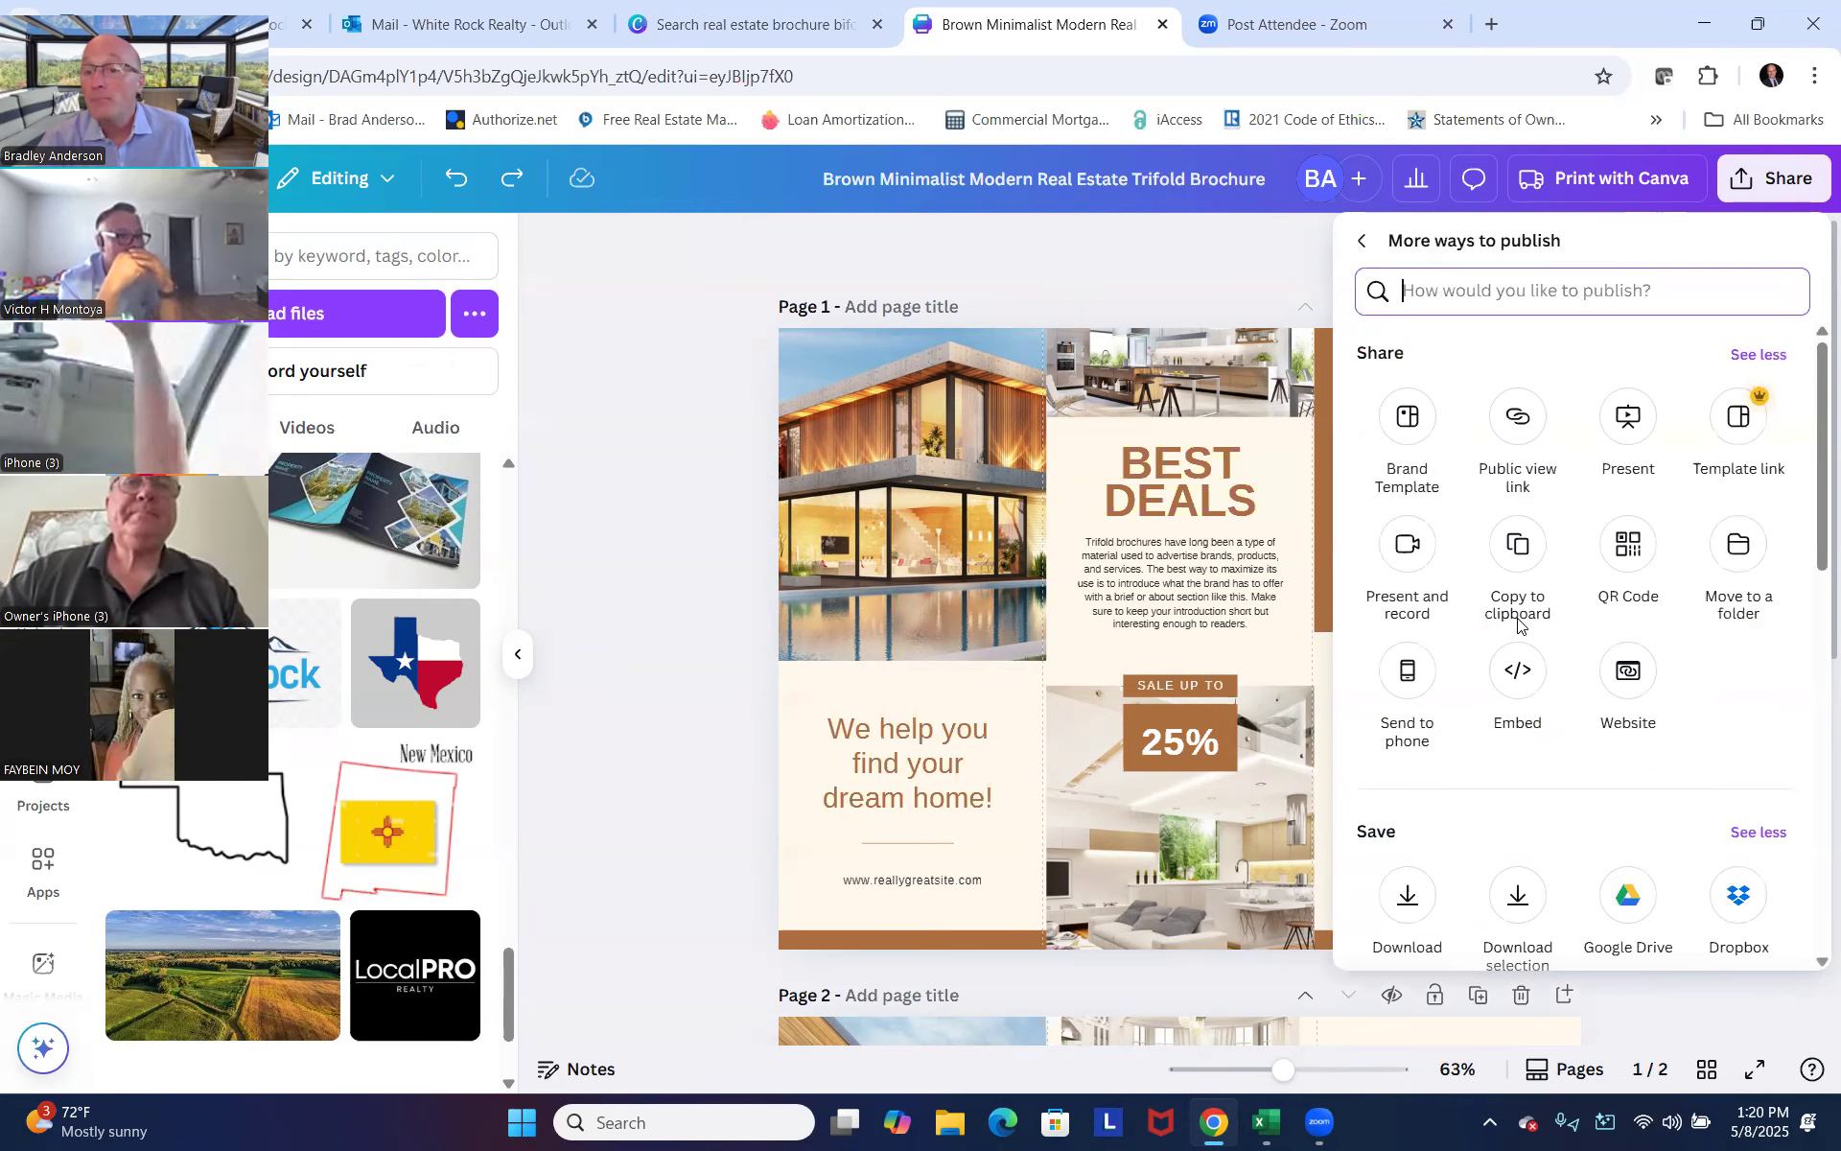
# Download pages 1–2 of the brochure in the PDF Print format with the RGB color profile.
pyautogui.scroll(-5, 1665, 704)
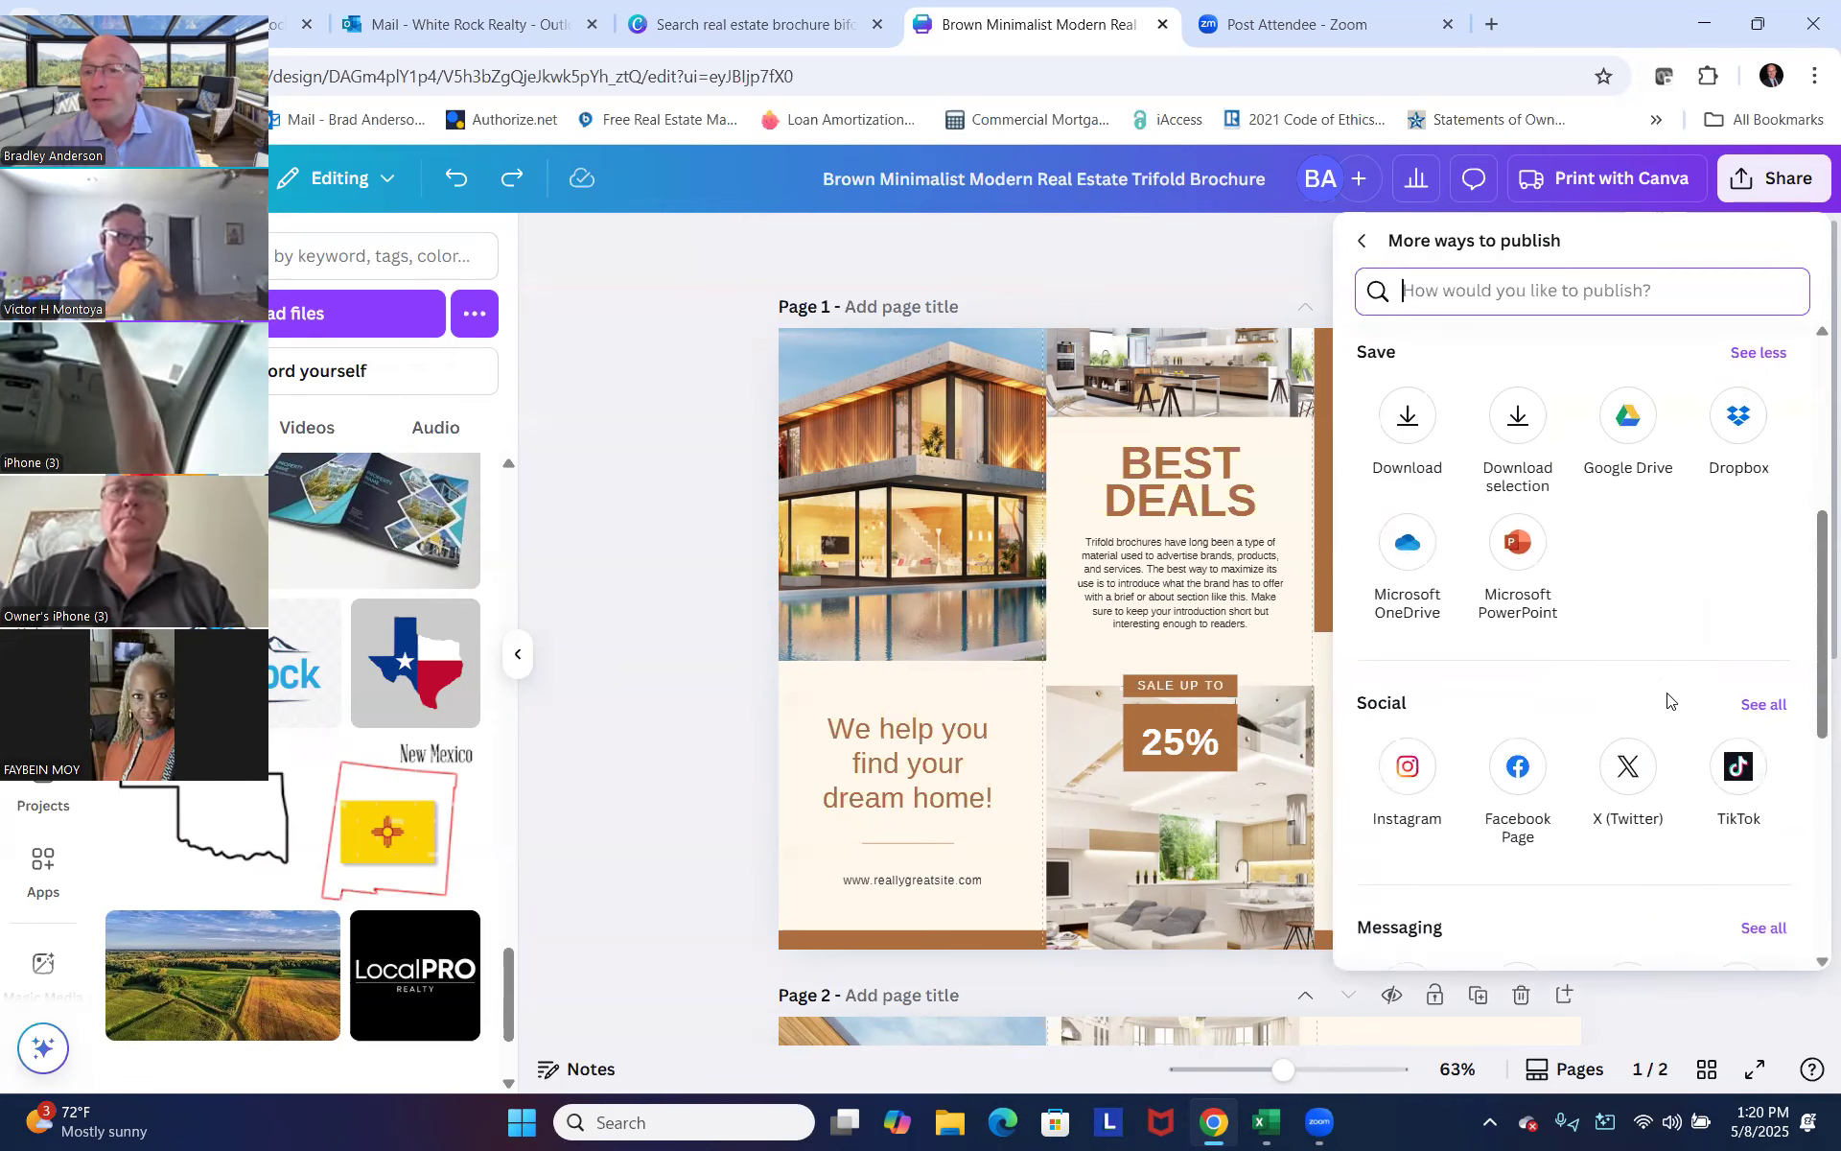
pyautogui.scroll(3, 1667, 700)
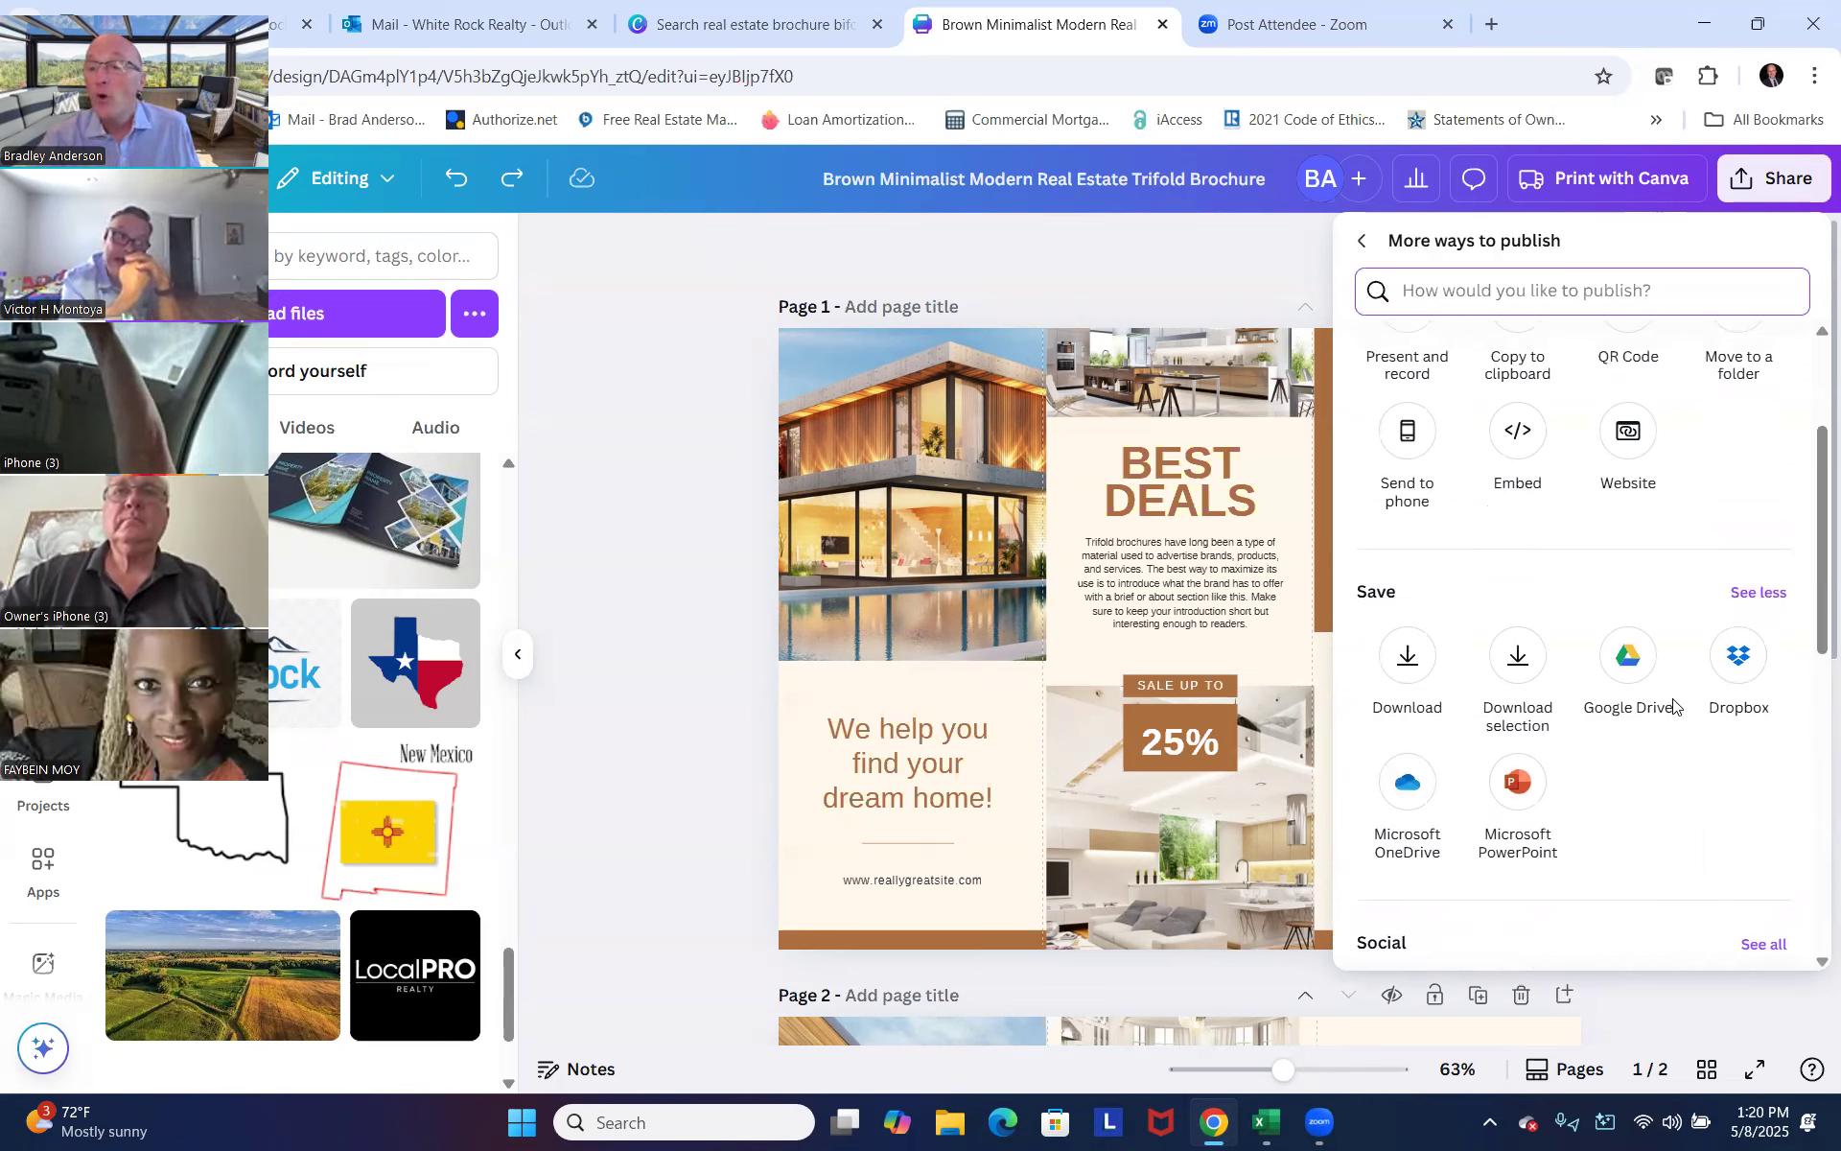
pyautogui.click(1408, 658)
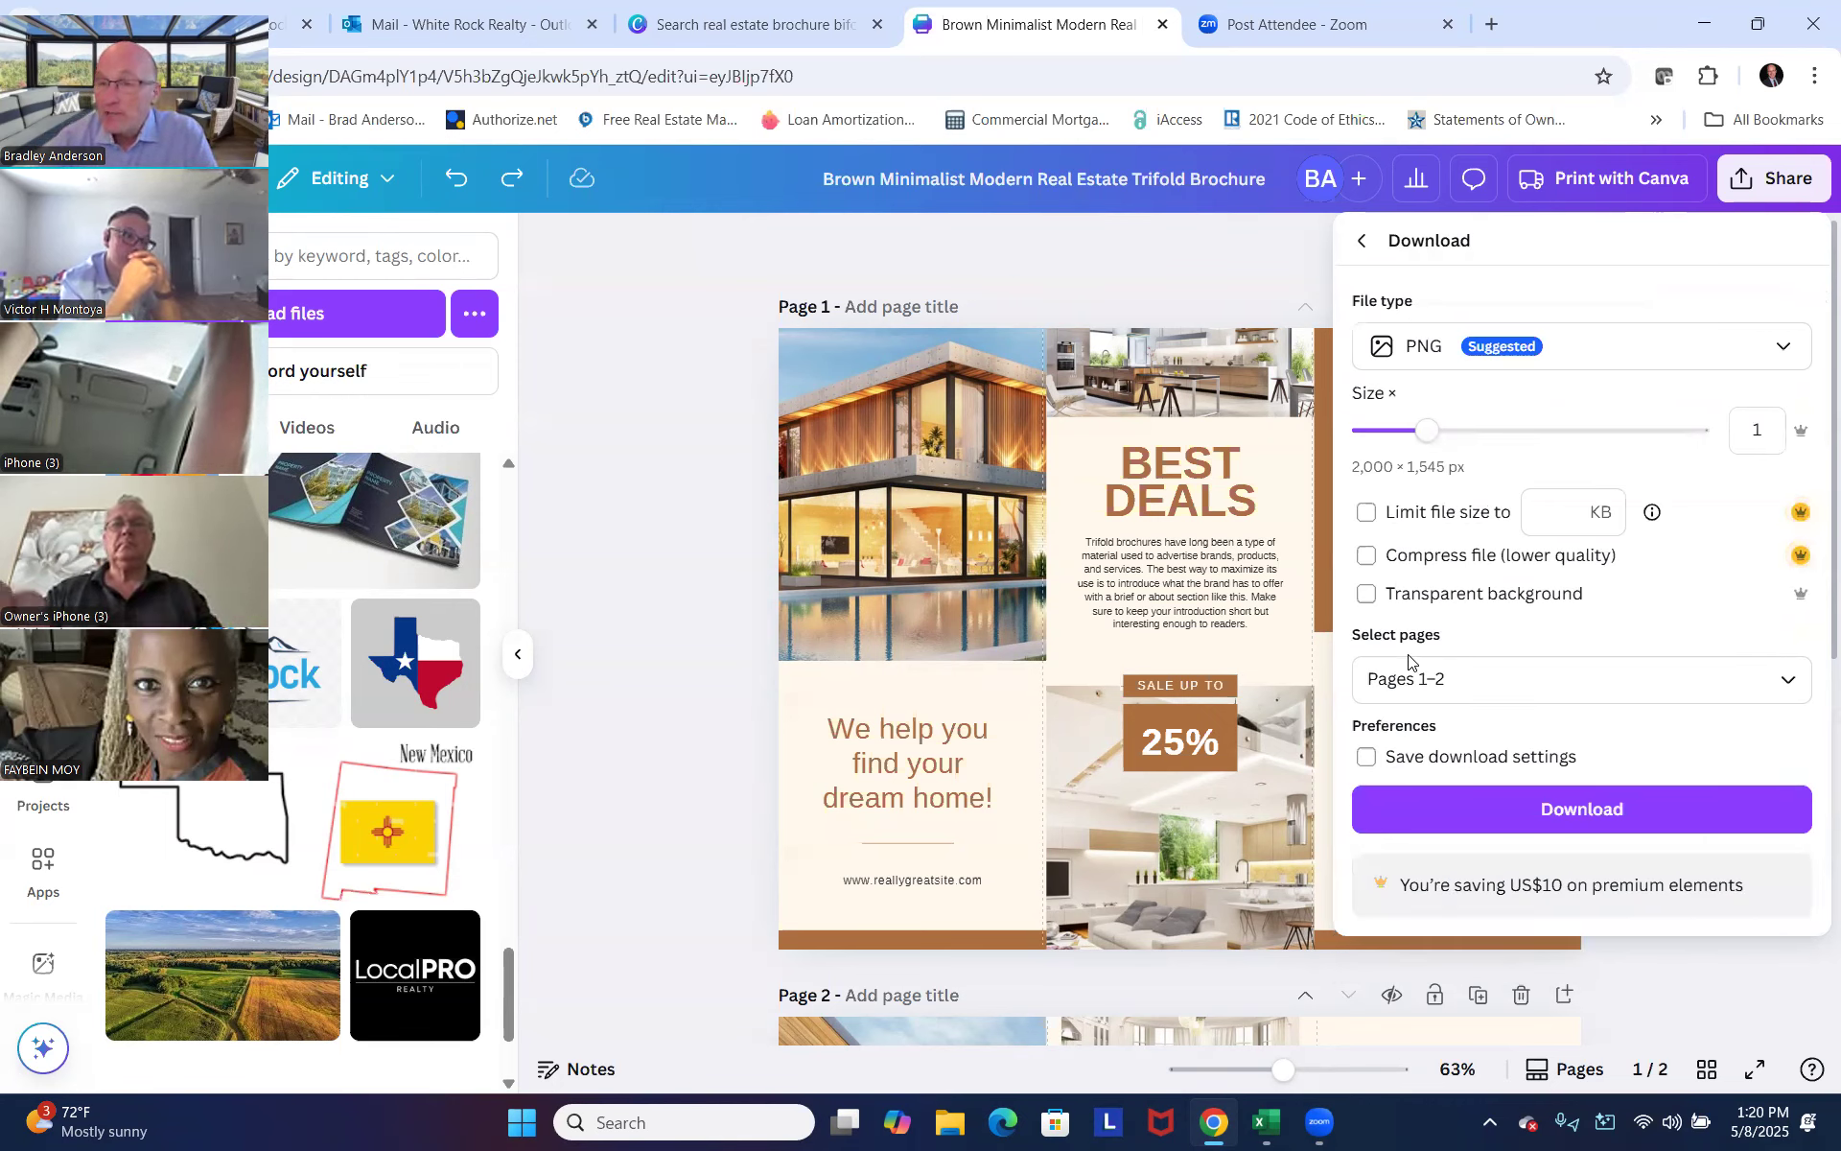
pyautogui.click(1598, 366)
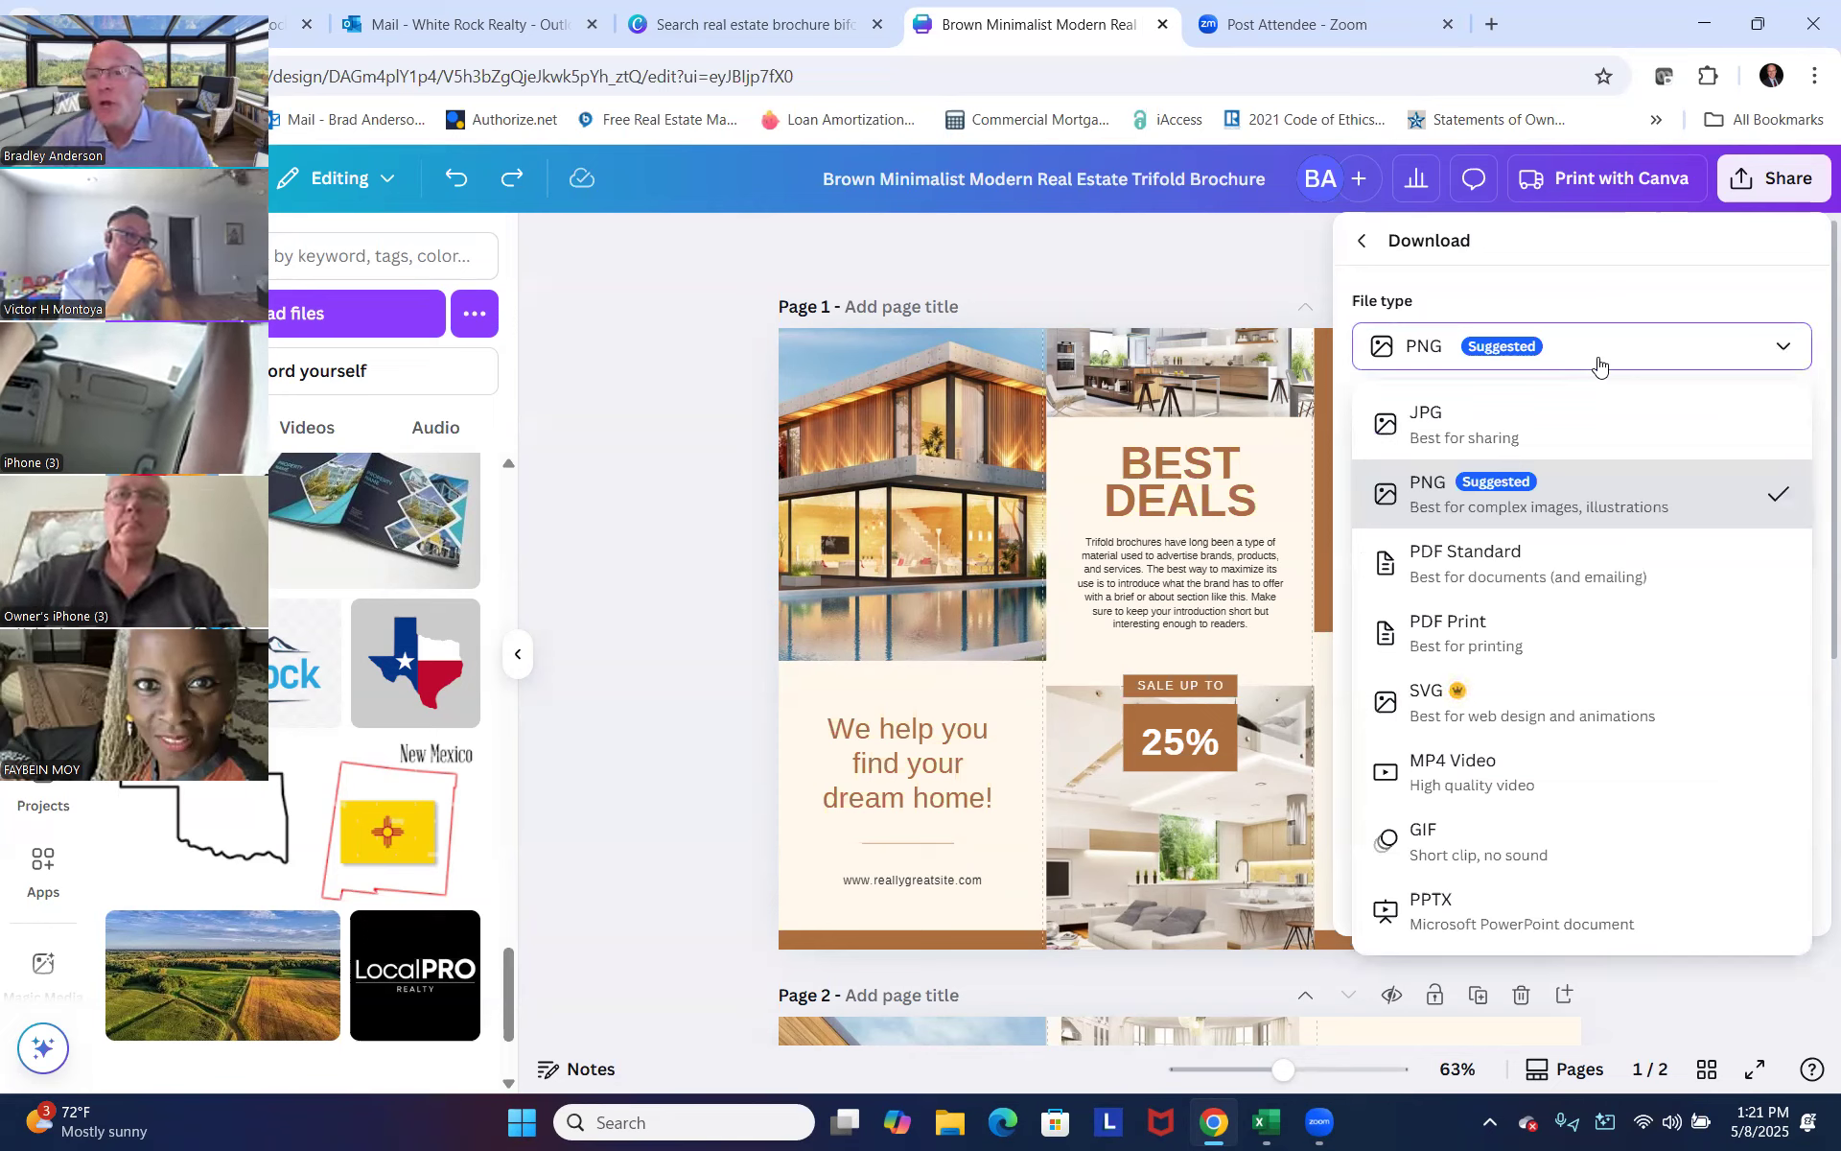
pyautogui.click(1487, 644)
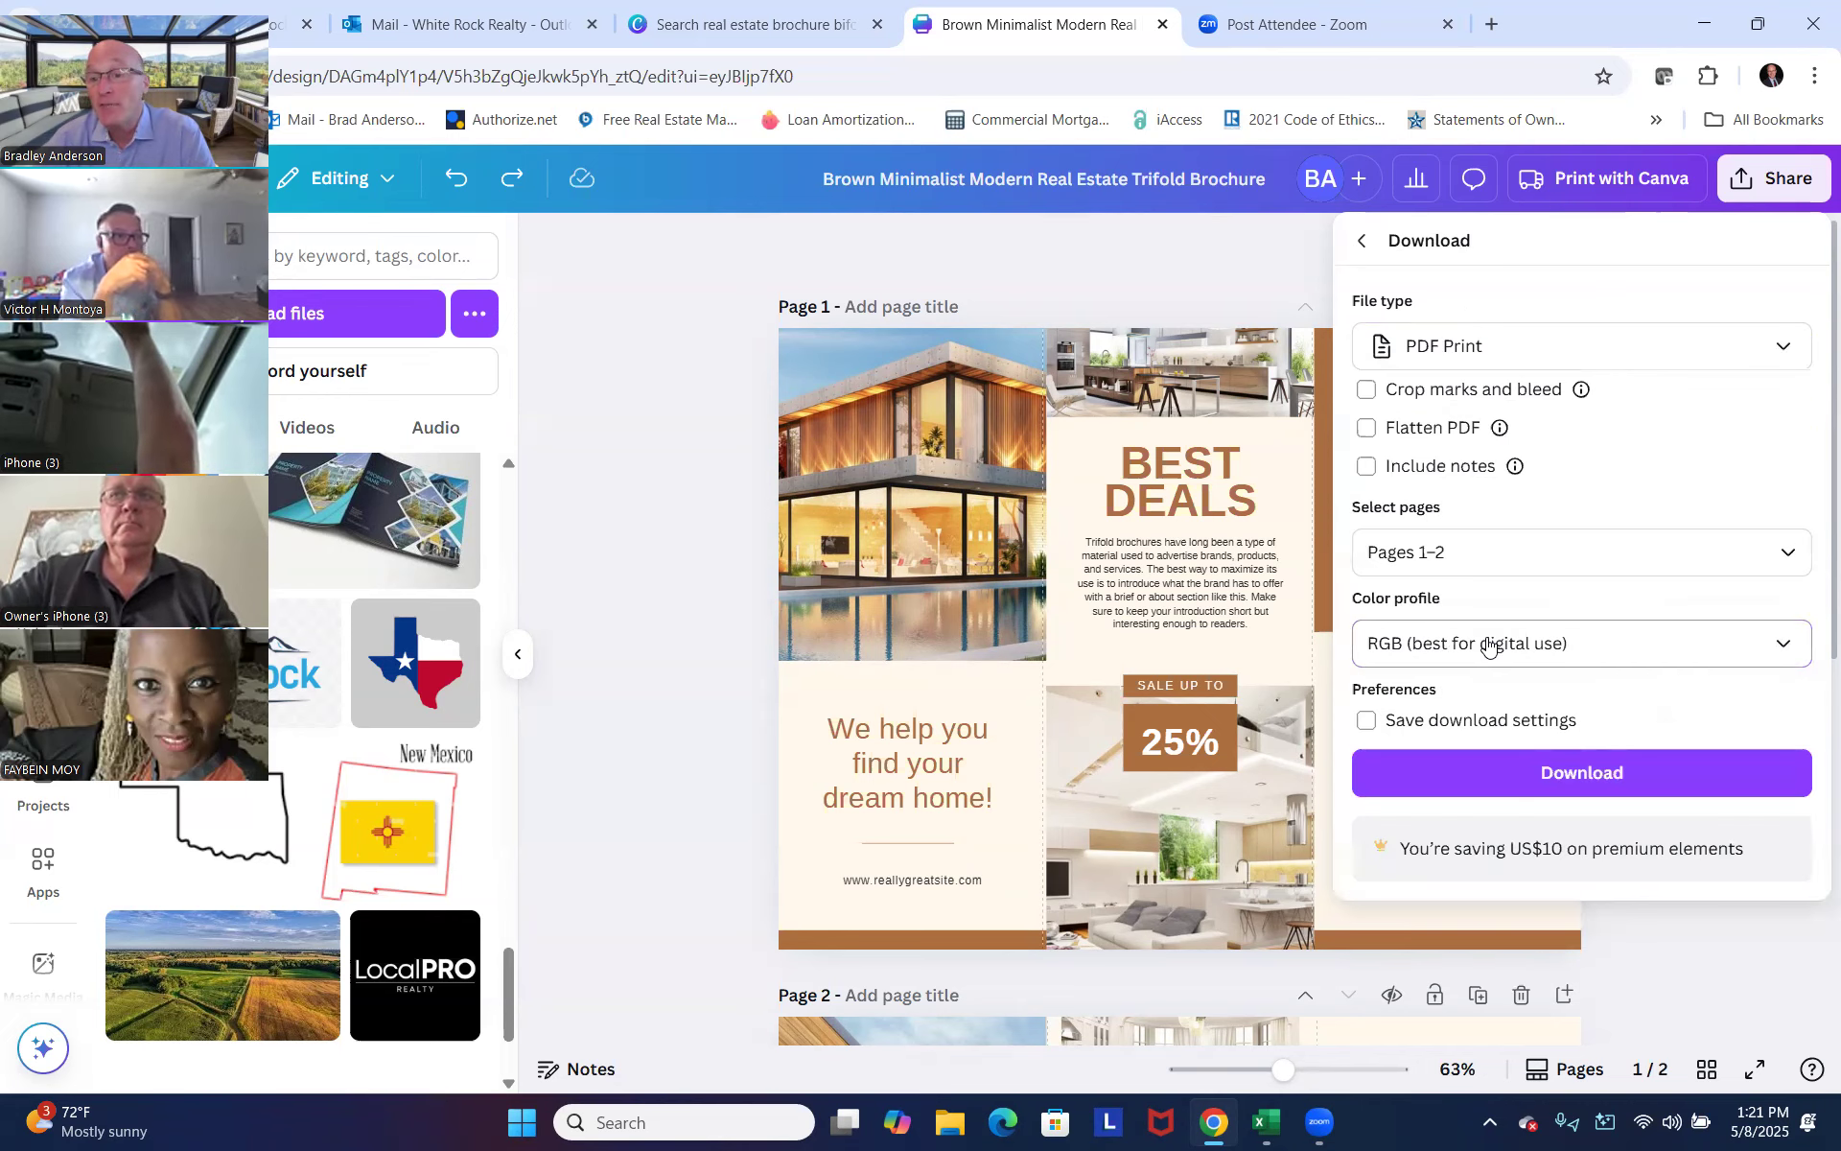
pyautogui.click(1596, 779)
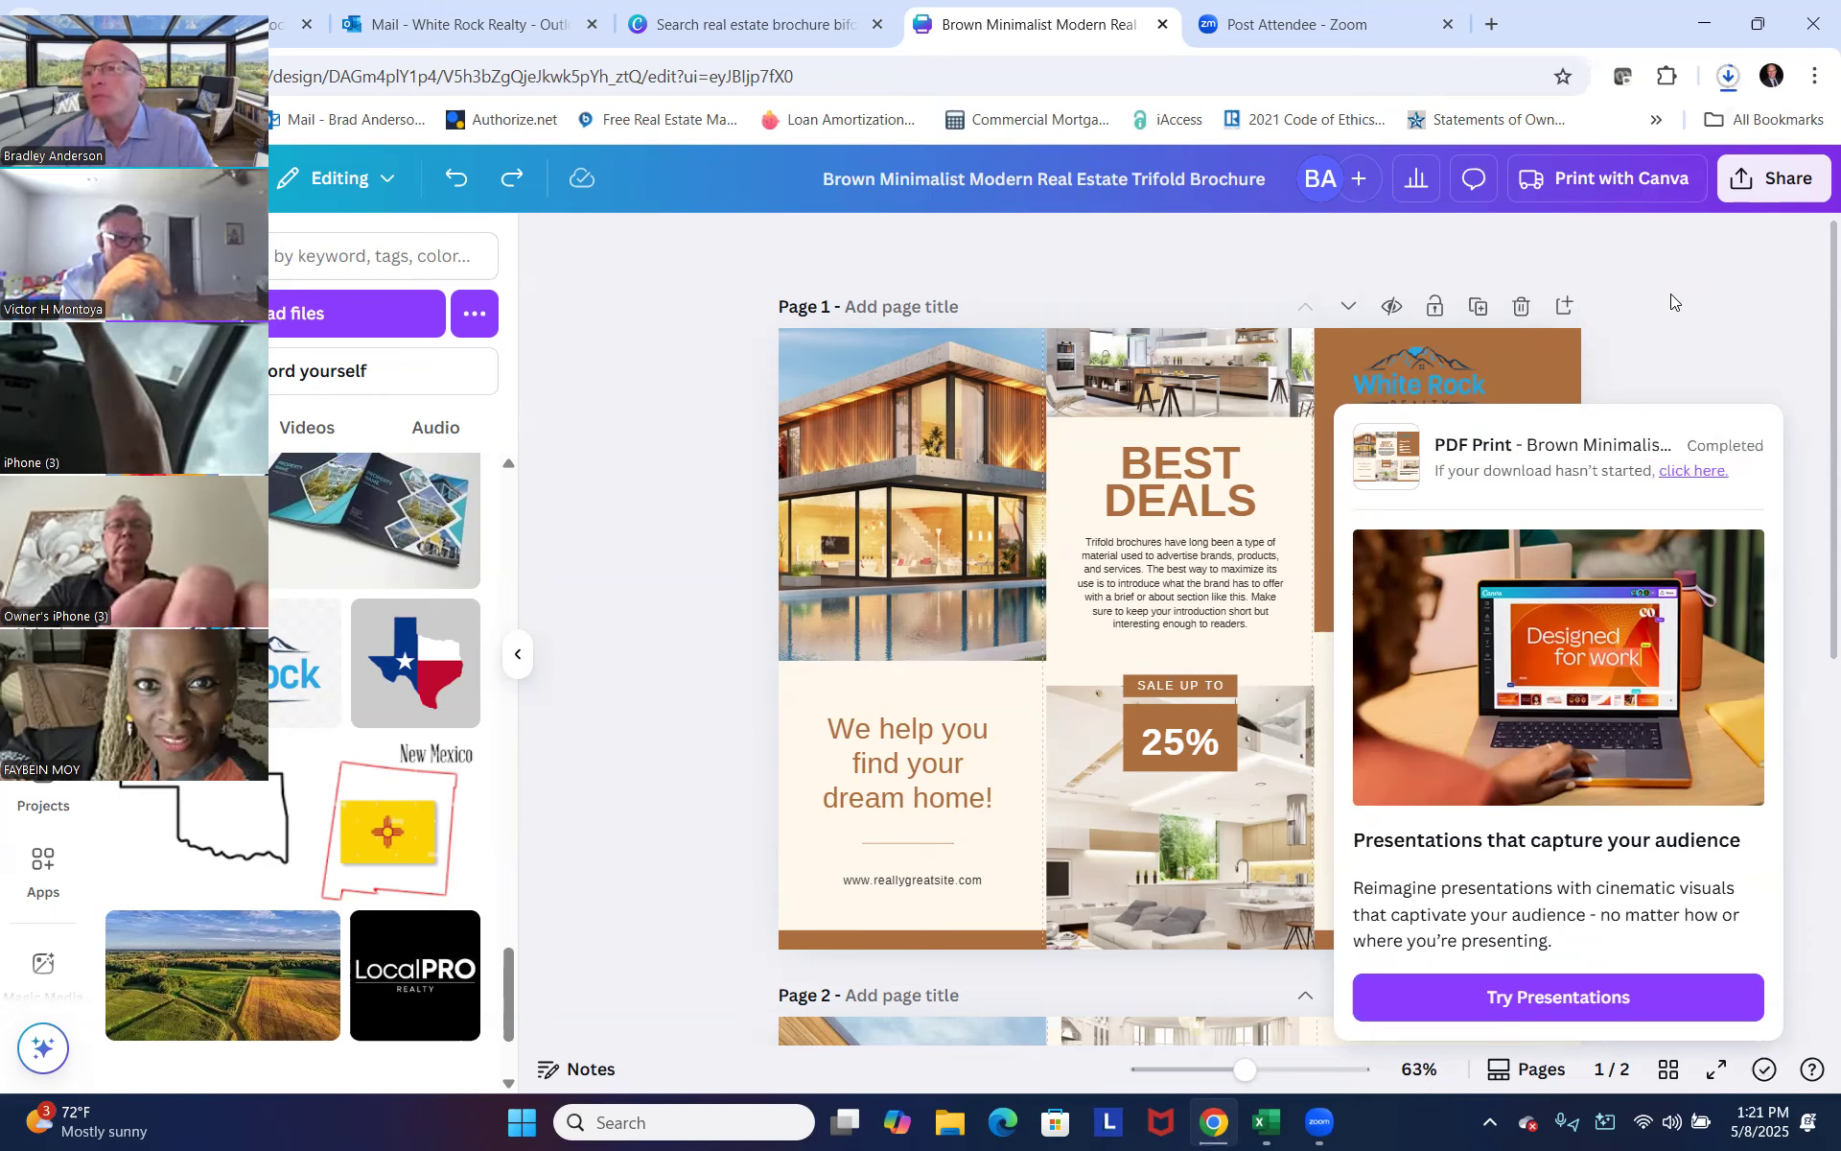
# Open the downloaded brochure PDF, examine both of its pages, and close it to return to the design.
pyautogui.click(1728, 79)
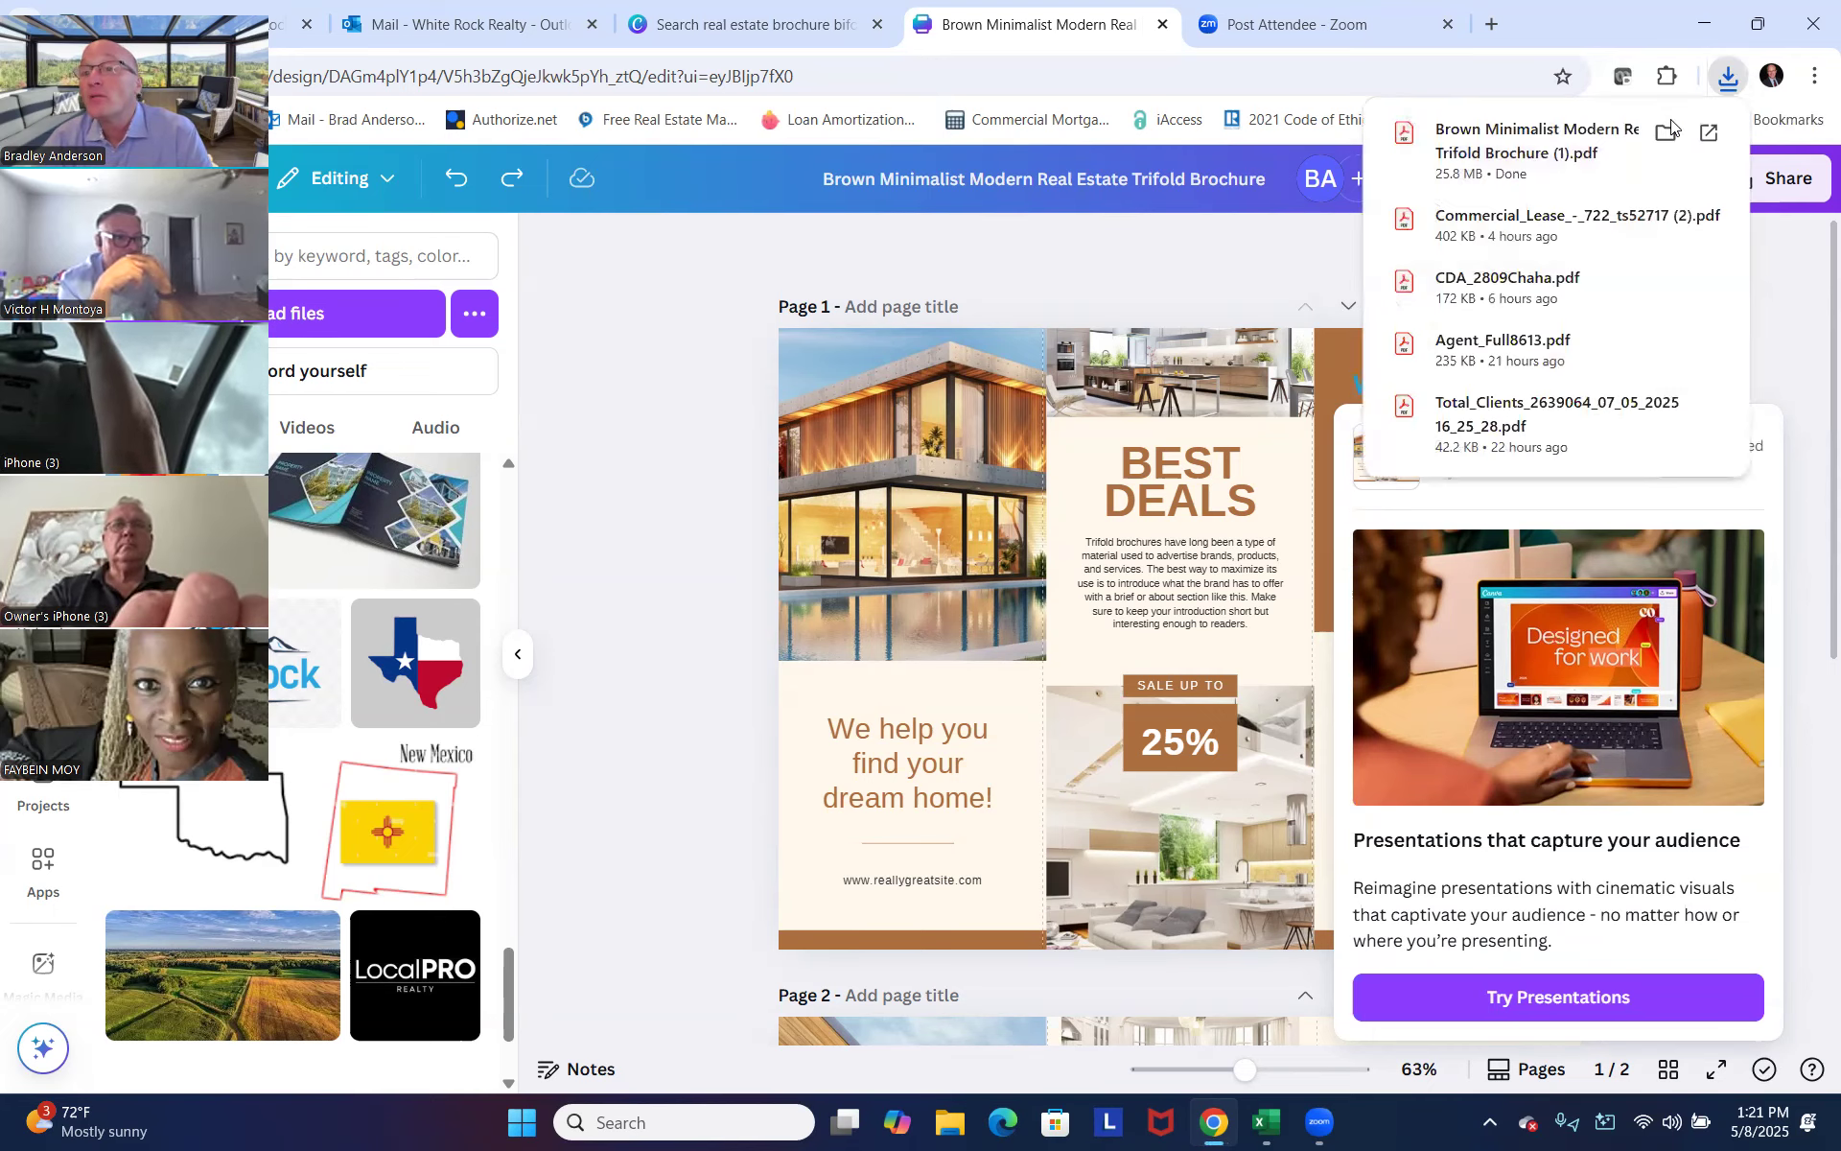
pyautogui.click(1555, 165)
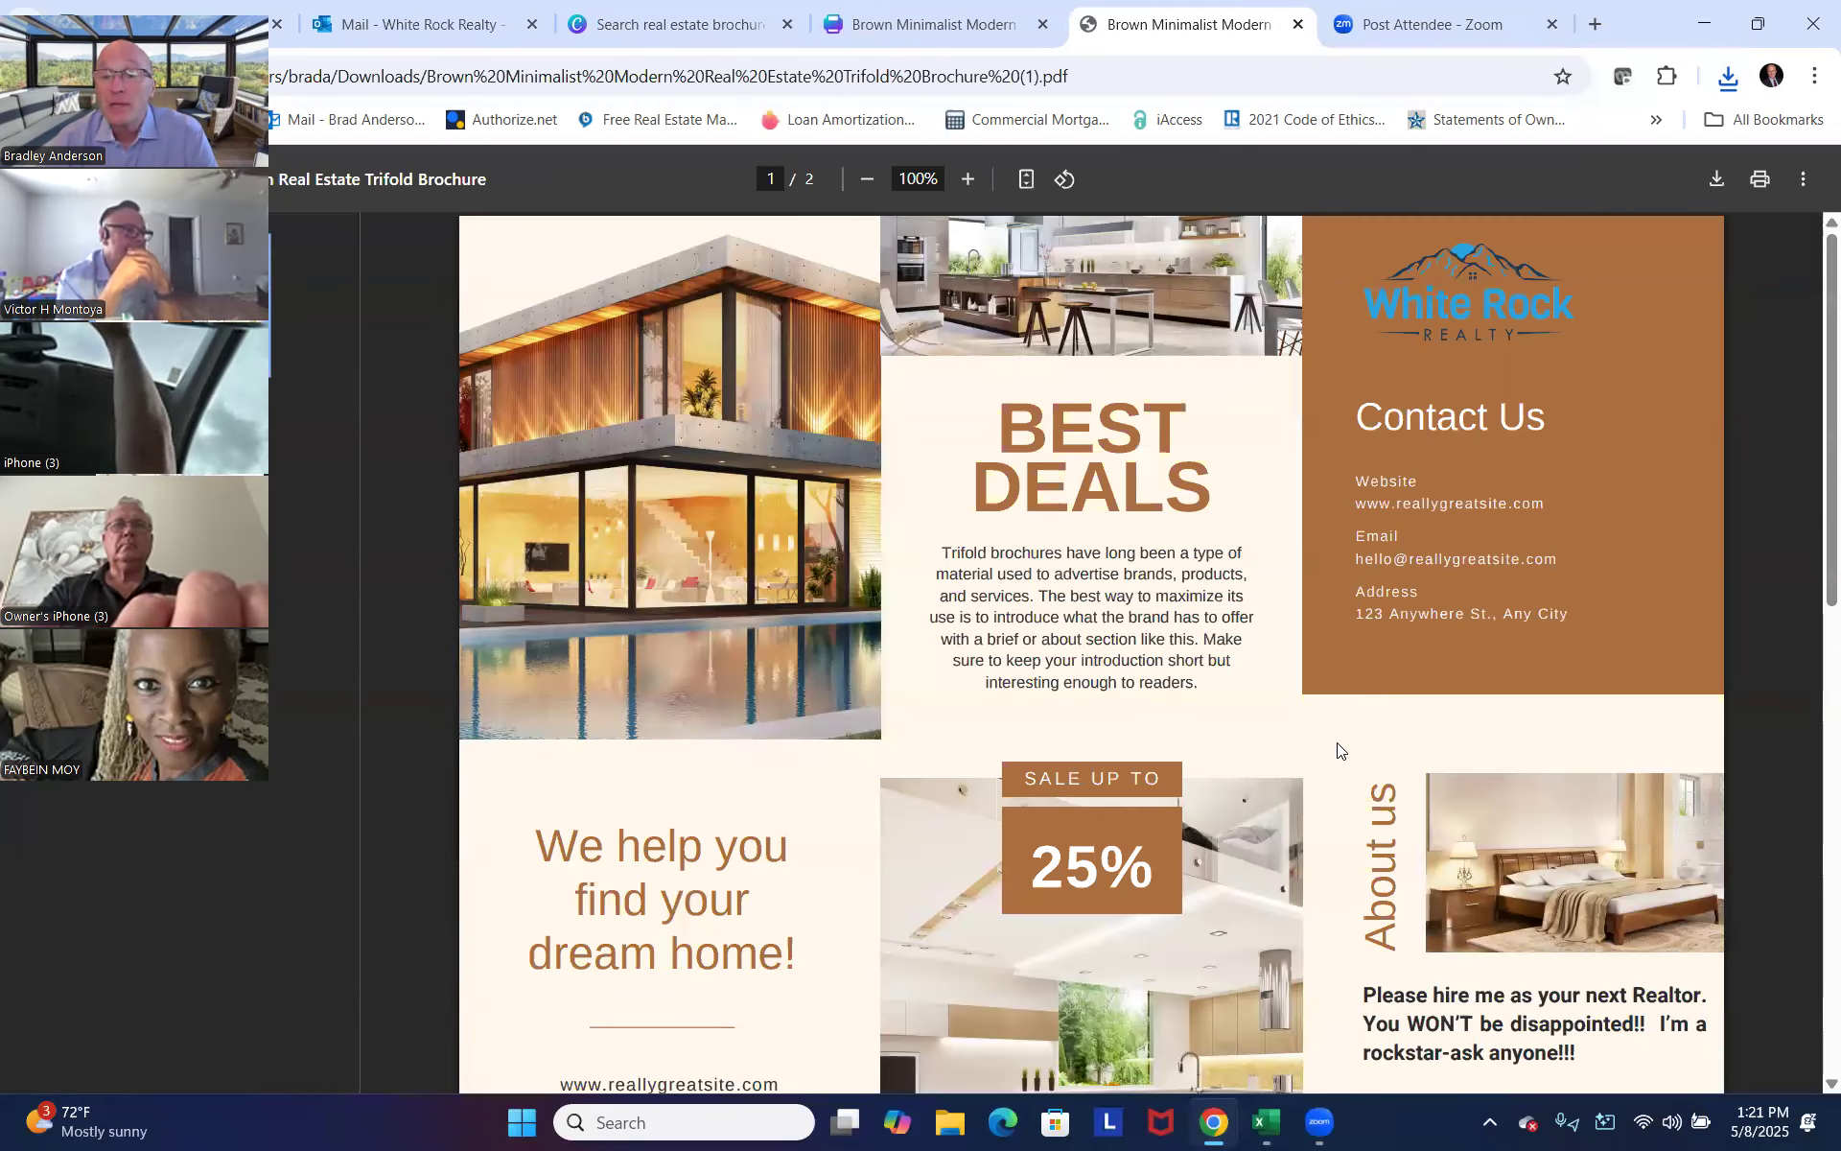
pyautogui.scroll(-4, 1339, 753)
pyautogui.scroll(-6, 1339, 753)
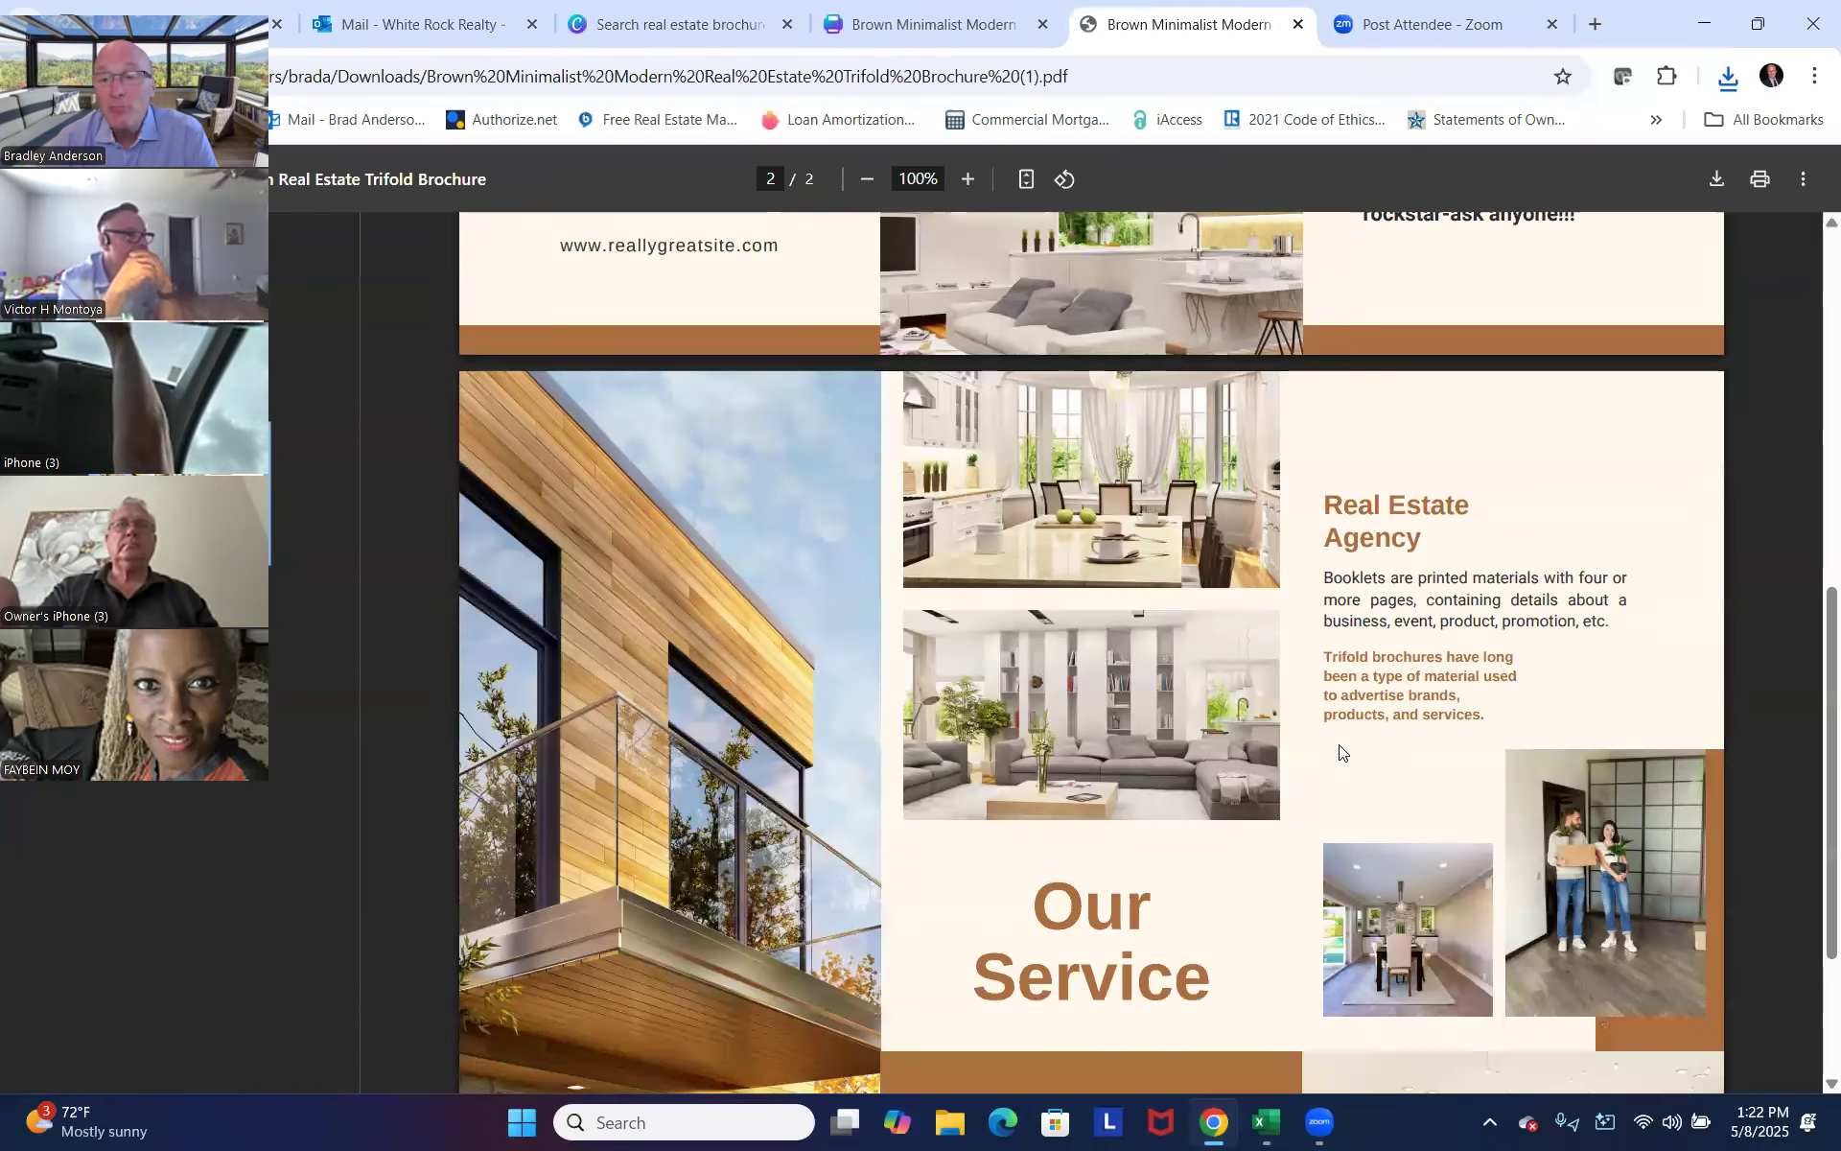
pyautogui.scroll(5, 1339, 751)
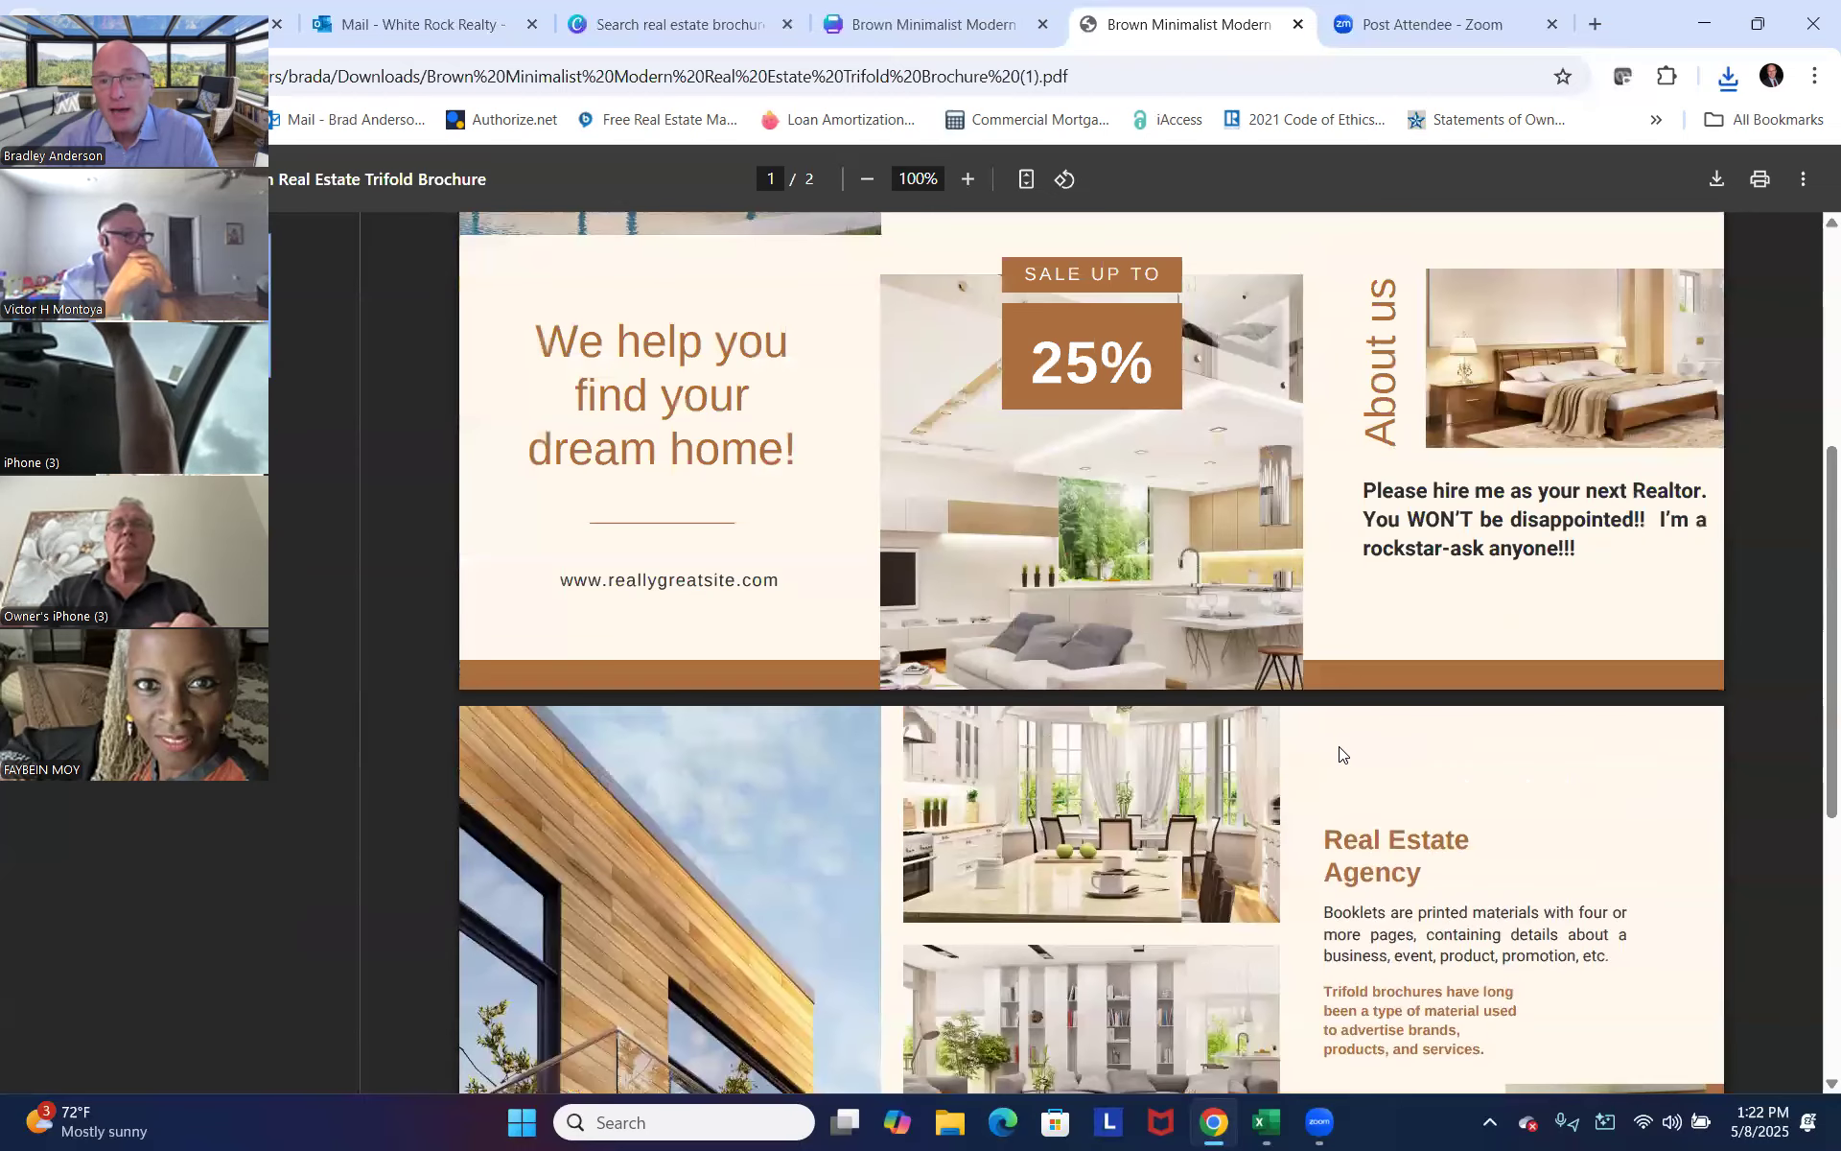
pyautogui.scroll(4, 1339, 753)
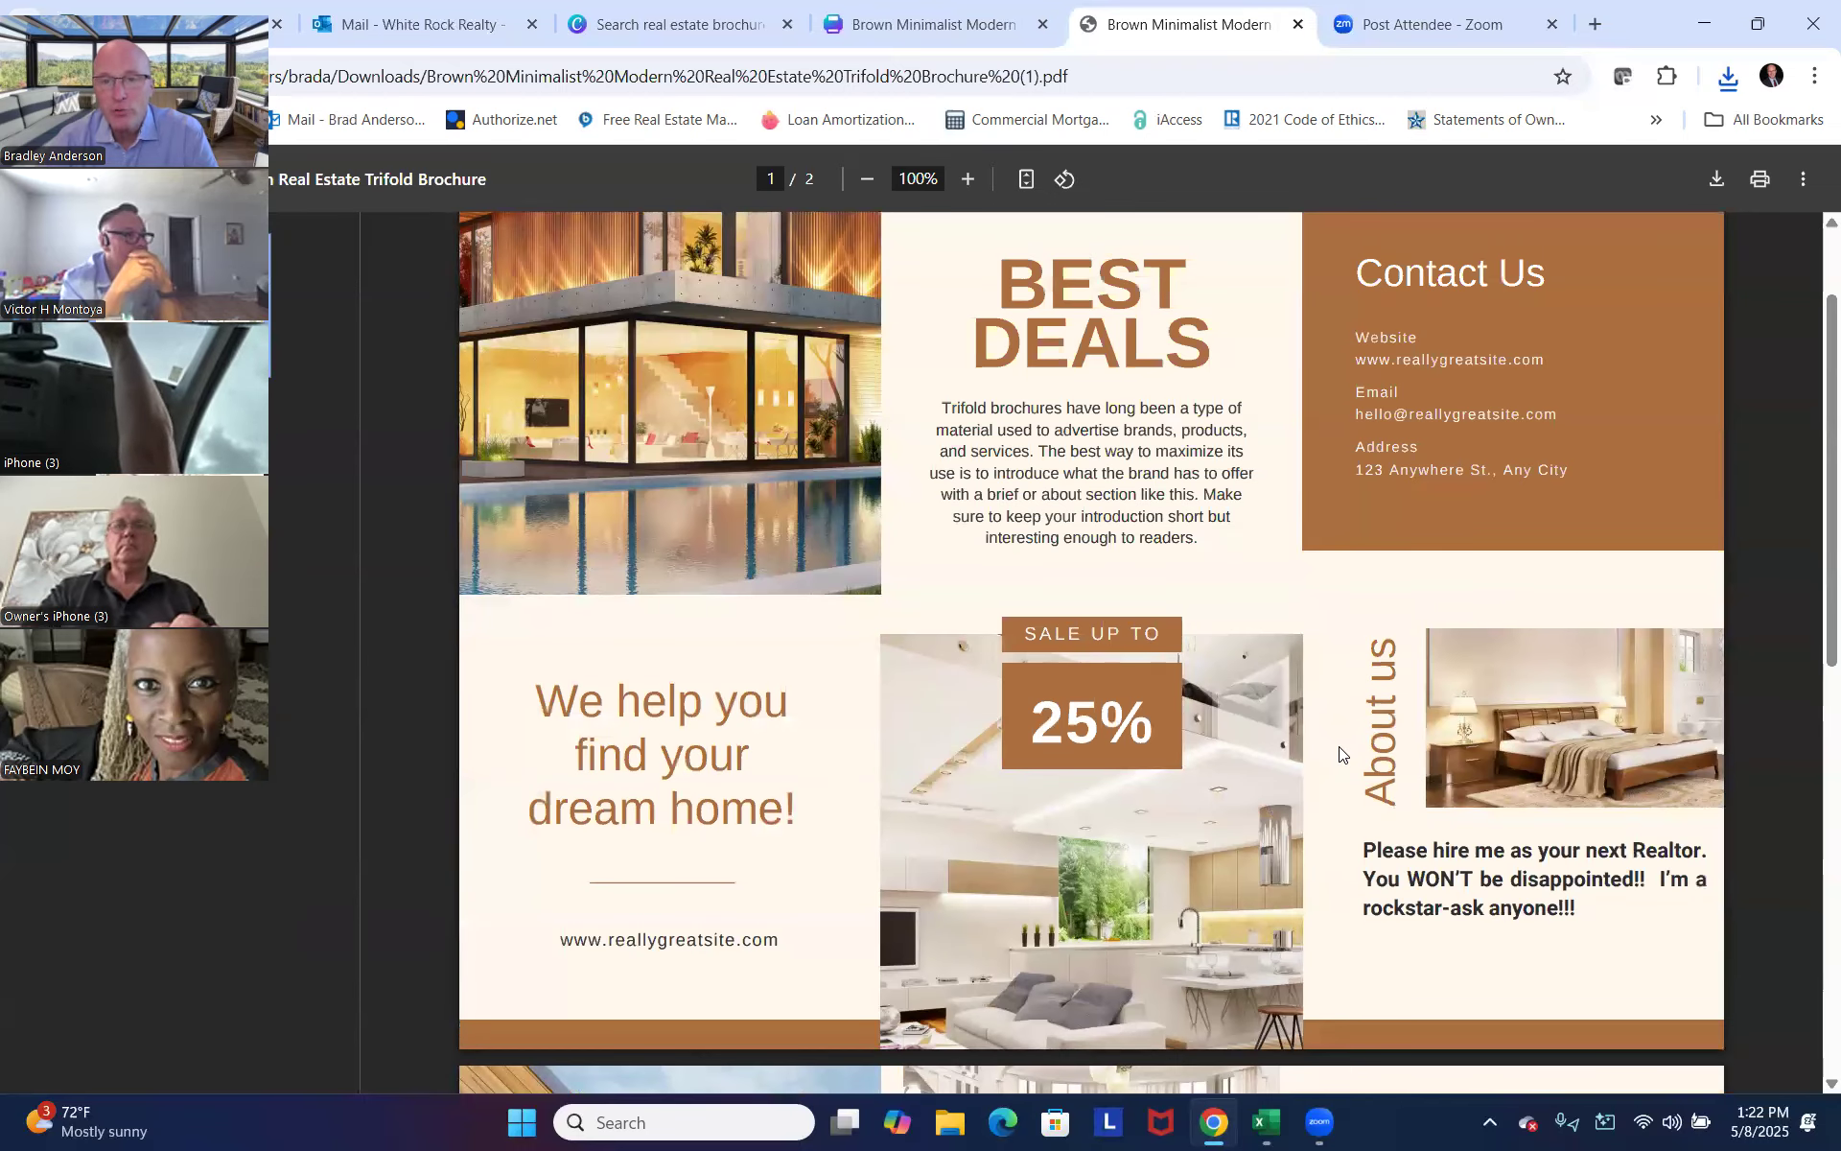
pyautogui.scroll(1, 1340, 747)
pyautogui.scroll(-8, 1339, 739)
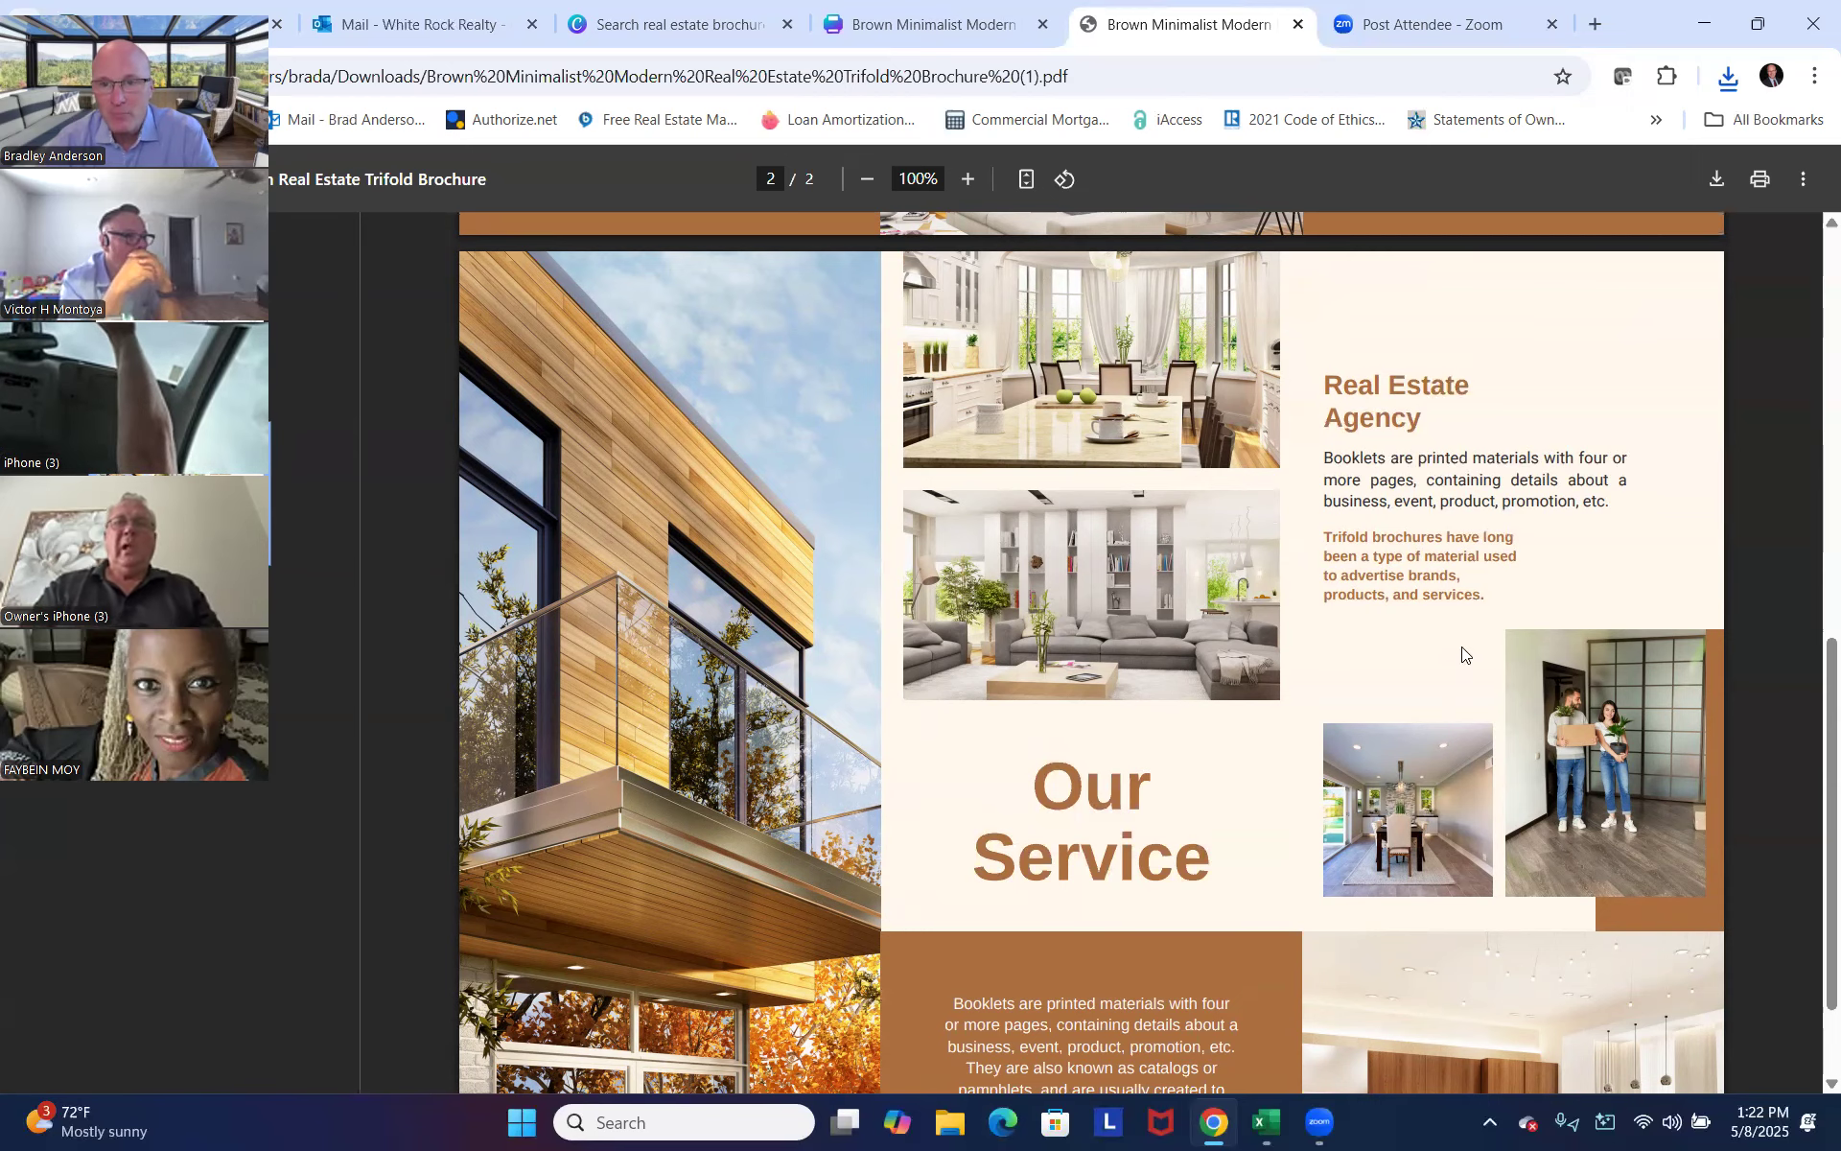
pyautogui.scroll(10, 1475, 675)
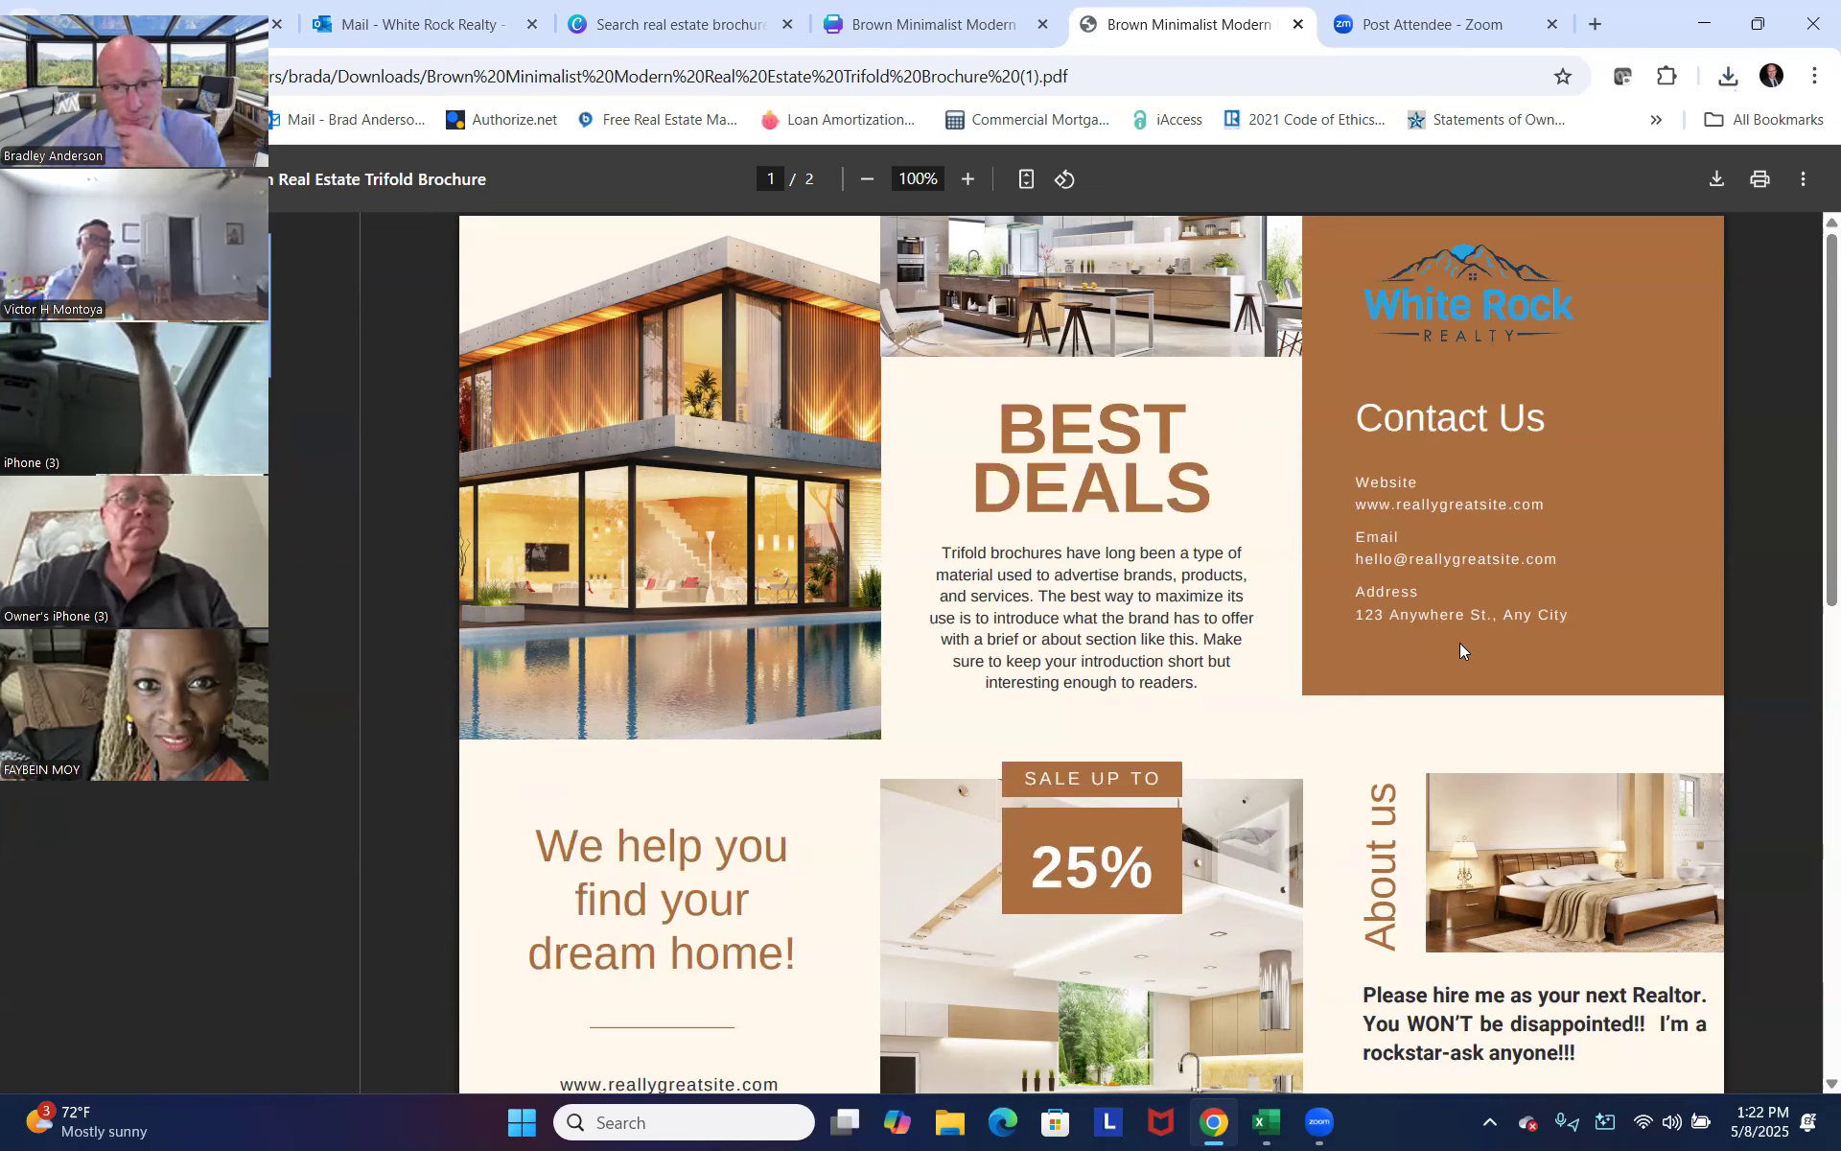
pyautogui.click(1300, 31)
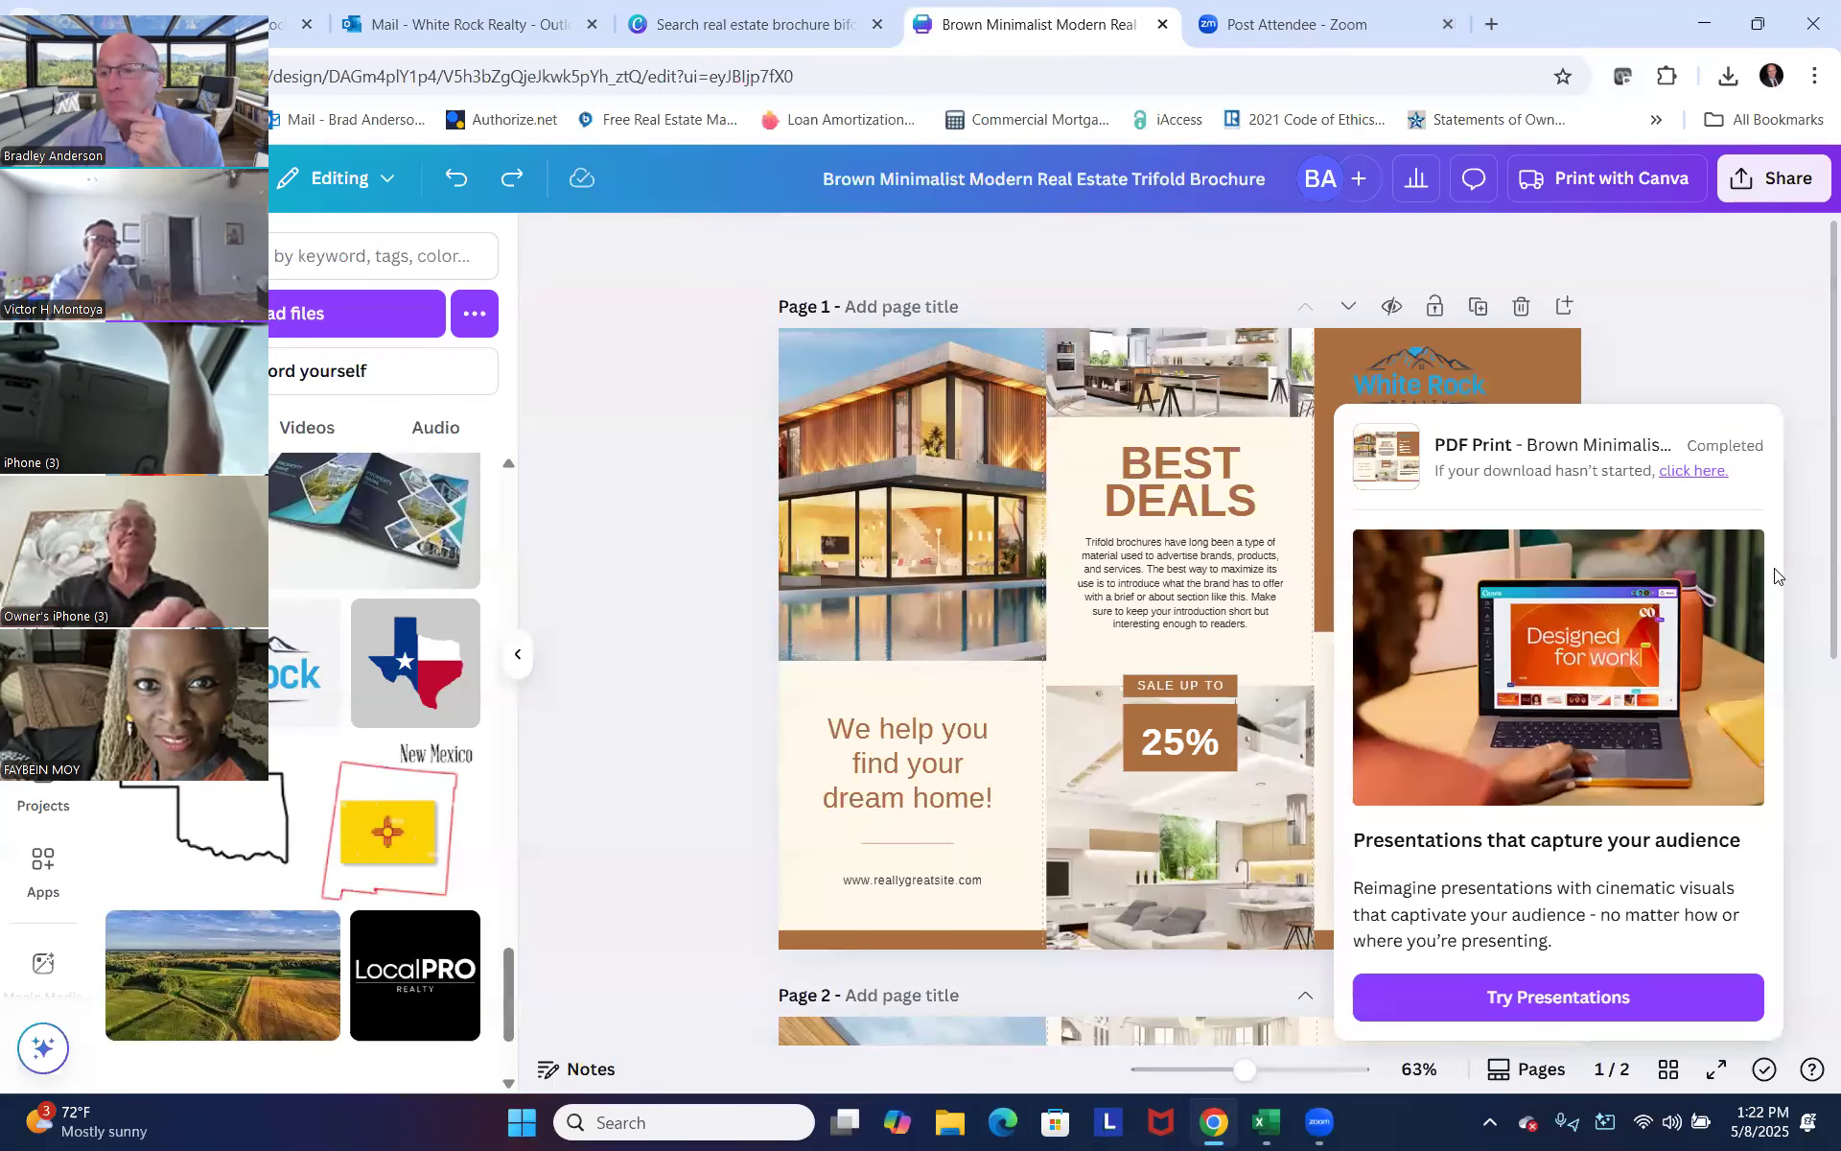
# Download pages 1–2 of the brochure as PNG images at size 1.
pyautogui.click(1761, 193)
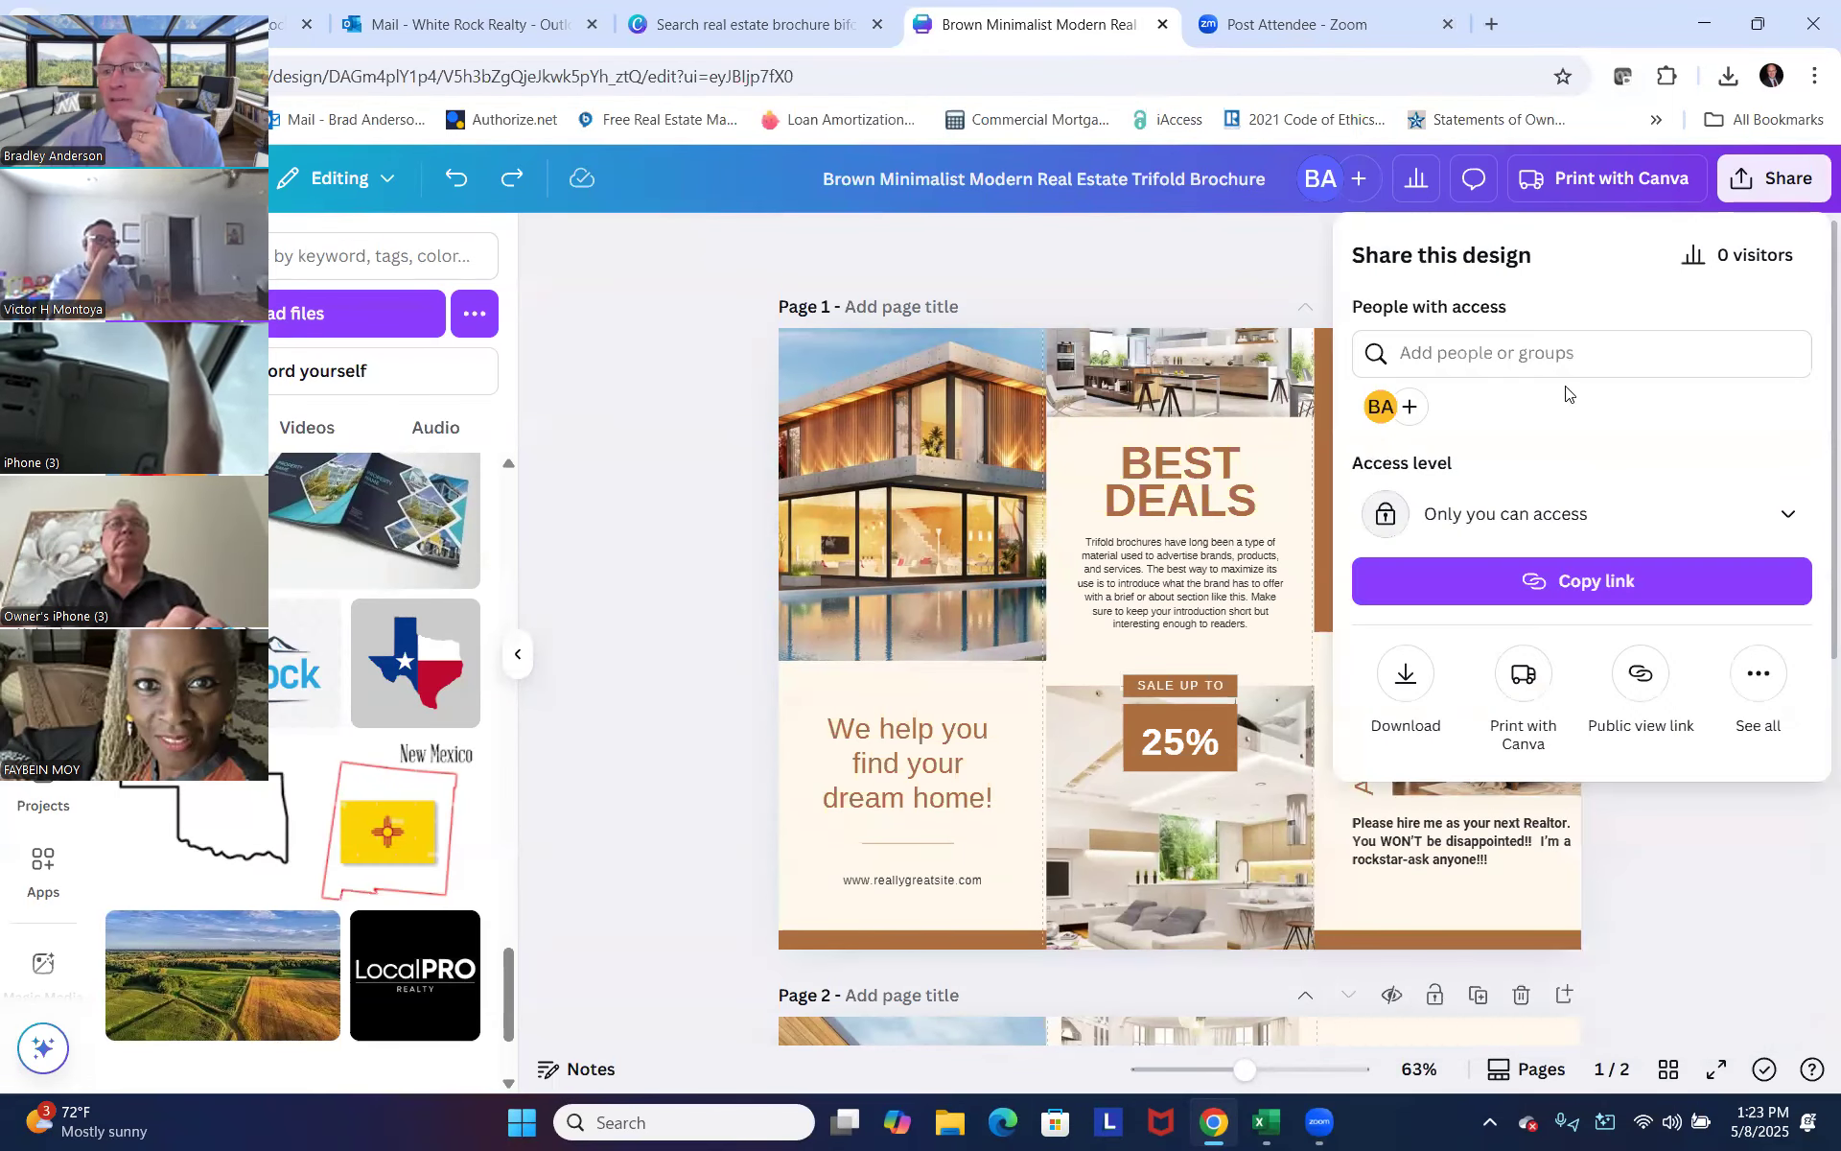
pyautogui.click(1397, 675)
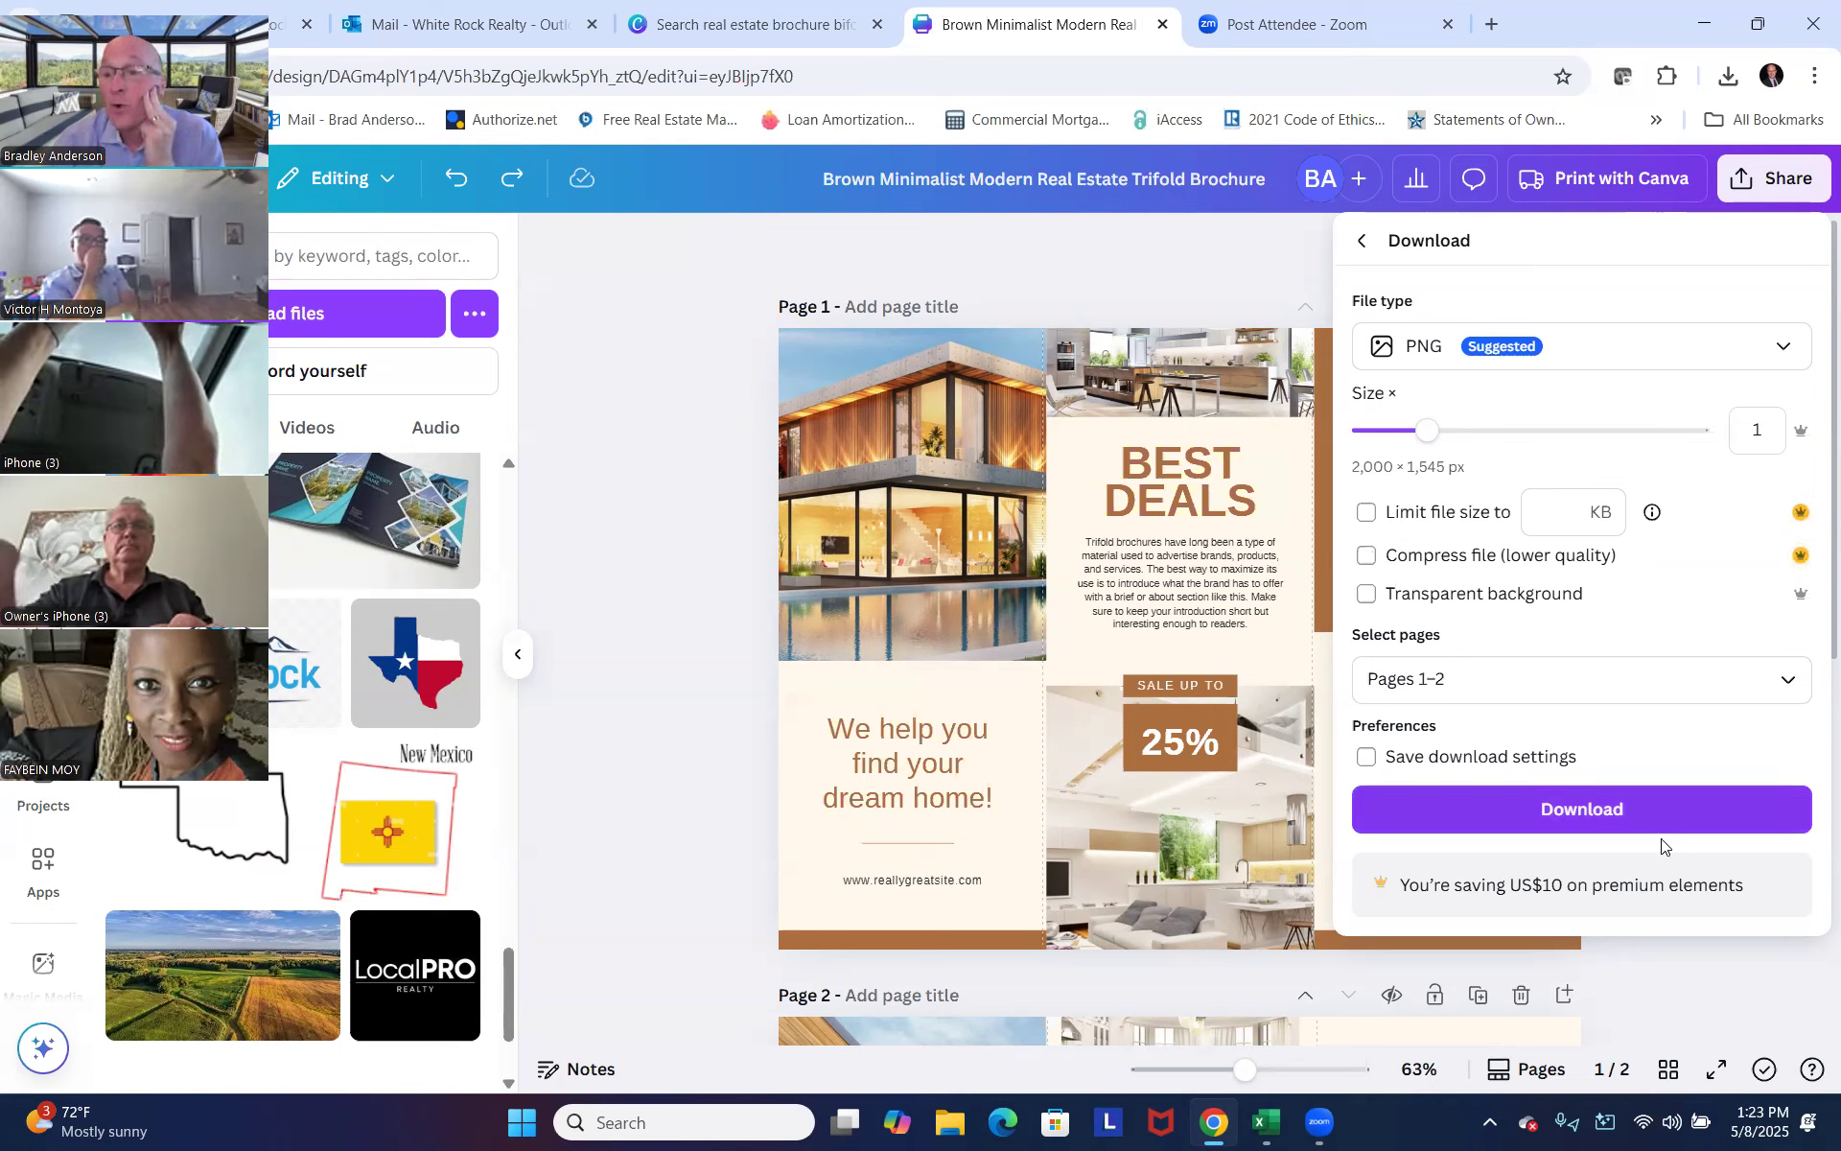
pyautogui.click(1625, 809)
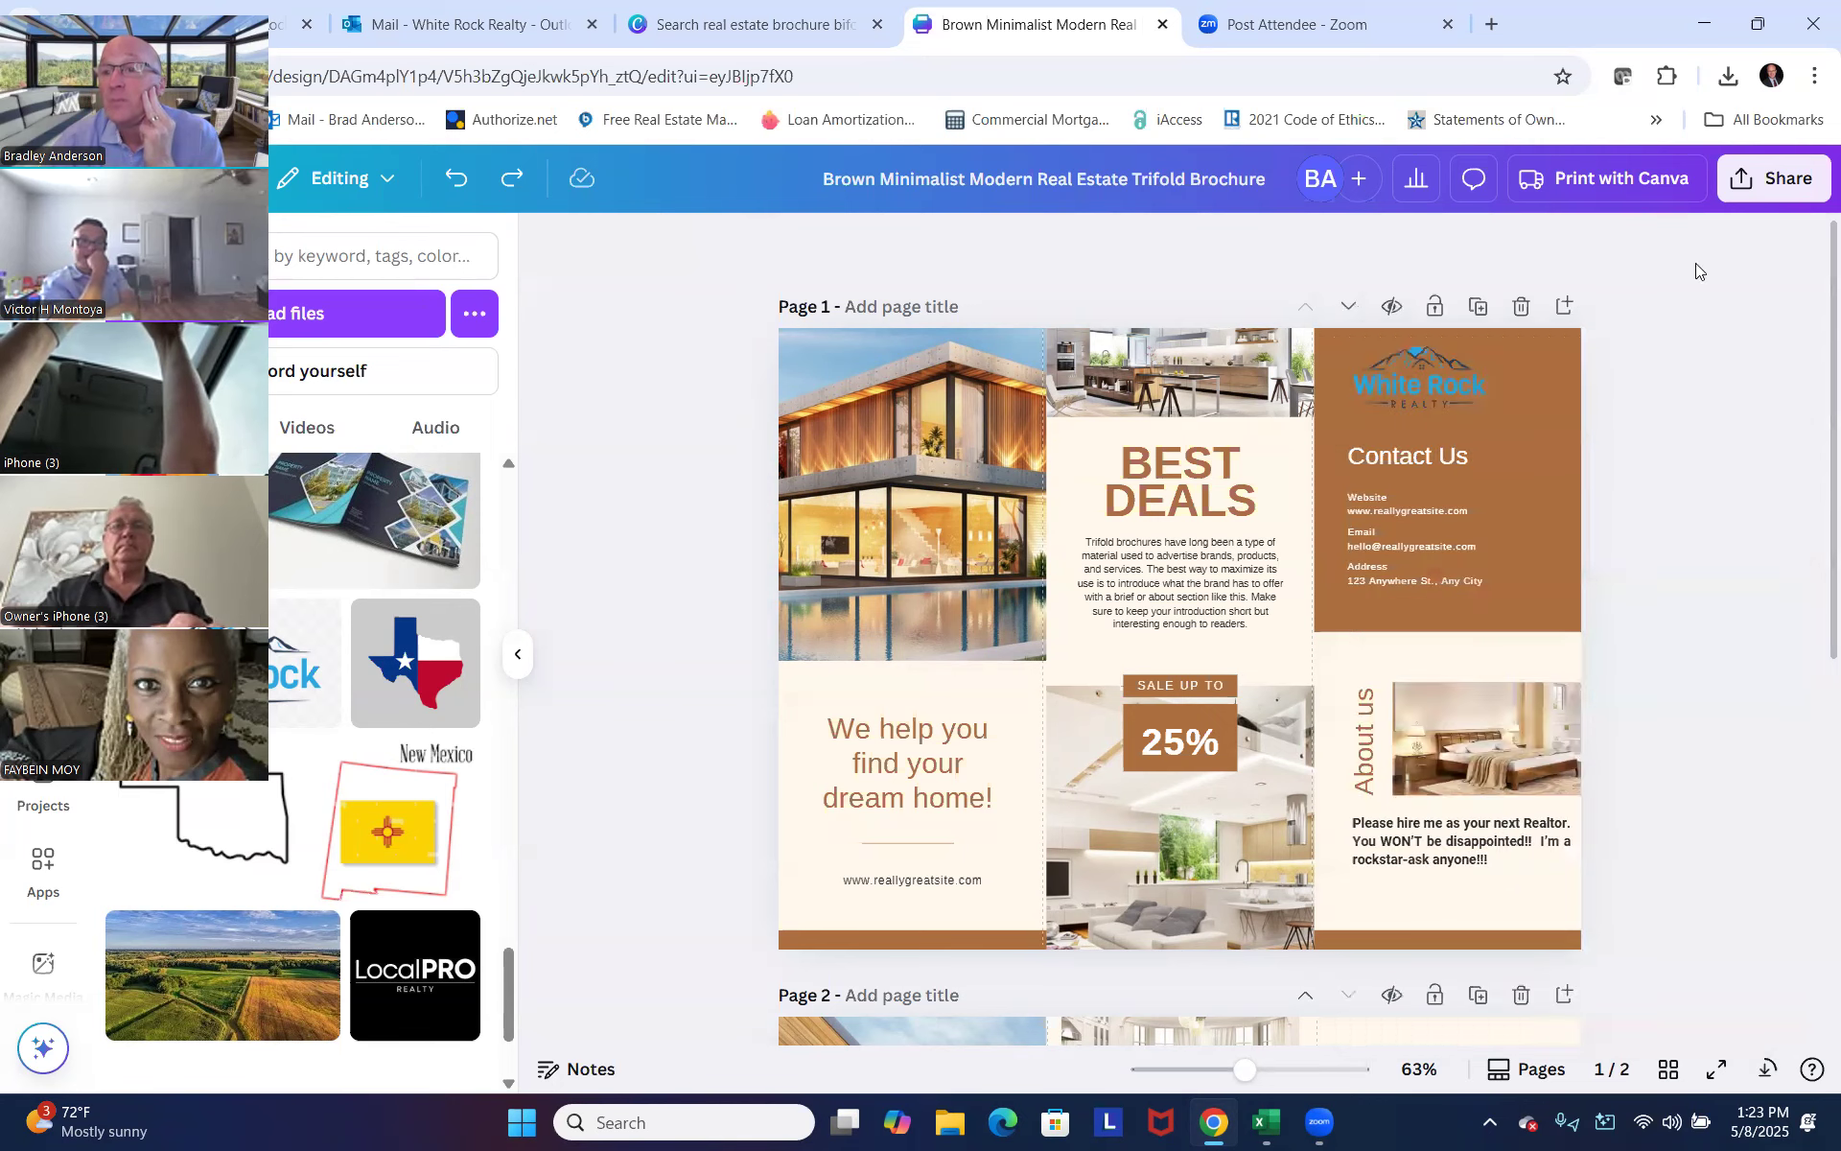
# Review the brochure's download settings and the additional publishing options, and leave the sharing options.
pyautogui.click(1727, 175)
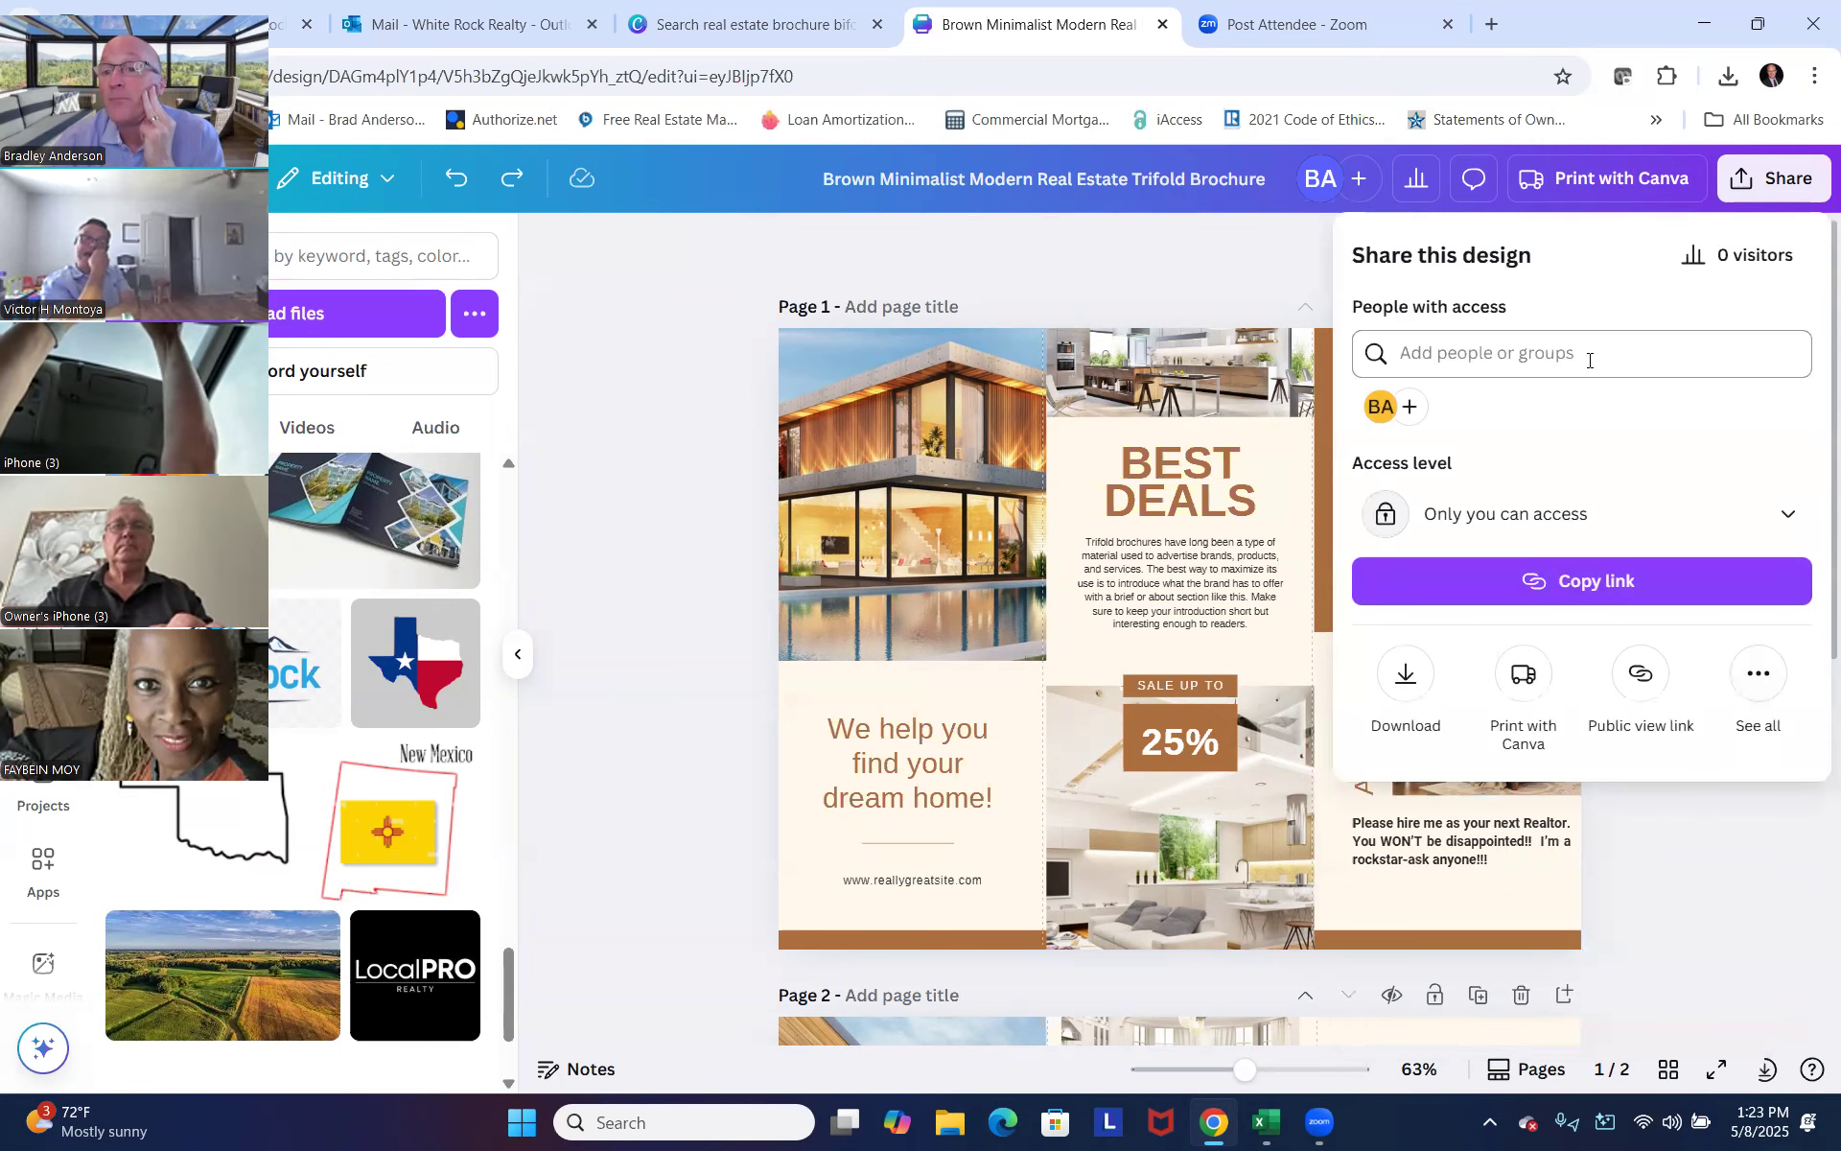
pyautogui.click(1404, 674)
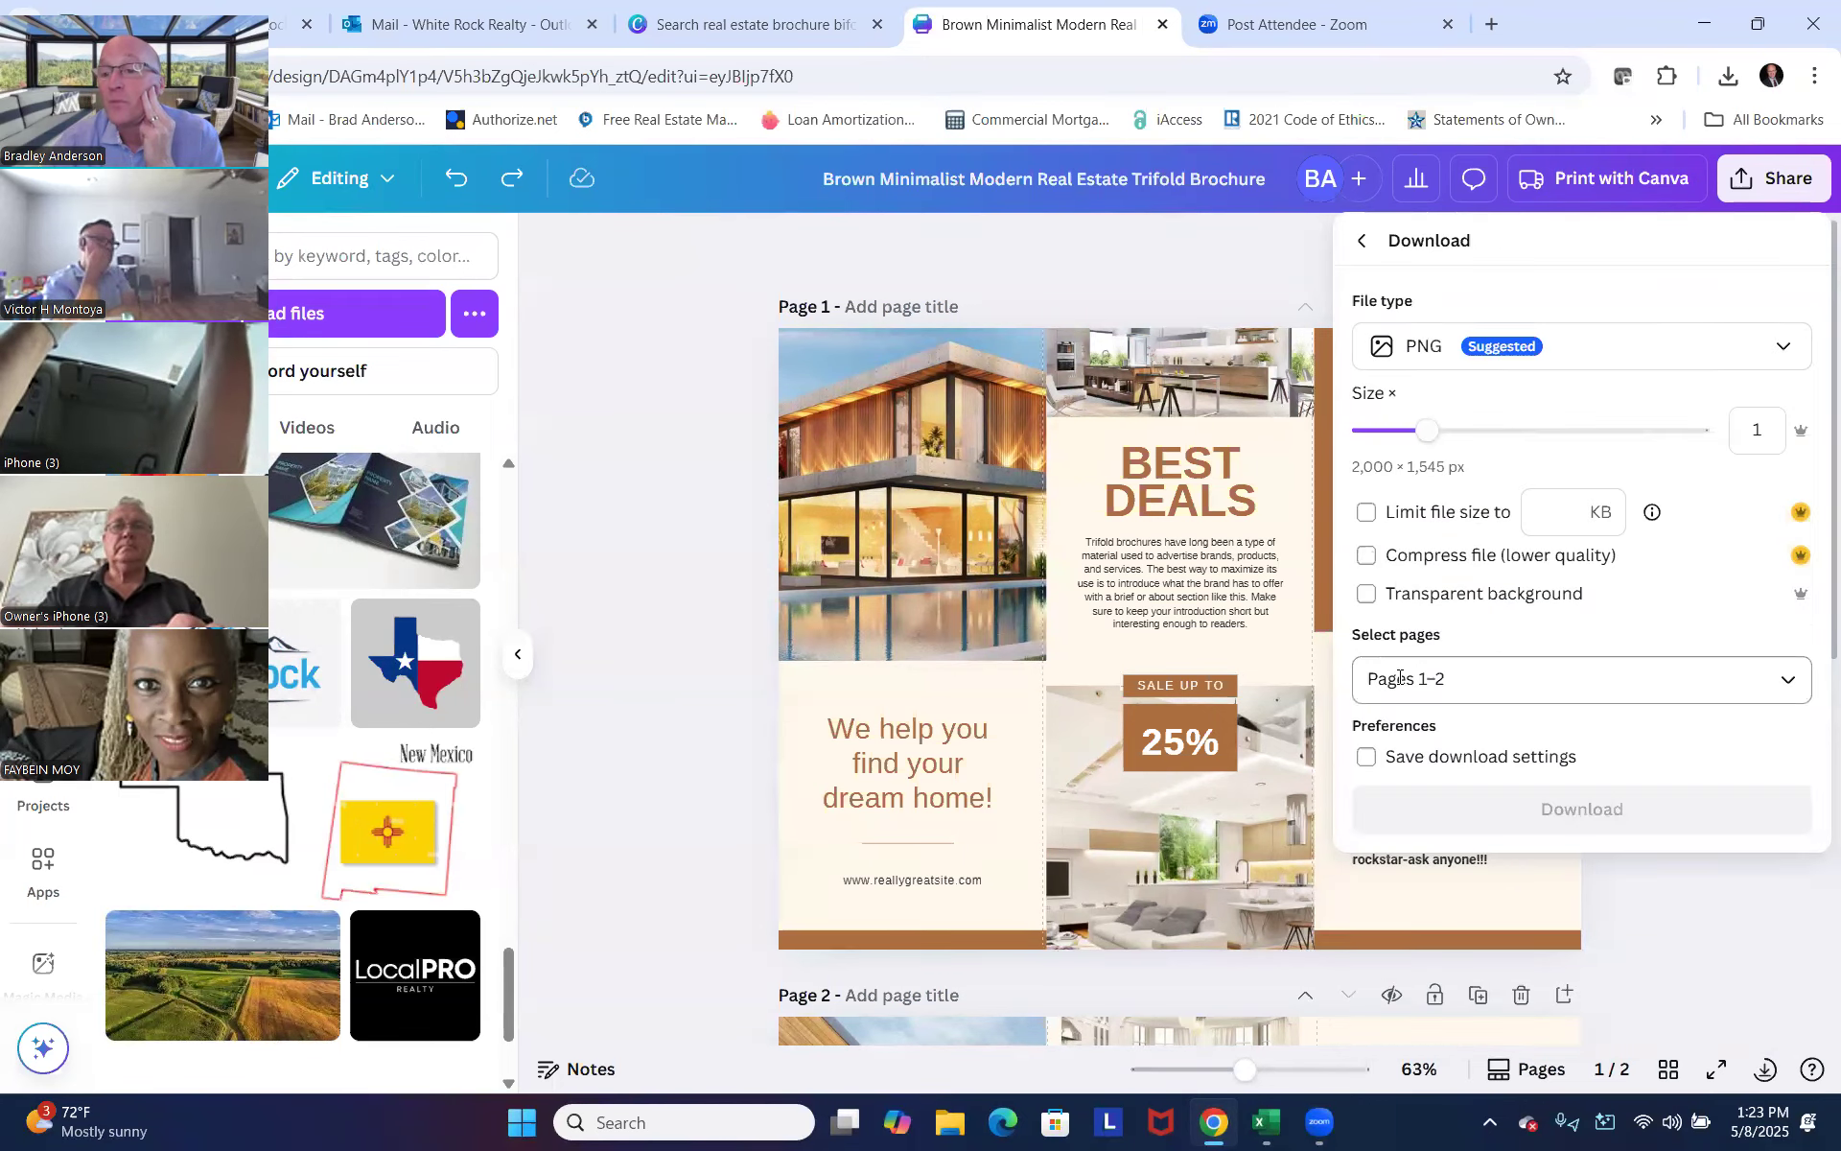
pyautogui.click(1363, 248)
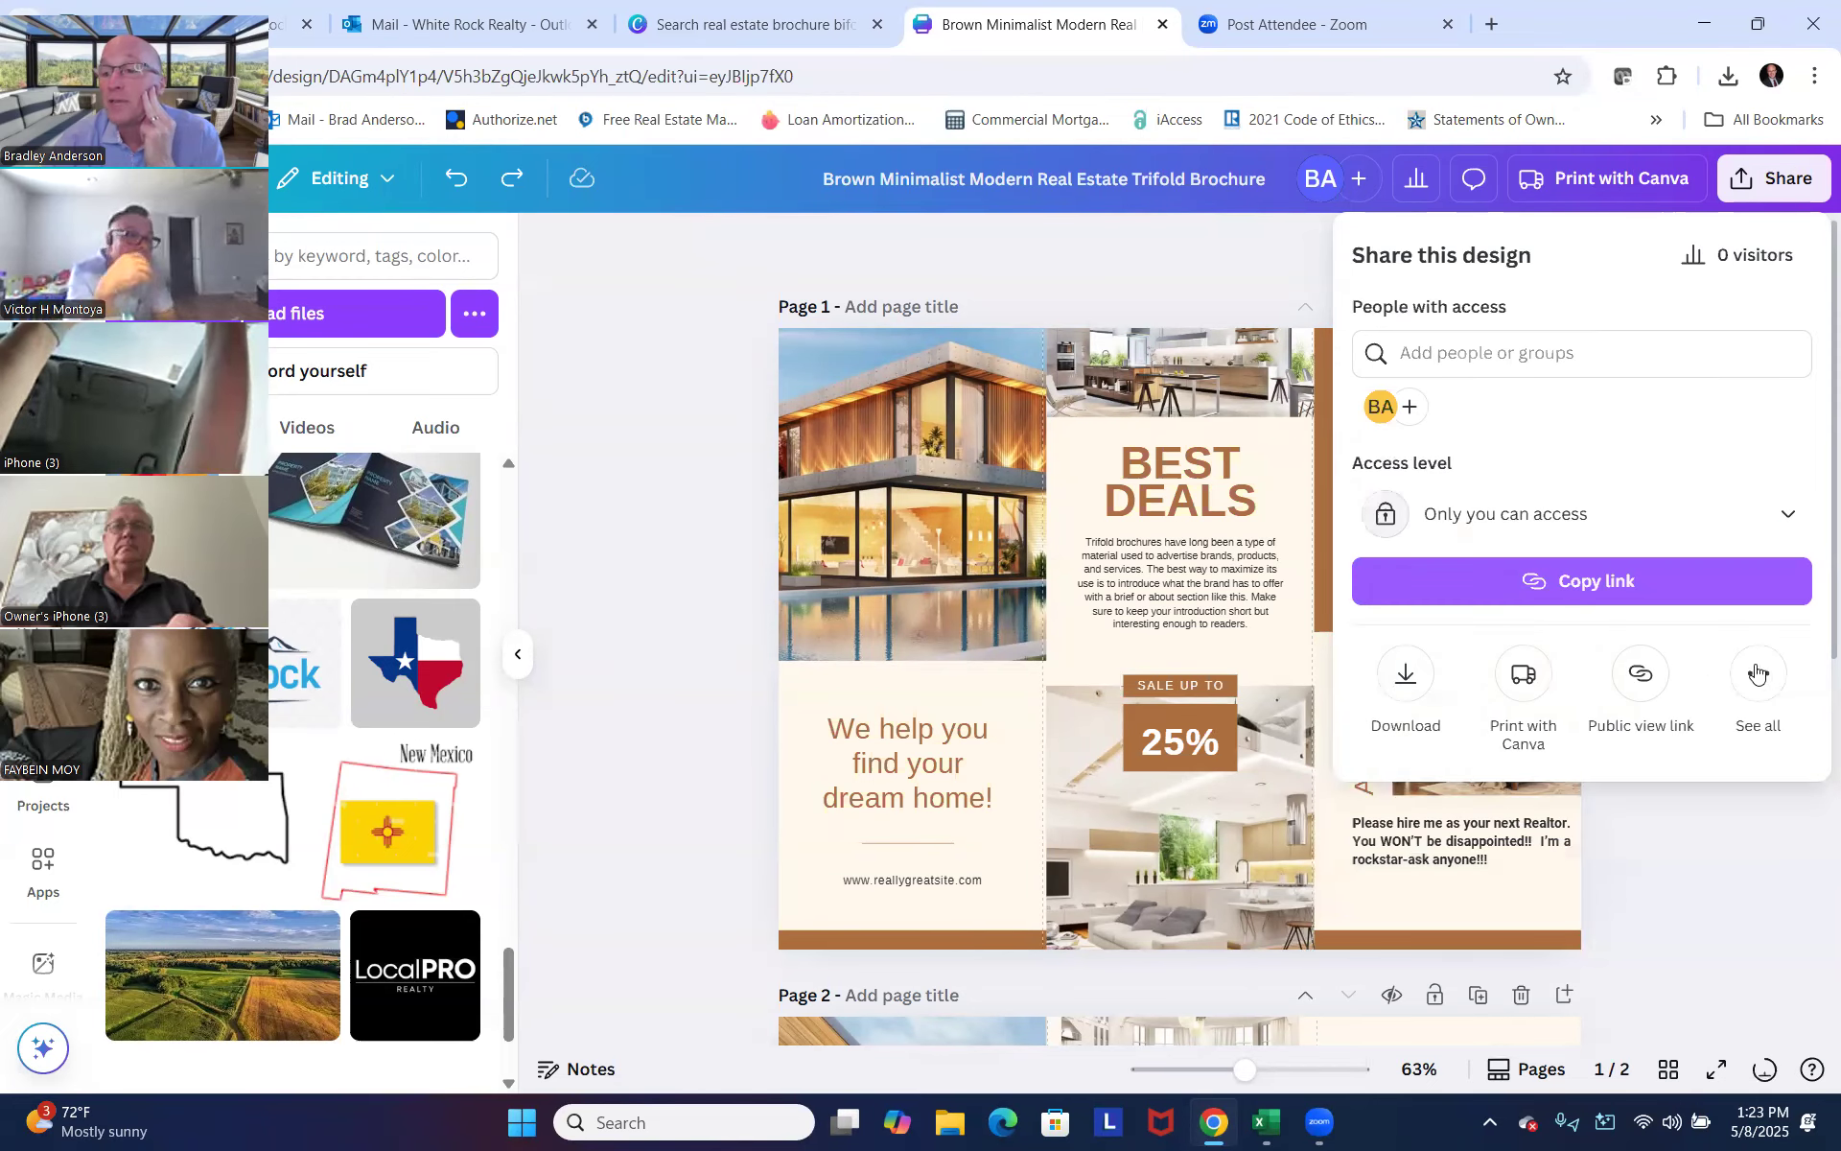
pyautogui.click(1760, 674)
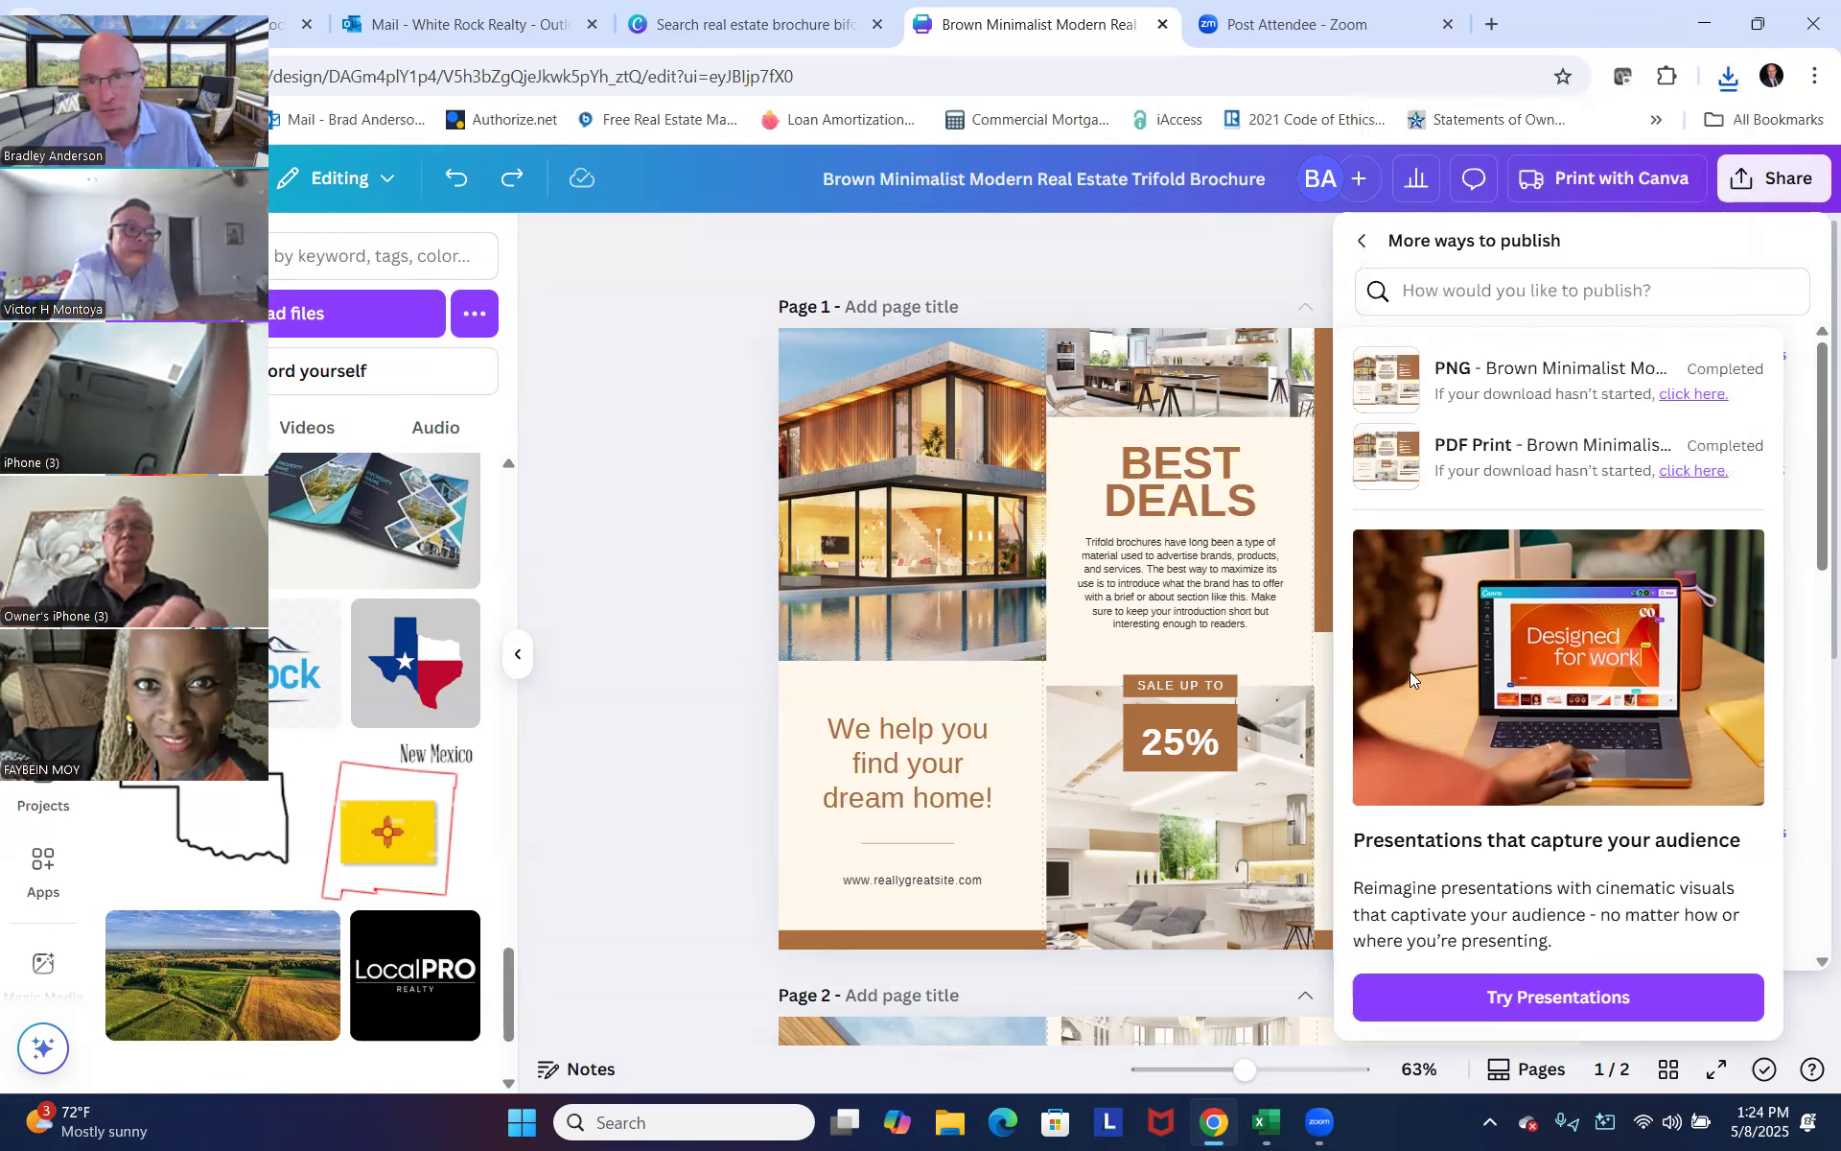
pyautogui.click(1363, 241)
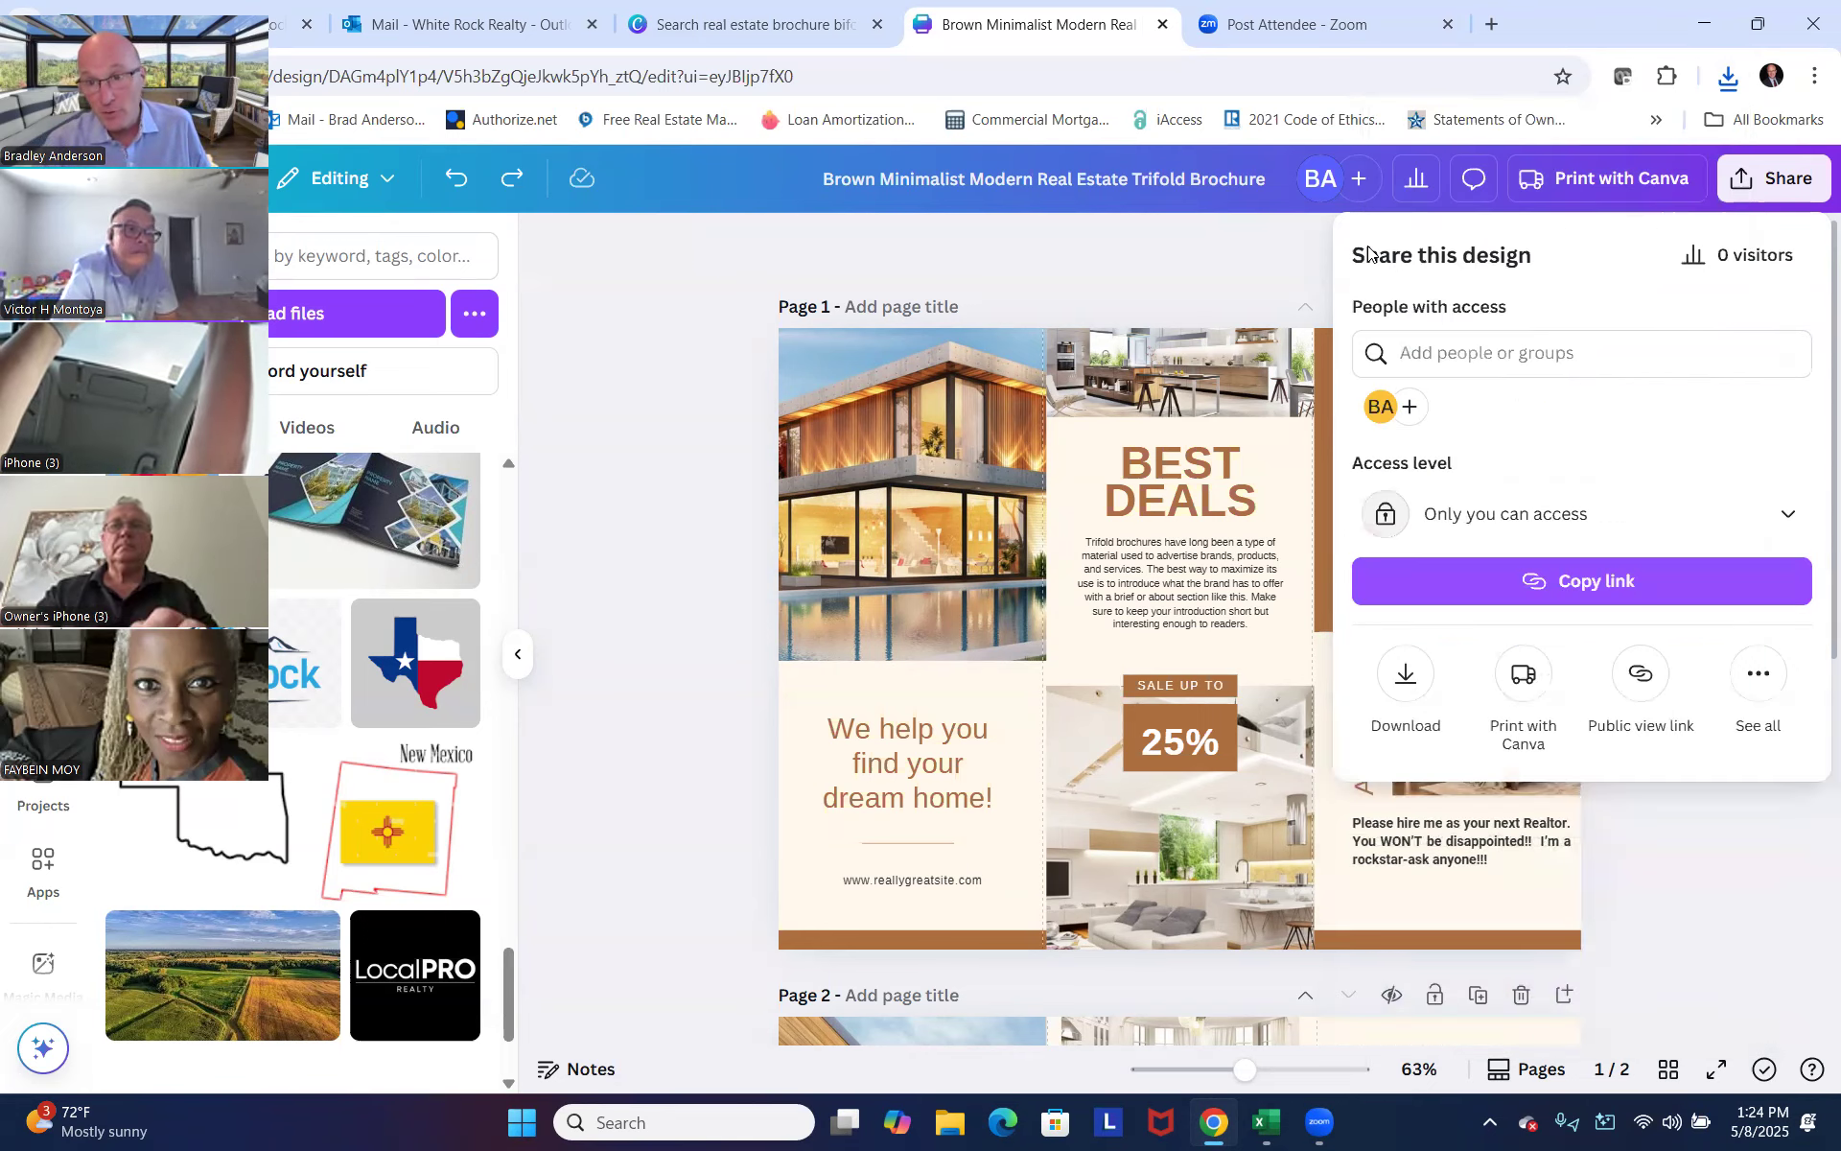
pyautogui.click(1259, 267)
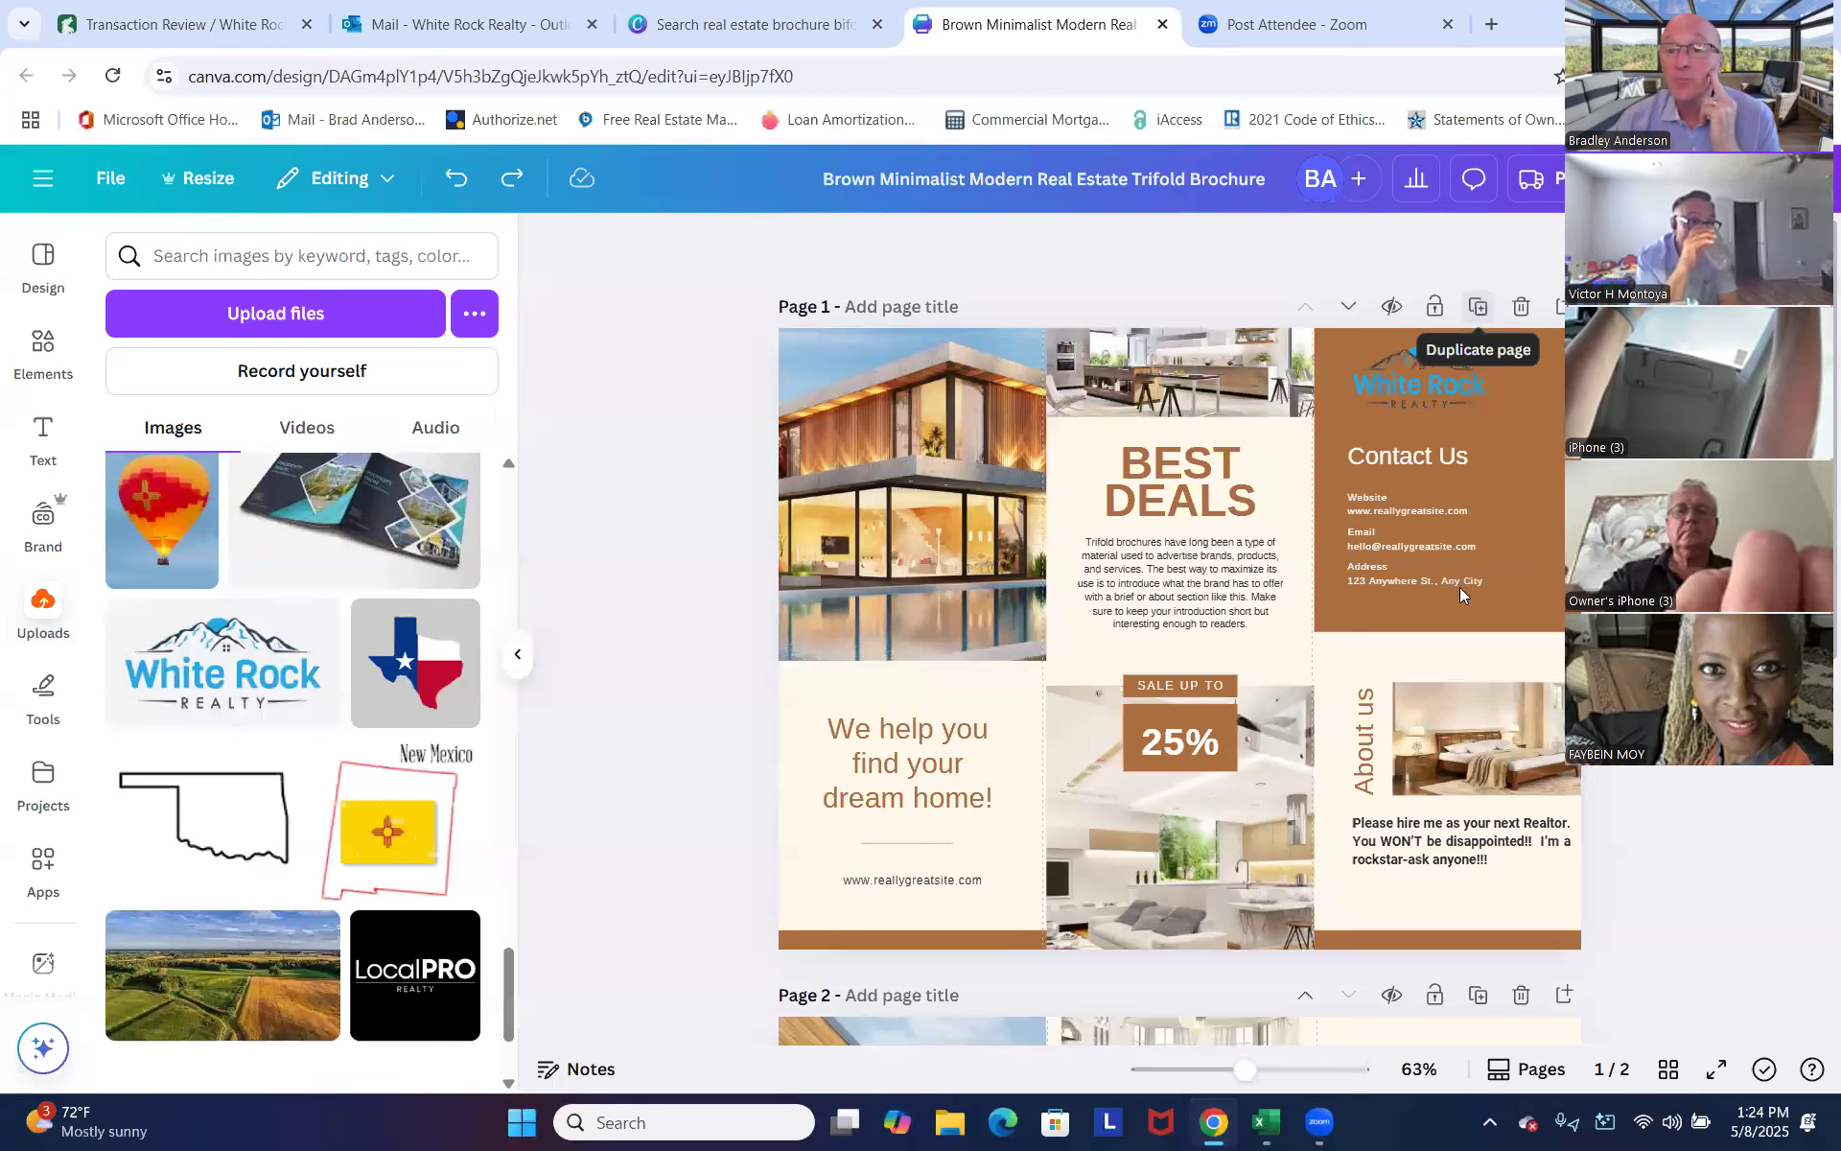
# Duplicate page 1 and the "Our Service" page of the brochure.
pyautogui.click(1477, 315)
pyautogui.scroll(-3, 1439, 487)
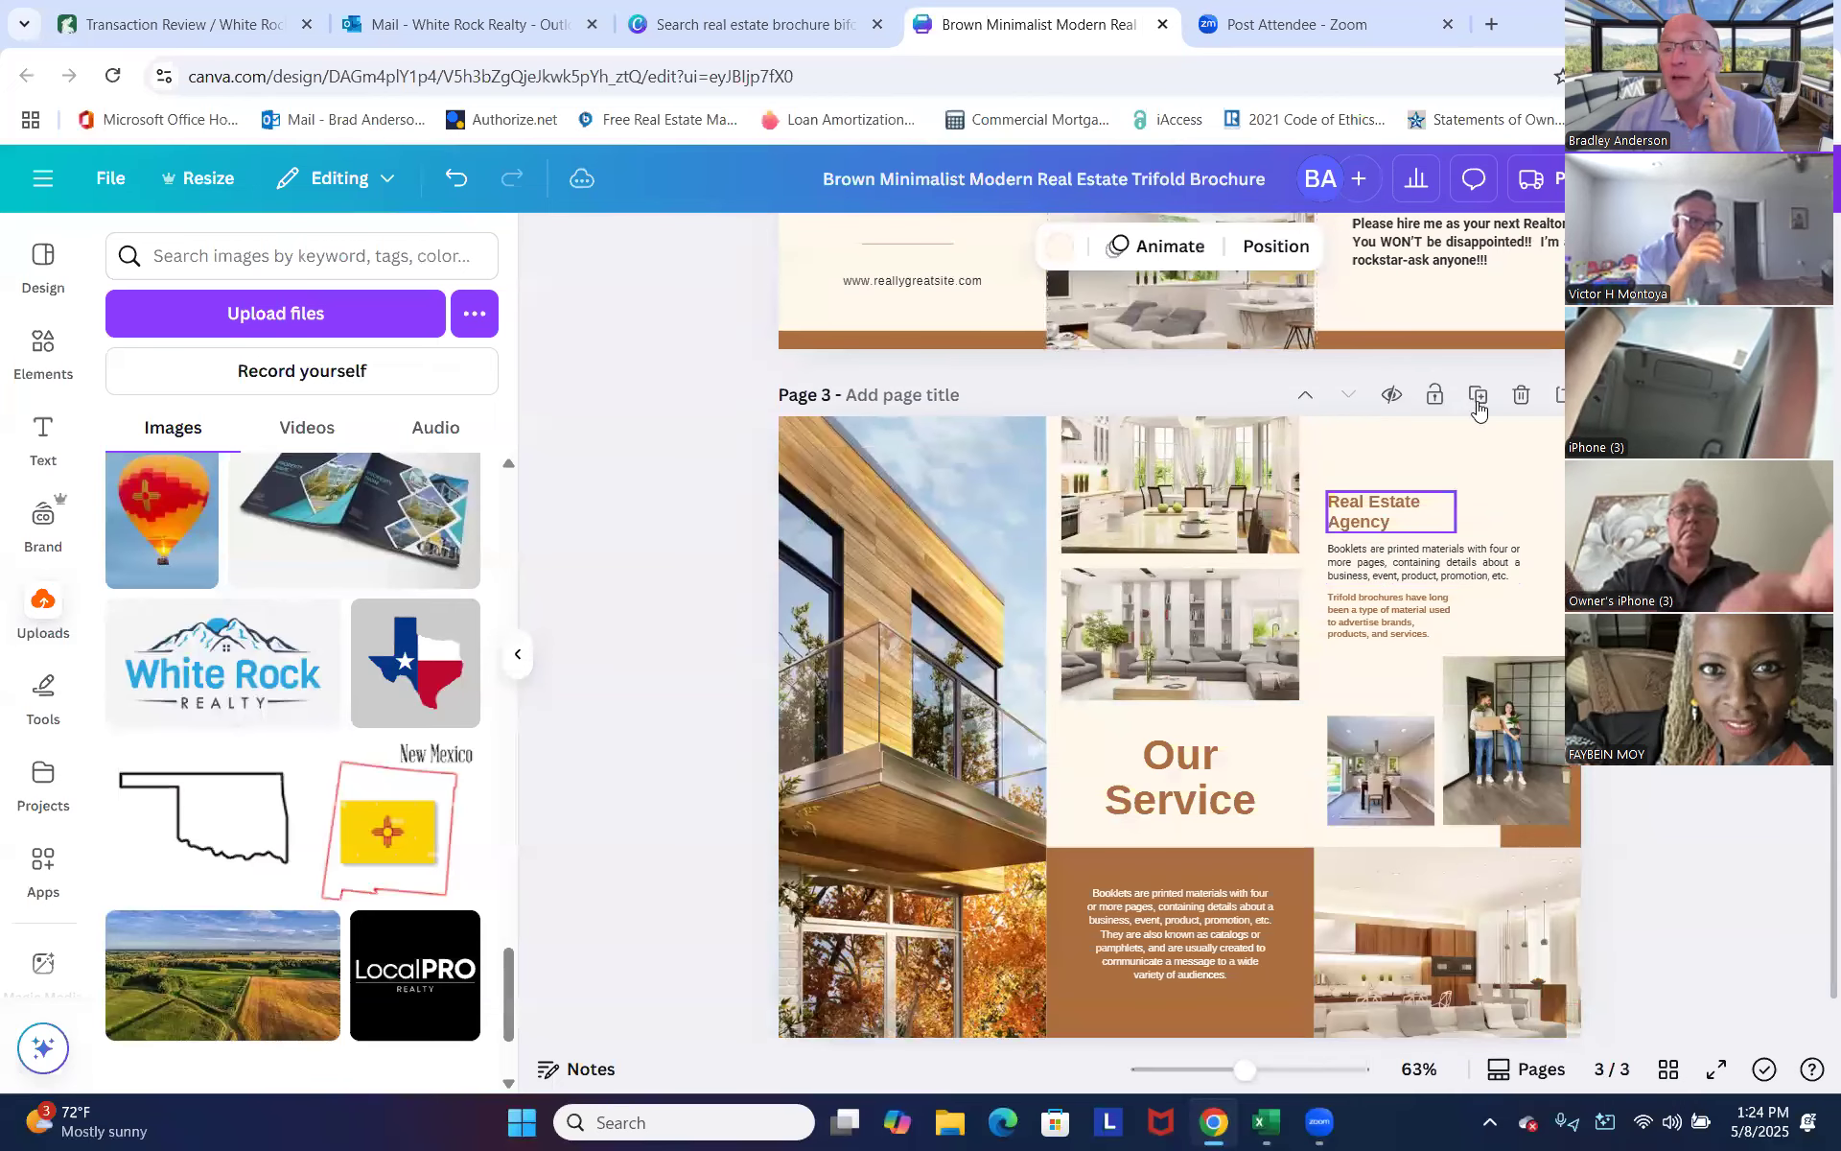
pyautogui.click(1478, 396)
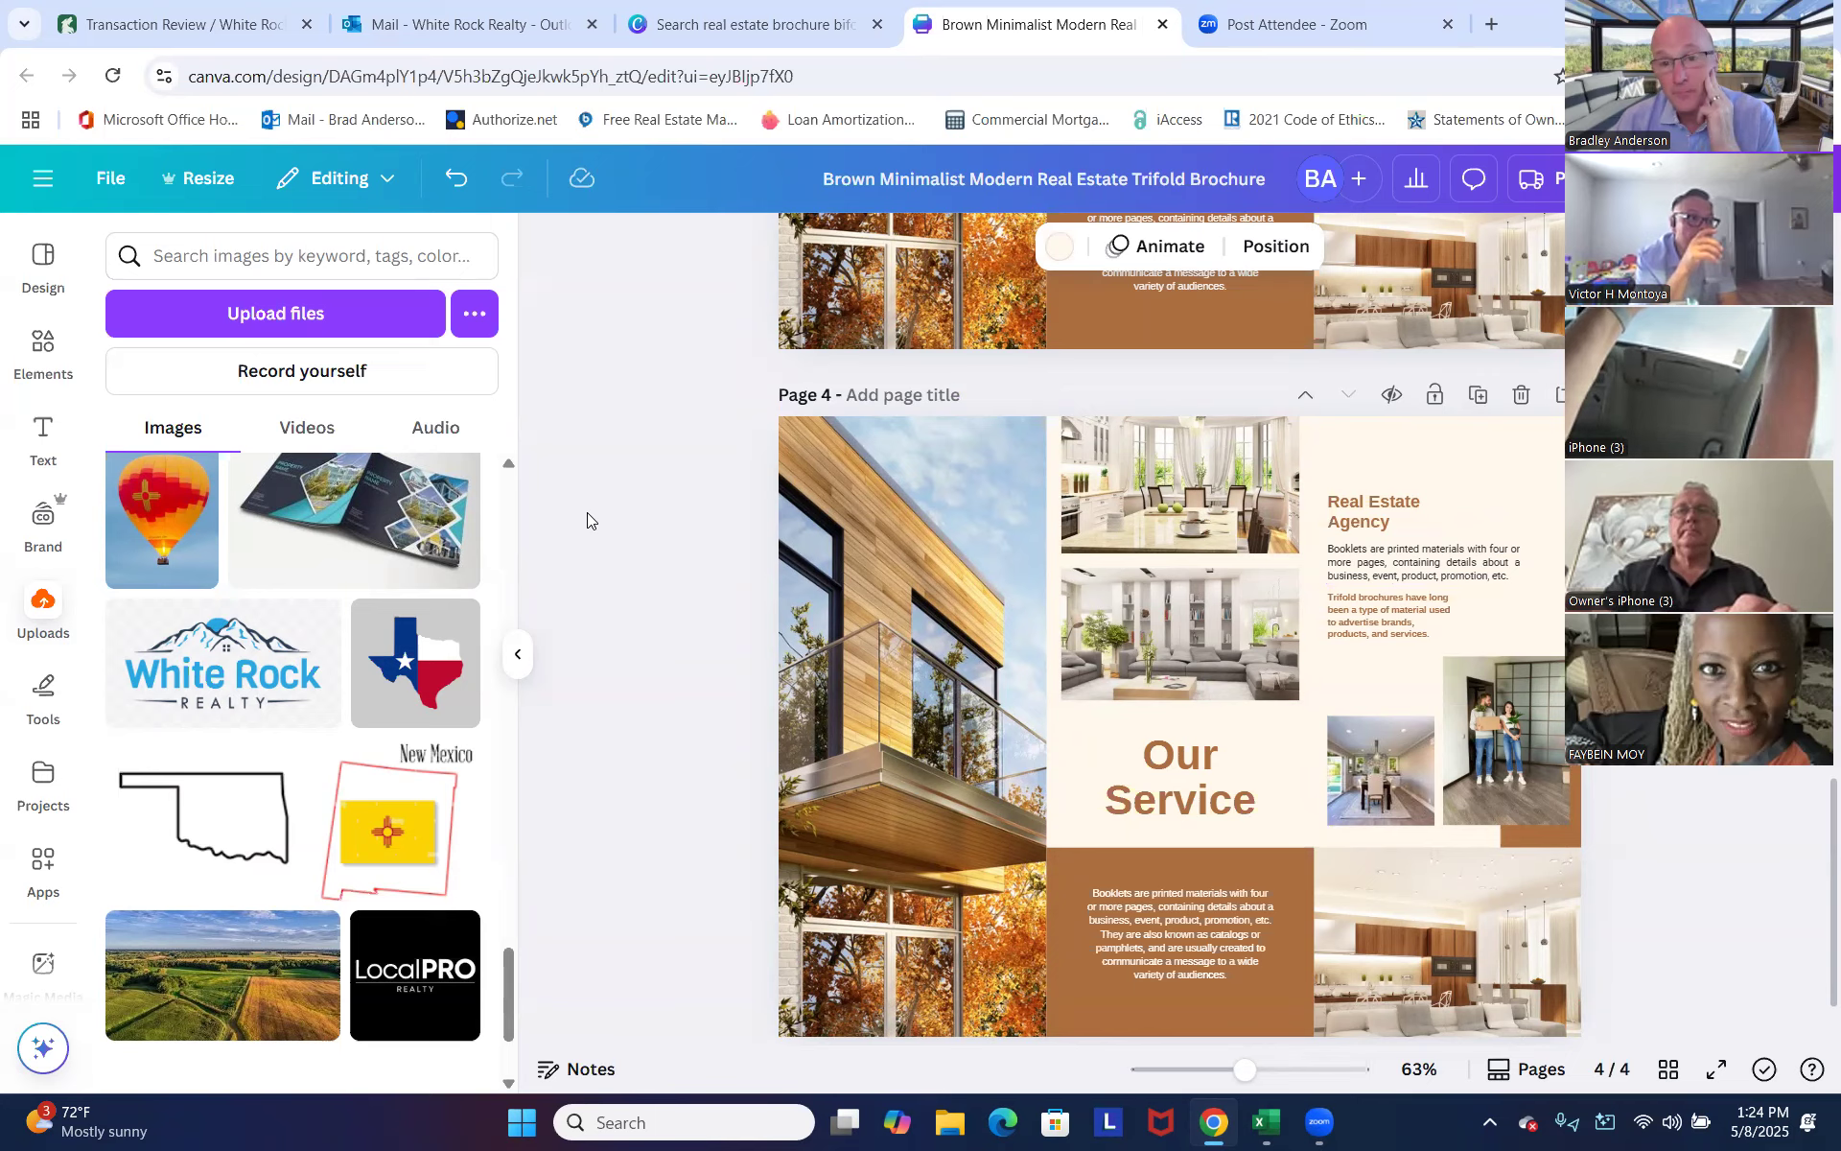
# Add the uploaded Texas flag map, brochure mockup and hot-air balloon images to page 1, and delete the brochure mockups.
pyautogui.scroll(15, 1084, 606)
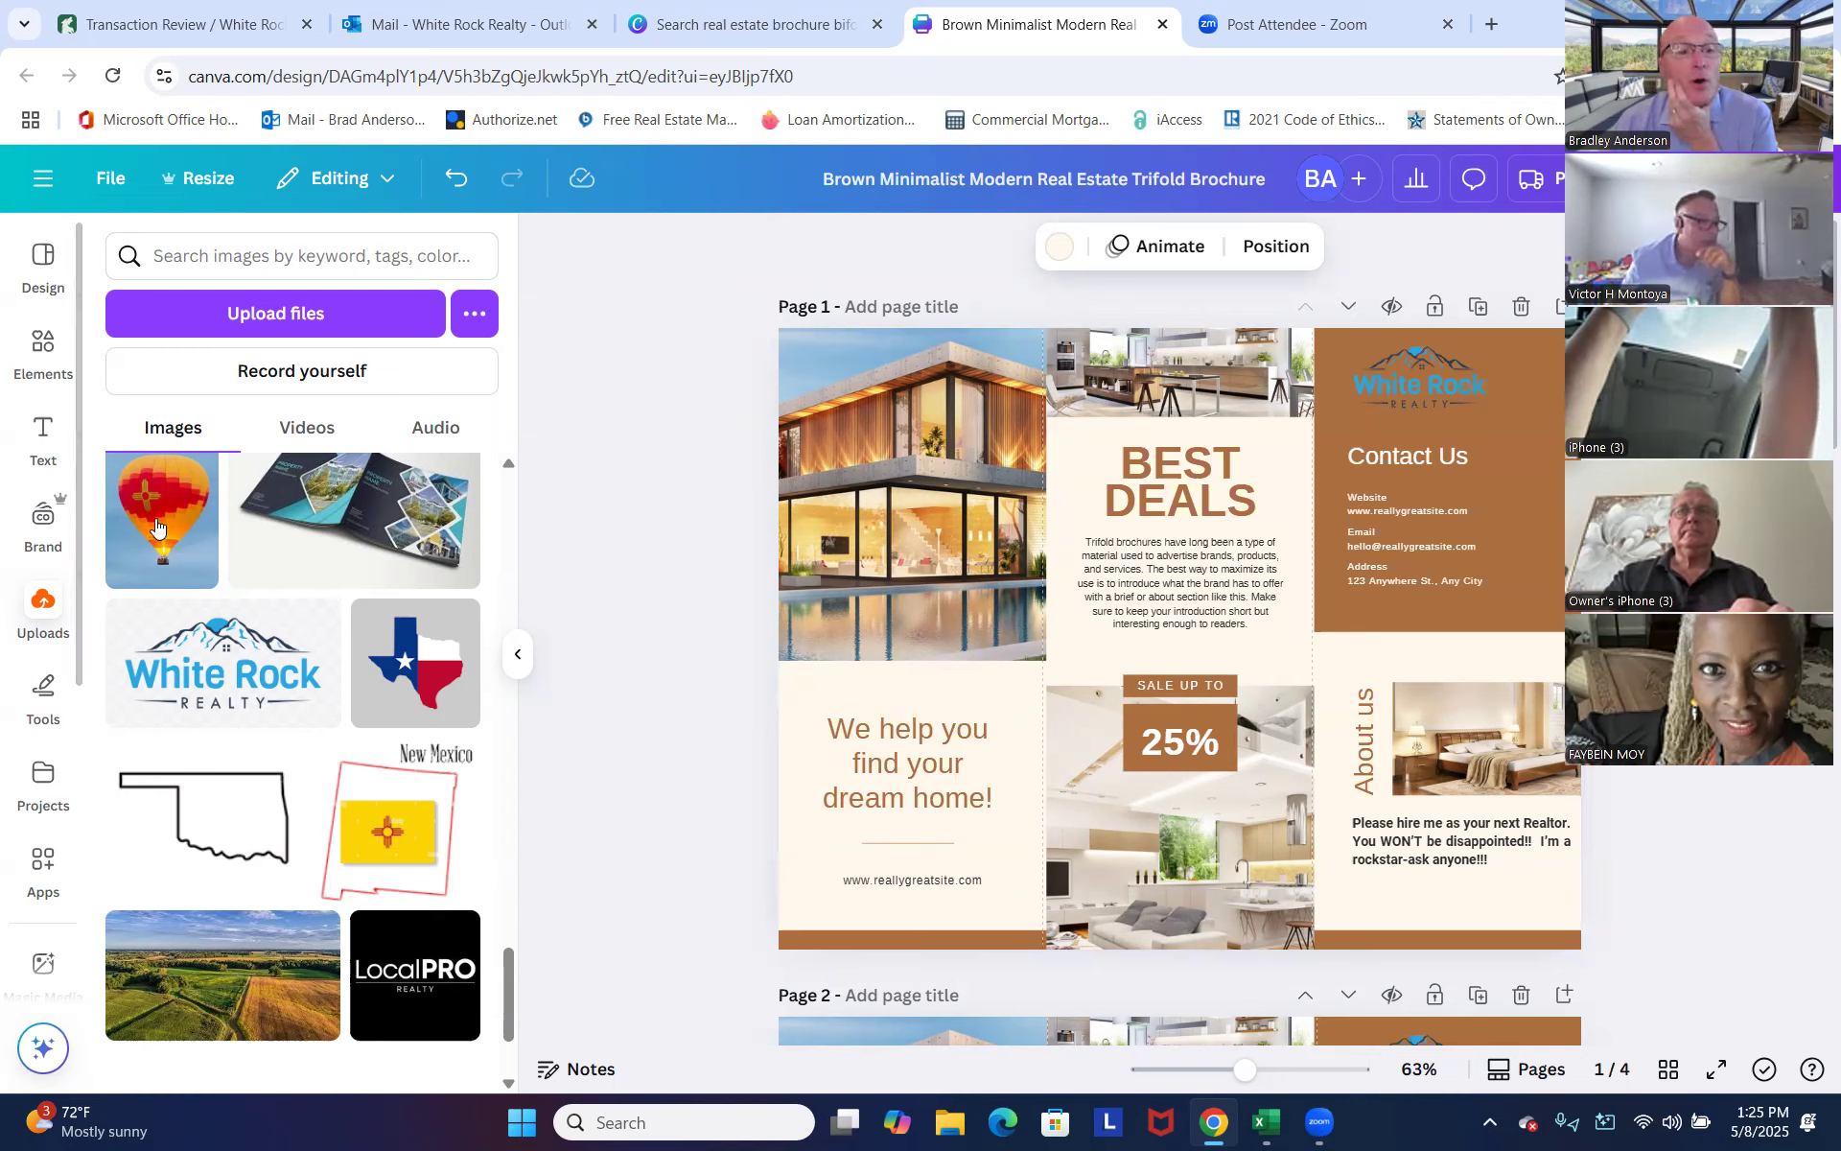
pyautogui.click(403, 679)
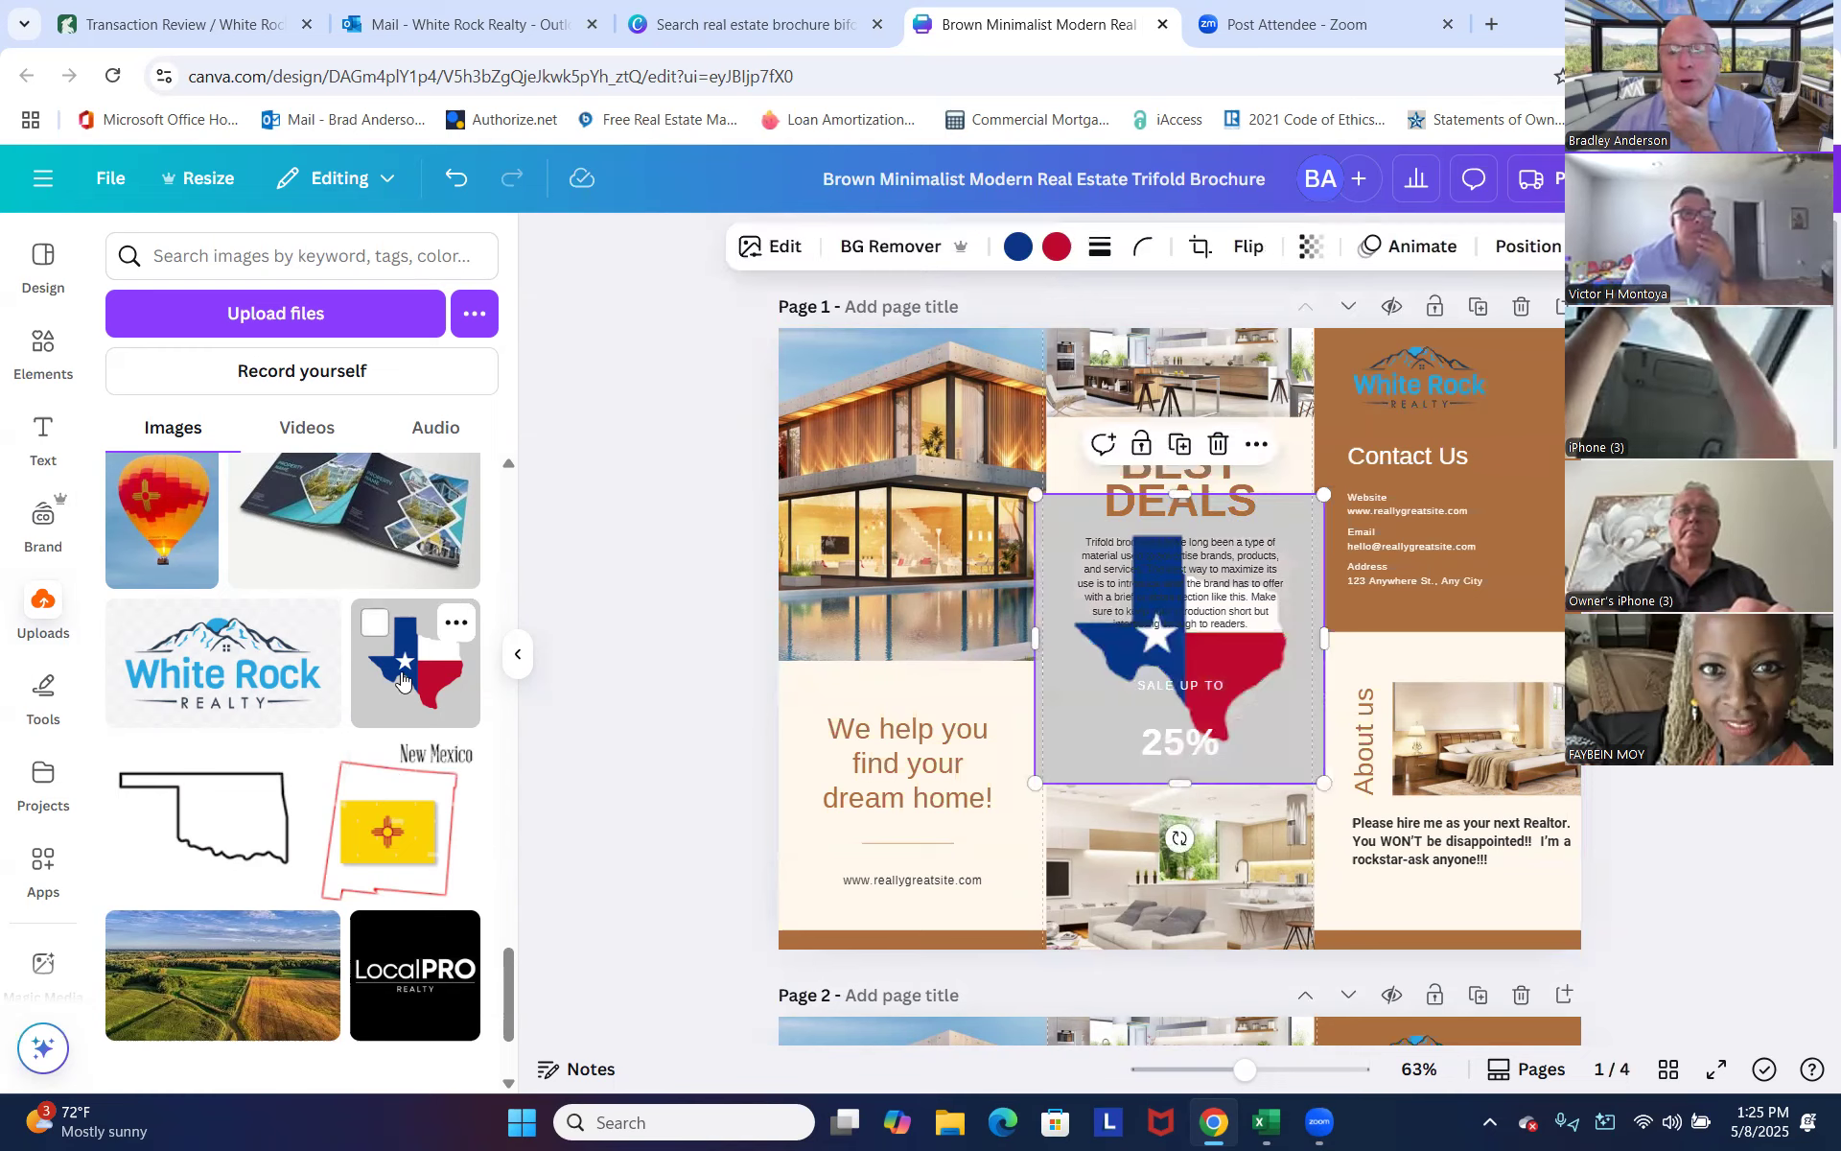
pyautogui.click(341, 542)
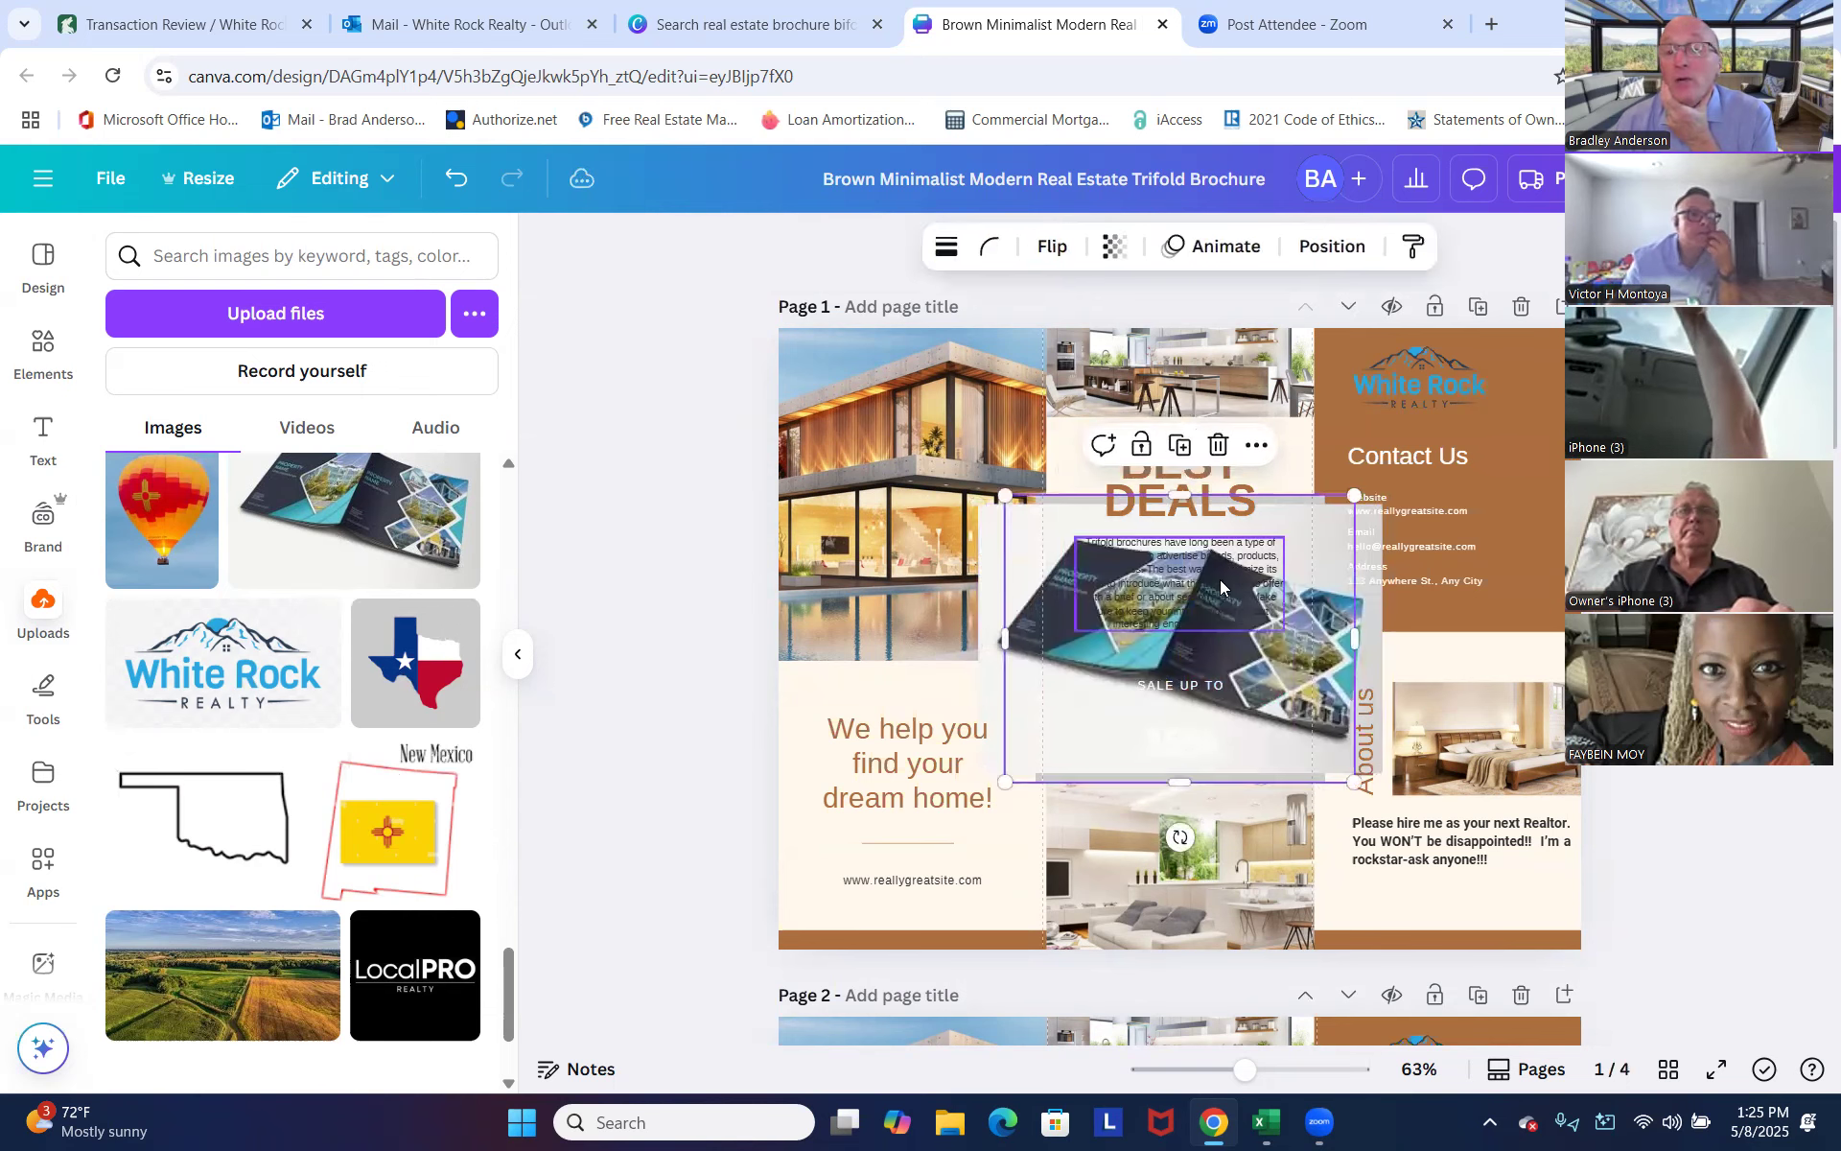
pyautogui.click(1218, 446)
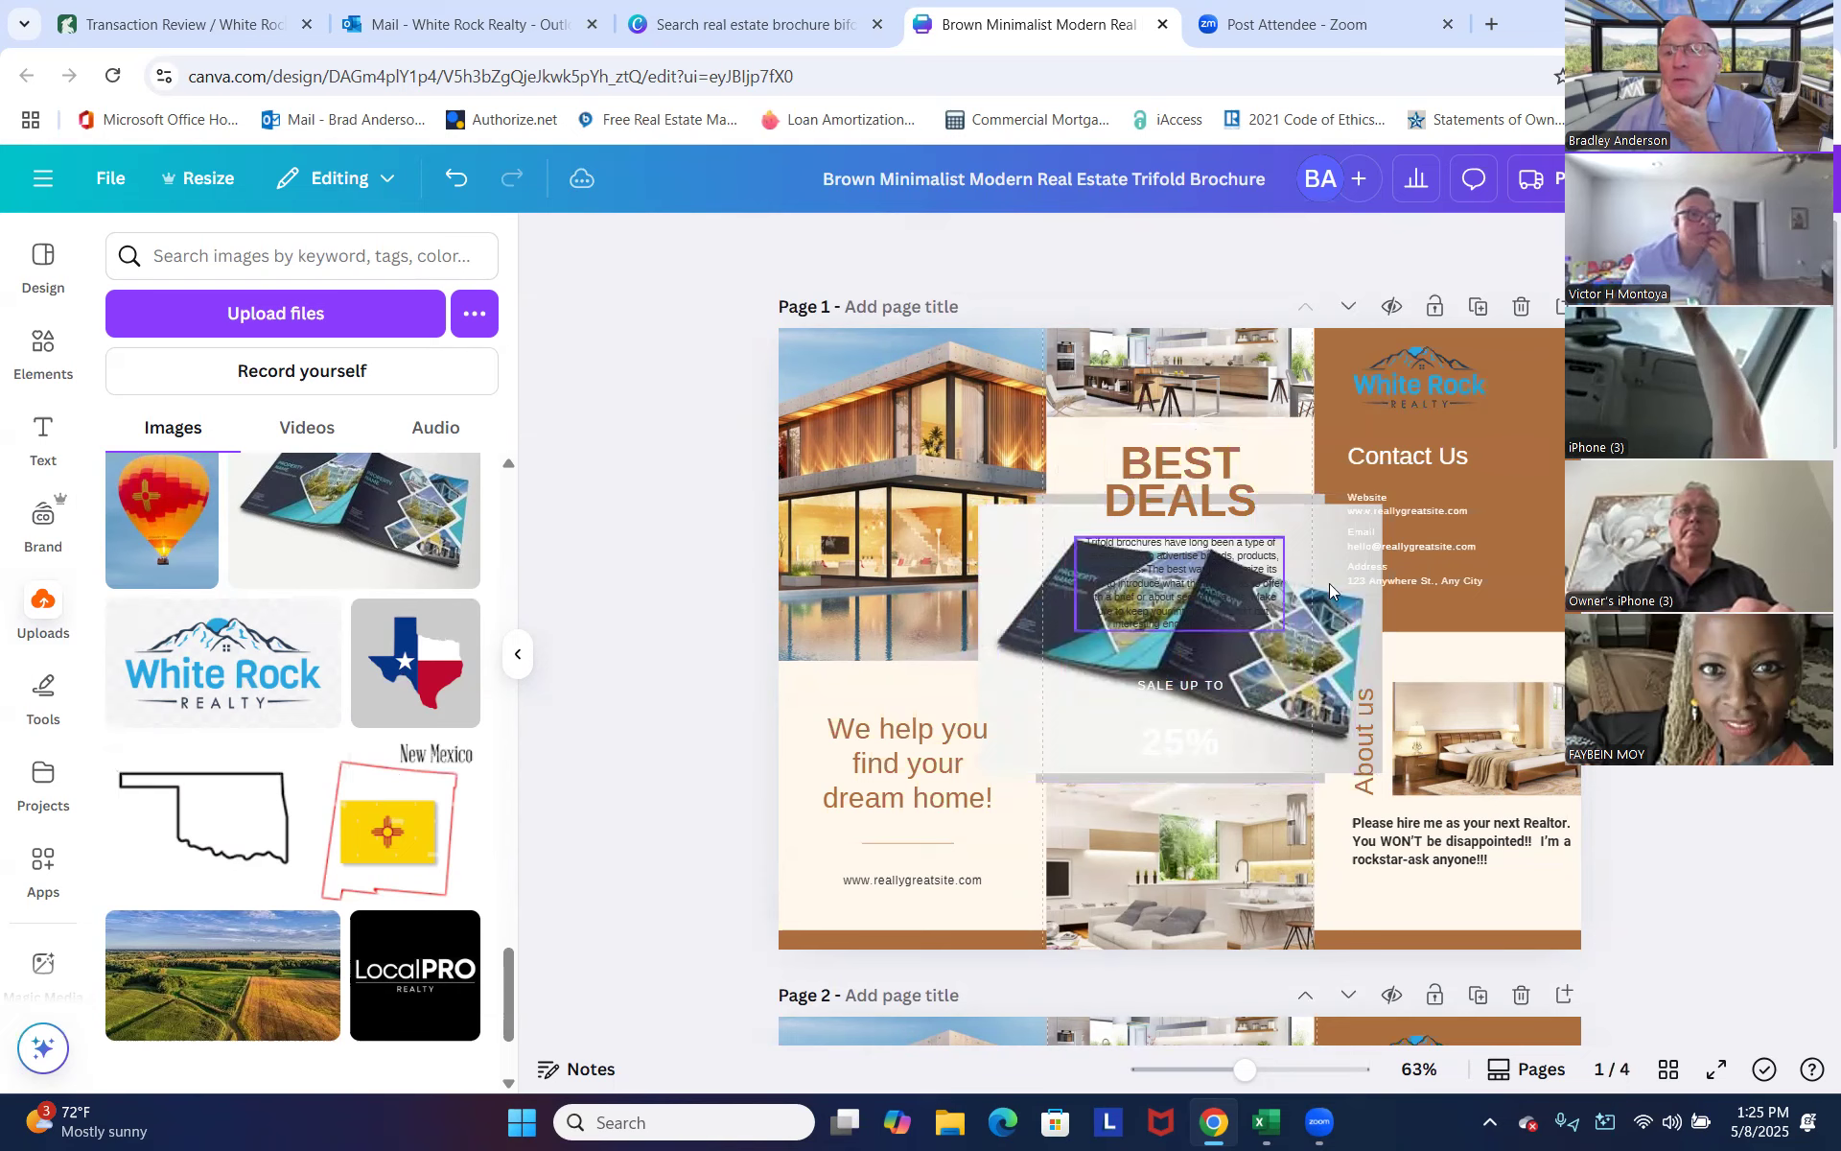
pyautogui.click(1329, 590)
pyautogui.click(1218, 458)
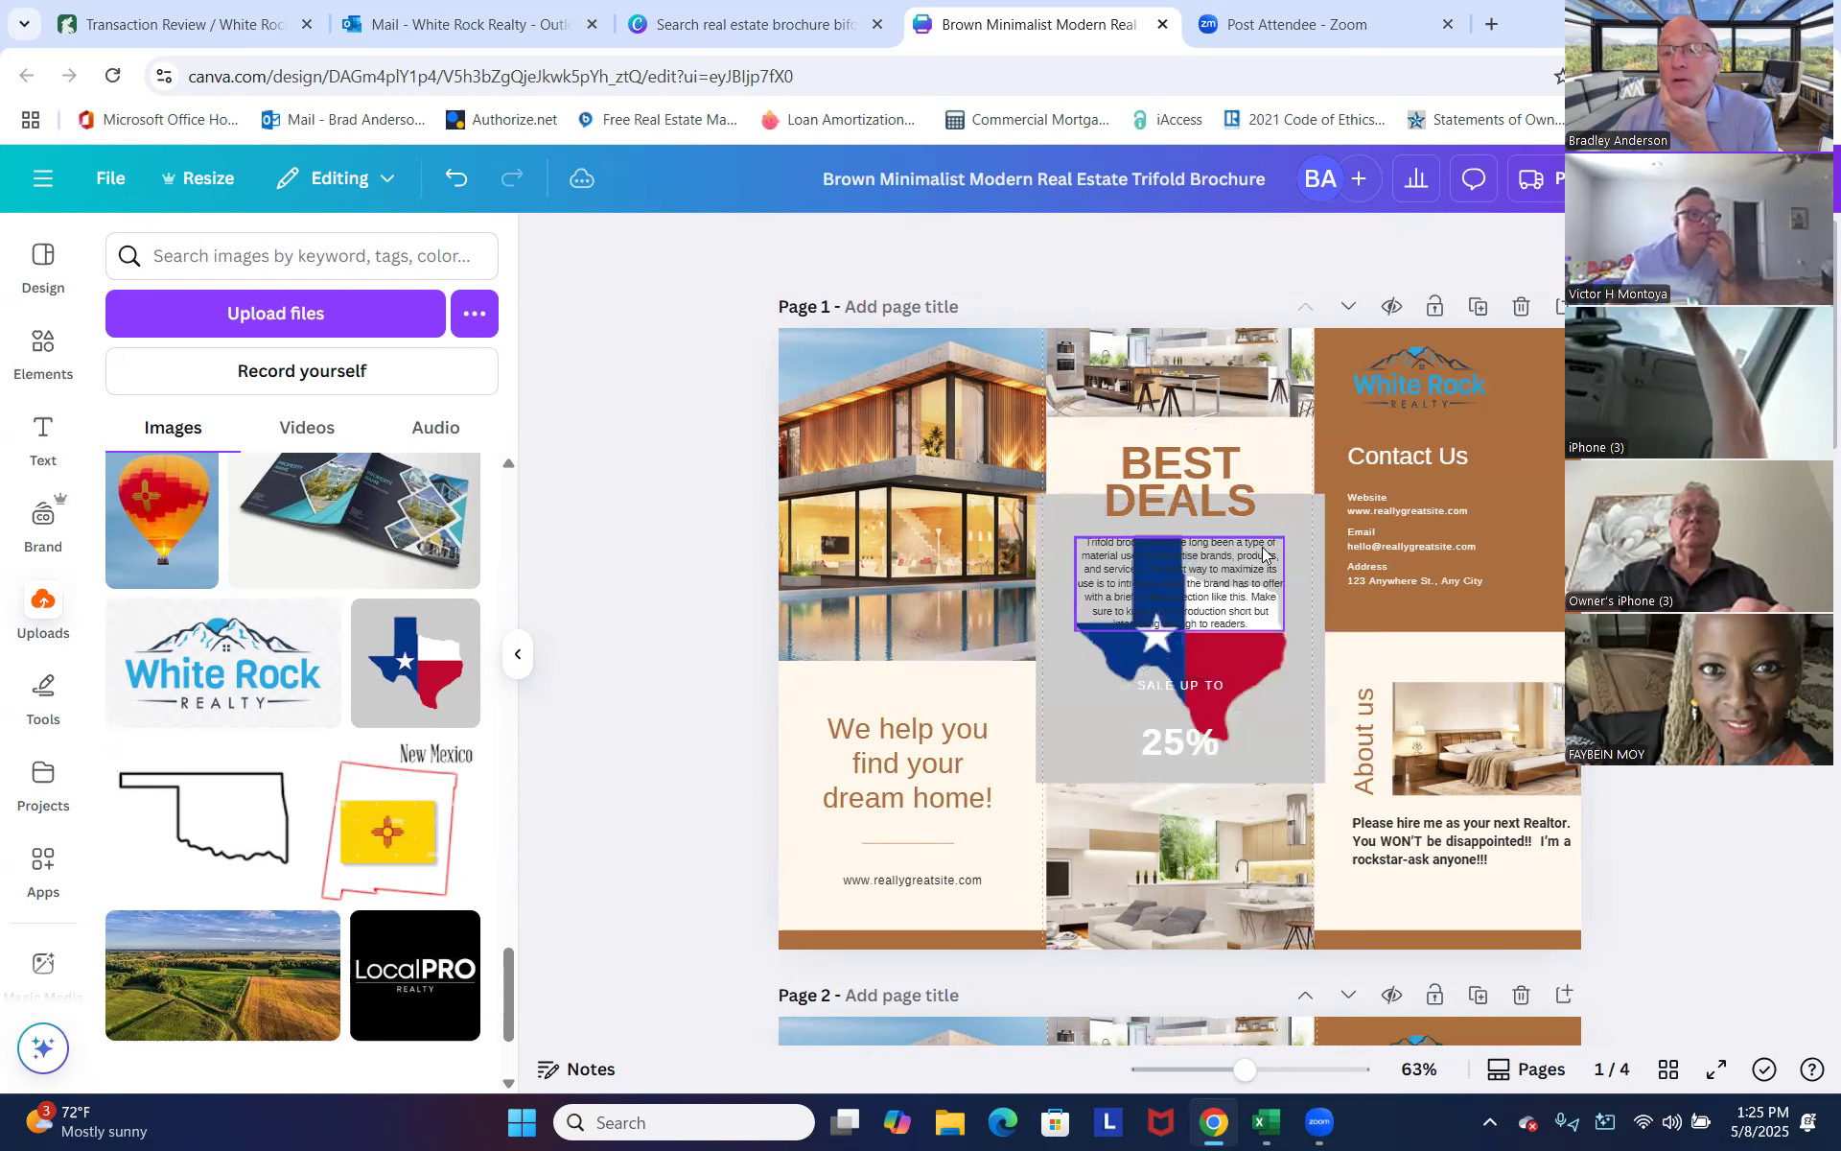
# Delete the "BEST DEALS" heading, the Texas flag map and the hot-air balloon image from page 1.
pyautogui.click(1251, 487)
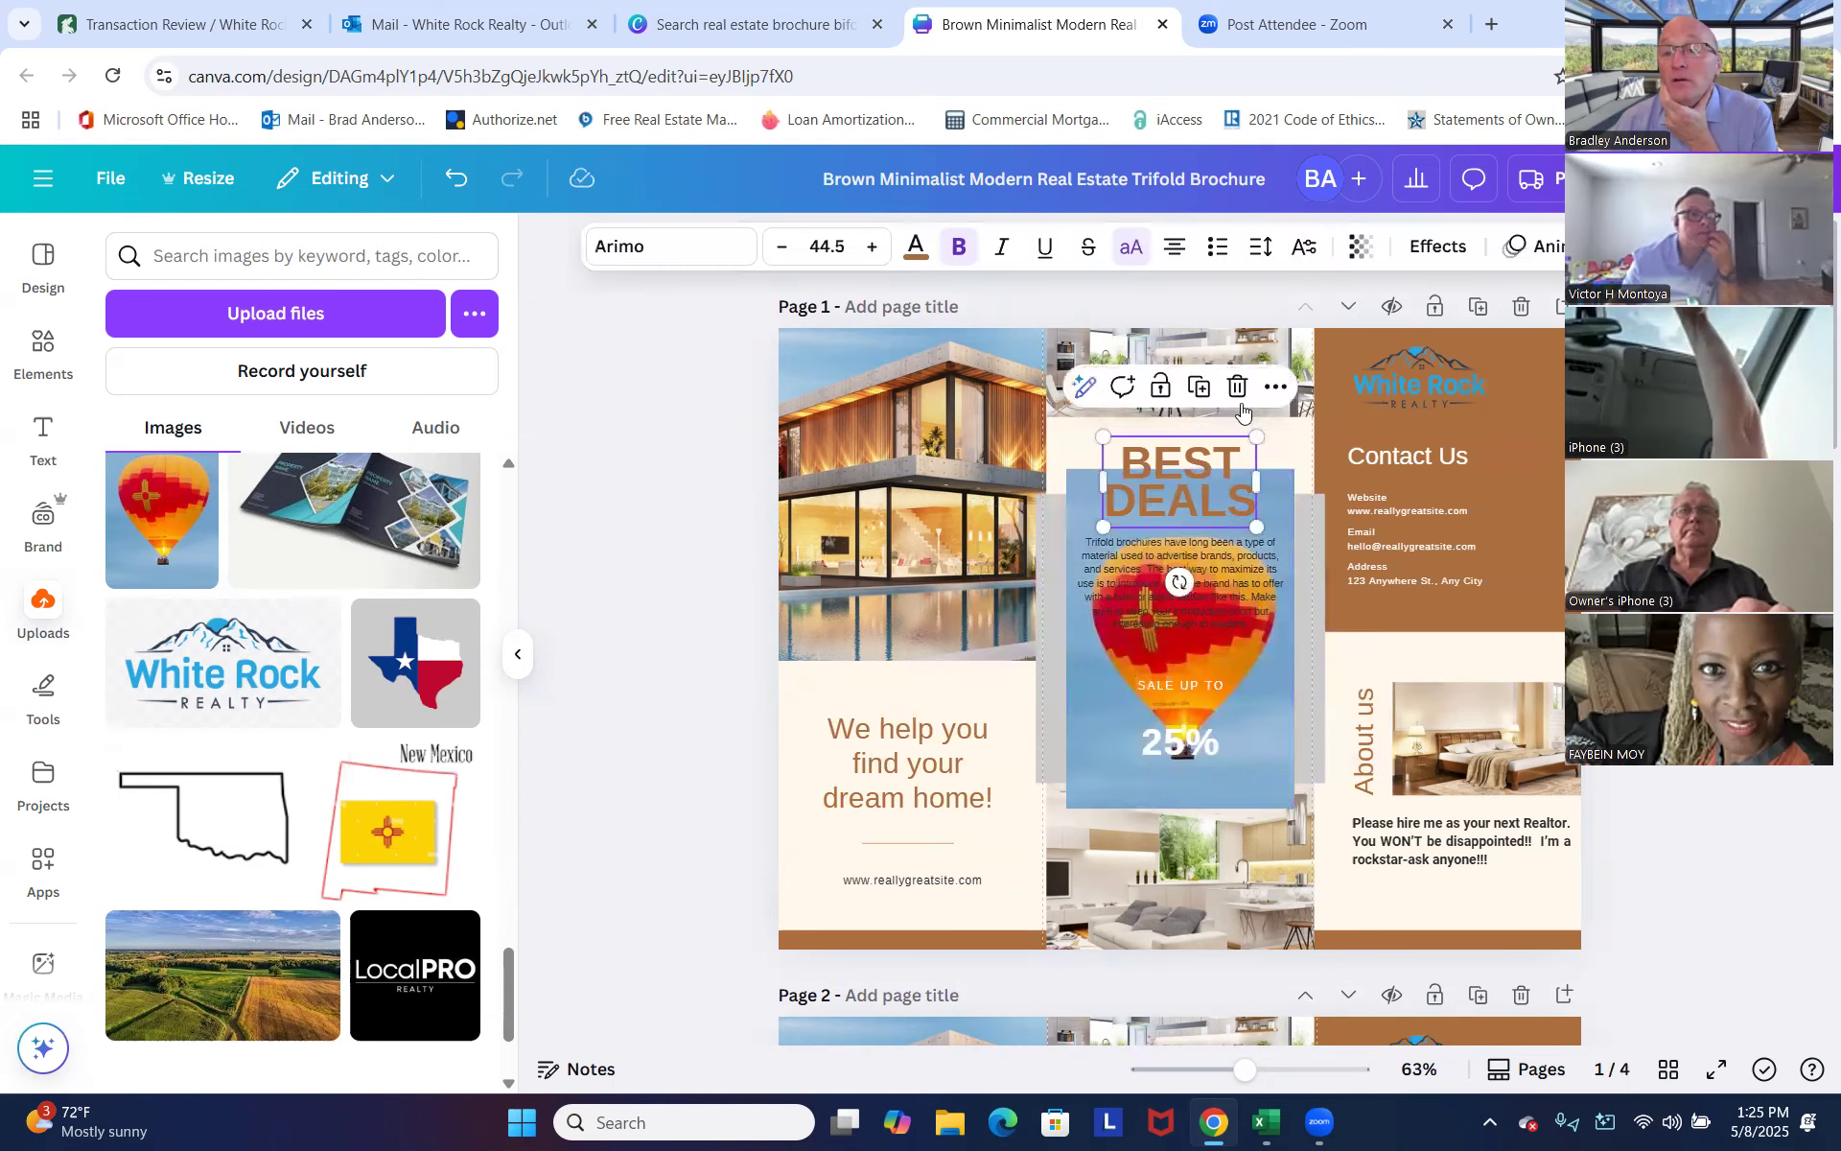
pyautogui.click(1237, 387)
pyautogui.click(1303, 544)
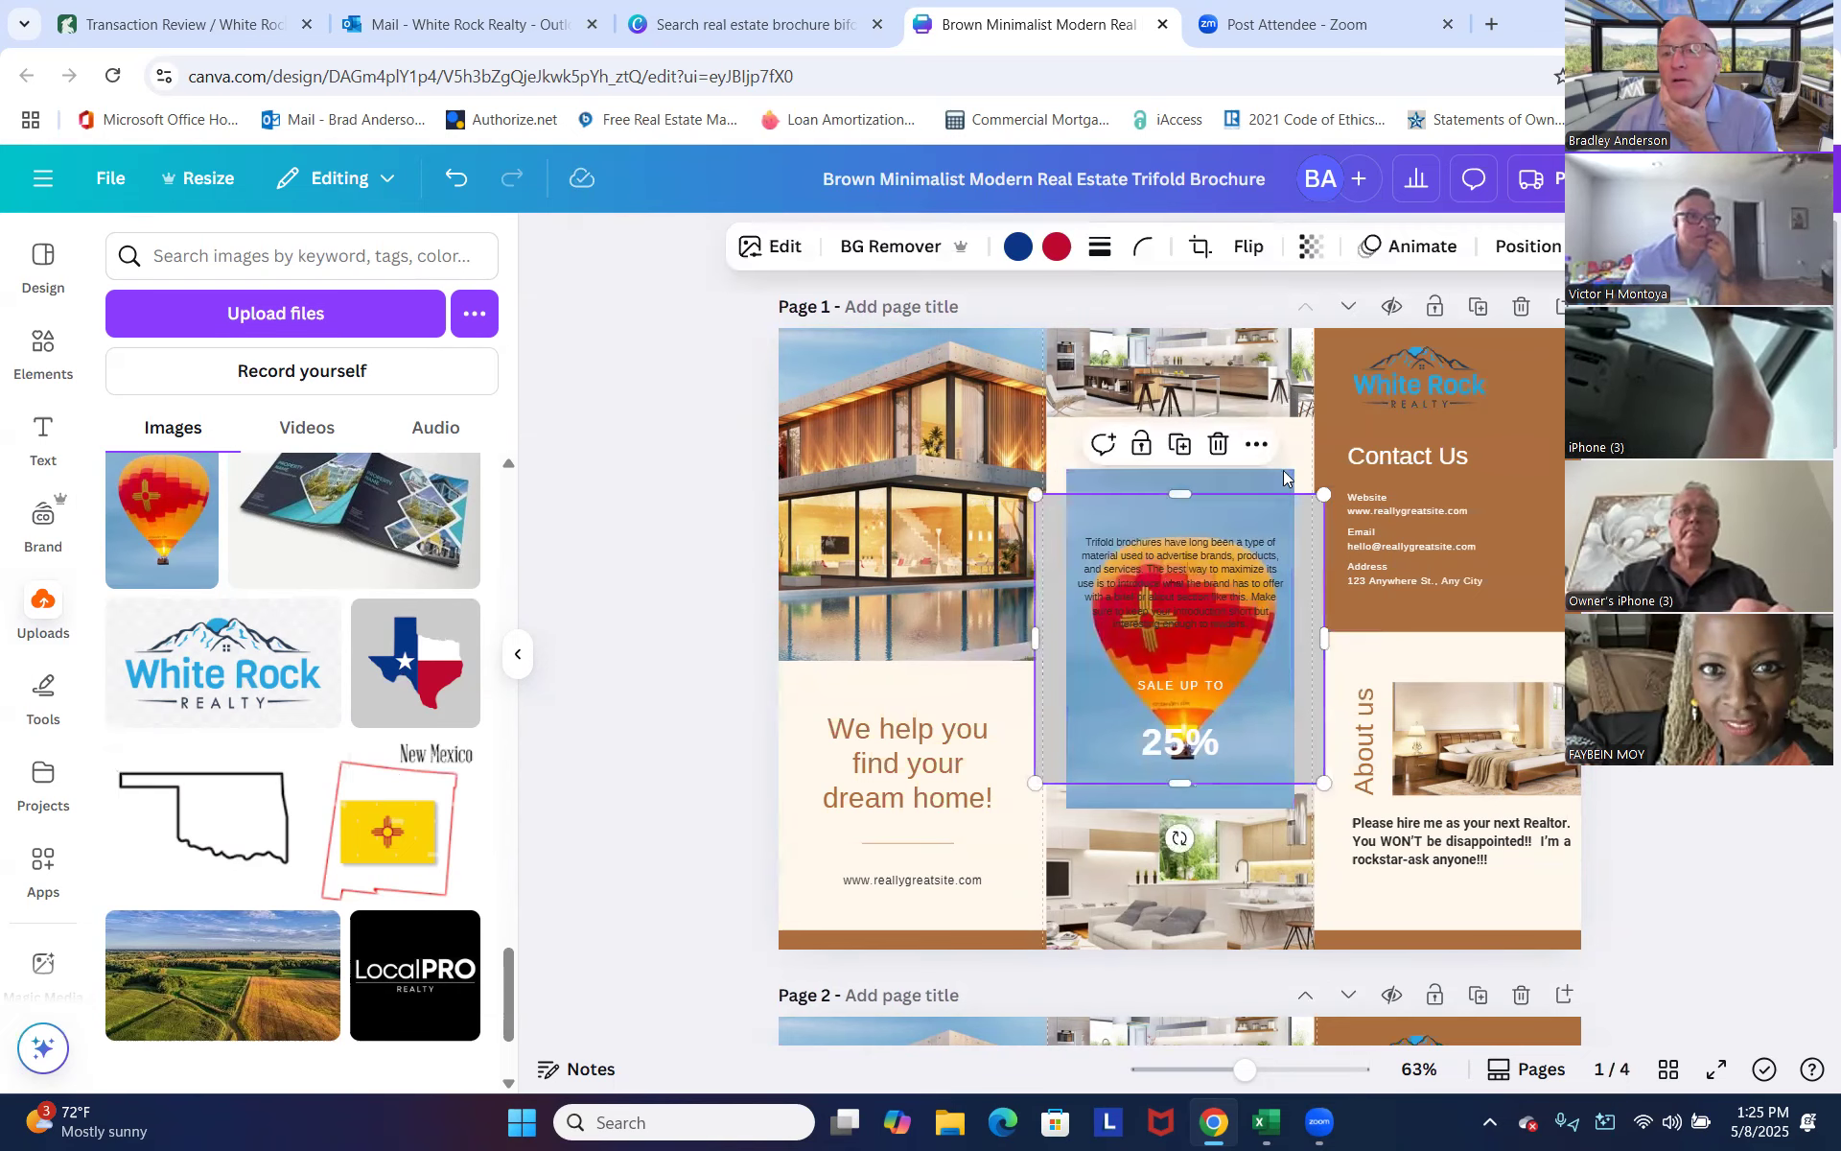
pyautogui.click(1222, 443)
pyautogui.click(1239, 485)
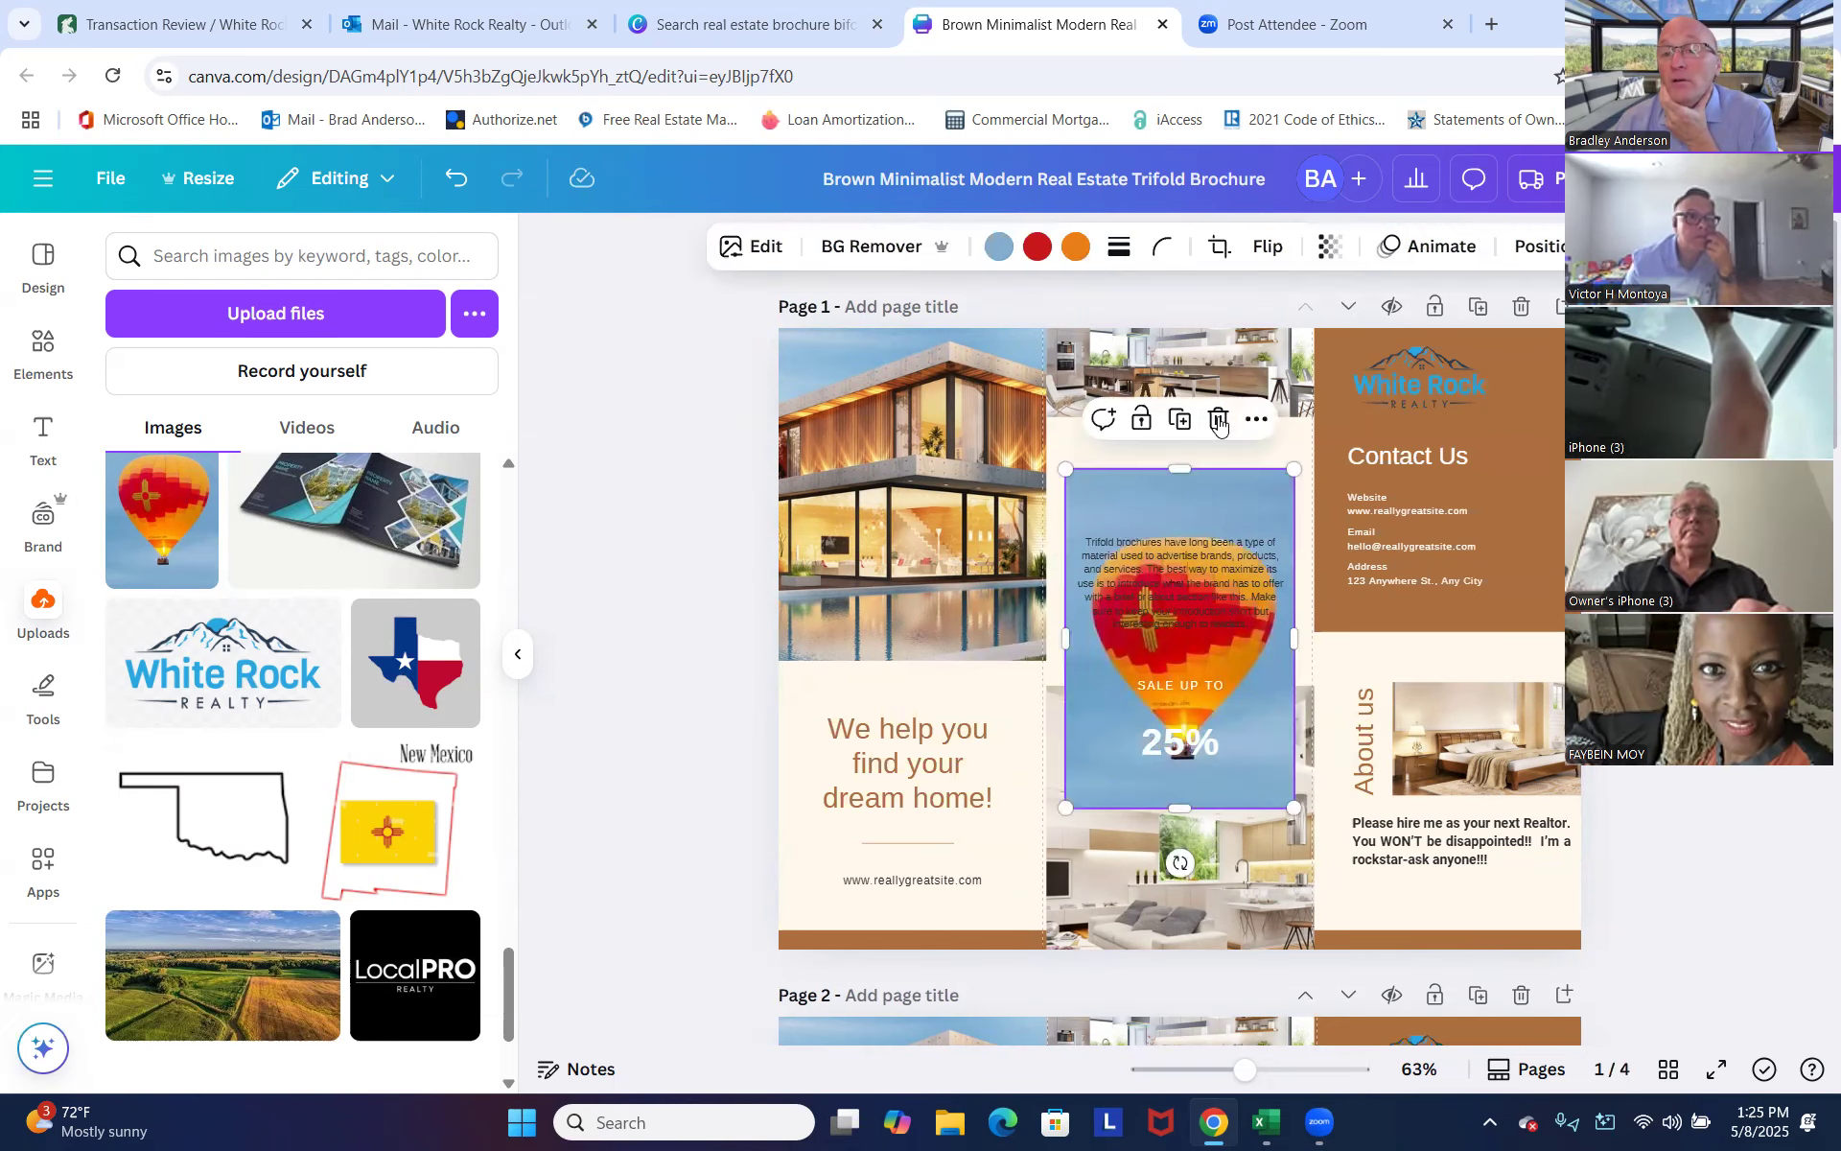
pyautogui.press('Delete')
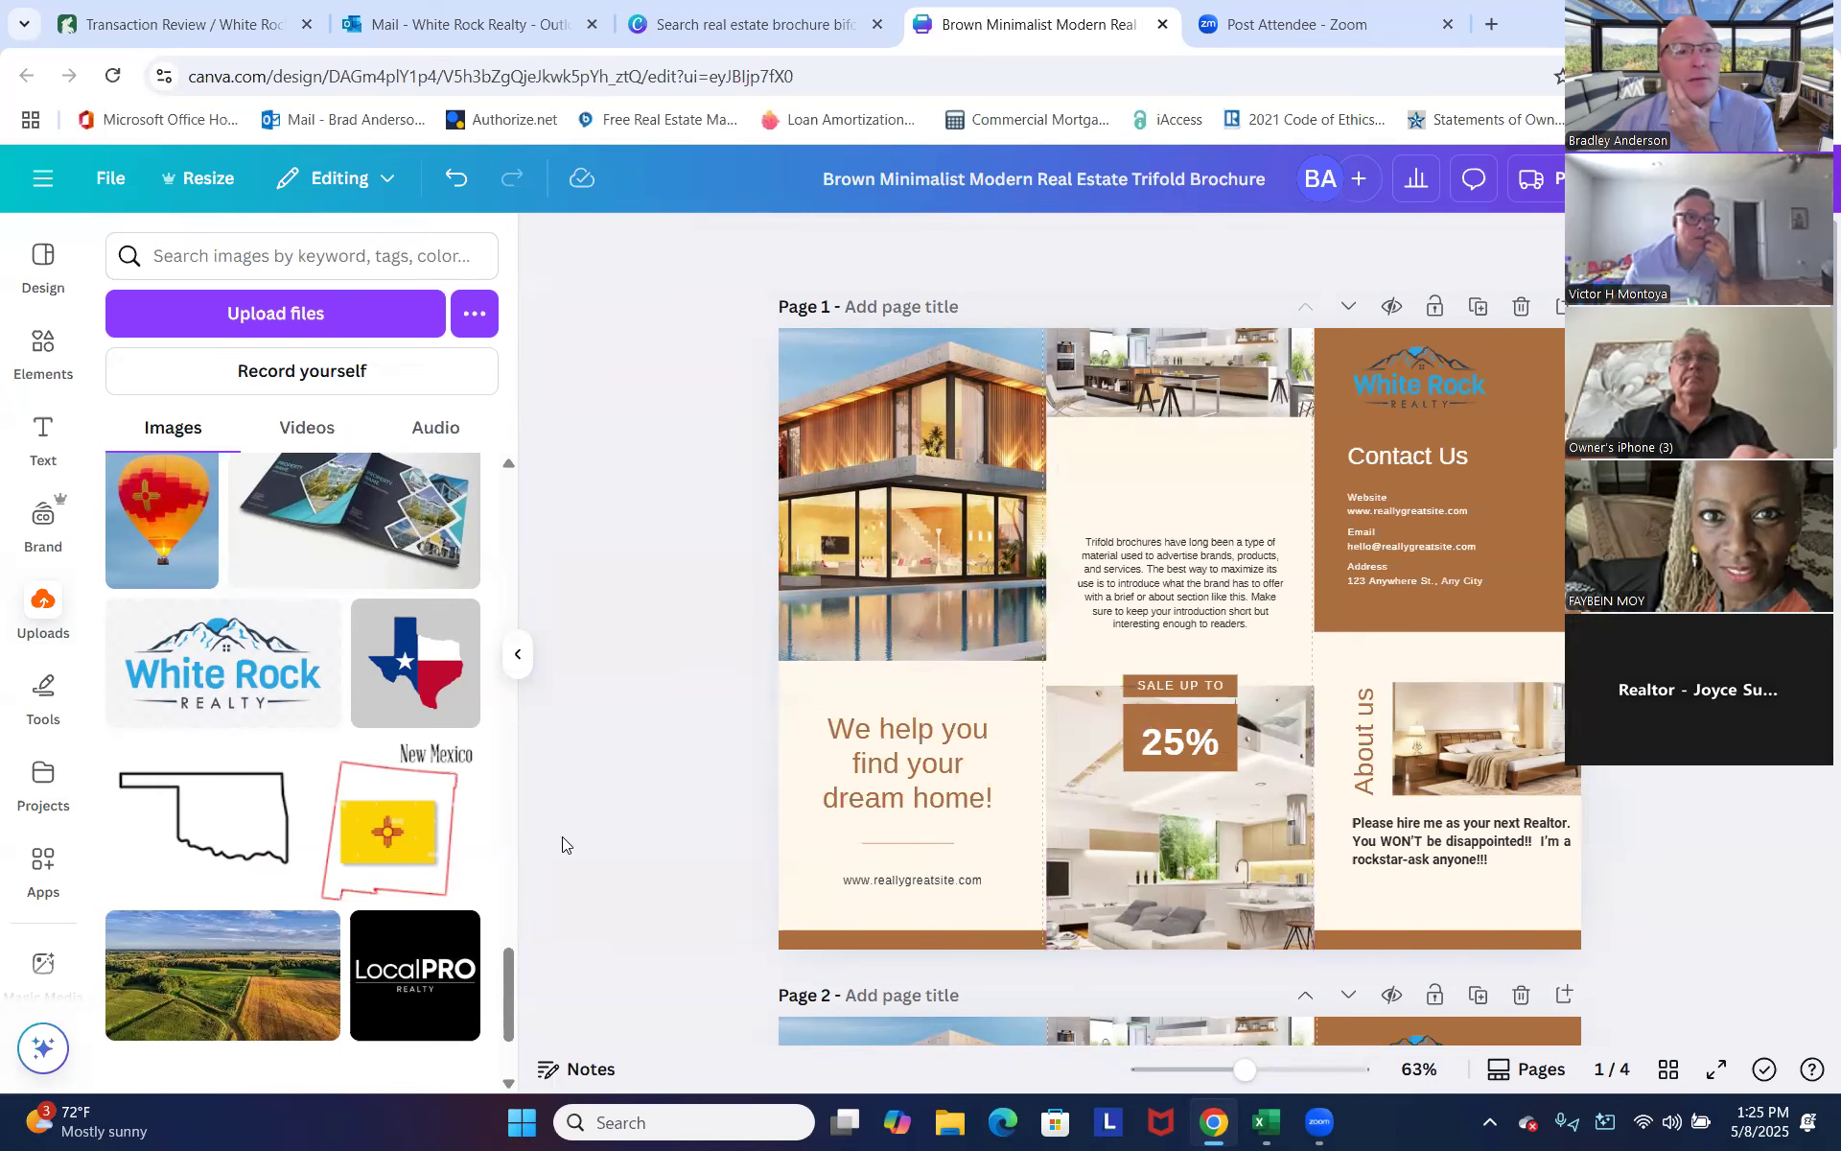
# Add a body text box to page 1, place it above the middle panel's paragraph and shrink it to font size 16.1.
pyautogui.click(43, 436)
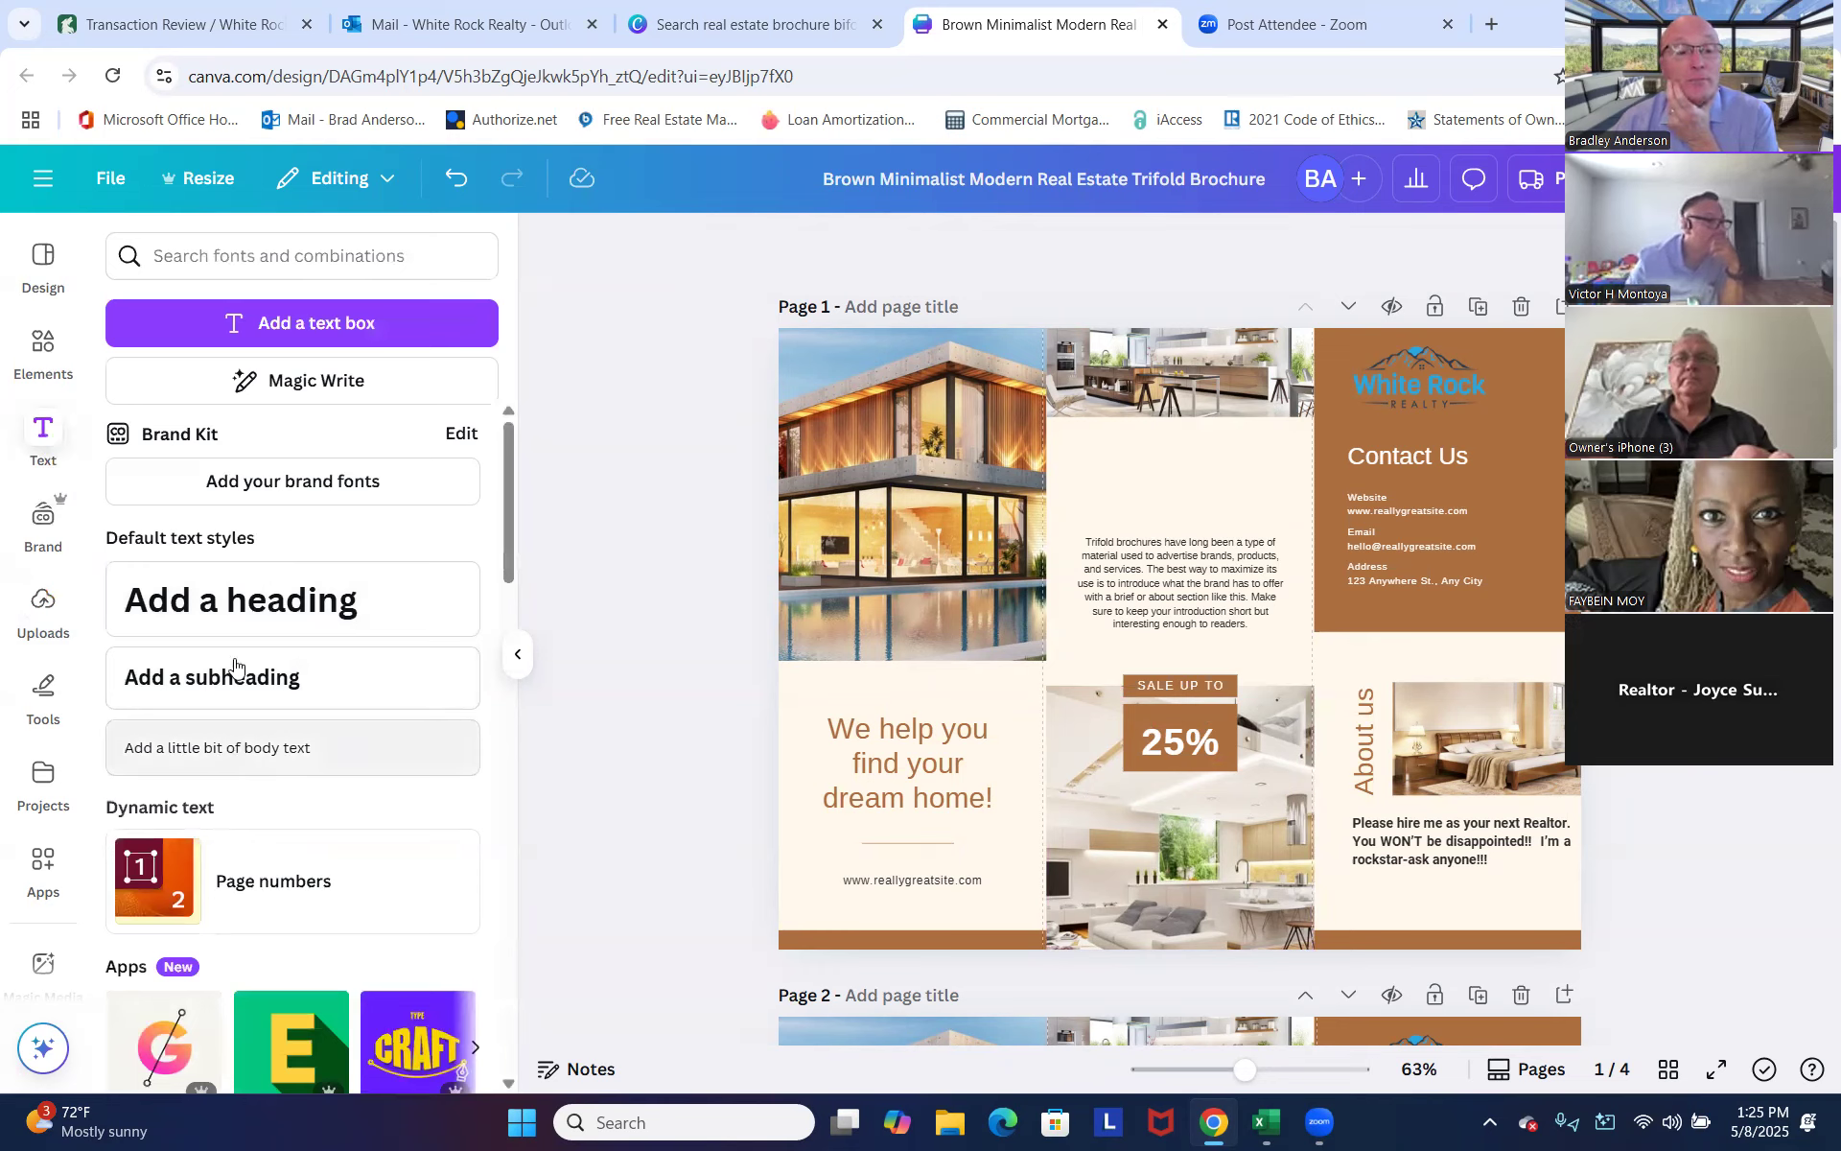
pyautogui.click(266, 755)
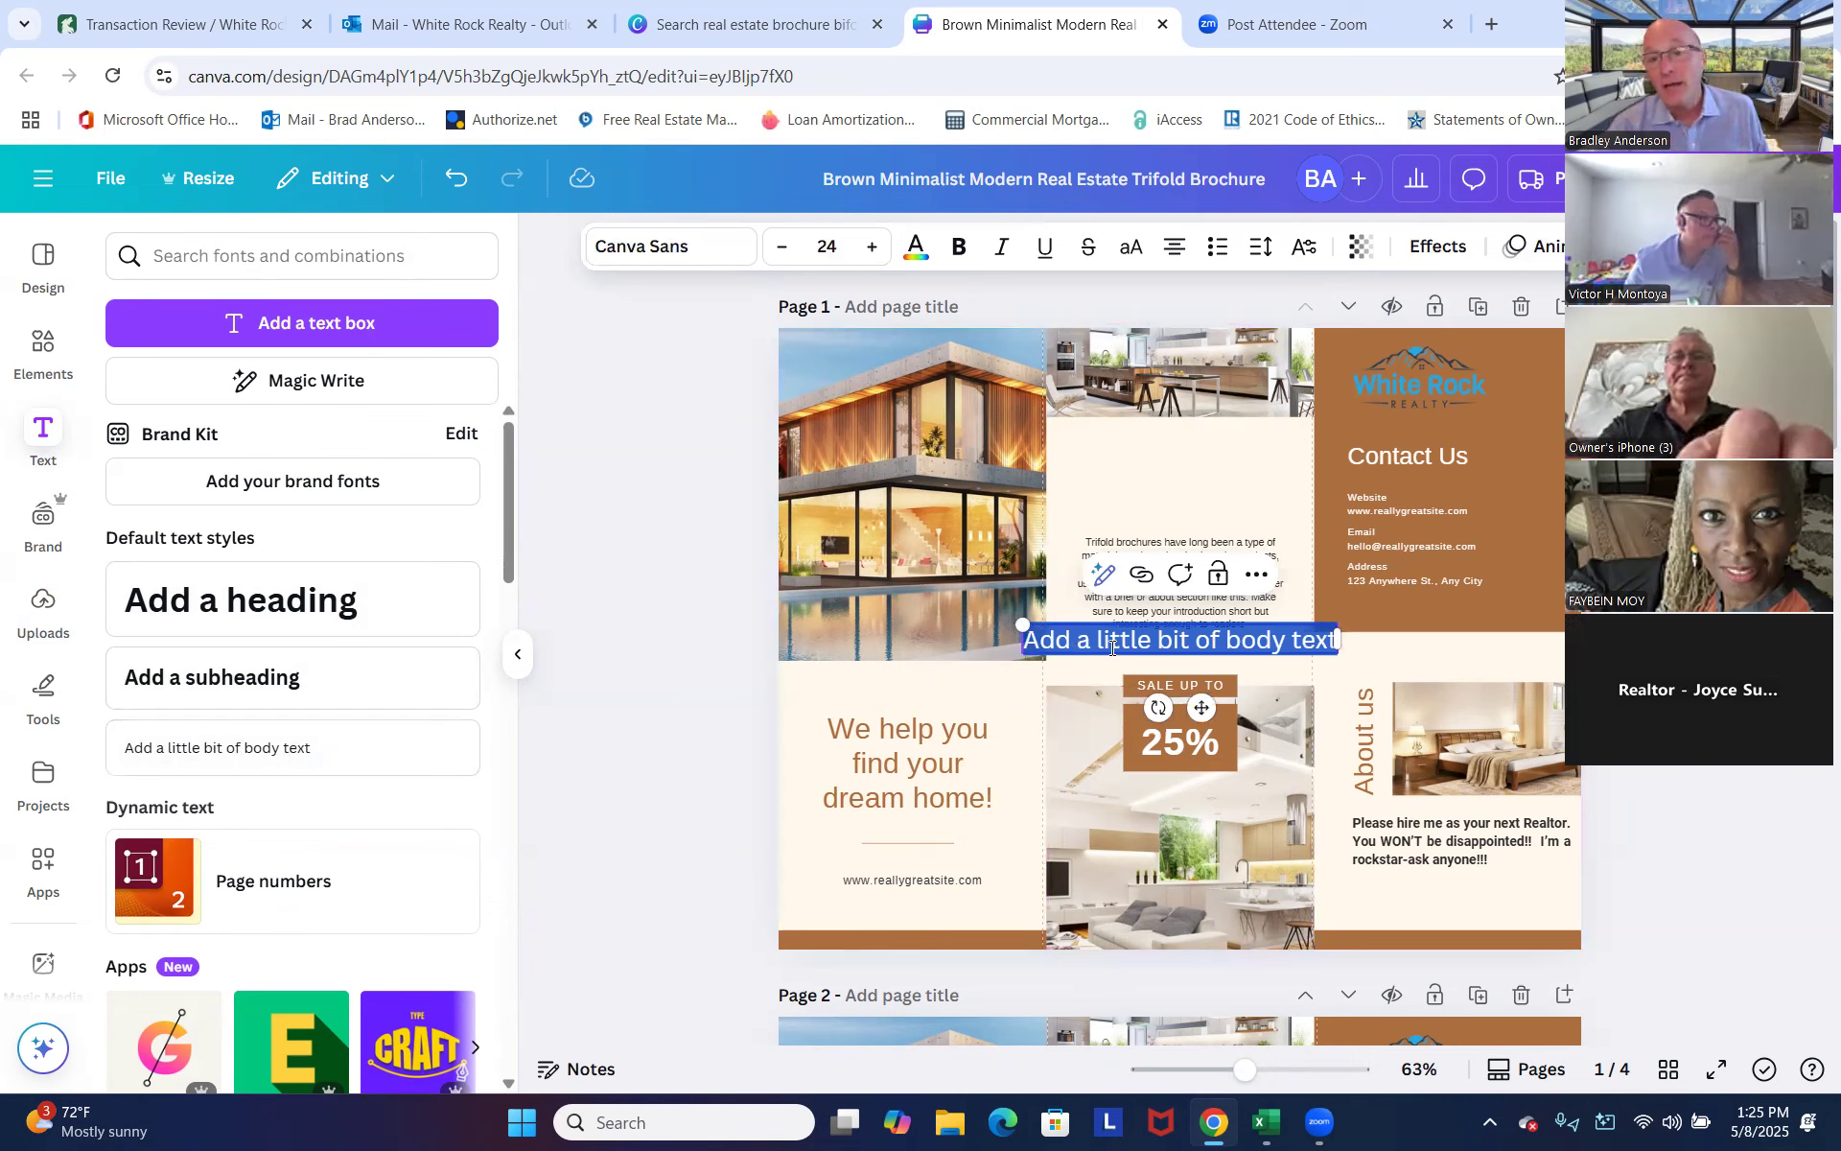
pyautogui.click(688, 735)
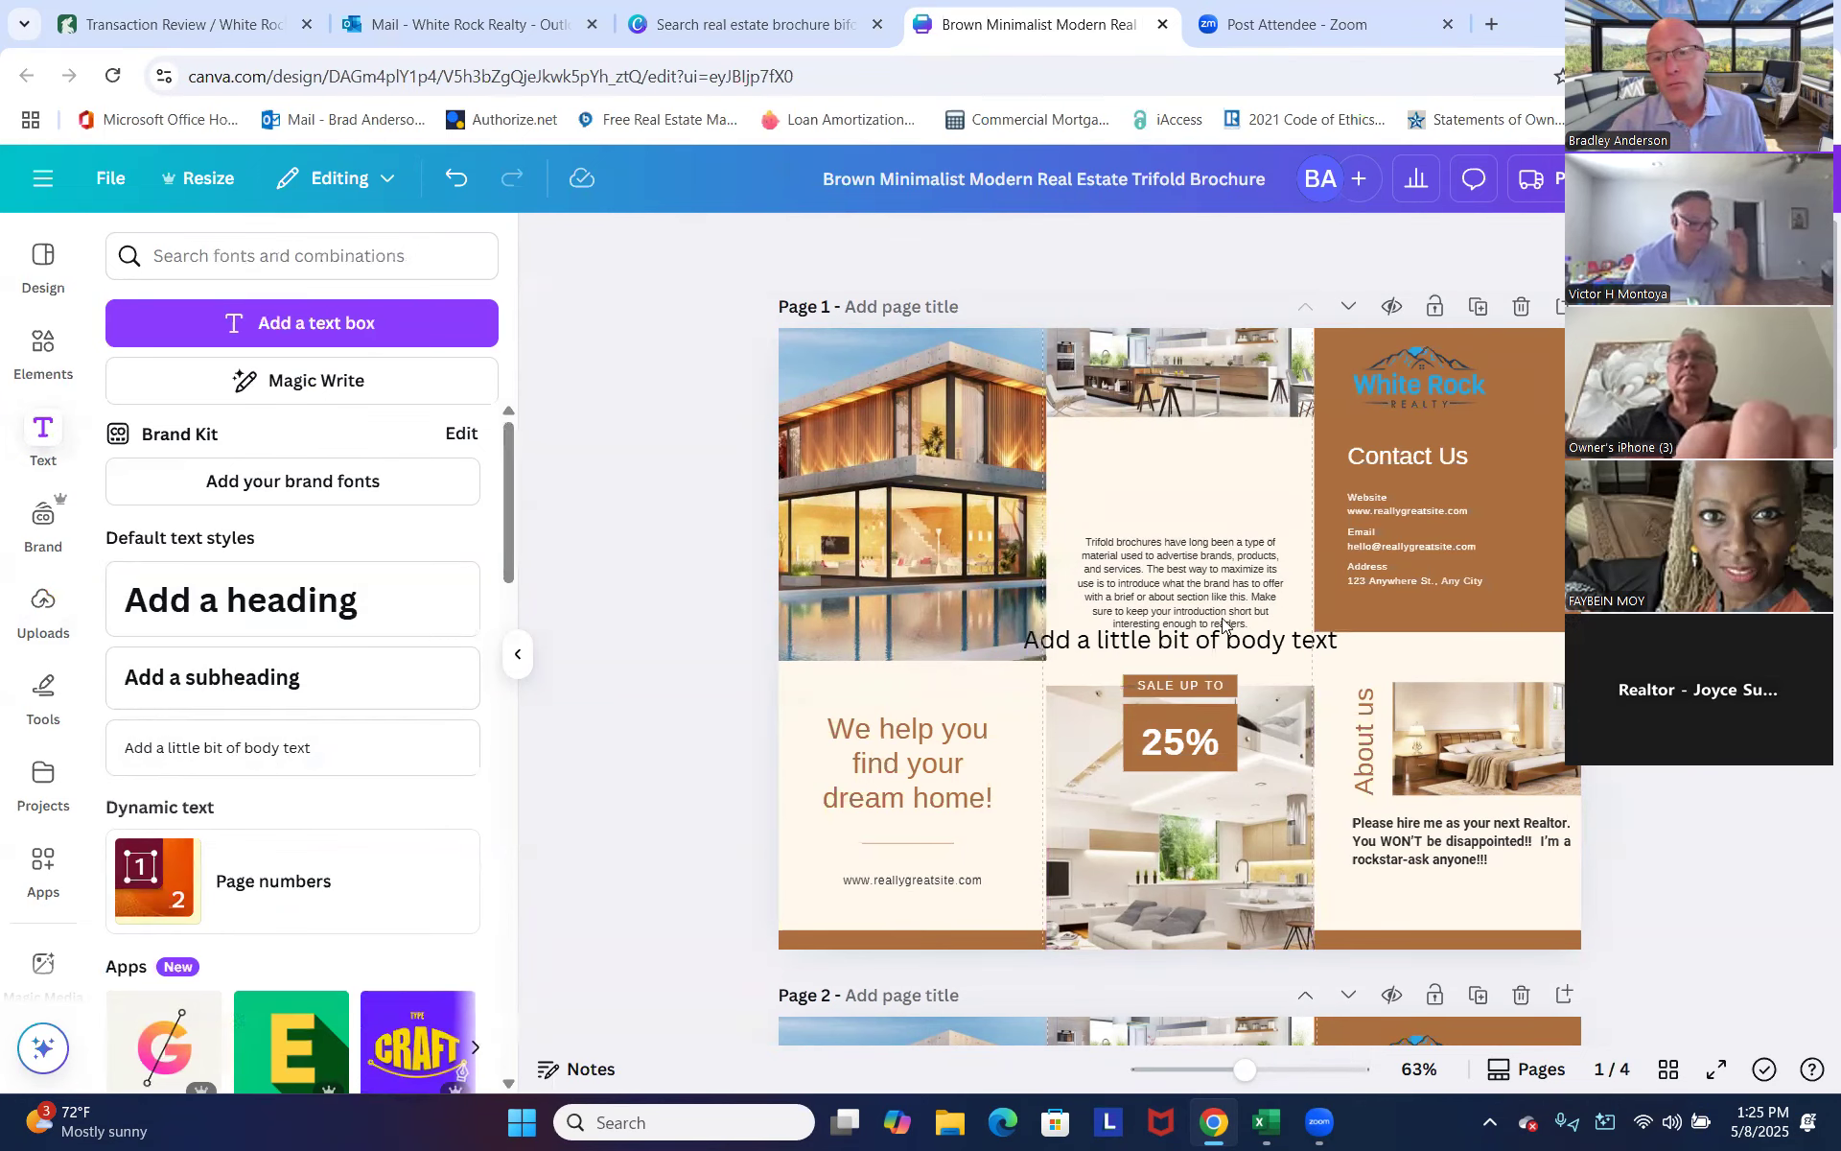
pyautogui.moveTo(1223, 623); pyautogui.dragTo(1272, 477)
pyautogui.moveTo(1044, 468); pyautogui.dragTo(1146, 472)
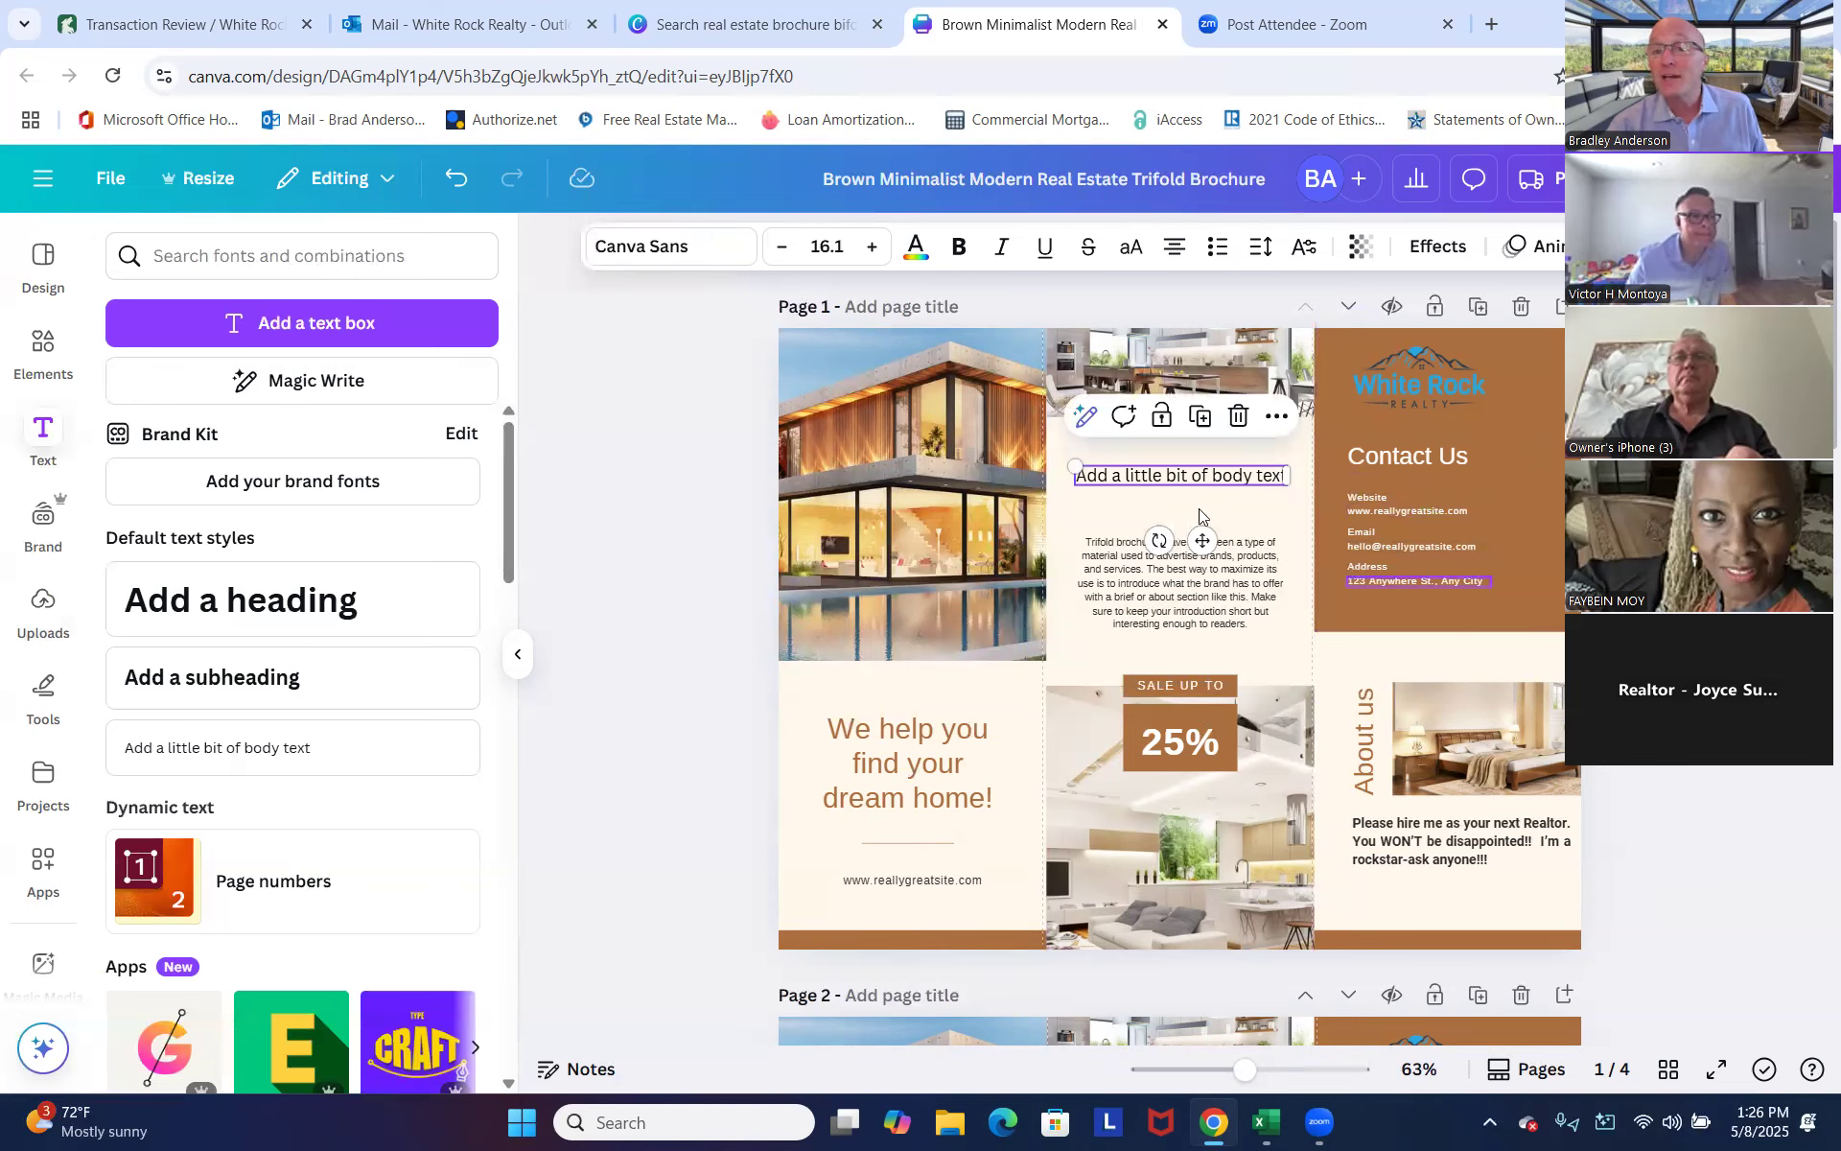
pyautogui.moveTo(1178, 479); pyautogui.dragTo(1437, 613)
pyautogui.doubleClick(1480, 601)
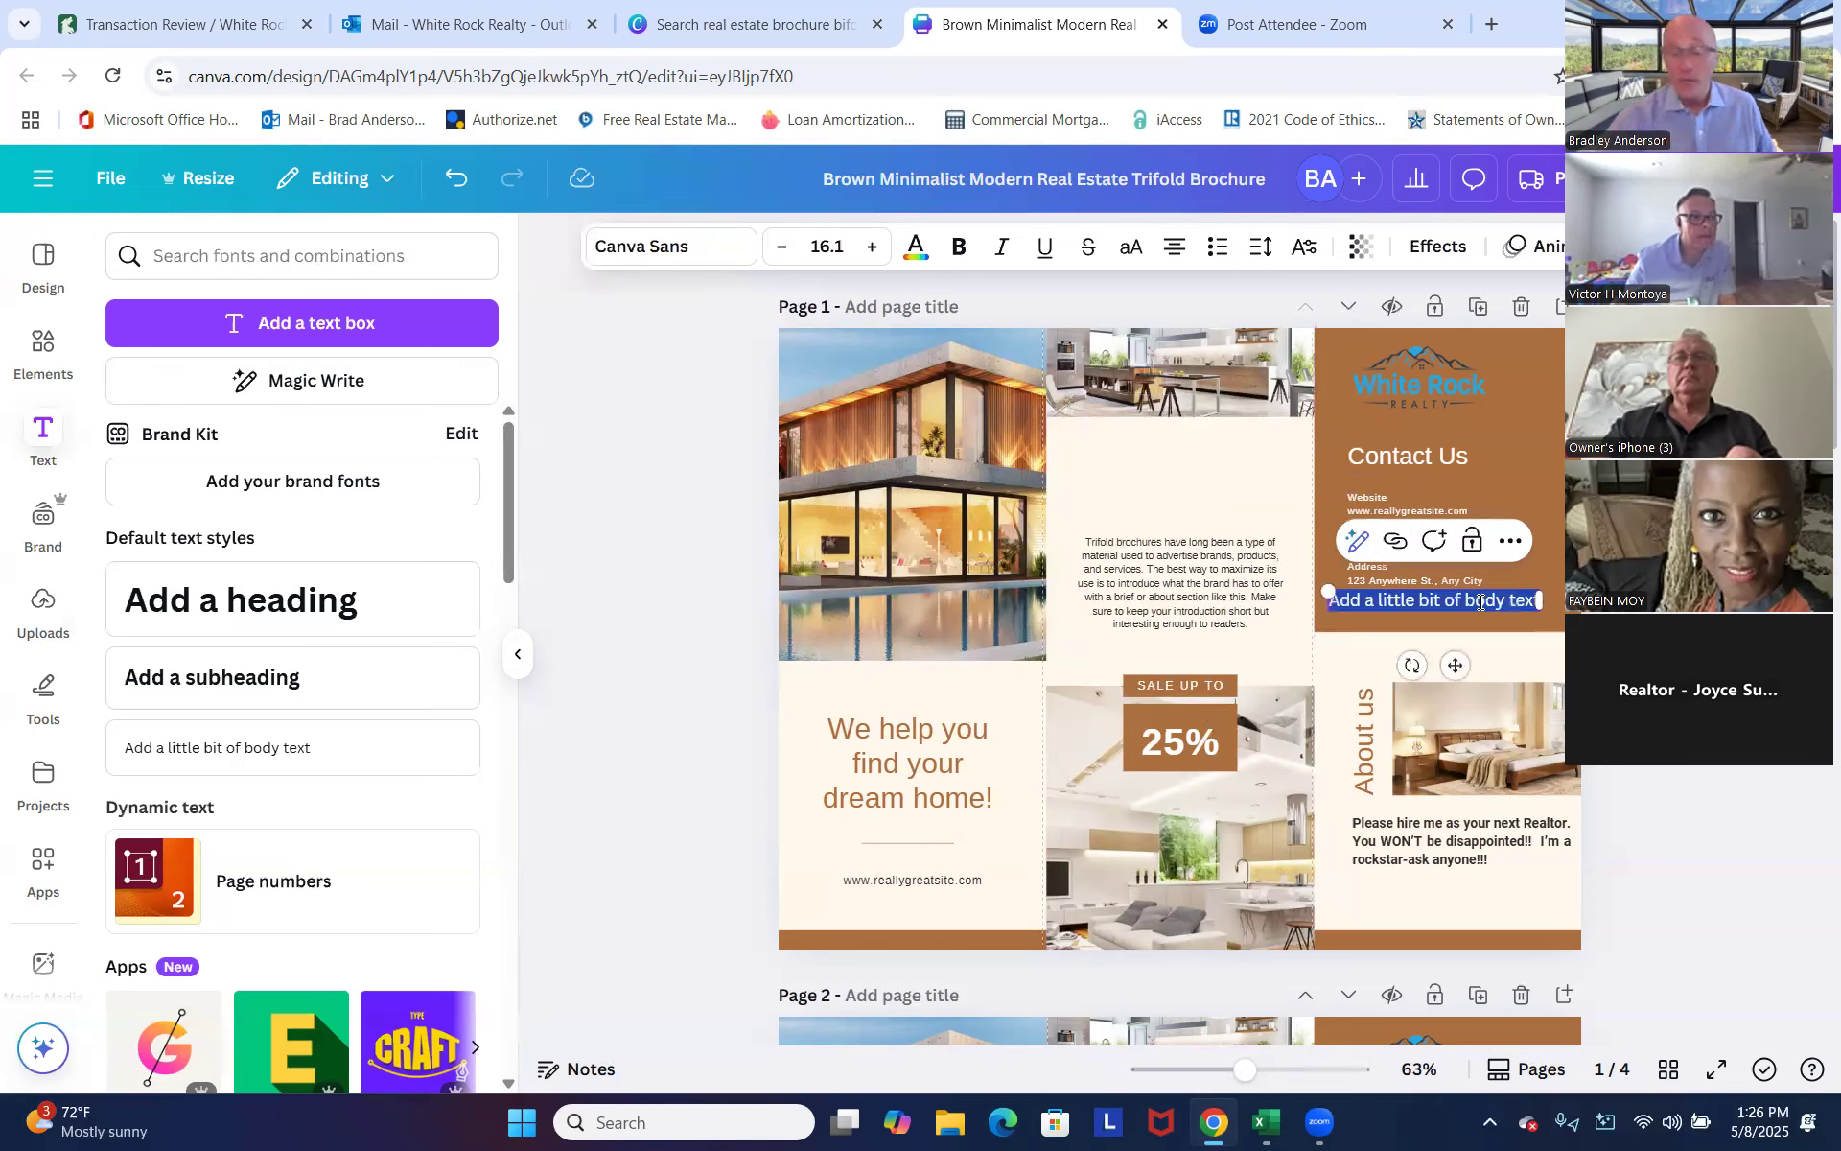
pyautogui.write('@')
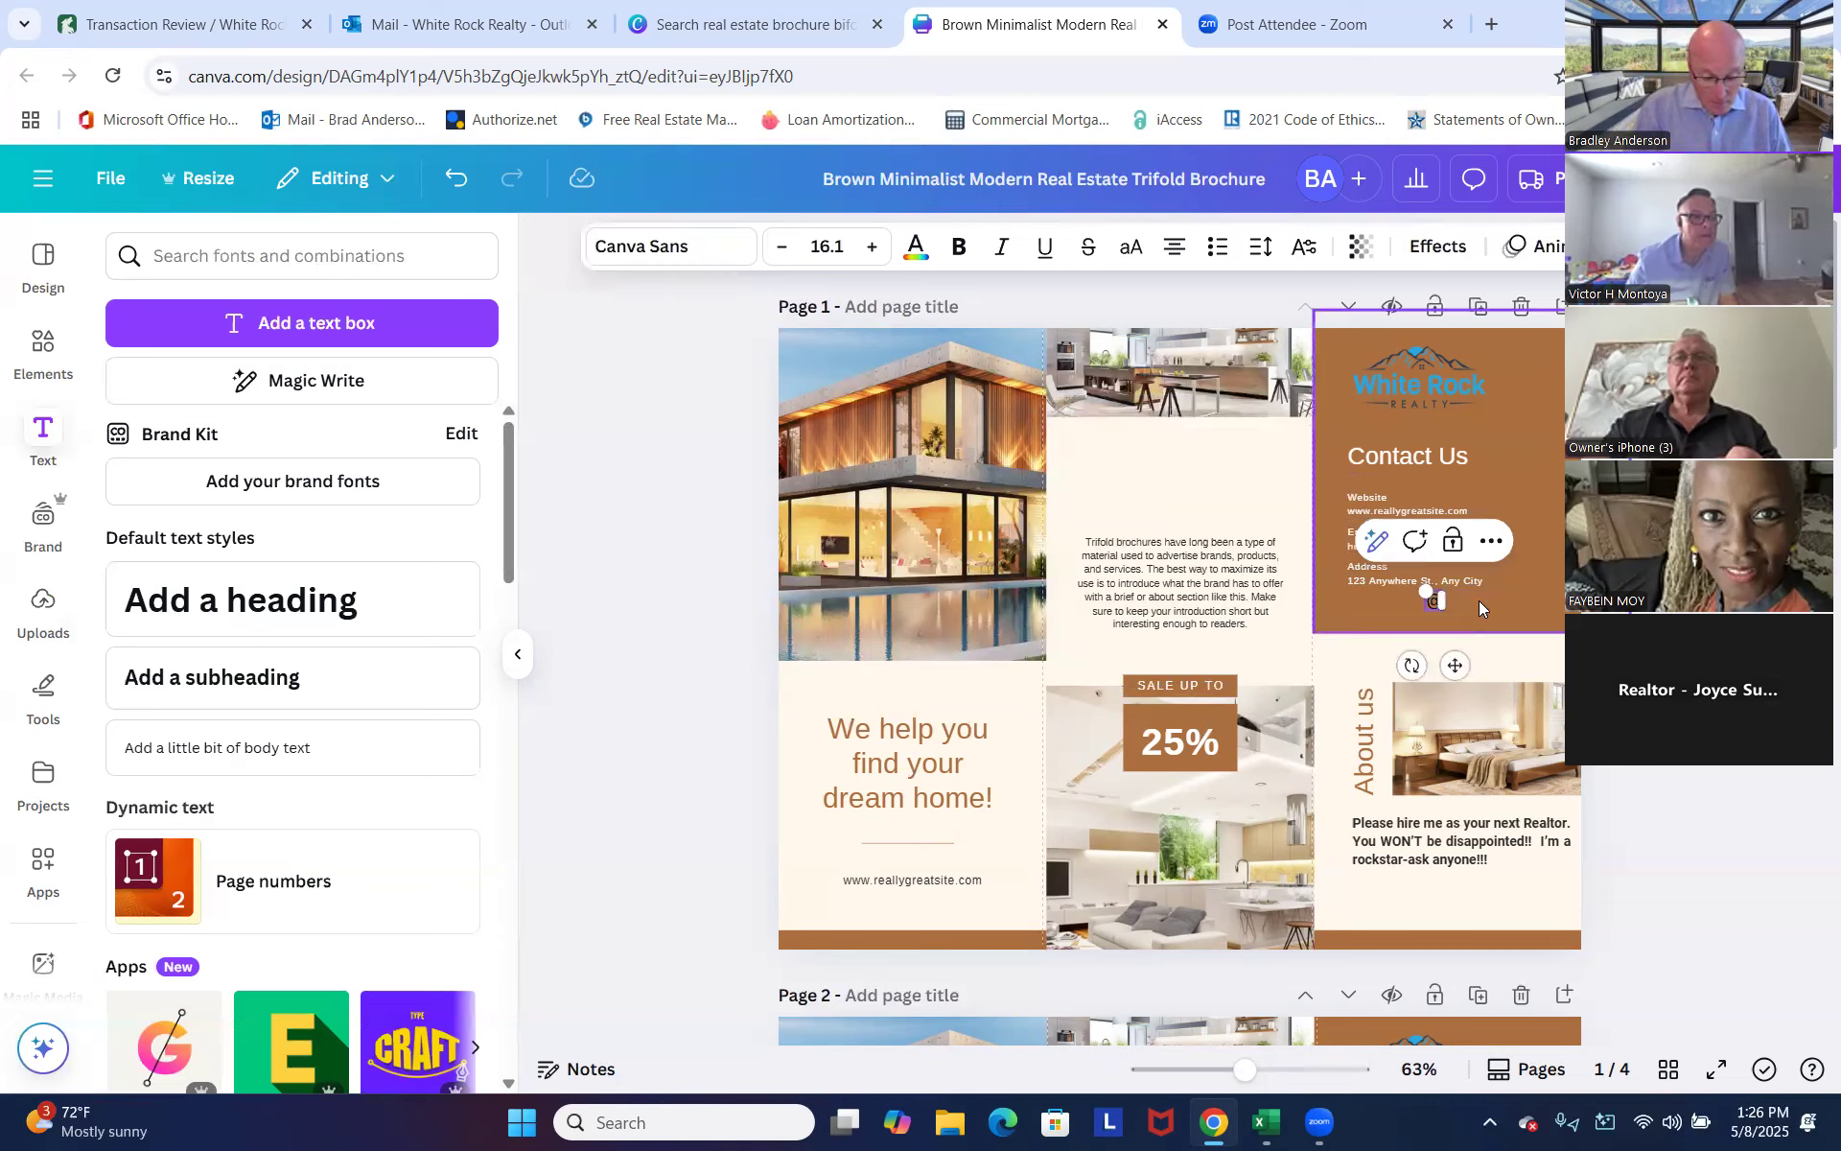
pyautogui.write('WhiteRoc')
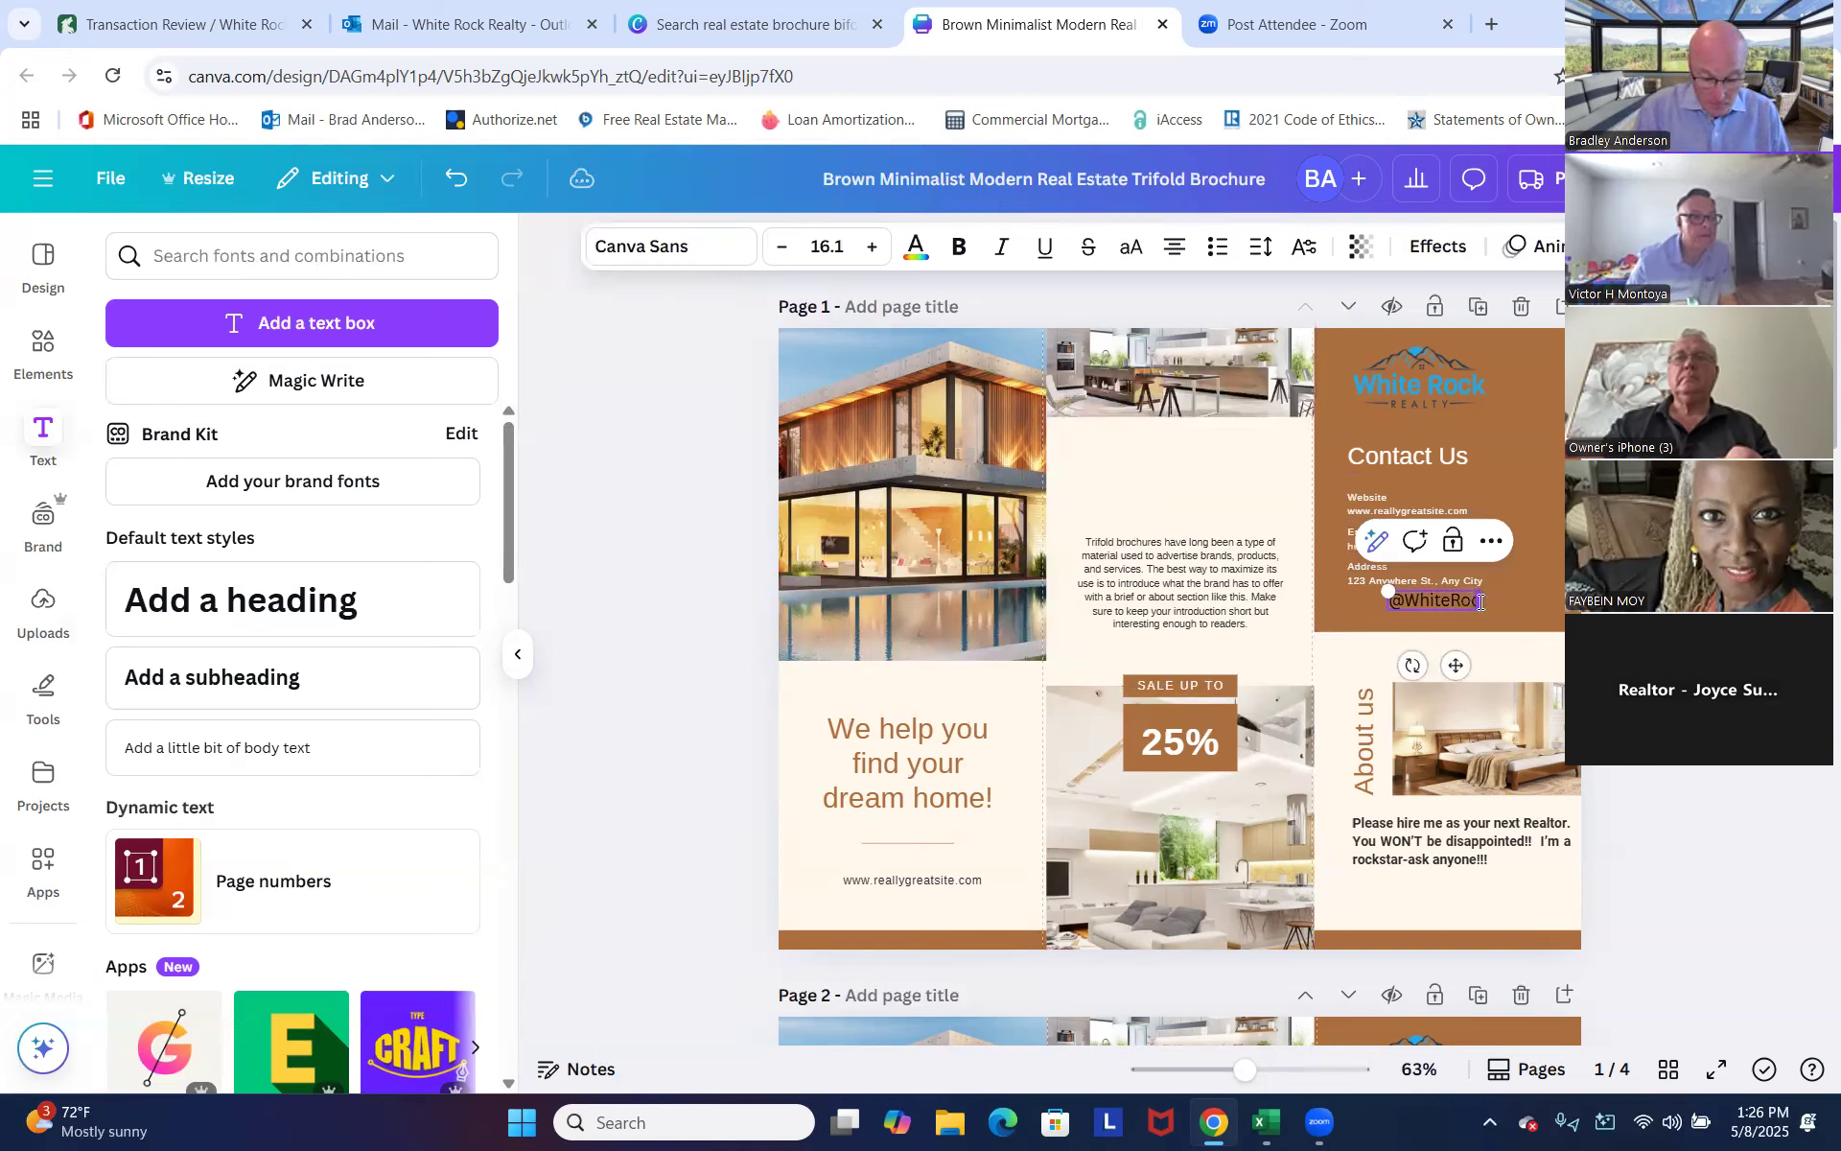
pyautogui.write('kSerryic')
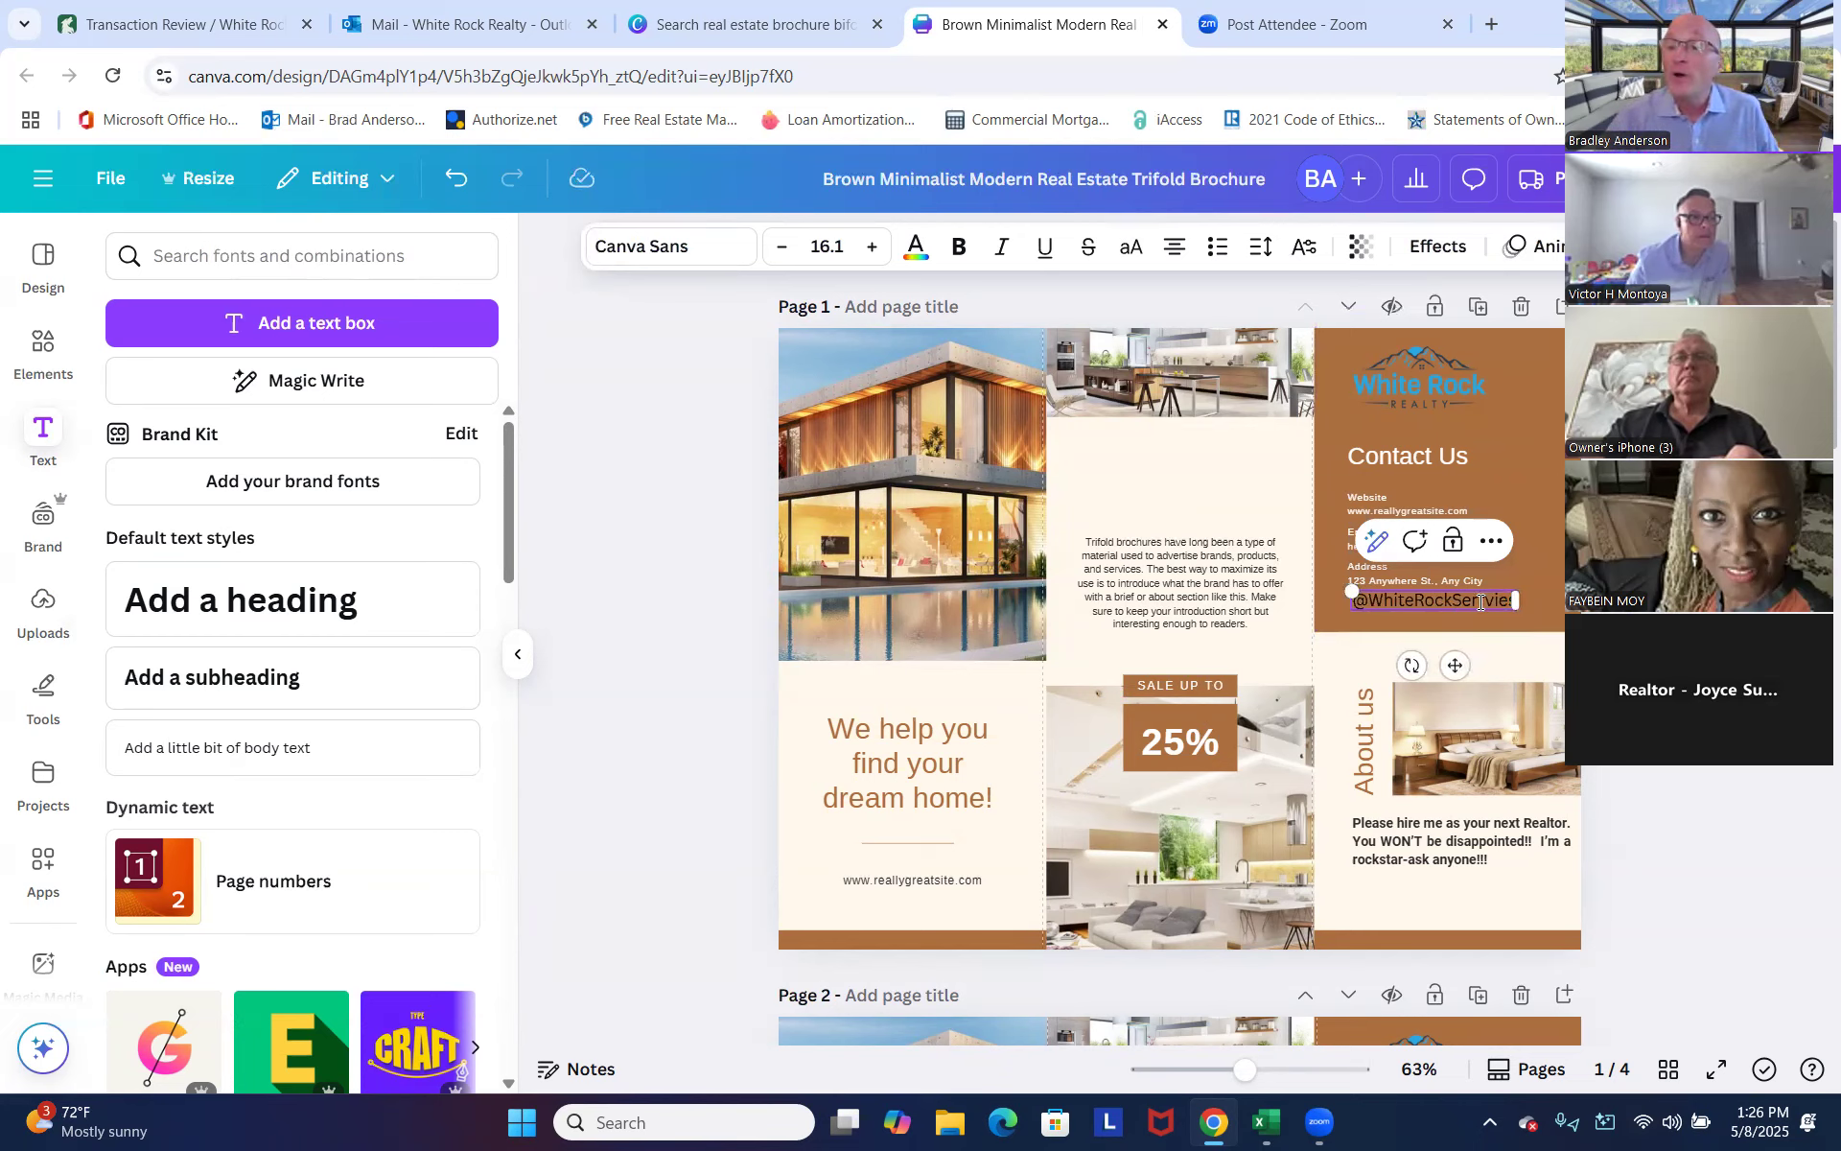
pyautogui.moveTo(1354, 601); pyautogui.dragTo(1543, 604)
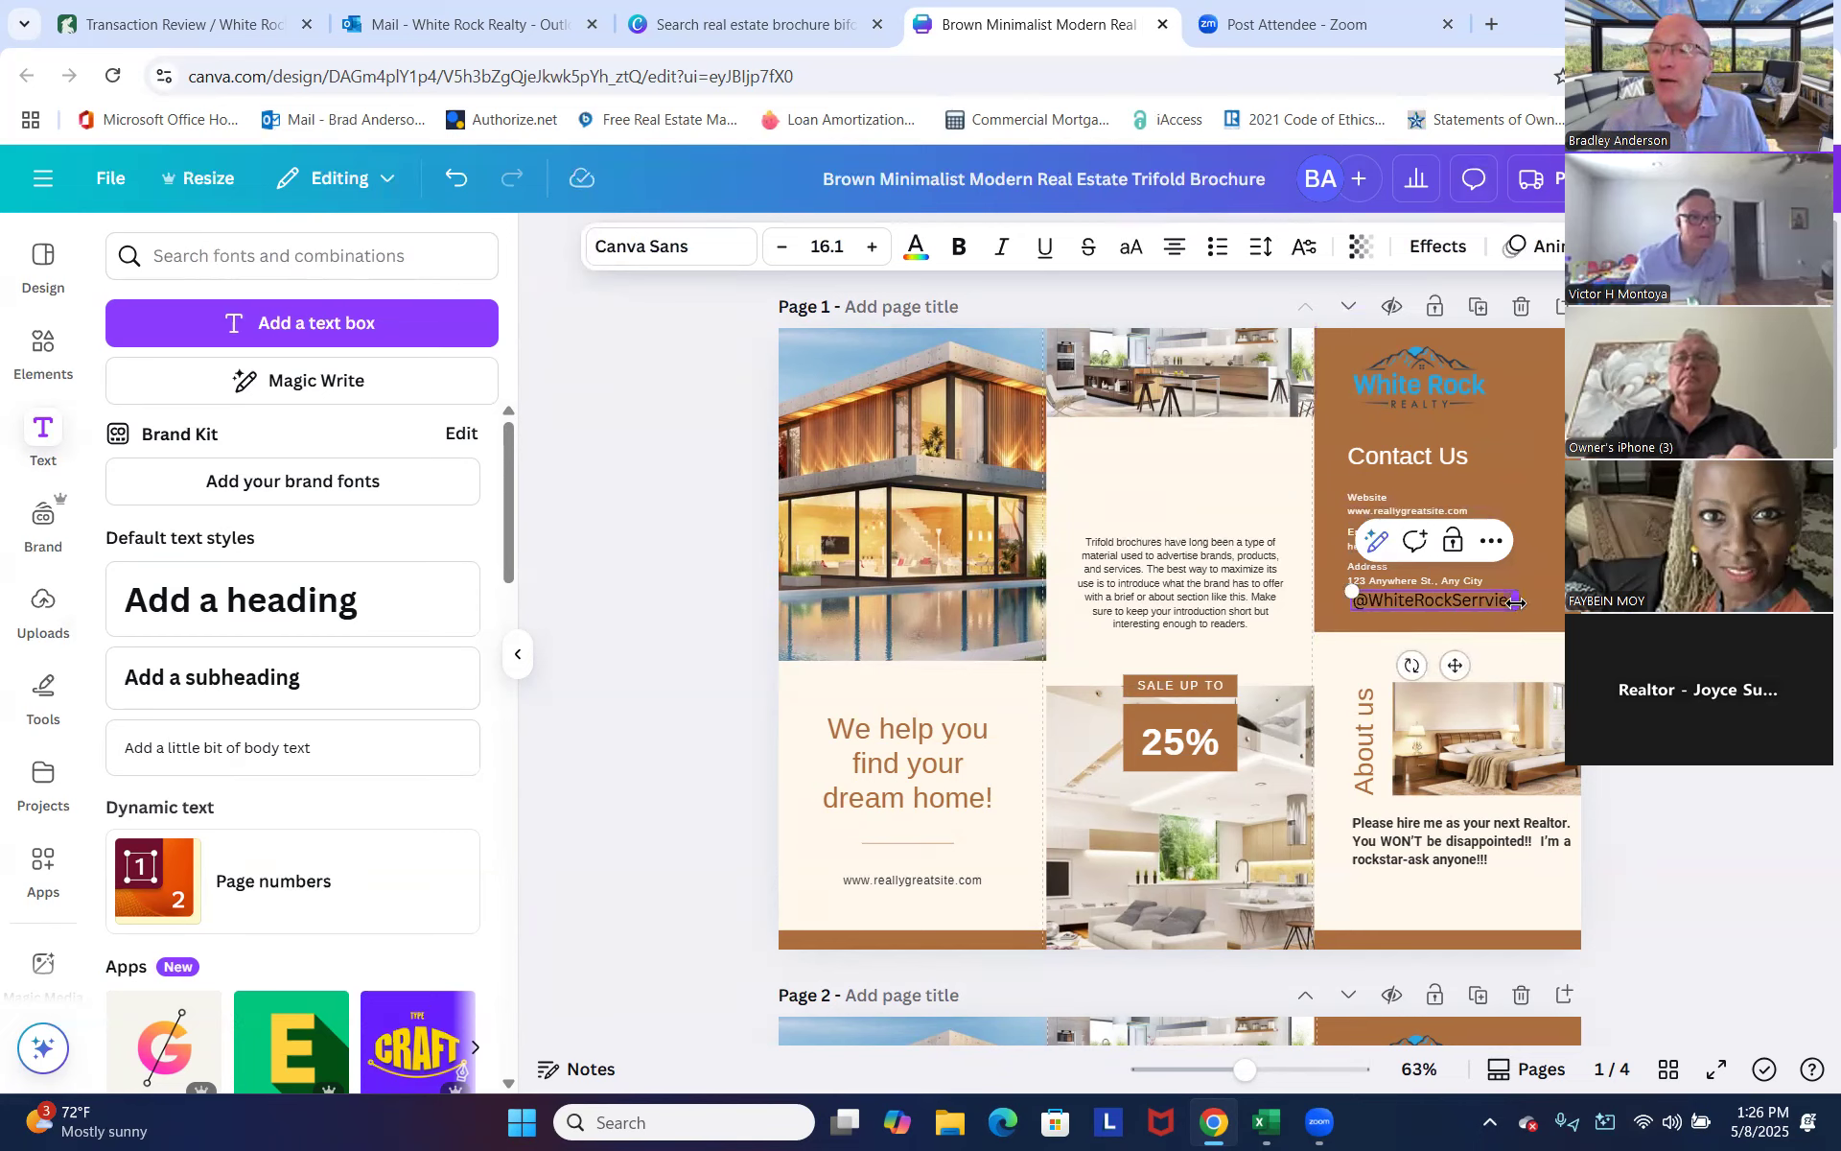
pyautogui.click(1663, 938)
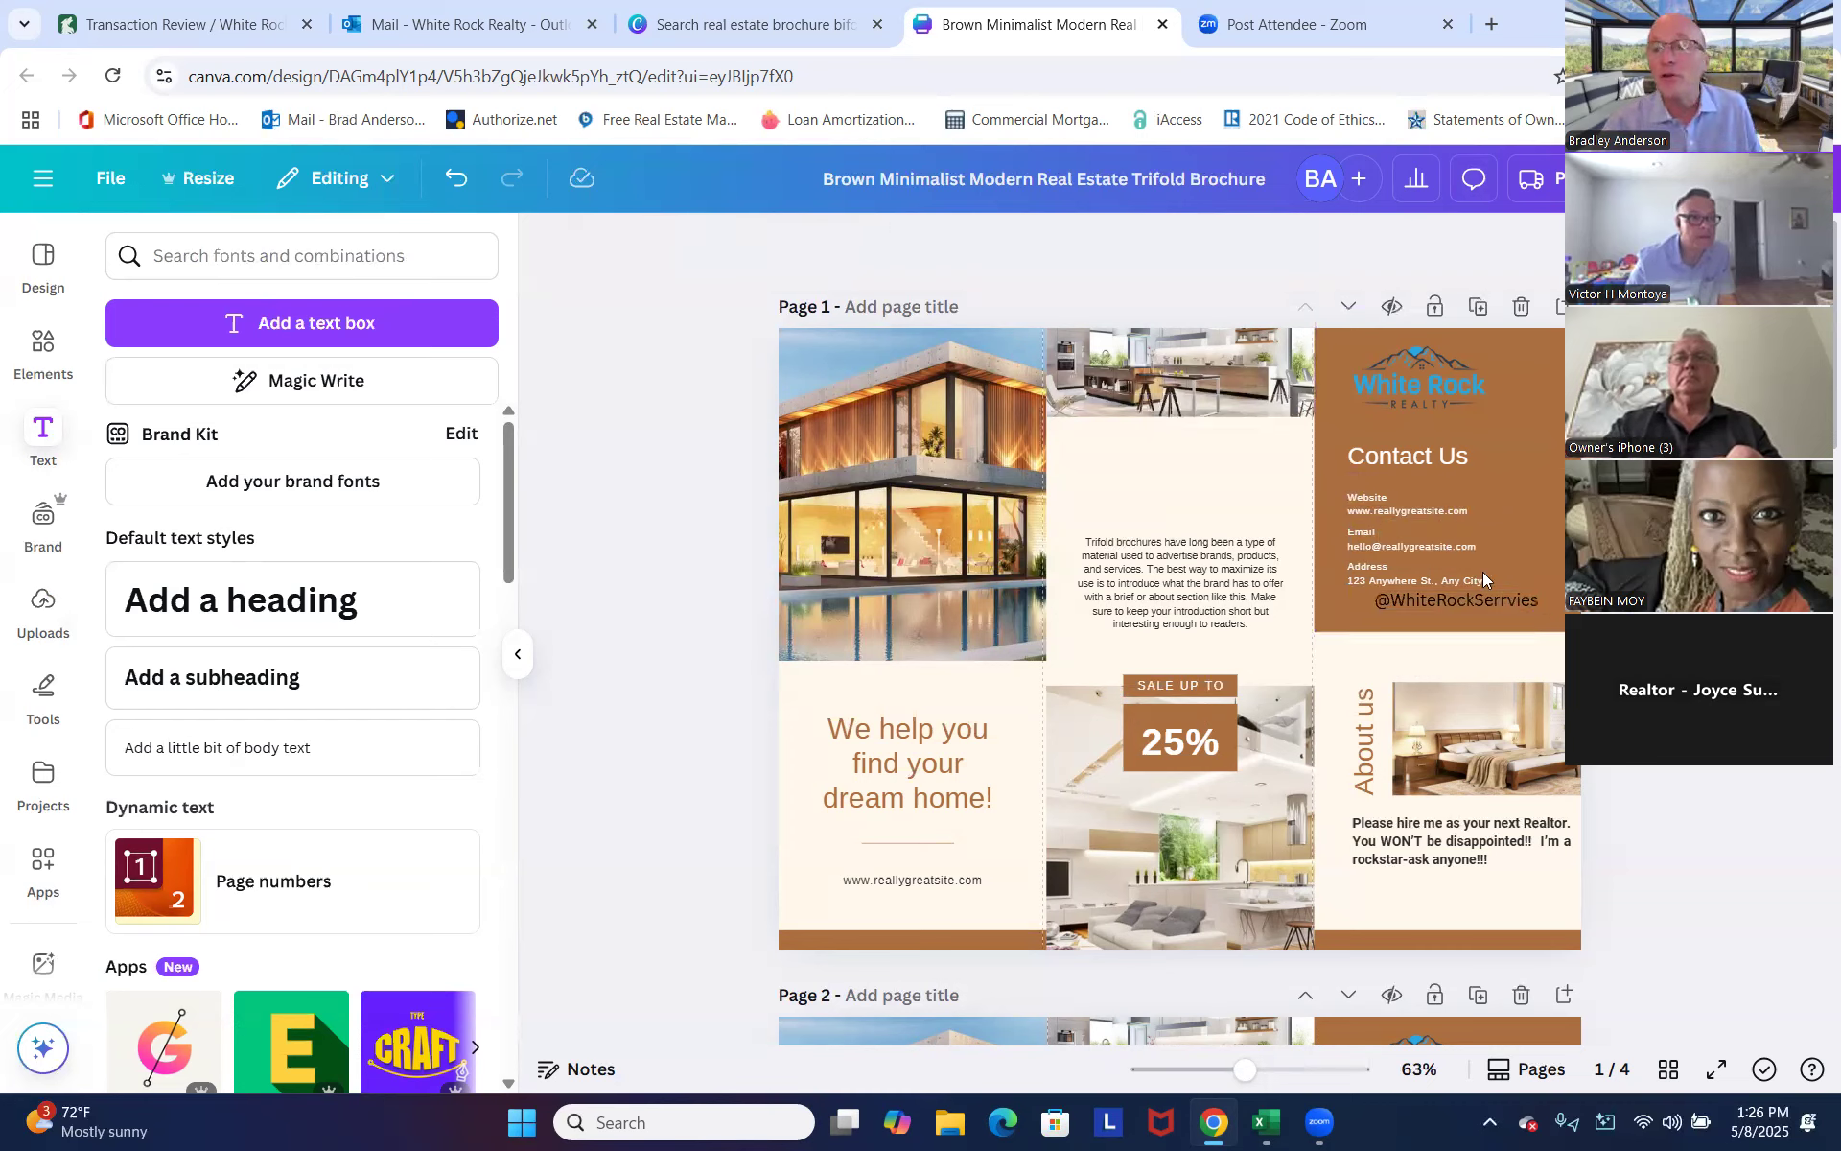
pyautogui.click(1410, 602)
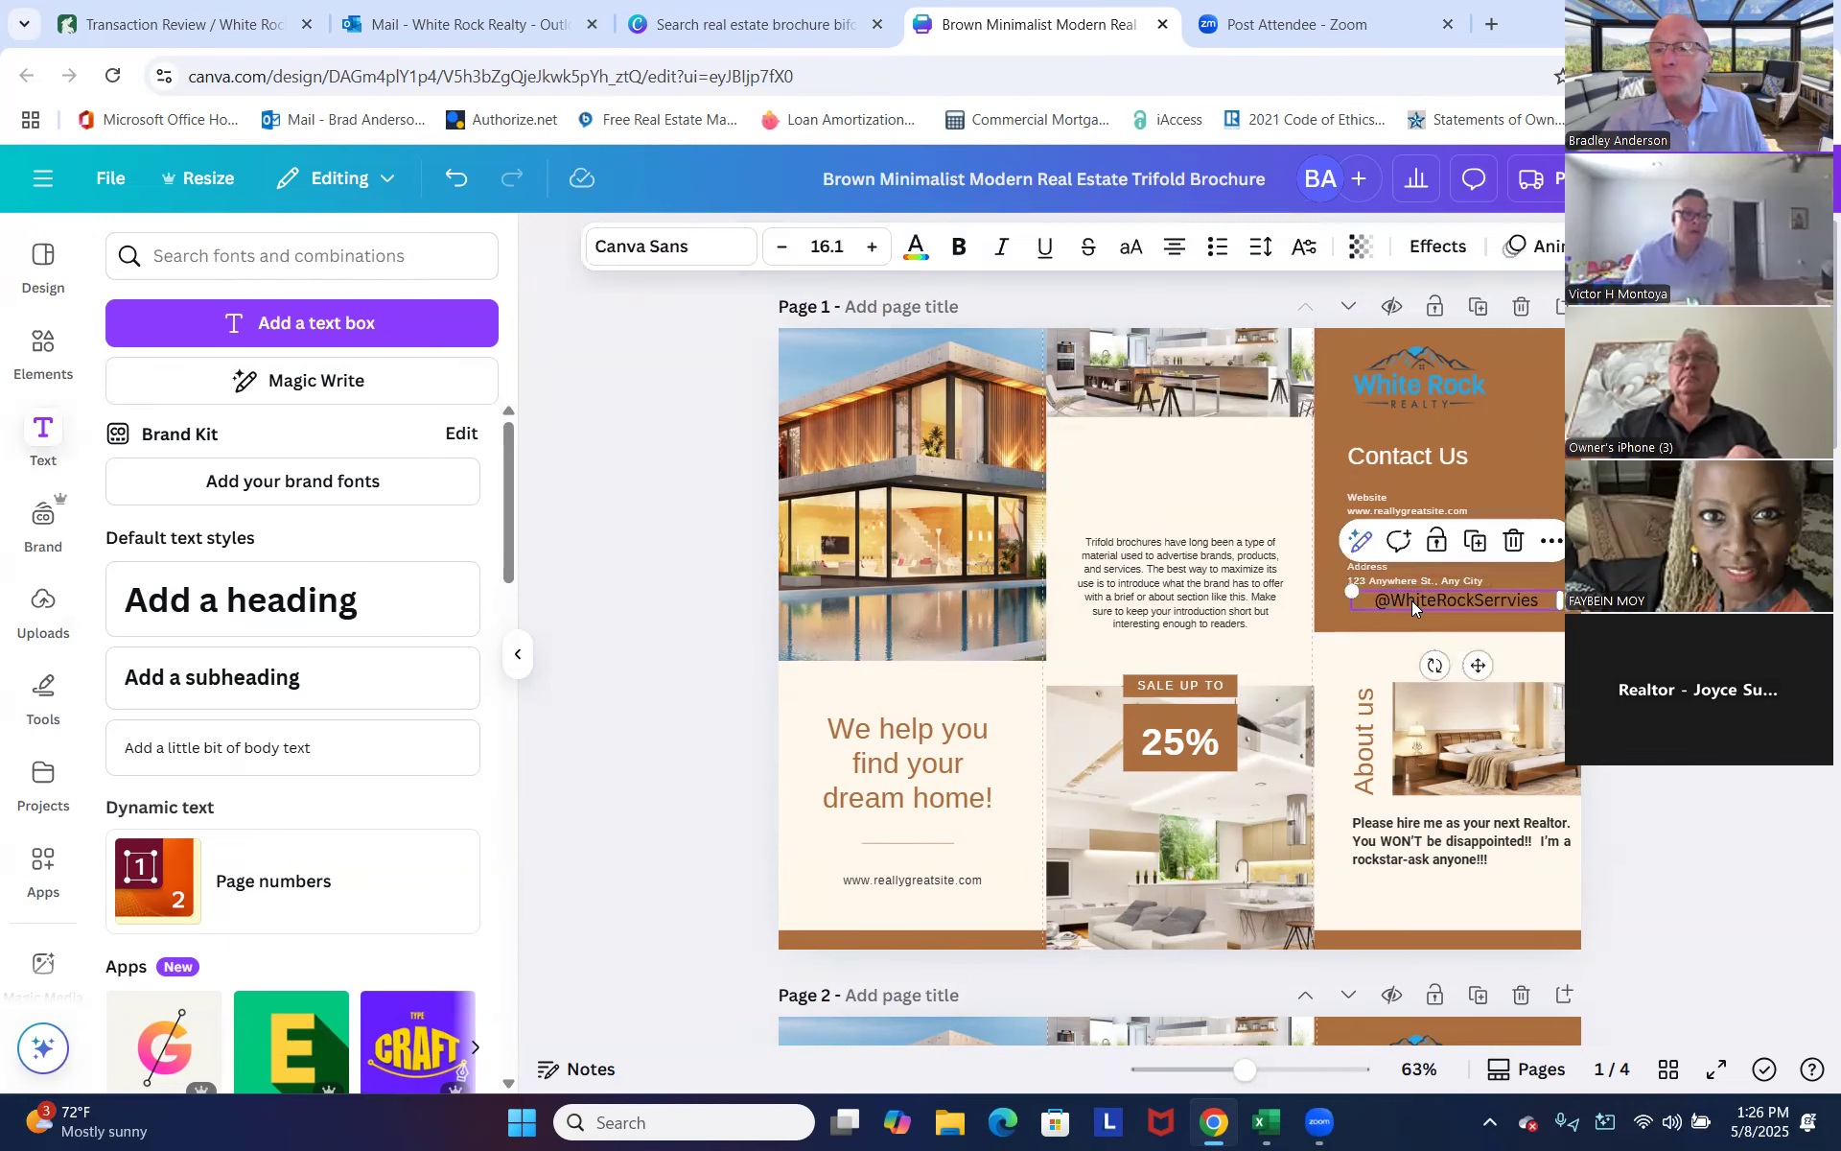
pyautogui.click(916, 252)
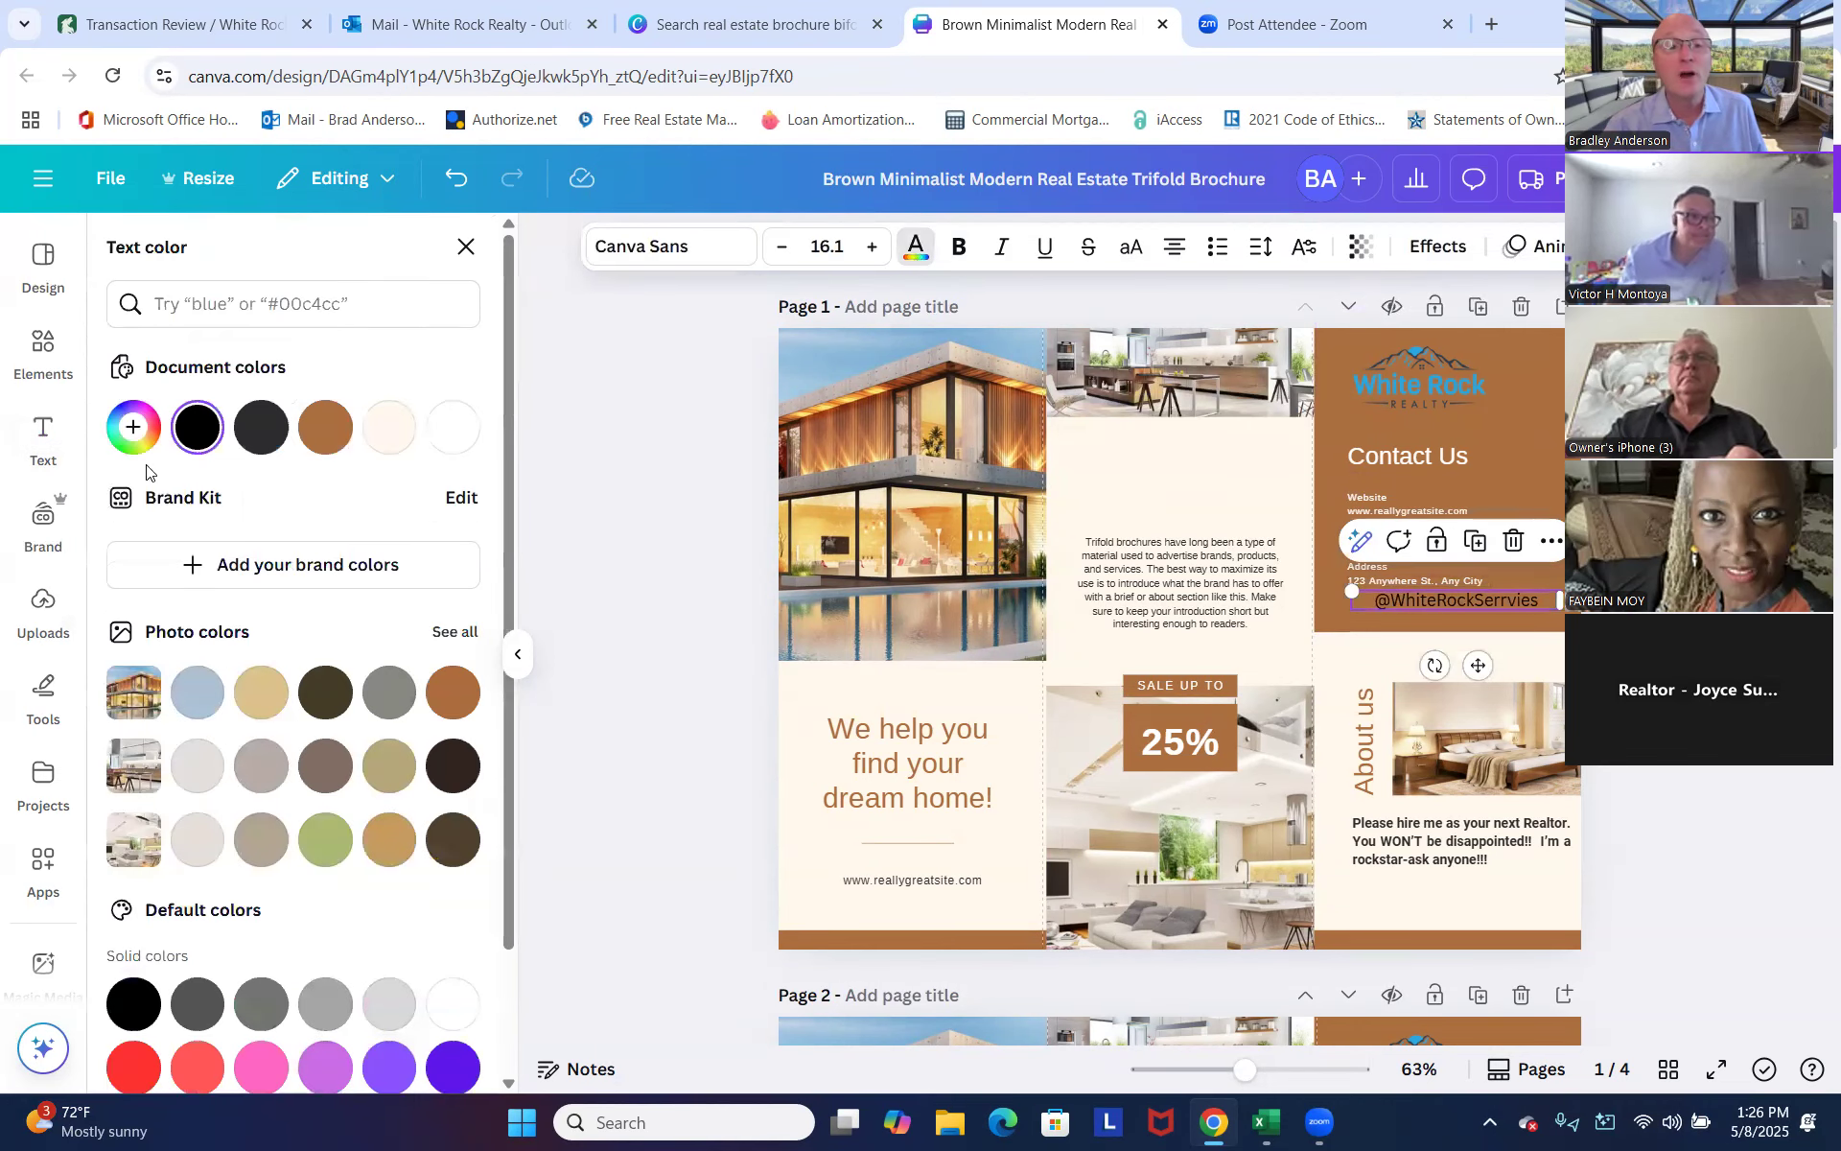
pyautogui.click(405, 439)
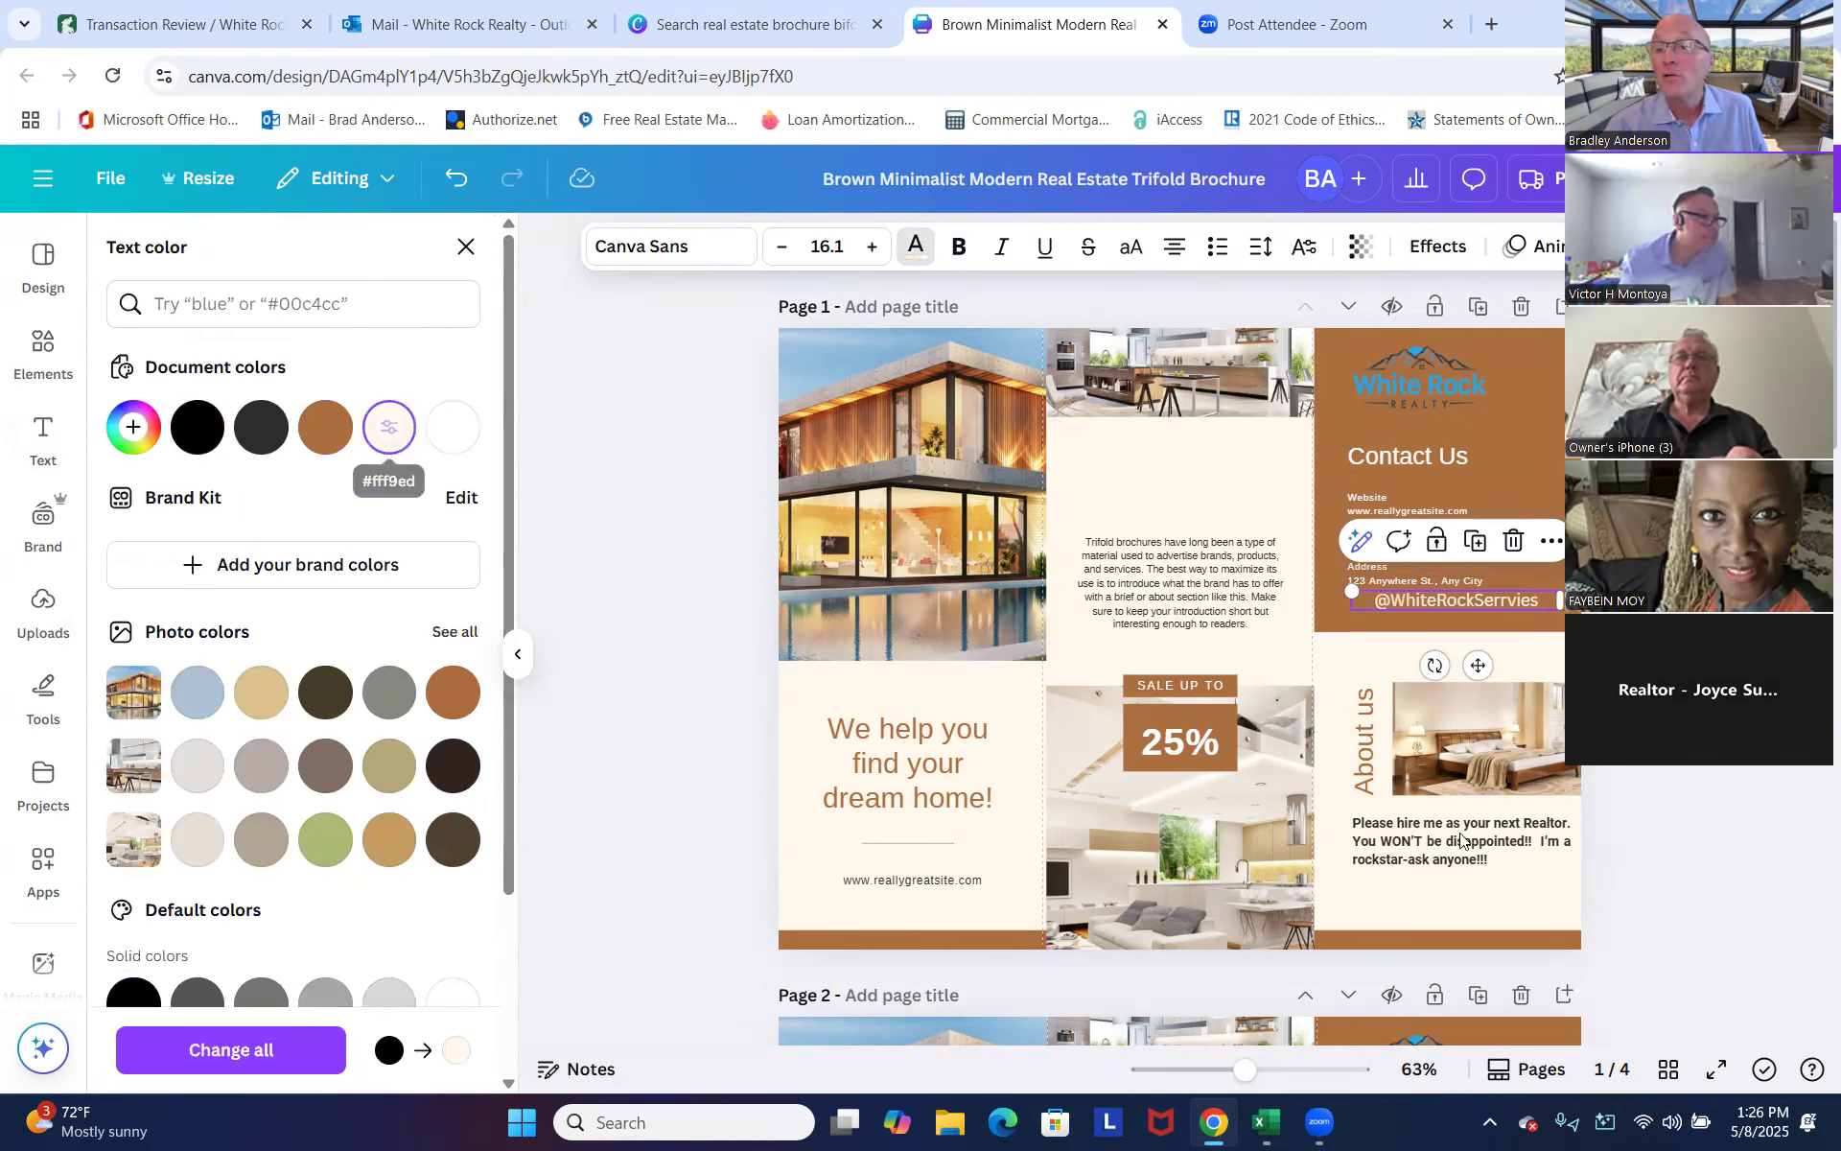
pyautogui.press('Escape')
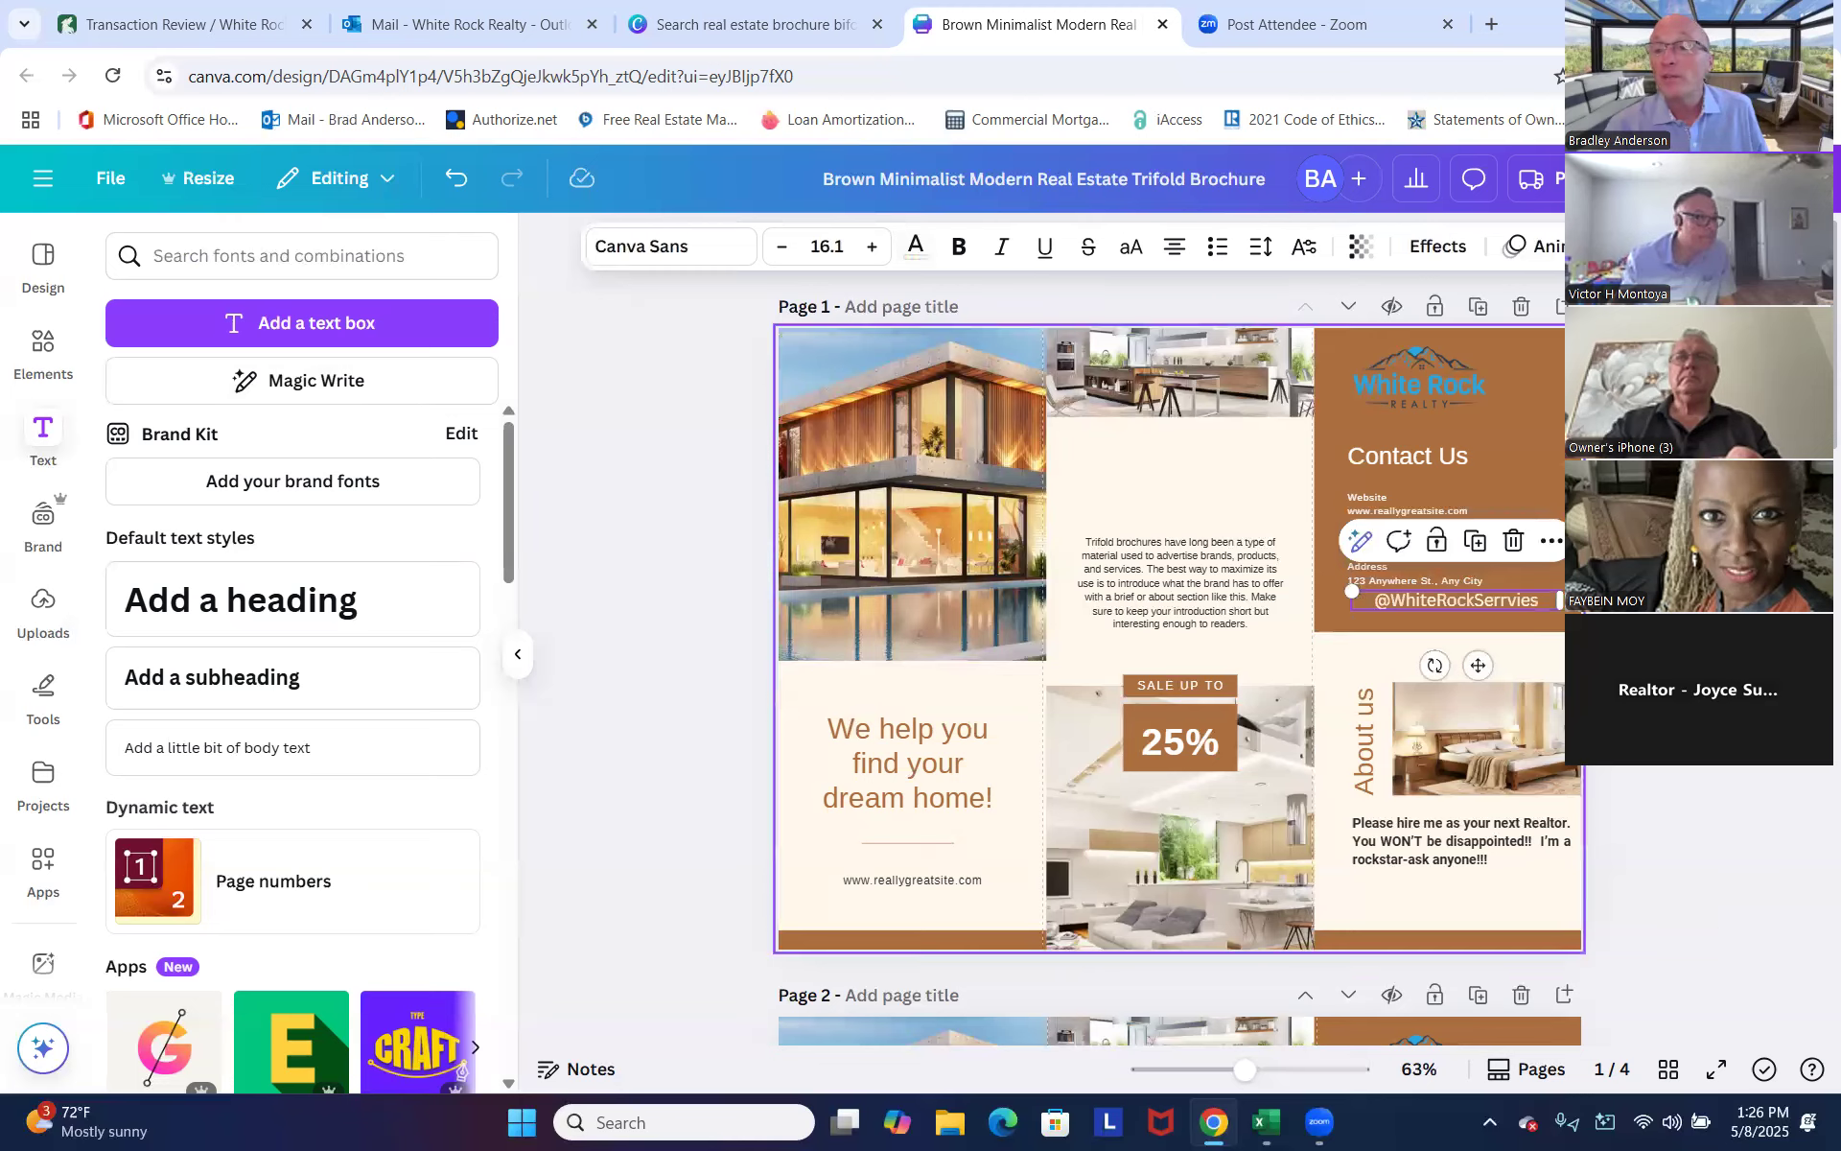
pyautogui.click(624, 493)
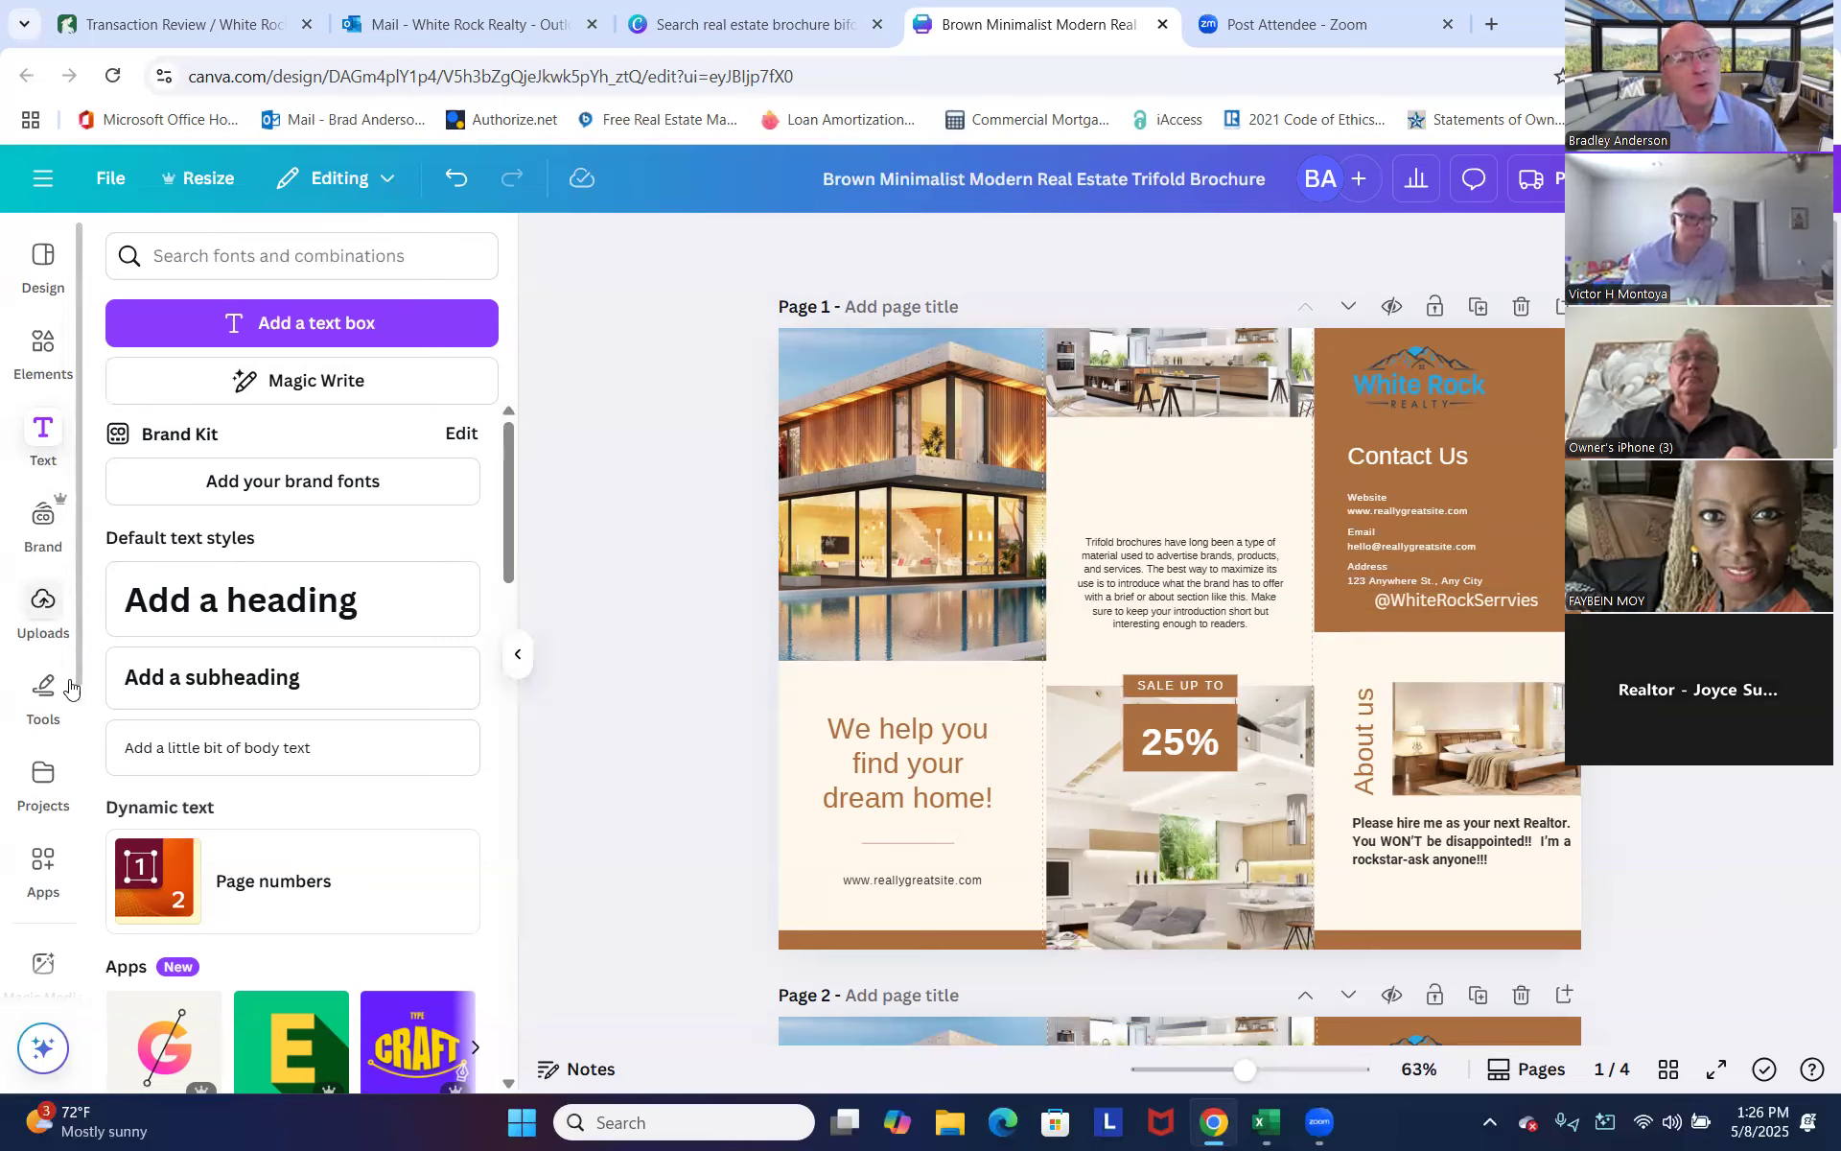
# Look over the saved designs in the projects, and close the brochure design's browser tab.
pyautogui.click(50, 787)
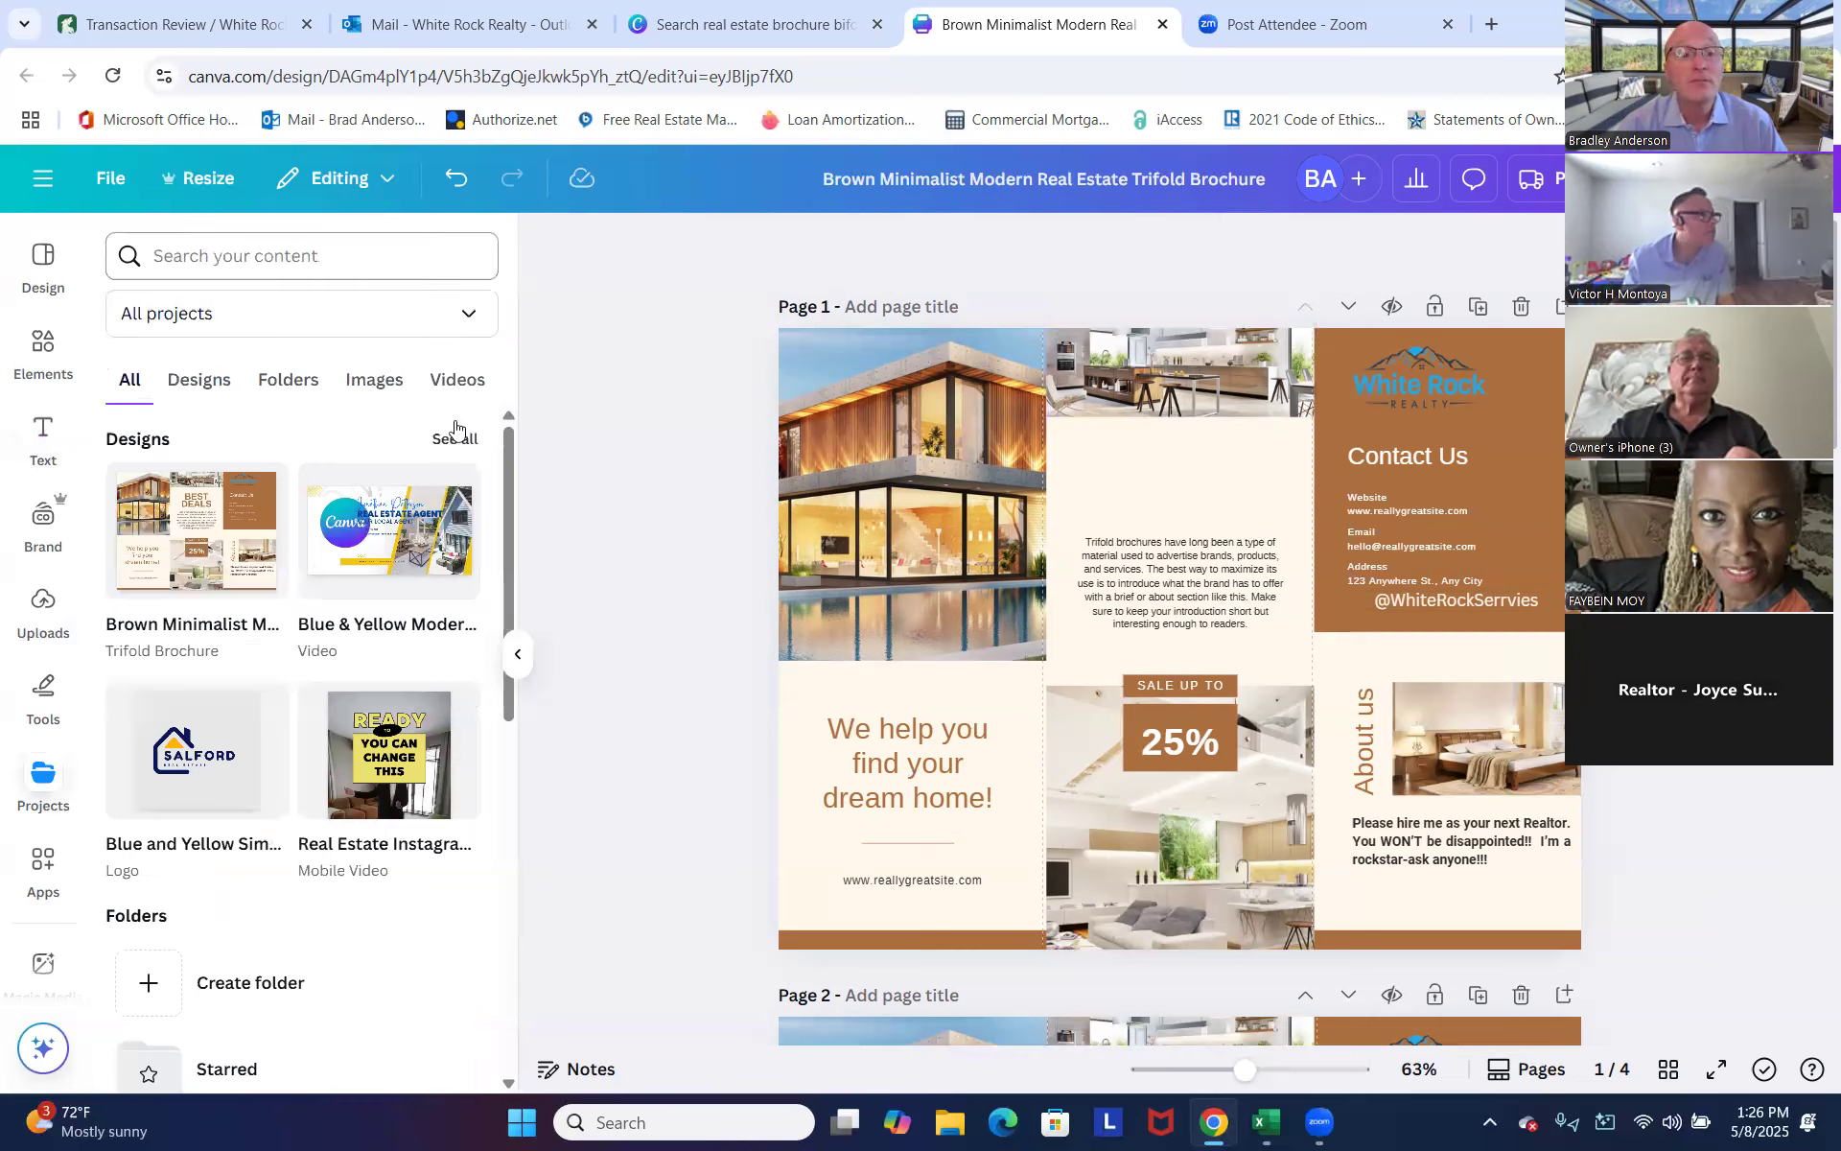
pyautogui.moveTo(409, 785)
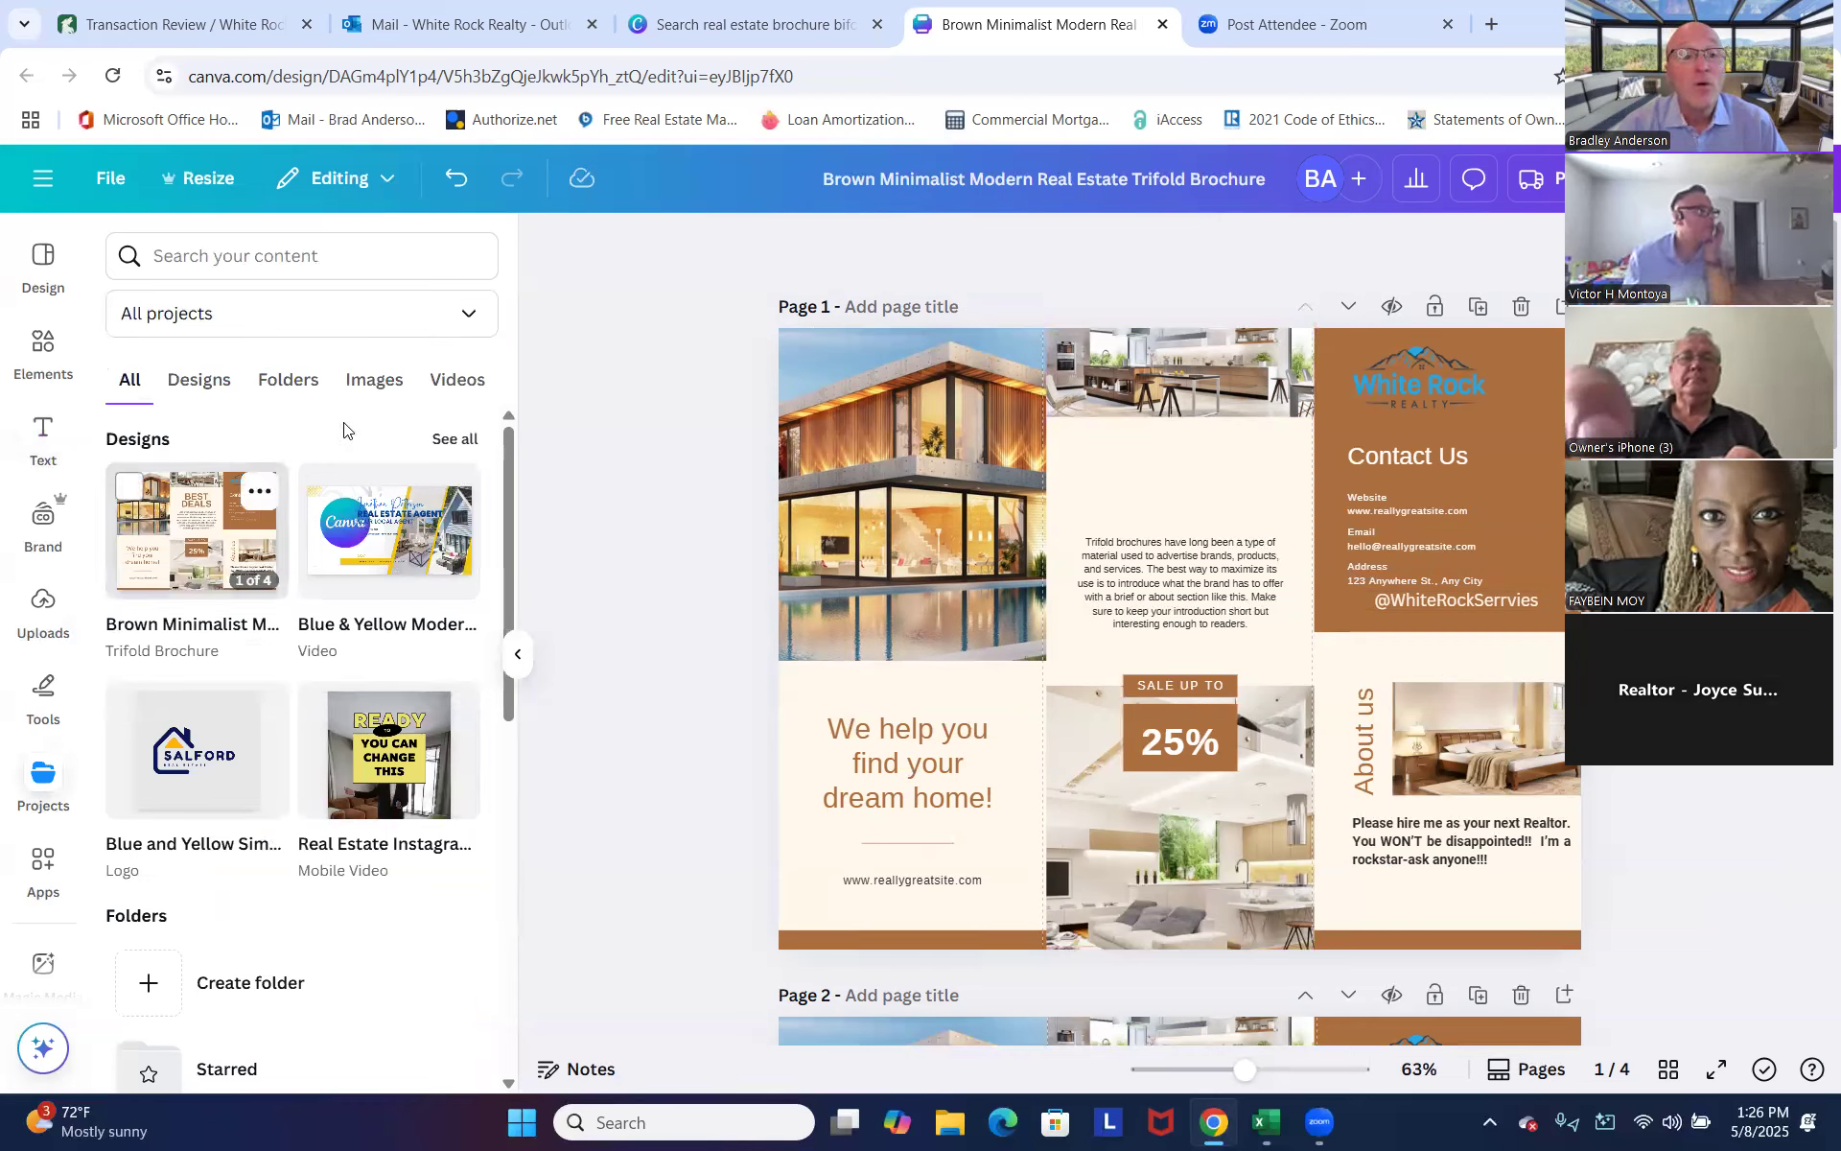
pyautogui.click(1162, 26)
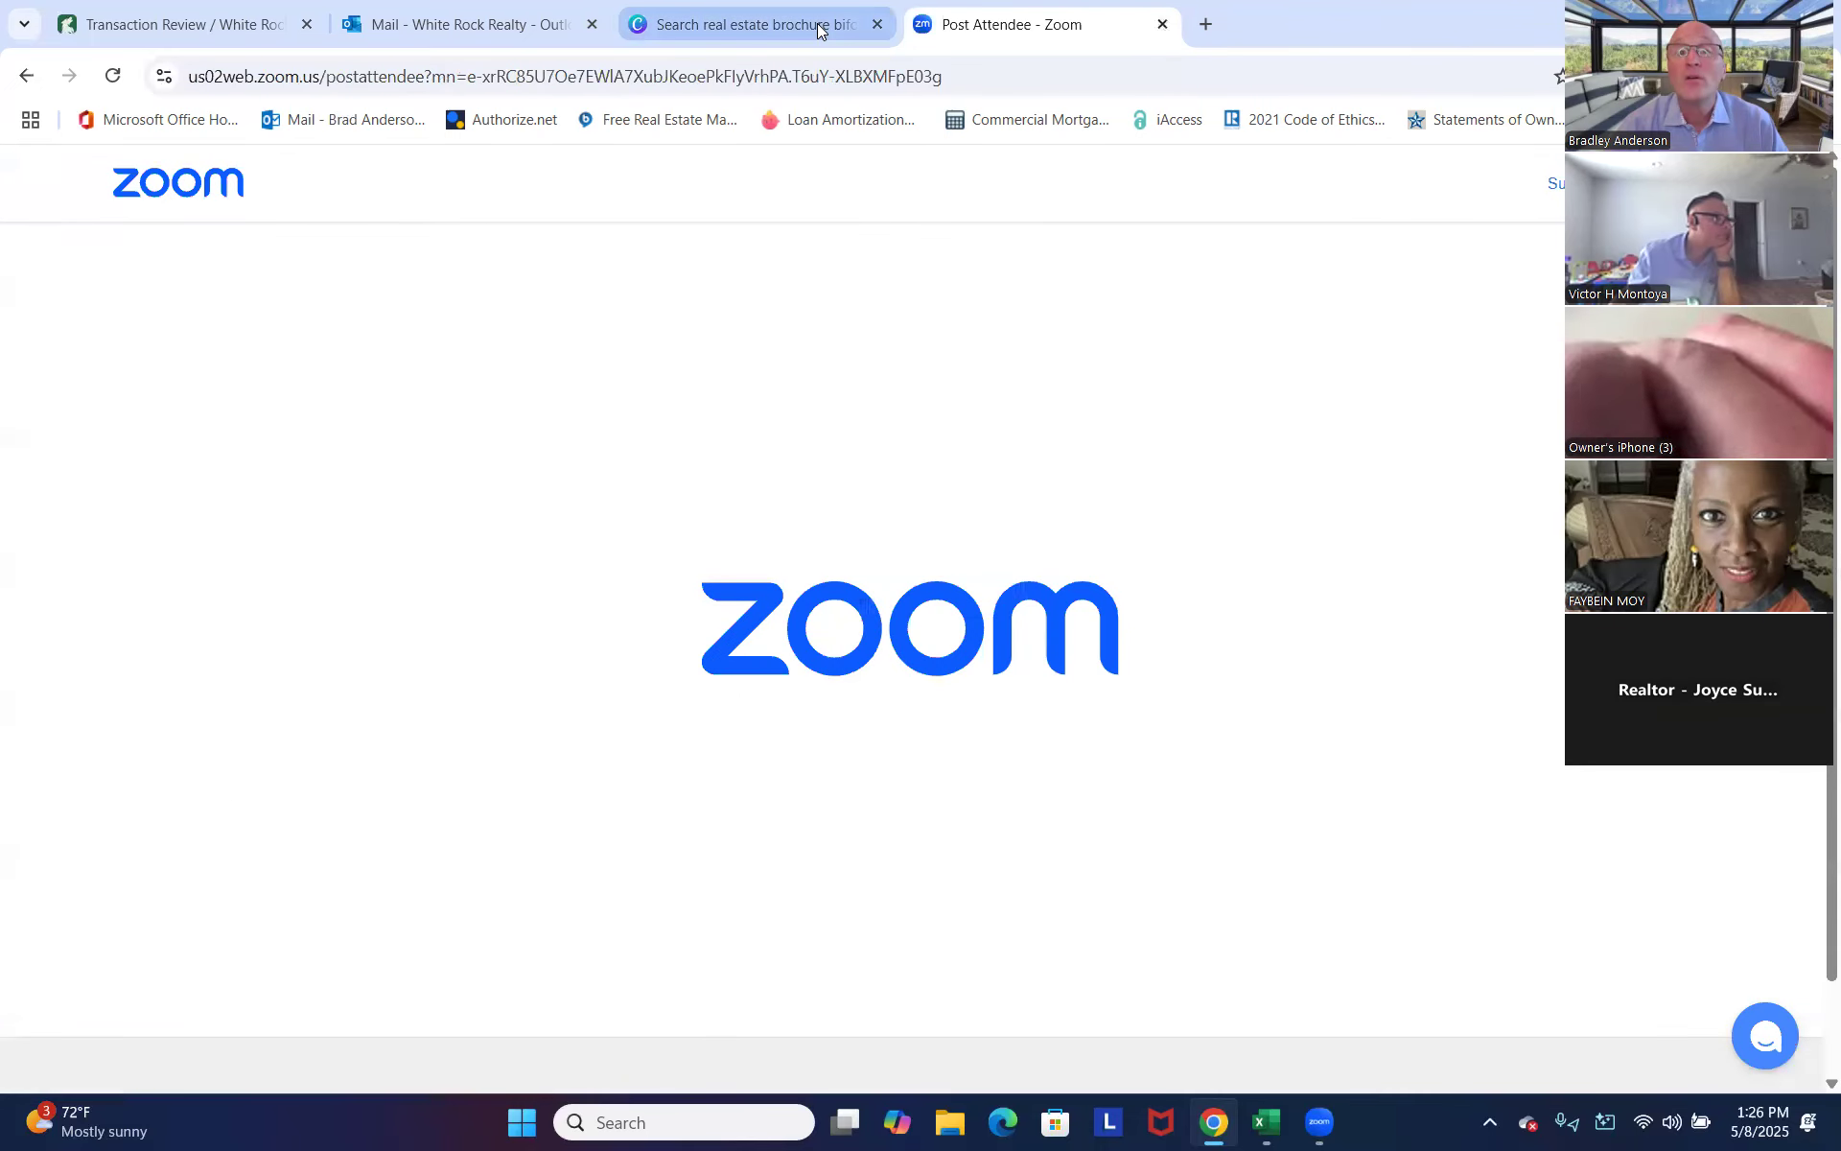
# Switch to the Canva template search, close the brochure template preview and go to the home page.
pyautogui.click(748, 24)
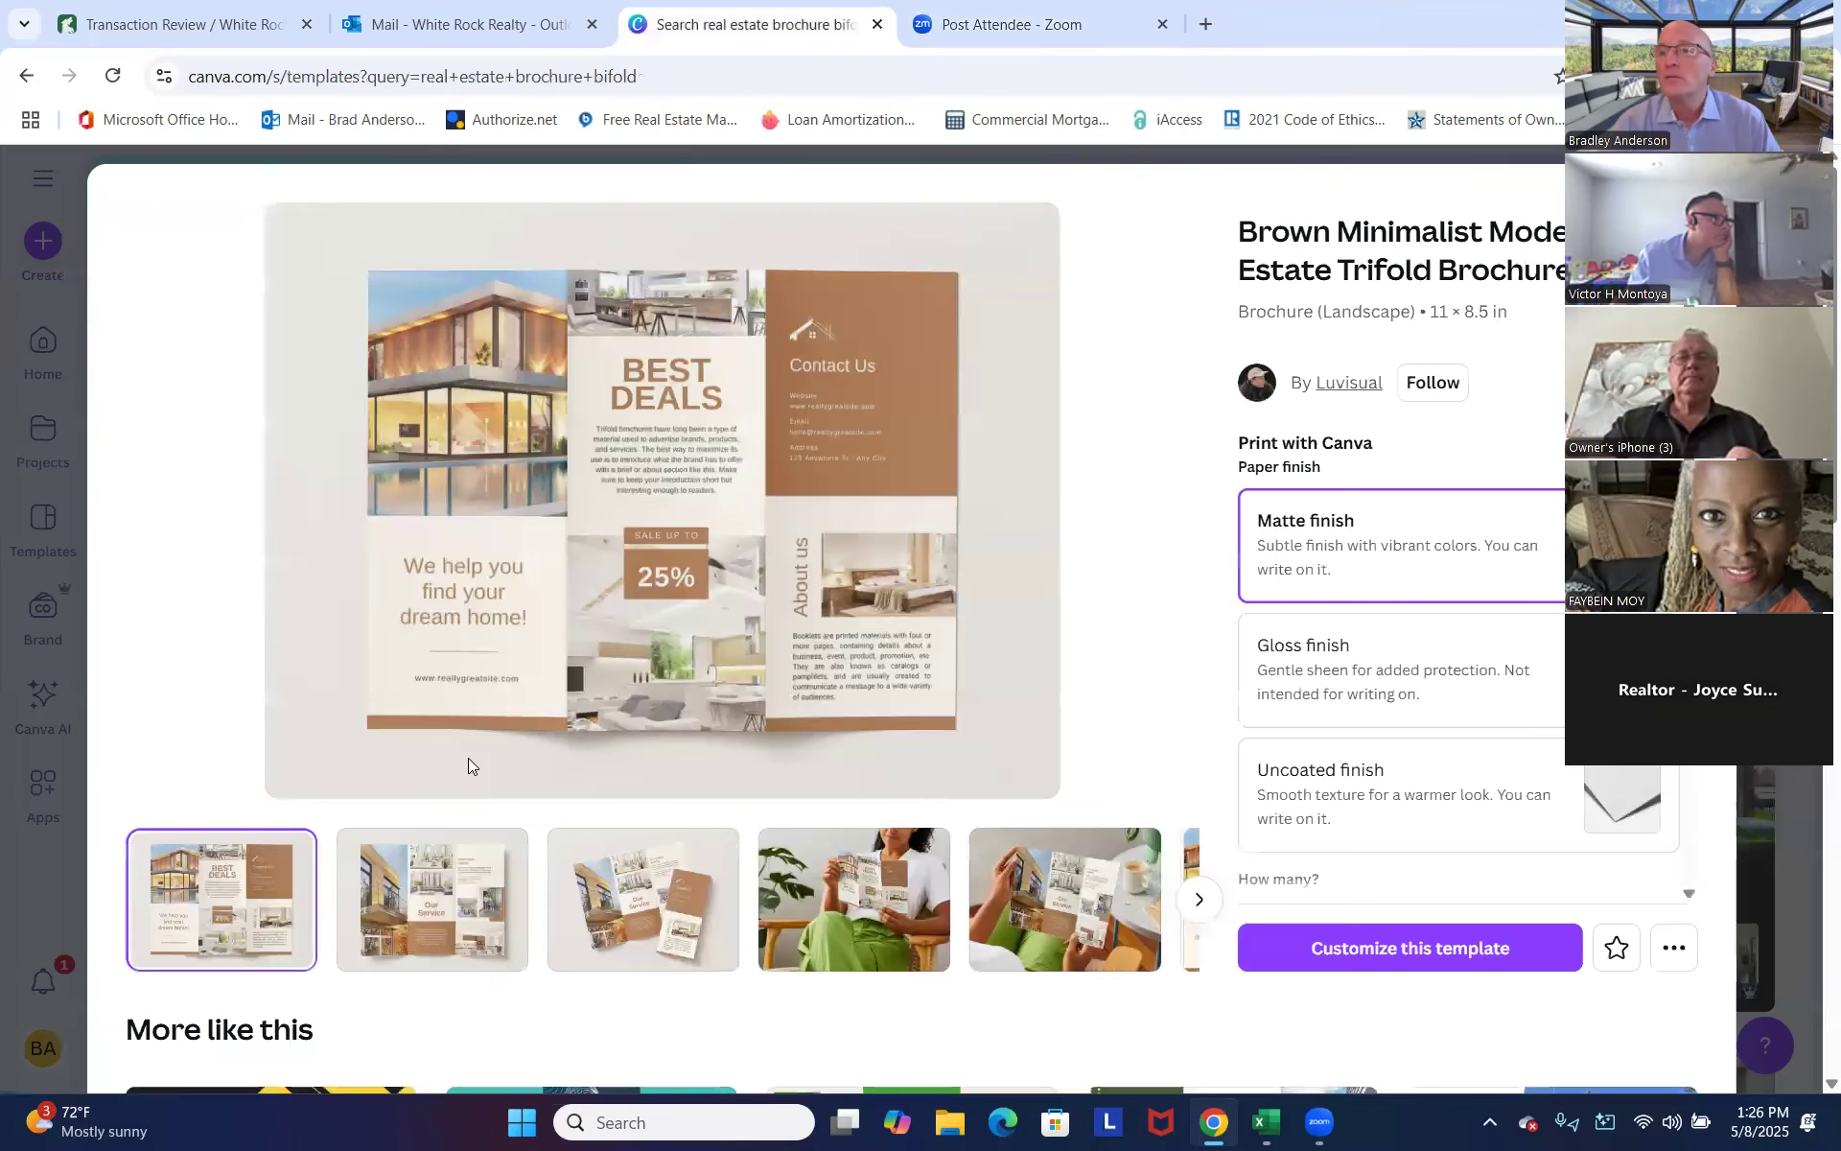
pyautogui.moveTo(1699, 9); pyautogui.dragTo(1577, 25)
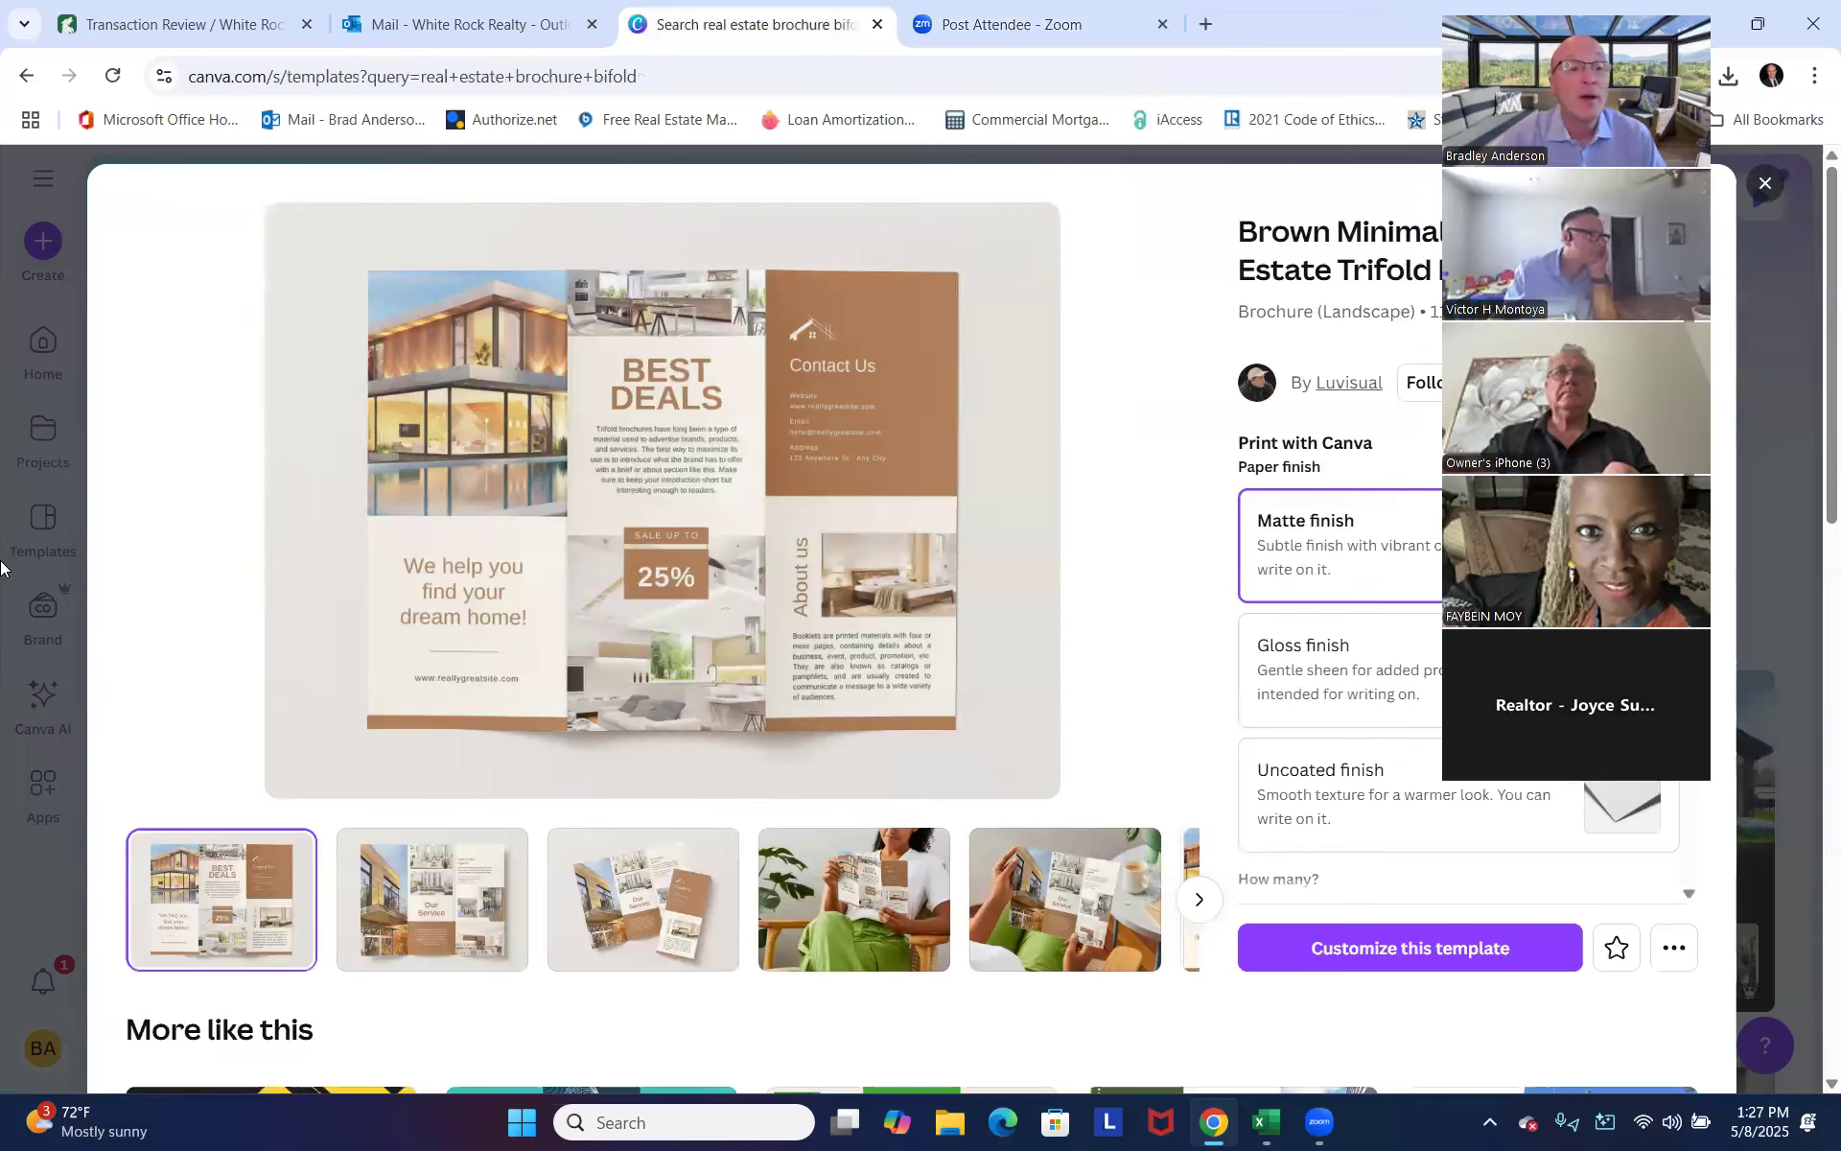
pyautogui.click(65, 782)
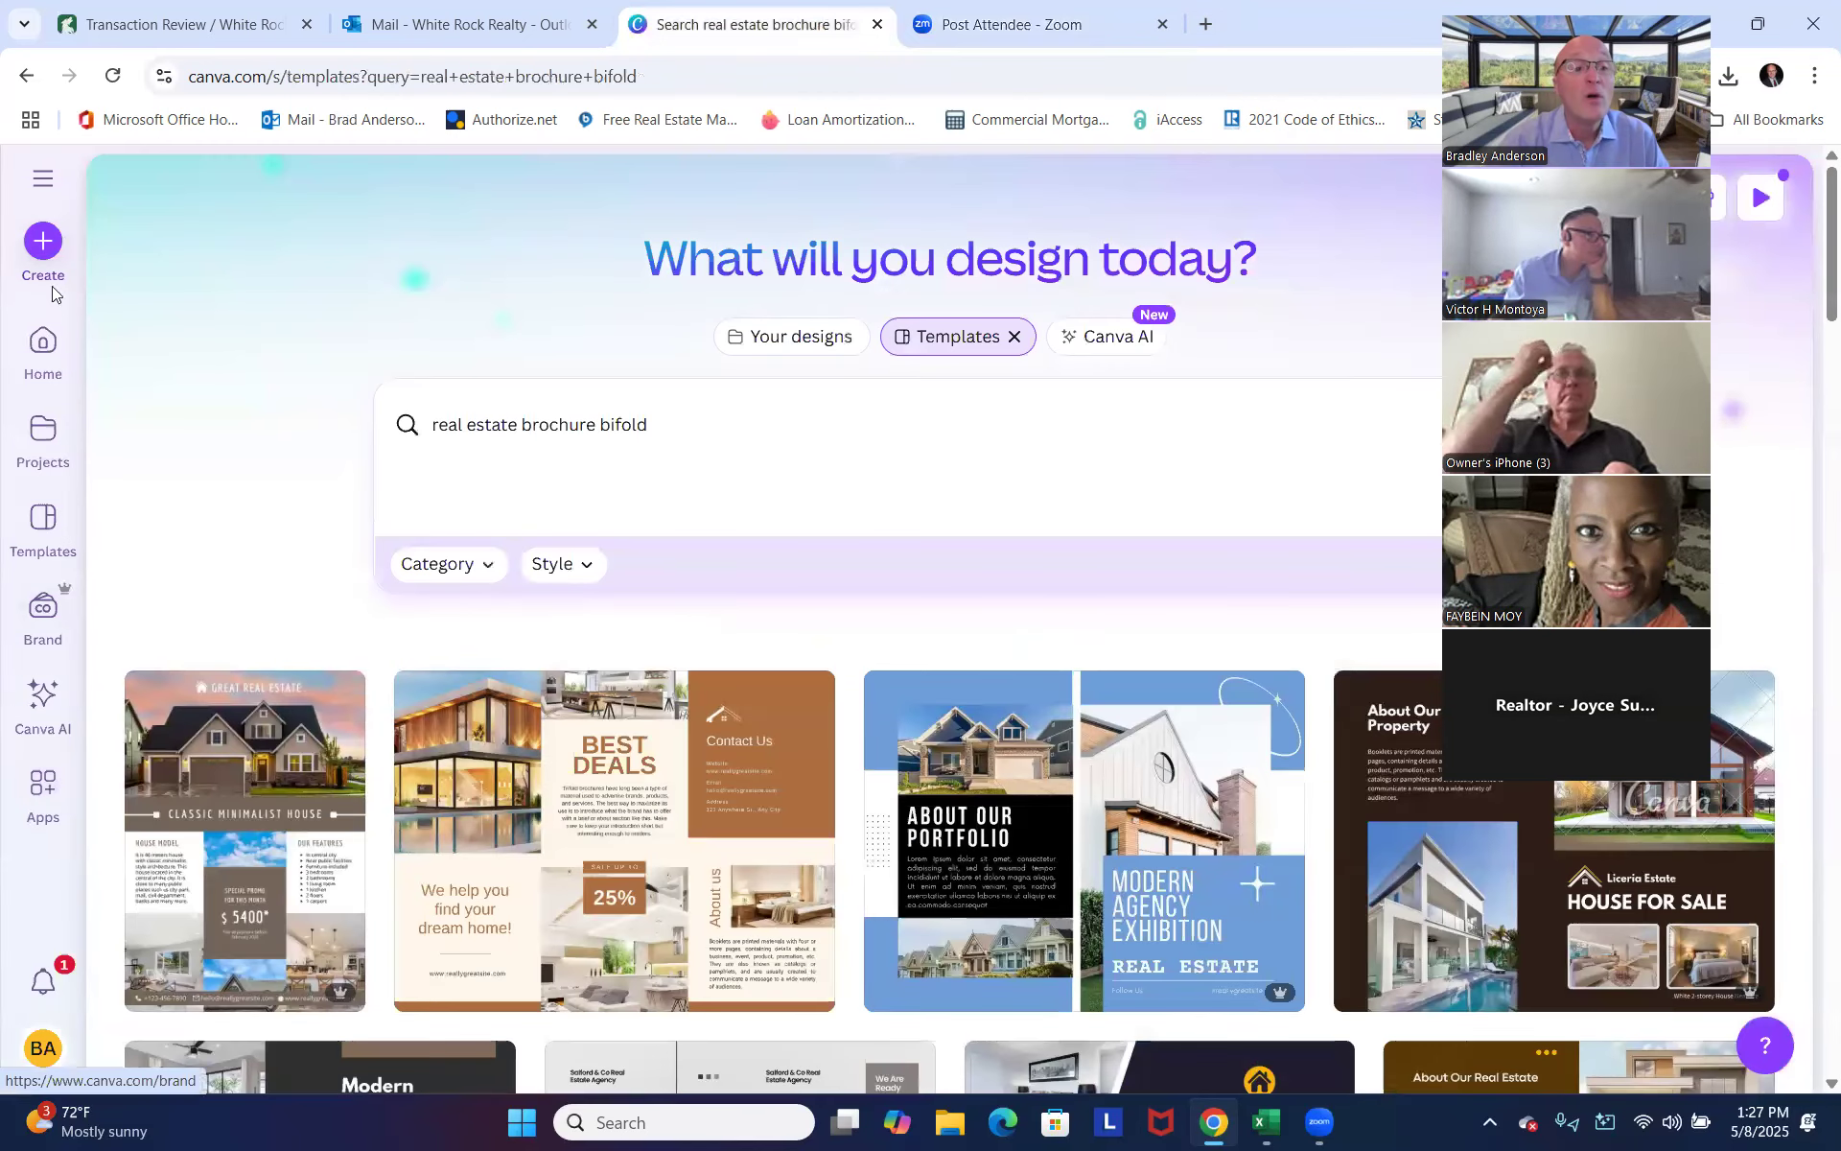
pyautogui.click(37, 355)
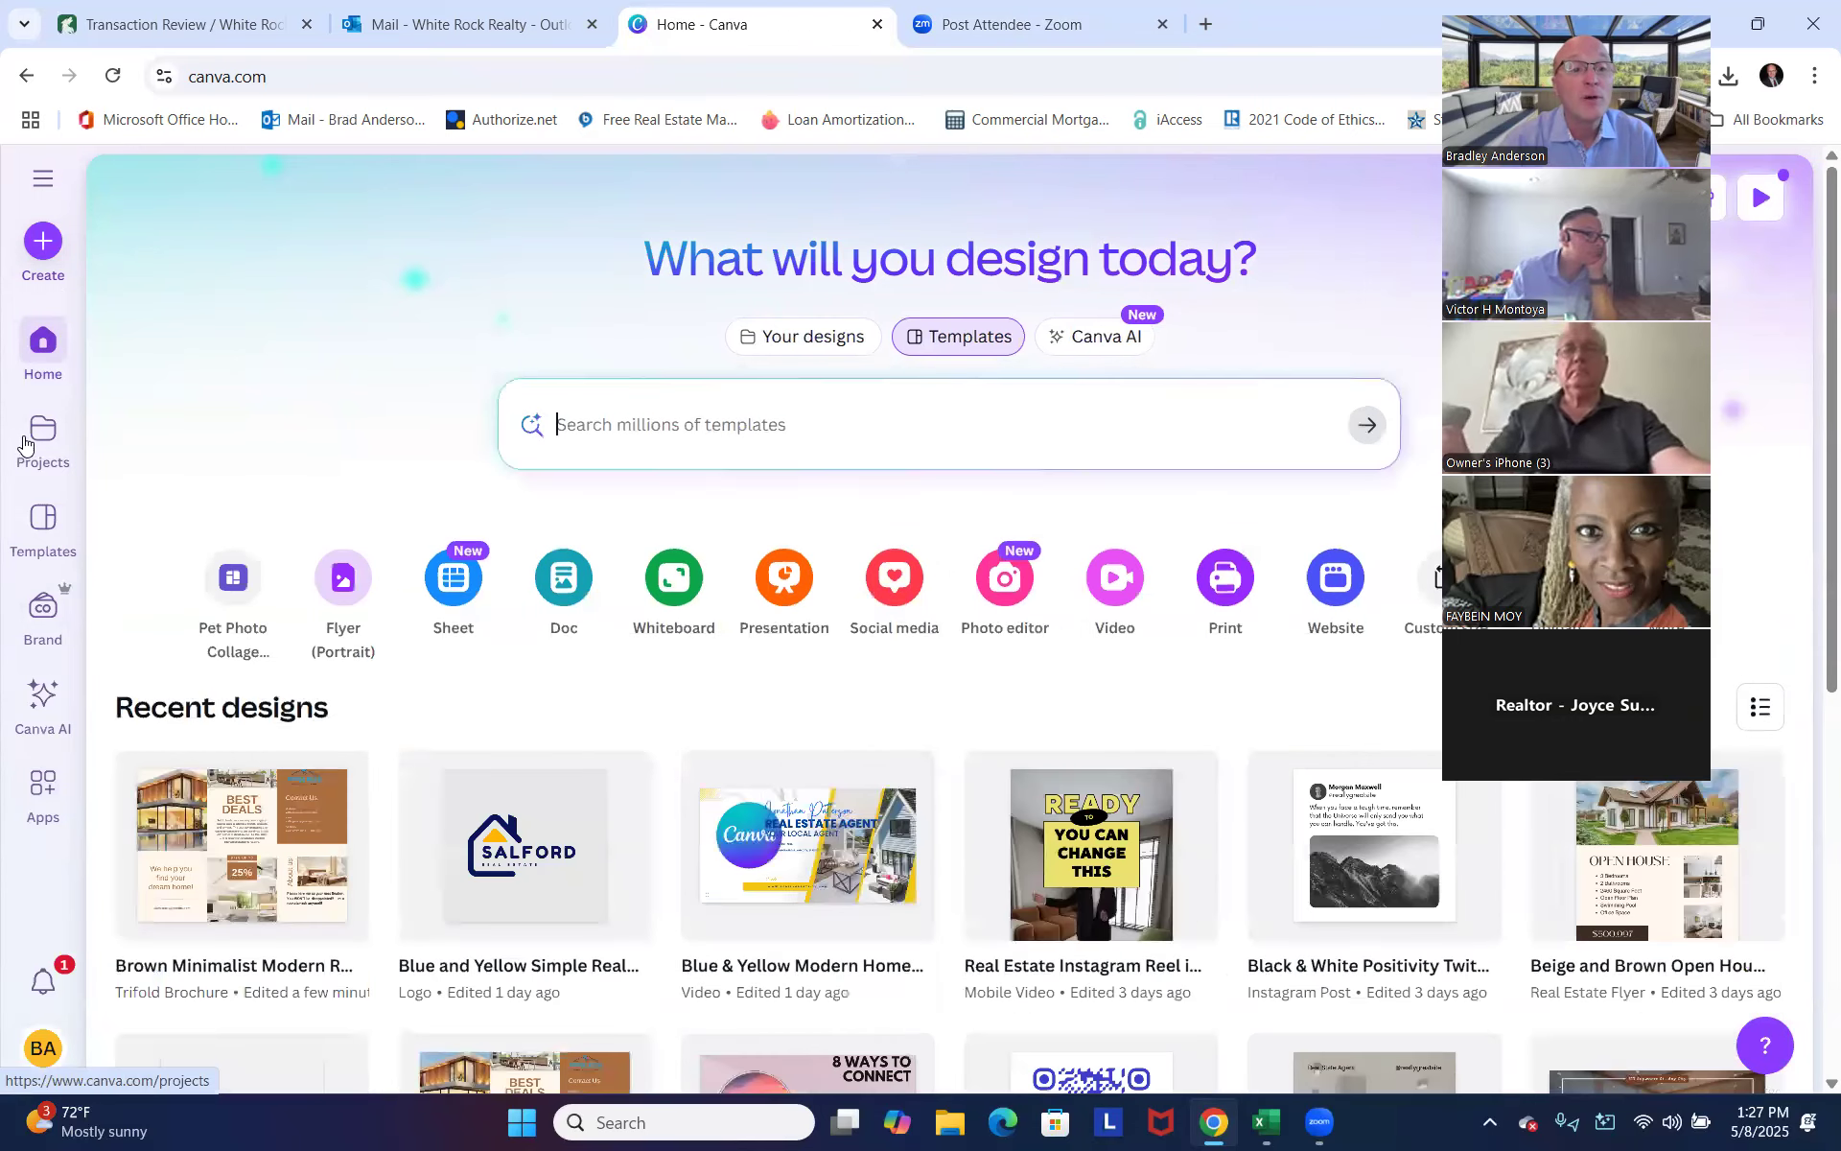
# Open the projects and look through the recent designs to the far end and back to the first one.
pyautogui.click(36, 436)
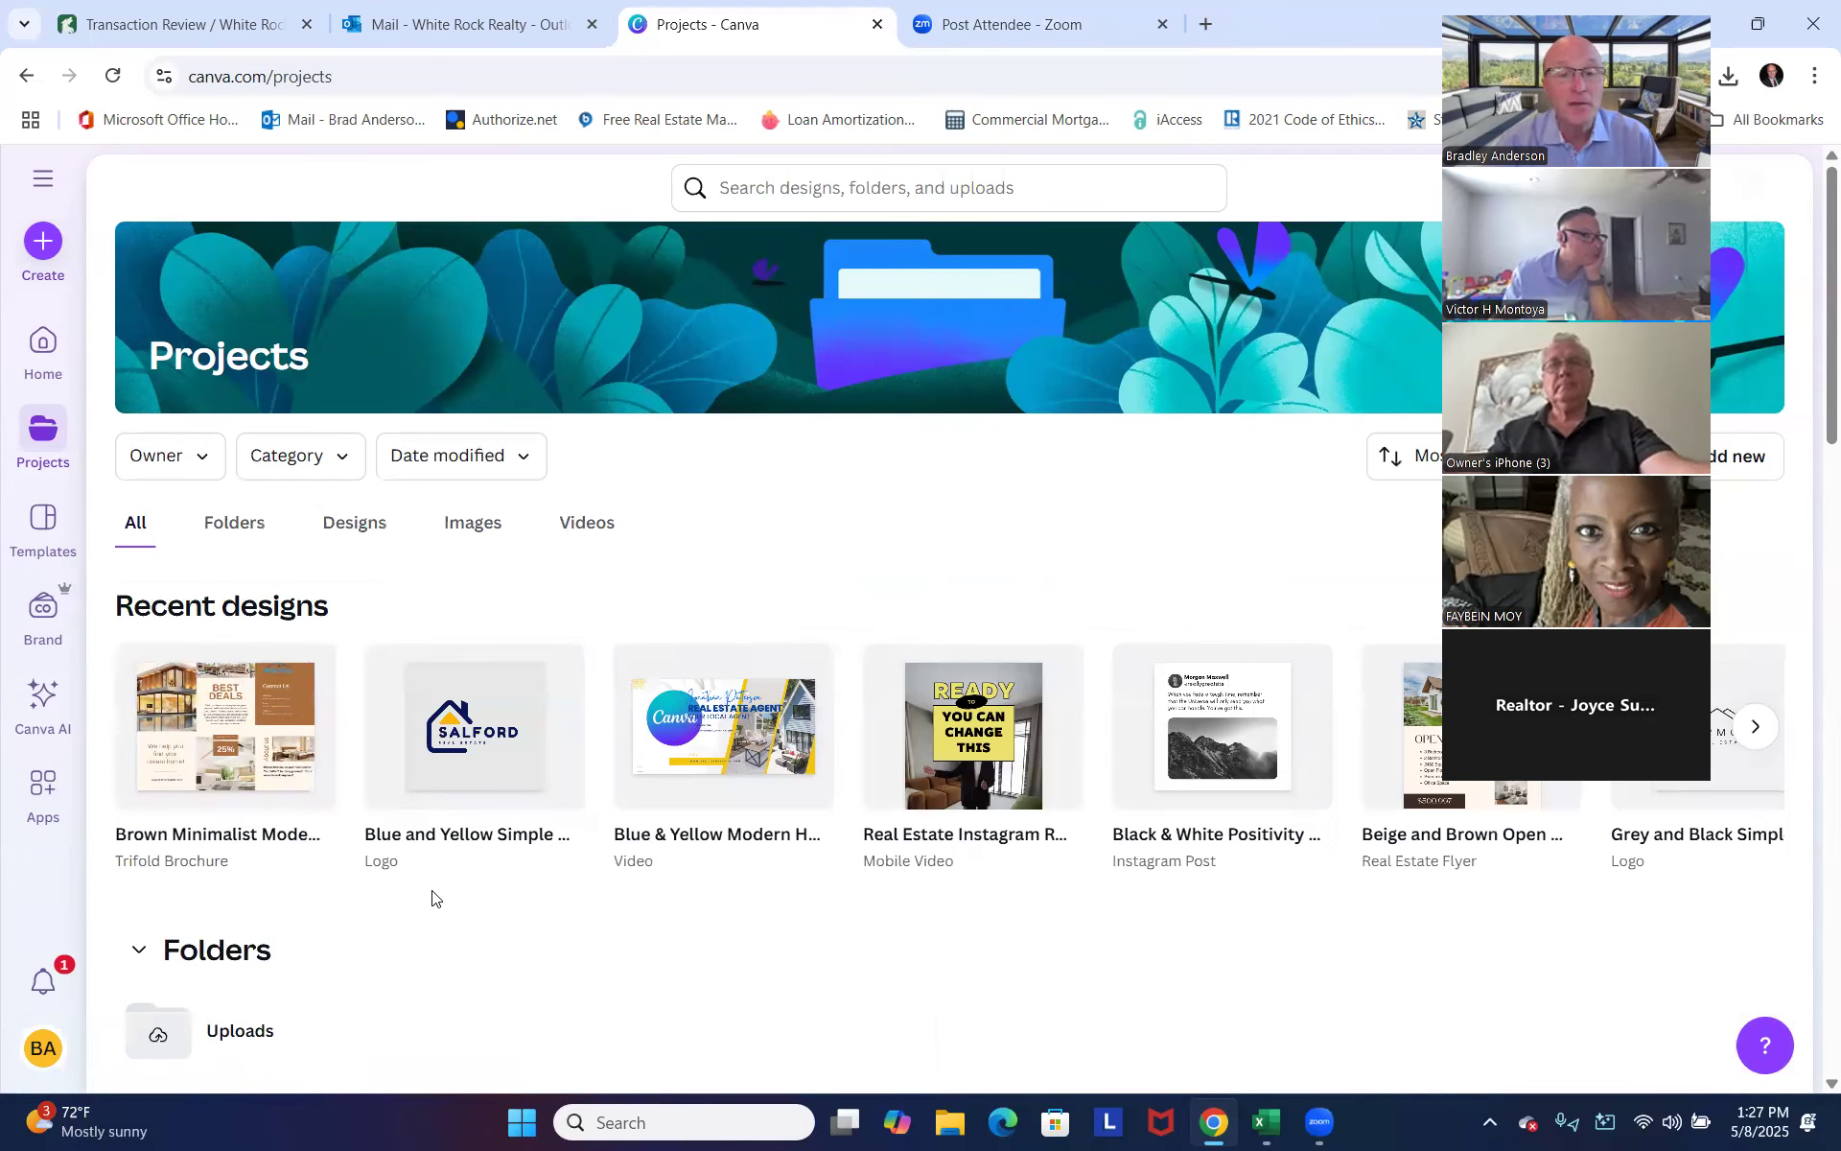
pyautogui.click(1757, 729)
pyautogui.click(1757, 731)
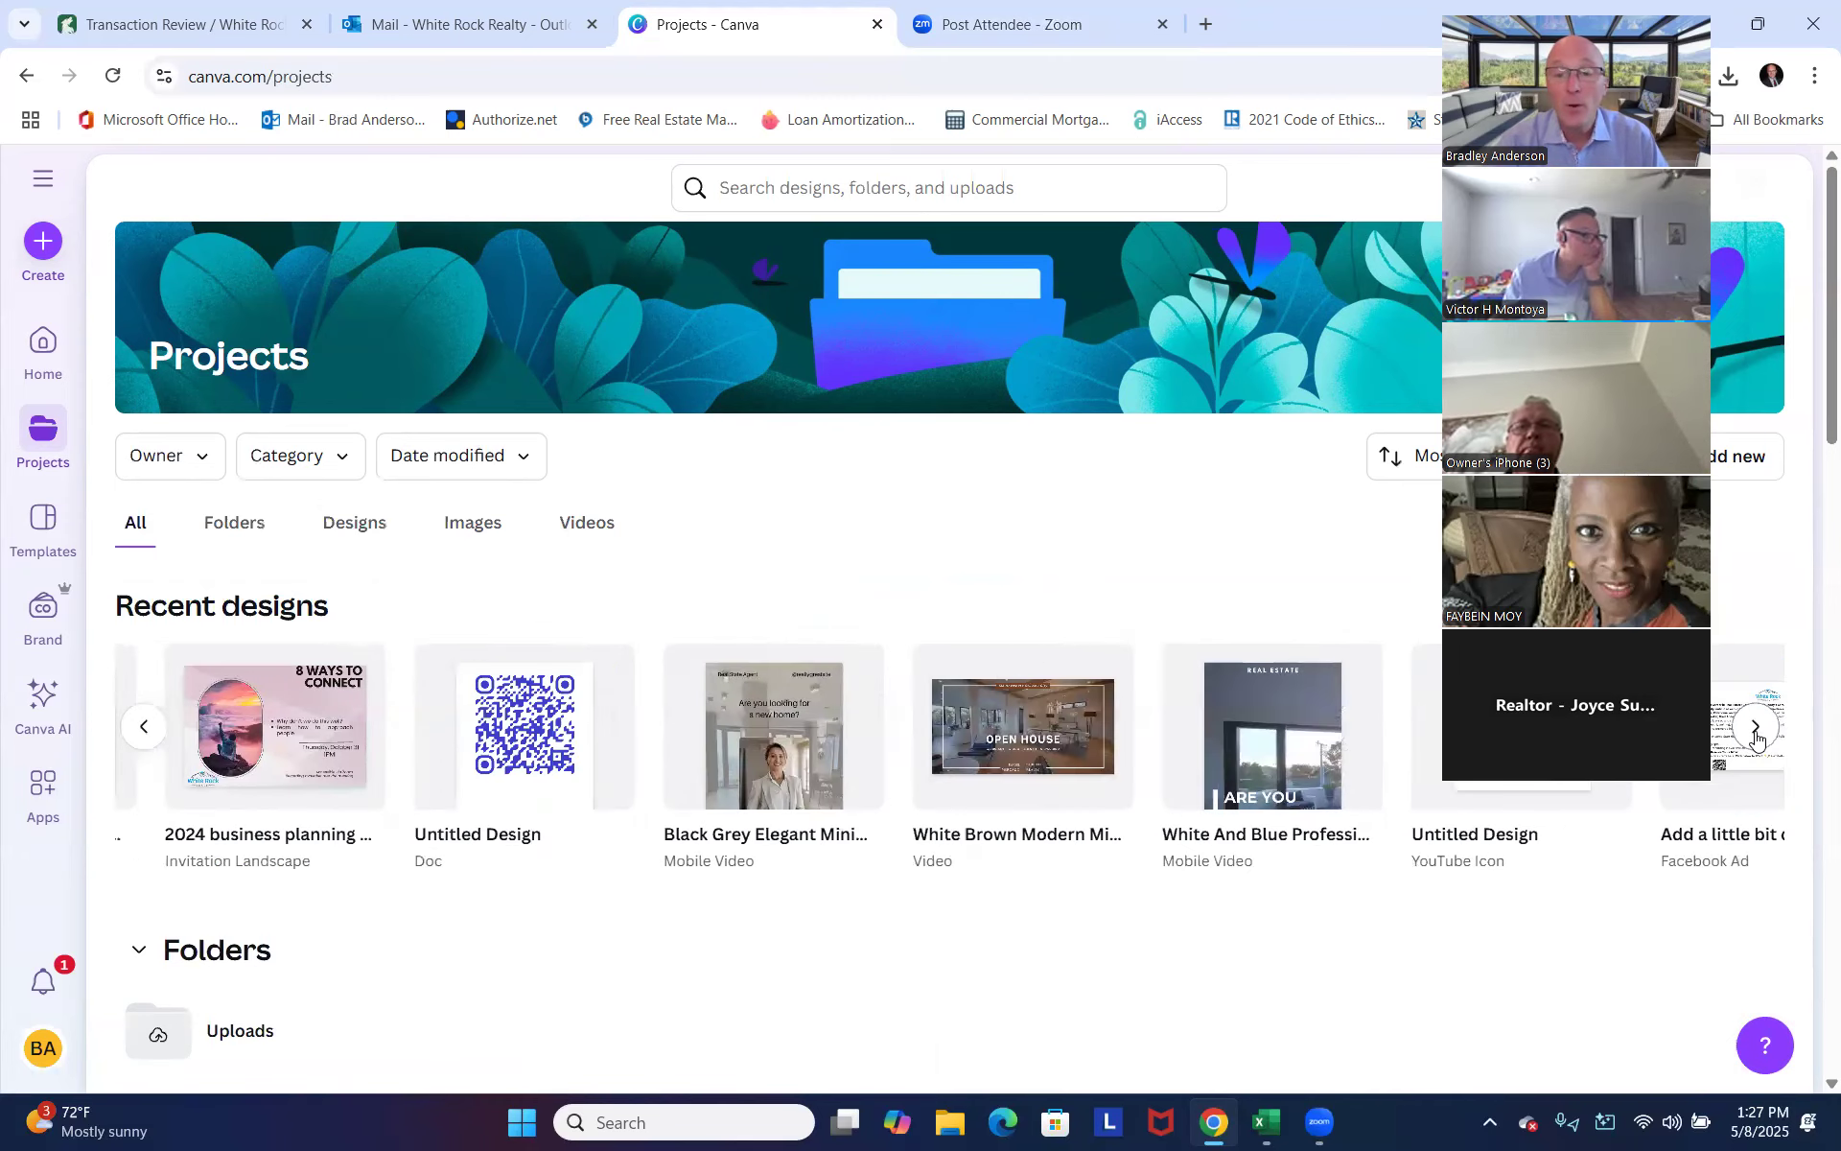
pyautogui.click(1757, 729)
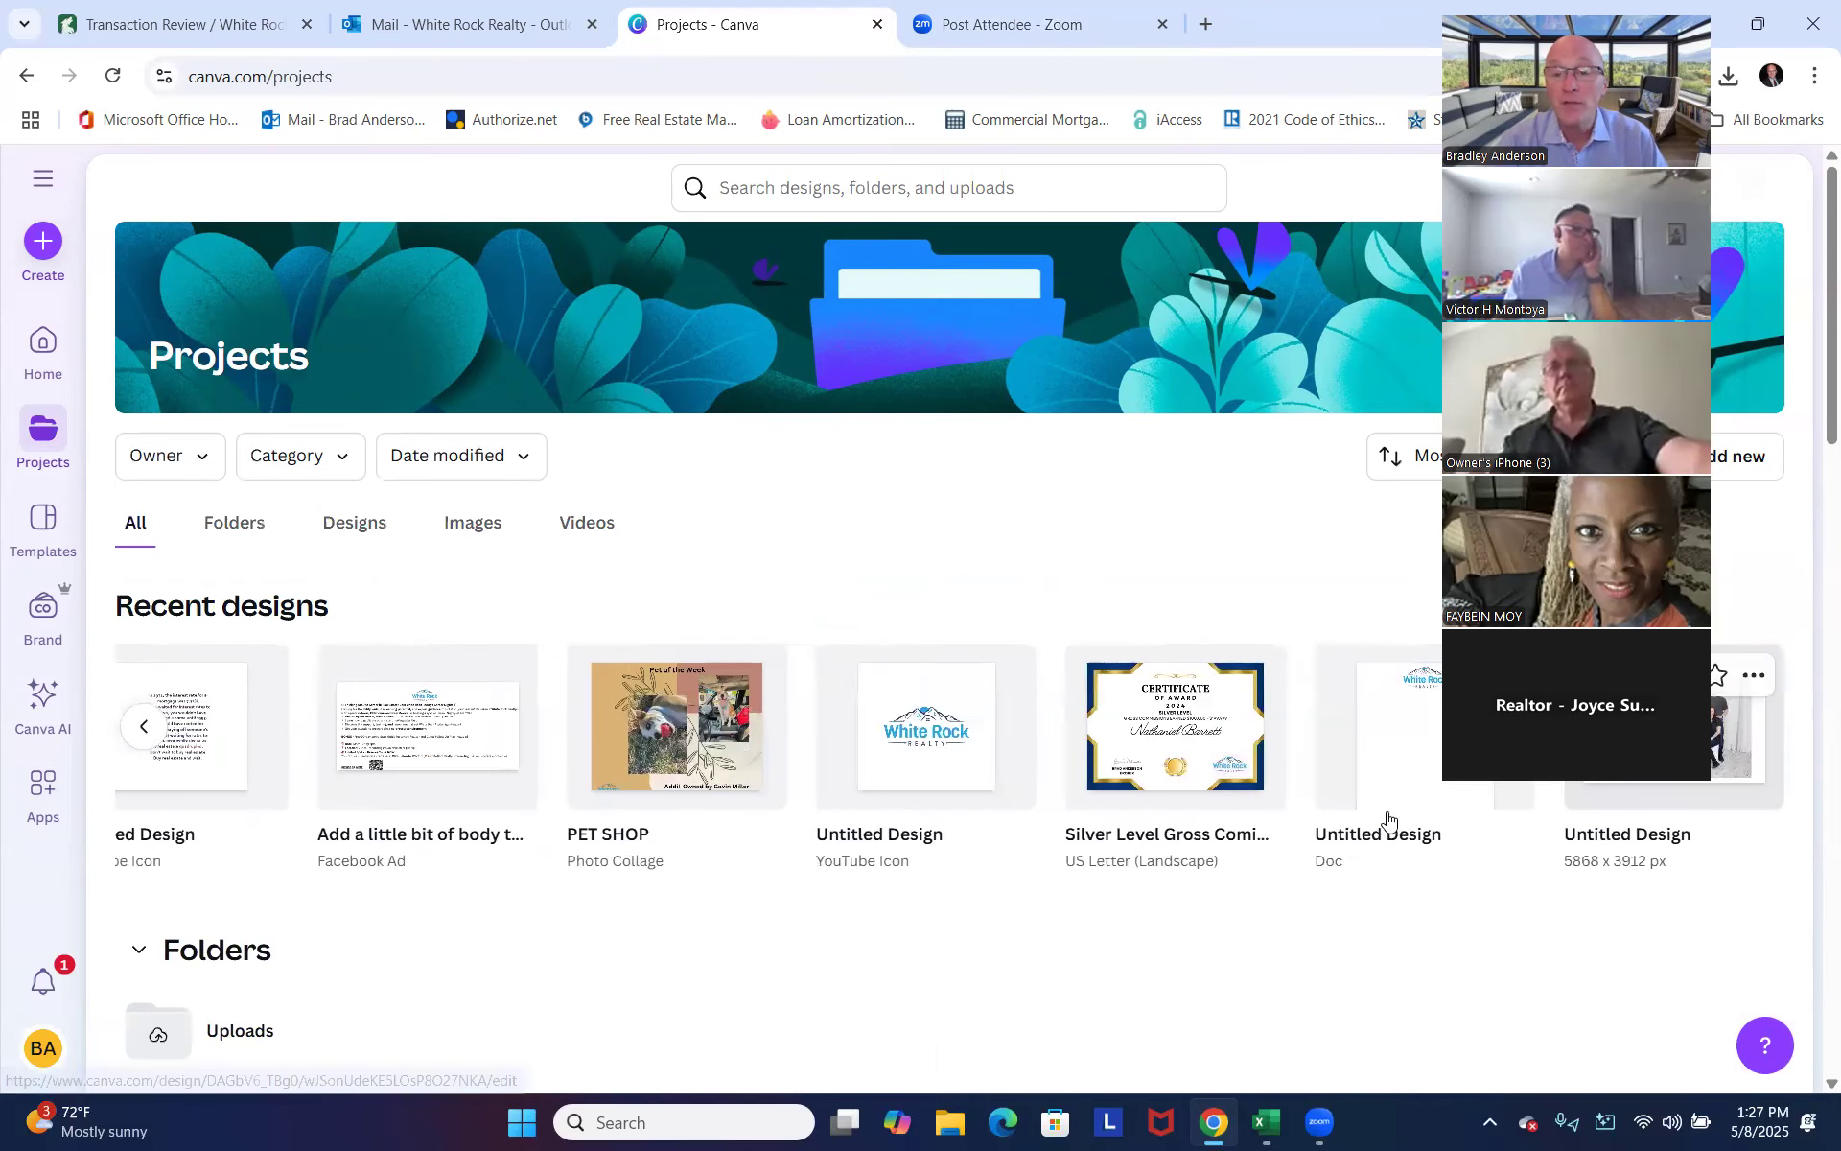
pyautogui.click(146, 729)
pyautogui.click(145, 729)
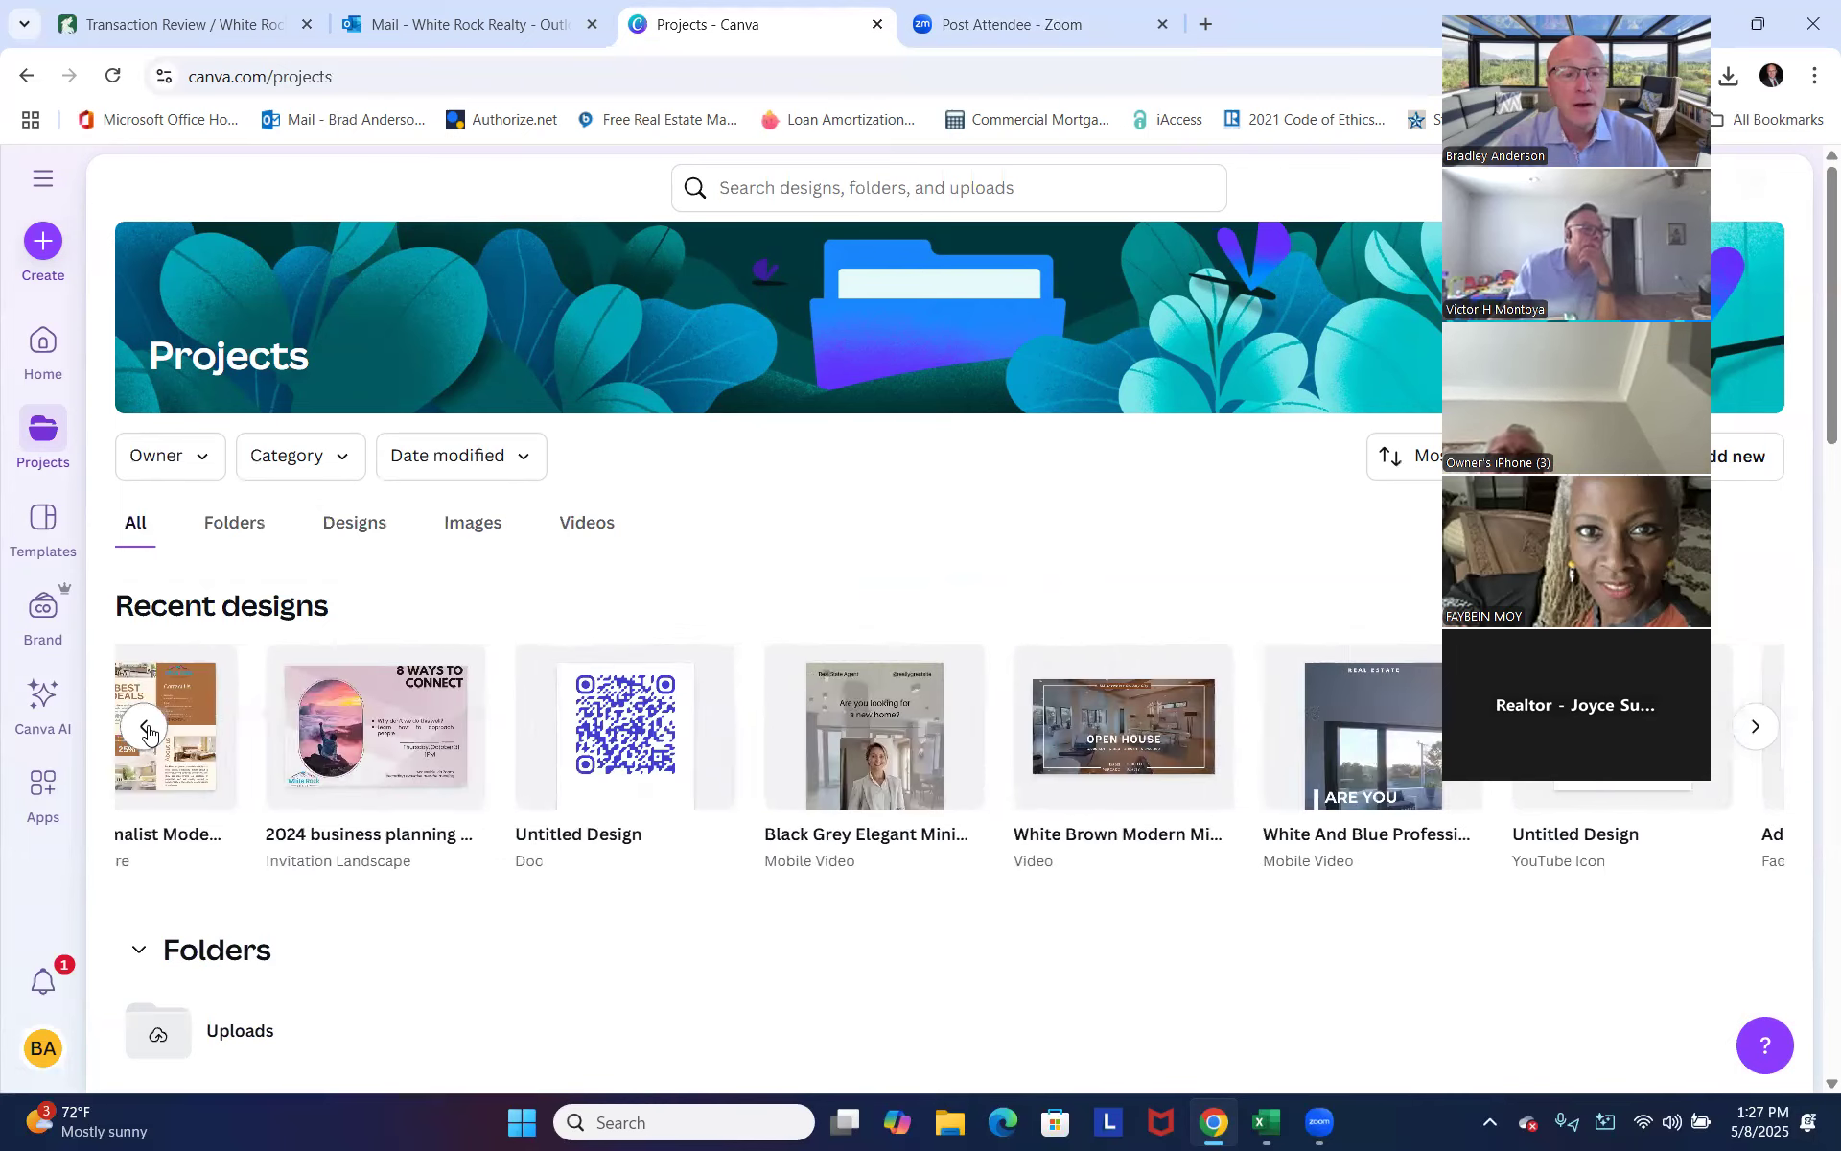
pyautogui.click(146, 729)
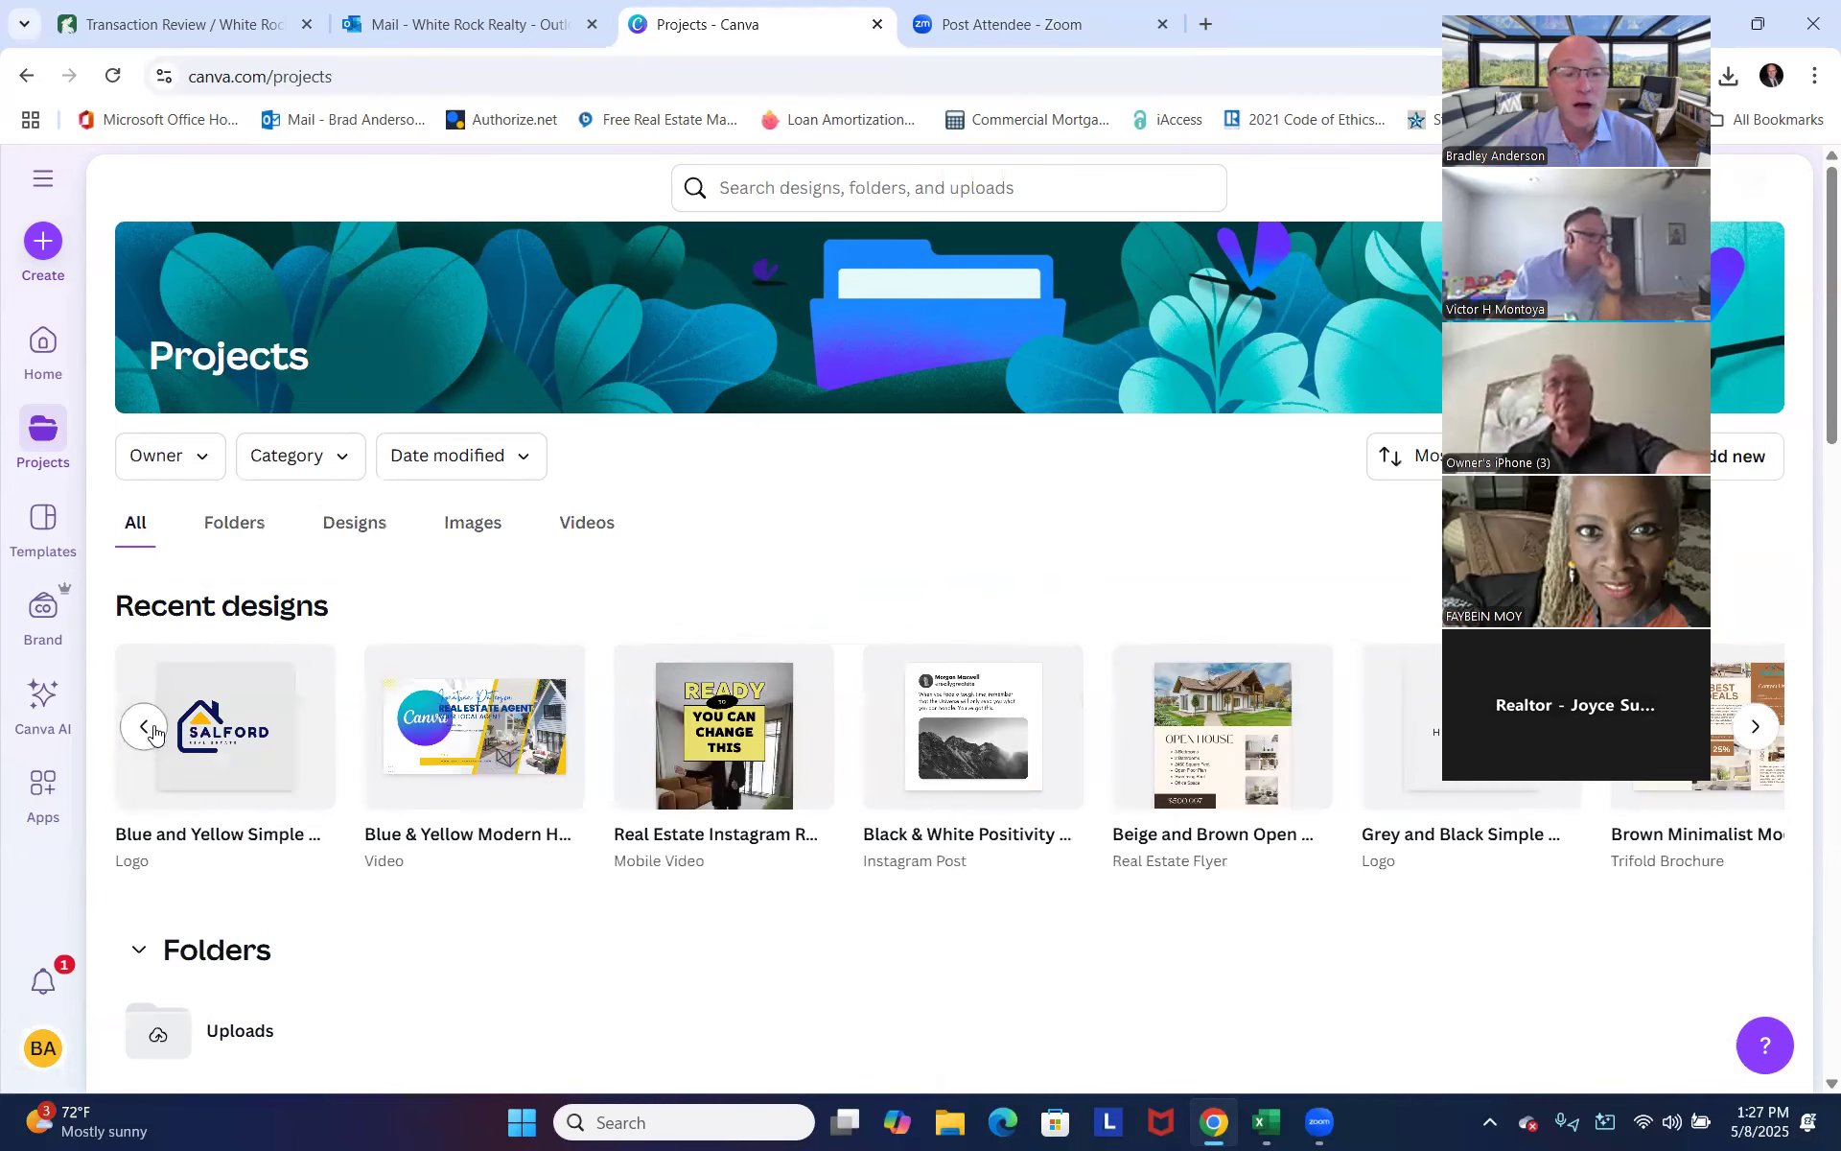
pyautogui.click(146, 729)
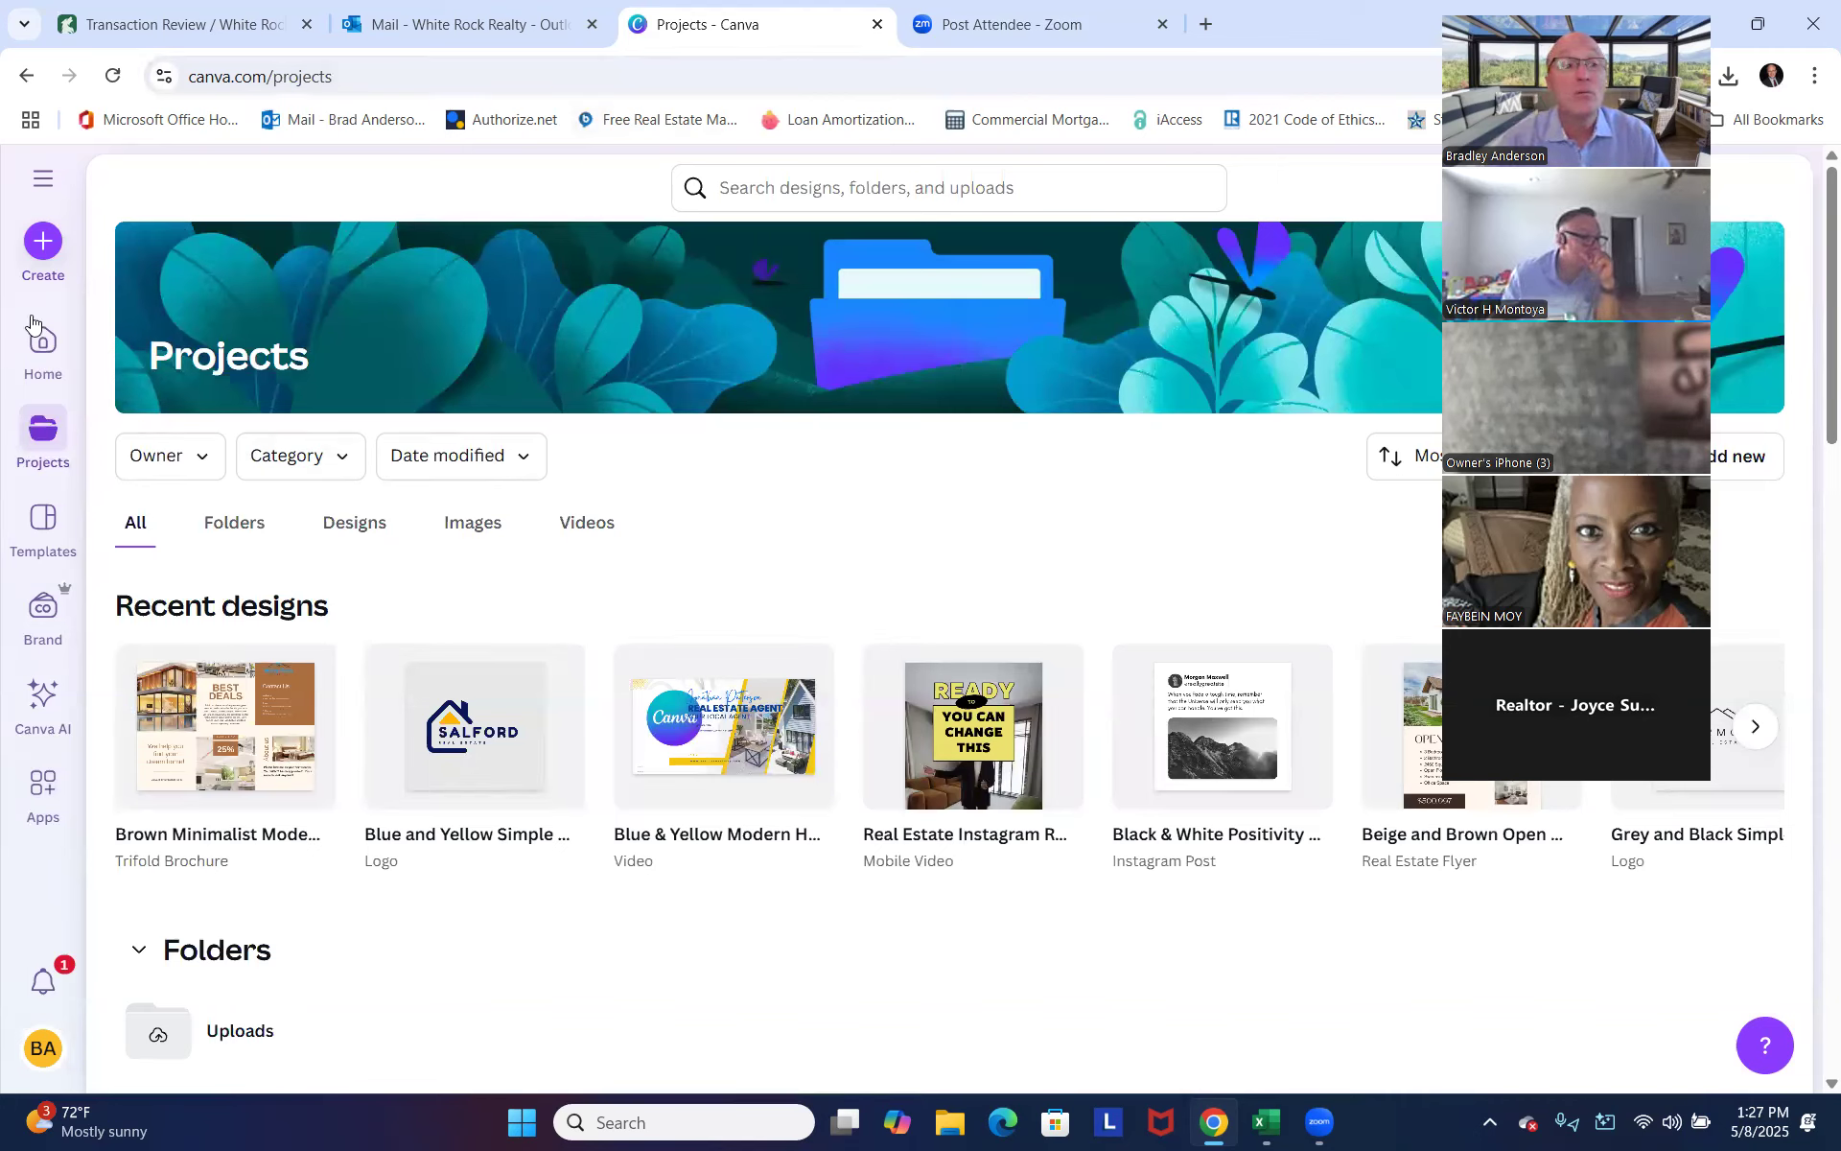
# Return to the home page and search the templates for "real estate logos".
pyautogui.click(39, 356)
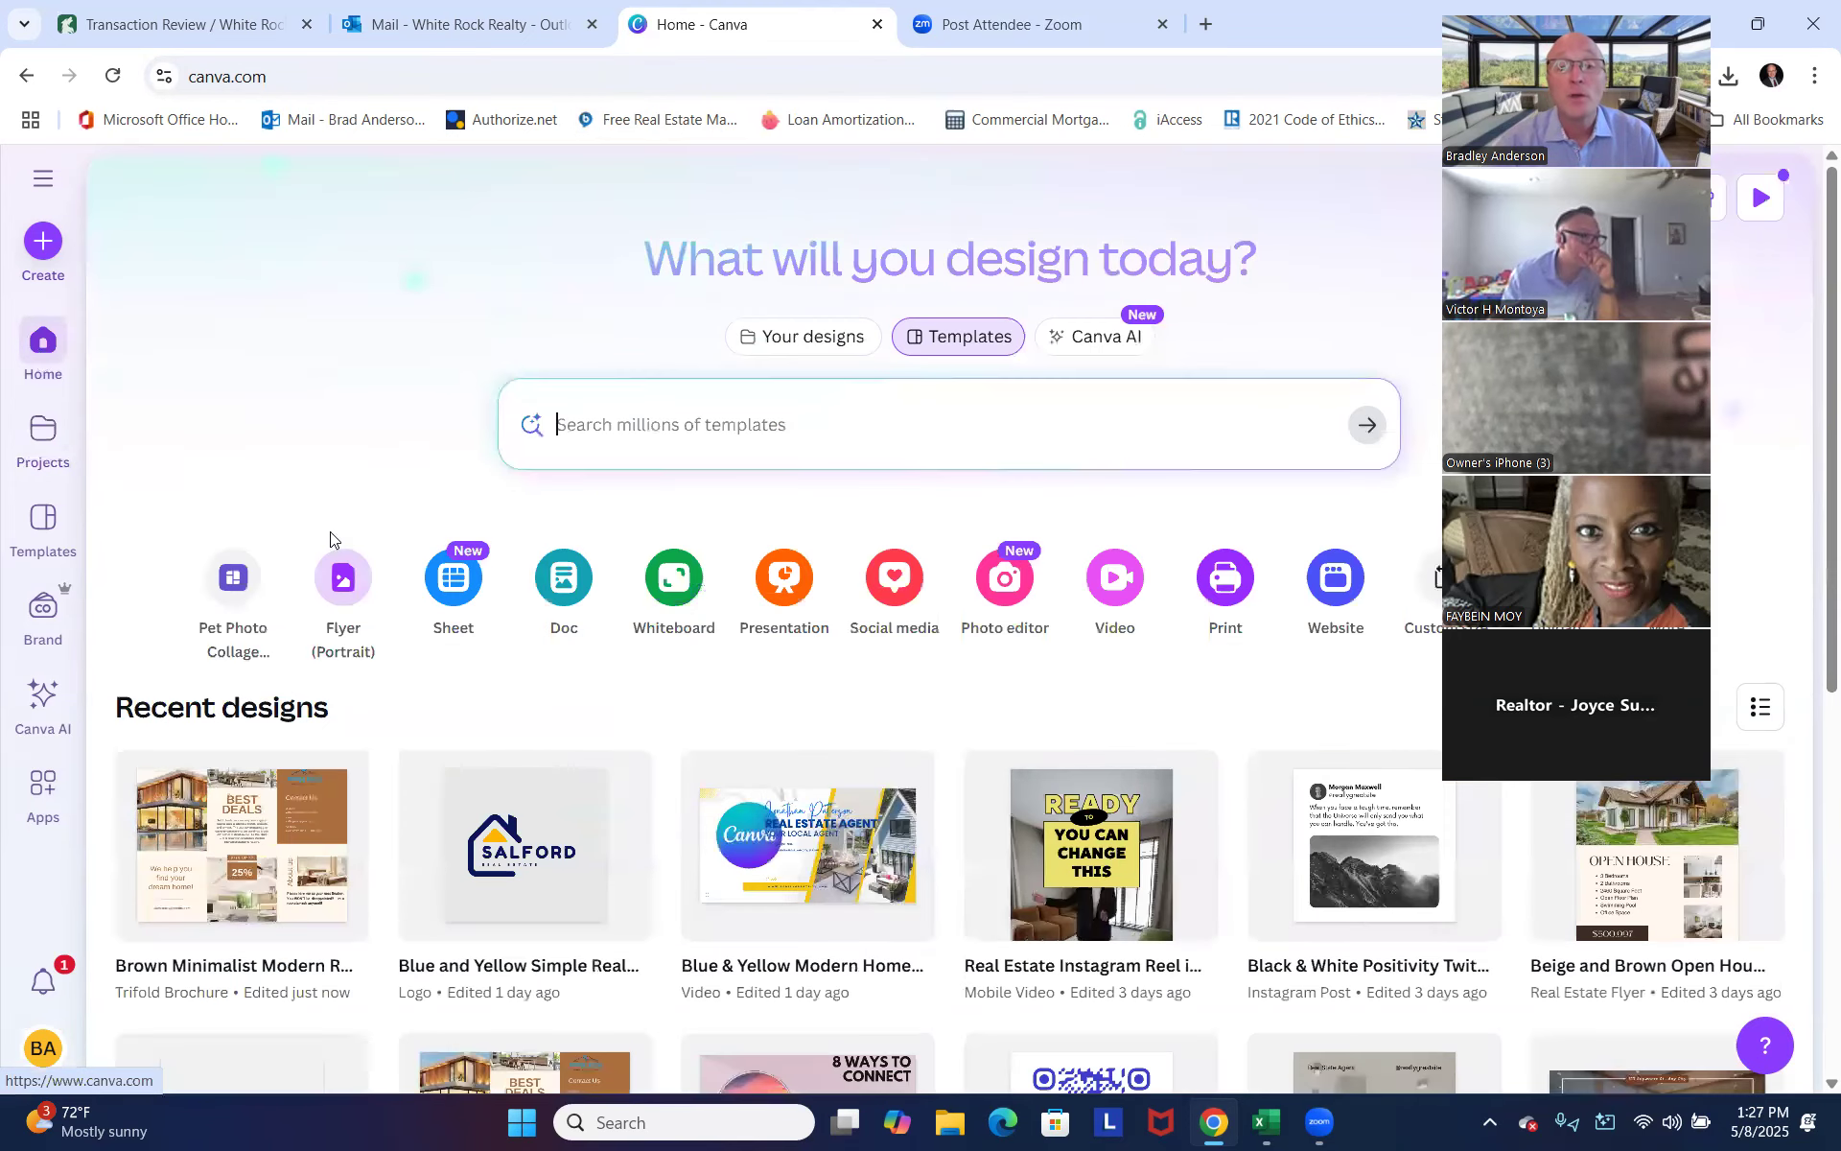
pyautogui.click(678, 425)
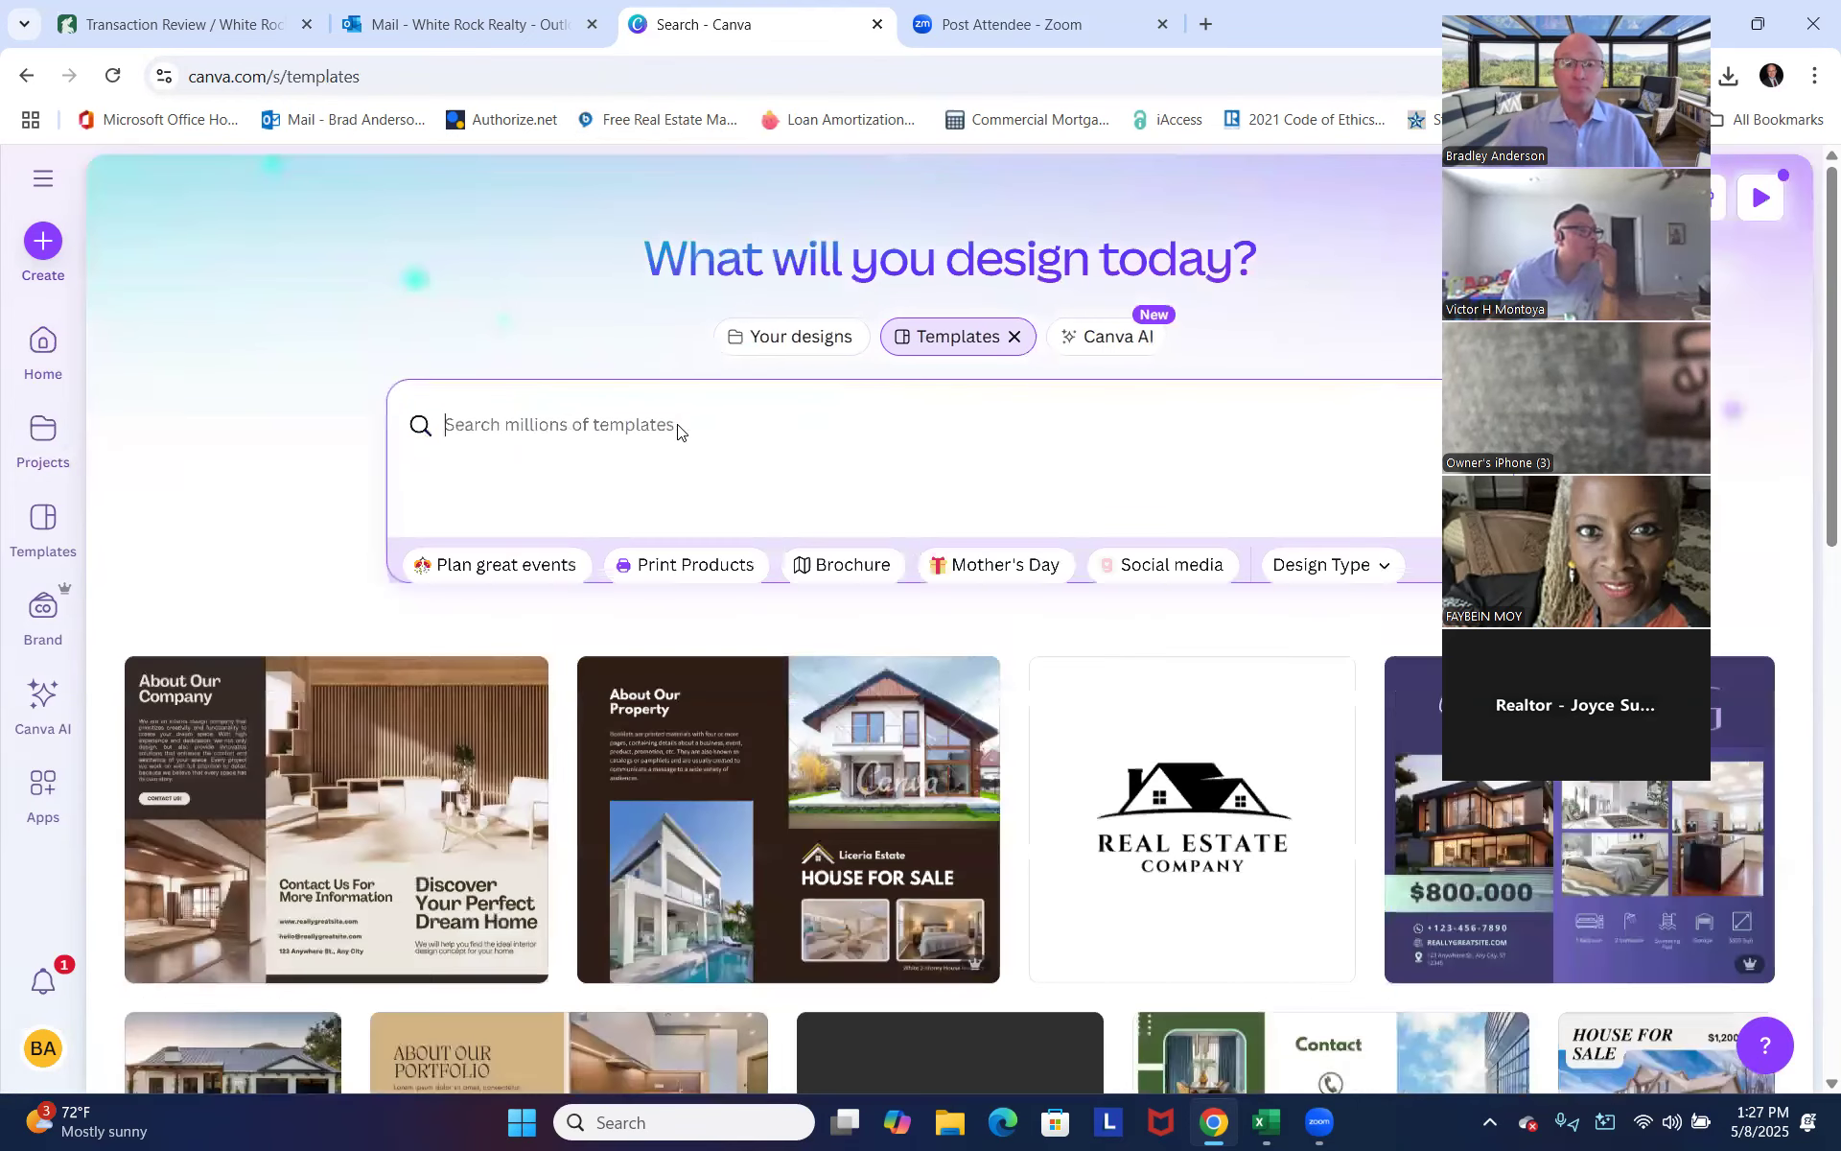
pyautogui.write('real')
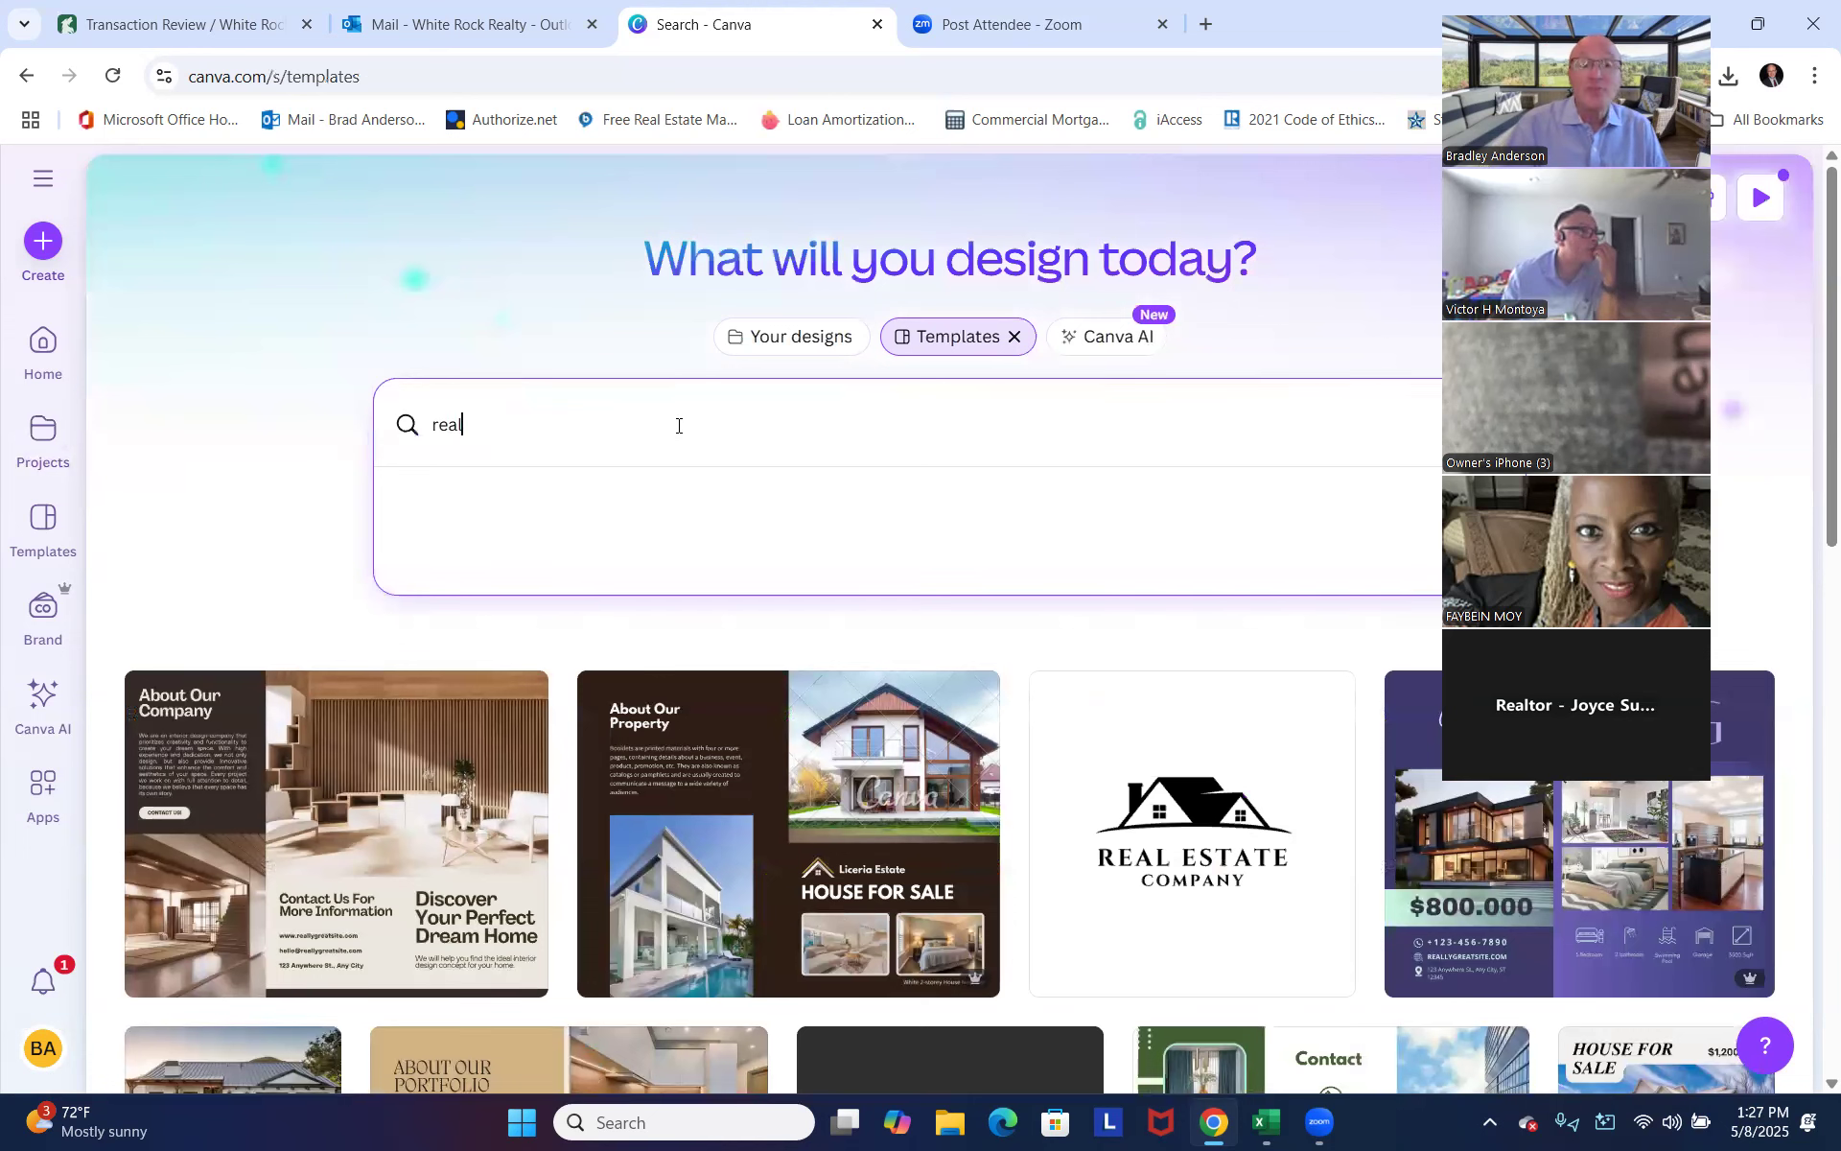
pyautogui.write(' edtate logos')
pyautogui.press('BackSpace')
pyautogui.press('BackSpace')
pyautogui.press('BackSpace')
pyautogui.press('BackSpace')
pyautogui.press('BackSpace')
pyautogui.press('BackSpace')
pyautogui.press('BackSpace')
pyautogui.press('BackSpace')
pyautogui.press('BackSpace')
pyautogui.press('BackSpace')
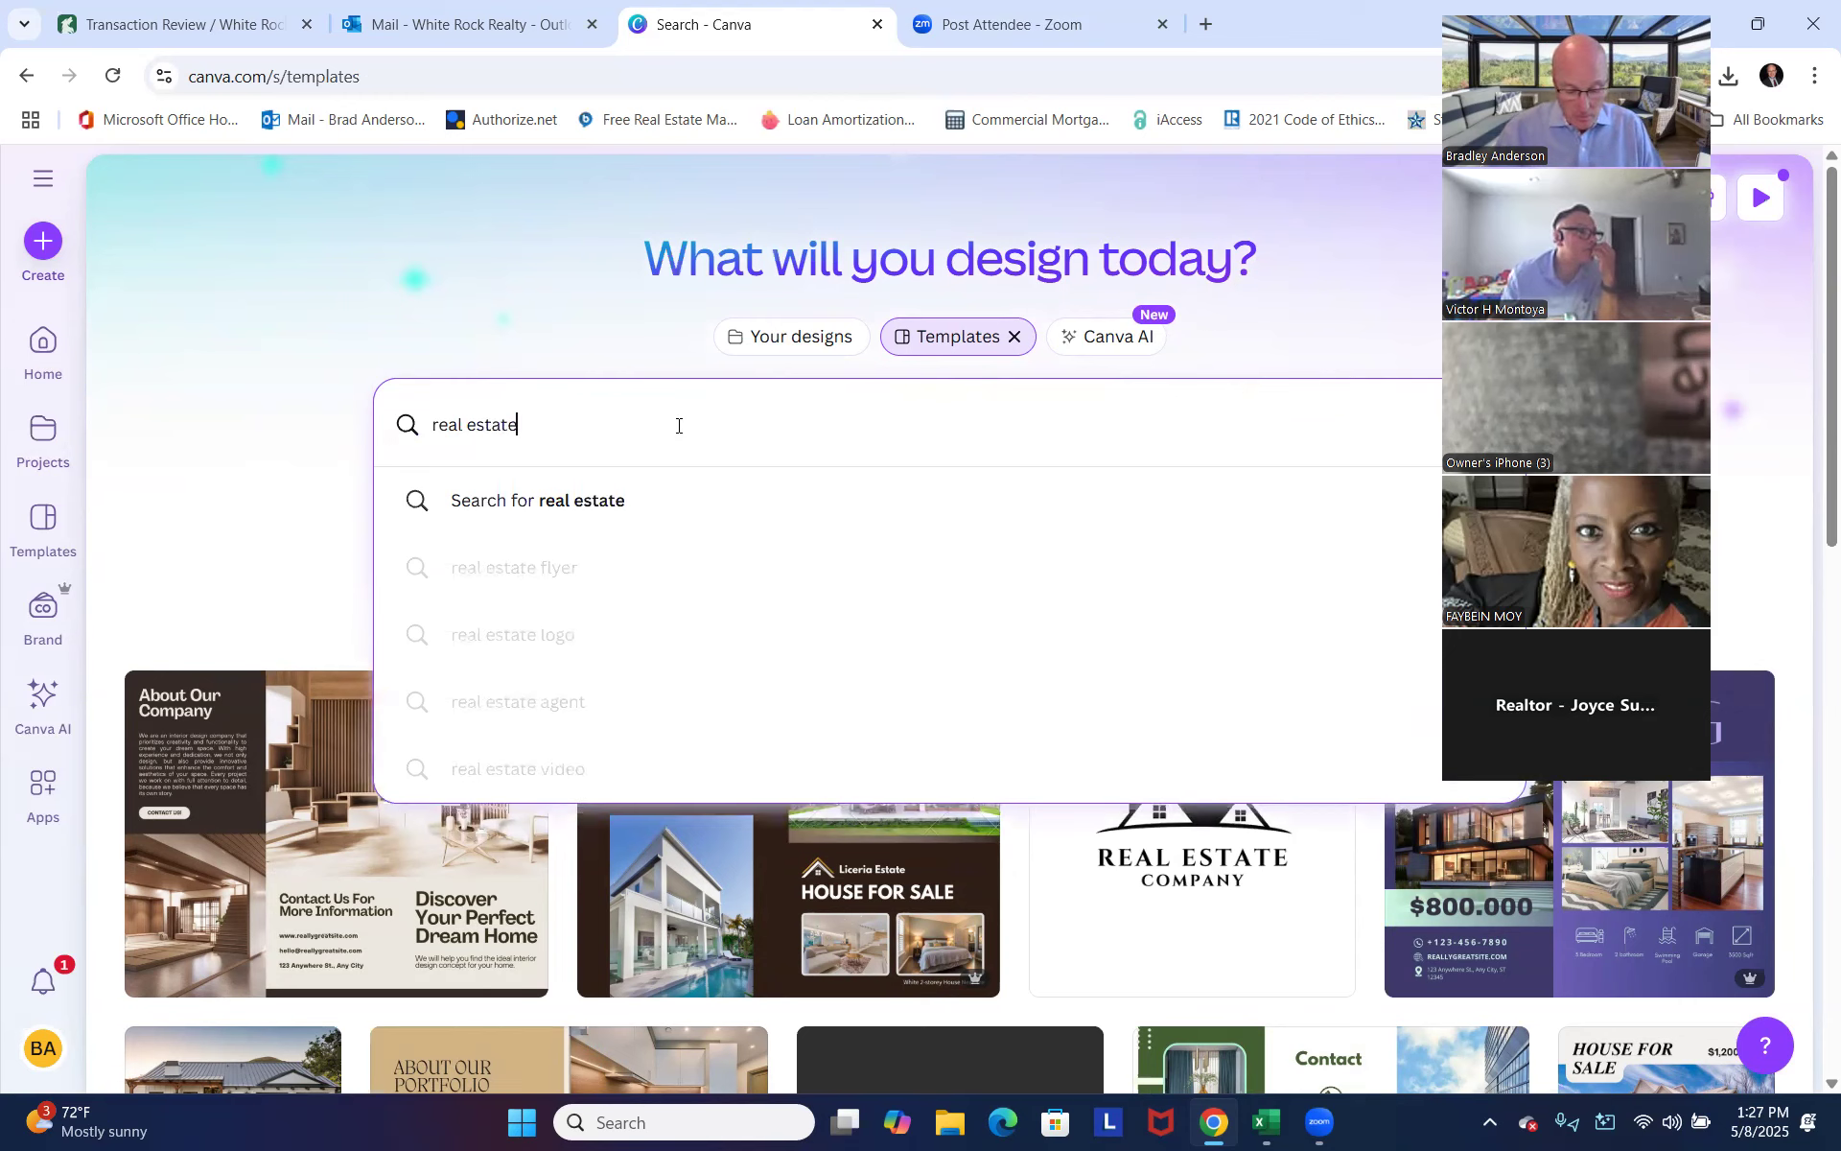
pyautogui.press('alt')
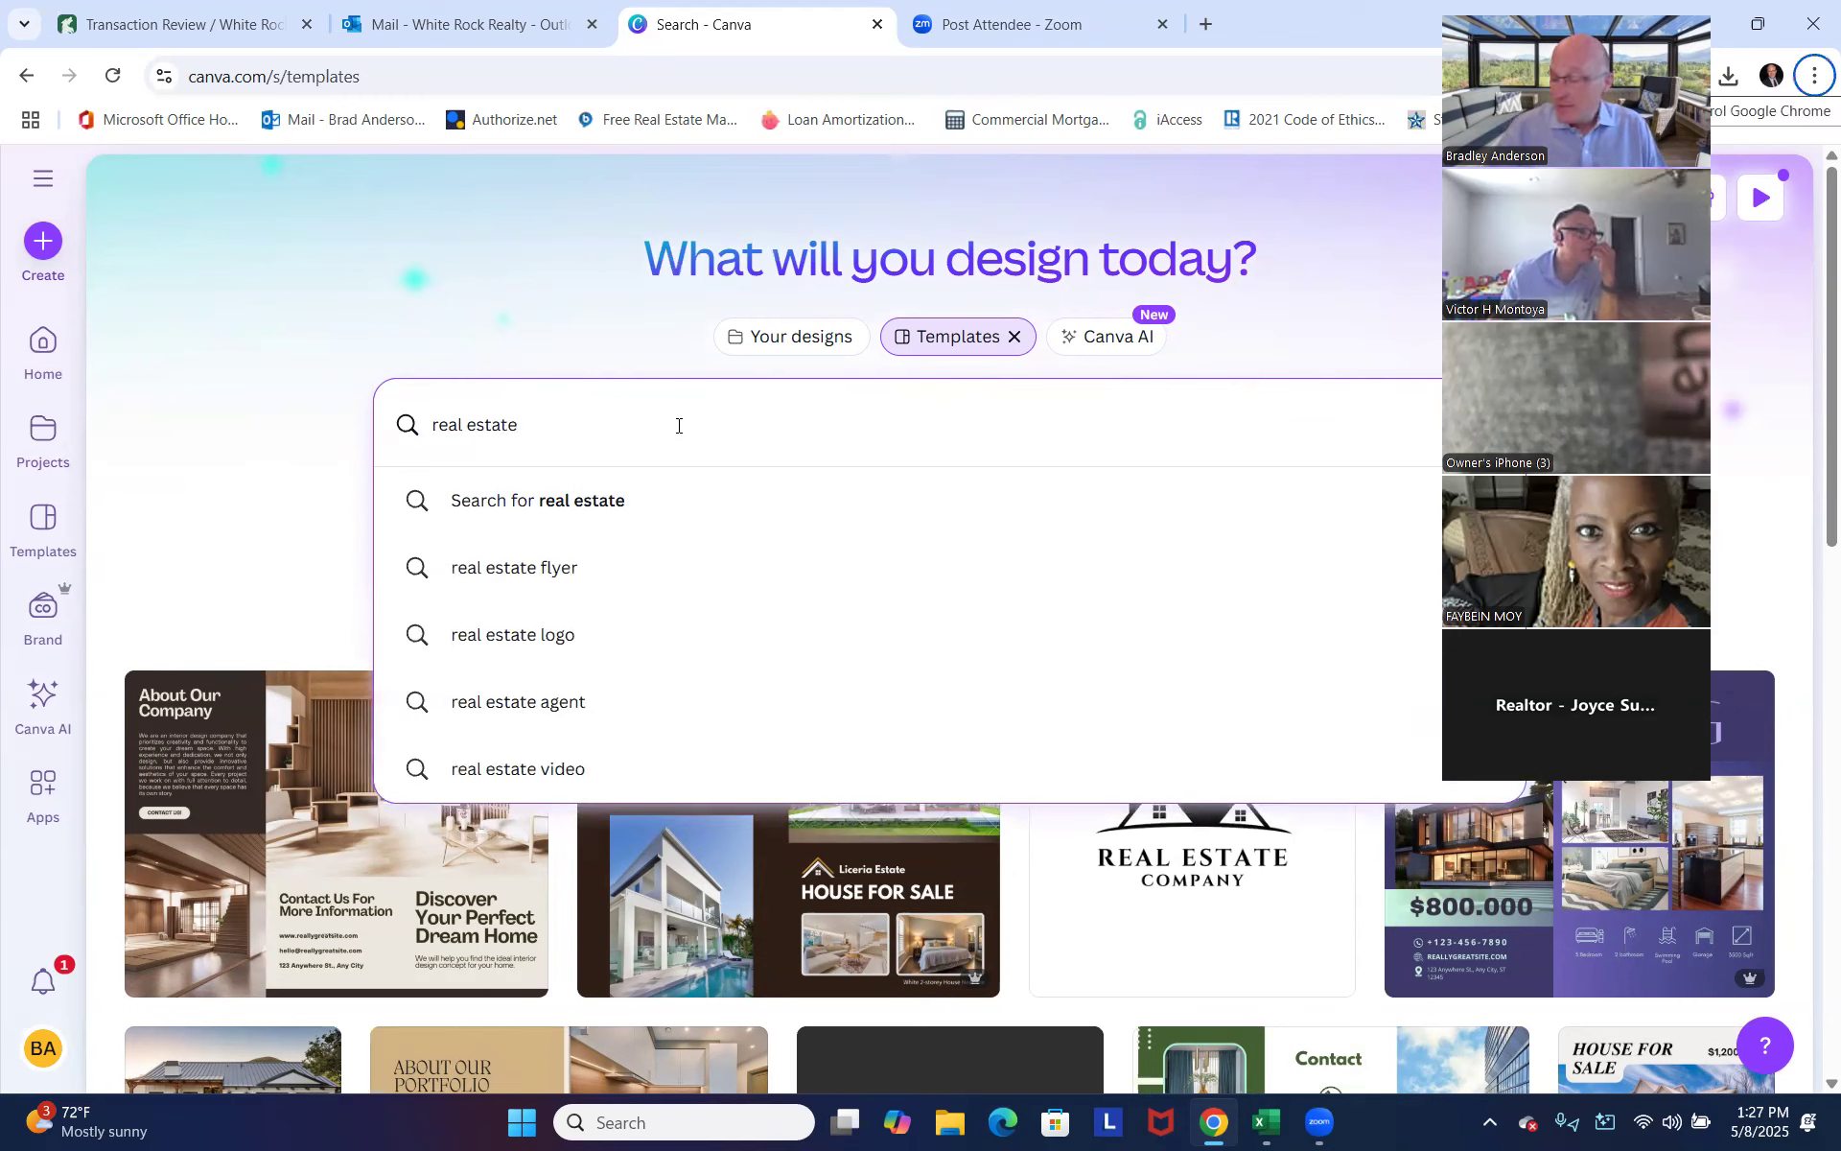
pyautogui.click(679, 425)
pyautogui.write('l')
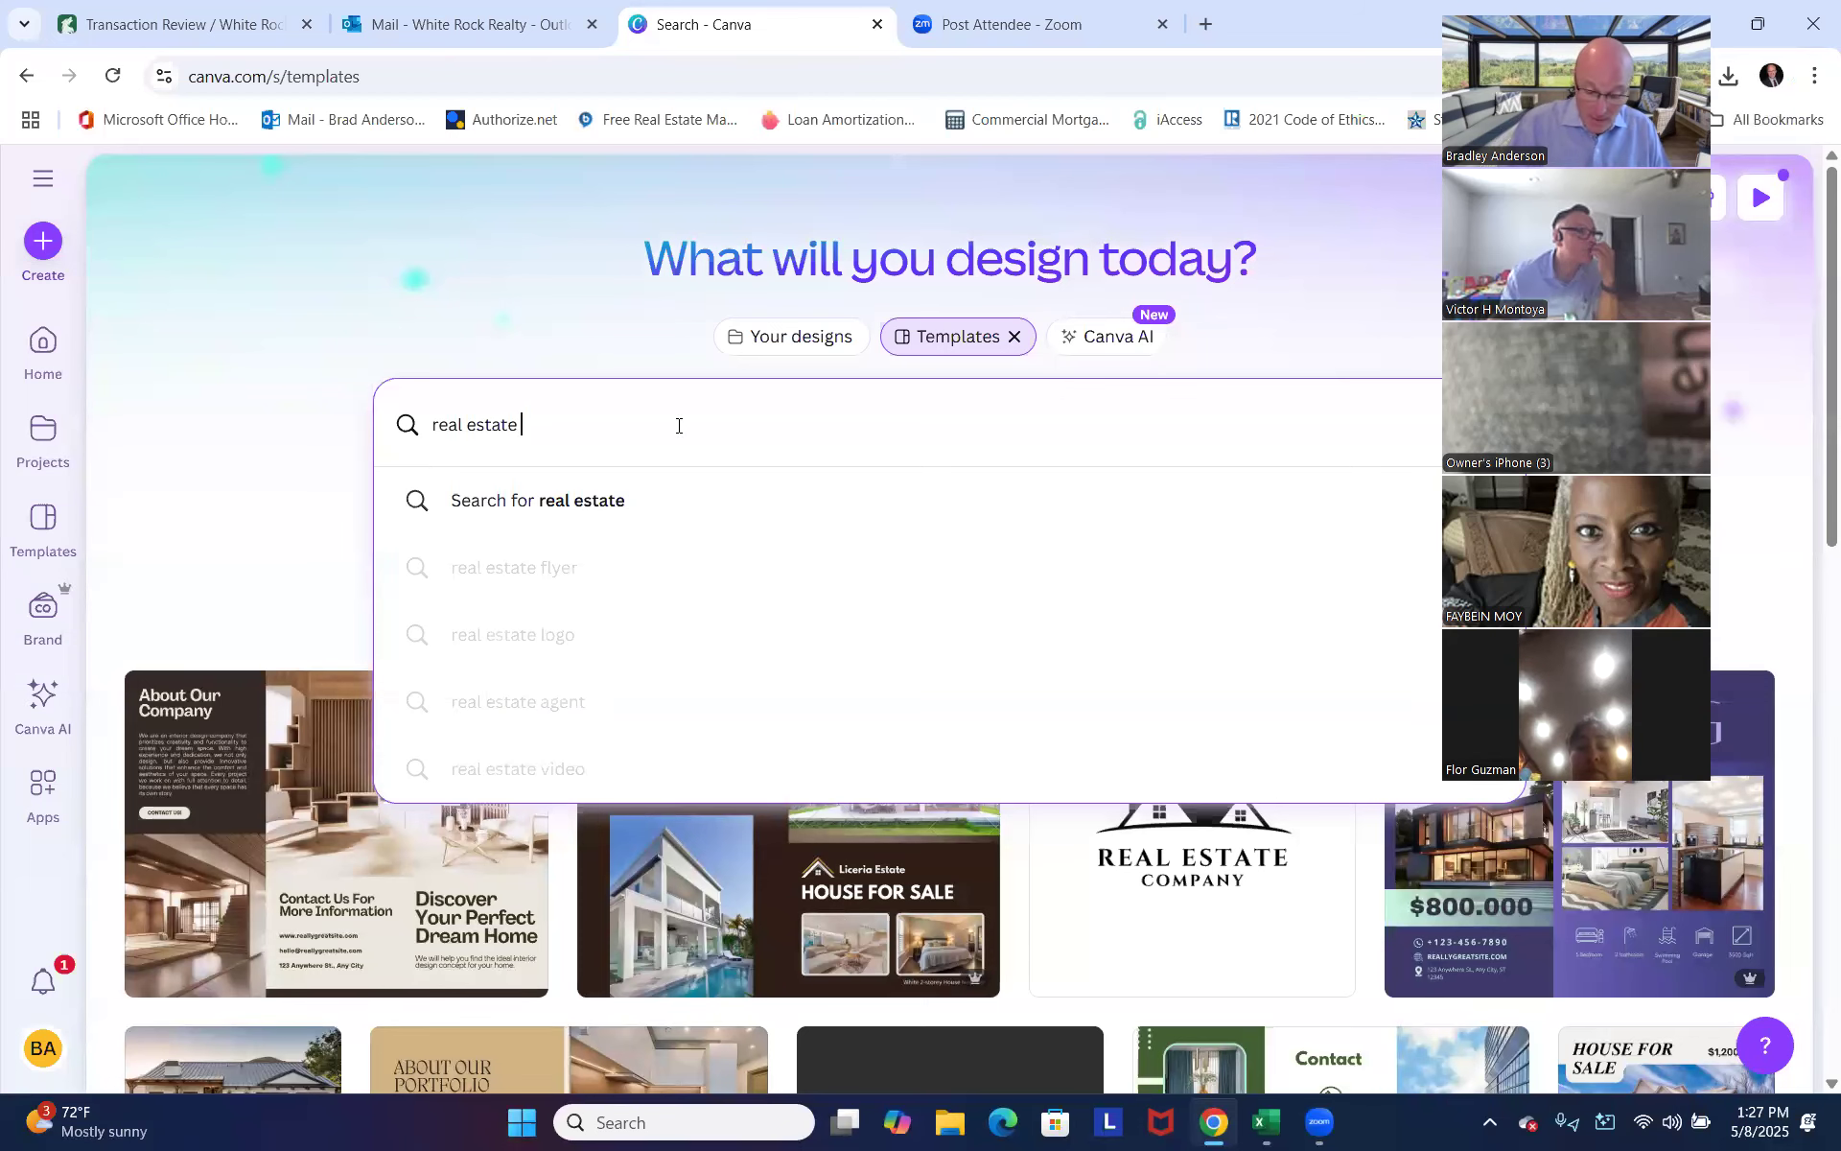
pyautogui.write('ogos')
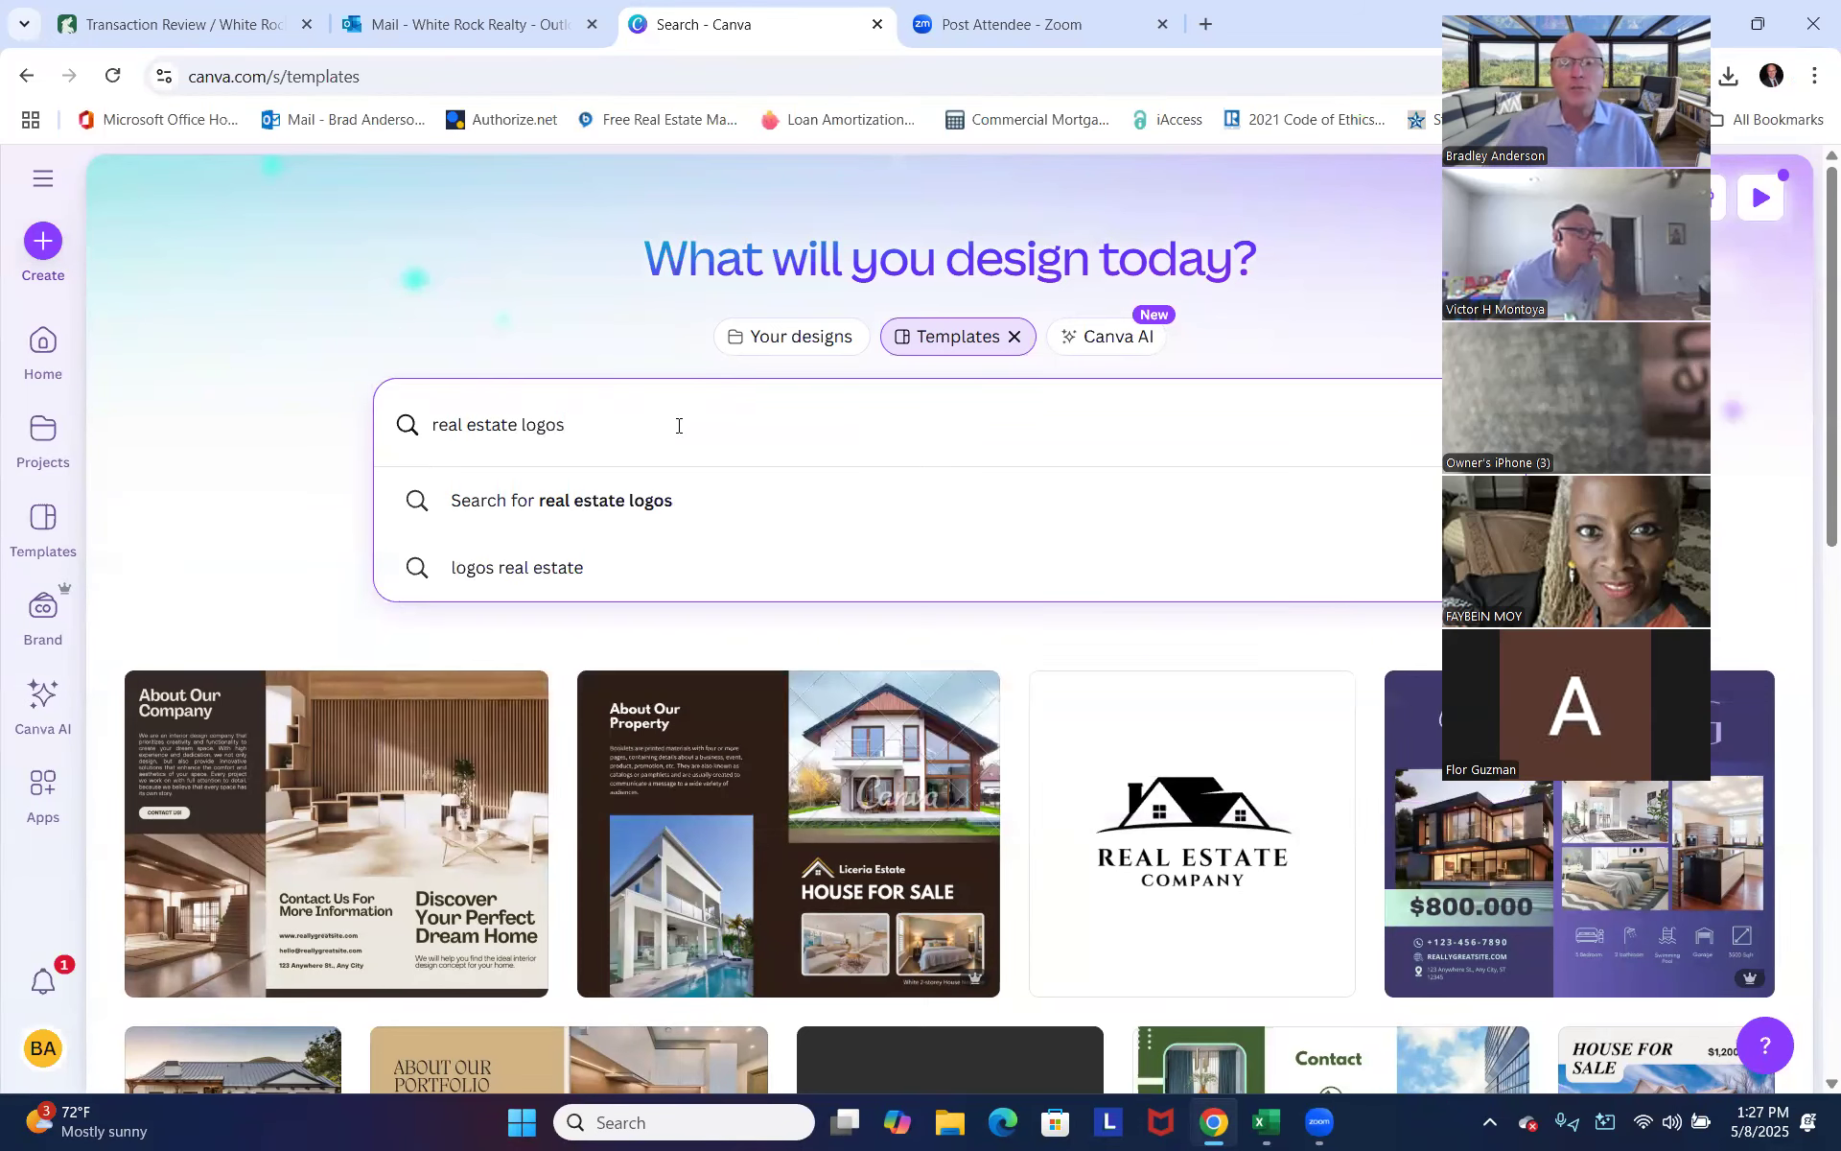
pyautogui.press('Return')
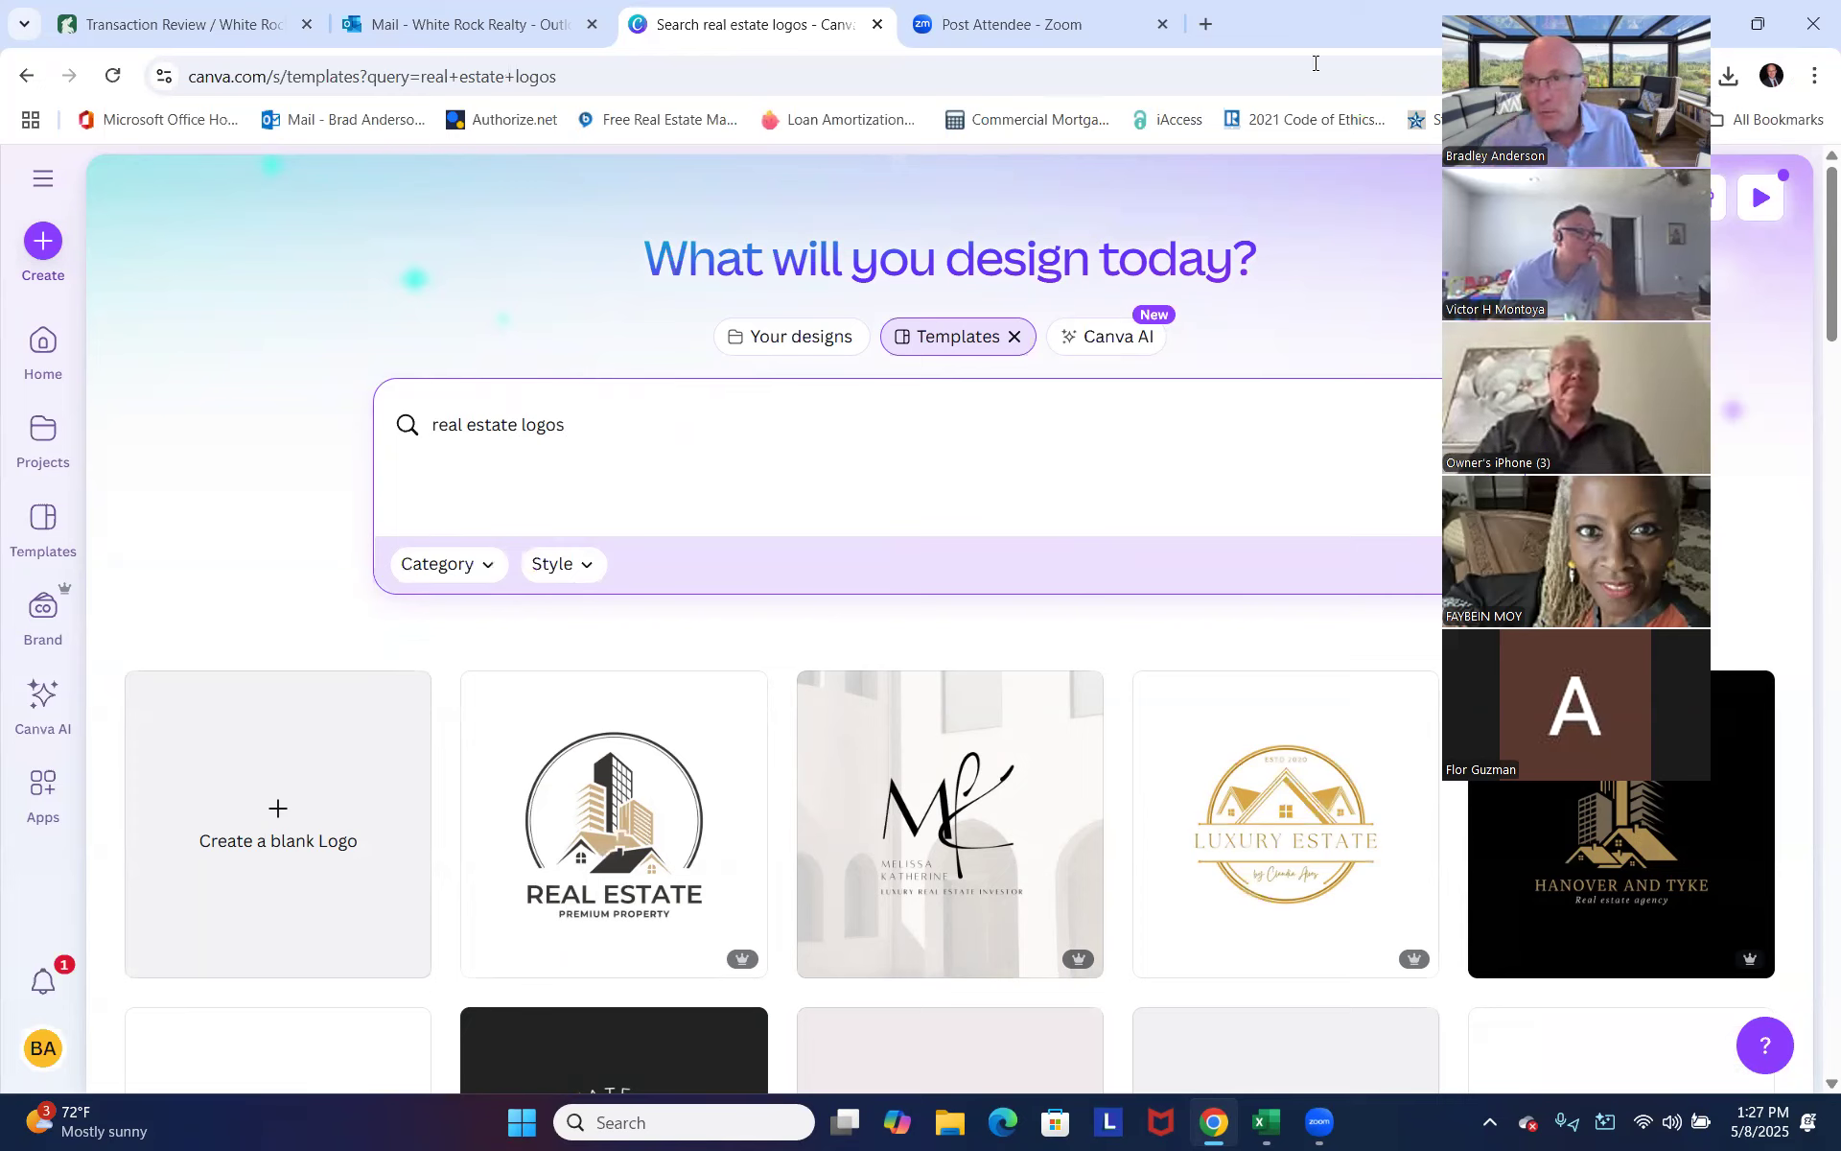
# Choose the house-outline "Elegant Simple Aesthetic Real Estate Logo" from the search results and start customizing the template.
pyautogui.moveTo(1691, 8); pyautogui.dragTo(1814, 21)
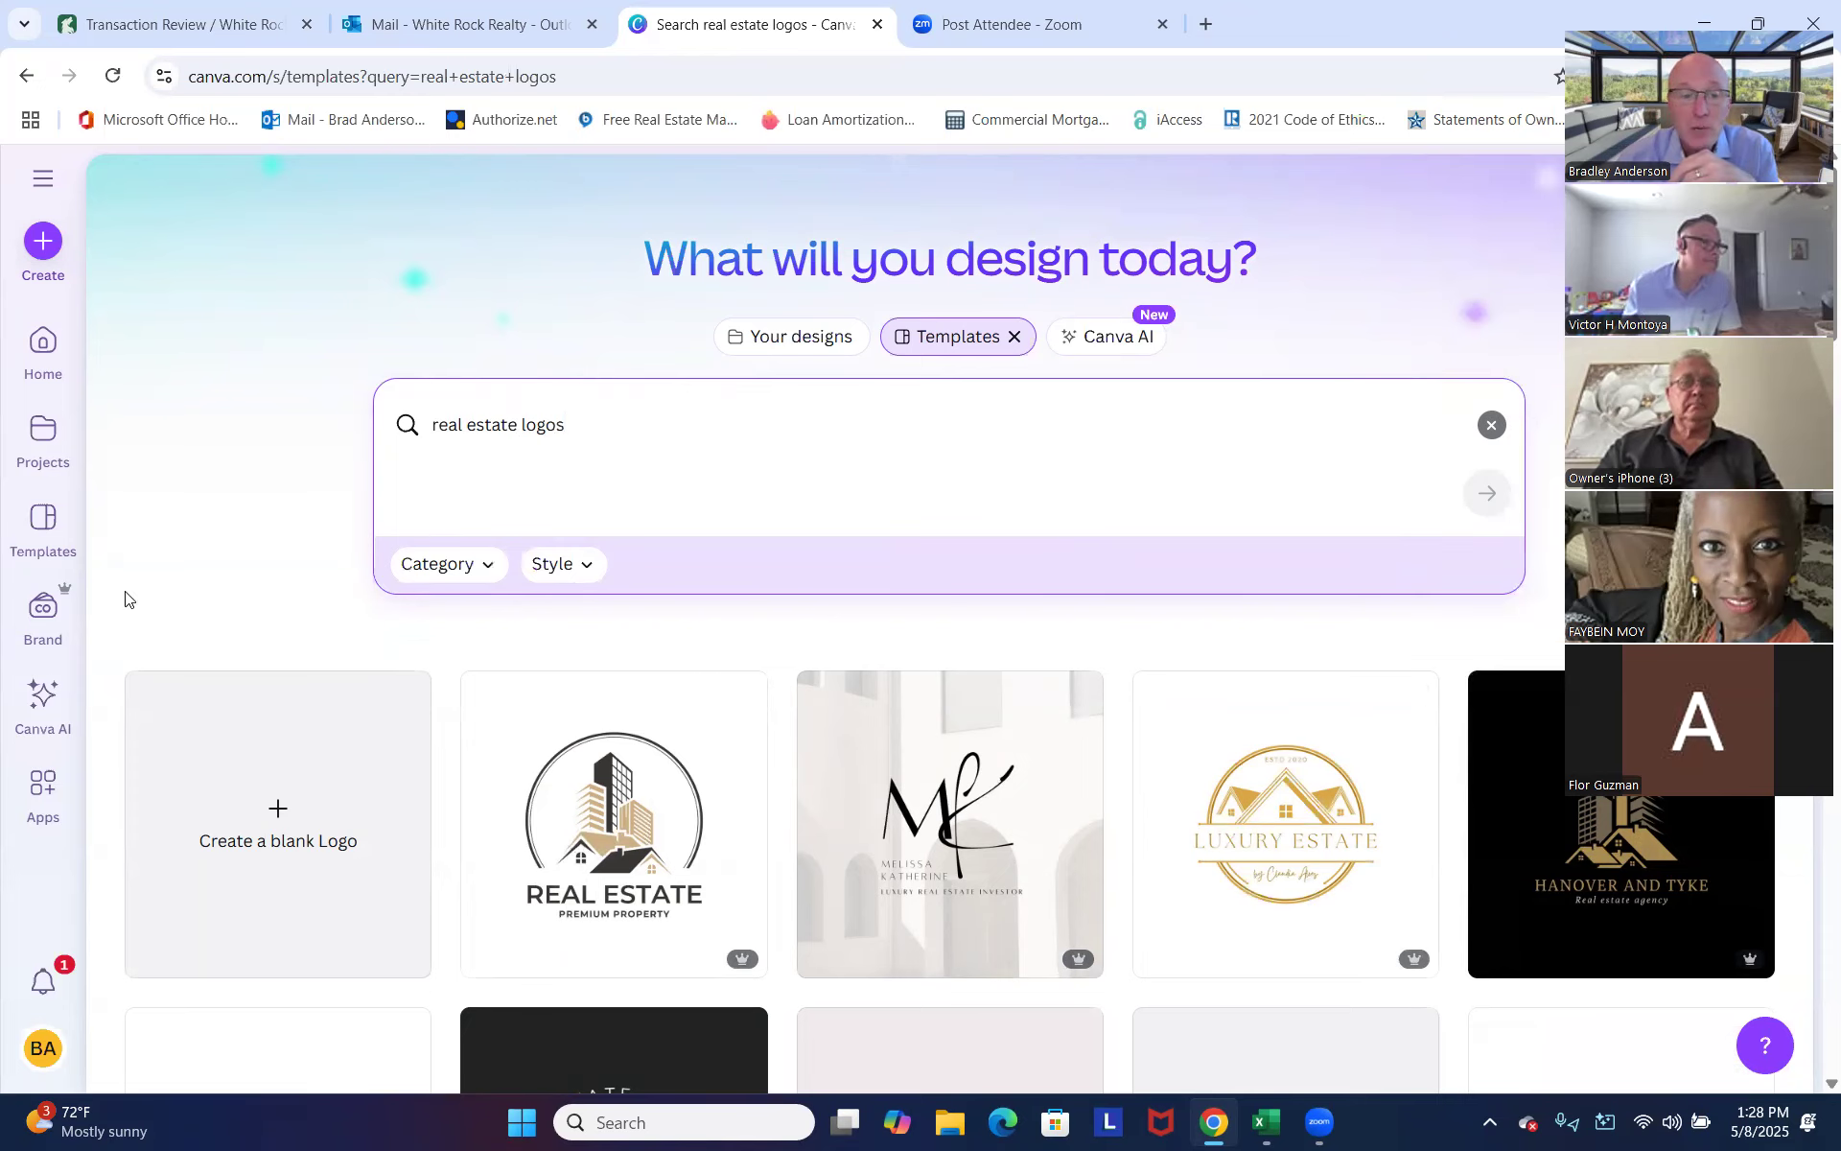
pyautogui.scroll(-2, 125, 590)
pyautogui.scroll(-5, 127, 583)
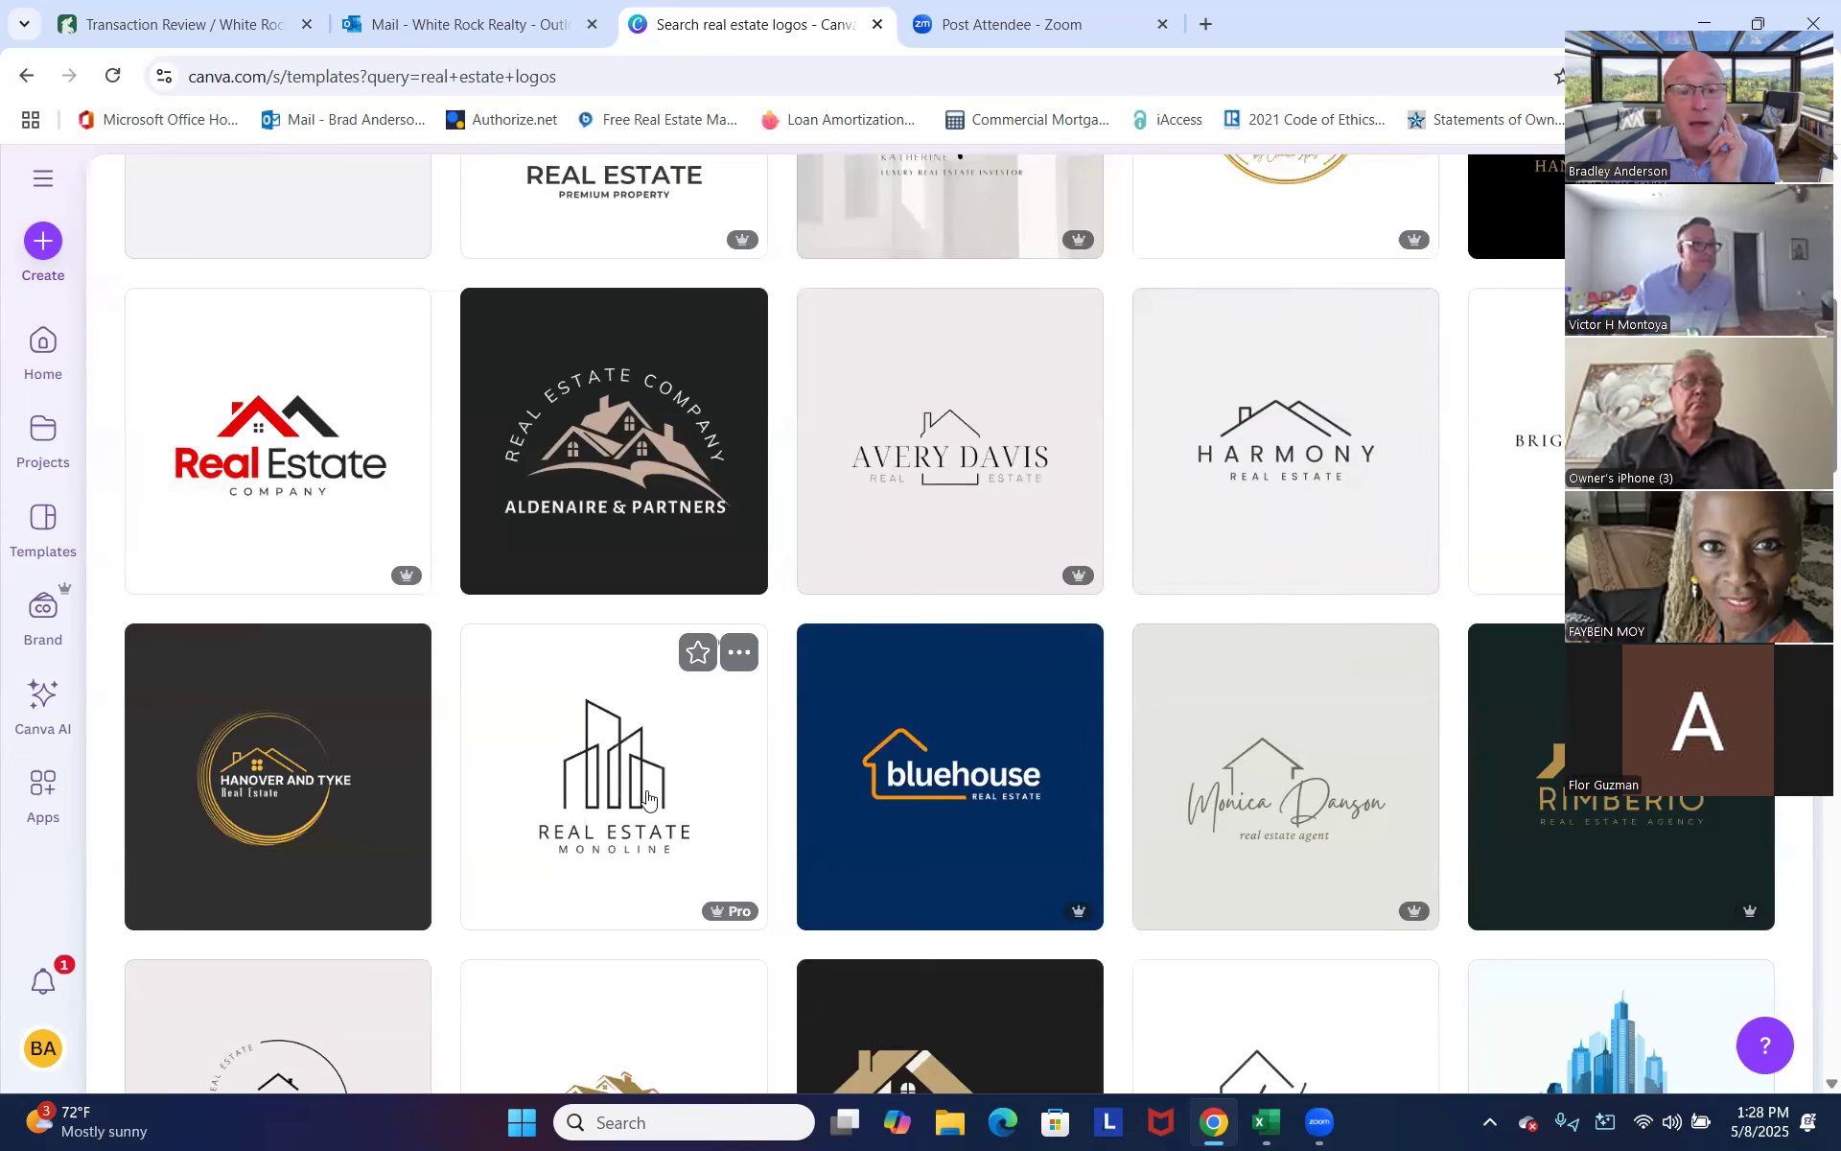
pyautogui.scroll(-5, 909, 710)
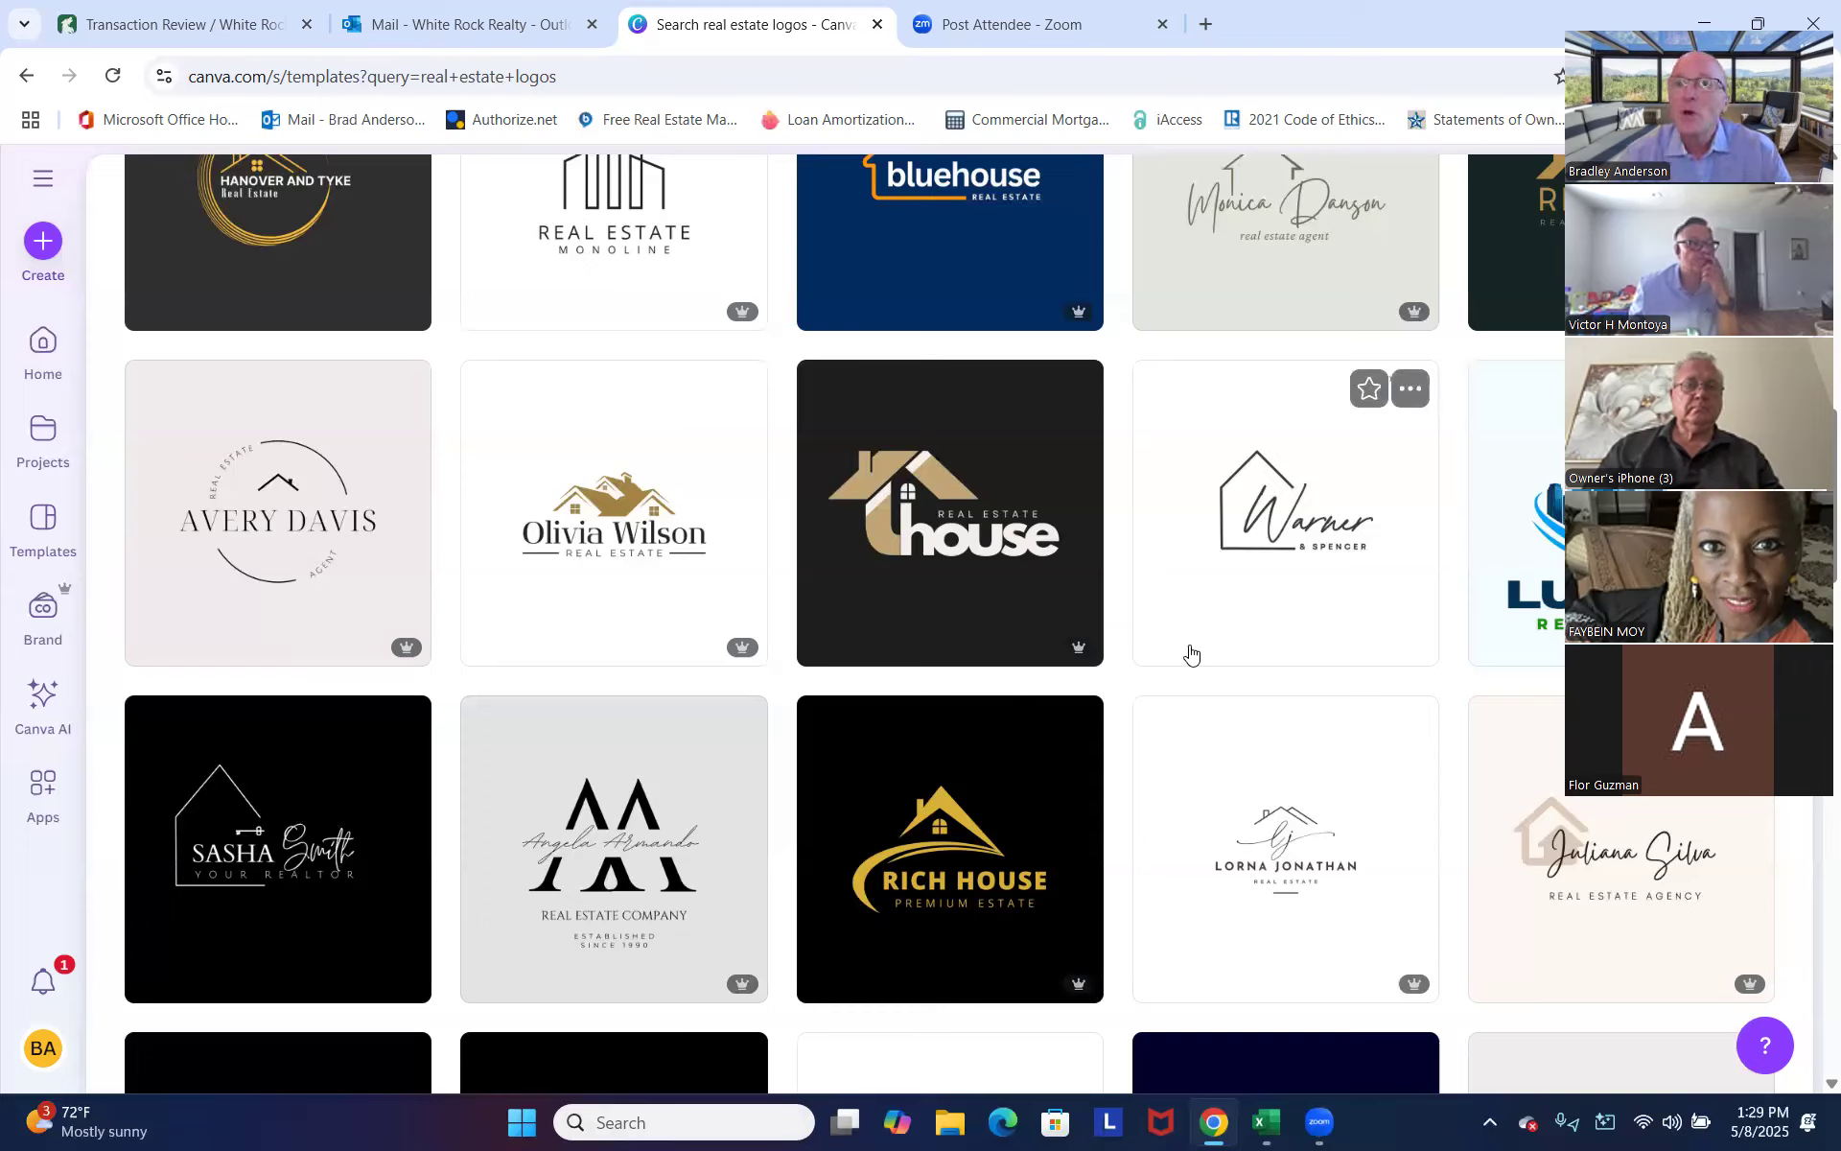
pyautogui.click(1293, 506)
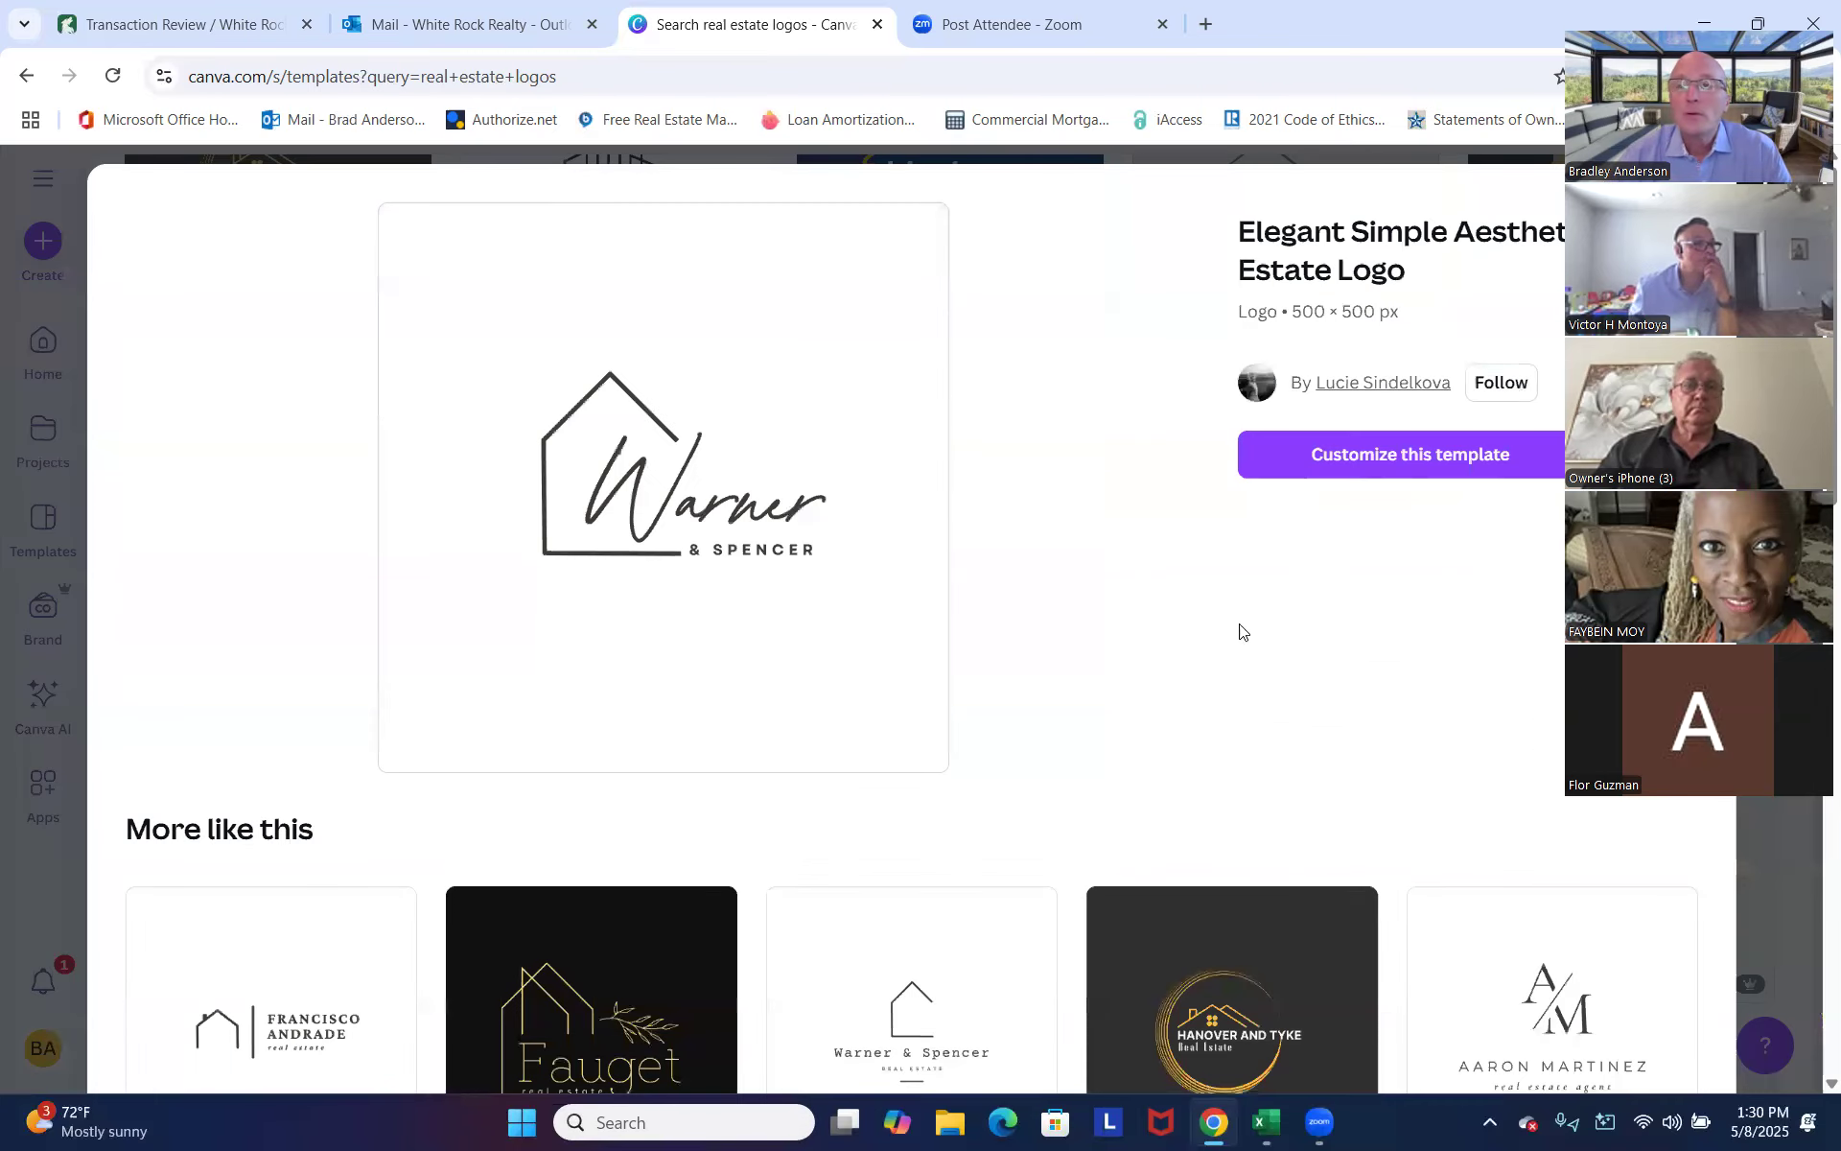
pyautogui.click(1406, 460)
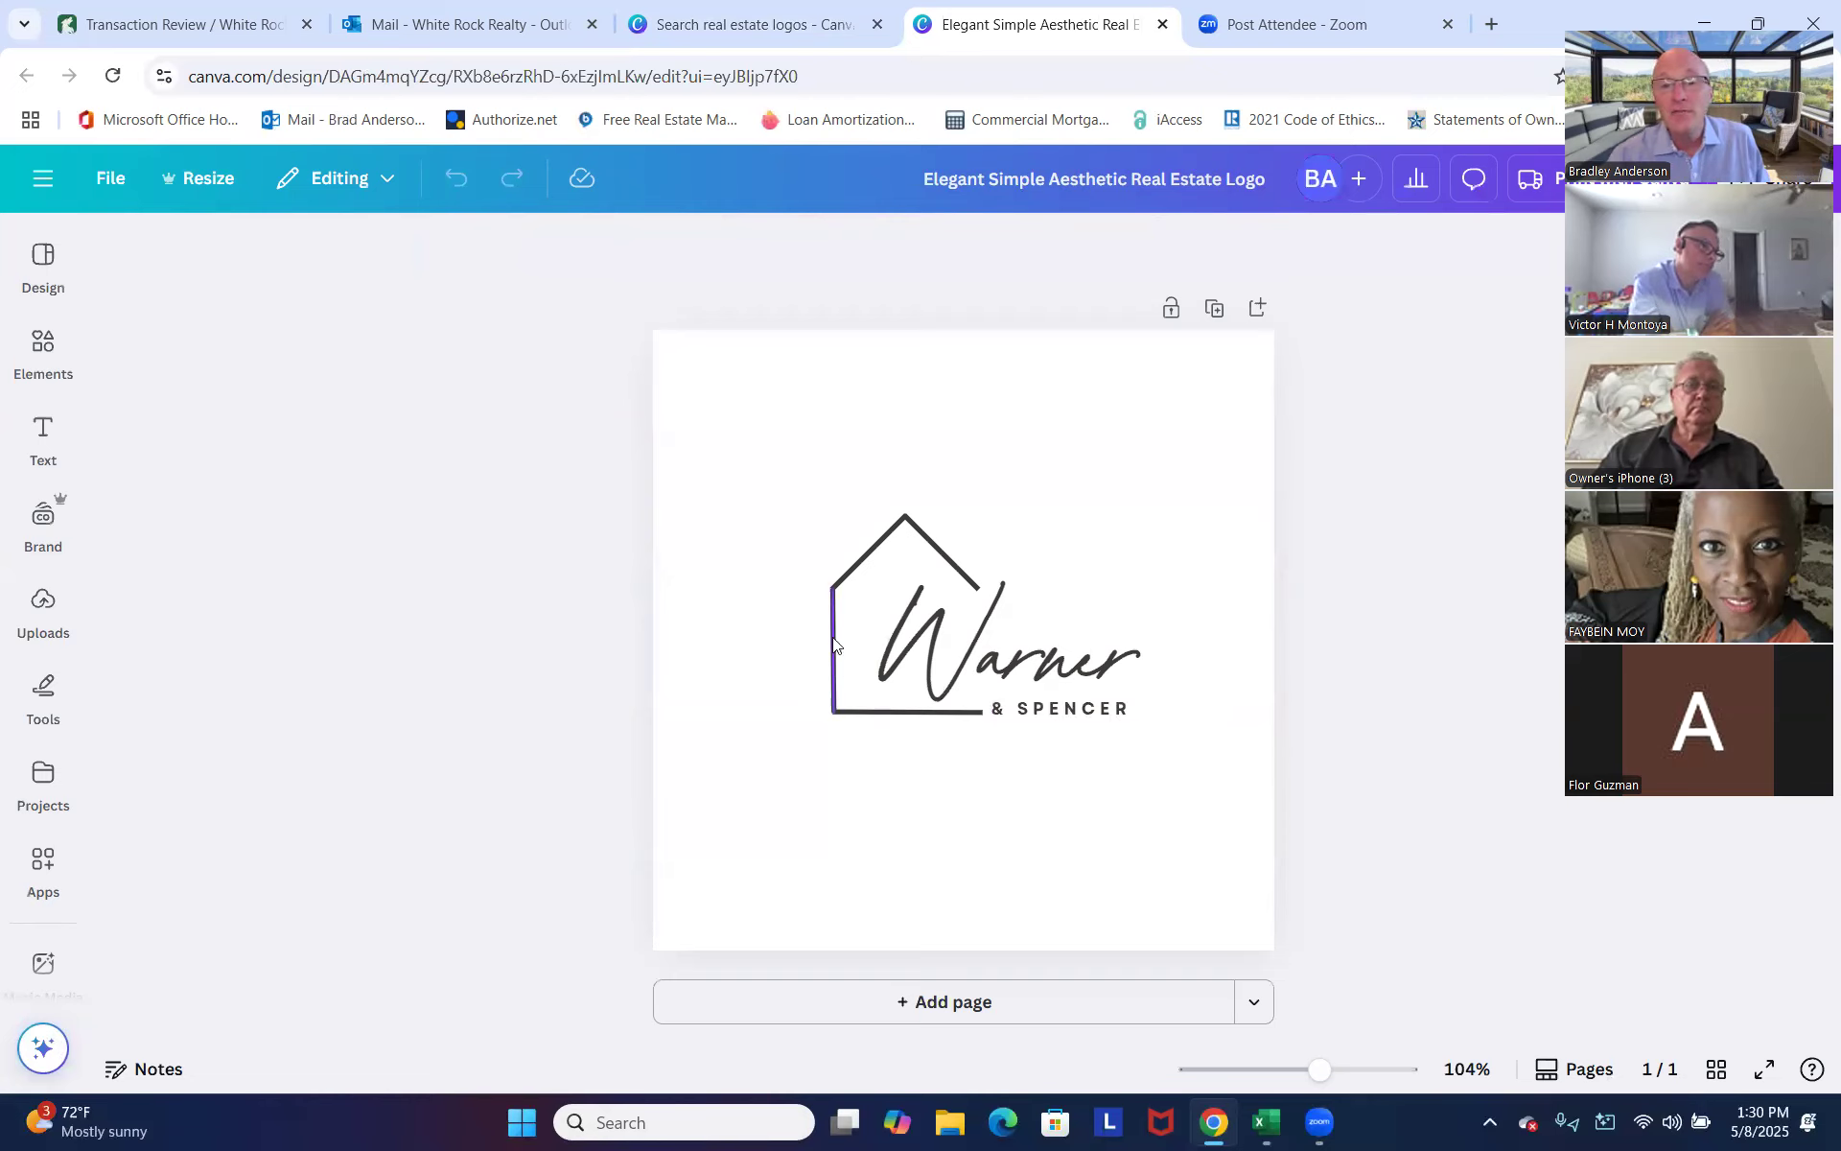
# Replace the large script name in the logo with the agent's surname.
pyautogui.click(836, 587)
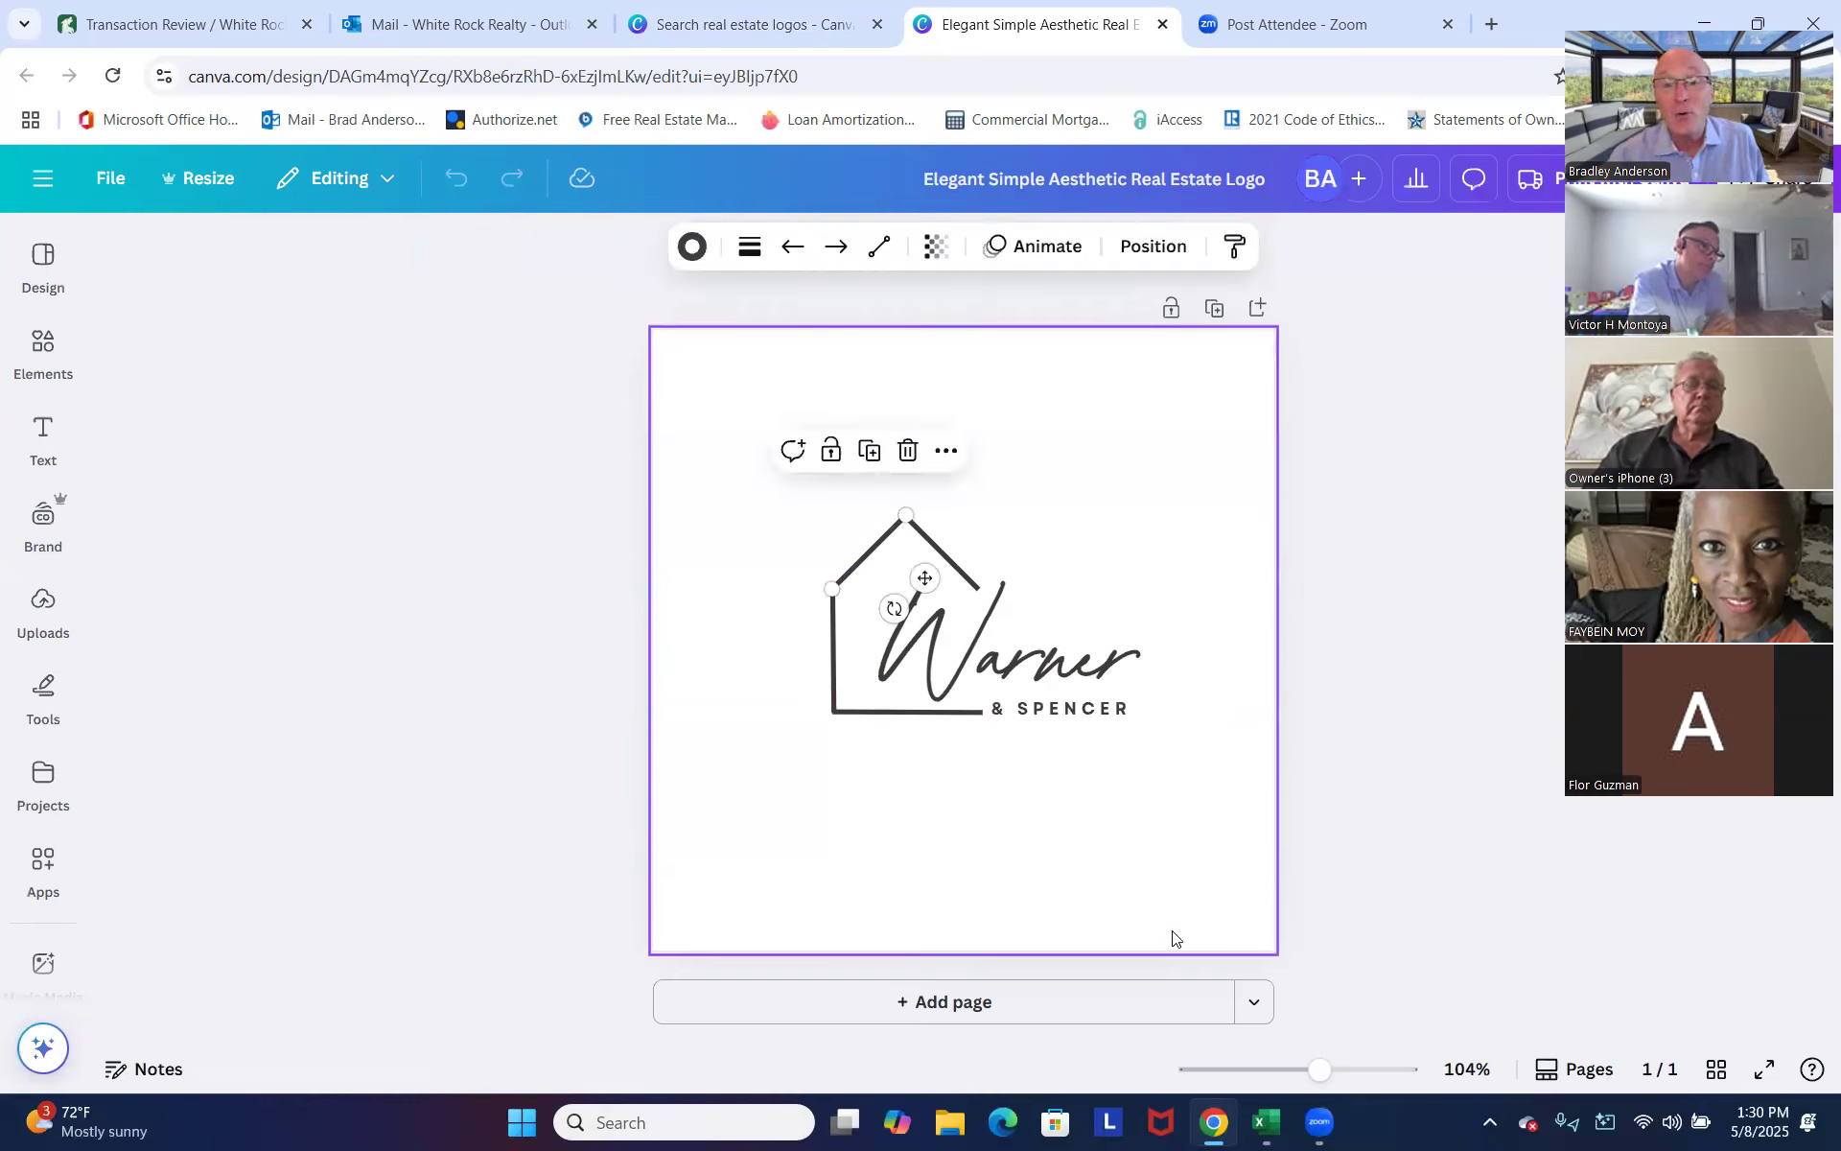
pyautogui.click(1024, 681)
pyautogui.doubleClick(1008, 674)
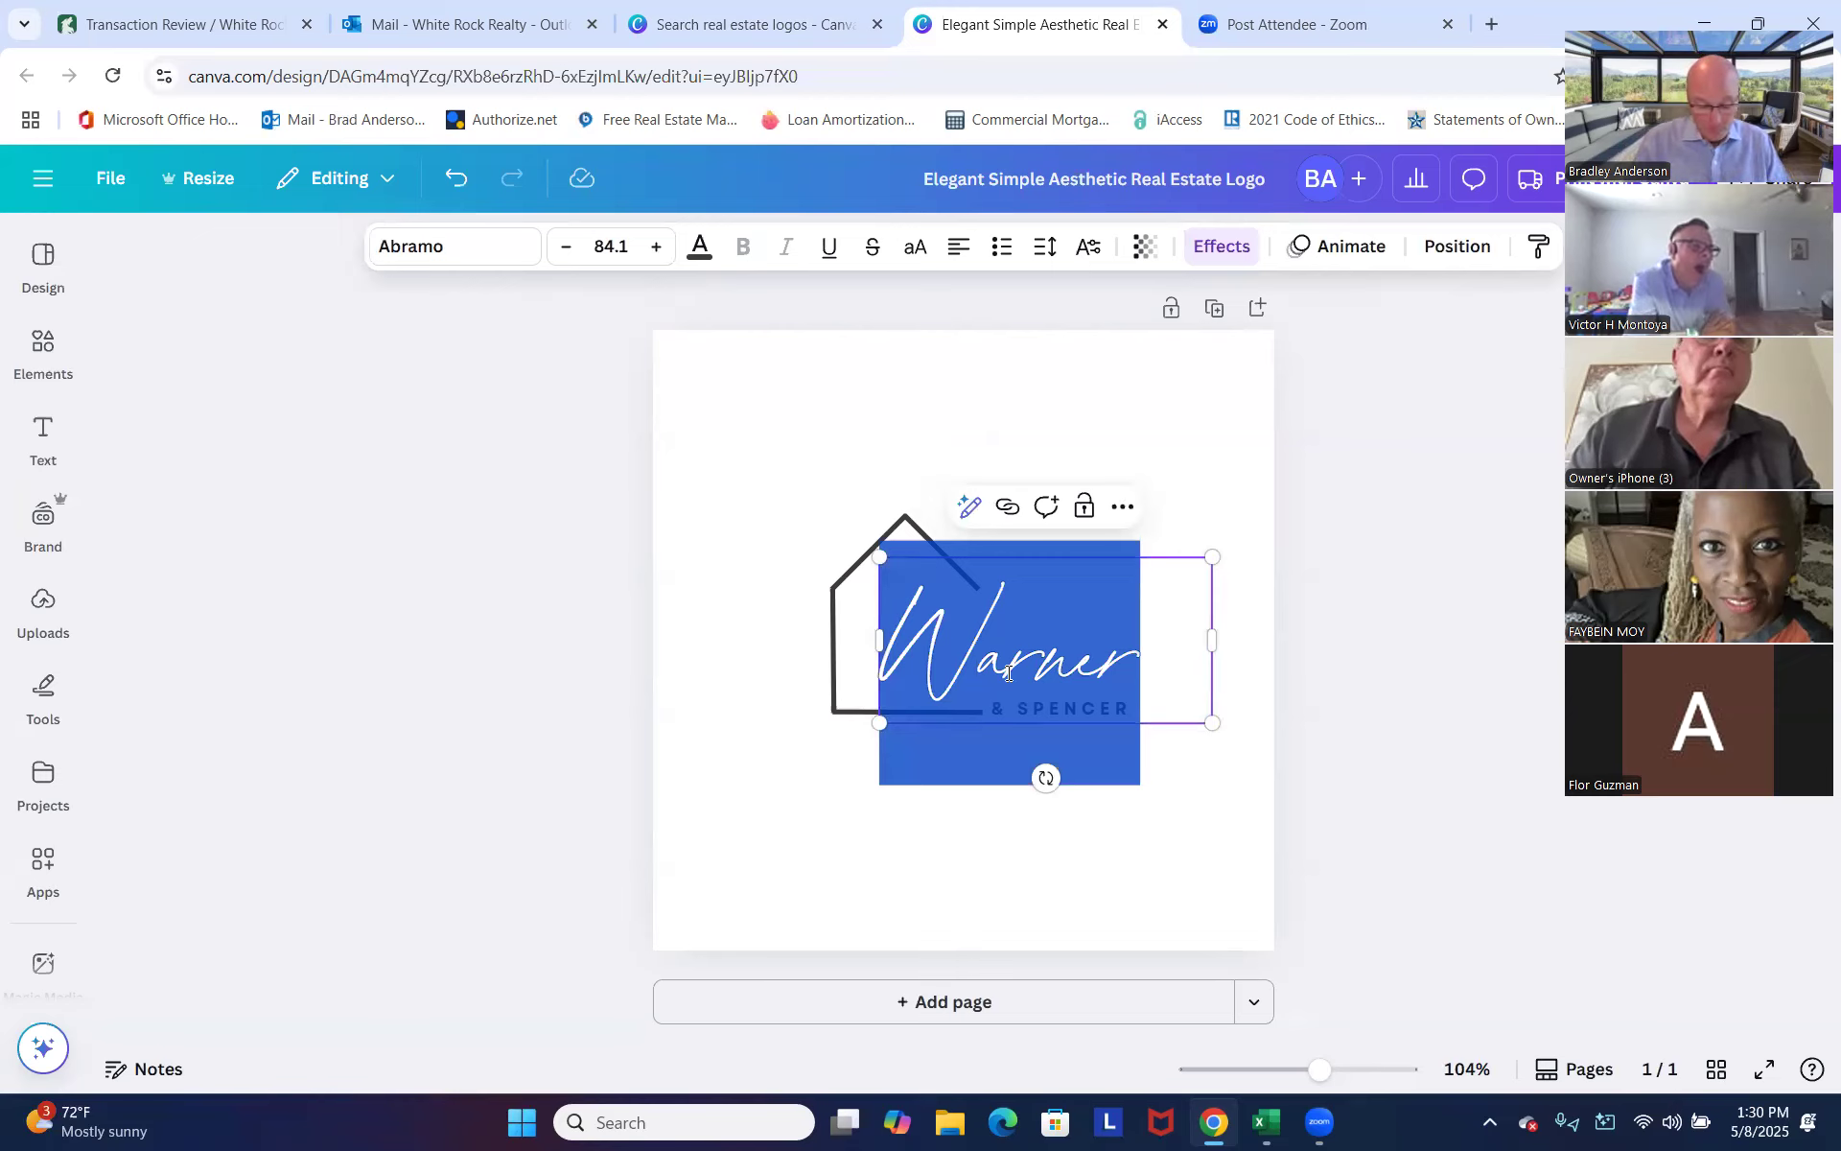
pyautogui.write('And')
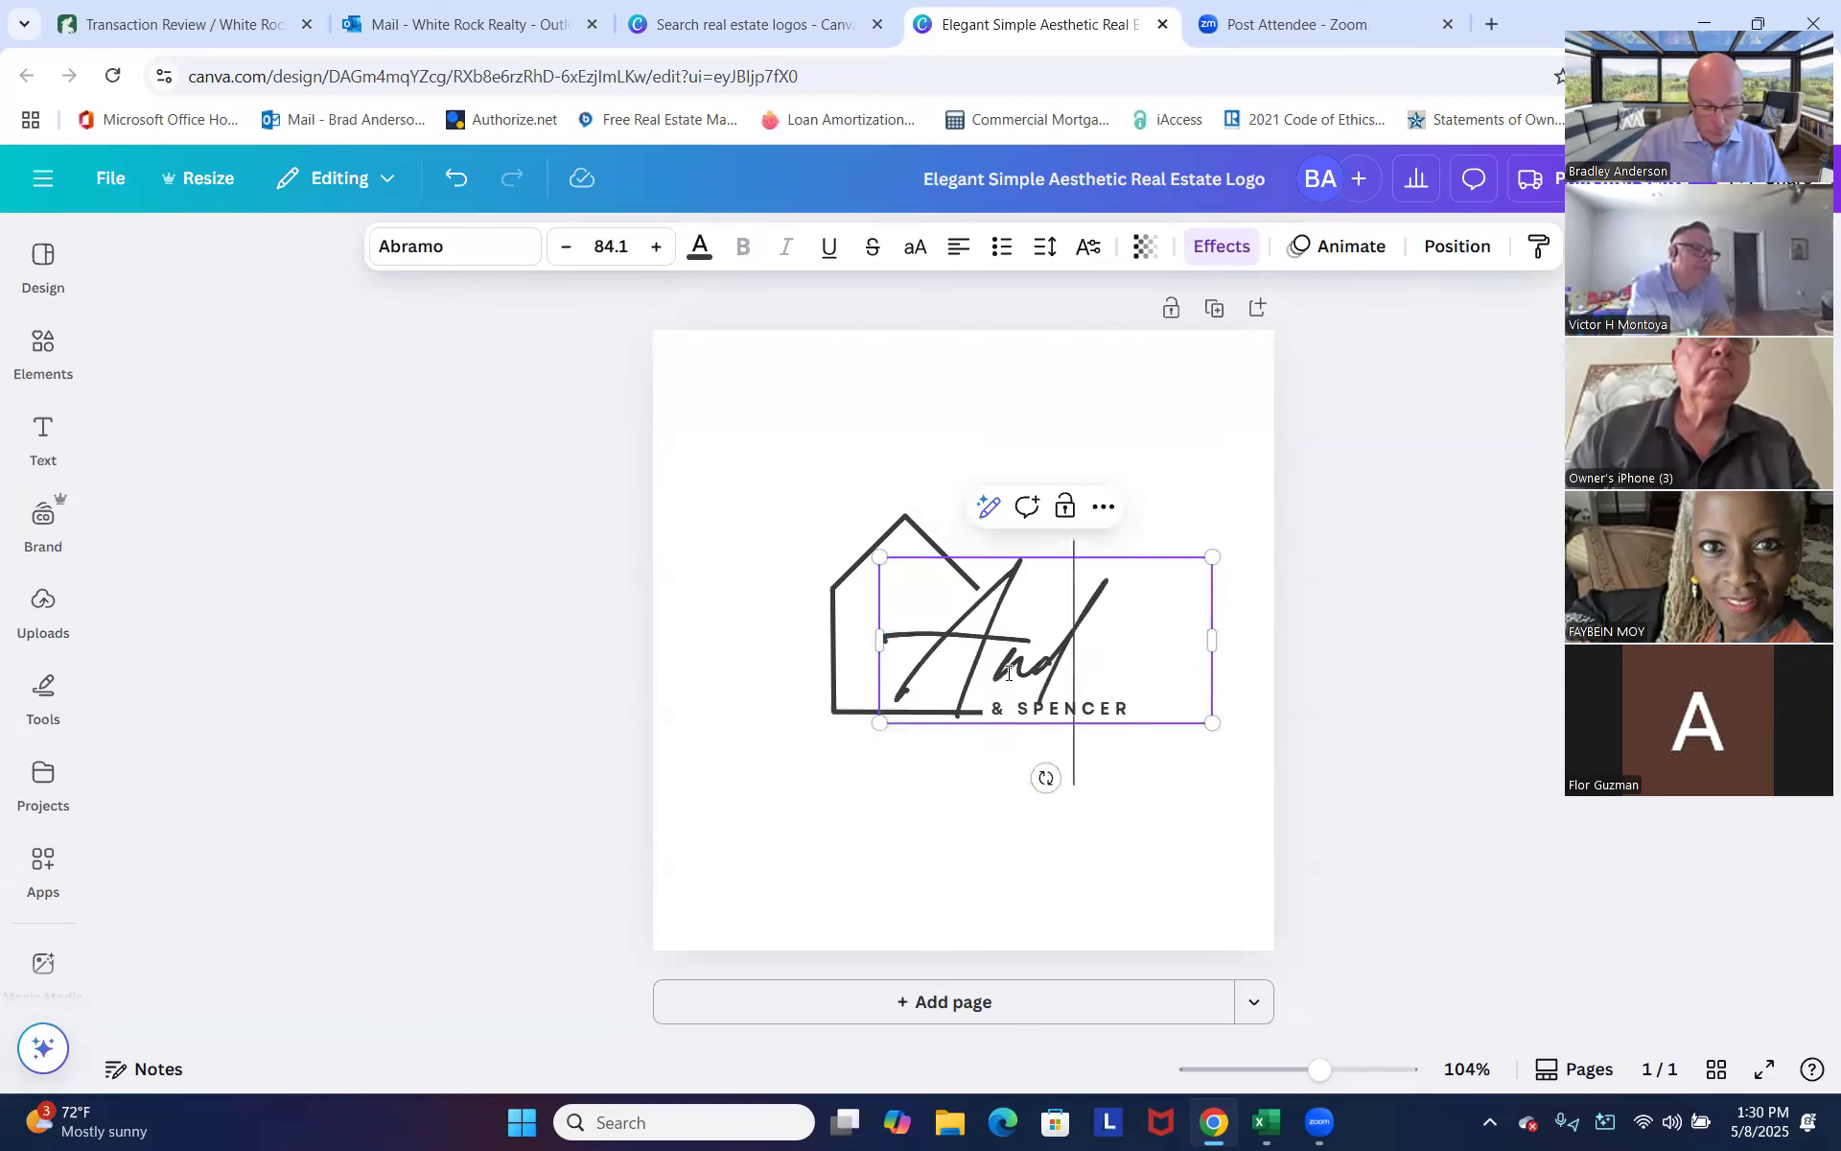
pyautogui.write('erson')
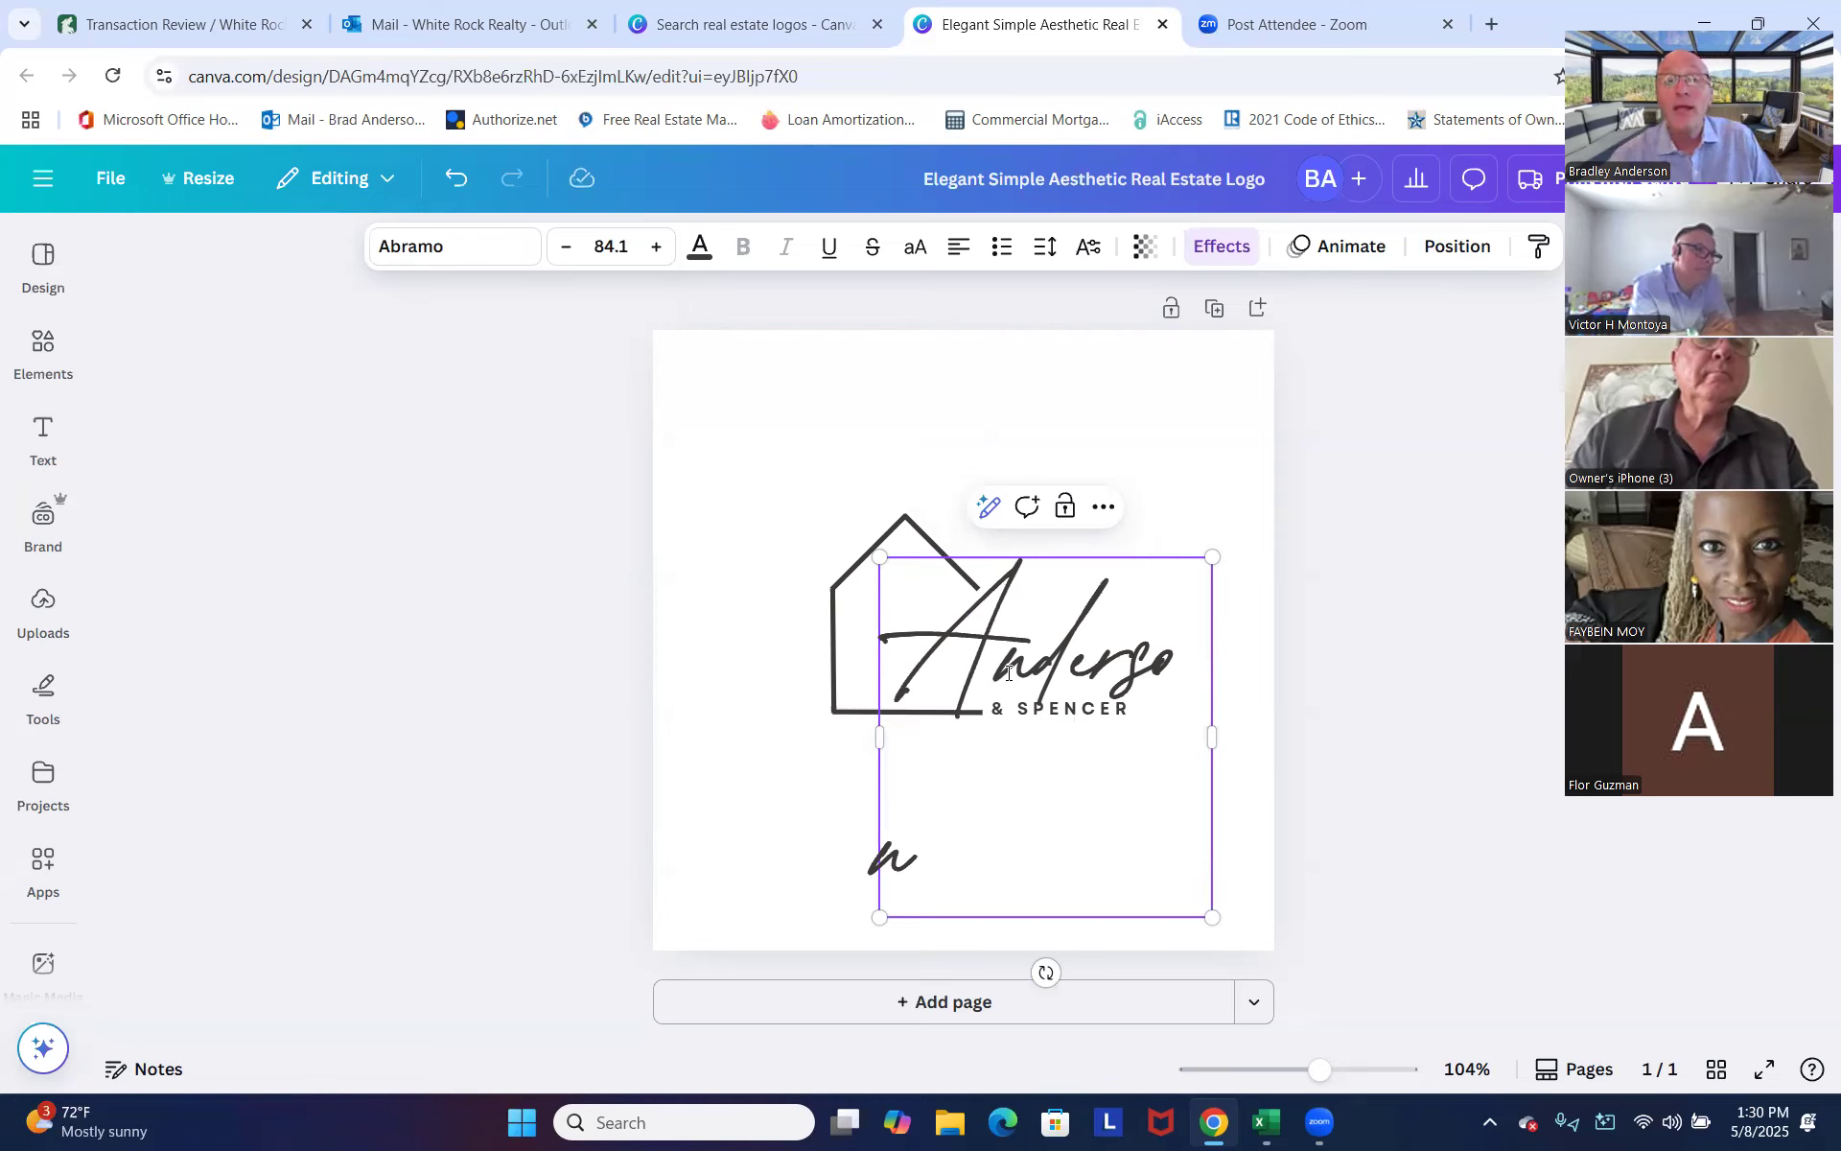
# Reduce the font size of the script surname to 72.1 and deselect the text.
pyautogui.click(566, 249)
pyautogui.click(567, 251)
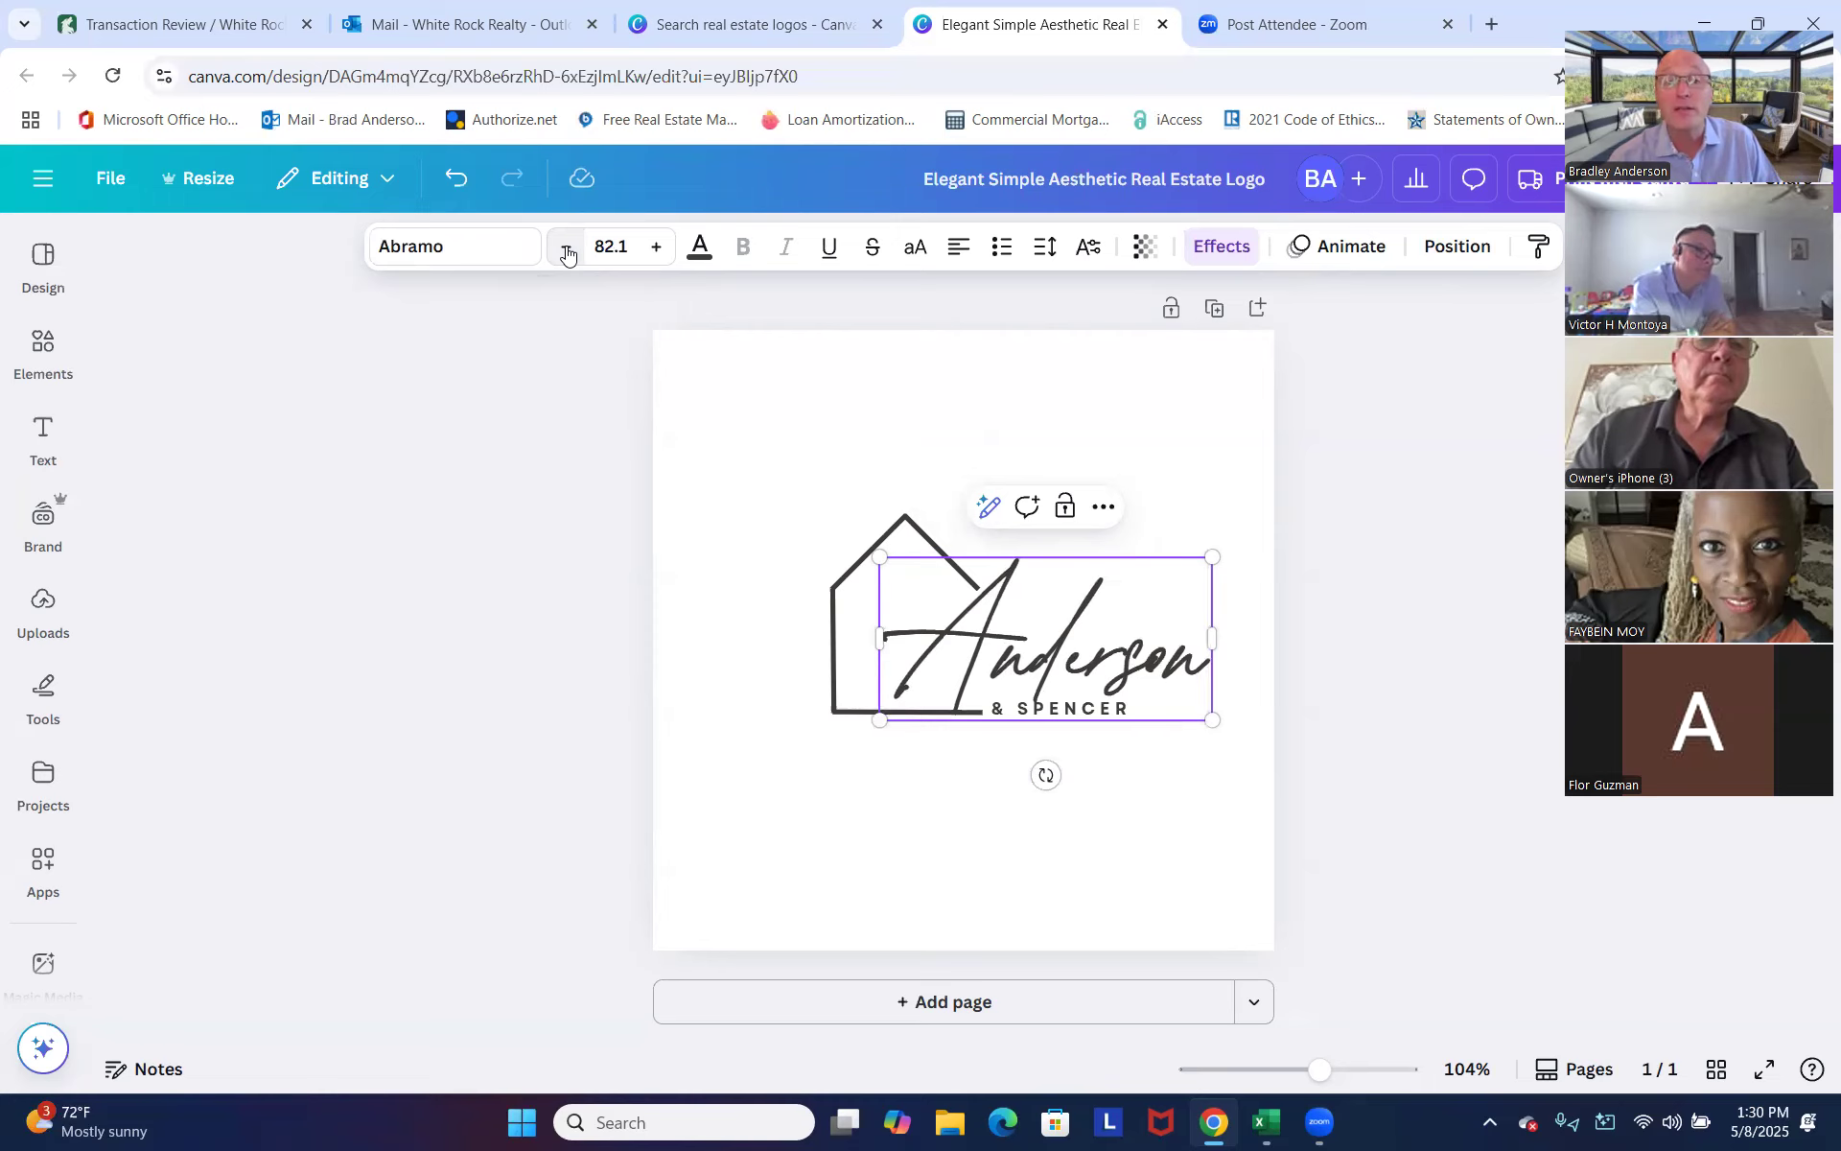
pyautogui.click(565, 251)
pyautogui.click(564, 252)
pyautogui.click(565, 252)
pyautogui.click(565, 252)
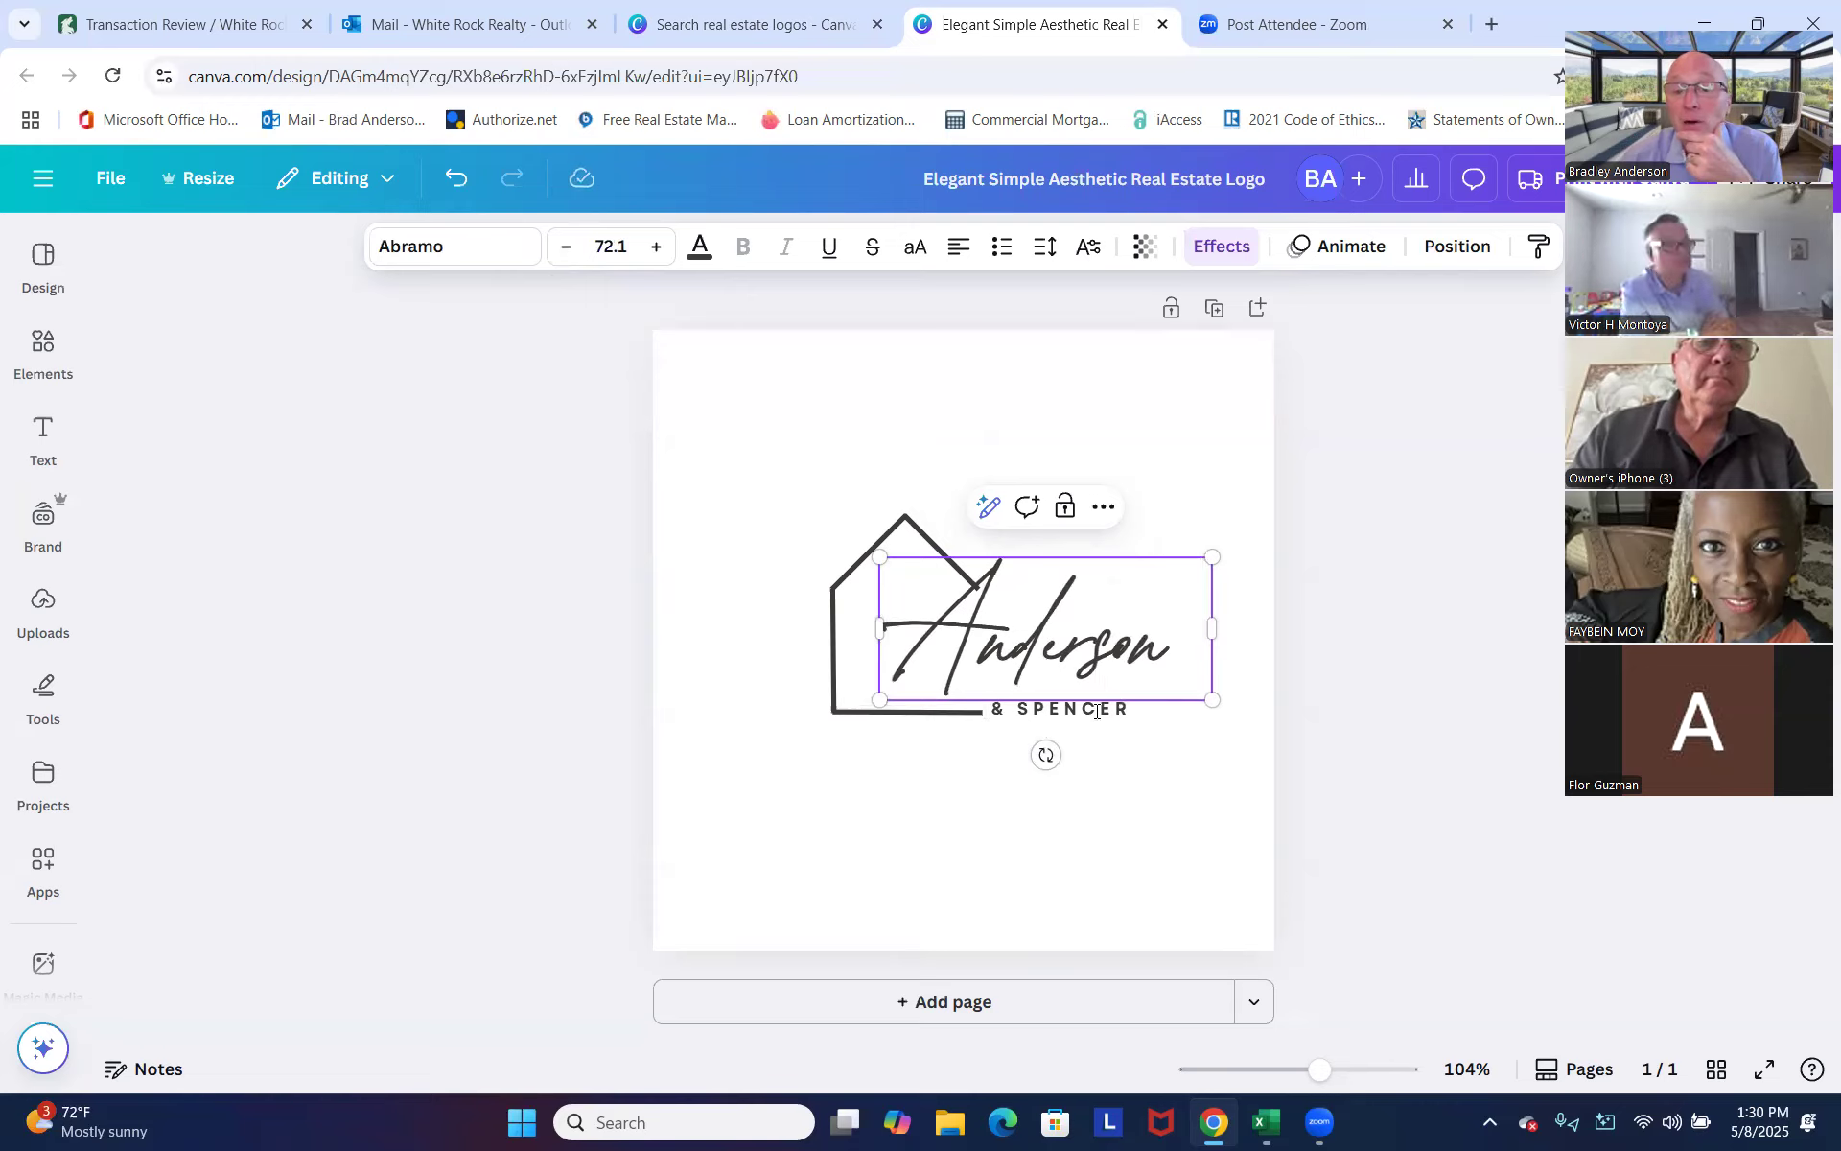
pyautogui.click(778, 791)
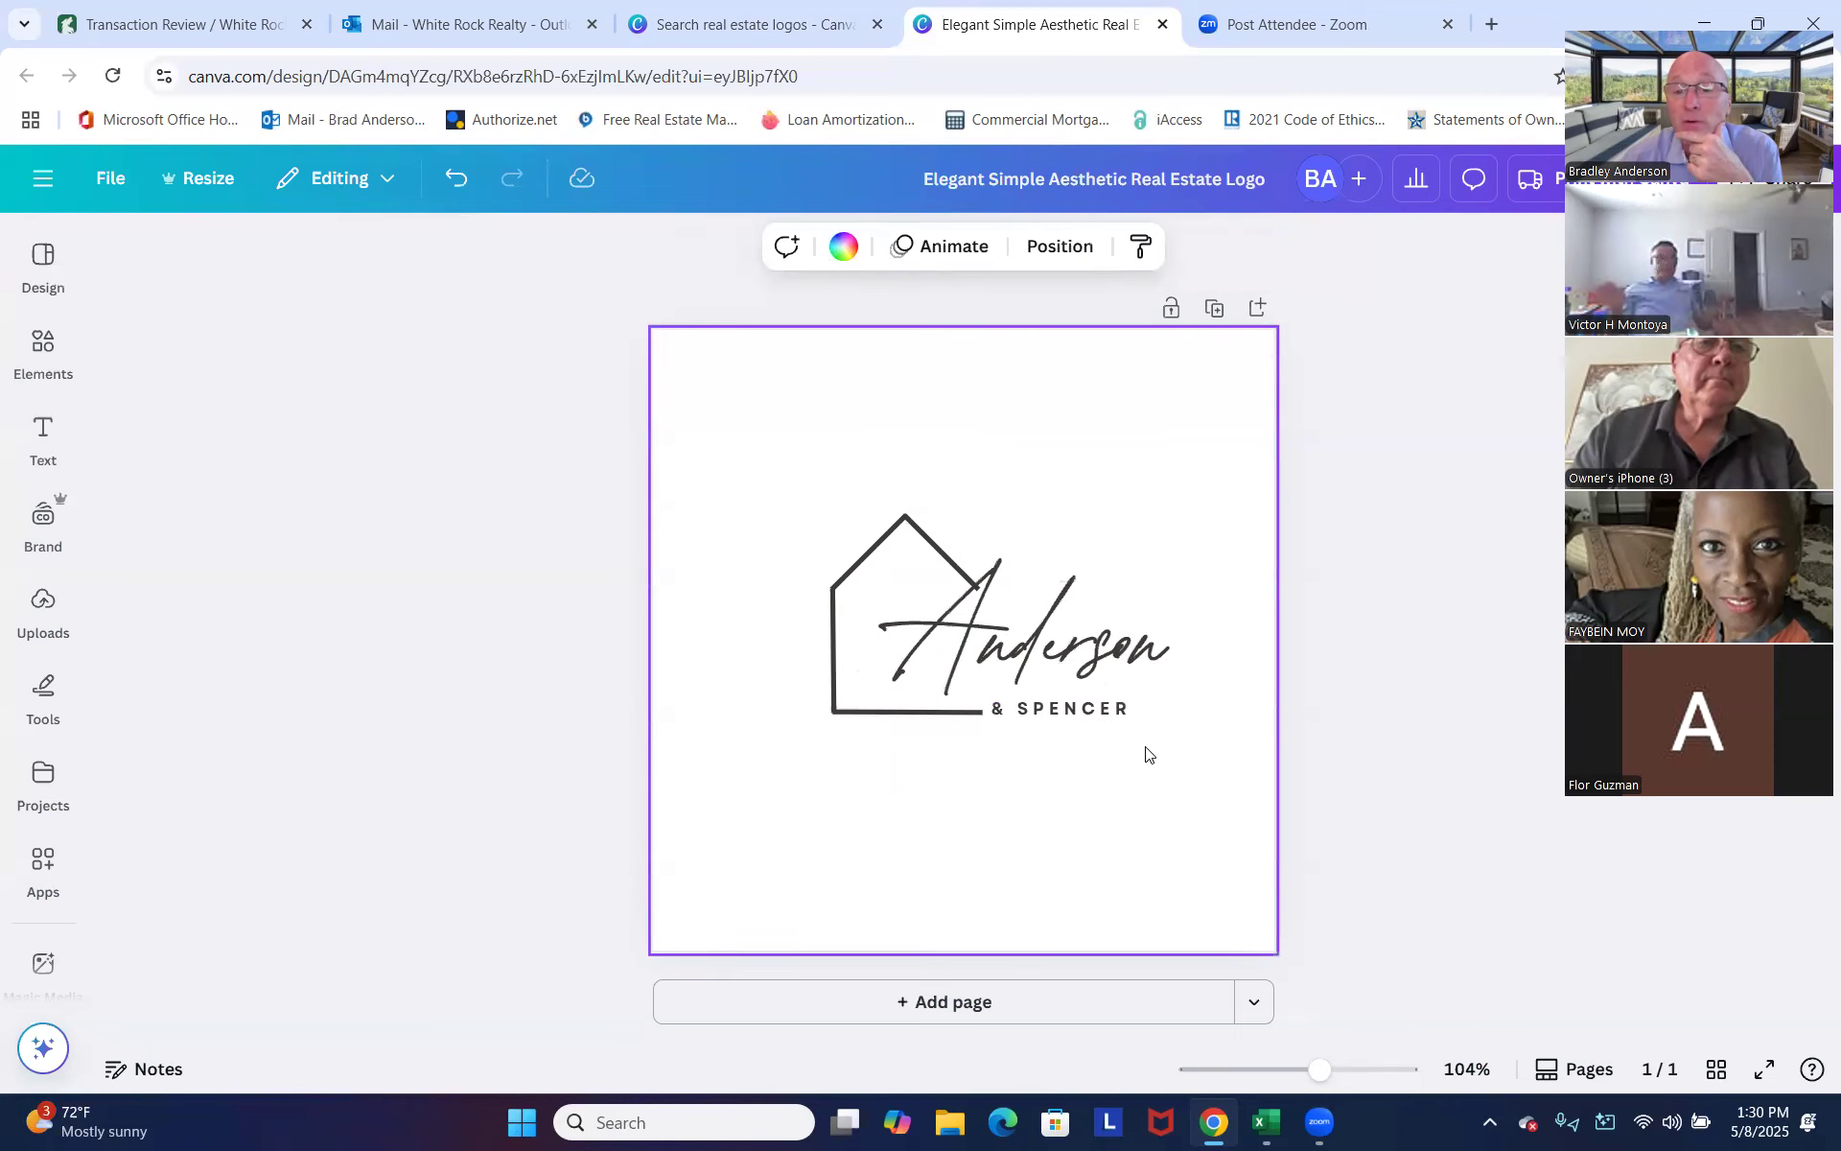
# Replace the small tagline below the script surname with "HOME TEAM".
pyautogui.click(1112, 711)
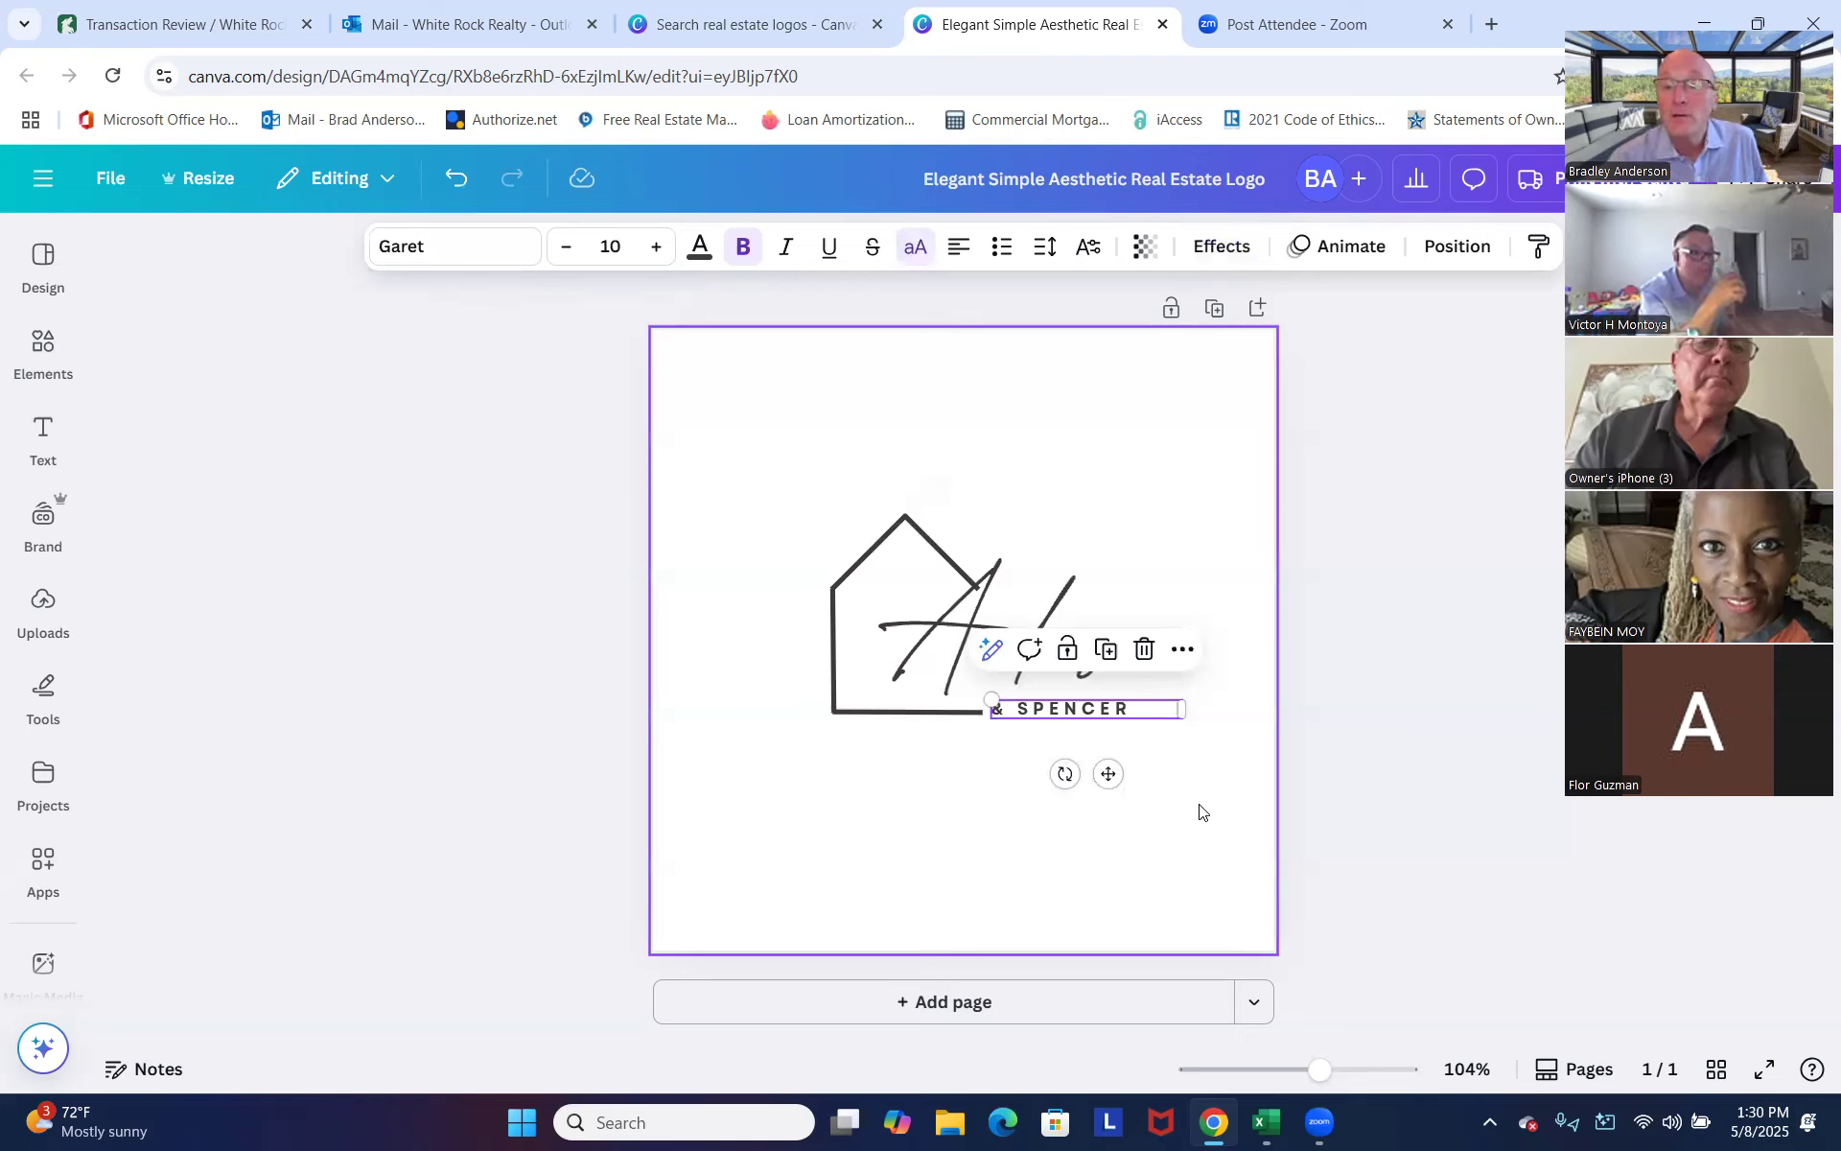
pyautogui.click(1138, 709)
pyautogui.write('HO')
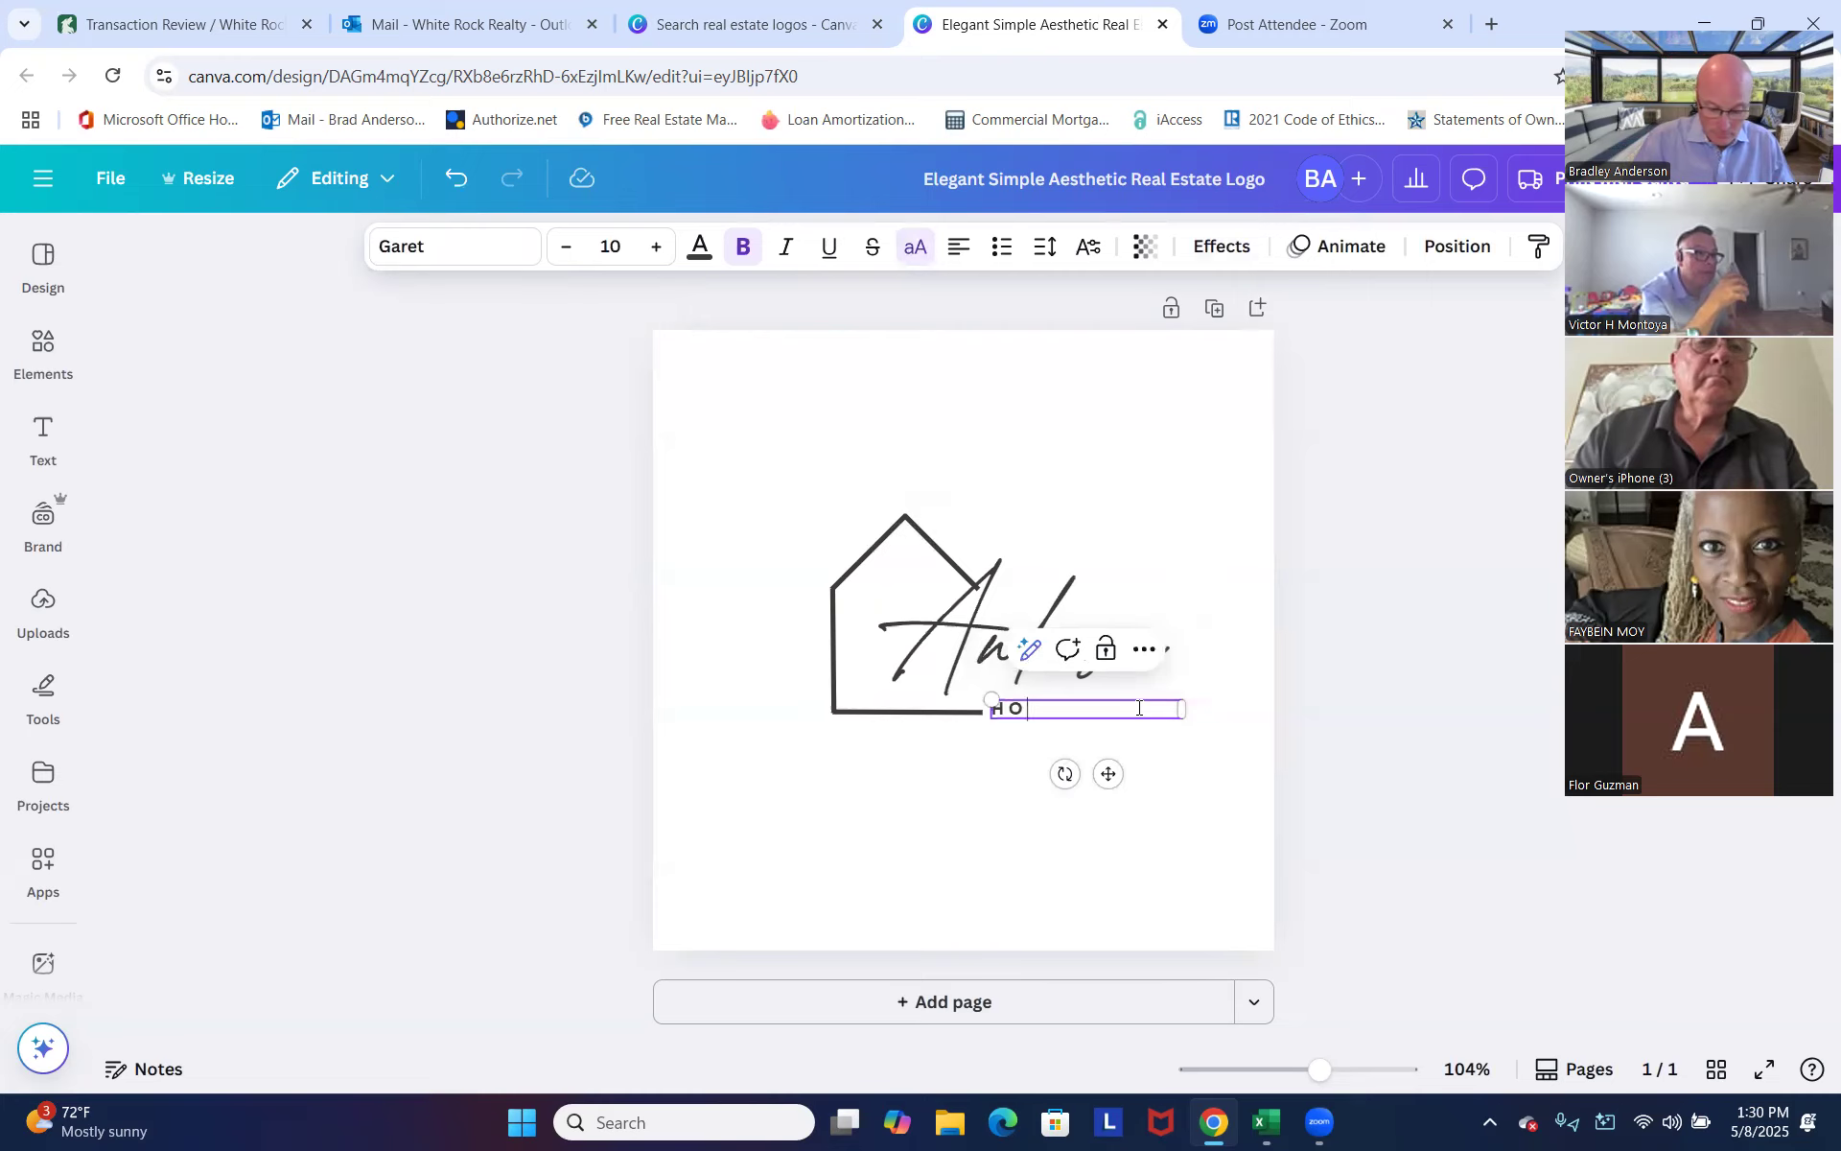
pyautogui.write('ME TEAM')
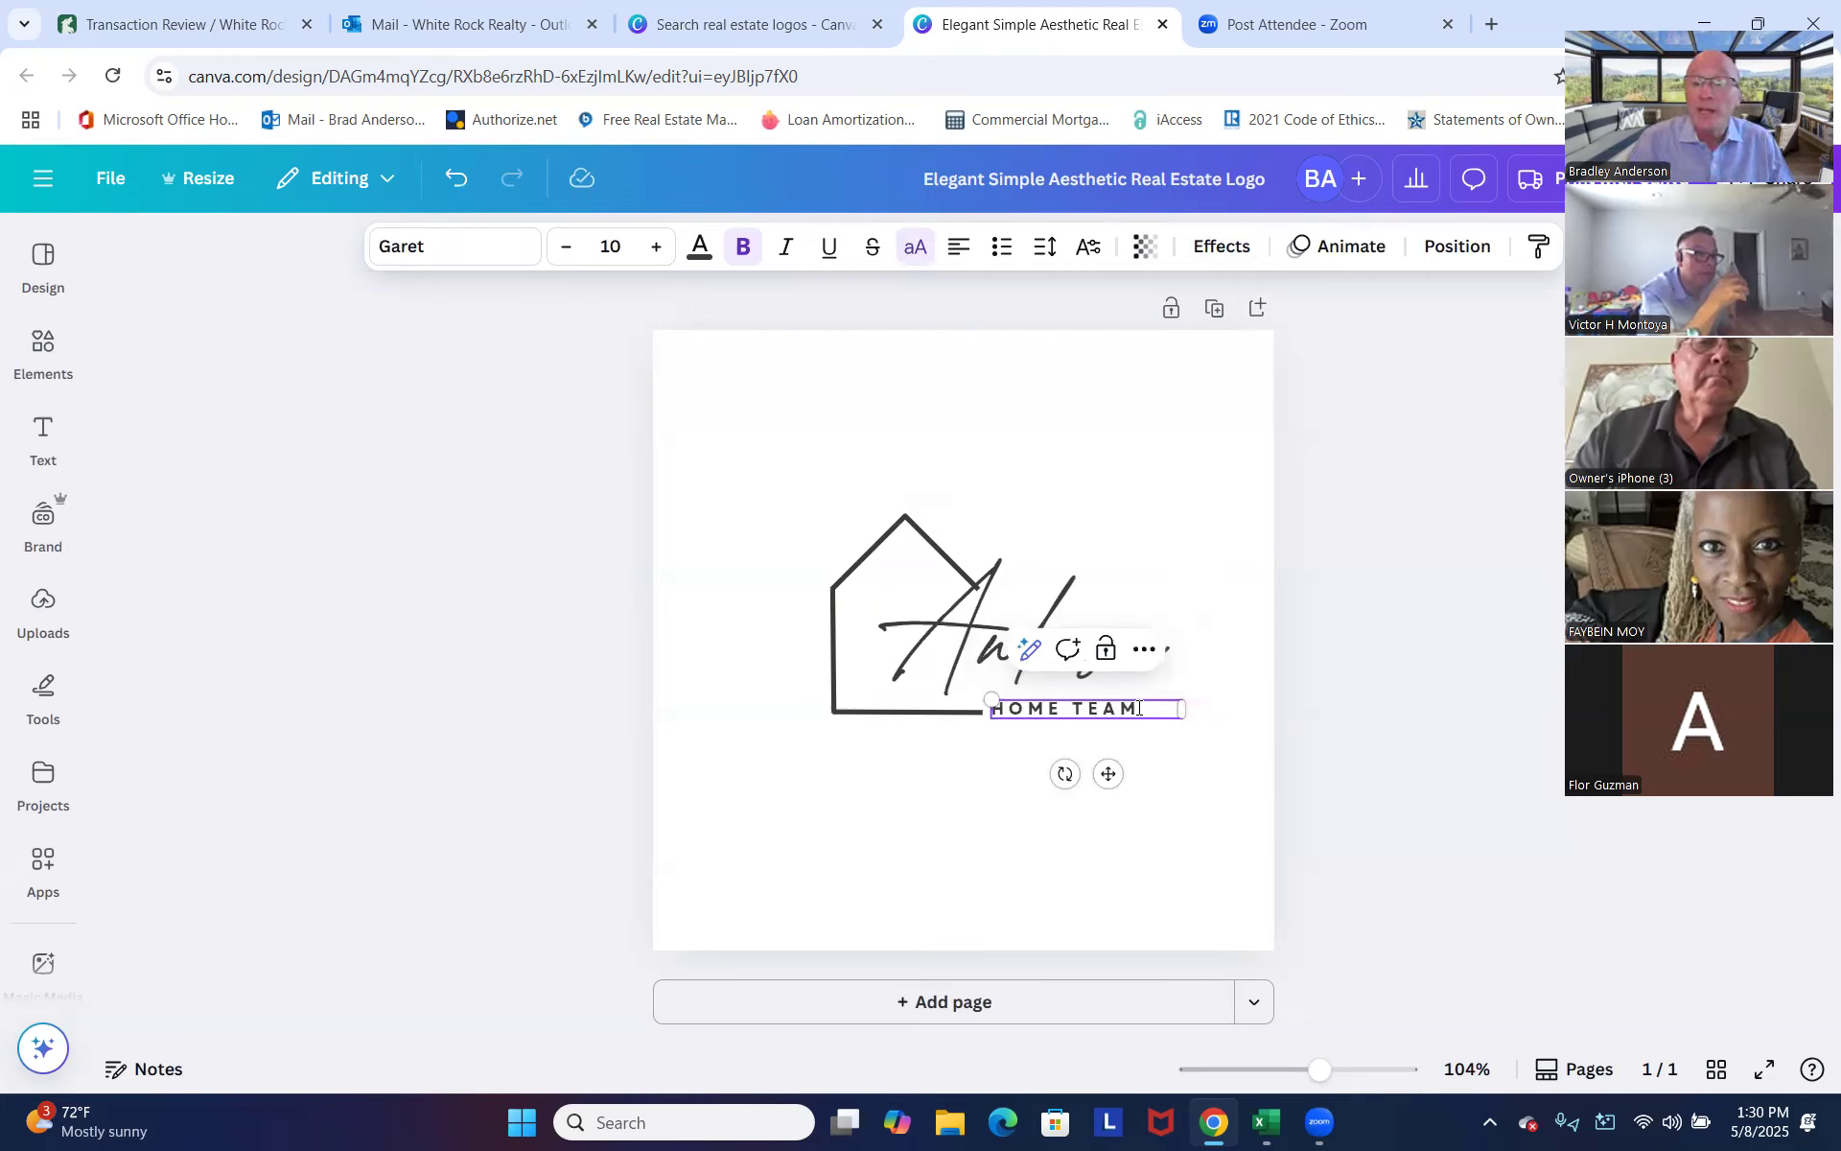
pyautogui.write(' SERVICES')
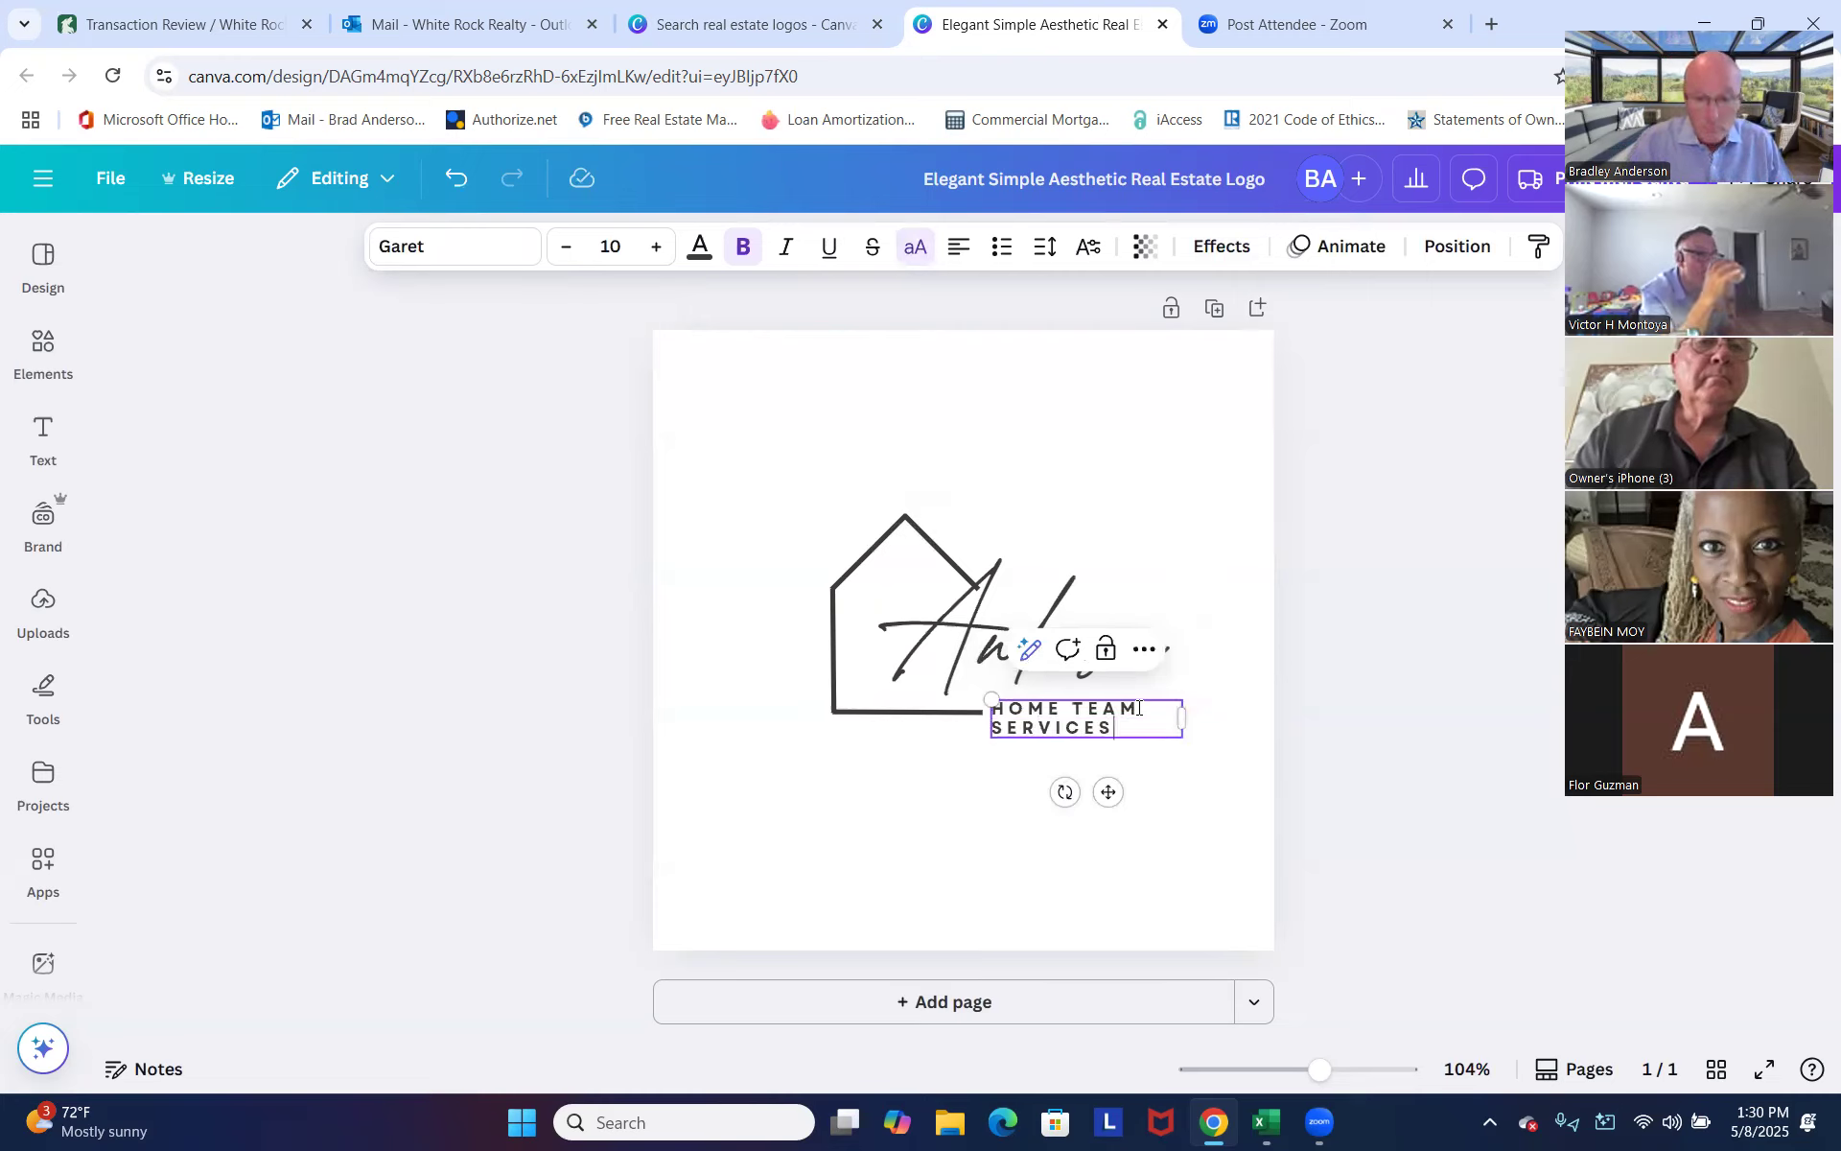
pyautogui.press('BackSpace')
pyautogui.press('BackSpace')
pyautogui.press('BackSpace')
pyautogui.press('BackSpace')
pyautogui.press('BackSpace')
pyautogui.press('BackSpace')
pyautogui.press('BackSpace')
pyautogui.press('BackSpace')
pyautogui.press('BackSpace')
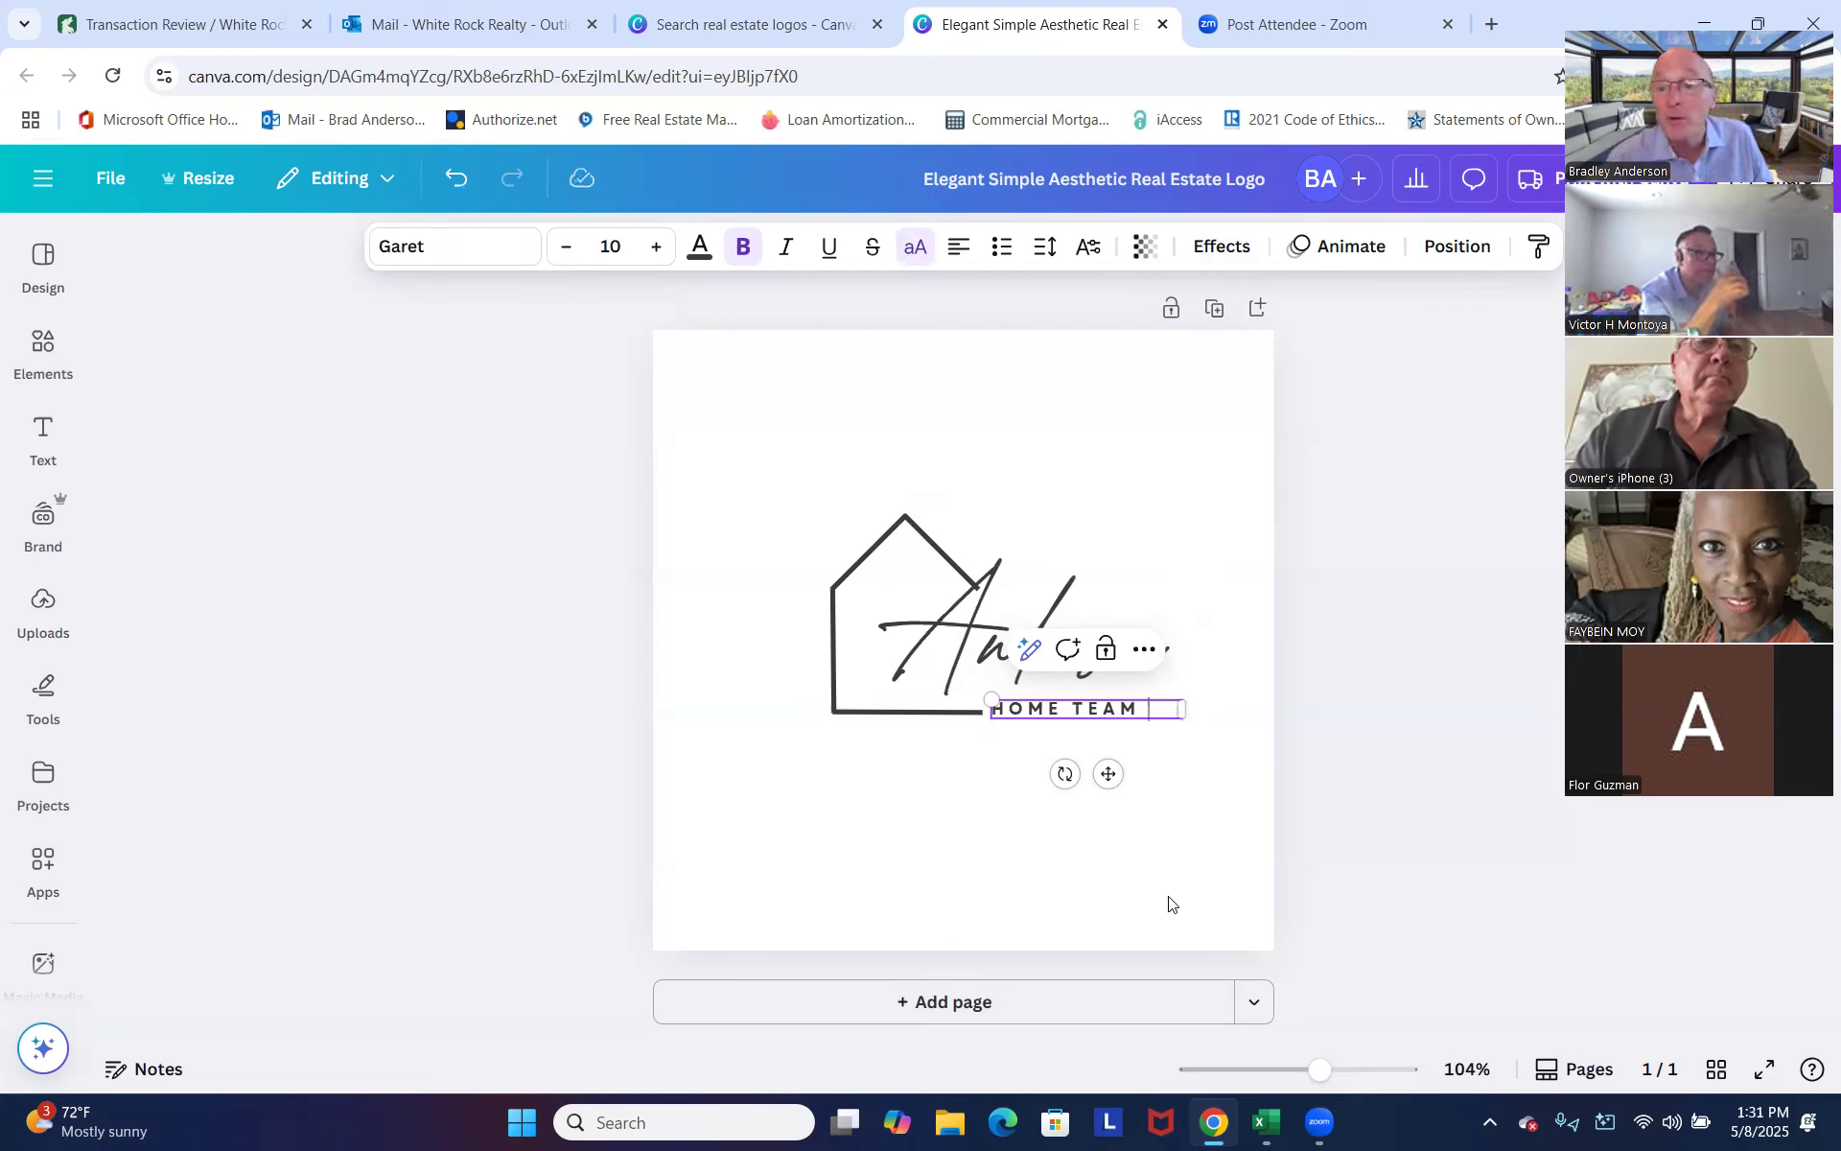
# Try light purple, coral, orange and violet page backgrounds behind the logo, ending on white, and deselect the page.
pyautogui.click(1521, 997)
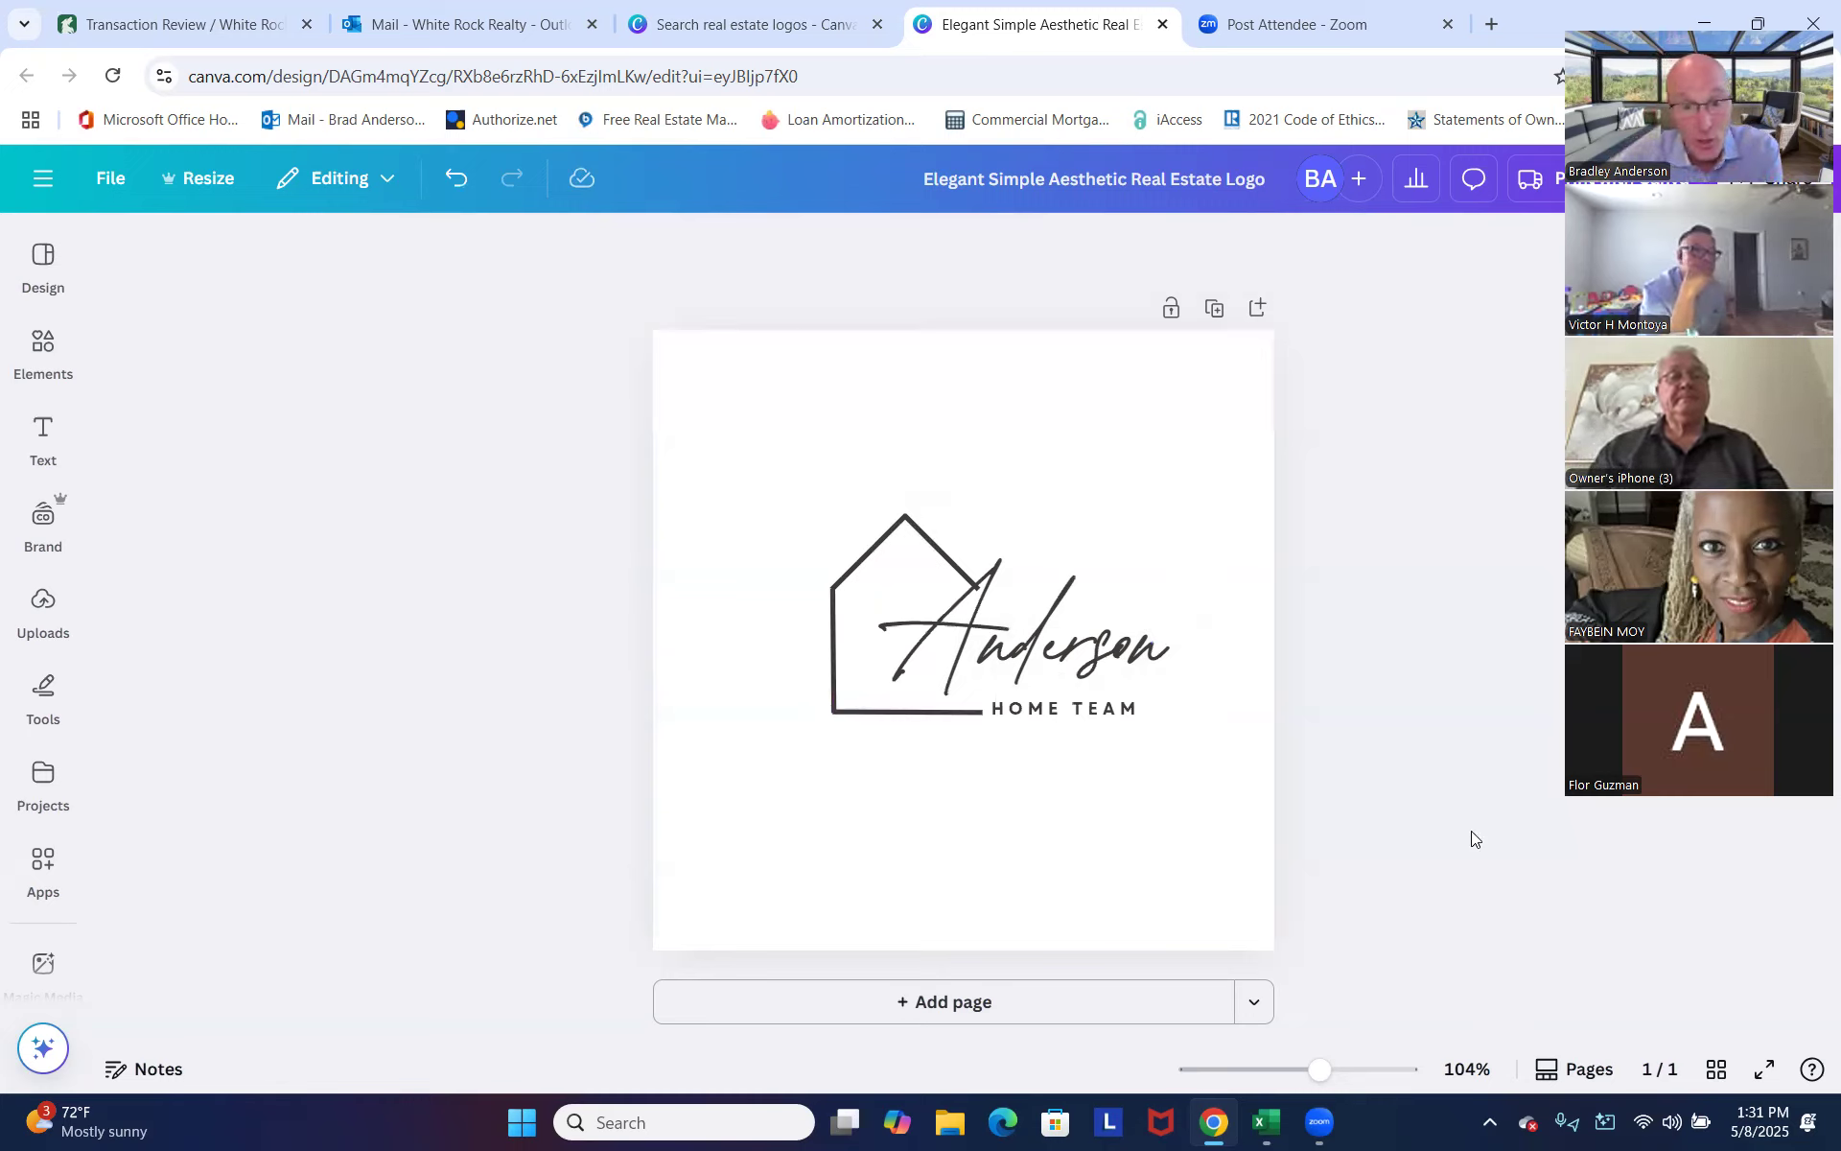
pyautogui.click(804, 456)
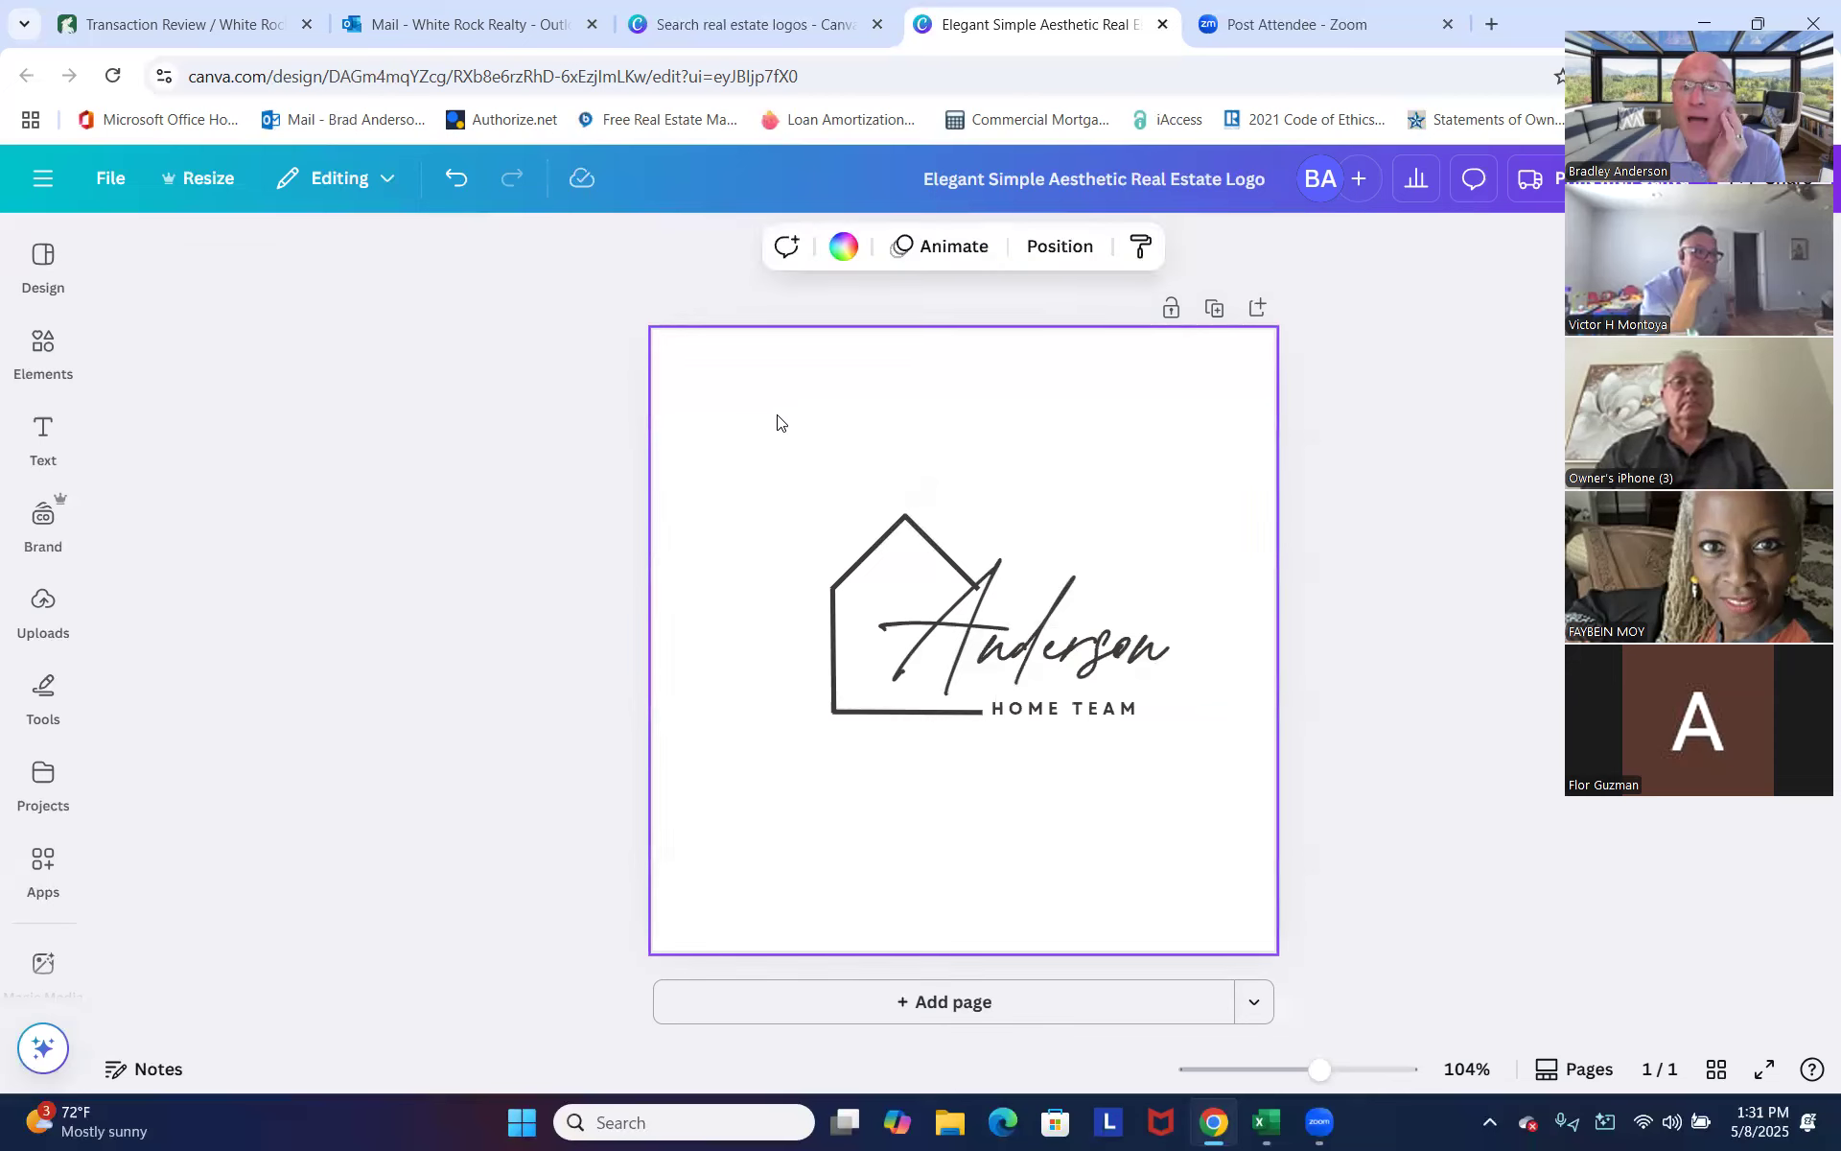
pyautogui.click(842, 250)
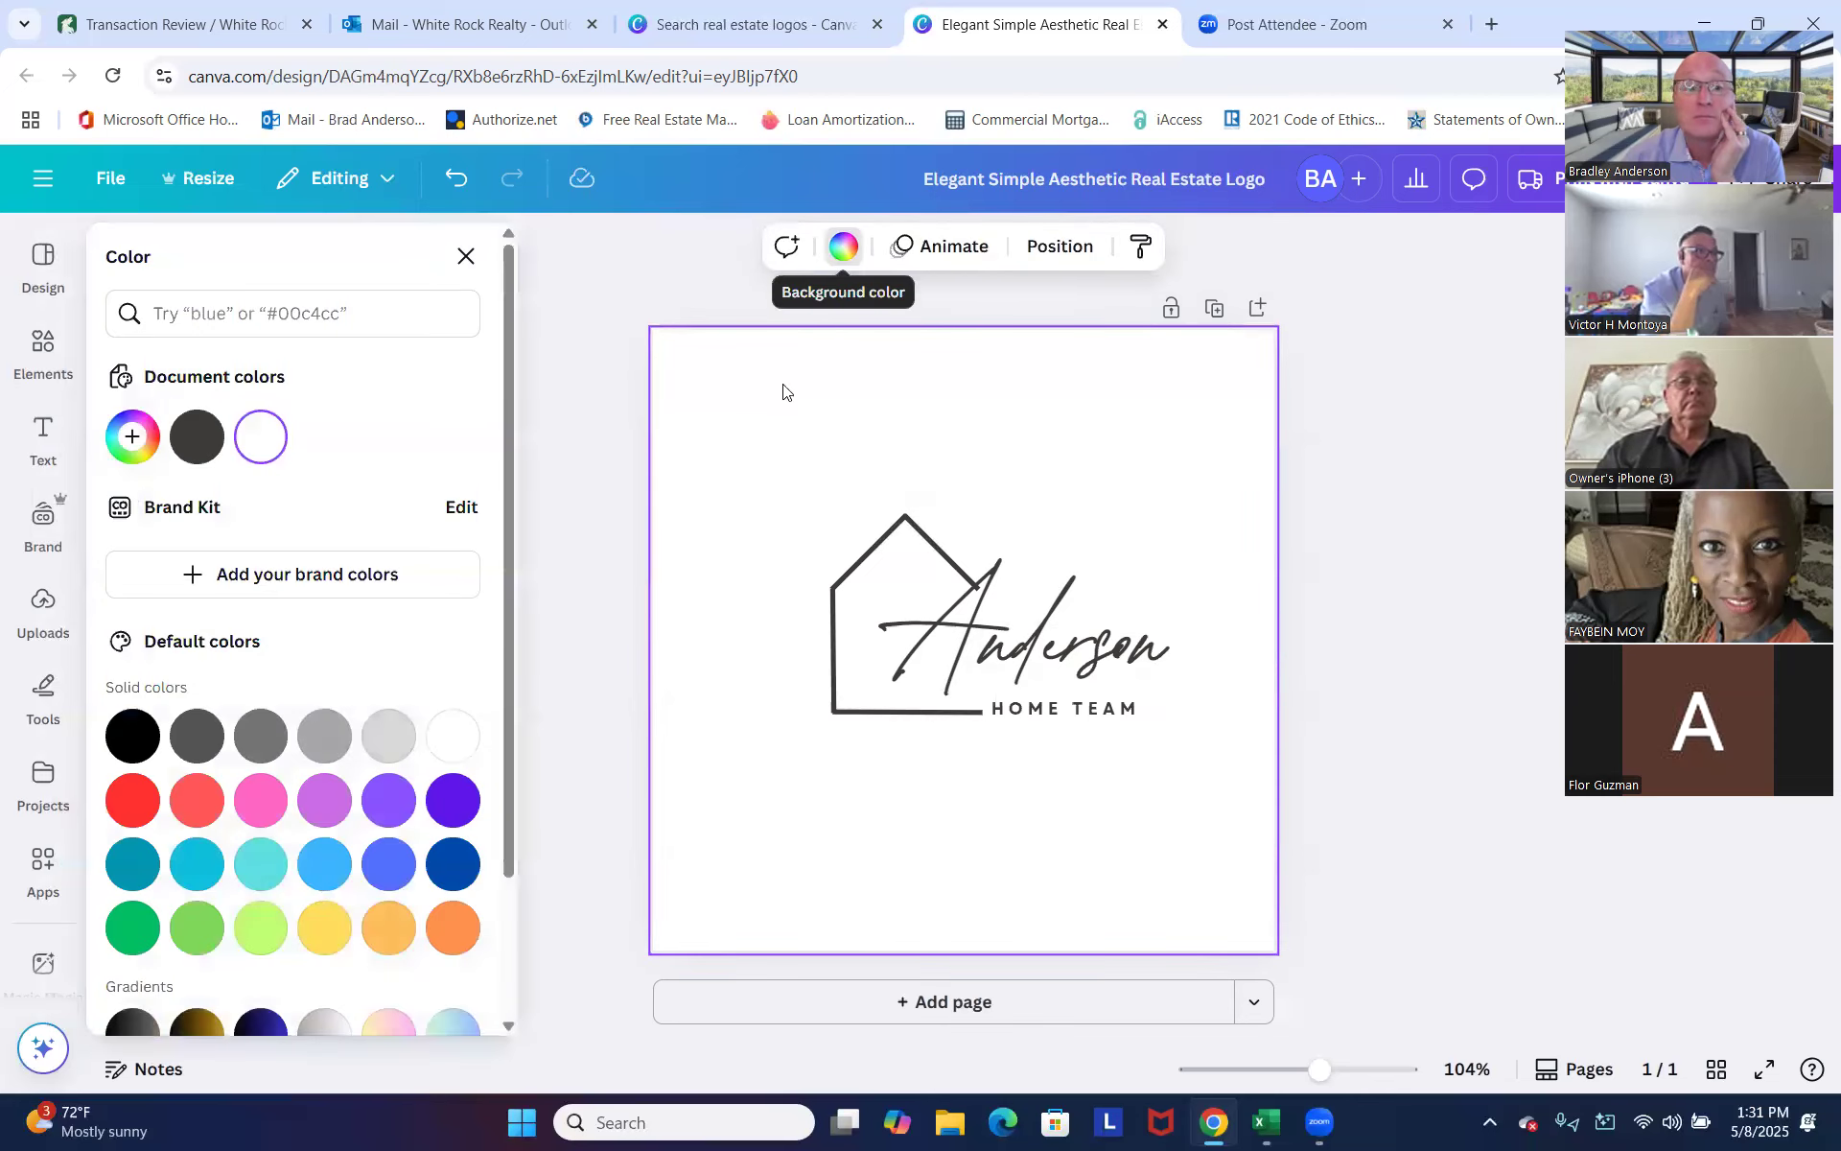
pyautogui.click(317, 798)
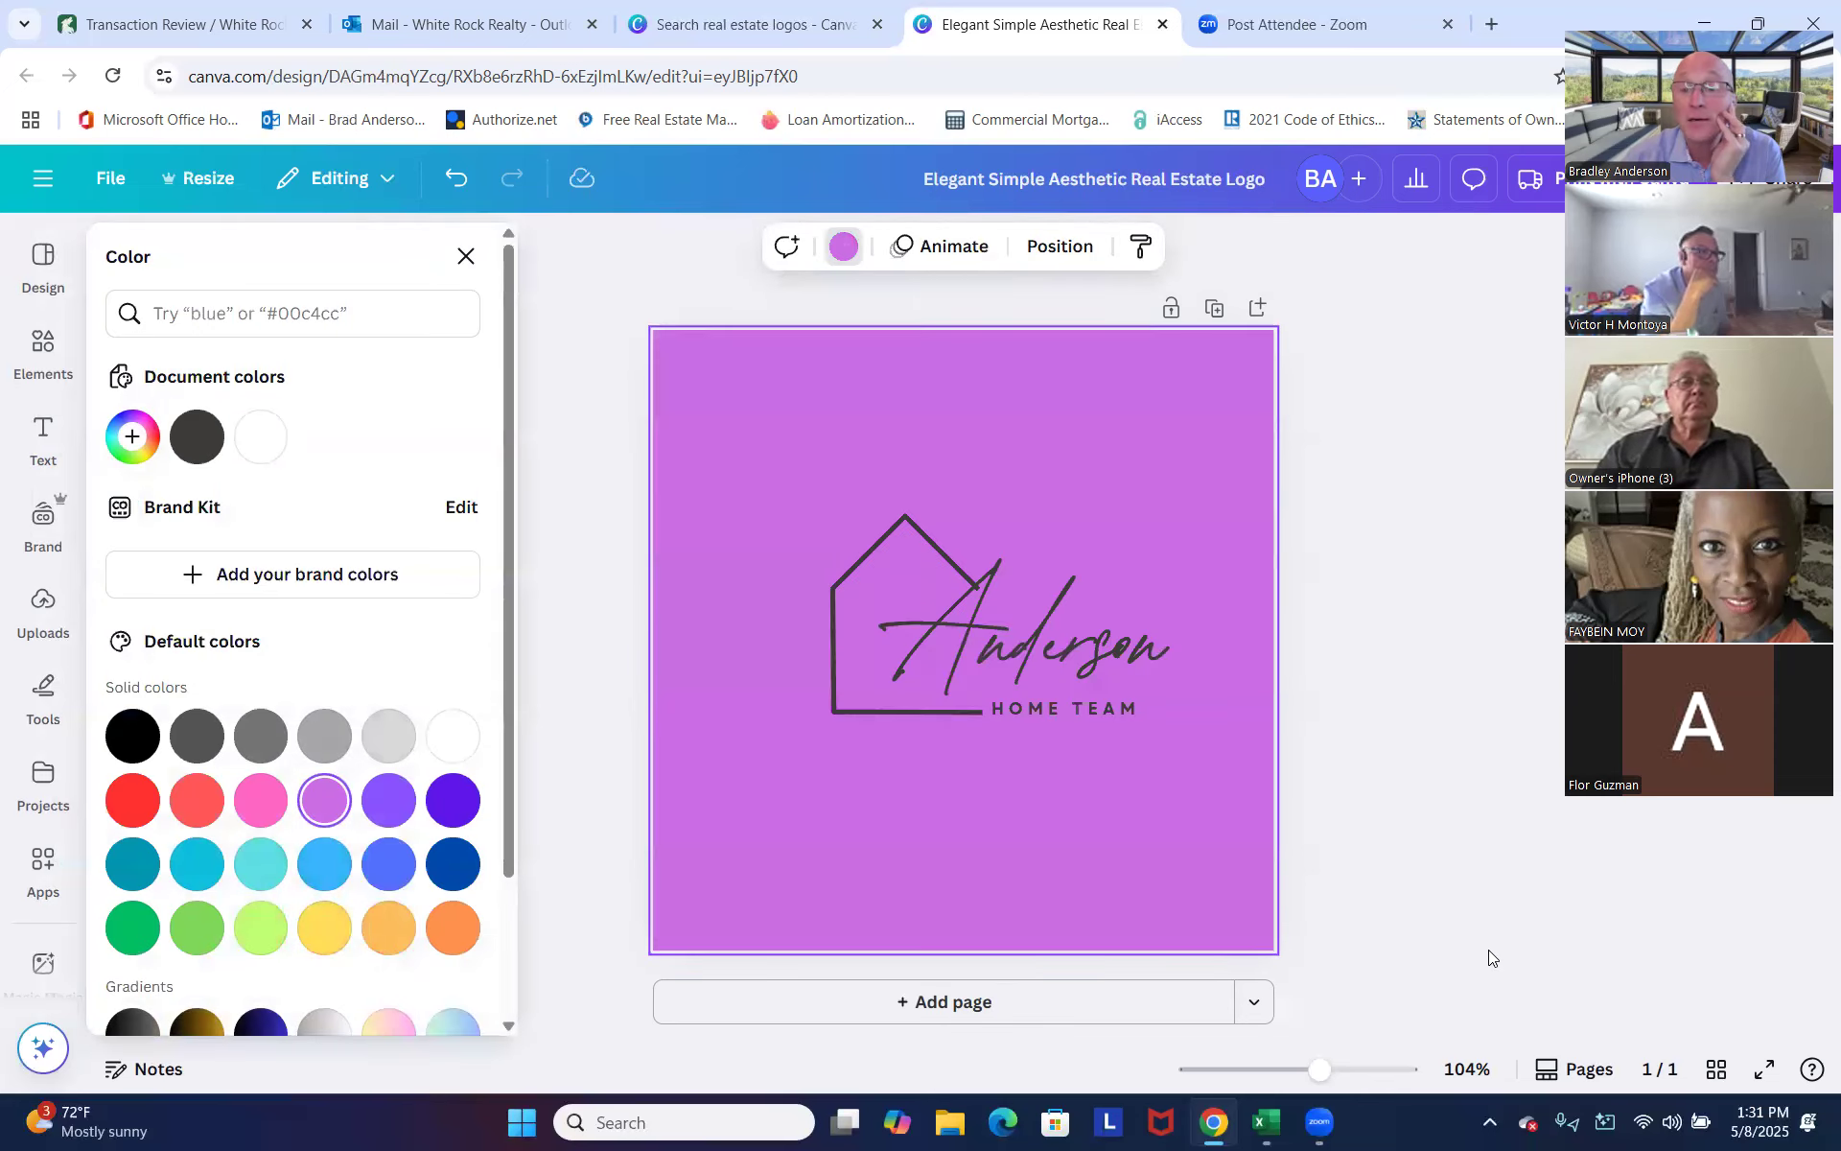
pyautogui.click(192, 803)
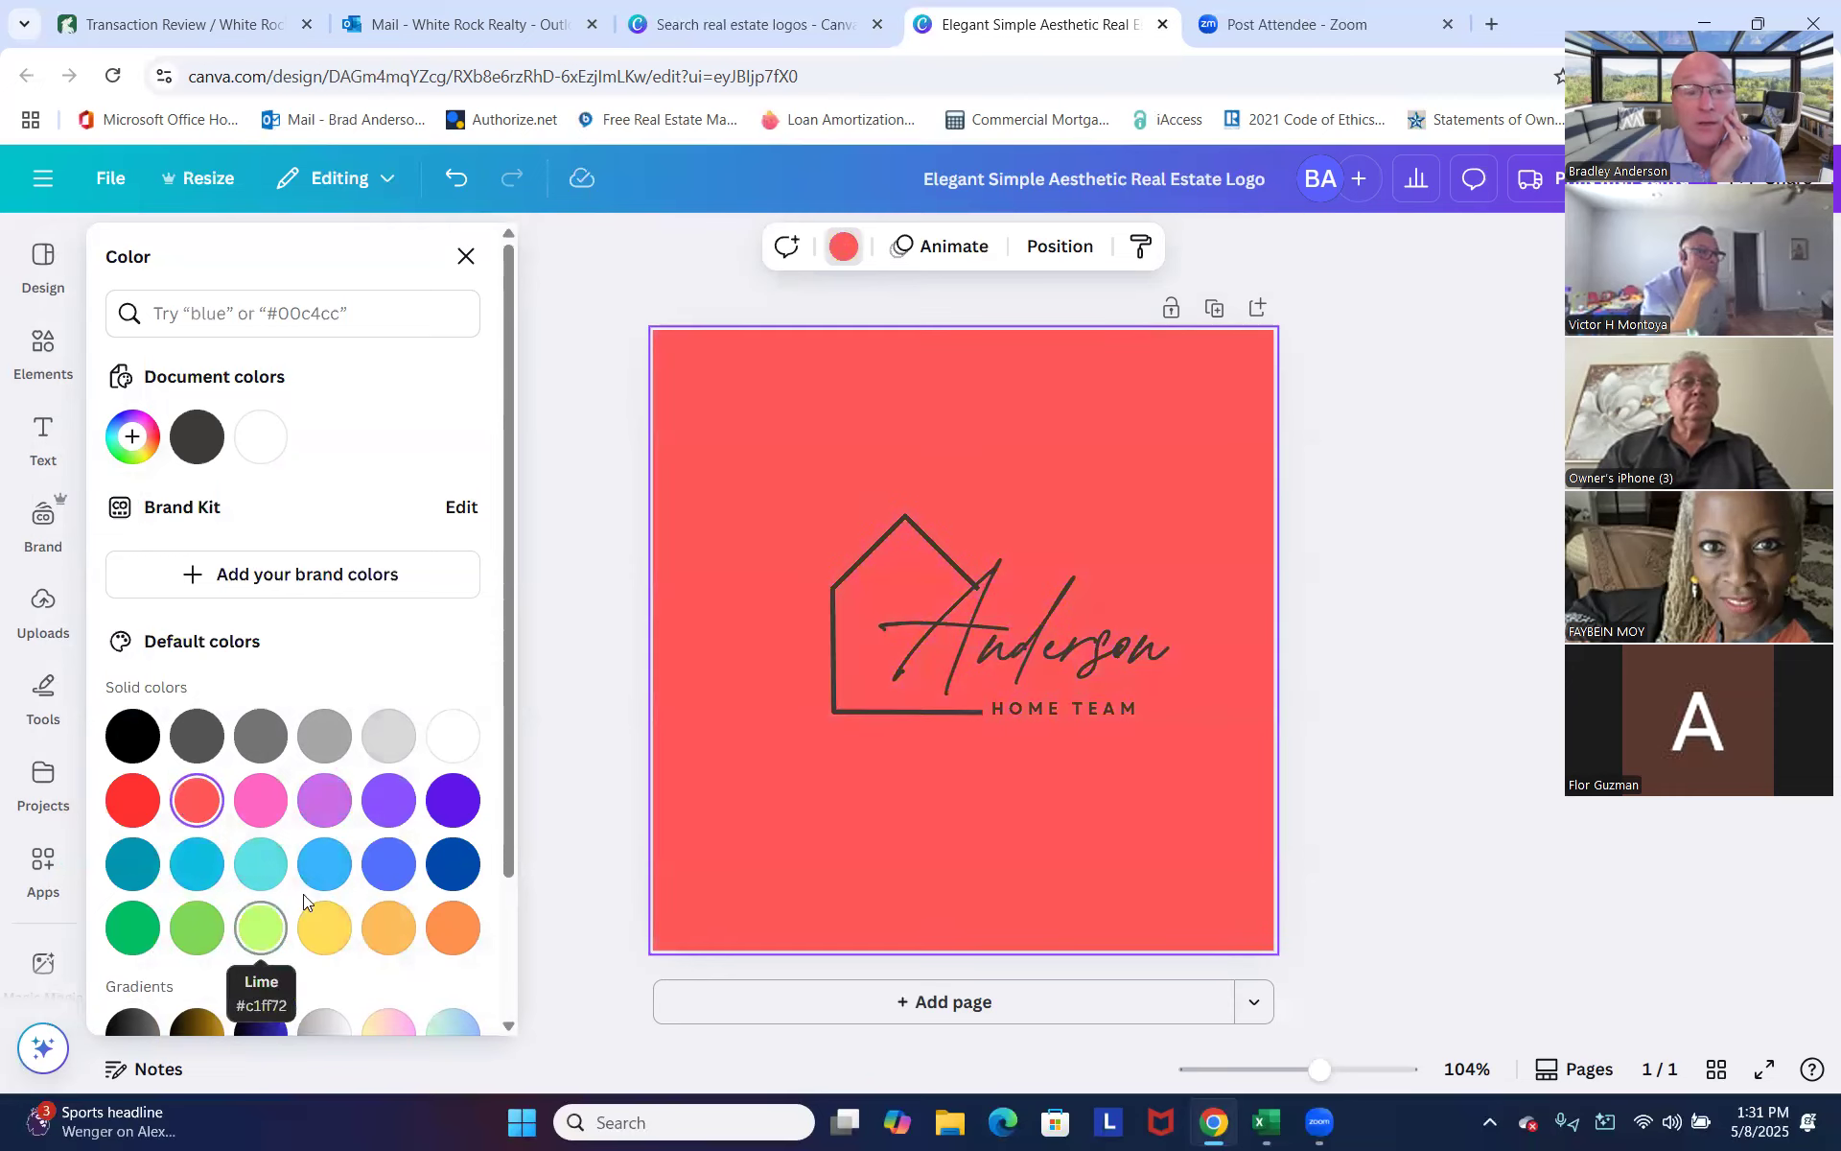
pyautogui.click(396, 936)
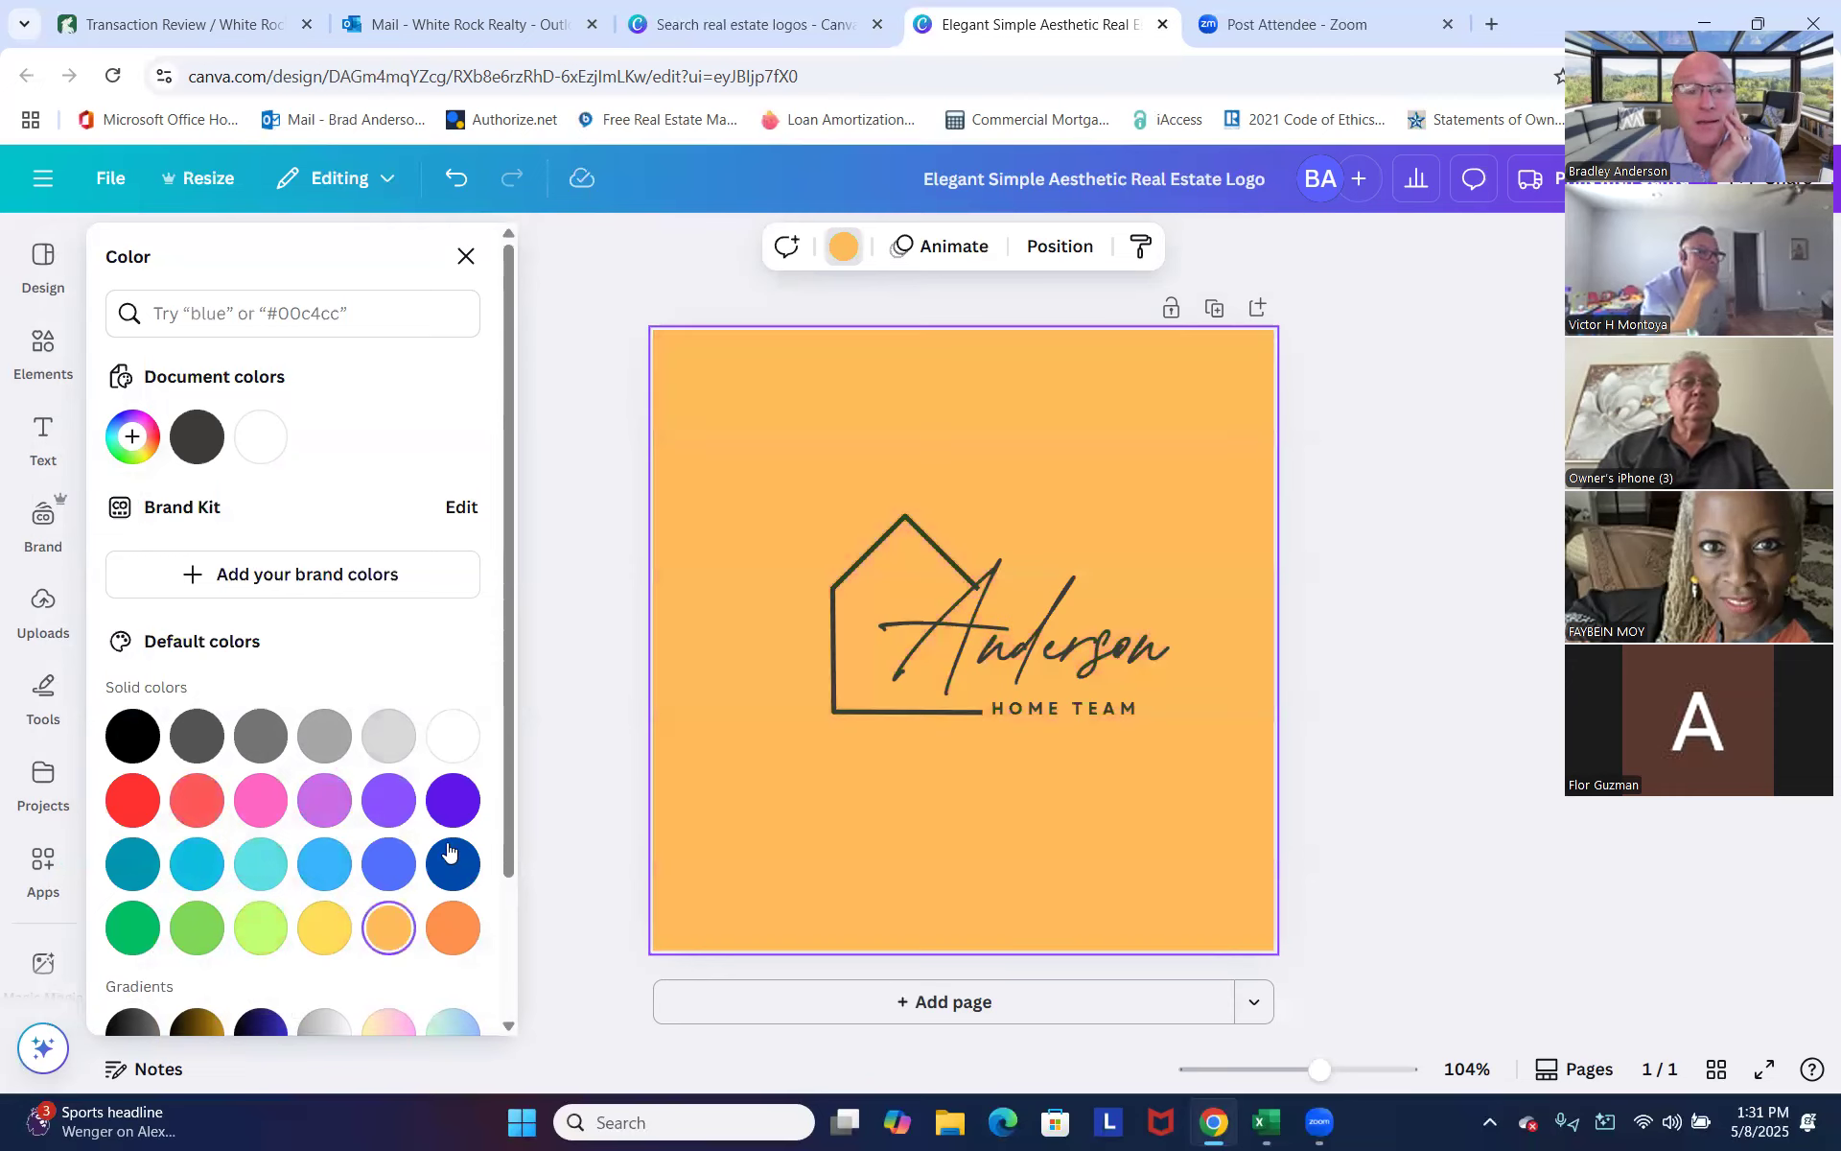
pyautogui.click(447, 812)
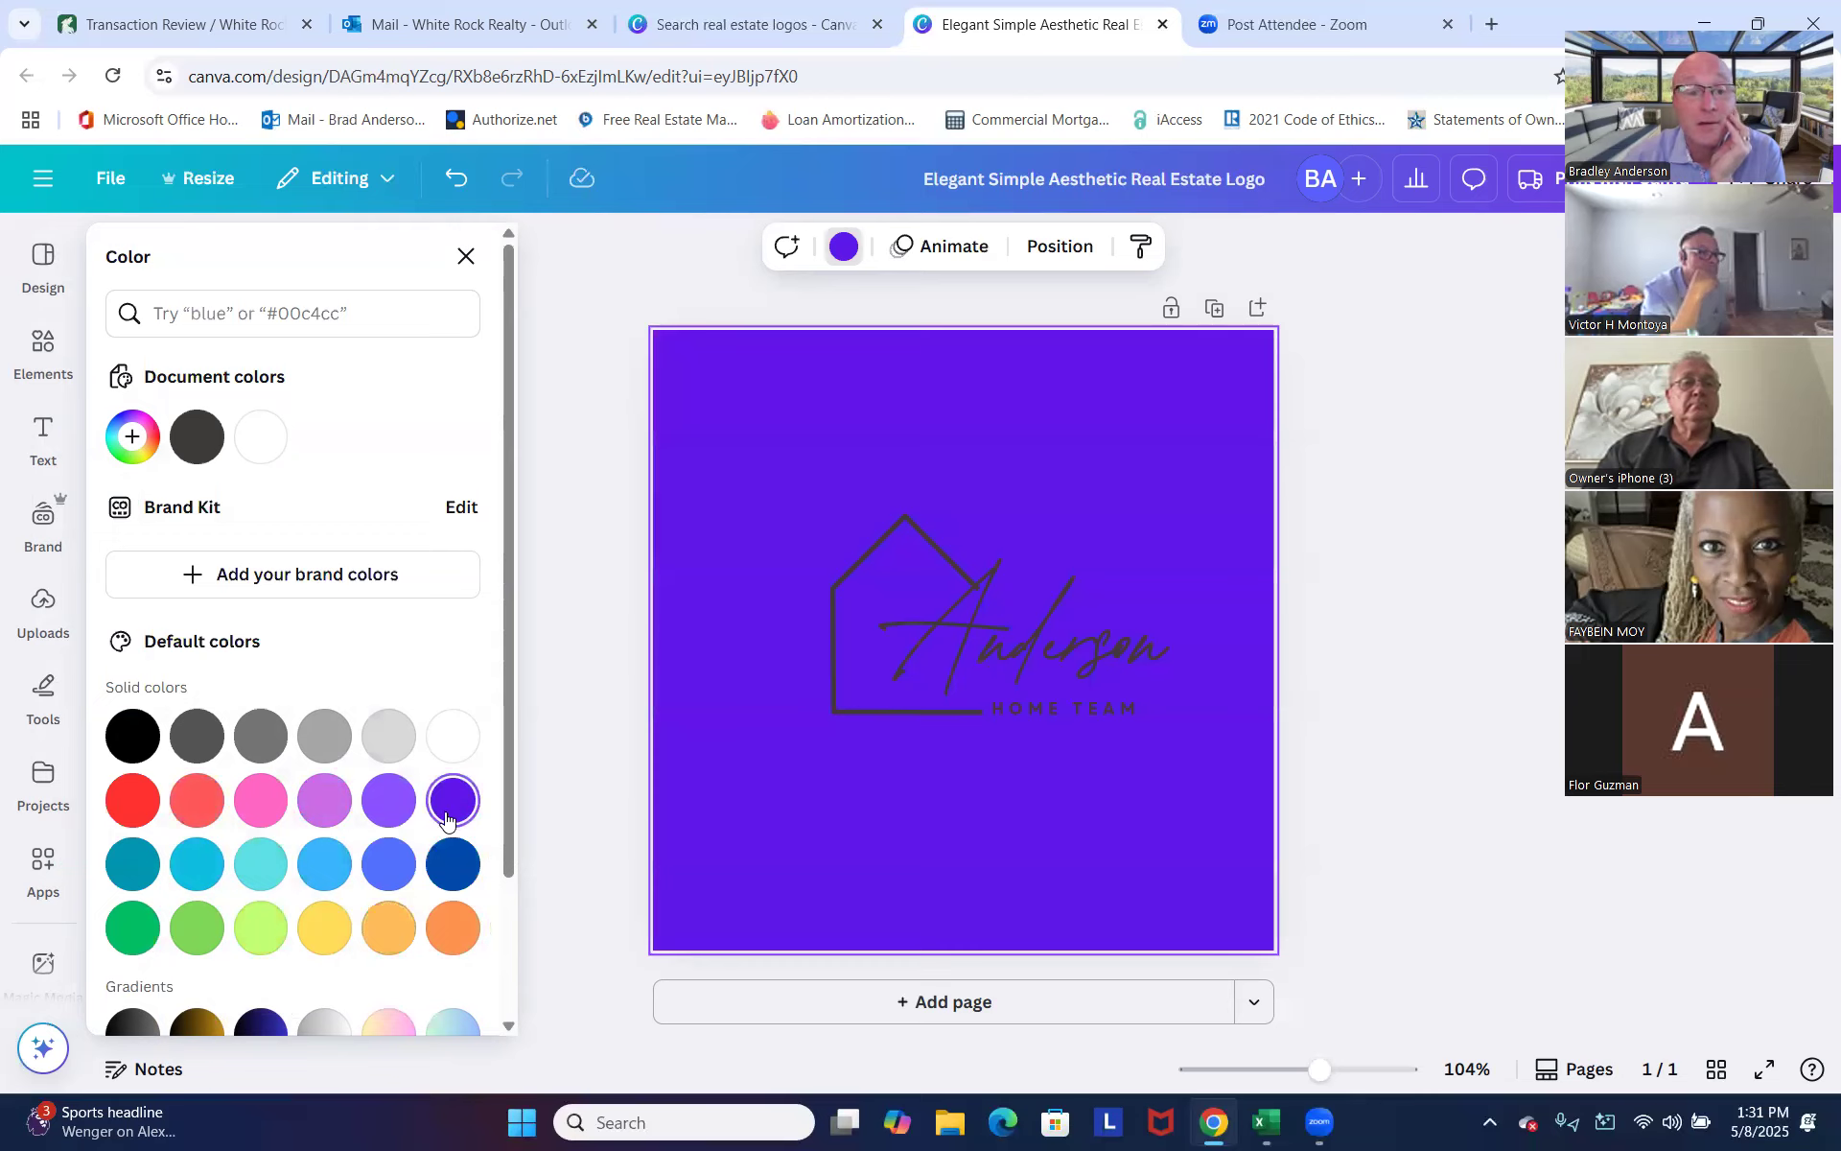
pyautogui.click(451, 740)
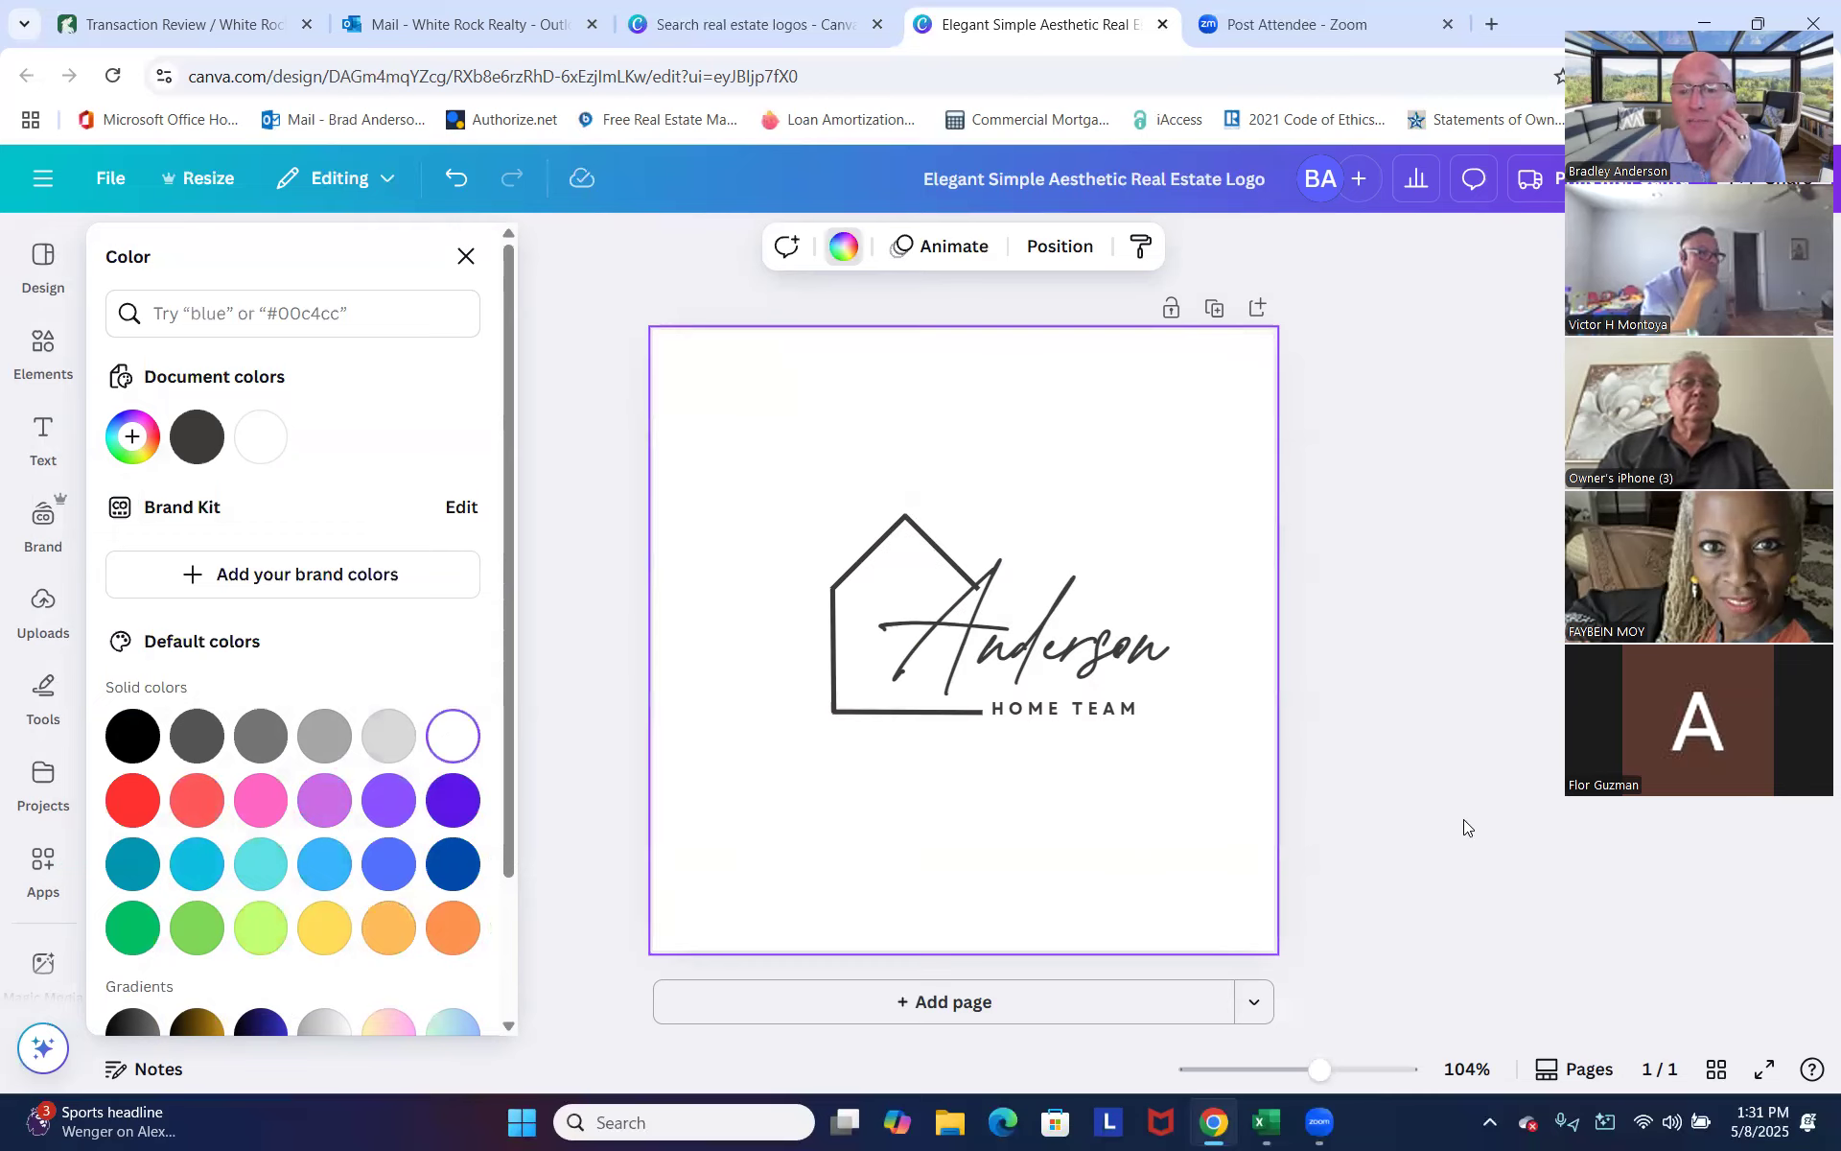
pyautogui.click(1463, 820)
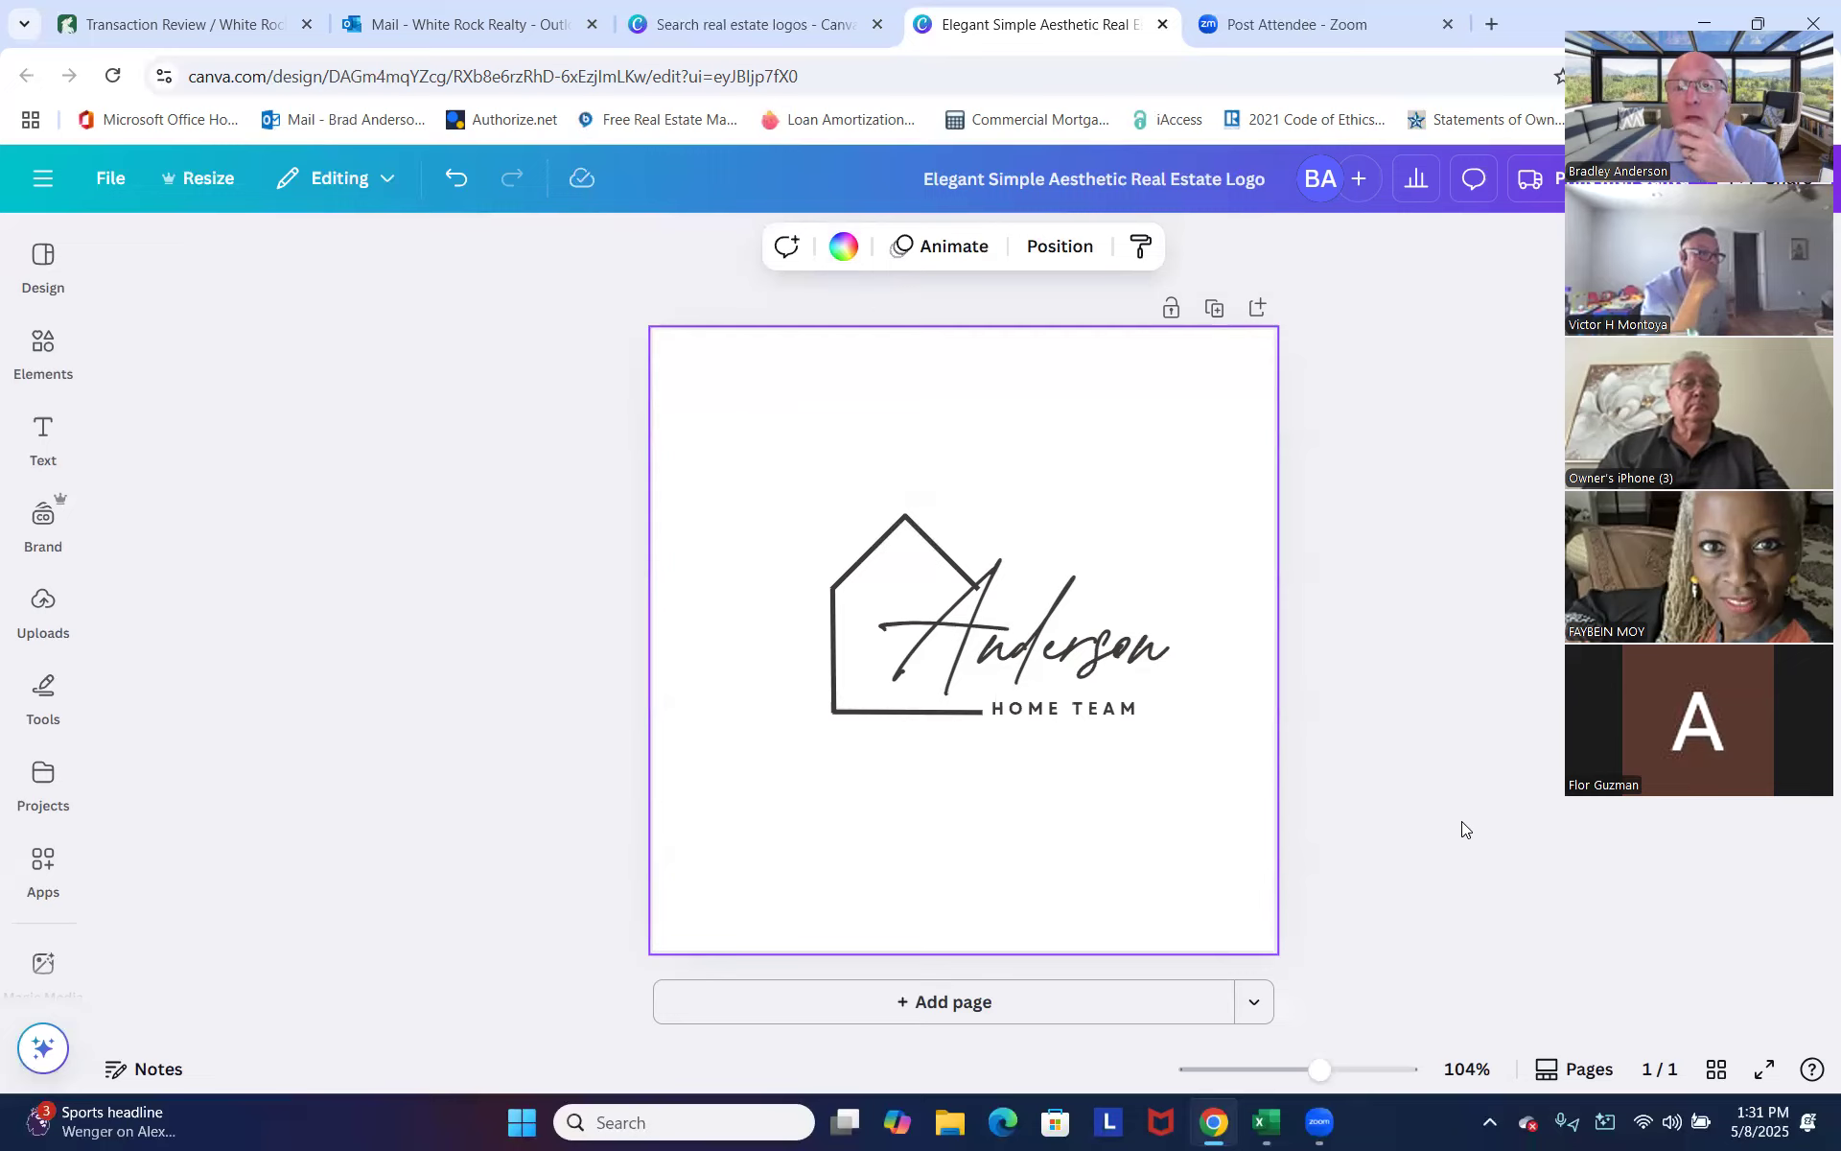
pyautogui.click(1391, 804)
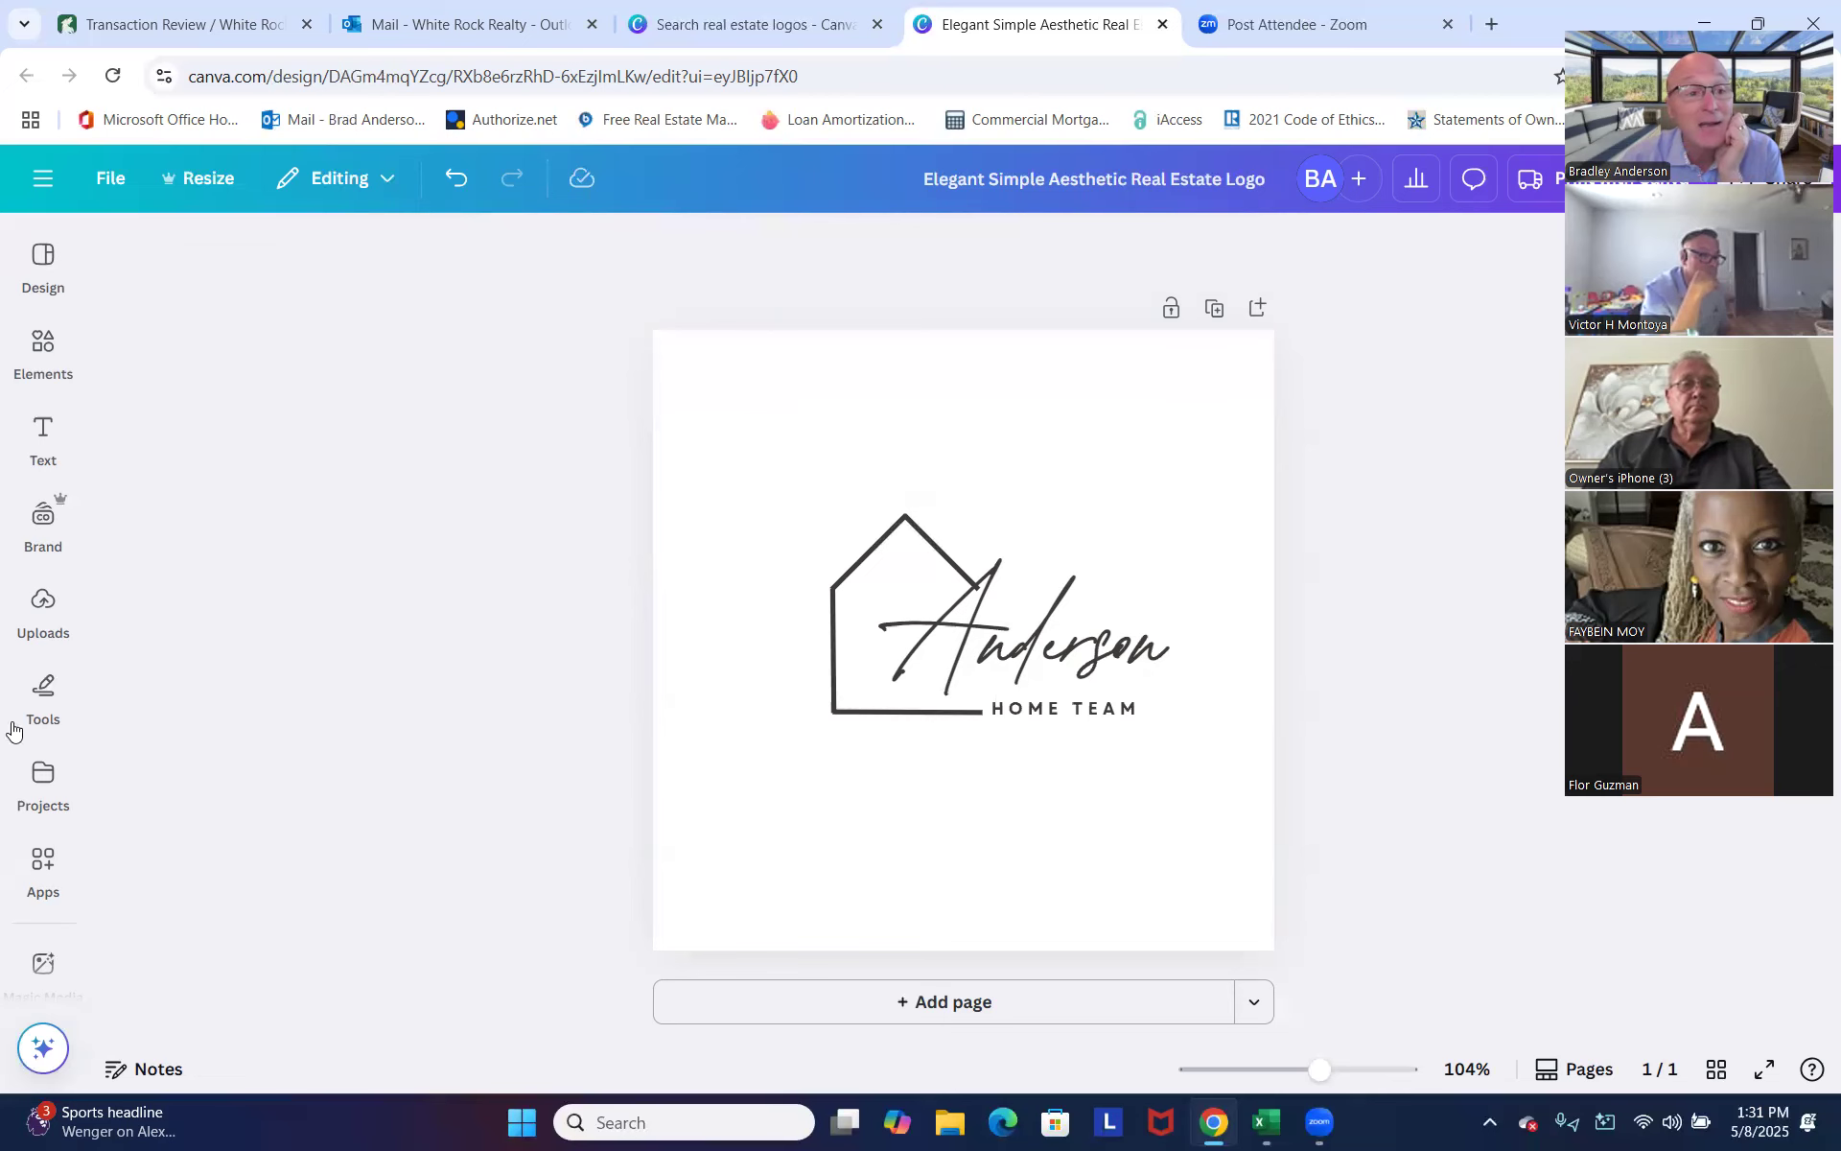
# Add a body text box to the logo and move it just below the HOME TEAM tagline.
pyautogui.click(20, 614)
pyautogui.click(36, 449)
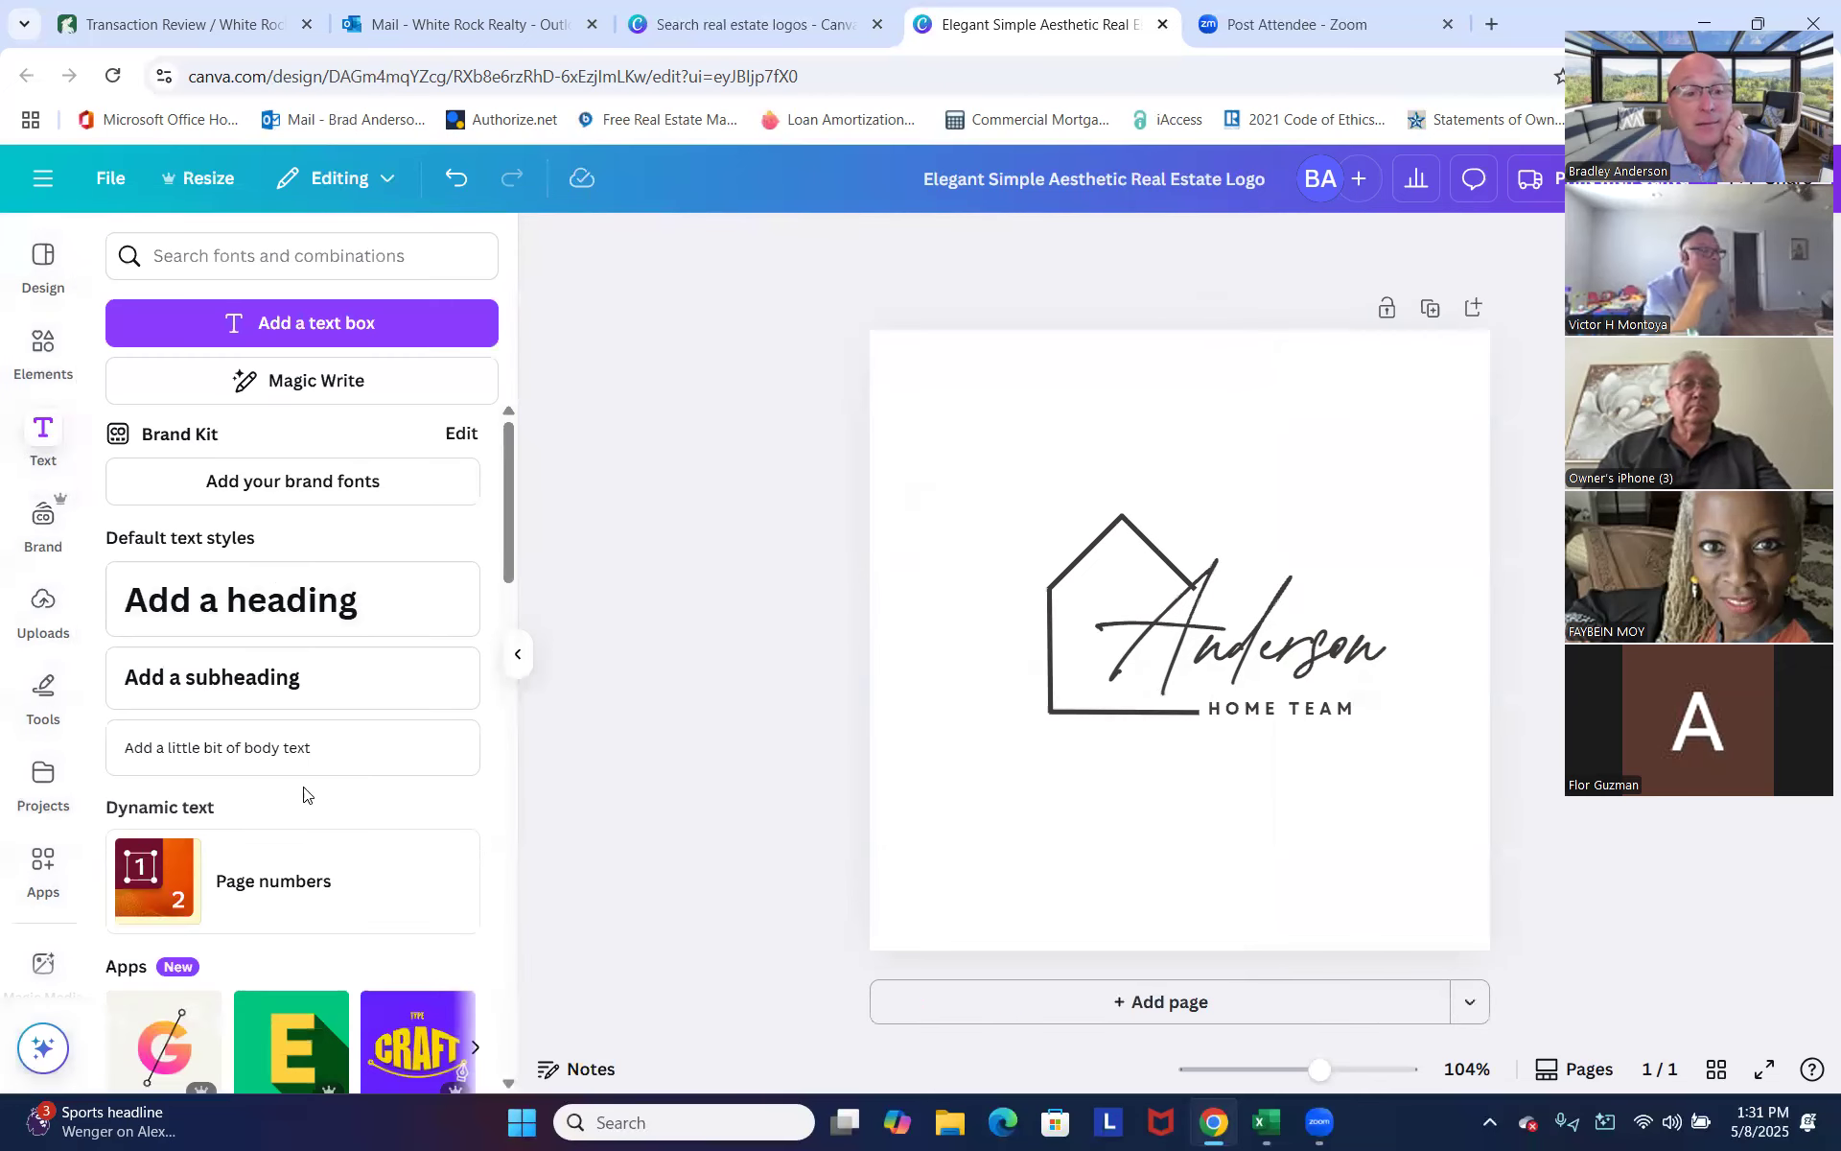
pyautogui.click(294, 761)
pyautogui.moveTo(1136, 640); pyautogui.dragTo(1319, 875)
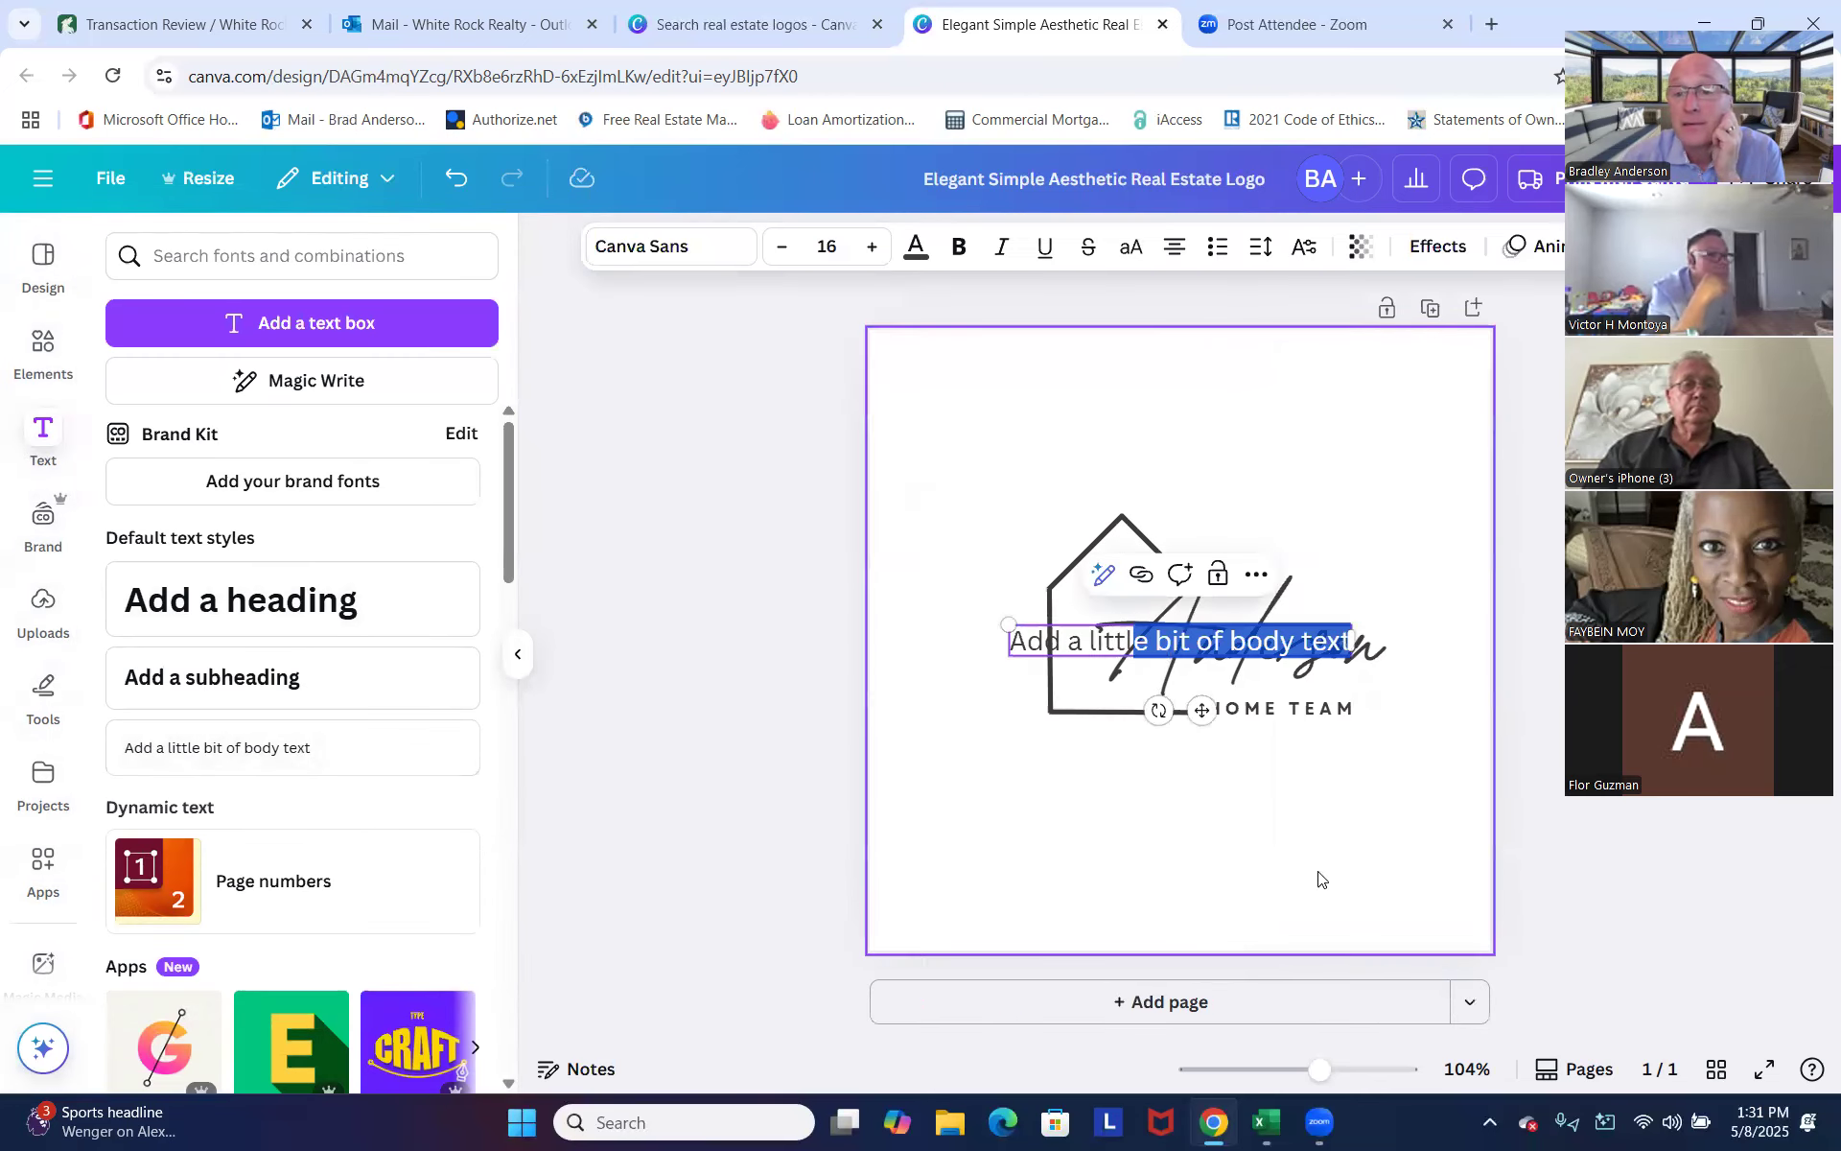
pyautogui.click(1296, 863)
pyautogui.moveTo(1051, 638); pyautogui.dragTo(1153, 756)
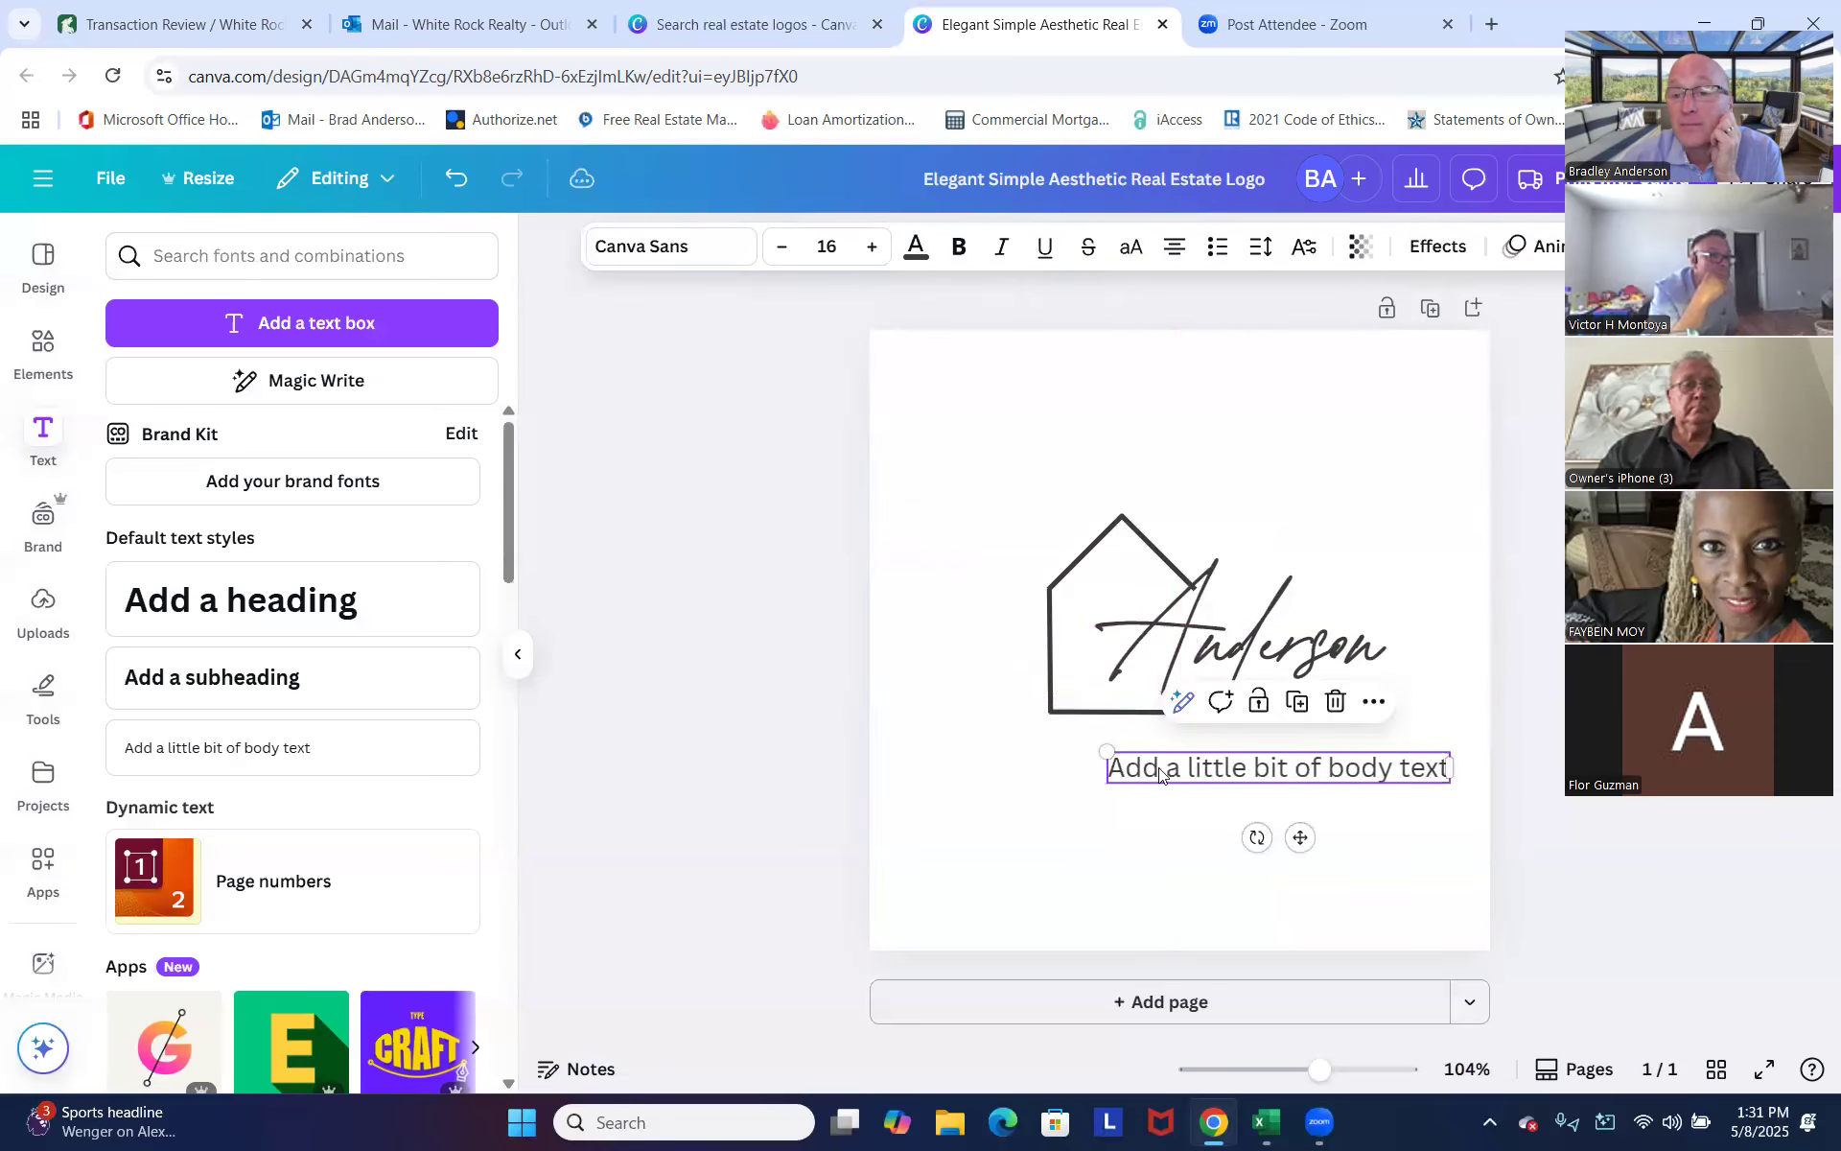
# Replace the new body text with "Brokered by White Rock Realty".
pyautogui.doubleClick(1162, 758)
pyautogui.write('B')
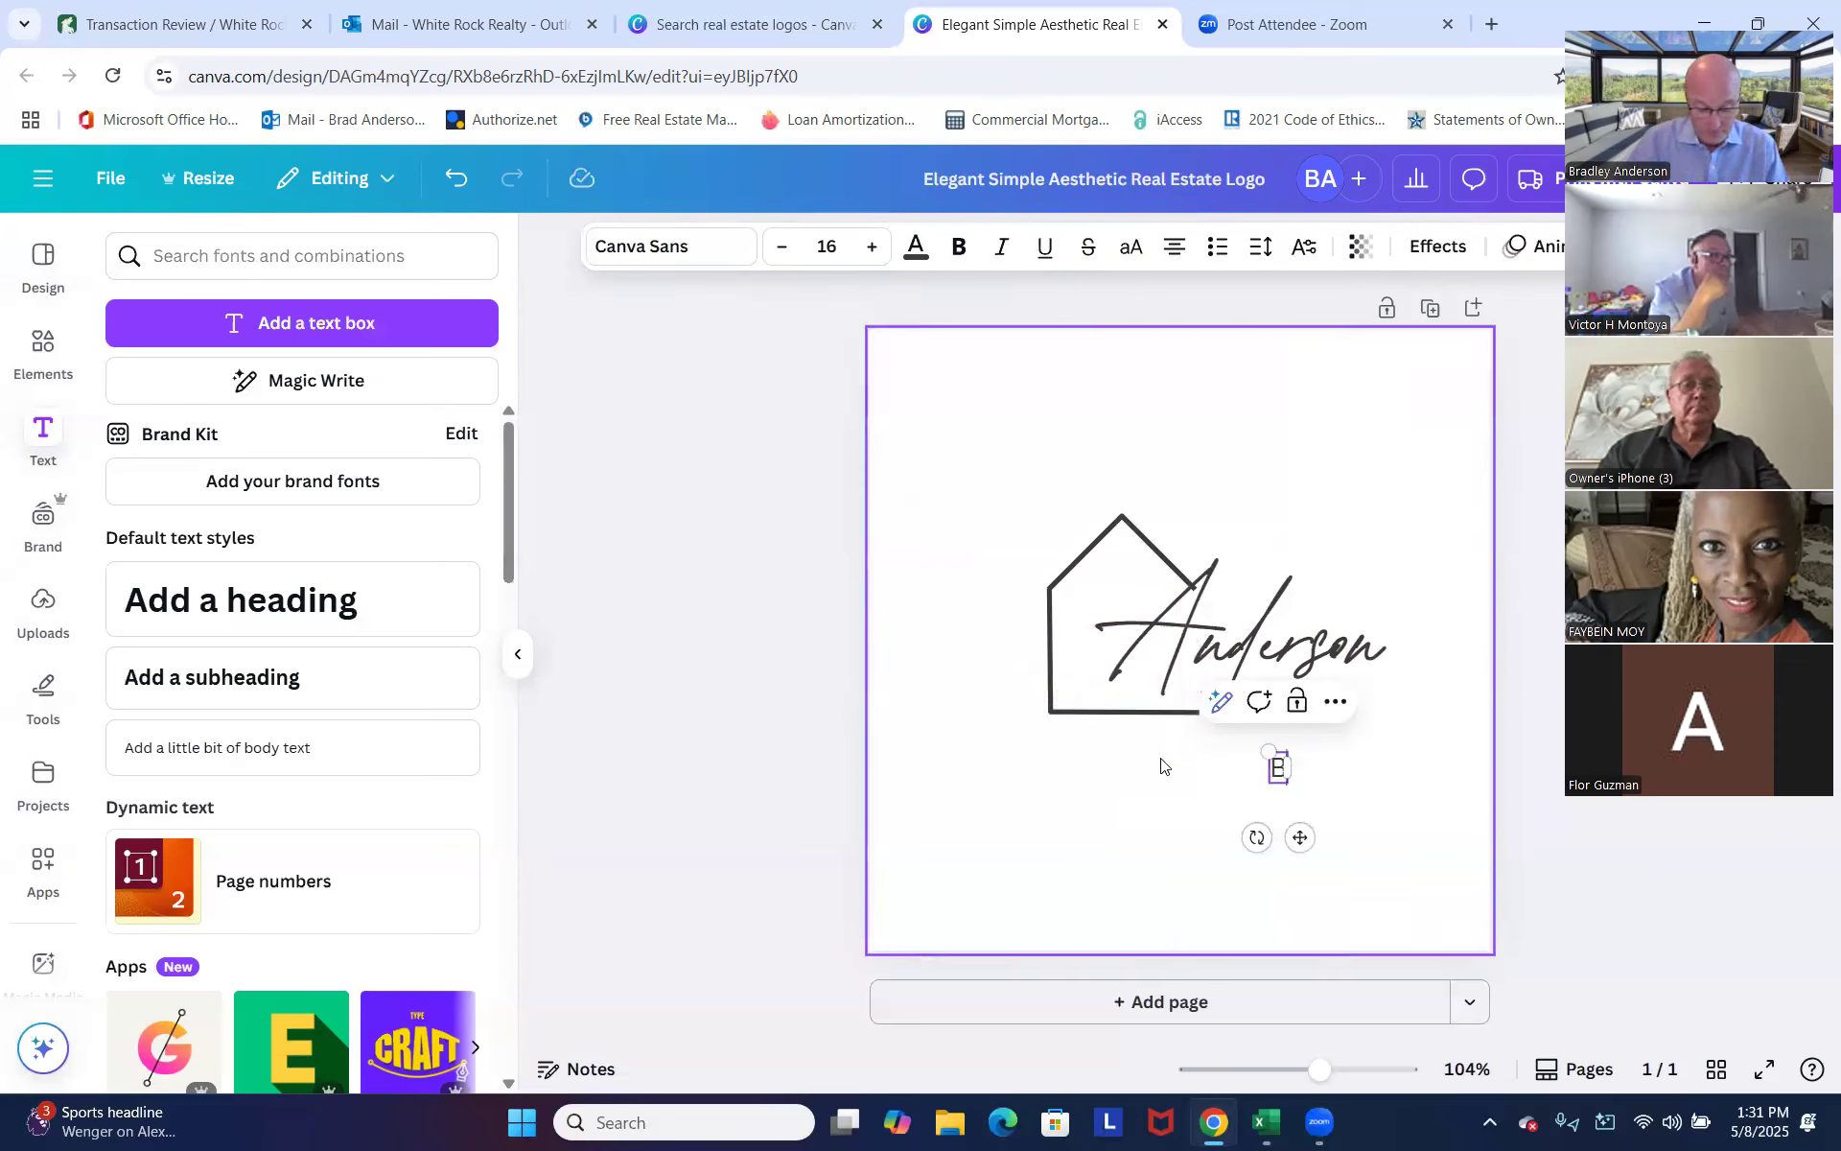
pyautogui.write('rokerede by white')
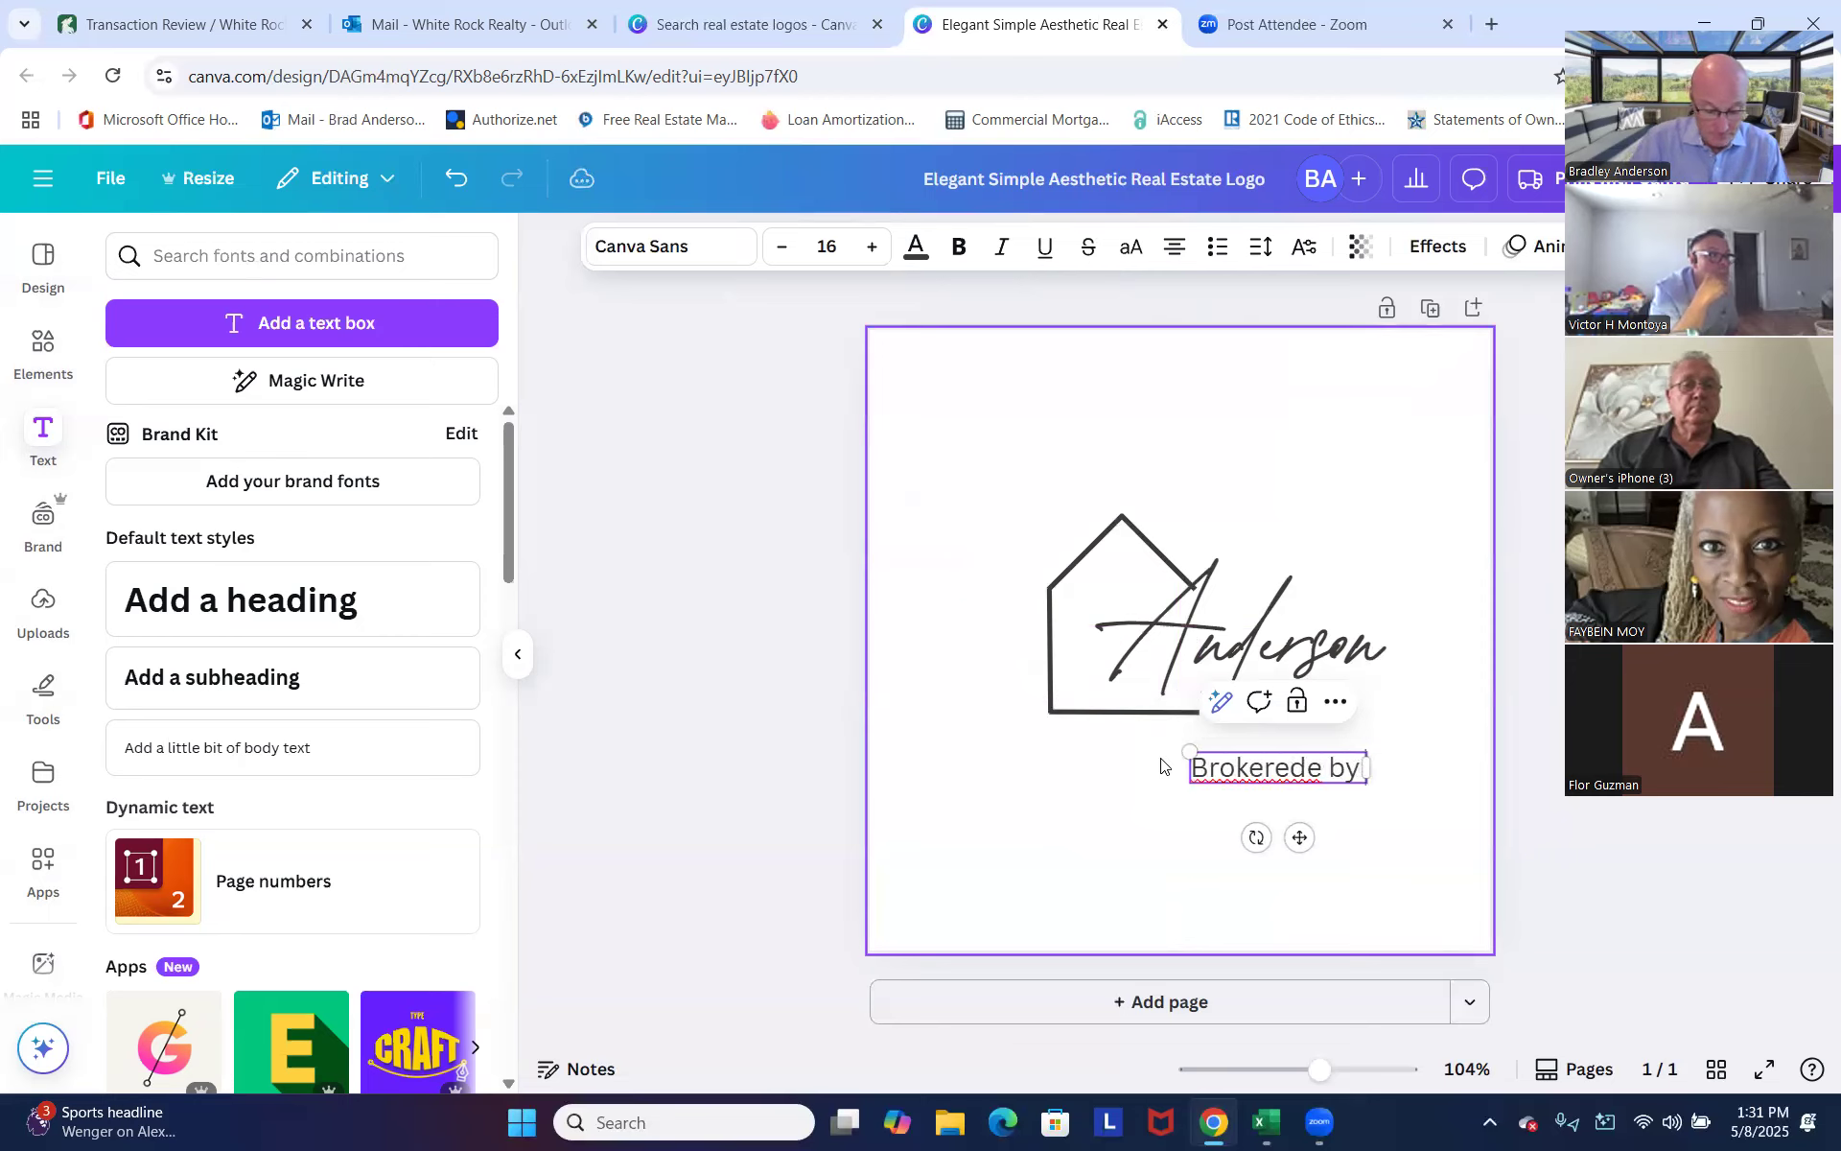
pyautogui.press('BackSpace')
pyautogui.press('BackSpace')
pyautogui.press('BackSpace')
pyautogui.press('BackSpace')
pyautogui.press('BackSpace')
pyautogui.press('BackSpace')
pyautogui.press('BackSpace')
pyautogui.press('BackSpace')
pyautogui.press('BackSpace')
pyautogui.press('BackSpace')
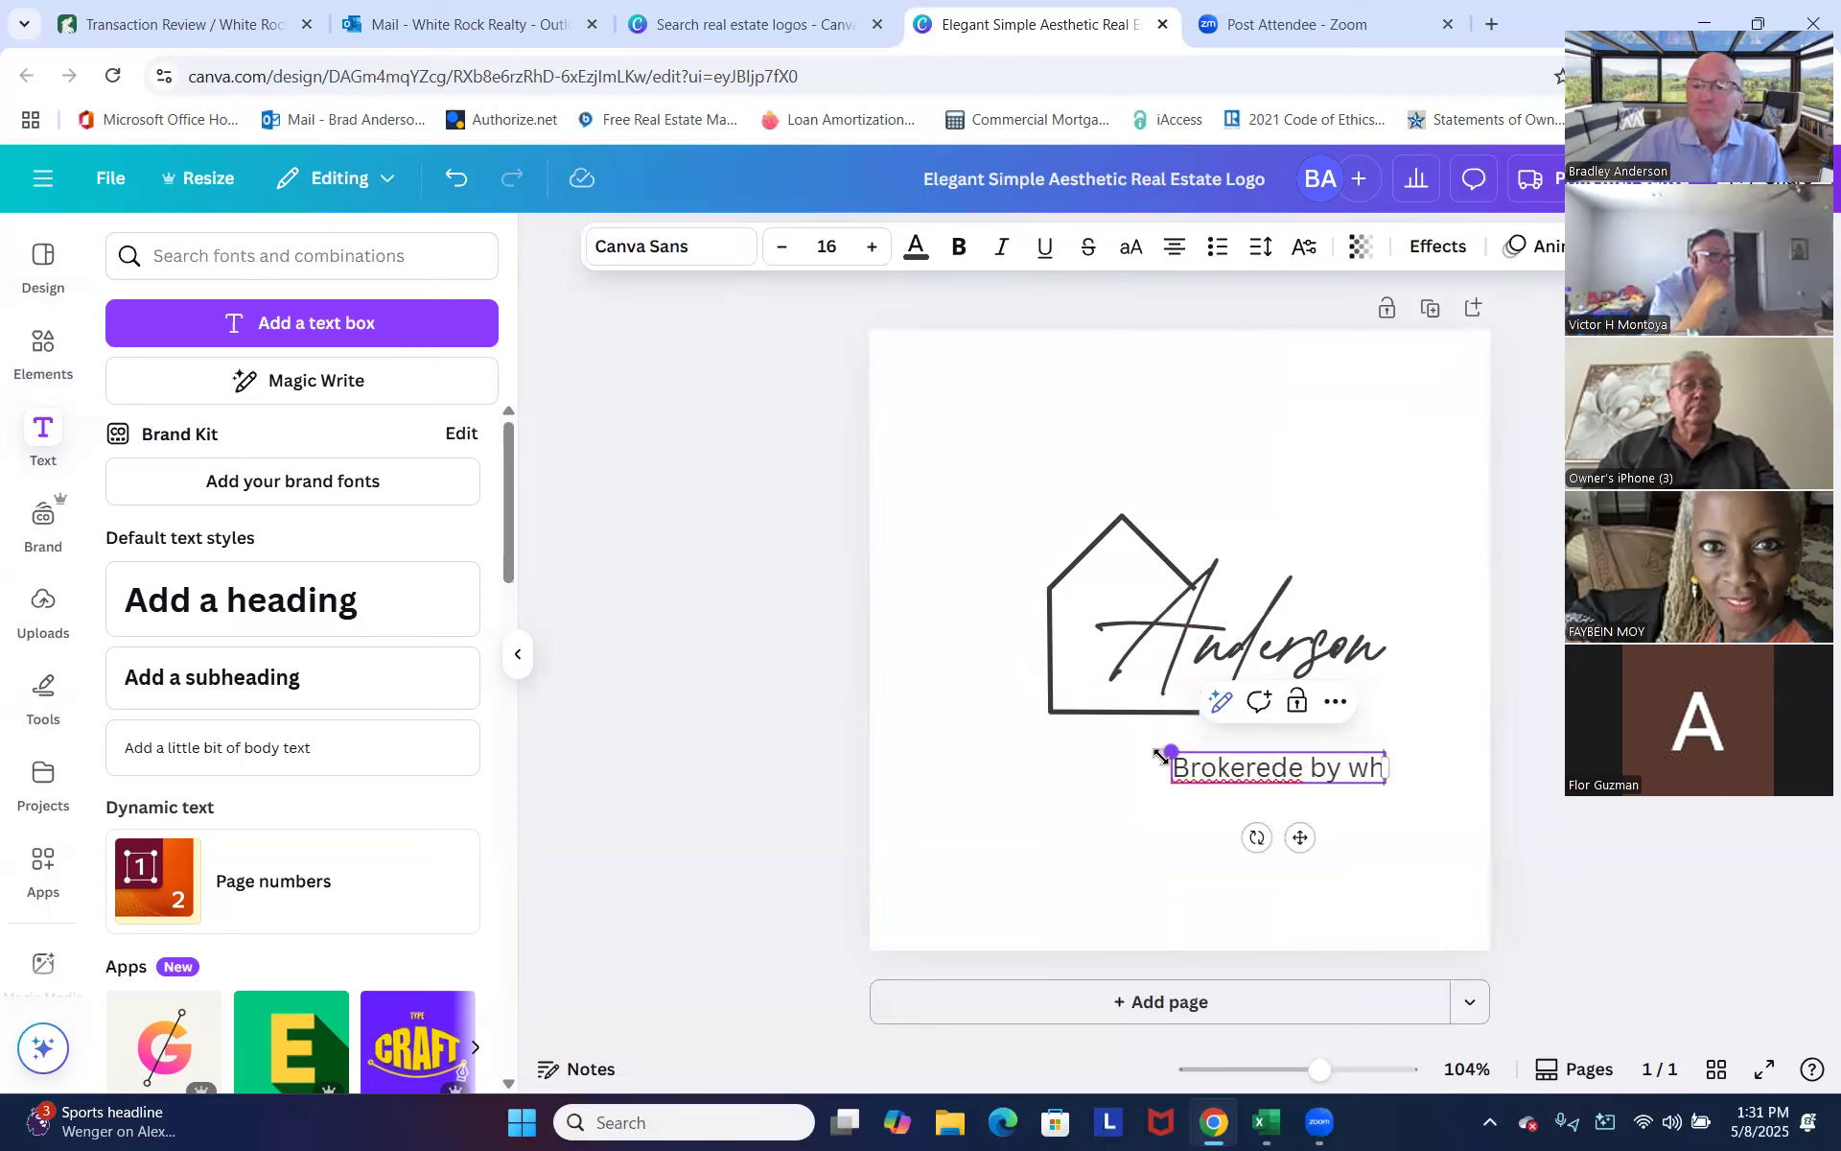
pyautogui.write('by White Rock')
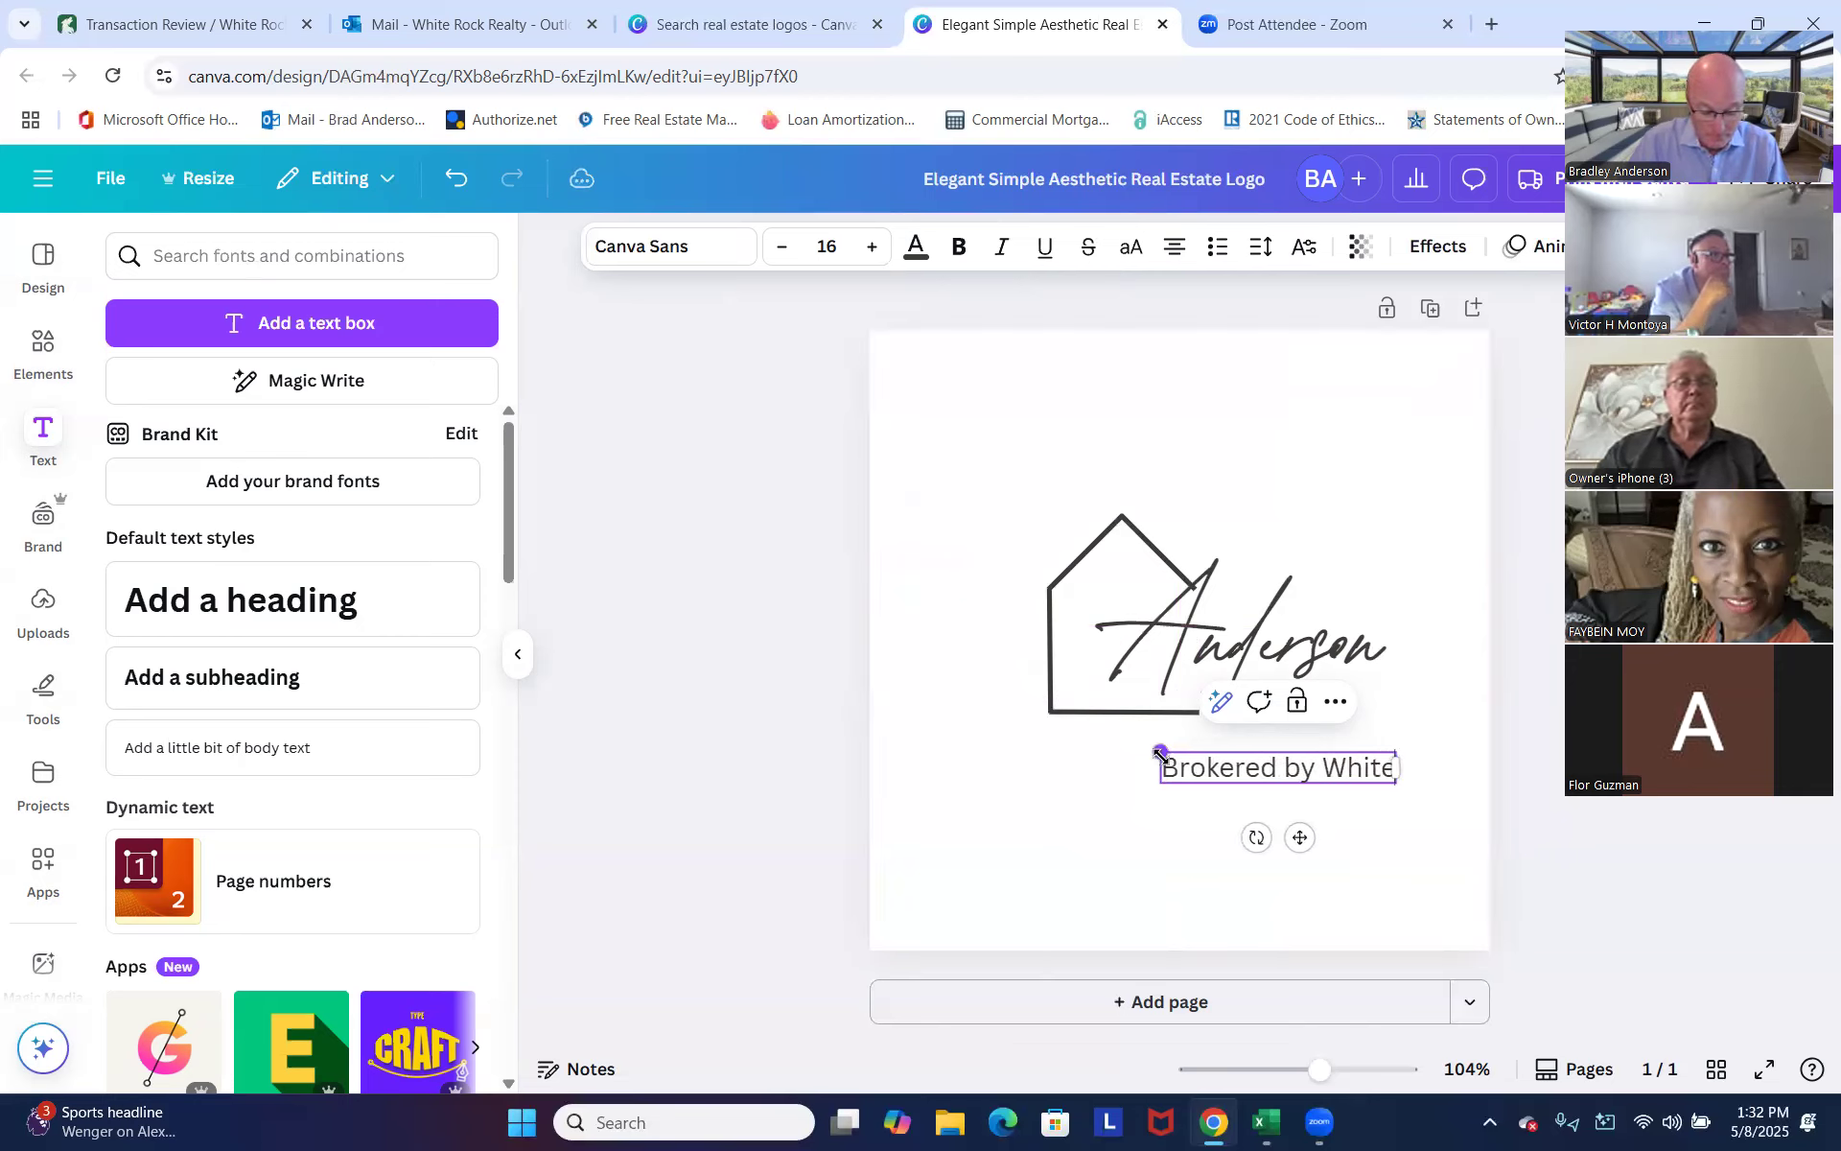
pyautogui.write('alty')
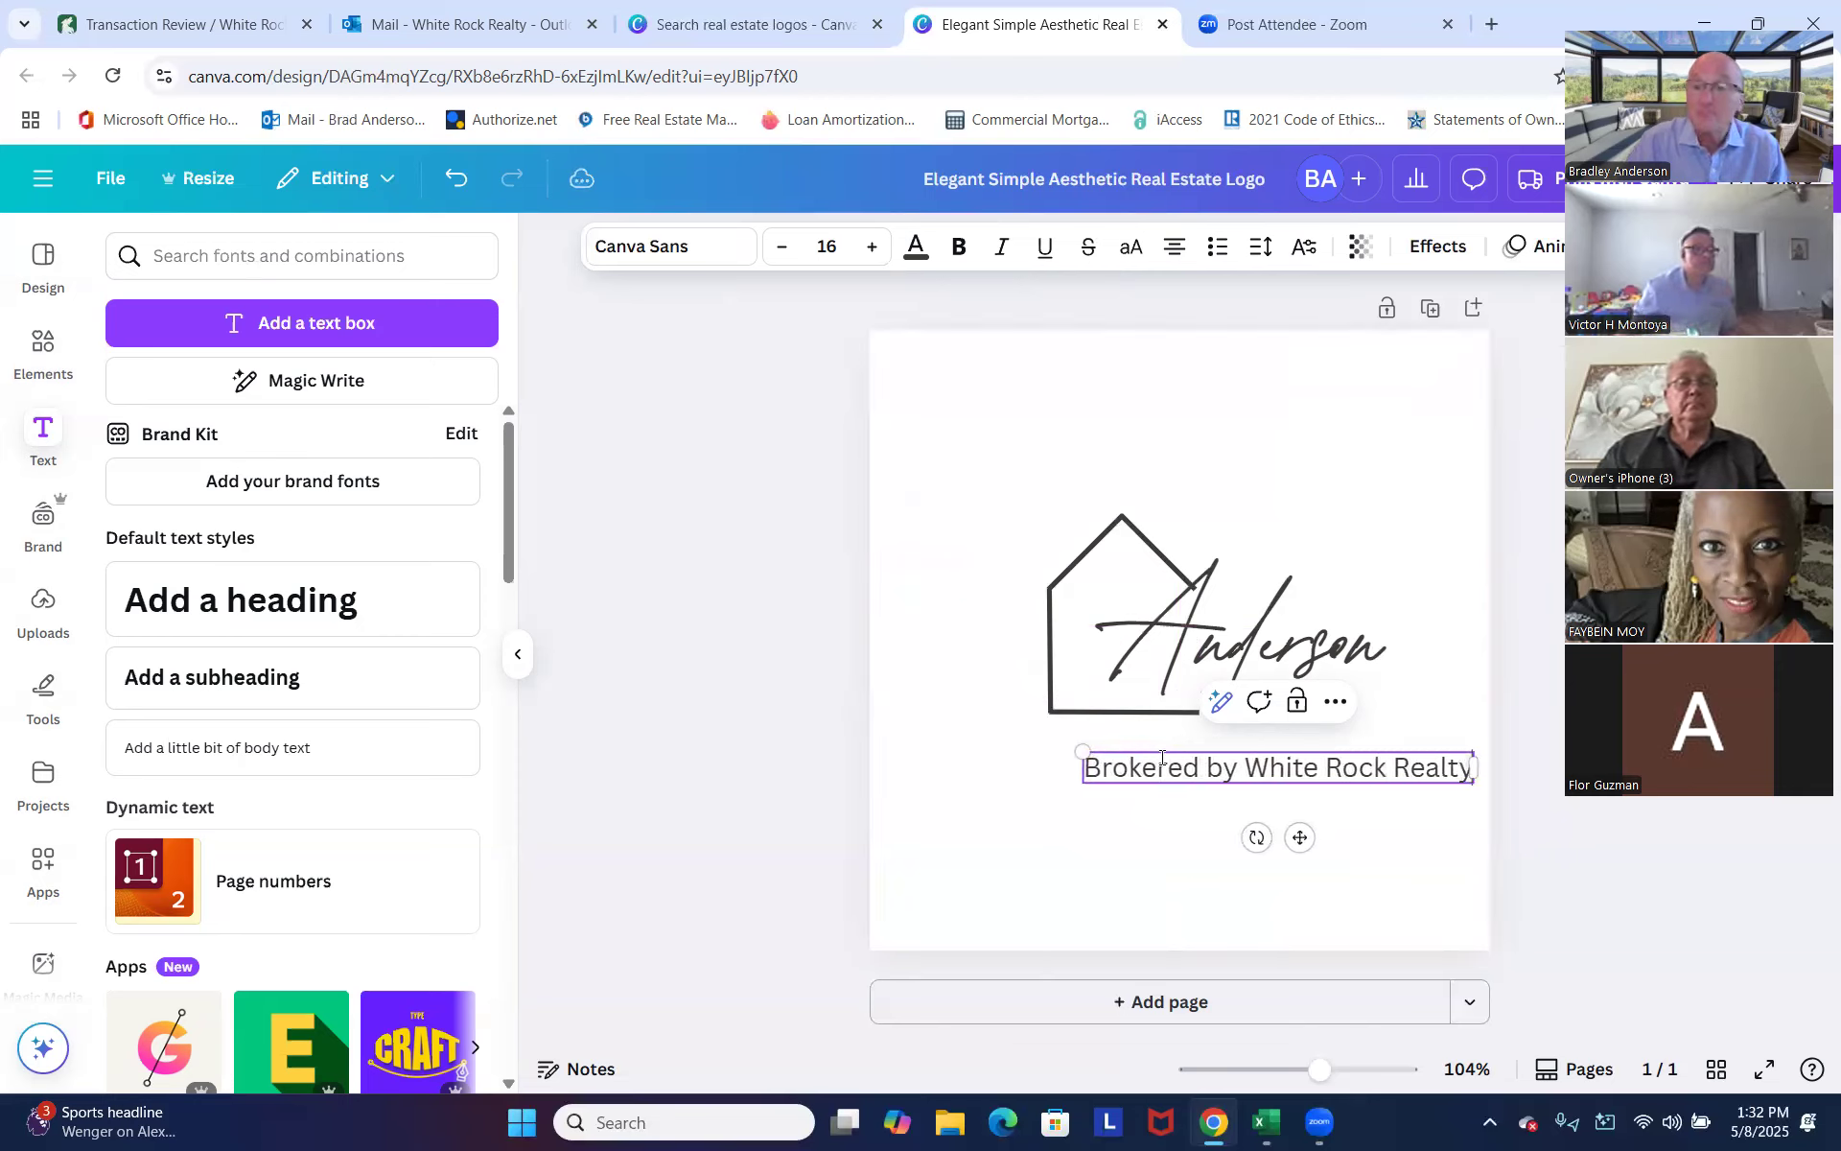
# Reduce the font size of the whole brokerage line to 12.
pyautogui.hotkey('ctrl', 'shift', 'Left')
pyautogui.hotkey('ctrl', 'shift', 'Left')
pyautogui.hotkey('ctrl', 'shift', 'Left')
pyautogui.hotkey('ctrl', 'shift', 'Left')
pyautogui.hotkey('ctrl', 'shift', 'Left')
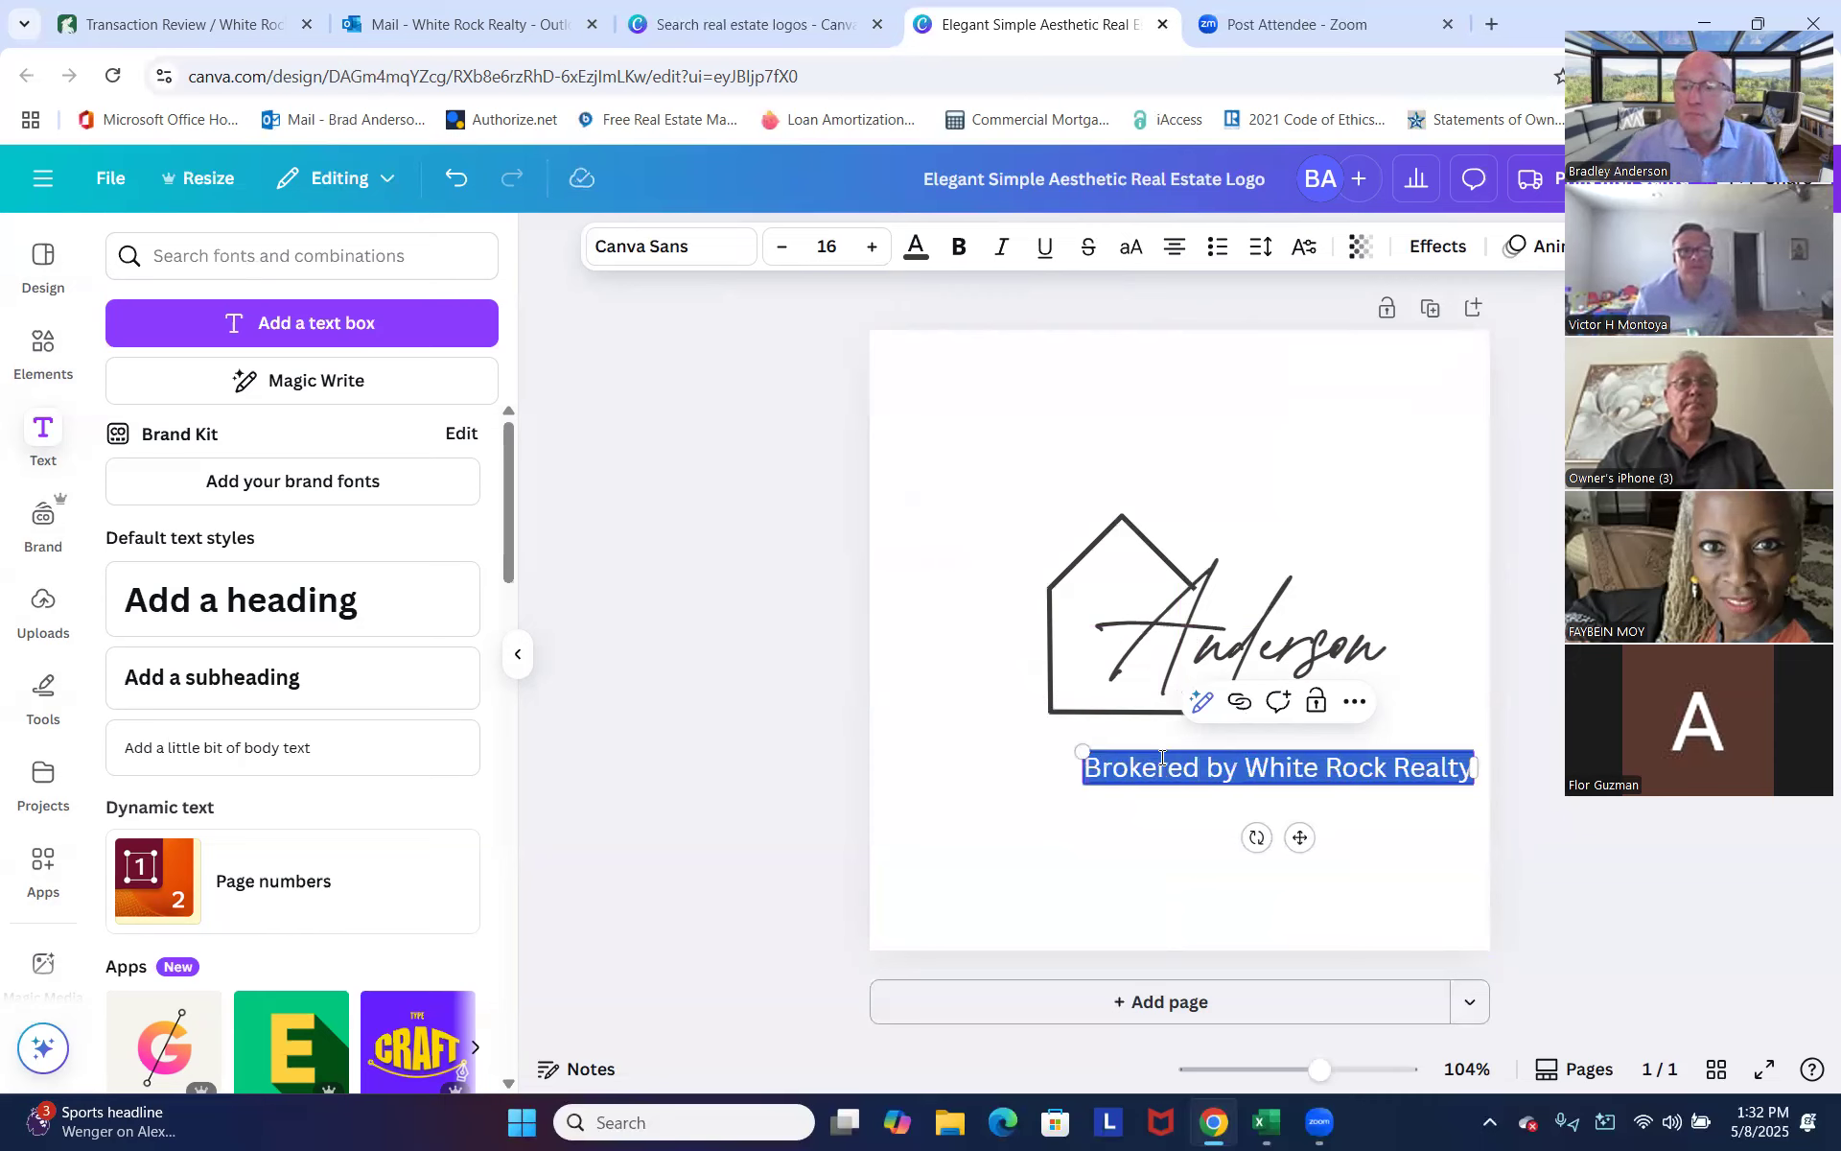
pyautogui.click(778, 247)
pyautogui.click(778, 247)
pyautogui.click(778, 248)
pyautogui.click(779, 248)
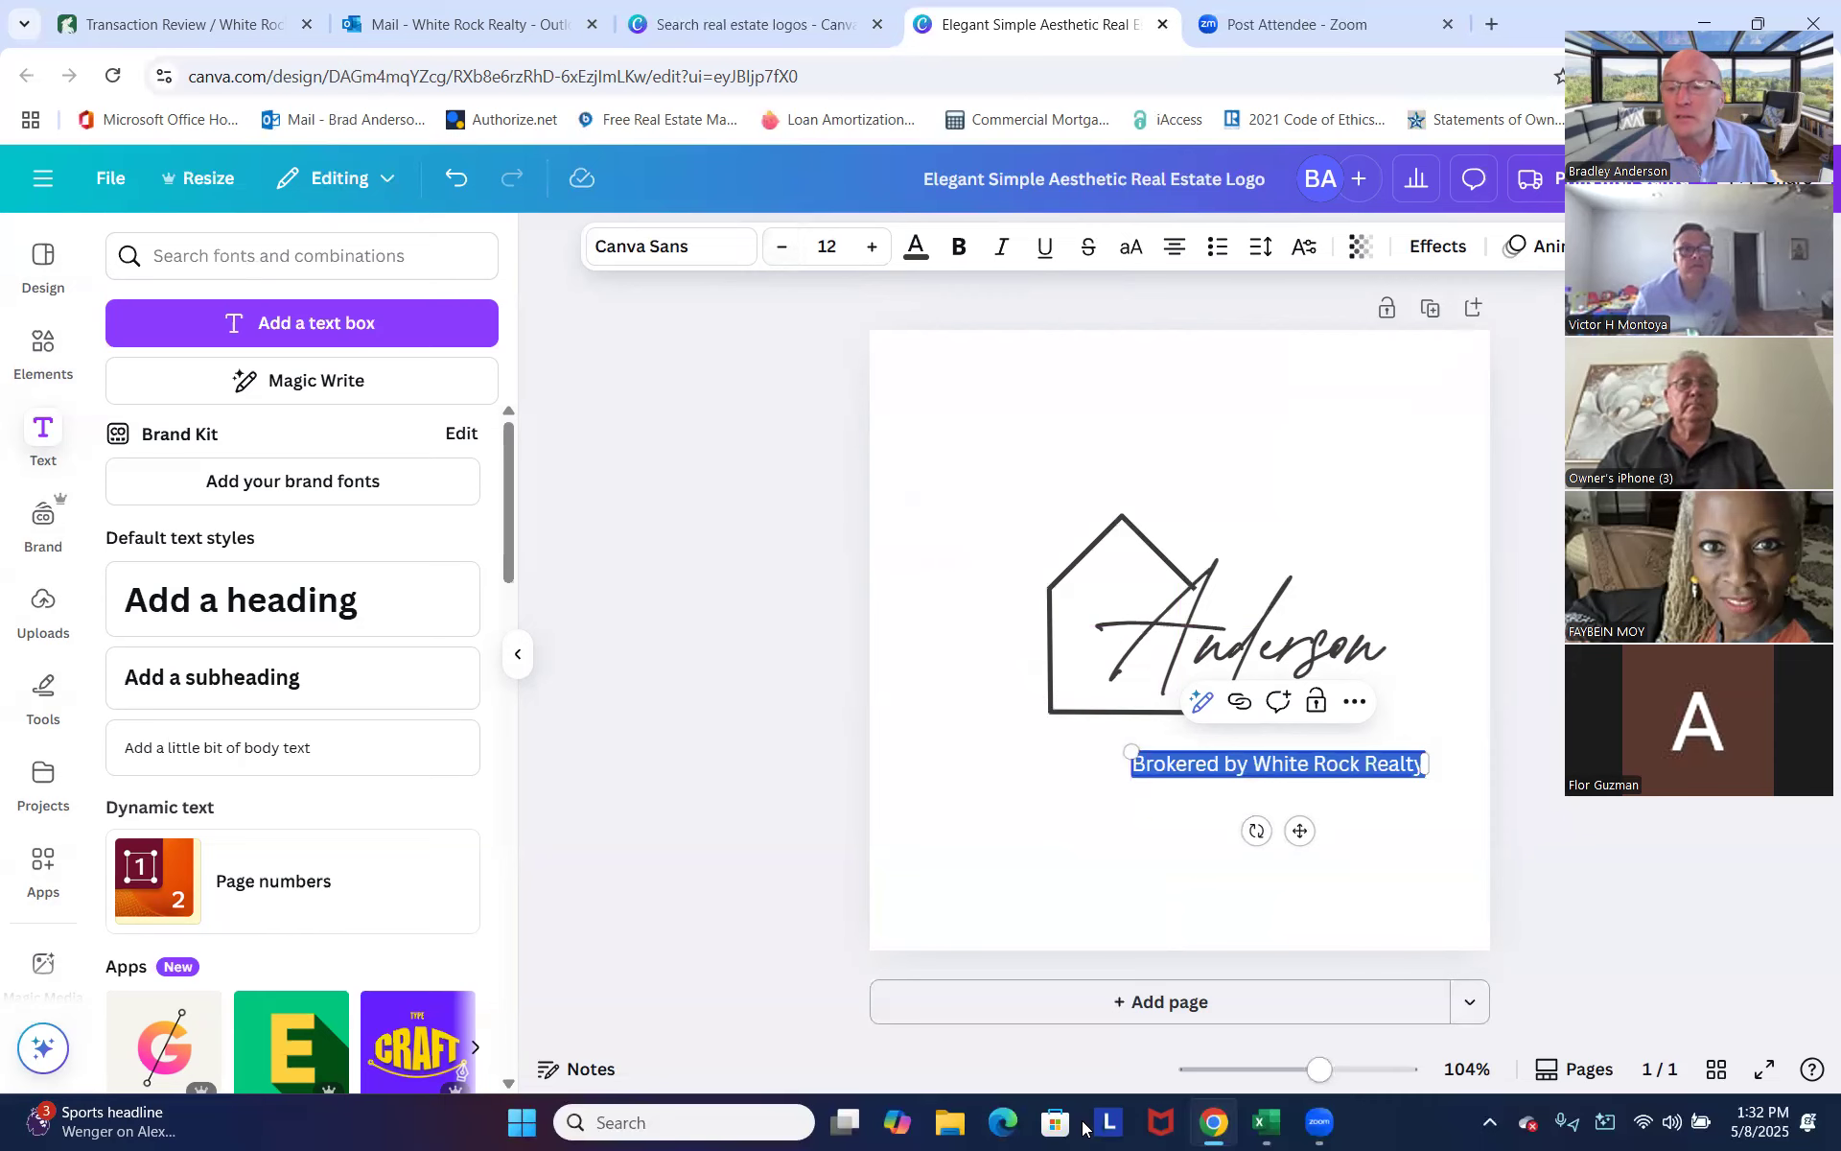
# Move the brokerage line to the lower-right corner of the logo page and deselect it.
pyautogui.click(1401, 888)
pyautogui.moveTo(1248, 771); pyautogui.dragTo(1292, 868)
pyautogui.click(1558, 863)
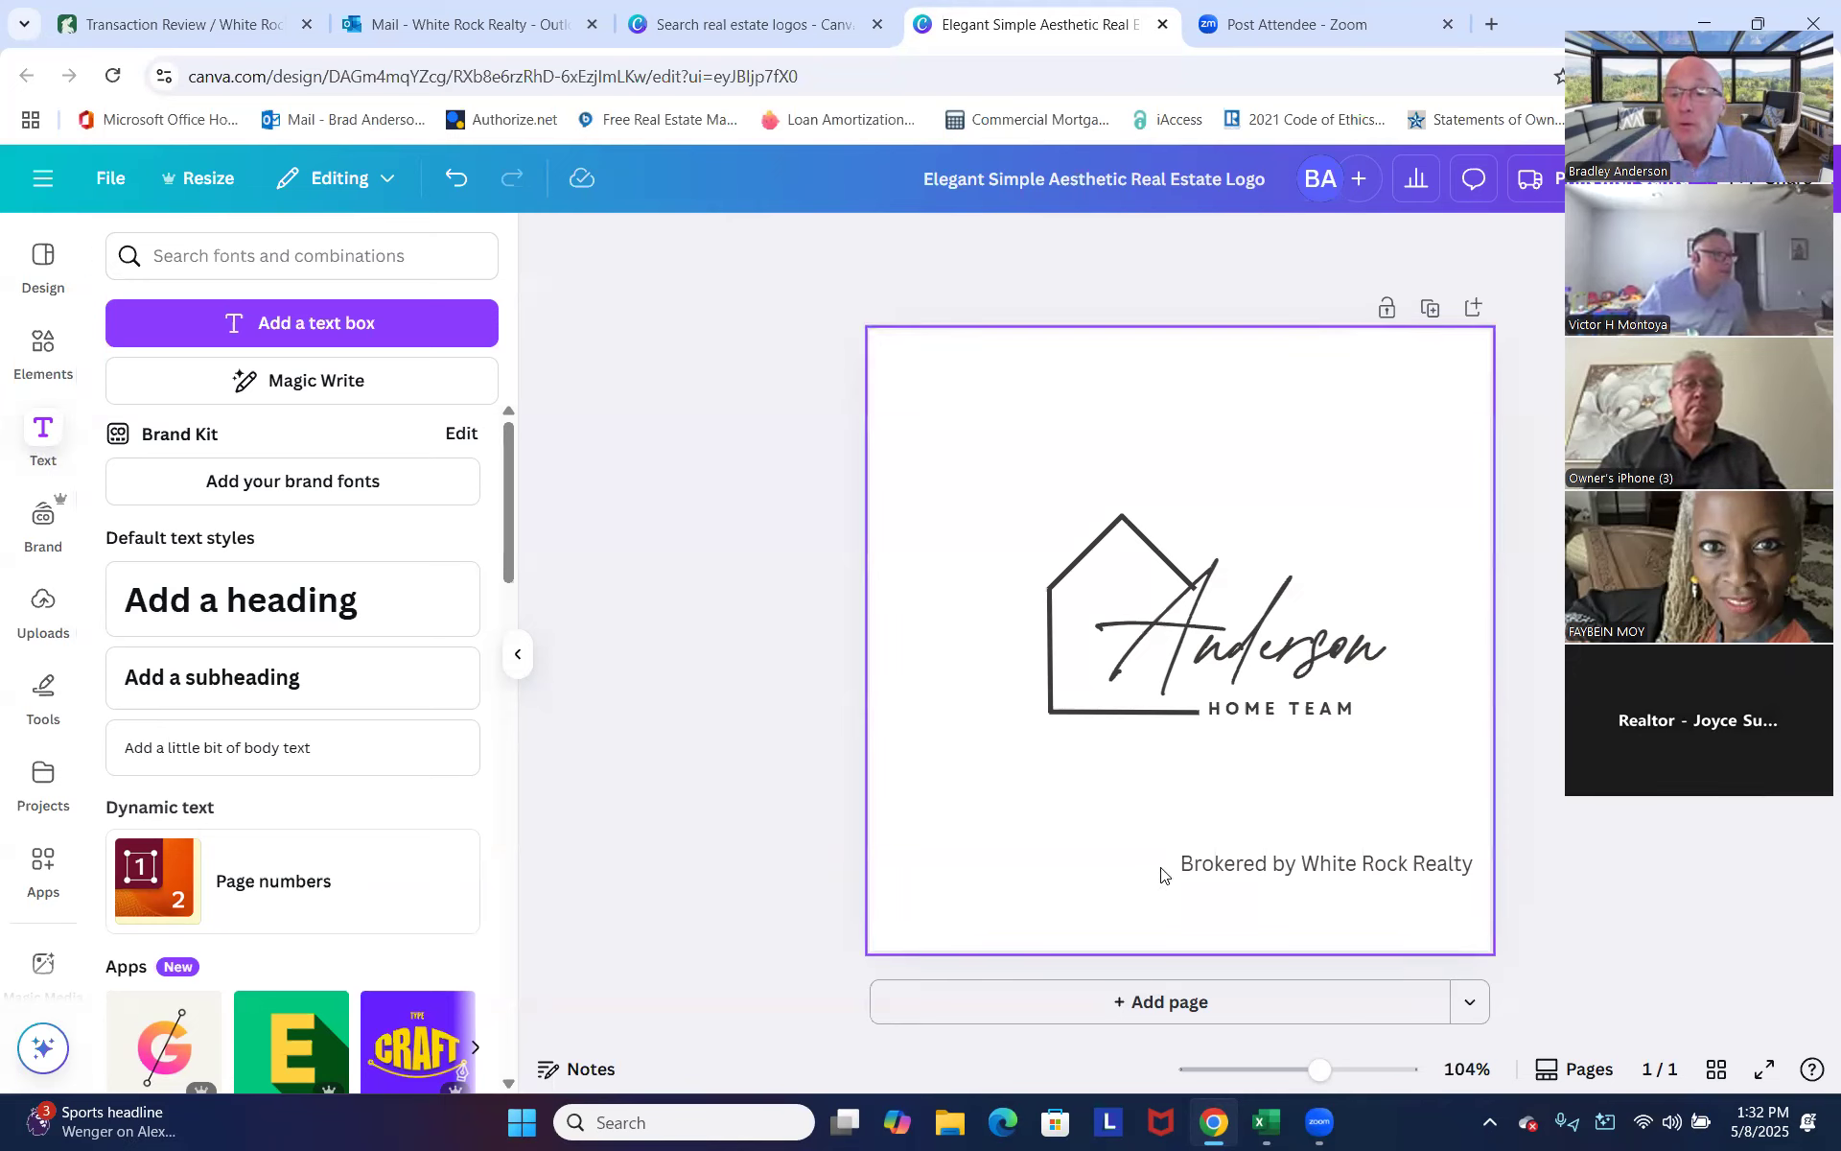
pyautogui.click(1244, 873)
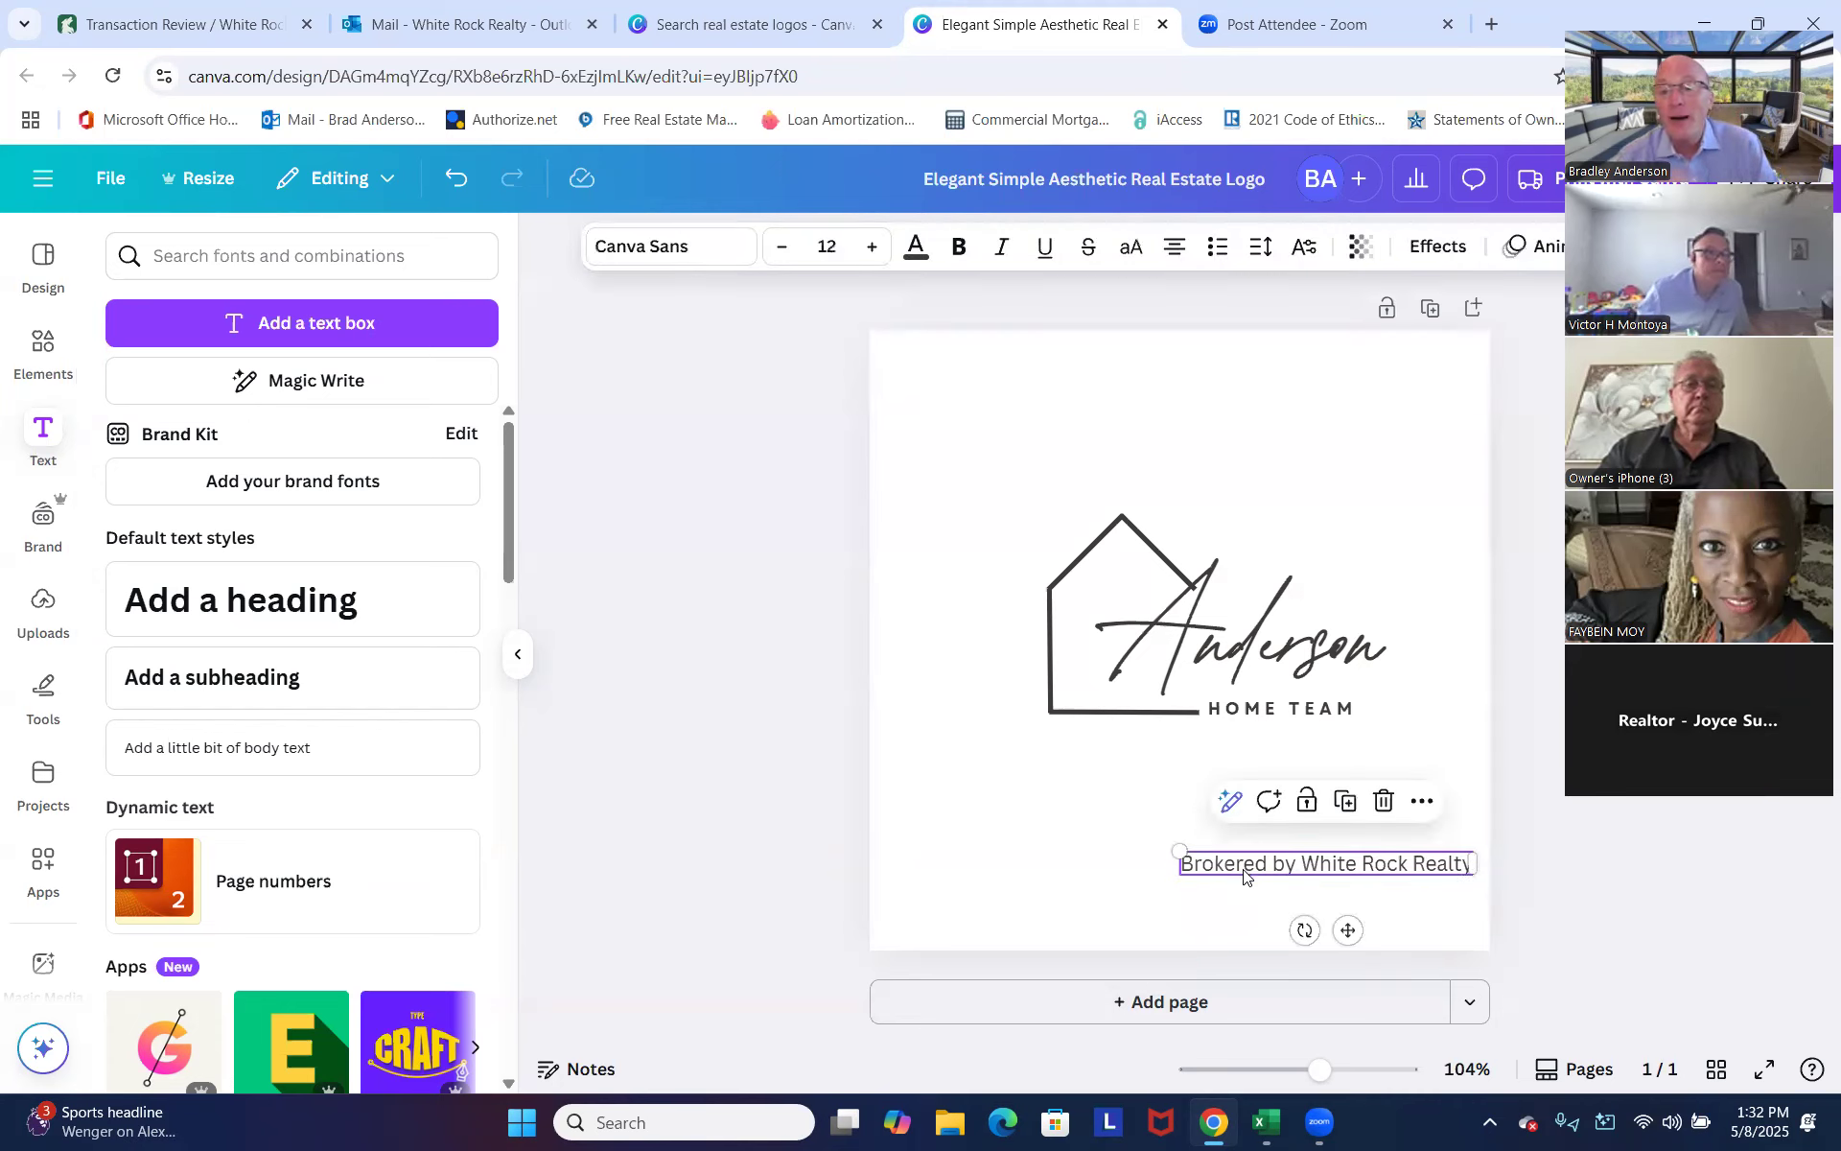
pyautogui.click(1696, 936)
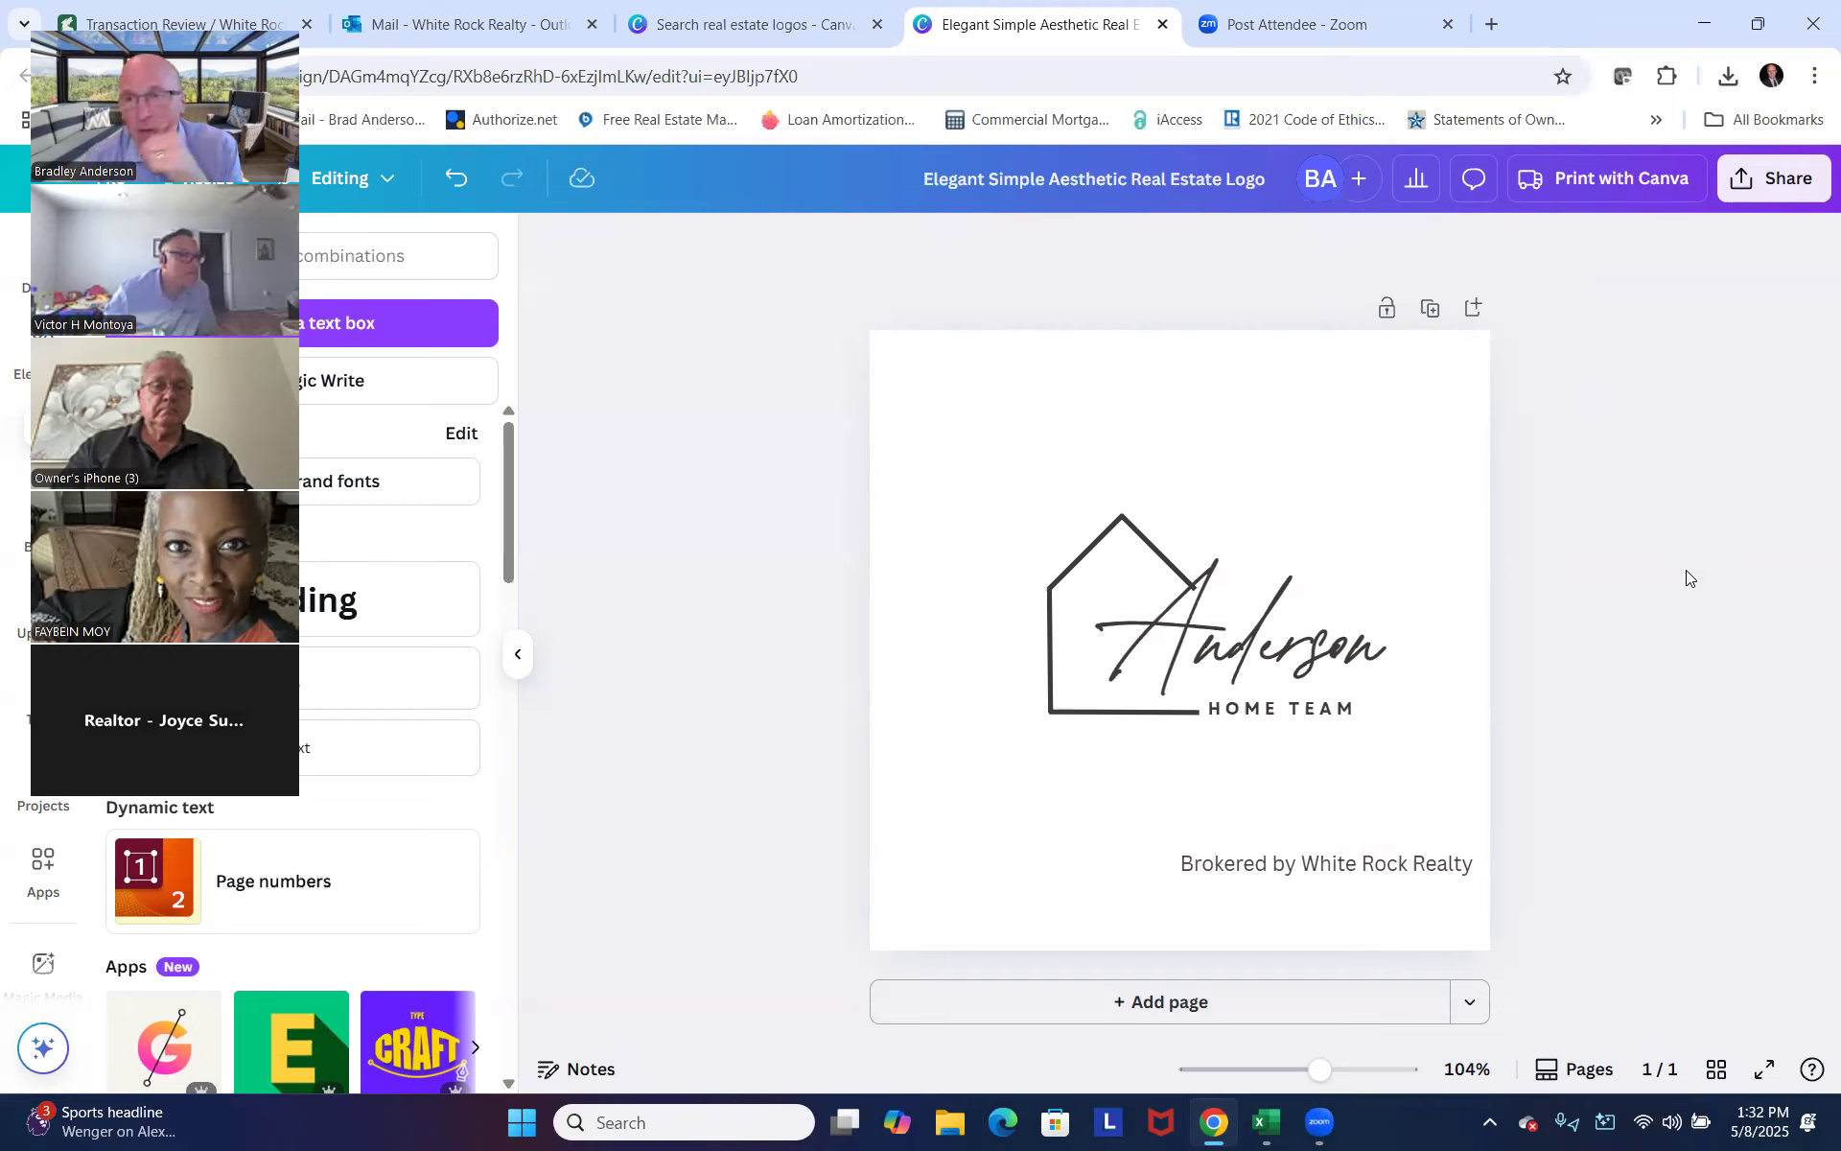
# Download the finished logo as a PNG at size 1, 500 × 500 px.
pyautogui.click(1765, 186)
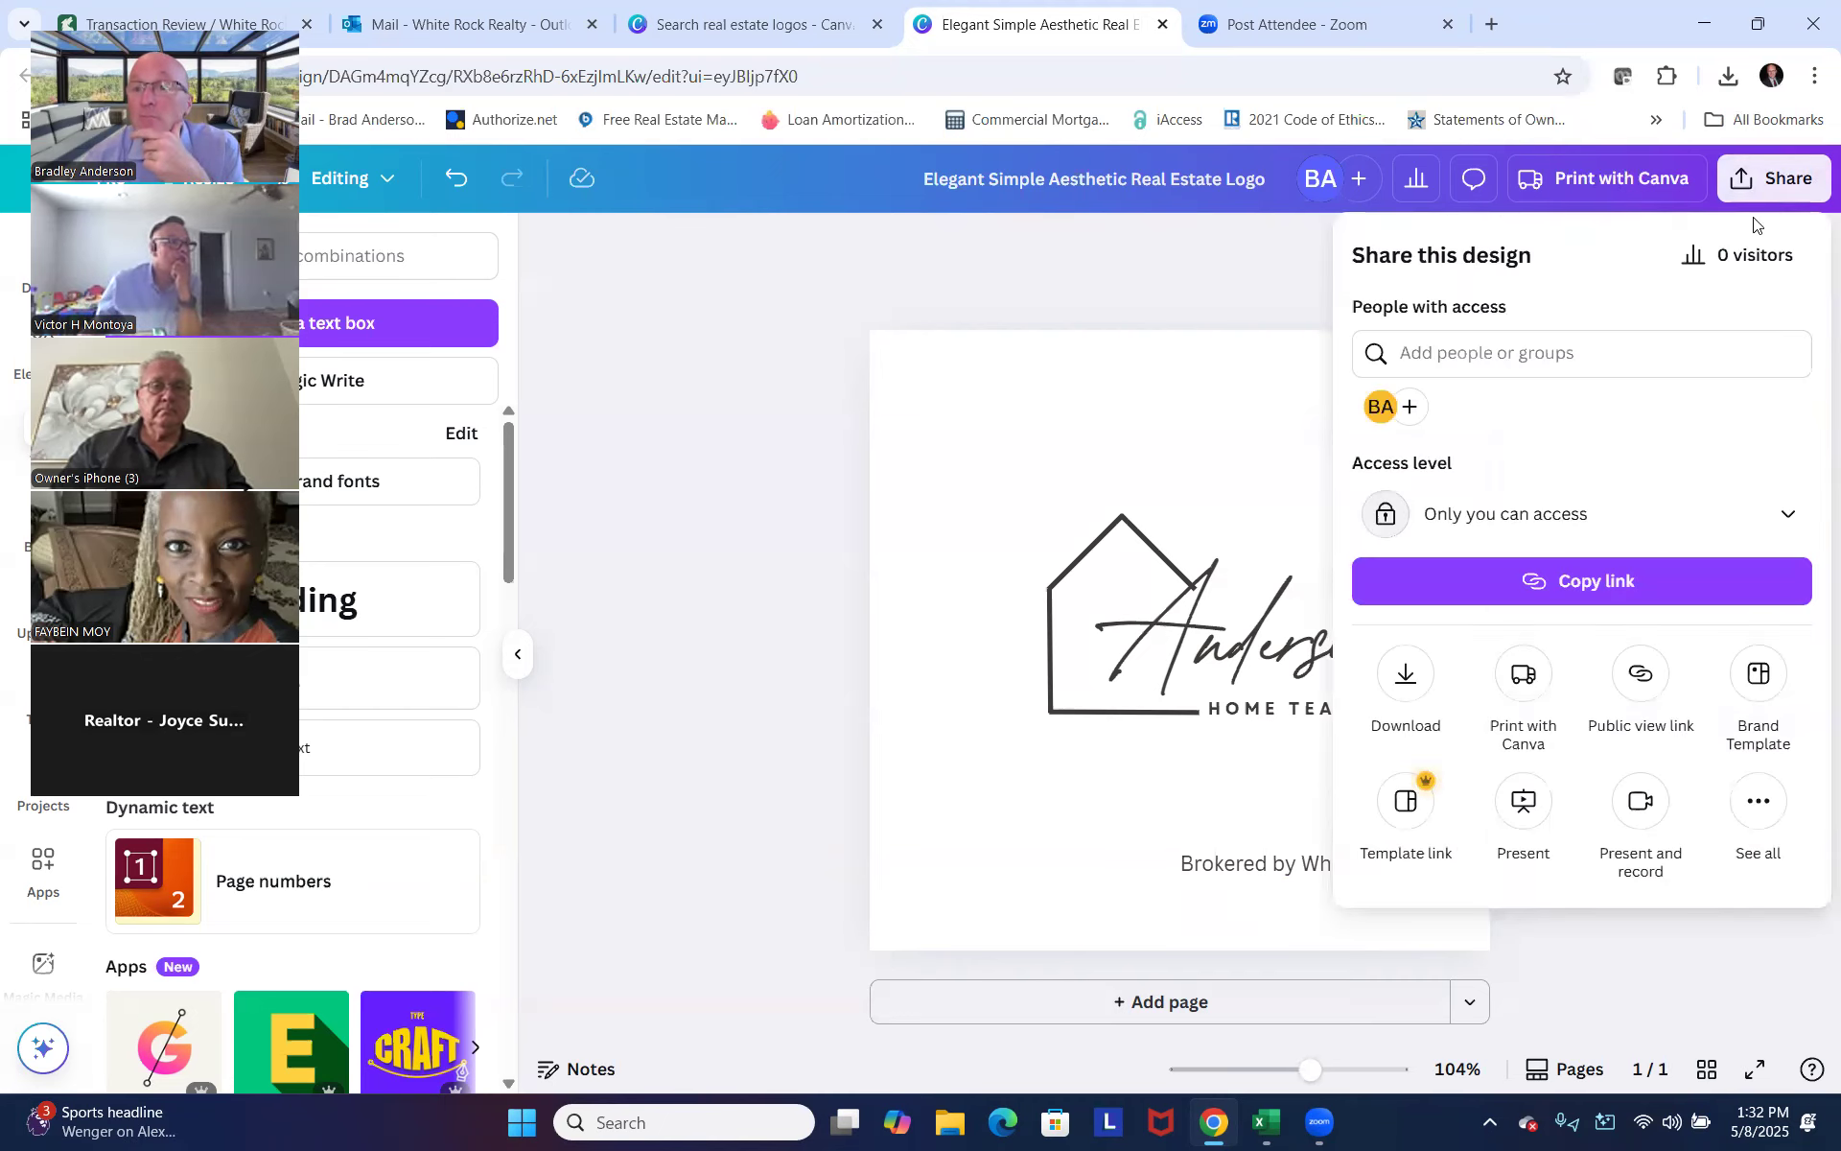
pyautogui.click(1404, 677)
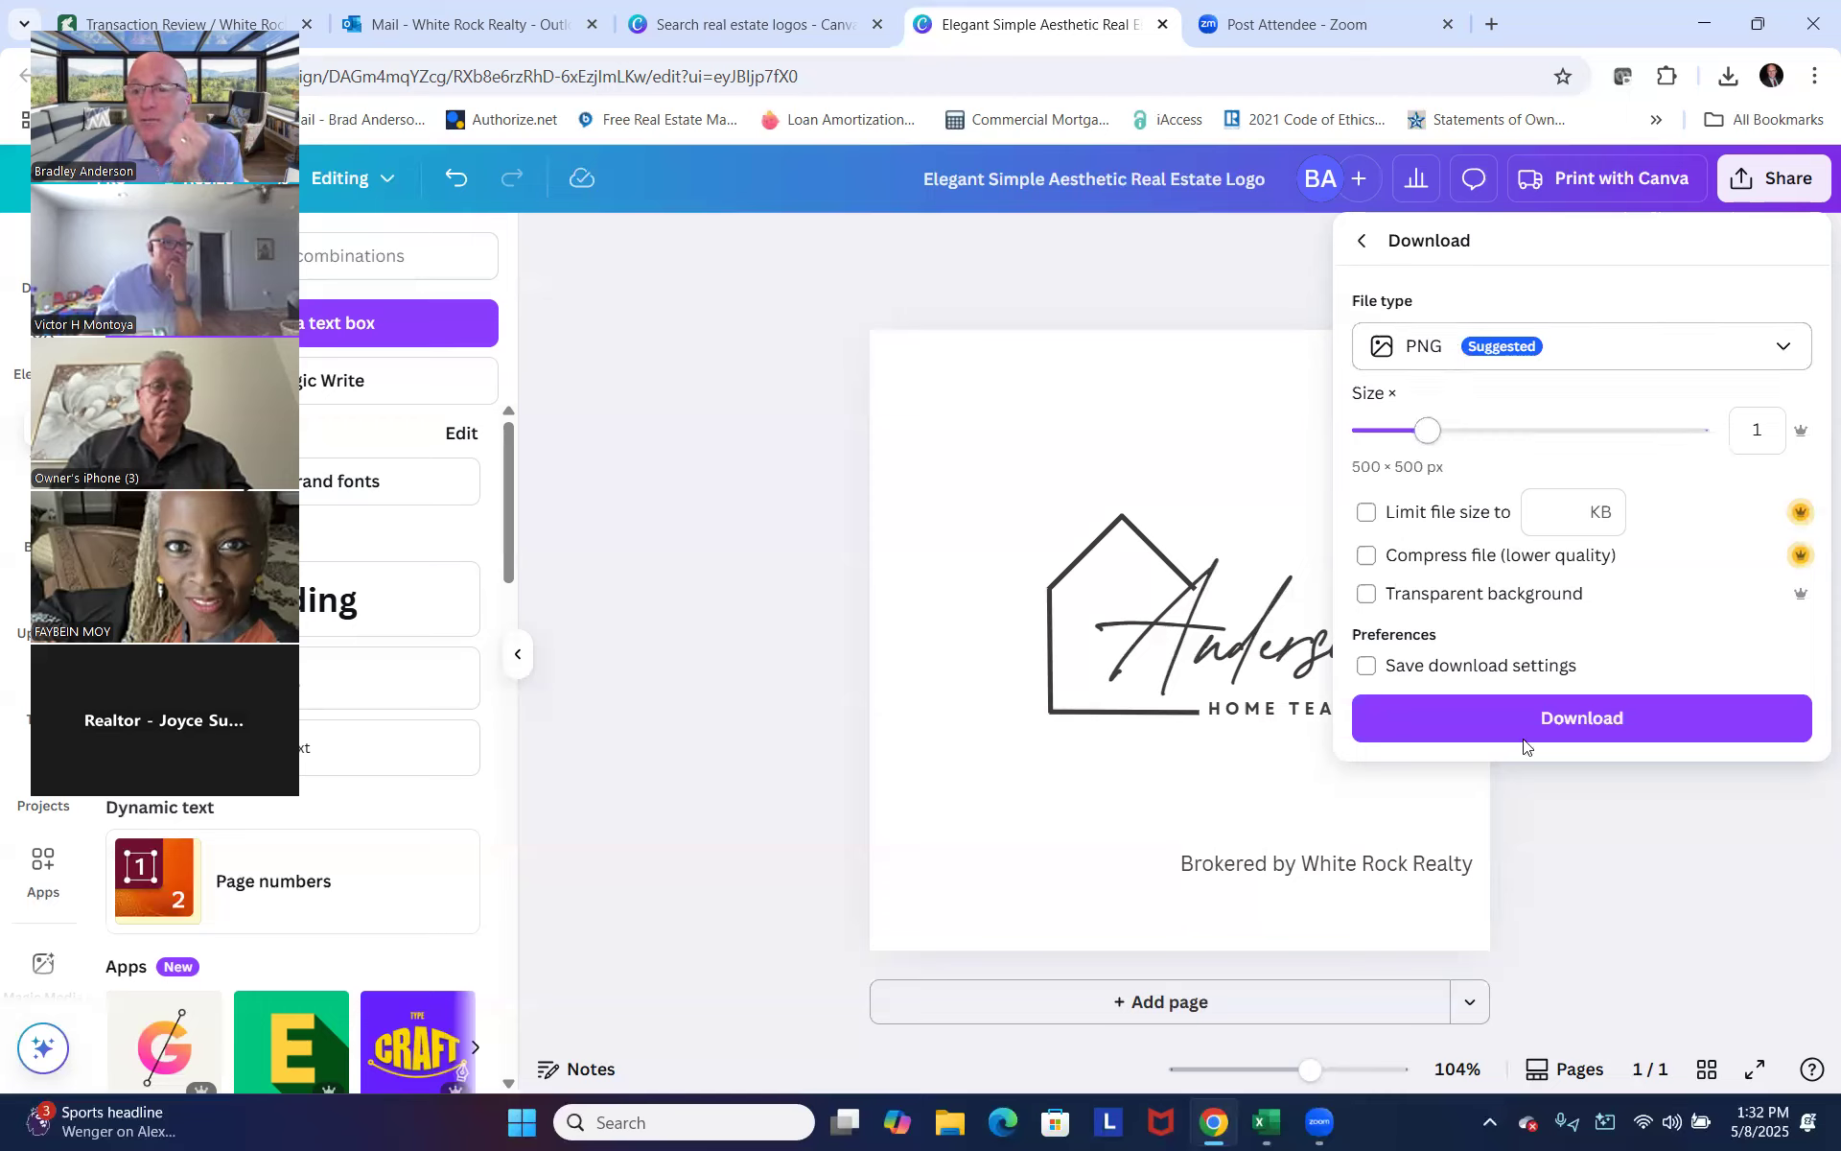
pyautogui.click(1592, 724)
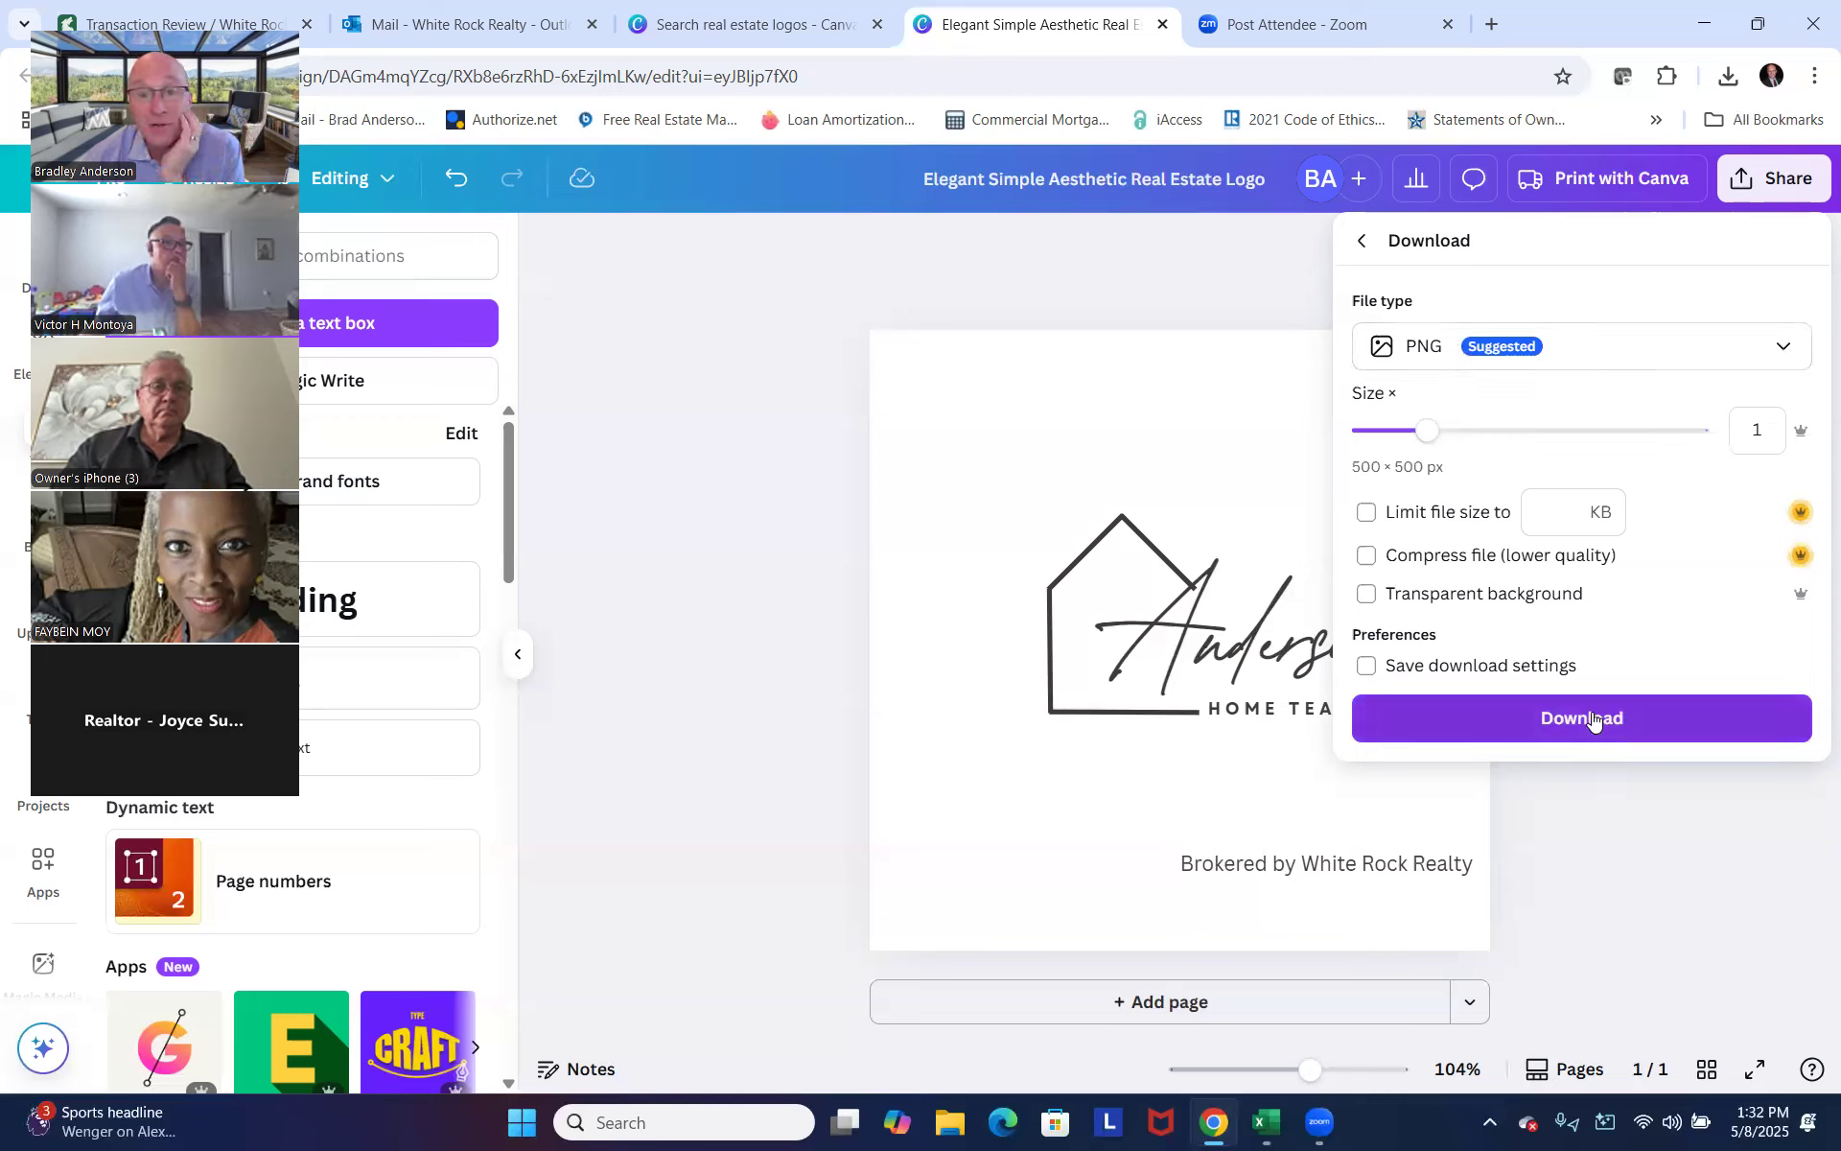
pyautogui.click(1593, 719)
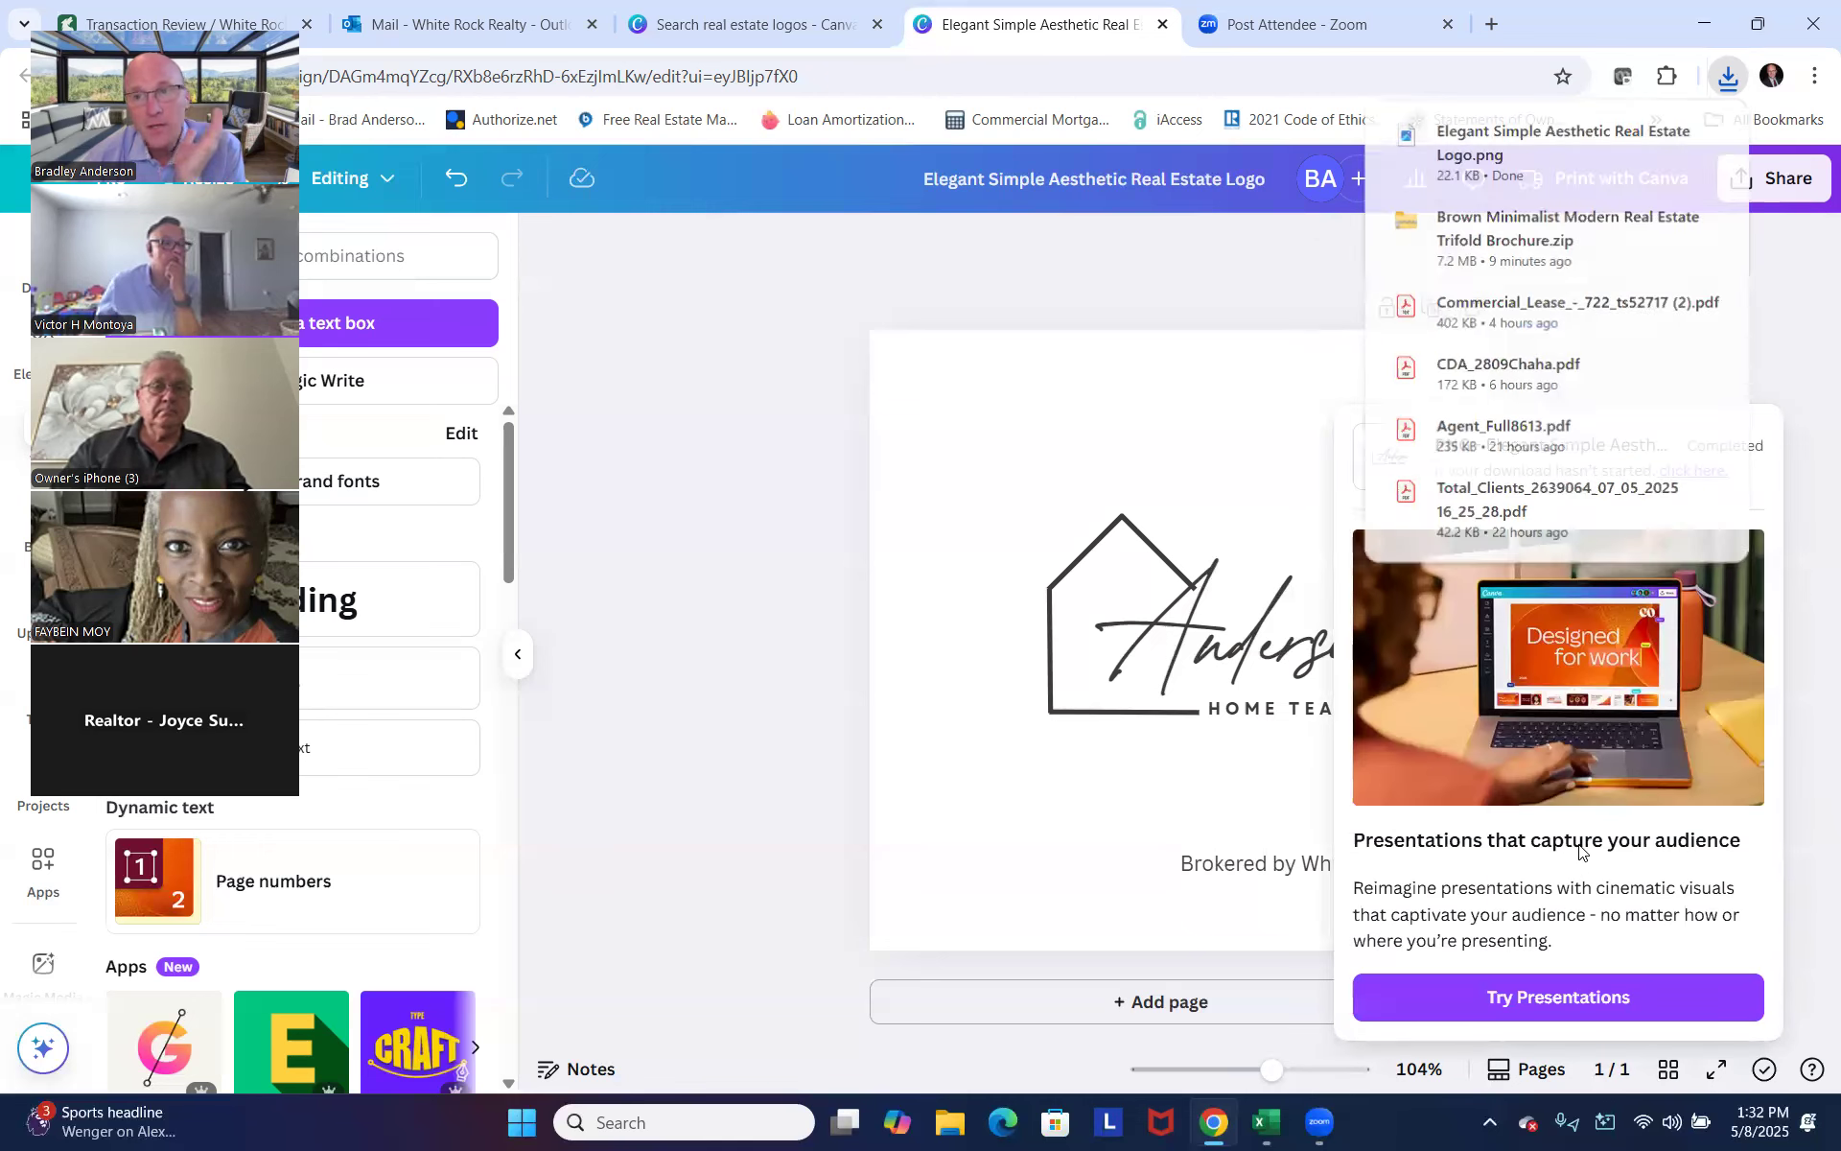
# Open the downloaded logo PNG to review it, close it and return to the logo design.
pyautogui.click(1448, 156)
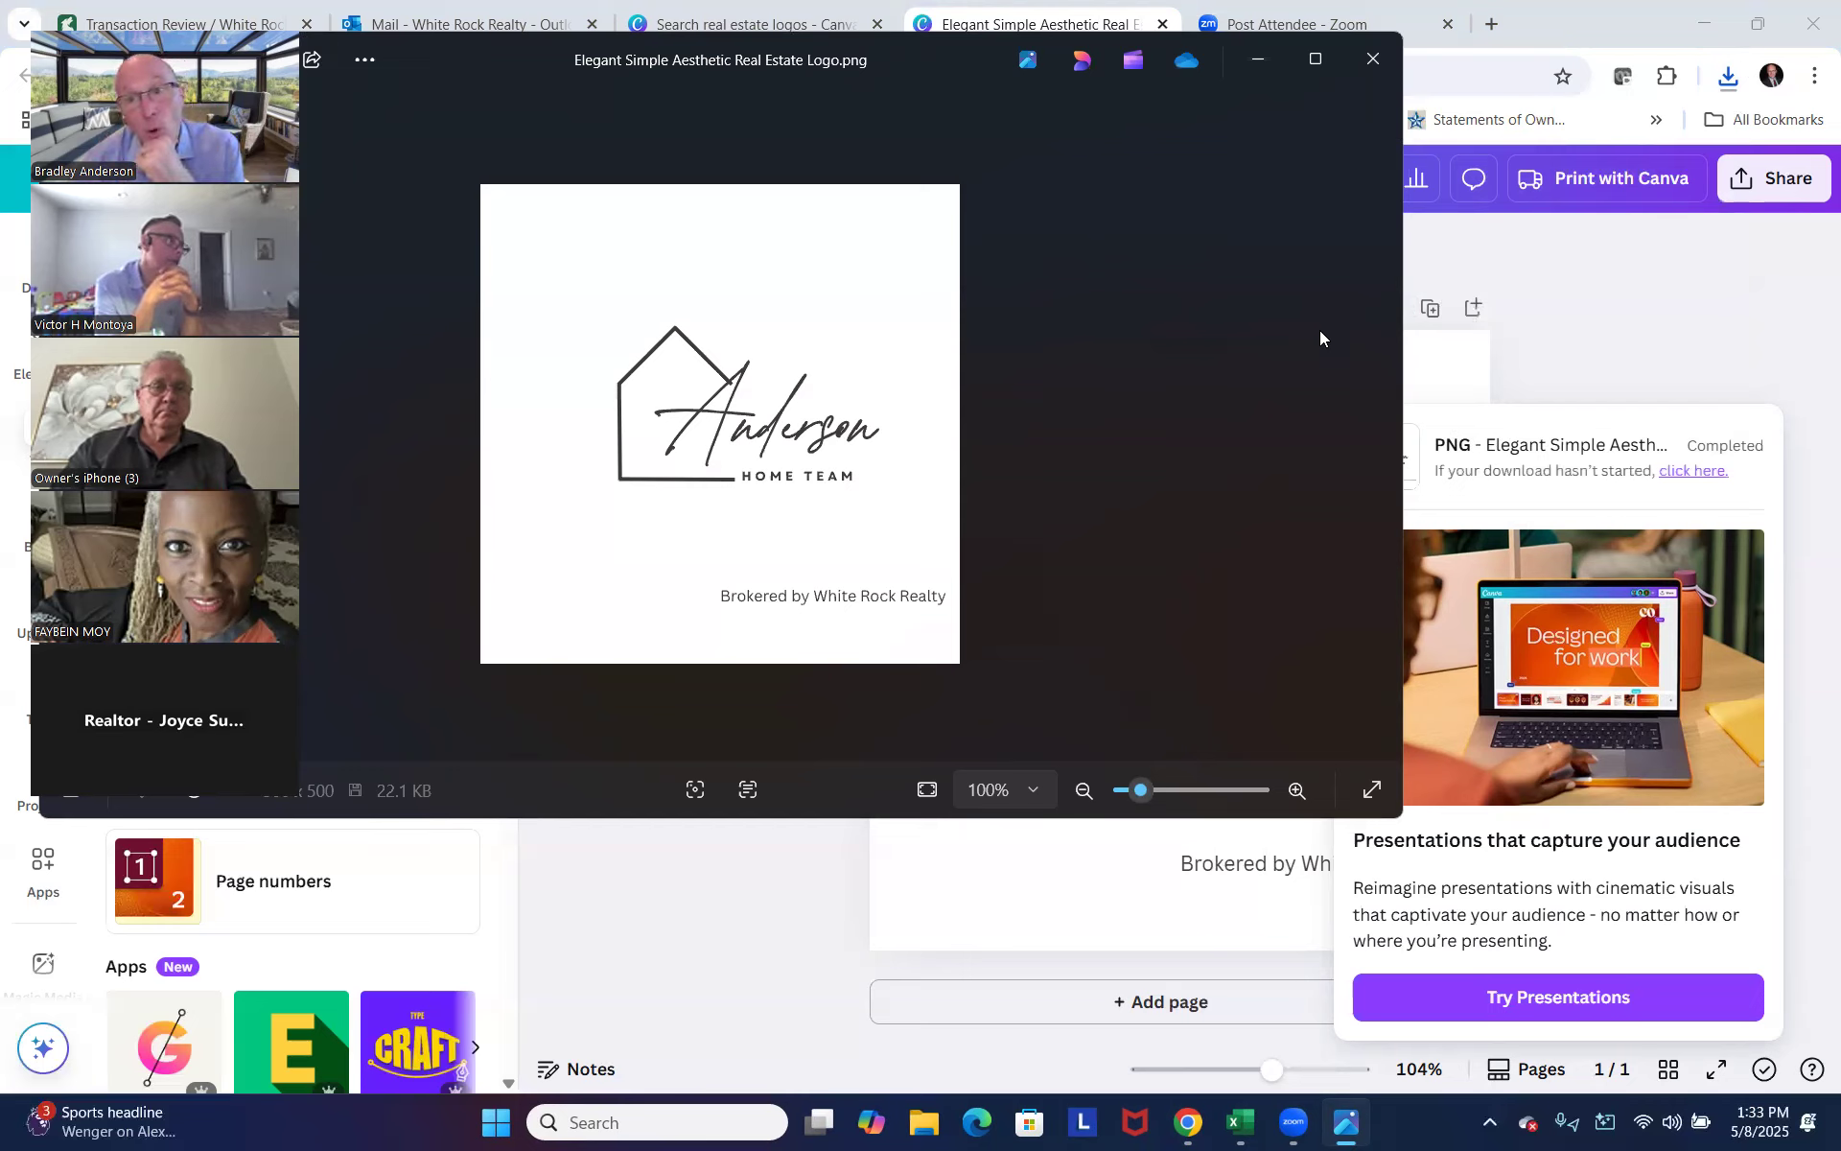
pyautogui.click(1373, 60)
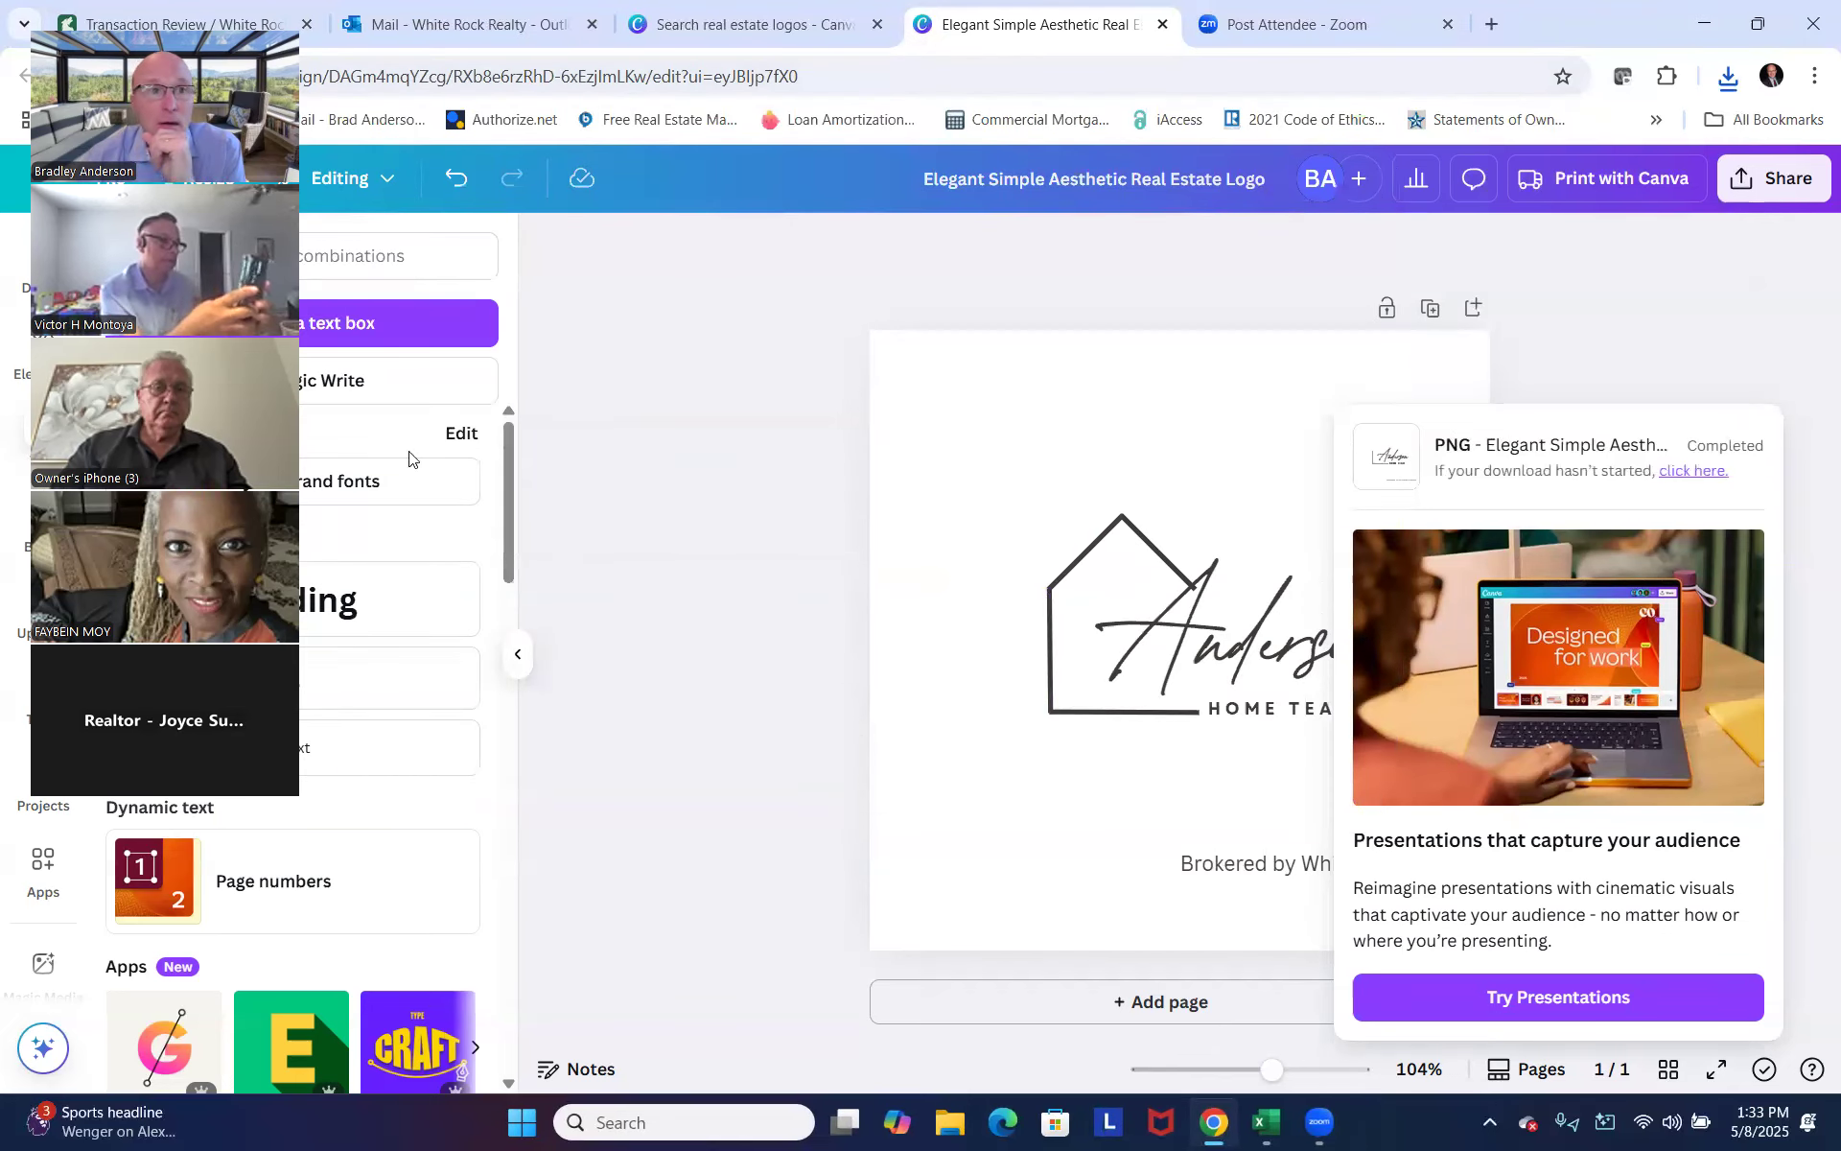
pyautogui.moveTo(209, 57); pyautogui.dragTo(1744, 119)
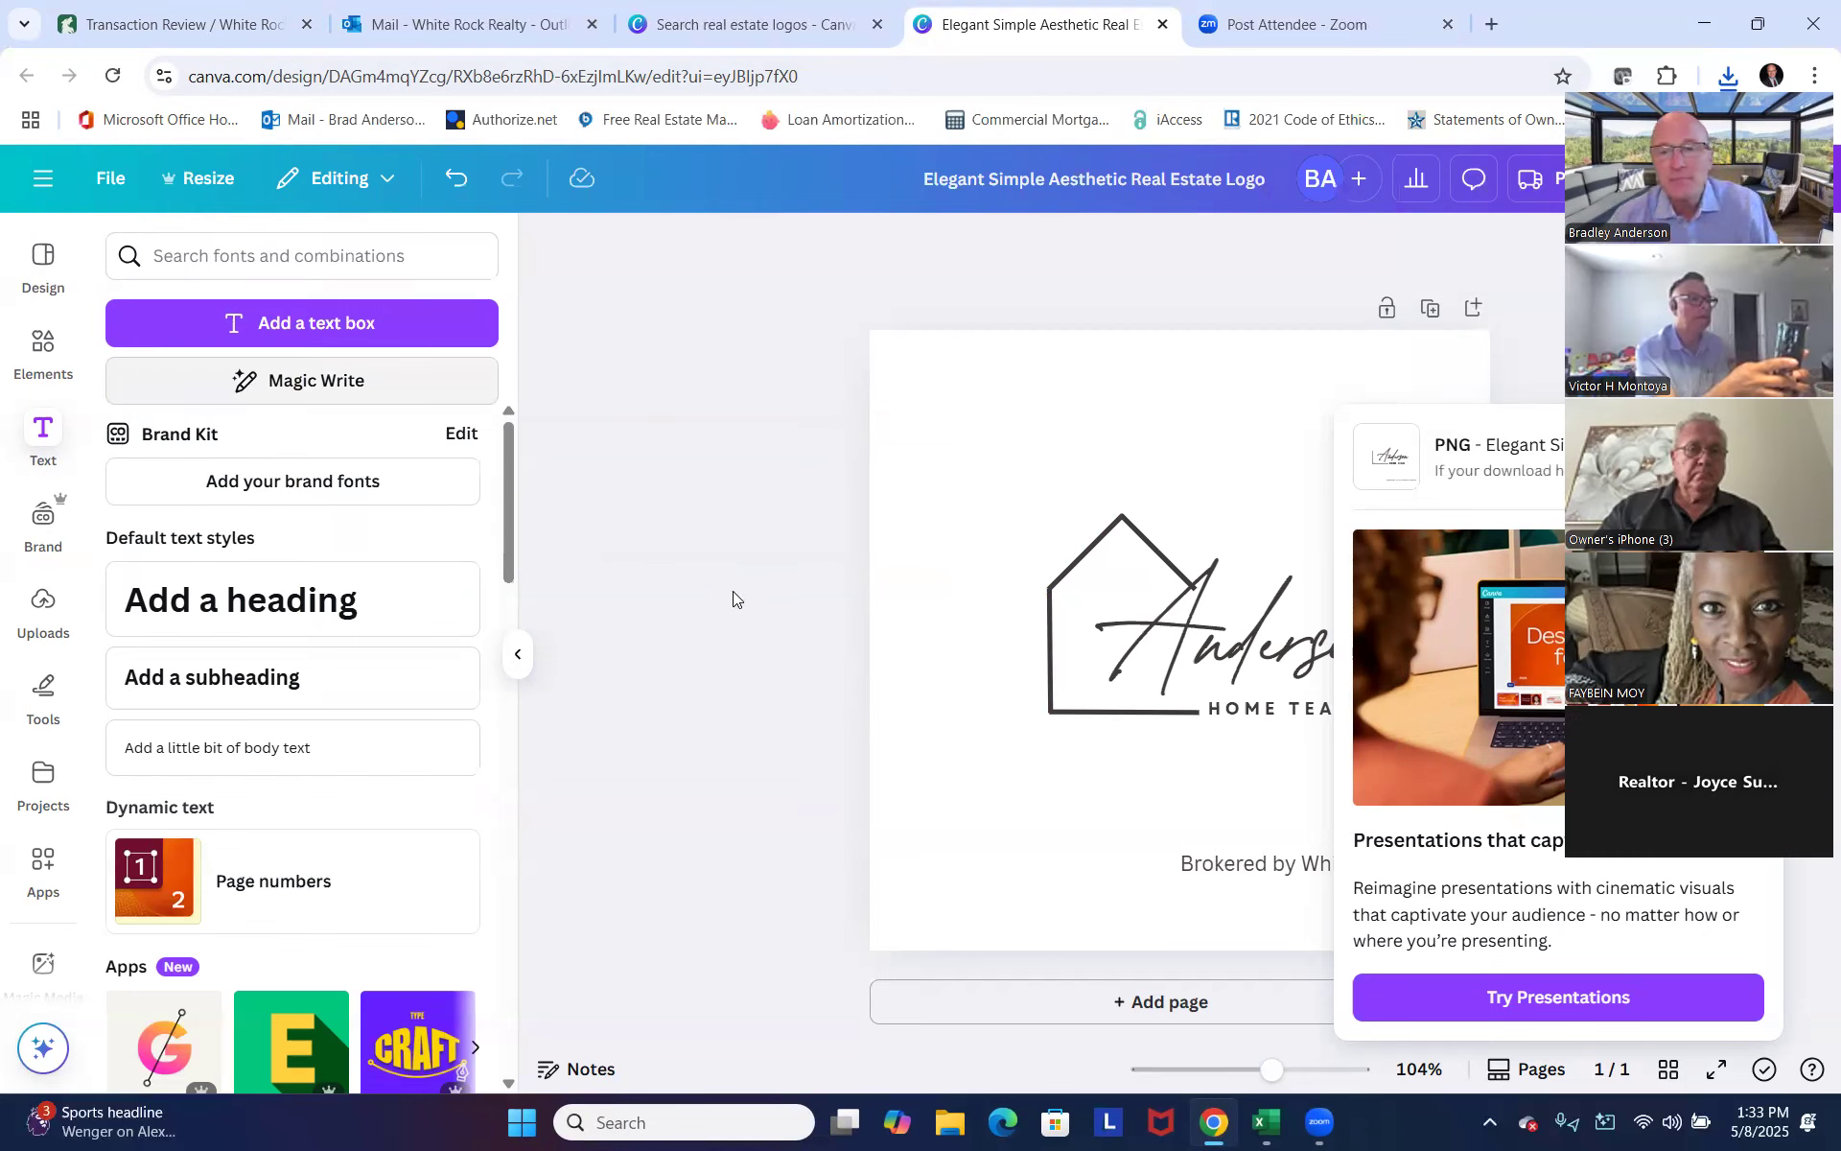
pyautogui.click(733, 591)
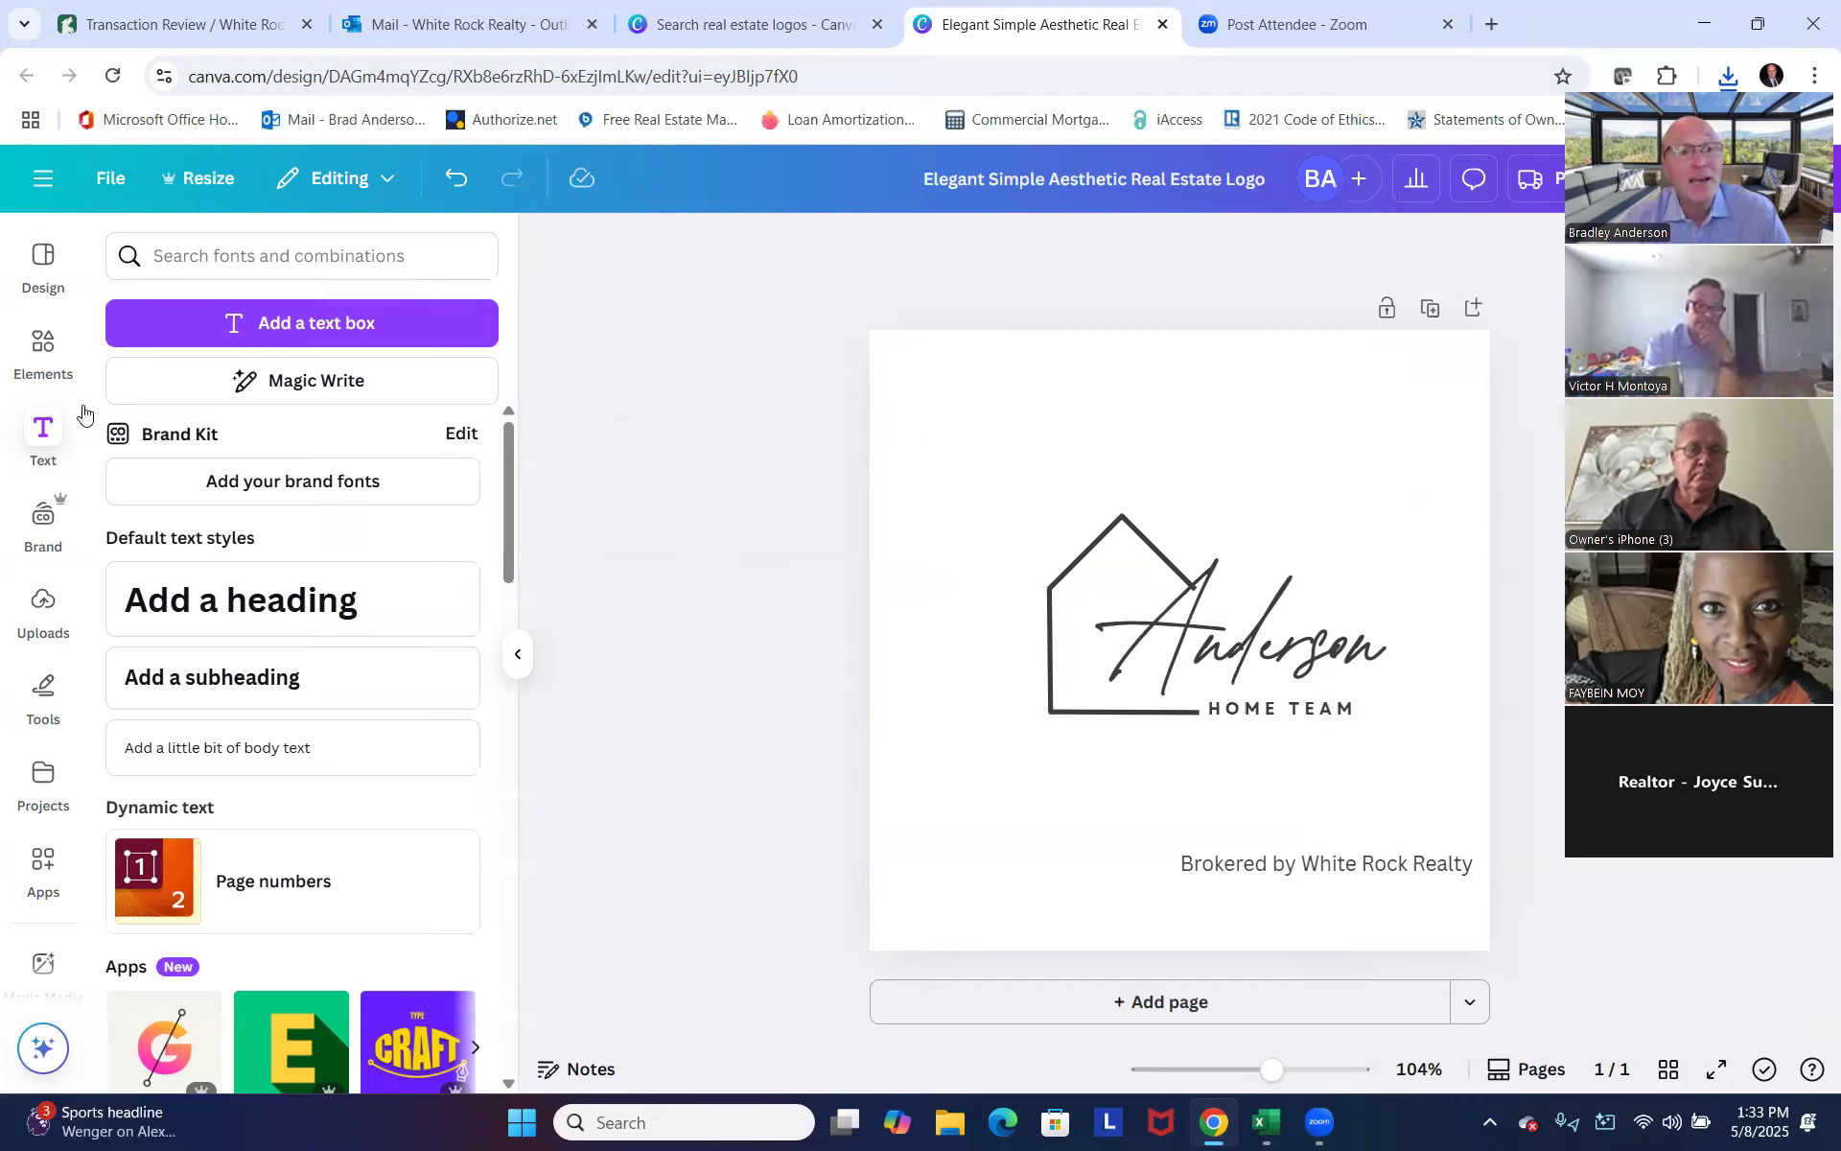
# Insert the uploaded photo of a hand holding house keys and move it below the house outline, beside the brokerage line.
pyautogui.click(42, 609)
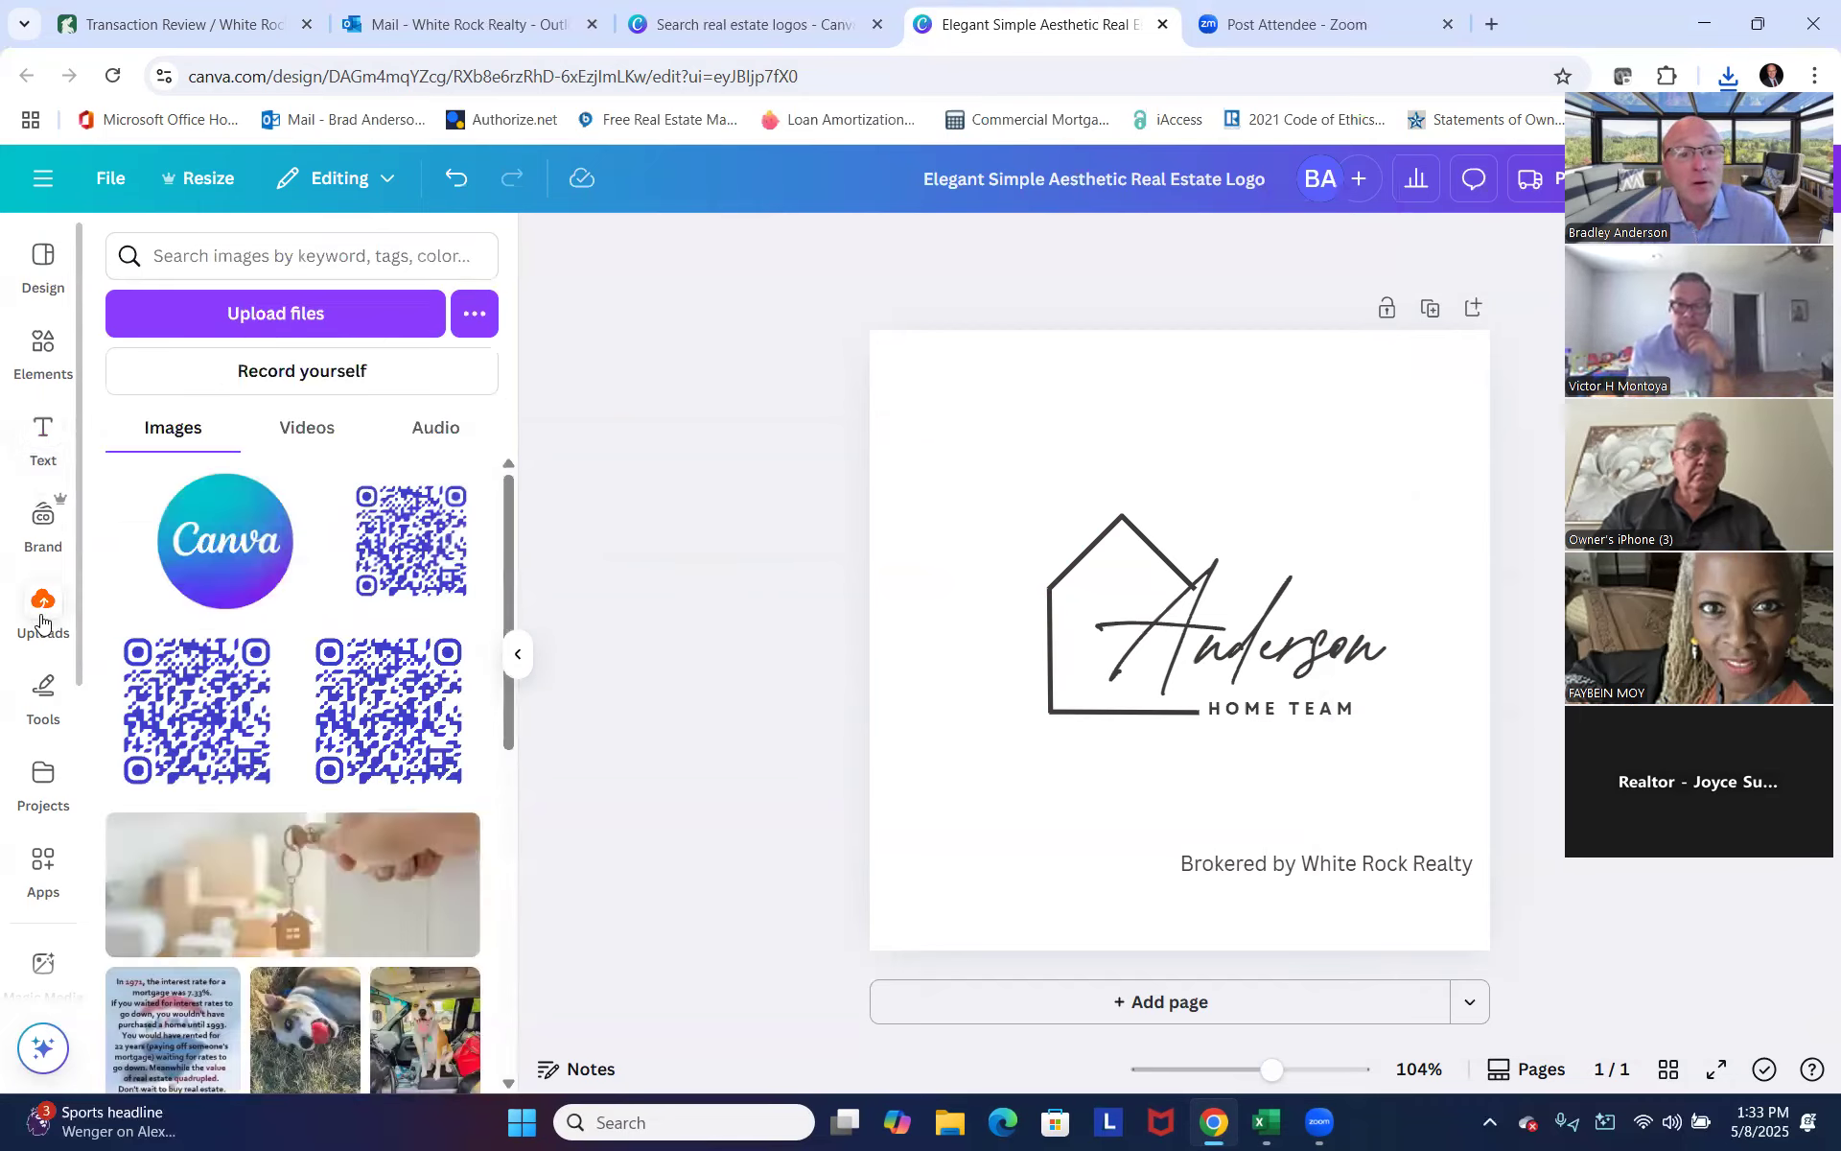
pyautogui.scroll(-1, 268, 604)
pyautogui.scroll(-2, 288, 643)
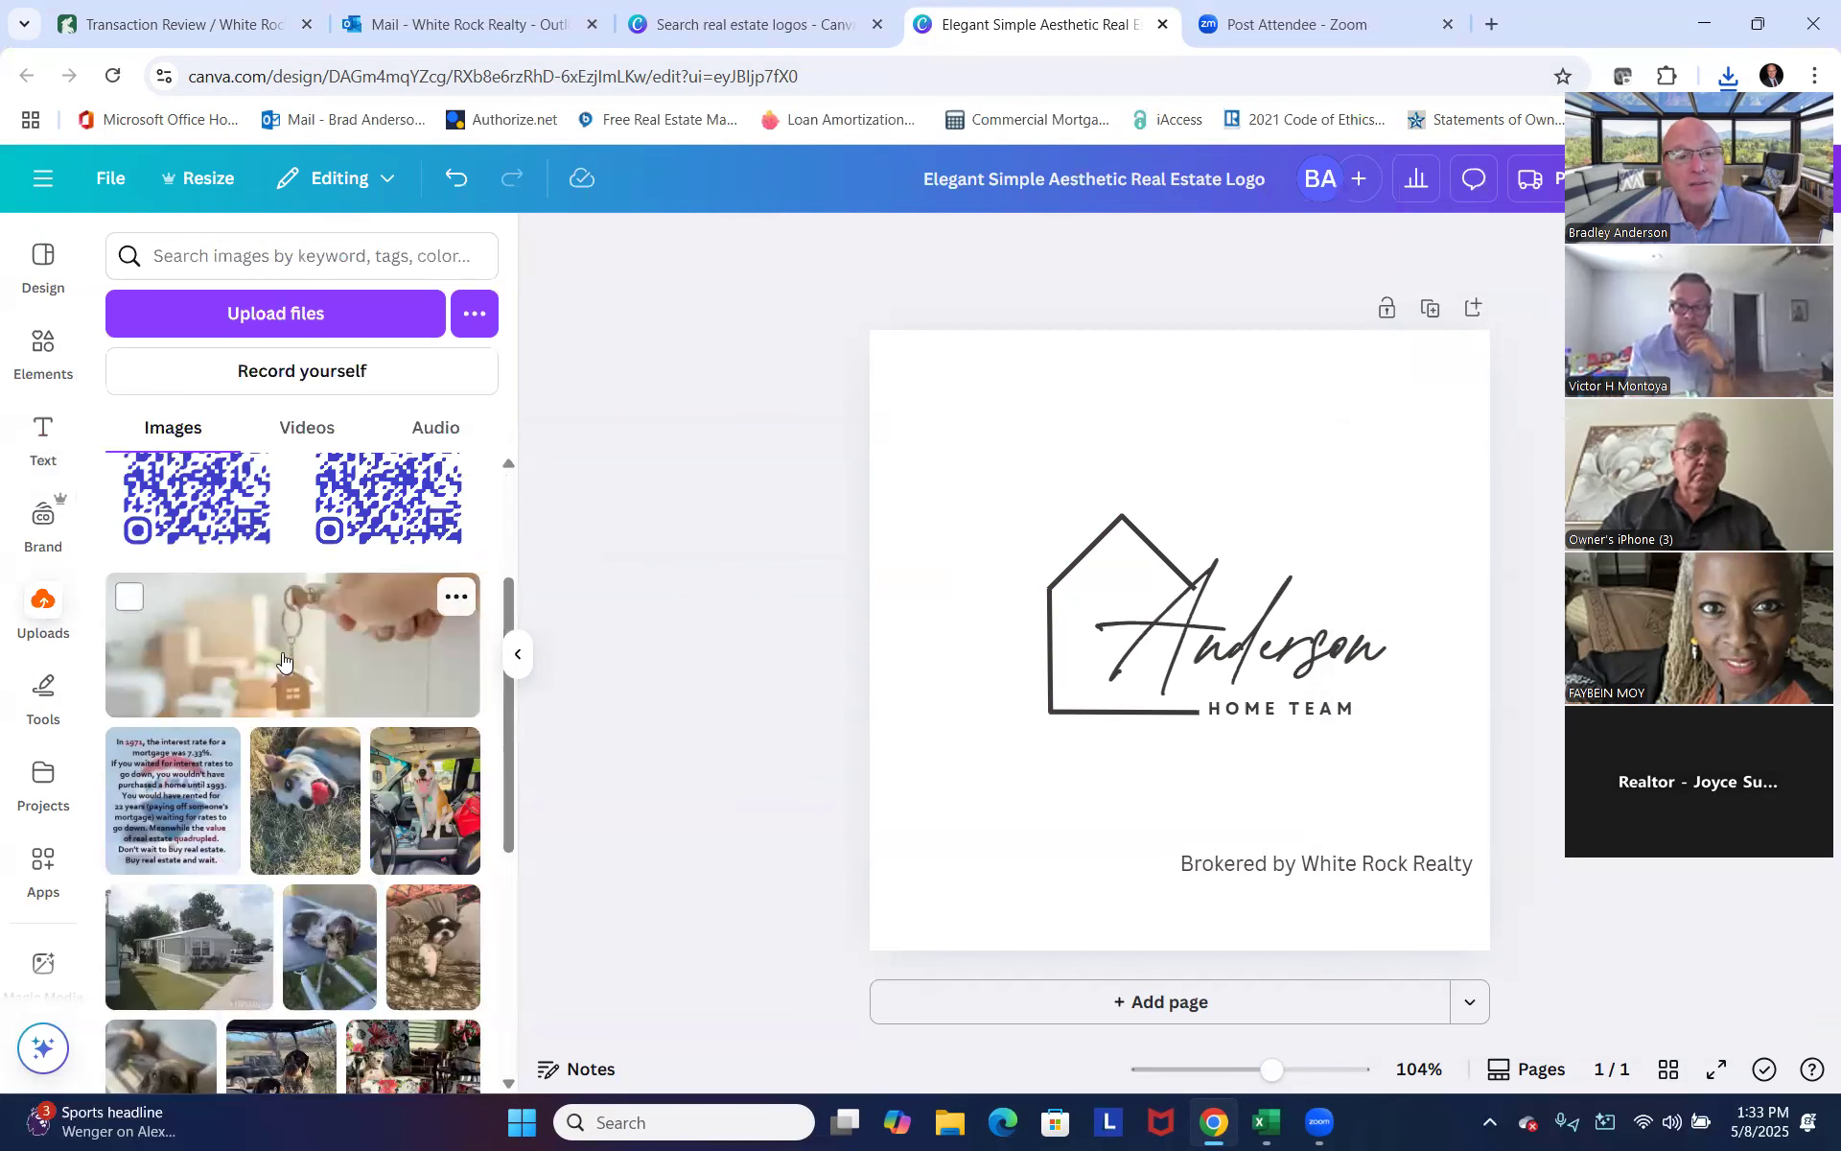
pyautogui.click(279, 661)
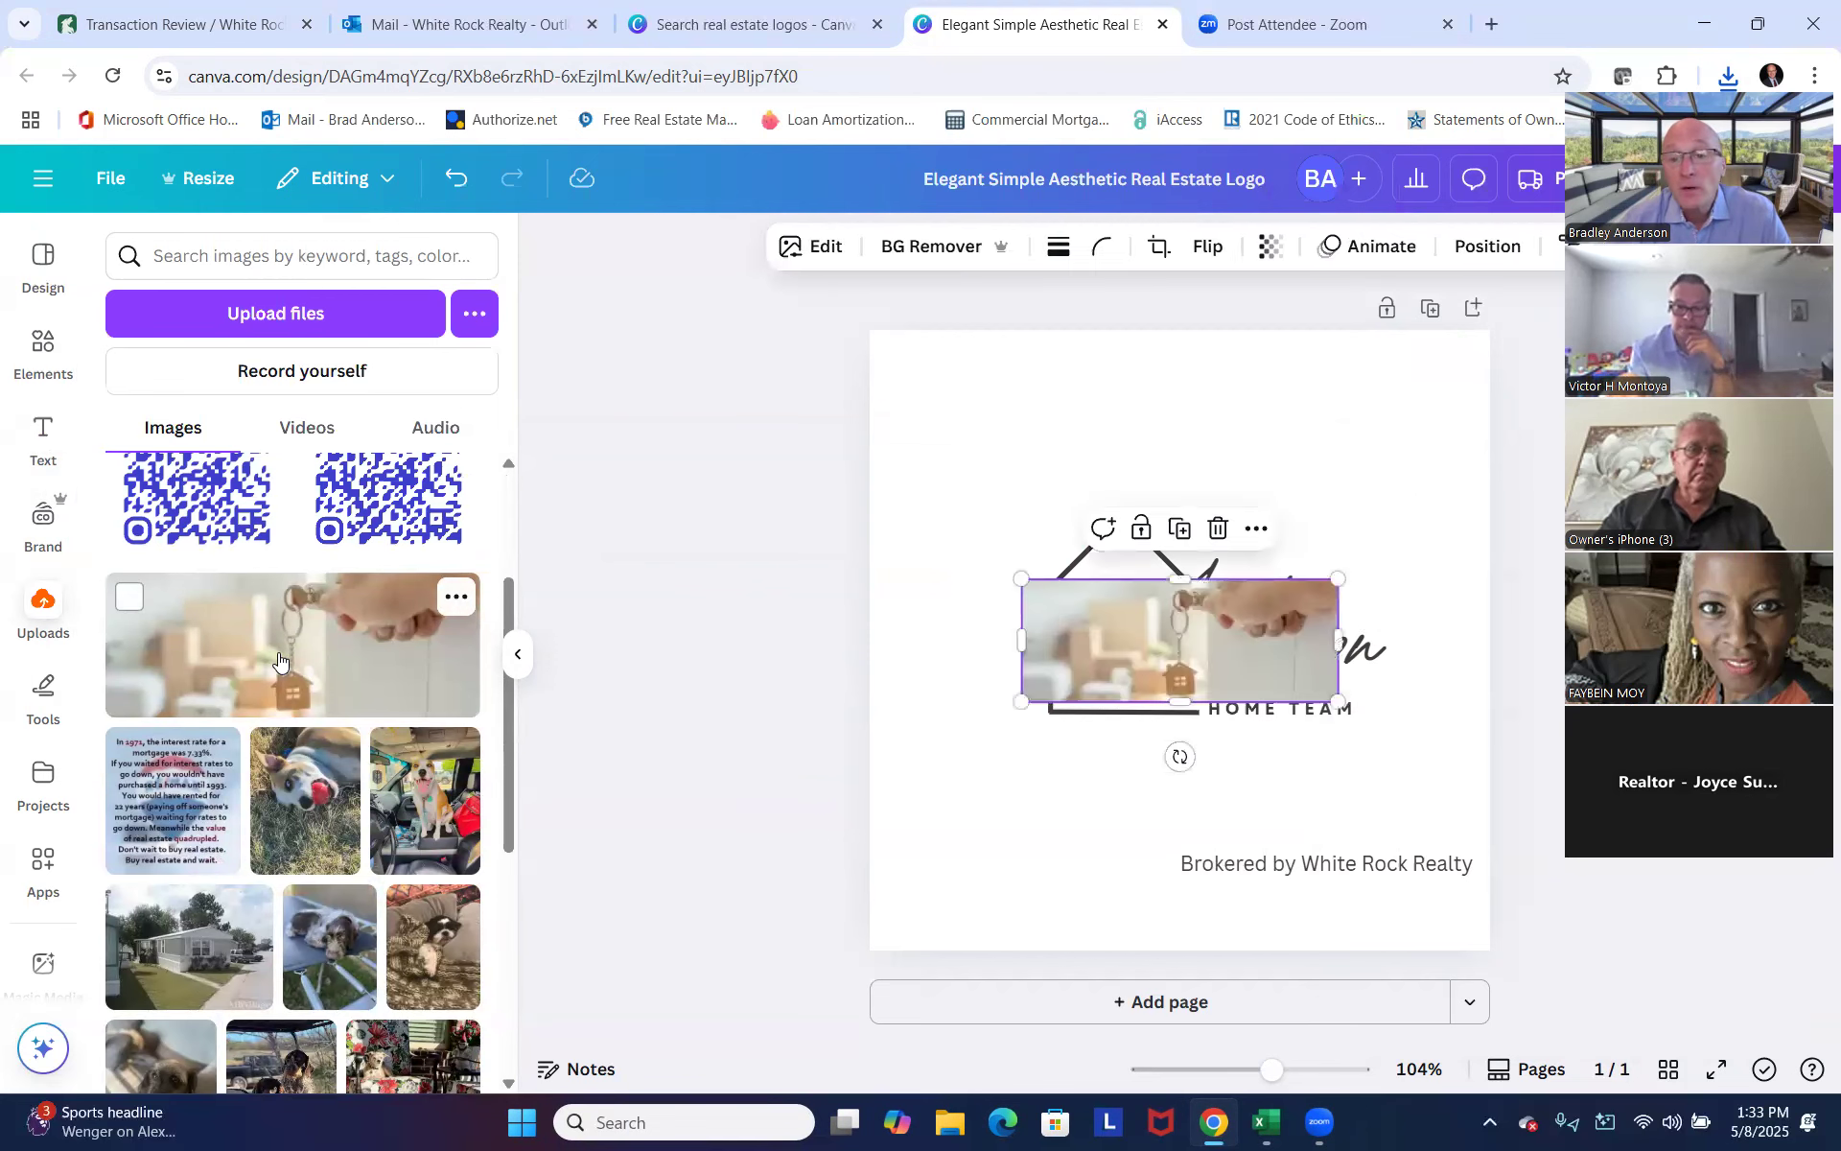
pyautogui.click(1026, 836)
pyautogui.moveTo(1121, 664); pyautogui.dragTo(1033, 772)
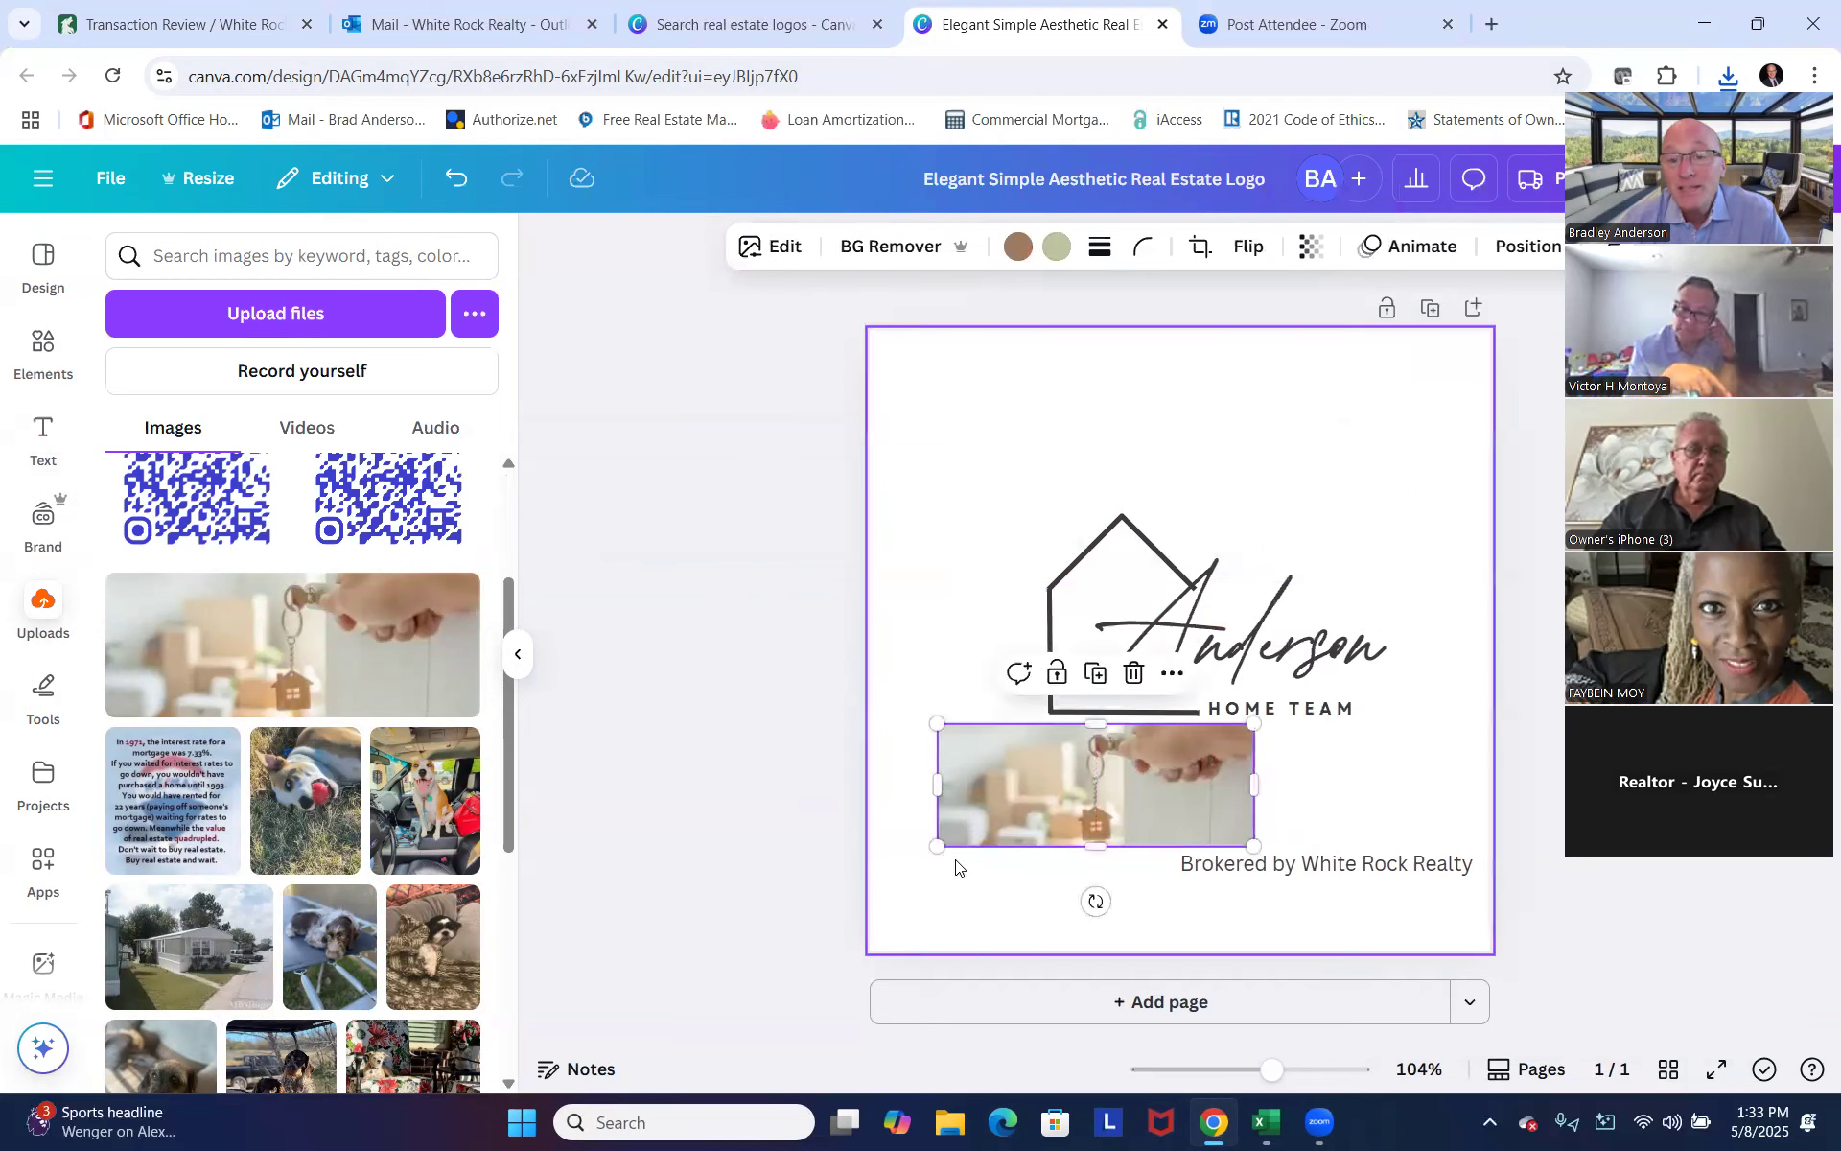
# Shrink the house-keys photo and place it in the lower-left corner of the logo page.
pyautogui.moveTo(940, 846); pyautogui.dragTo(933, 899)
pyautogui.click(677, 760)
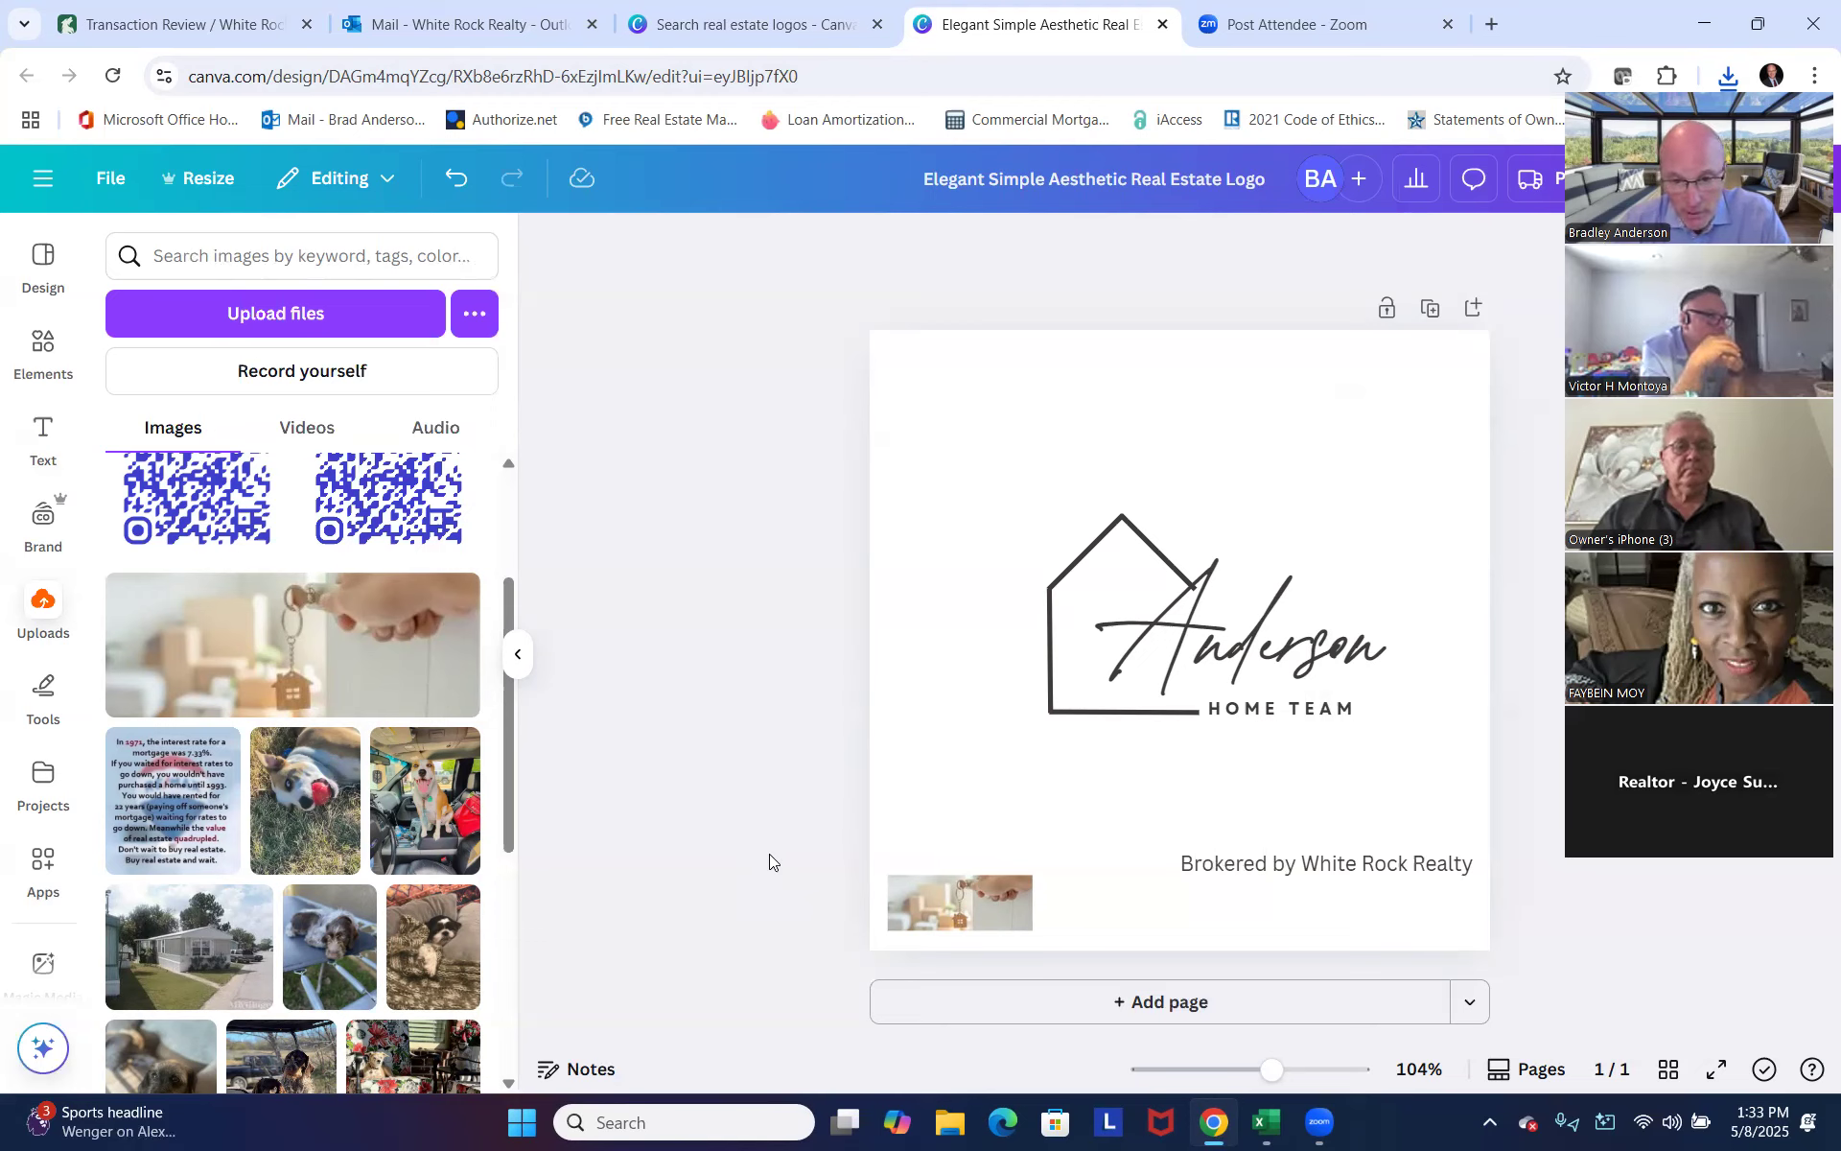
# Delete the house-keys photo from the logo page and close the logo design.
pyautogui.click(955, 901)
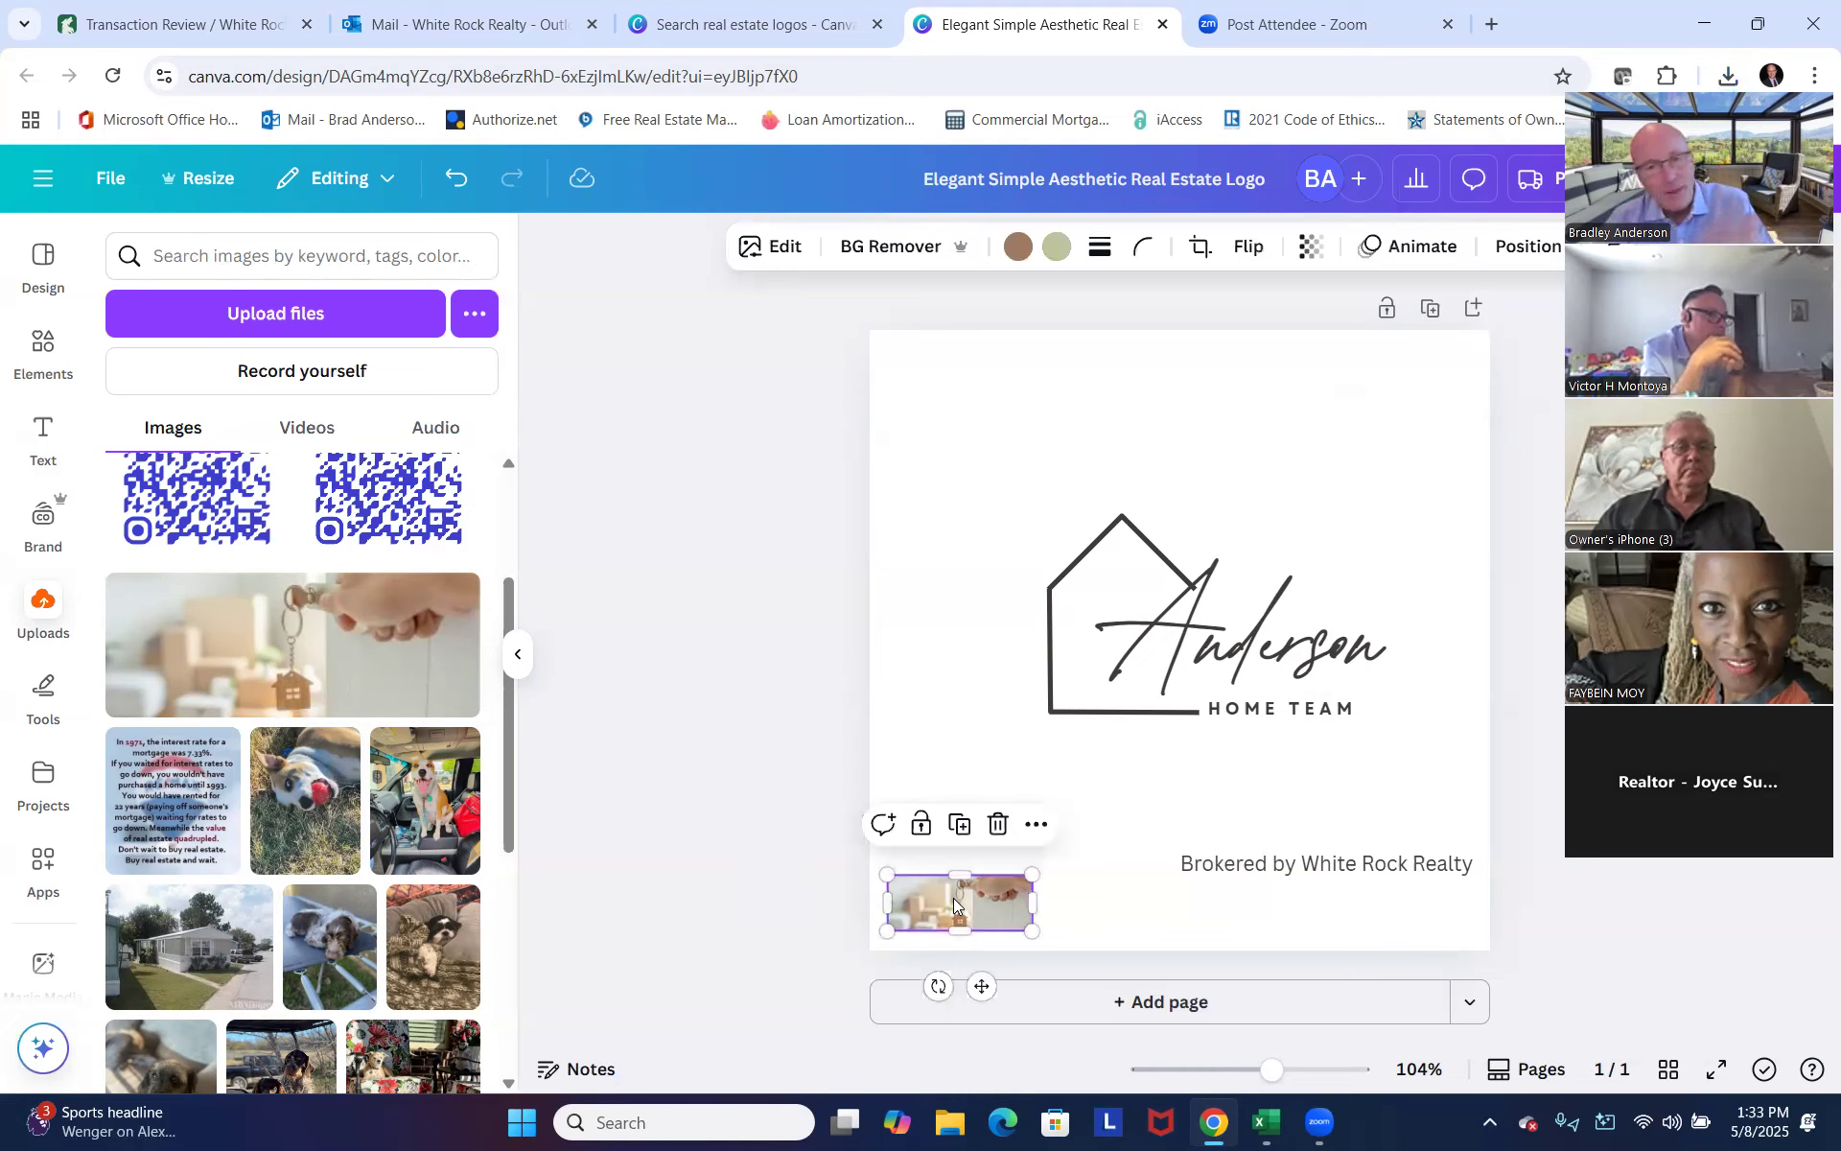
pyautogui.press('Delete')
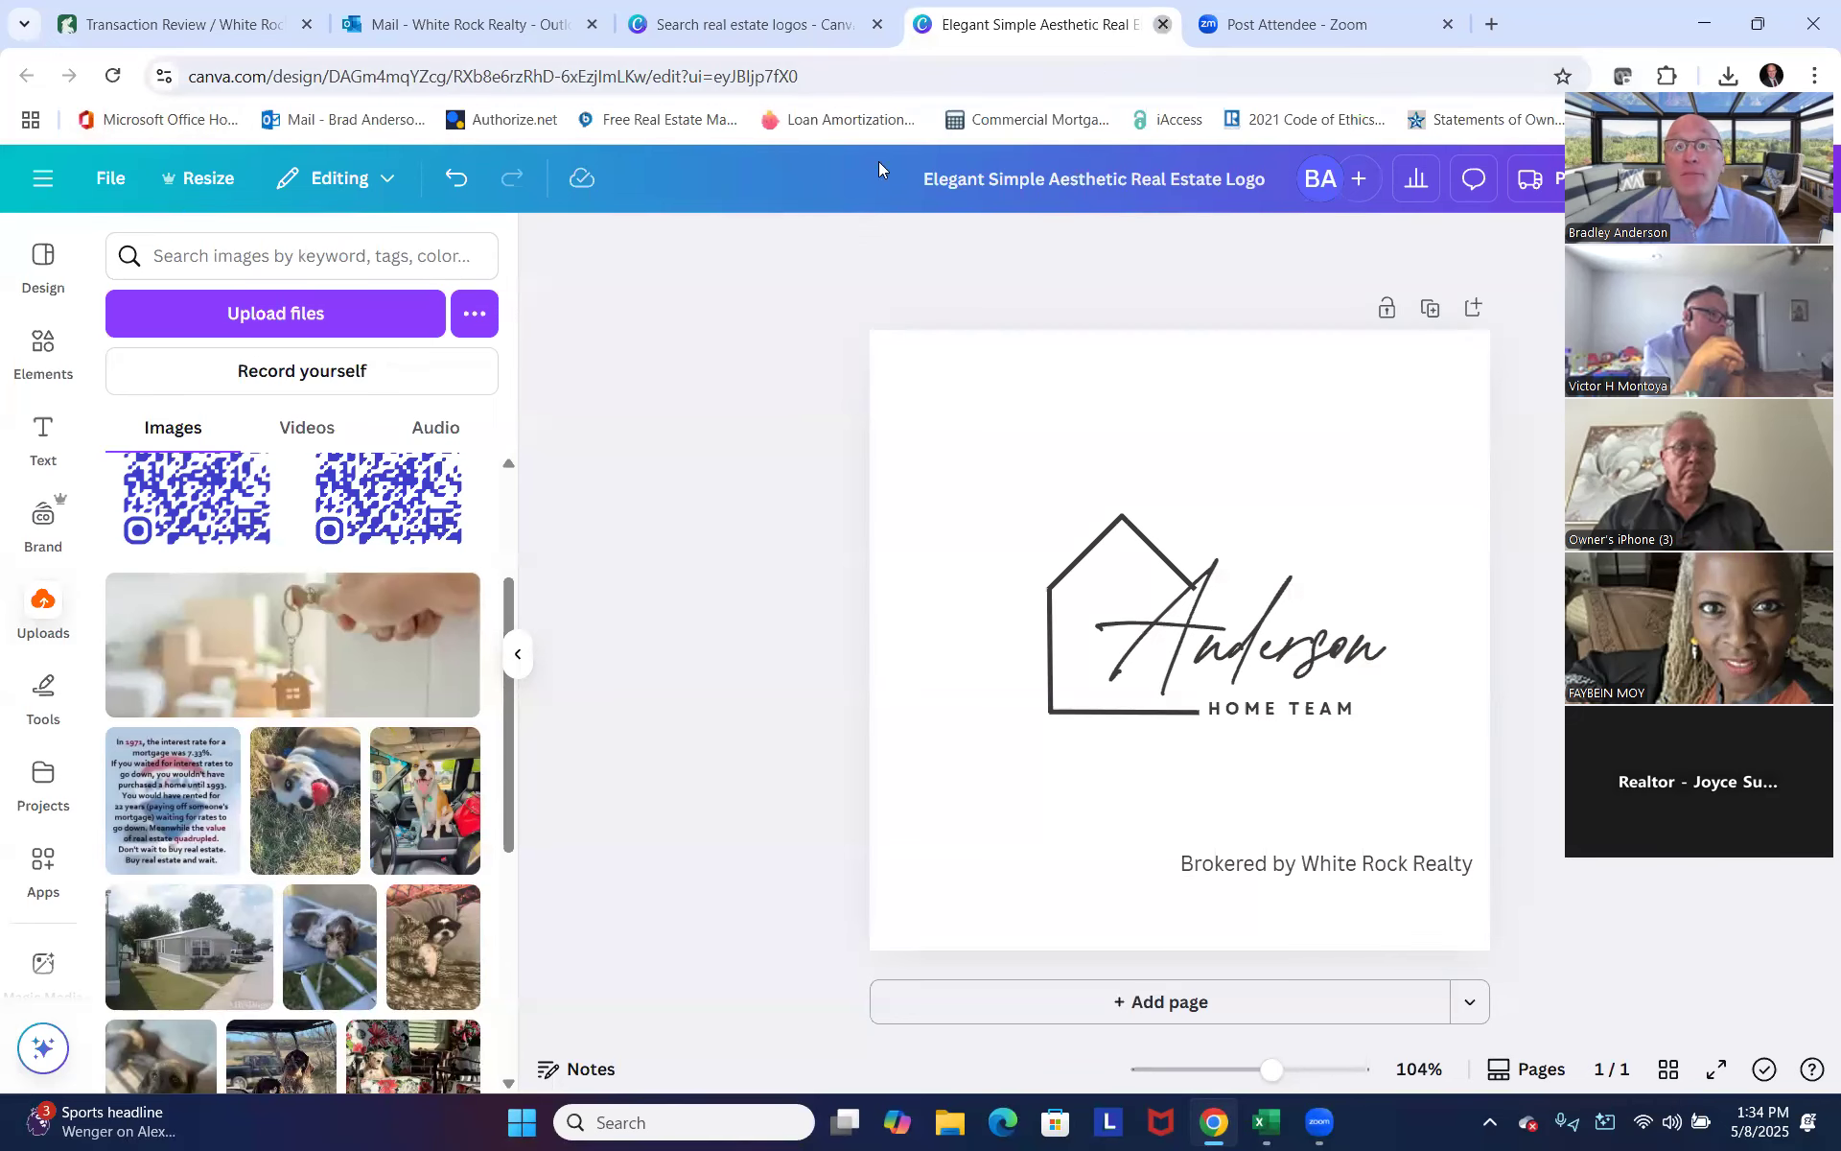
pyautogui.click(1163, 24)
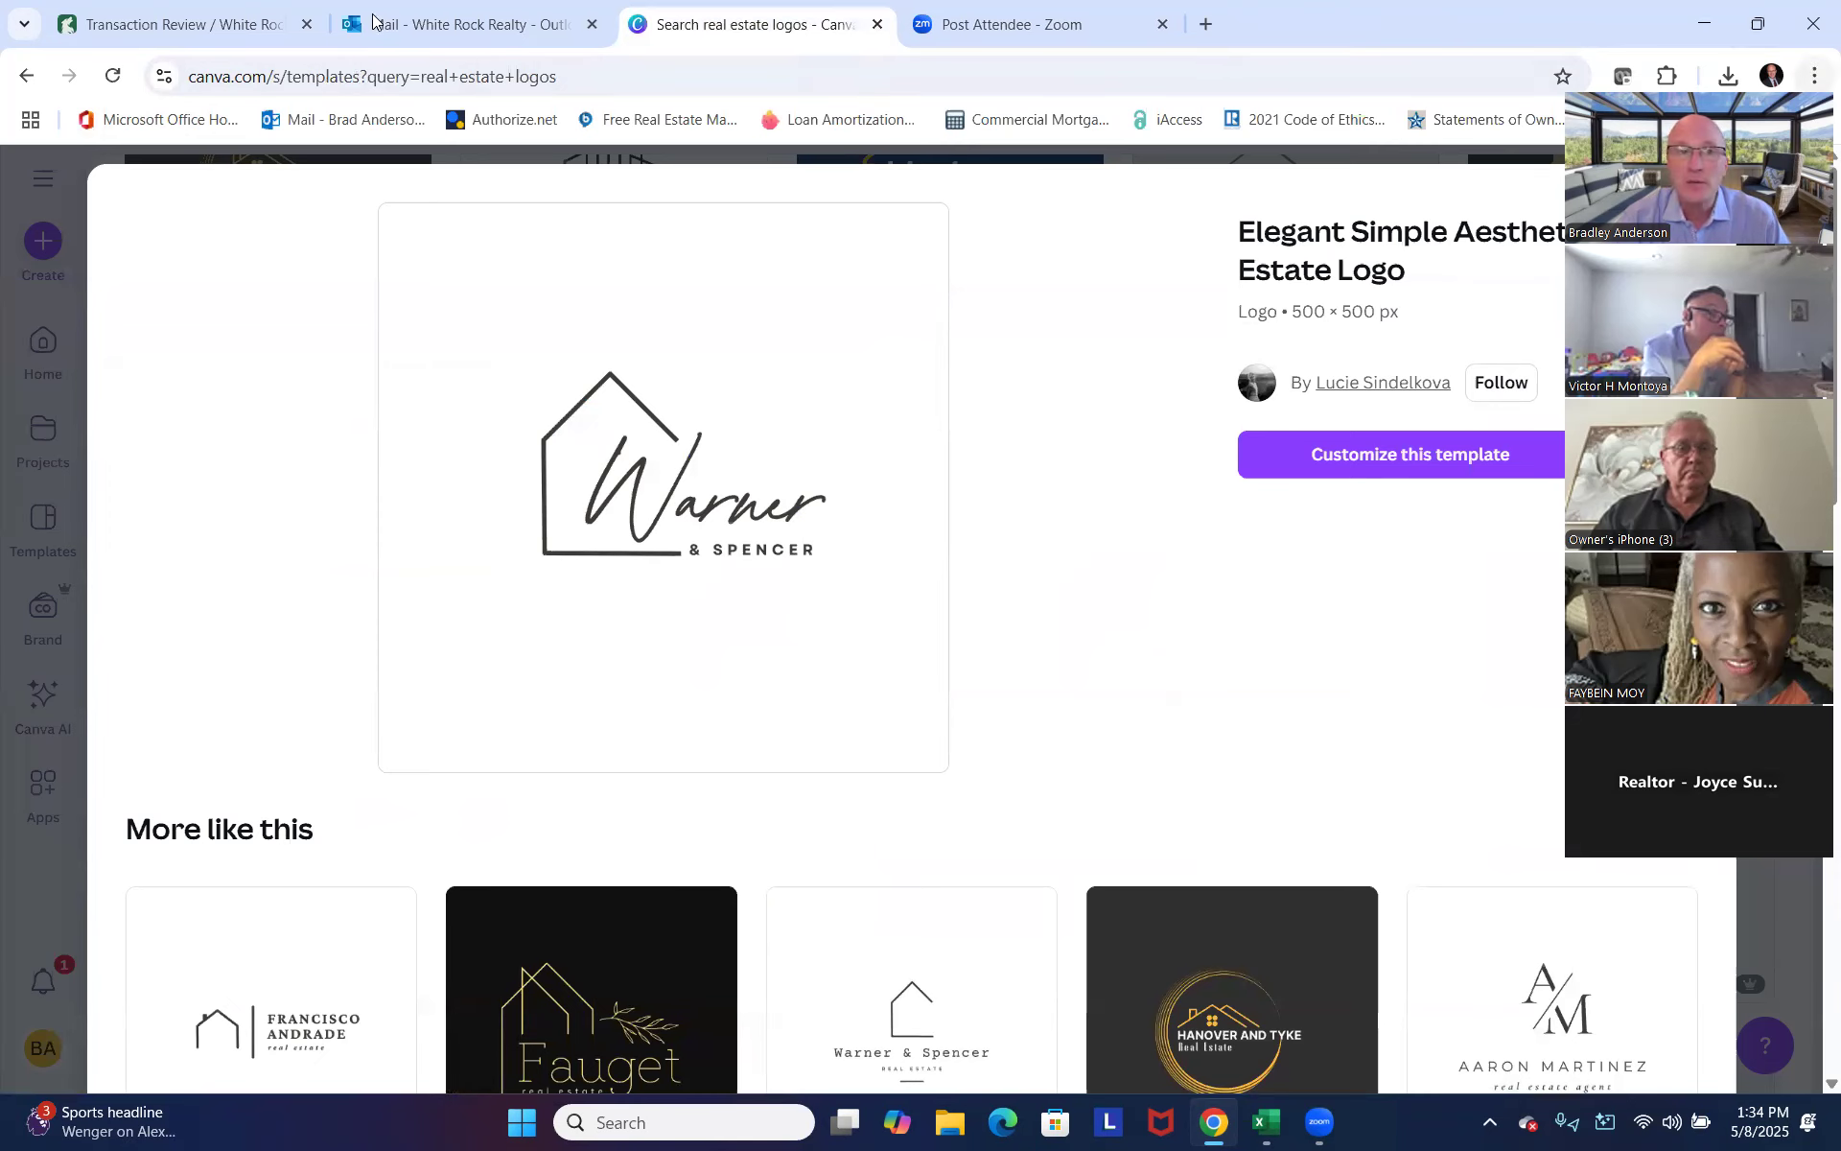
# Close the logo template preview and look through the real estate logo templates for the range of available styles.
pyautogui.click(1762, 209)
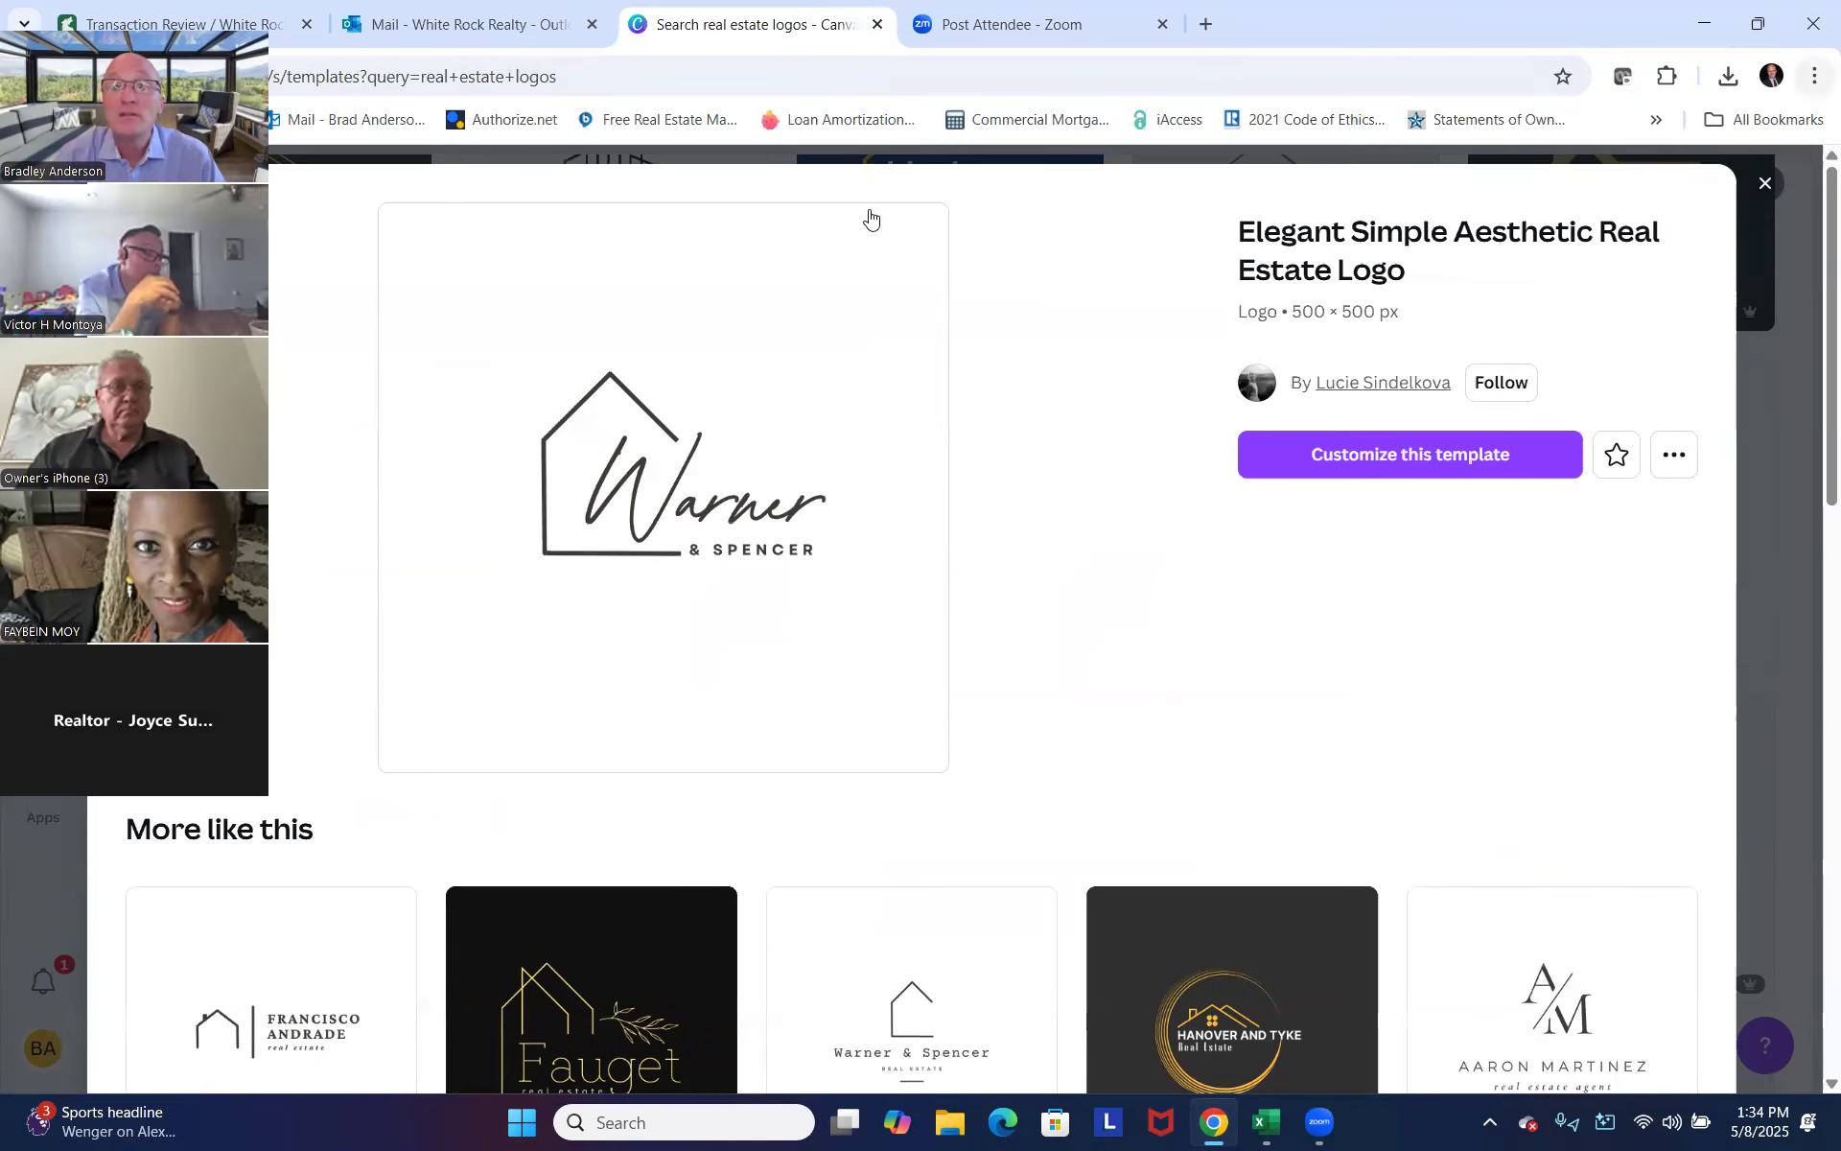
pyautogui.scroll(-15, 1631, 719)
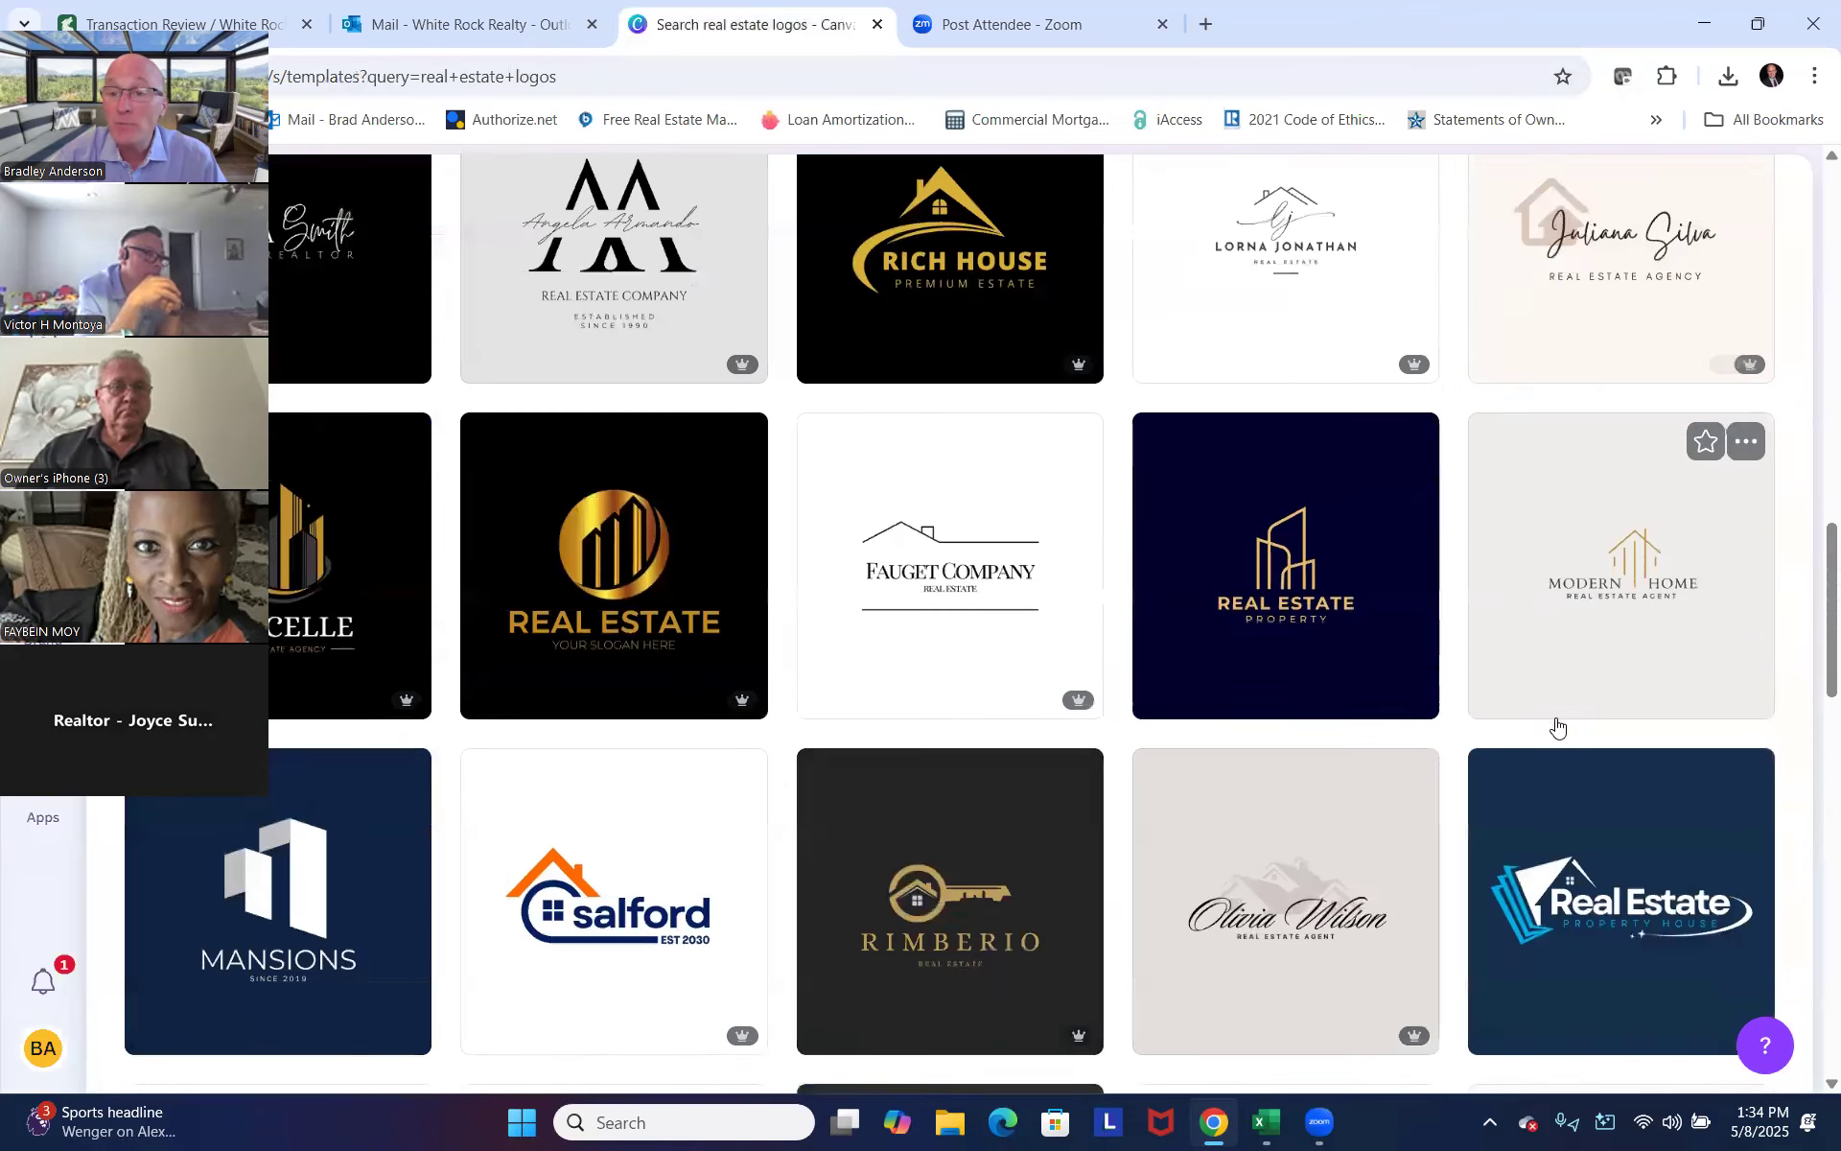
pyautogui.scroll(-5, 1551, 724)
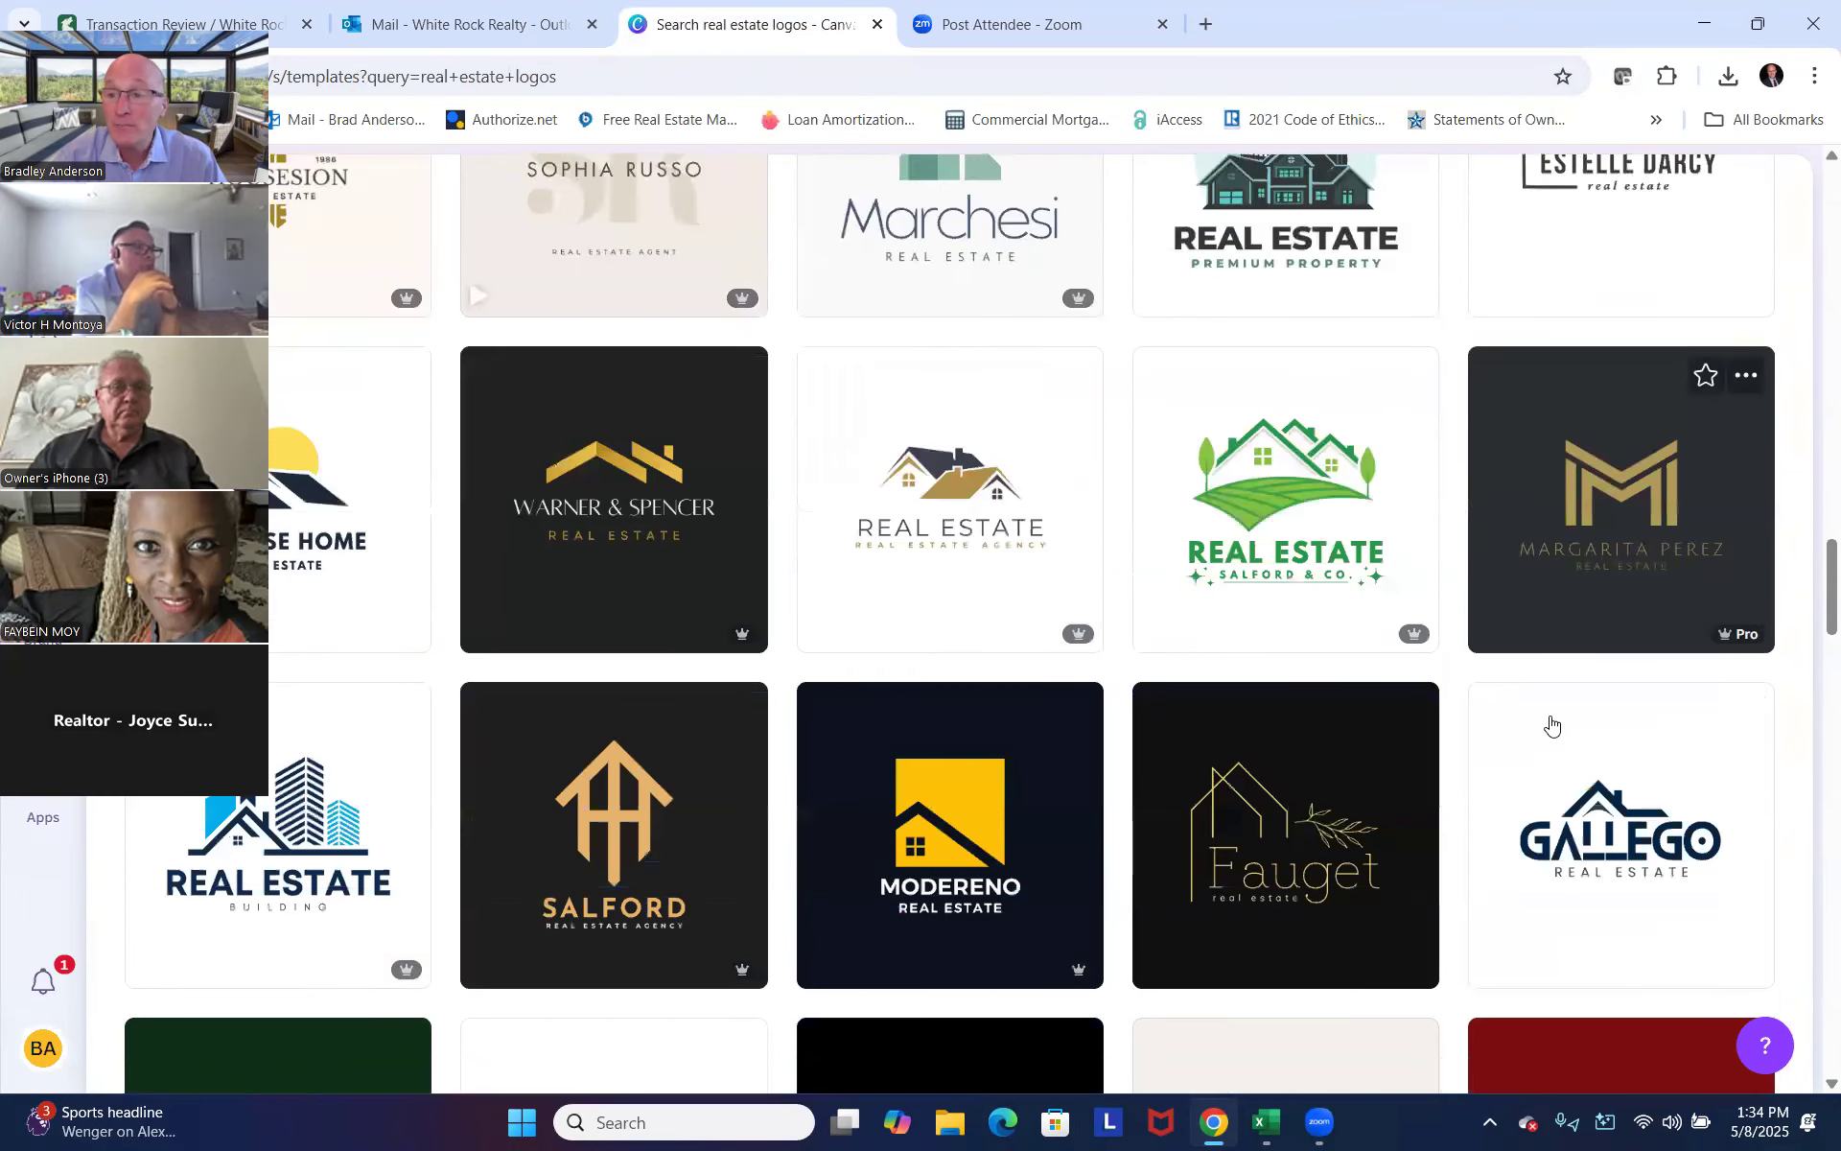
pyautogui.scroll(-7, 1551, 724)
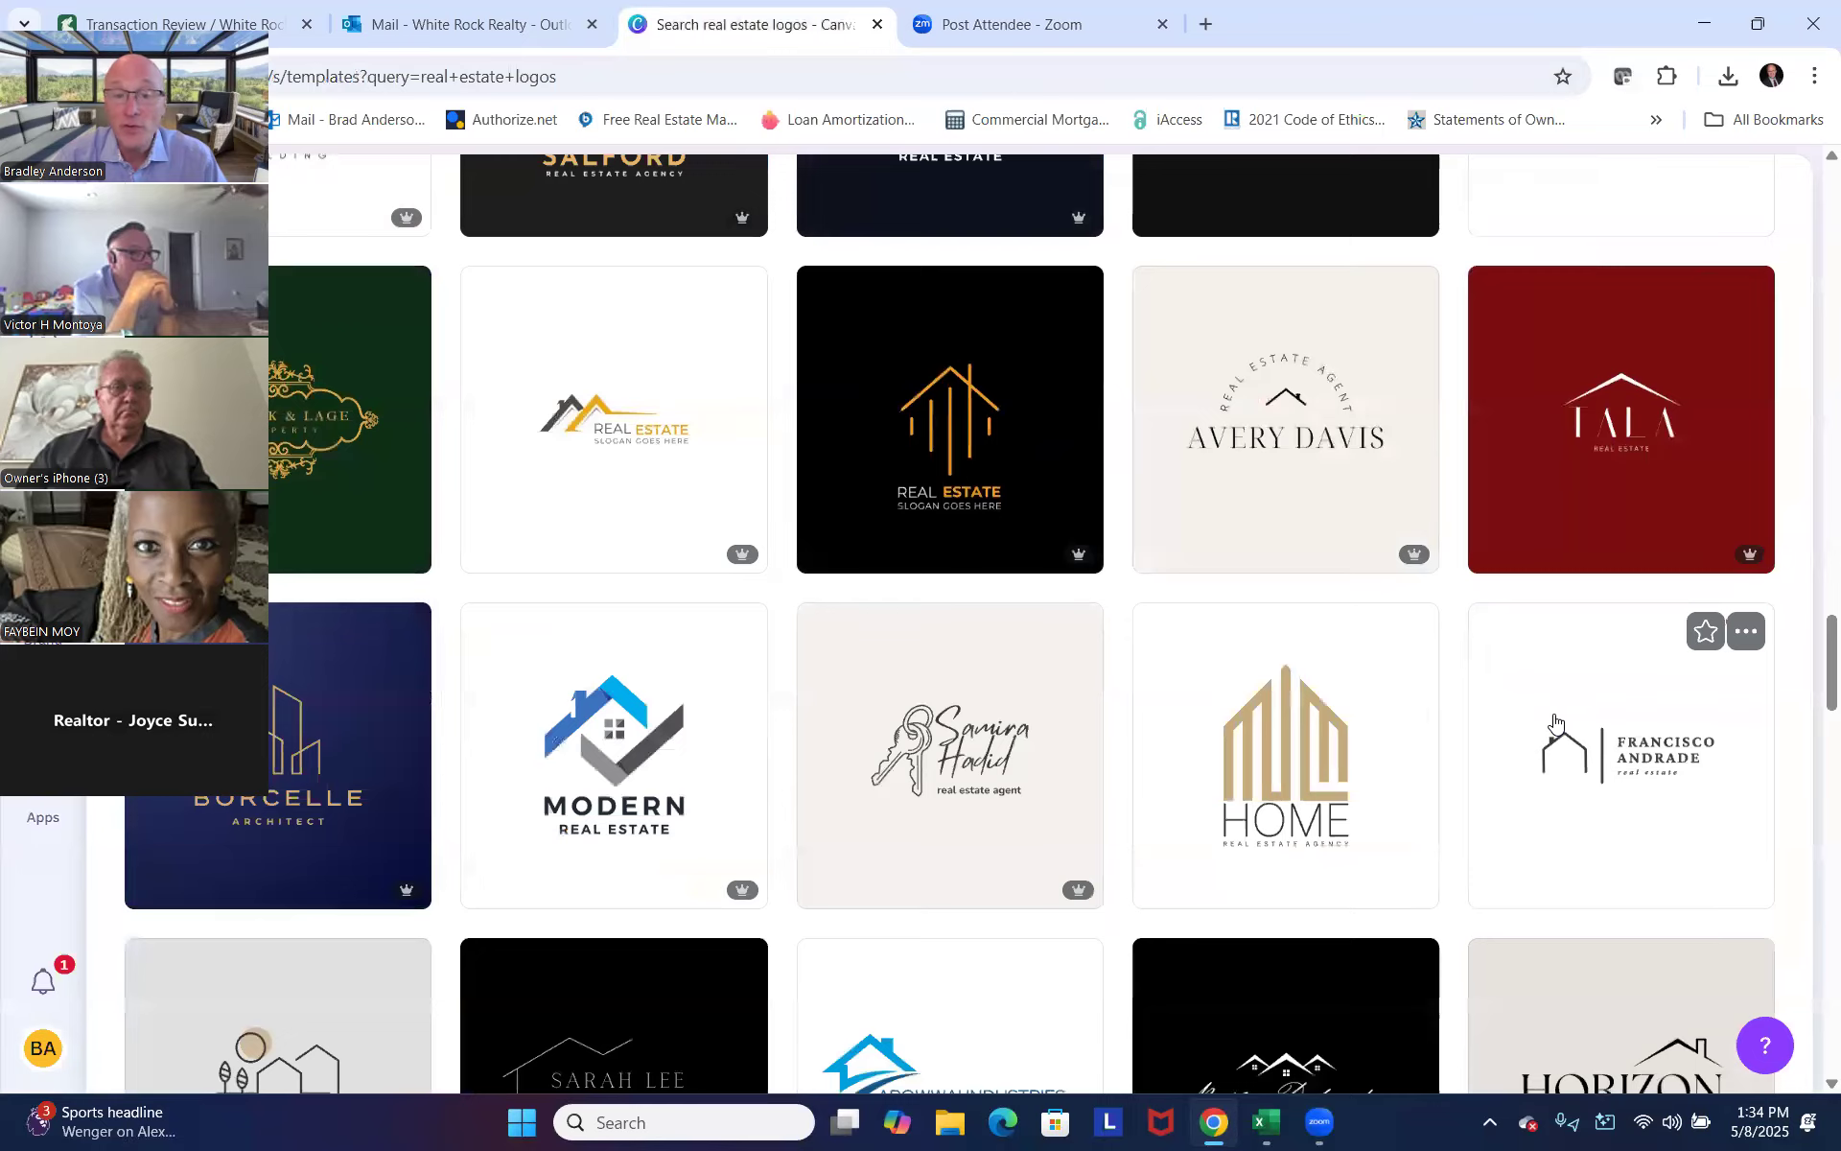
pyautogui.scroll(-16, 1553, 724)
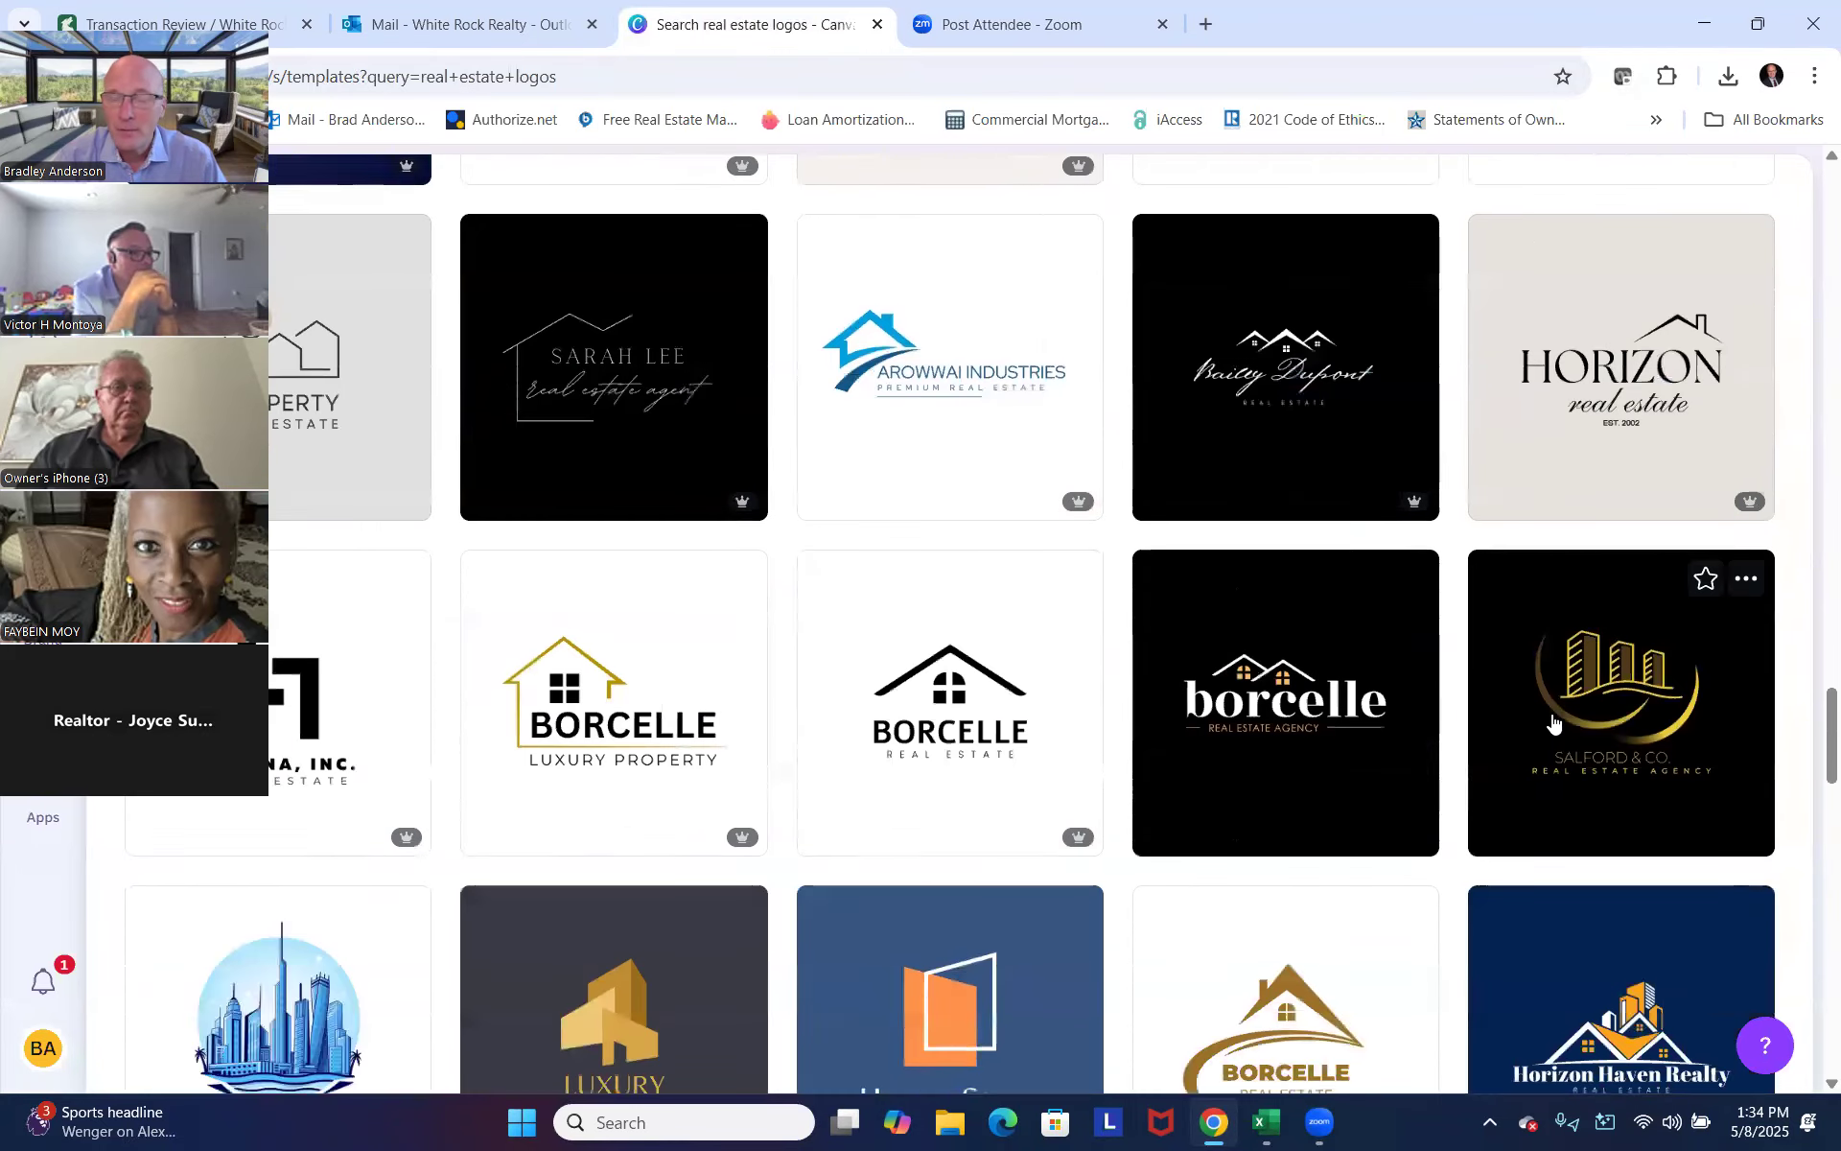
pyautogui.scroll(-11, 1553, 724)
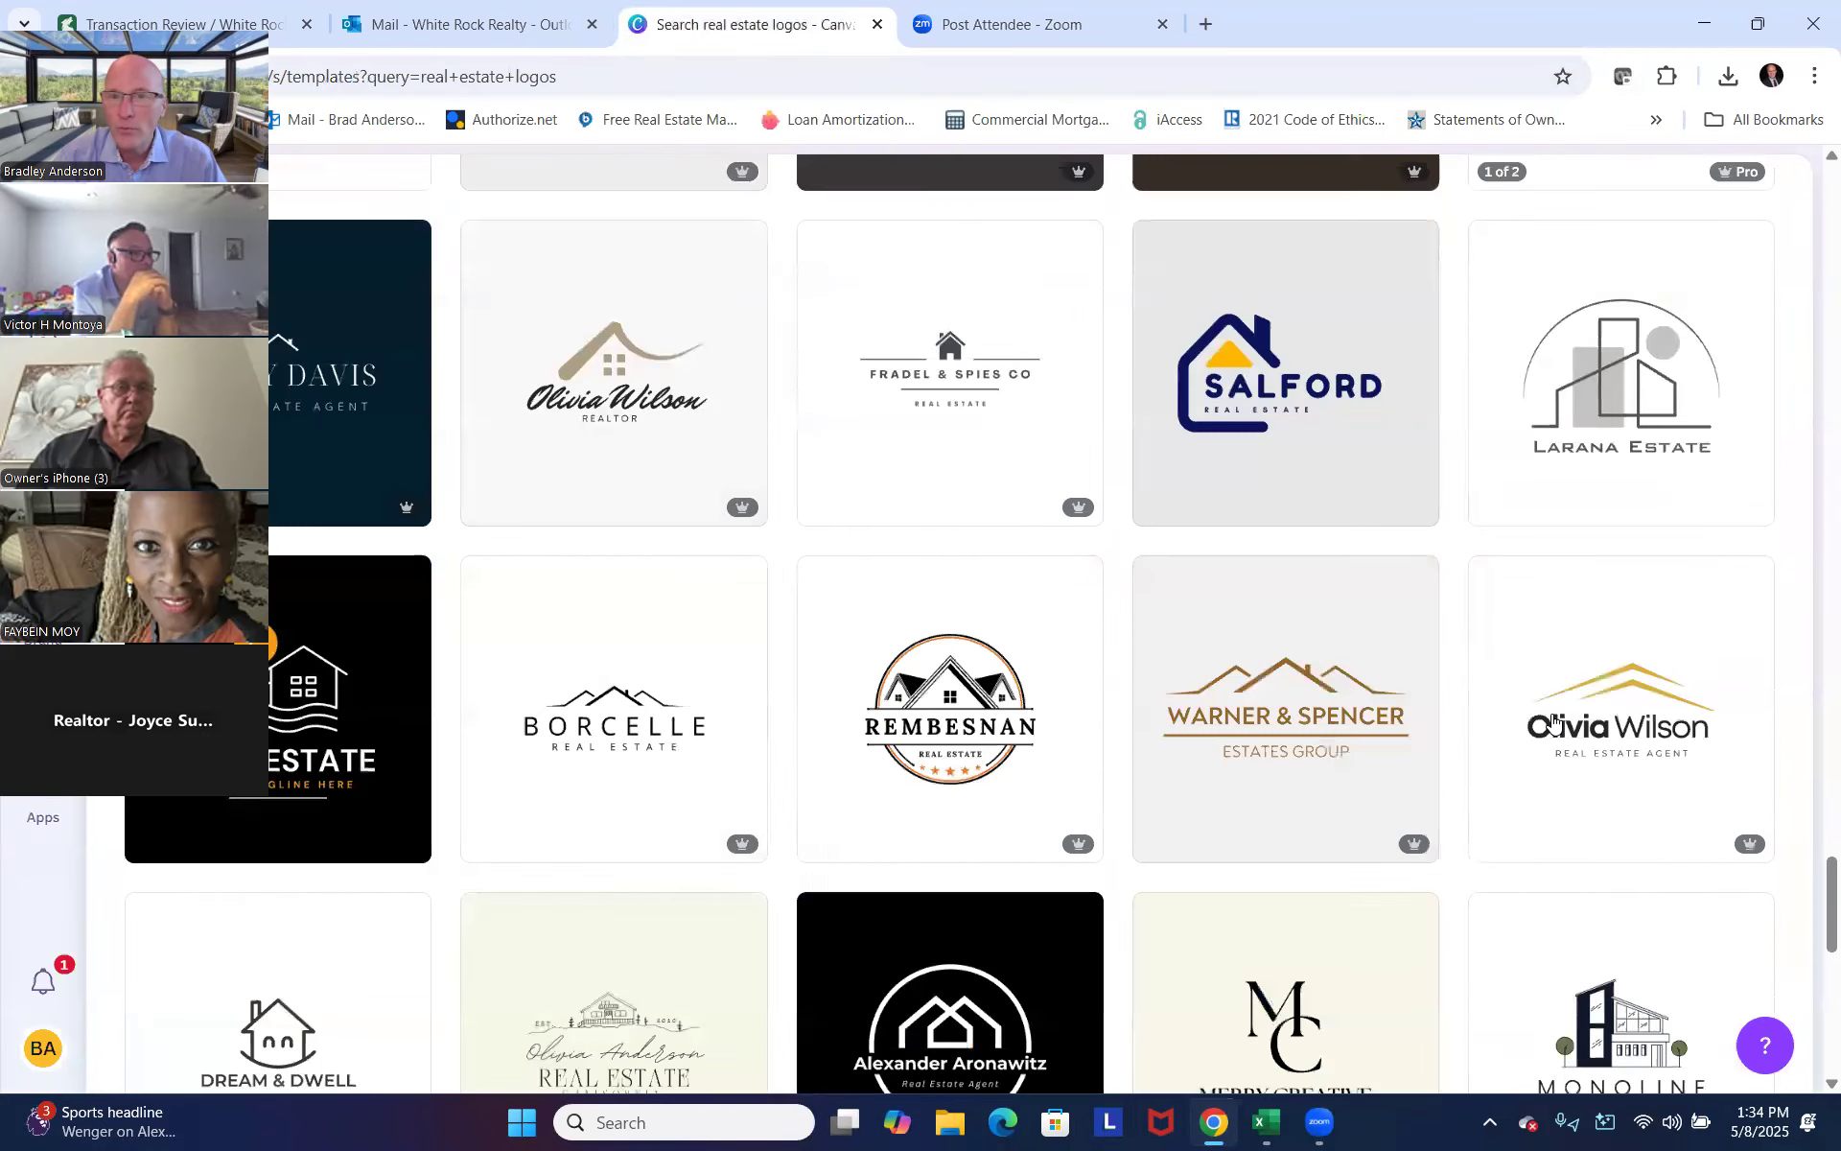
pyautogui.scroll(-6, 1553, 724)
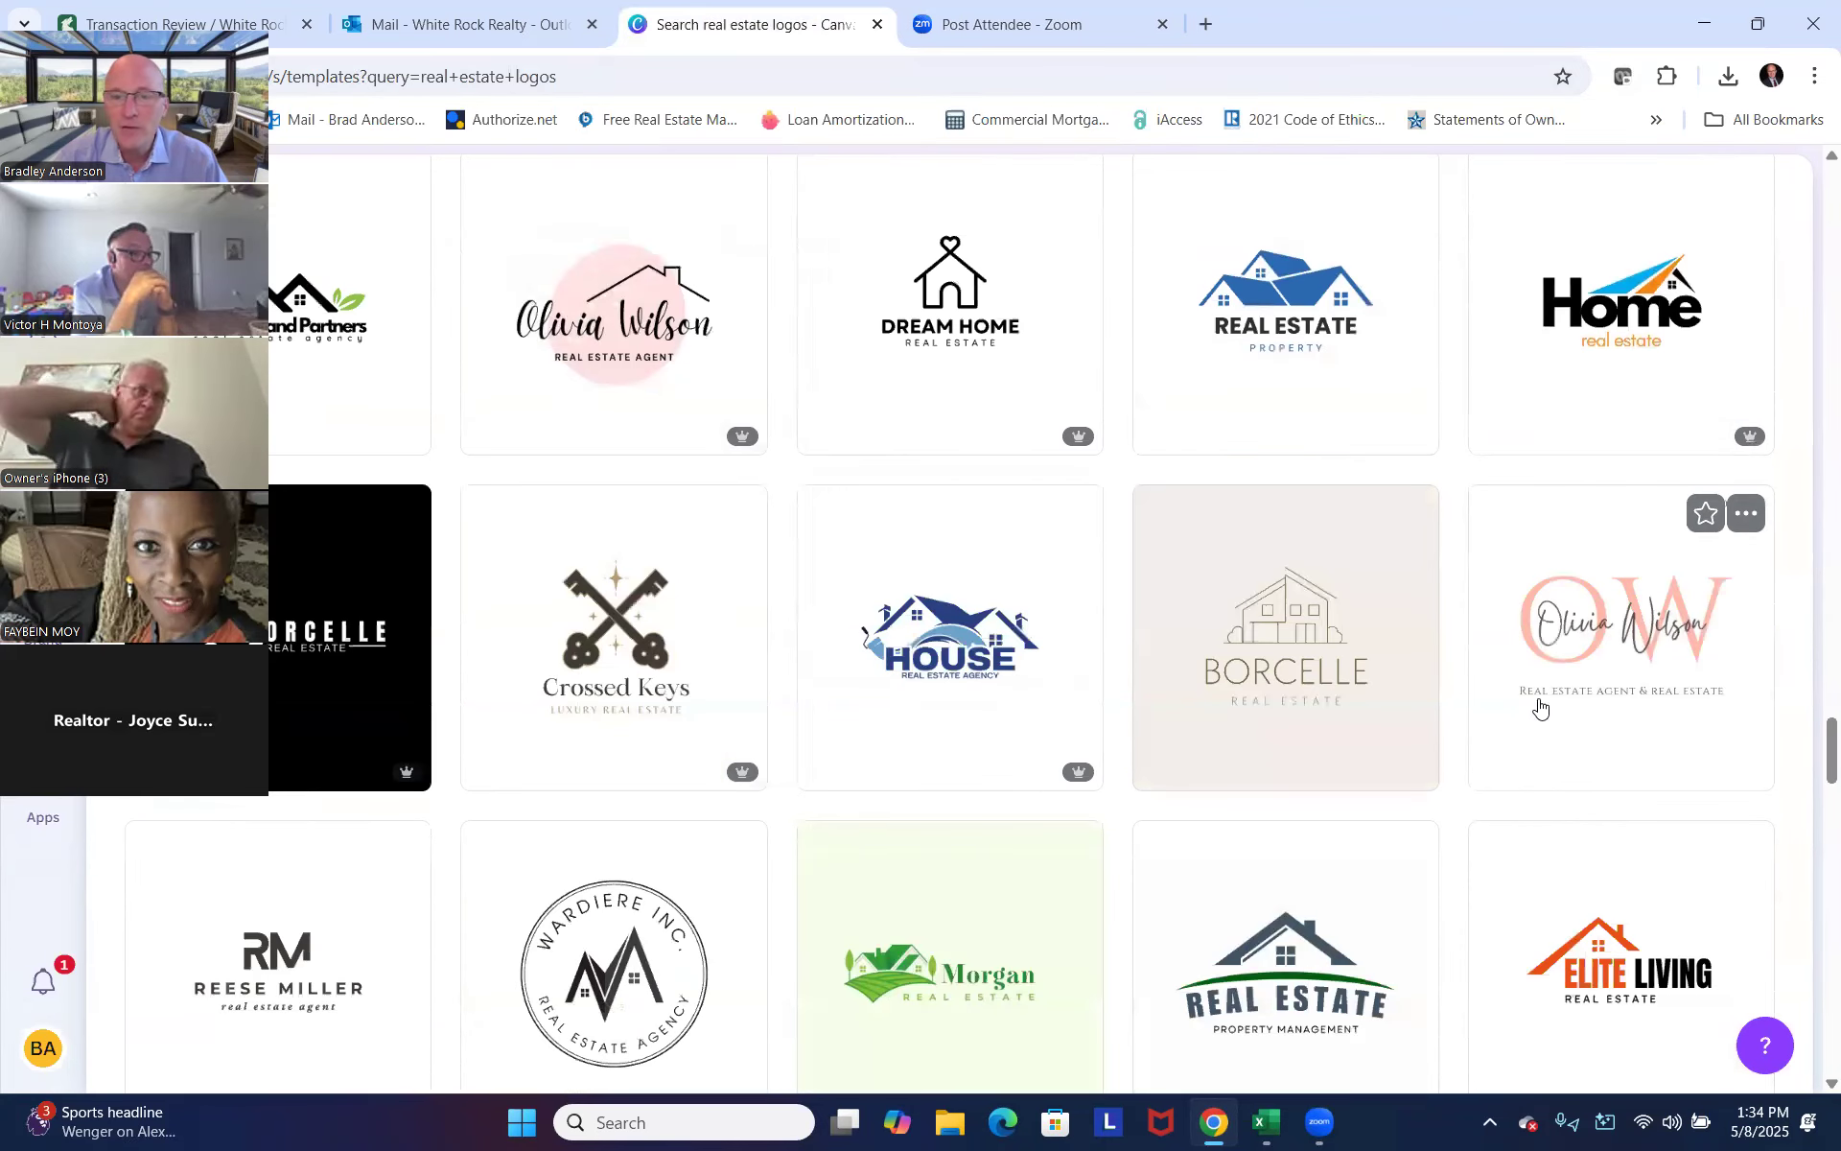
pyautogui.scroll(-4, 1544, 705)
pyautogui.scroll(-4, 1538, 708)
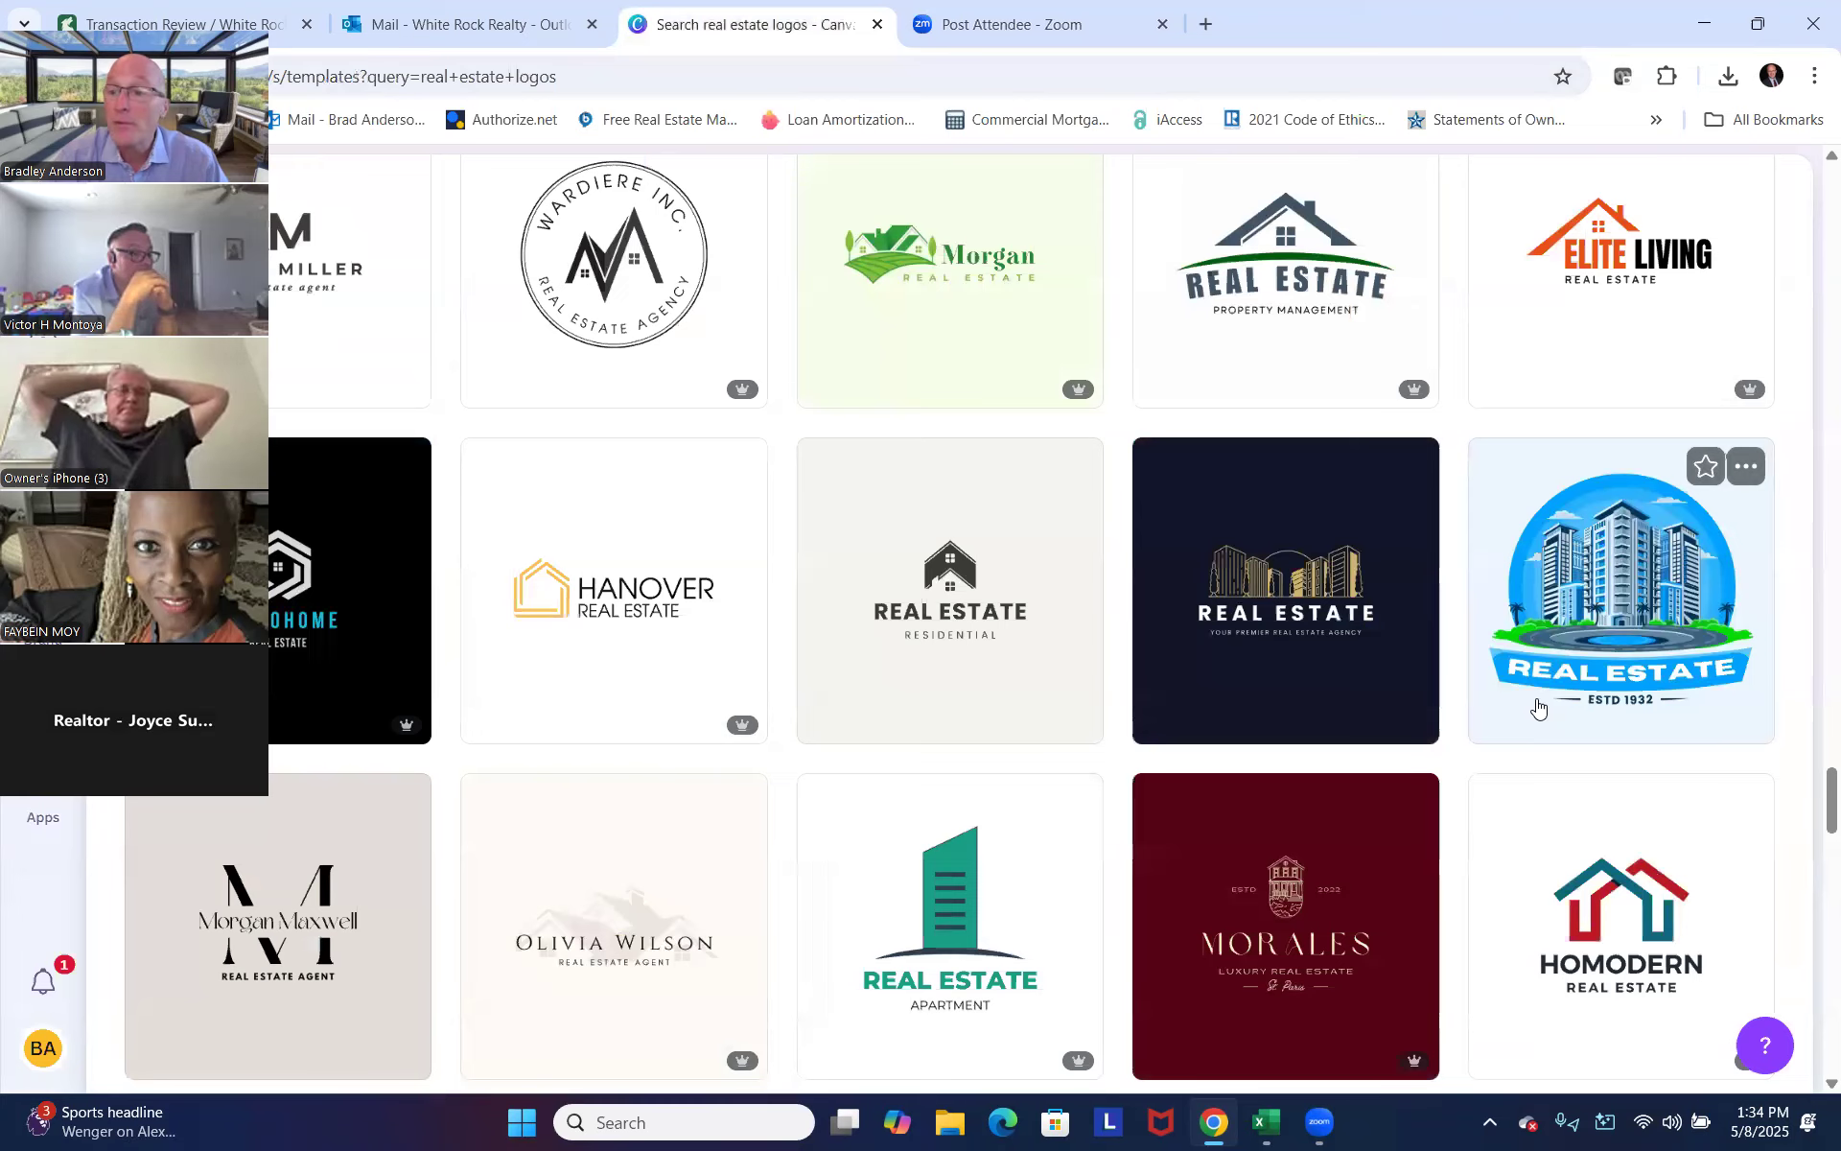
pyautogui.scroll(-4, 1539, 708)
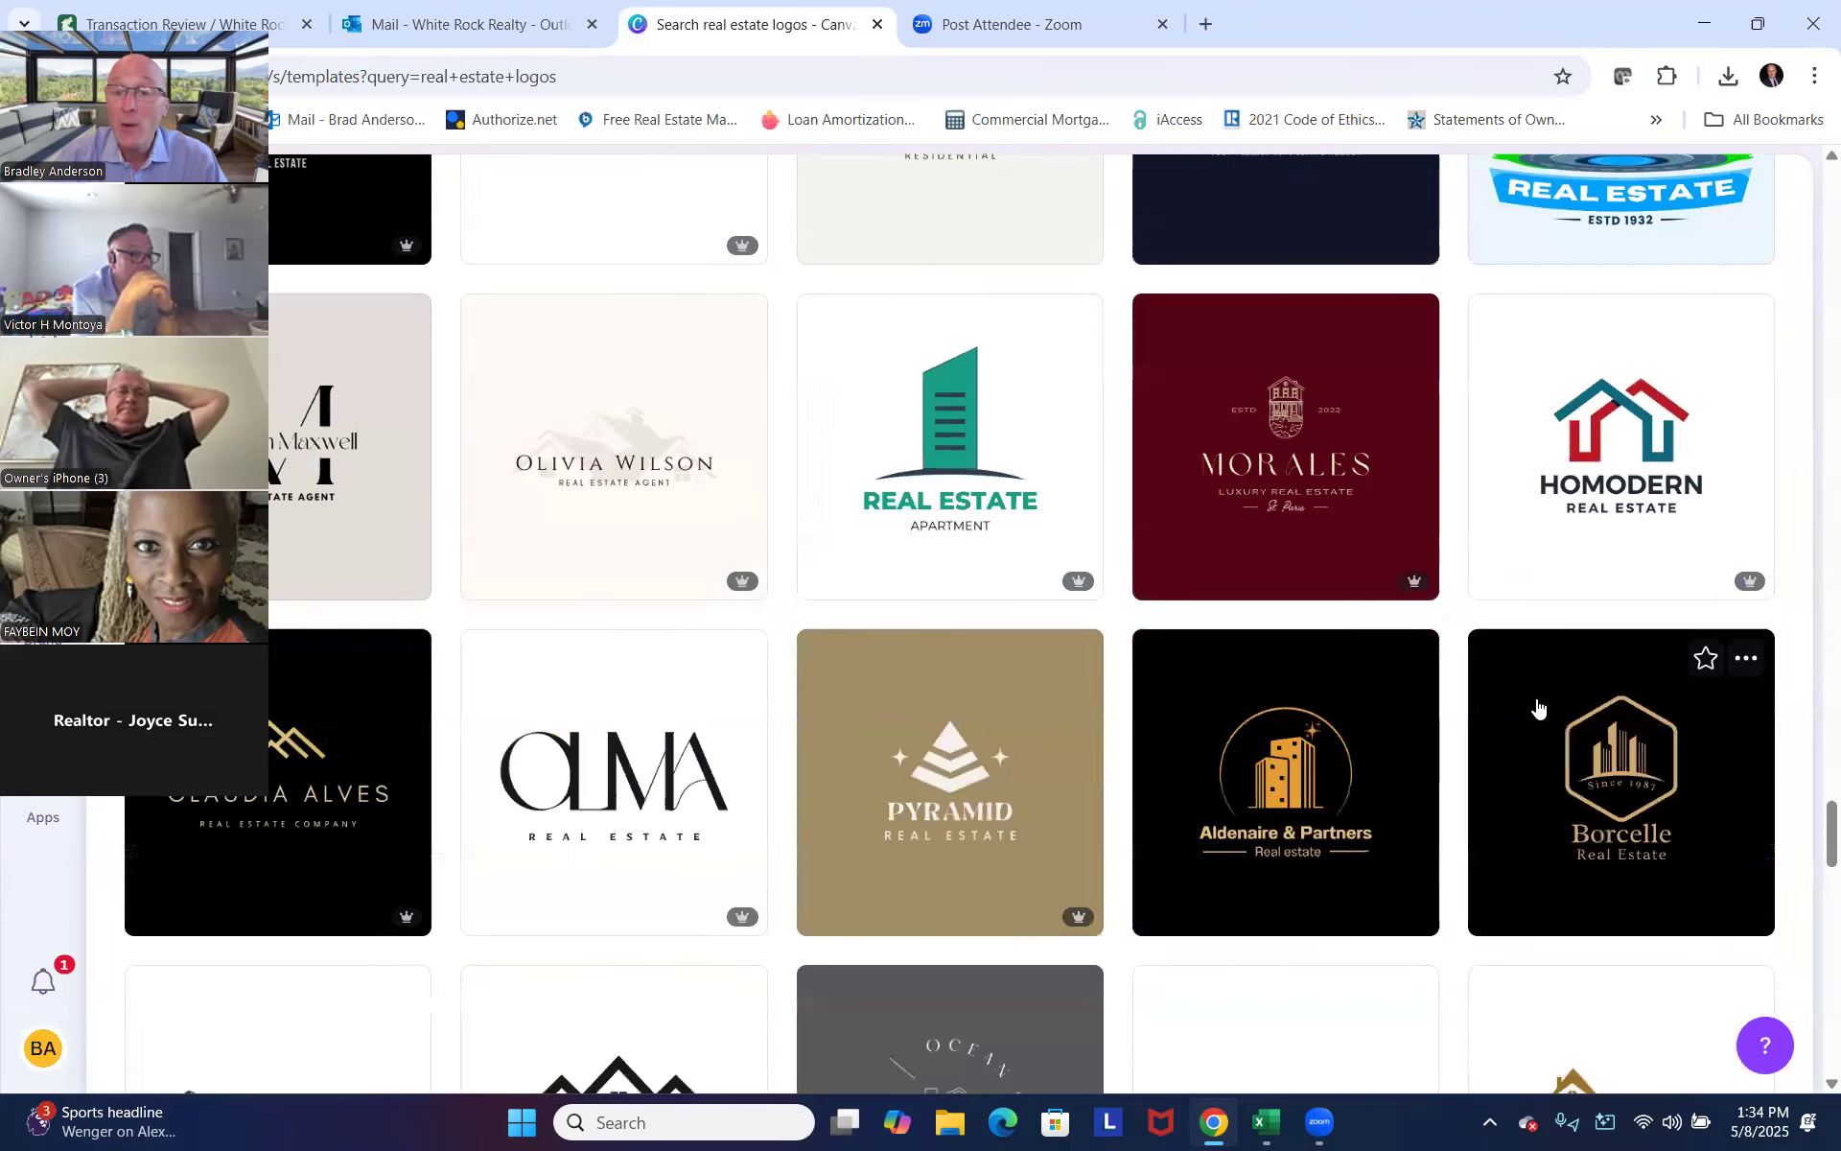
pyautogui.scroll(-4, 1539, 708)
pyautogui.scroll(10, 1538, 708)
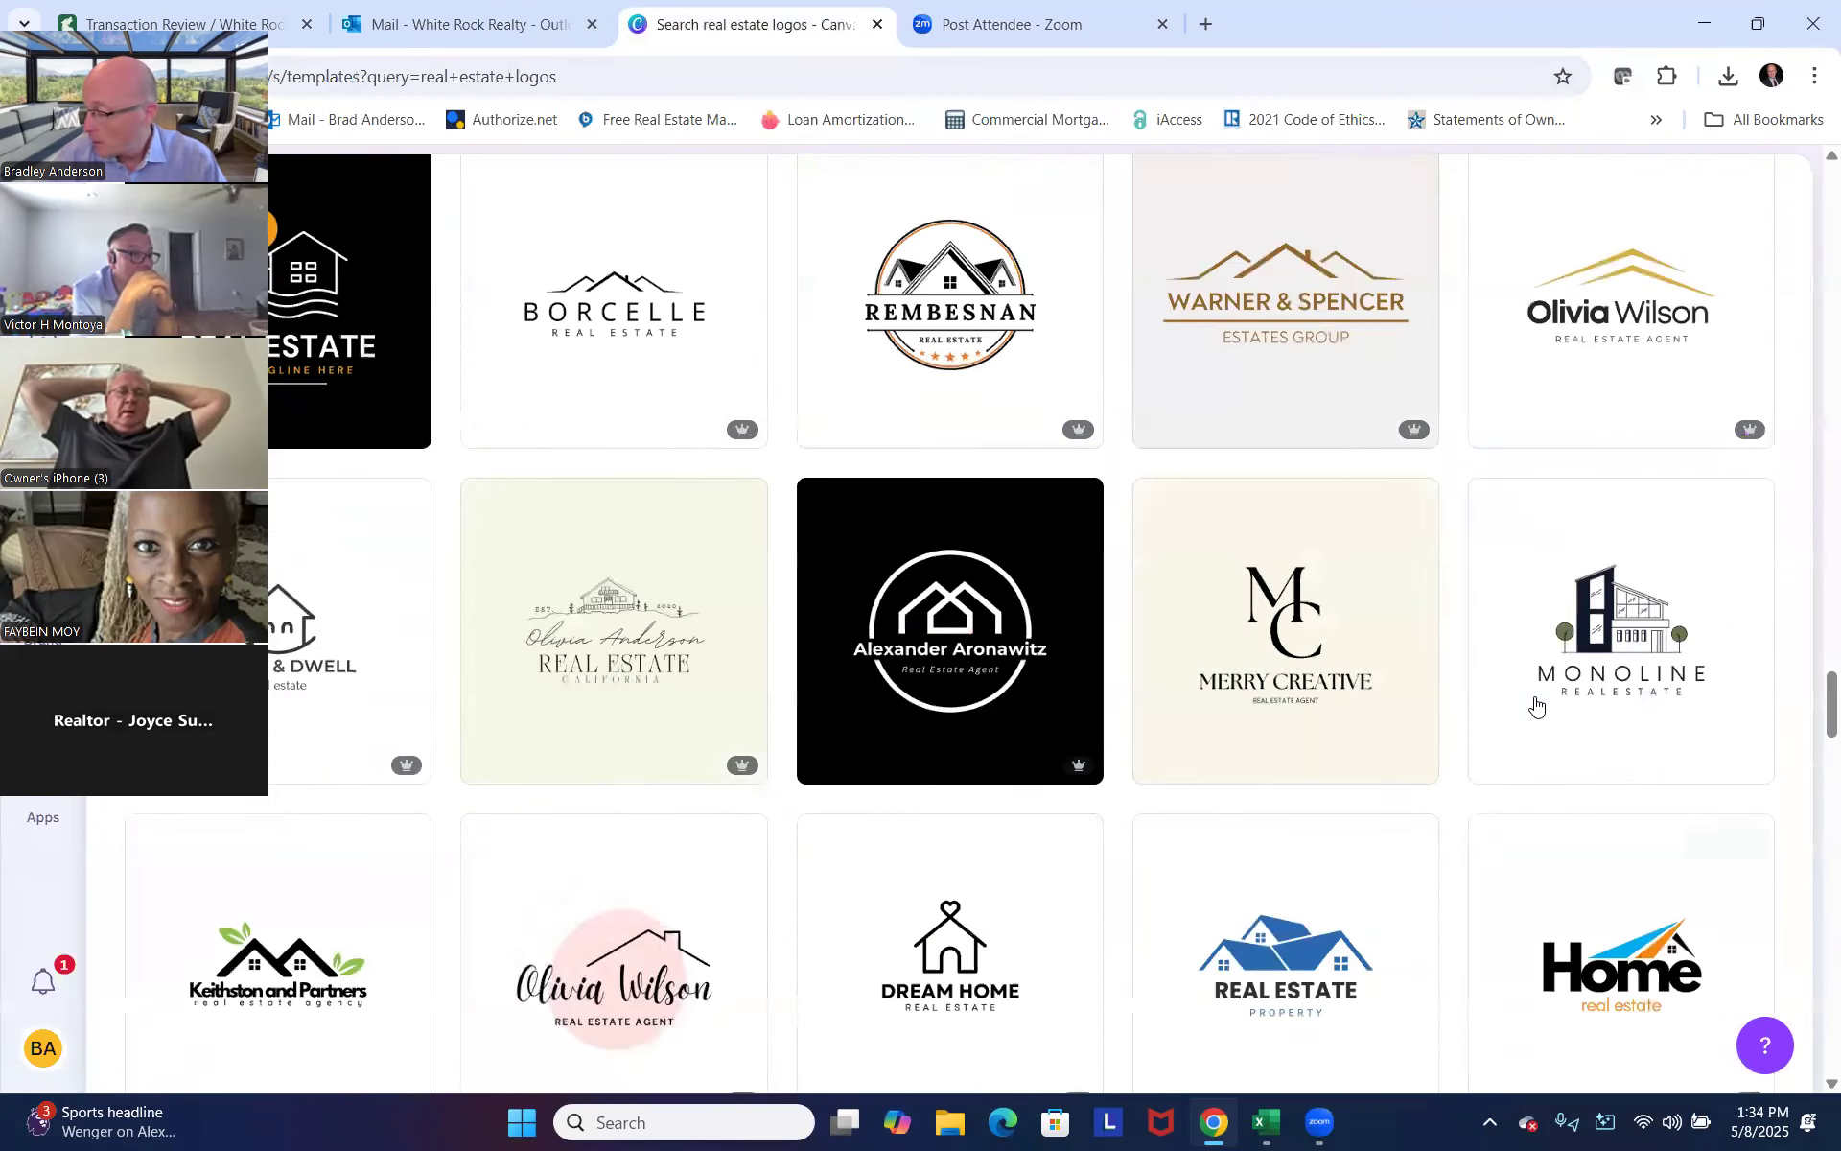
pyautogui.scroll(8, 1535, 692)
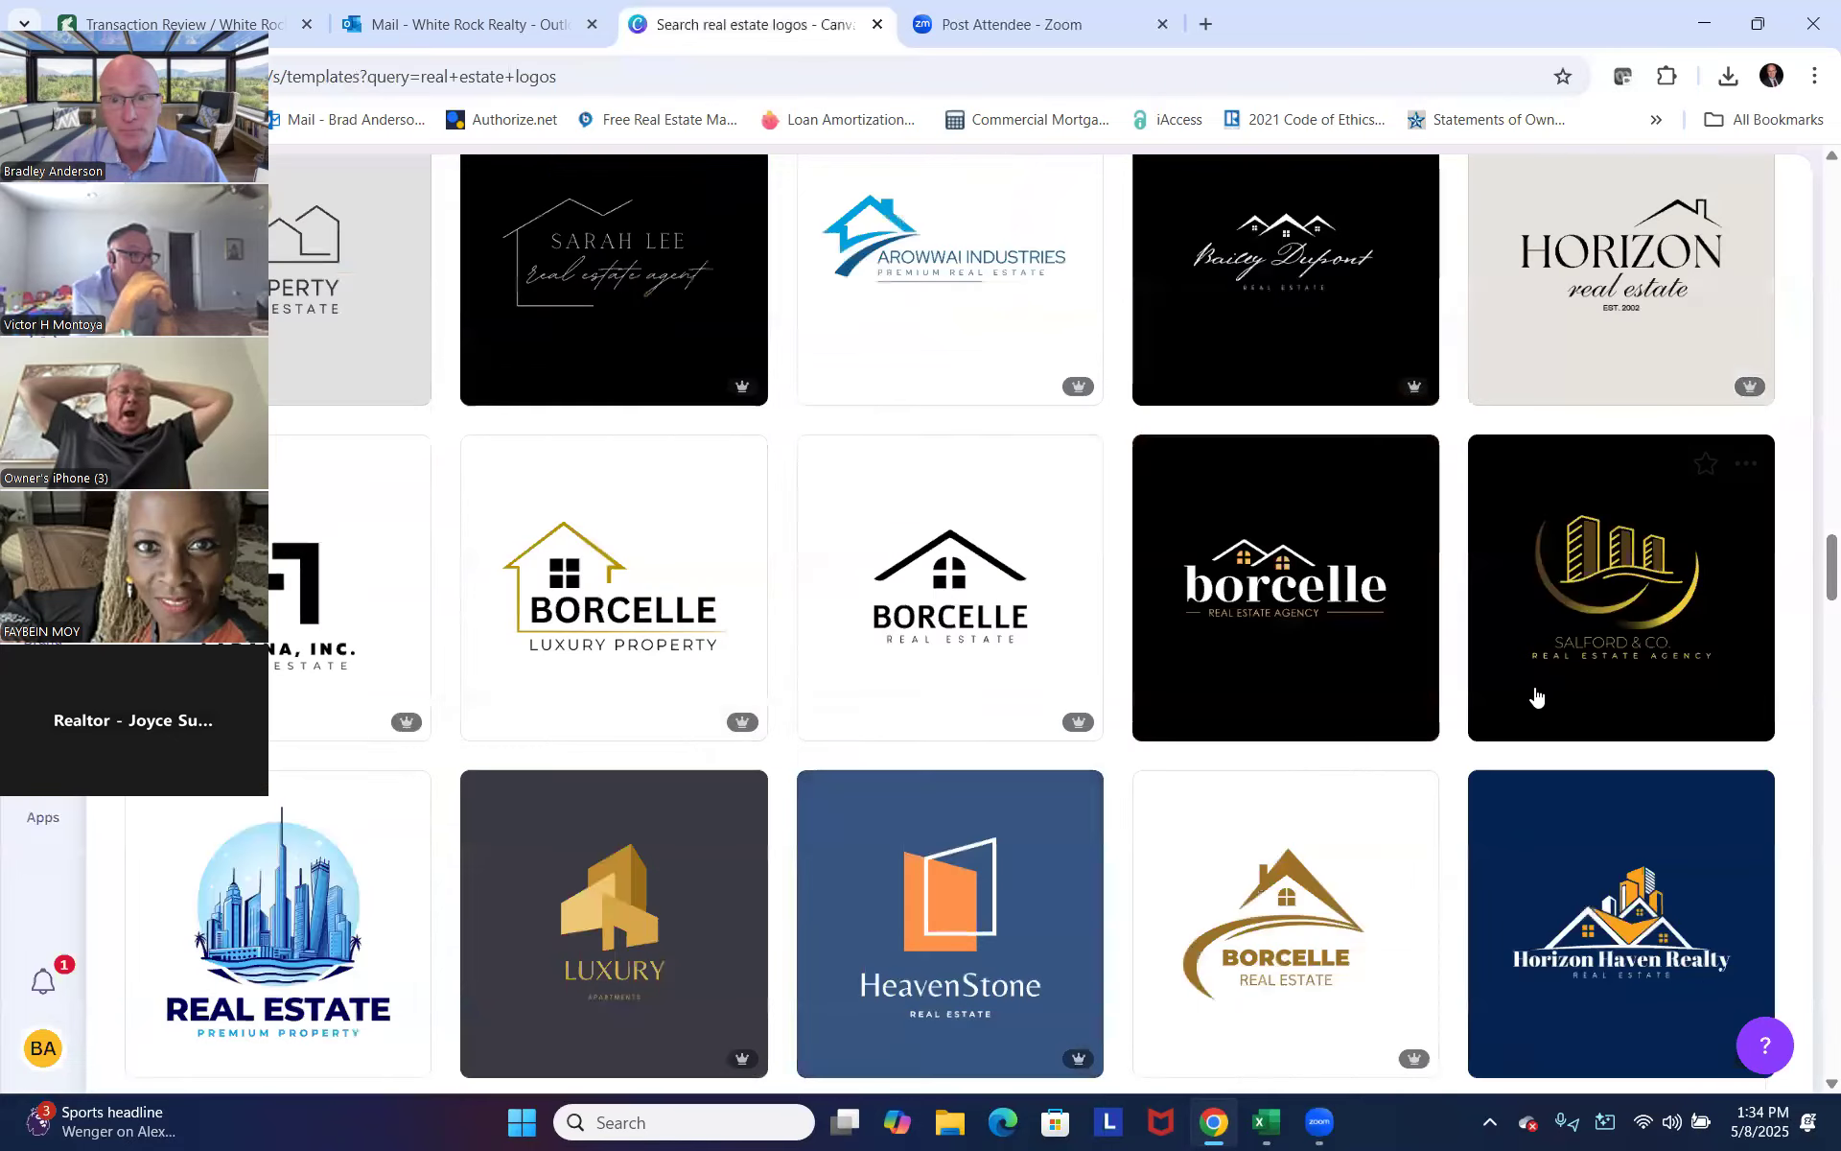
pyautogui.scroll(15, 1535, 694)
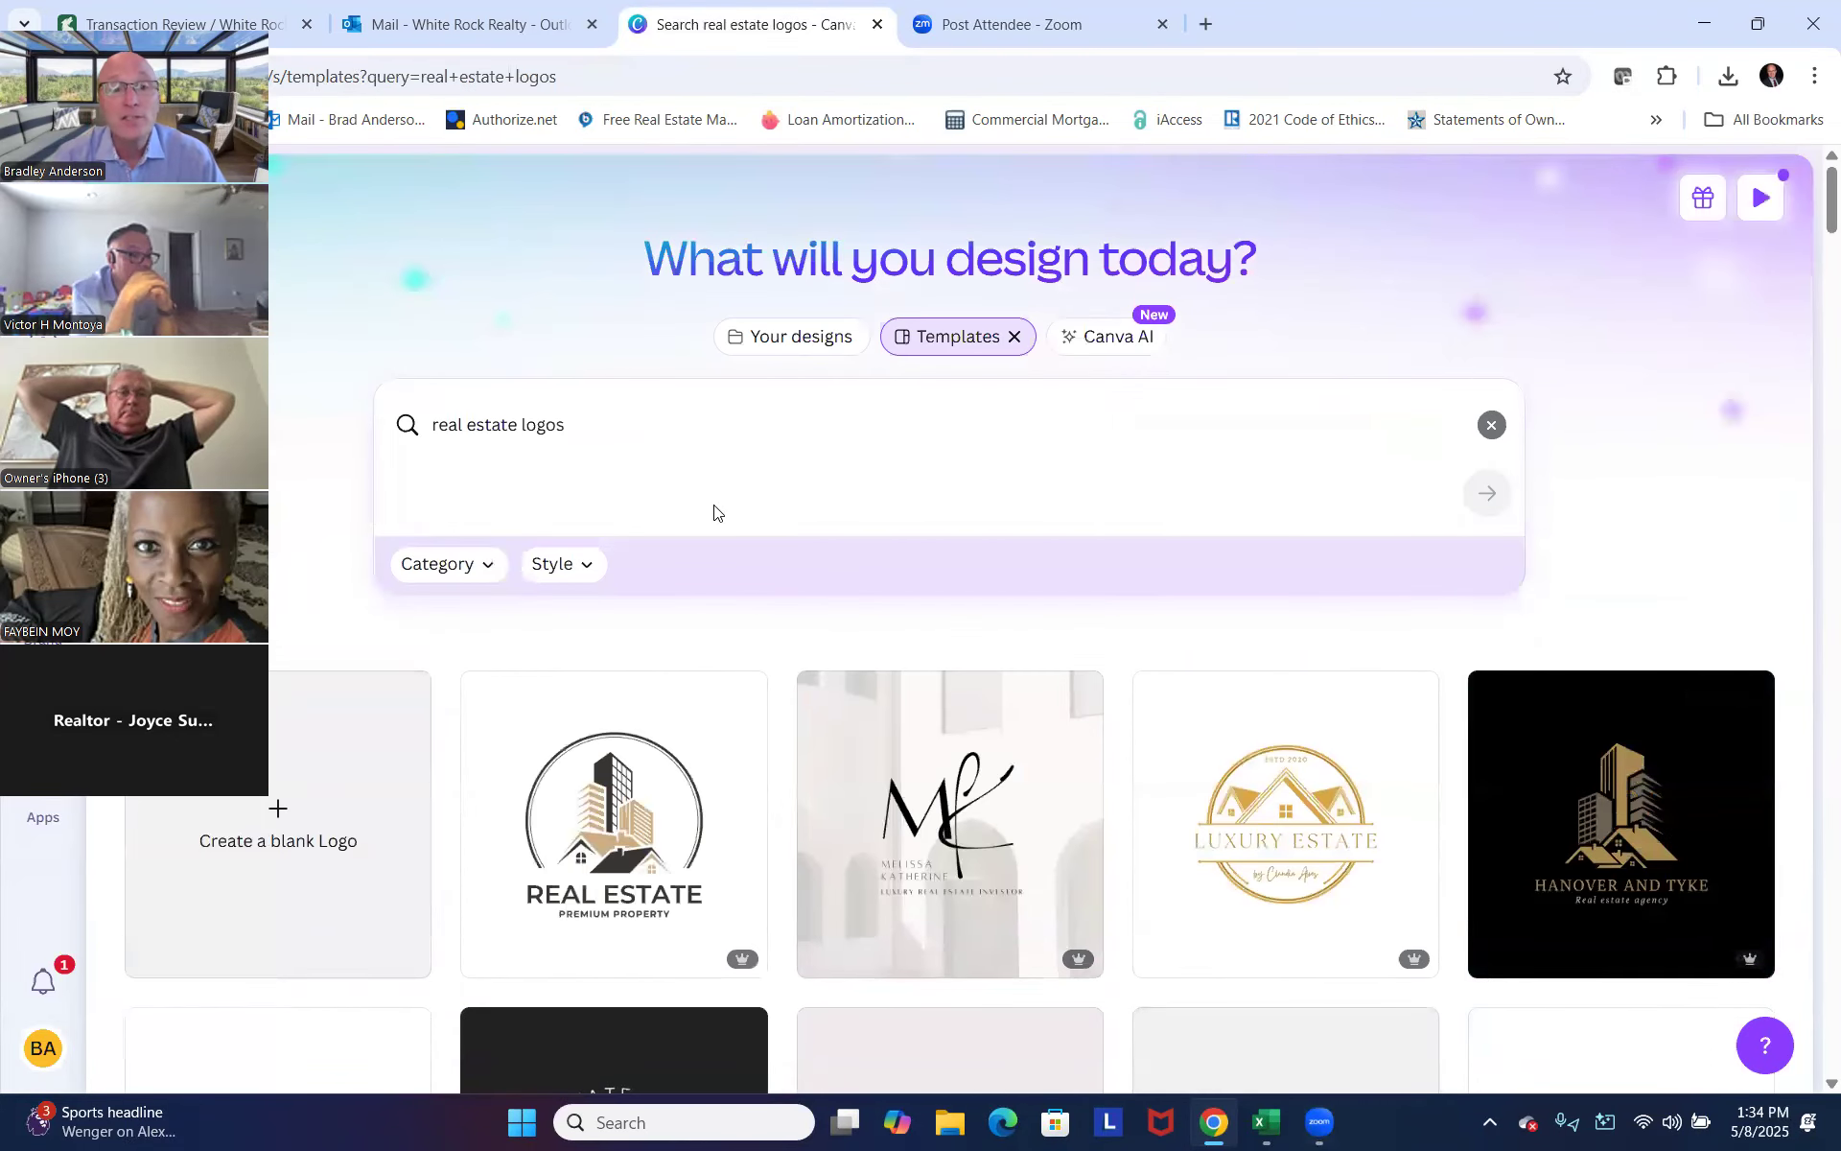
# Search the templates for "real estate fliers".
pyautogui.click(645, 438)
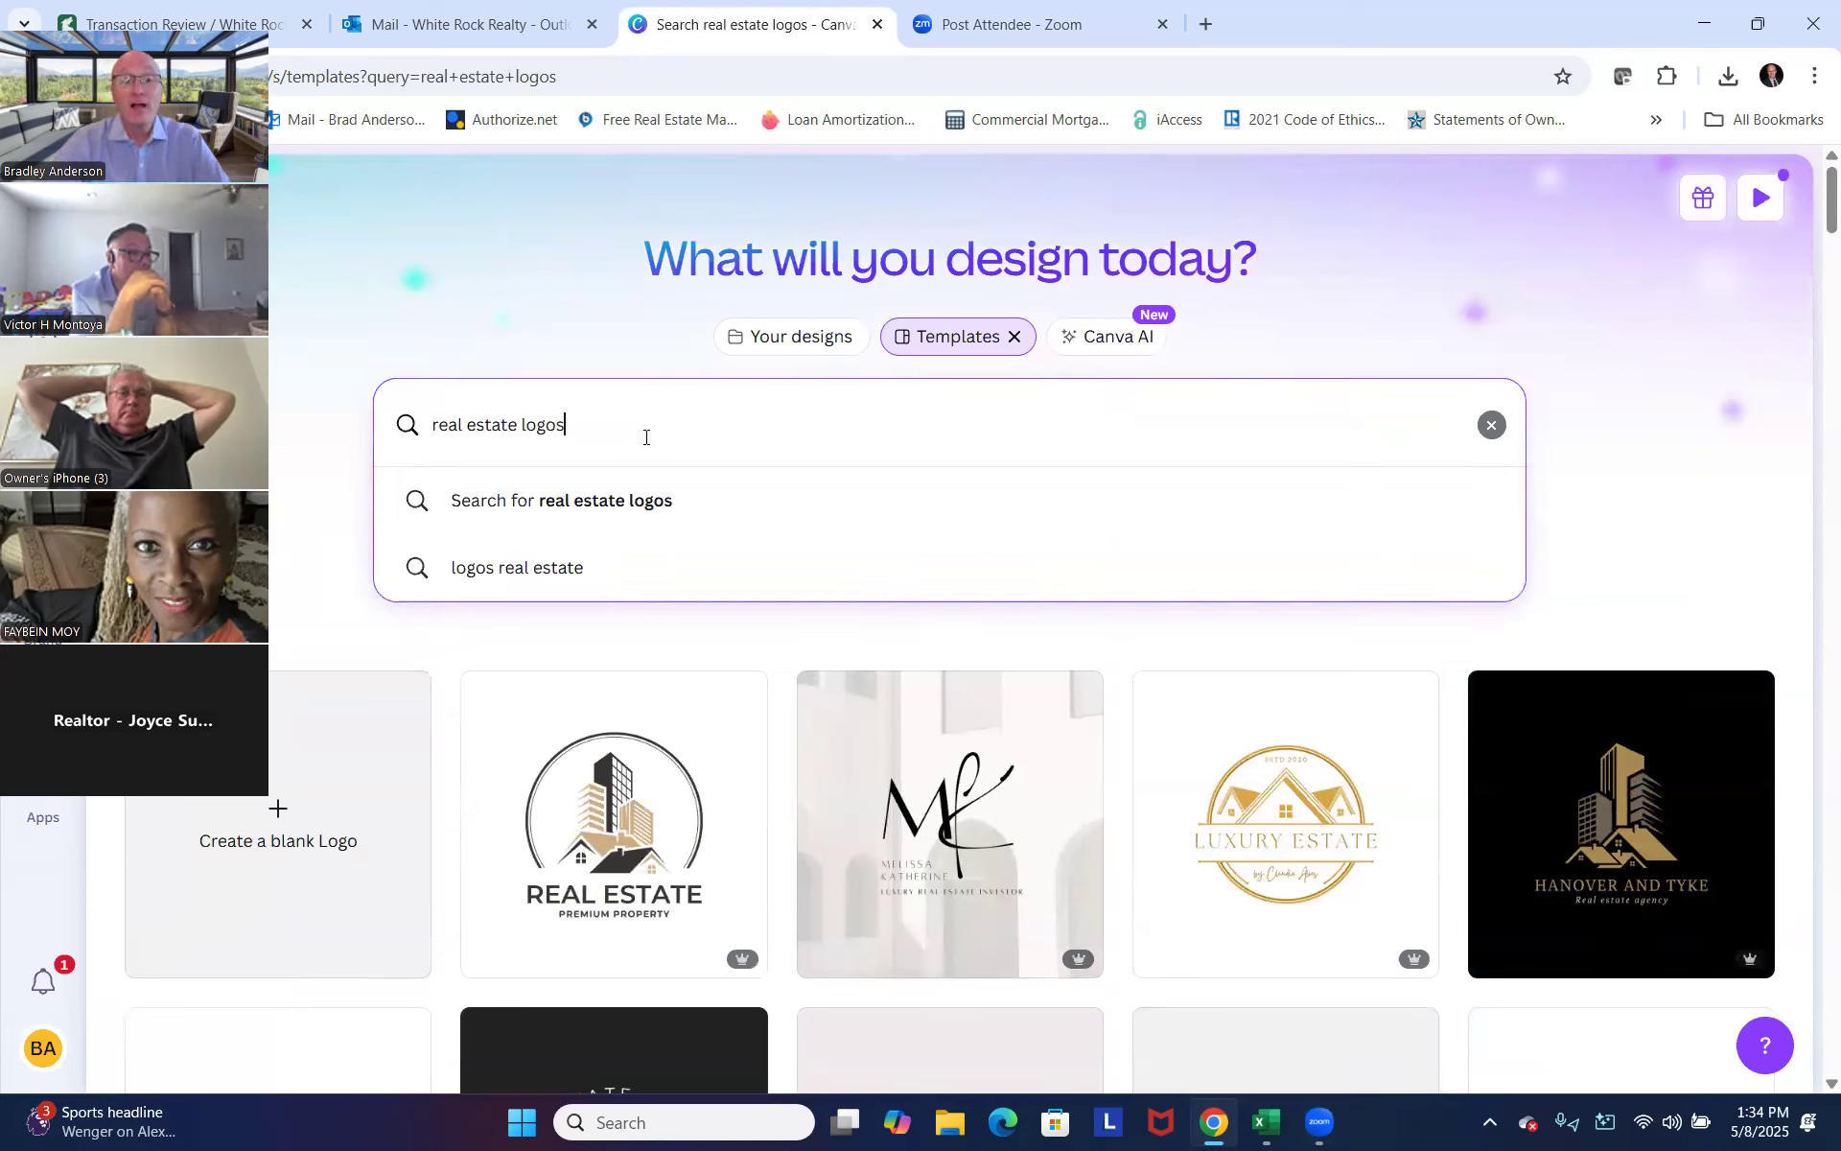
pyautogui.press('BackSpace')
pyautogui.press('BackSpace')
pyautogui.press('BackSpace')
pyautogui.press('BackSpace')
pyautogui.press('BackSpace')
pyautogui.write('flier')
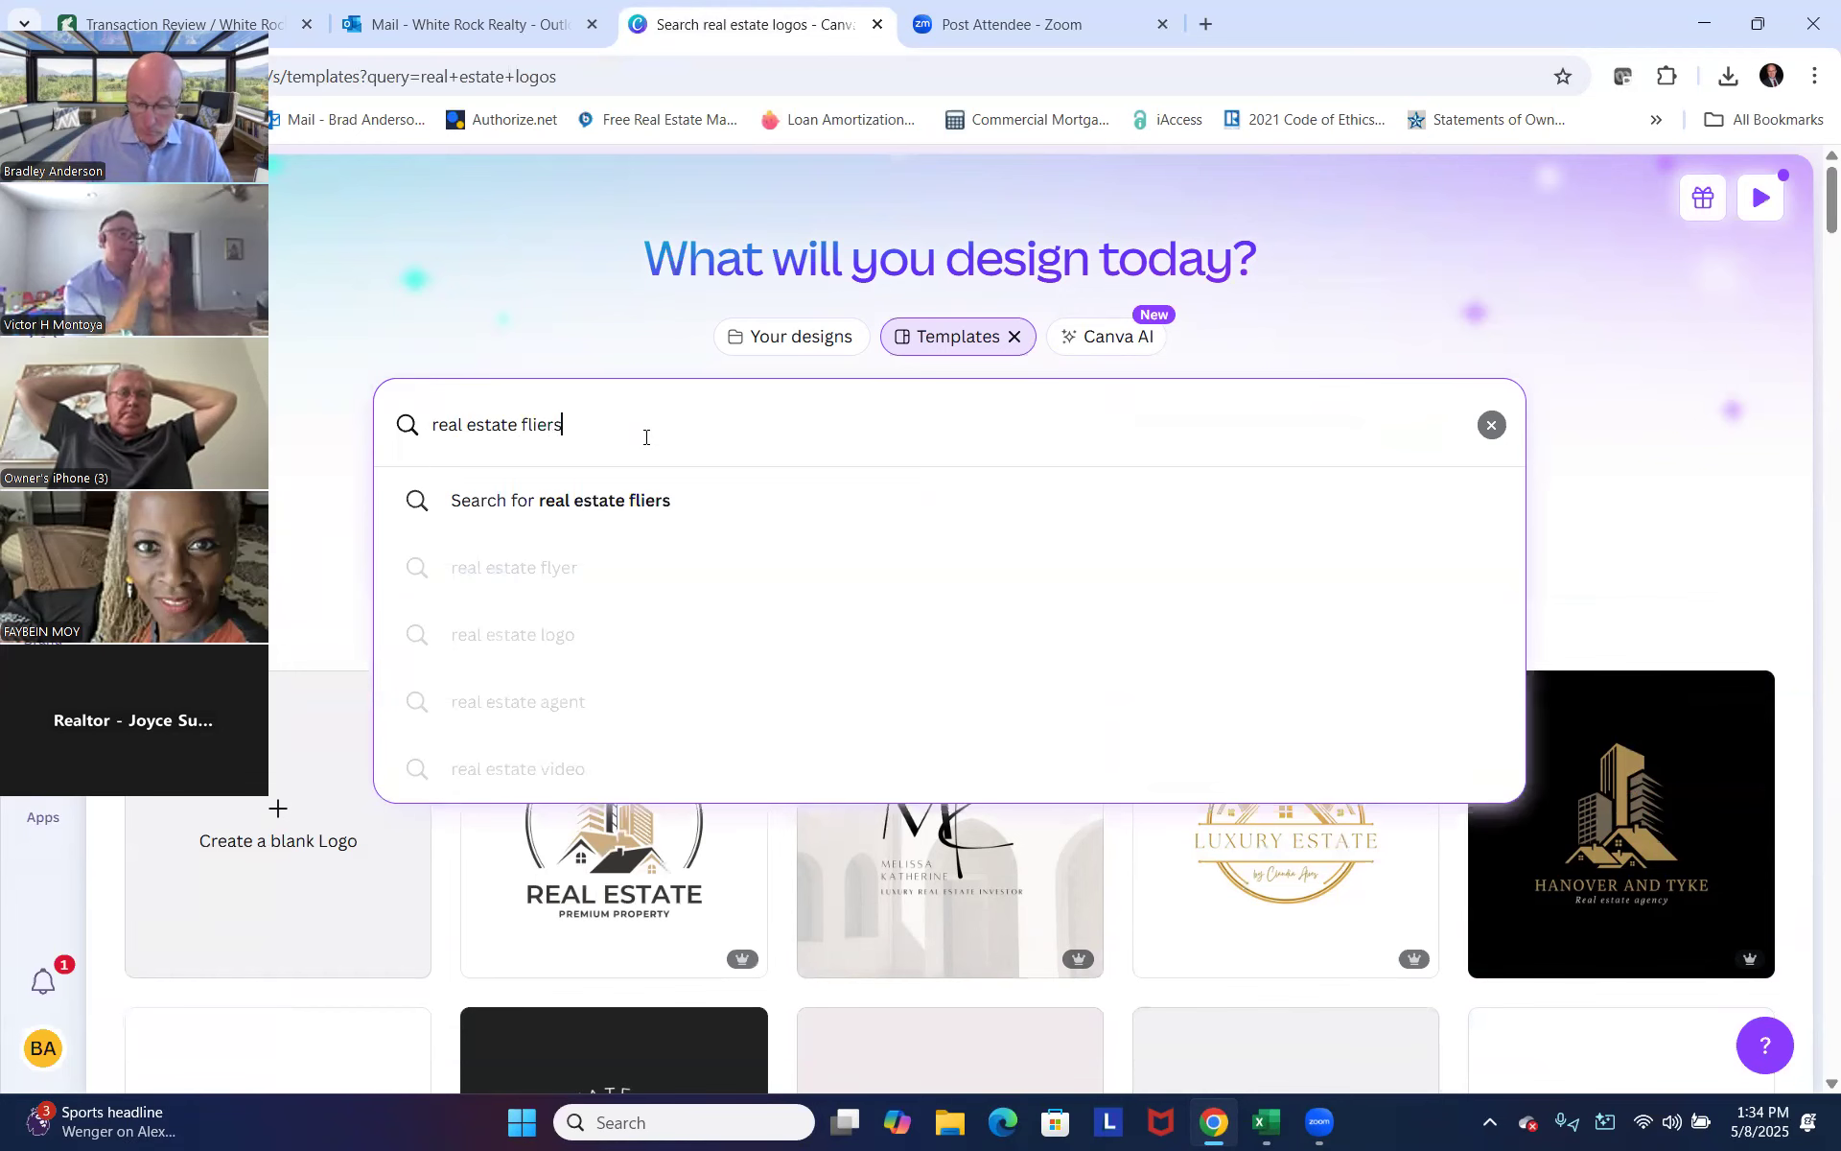
pyautogui.press('Return')
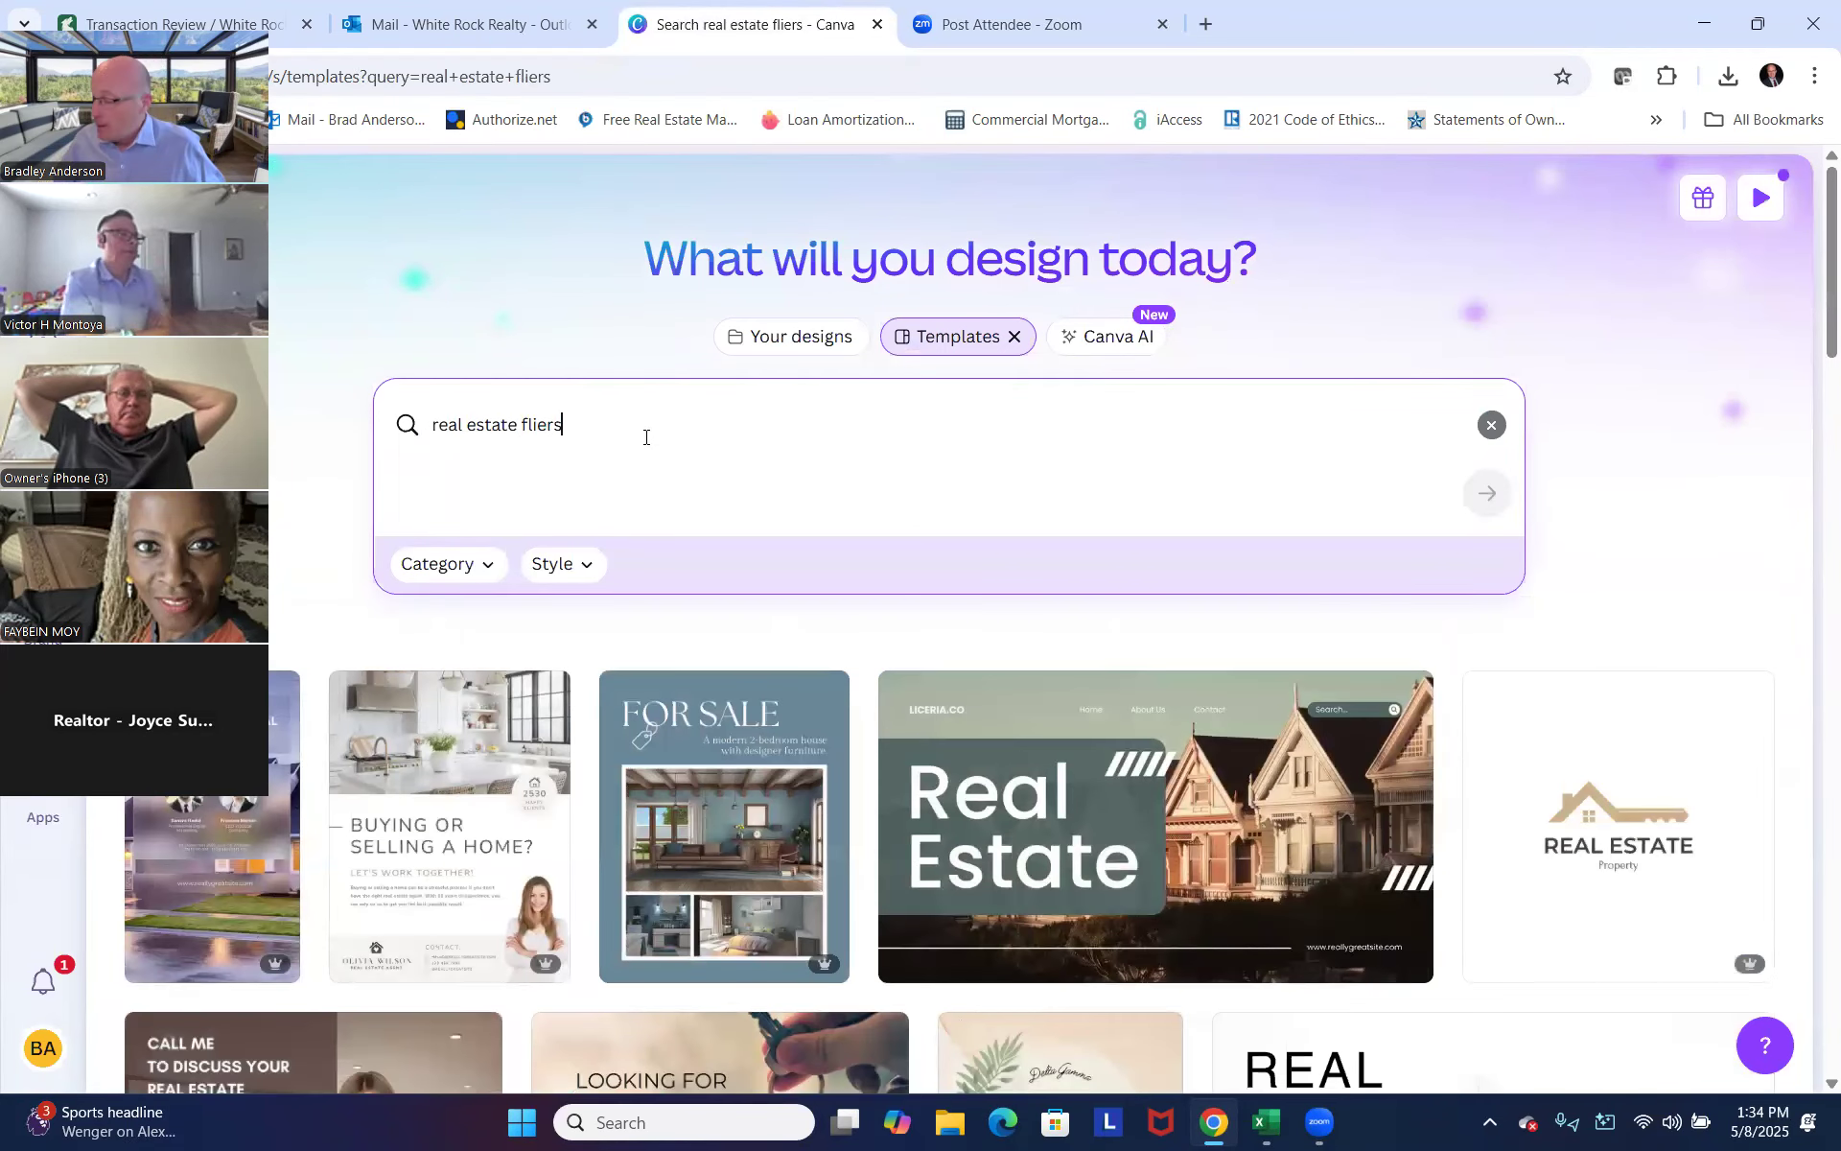
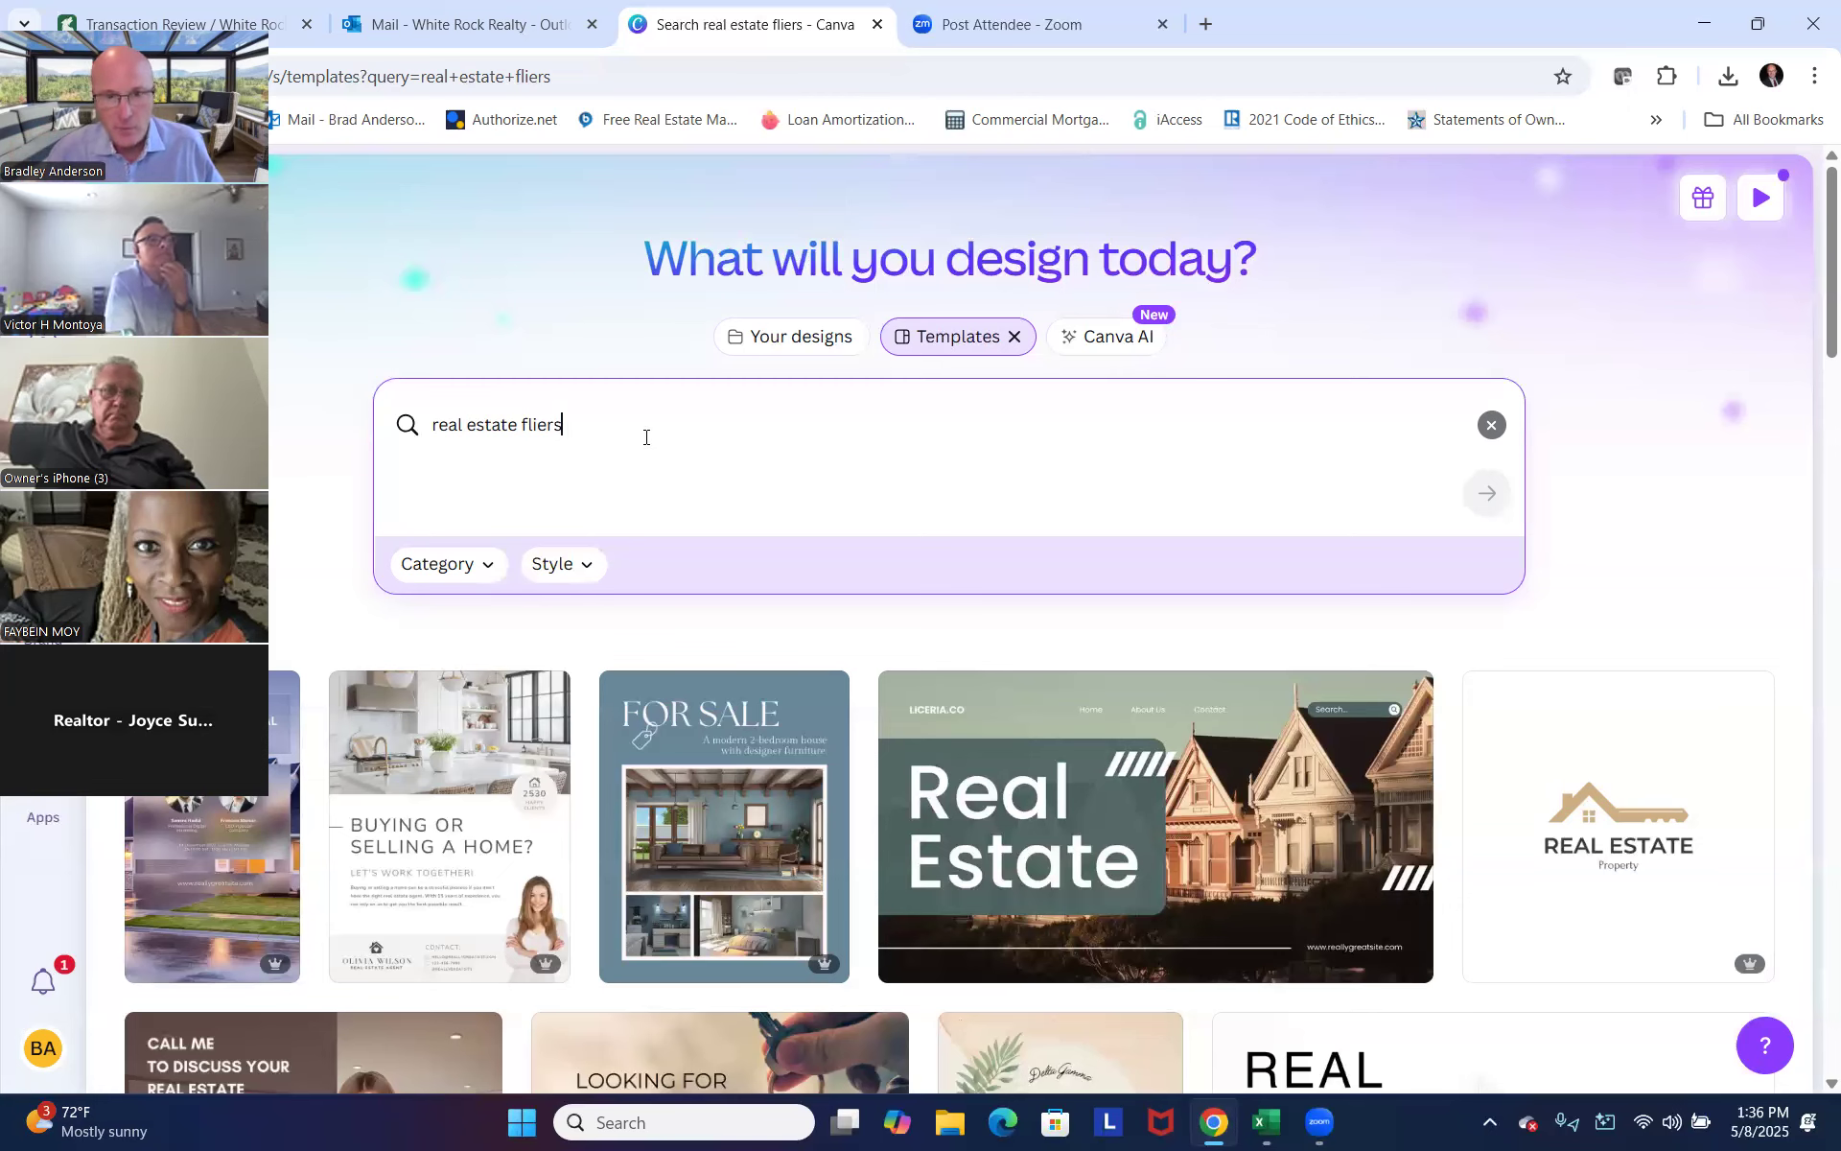
# Browse the flyer templates, preview the Just Sold Real Estate Flyer and close the preview.
pyautogui.scroll(-5, 1045, 858)
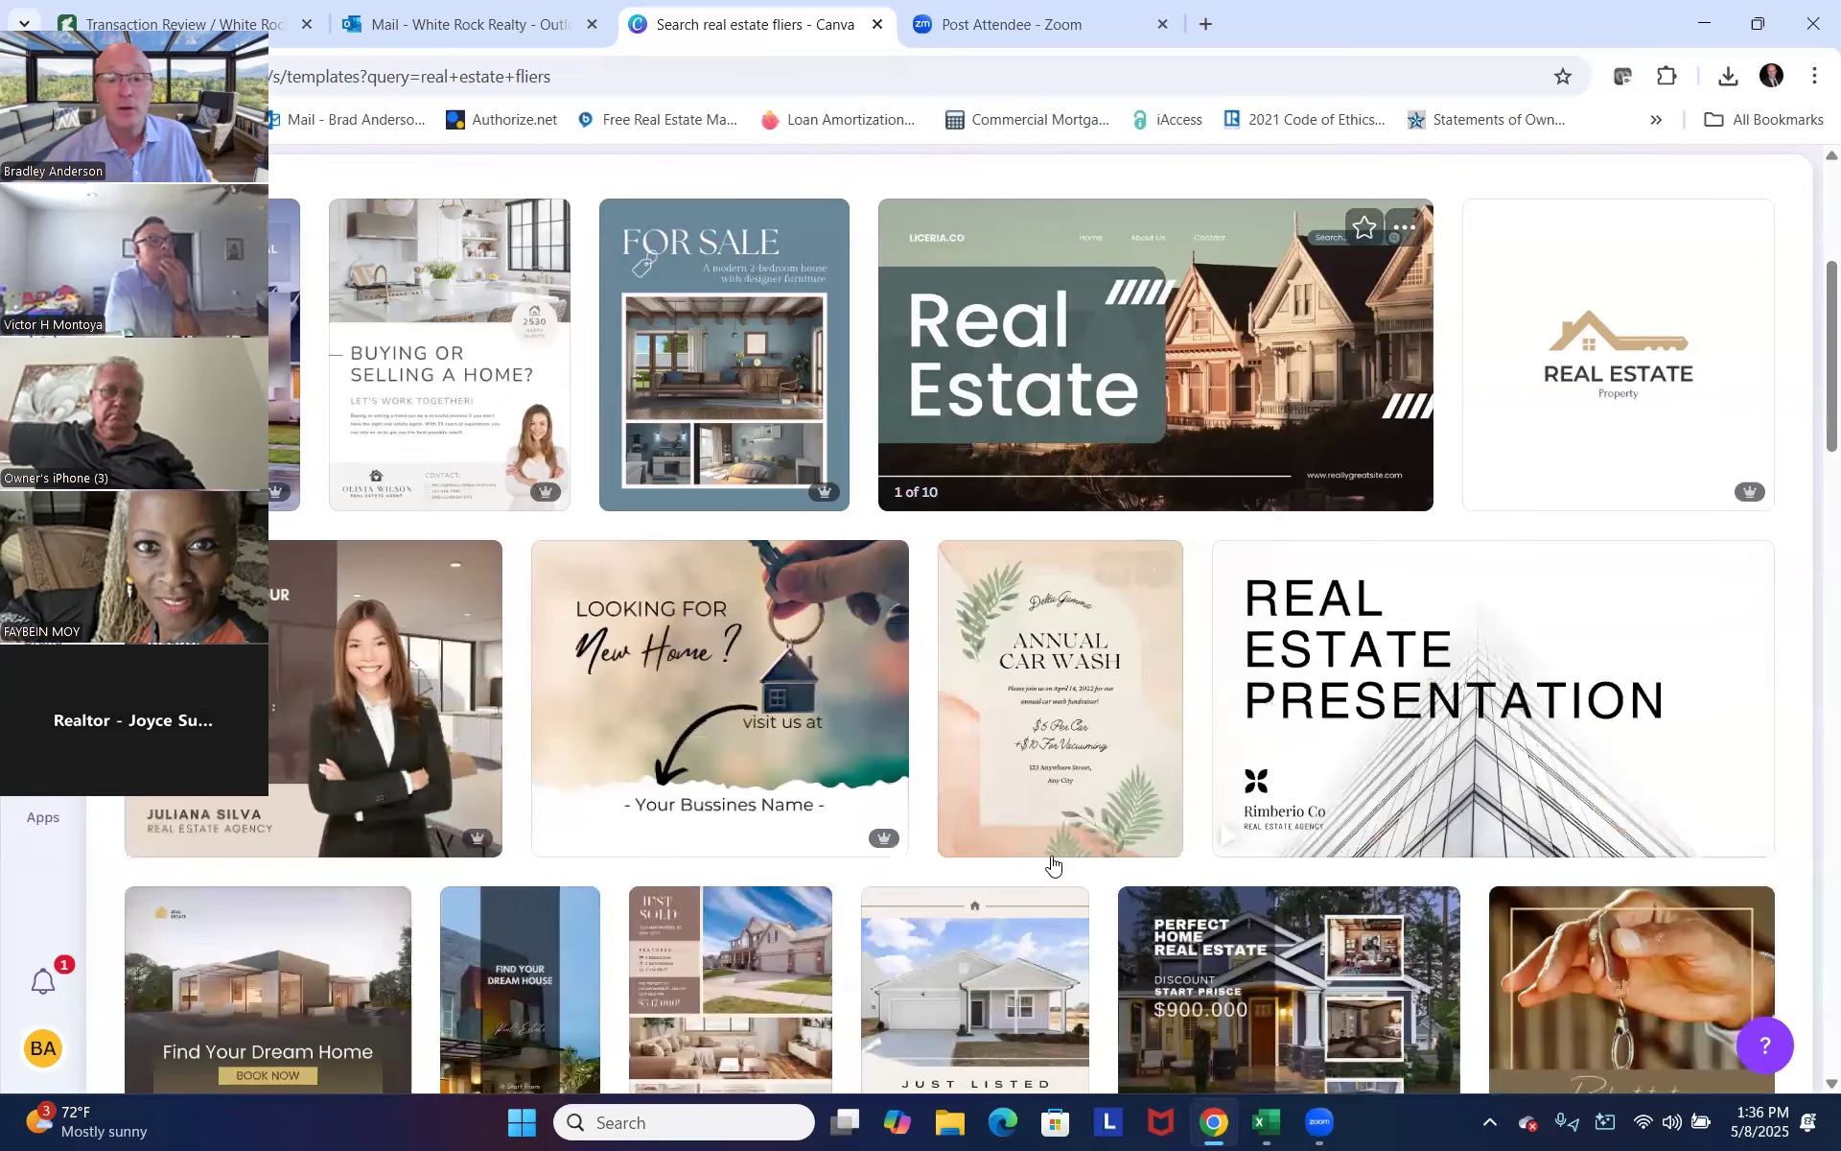
pyautogui.scroll(-2, 1053, 868)
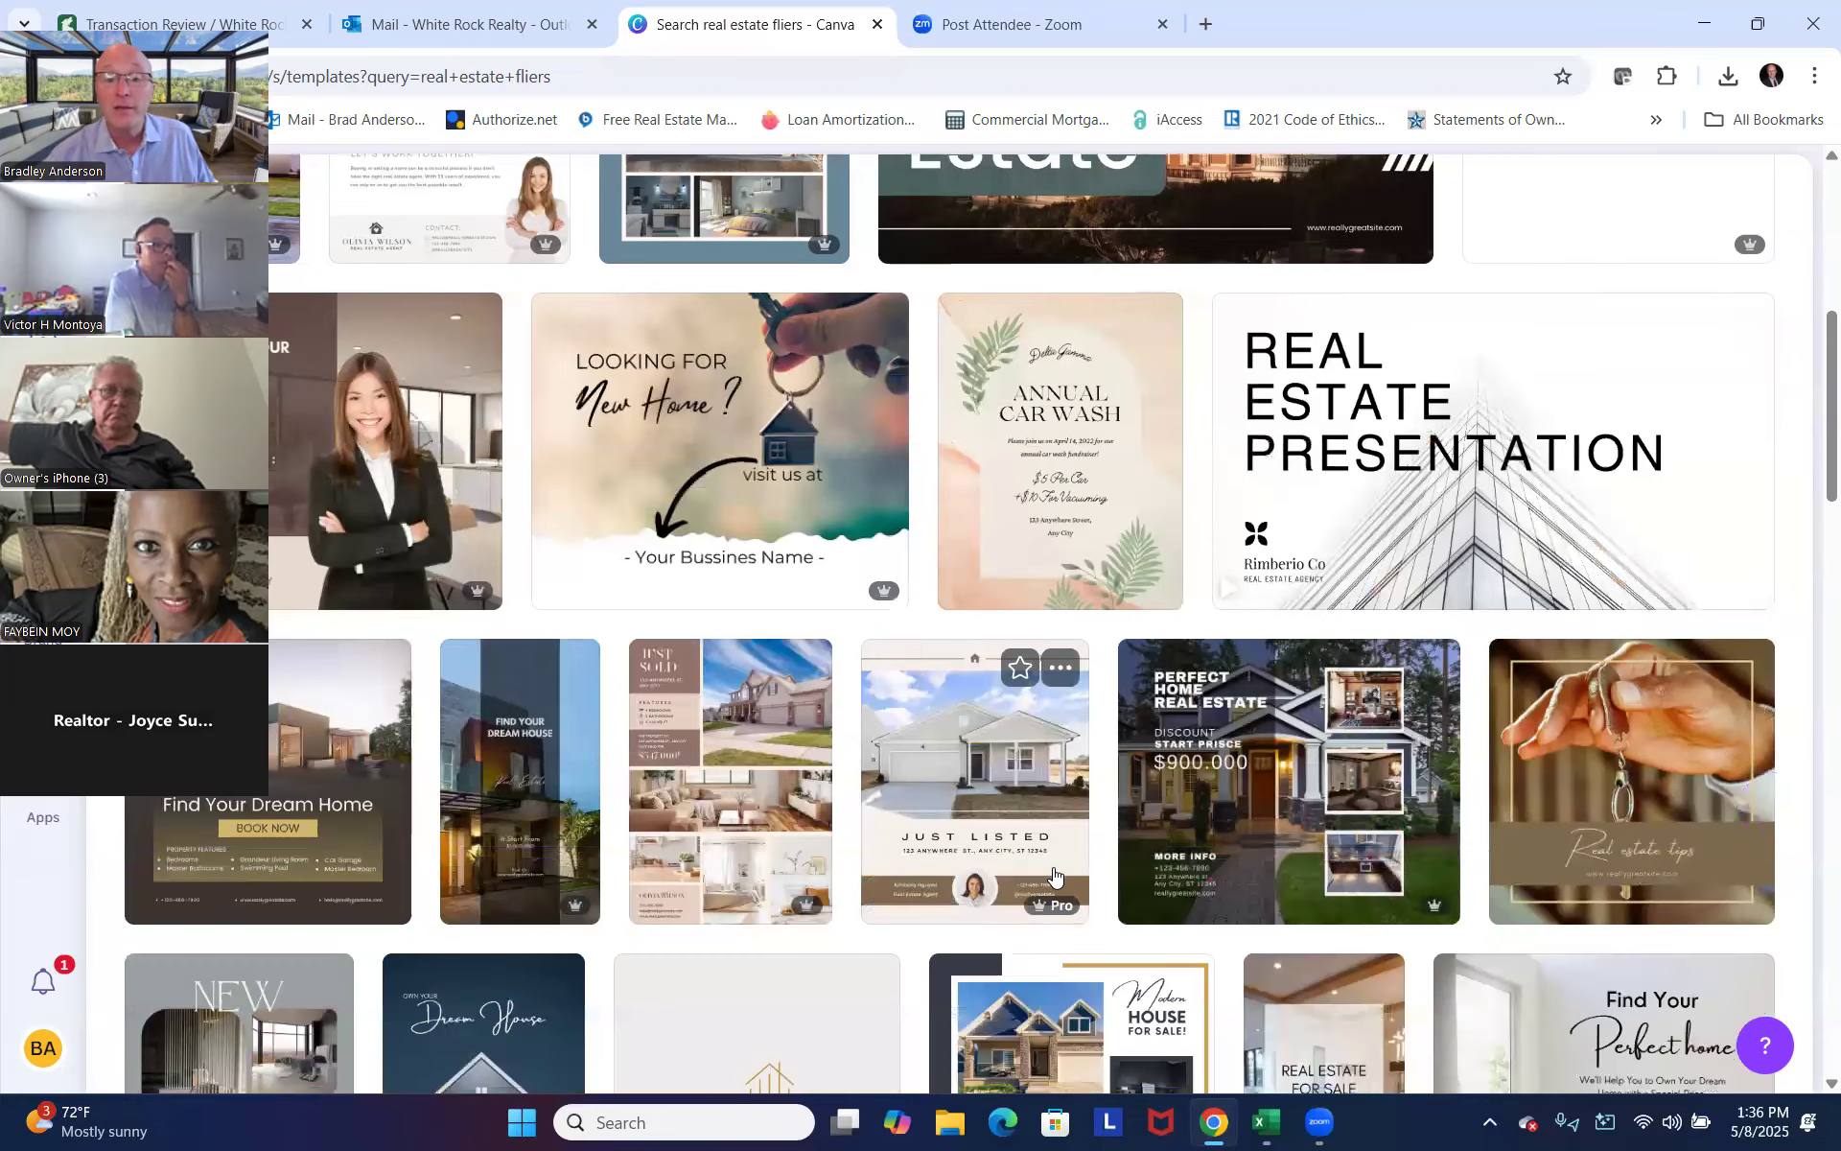
pyautogui.click(738, 787)
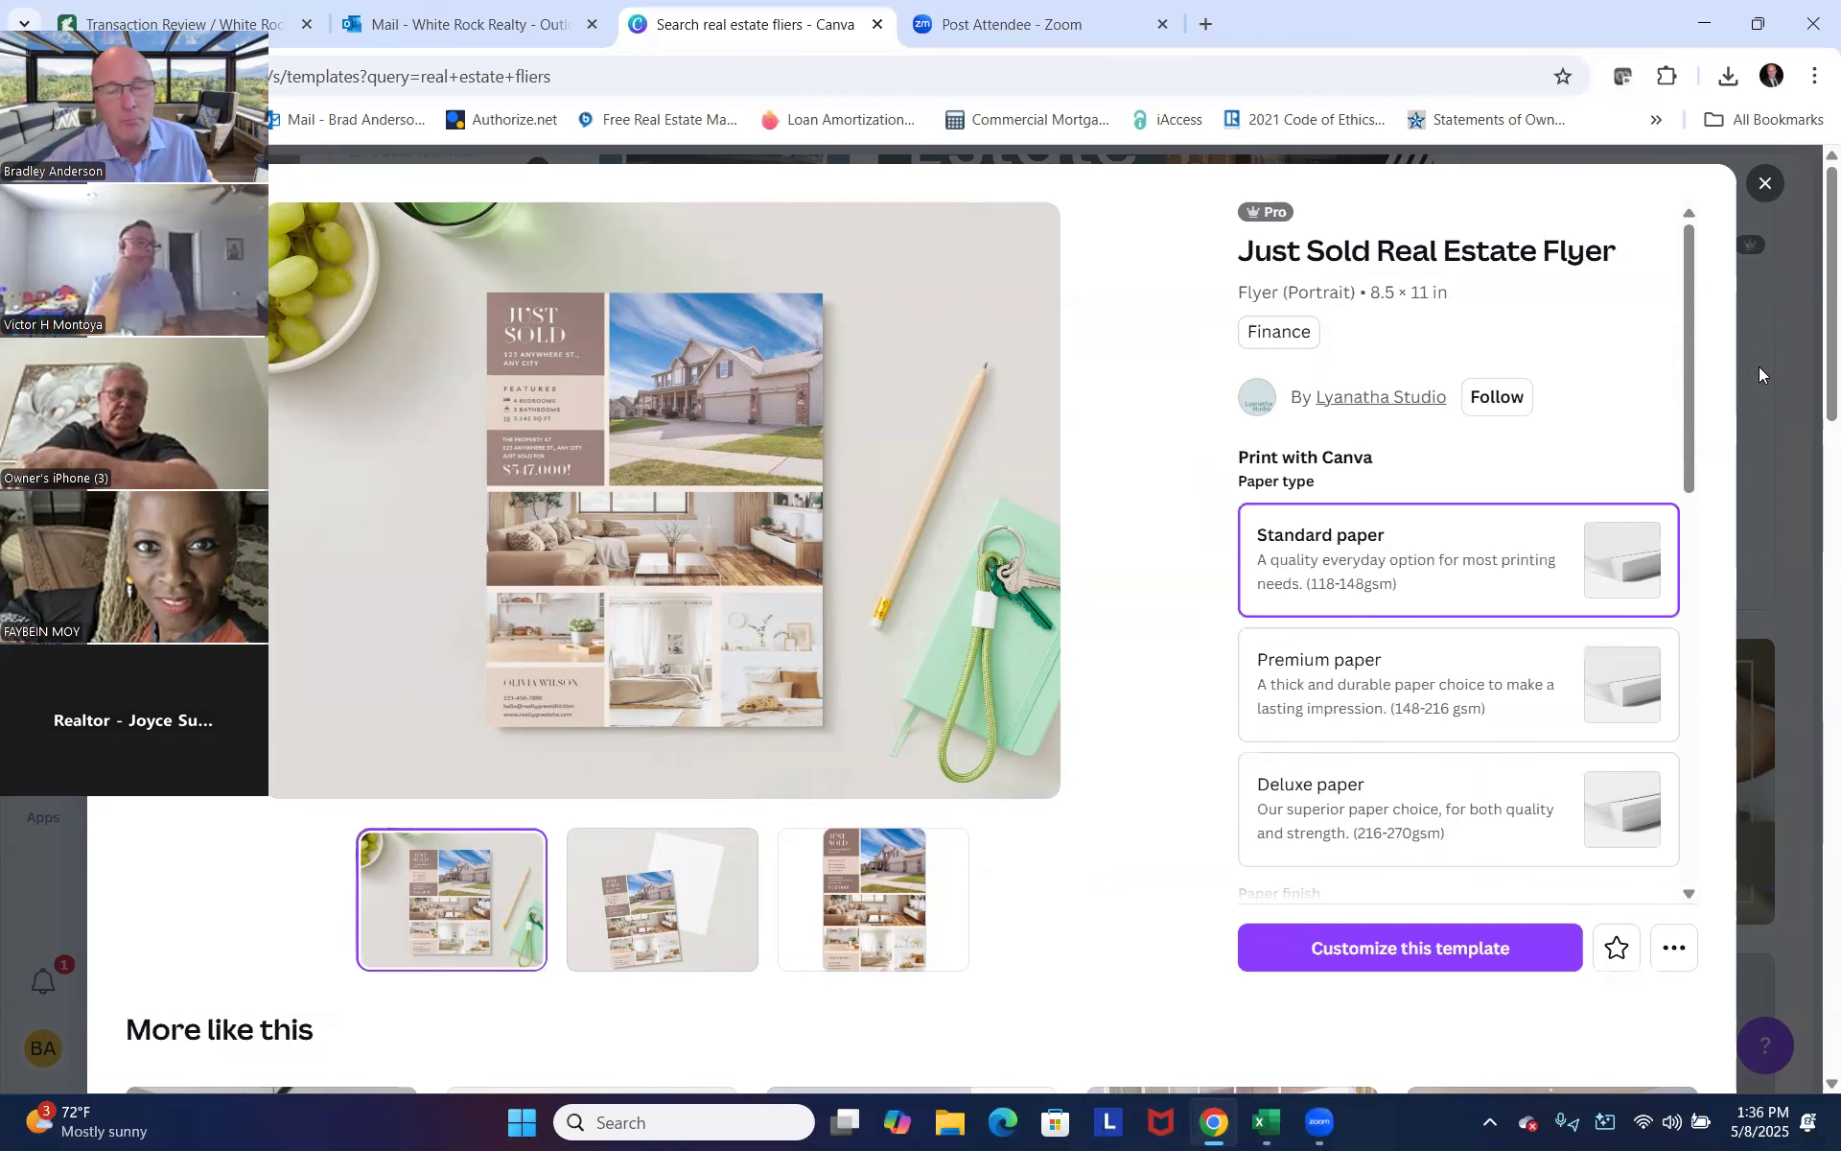
pyautogui.click(1763, 184)
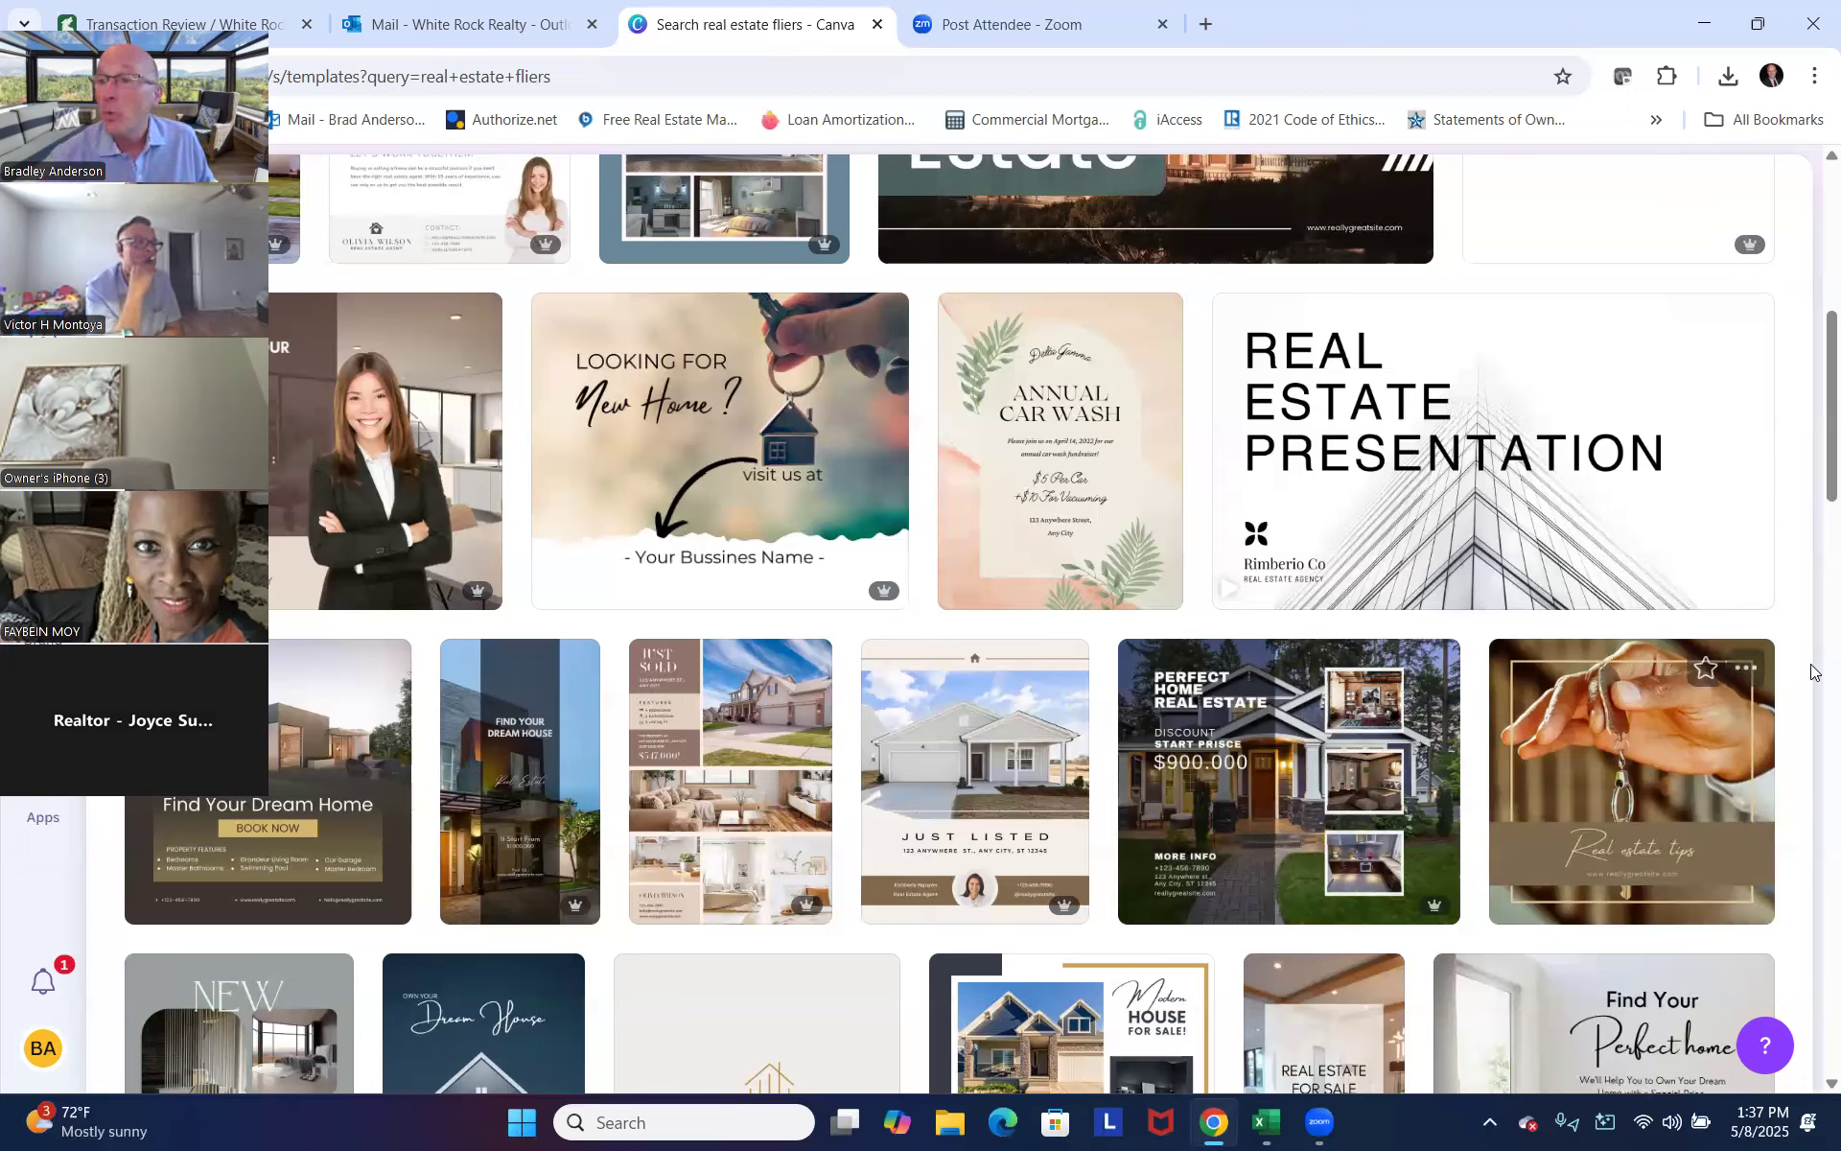
# Open the saved Beige and Brown Open House Real Estate Flyer from the recent projects.
pyautogui.moveTo(1831, 458); pyautogui.dragTo(1831, 312)
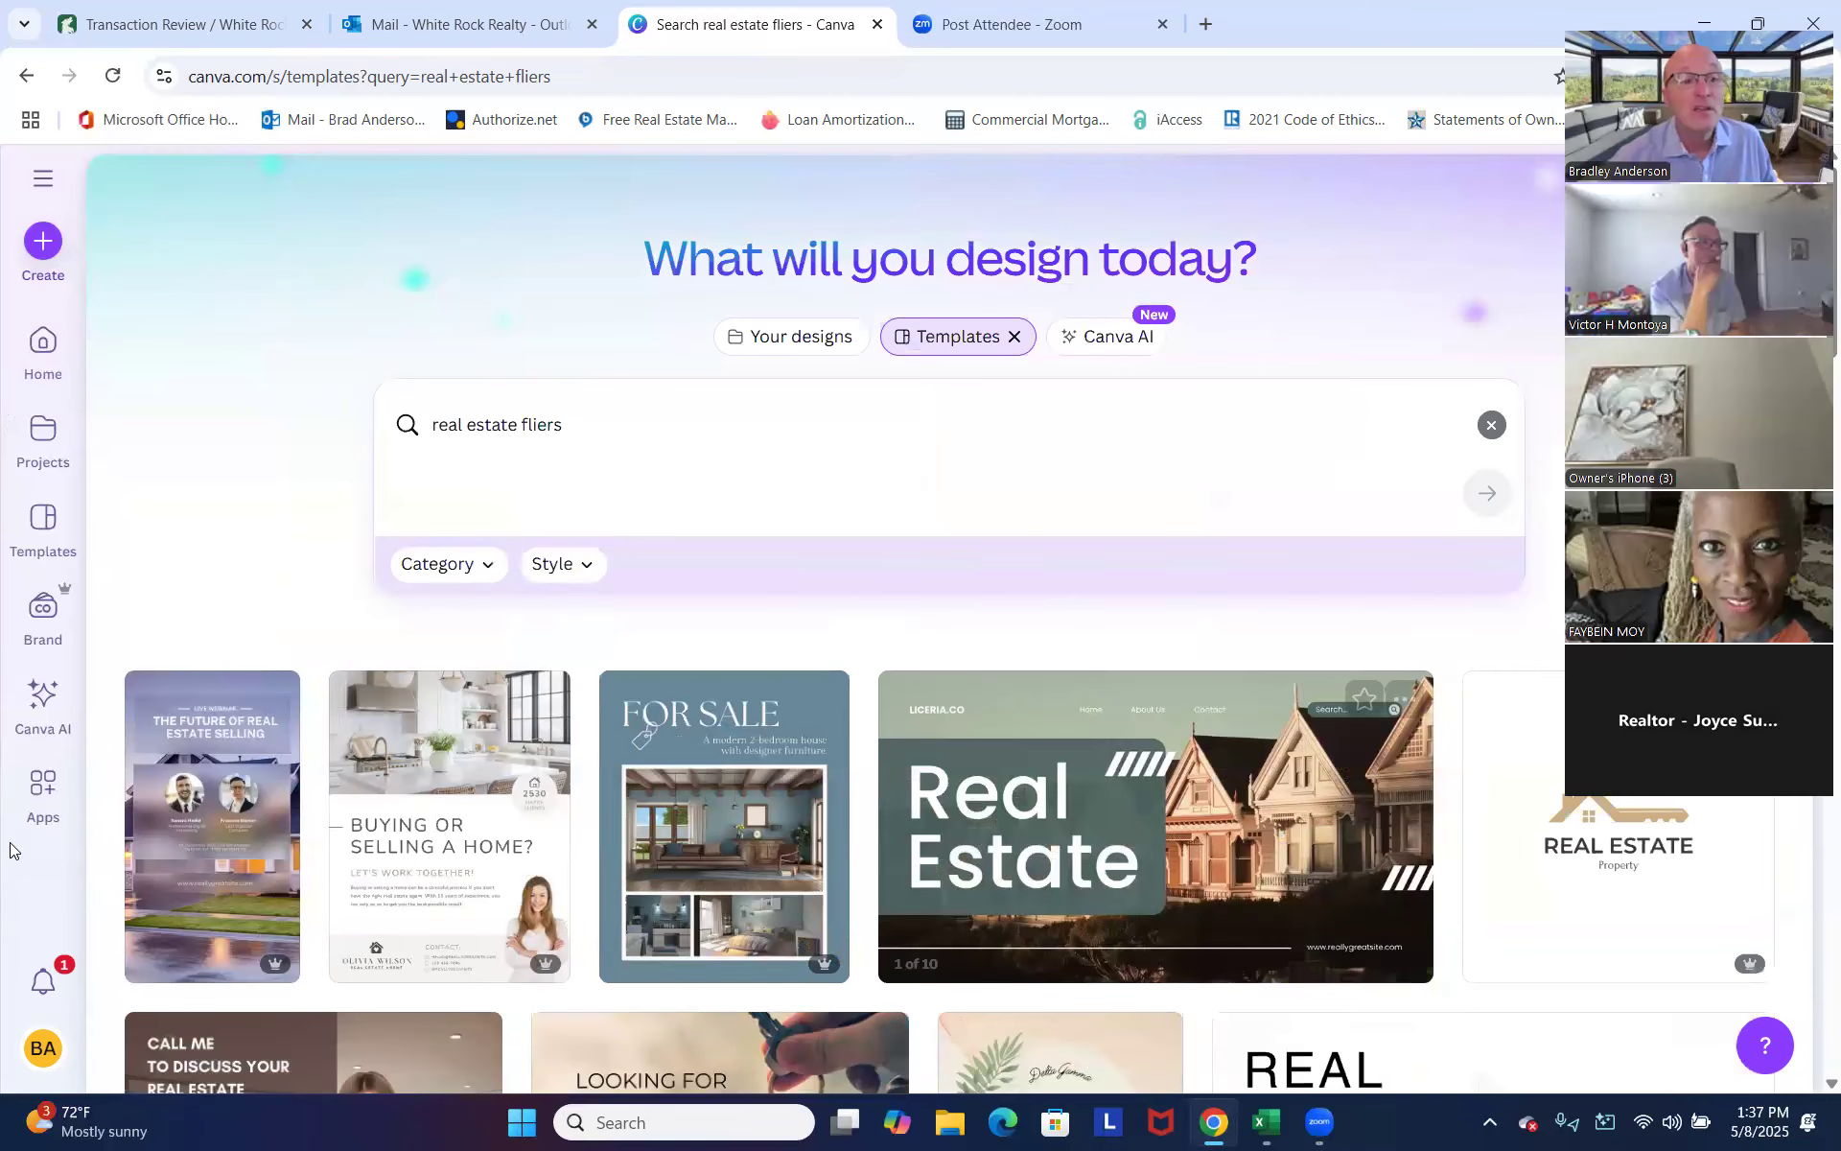
pyautogui.click(32, 447)
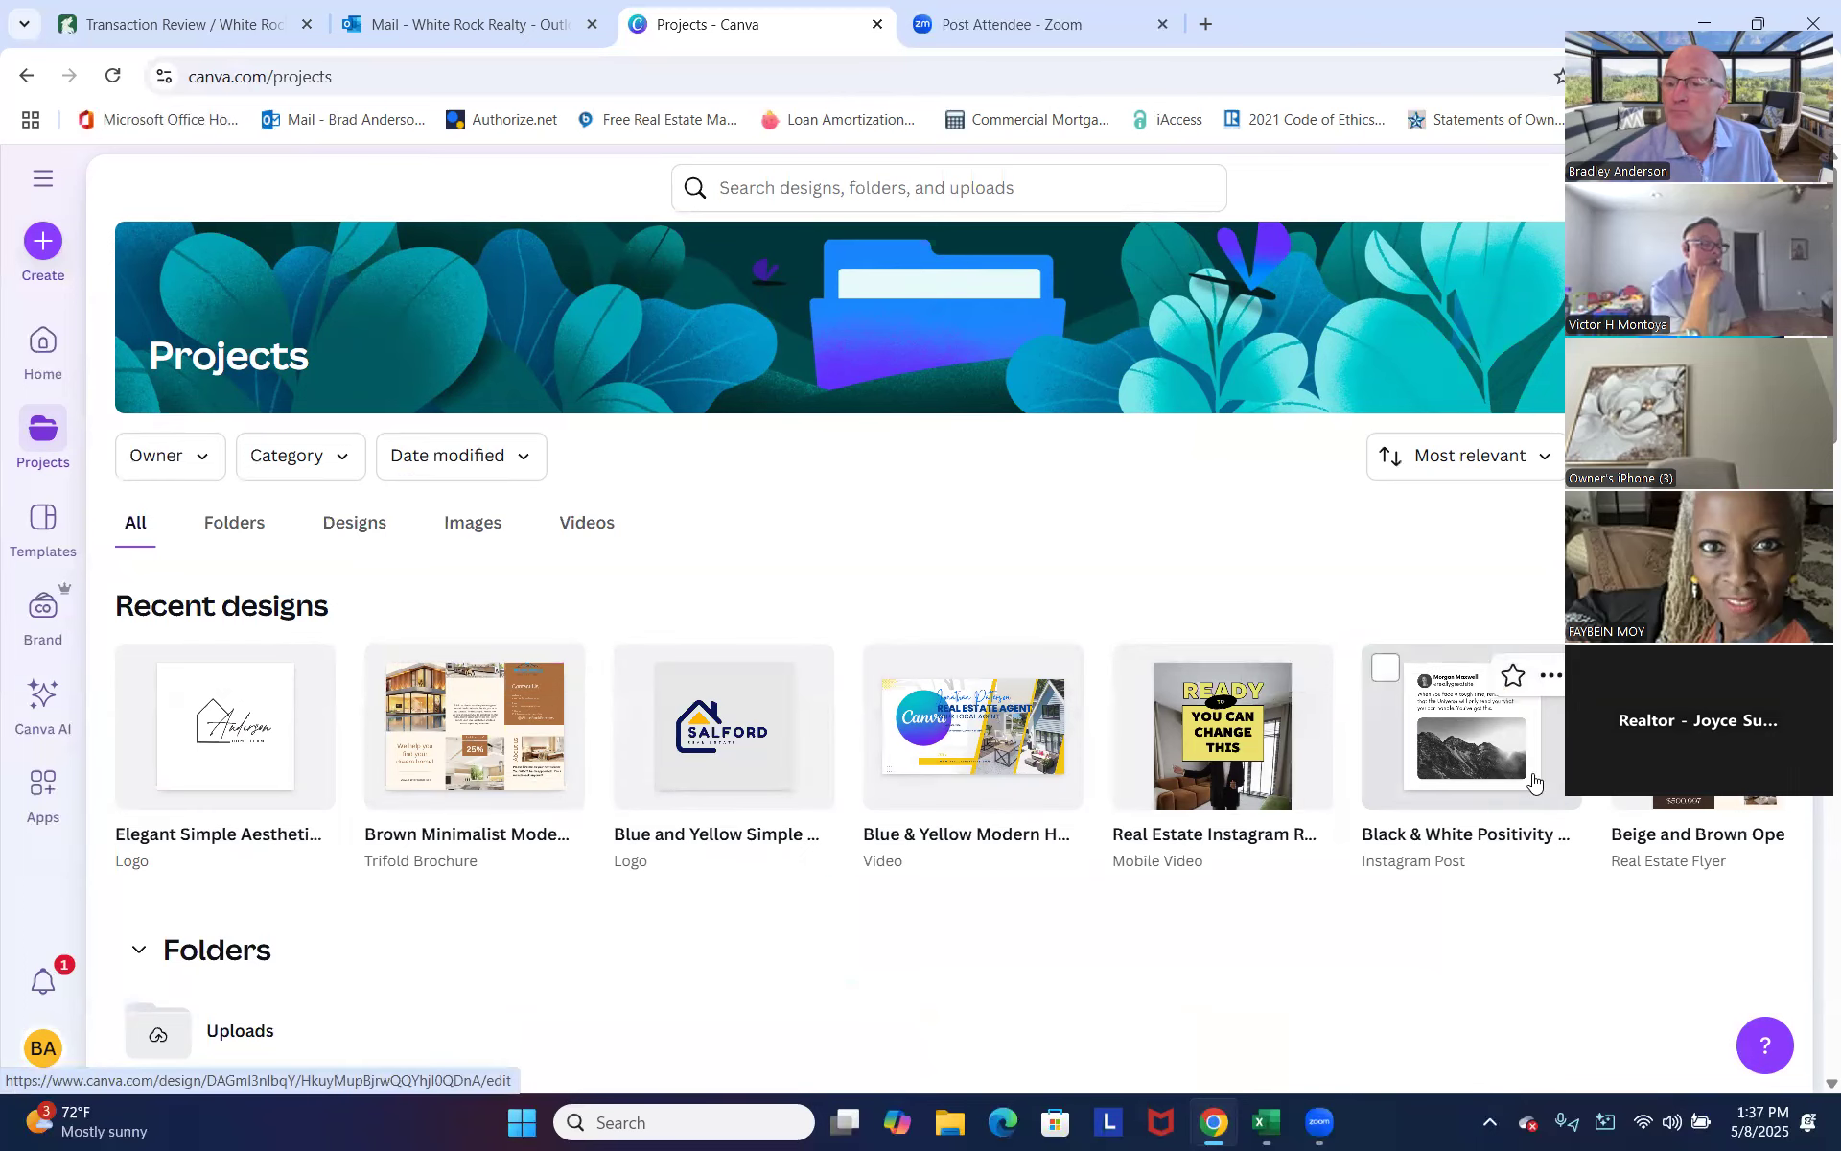
pyautogui.click(1659, 820)
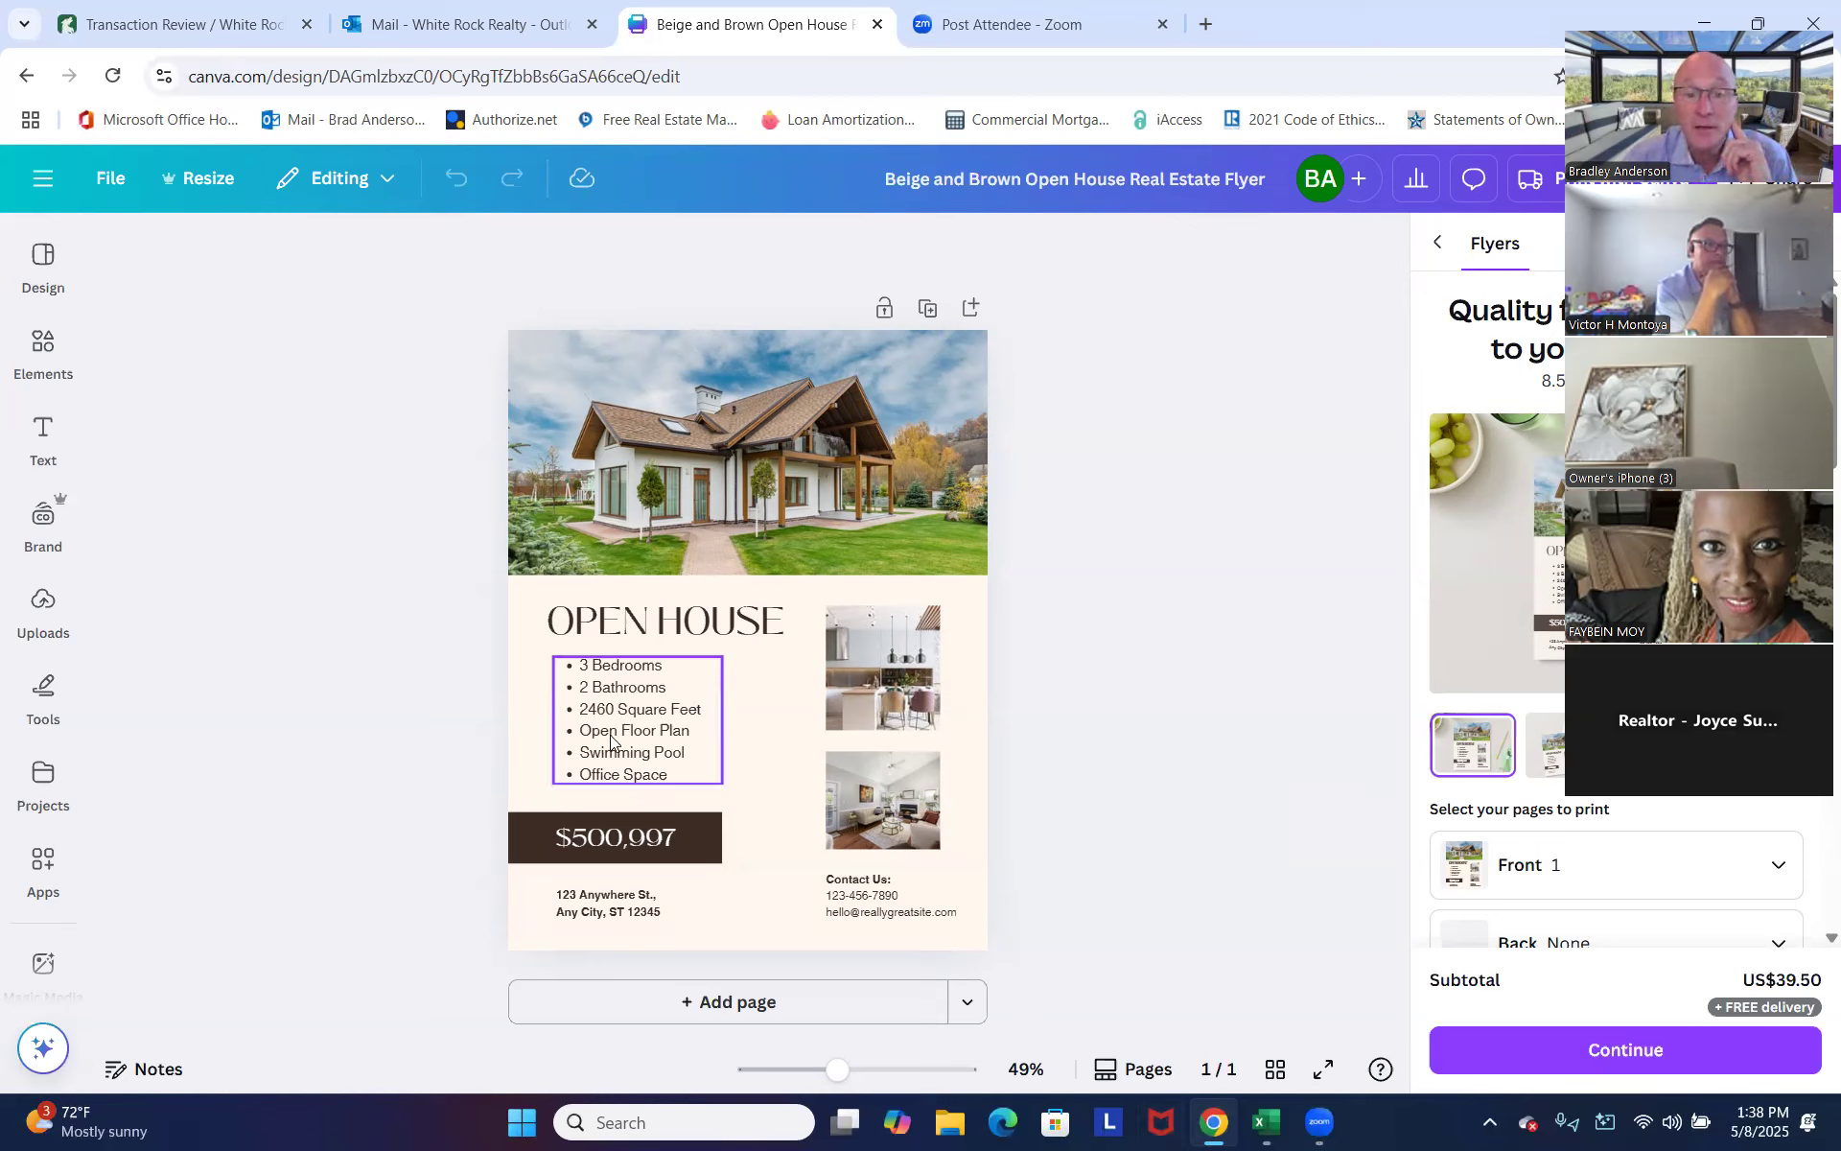
# Delete the large house image at the top of the flyer, keeping its grid.
pyautogui.click(679, 493)
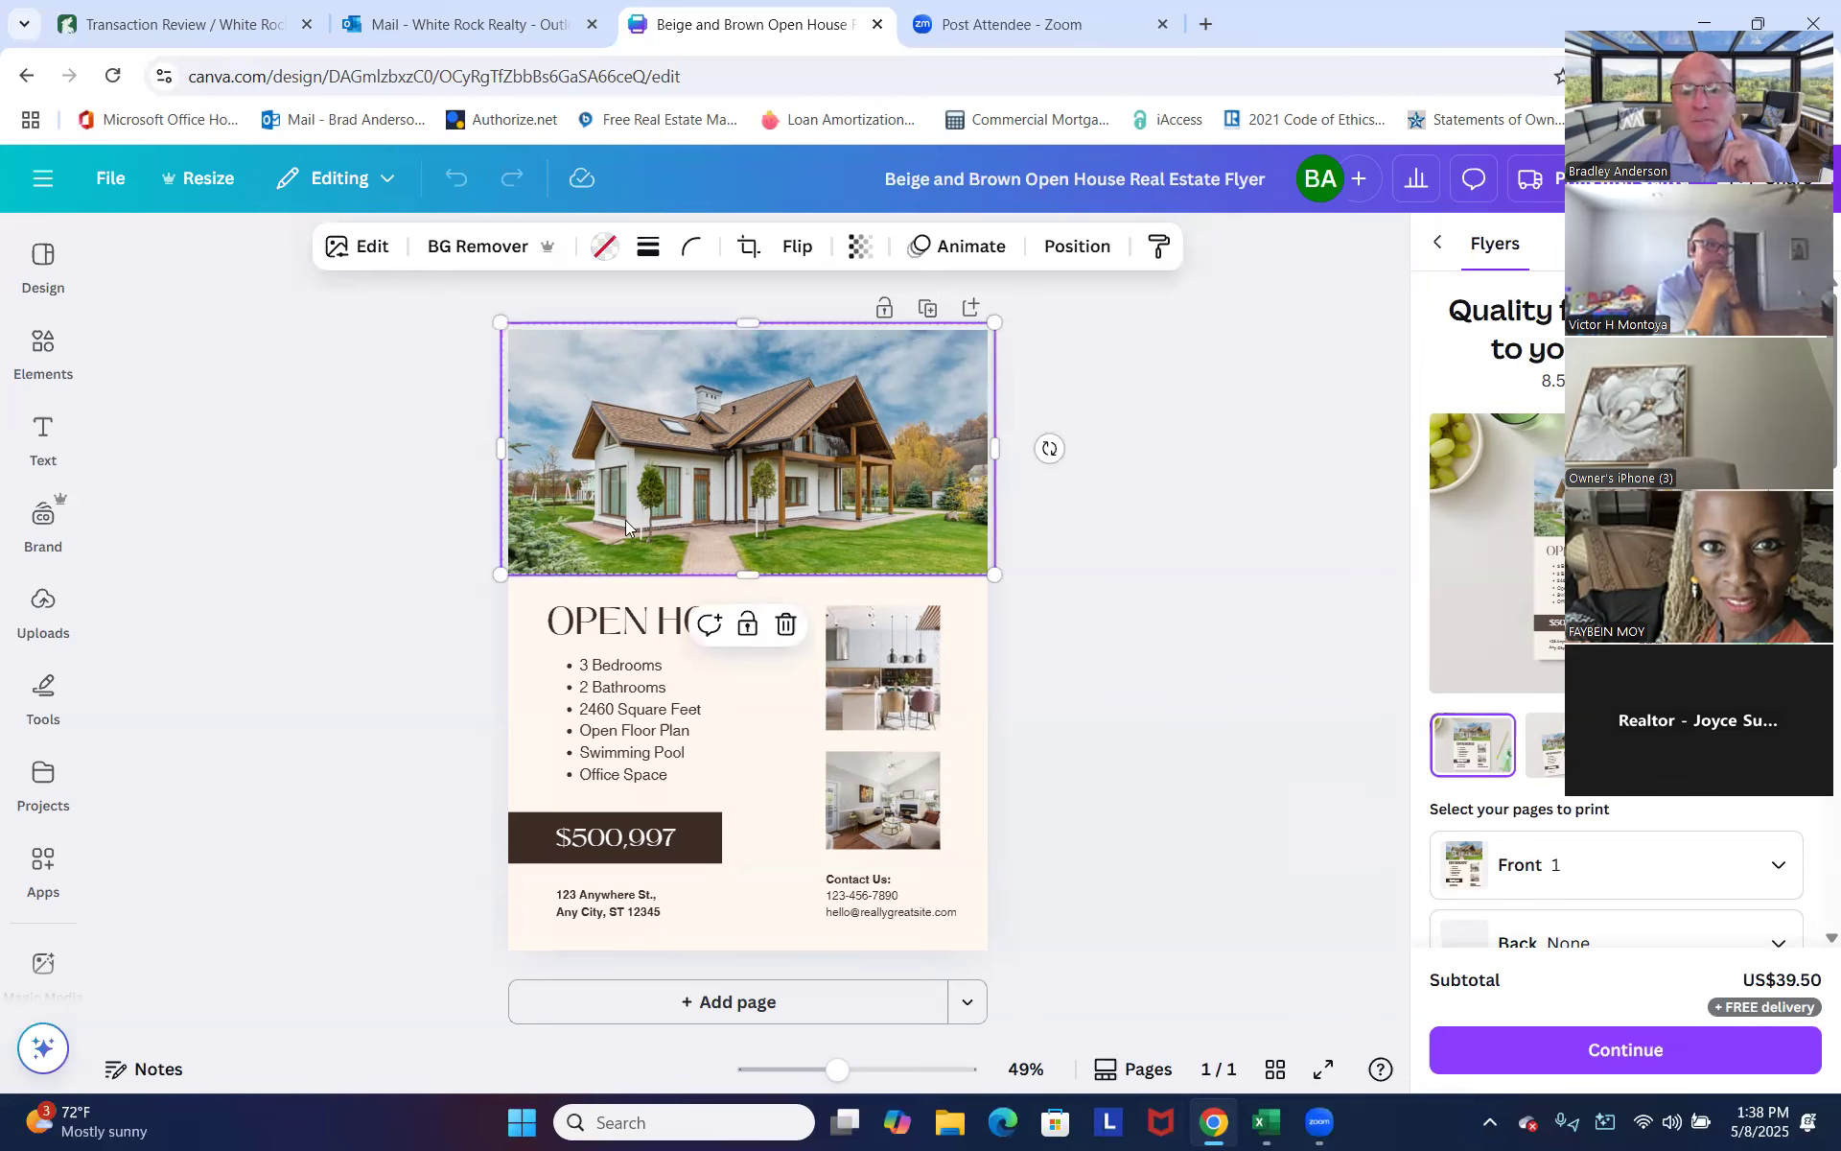
pyautogui.click(786, 625)
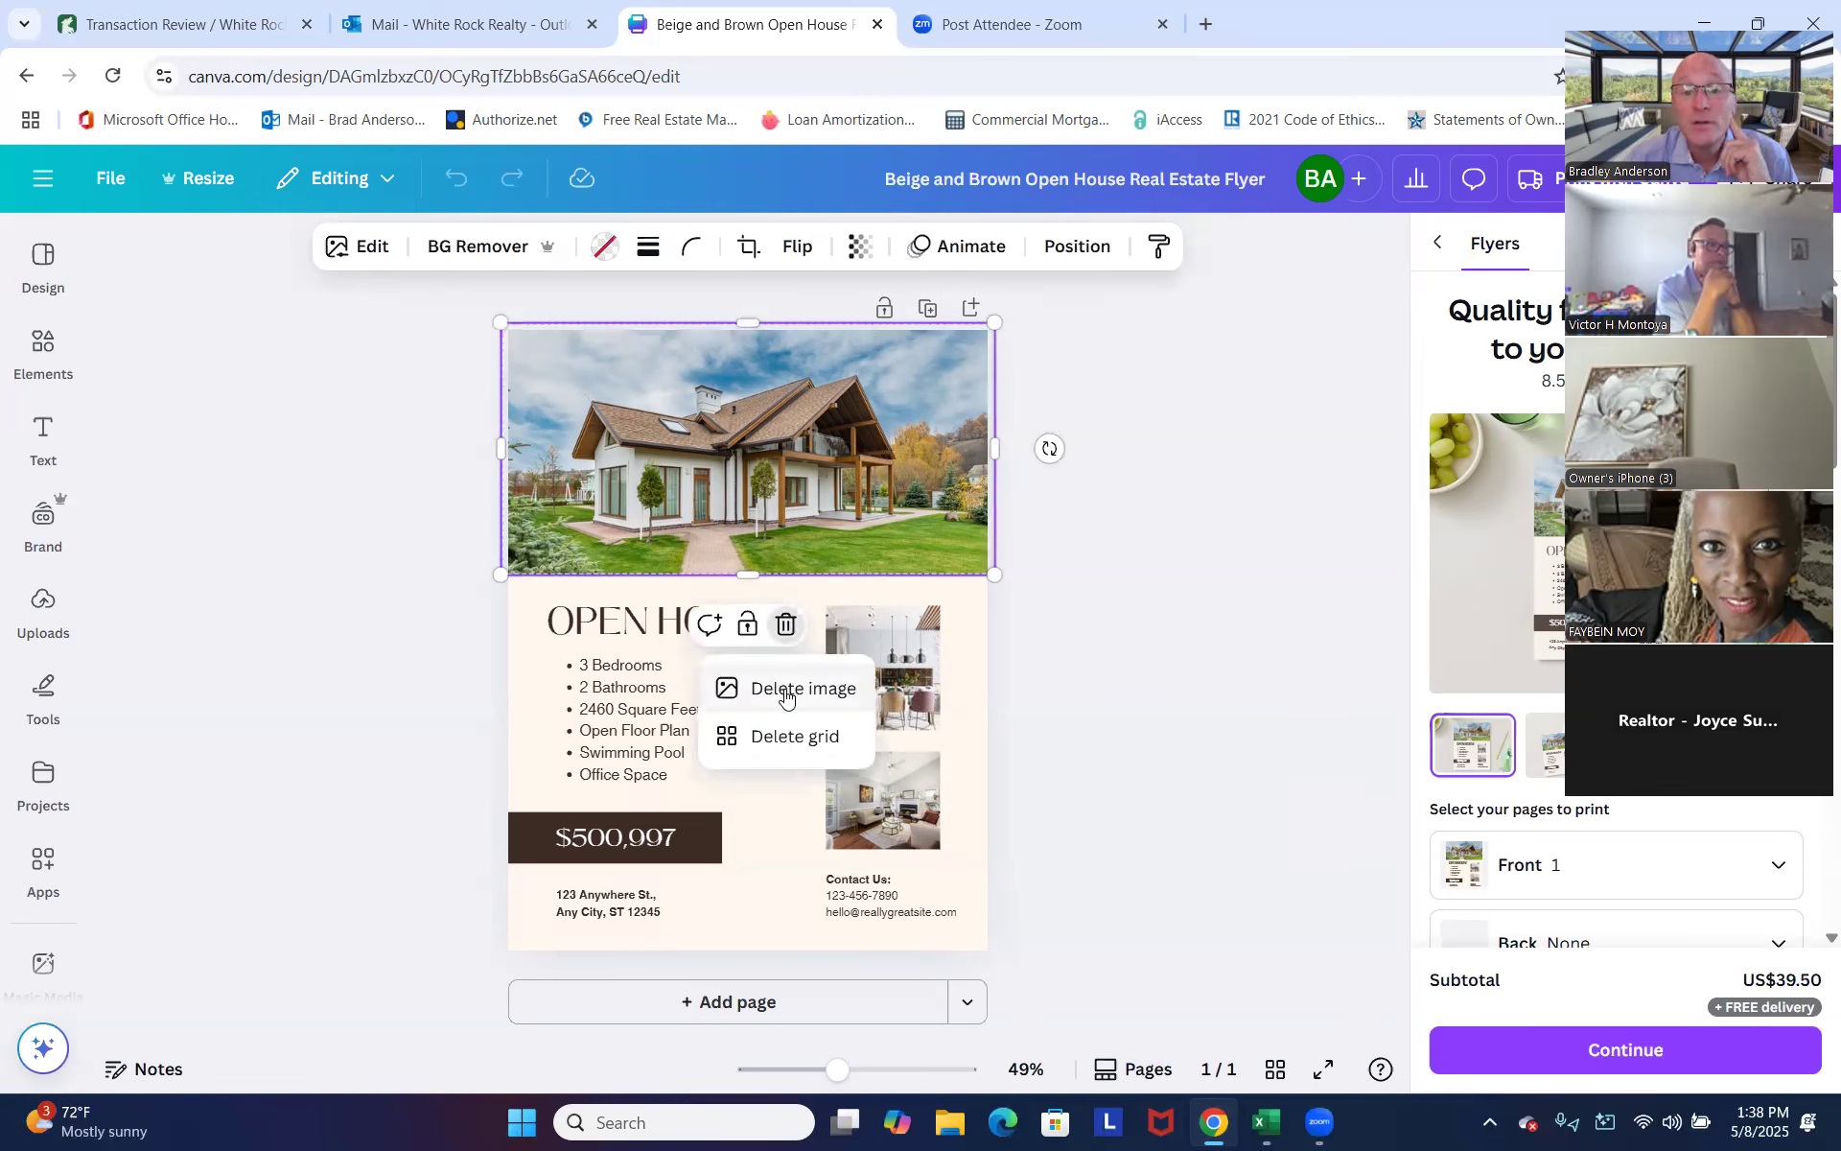
pyautogui.click(783, 697)
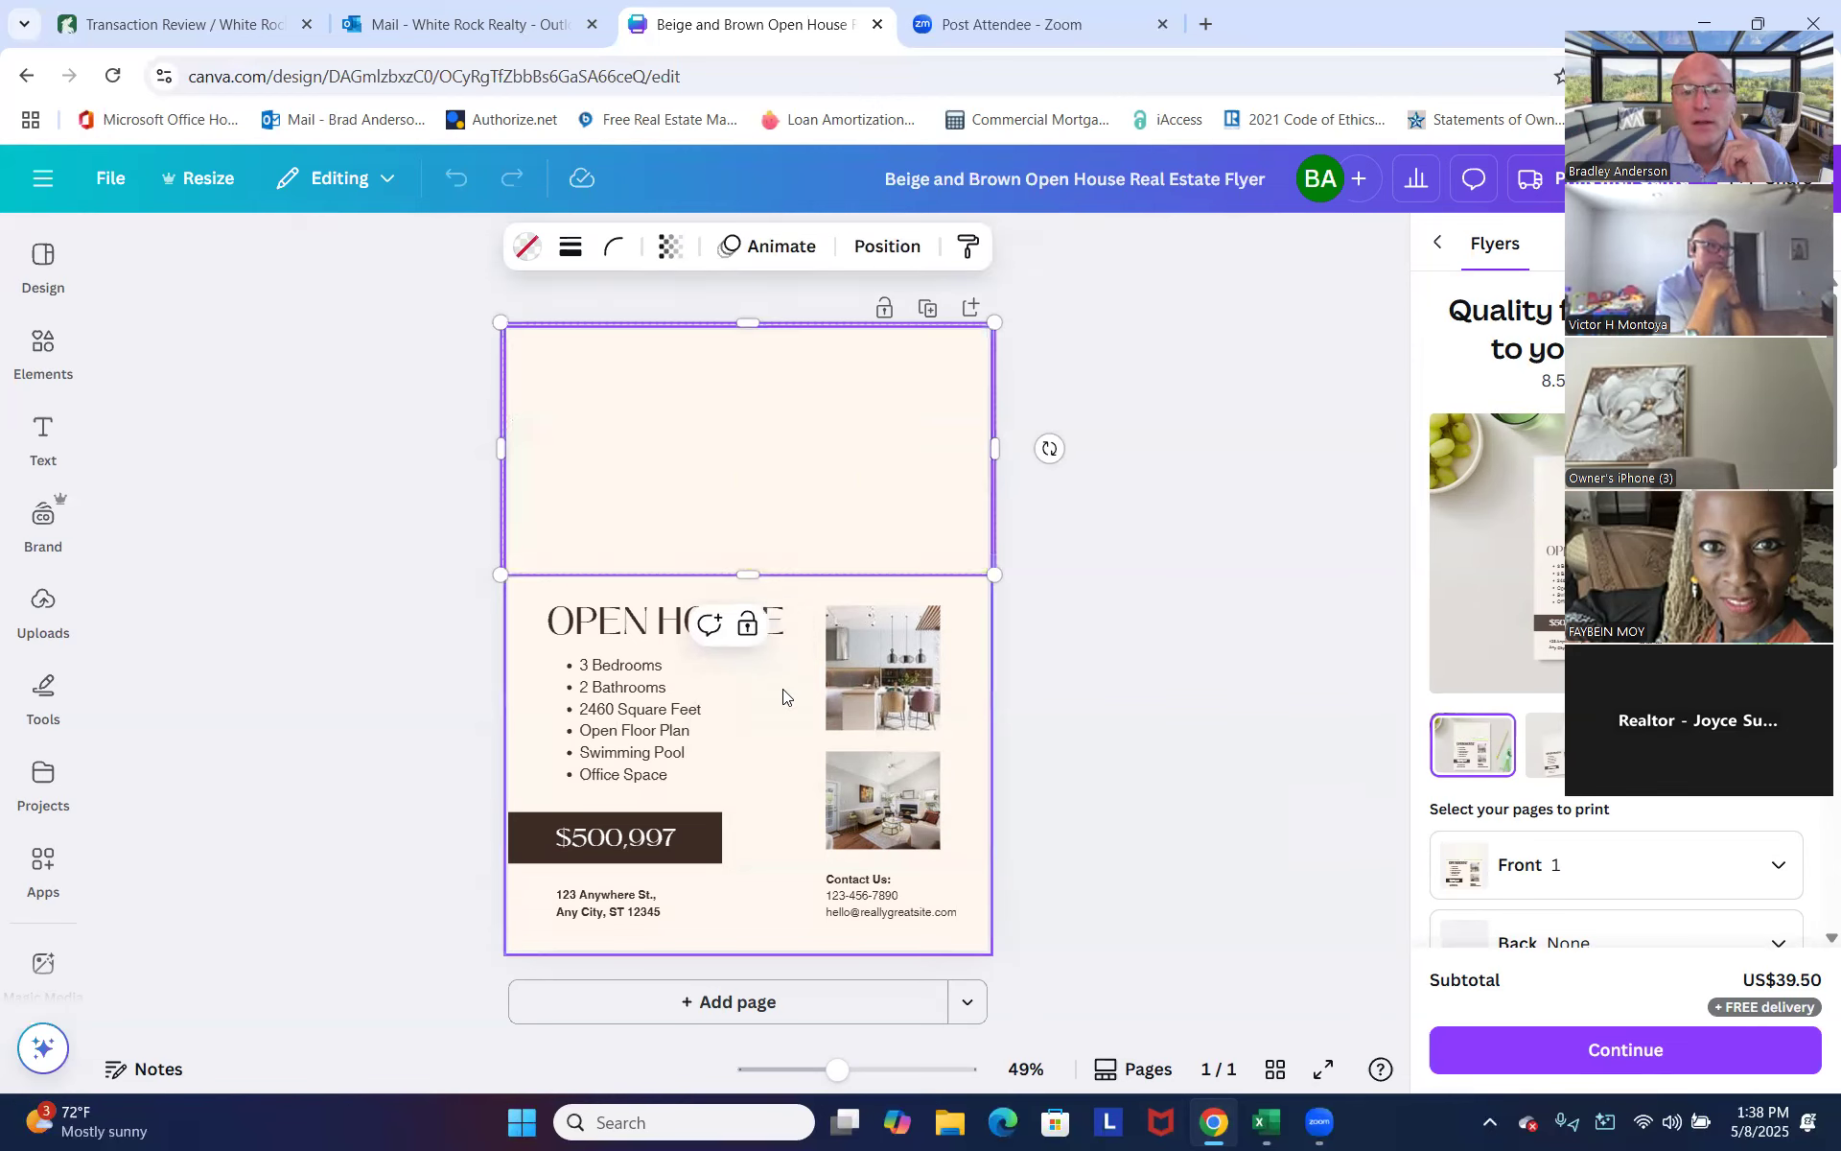
# Fill the empty grid at the top of the flyer with the uploaded photo of a hand holding house keys.
pyautogui.click(68, 625)
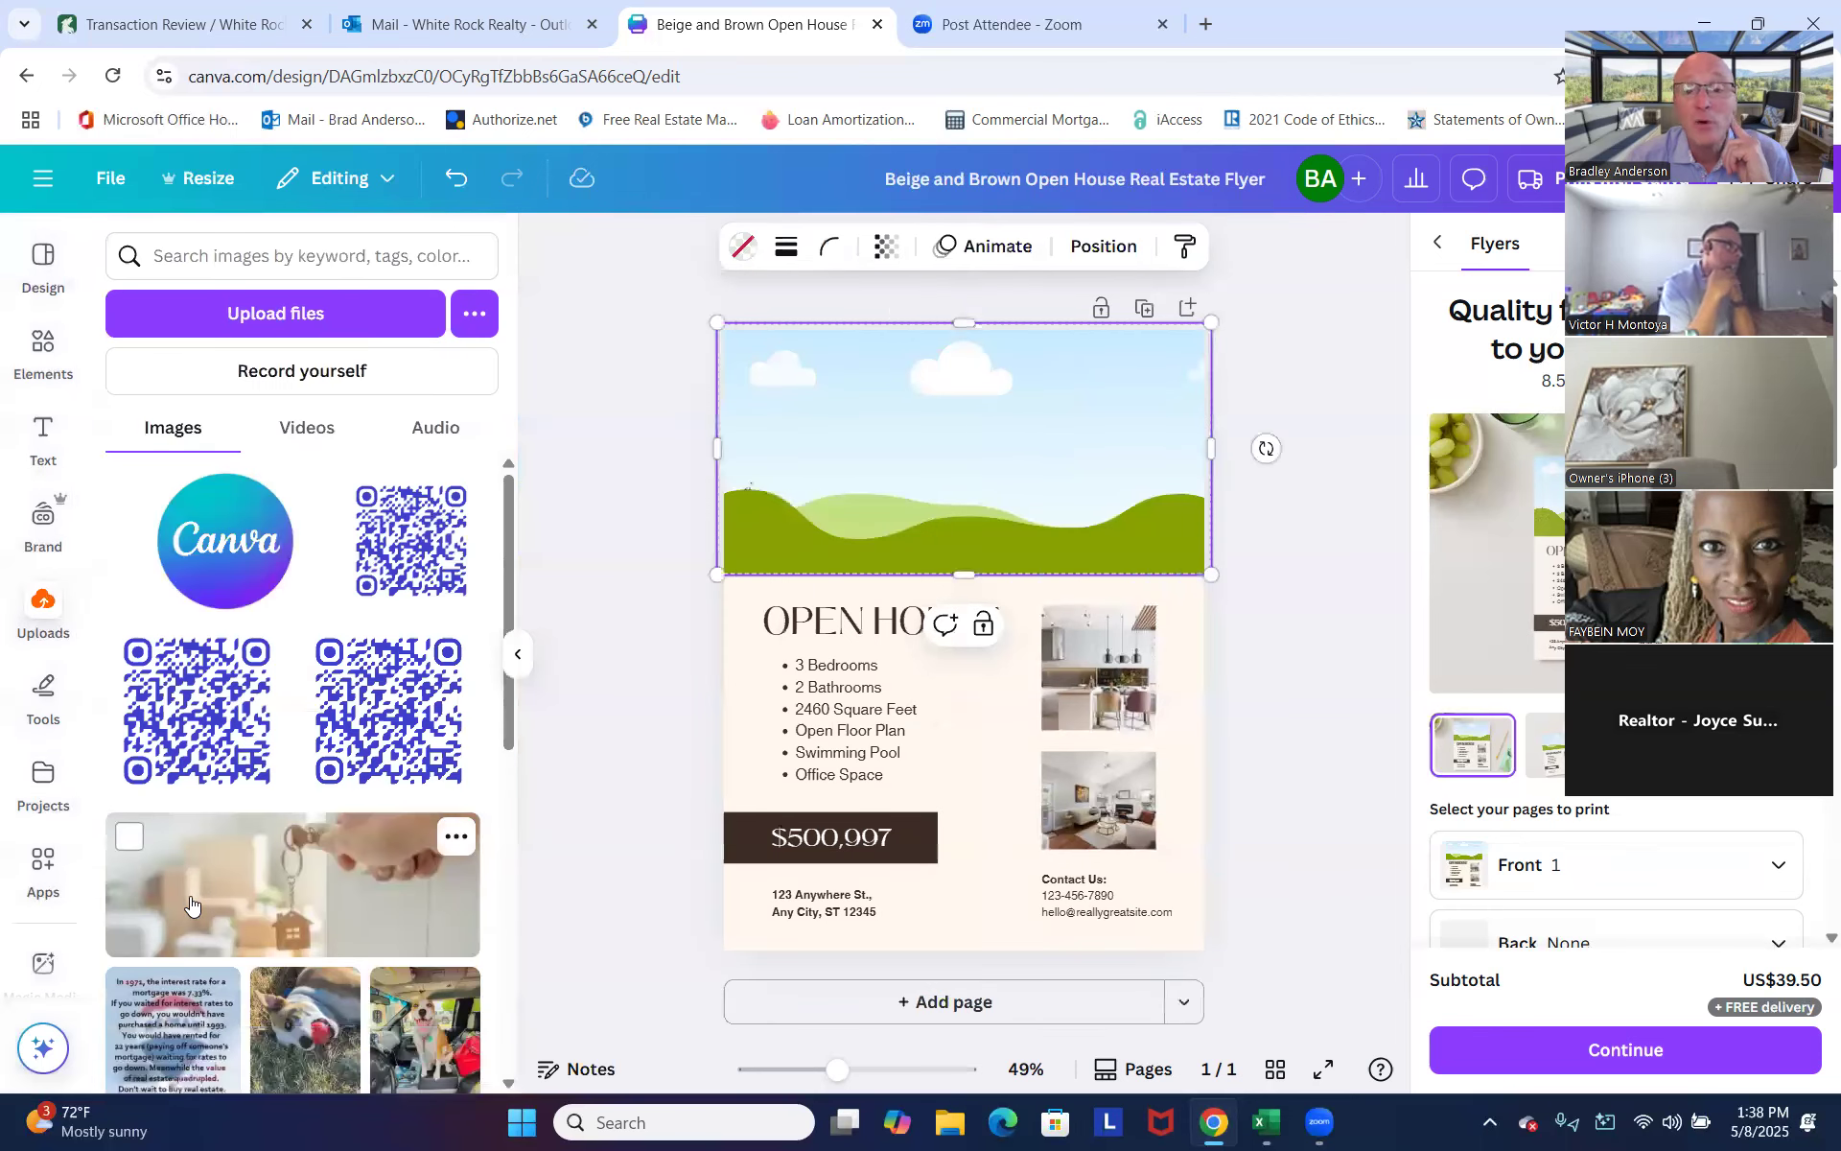
pyautogui.click(182, 908)
pyautogui.moveTo(913, 635); pyautogui.dragTo(905, 489)
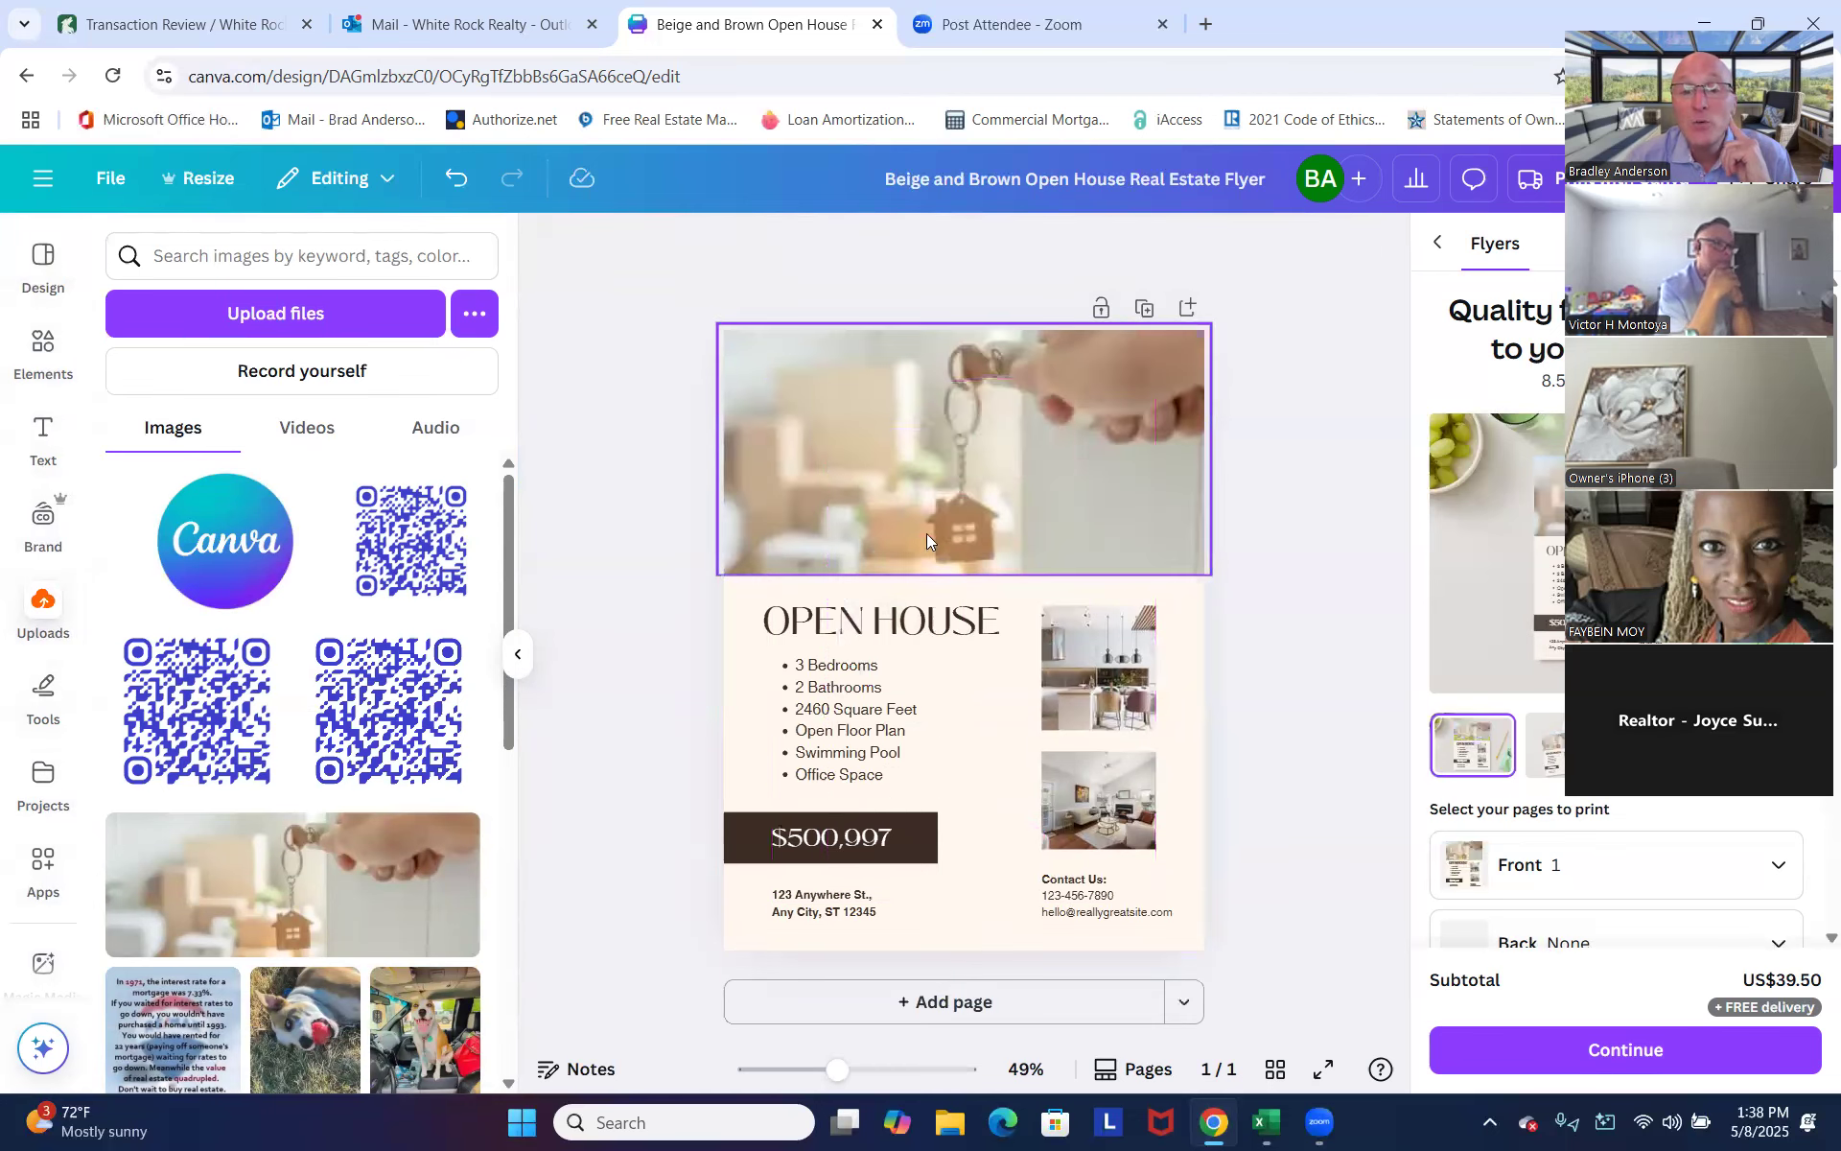
pyautogui.click(915, 793)
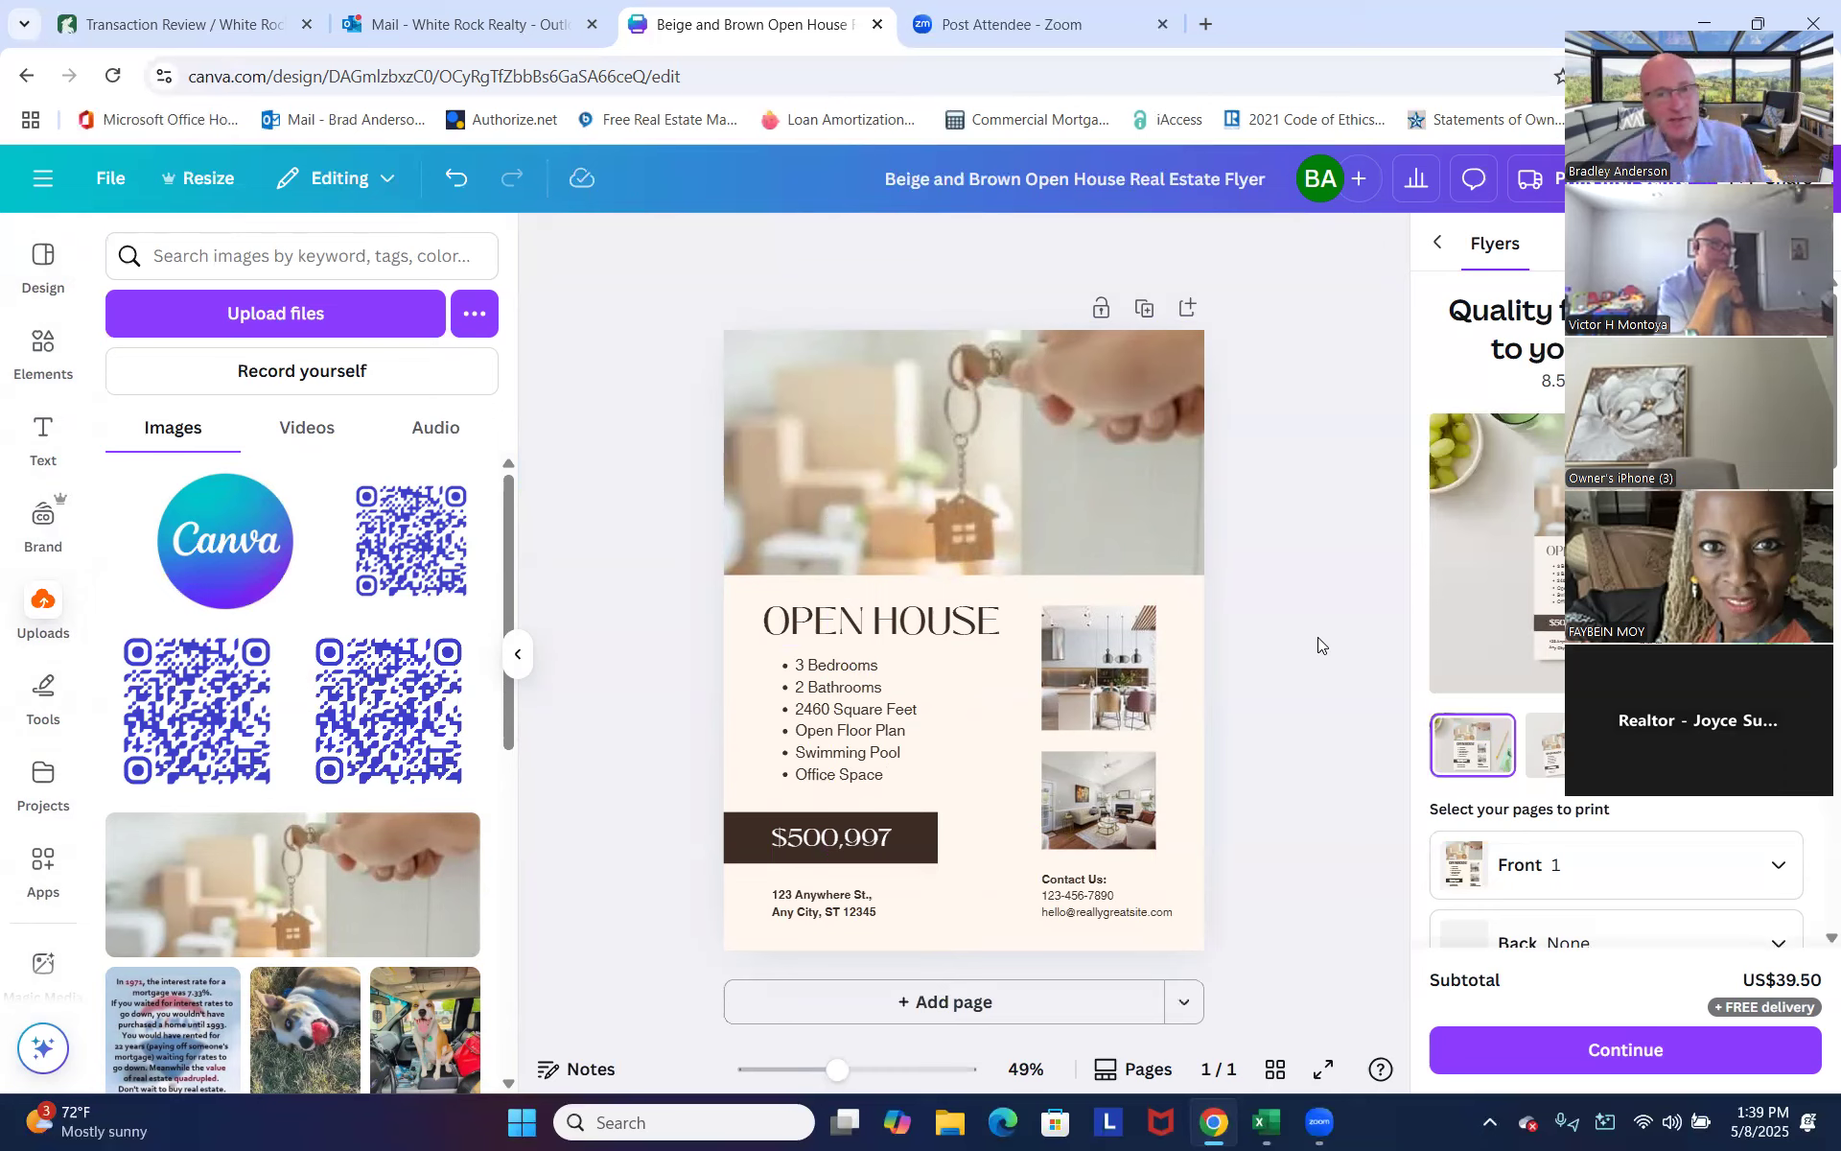
# Delete the kitchen photo beside the feature list while keeping its grid, and undo that deletion.
pyautogui.click(1097, 704)
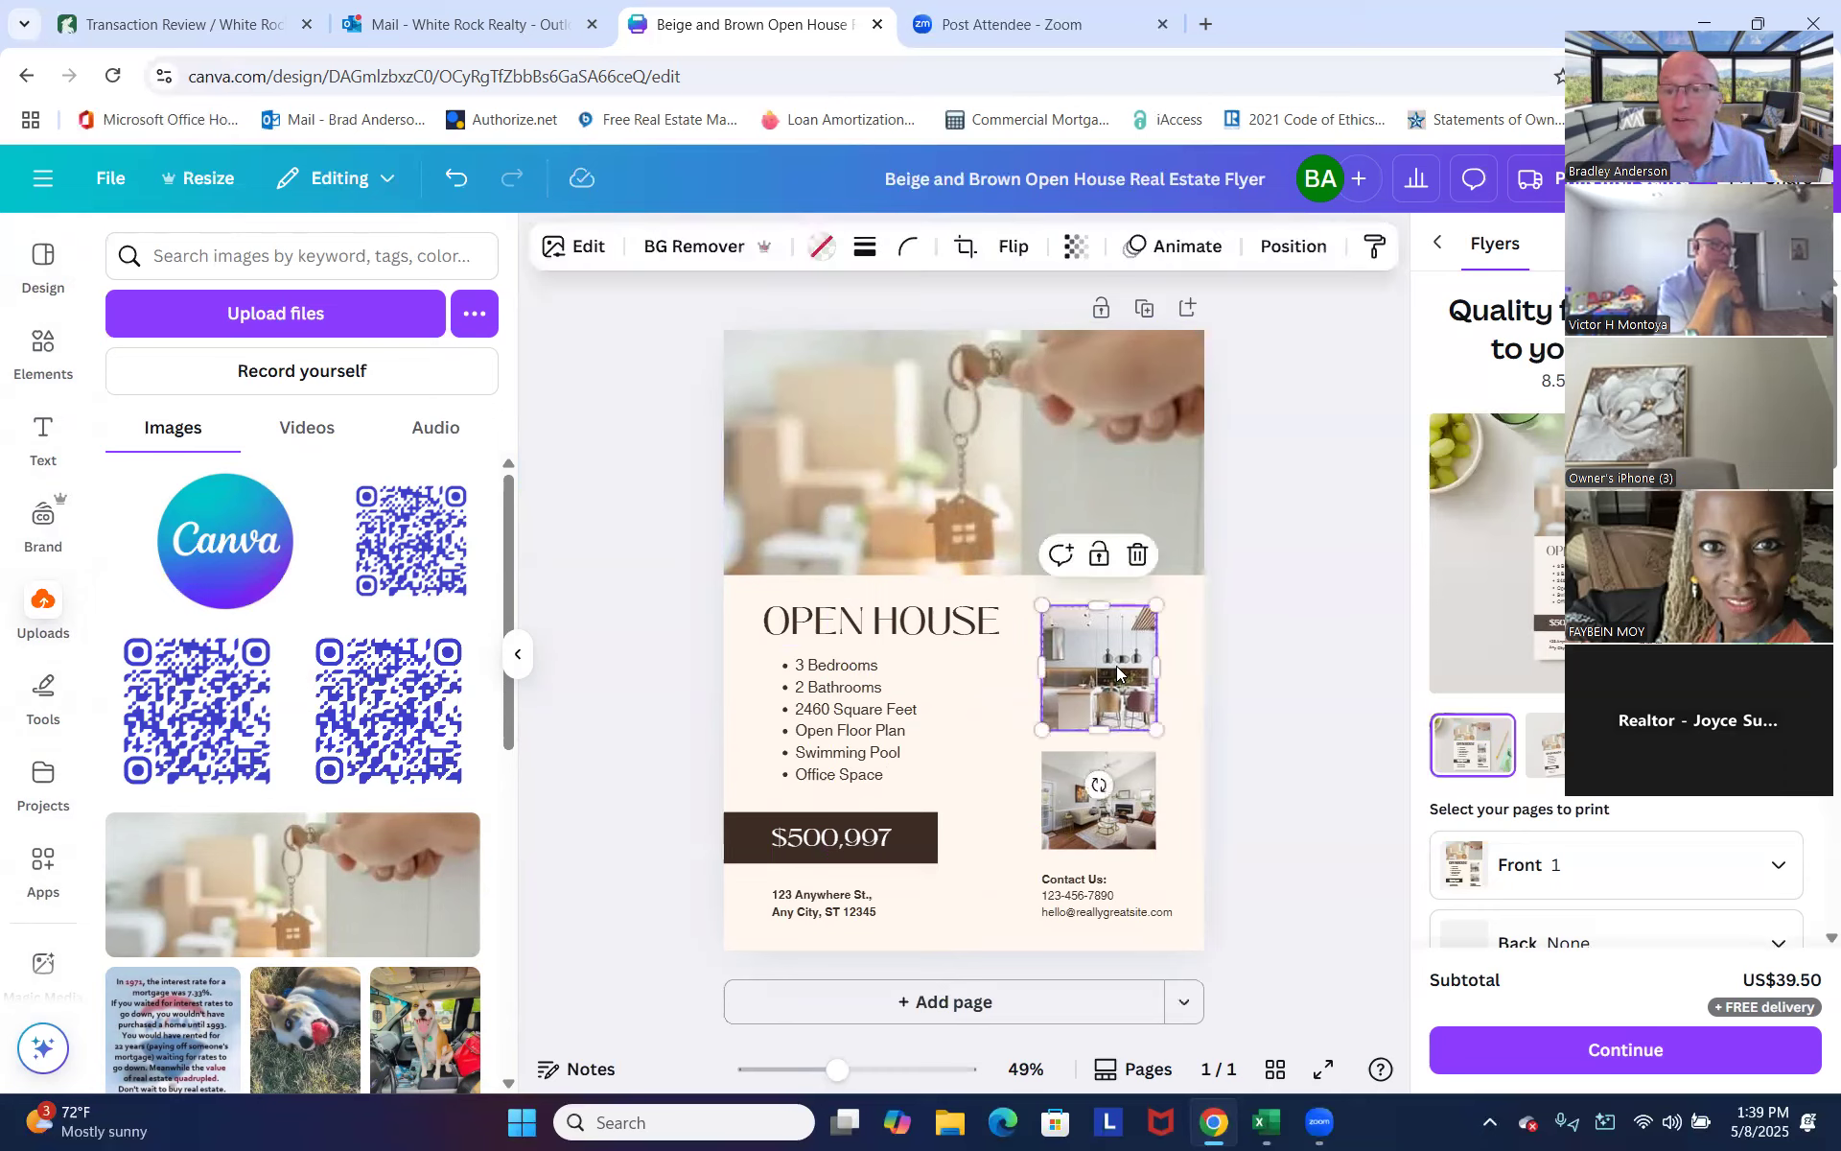
pyautogui.click(1138, 556)
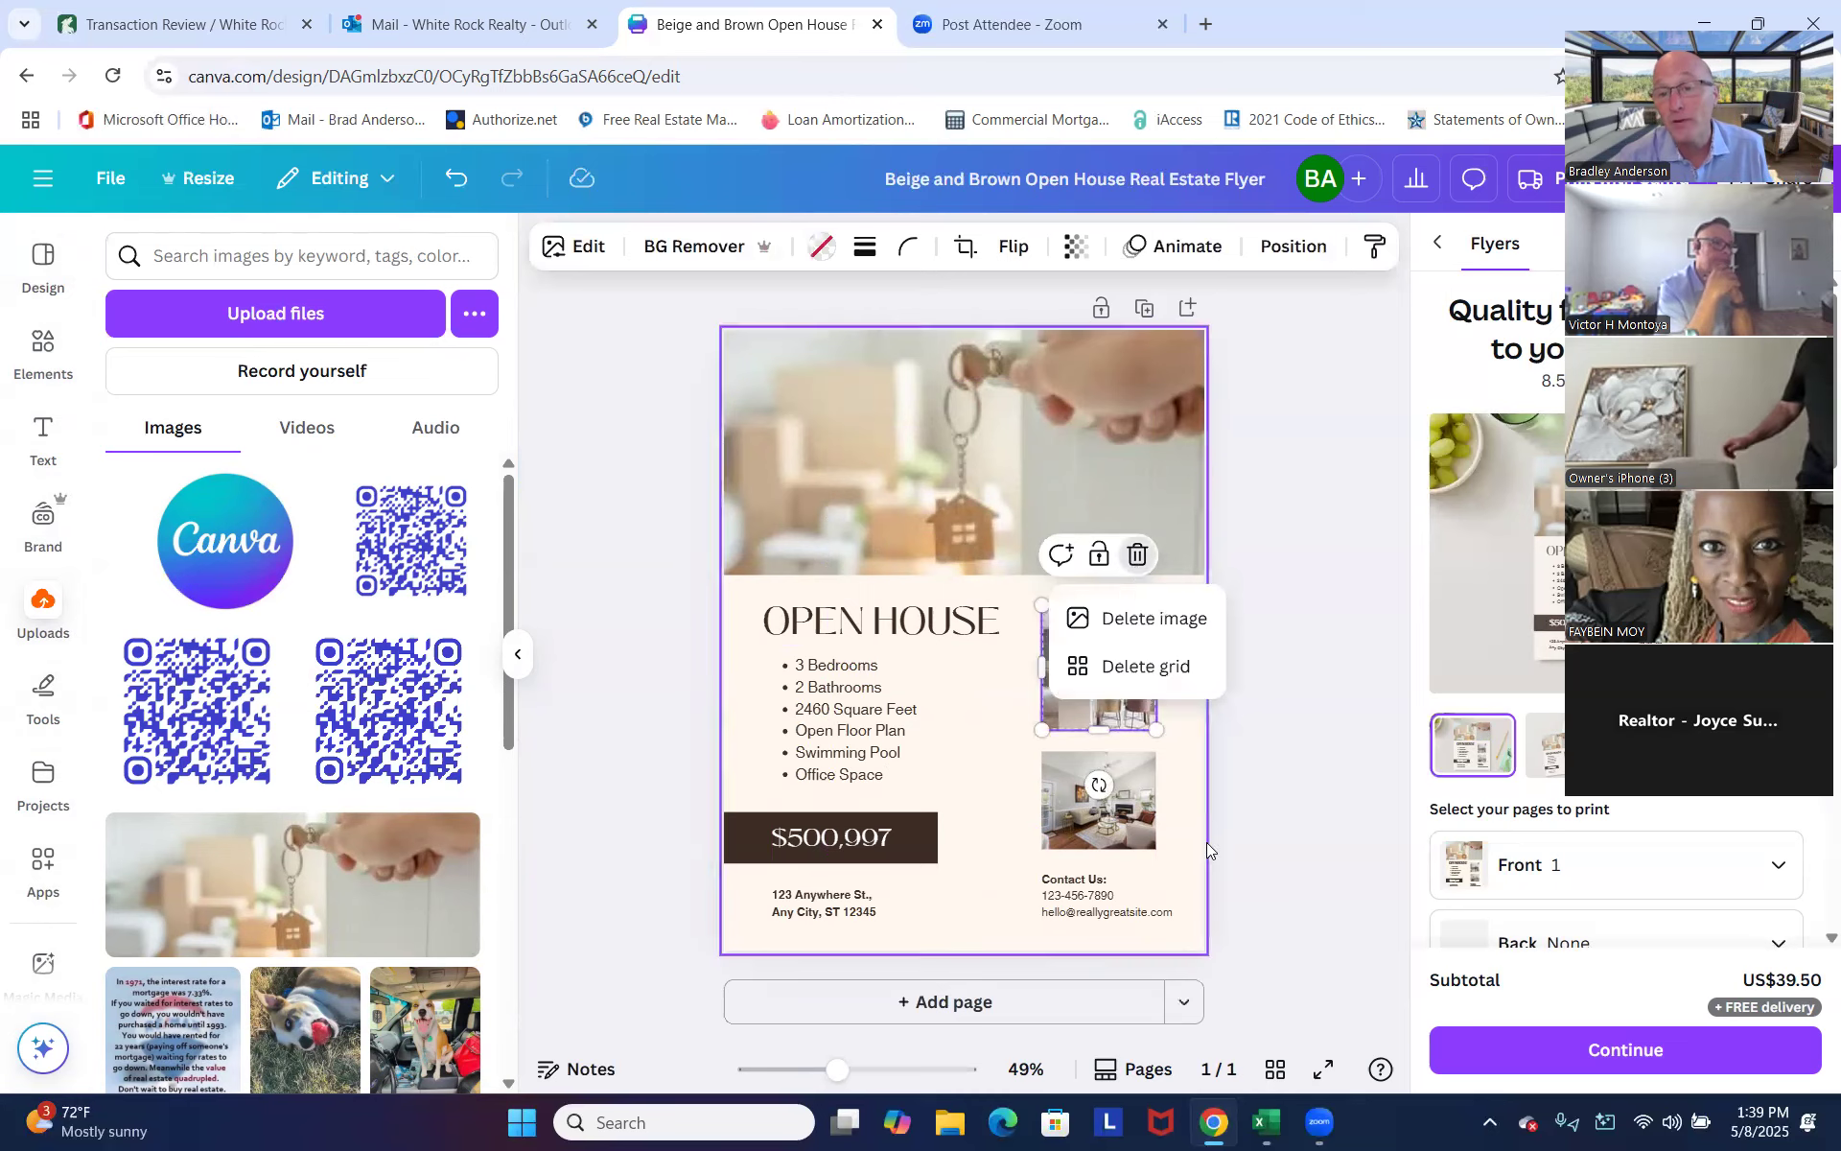
pyautogui.click(1131, 619)
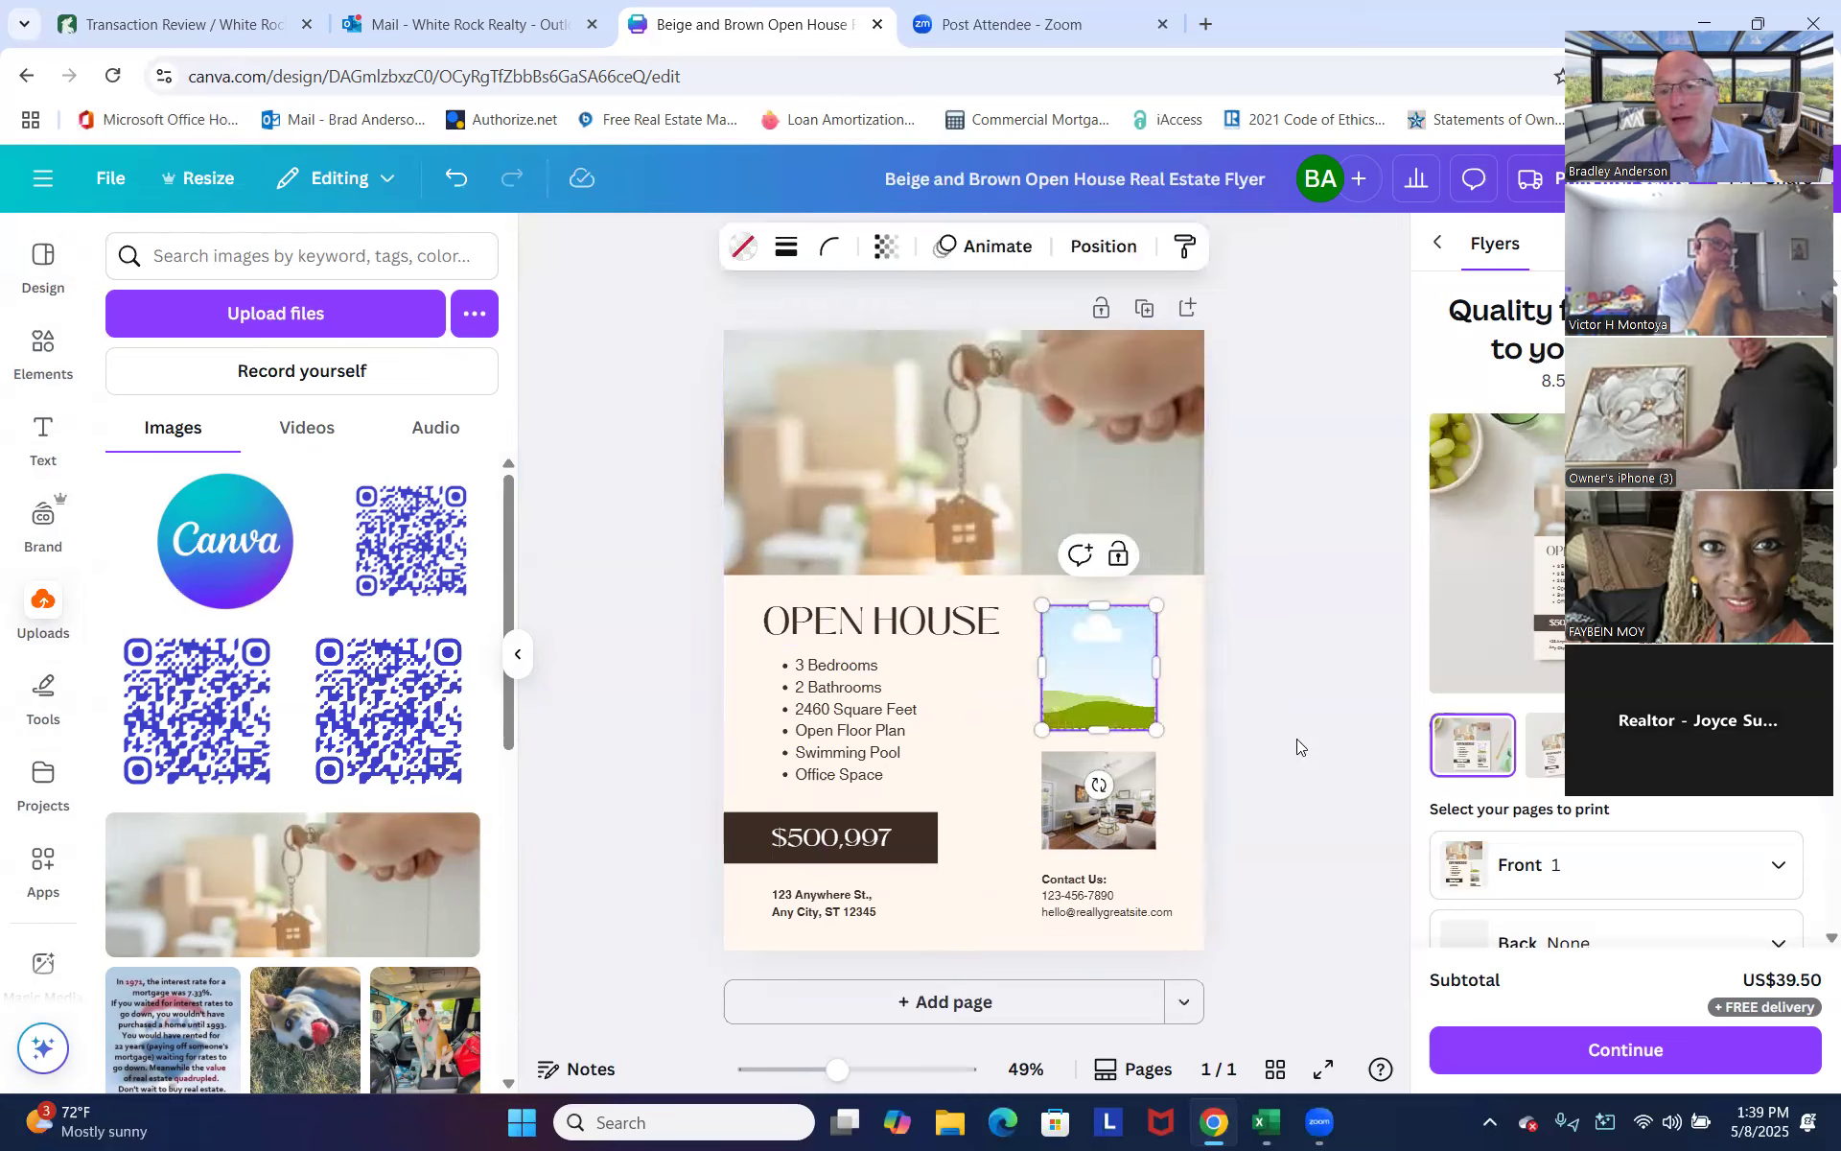
pyautogui.click(1186, 628)
pyautogui.click(1112, 621)
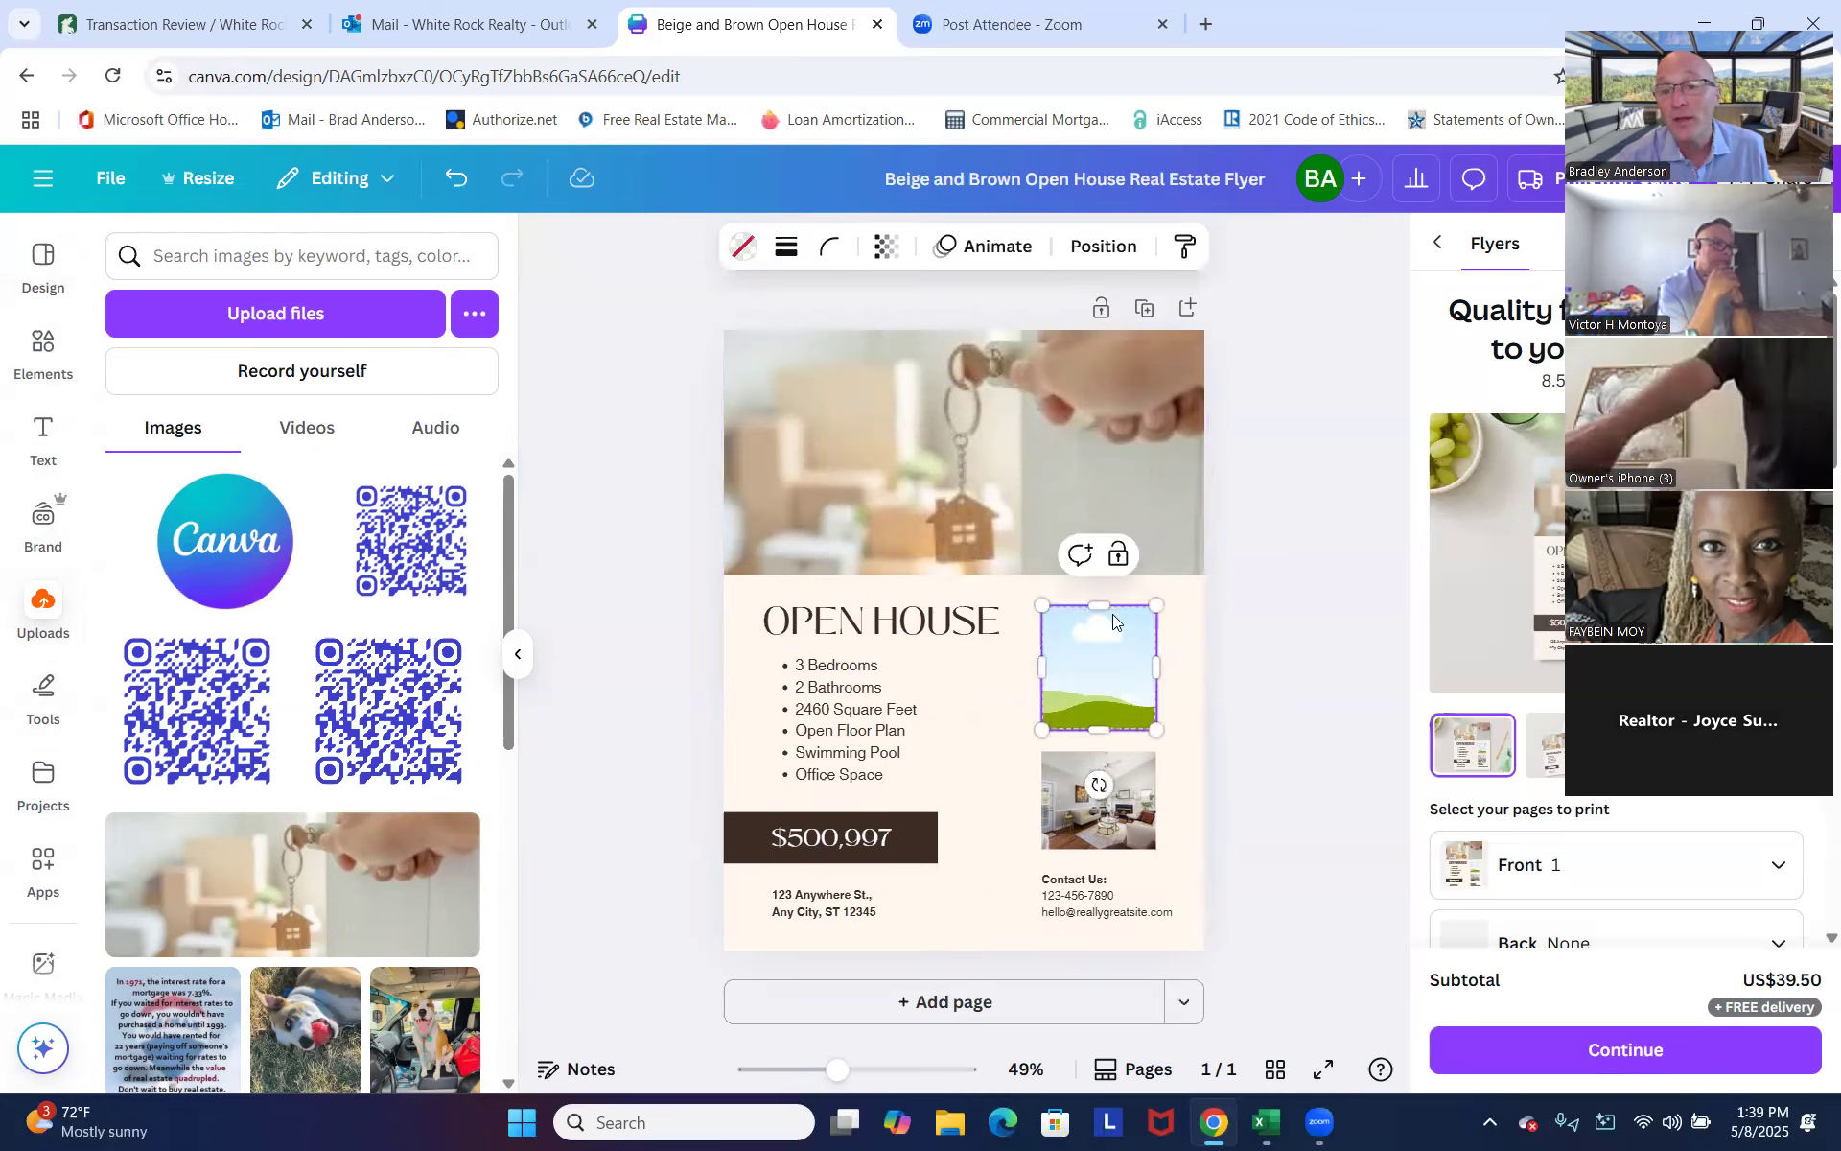
pyautogui.click(456, 179)
# Delete the kitchen photo together with its grid, and move the living-room photo up into the freed space, enlarging it.
pyautogui.click(1137, 557)
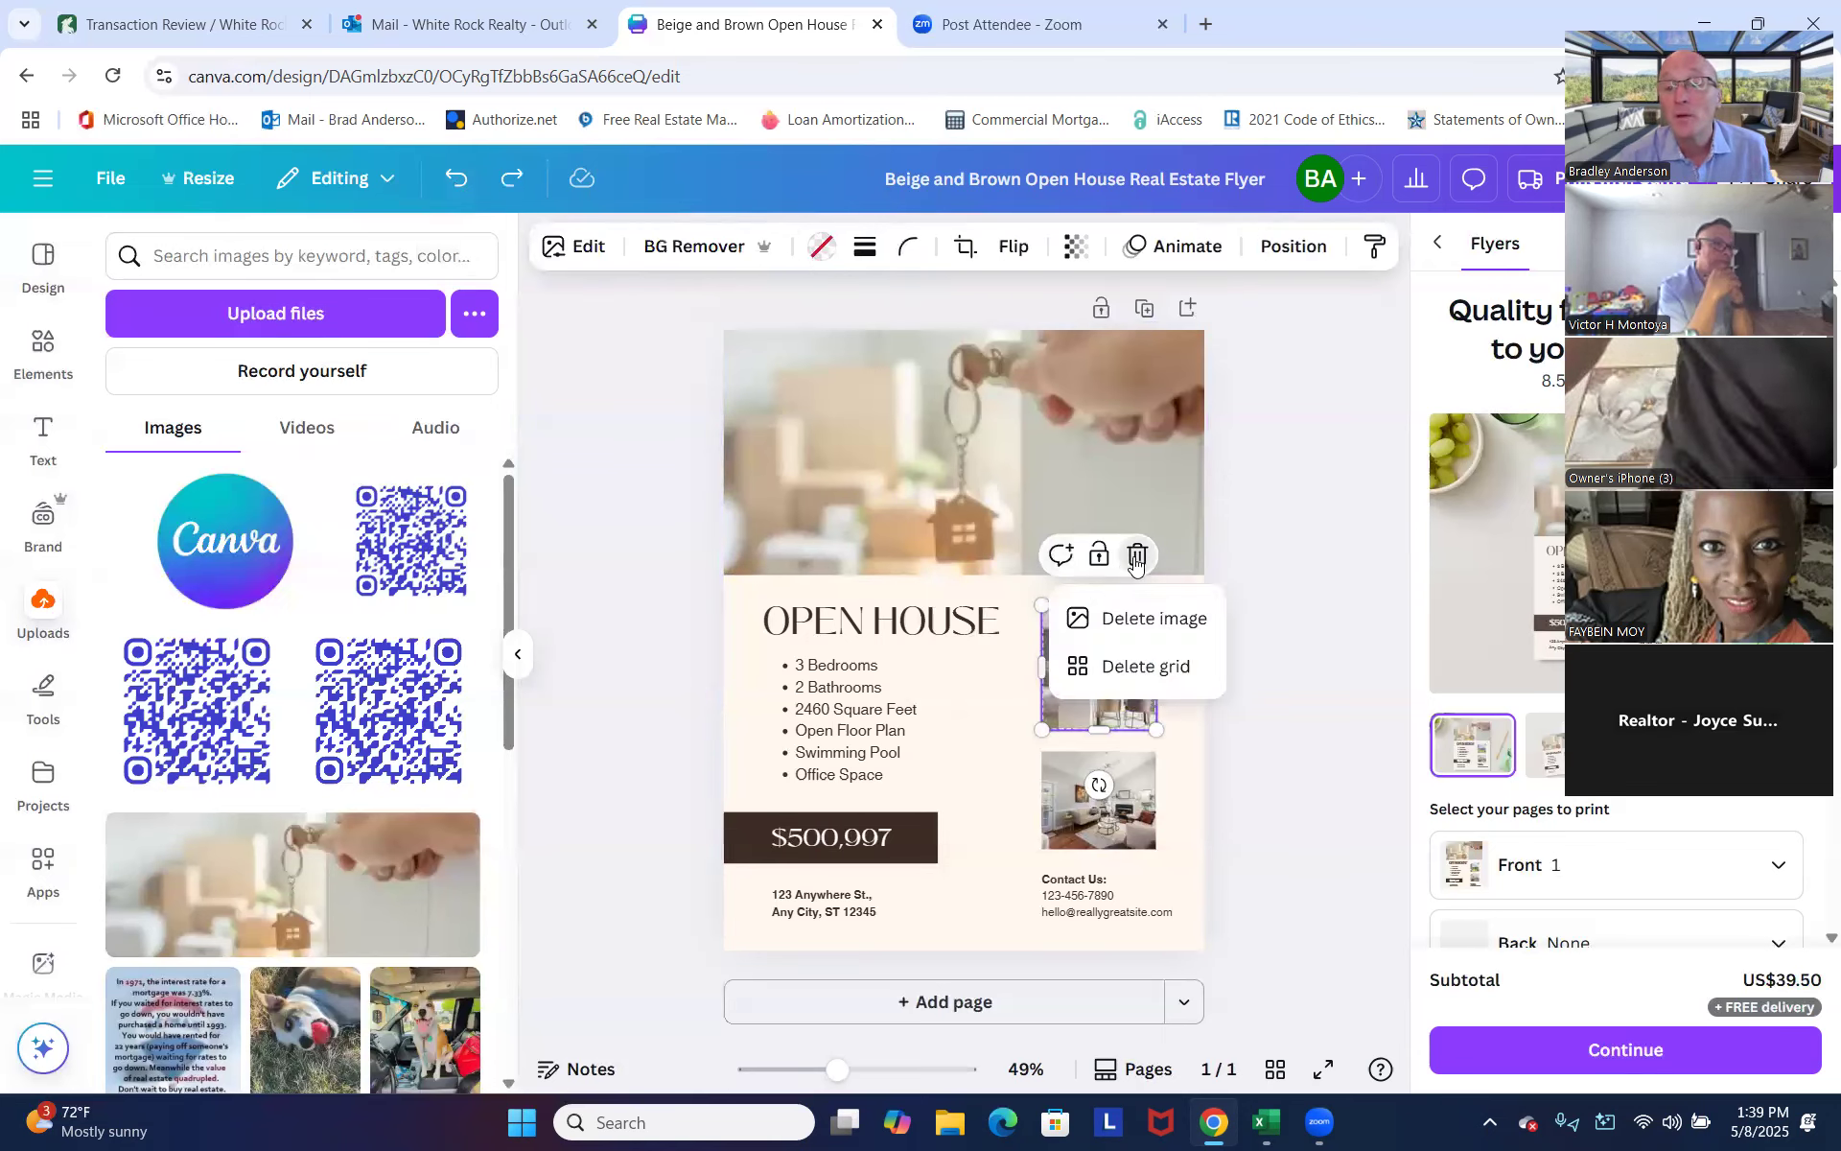
pyautogui.click(1134, 669)
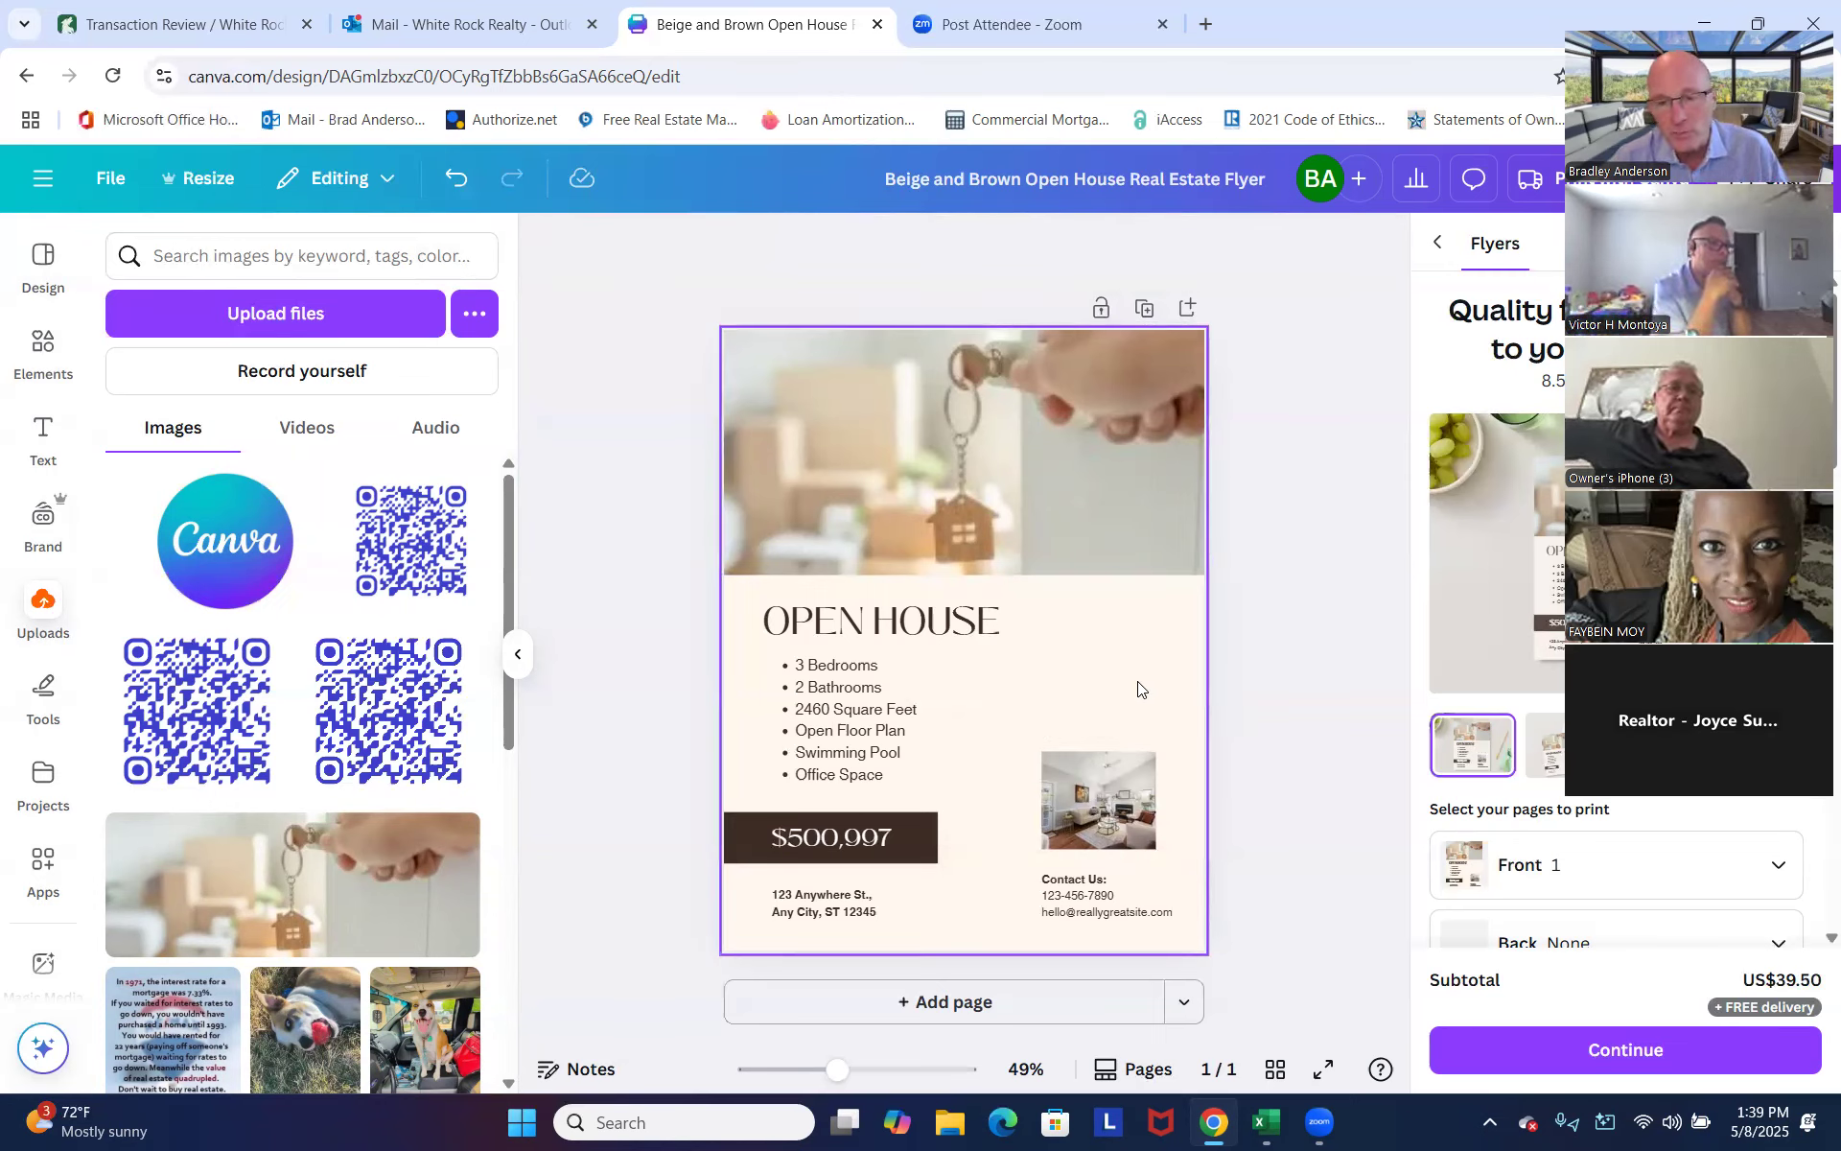
pyautogui.moveTo(1087, 781); pyautogui.dragTo(1087, 636)
pyautogui.moveTo(1155, 706); pyautogui.dragTo(1189, 765)
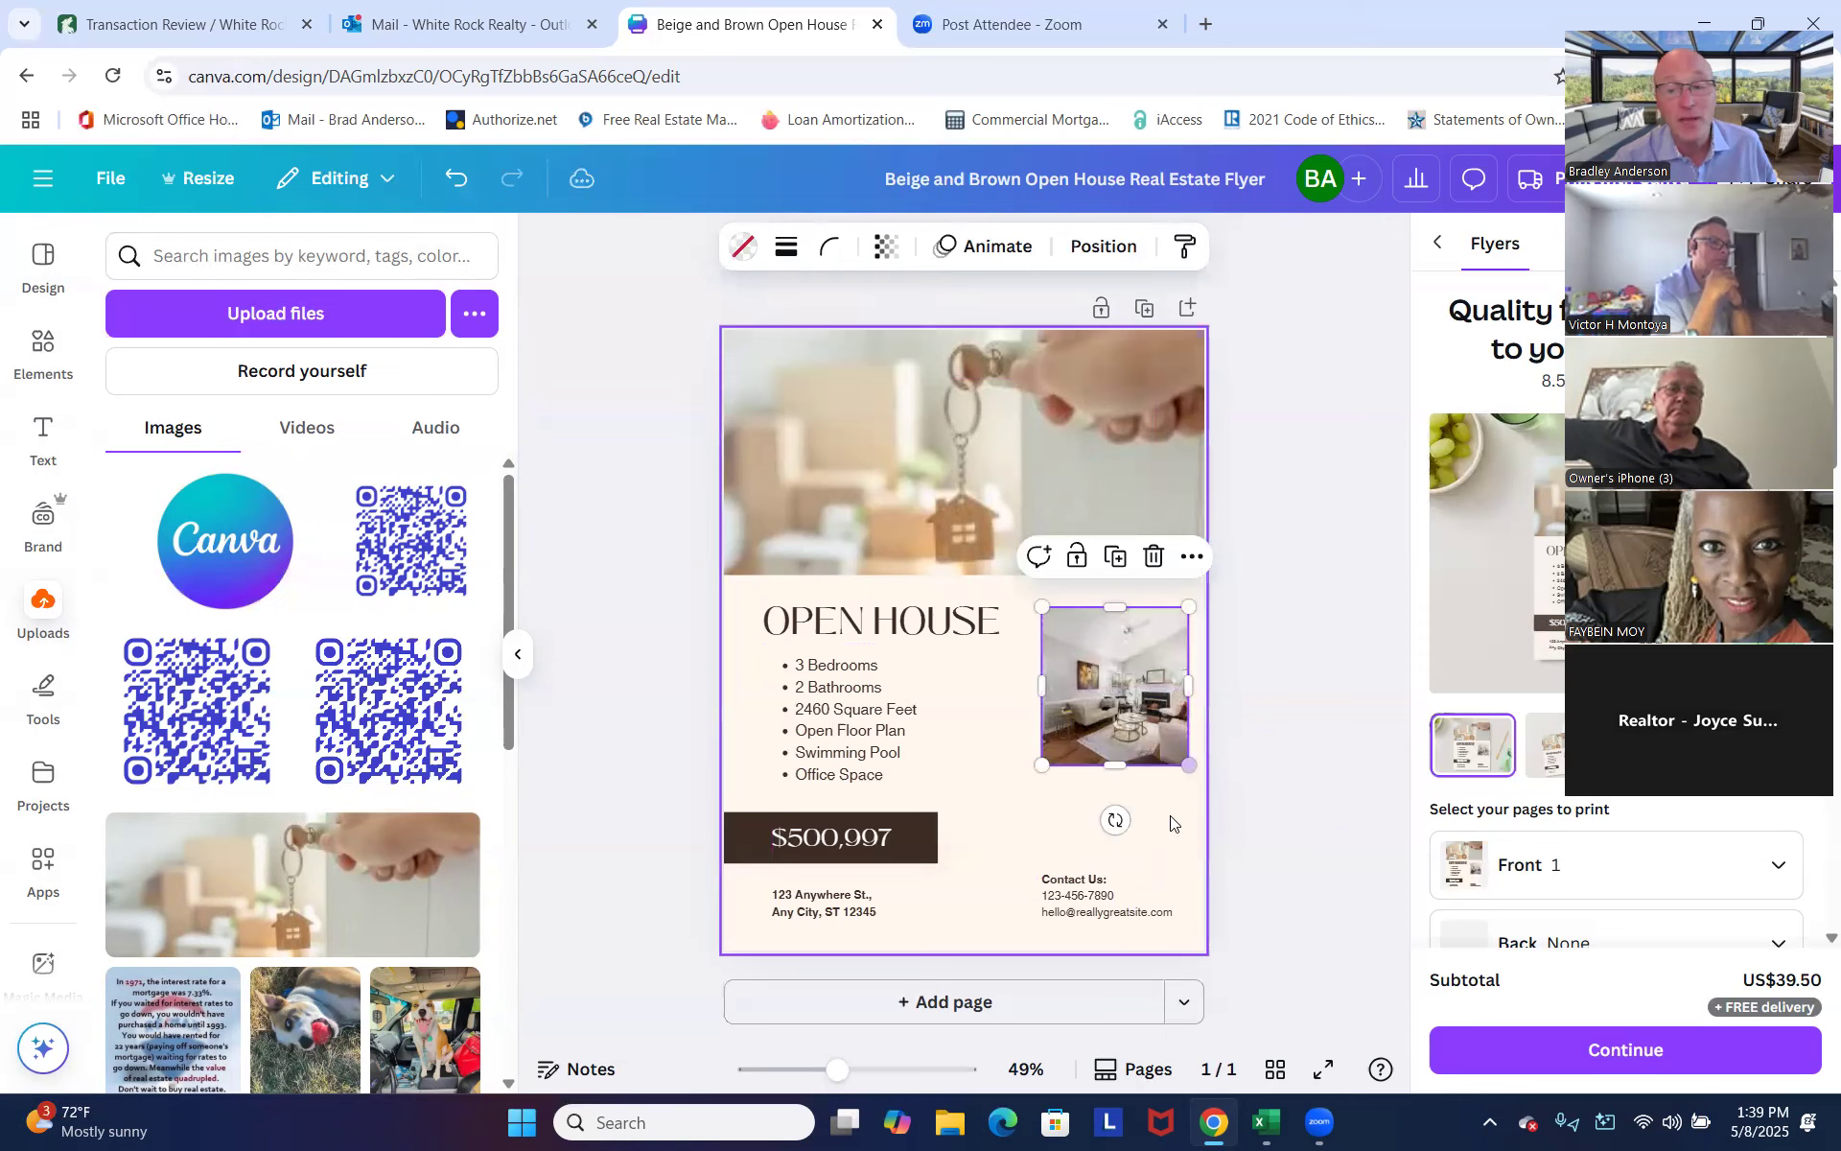
pyautogui.click(1298, 820)
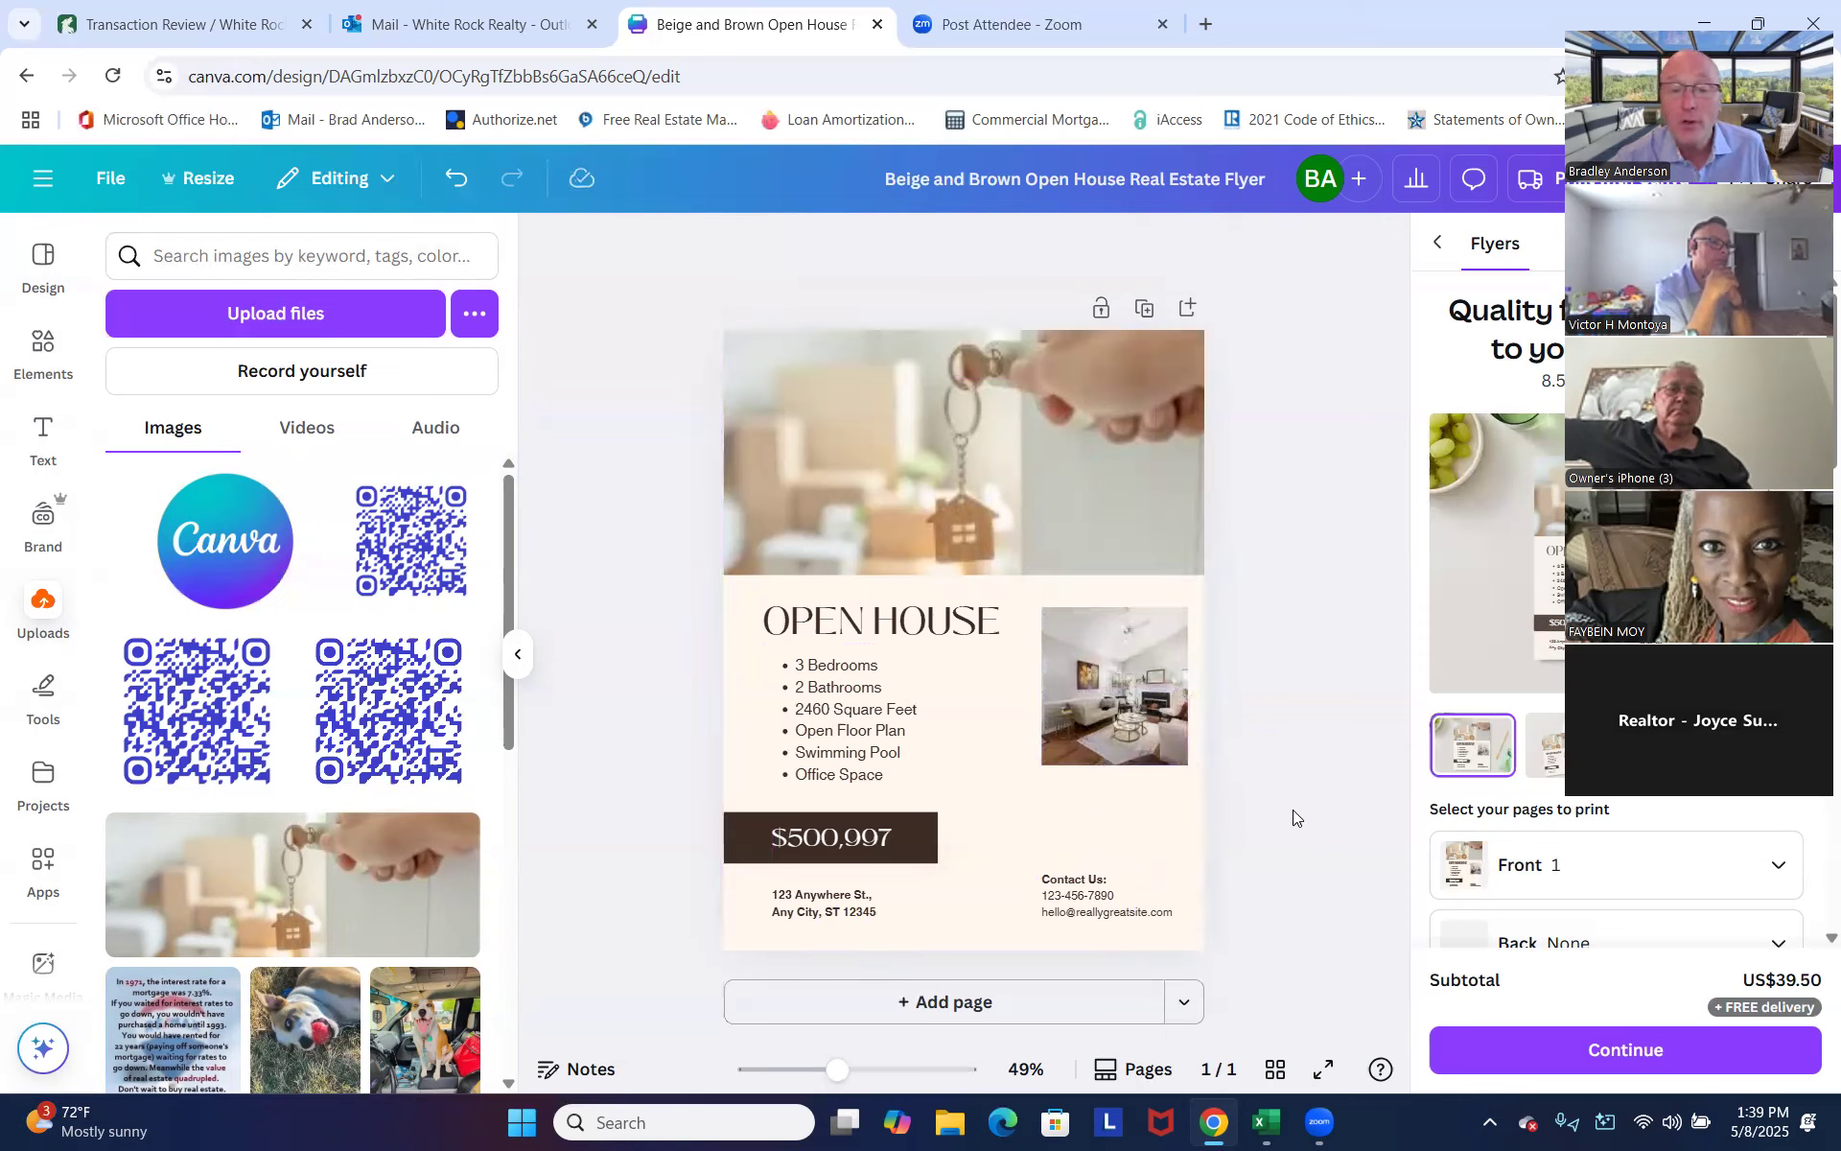
# Change the price in the dark banner to $298,000.
pyautogui.doubleClick(848, 844)
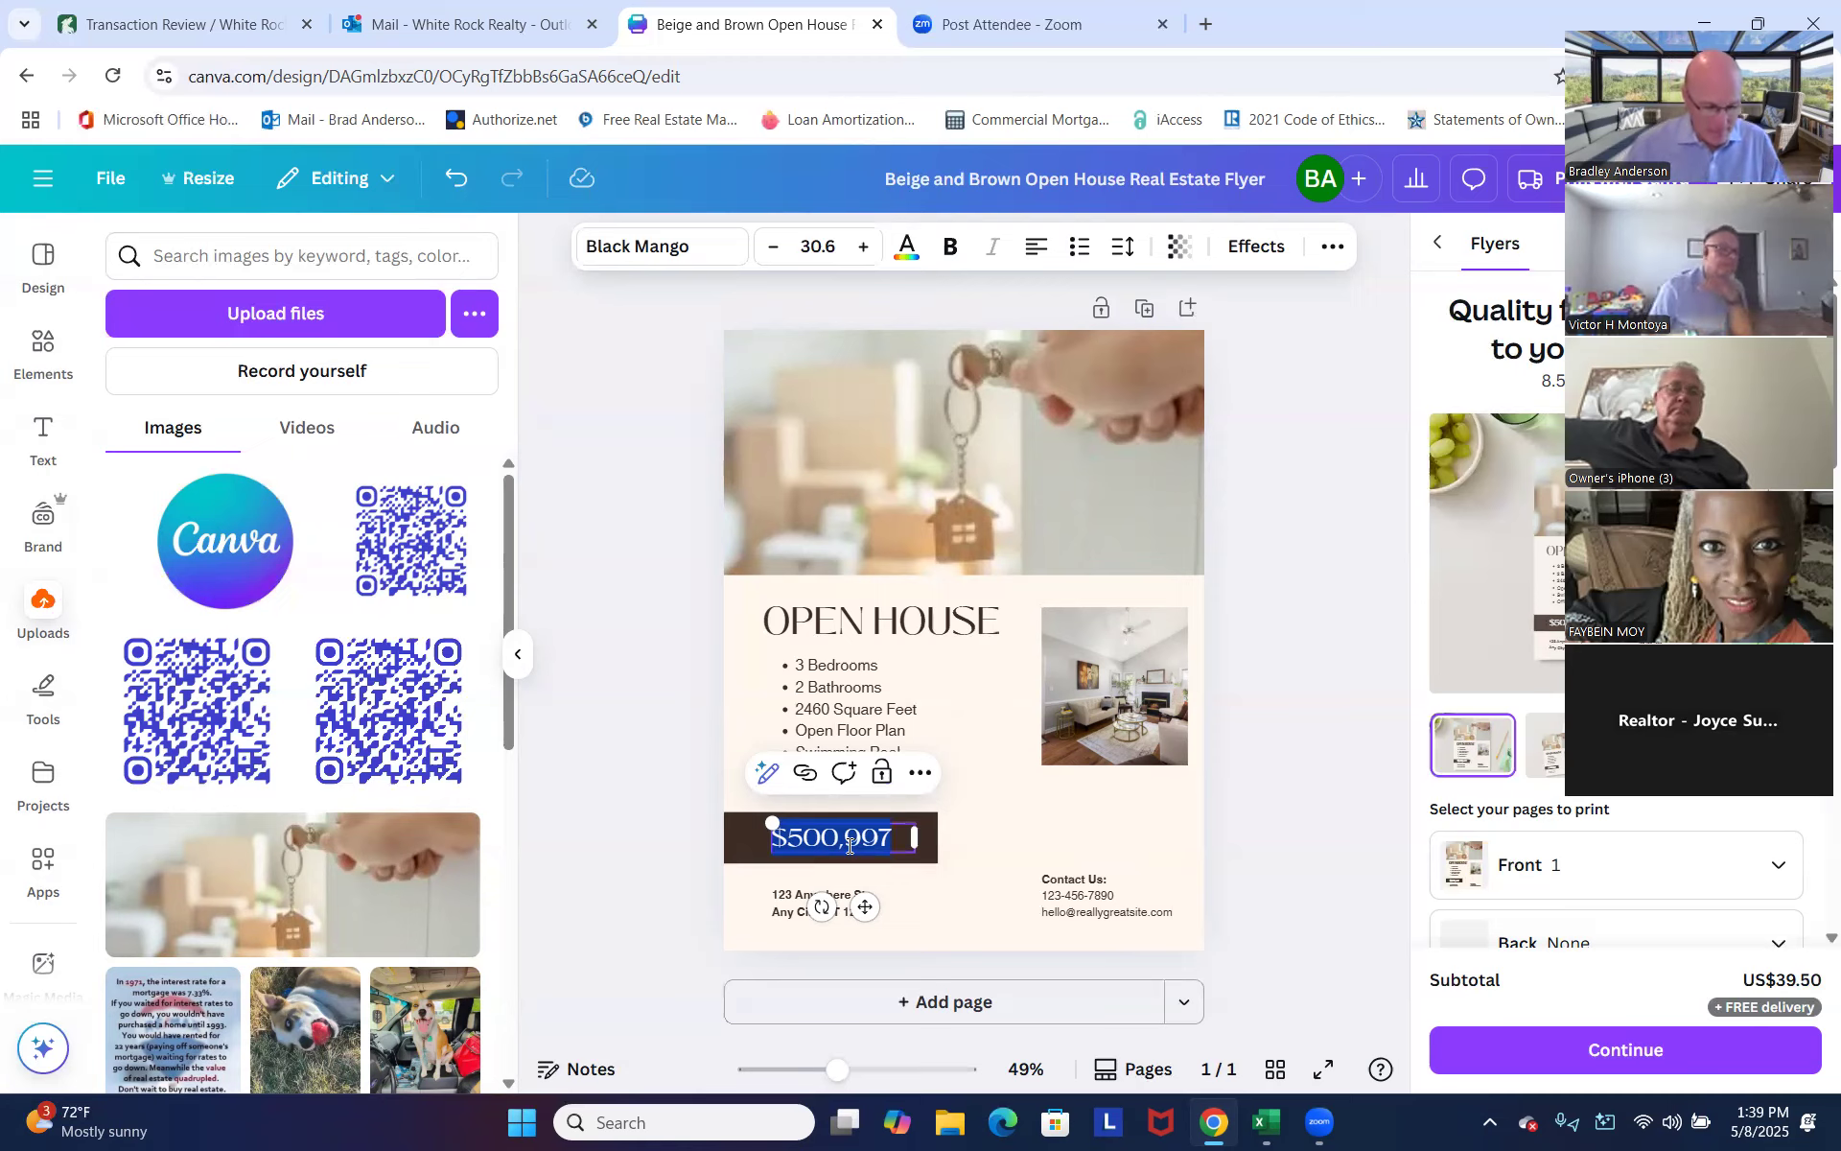
pyautogui.write('298,000')
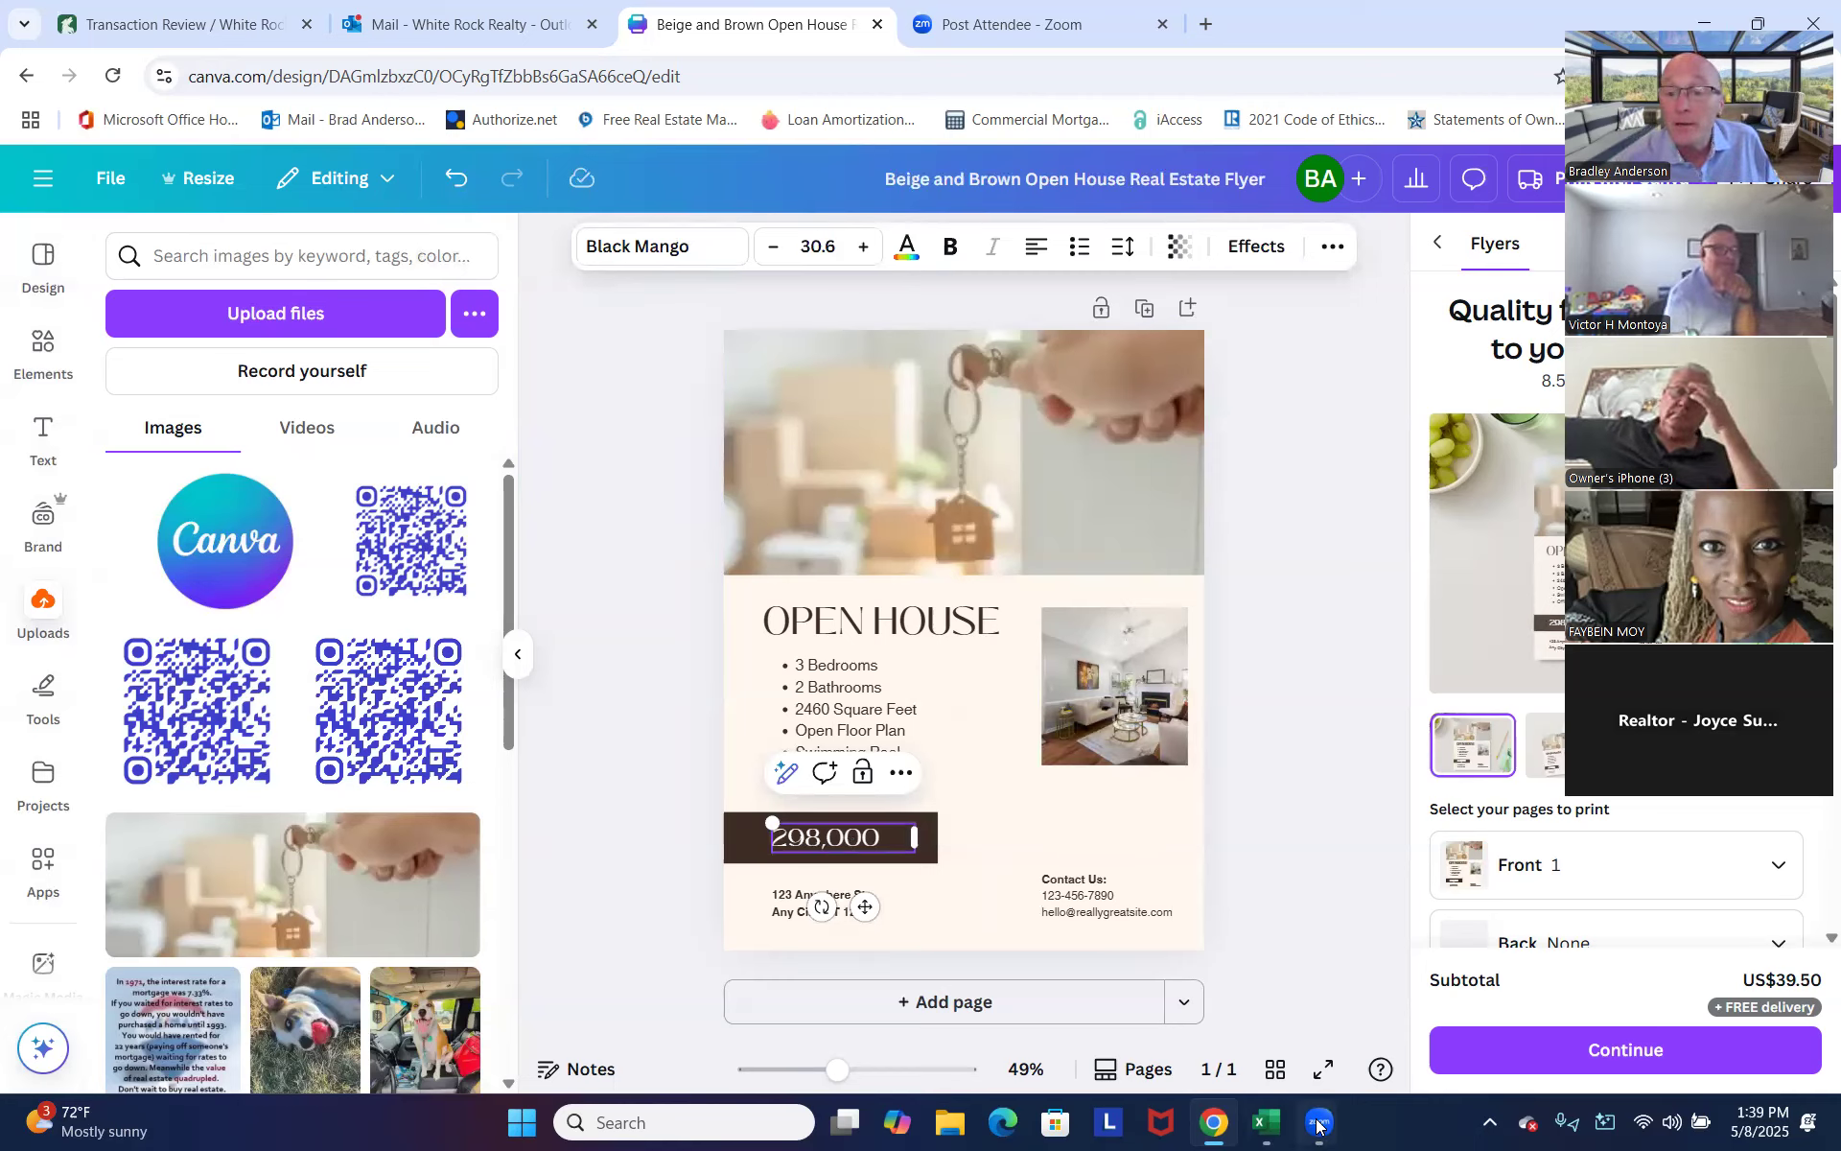
pyautogui.click(1276, 928)
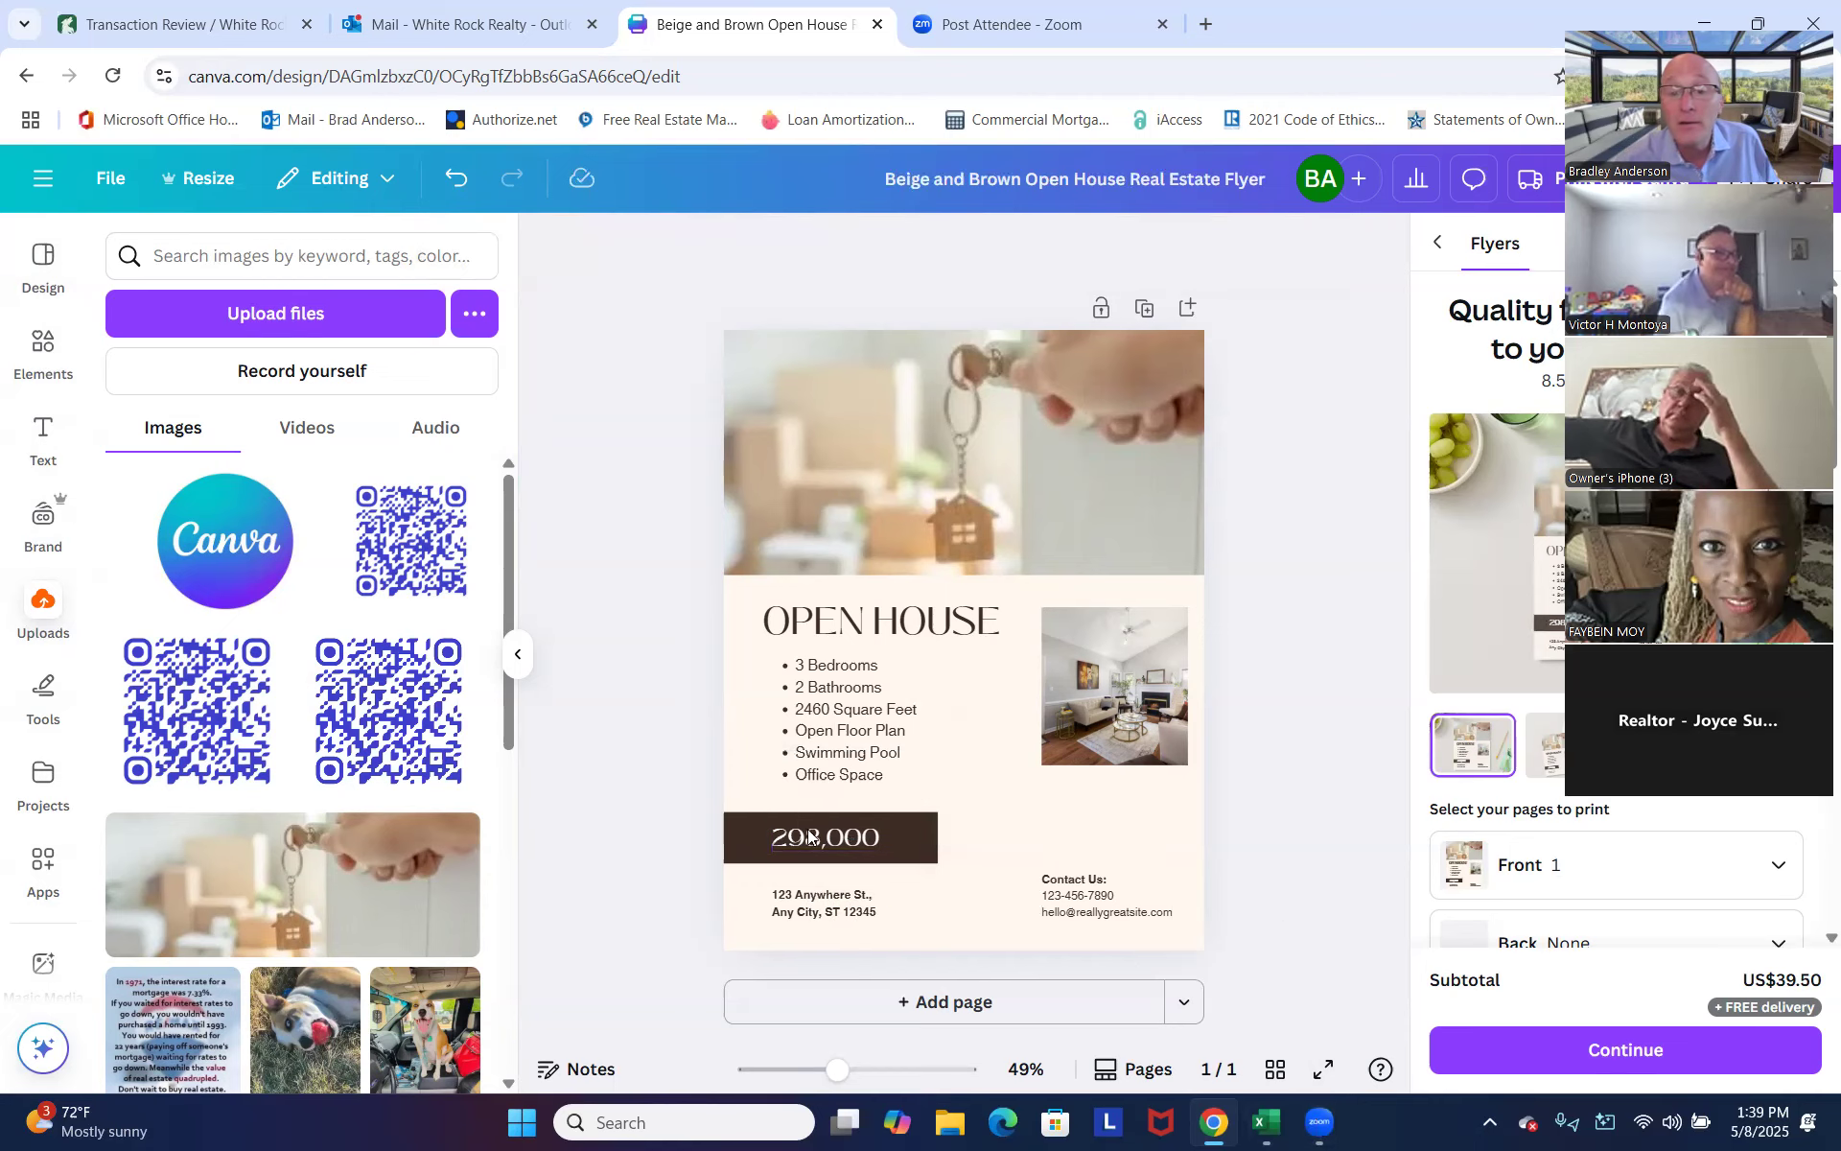
pyautogui.click(870, 841)
pyautogui.click(870, 837)
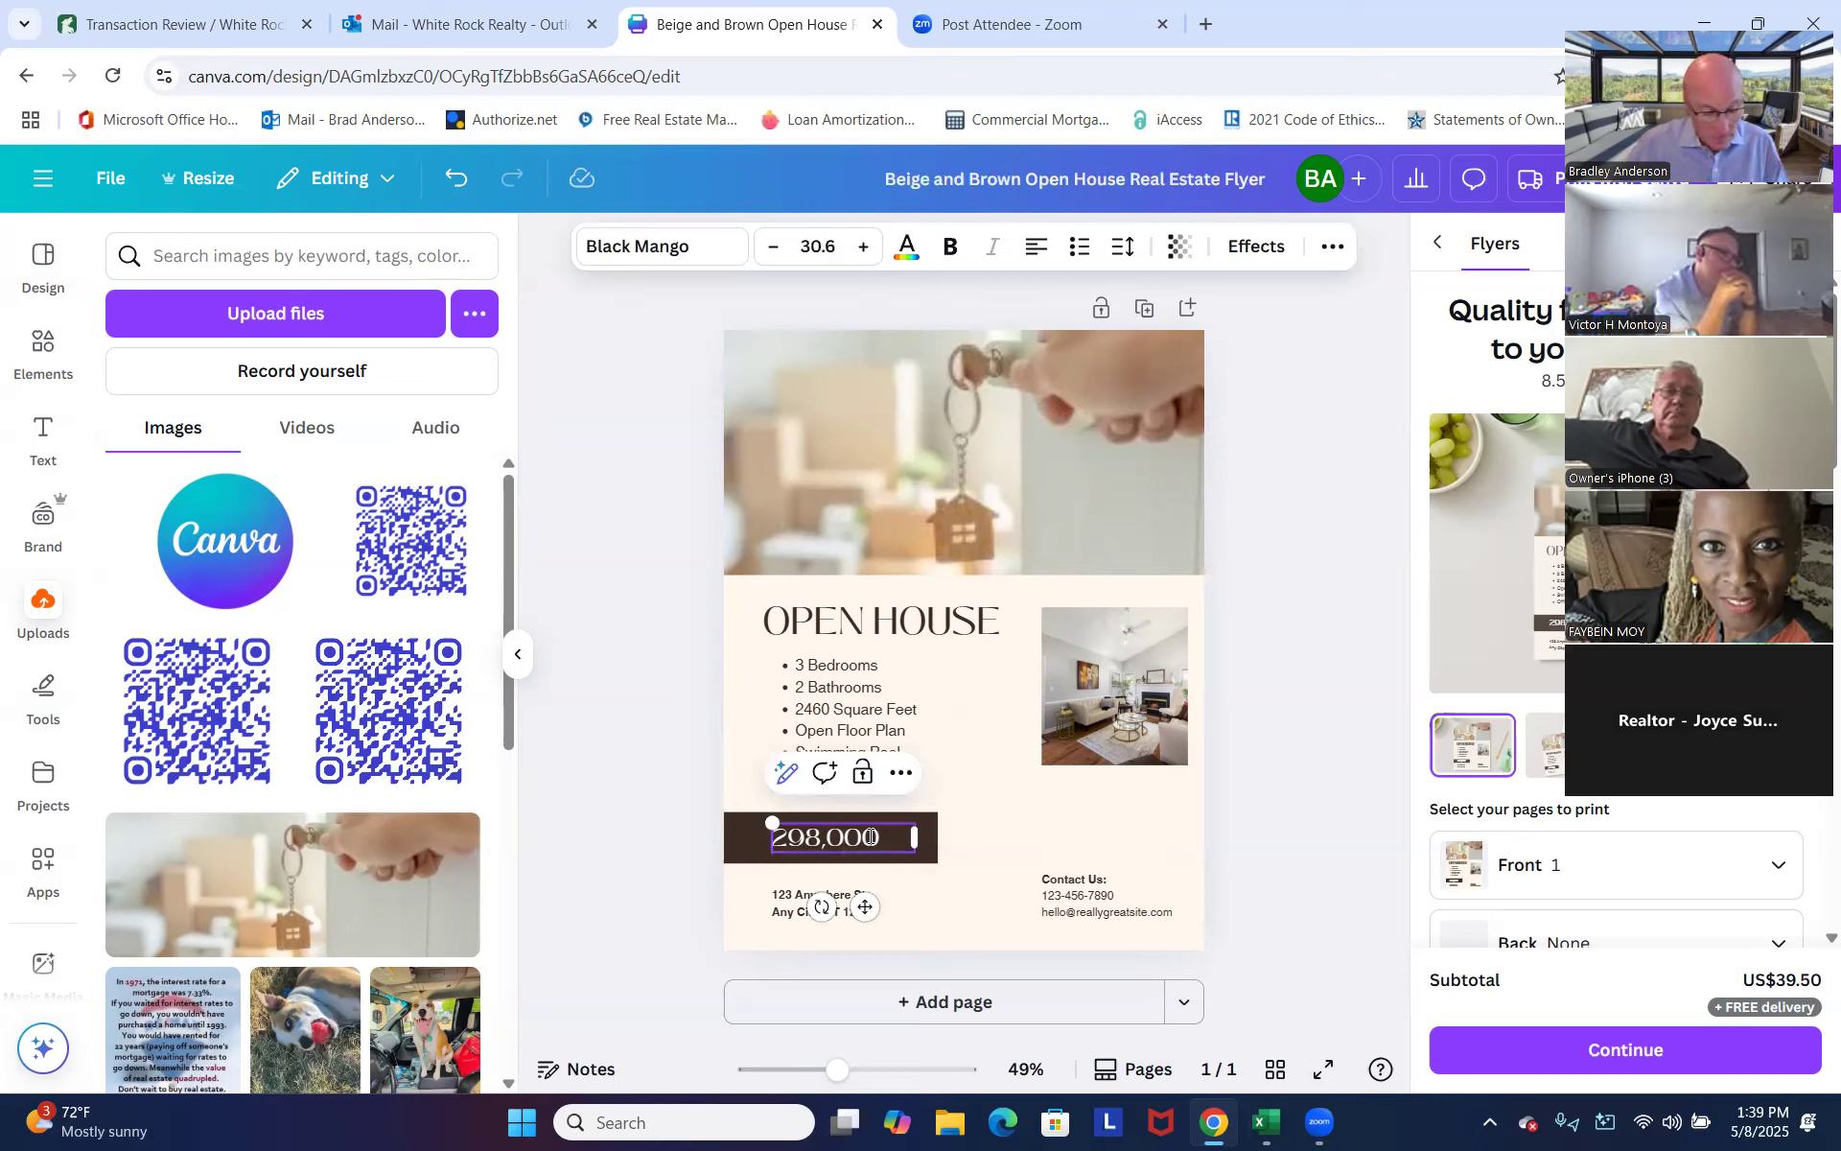
pyautogui.write('$')
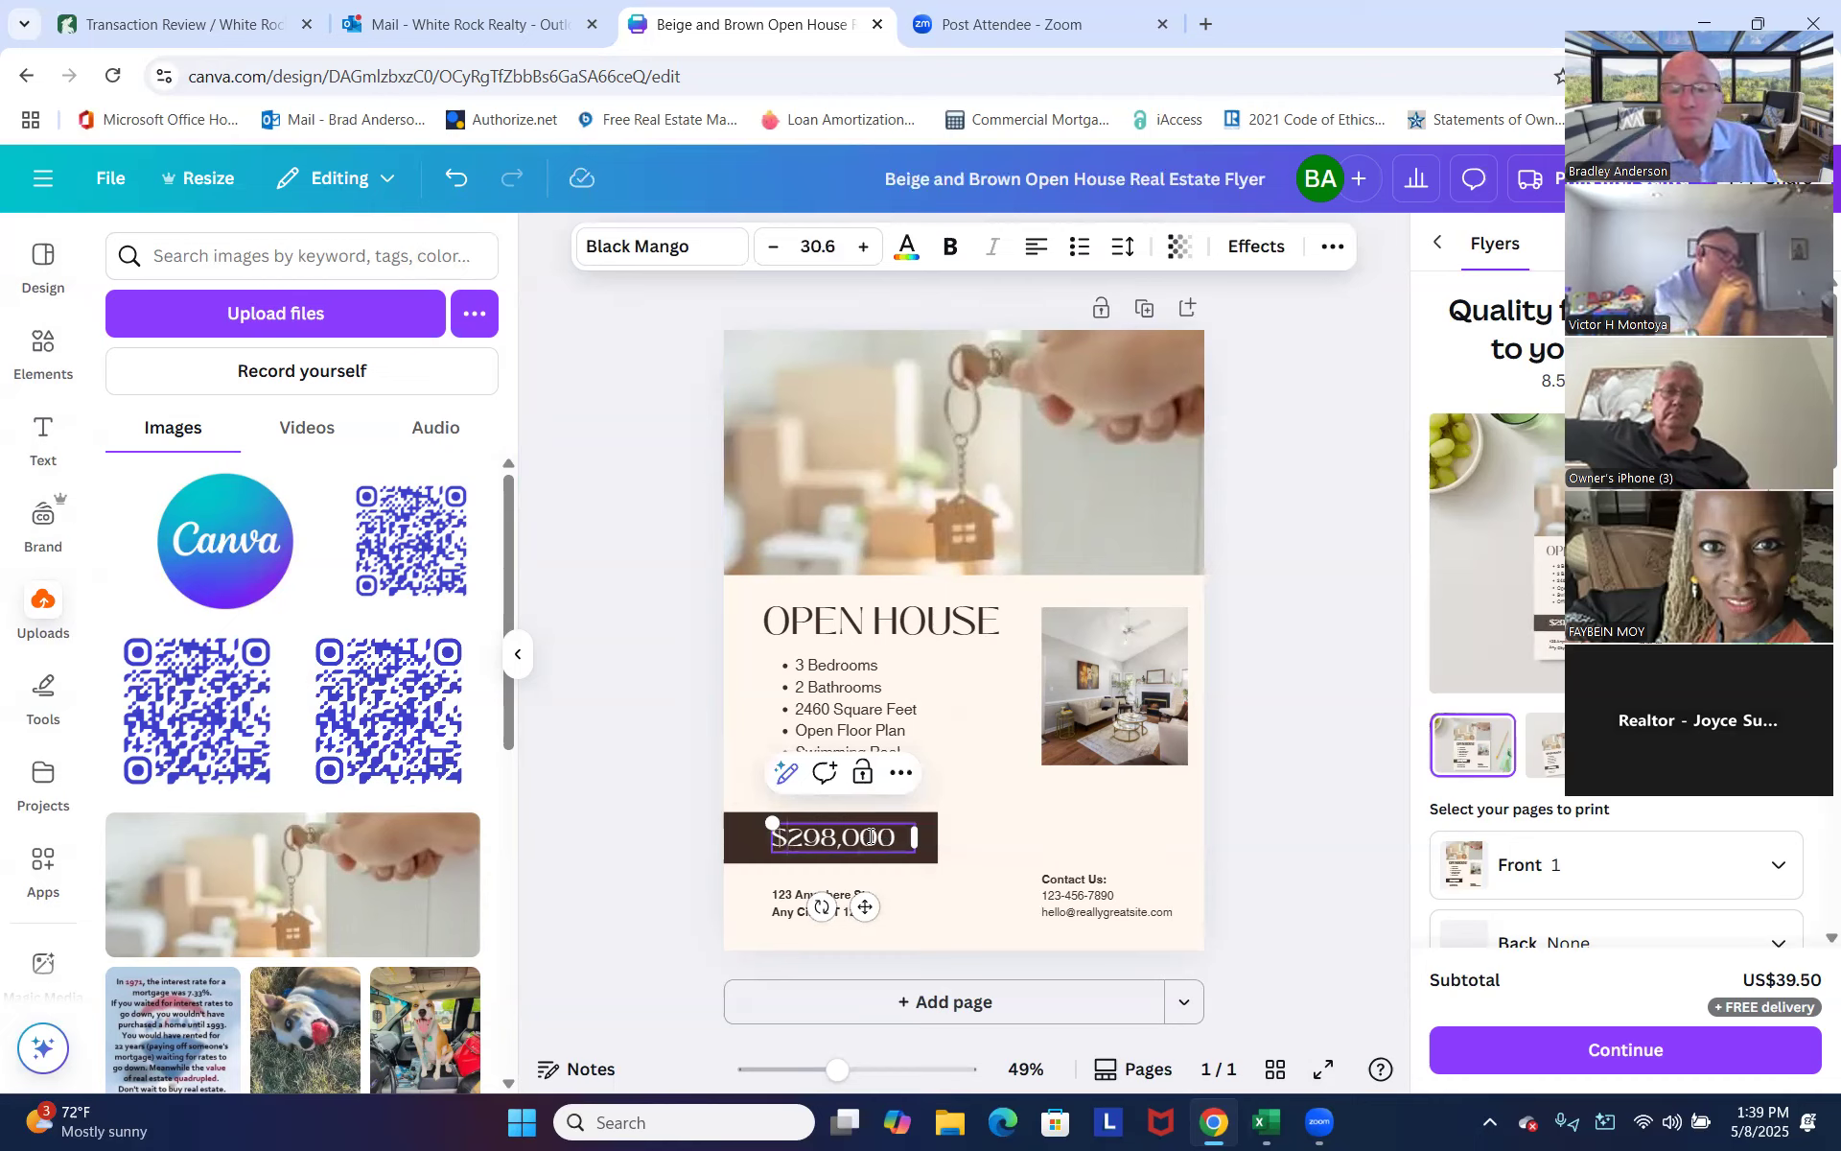
pyautogui.click(1299, 816)
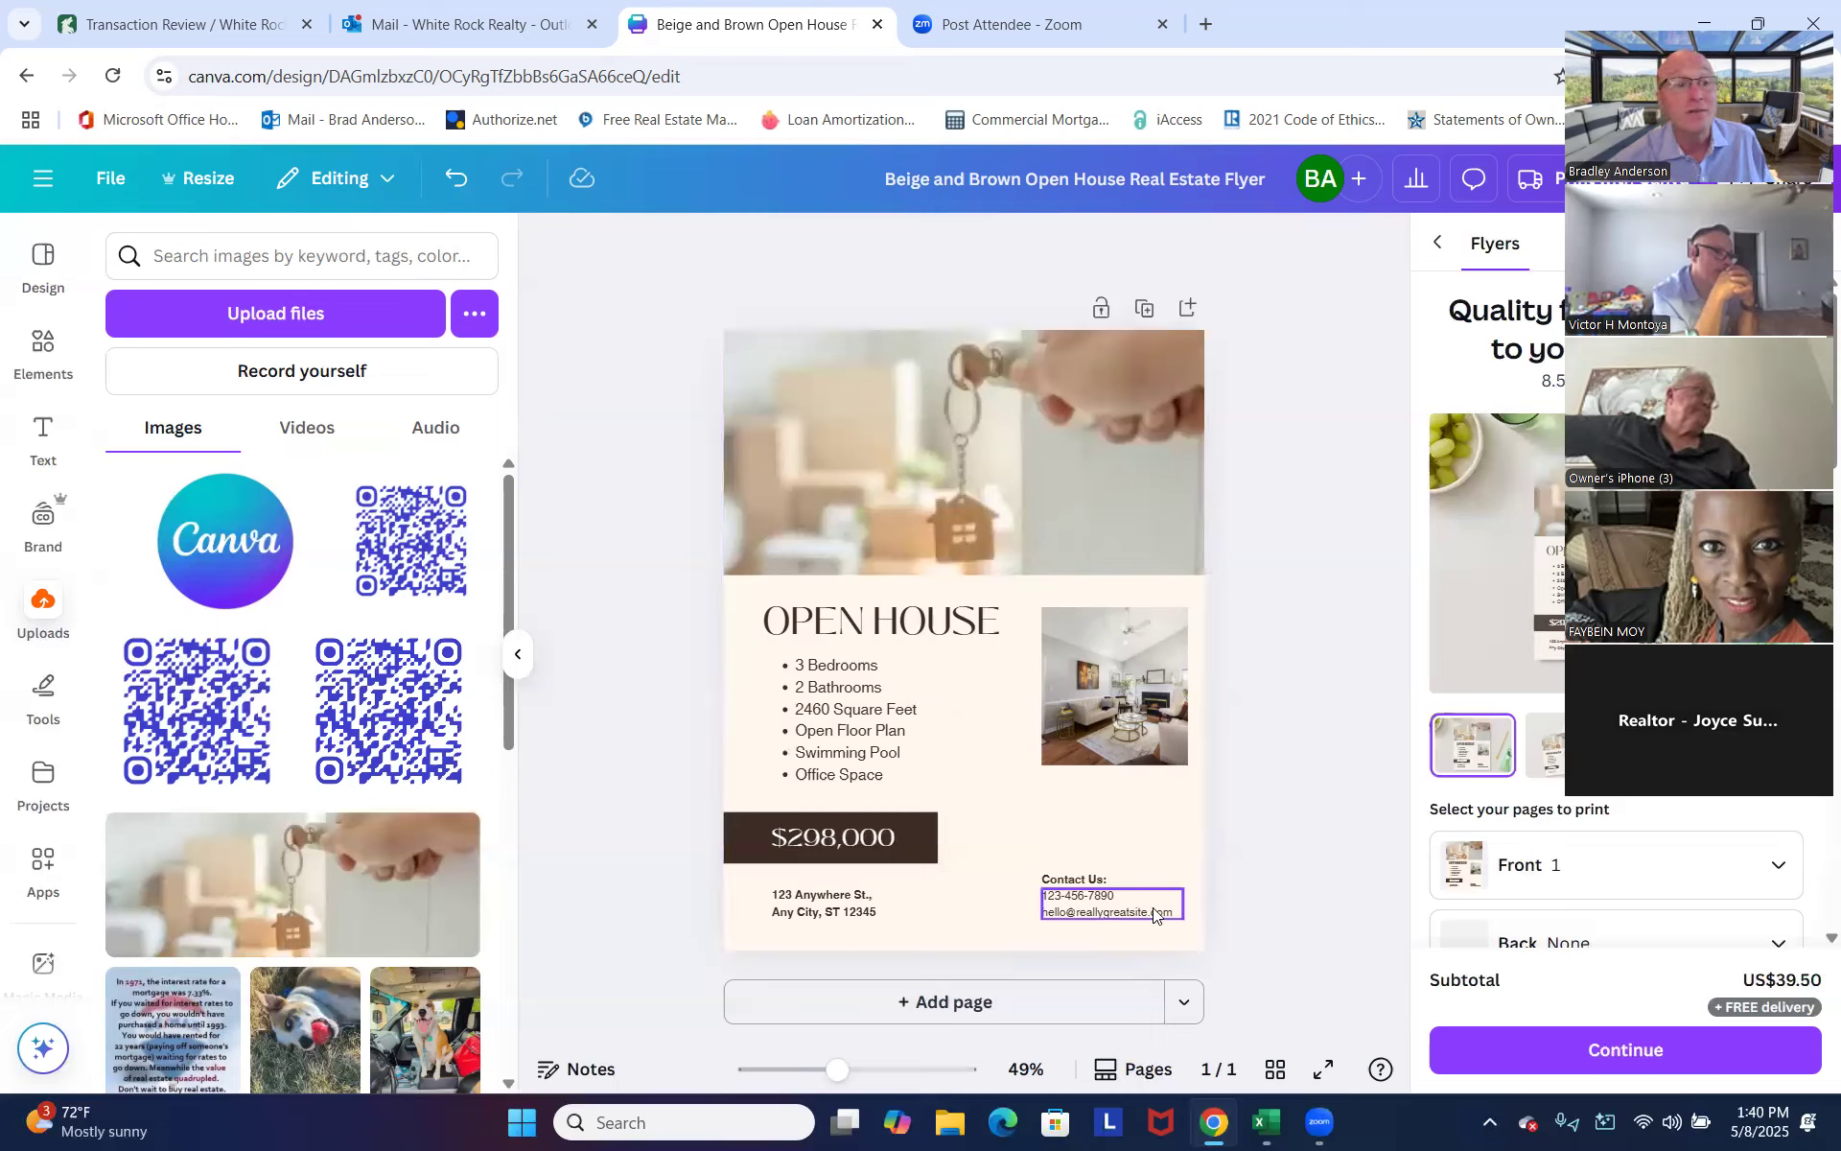
# Add a subheading text box and place it below the living-room photo, beside the price banner.
pyautogui.click(42, 439)
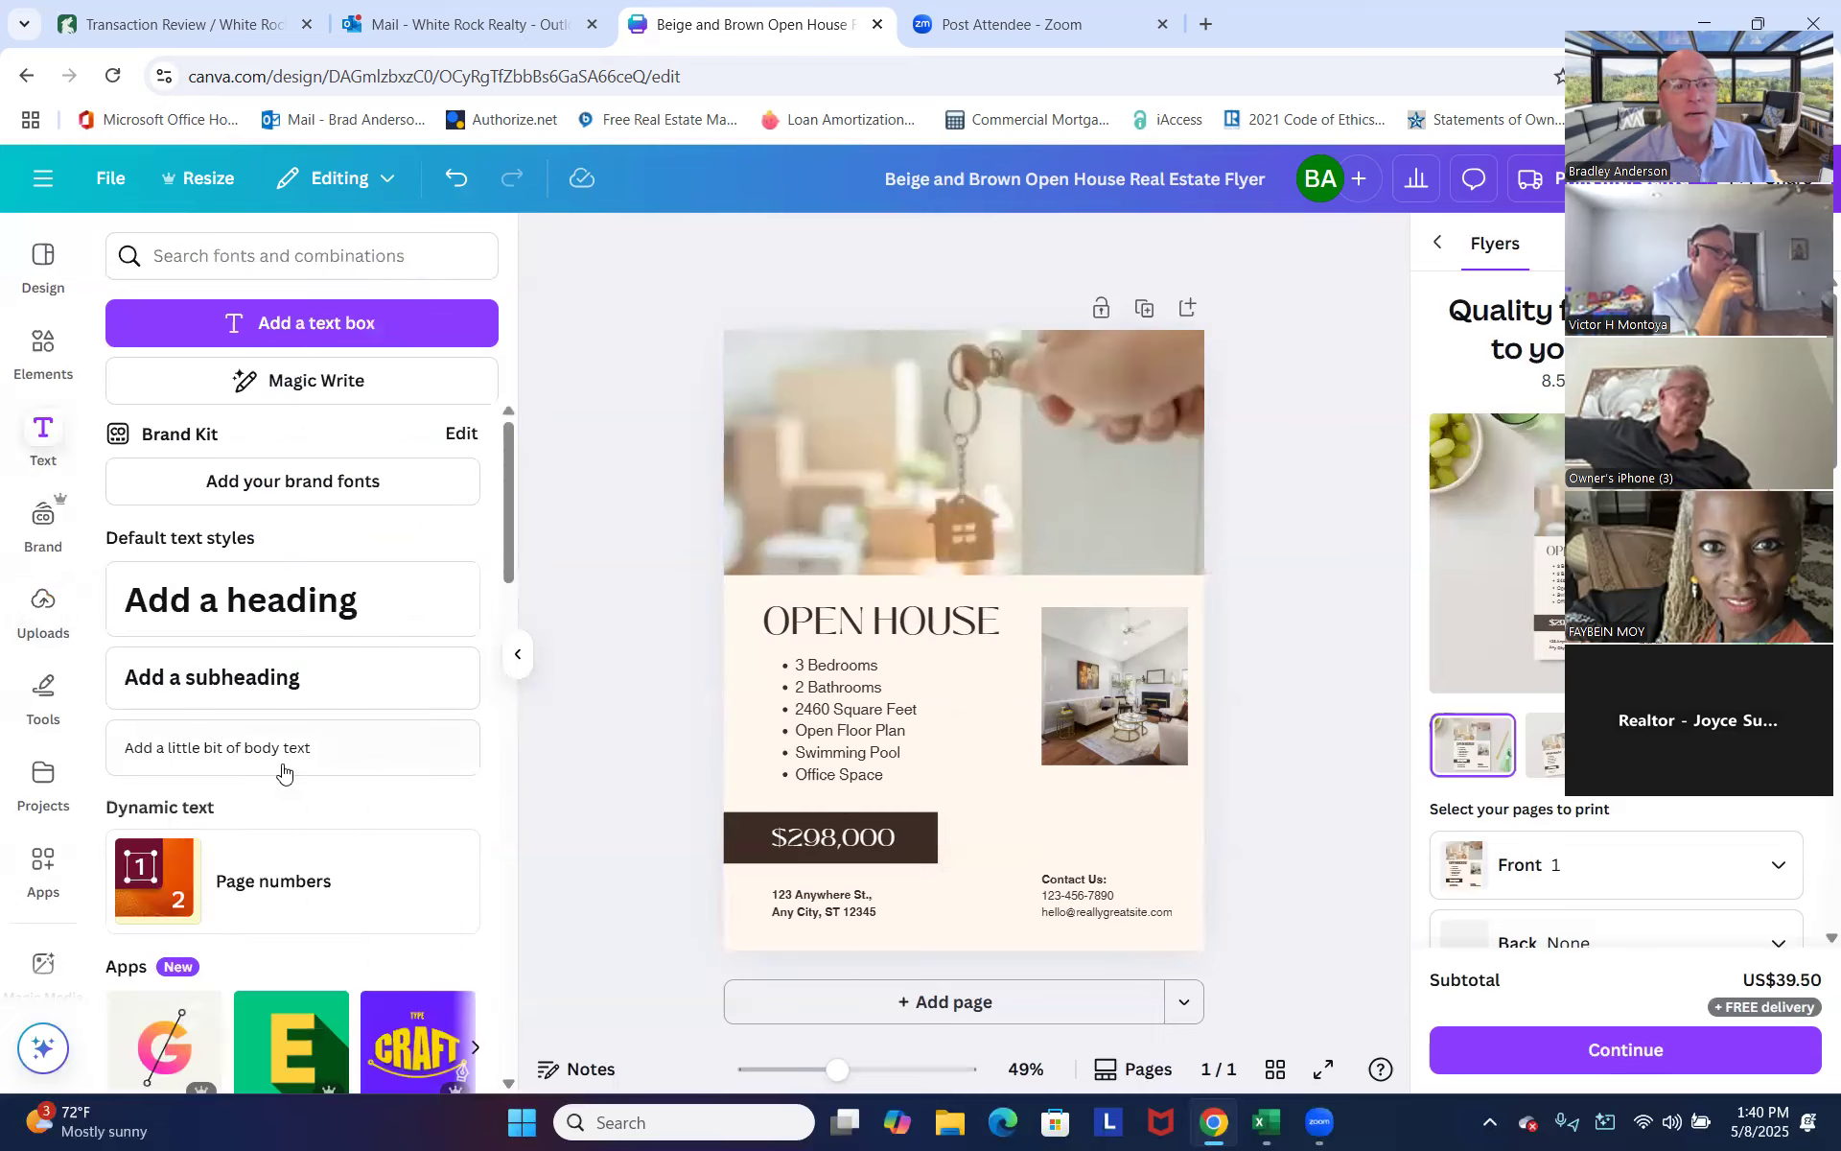
pyautogui.click(259, 692)
pyautogui.scroll(-5, 259, 692)
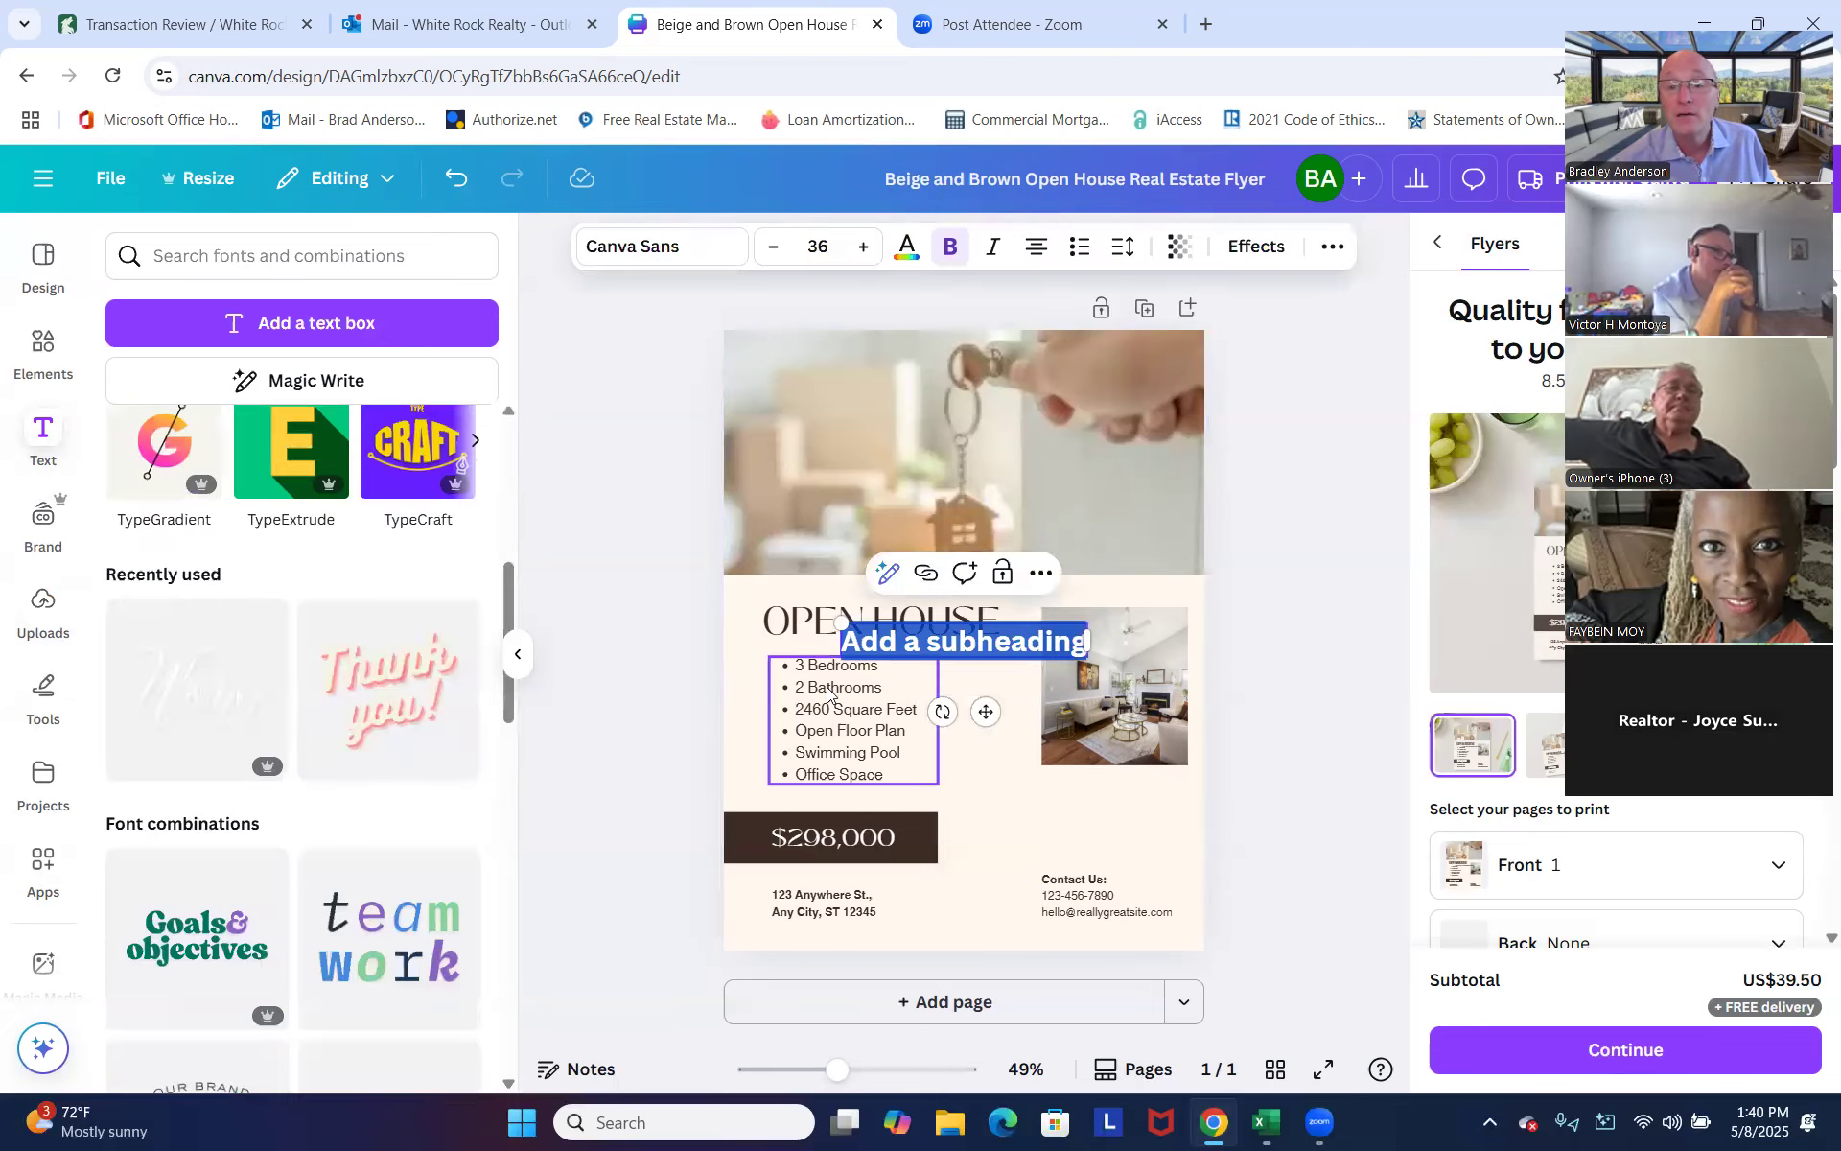
pyautogui.click(1453, 681)
pyautogui.click(1195, 674)
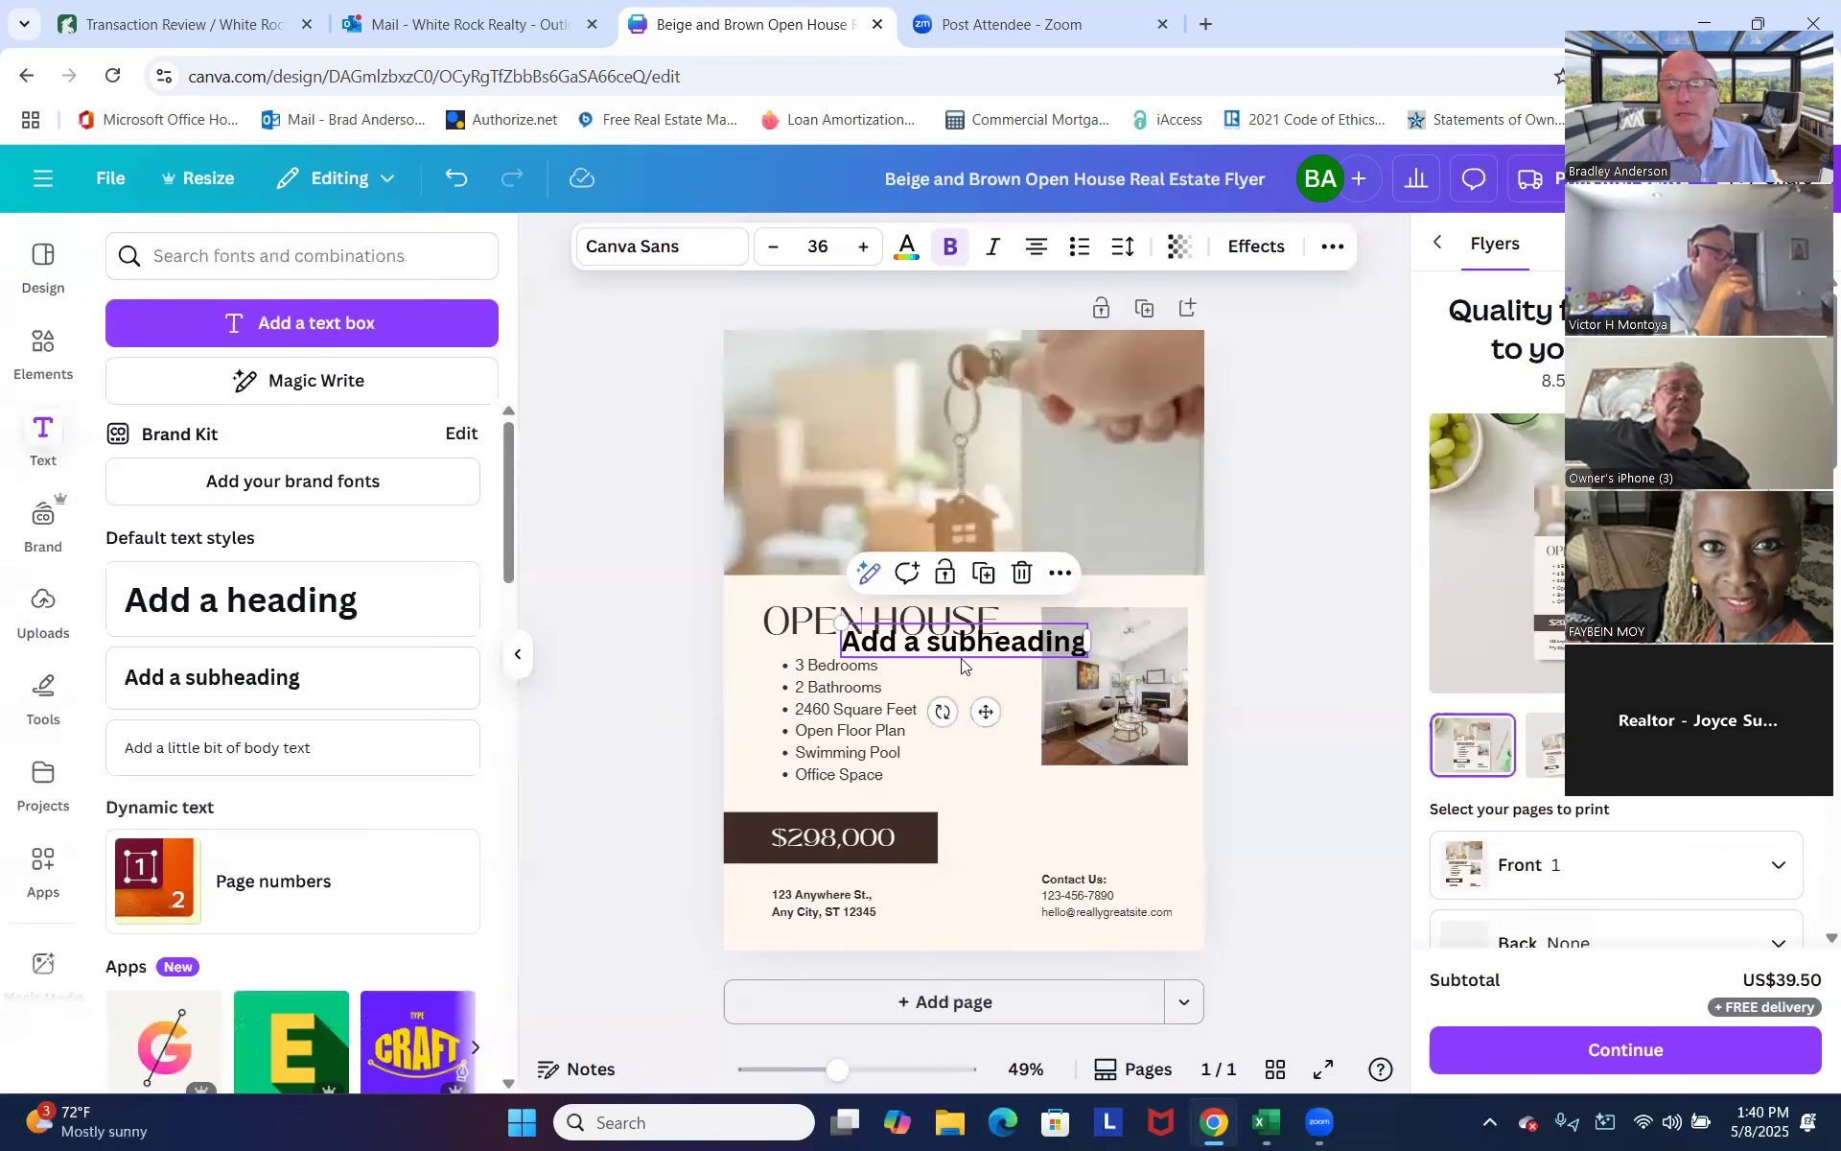
pyautogui.moveTo(953, 661); pyautogui.dragTo(1065, 805)
# Replace the subheading's placeholder text with "Saturday May, 10" and "2p-5p" on a second line.
pyautogui.doubleClick(1063, 802)
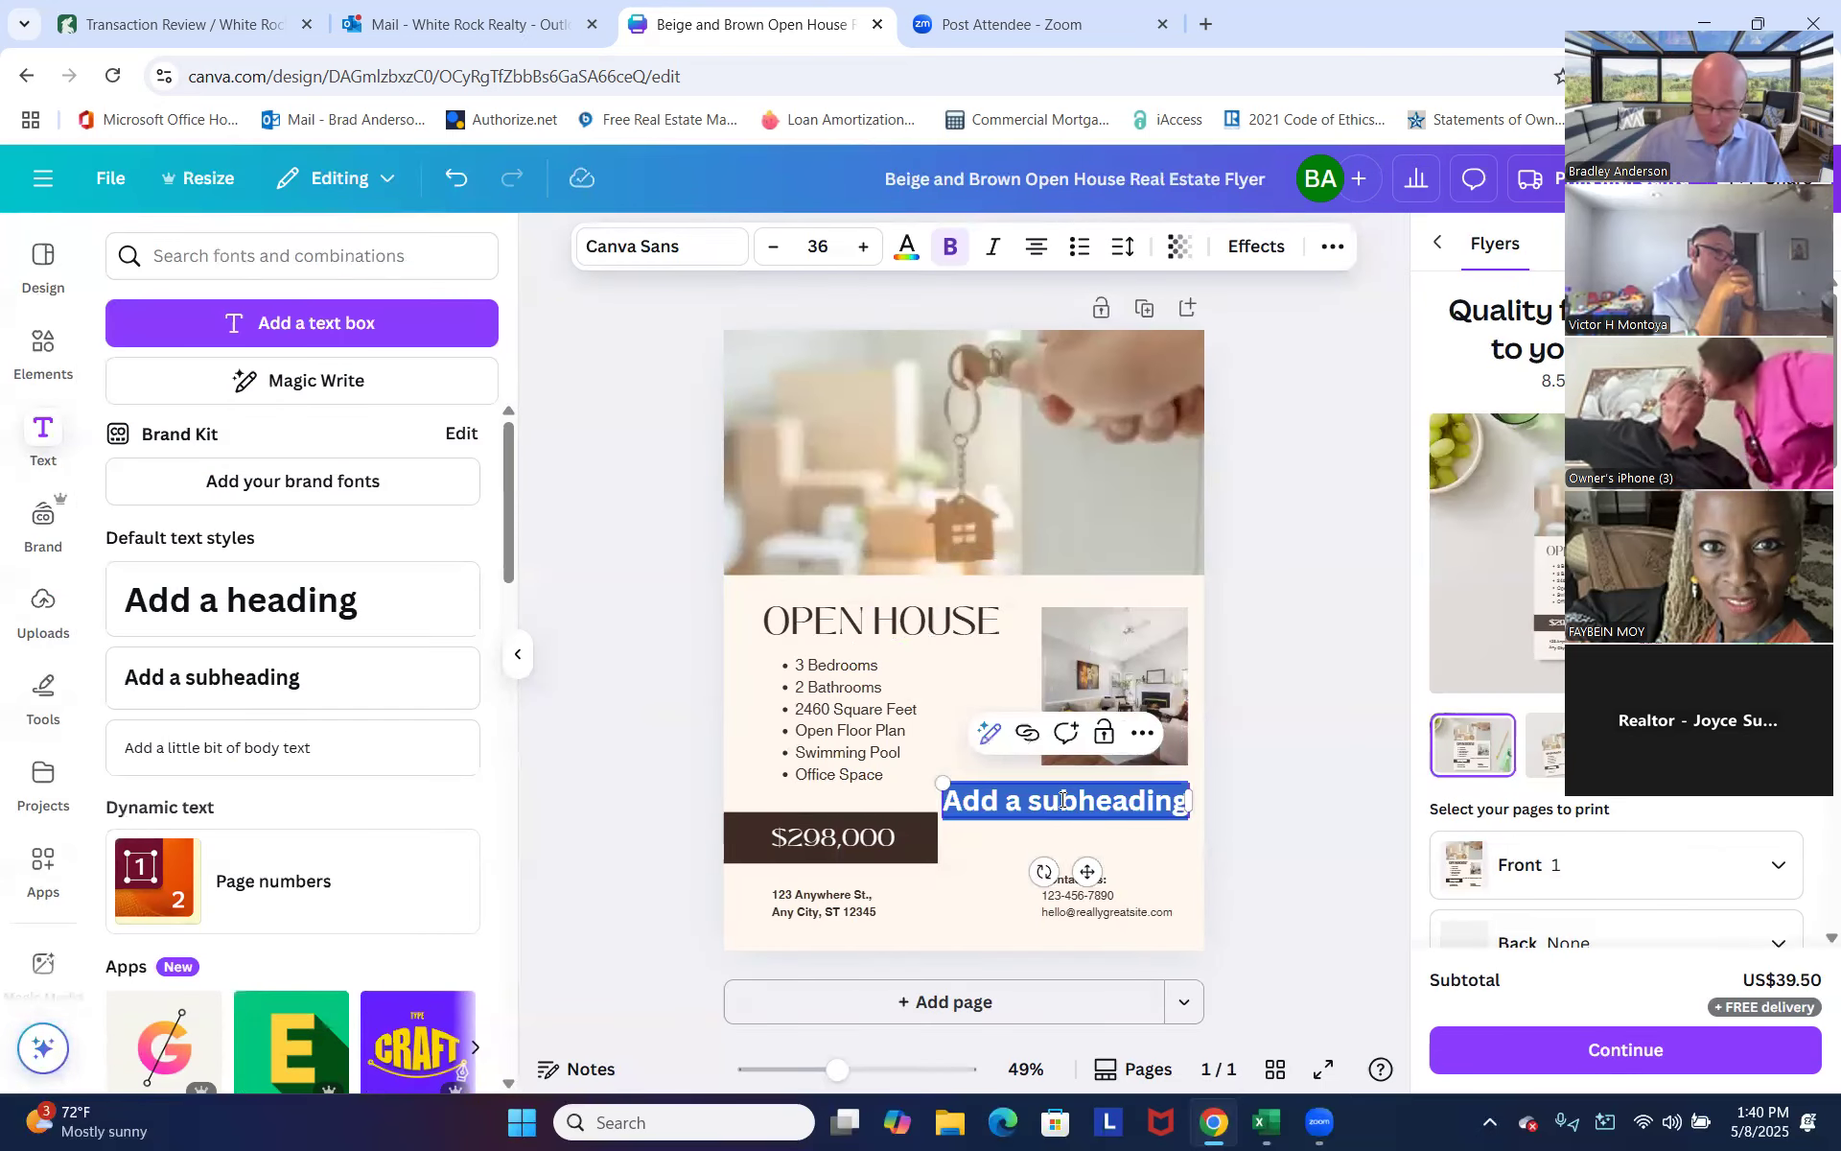
pyautogui.write('Satur')
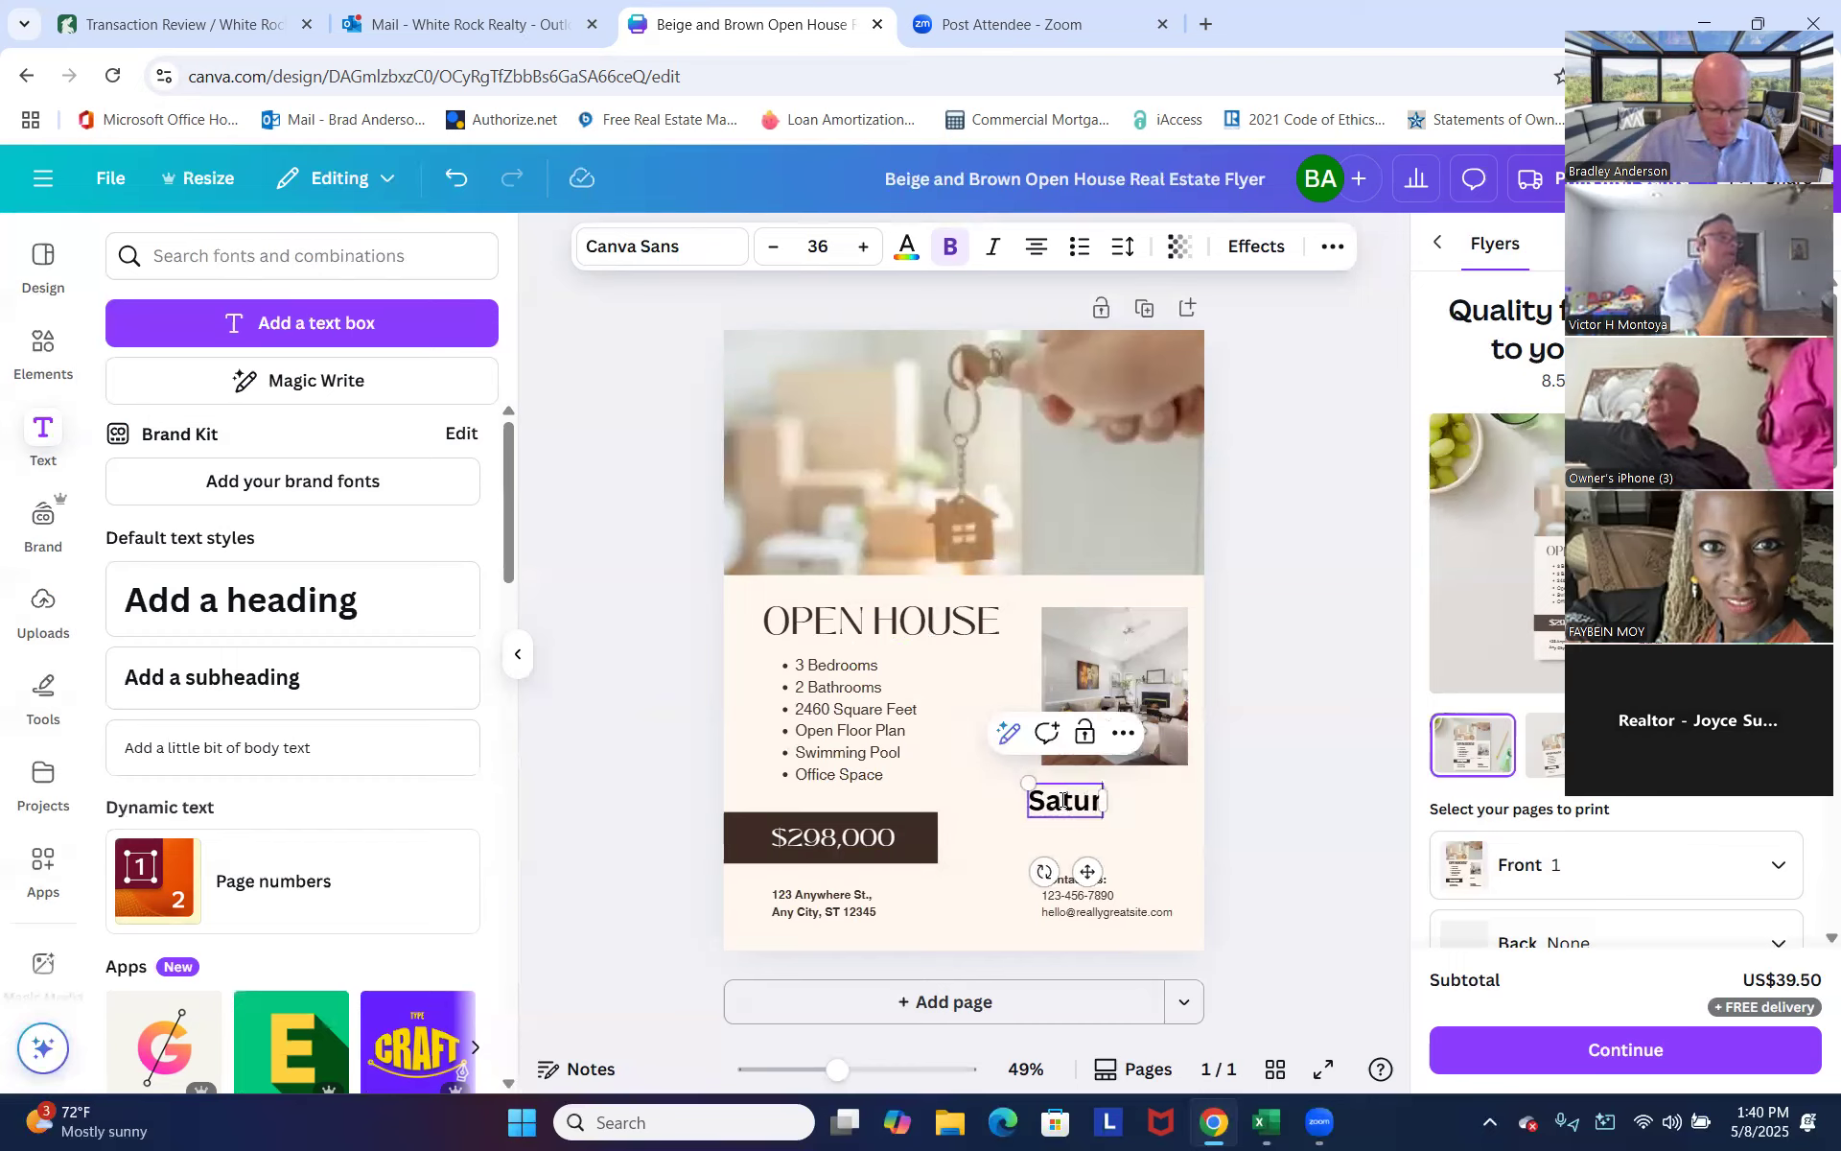
pyautogui.write('day May,')
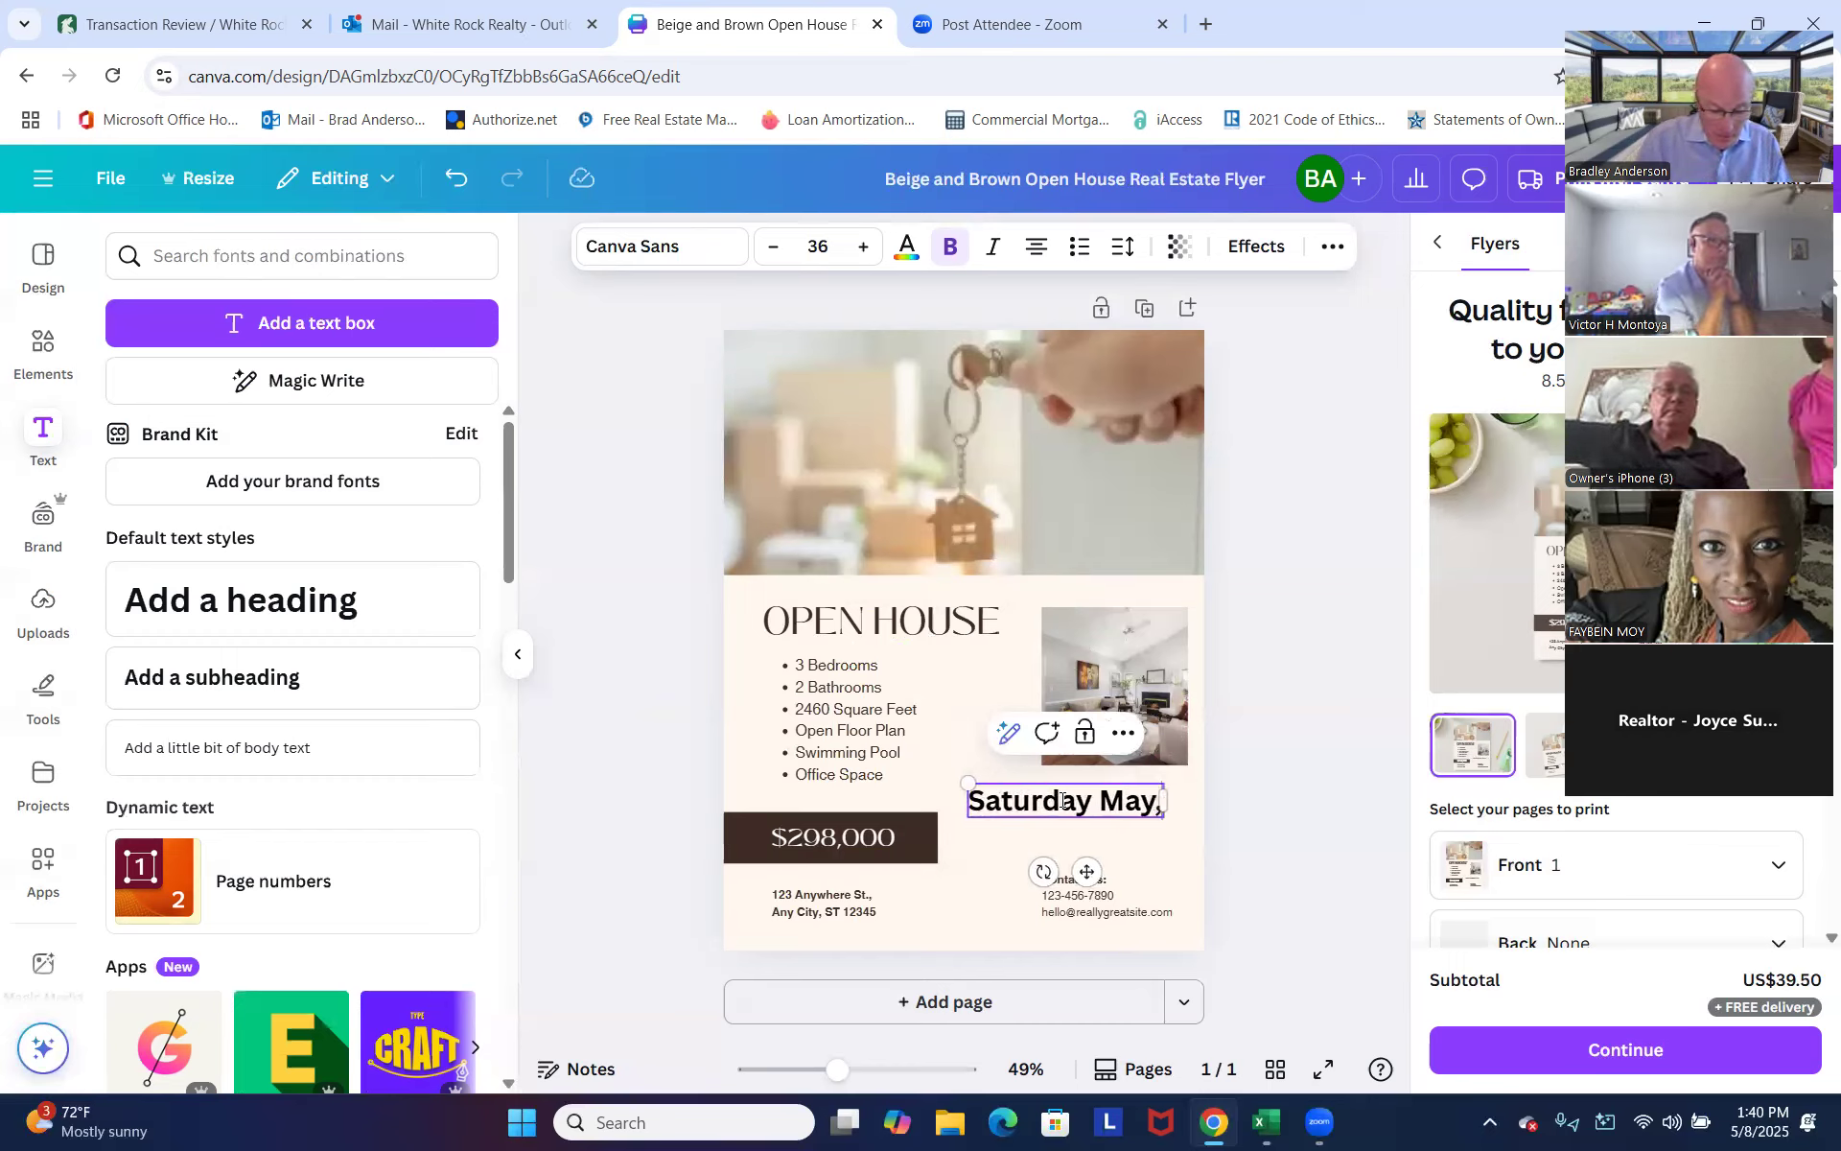
pyautogui.write(' 10')
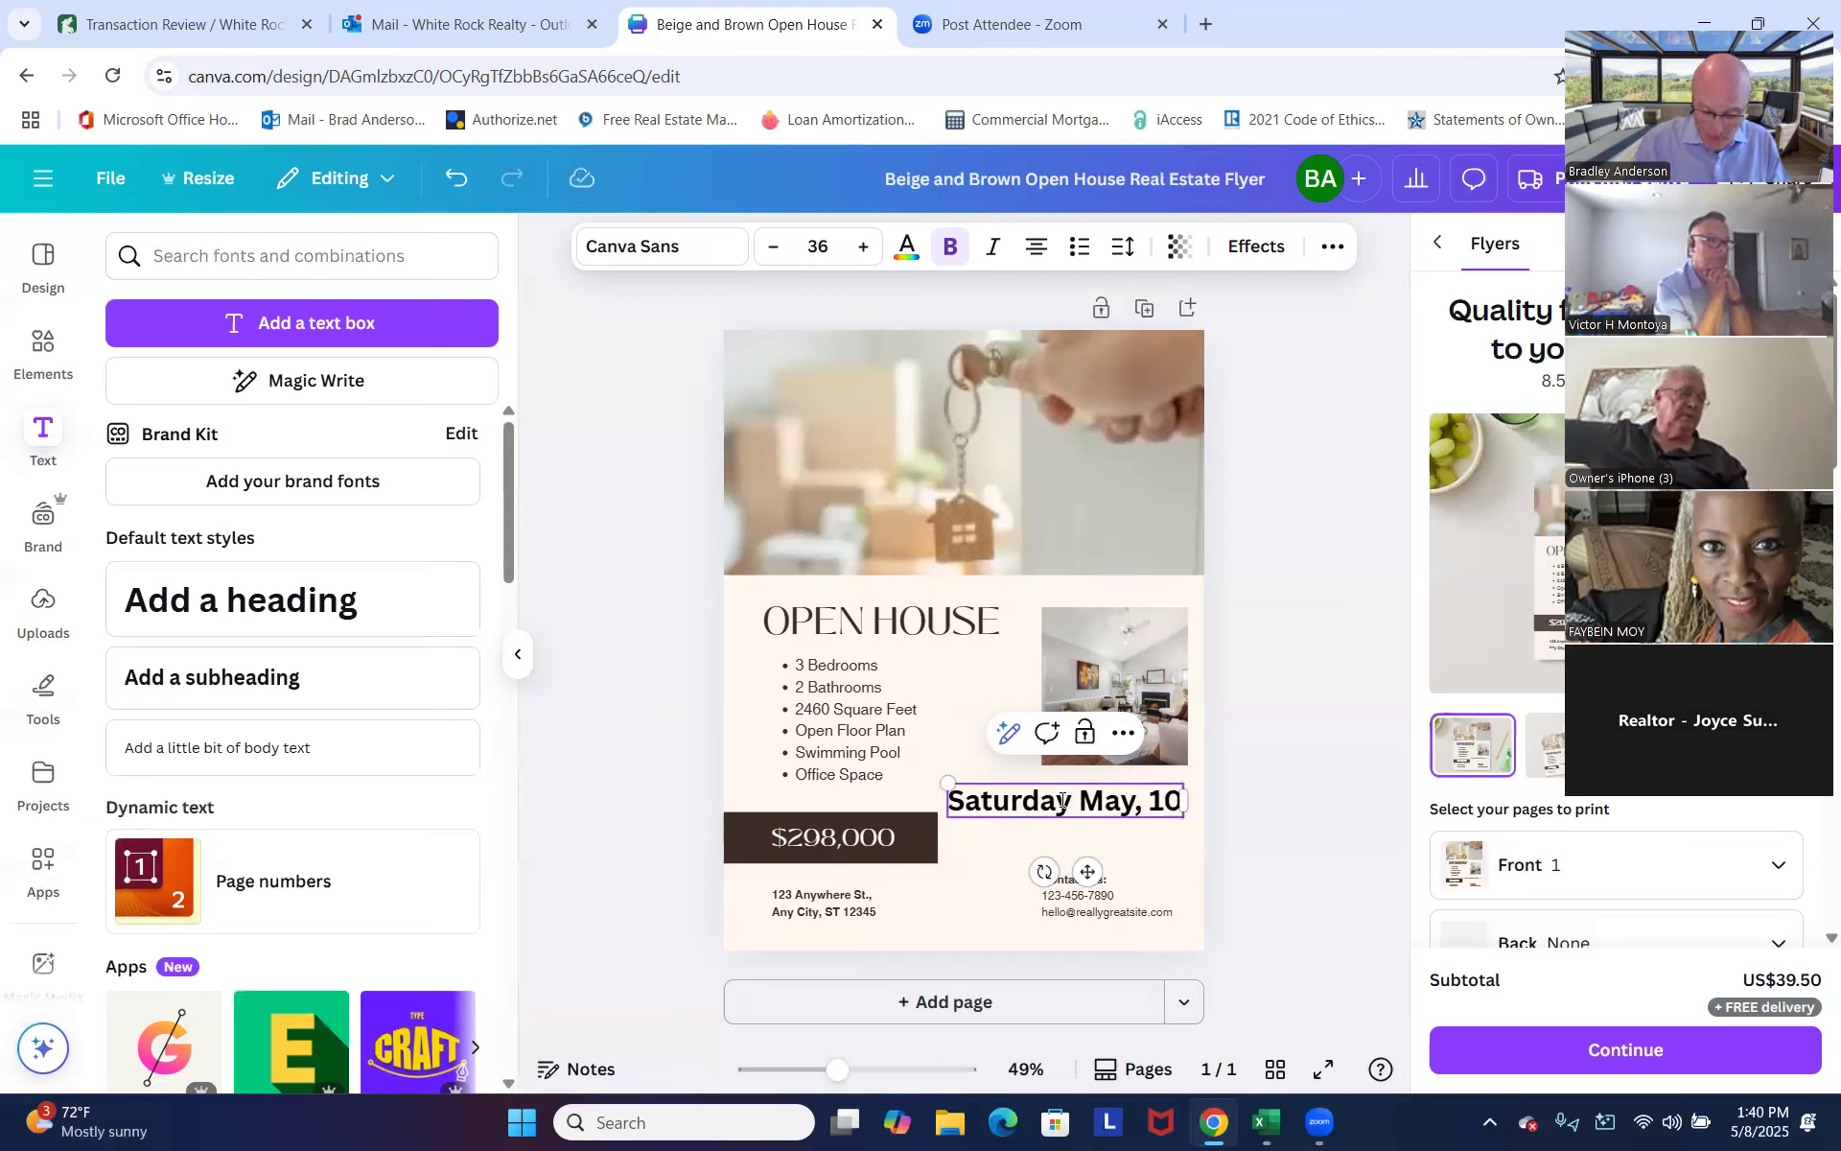
pyautogui.press('Return')
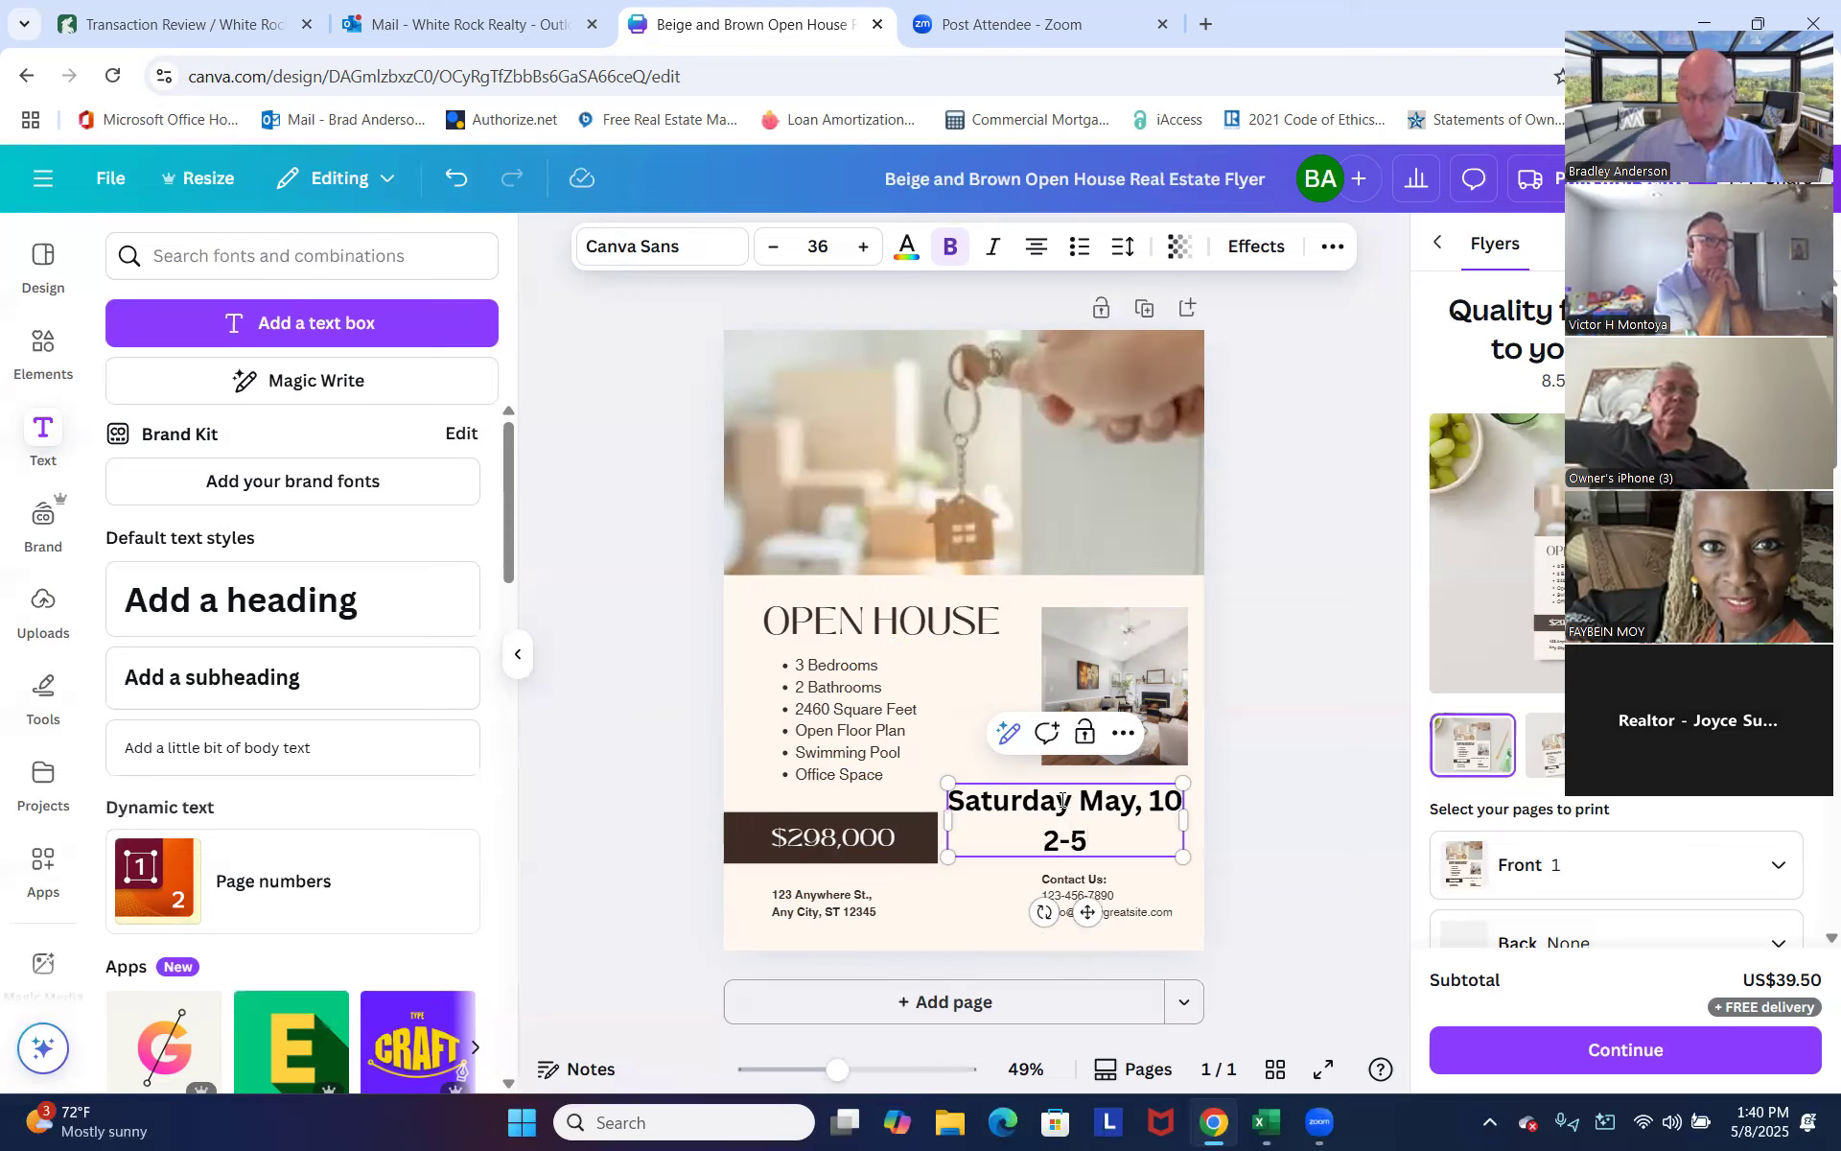
pyautogui.write('p-5')
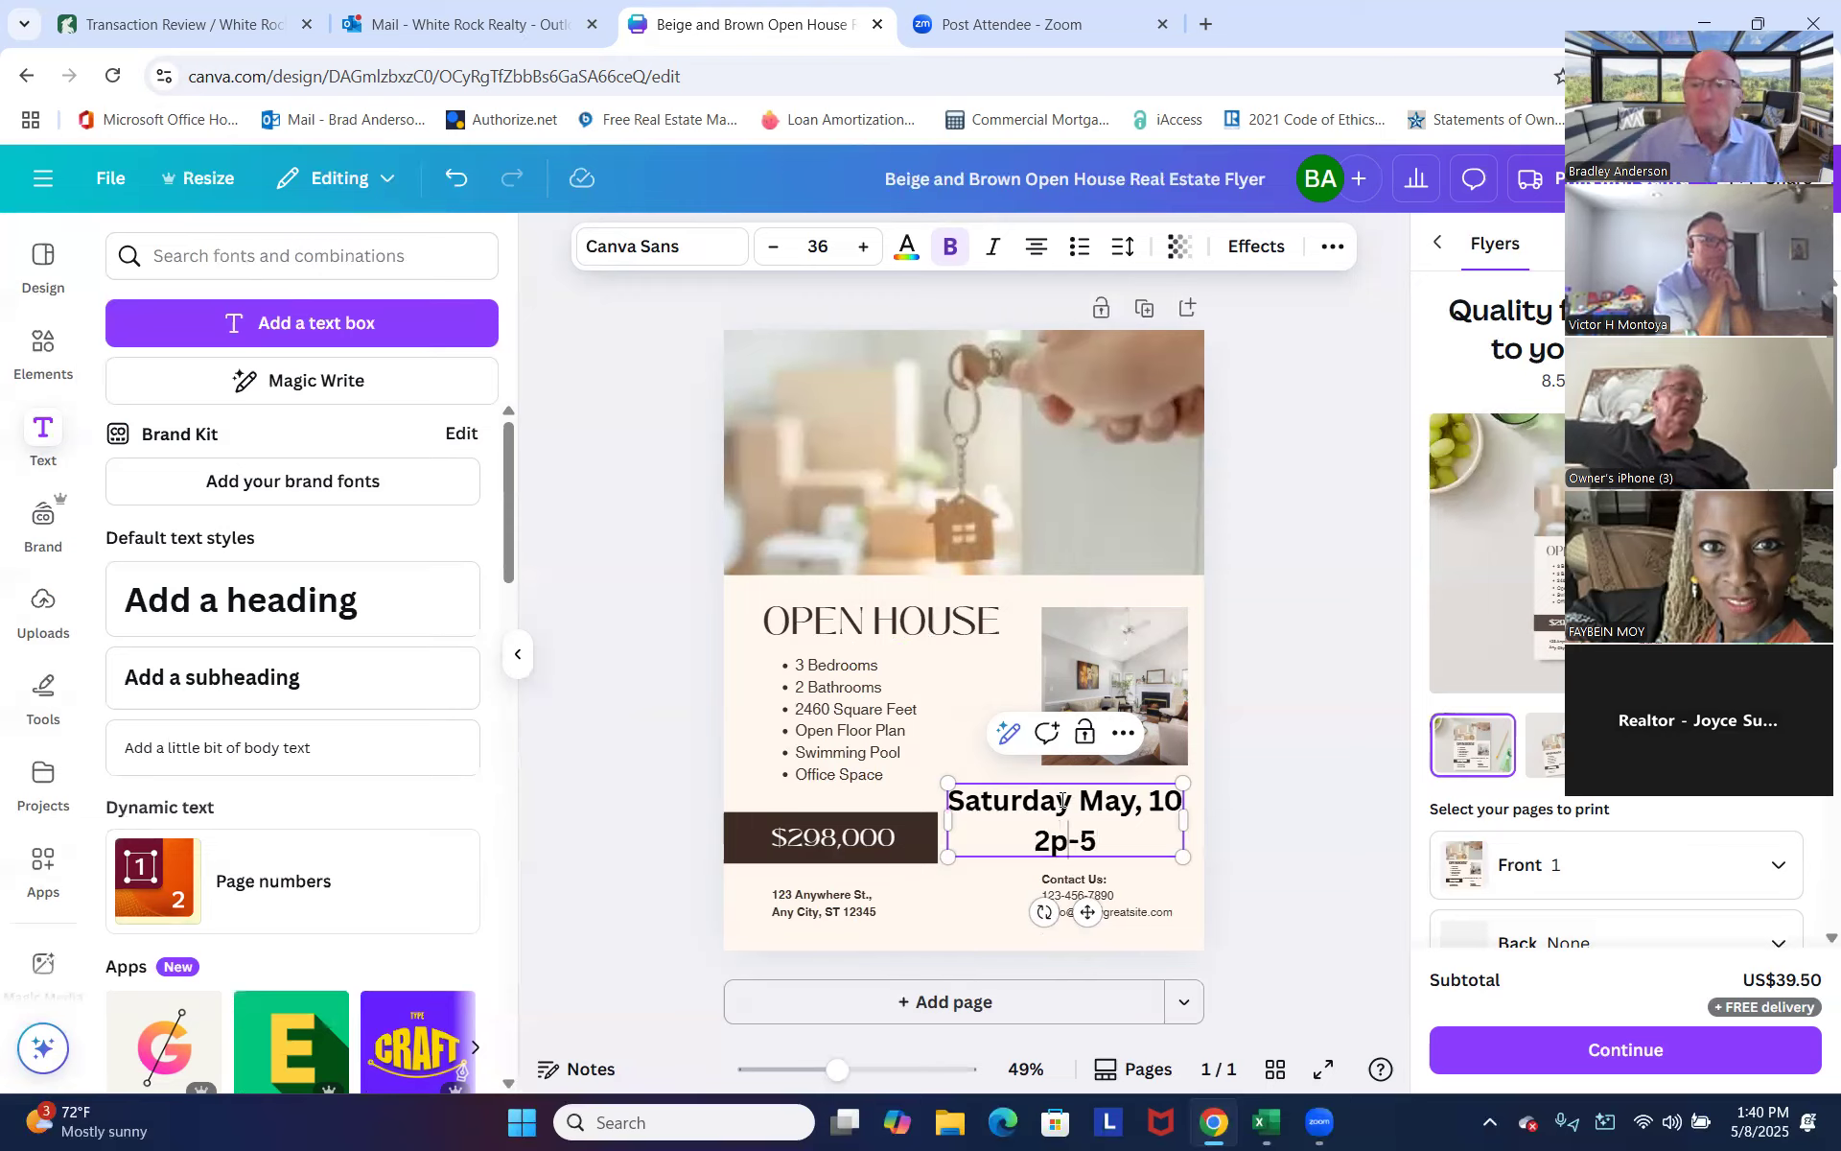
pyautogui.write('p')
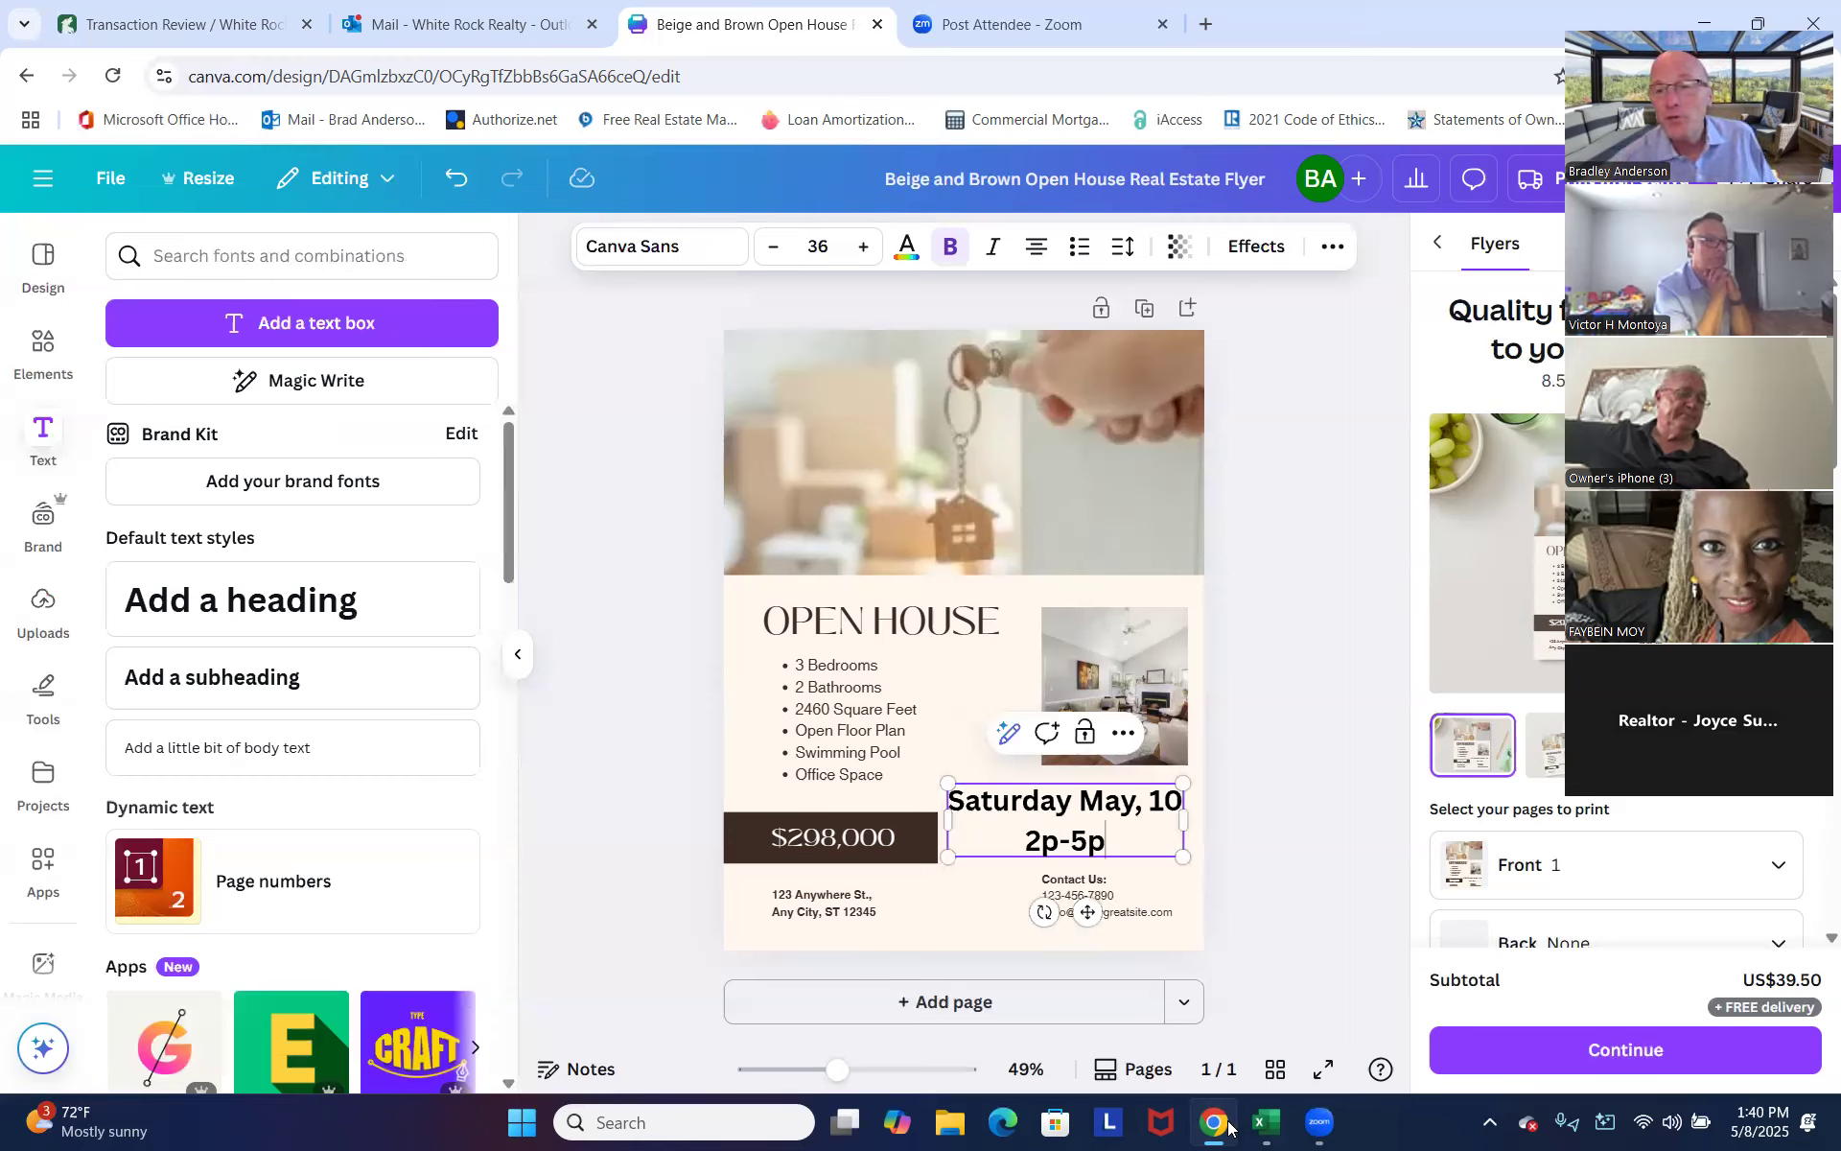
pyautogui.click(1287, 854)
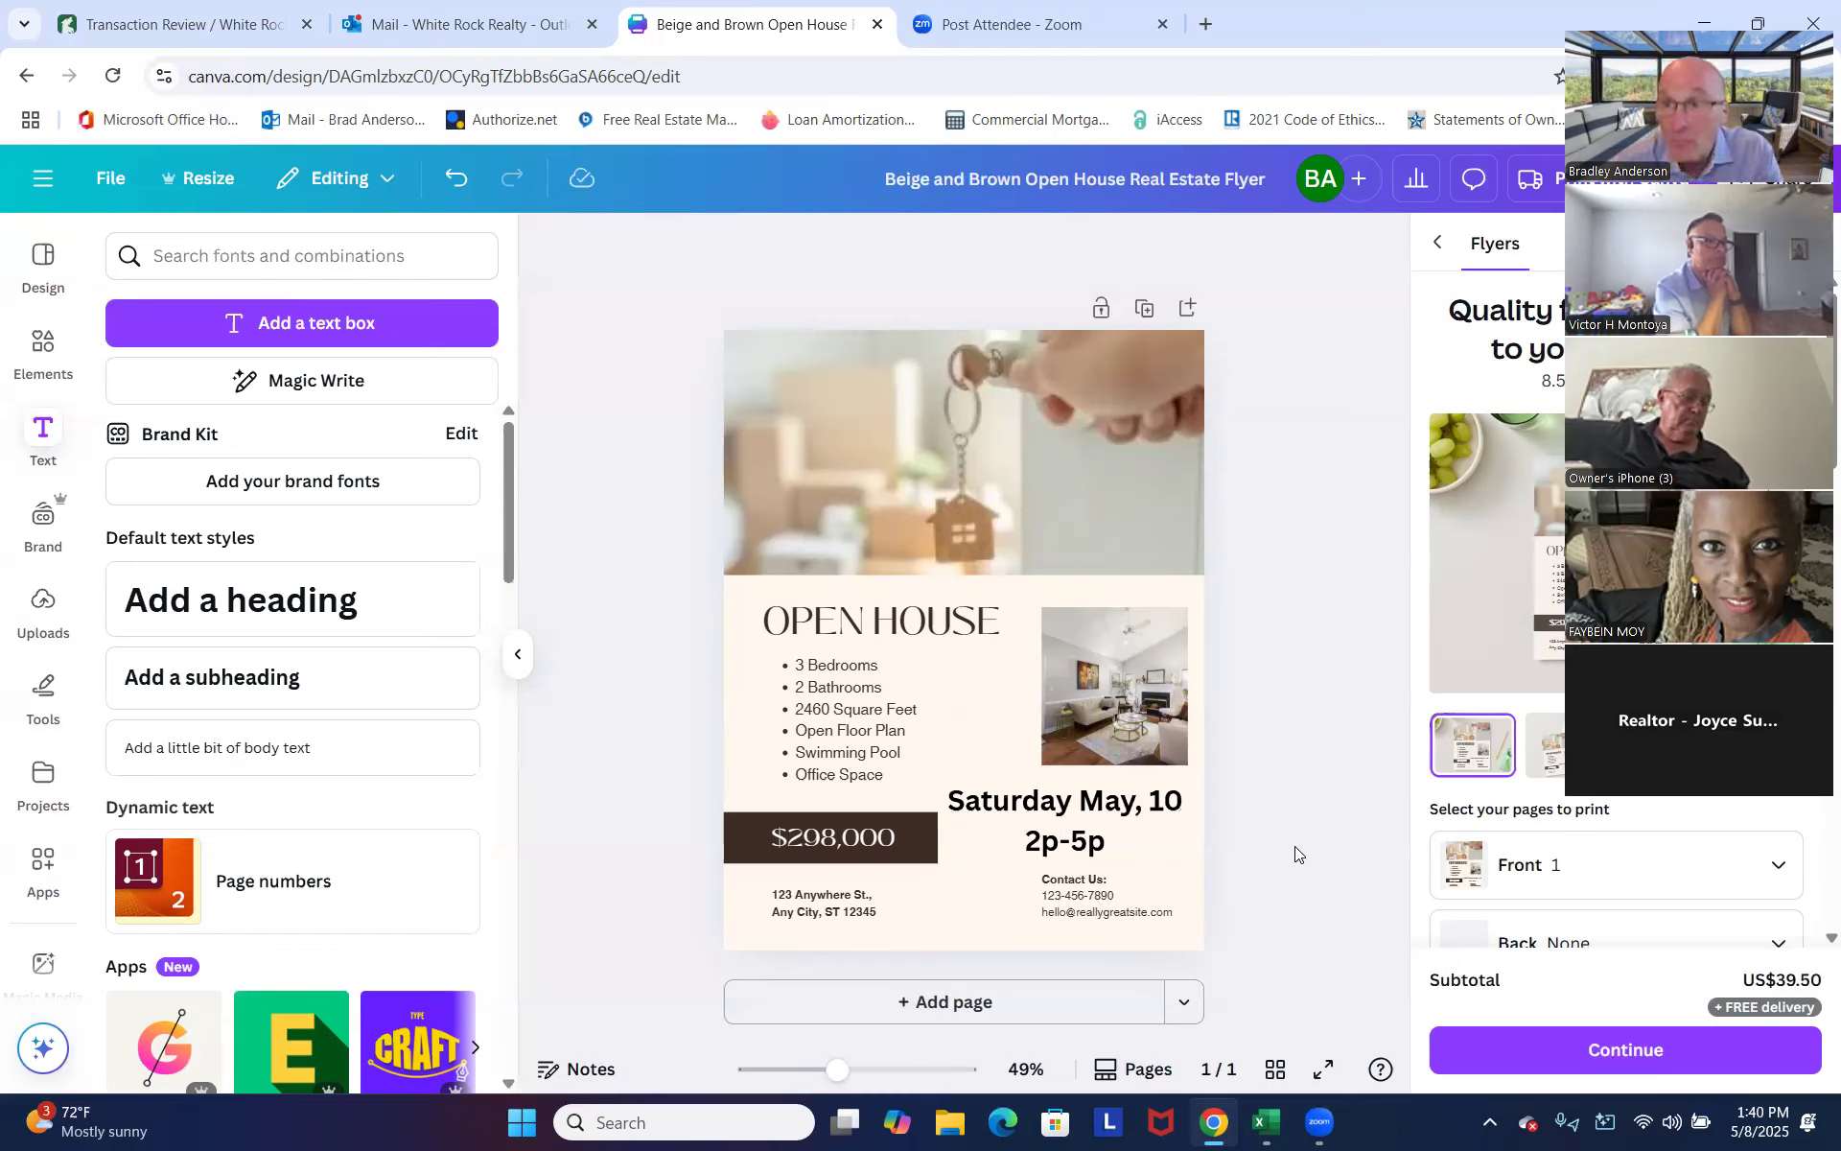
# Leave the flyer print options and download the design as a PNG.
pyautogui.click(1443, 243)
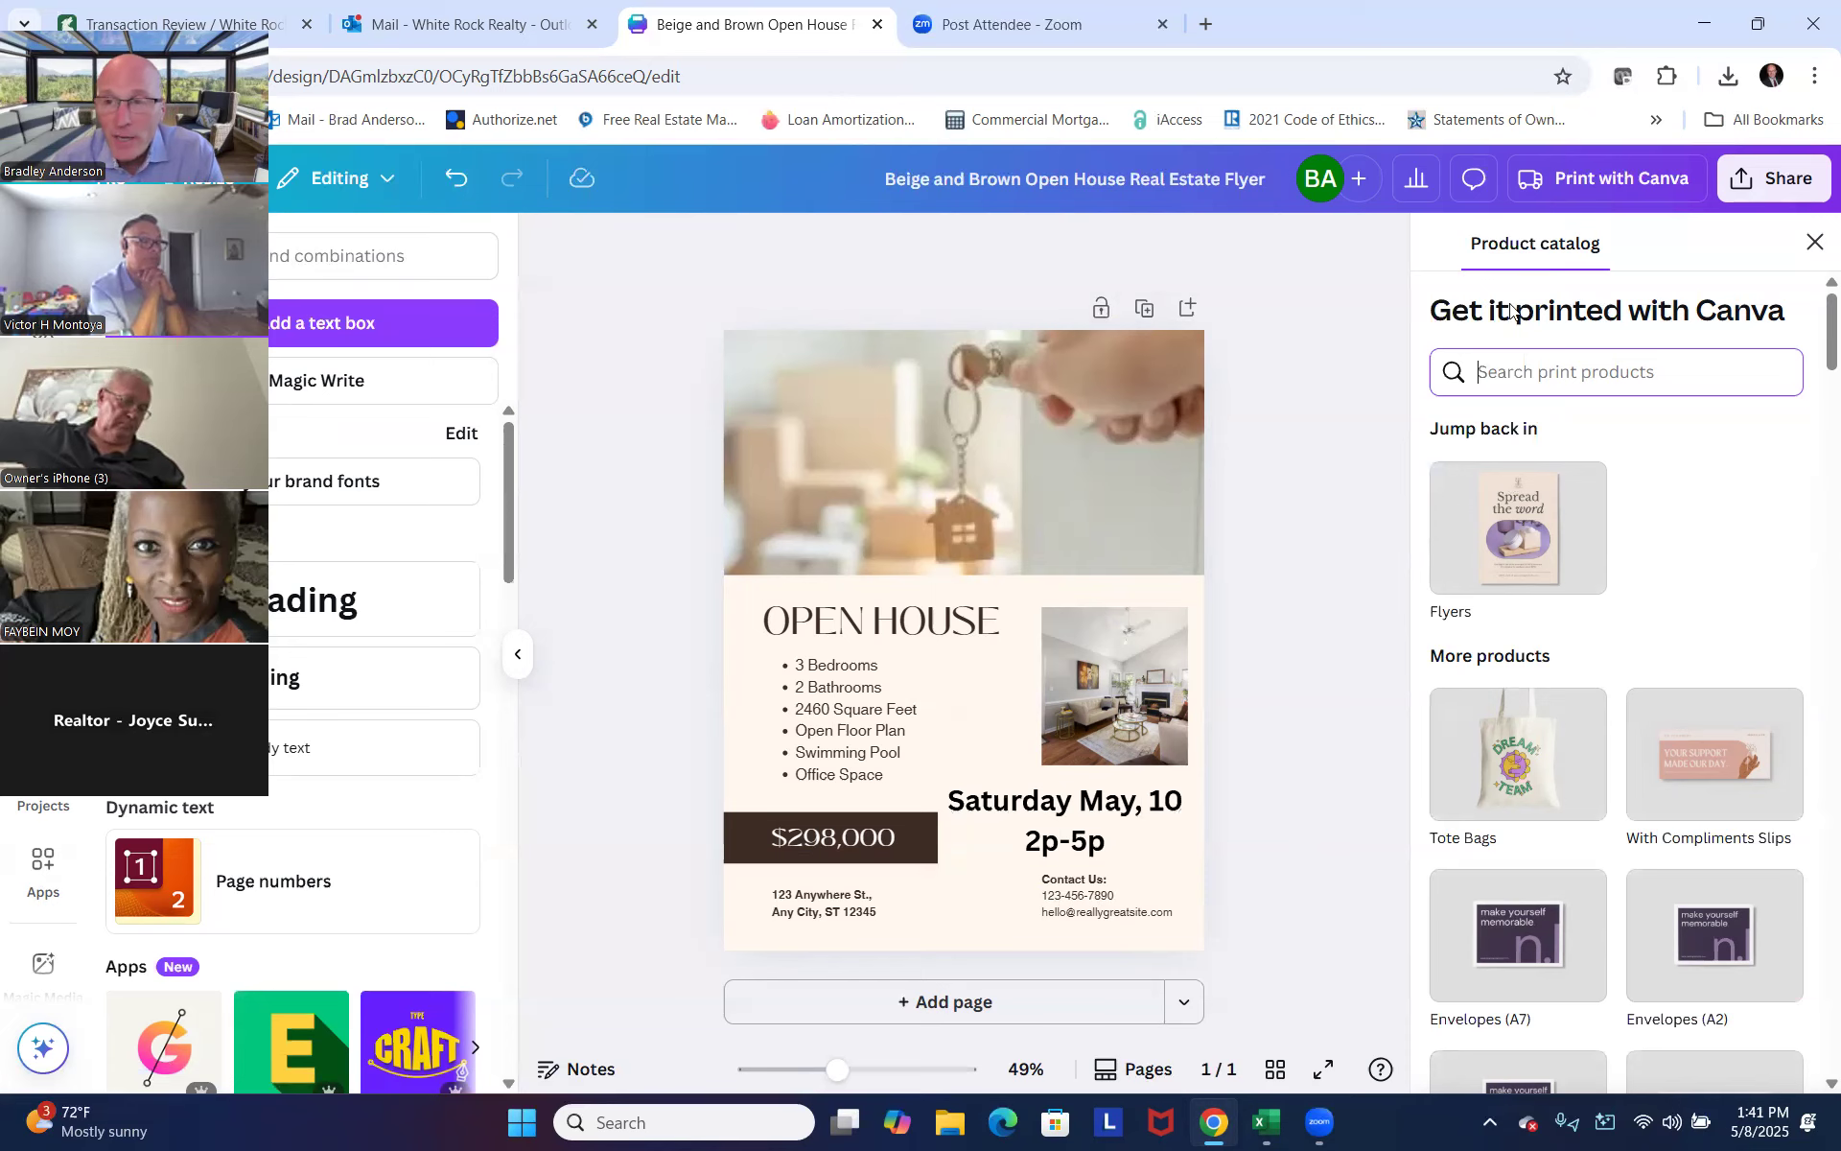
pyautogui.click(1760, 191)
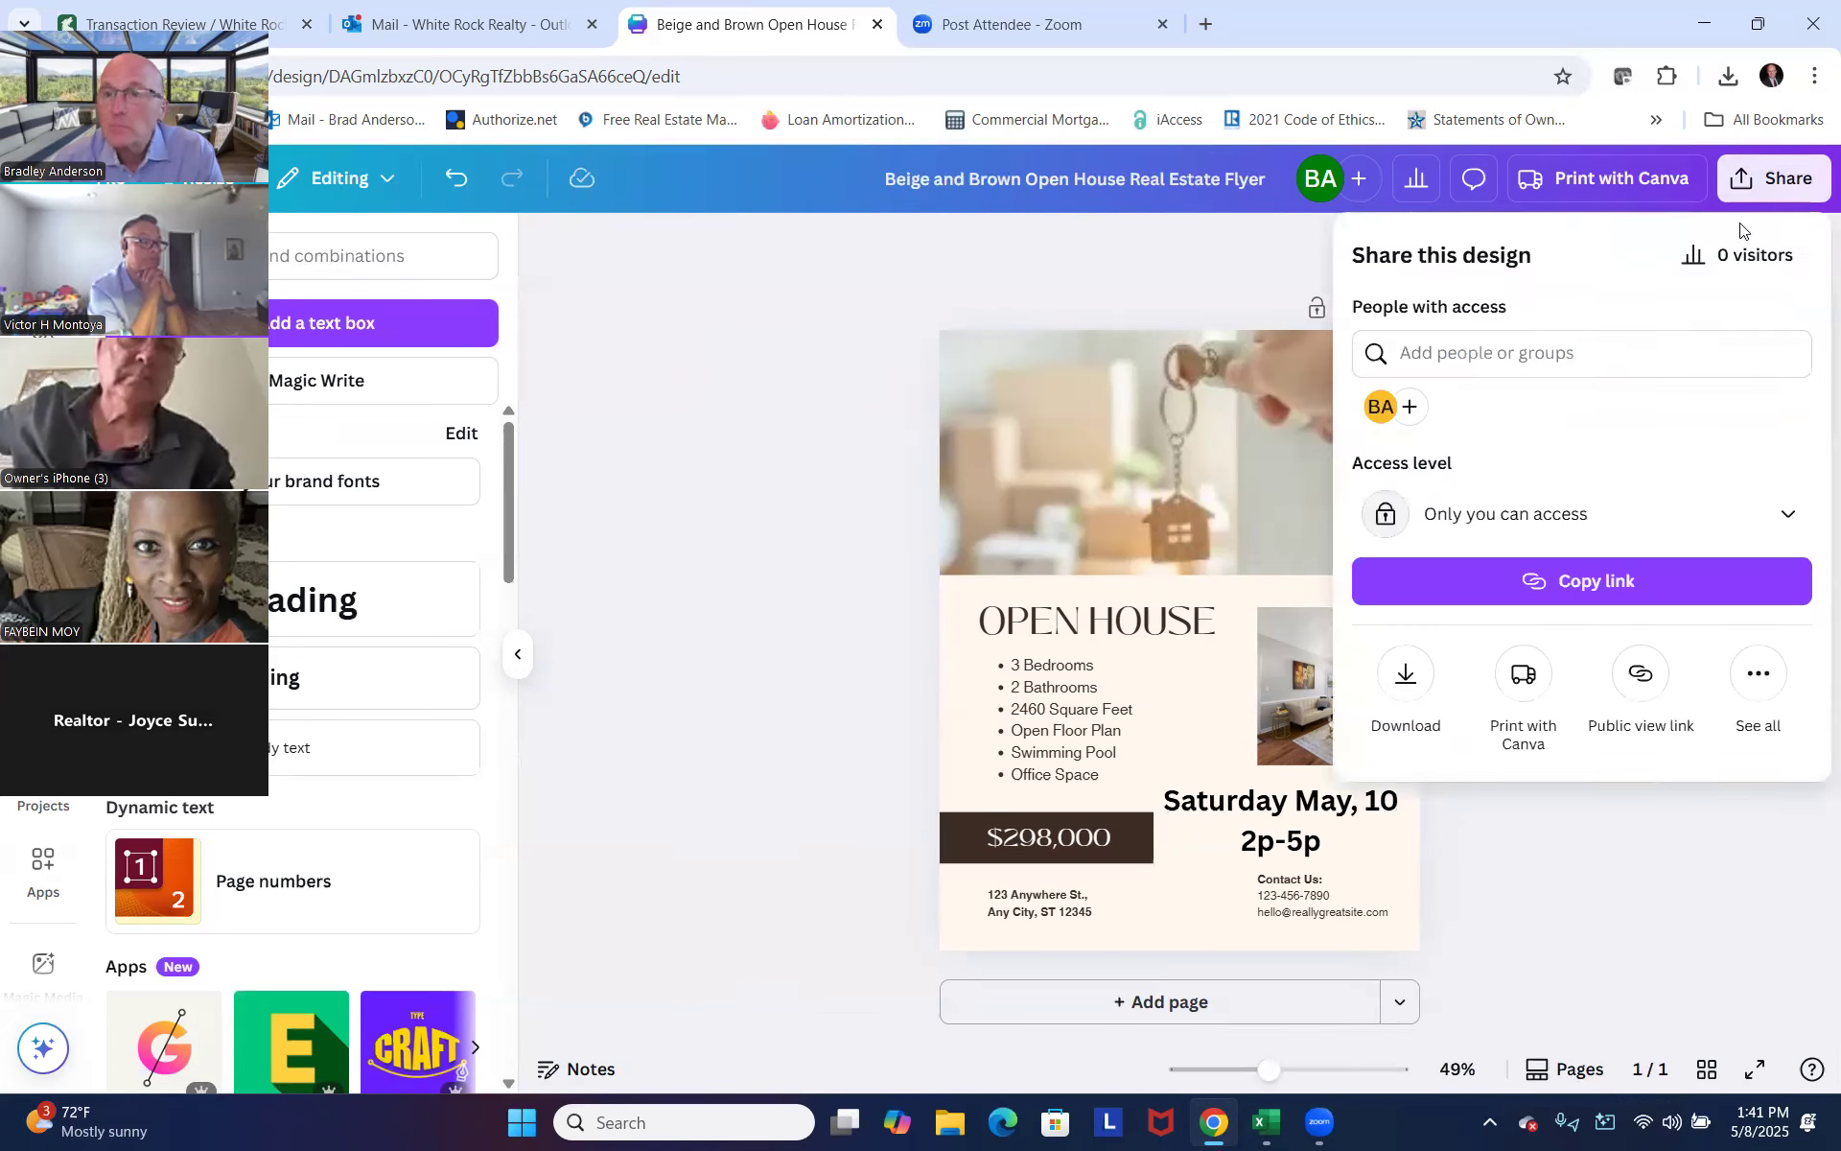
pyautogui.click(1401, 683)
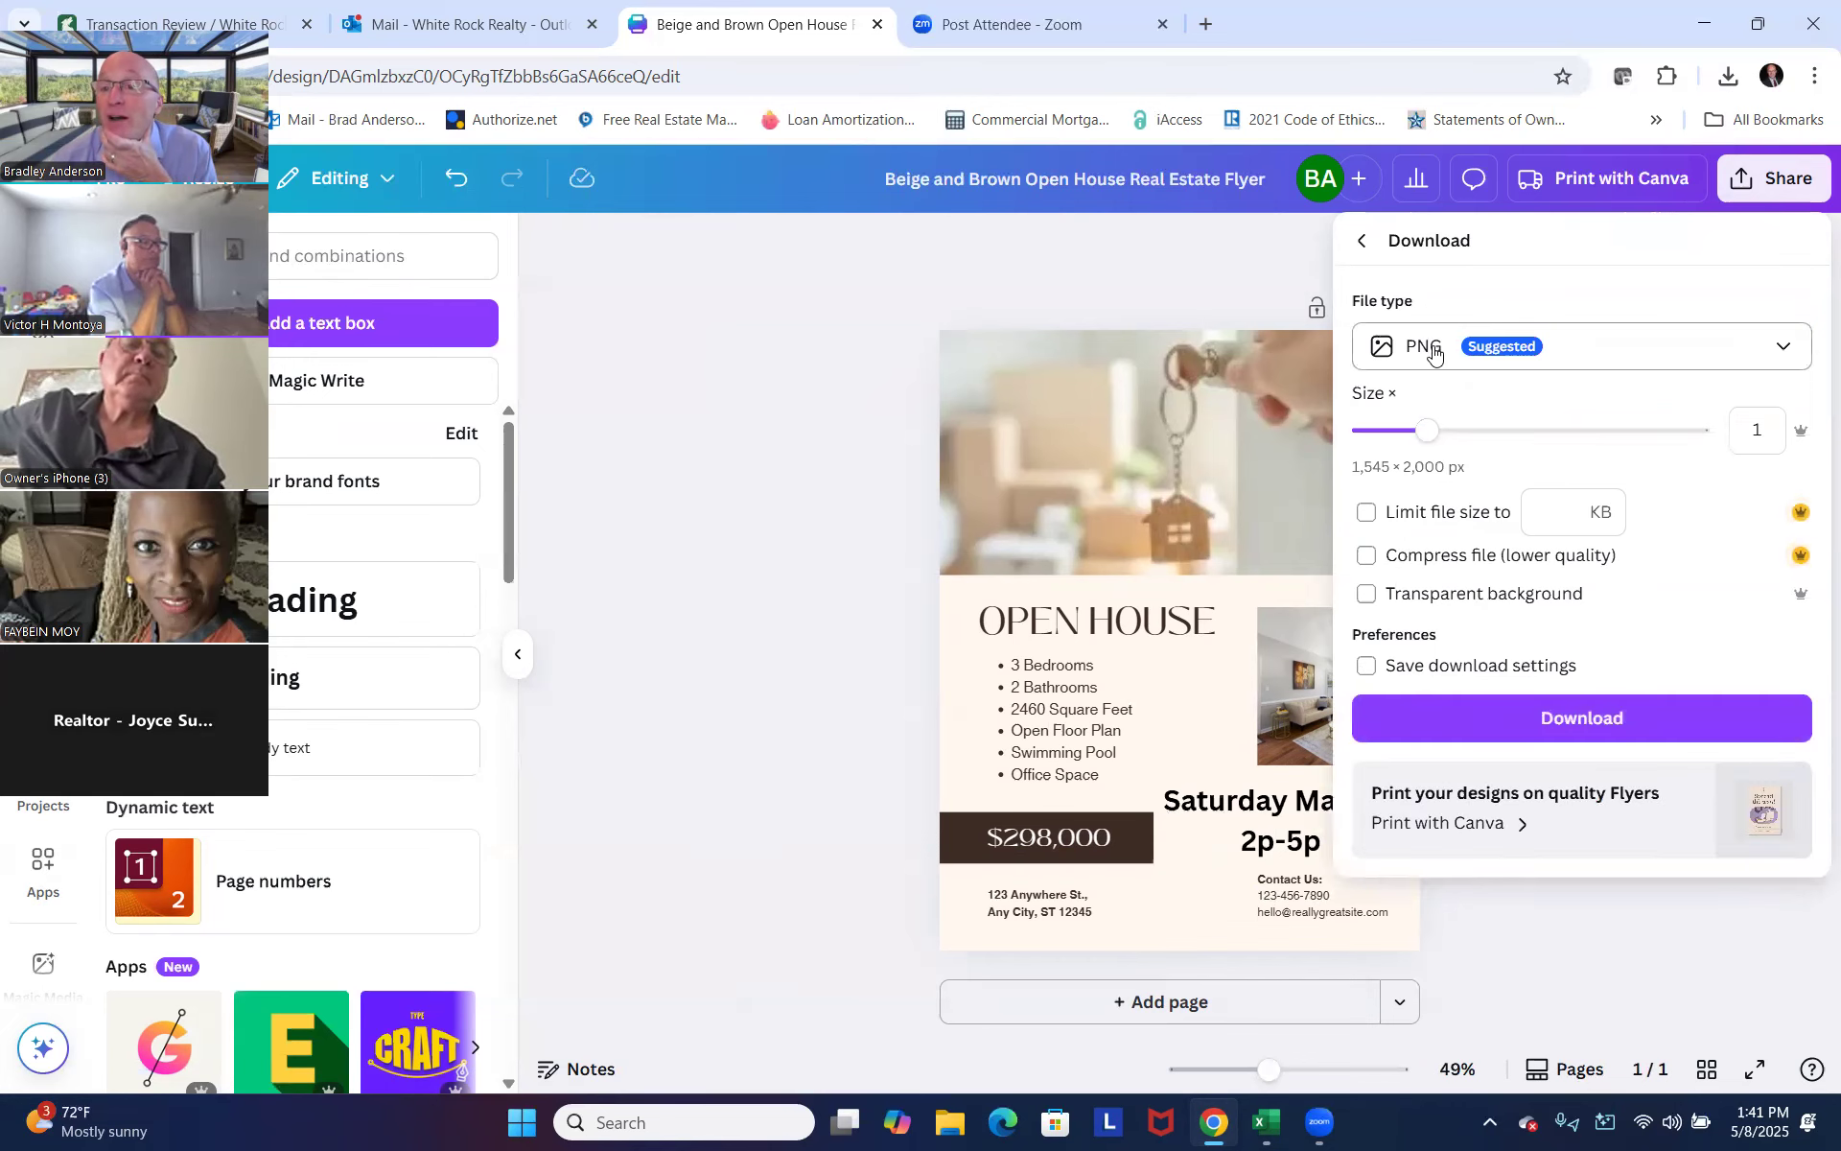
pyautogui.click(1592, 720)
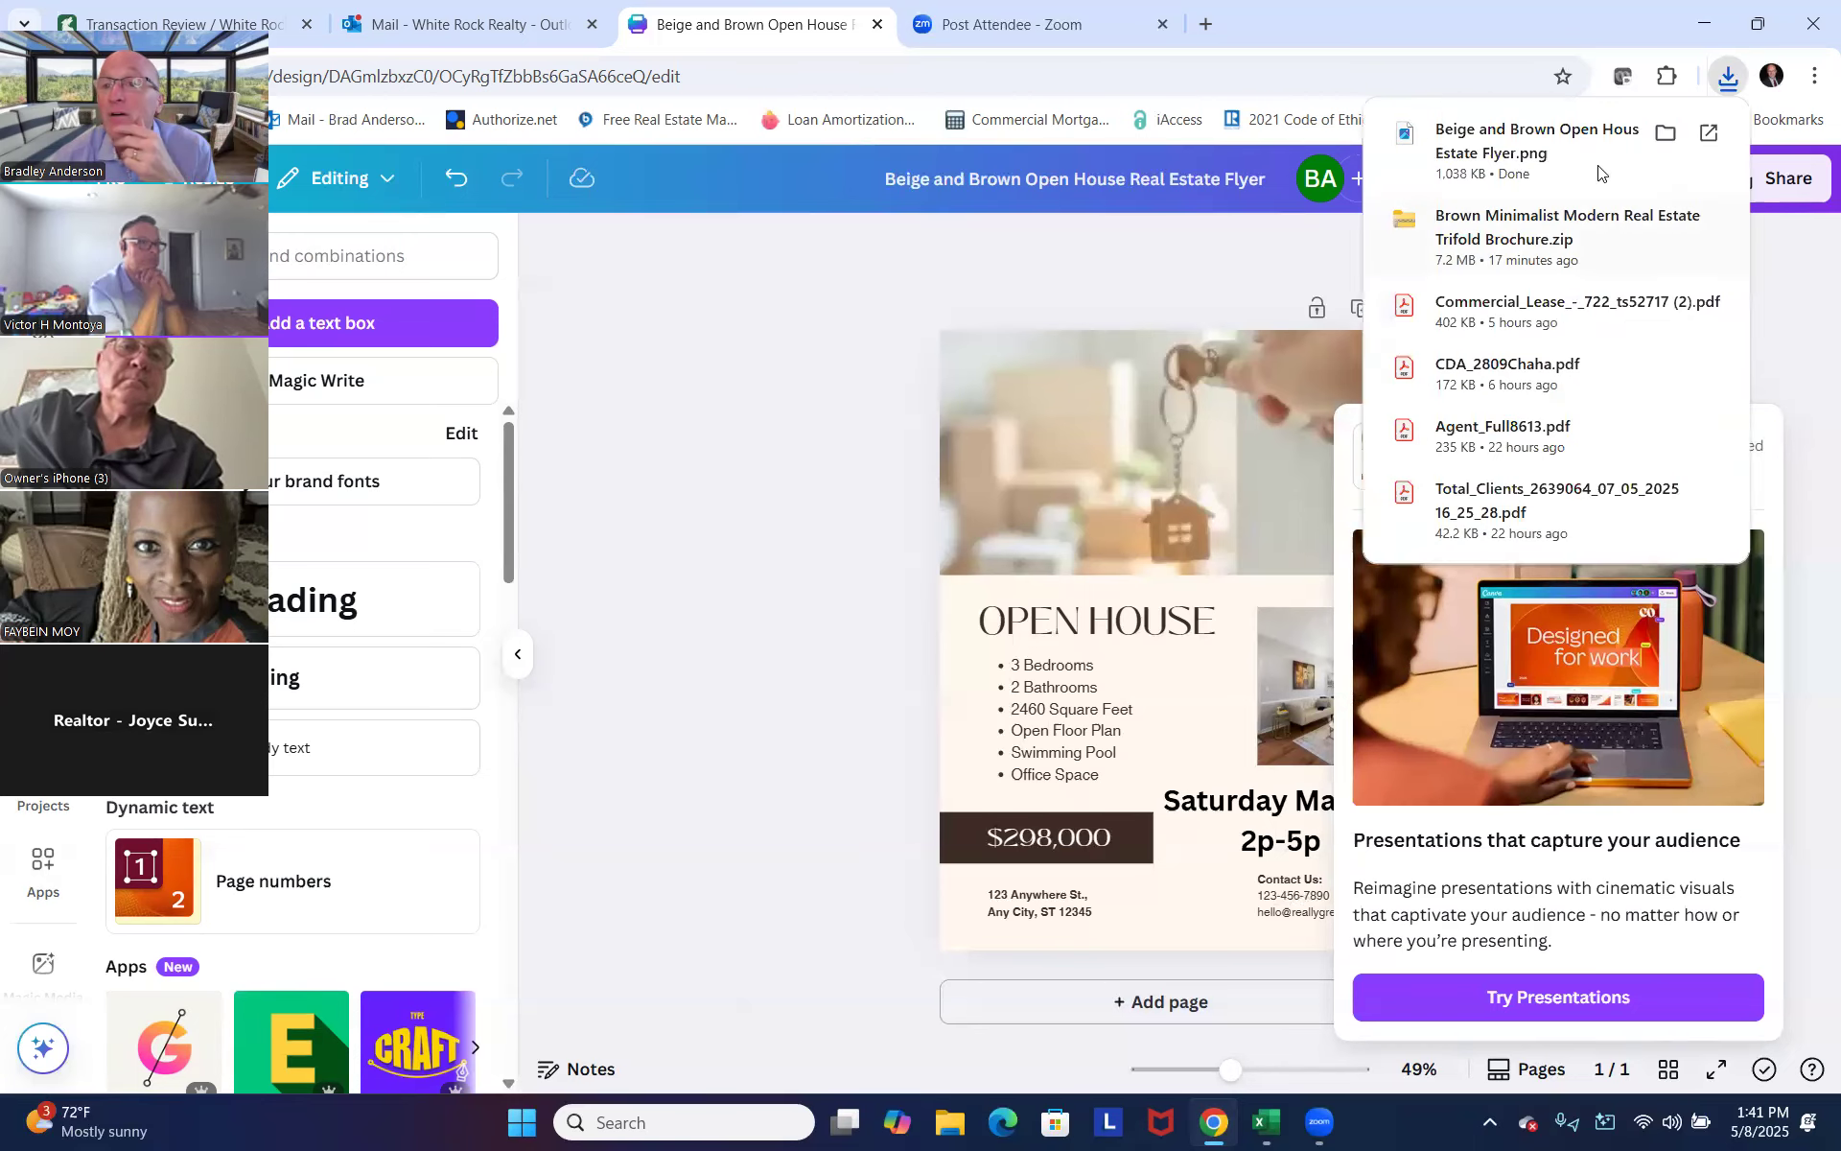
# Open the downloaded flyer PNG in the image viewer, review its save and copy options, and close the viewer.
pyautogui.click(1523, 163)
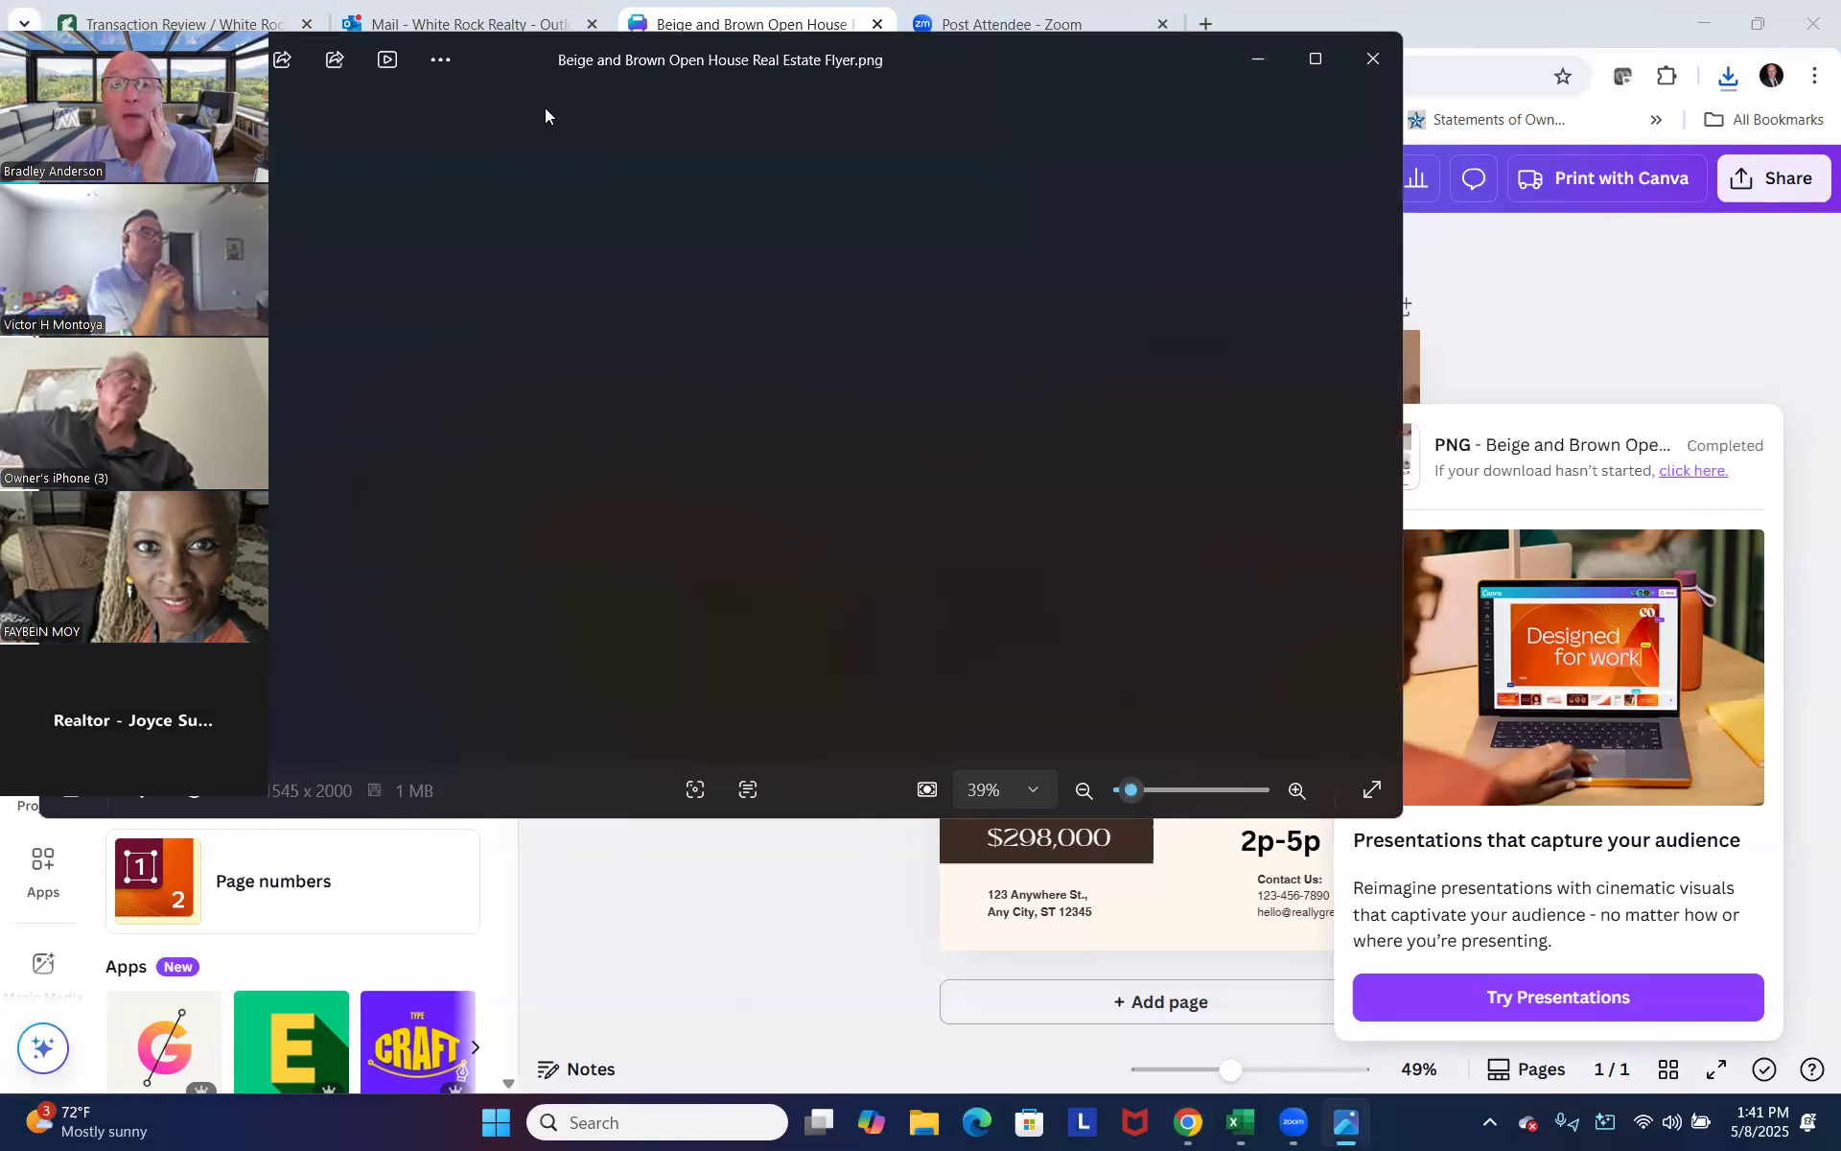
pyautogui.click(377, 61)
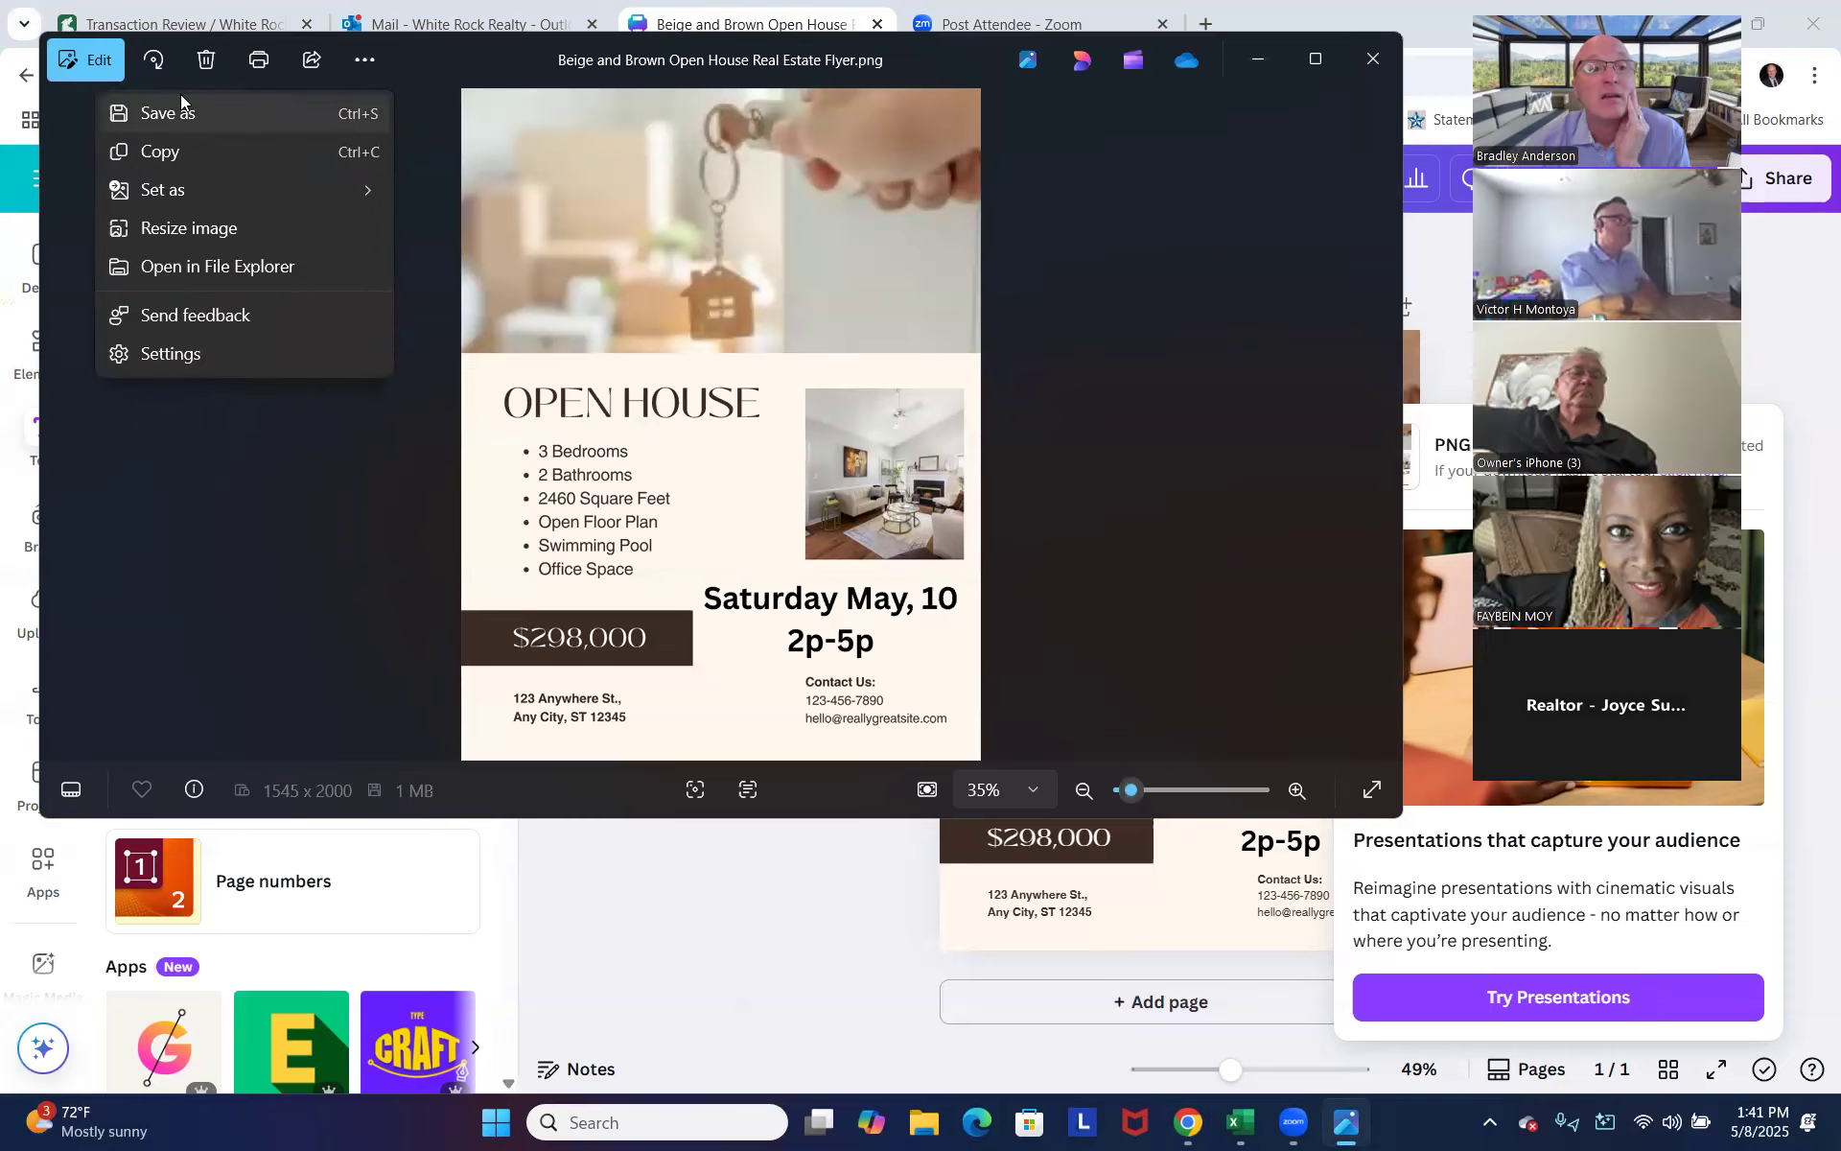
pyautogui.click(176, 153)
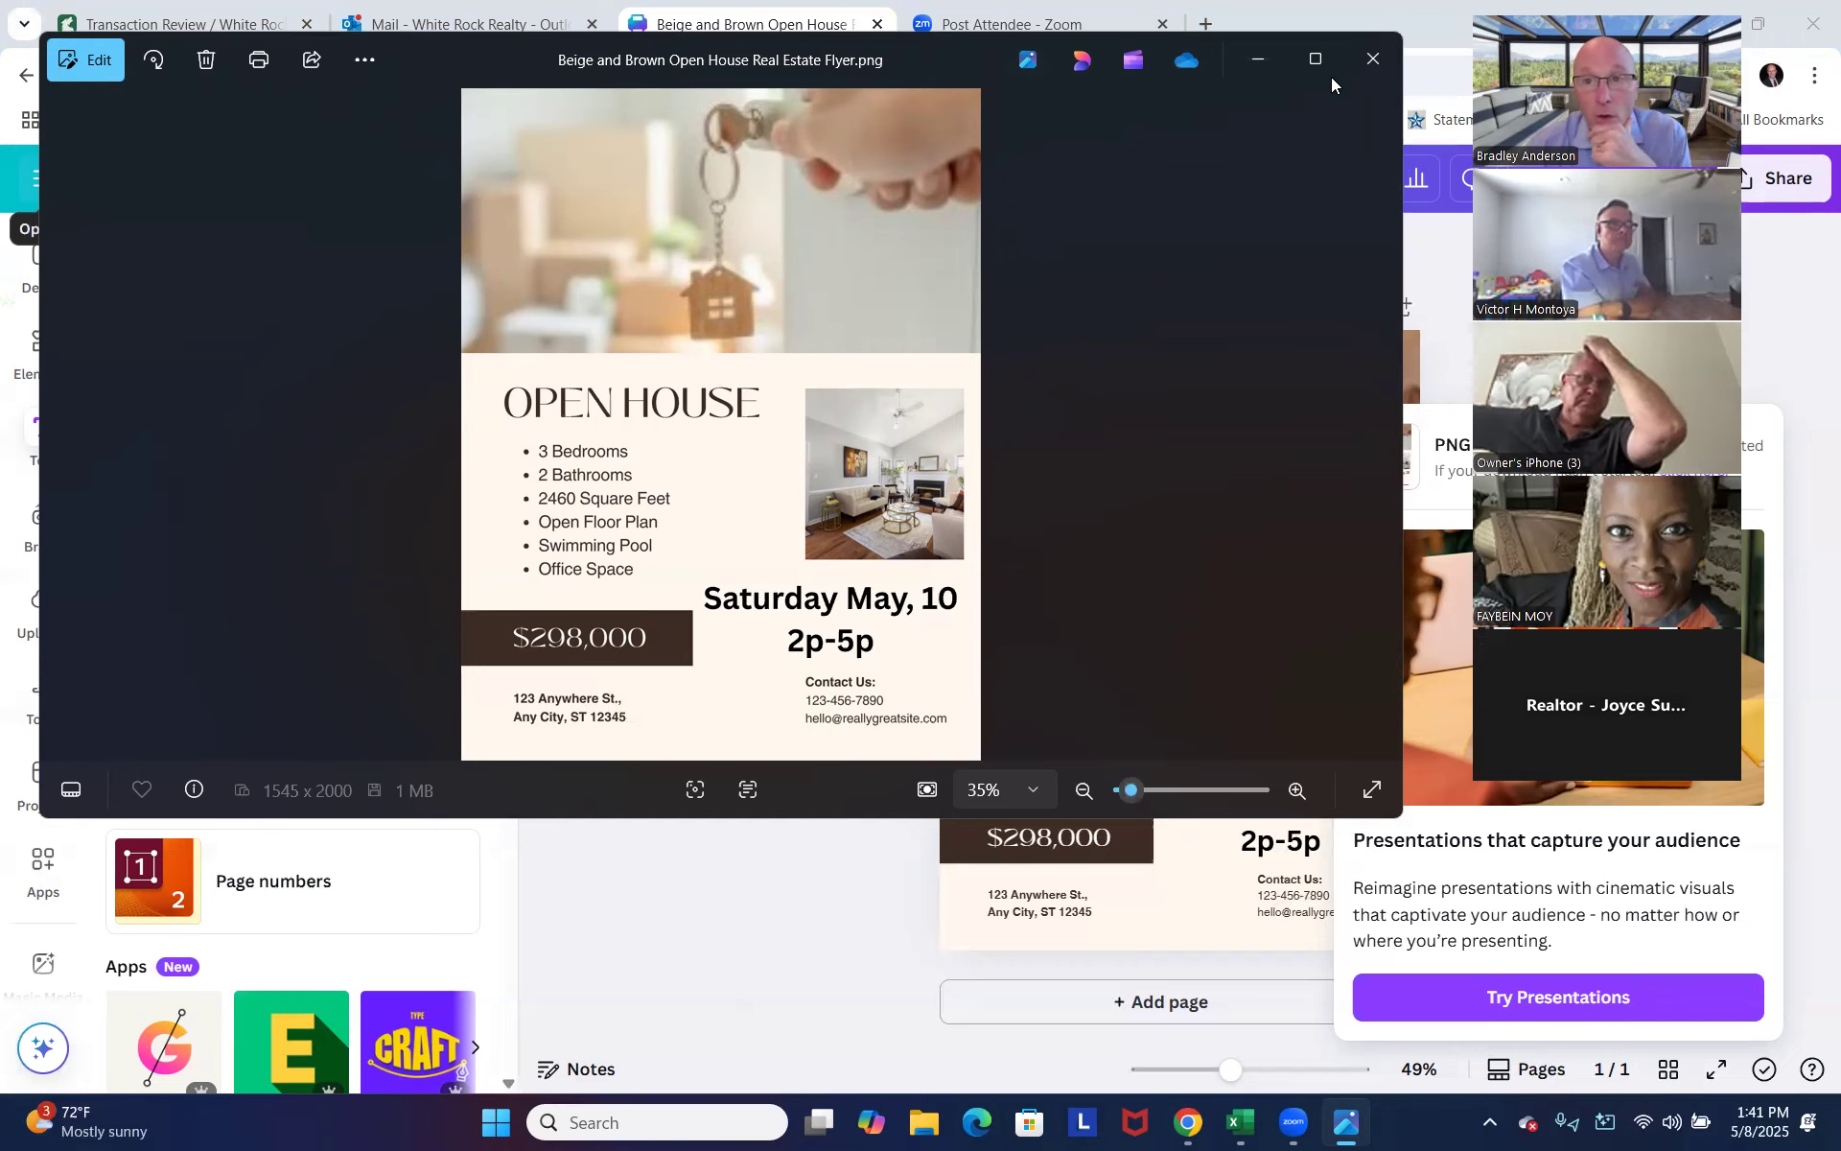
pyautogui.click(1377, 57)
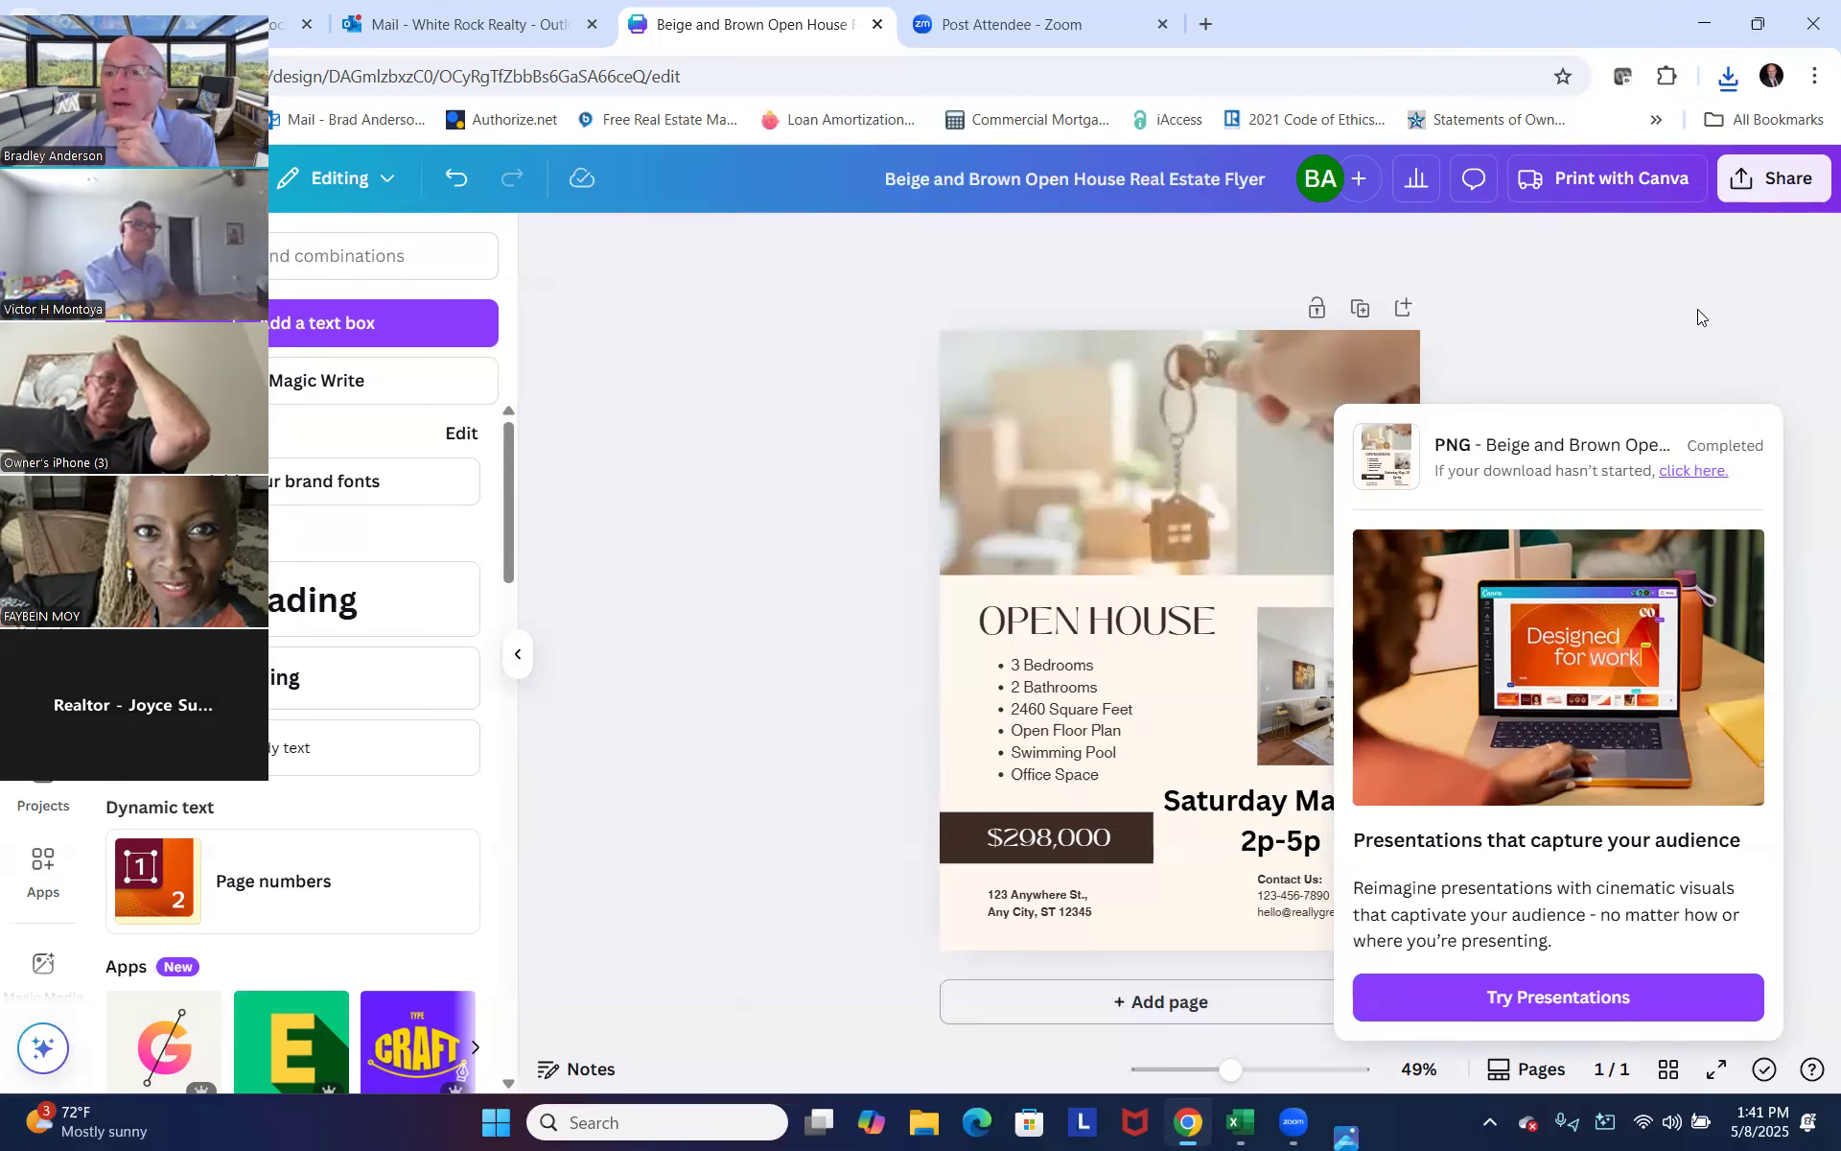
# Download the open house flyer again with PDF Print as the file type.
pyautogui.click(1775, 179)
pyautogui.click(1404, 677)
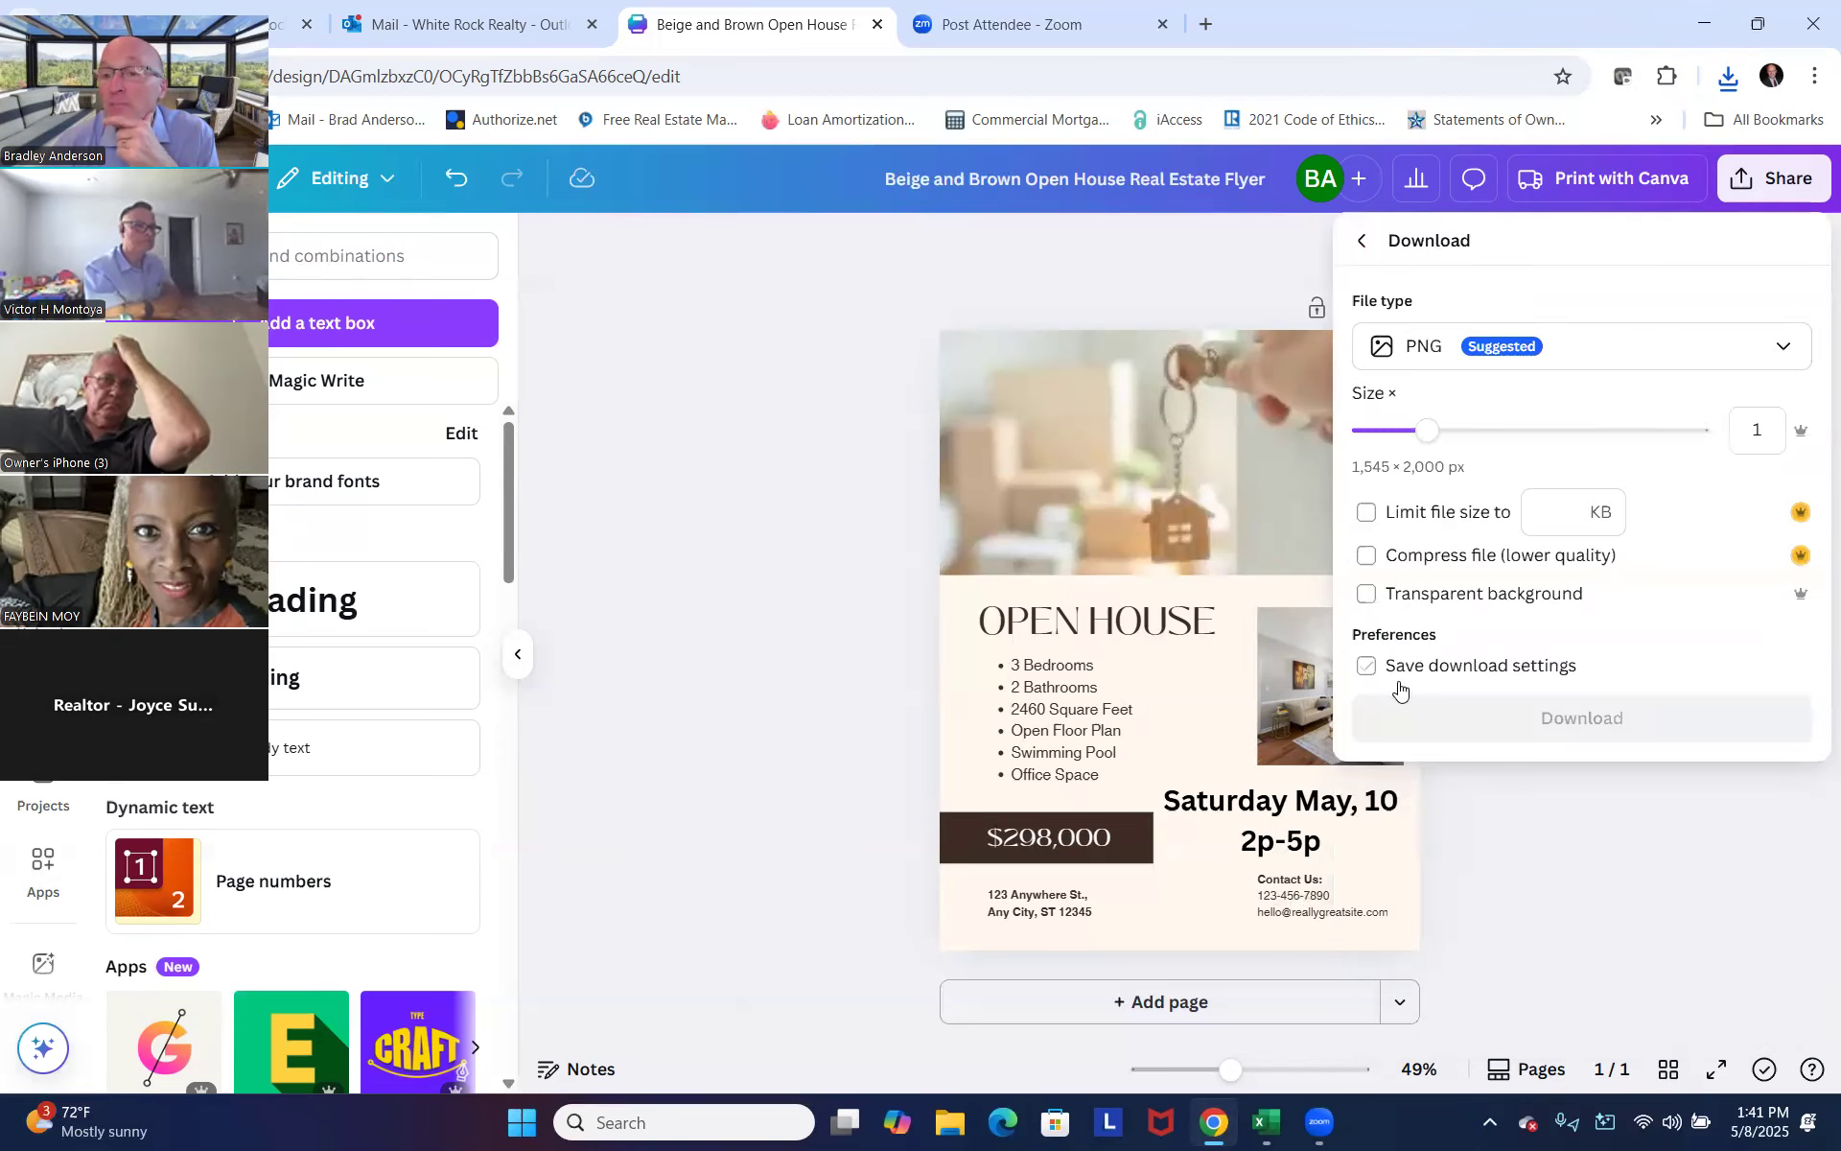
pyautogui.click(1637, 357)
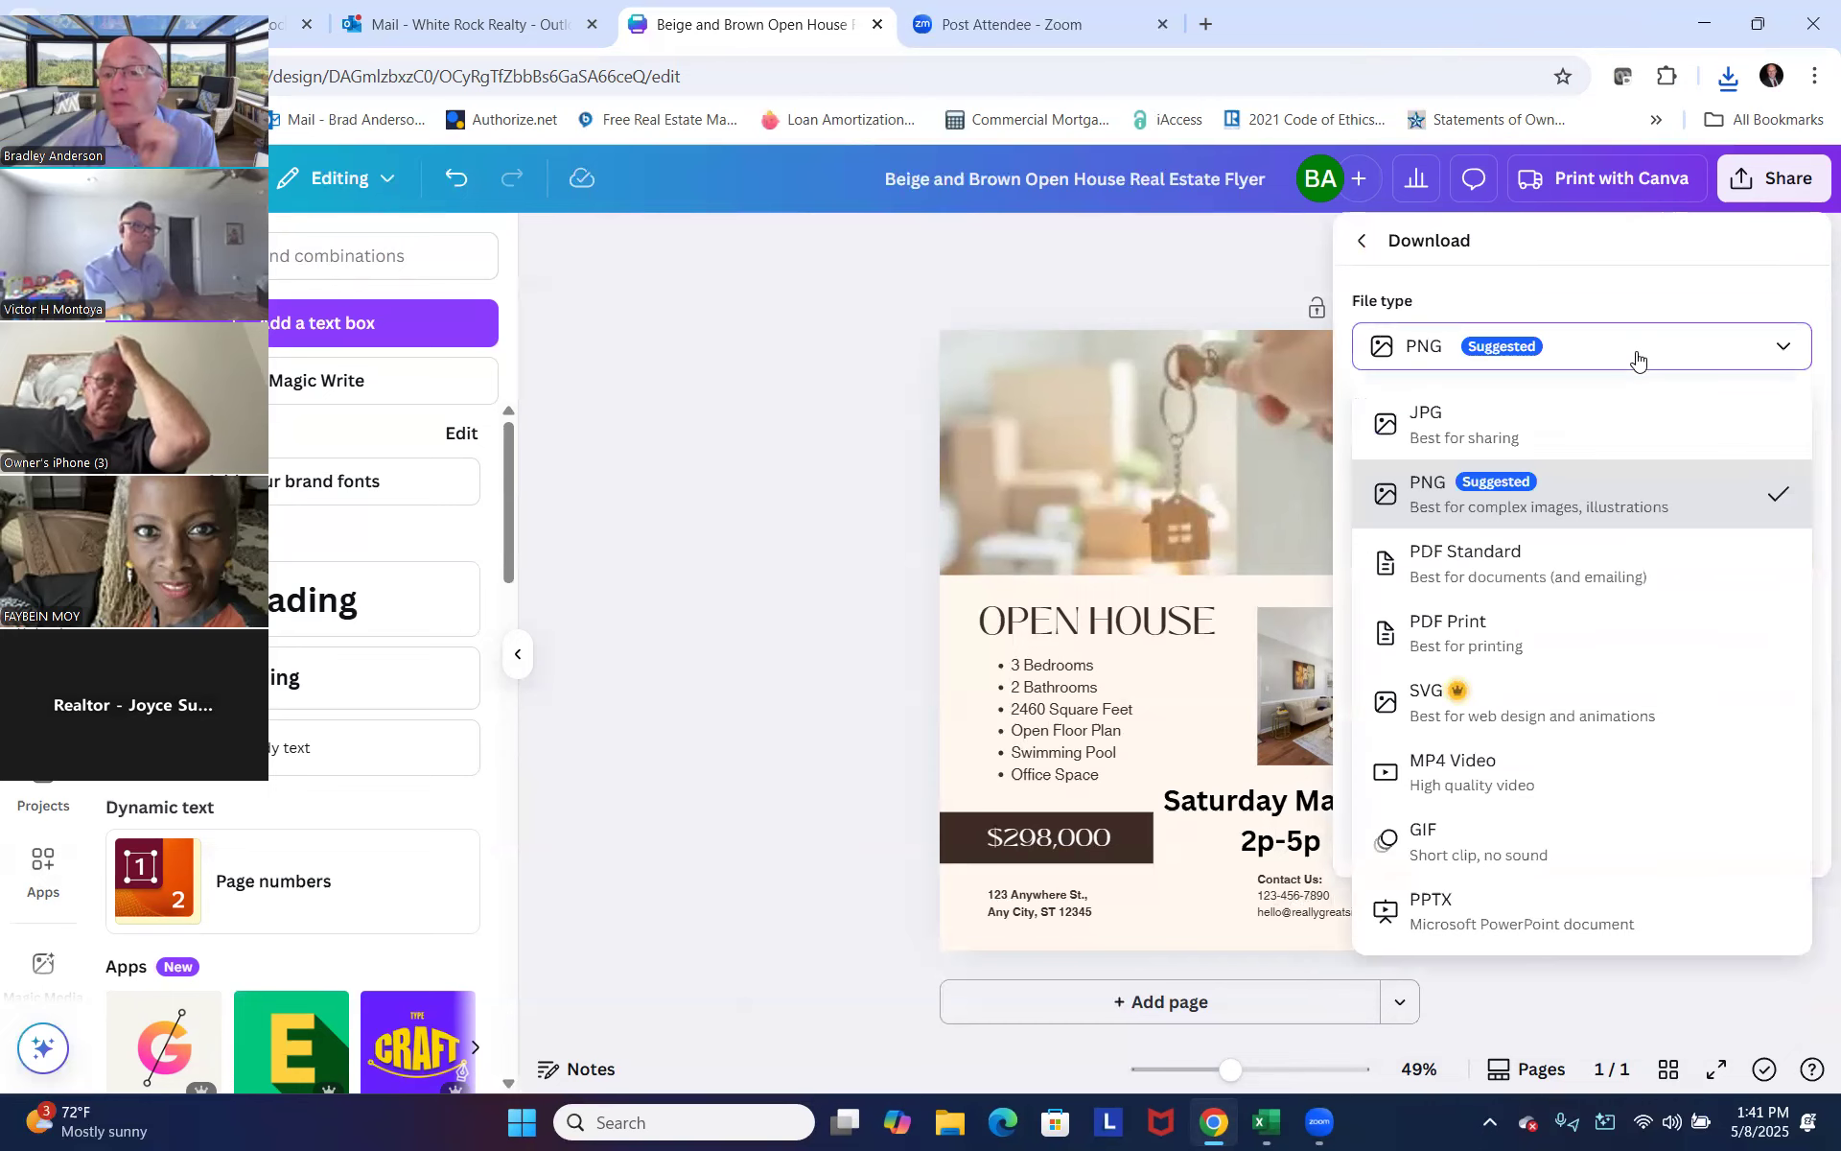
pyautogui.click(1461, 641)
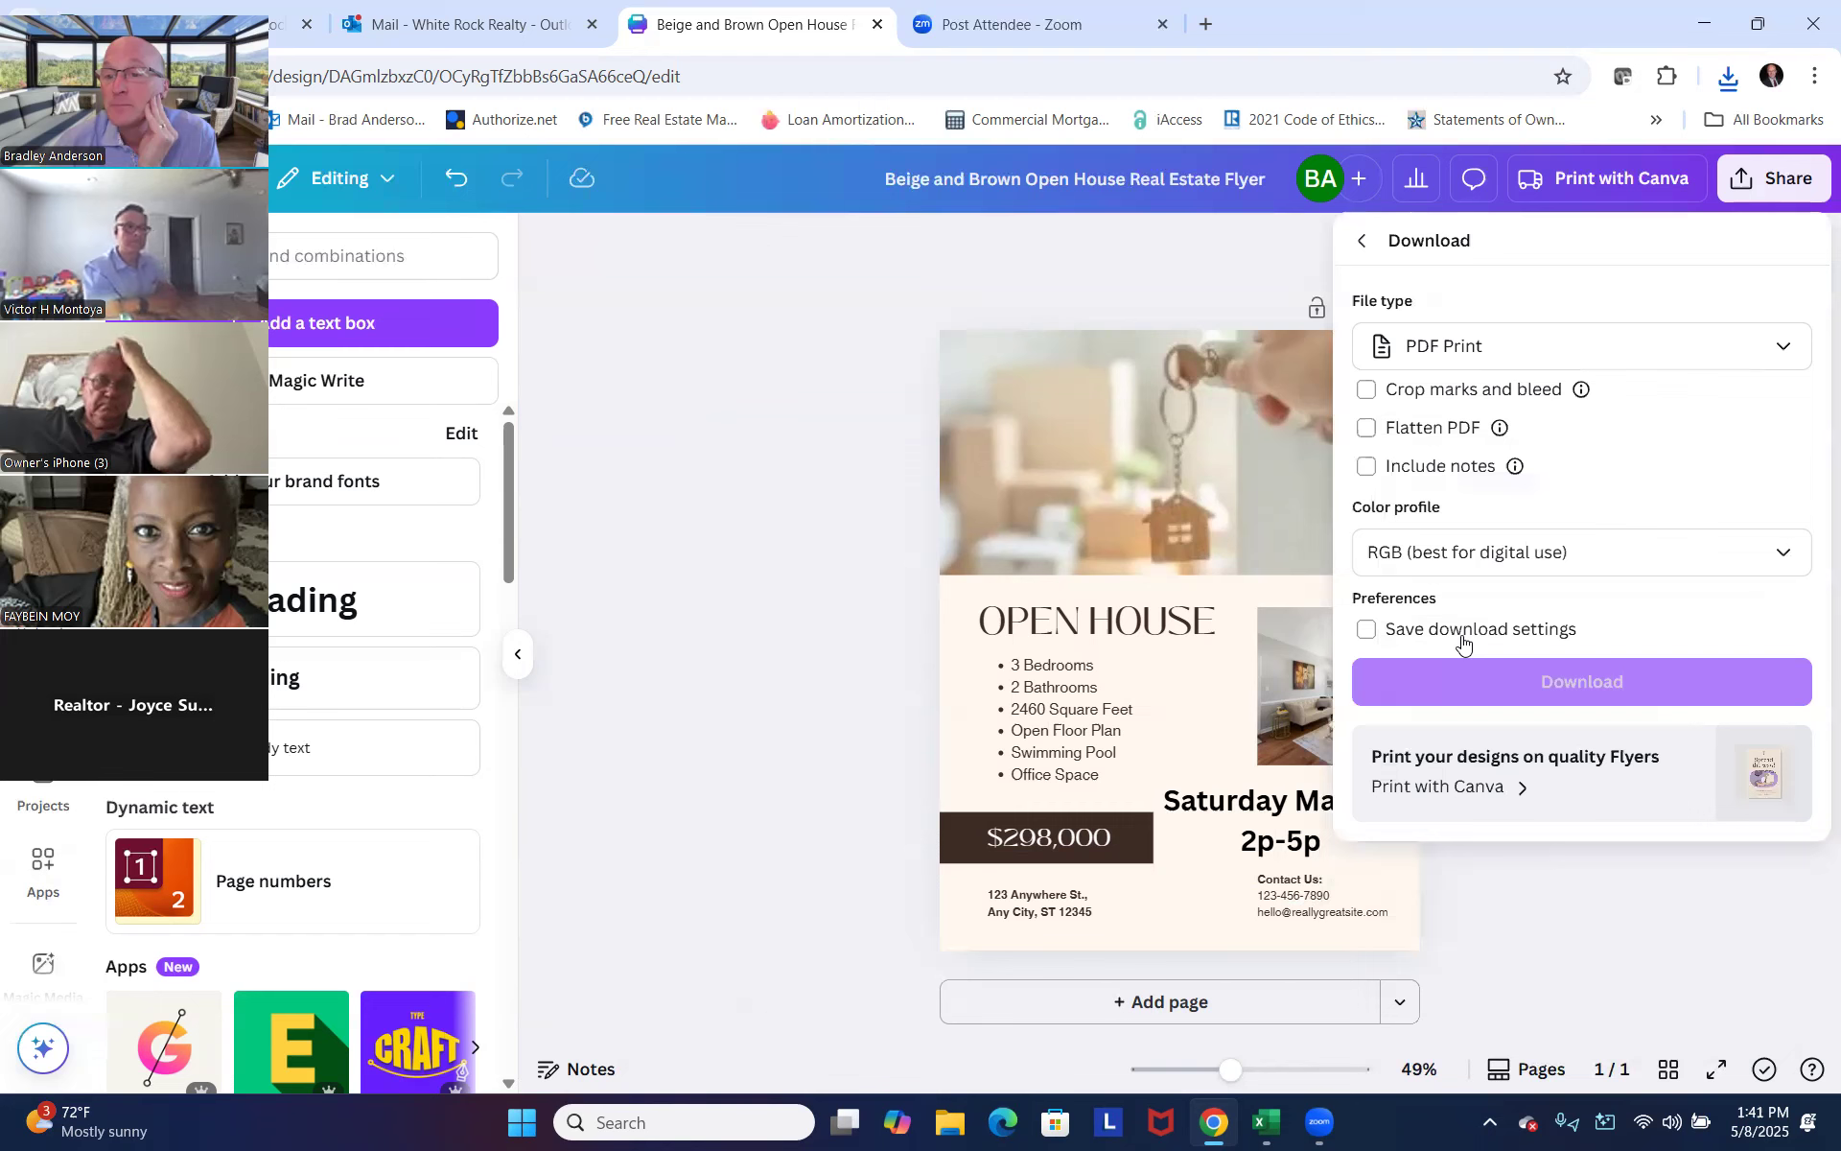
pyautogui.click(1521, 682)
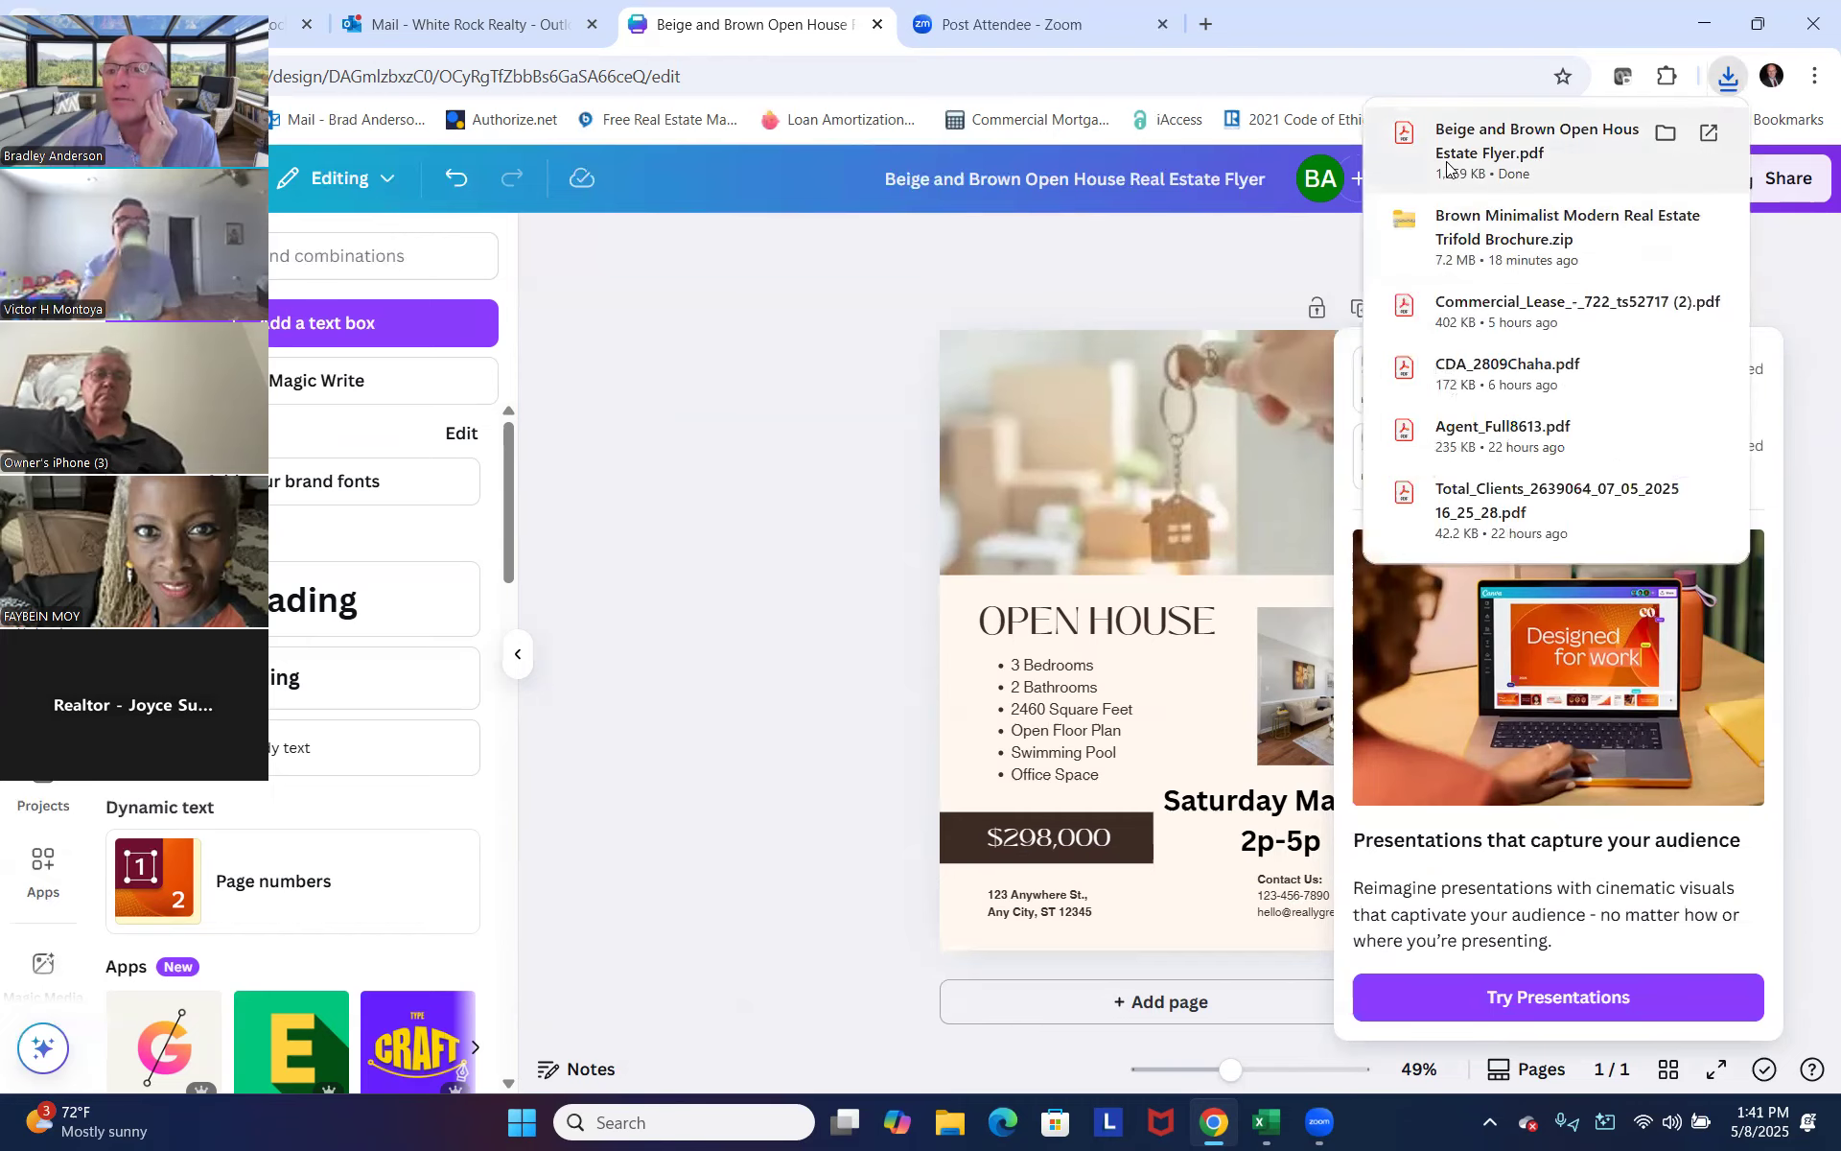
# Open the downloaded flyer PDF, review the whole page, then close it and dismiss the download notice.
pyautogui.click(1558, 144)
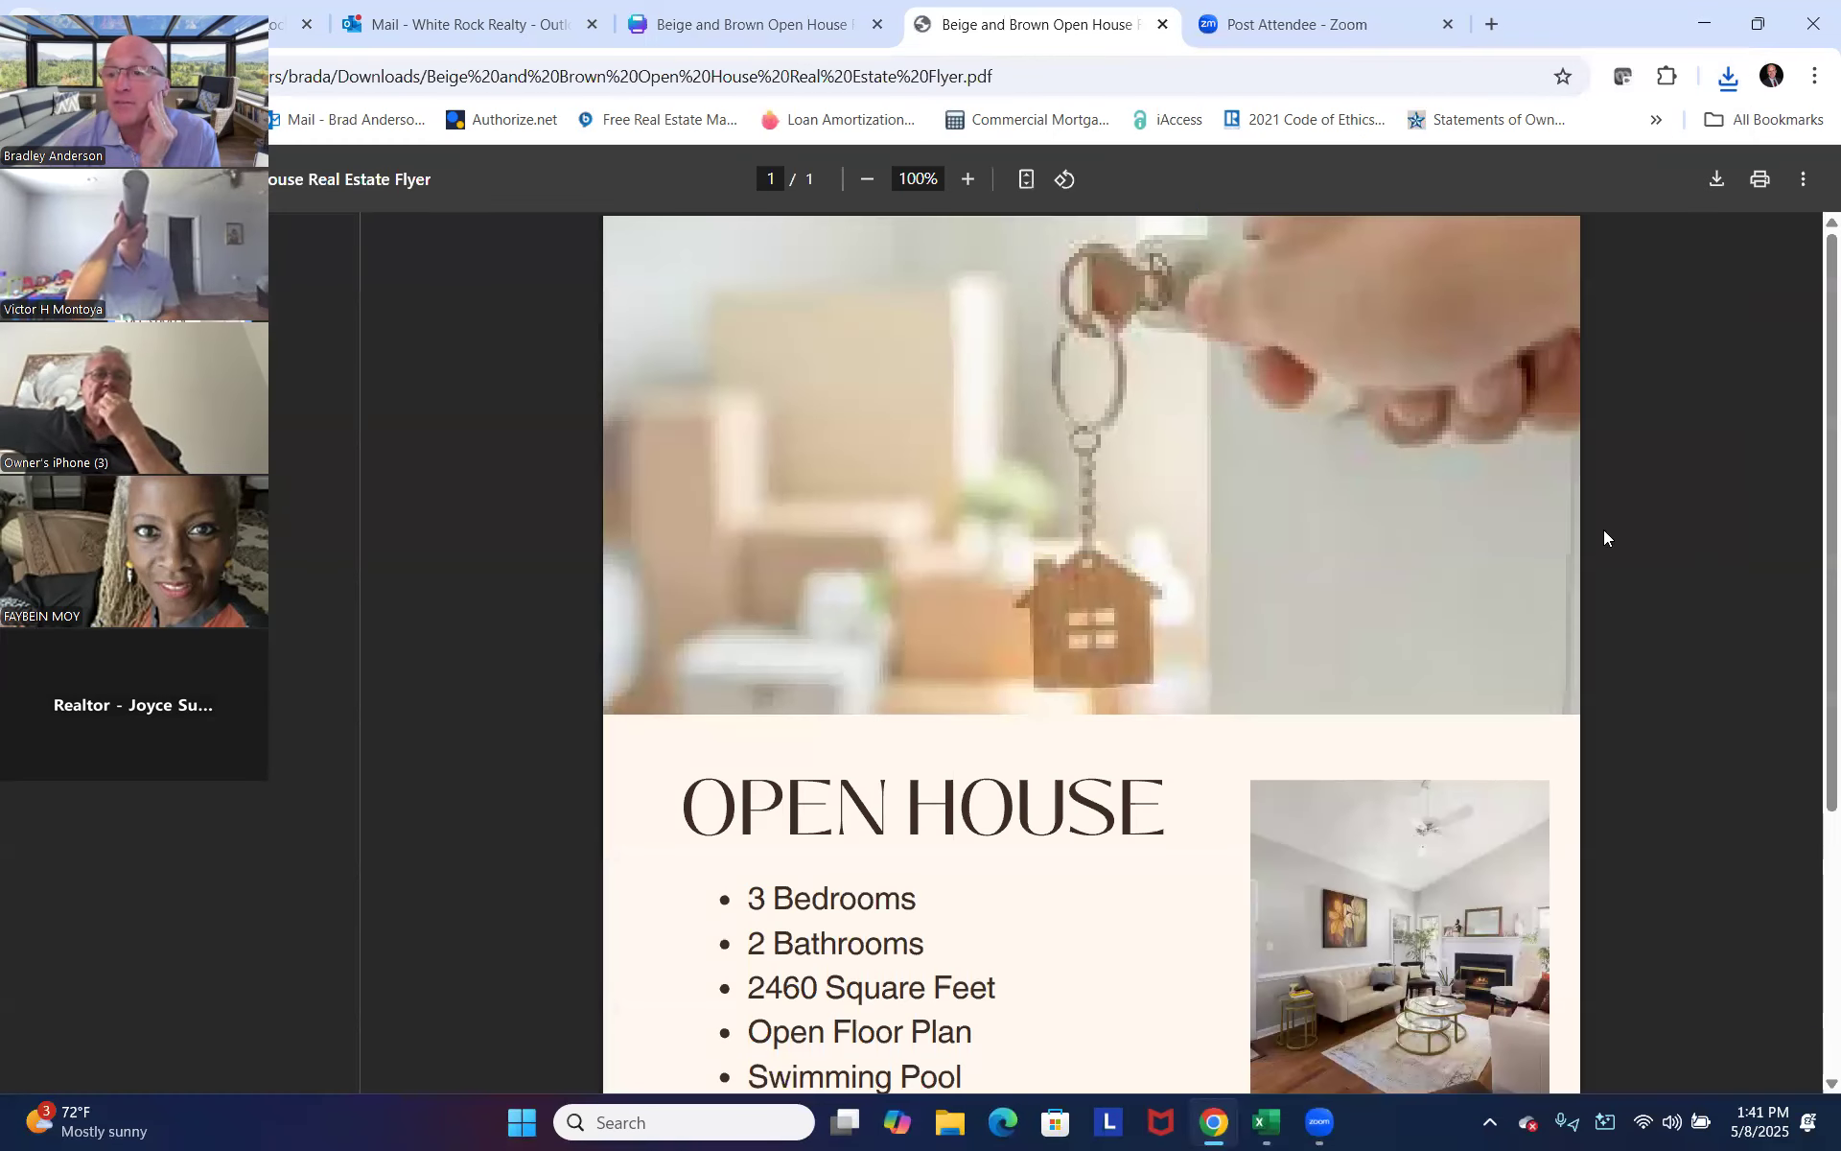
pyautogui.scroll(-5, 1675, 529)
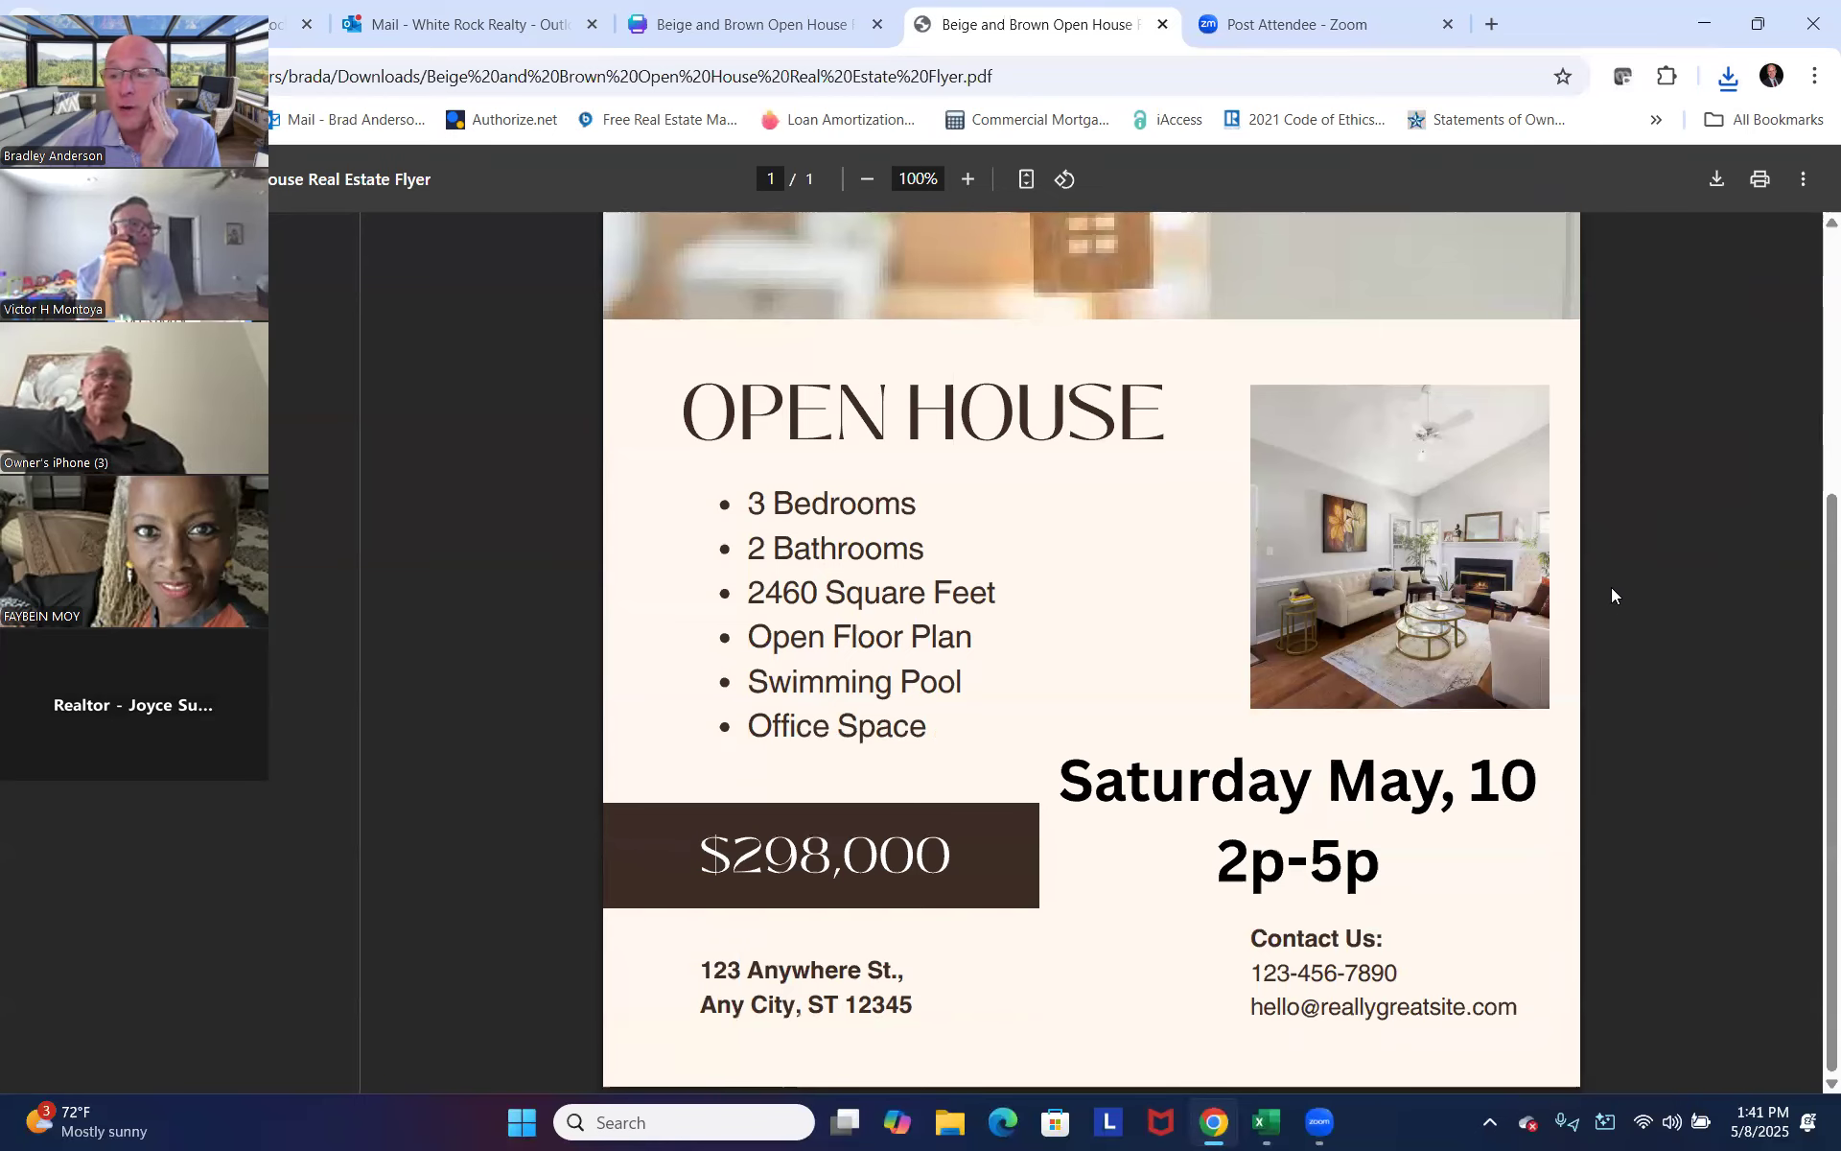
pyautogui.scroll(1, 1612, 587)
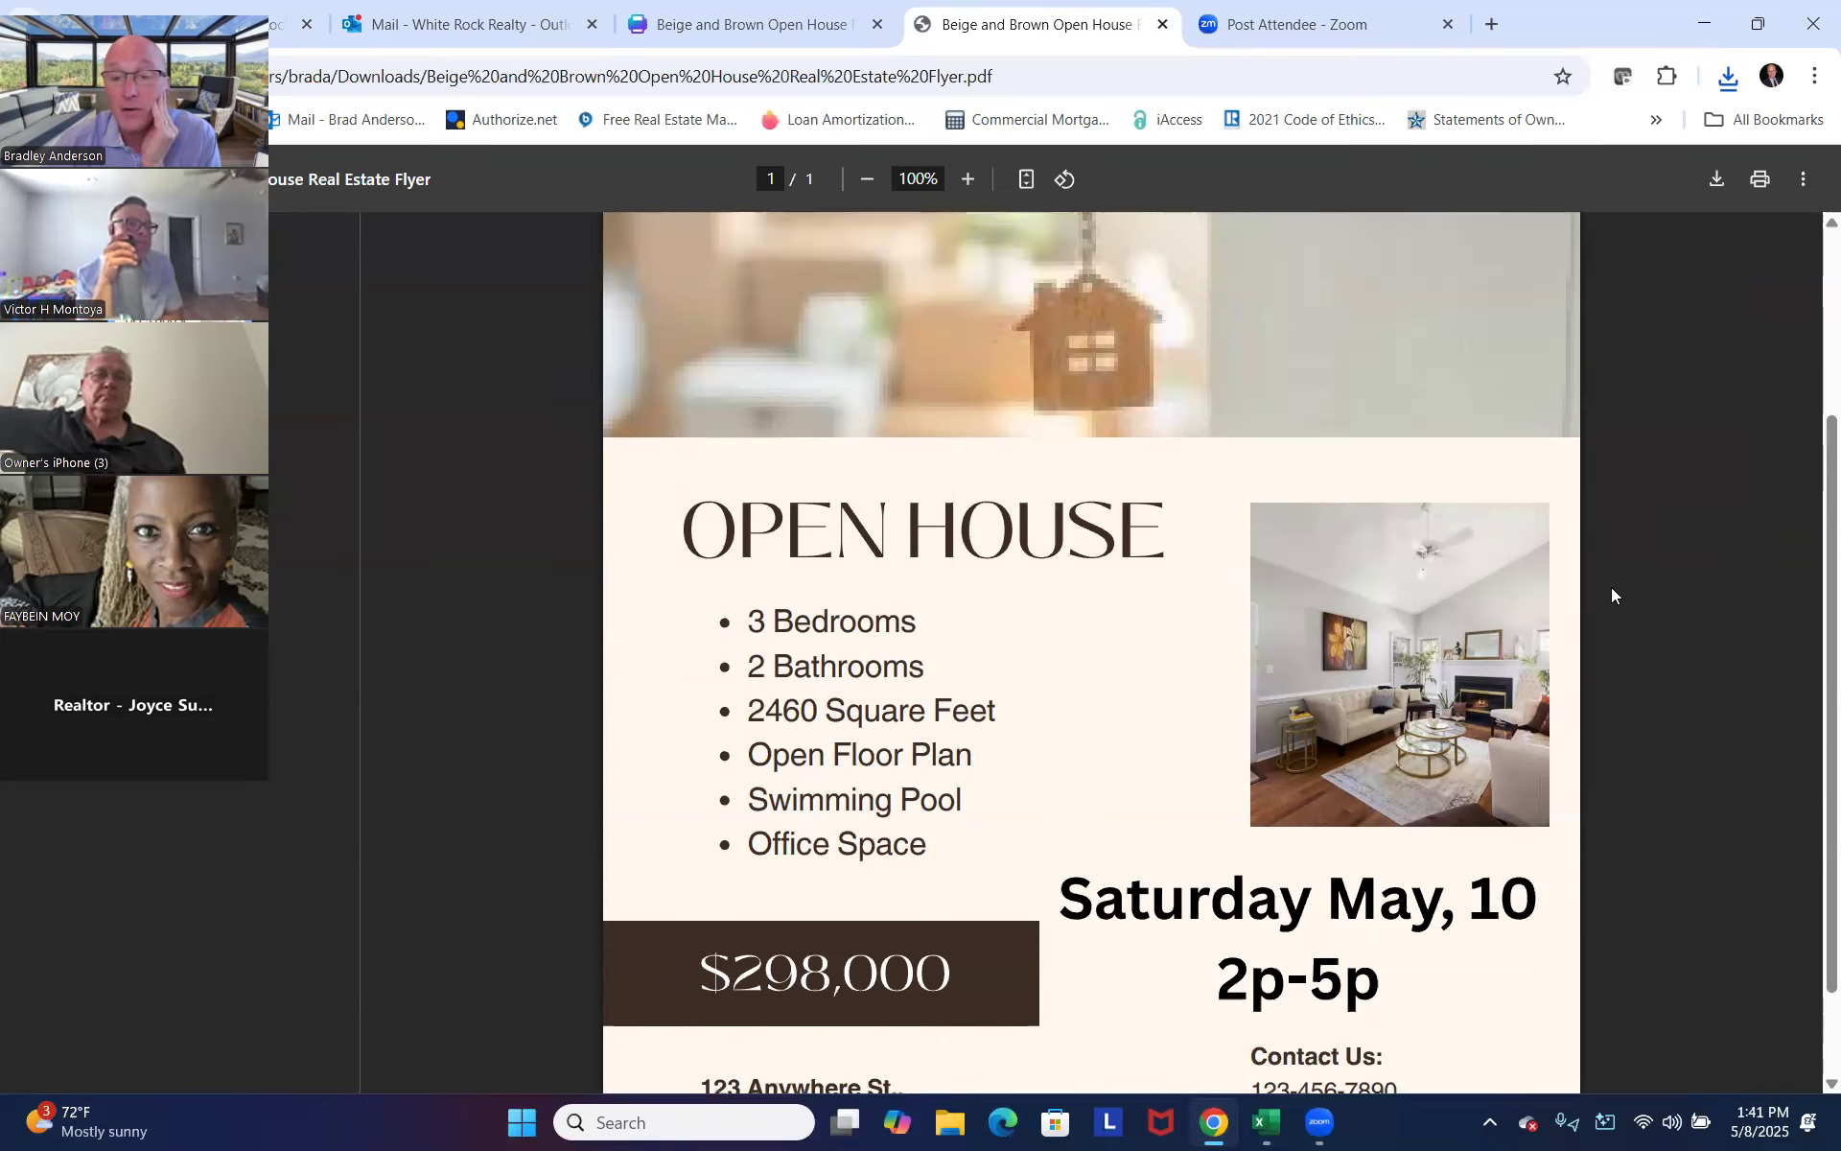
pyautogui.scroll(3, 1611, 587)
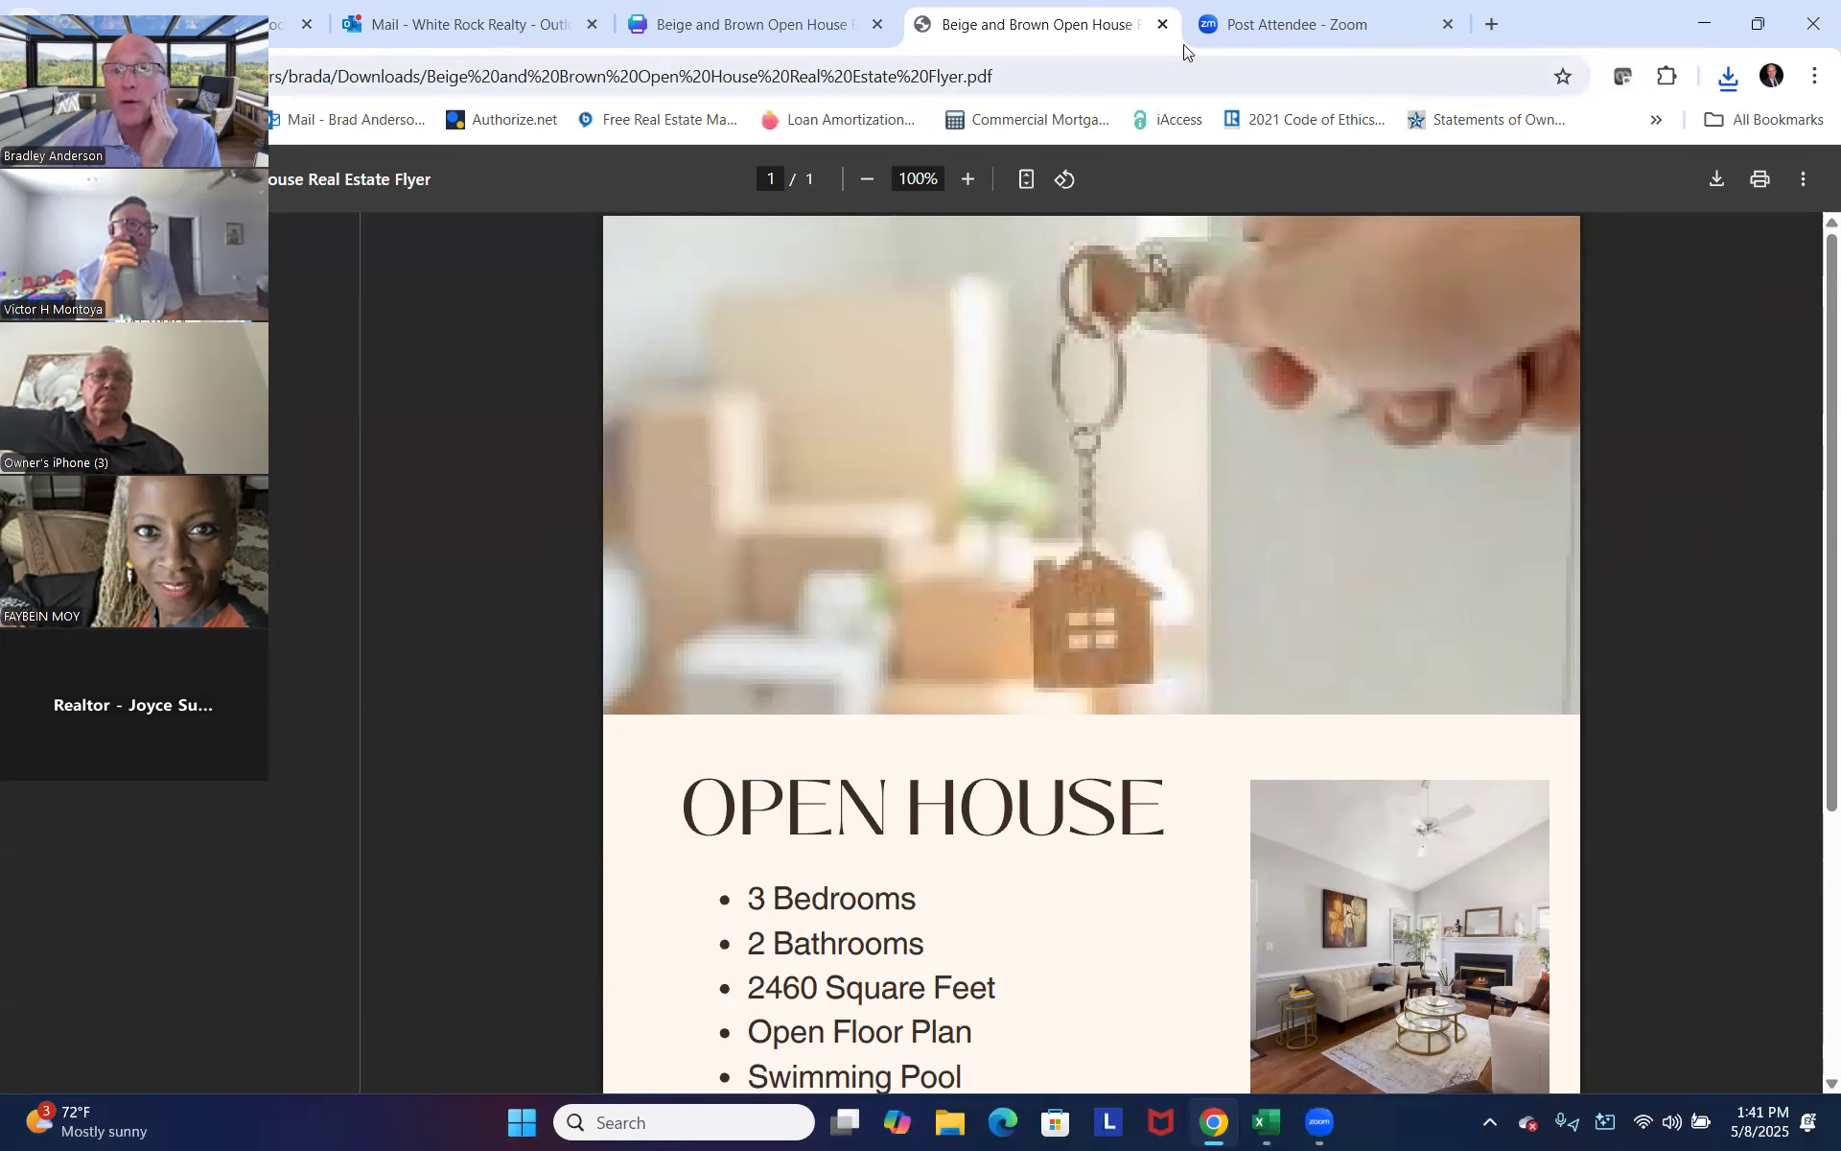
pyautogui.click(1163, 24)
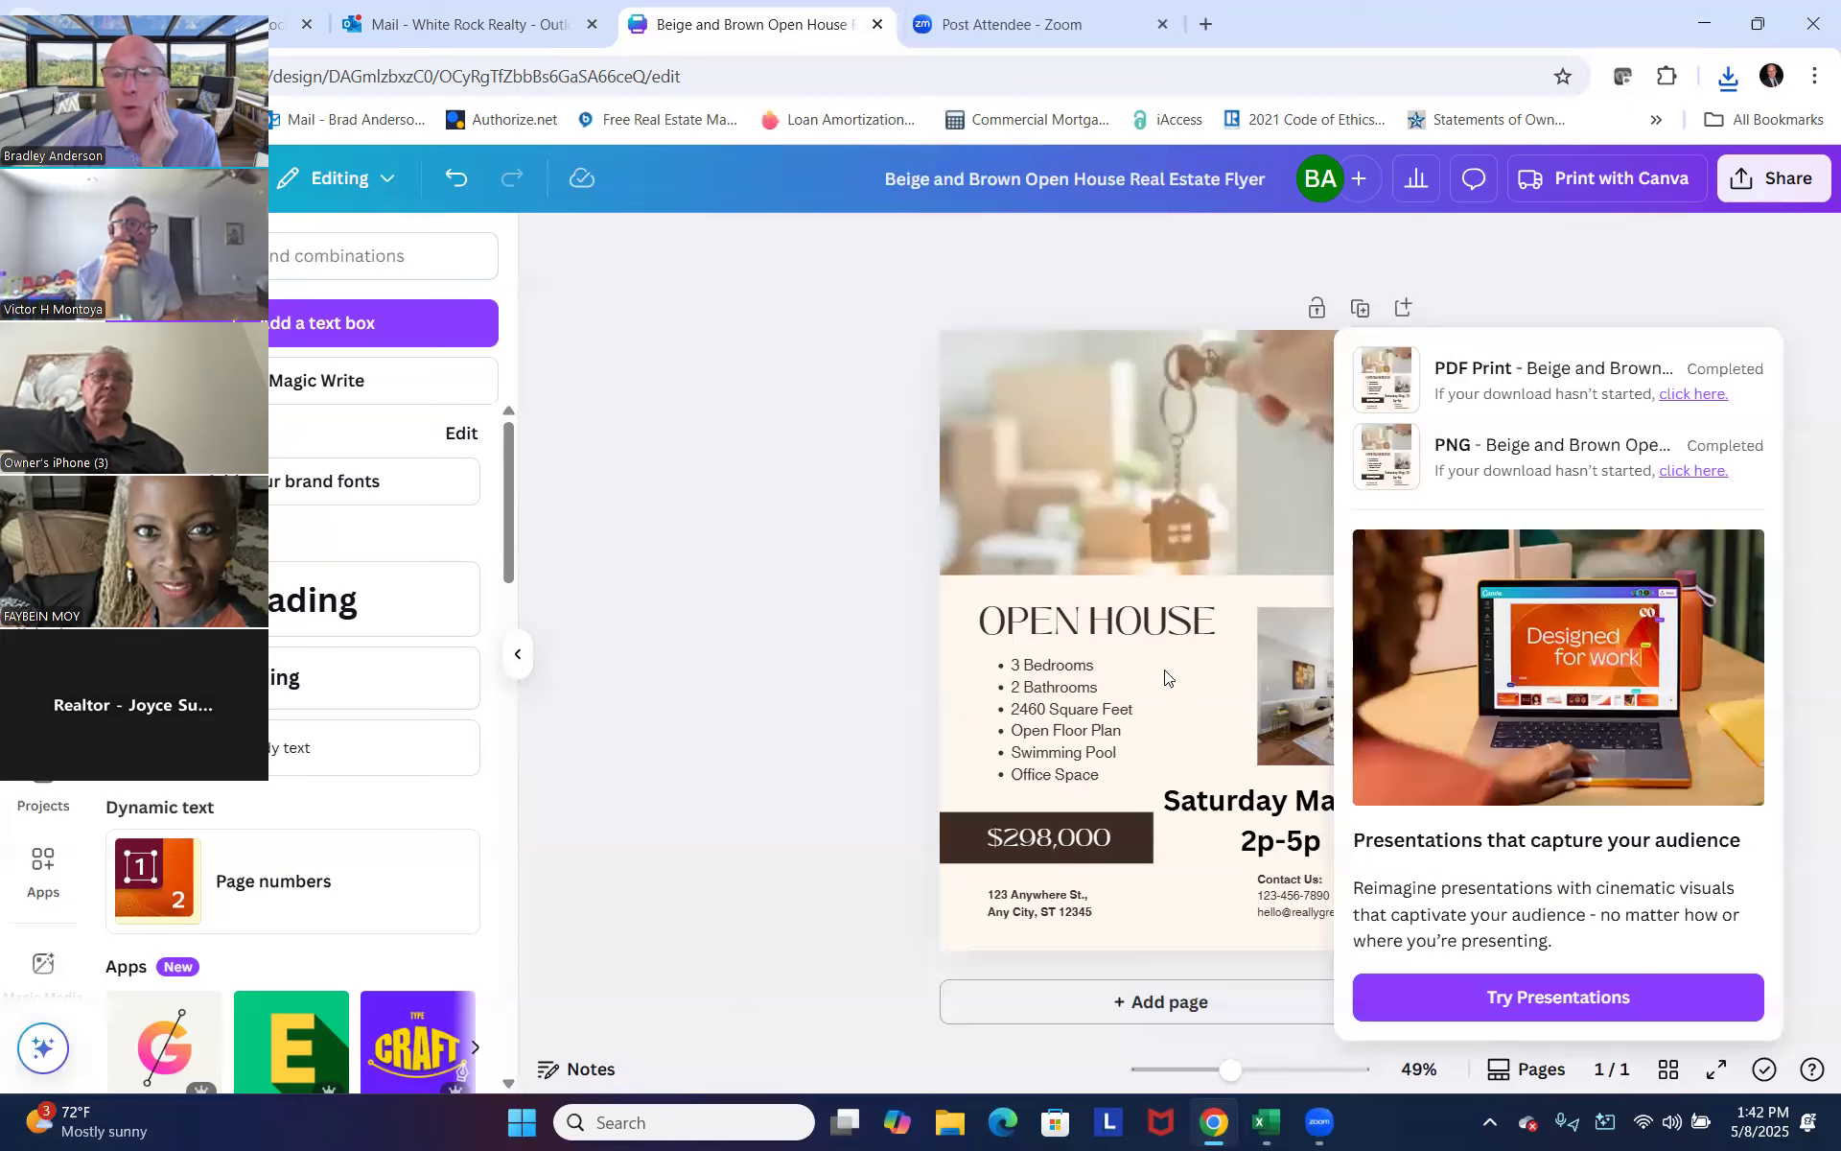
pyautogui.click(1797, 417)
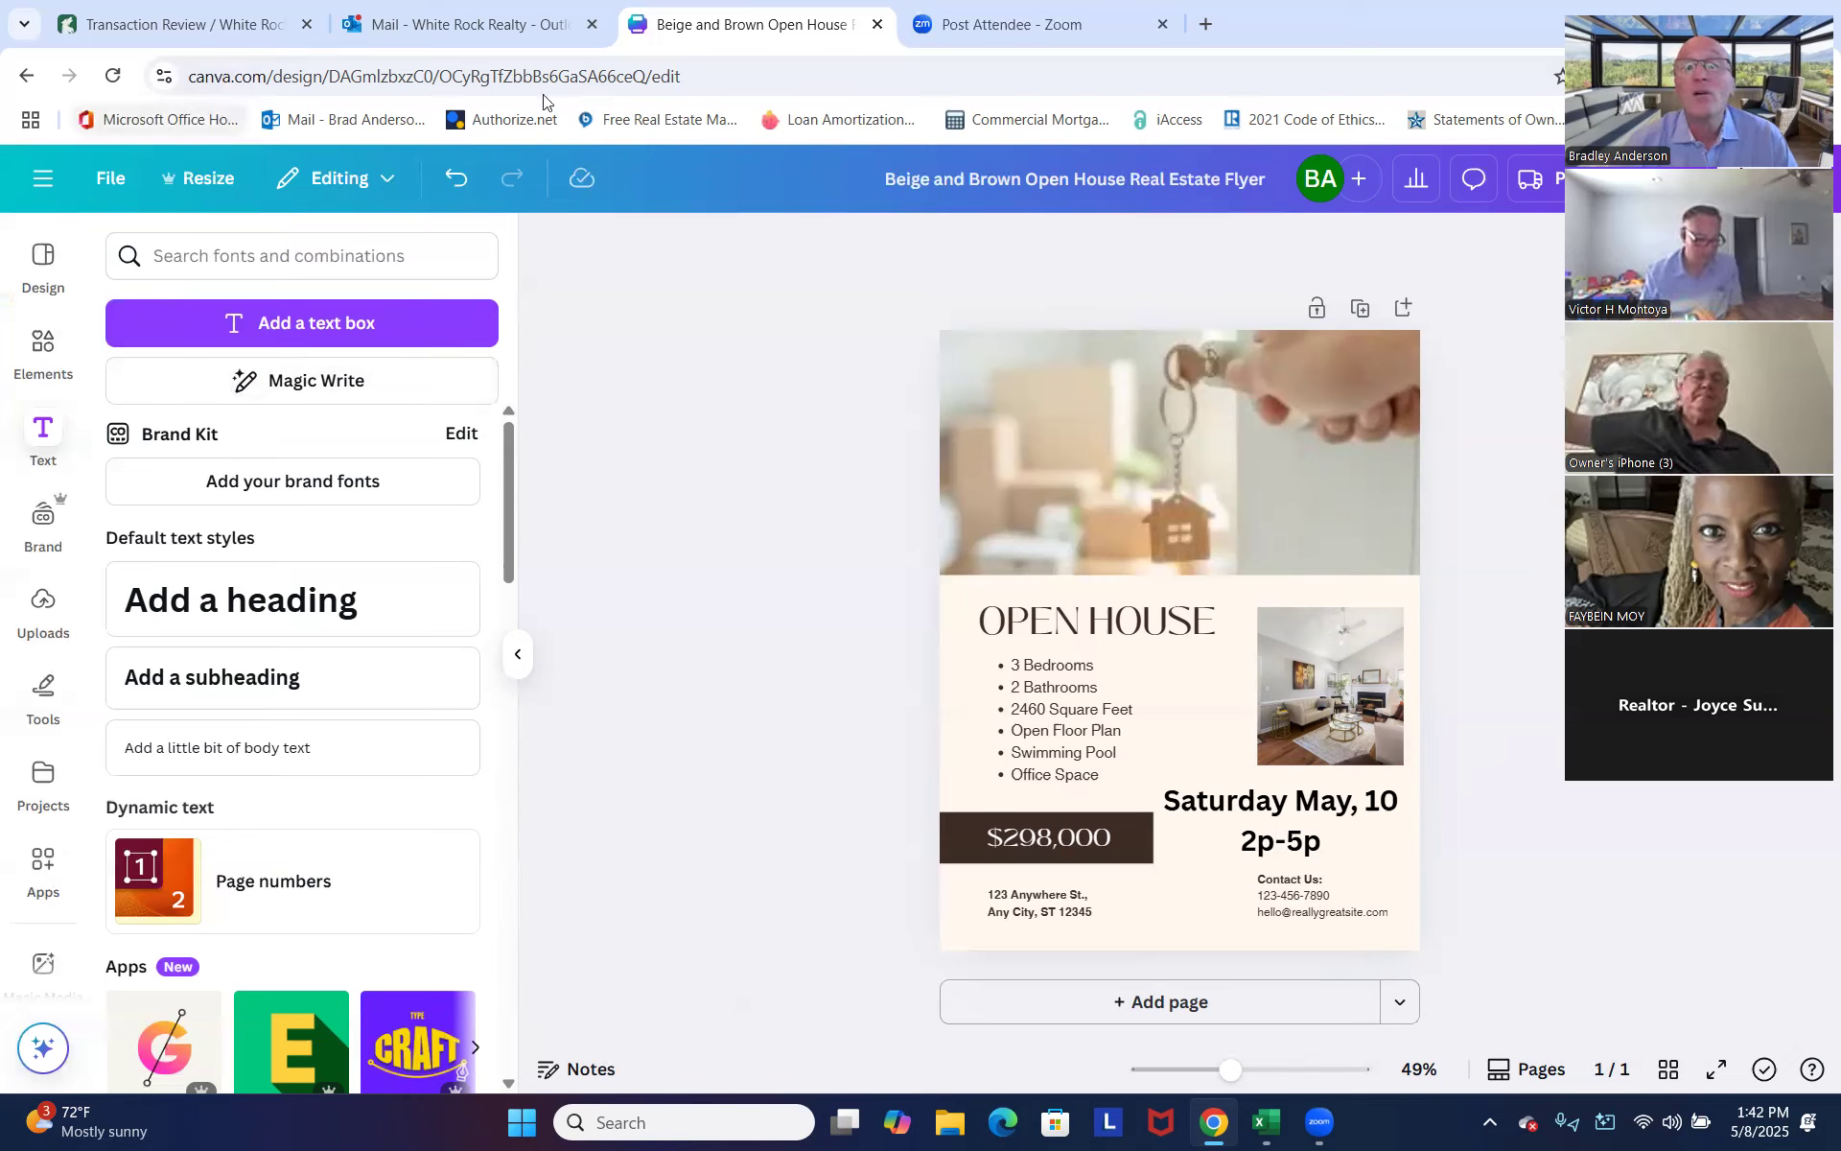
# Leave the flyer design for the home page and search the templates for "real estate flyer".
pyautogui.click(25, 81)
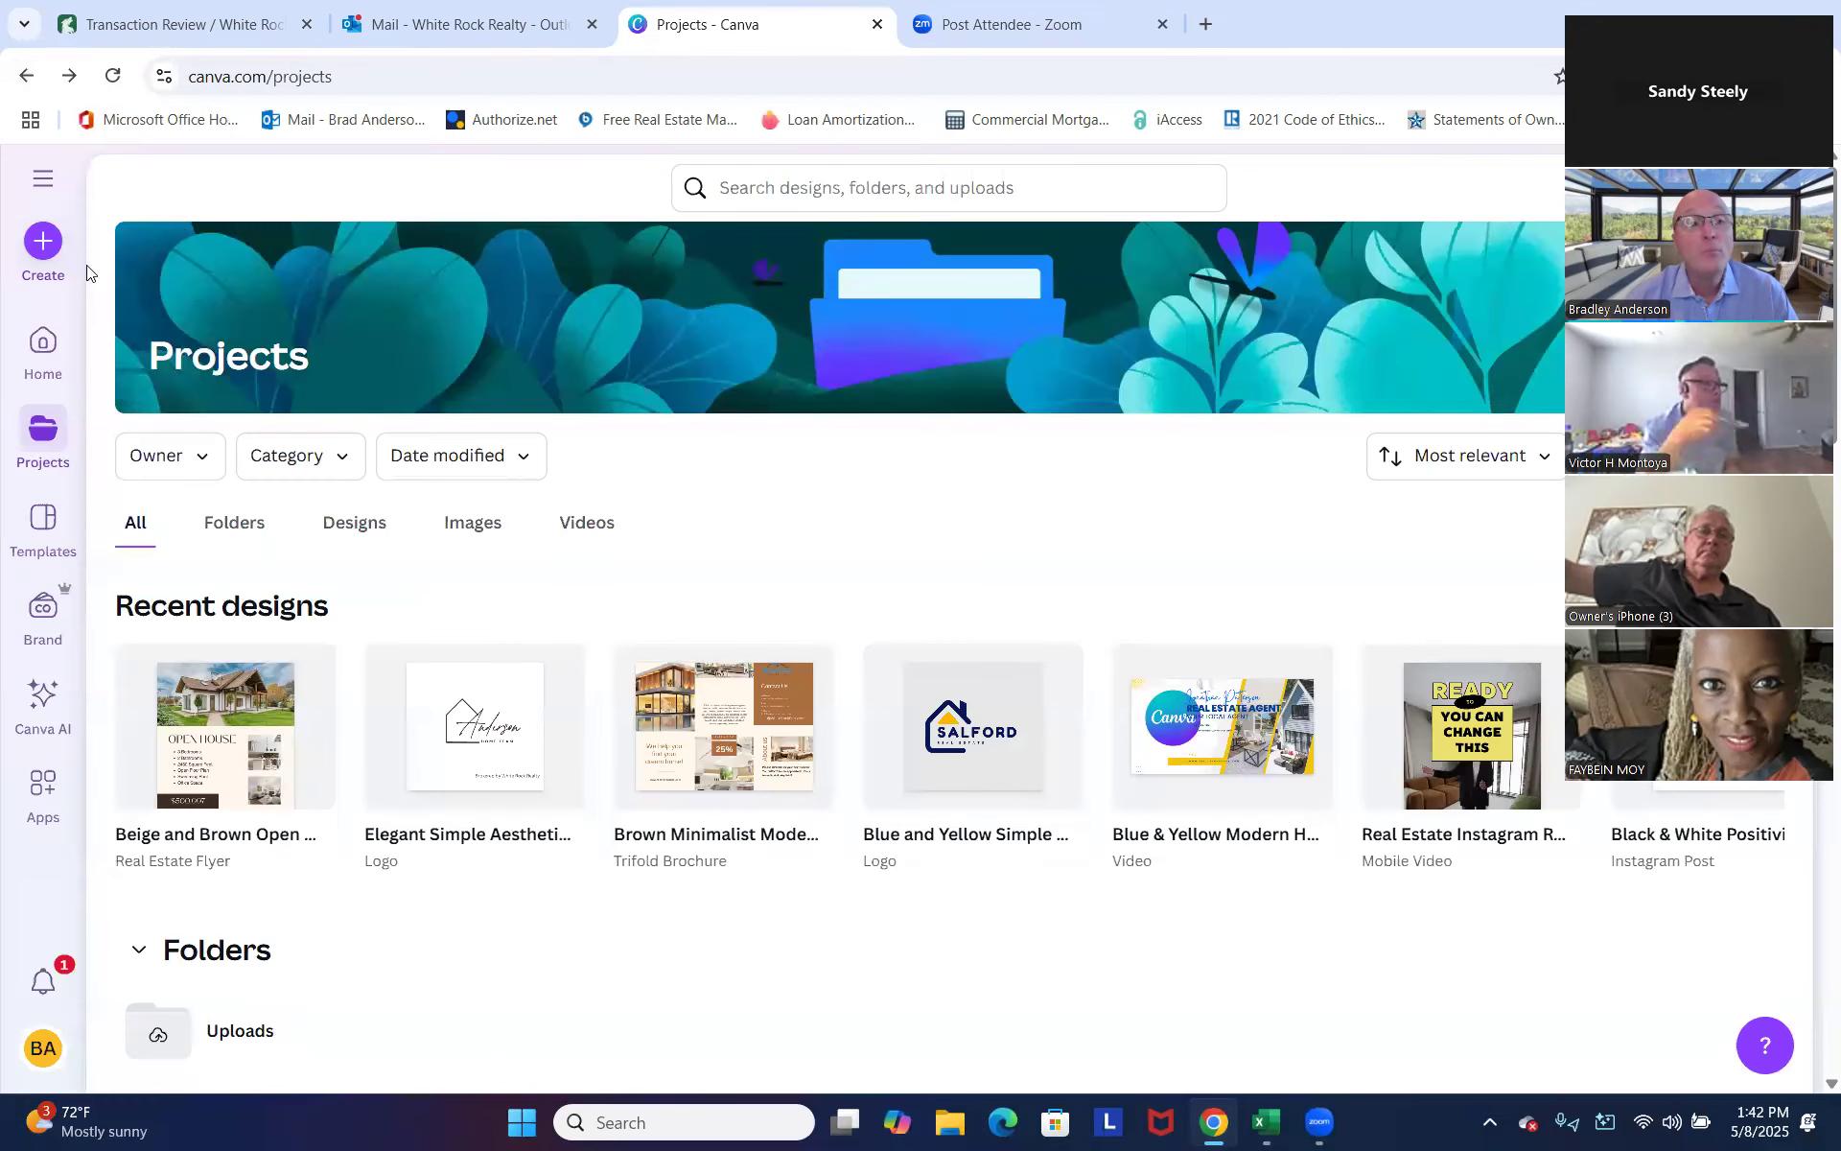
pyautogui.click(44, 342)
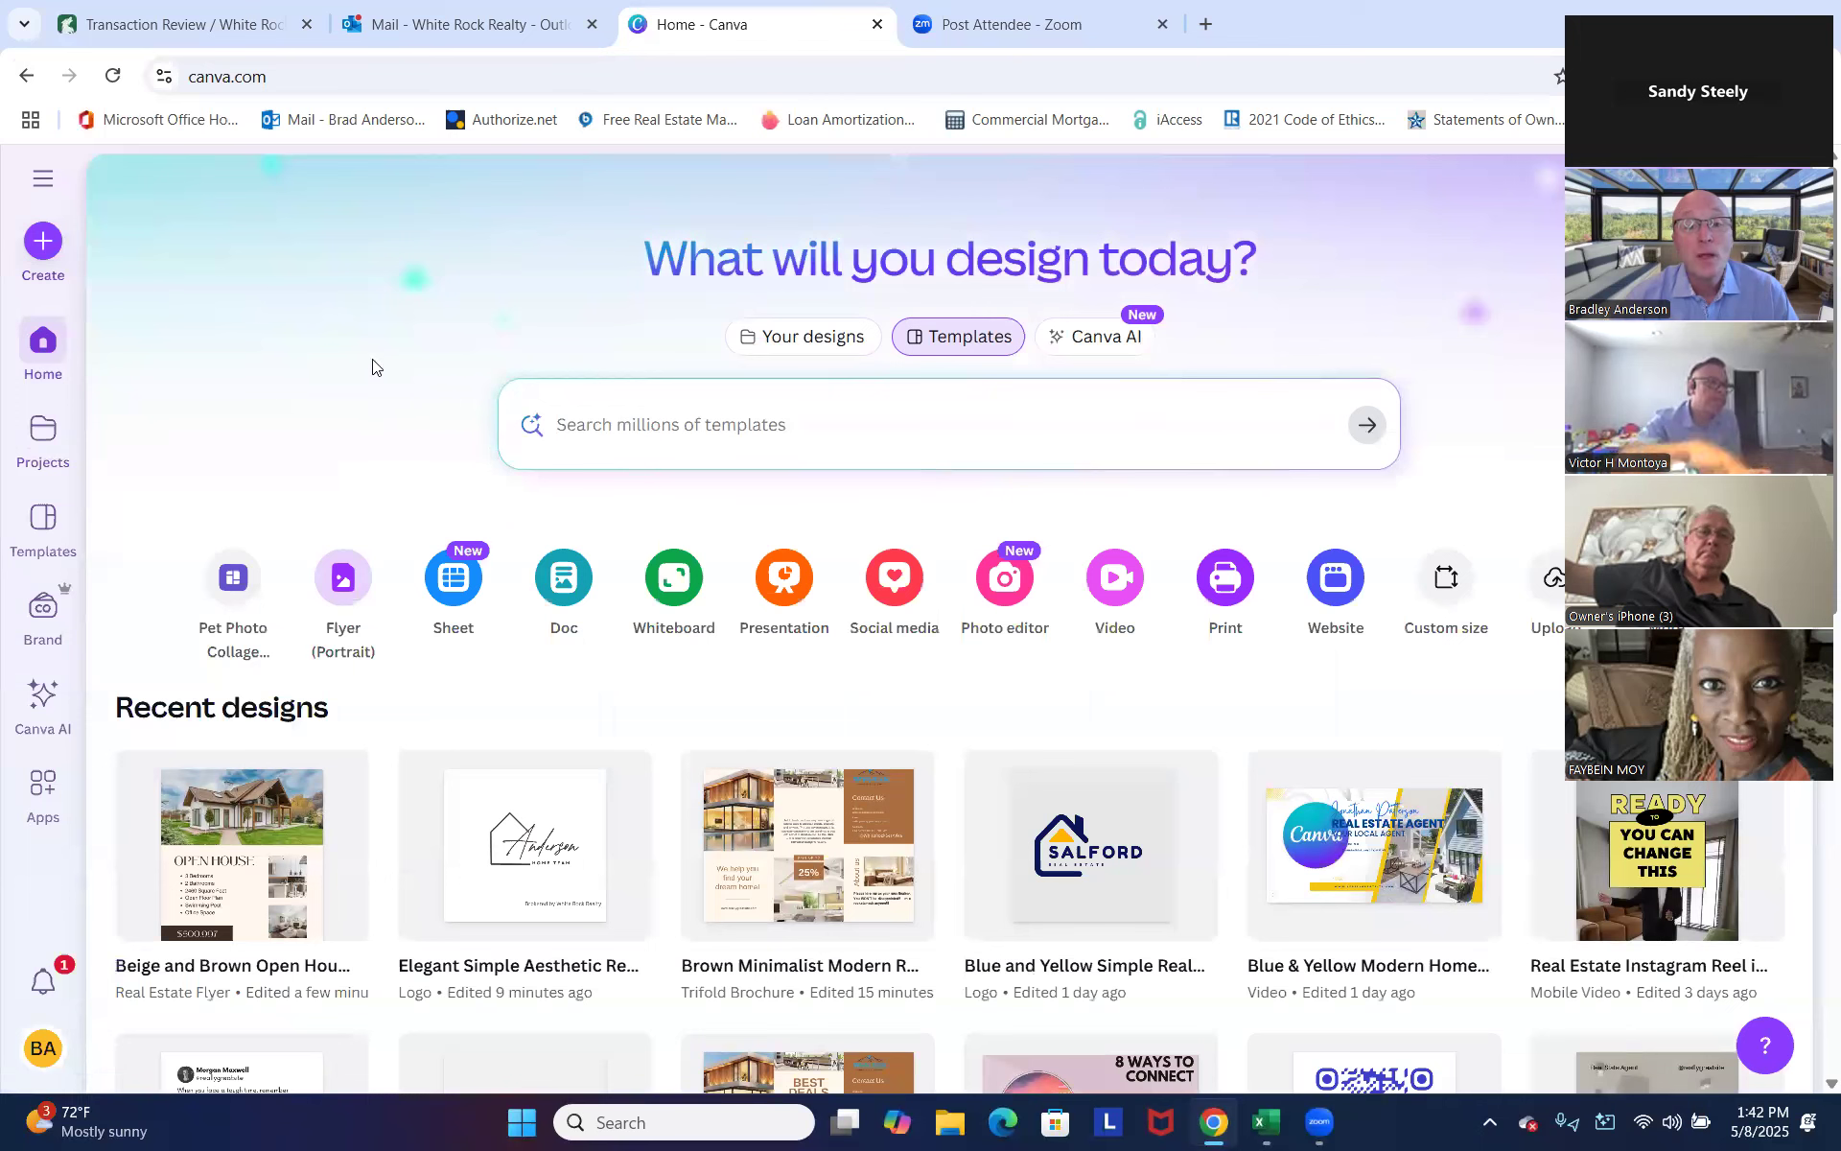
pyautogui.write('re')
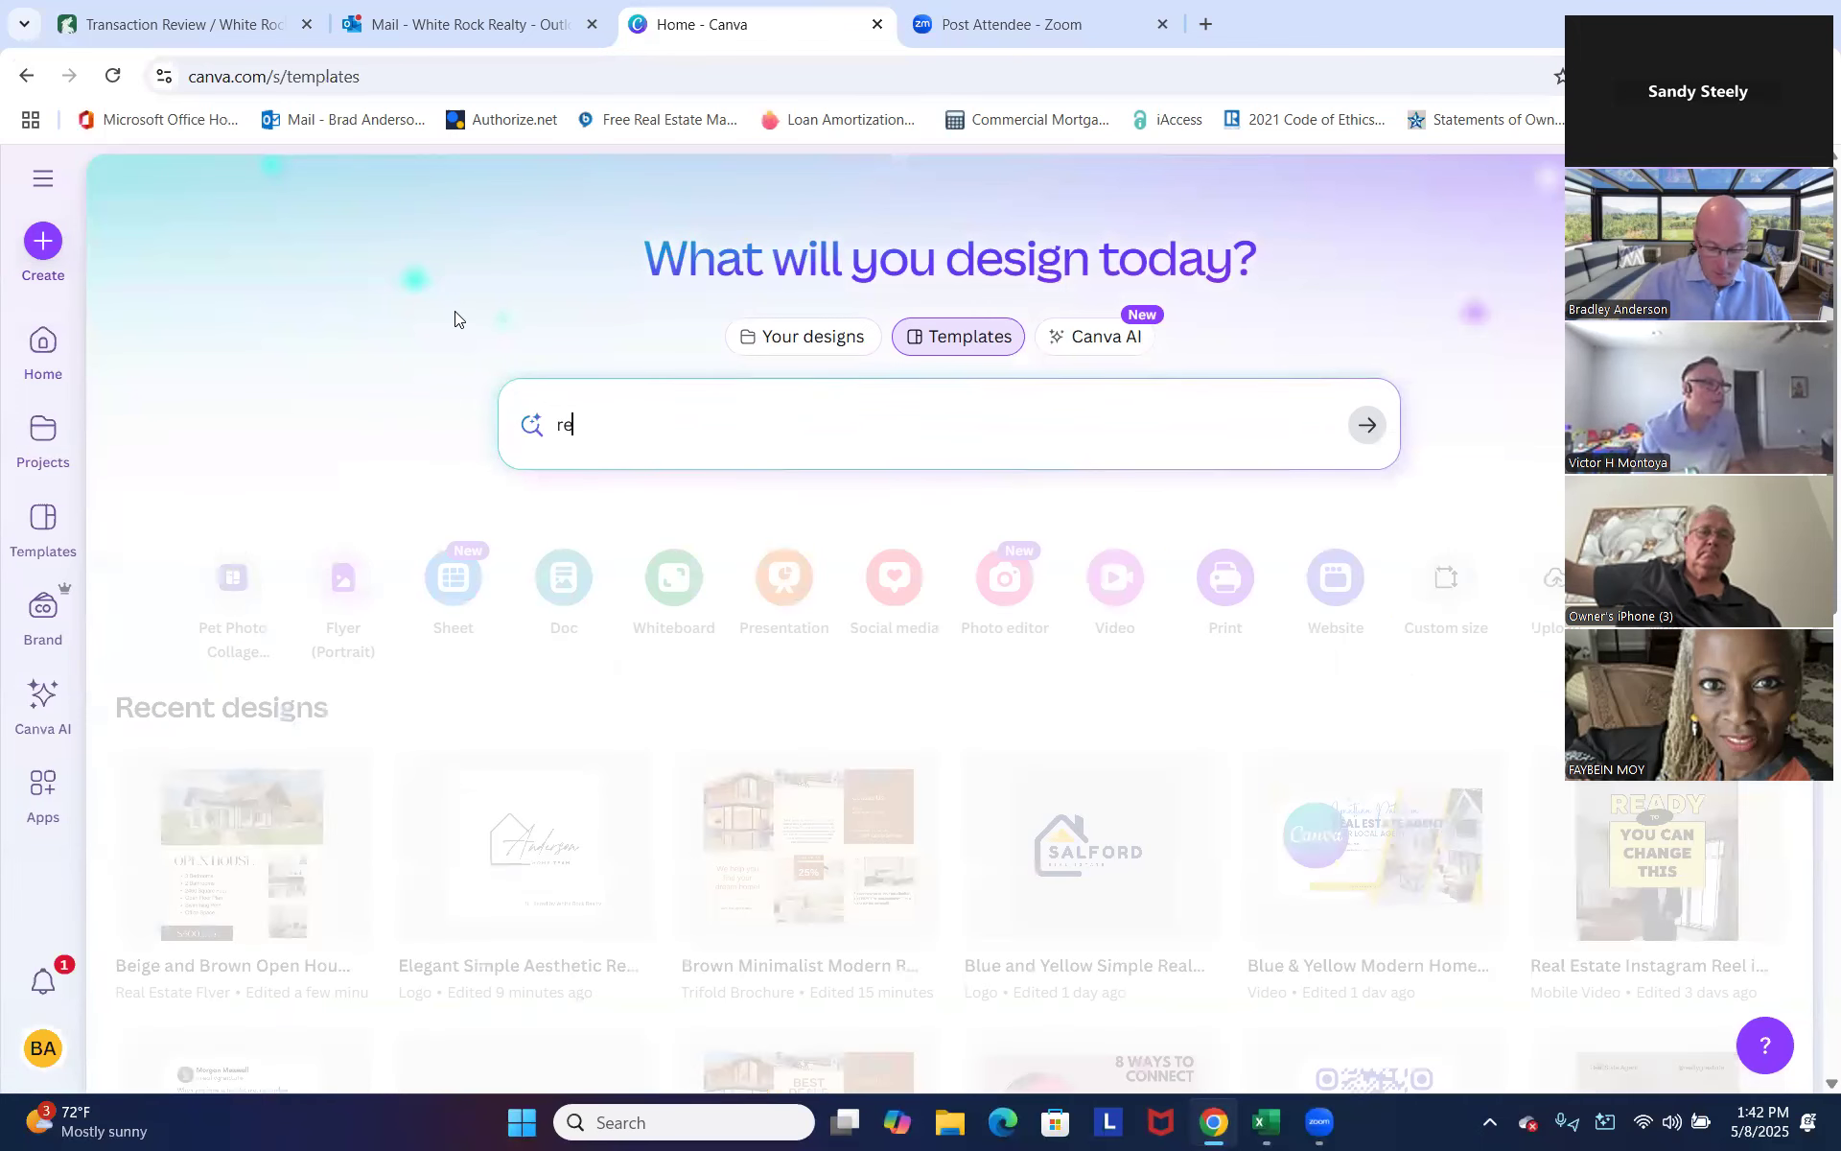
pyautogui.write('al estate')
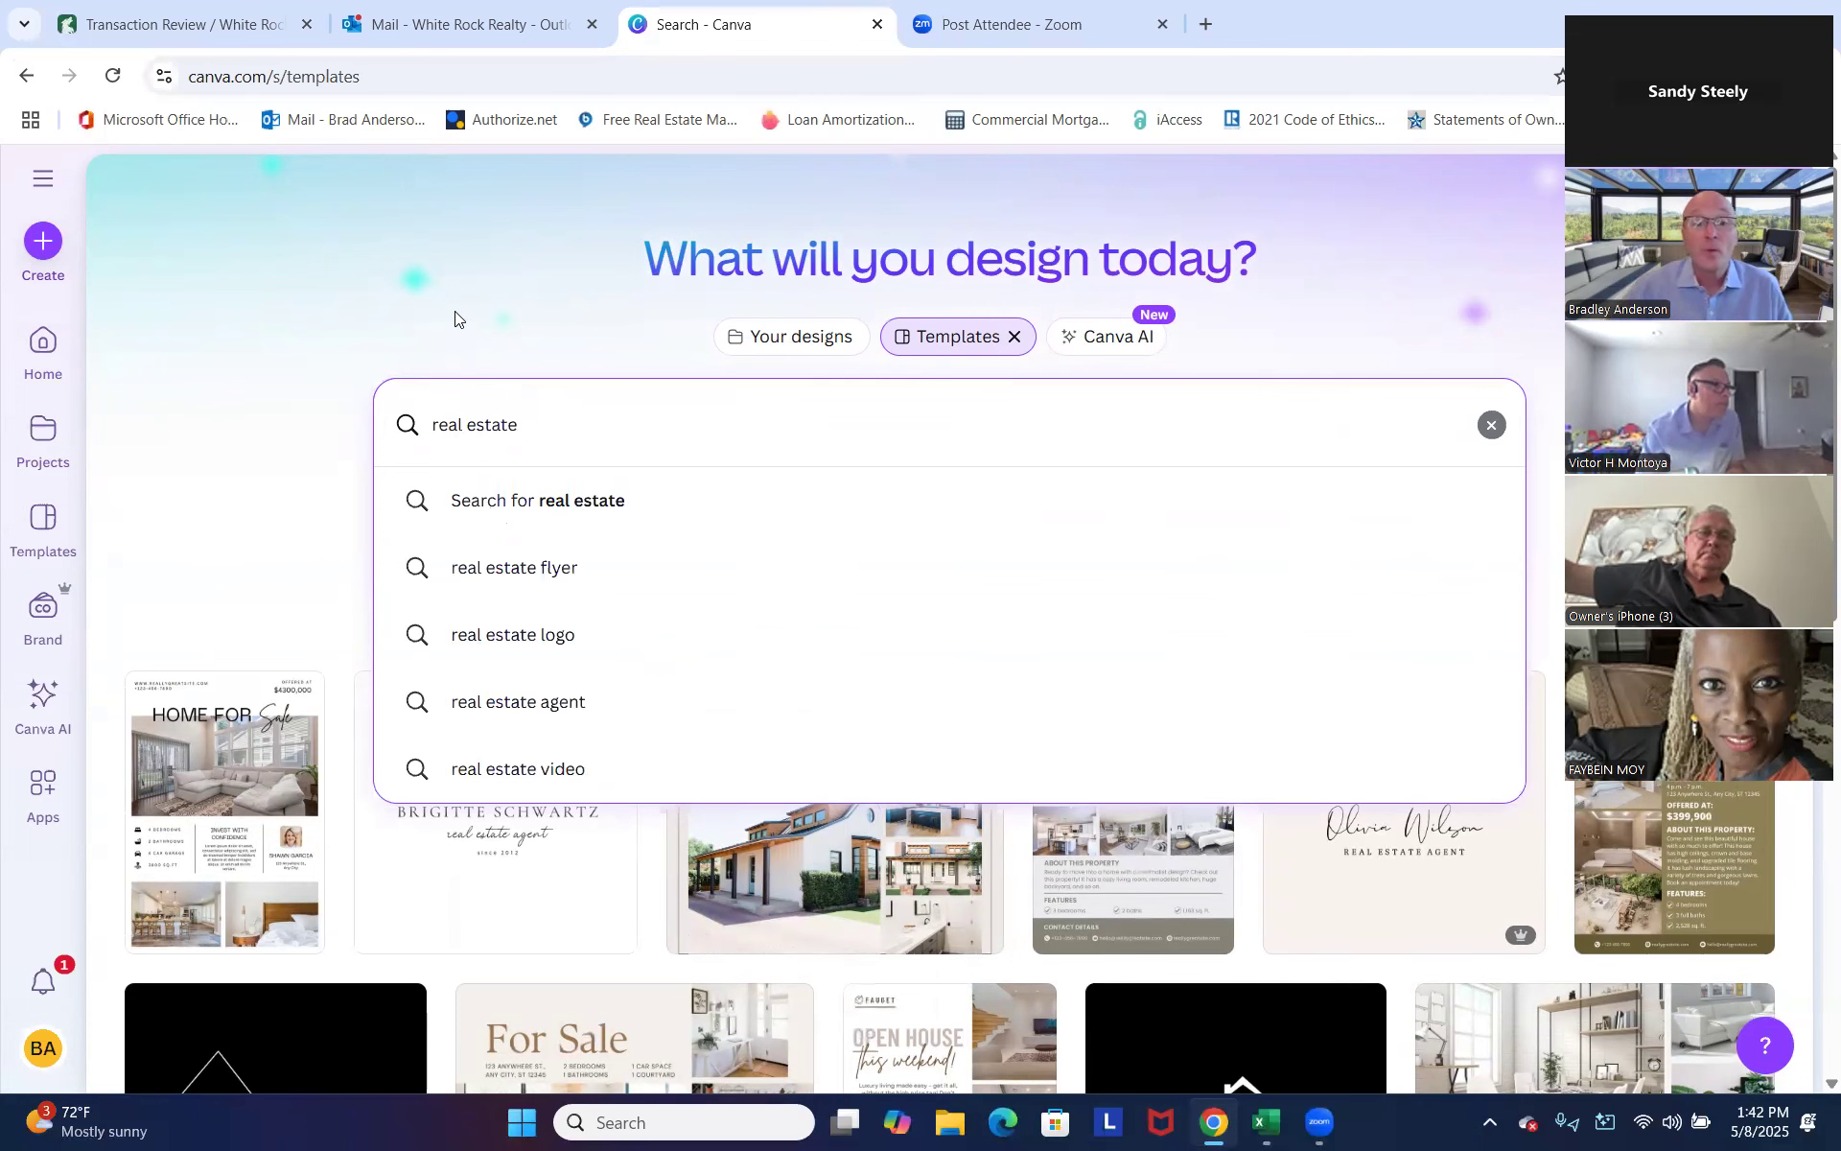
pyautogui.press('Down')
pyautogui.press('Down')
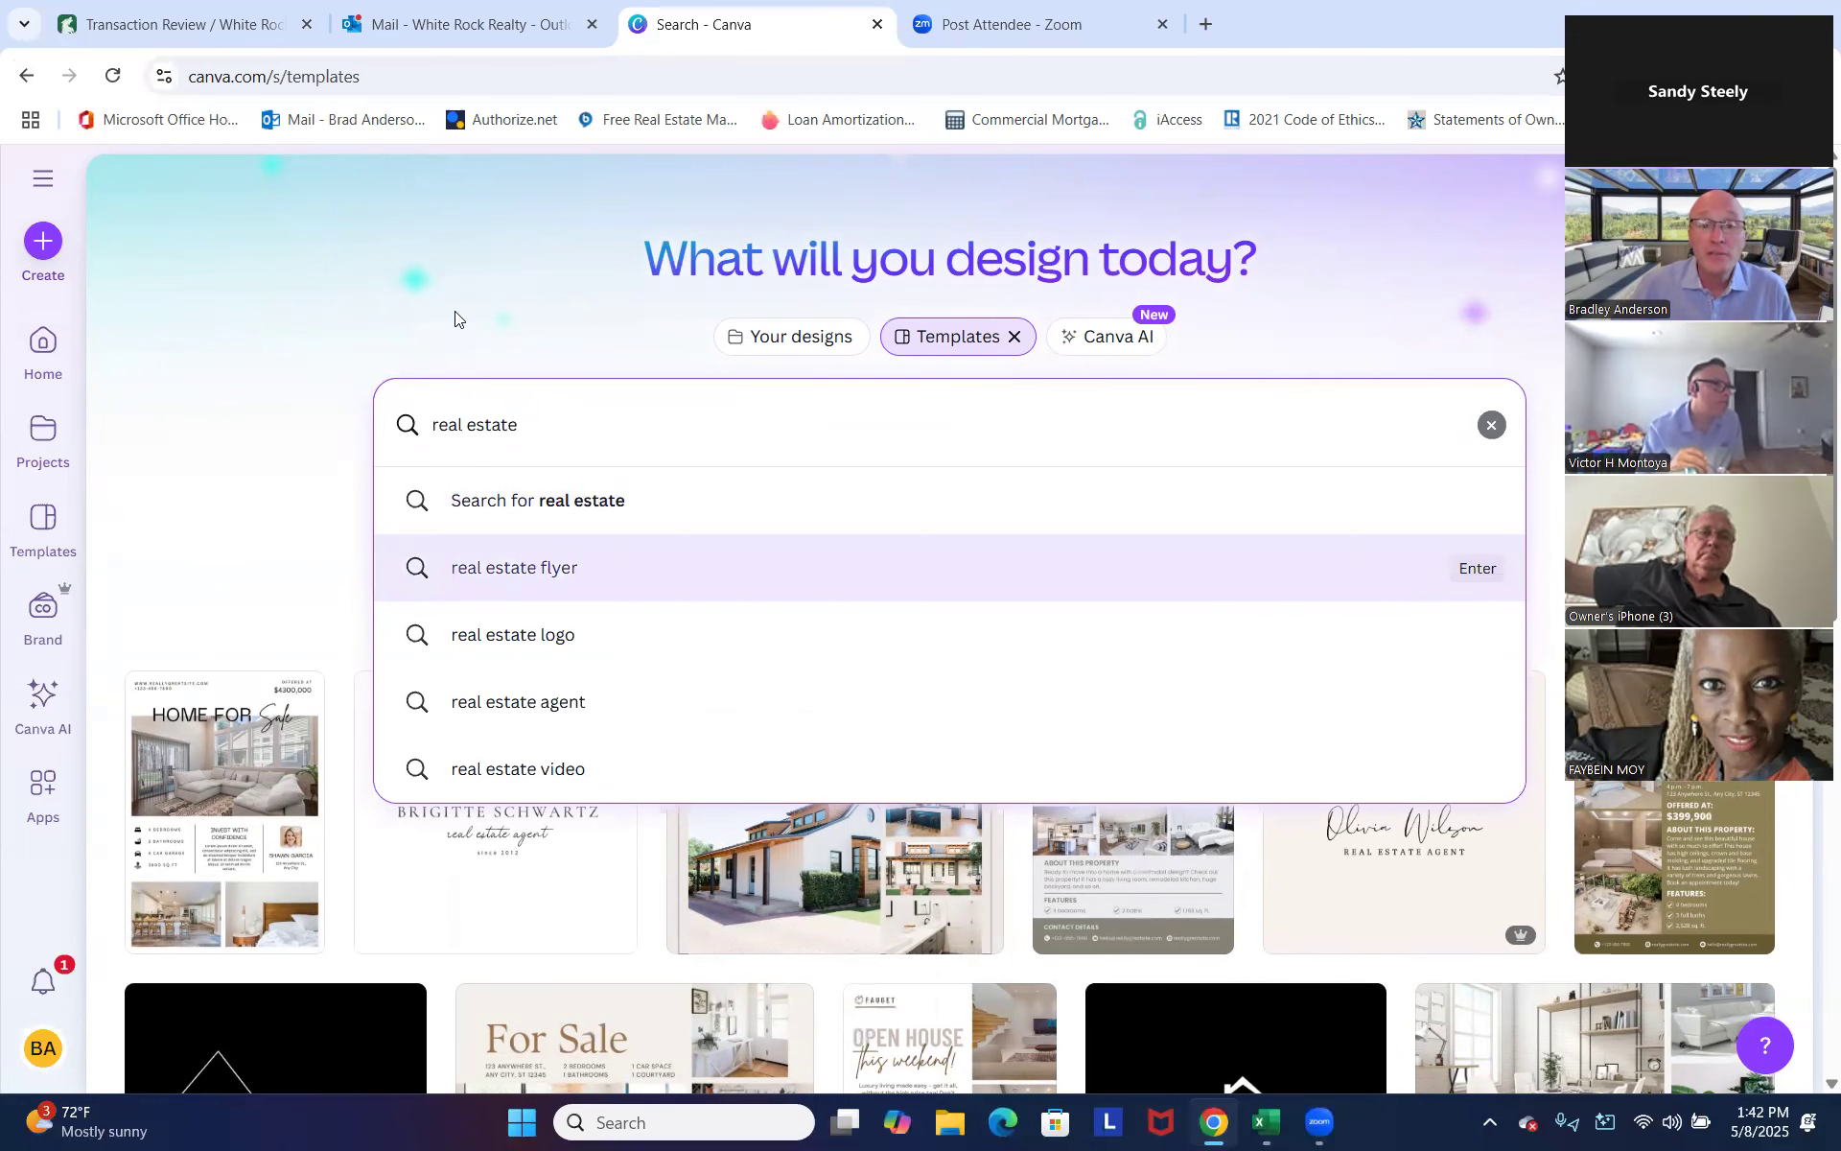
pyautogui.press('Return')
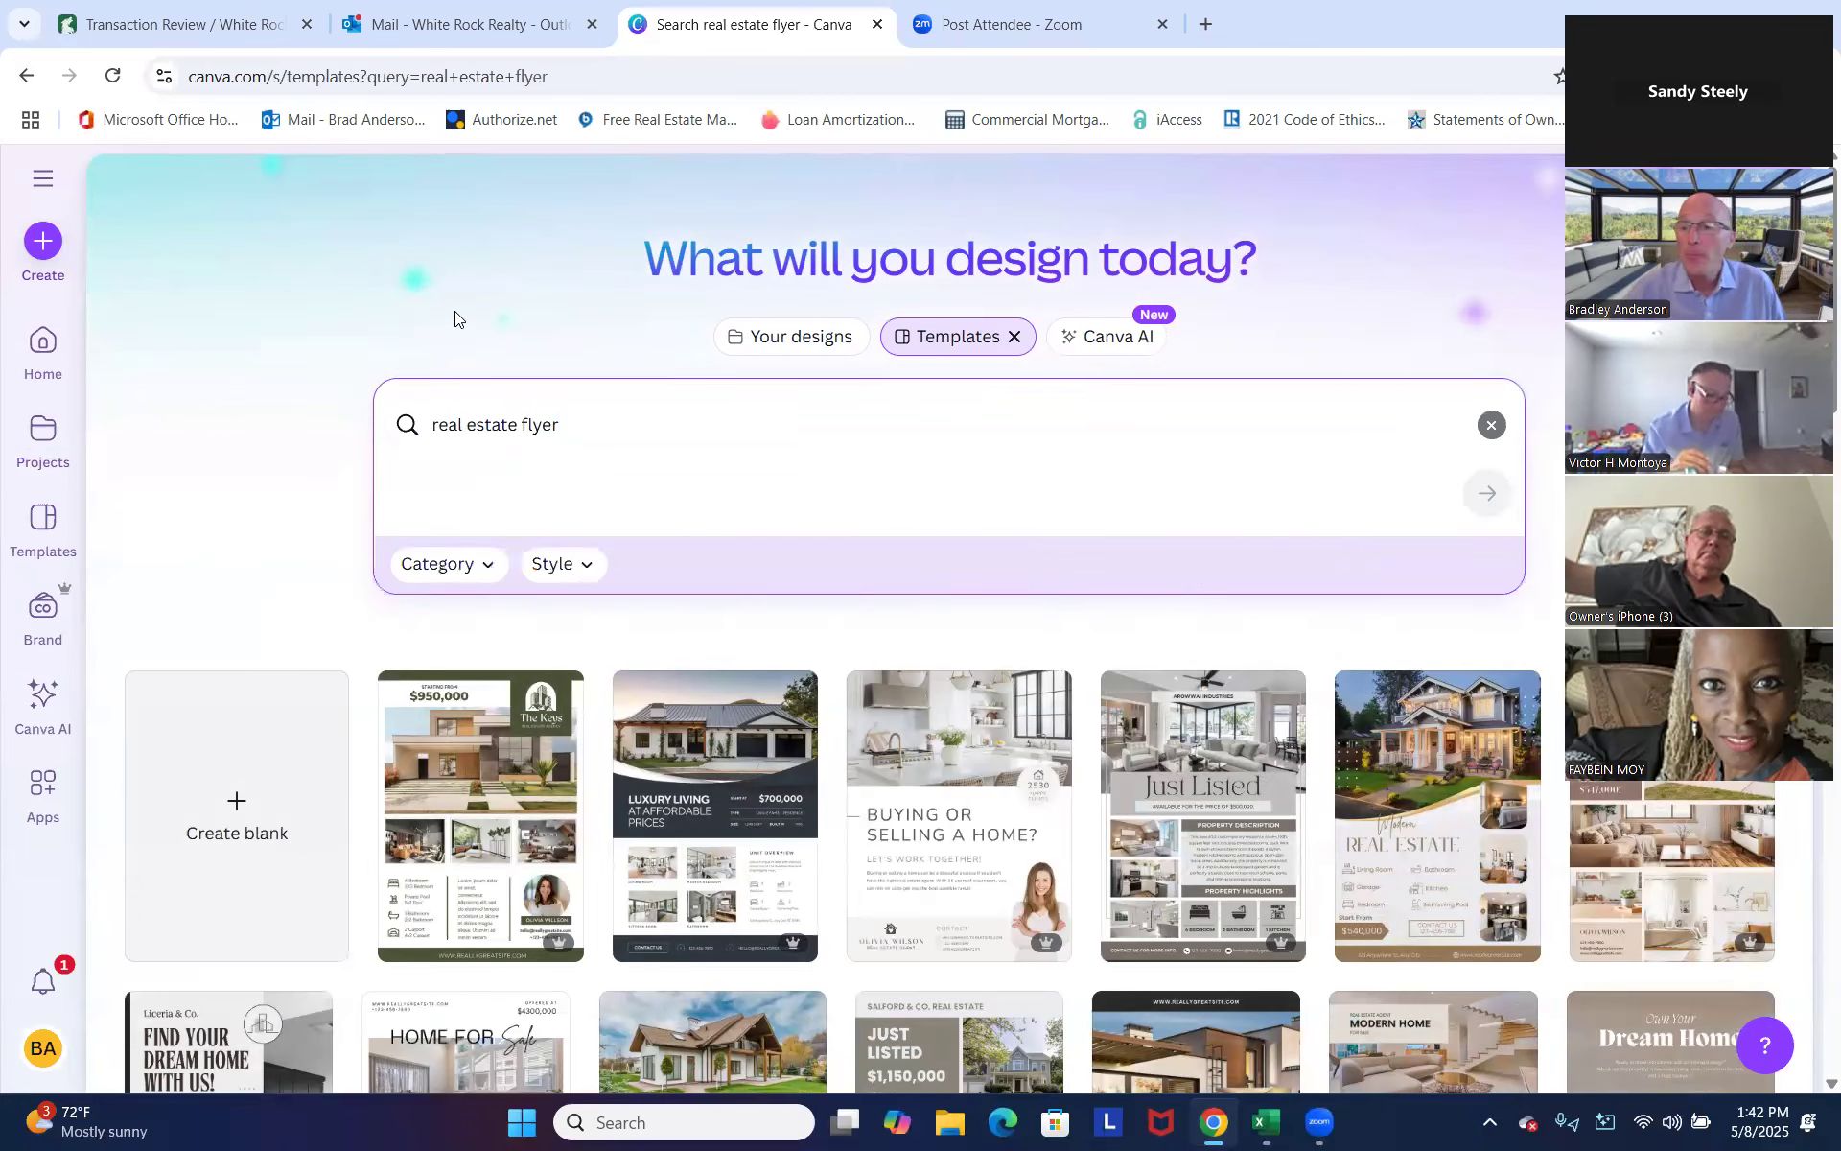
# Browse the real estate flyer templates, comparing the listing, open house and agent promotion layouts.
pyautogui.scroll(-7, 495, 729)
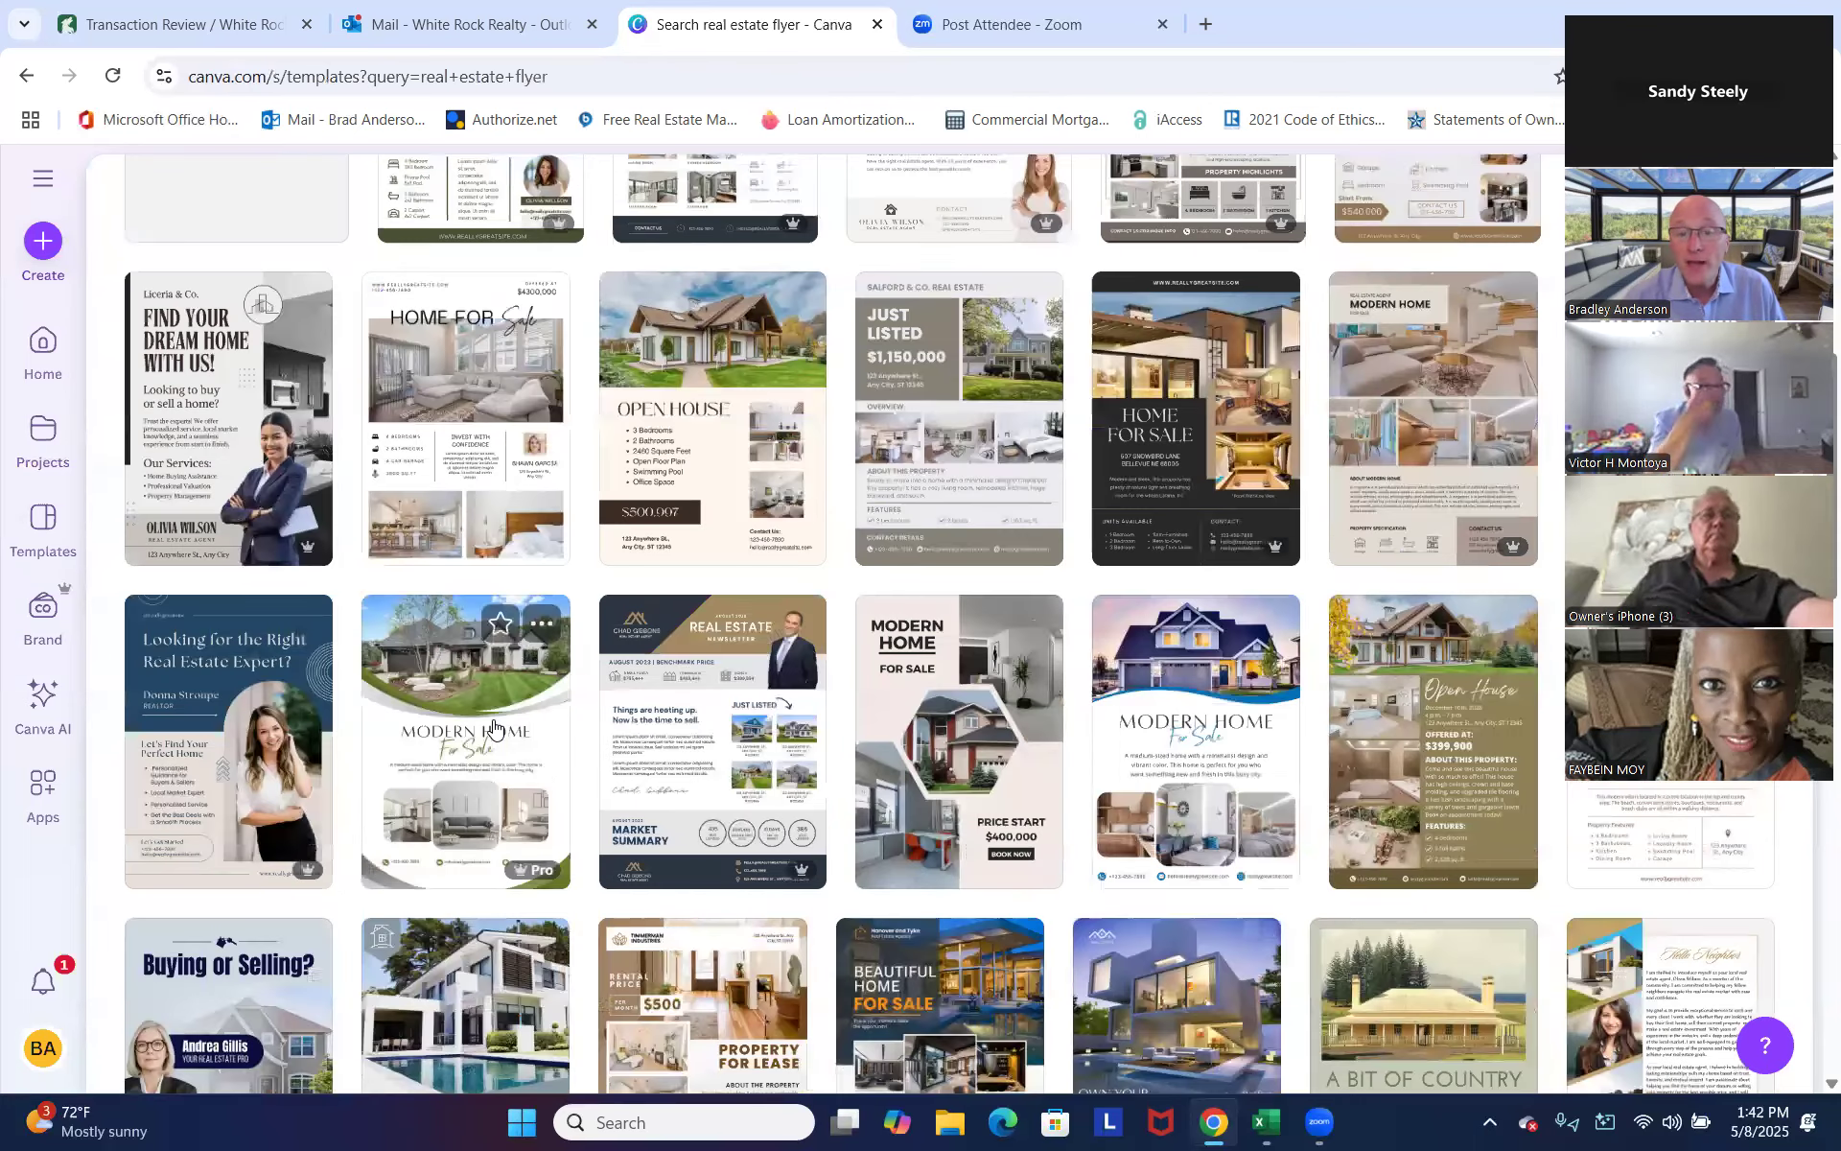
pyautogui.scroll(-6, 495, 729)
pyautogui.scroll(6, 623, 714)
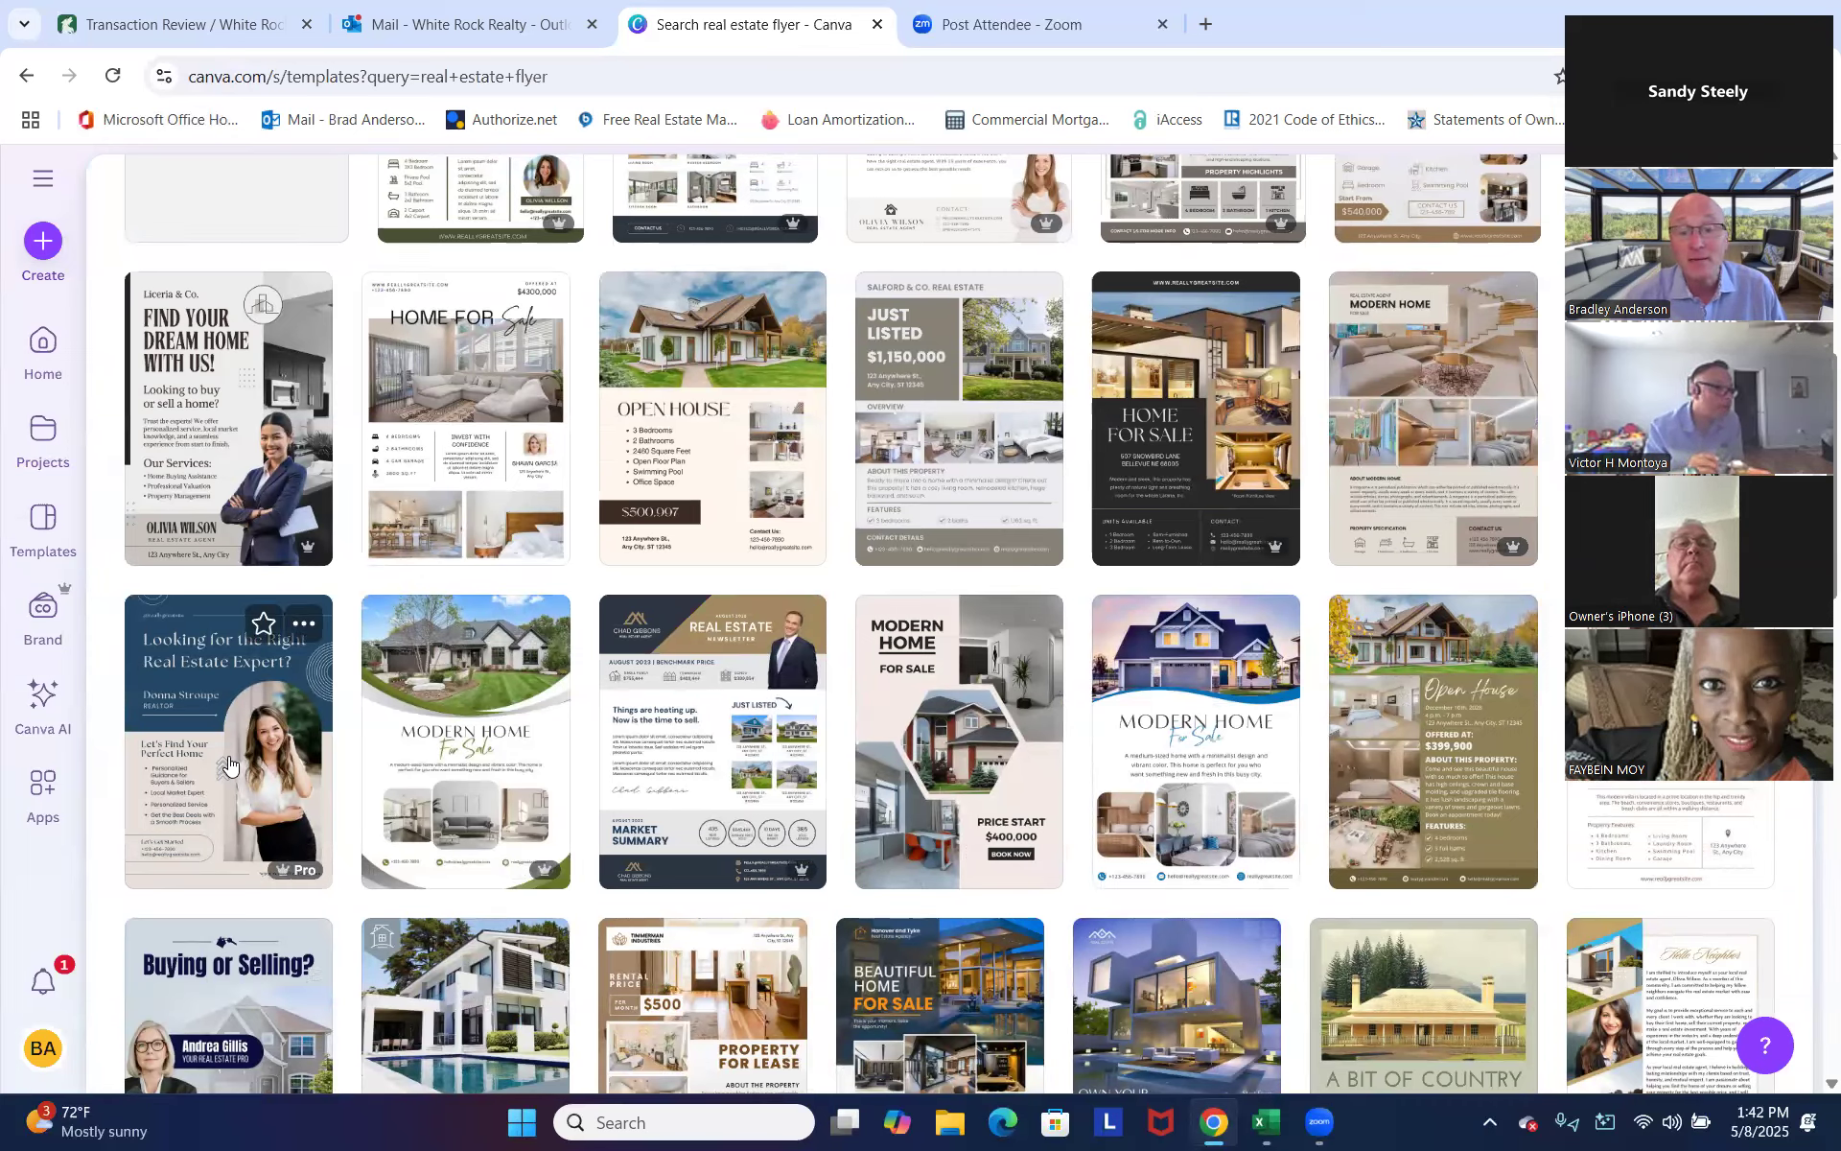
pyautogui.scroll(-5, 835, 721)
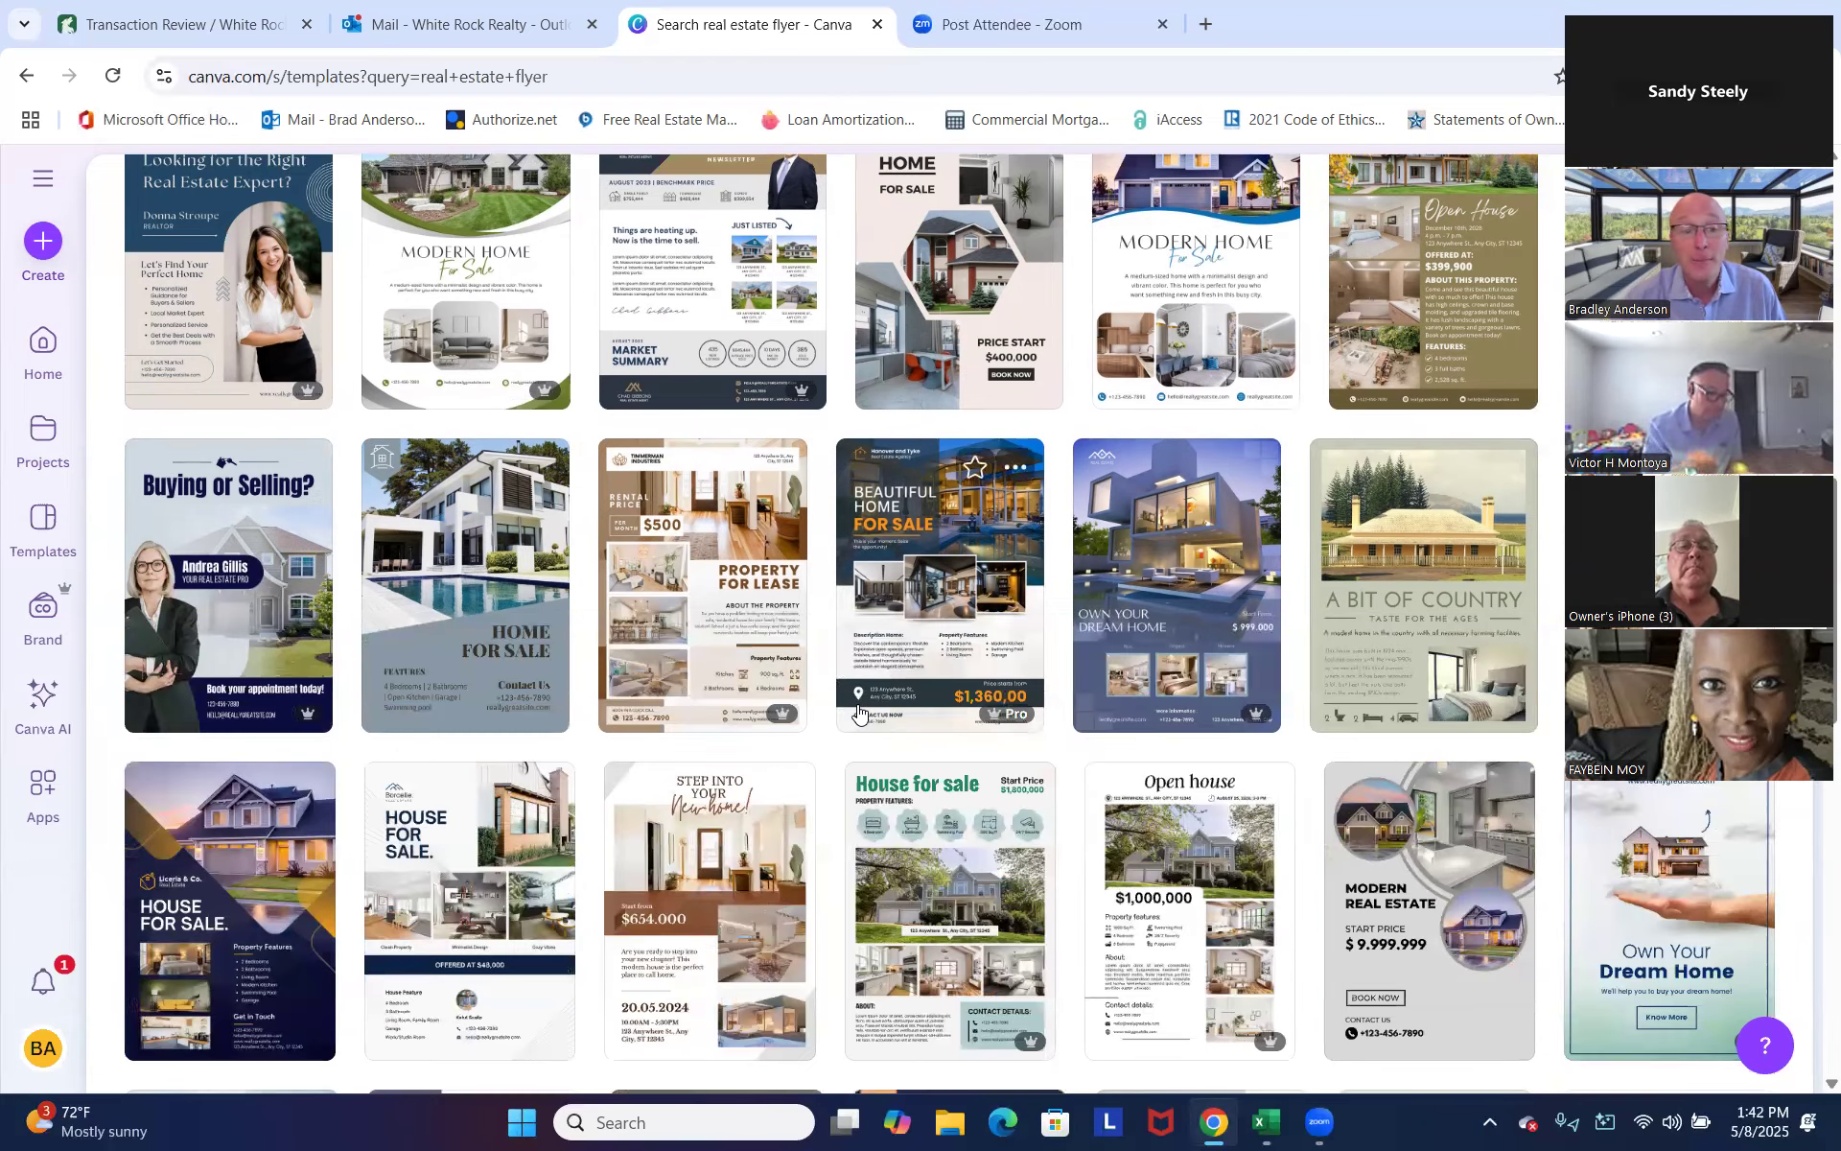
pyautogui.scroll(-4, 859, 711)
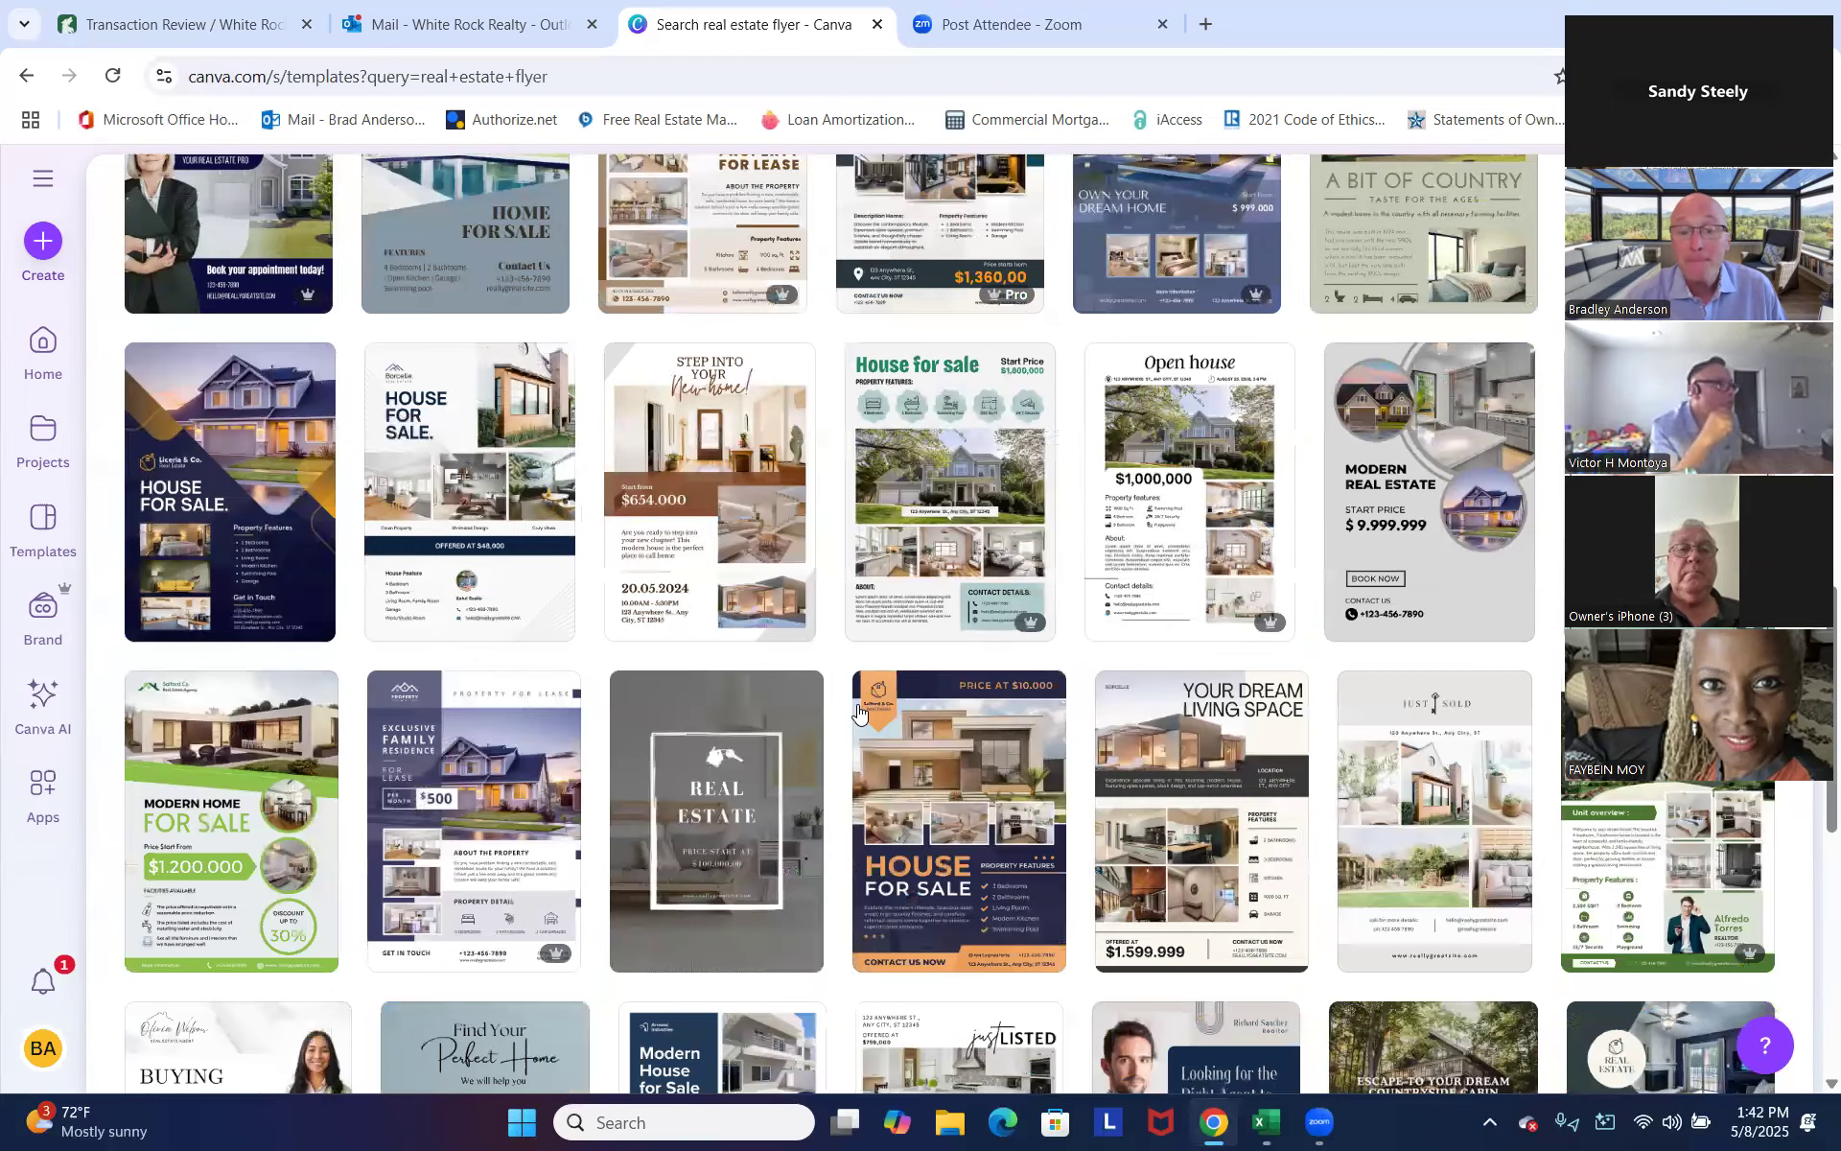
pyautogui.scroll(-6, 858, 712)
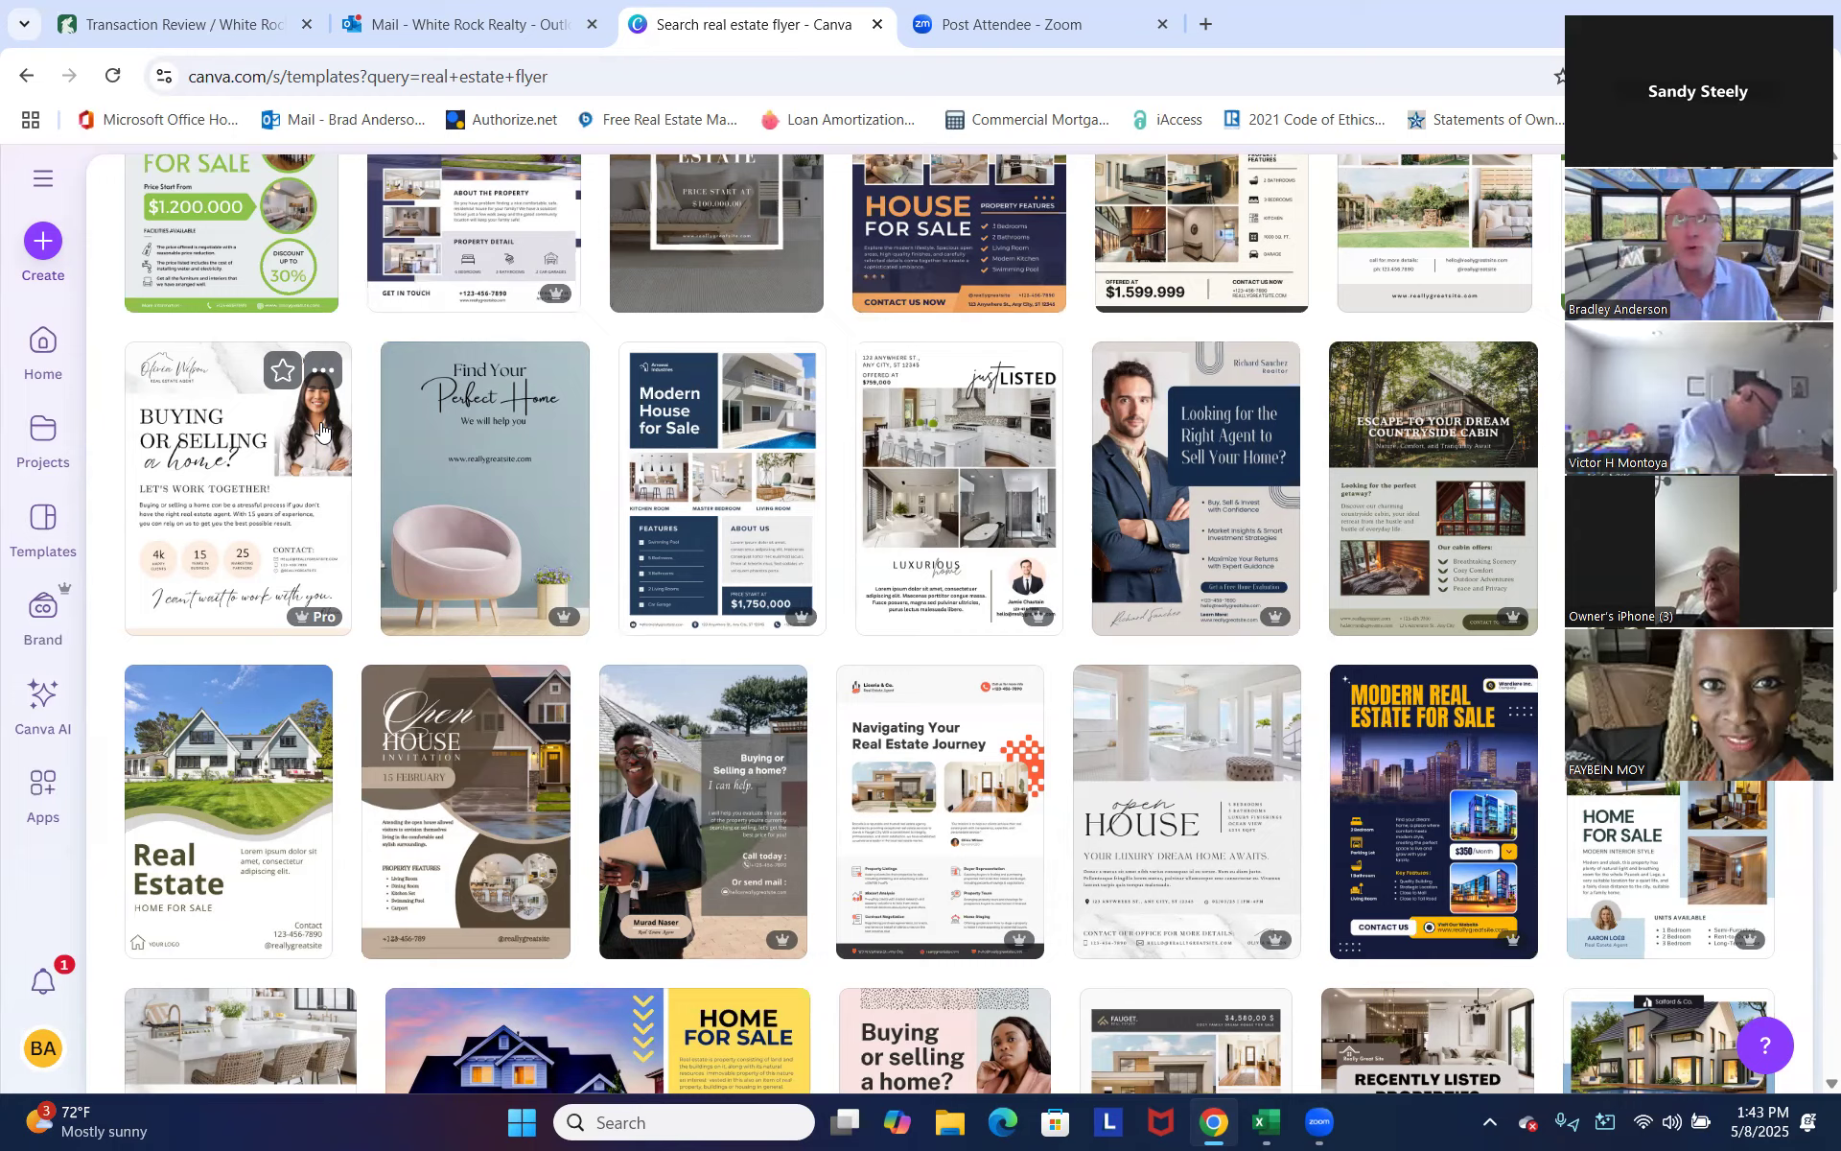
pyautogui.scroll(-10, 117, 841)
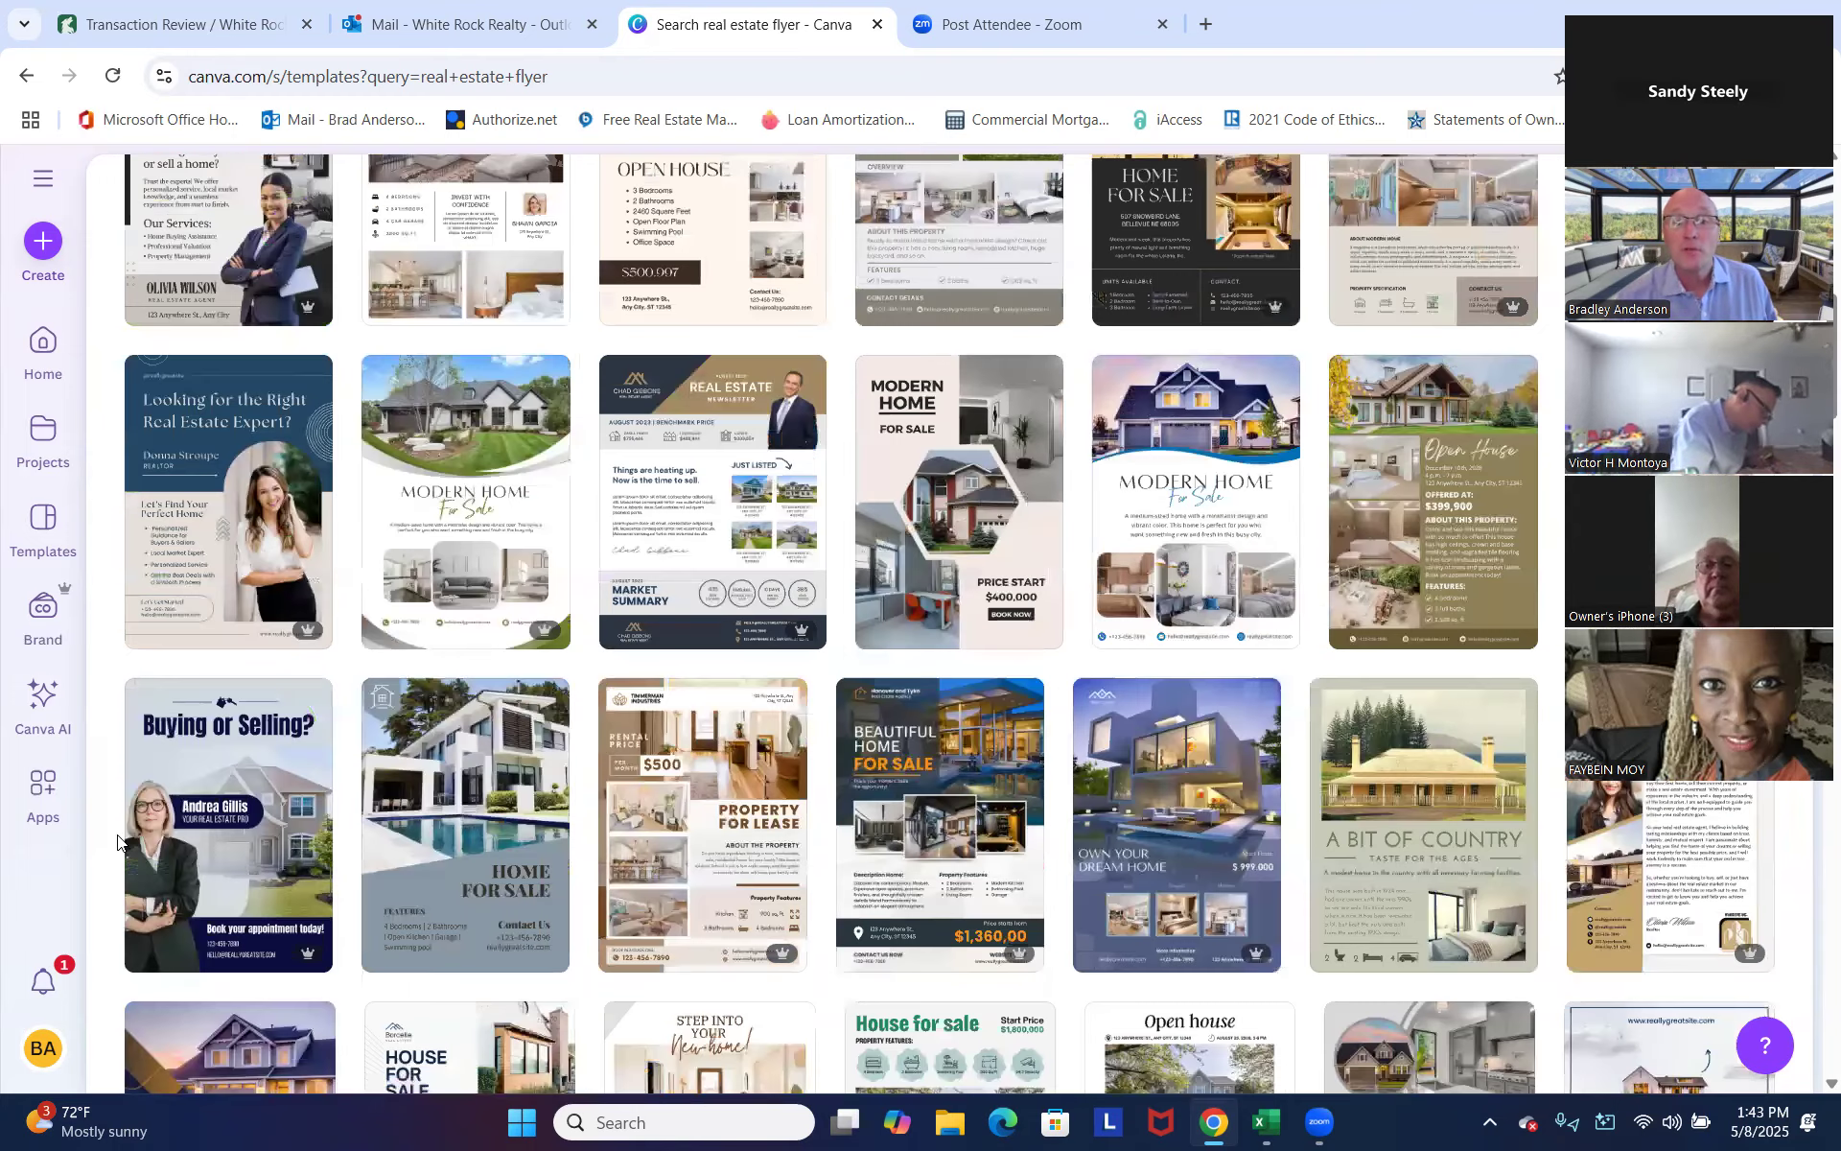
# Replace the template search with "real estate social media post" and browse the resulting designs.
pyautogui.scroll(10, 117, 841)
pyautogui.press('BackSpace')
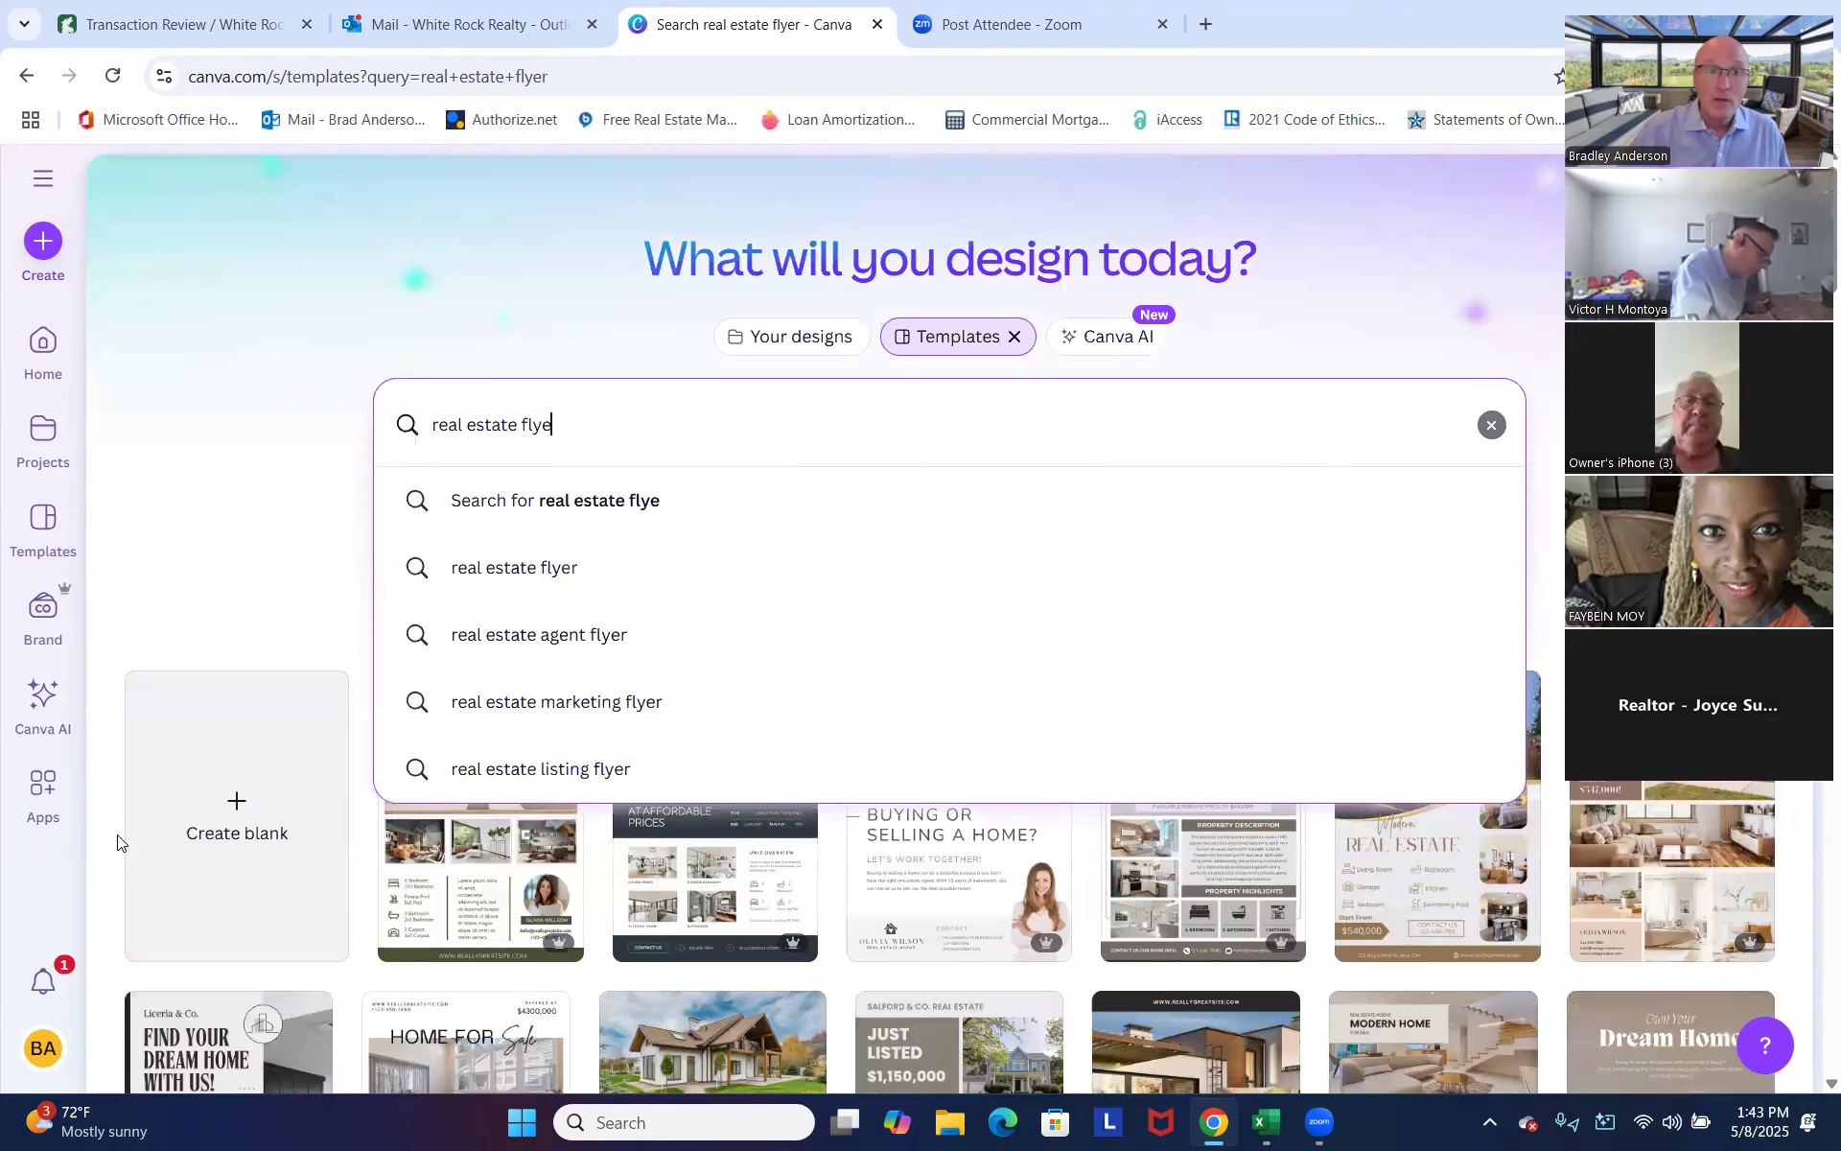
pyautogui.press('BackSpace')
pyautogui.press('BackSpace')
pyautogui.press('BackSpace')
pyautogui.press('BackSpace')
pyautogui.press('BackSpace')
pyautogui.press('BackSpace')
pyautogui.press('BackSpace')
pyautogui.press('BackSpace')
pyautogui.press('BackSpace')
pyautogui.press('BackSpace')
pyautogui.press('BackSpace')
pyautogui.press('BackSpace')
pyautogui.press('BackSpace')
pyautogui.press('BackSpace')
pyautogui.press('BackSpace')
pyautogui.press('BackSpace')
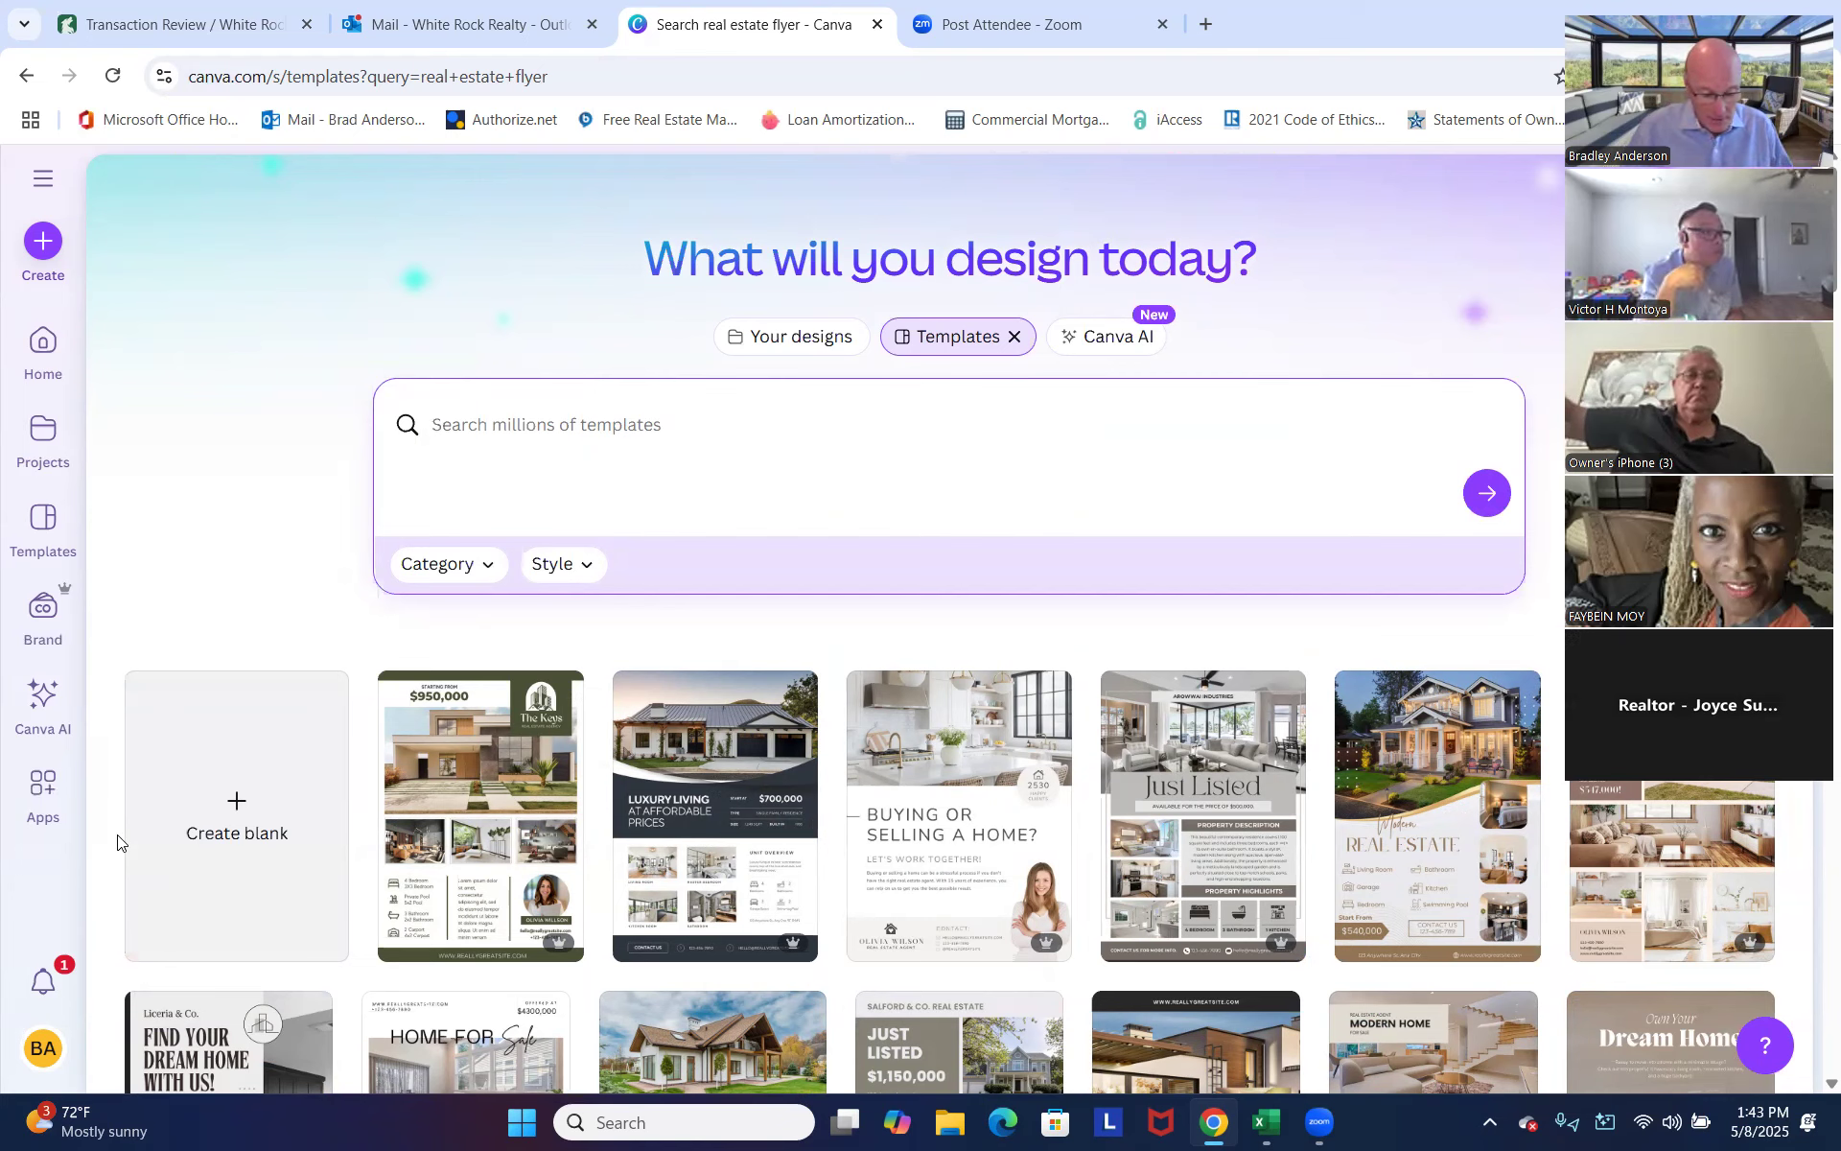
pyautogui.write('real estate soci')
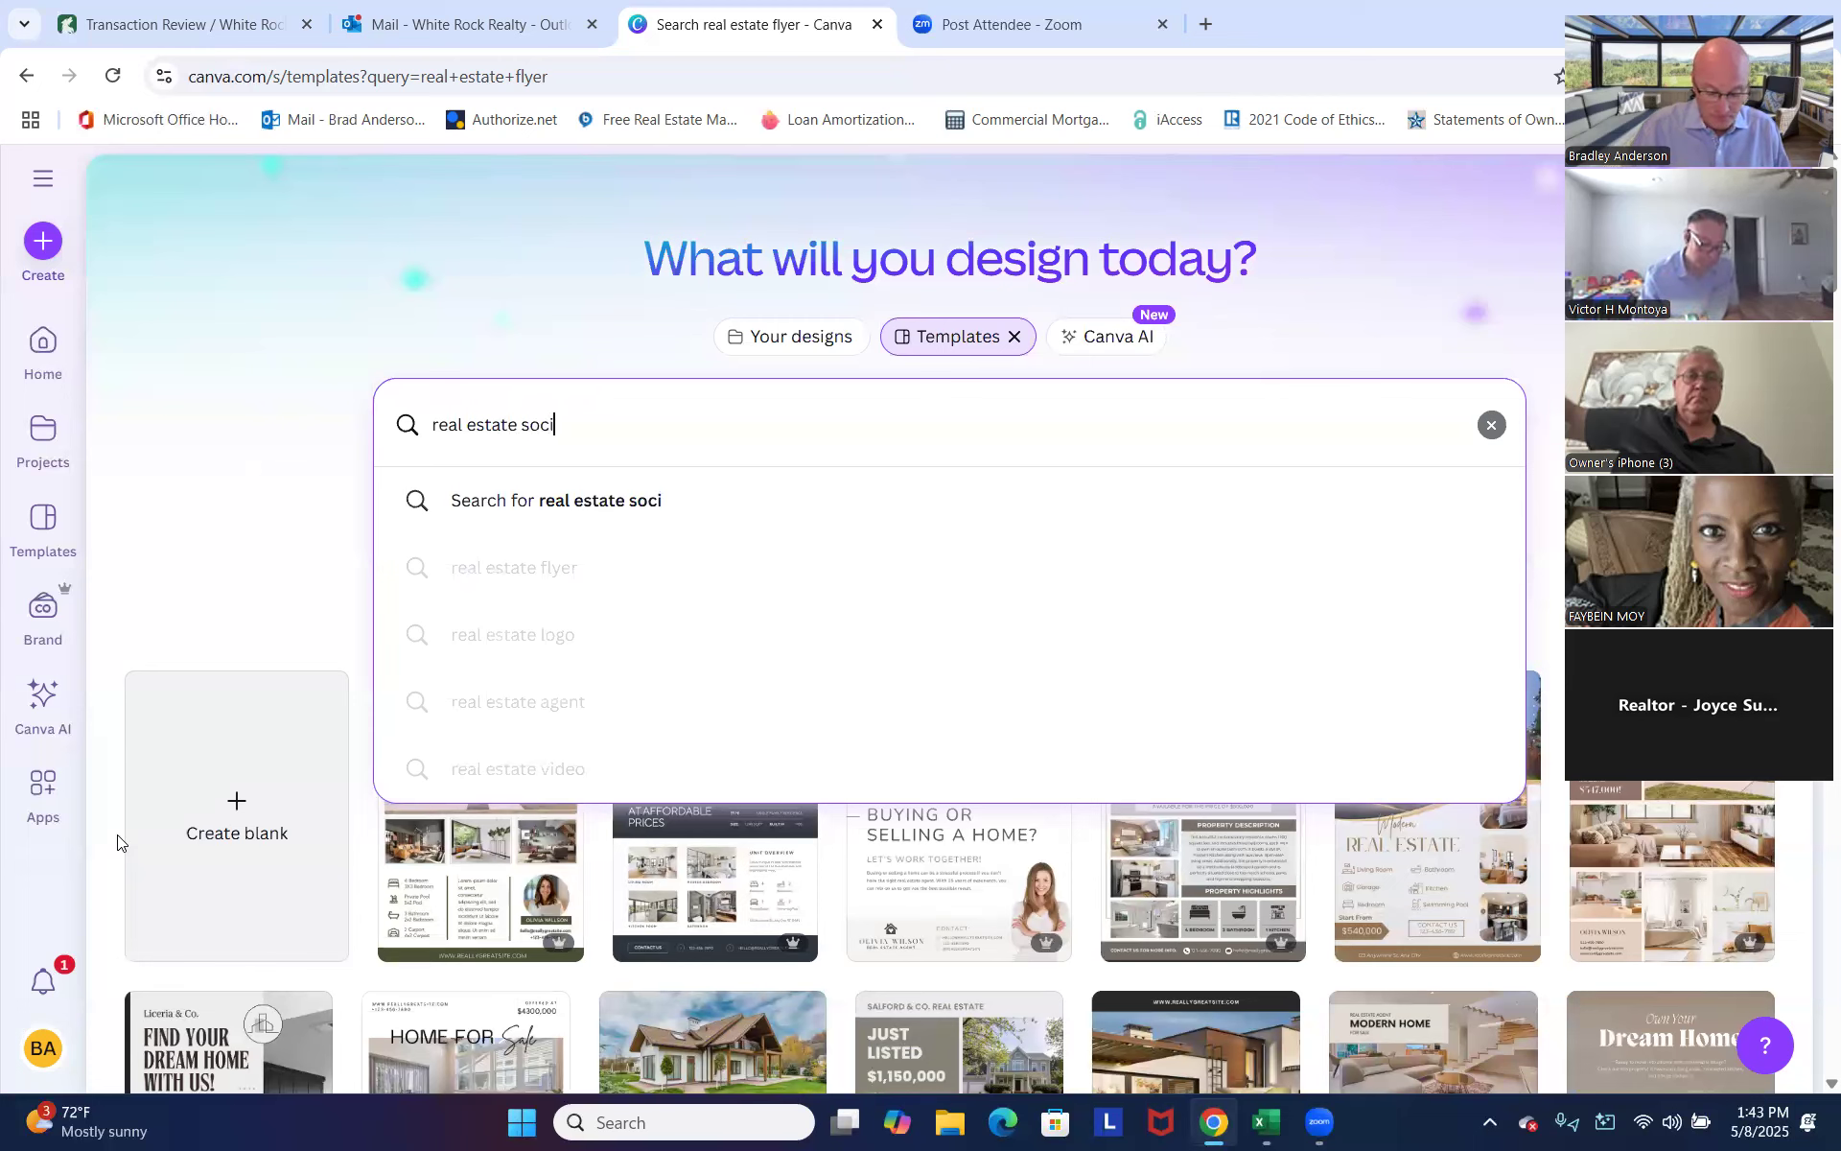
pyautogui.write('al media')
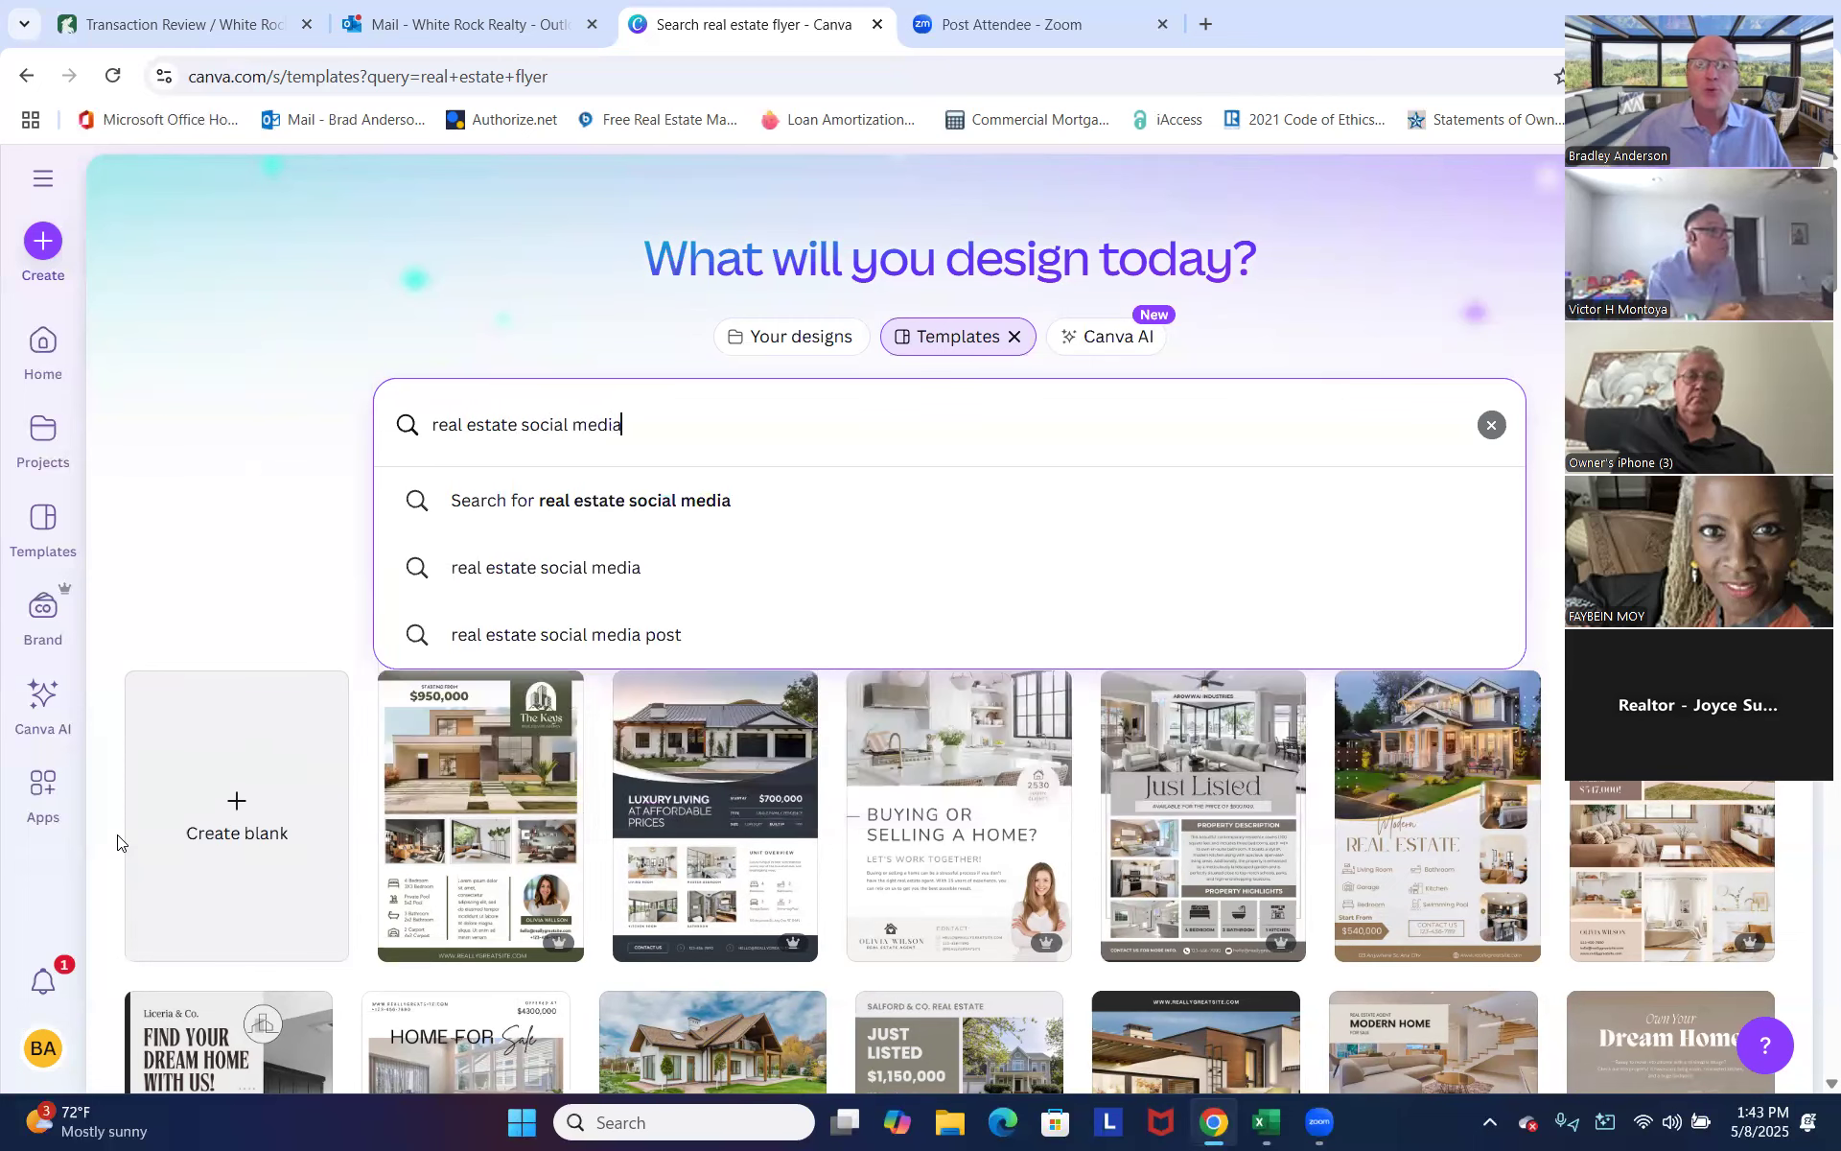
pyautogui.press('Down')
pyautogui.press('Down')
pyautogui.press('Down')
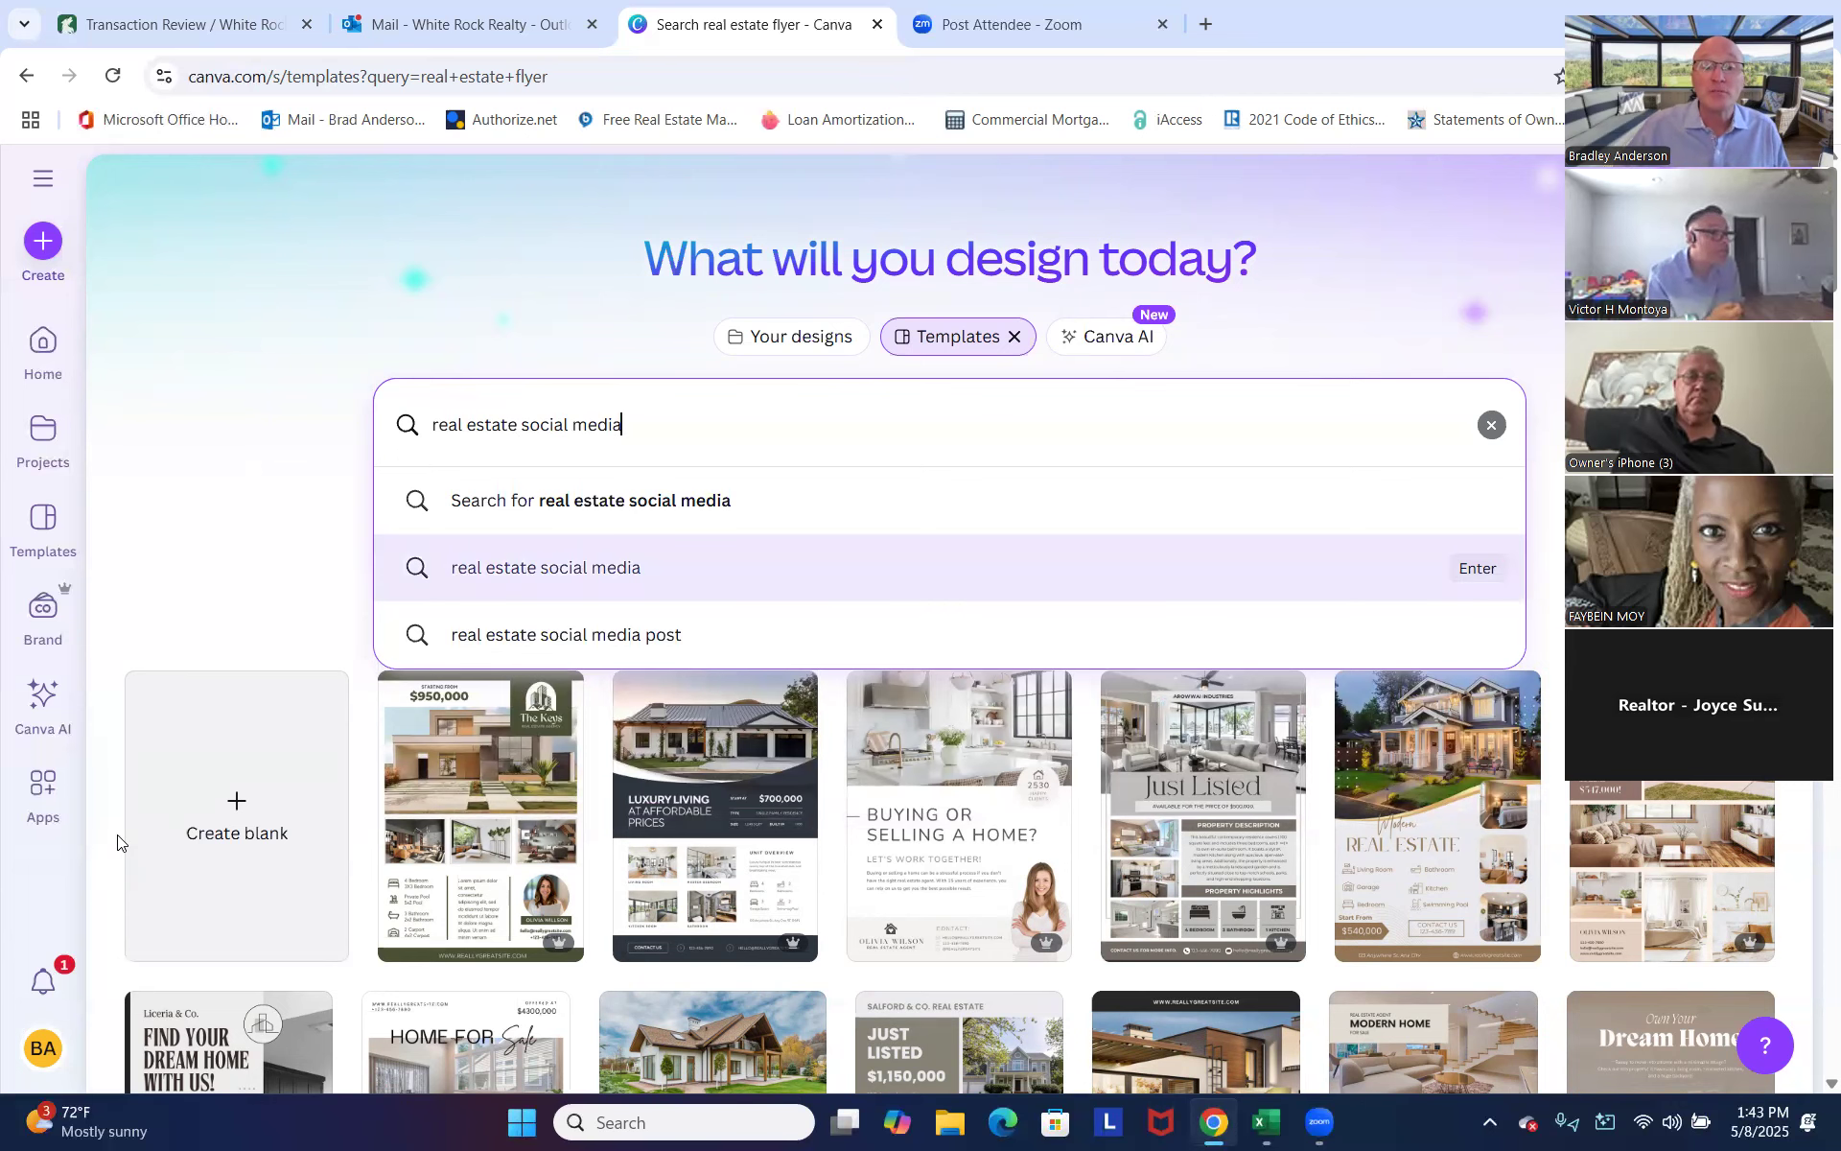
pyautogui.press('Return')
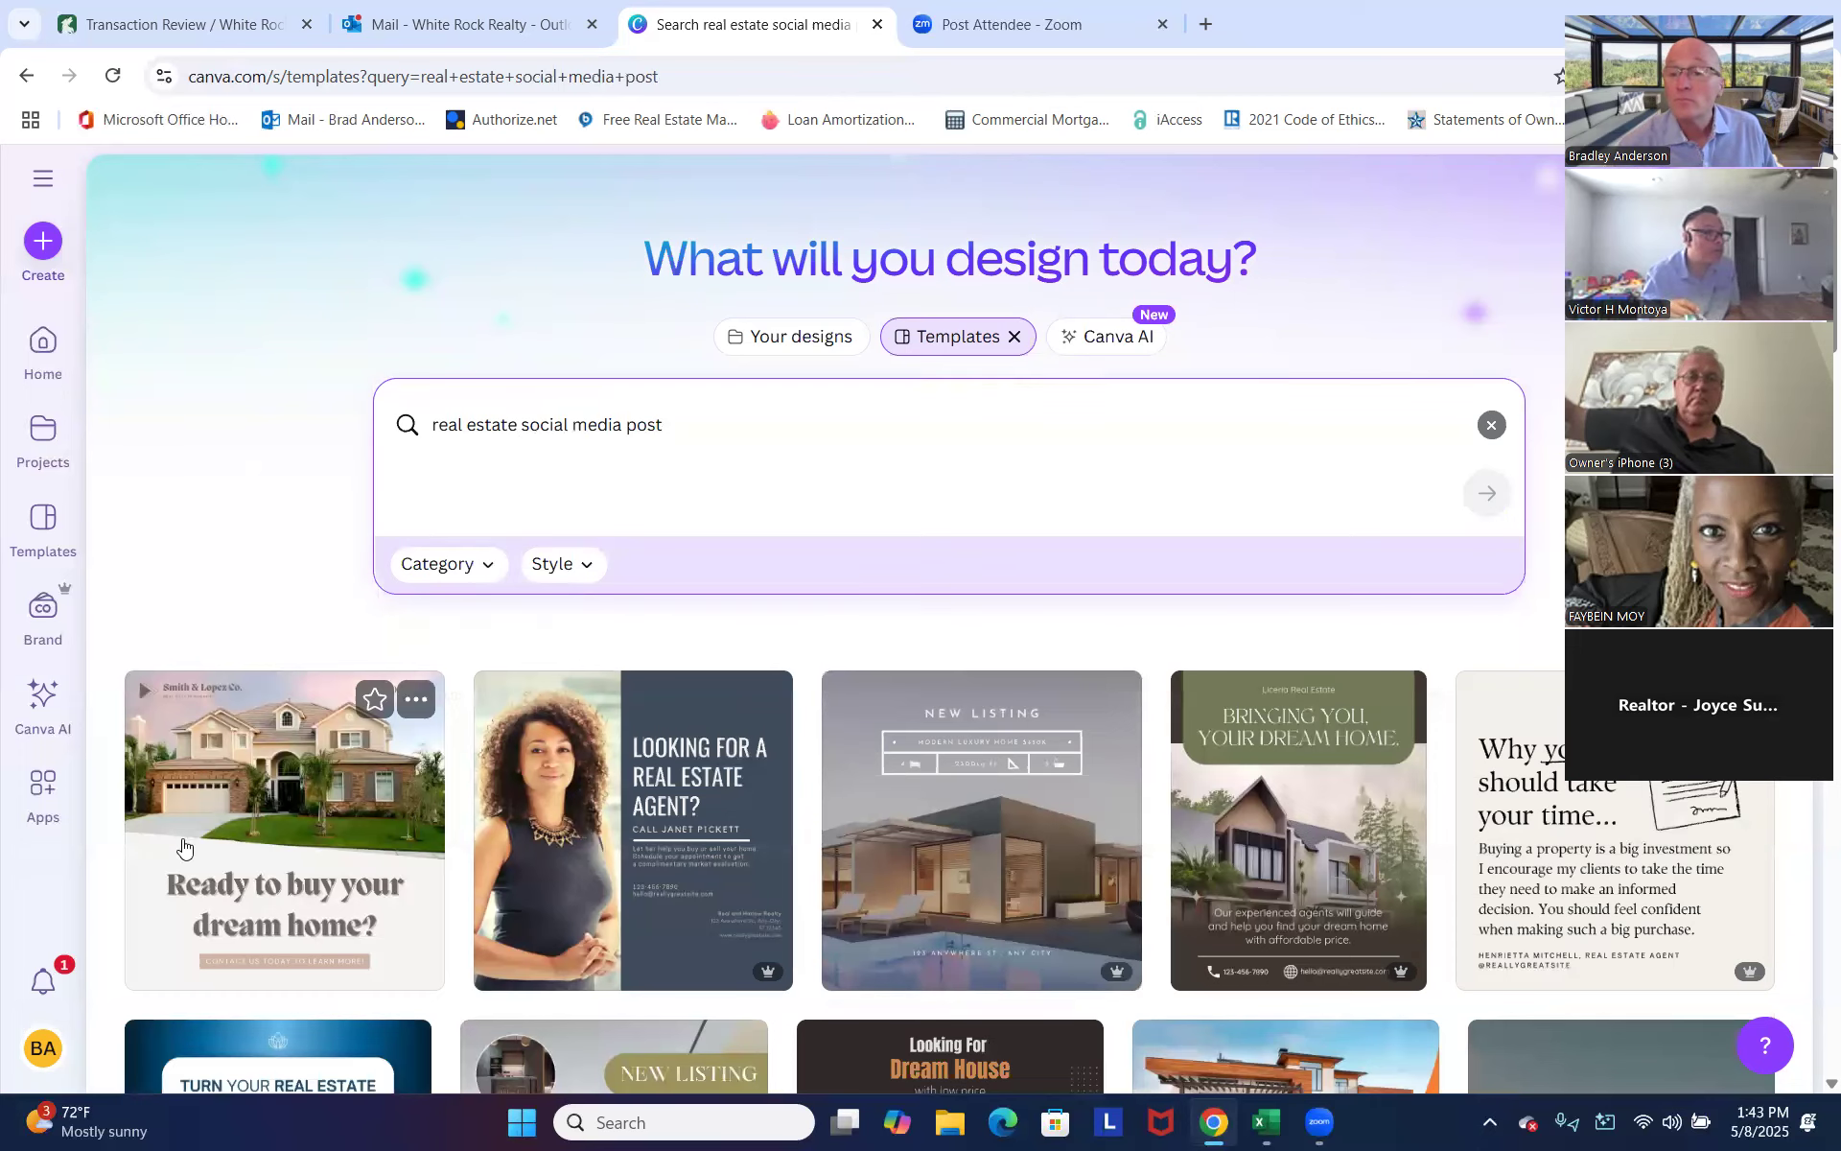
pyautogui.scroll(-5, 185, 844)
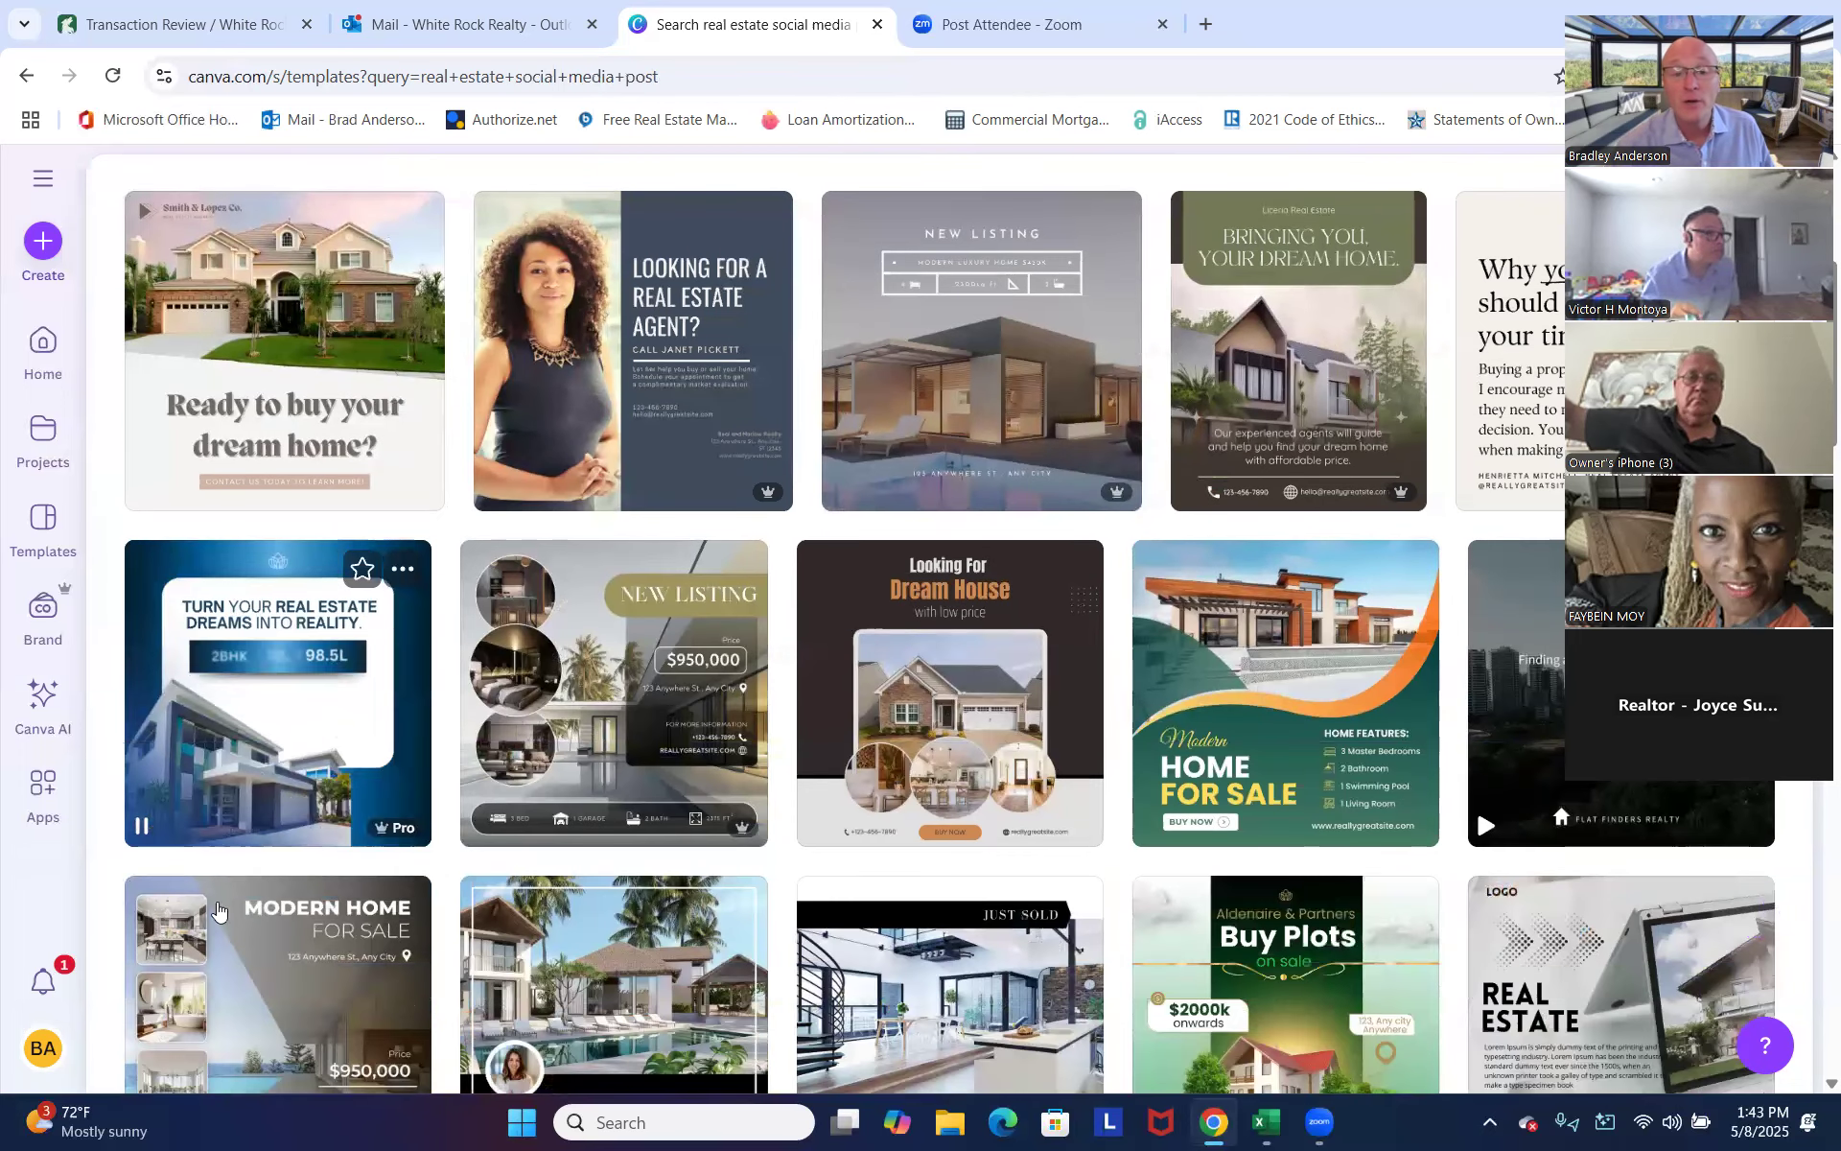
pyautogui.scroll(-5, 549, 857)
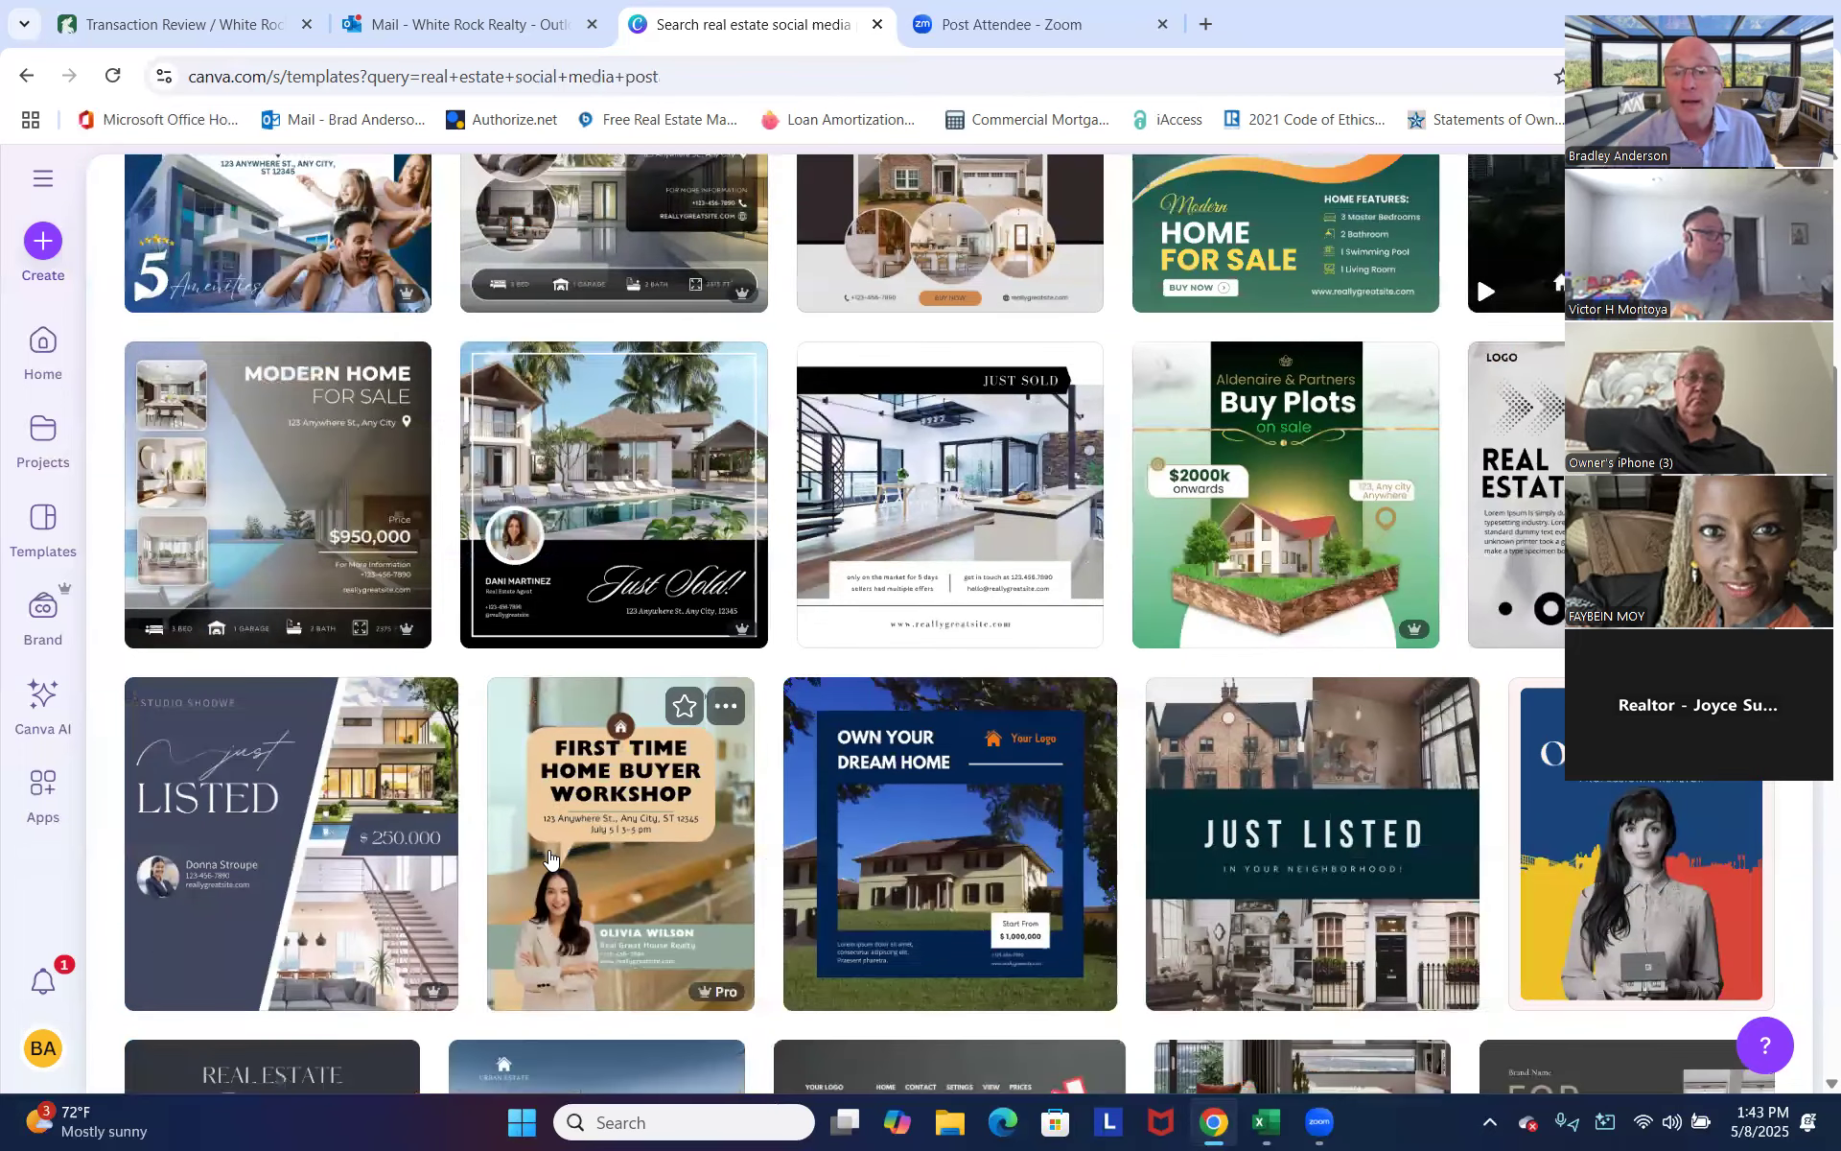
pyautogui.scroll(-3, 550, 856)
pyautogui.scroll(14, 549, 856)
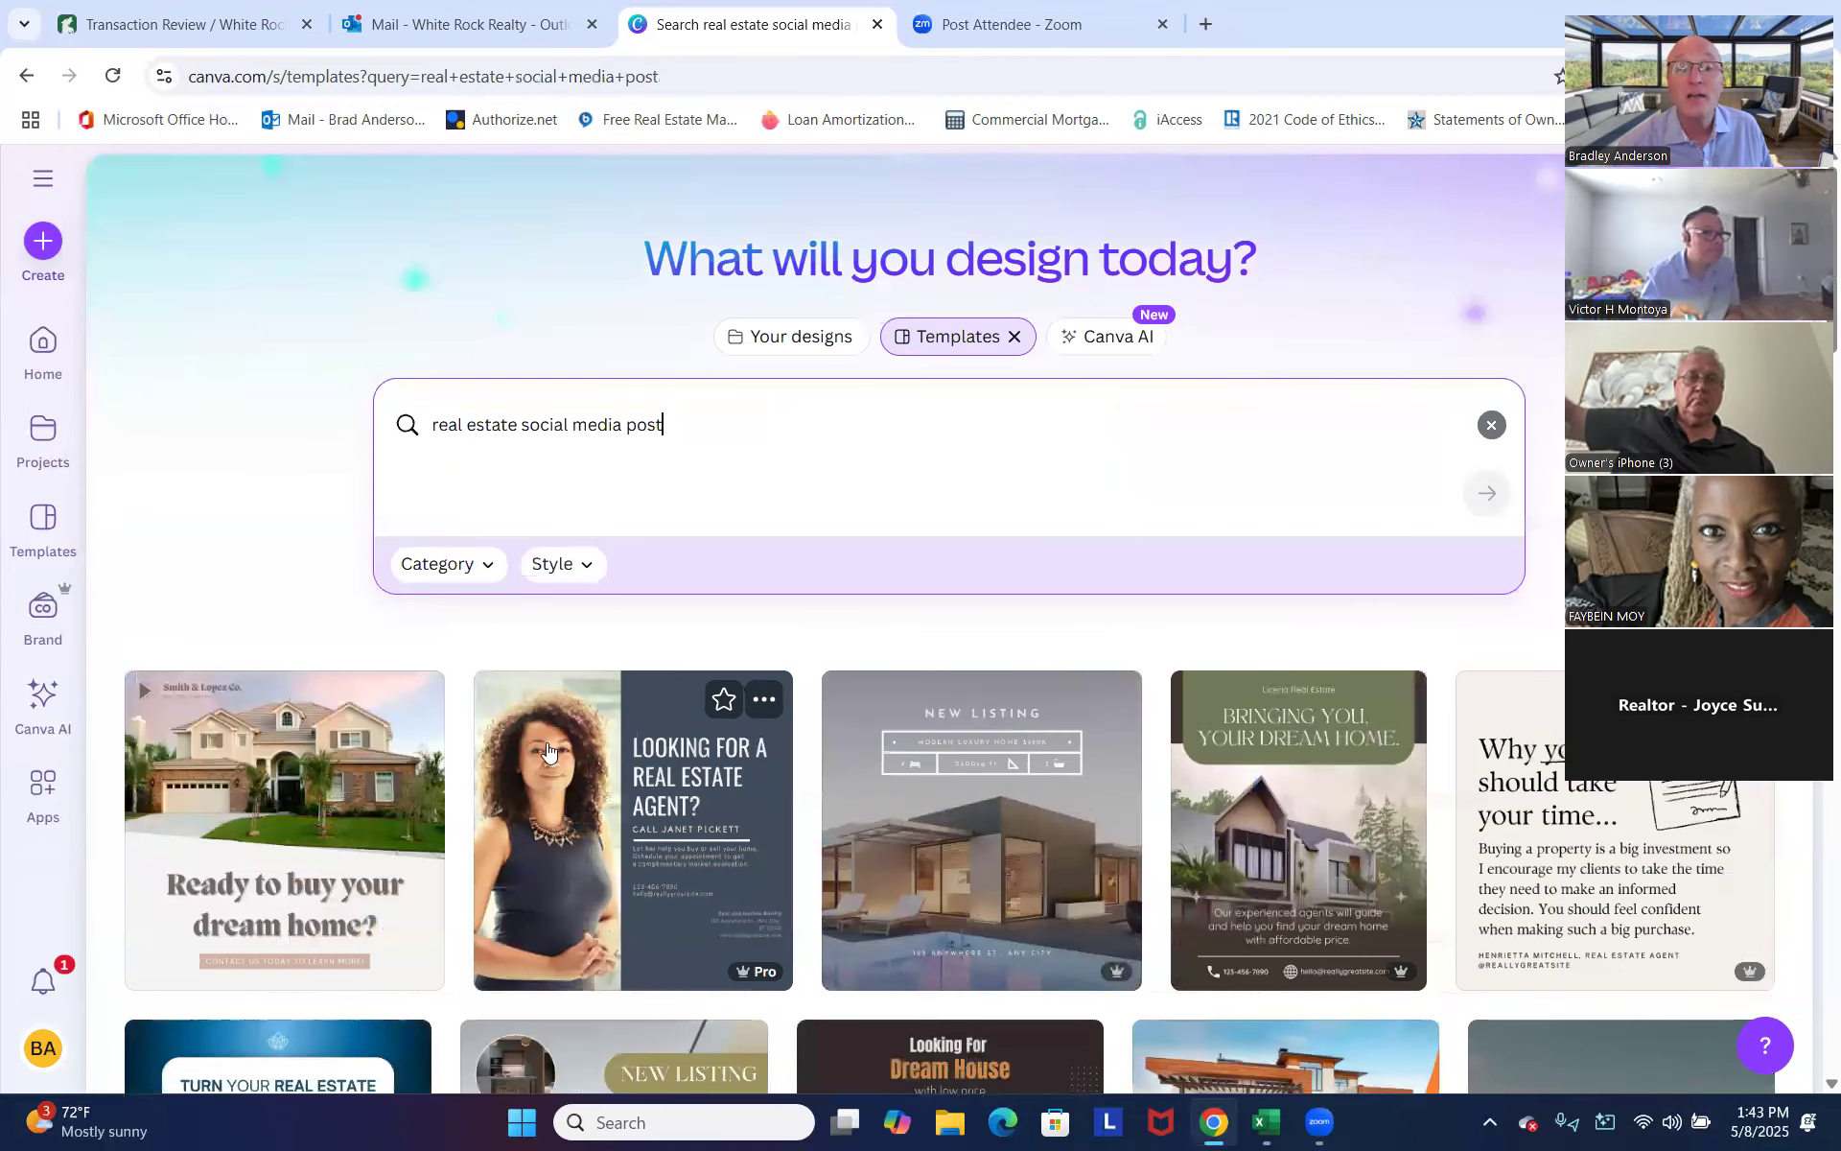
# Narrow the template search to "real estate social media post facebook" and look through the designs.
pyautogui.write('fac')
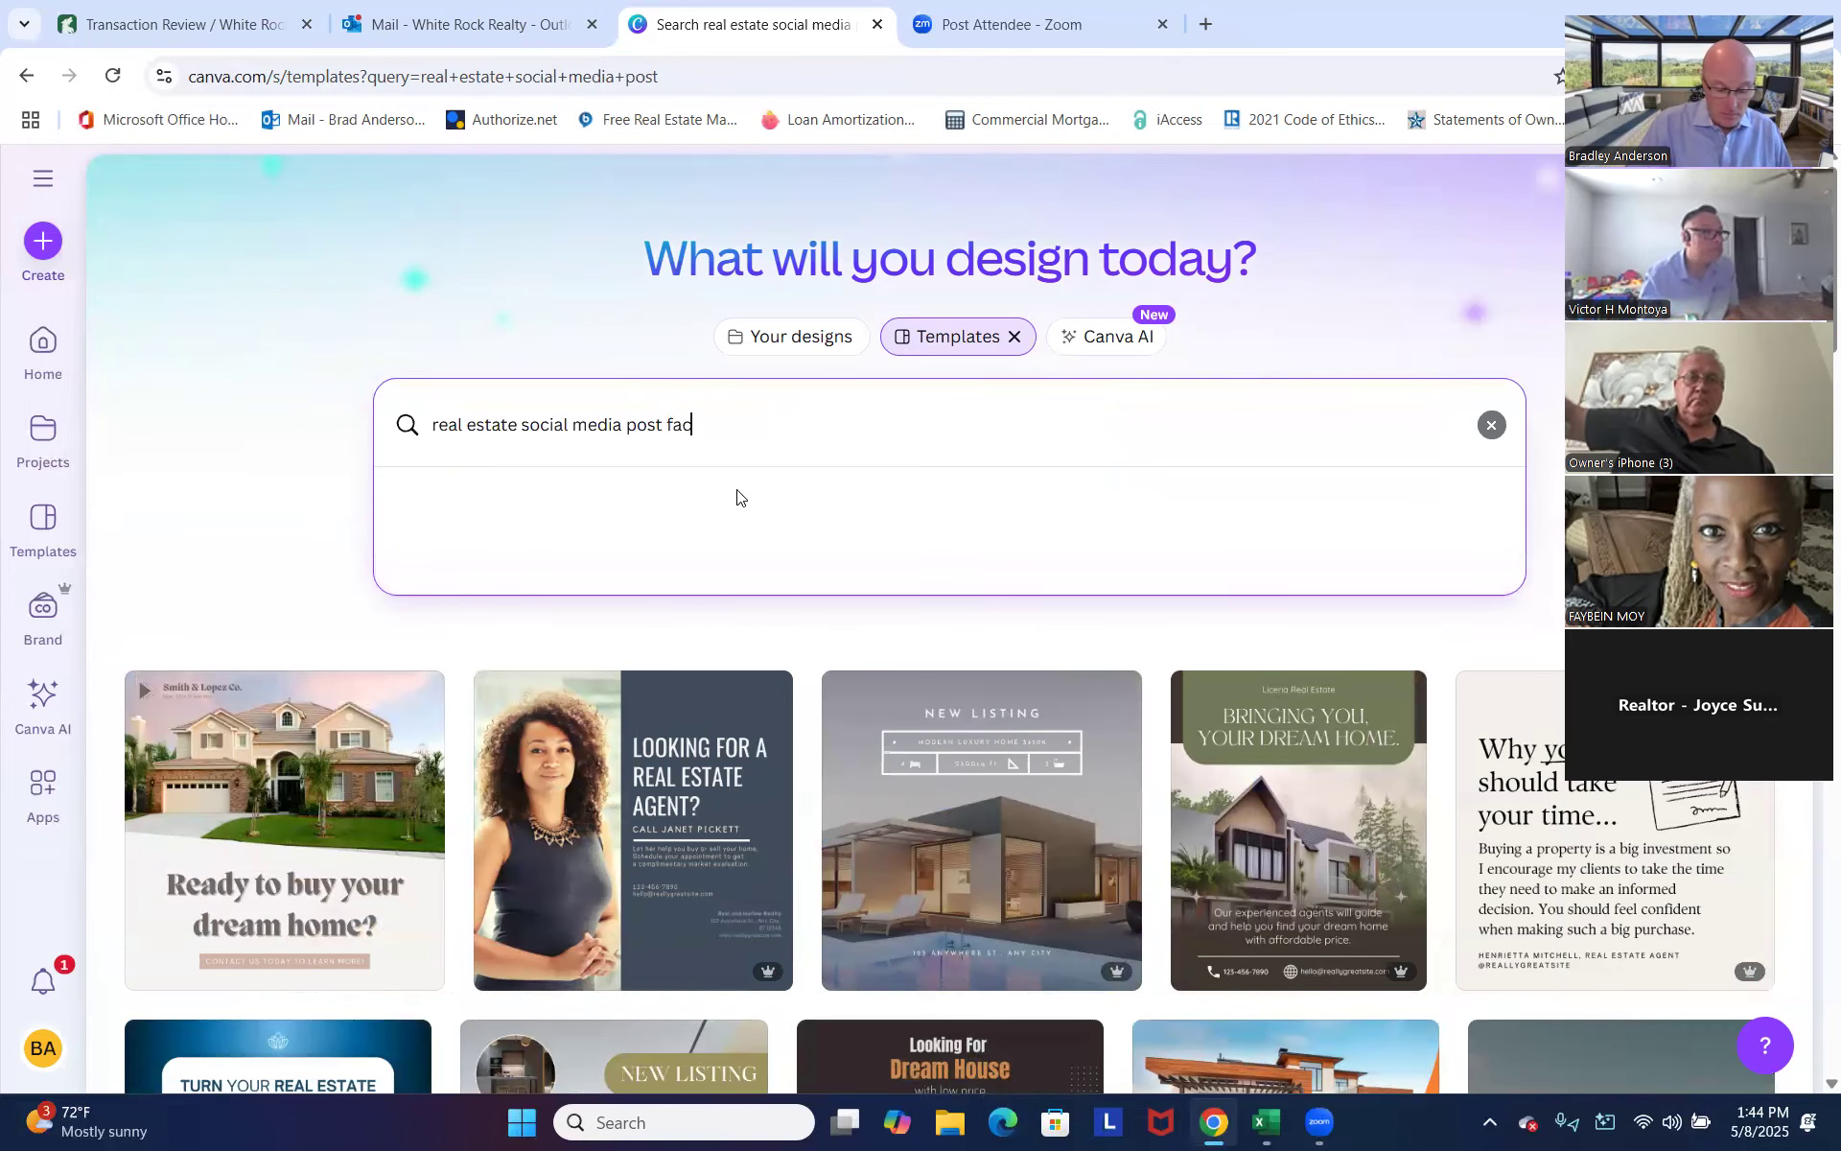
pyautogui.write('ebook')
pyautogui.press('Return')
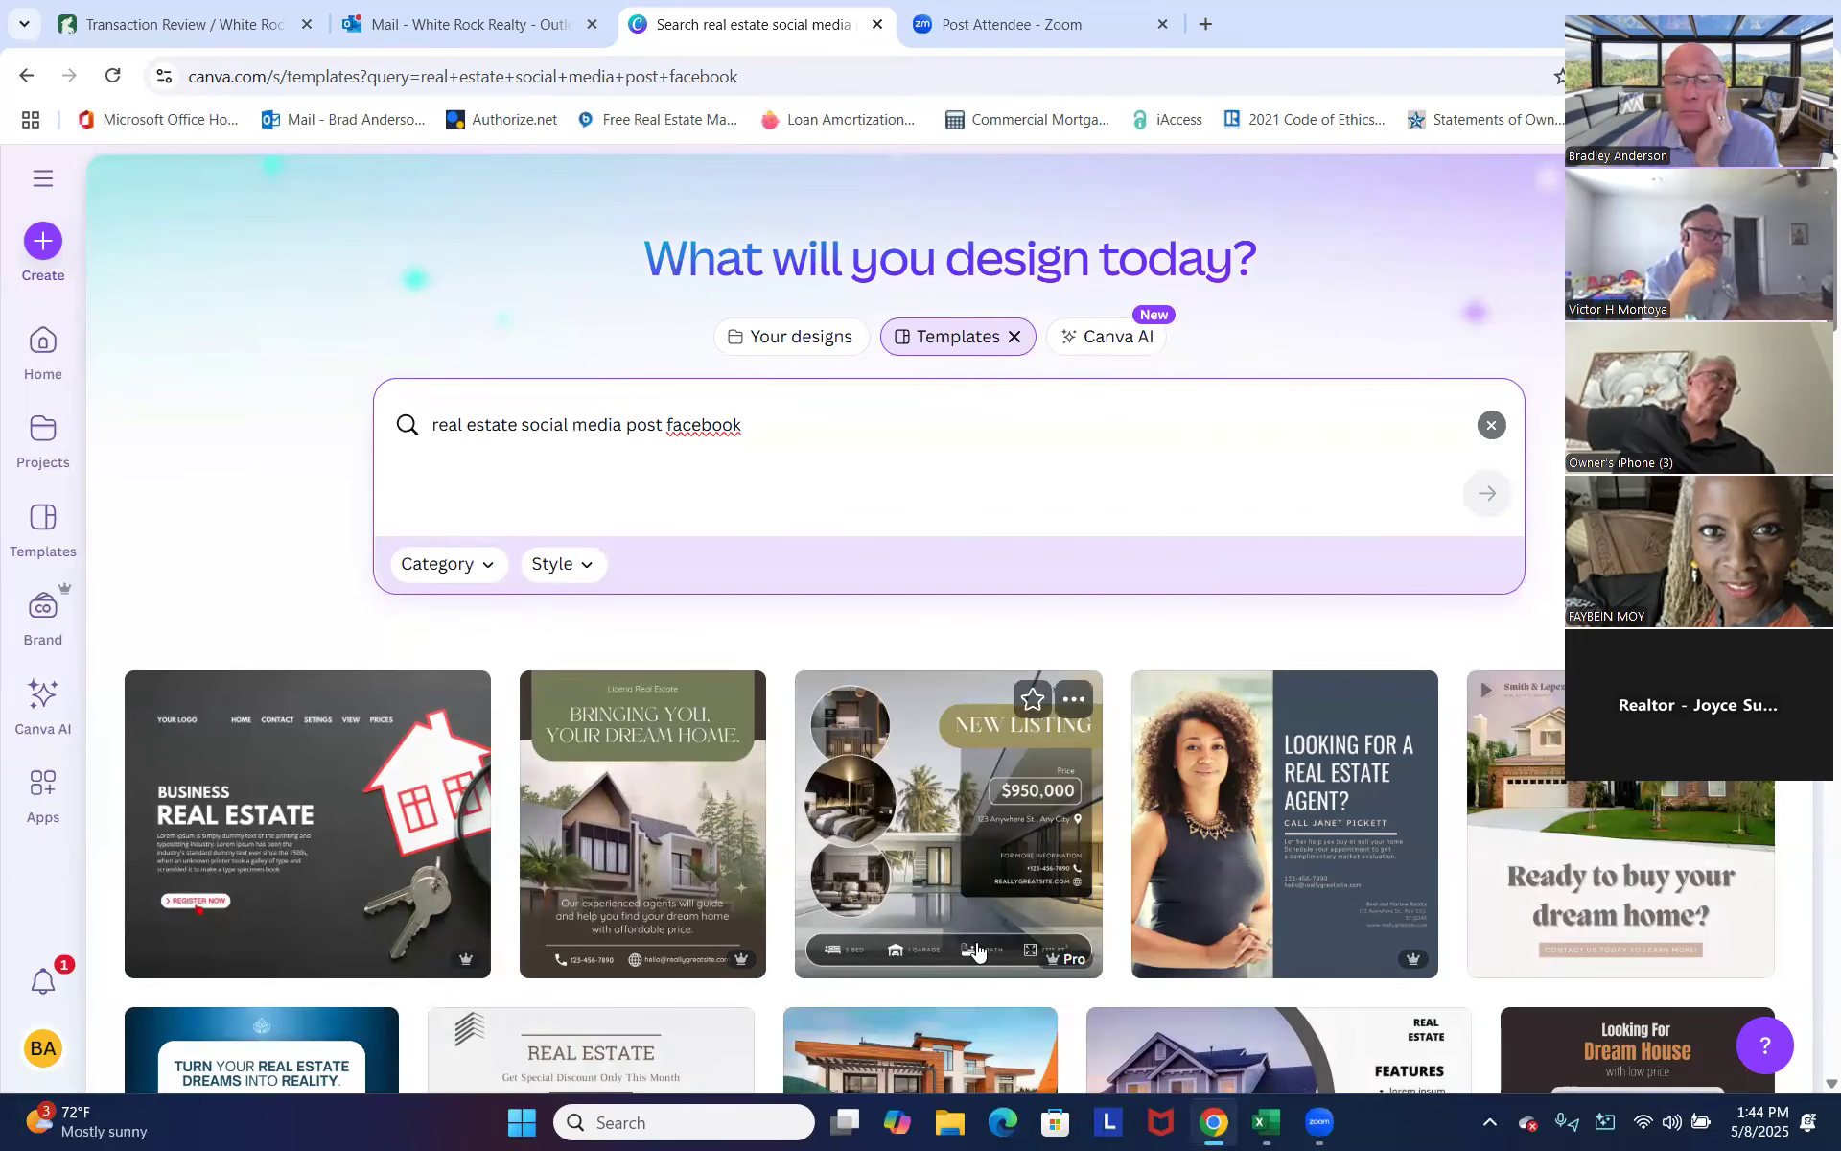
pyautogui.scroll(-3, 964, 834)
pyautogui.scroll(-5, 964, 835)
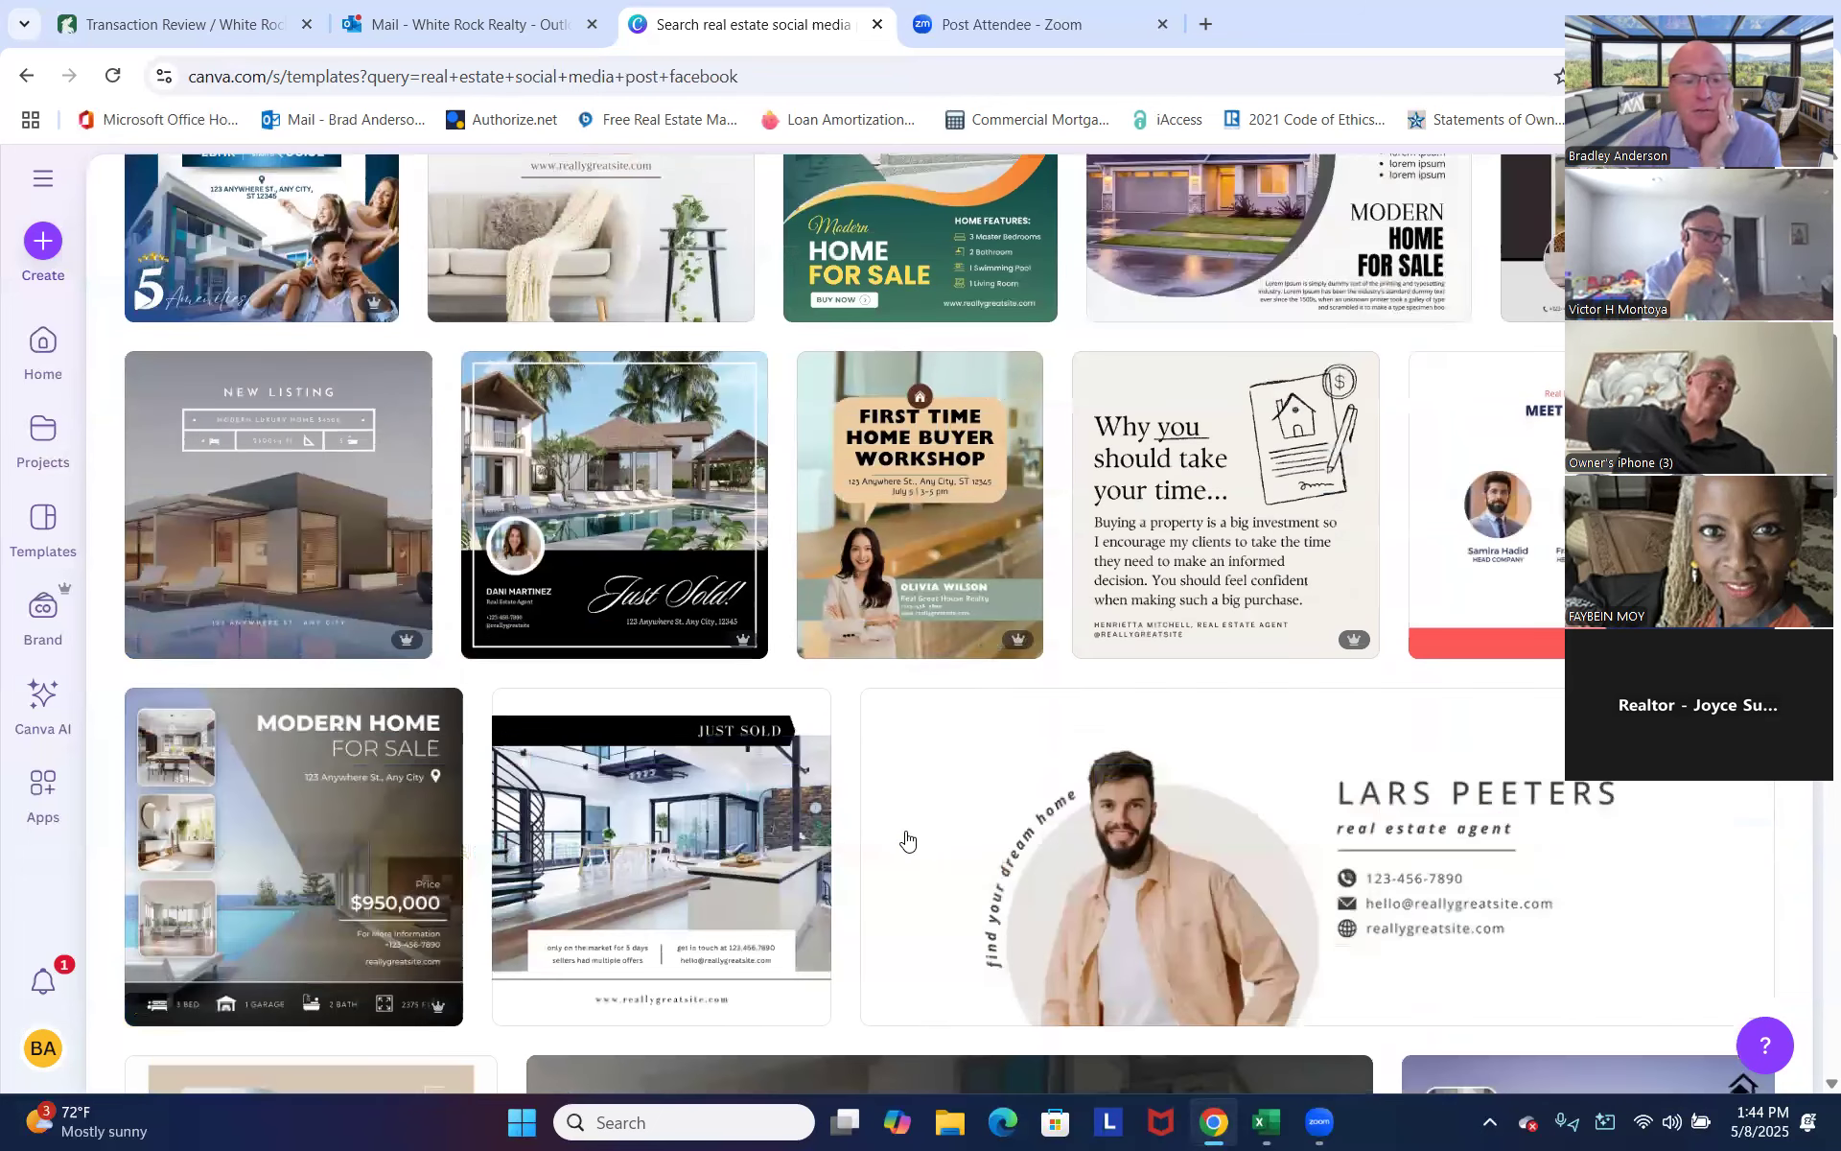
pyautogui.scroll(-4, 907, 840)
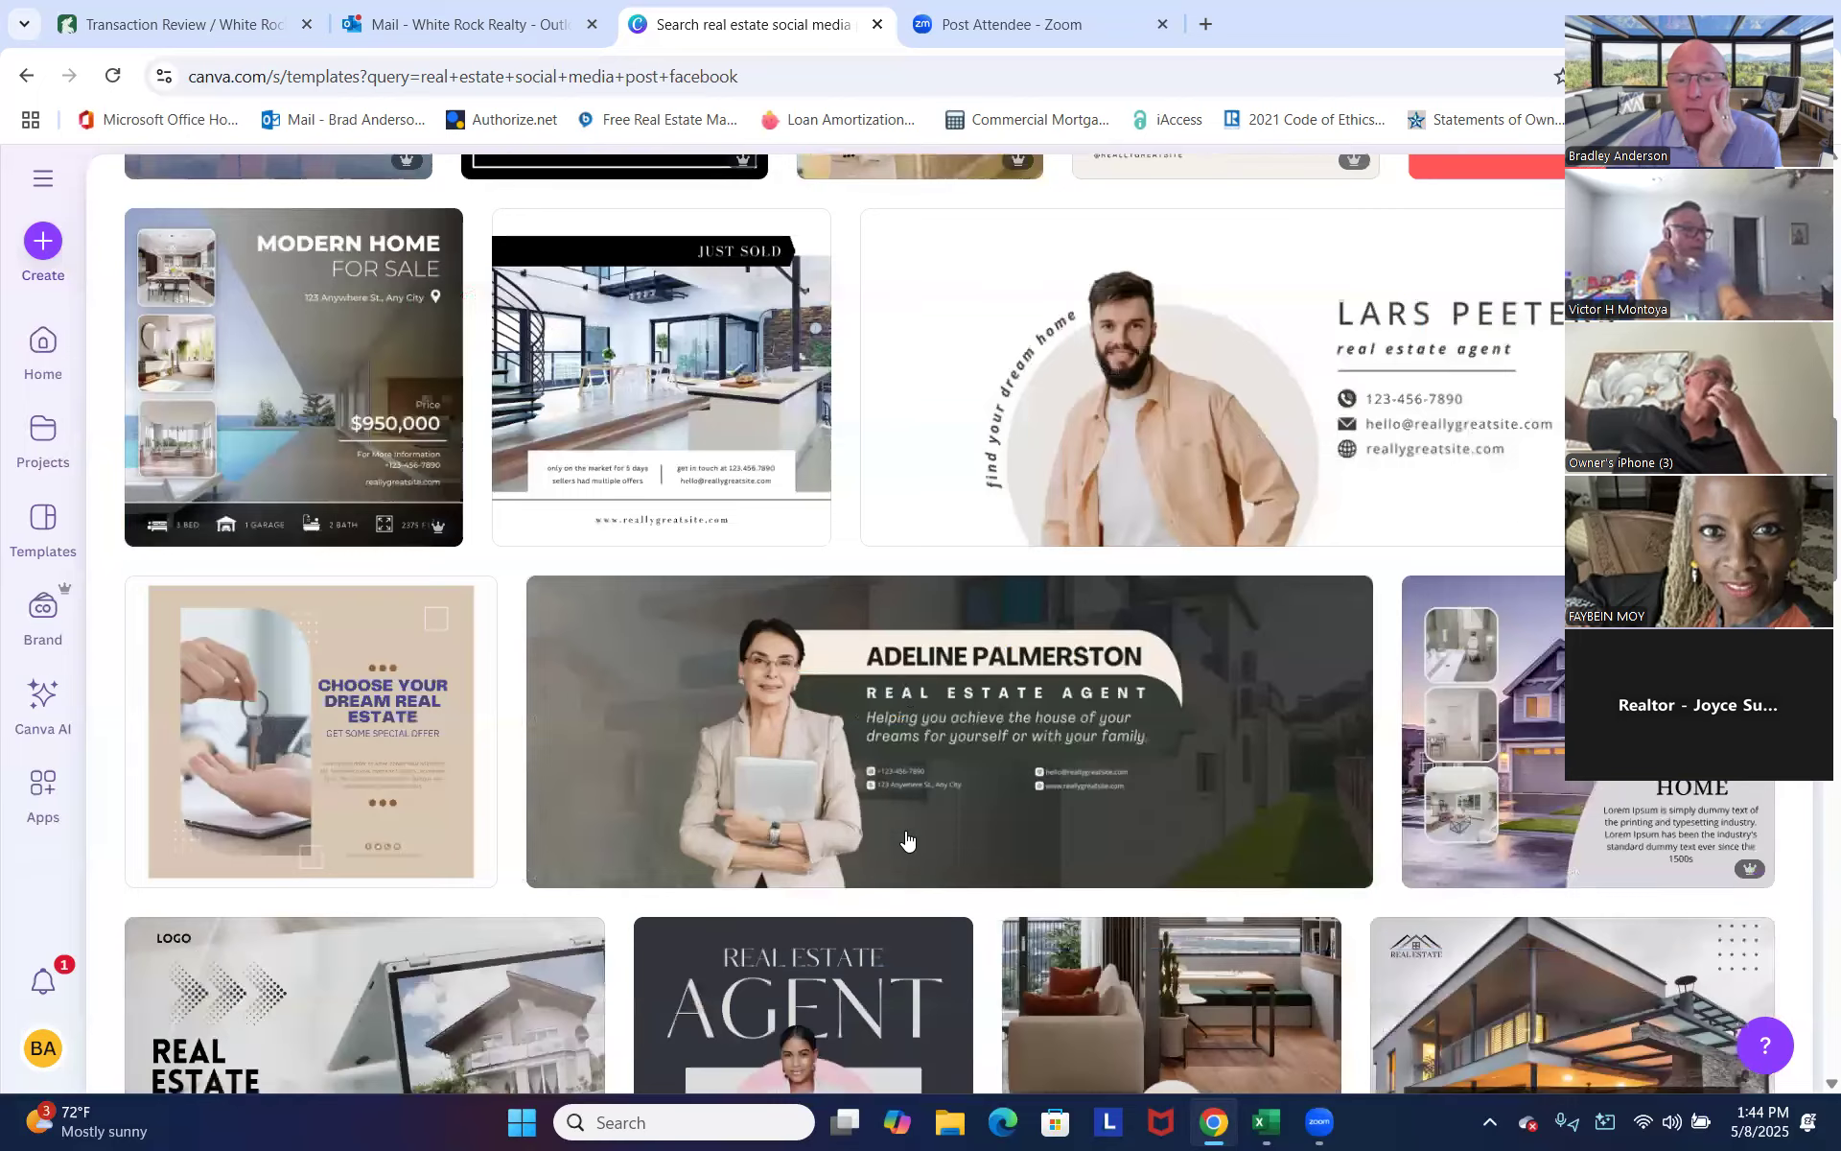
# Look through more Facebook post templates, and open the Black & White Positivity Instagram post from the recent projects.
pyautogui.scroll(-2, 930, 791)
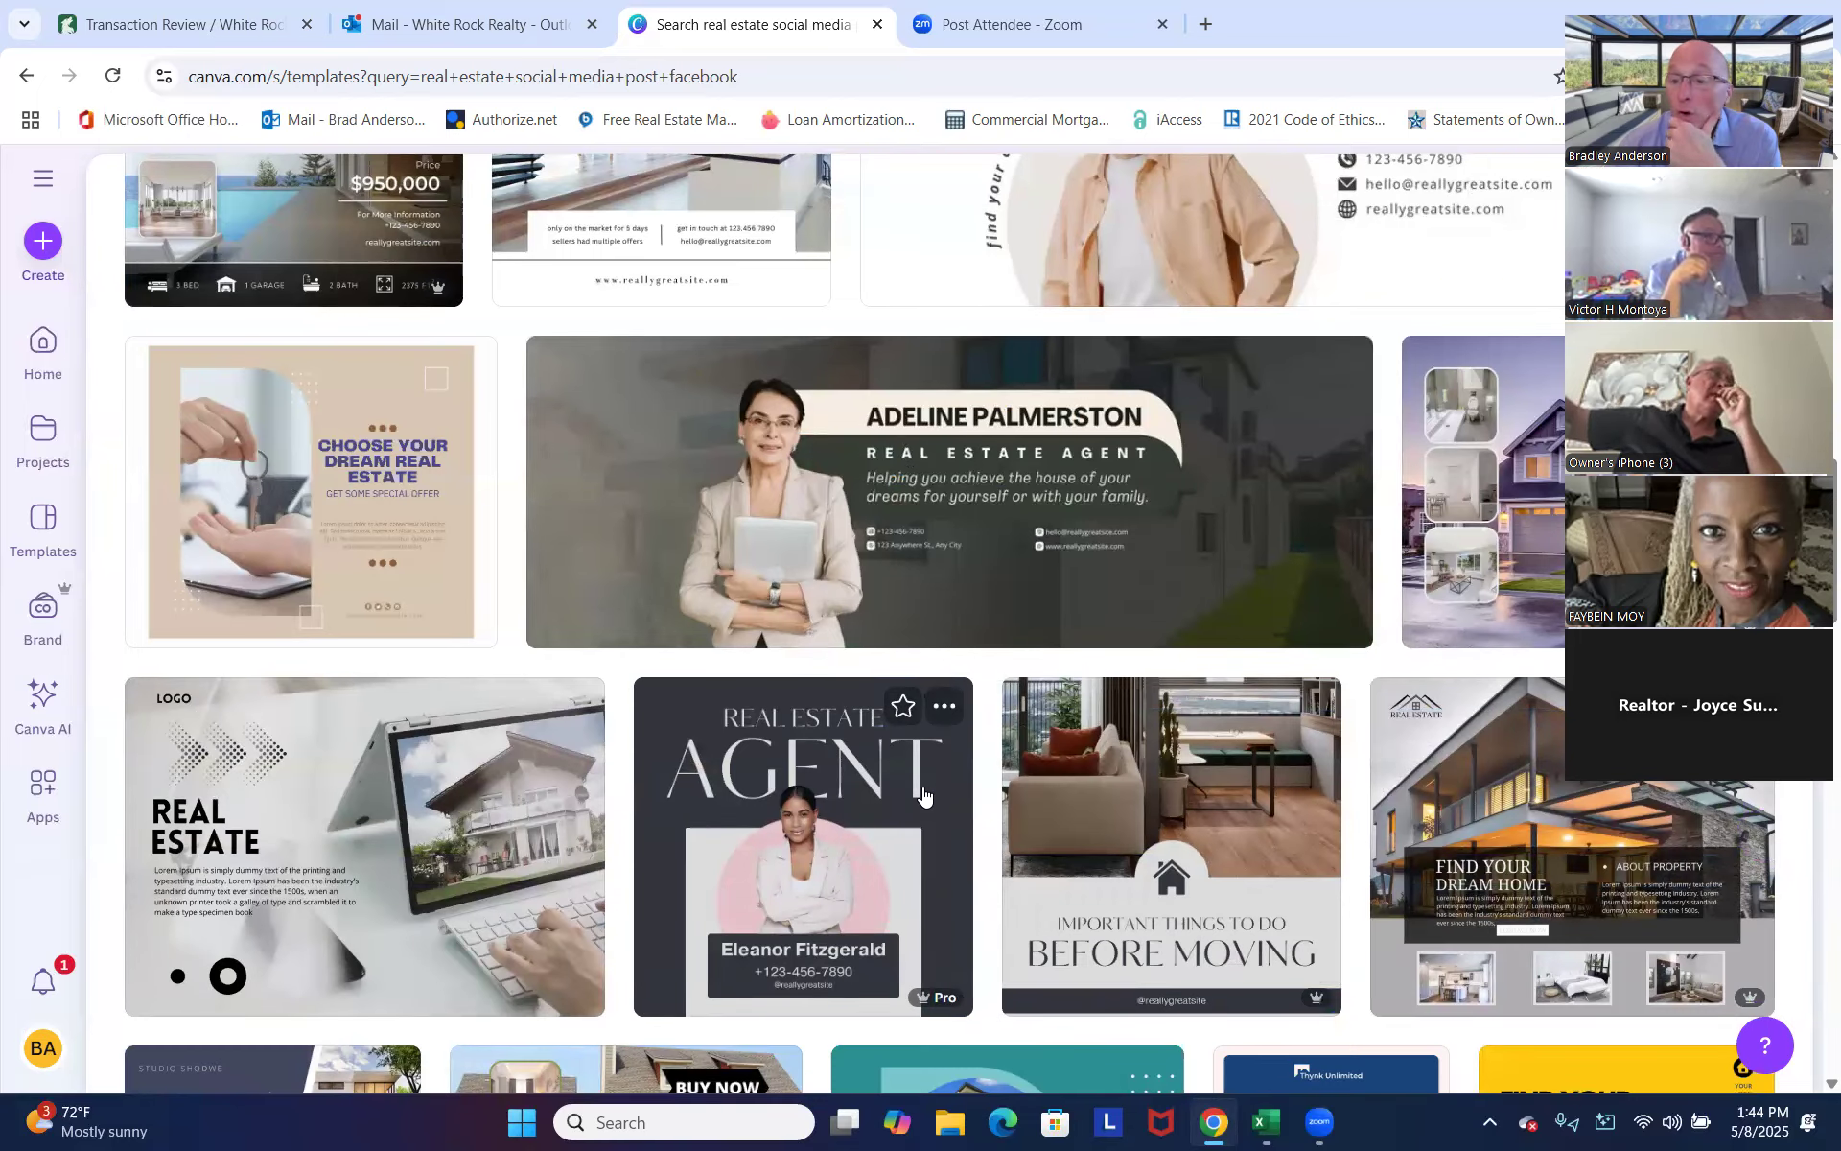
pyautogui.scroll(-3, 923, 794)
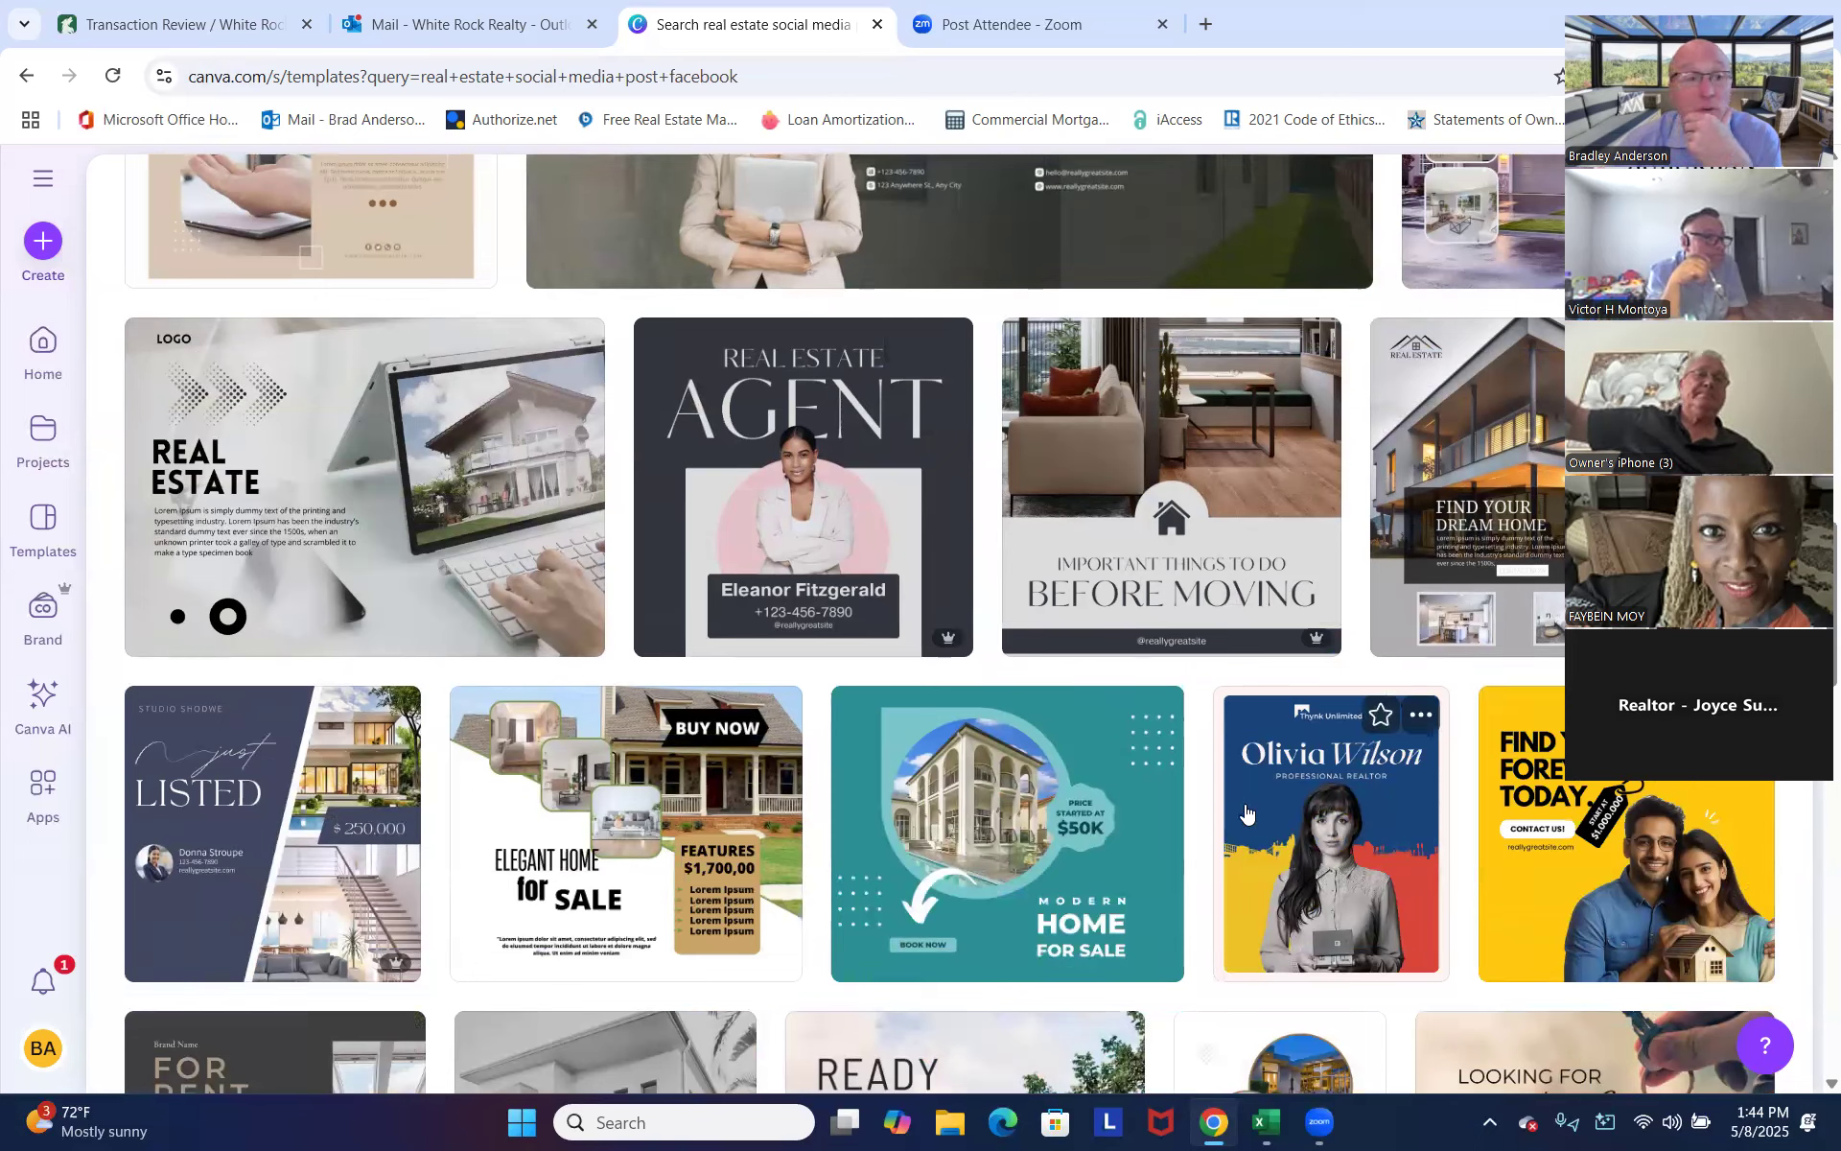
pyautogui.click(30, 441)
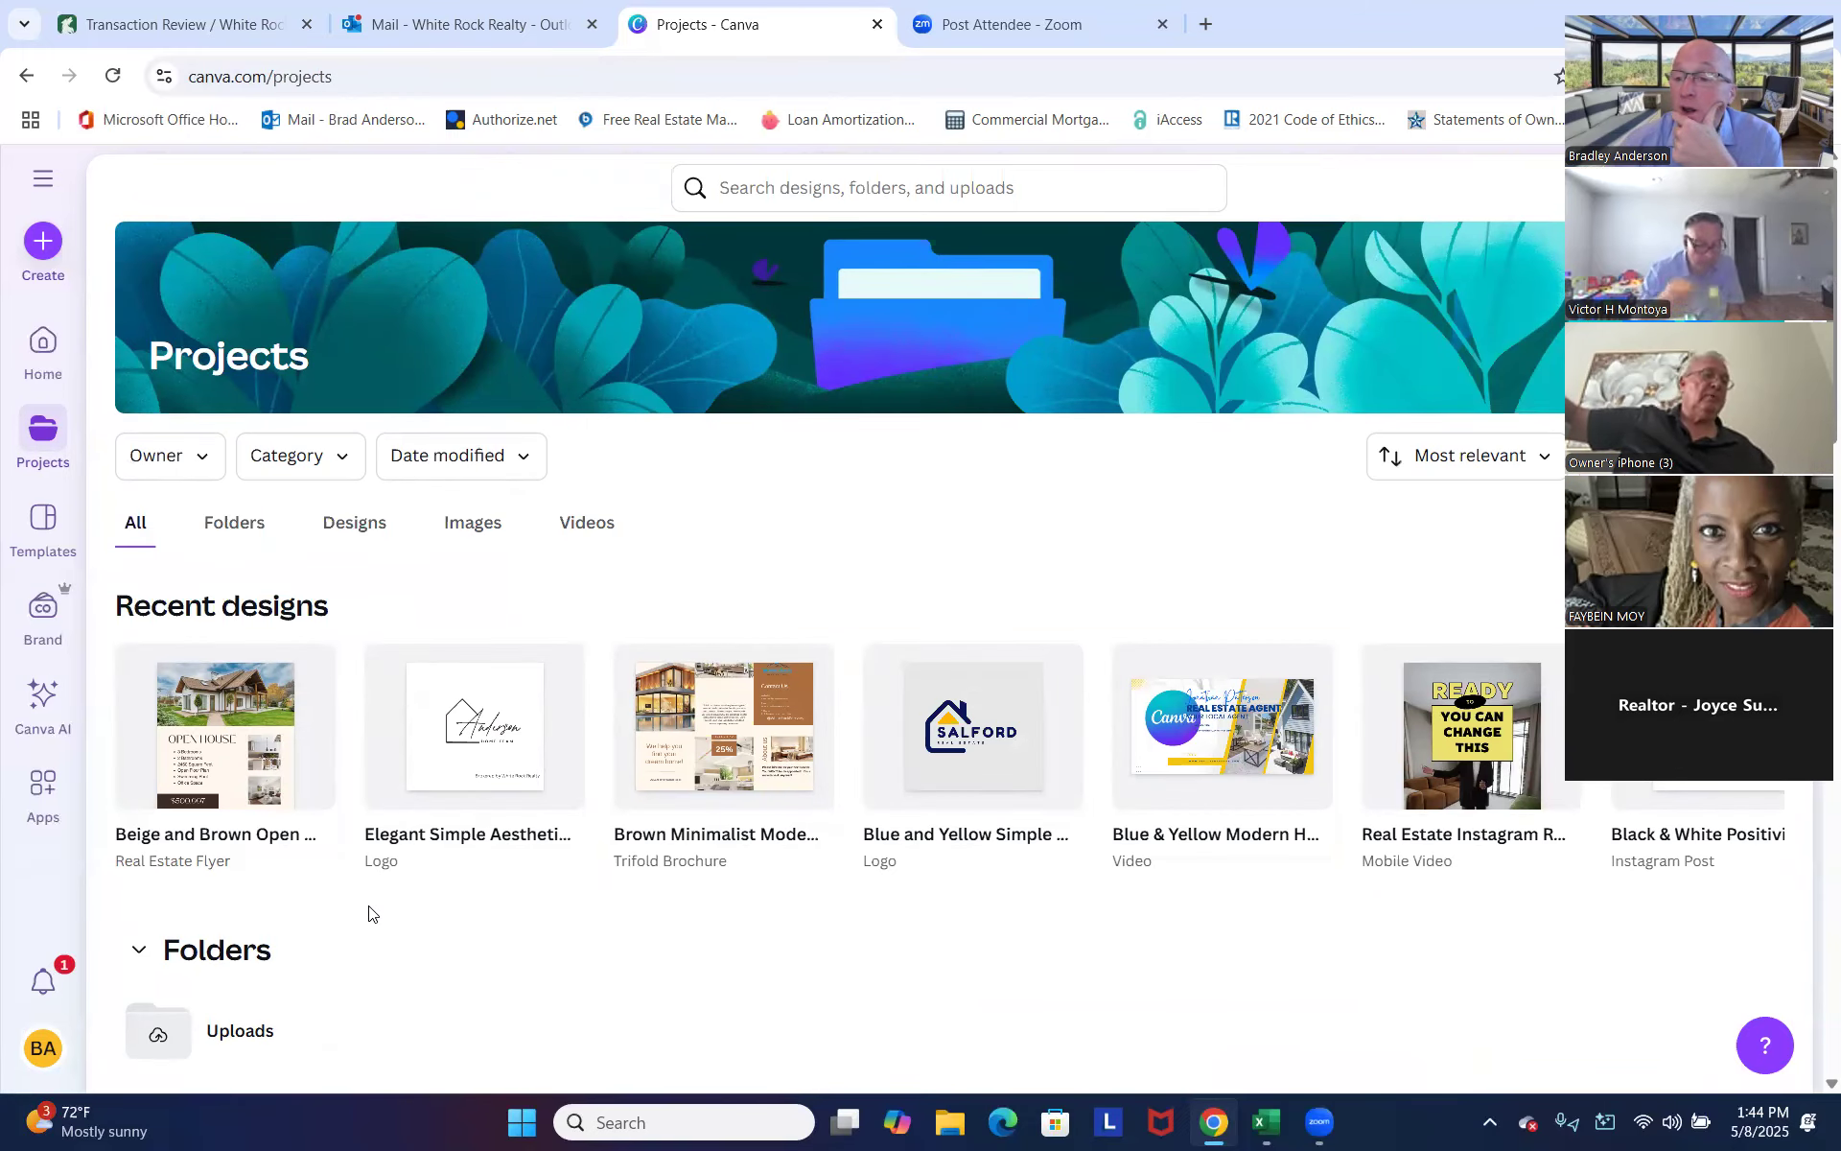
pyautogui.click(1659, 806)
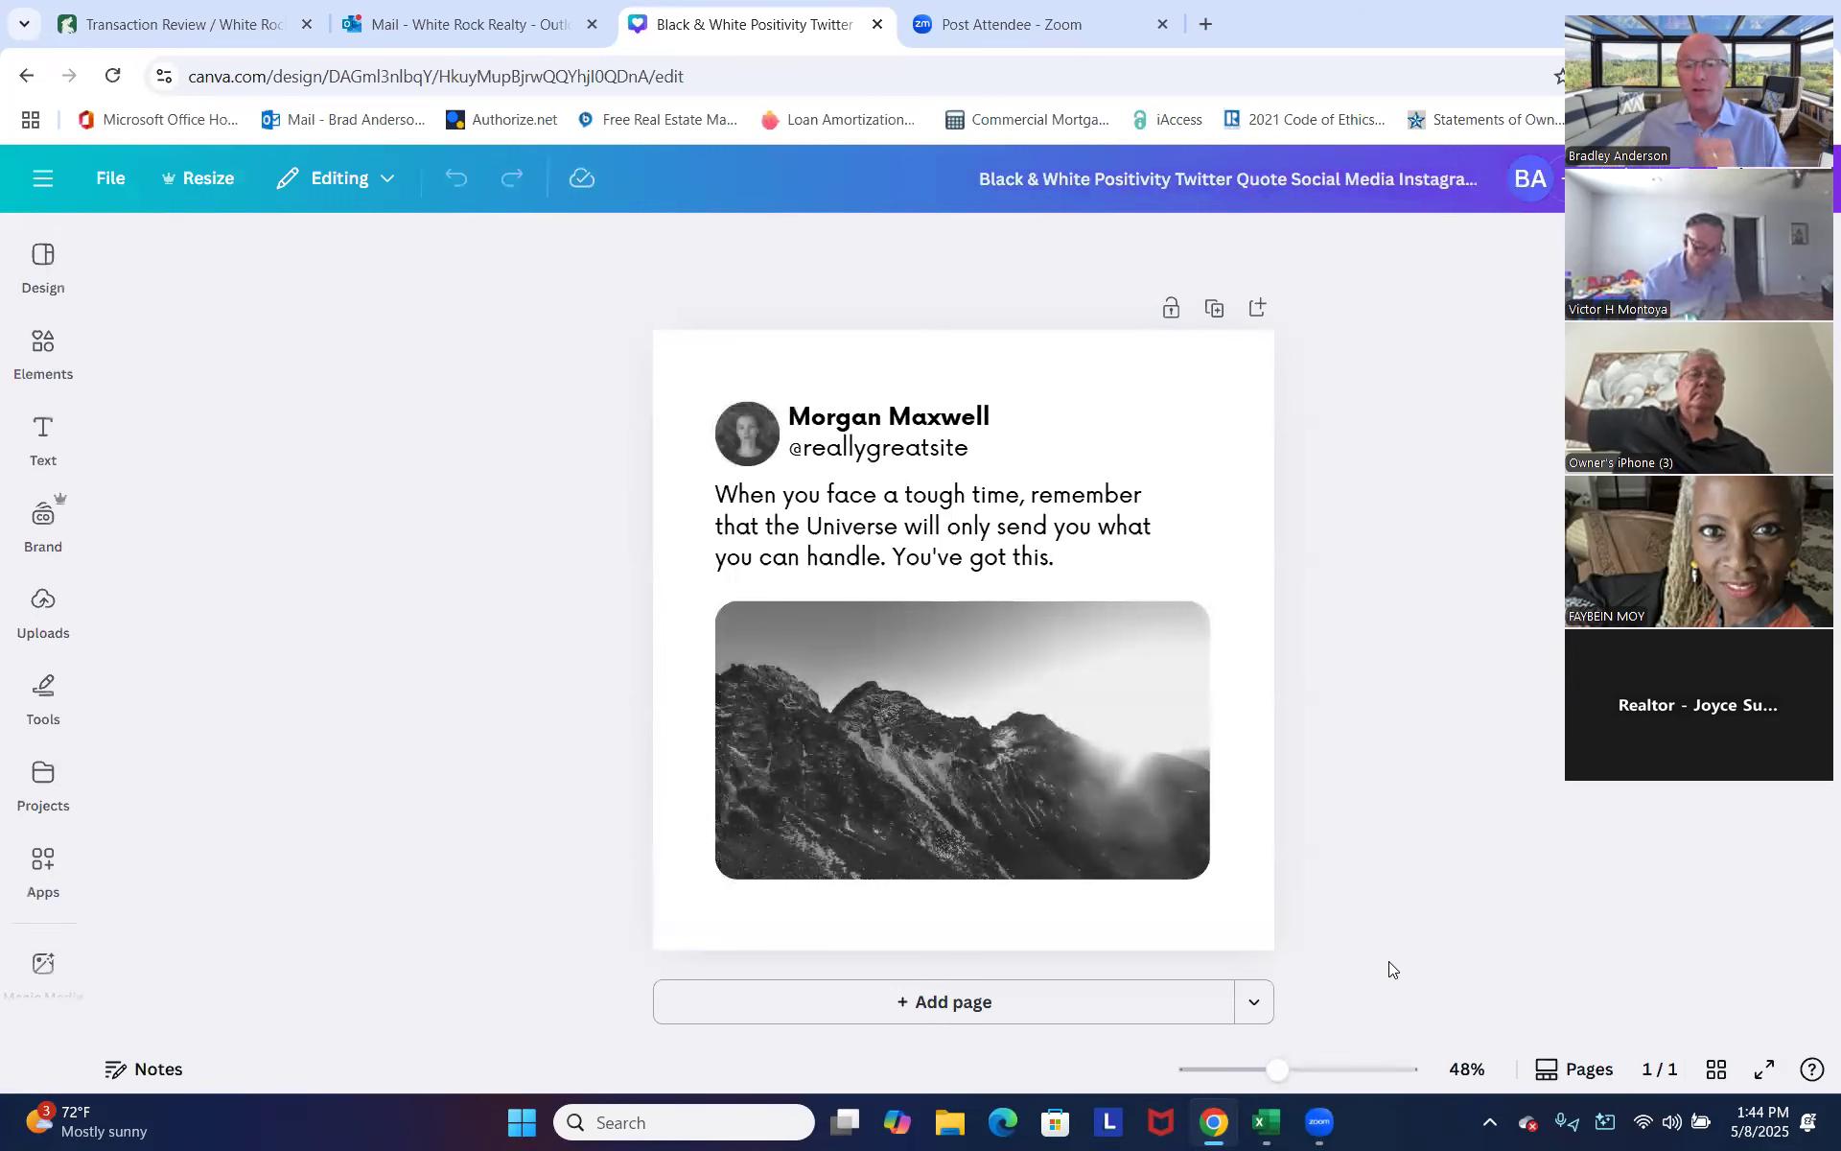
# Select the post's quote text, name, handle and mountain photo in turn to show which elements are editable.
pyautogui.click(1062, 509)
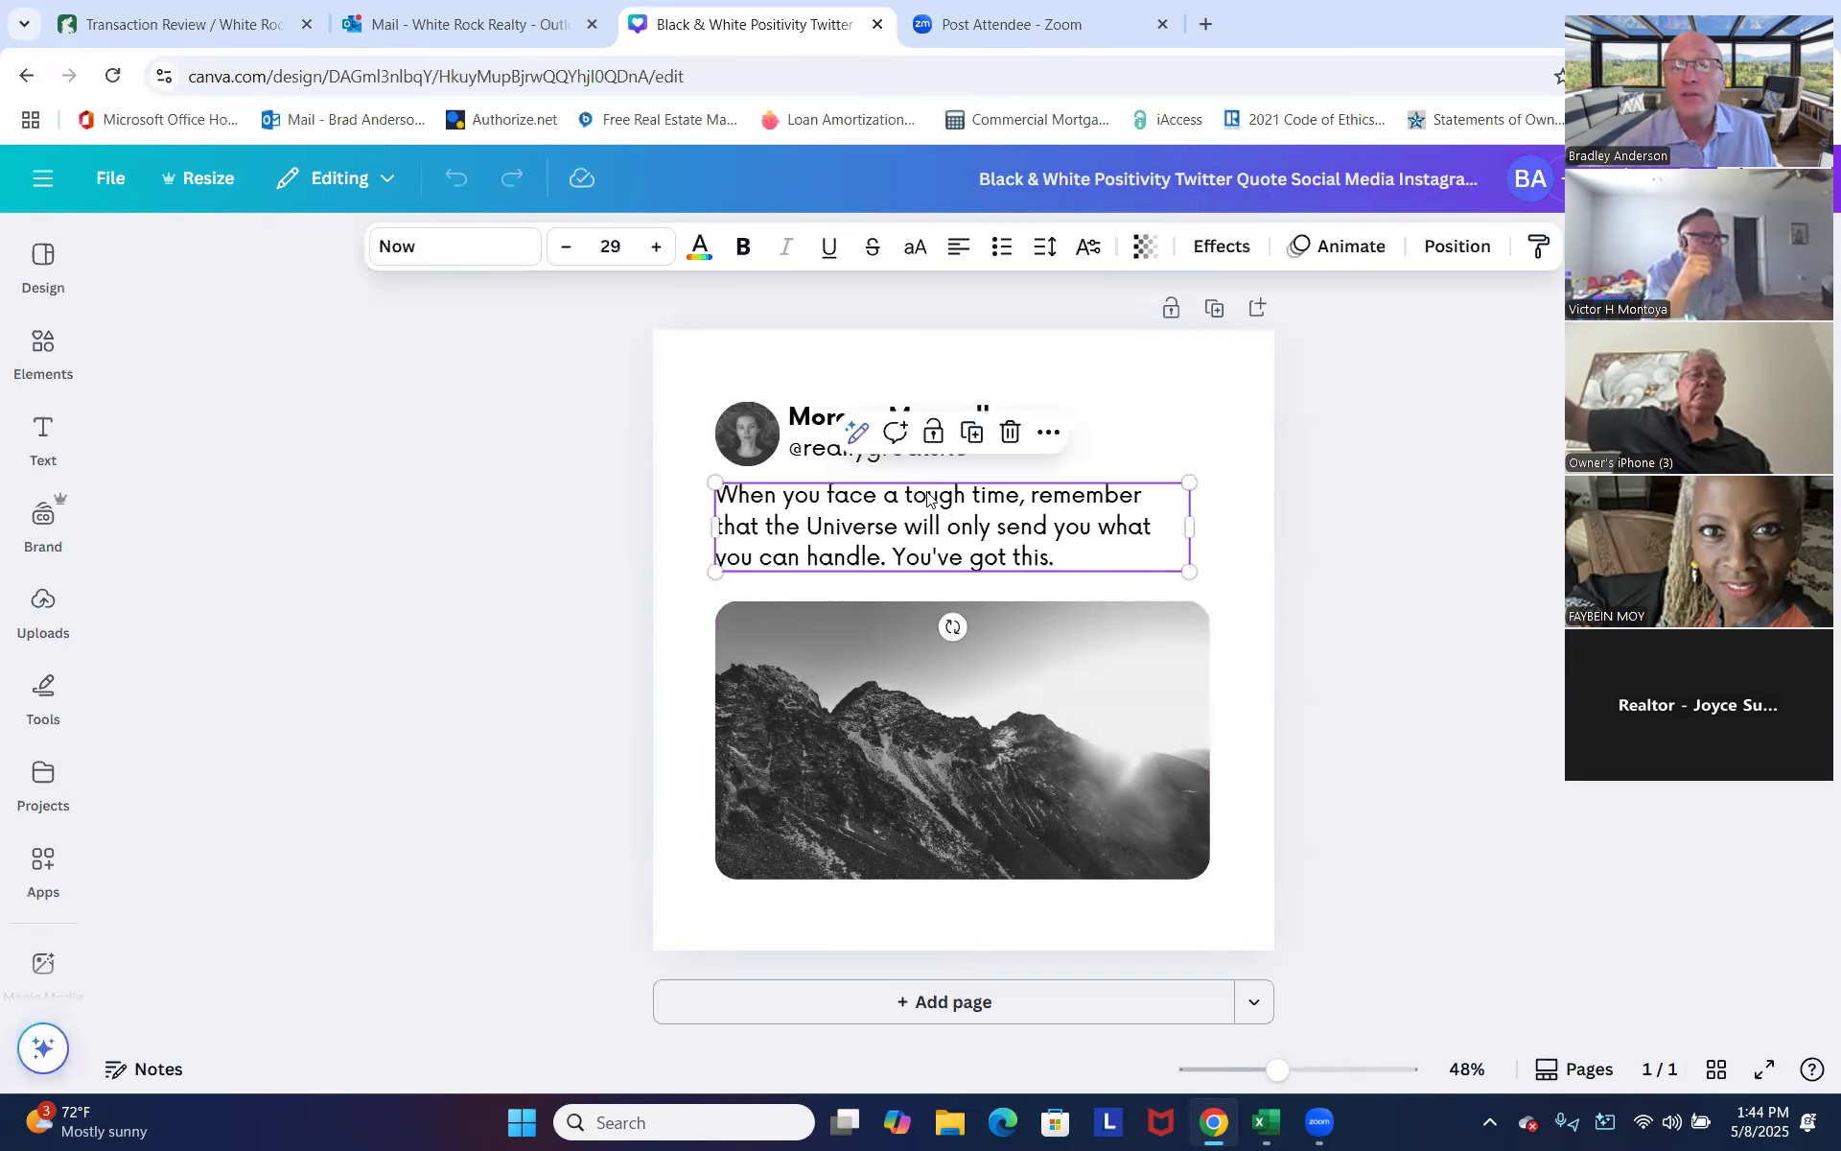
pyautogui.click(829, 420)
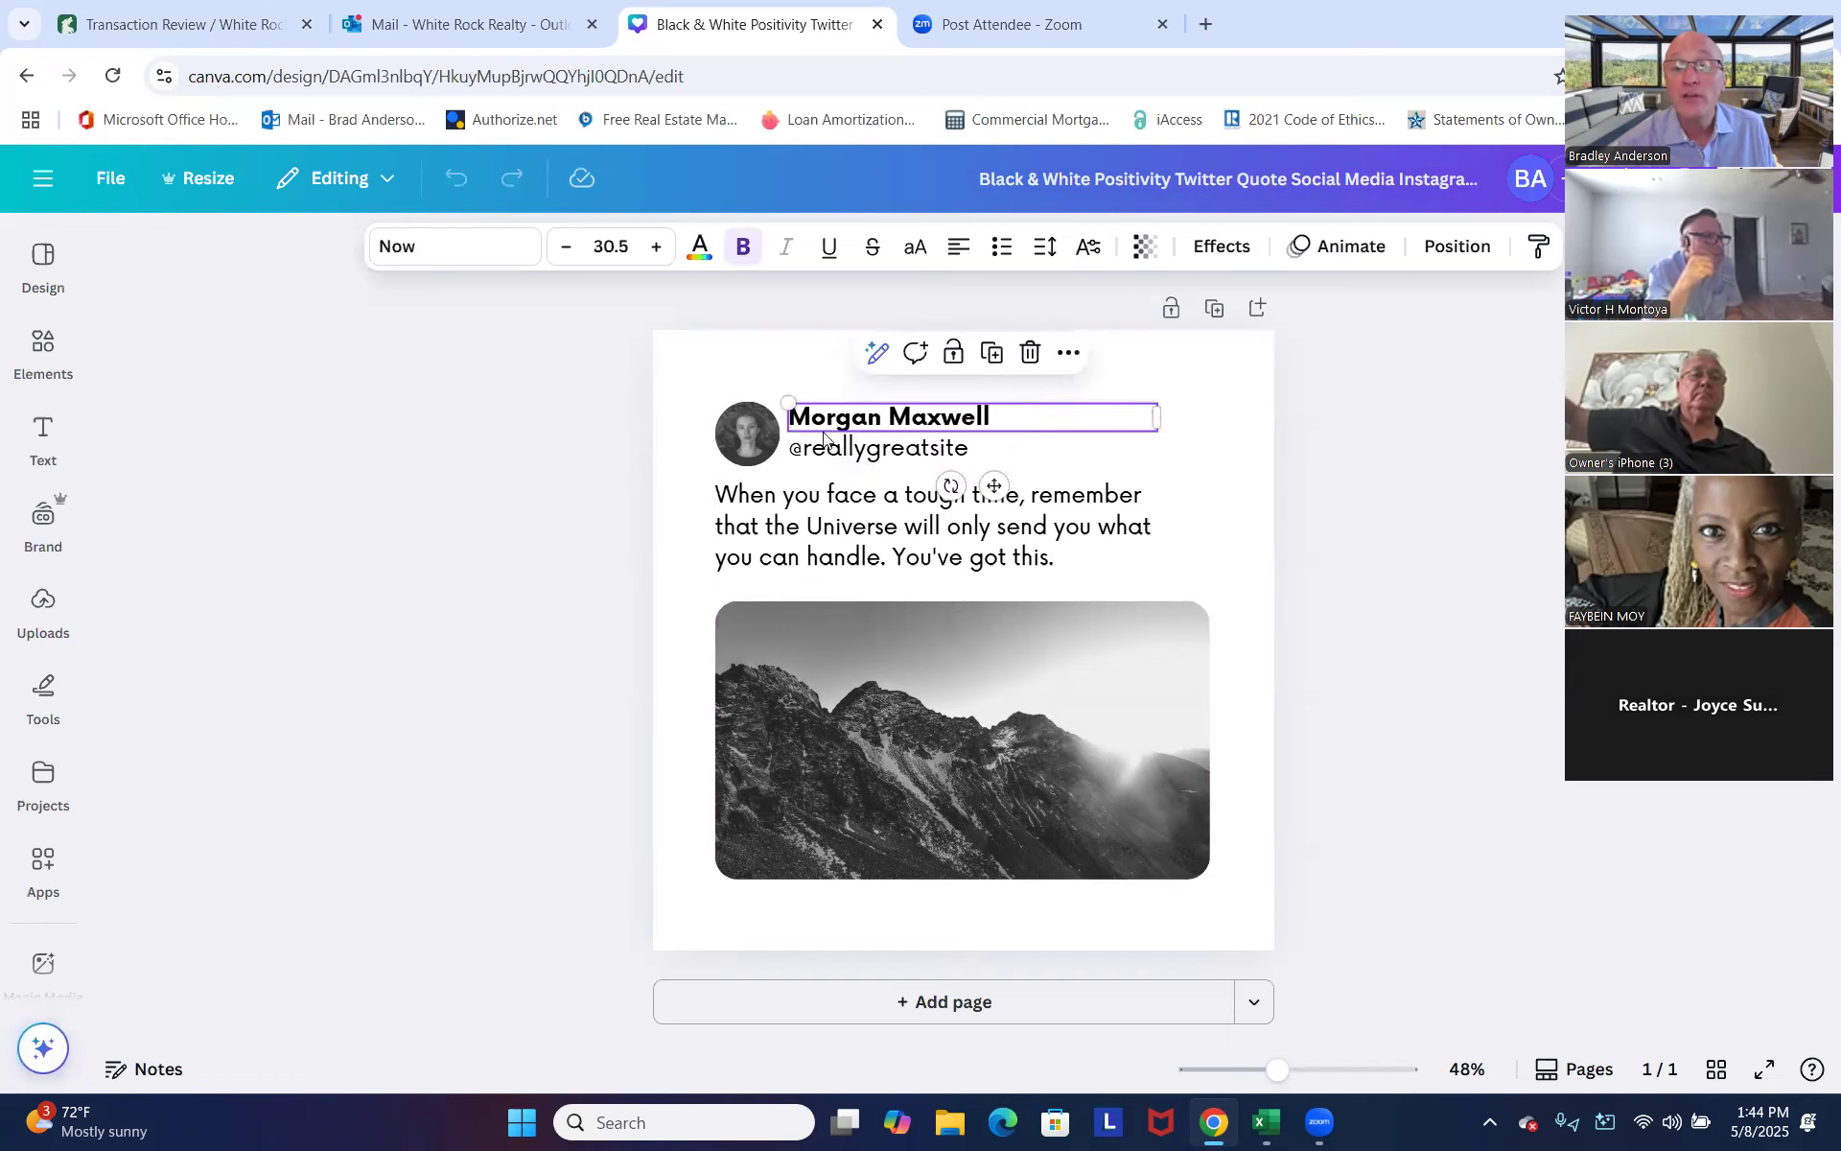
pyautogui.click(830, 448)
pyautogui.click(887, 708)
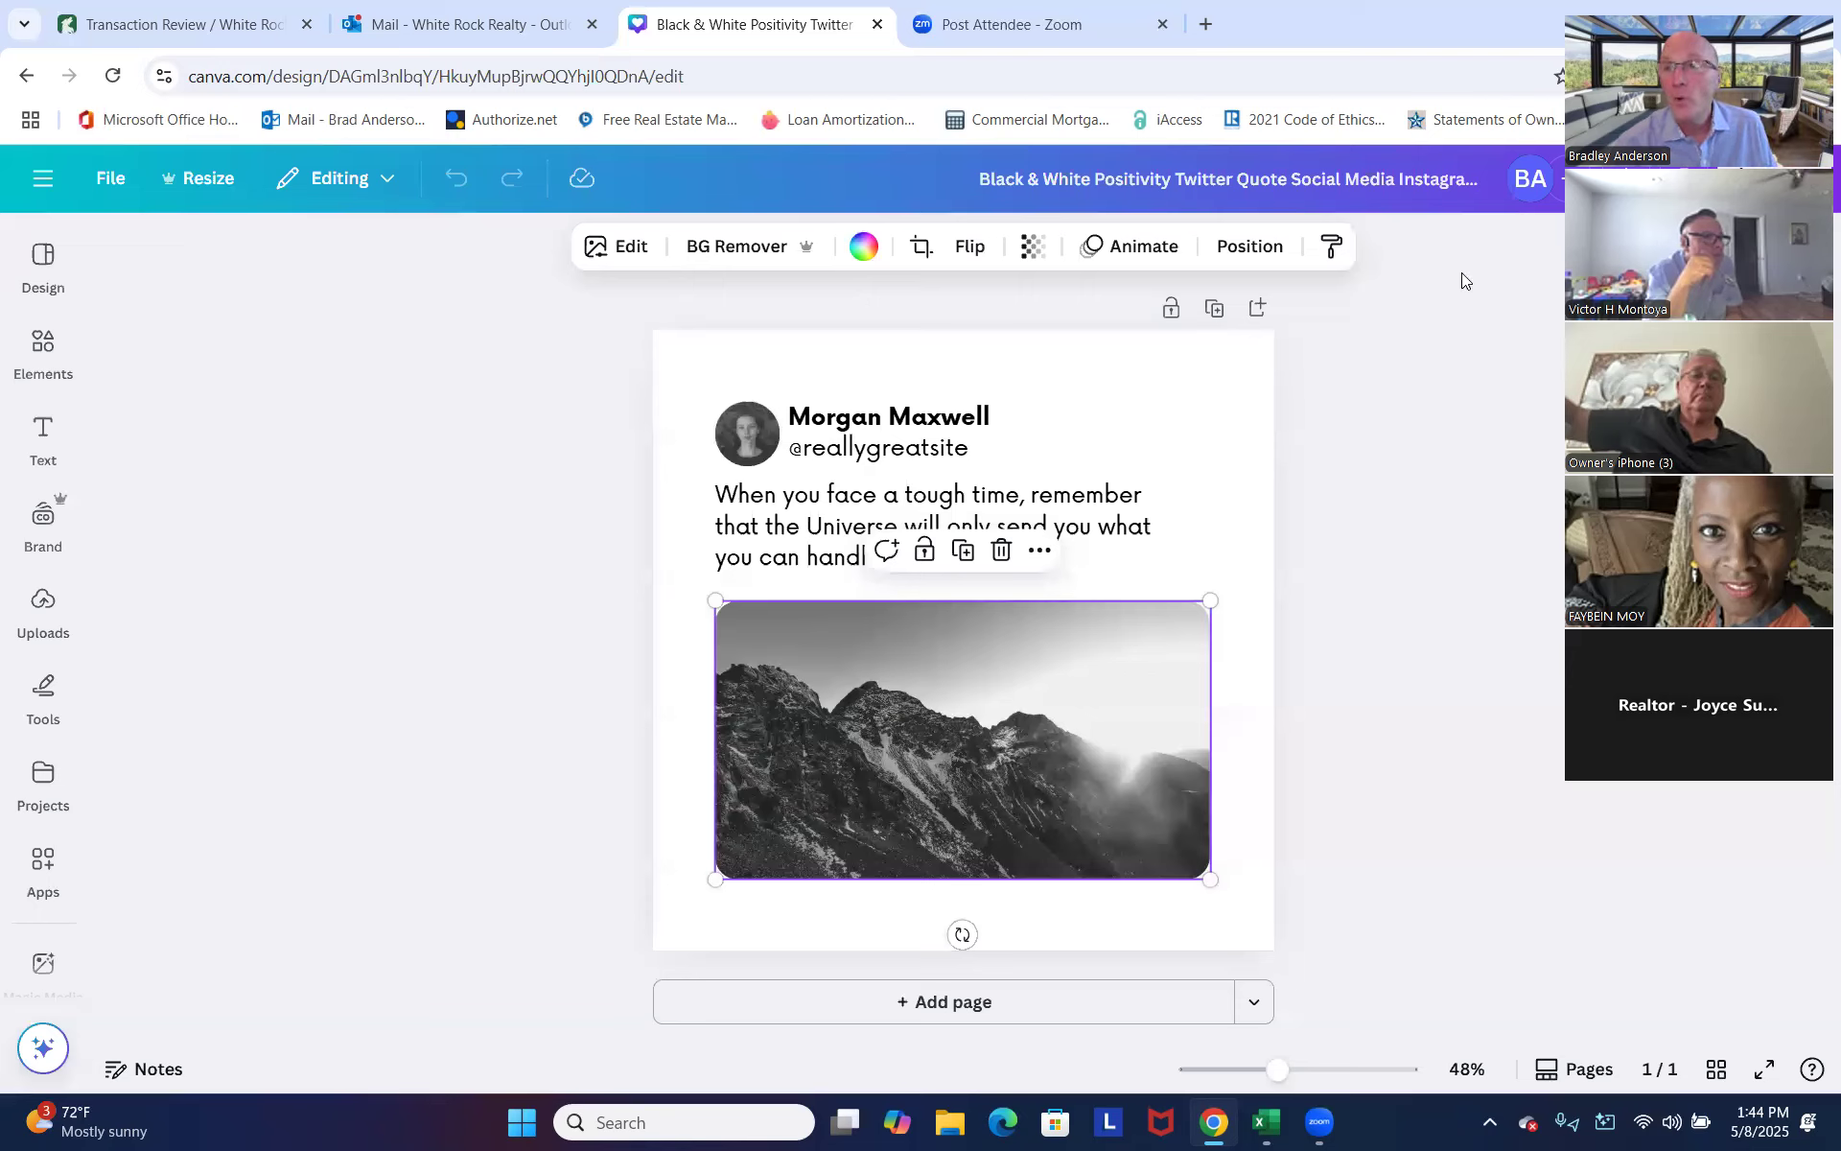
# View all the publishing options for the post, including the QR code for sending it to a phone, and close them.
pyautogui.moveTo(1700, 91); pyautogui.dragTo(165, 106)
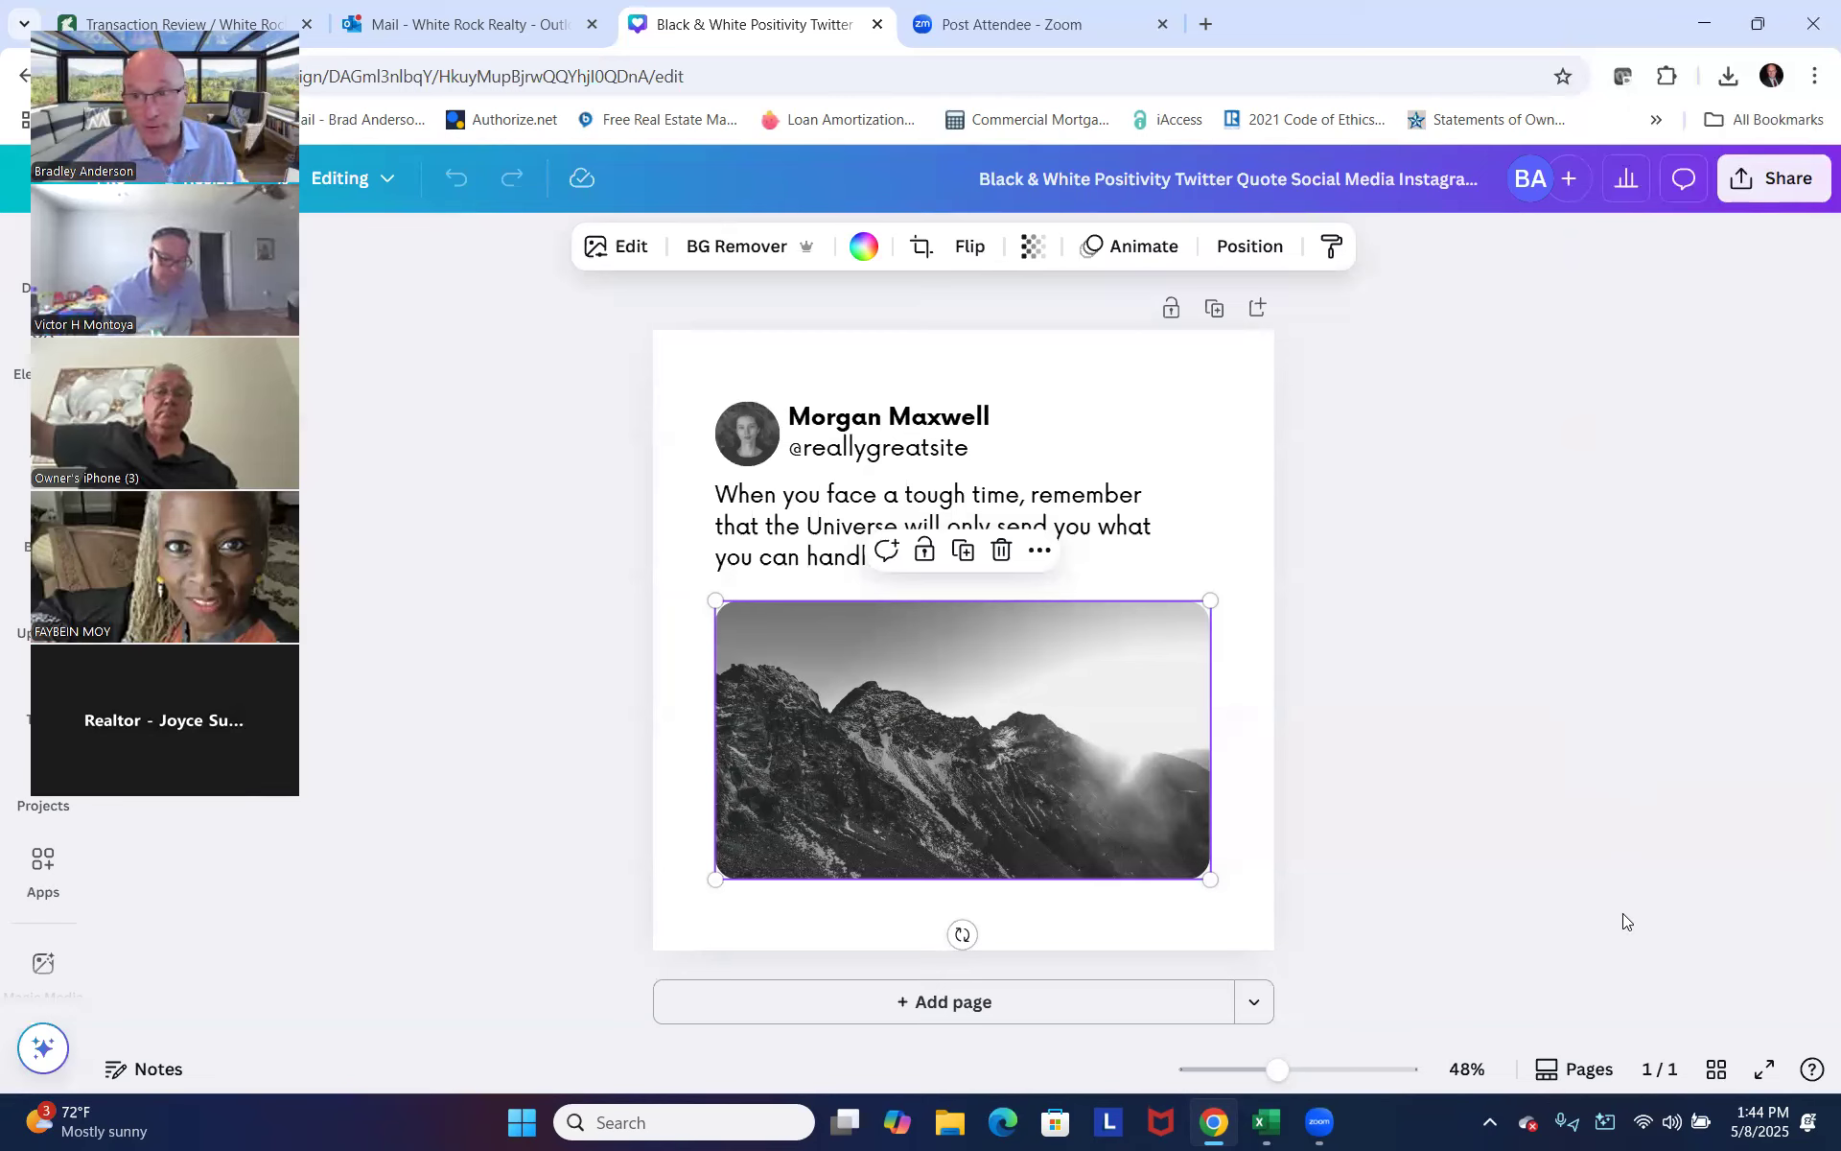
pyautogui.click(1774, 182)
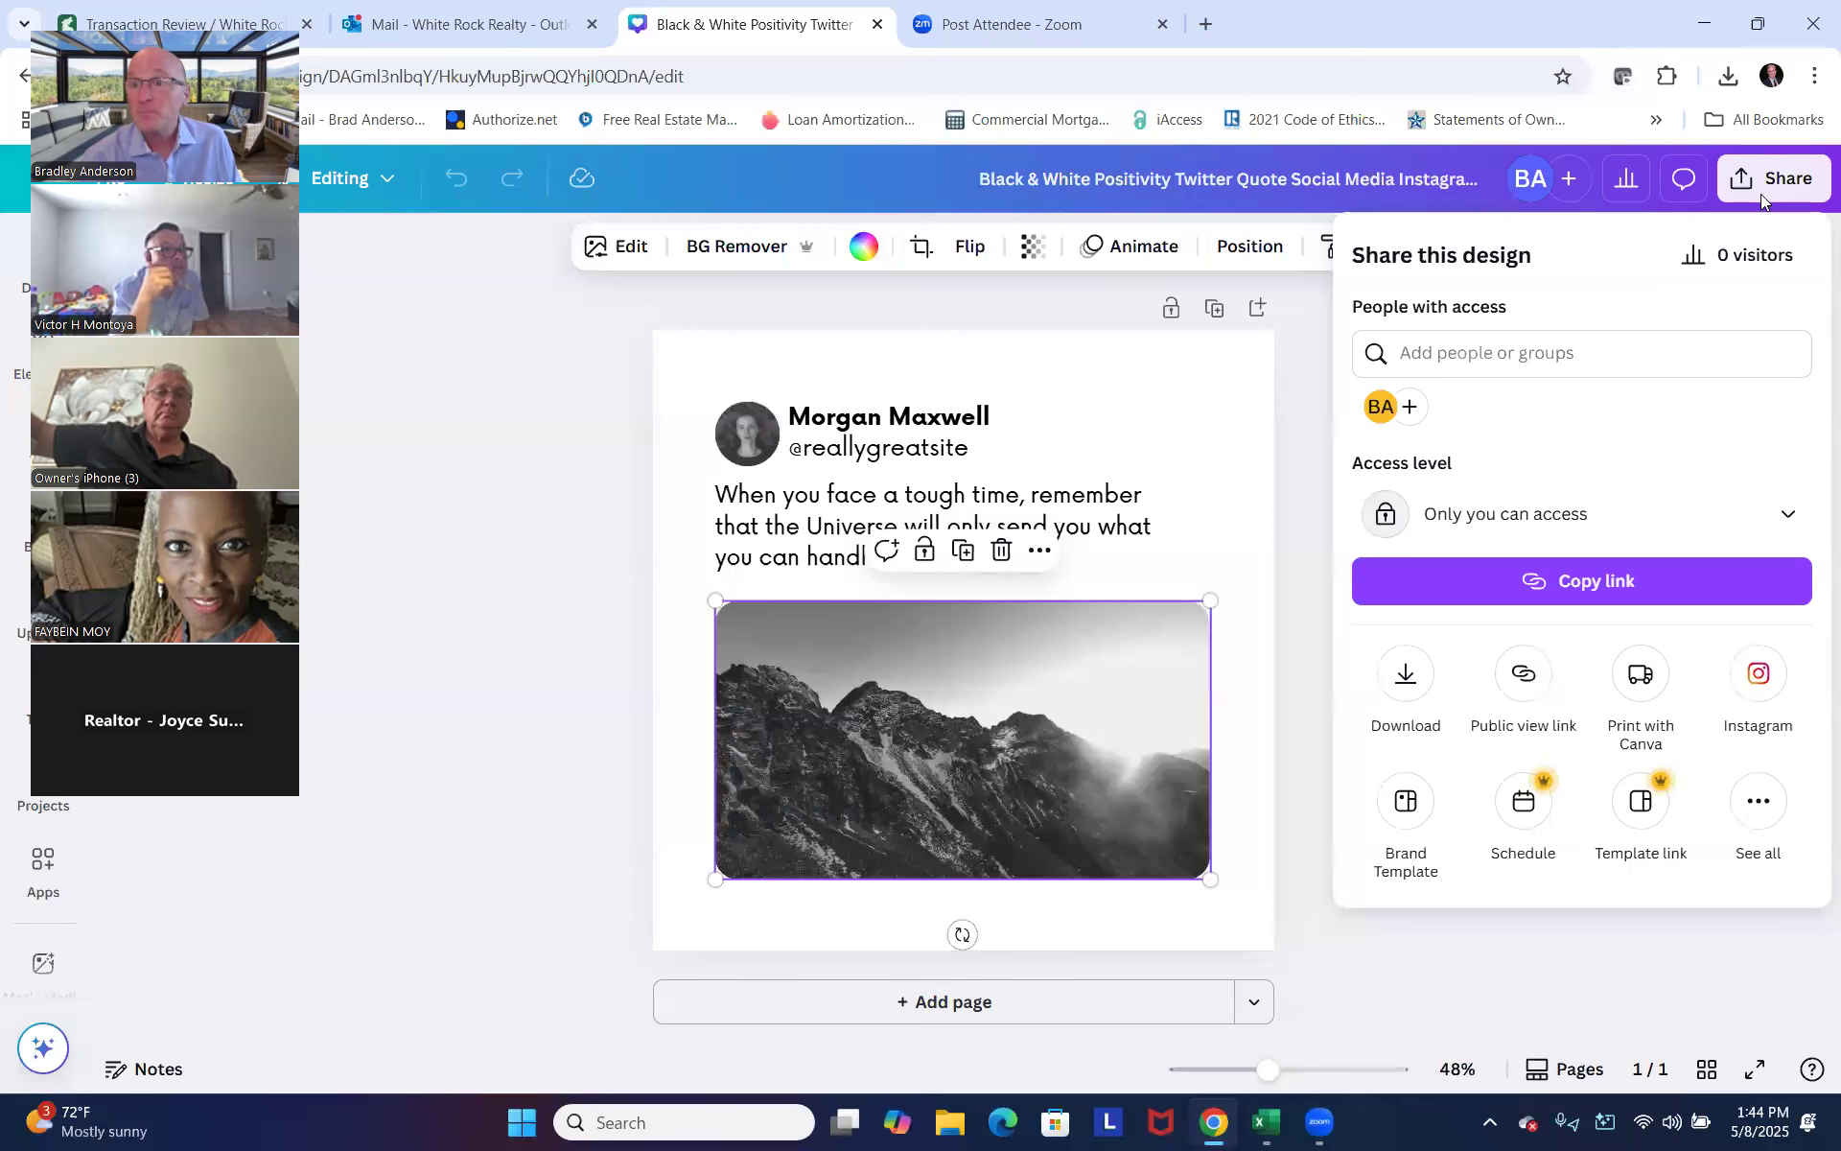
pyautogui.click(1757, 811)
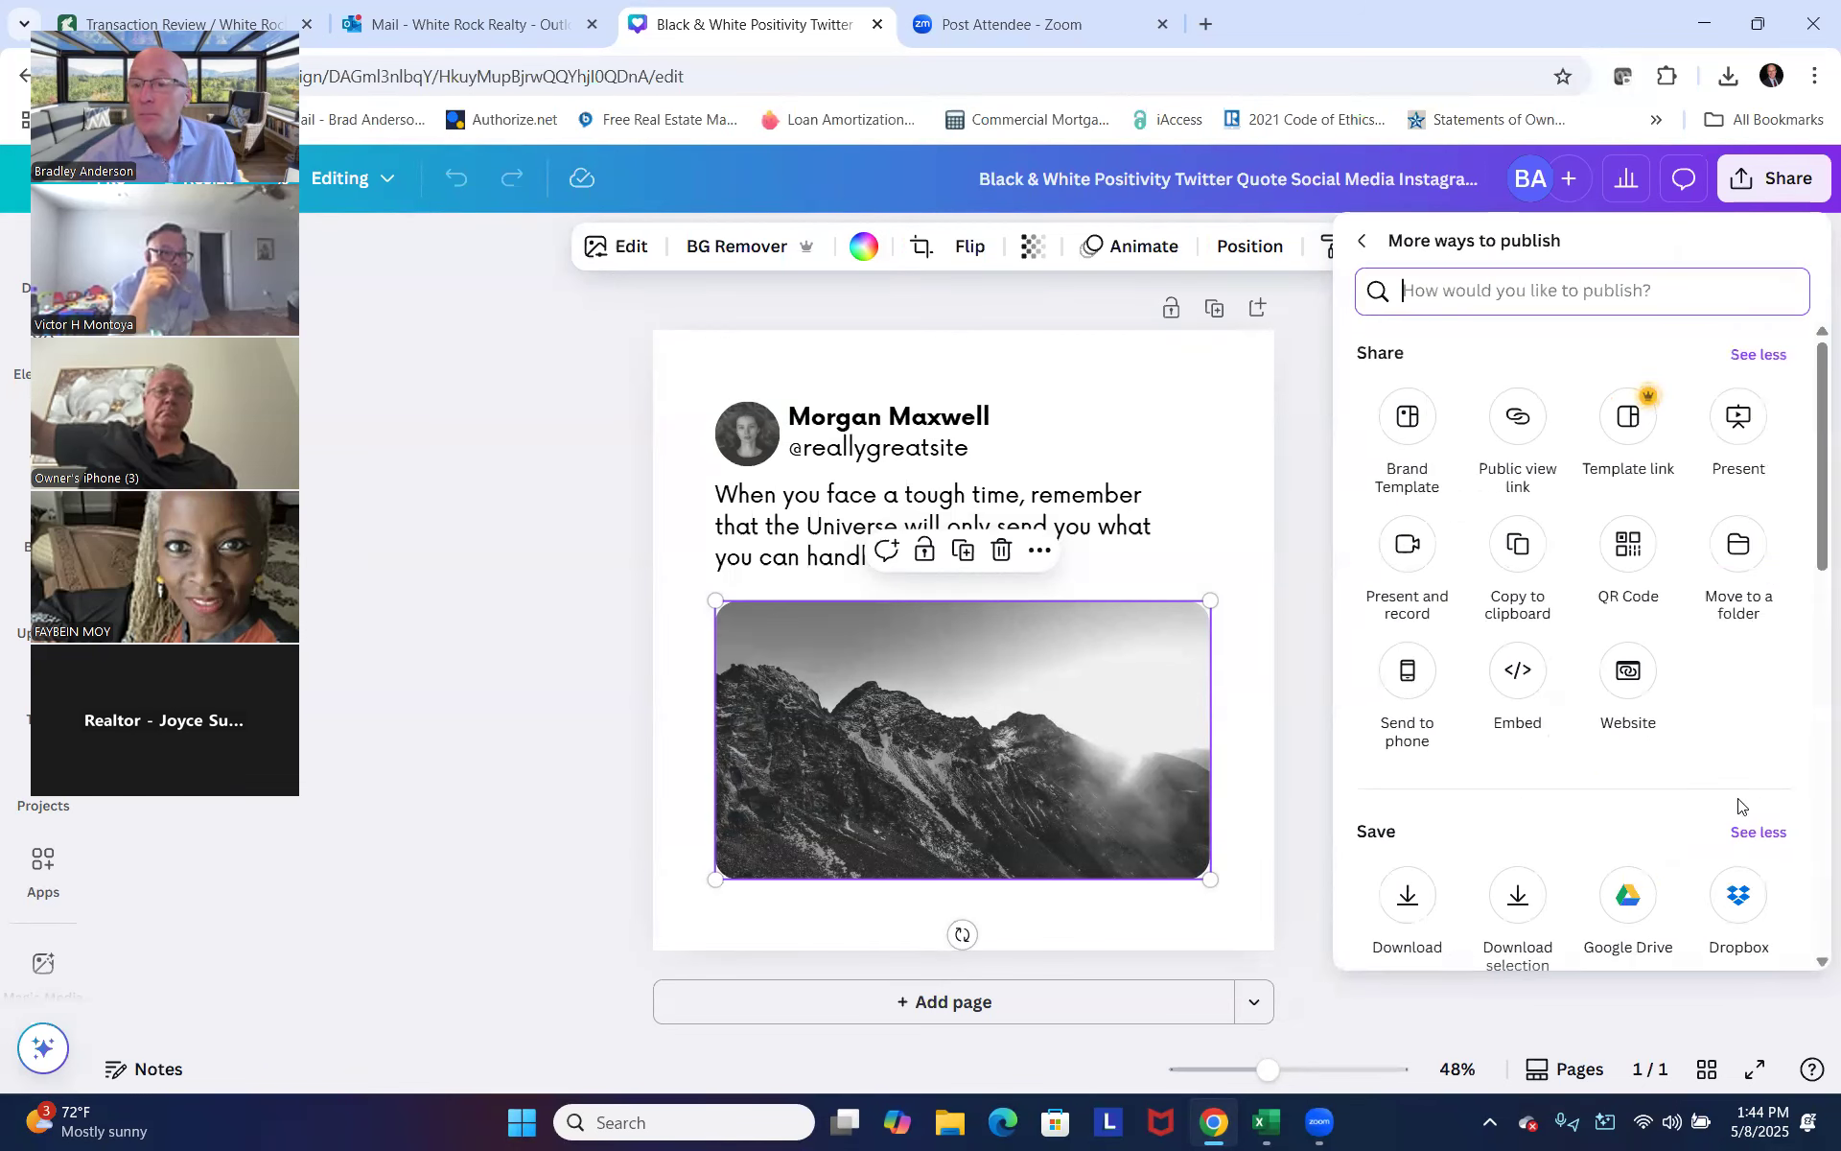
pyautogui.click(1407, 672)
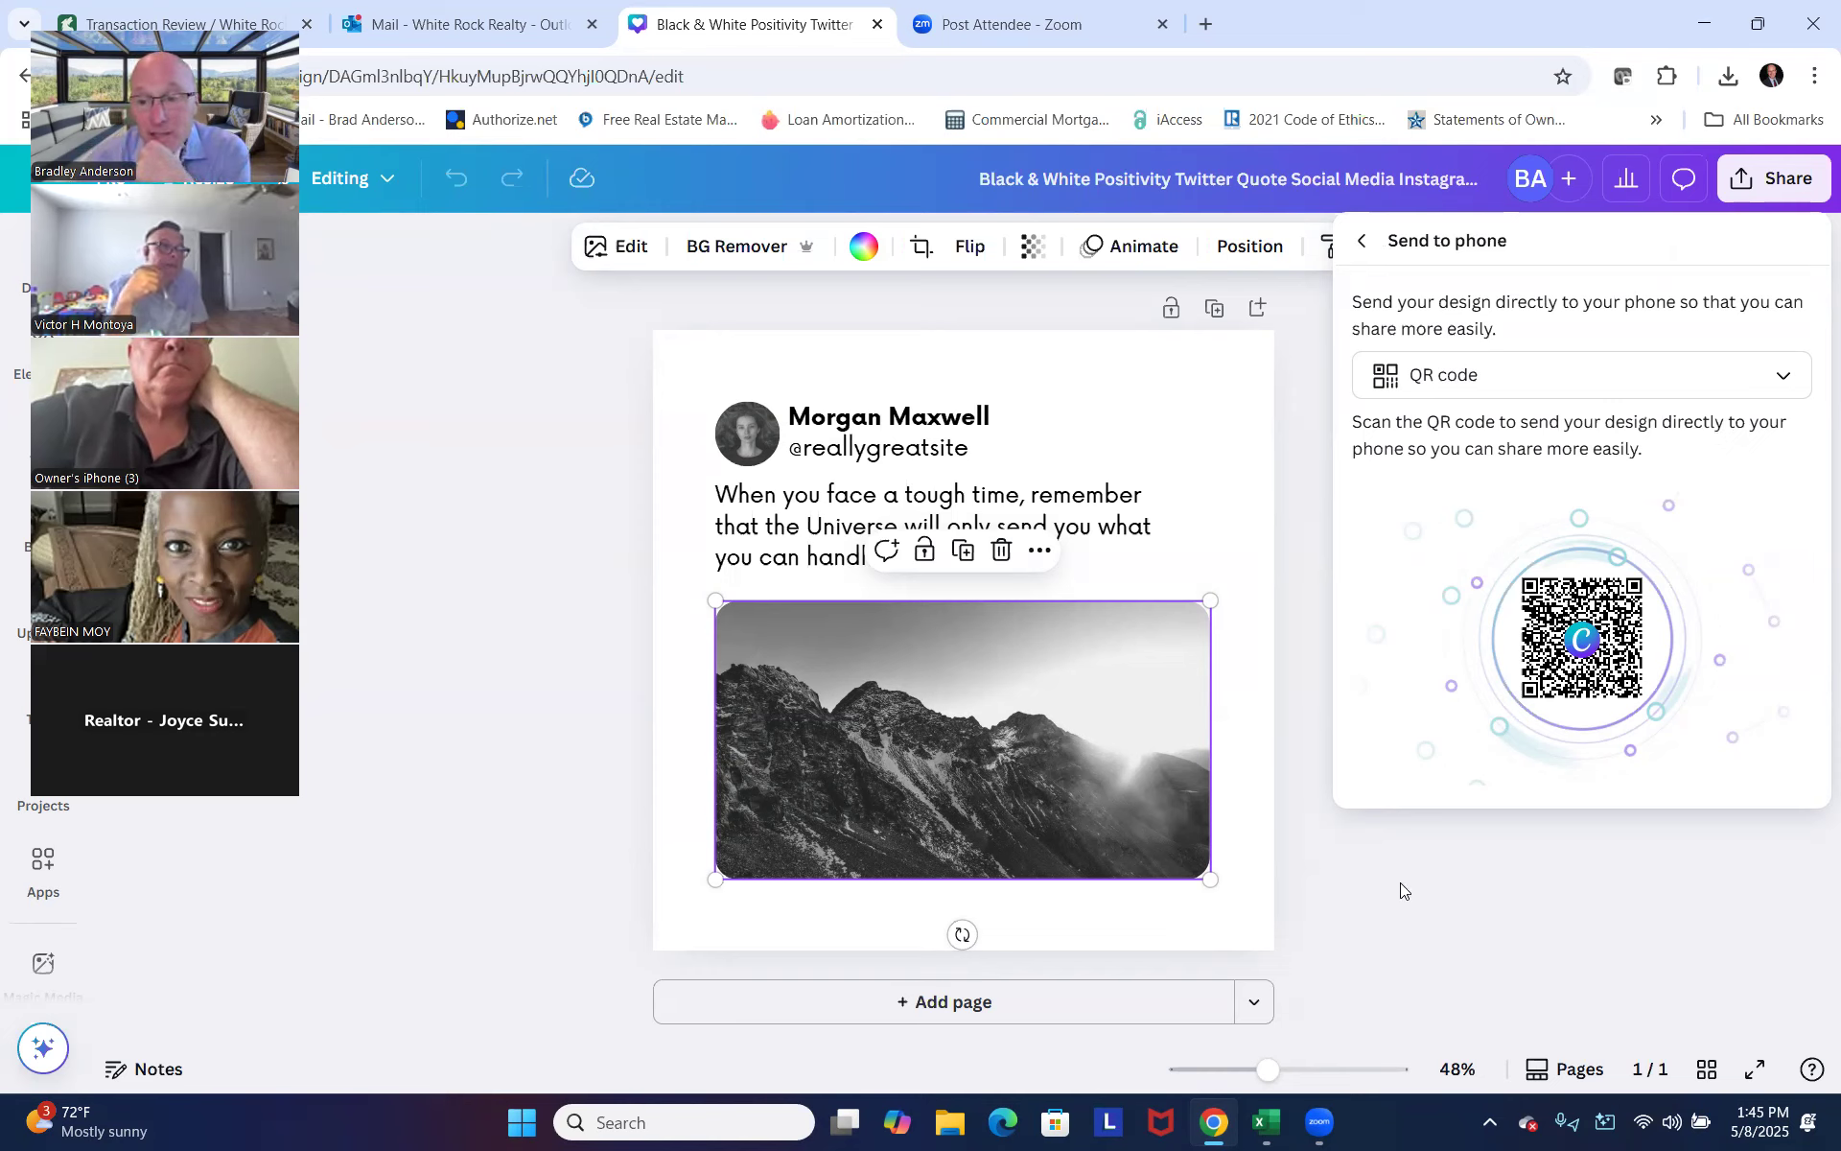
pyautogui.click(1387, 963)
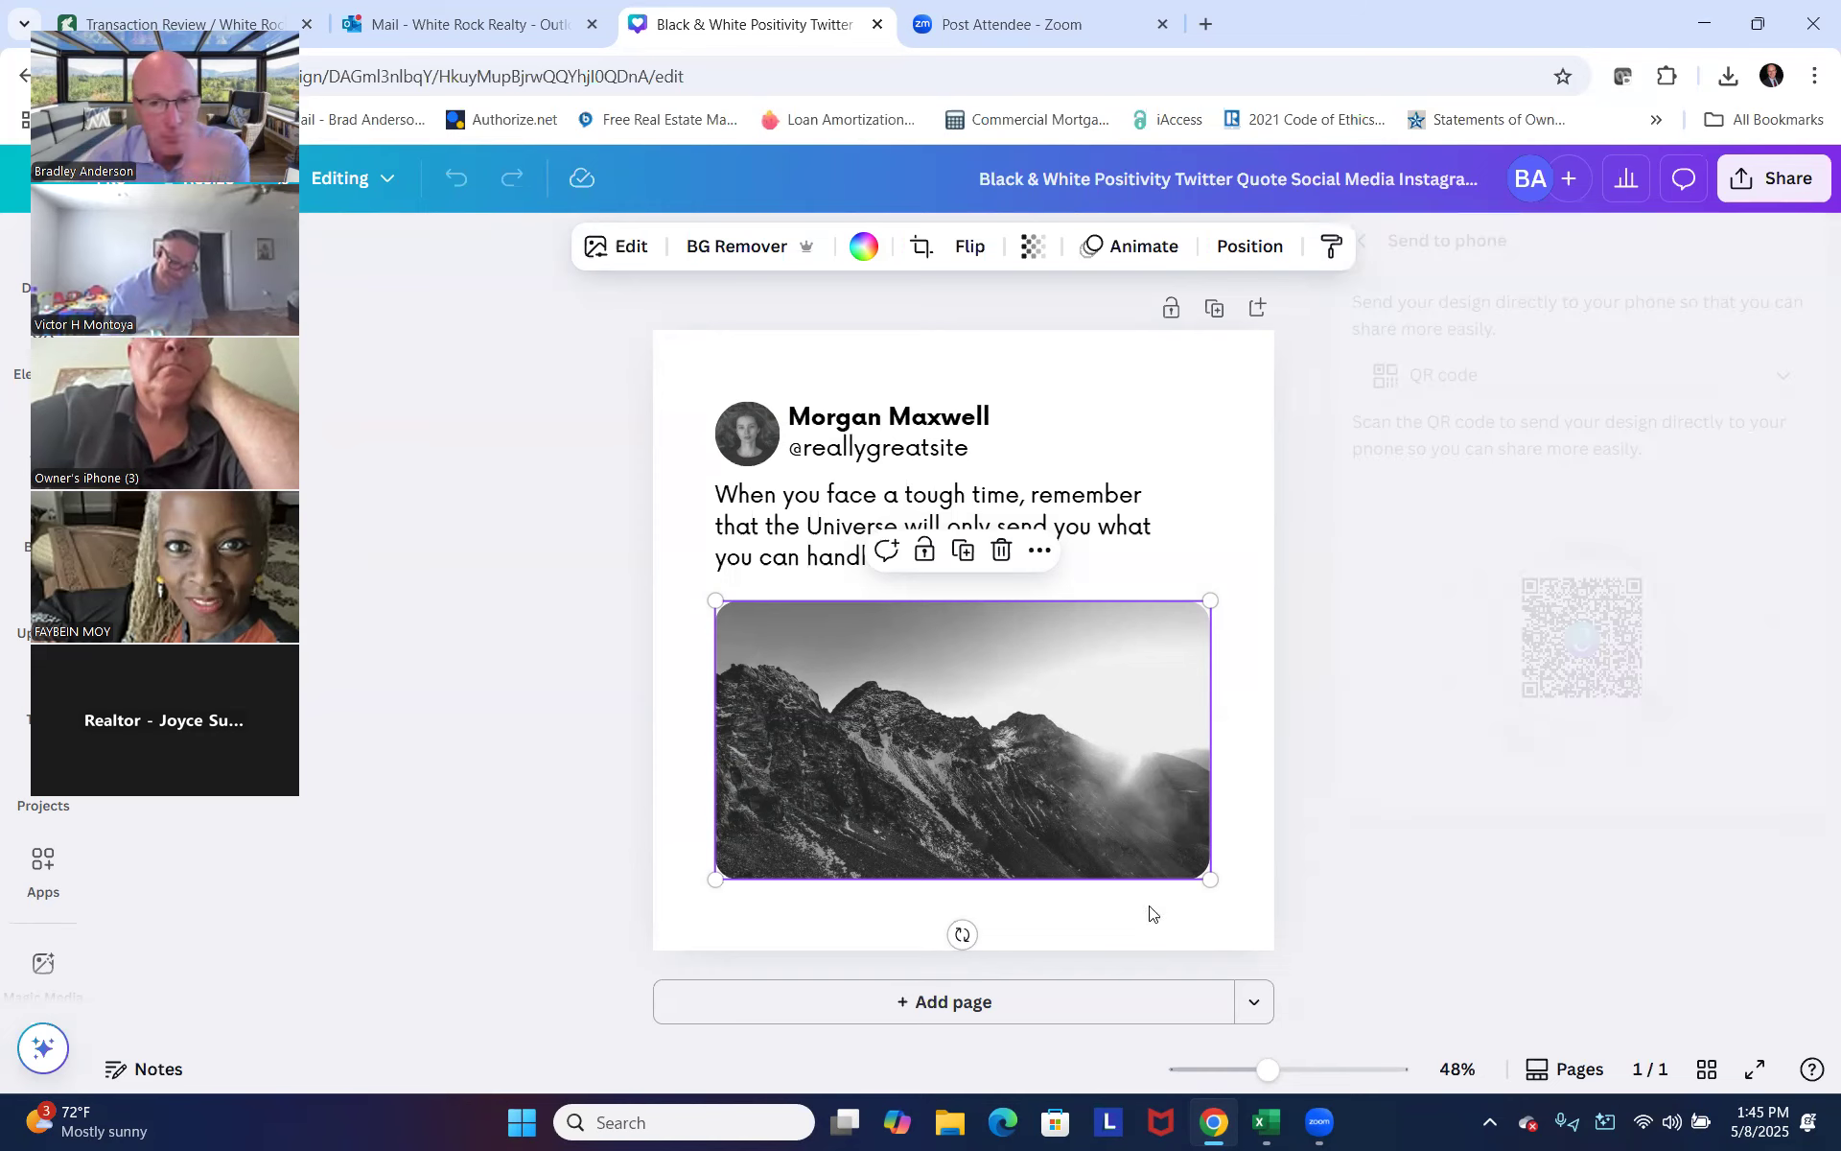
pyautogui.click(577, 758)
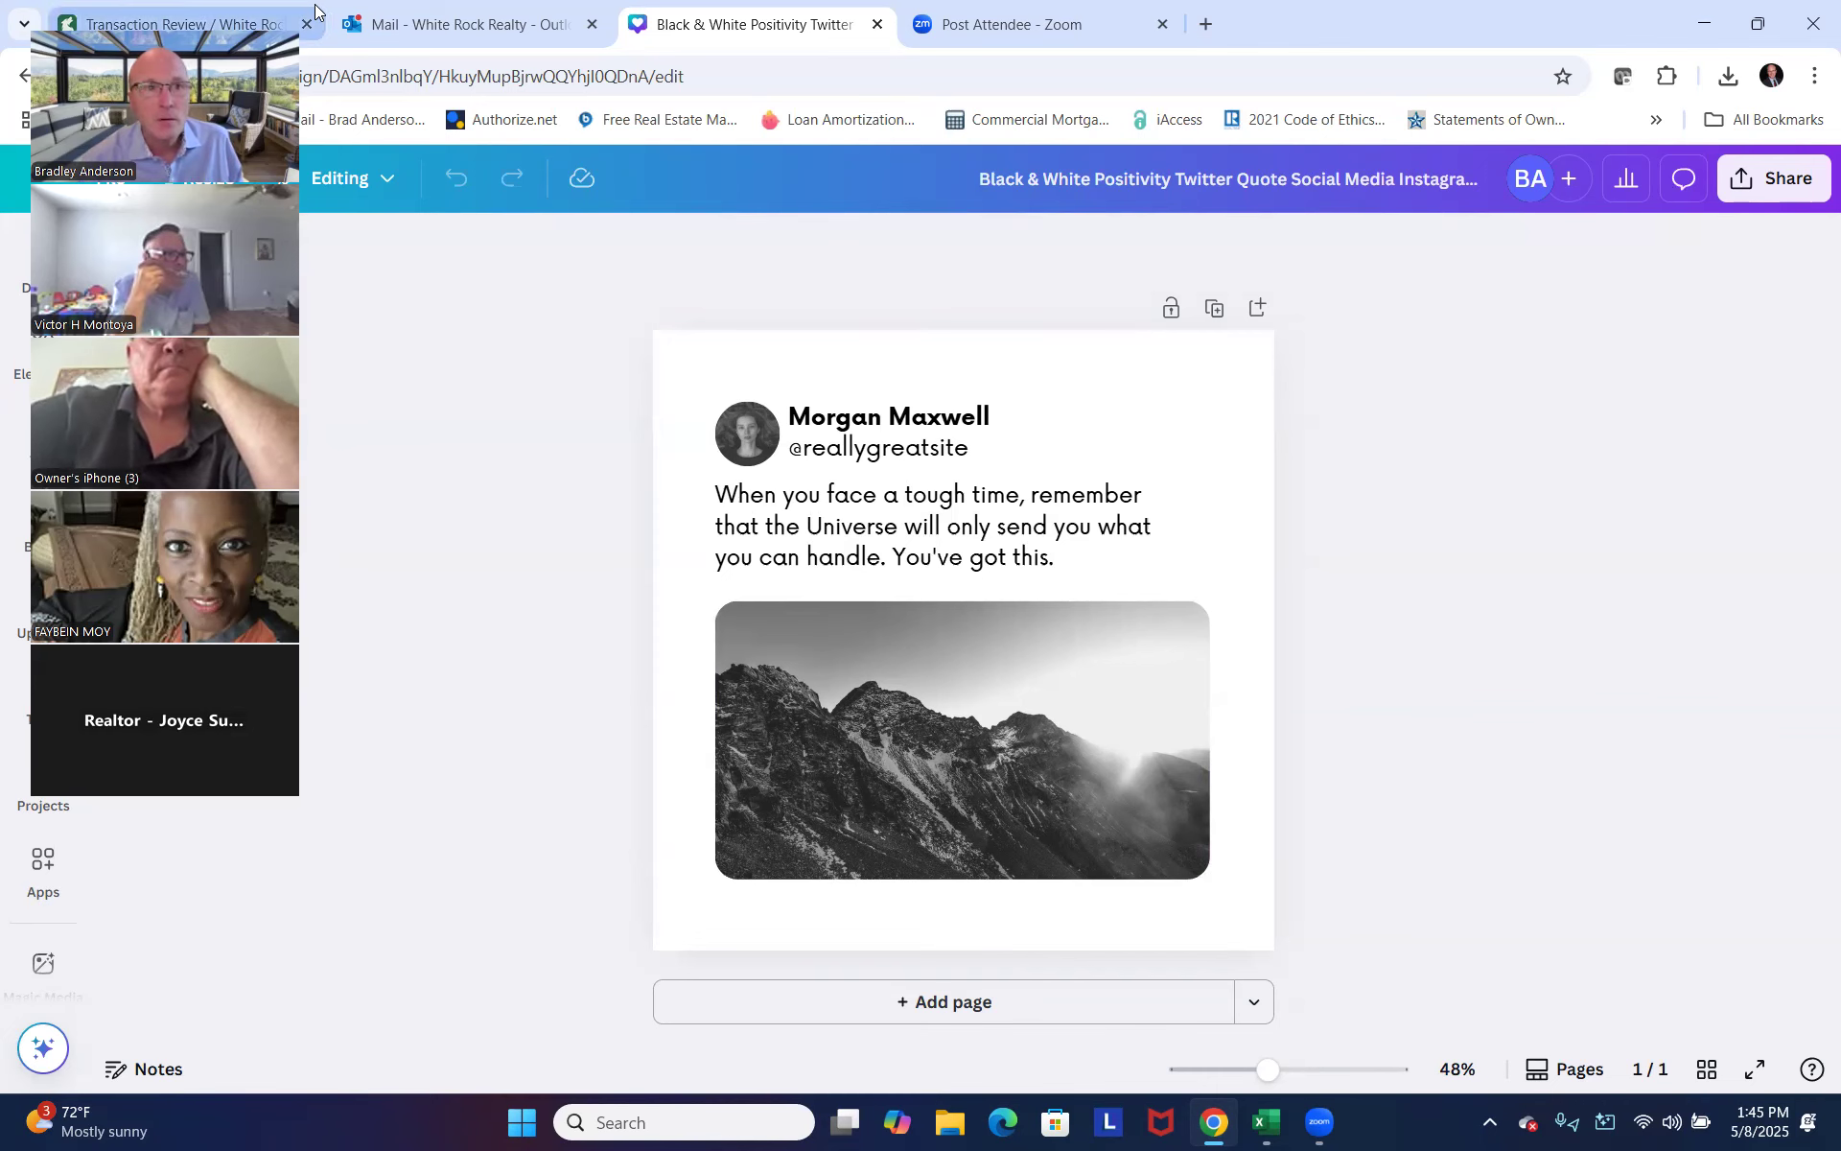
# Return from the post to the home page and search the templates for "facebook post realtor".
pyautogui.moveTo(287, 35); pyautogui.dragTo(1812, 8)
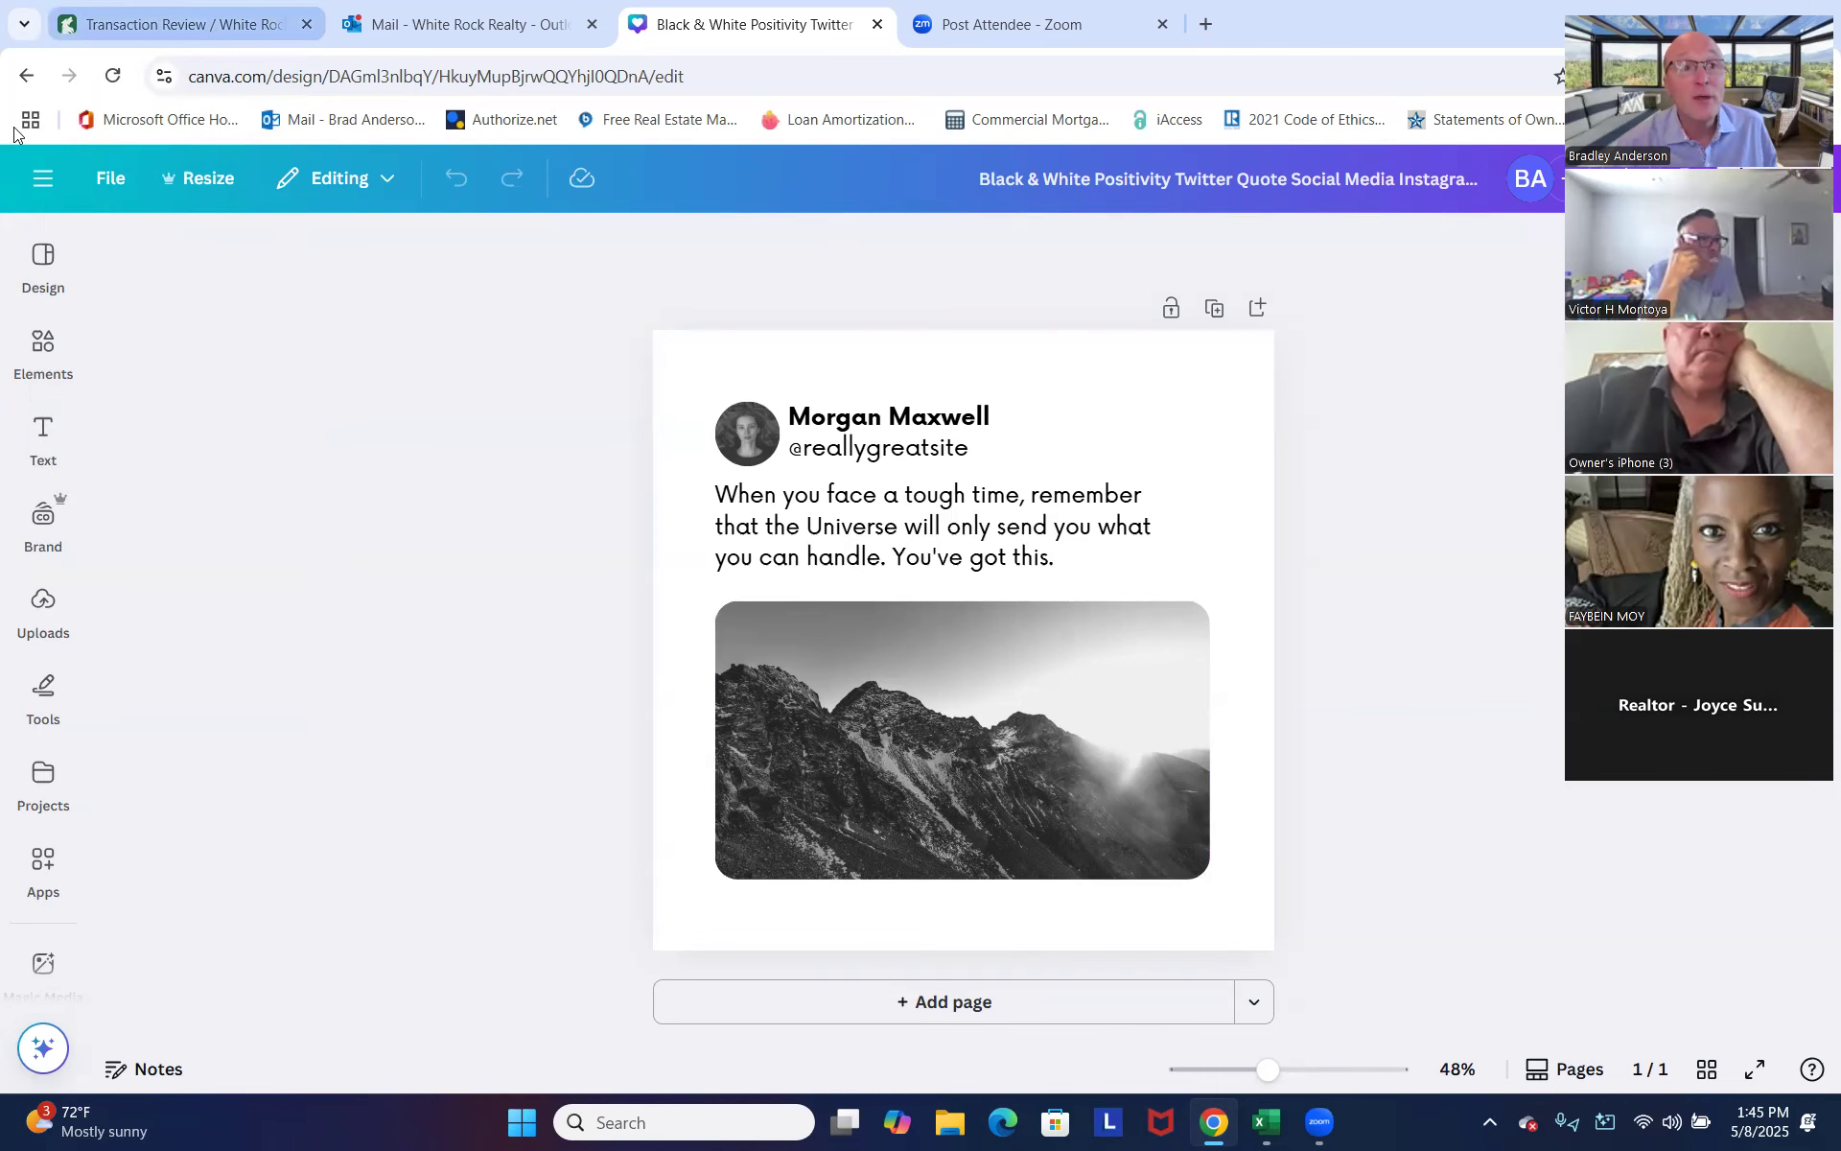
pyautogui.click(27, 75)
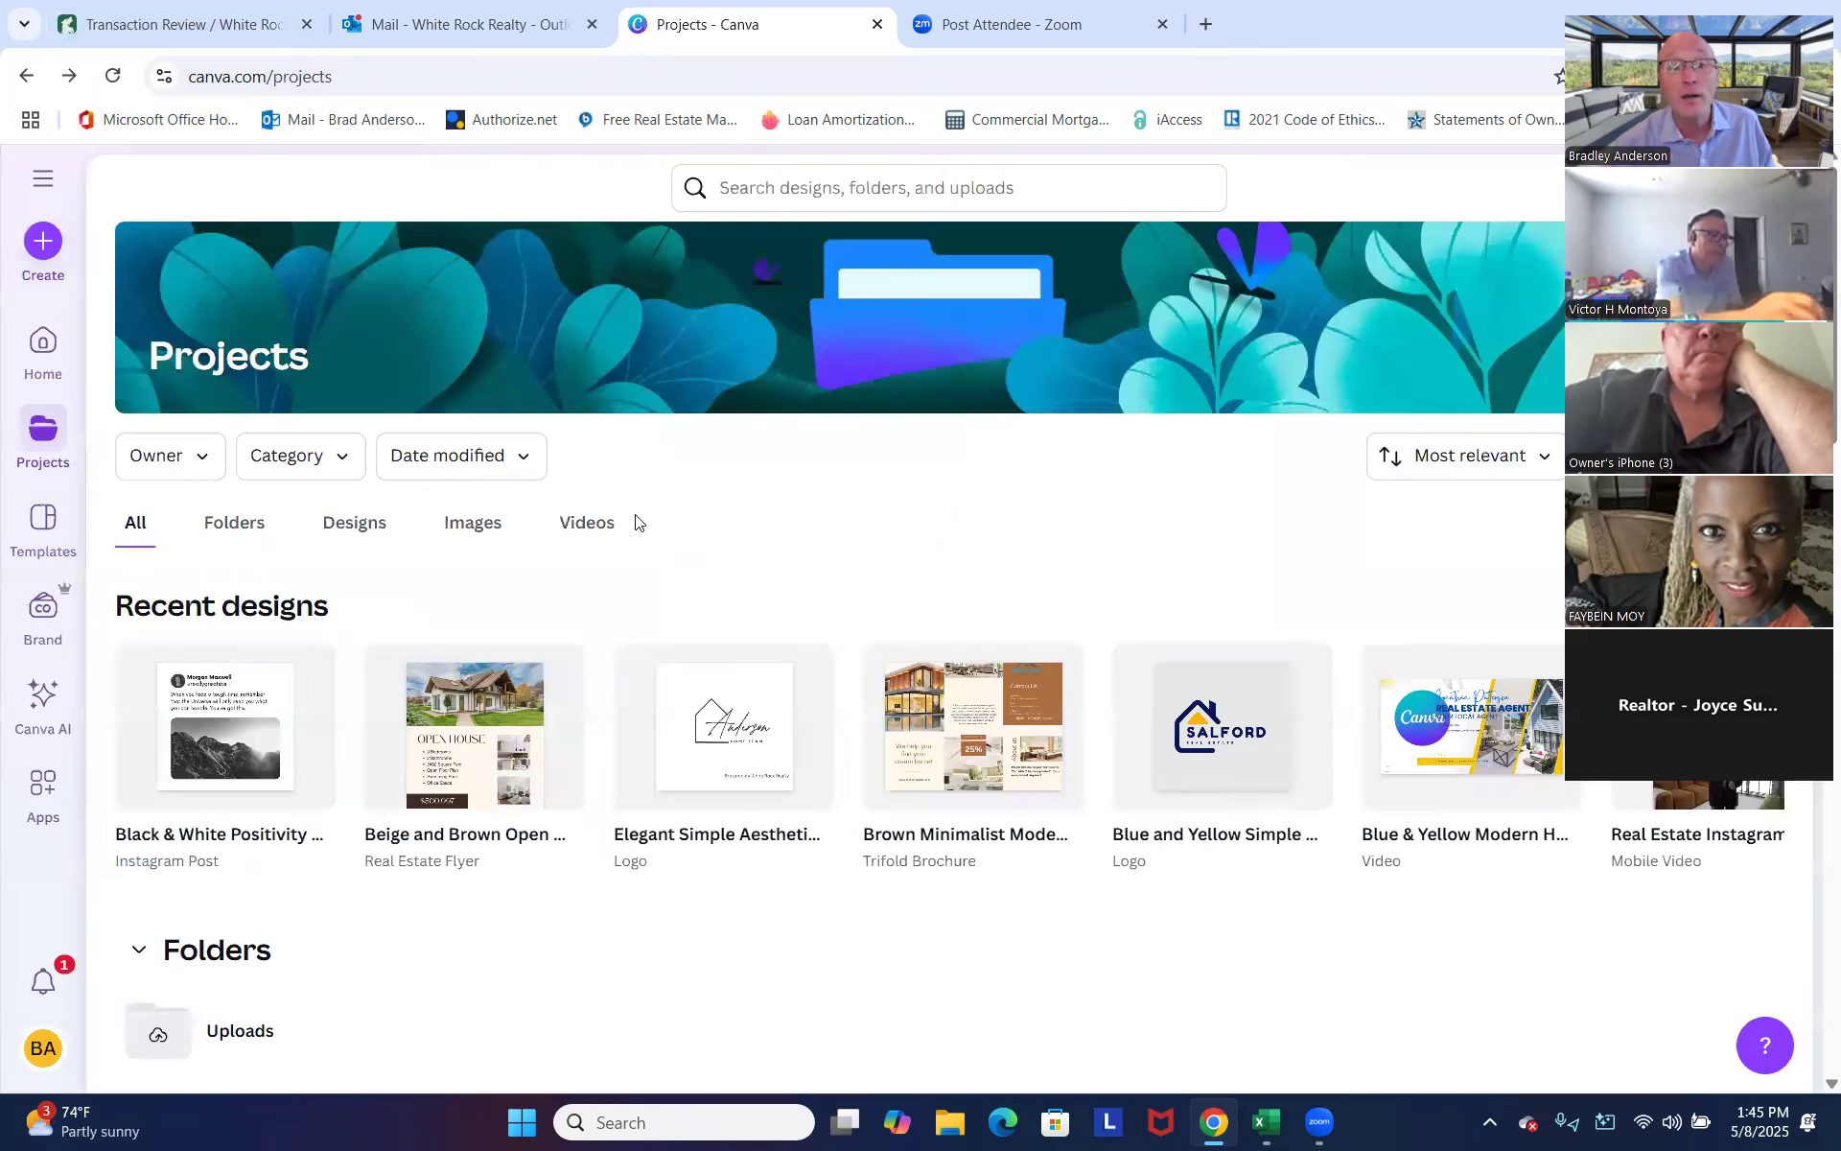
pyautogui.click(42, 361)
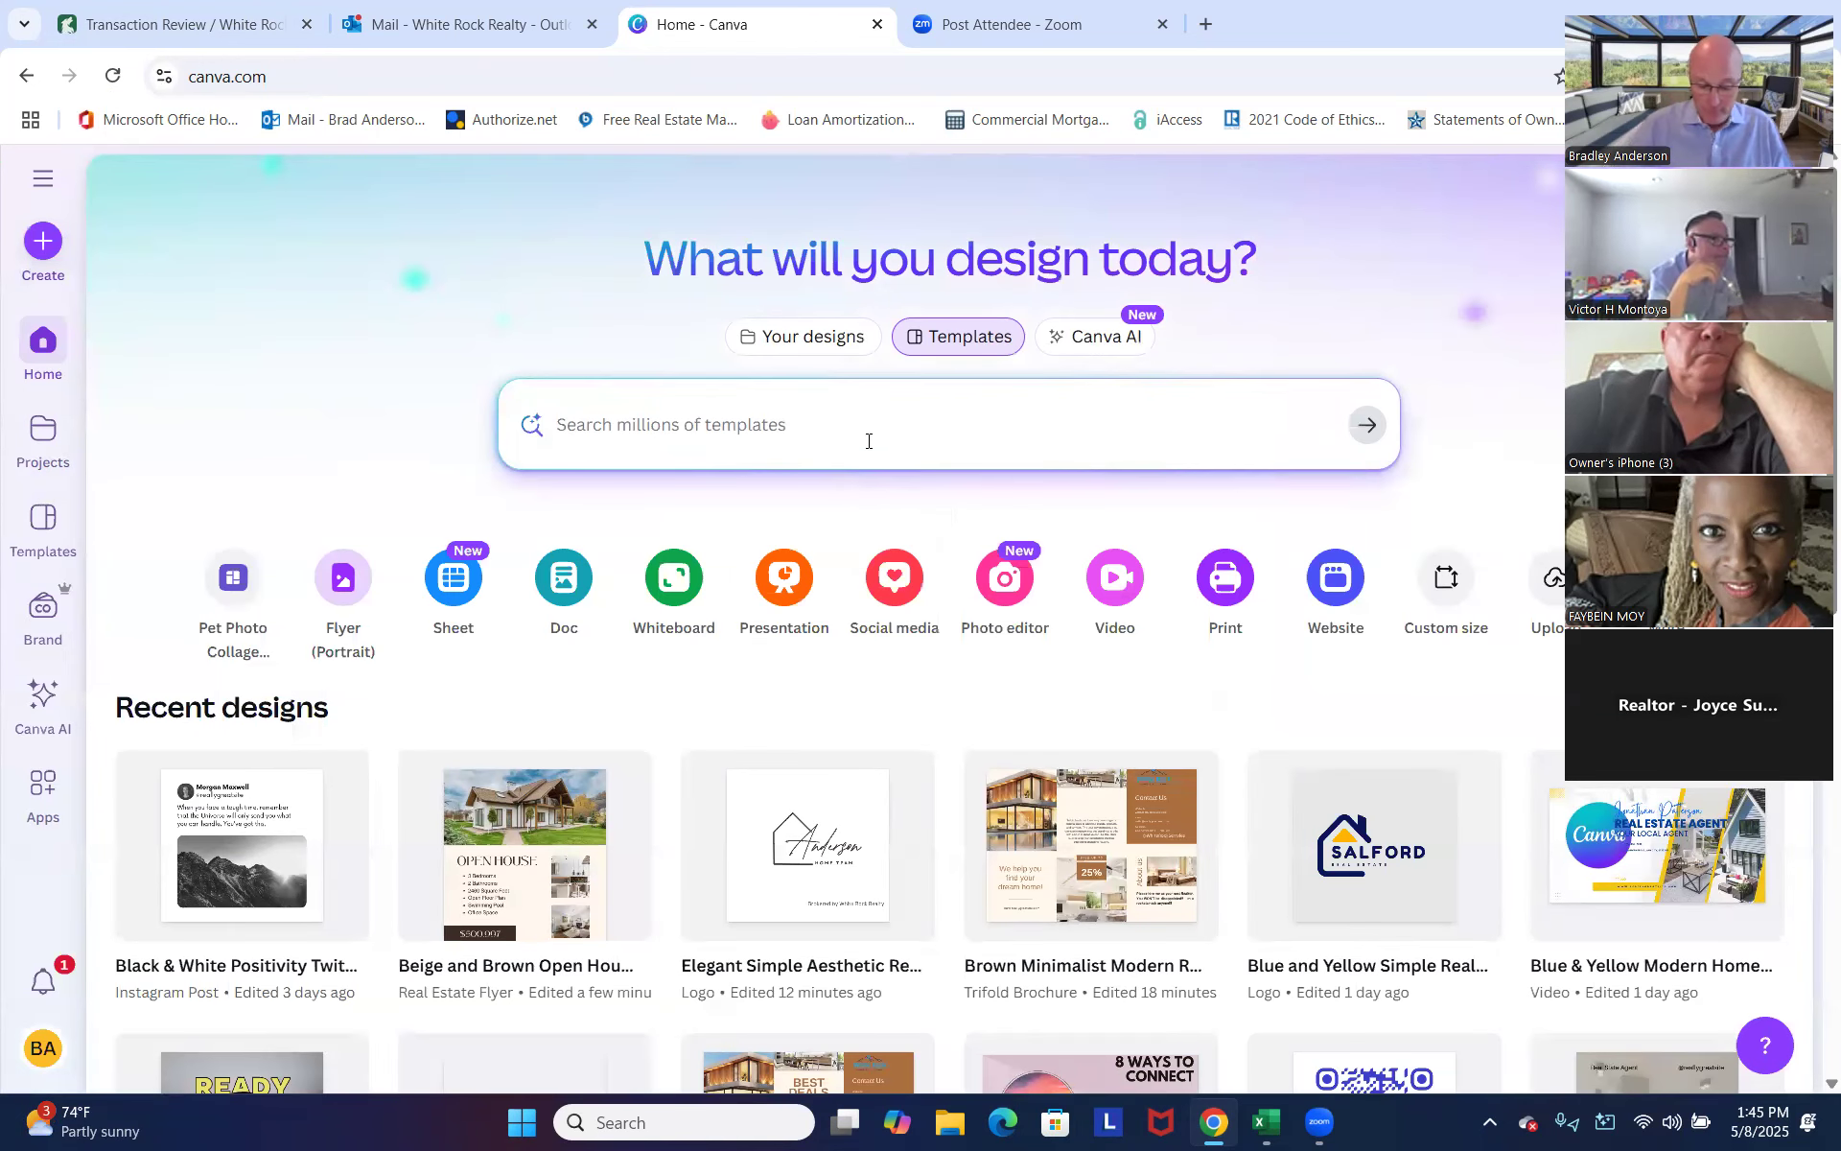
pyautogui.click(869, 441)
pyautogui.write('facebook')
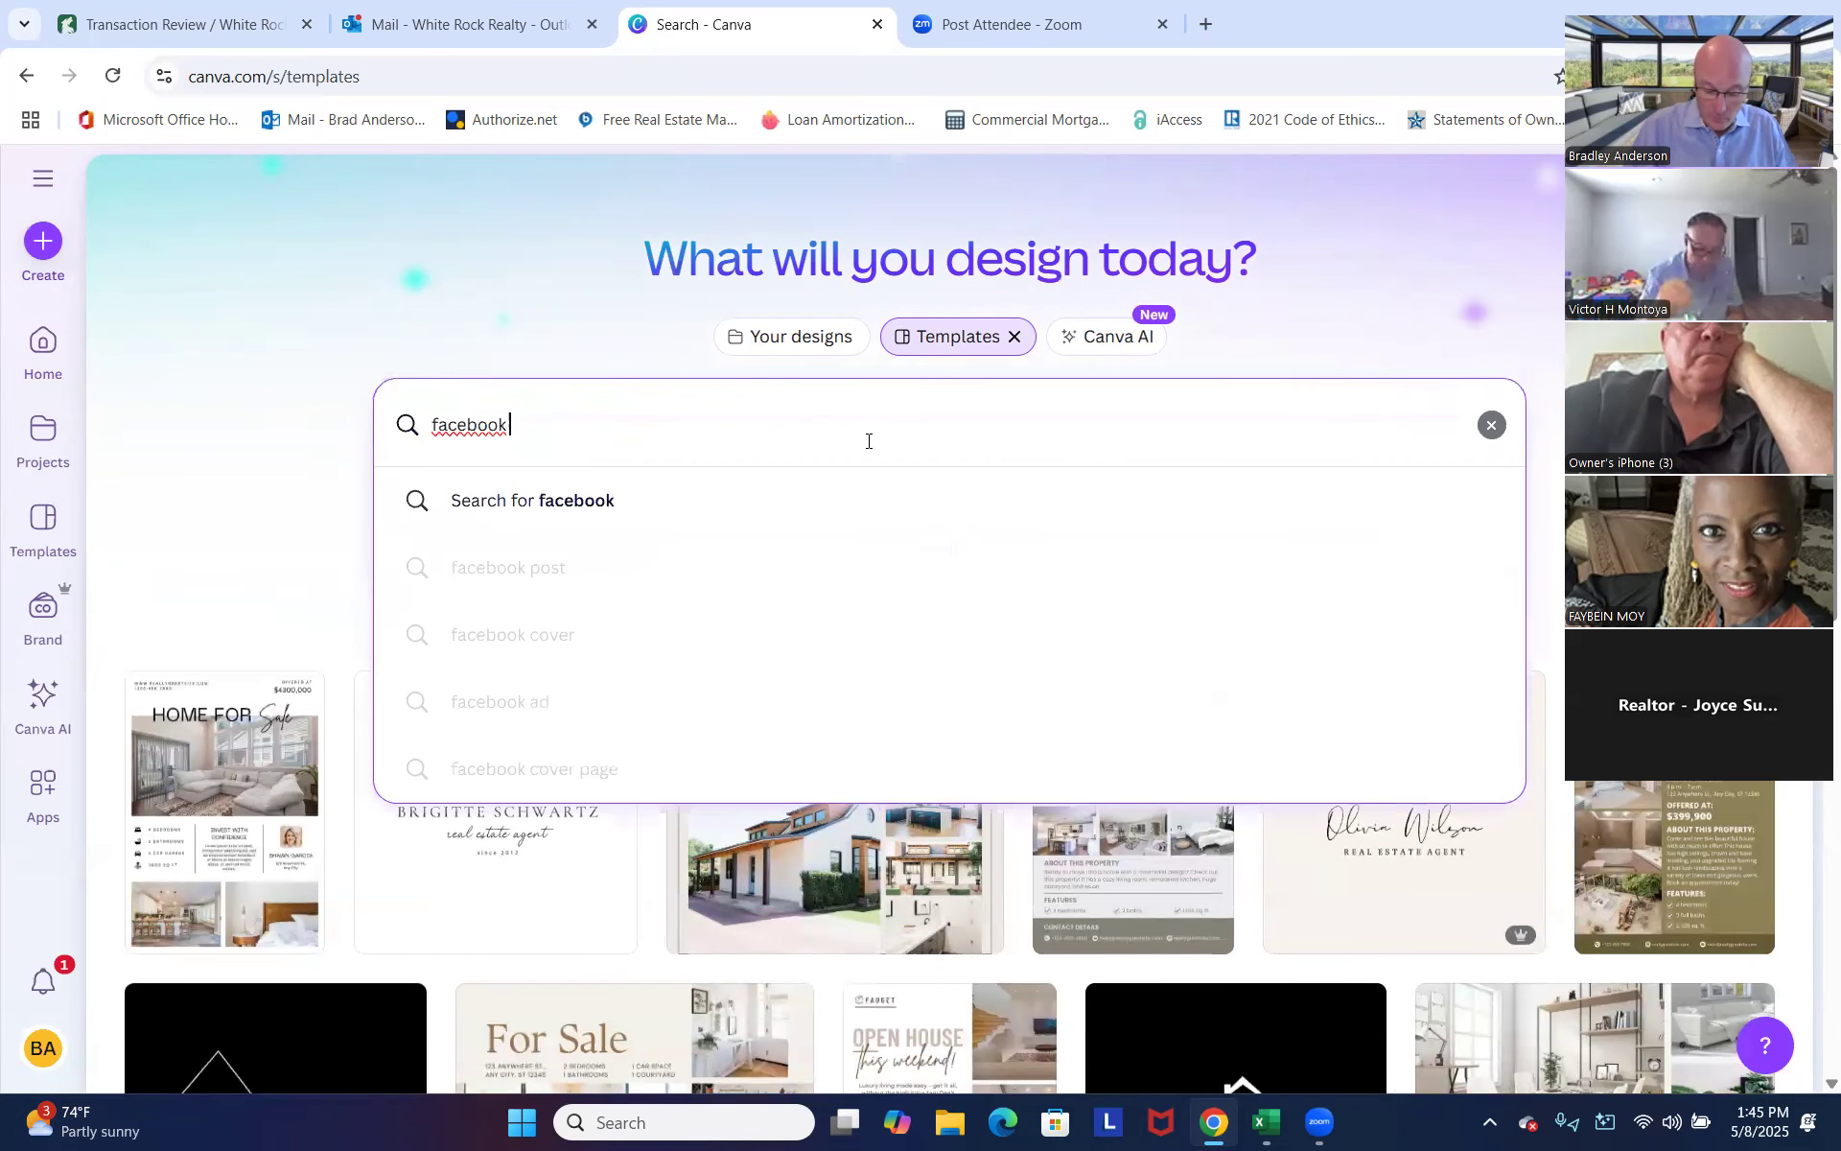
pyautogui.write(' post realt')
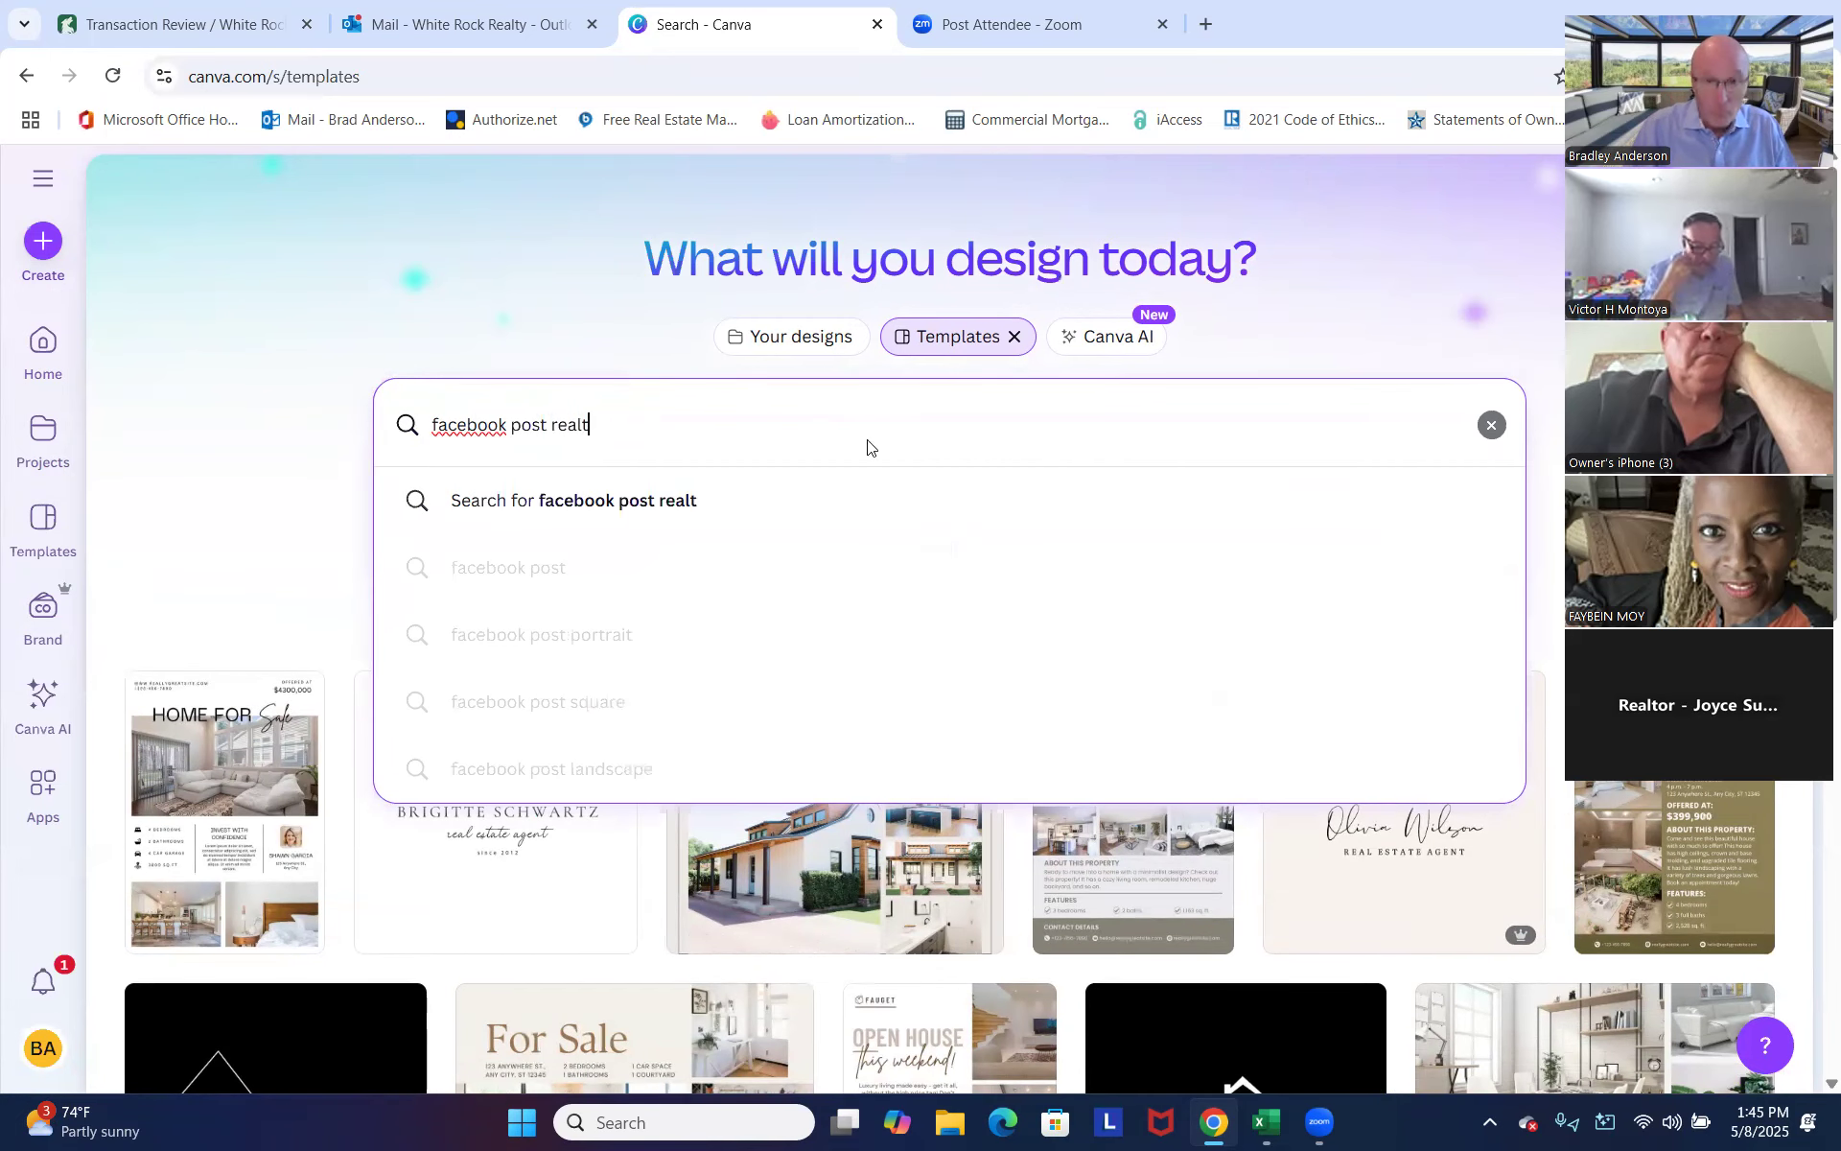
pyautogui.write('or')
pyautogui.press('Return')
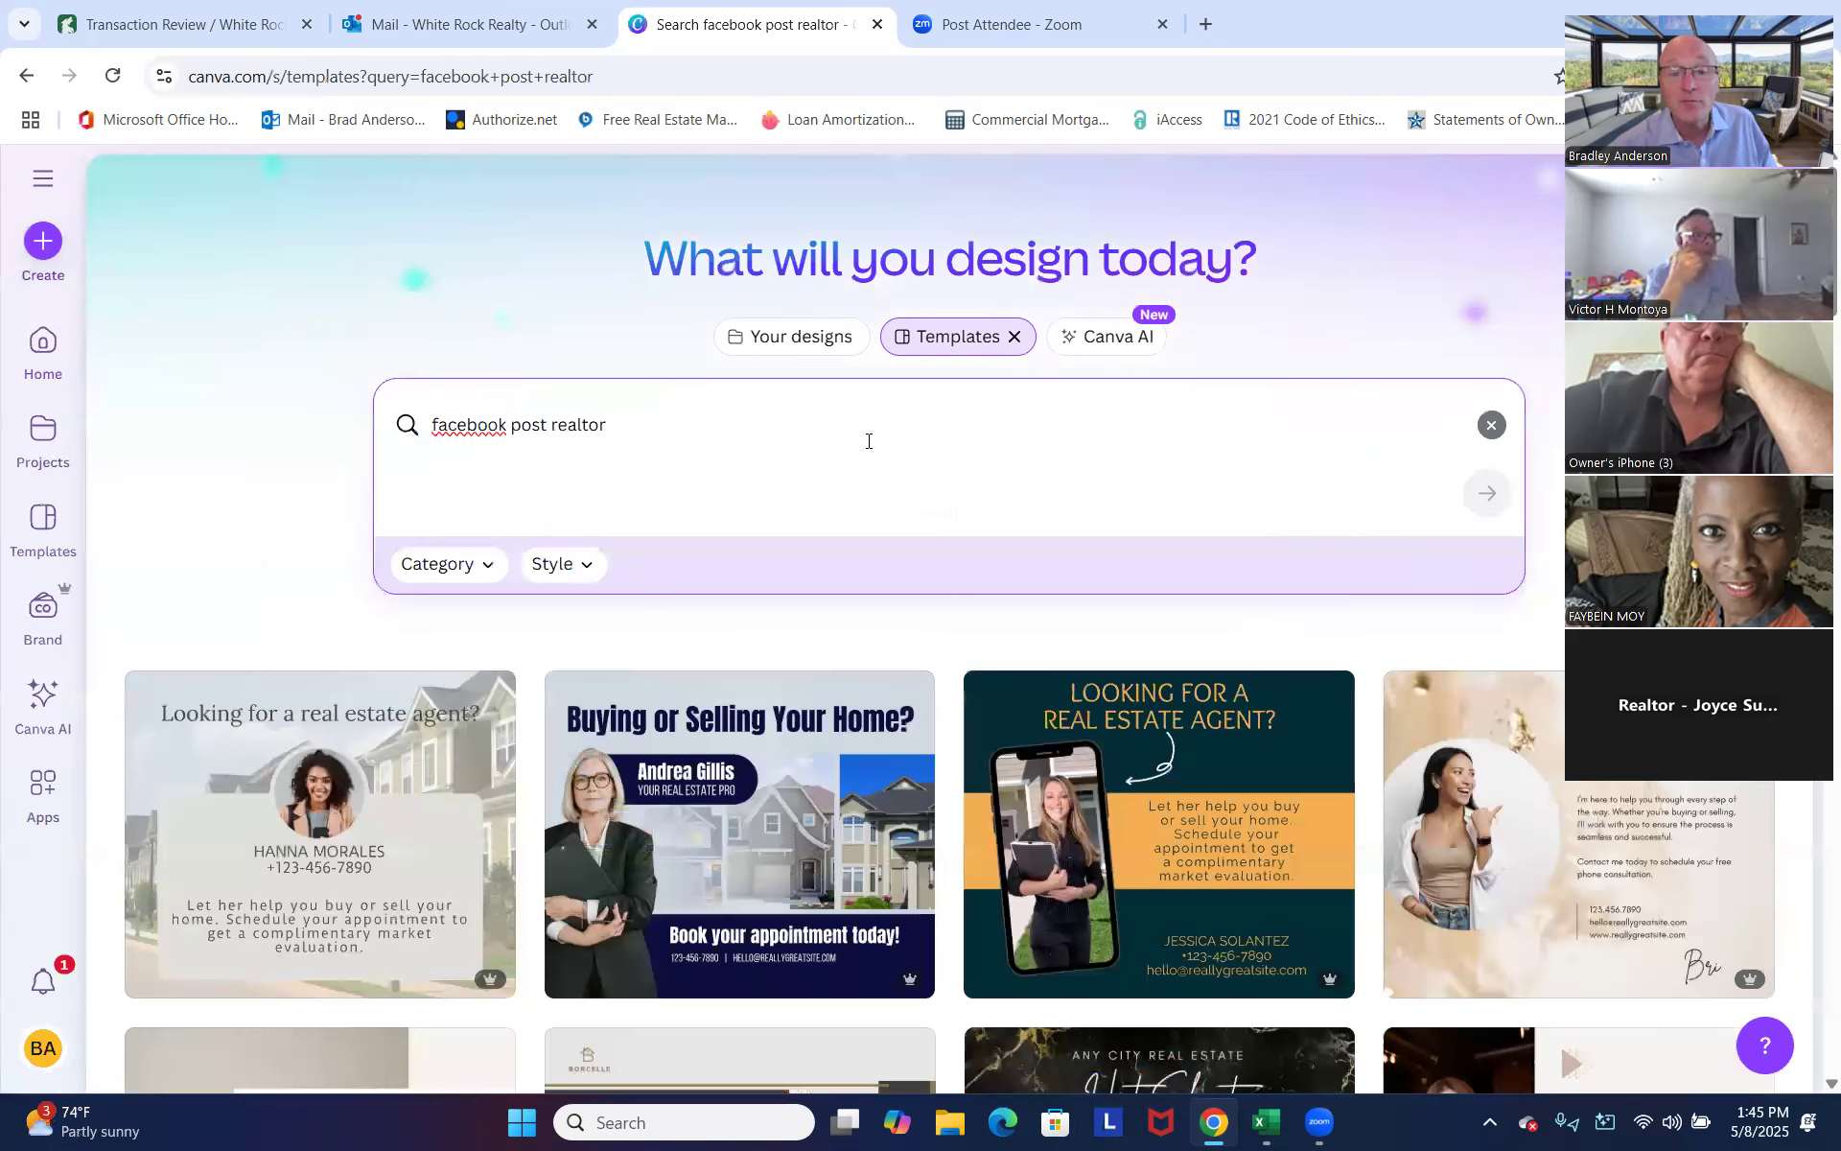
# Open the Blue Professional Real Estate Realtor Facebook Post template for customizing and delete the agent's photo.
pyautogui.click(721, 873)
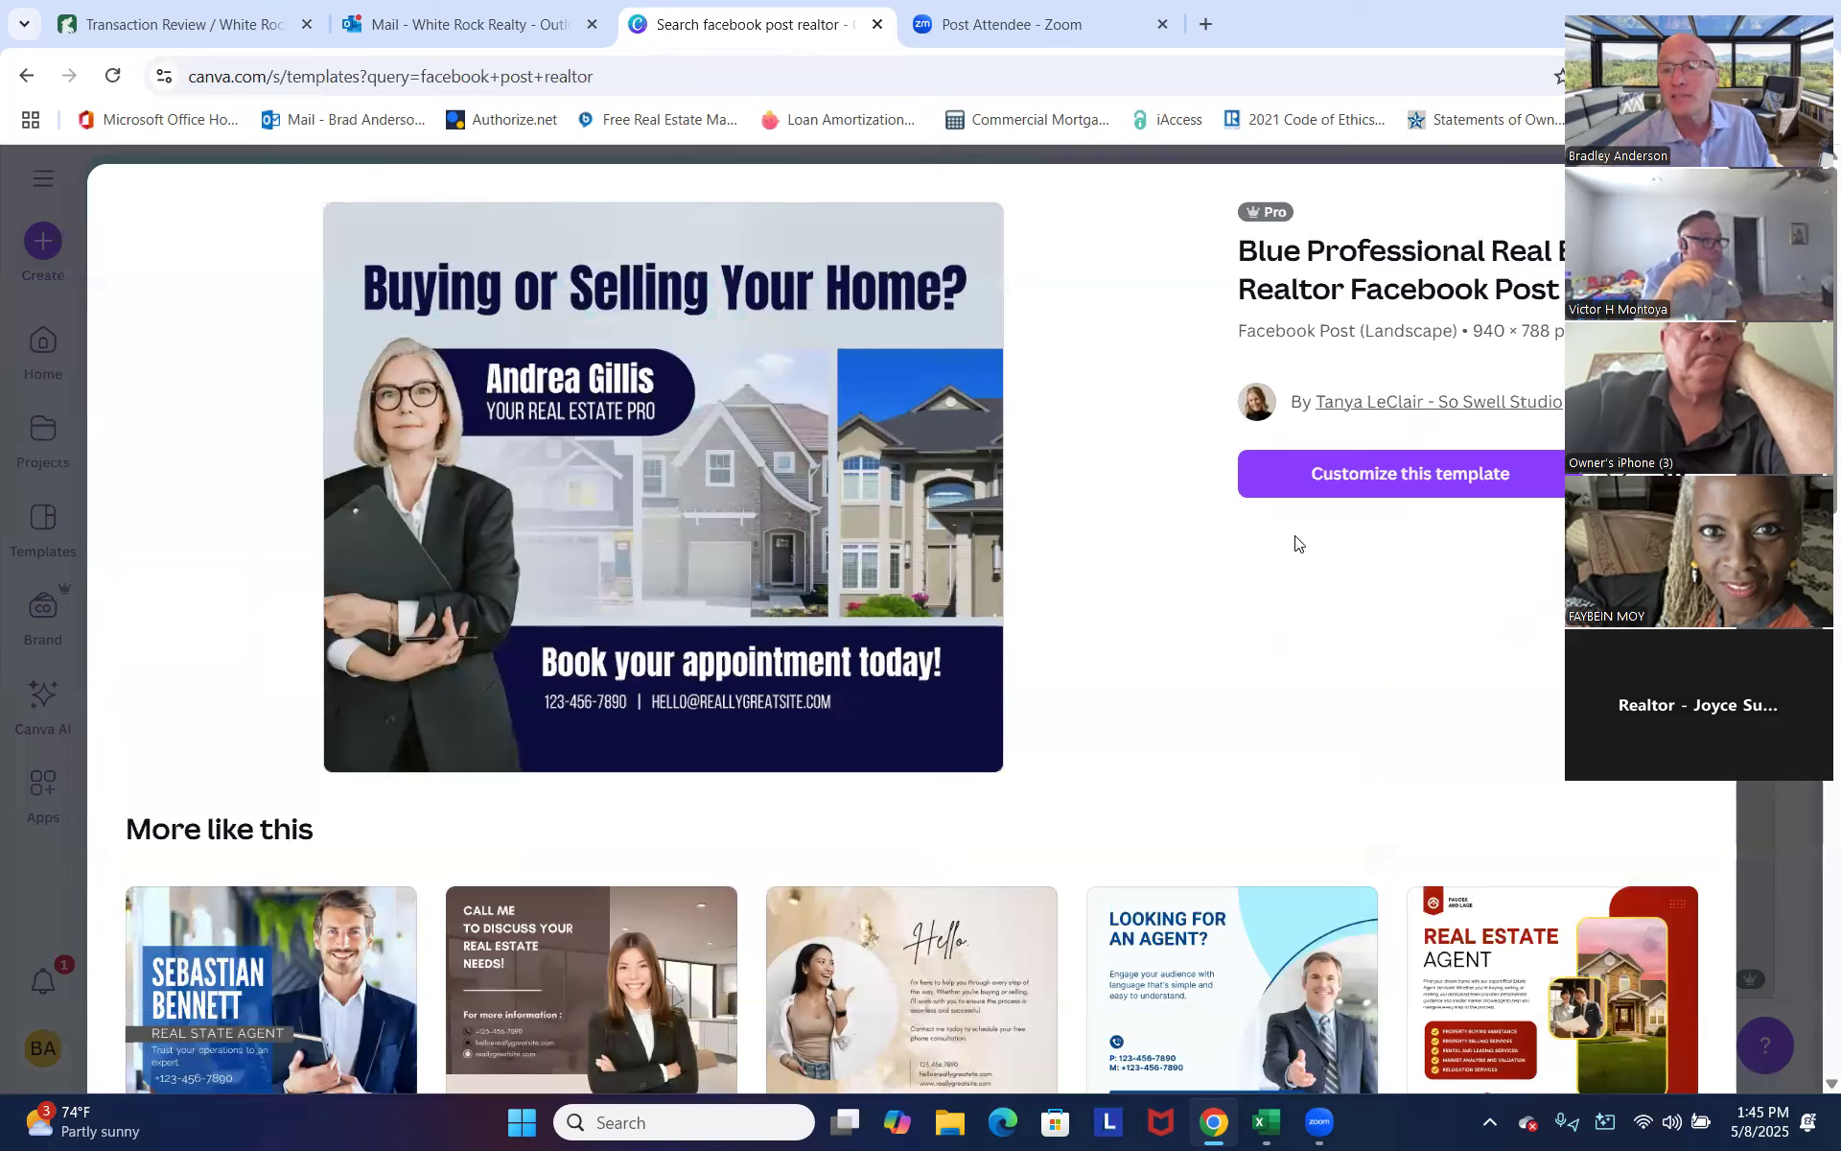
pyautogui.click(1356, 495)
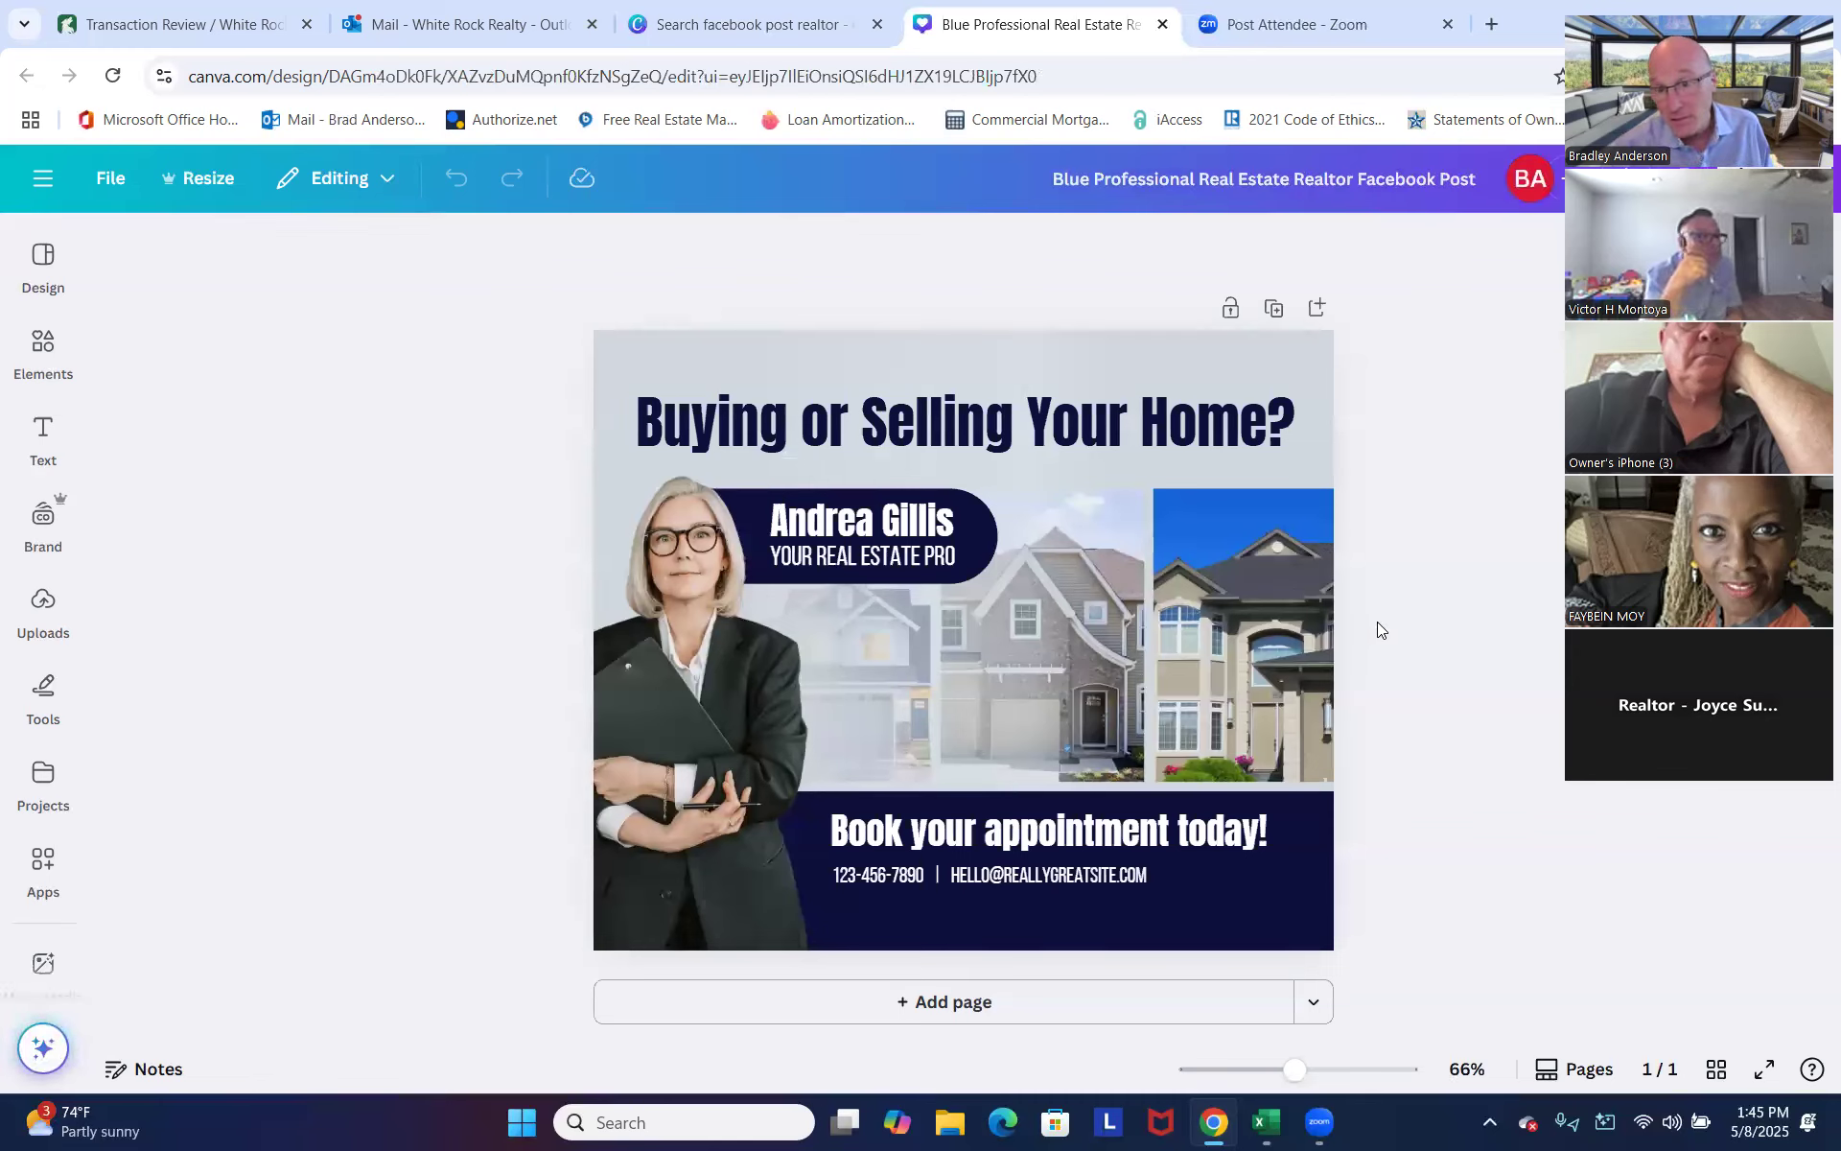
pyautogui.click(668, 640)
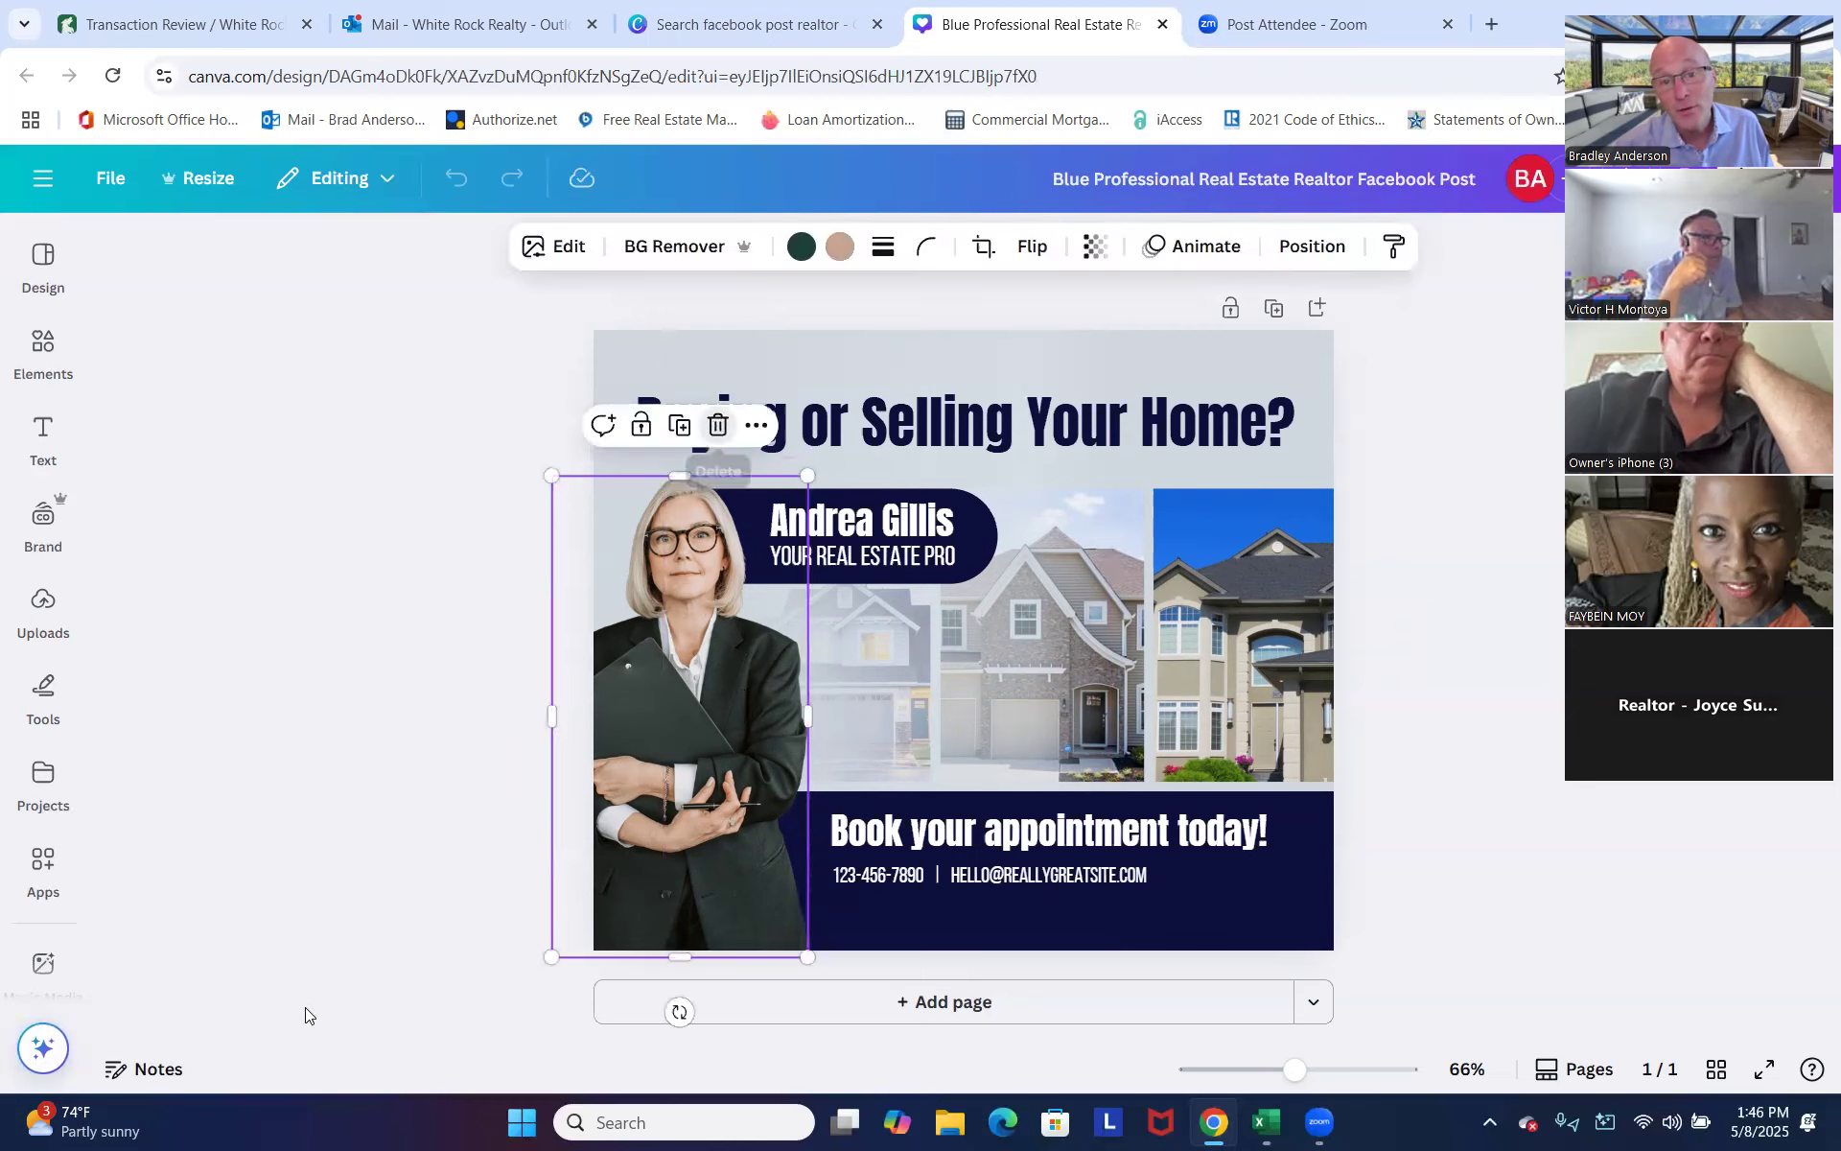
pyautogui.press('Delete')
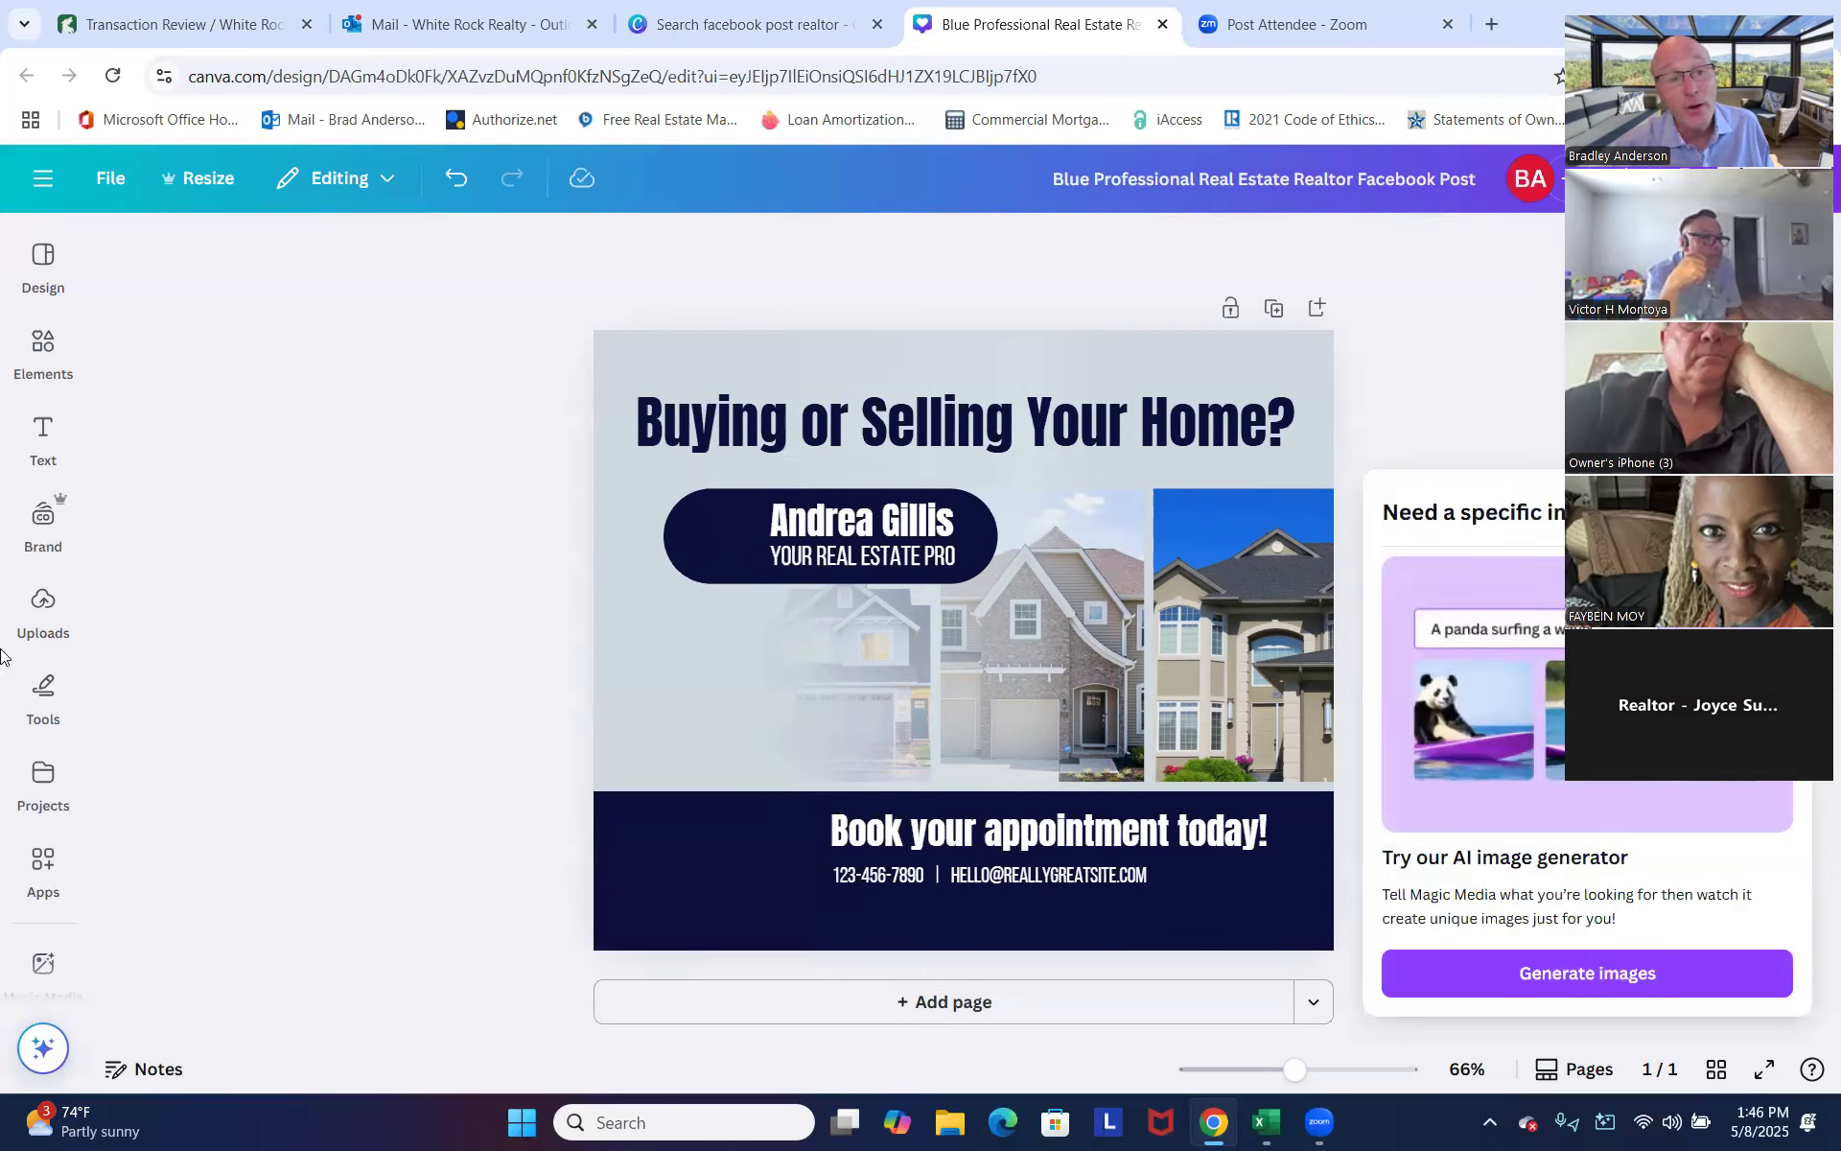
# Add the uploaded photo of the dog with the red ball, shrink it and place it where the agent's photo was.
pyautogui.click(42, 612)
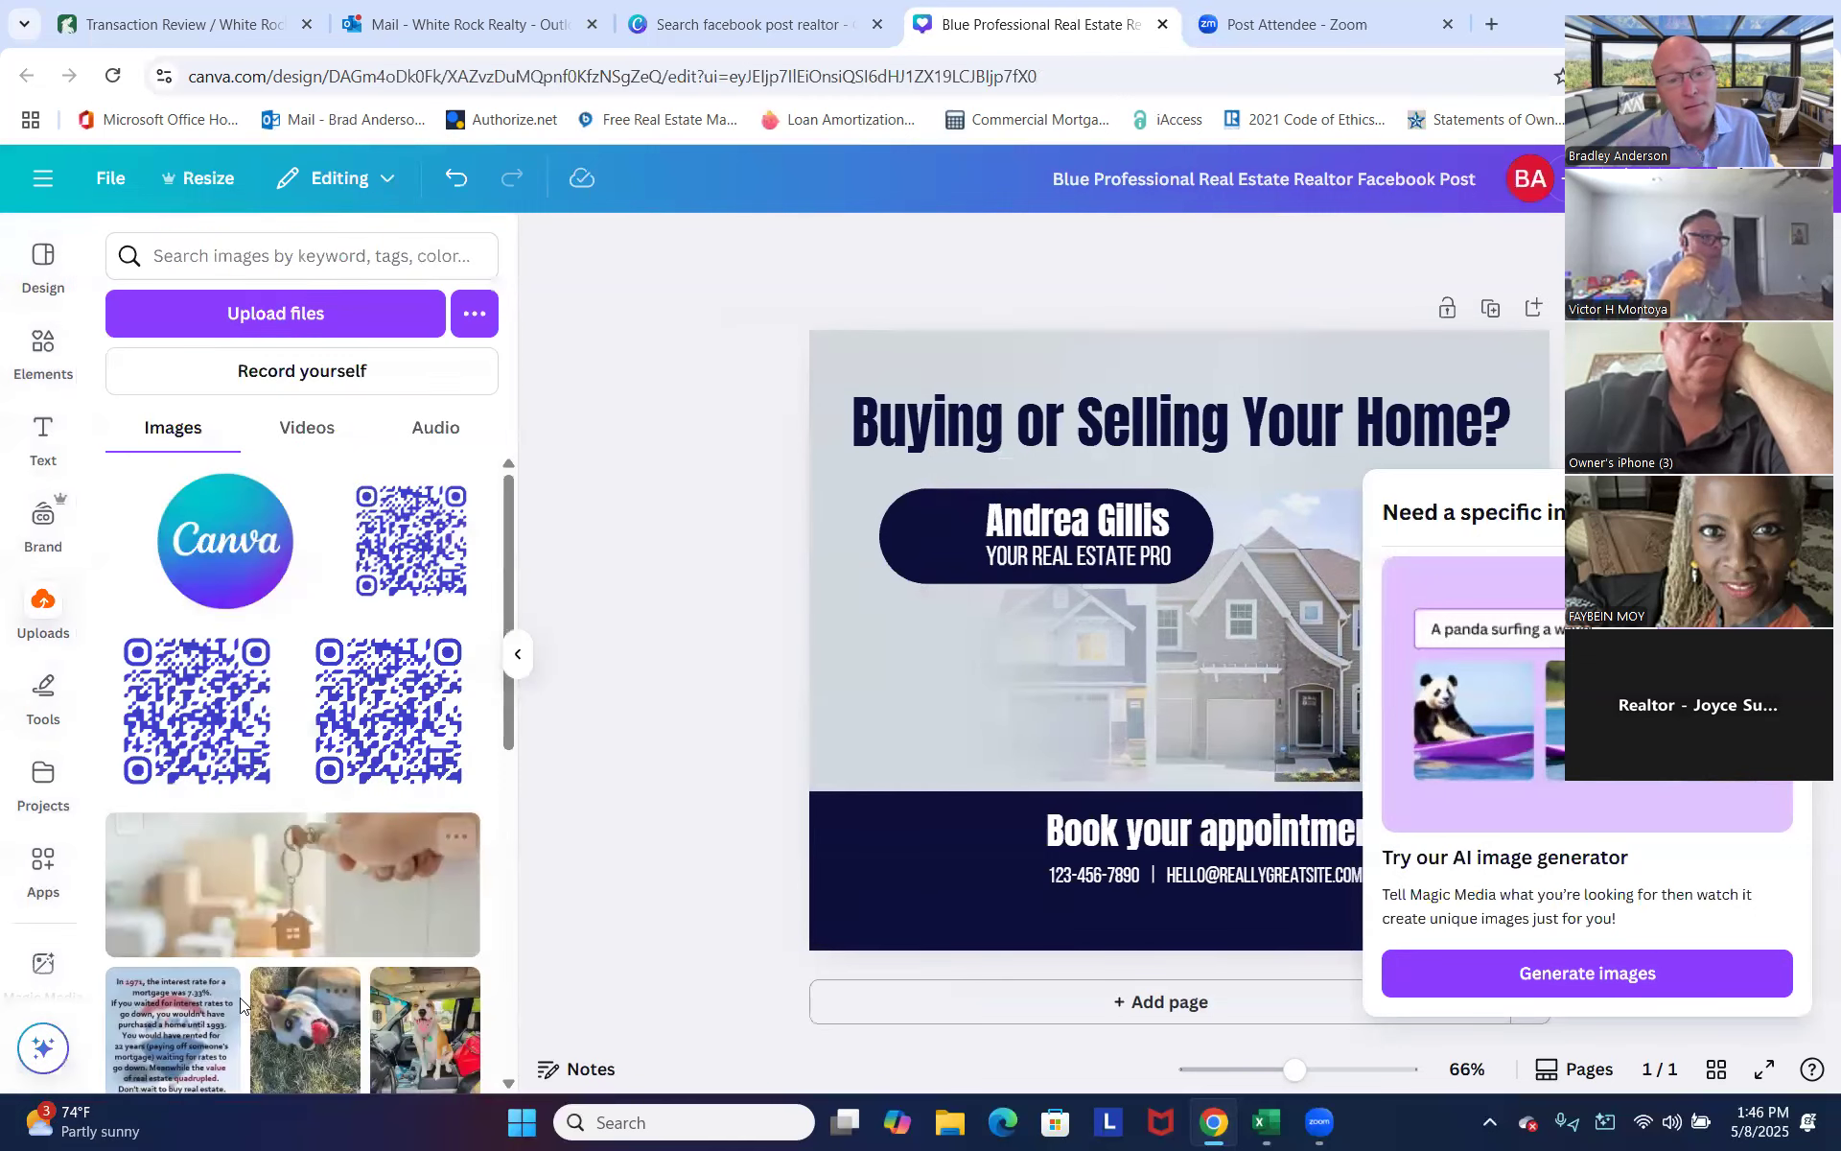
pyautogui.click(308, 1048)
pyautogui.moveTo(1072, 579); pyautogui.dragTo(889, 579)
pyautogui.moveTo(837, 486); pyautogui.dragTo(959, 679)
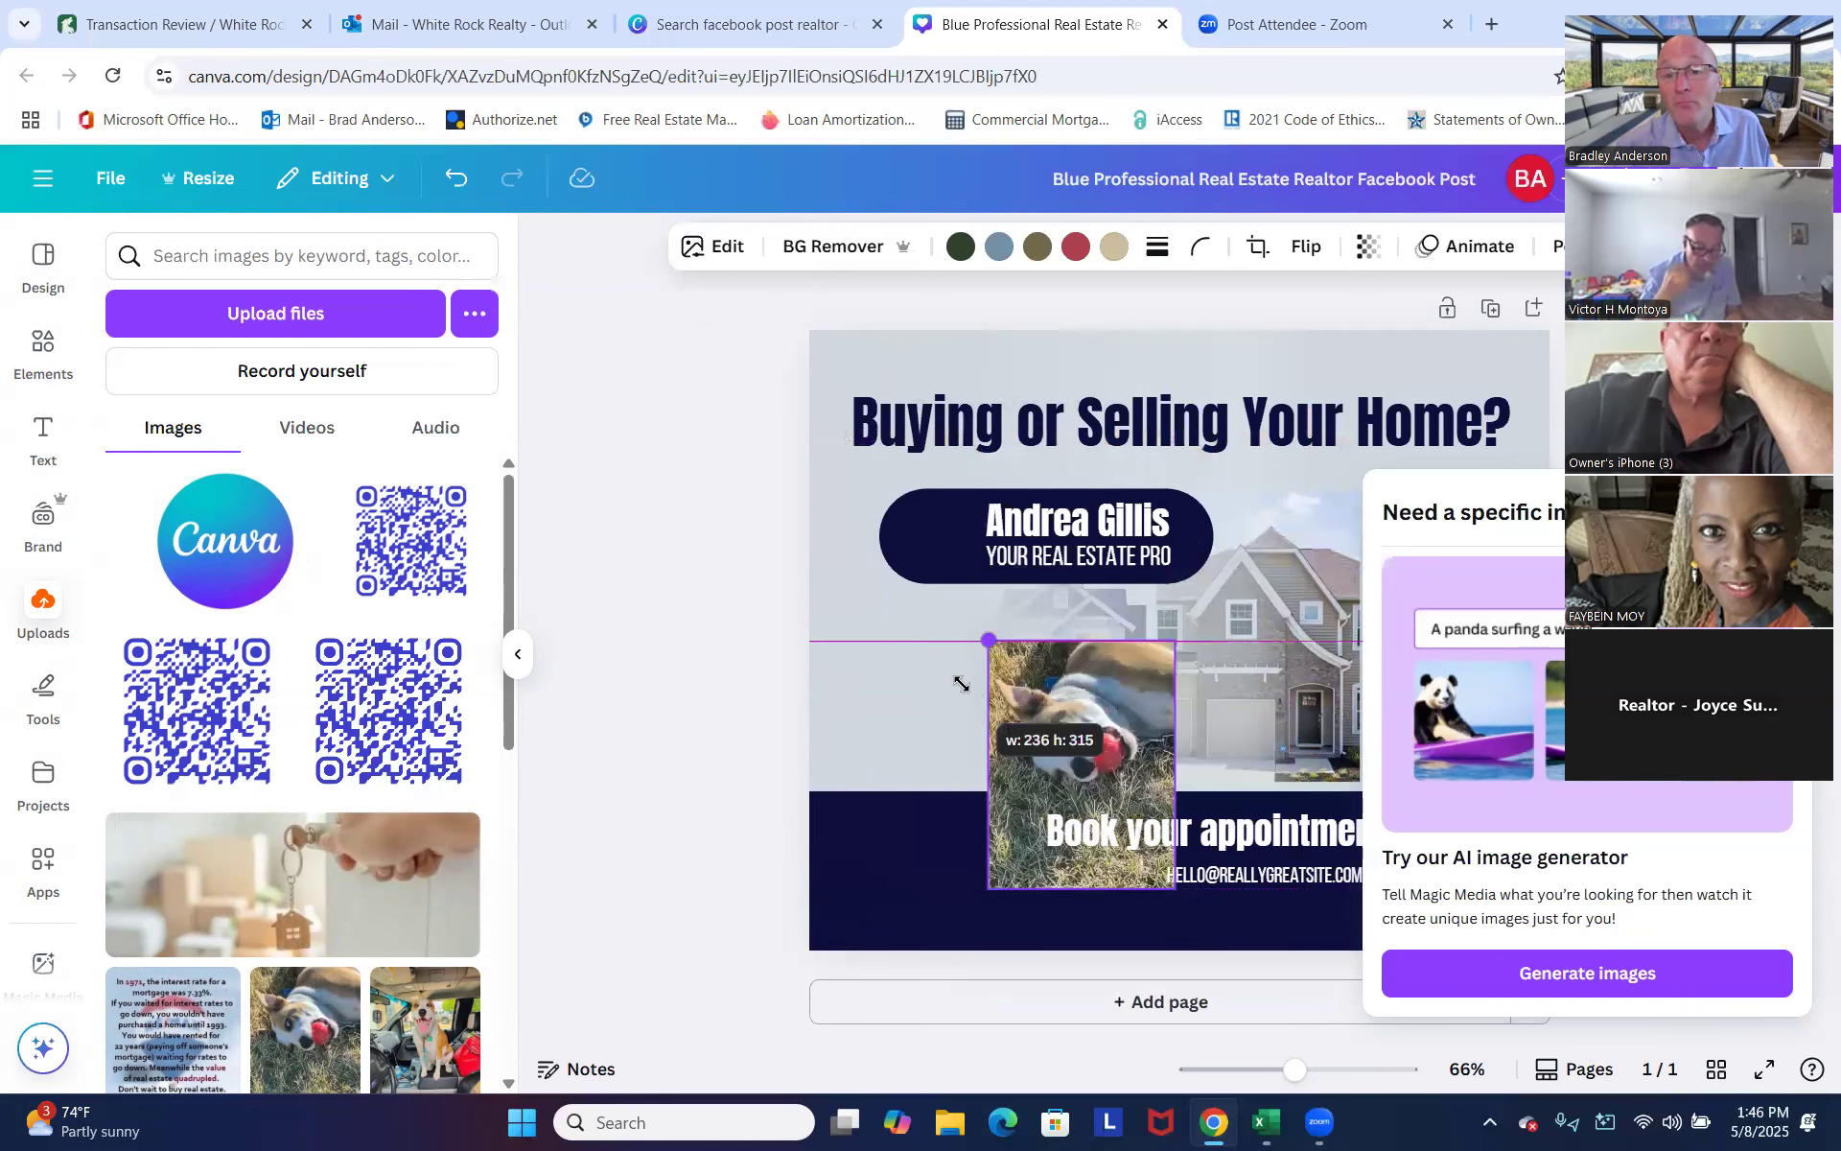
pyautogui.moveTo(1116, 680); pyautogui.dragTo(935, 676)
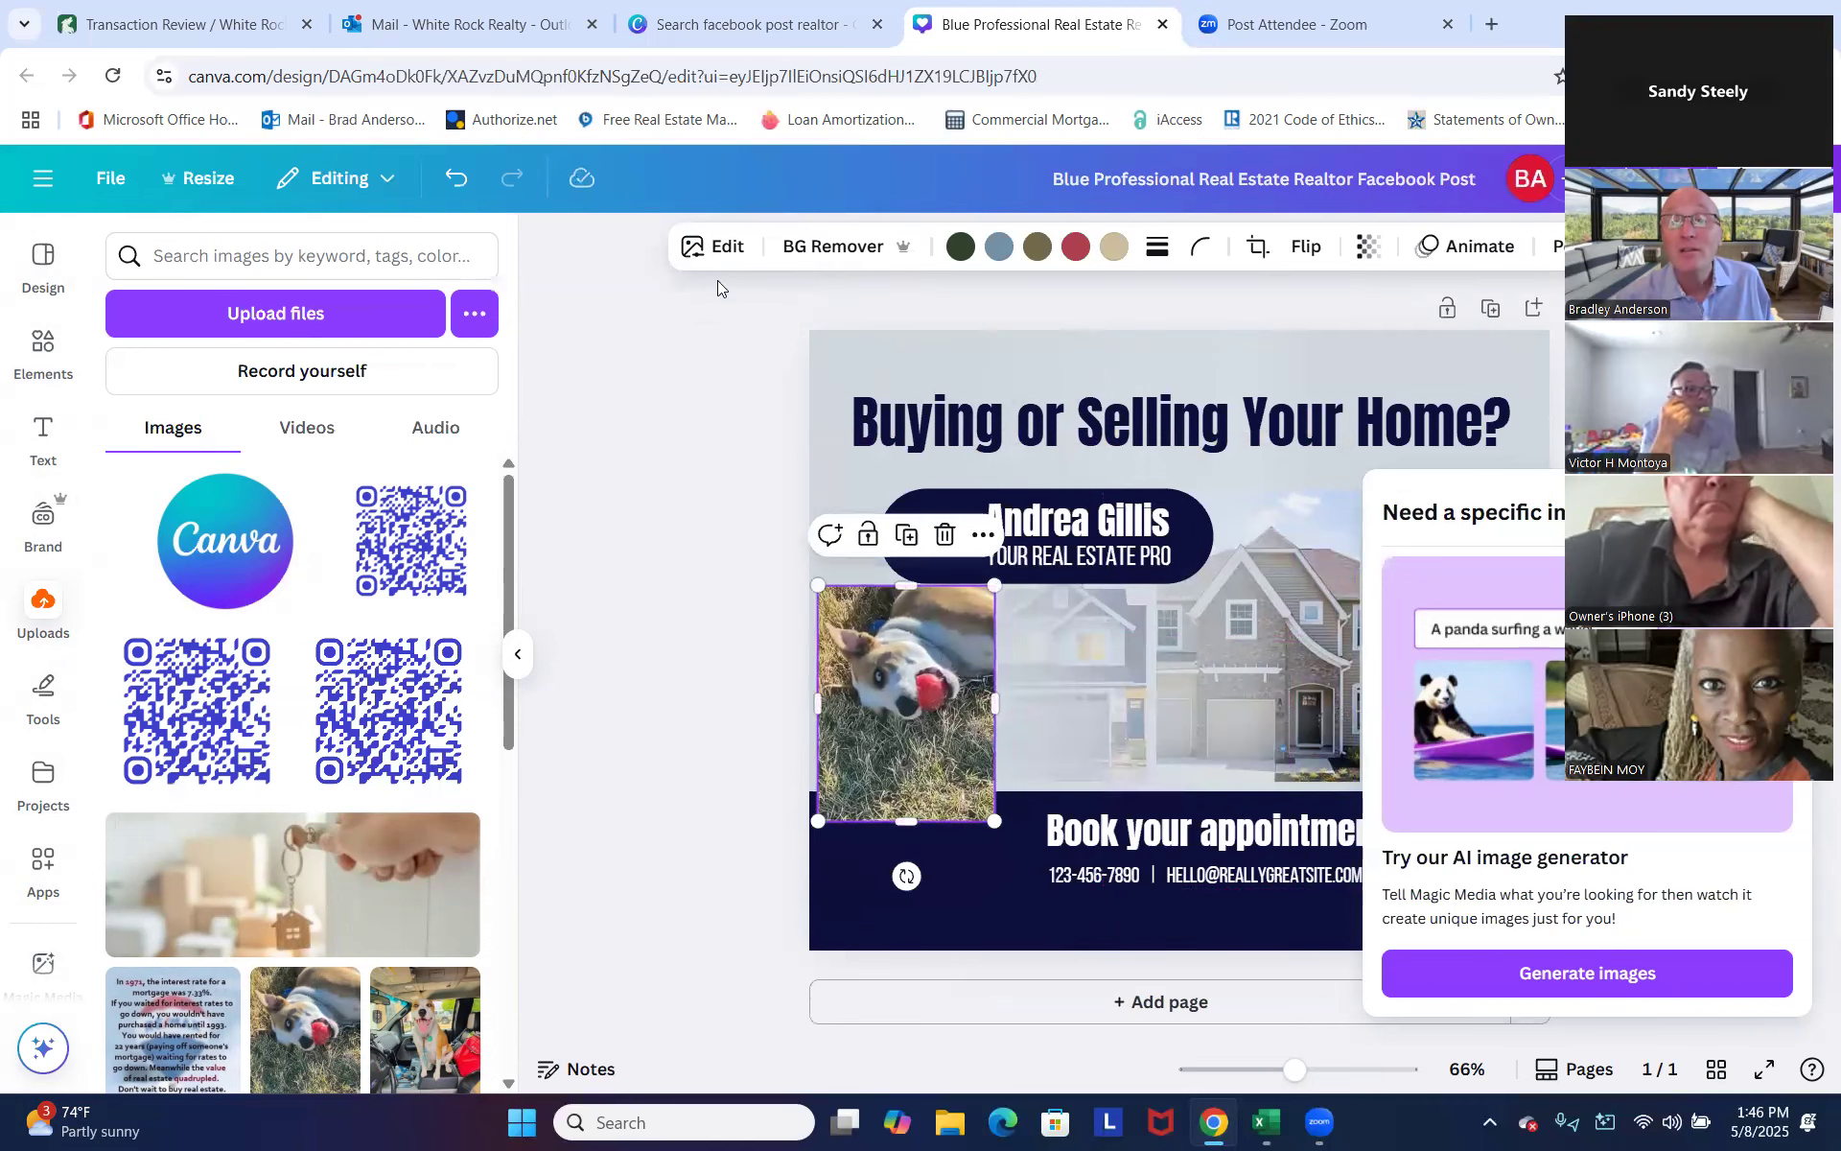
# Remove the background from the dog photo, shrink the cutout and position it below the name banner.
pyautogui.click(825, 246)
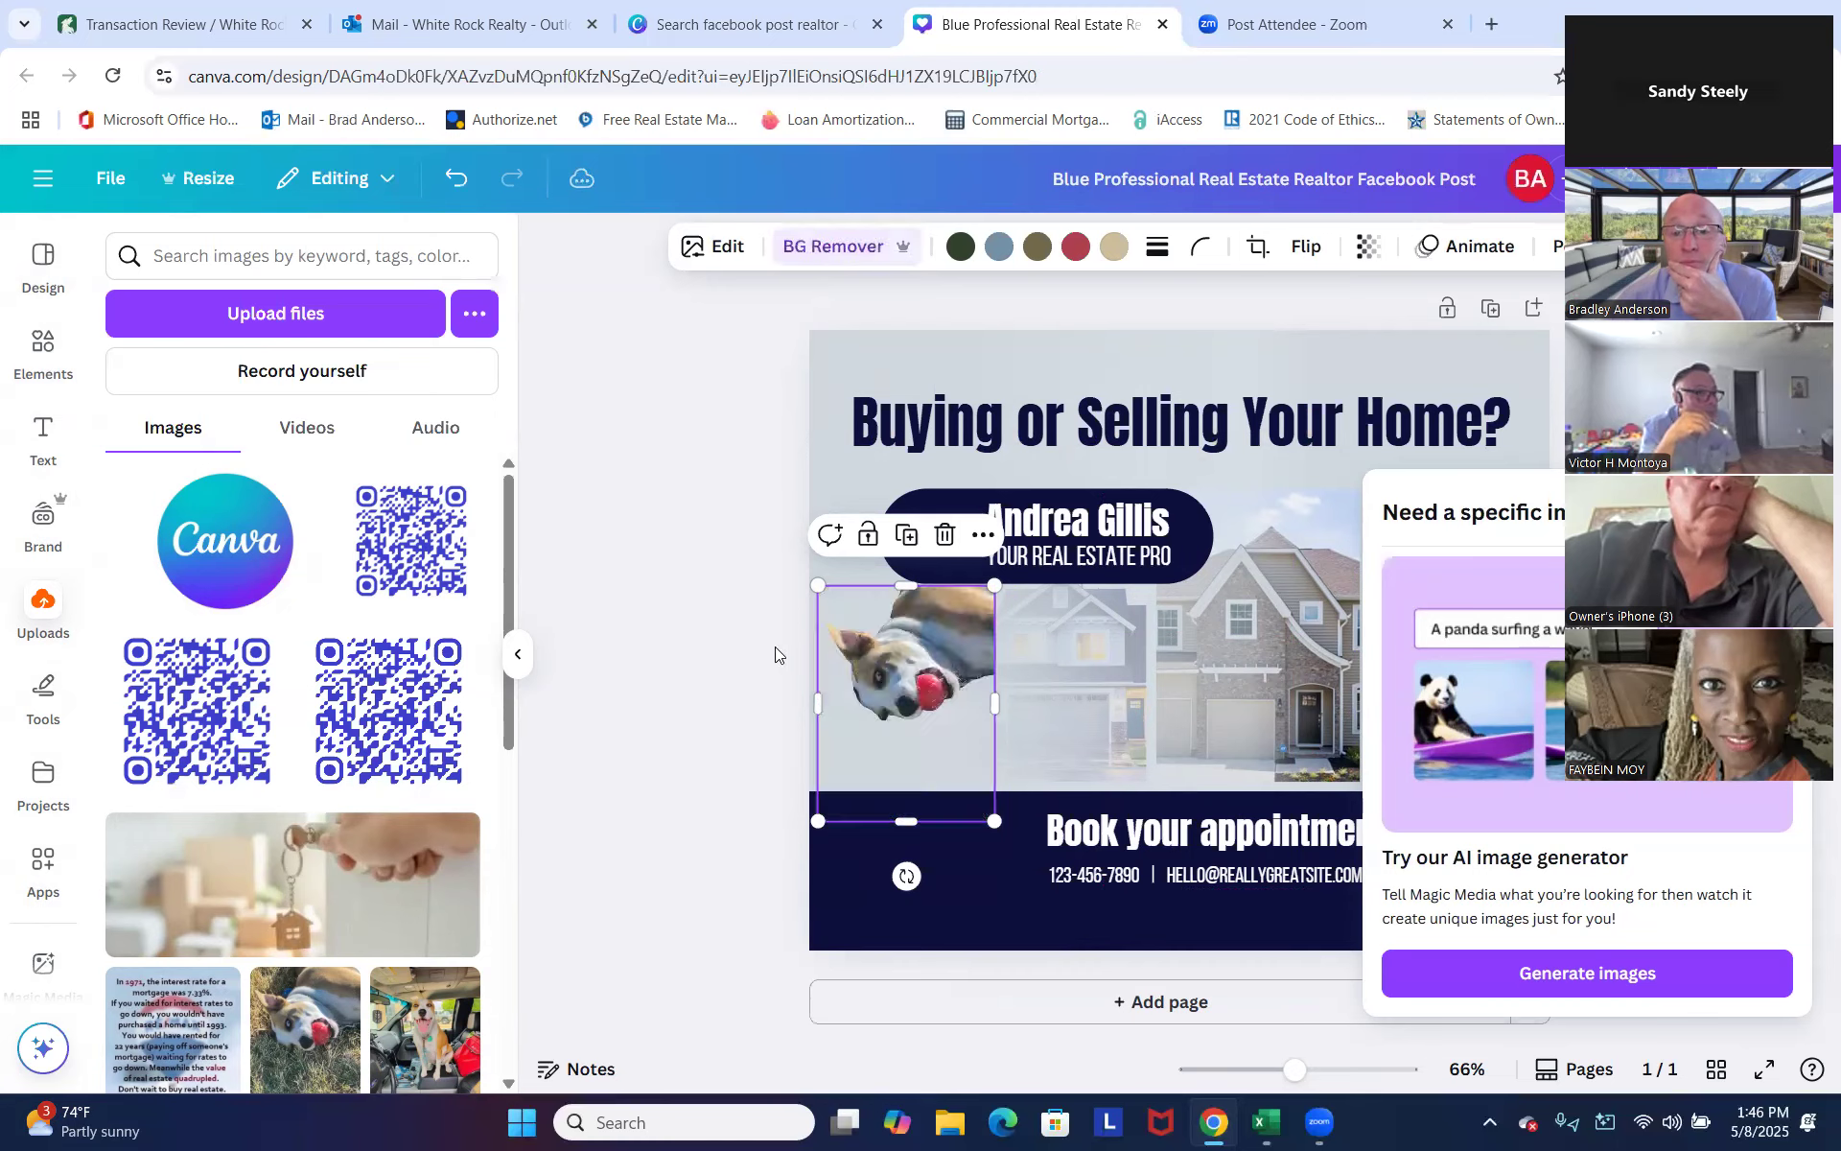
pyautogui.moveTo(879, 671); pyautogui.dragTo(866, 679)
pyautogui.moveTo(807, 599); pyautogui.dragTo(869, 662)
pyautogui.click(711, 627)
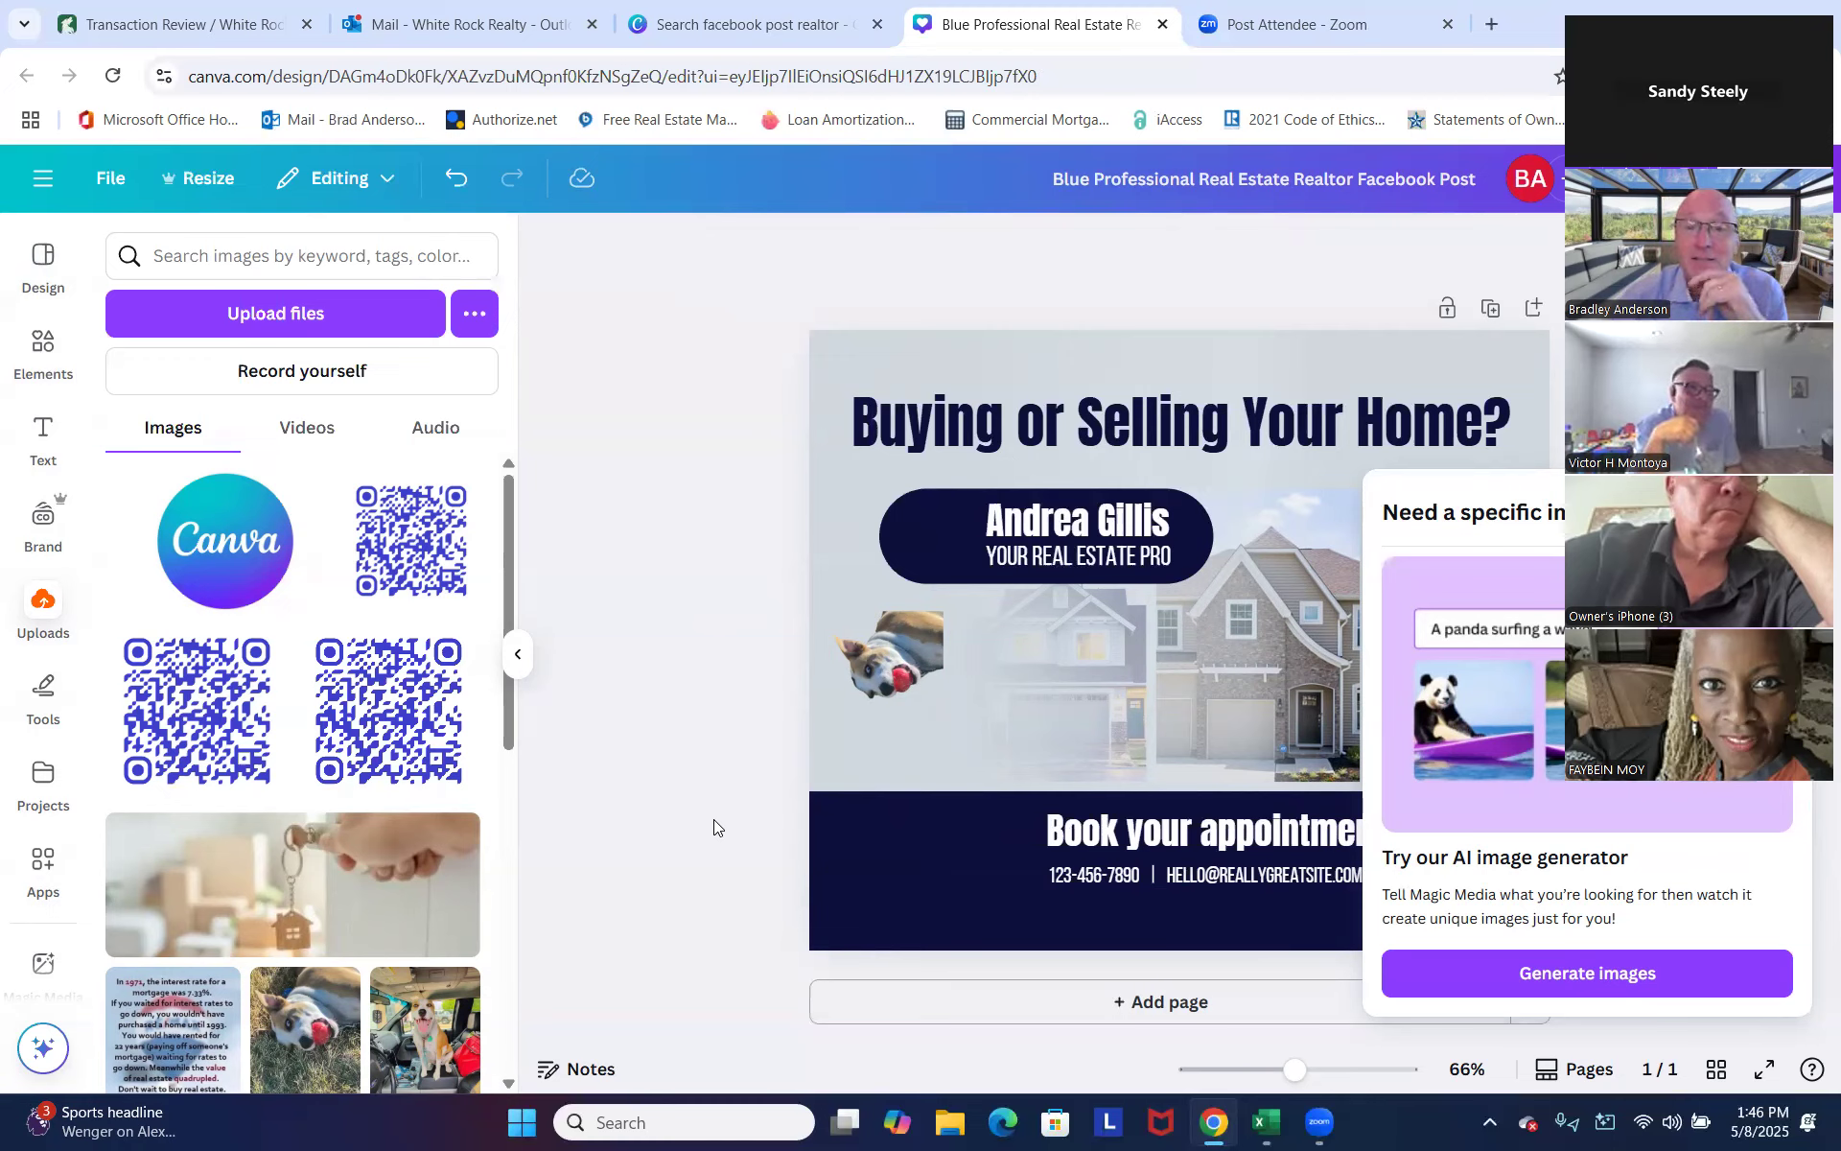
pyautogui.click(881, 679)
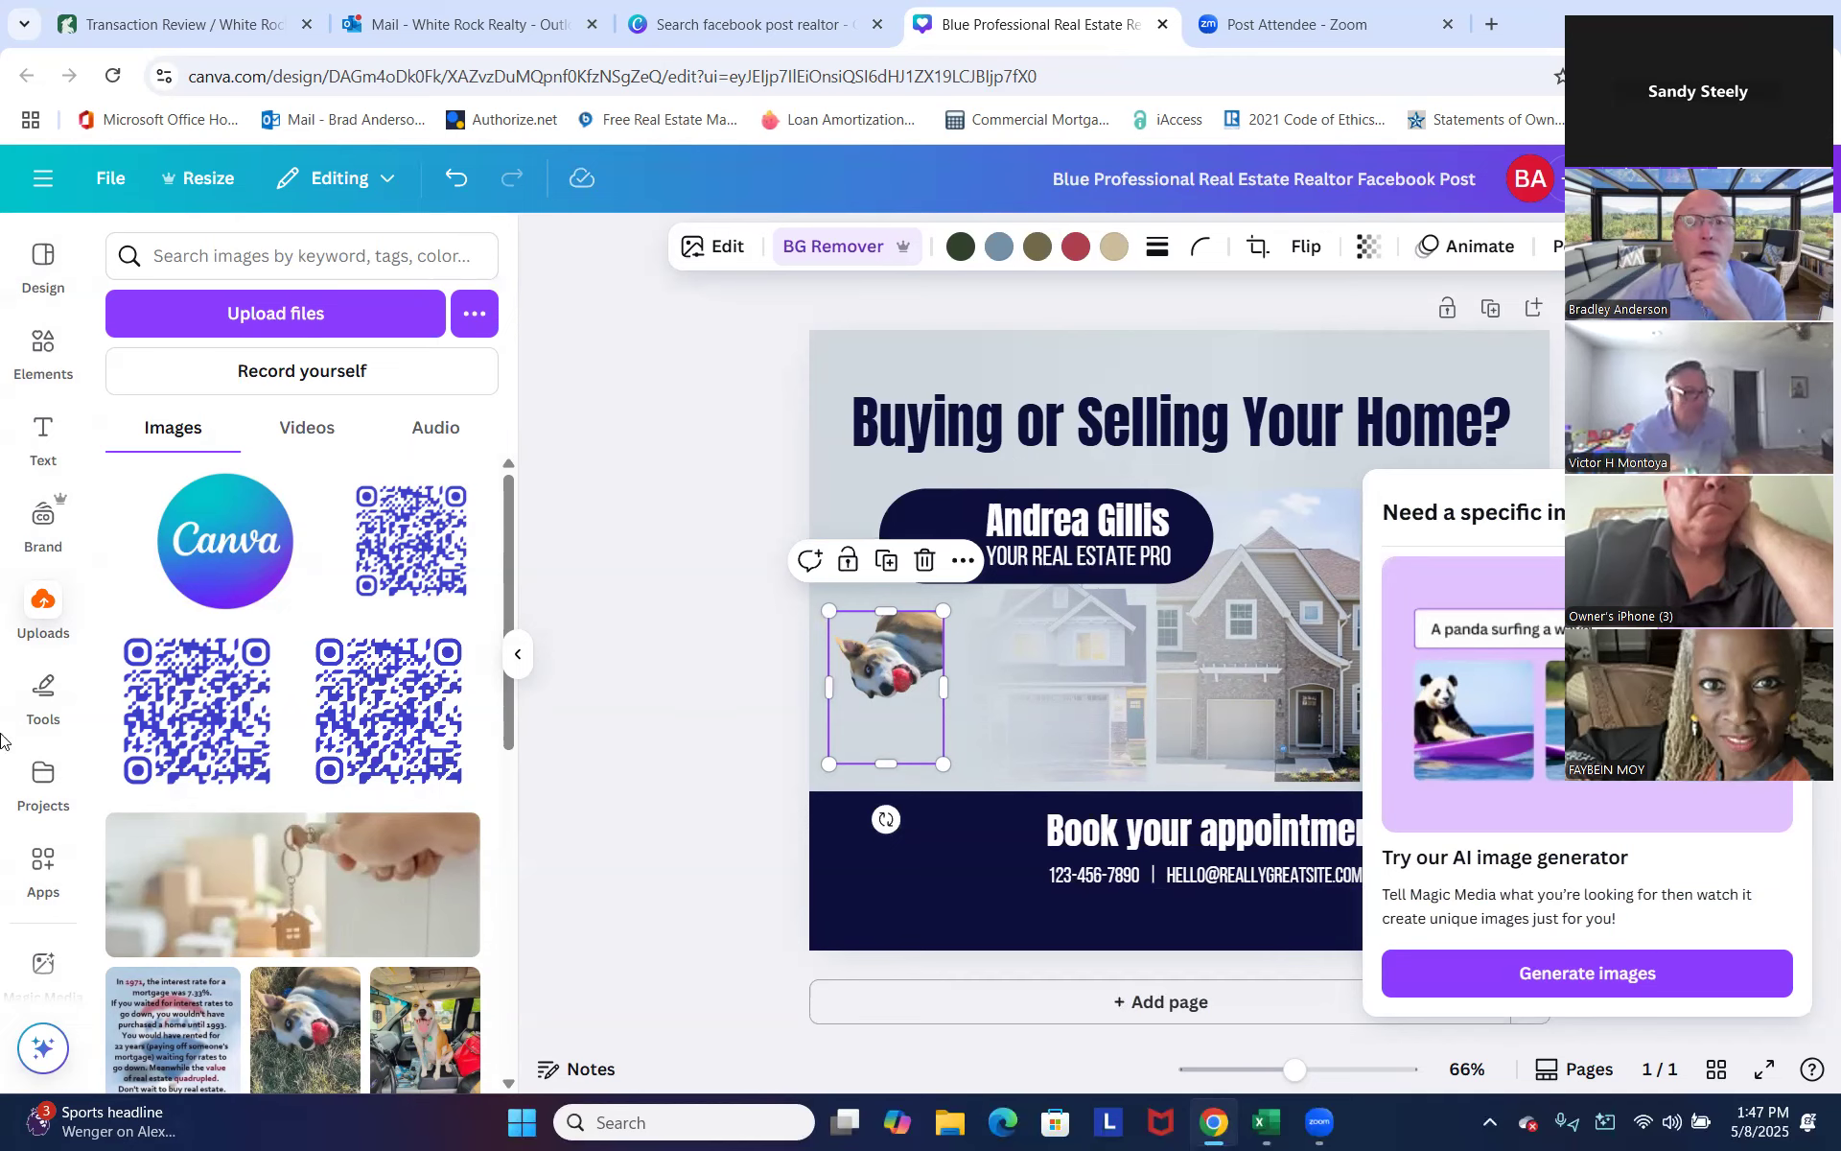
# Close the Facebook post design and its template preview, and search the templates for "real estate video".
pyautogui.click(1162, 24)
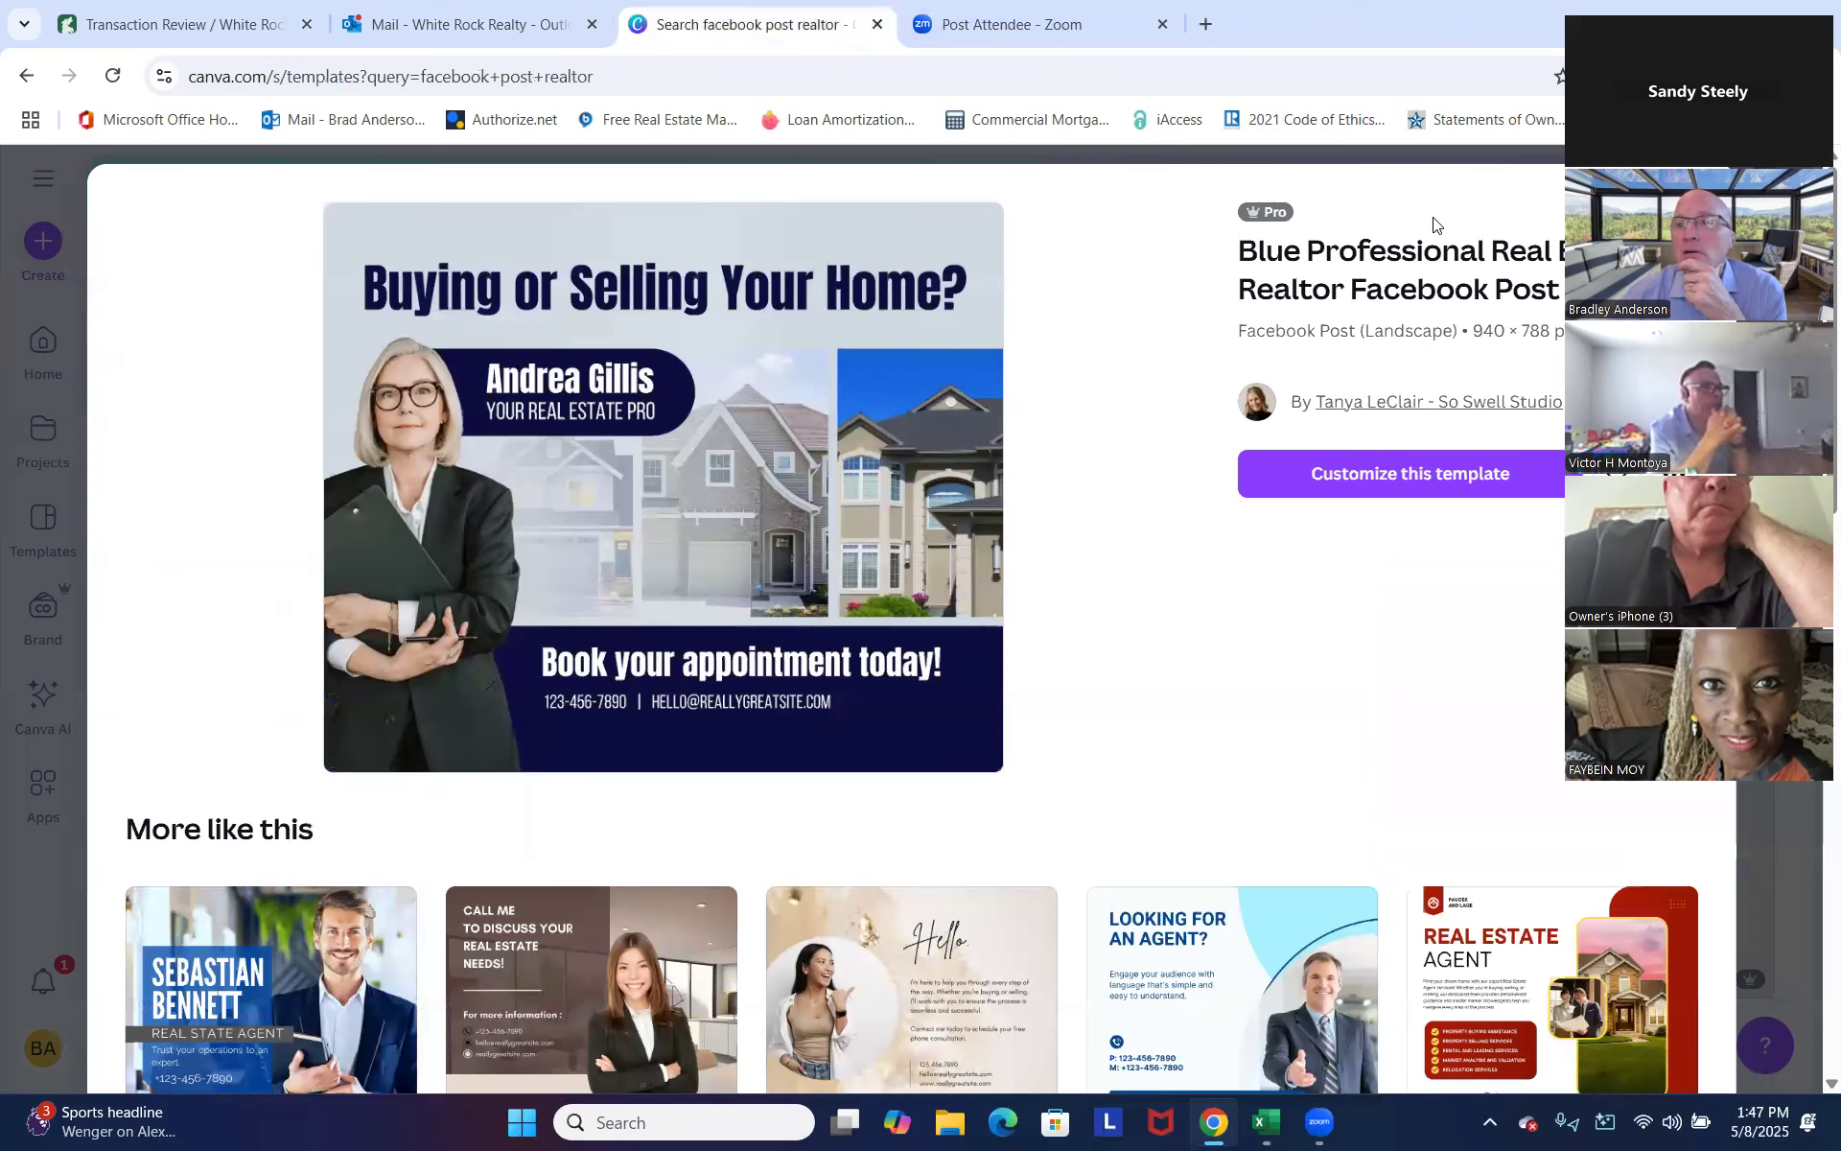
pyautogui.click(1766, 183)
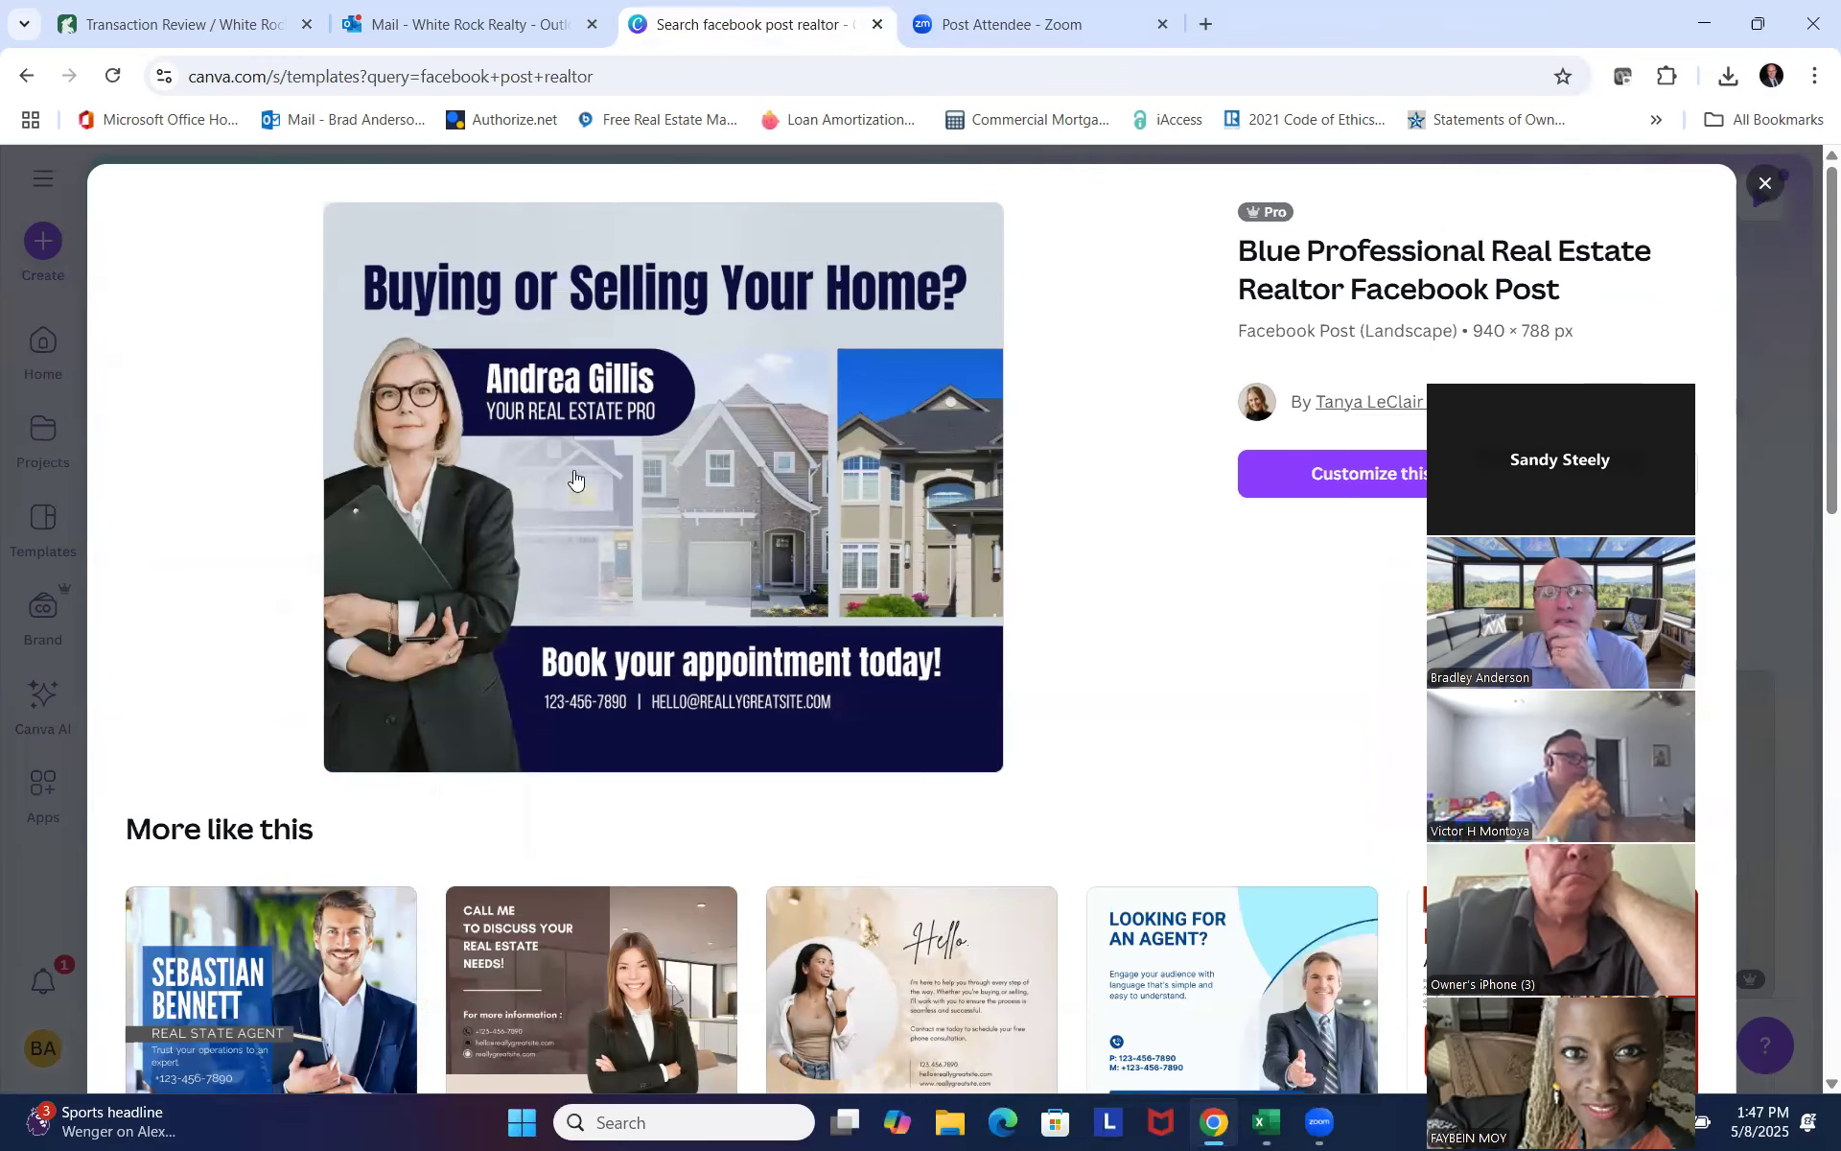
pyautogui.click(637, 425)
pyautogui.press('BackSpace')
pyautogui.press('BackSpace')
pyautogui.press('BackSpace')
pyautogui.press('BackSpace')
pyautogui.press('BackSpace')
pyautogui.press('BackSpace')
pyautogui.press('BackSpace')
pyautogui.press('BackSpace')
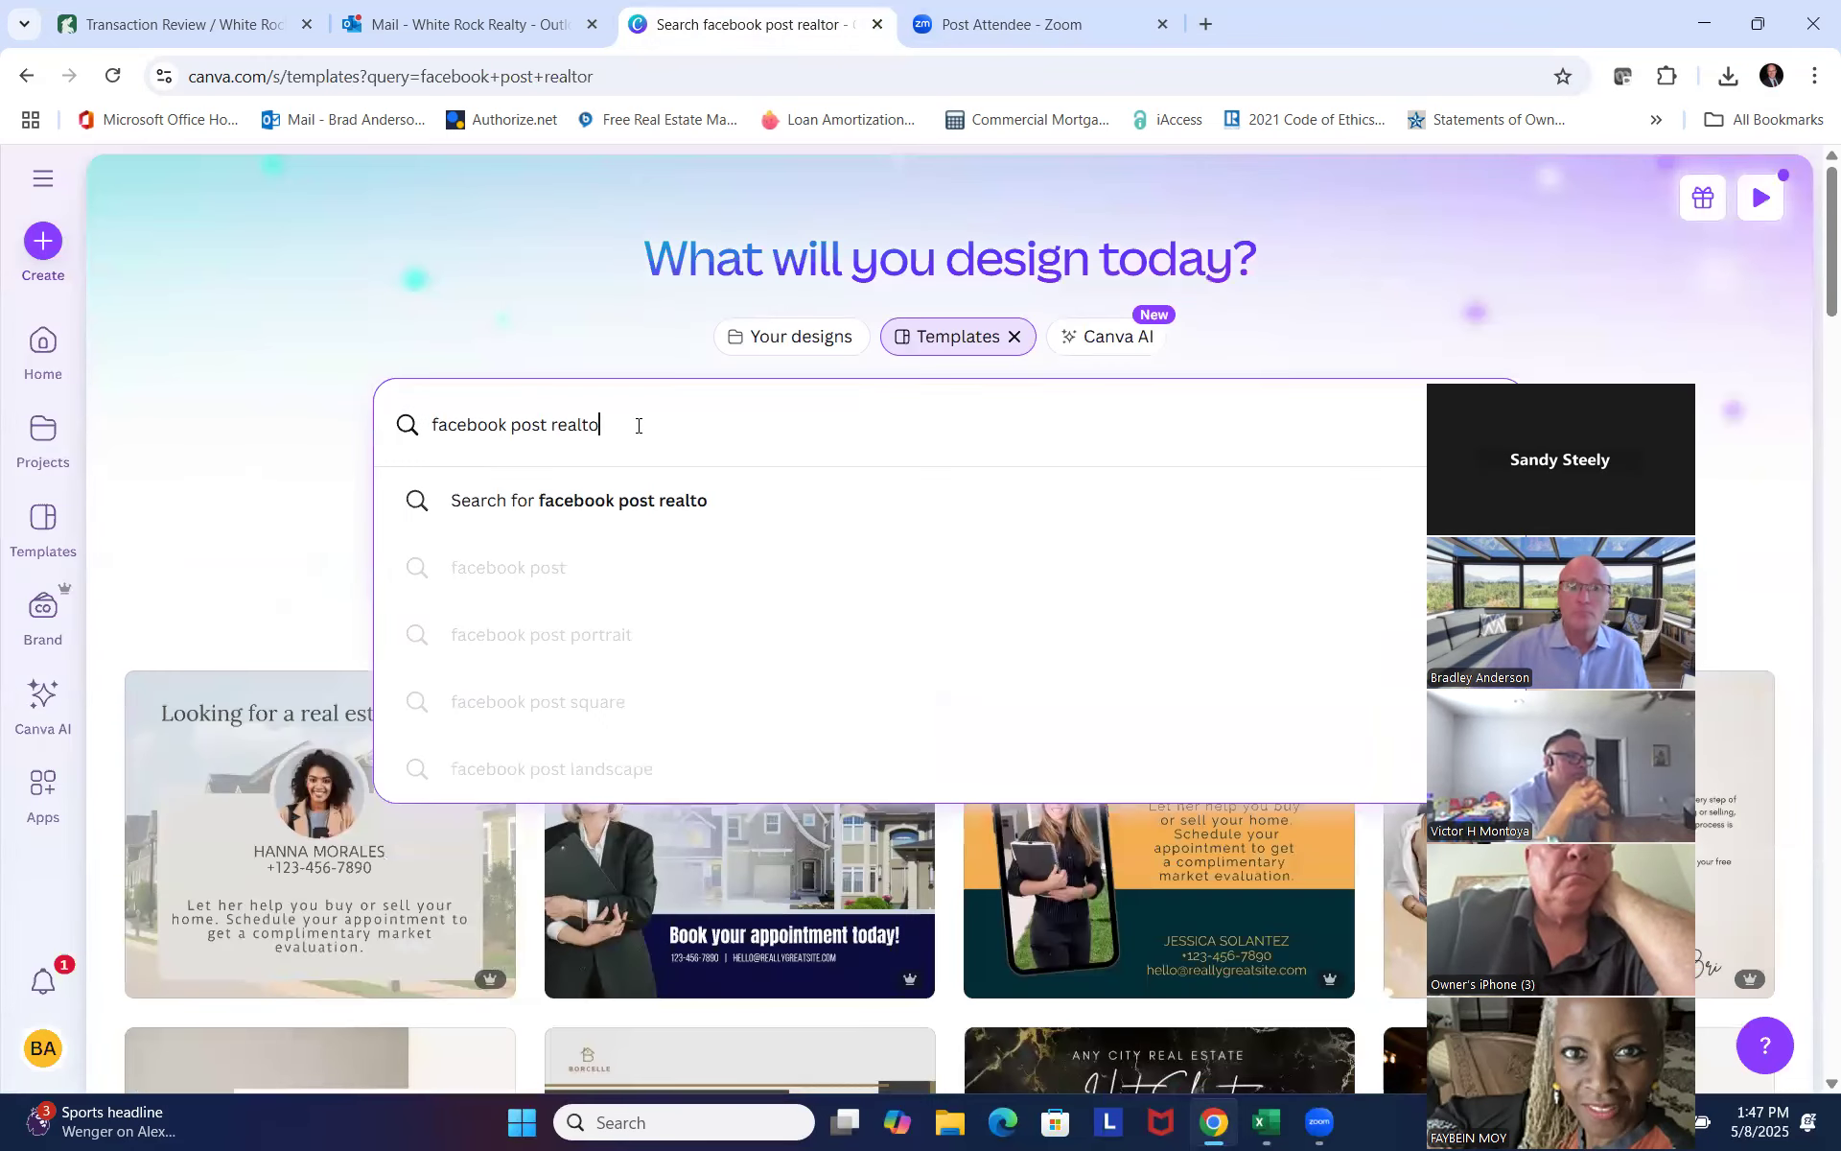
pyautogui.press('BackSpace')
pyautogui.press('BackSpace')
pyautogui.press('BackSpace')
pyautogui.press('BackSpace')
pyautogui.press('BackSpace')
pyautogui.press('BackSpace')
pyautogui.press('BackSpace')
pyautogui.press('BackSpace')
pyautogui.press('BackSpace')
pyautogui.press('BackSpace')
pyautogui.press('BackSpace')
pyautogui.press('BackSpace')
pyautogui.press('BackSpace')
pyautogui.write('re')
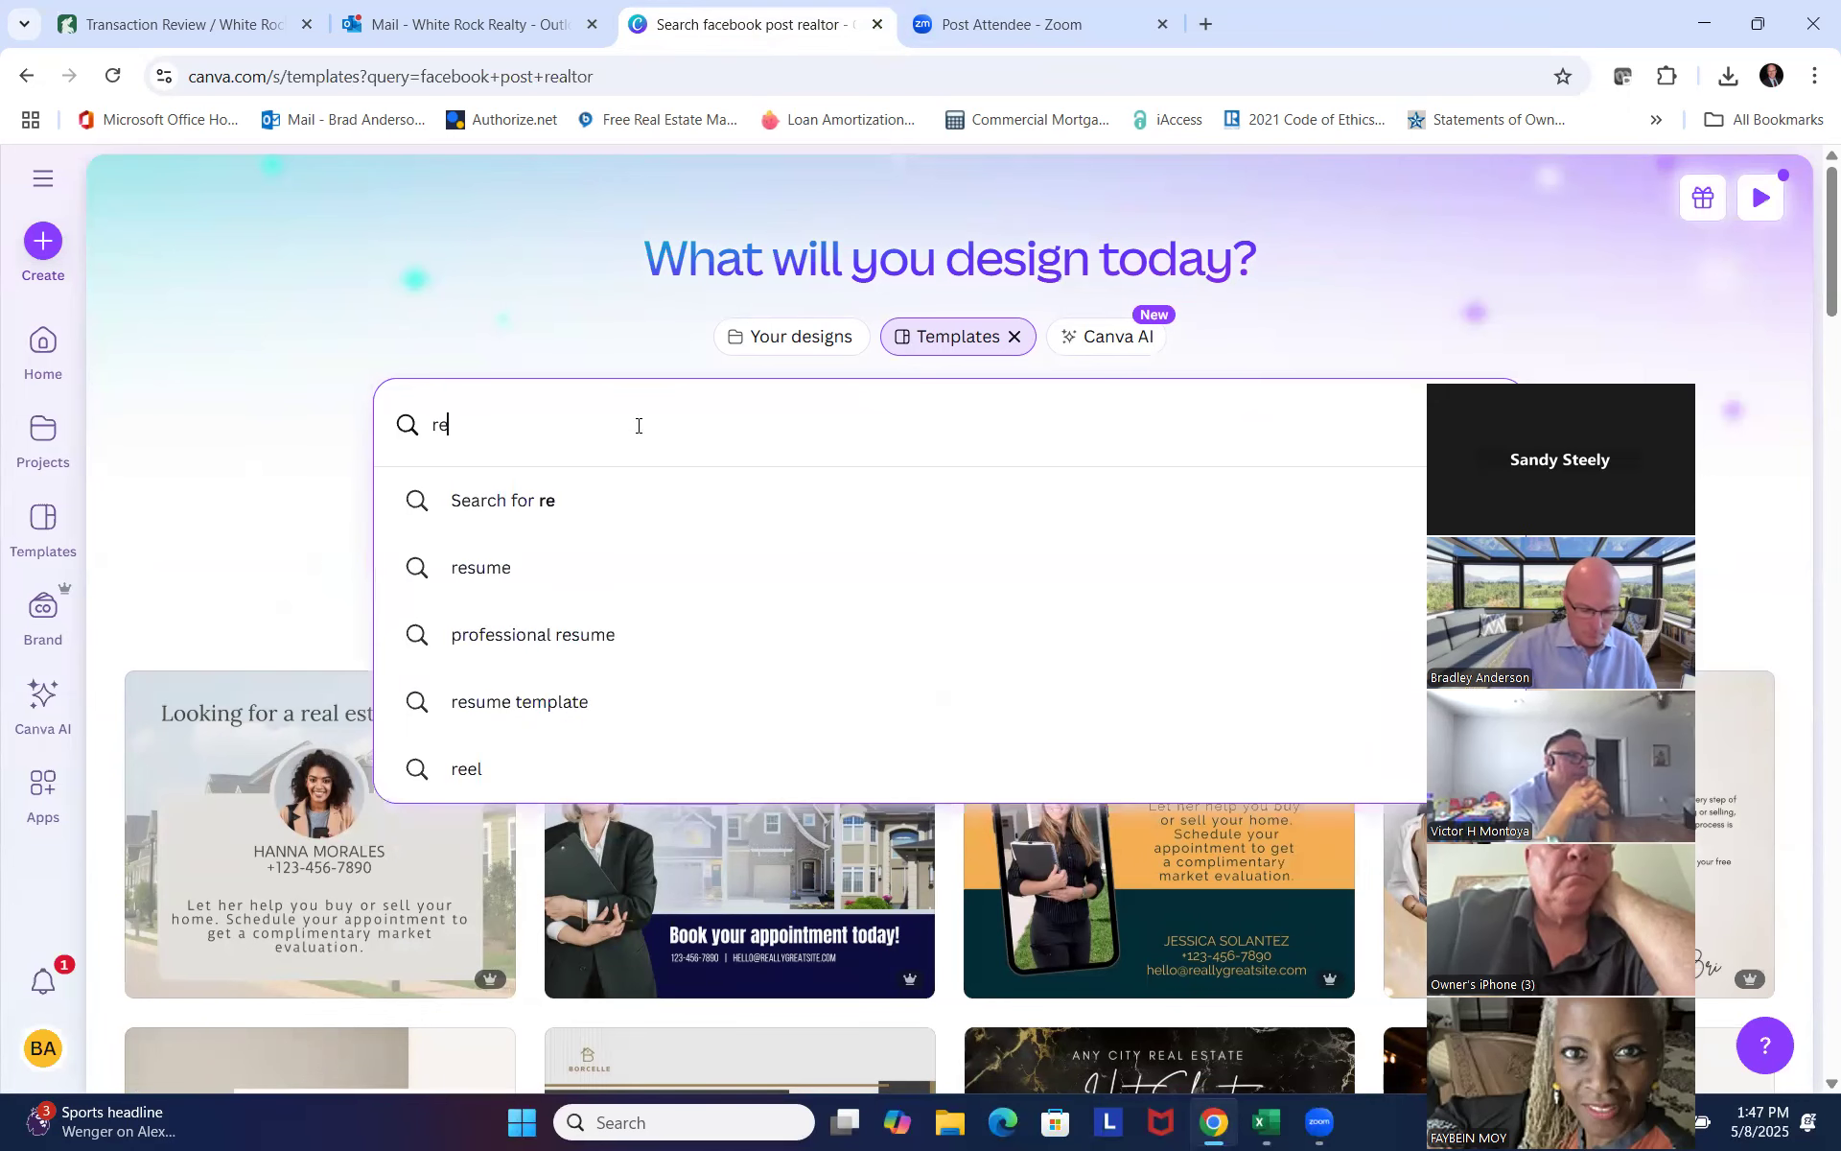
pyautogui.write('al est')
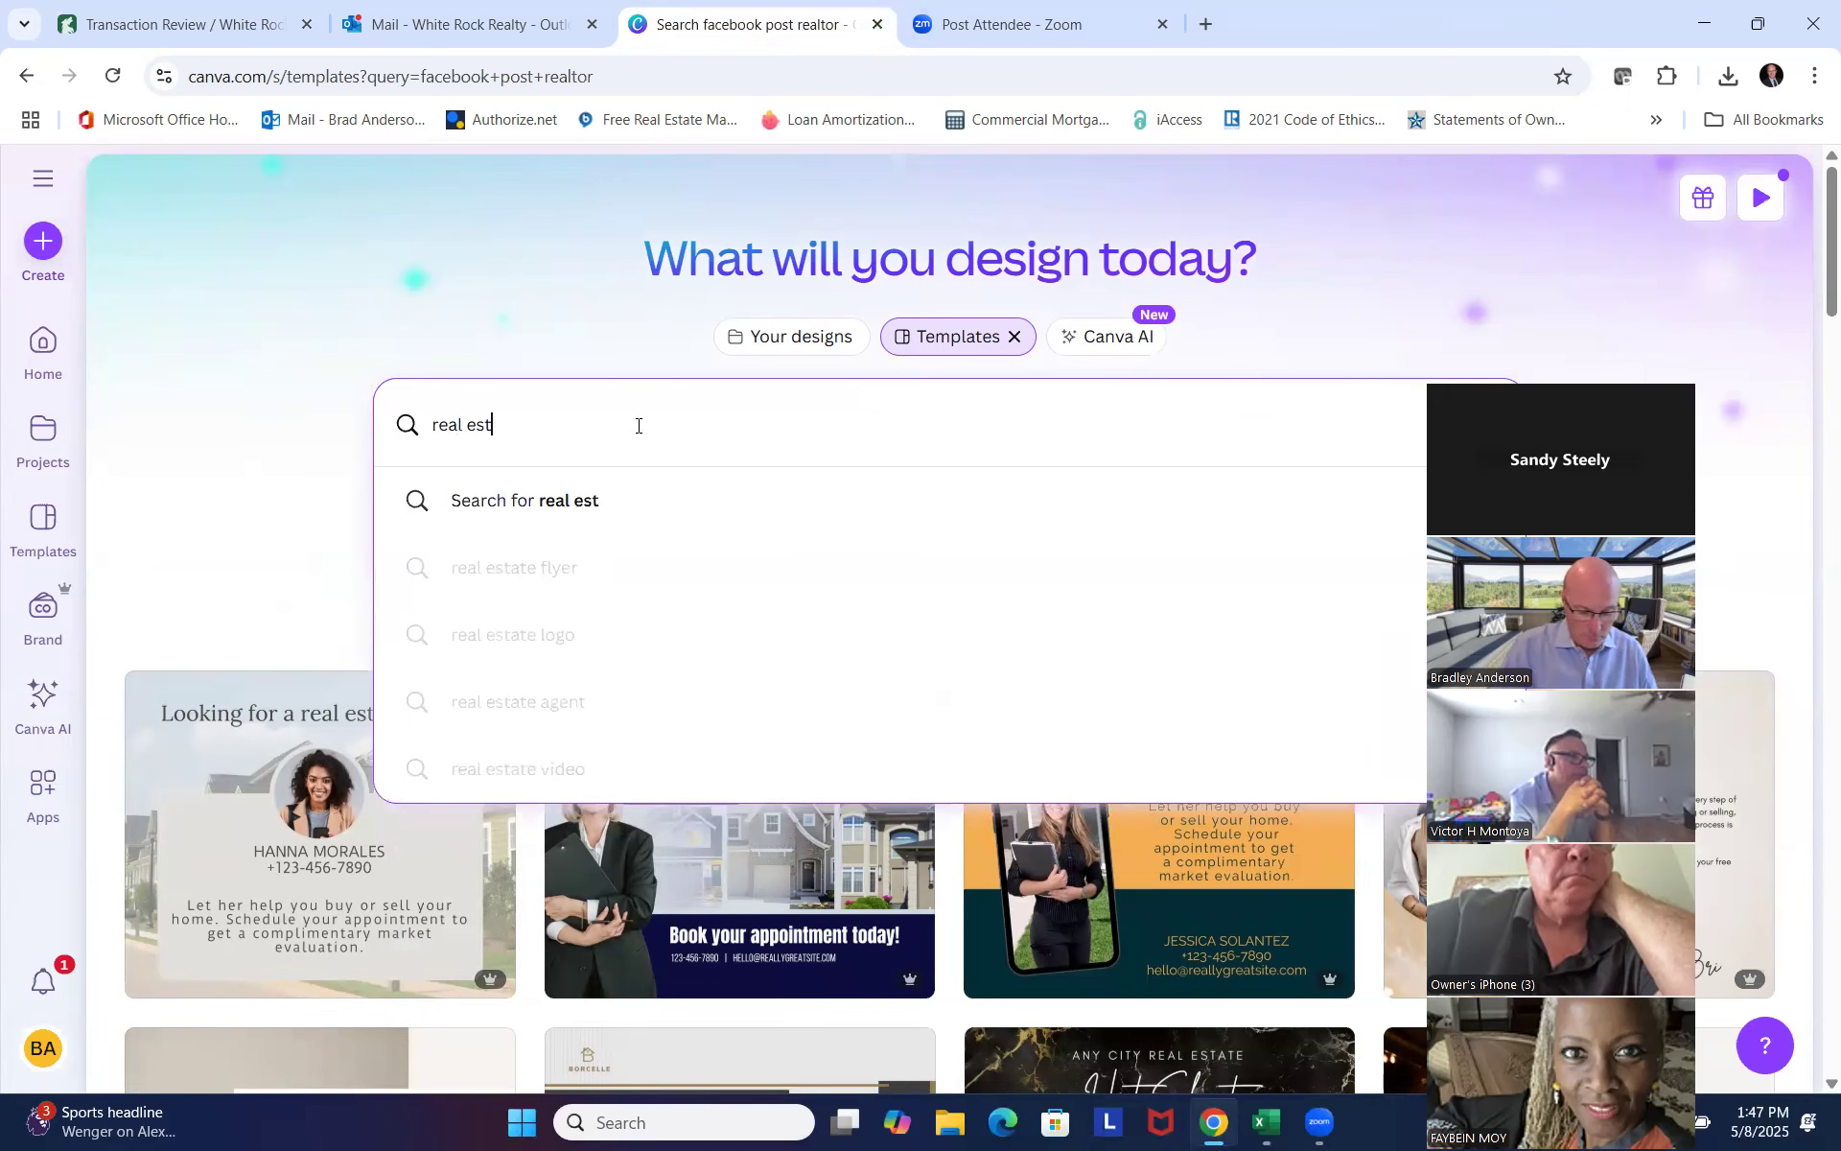
pyautogui.write('ate video')
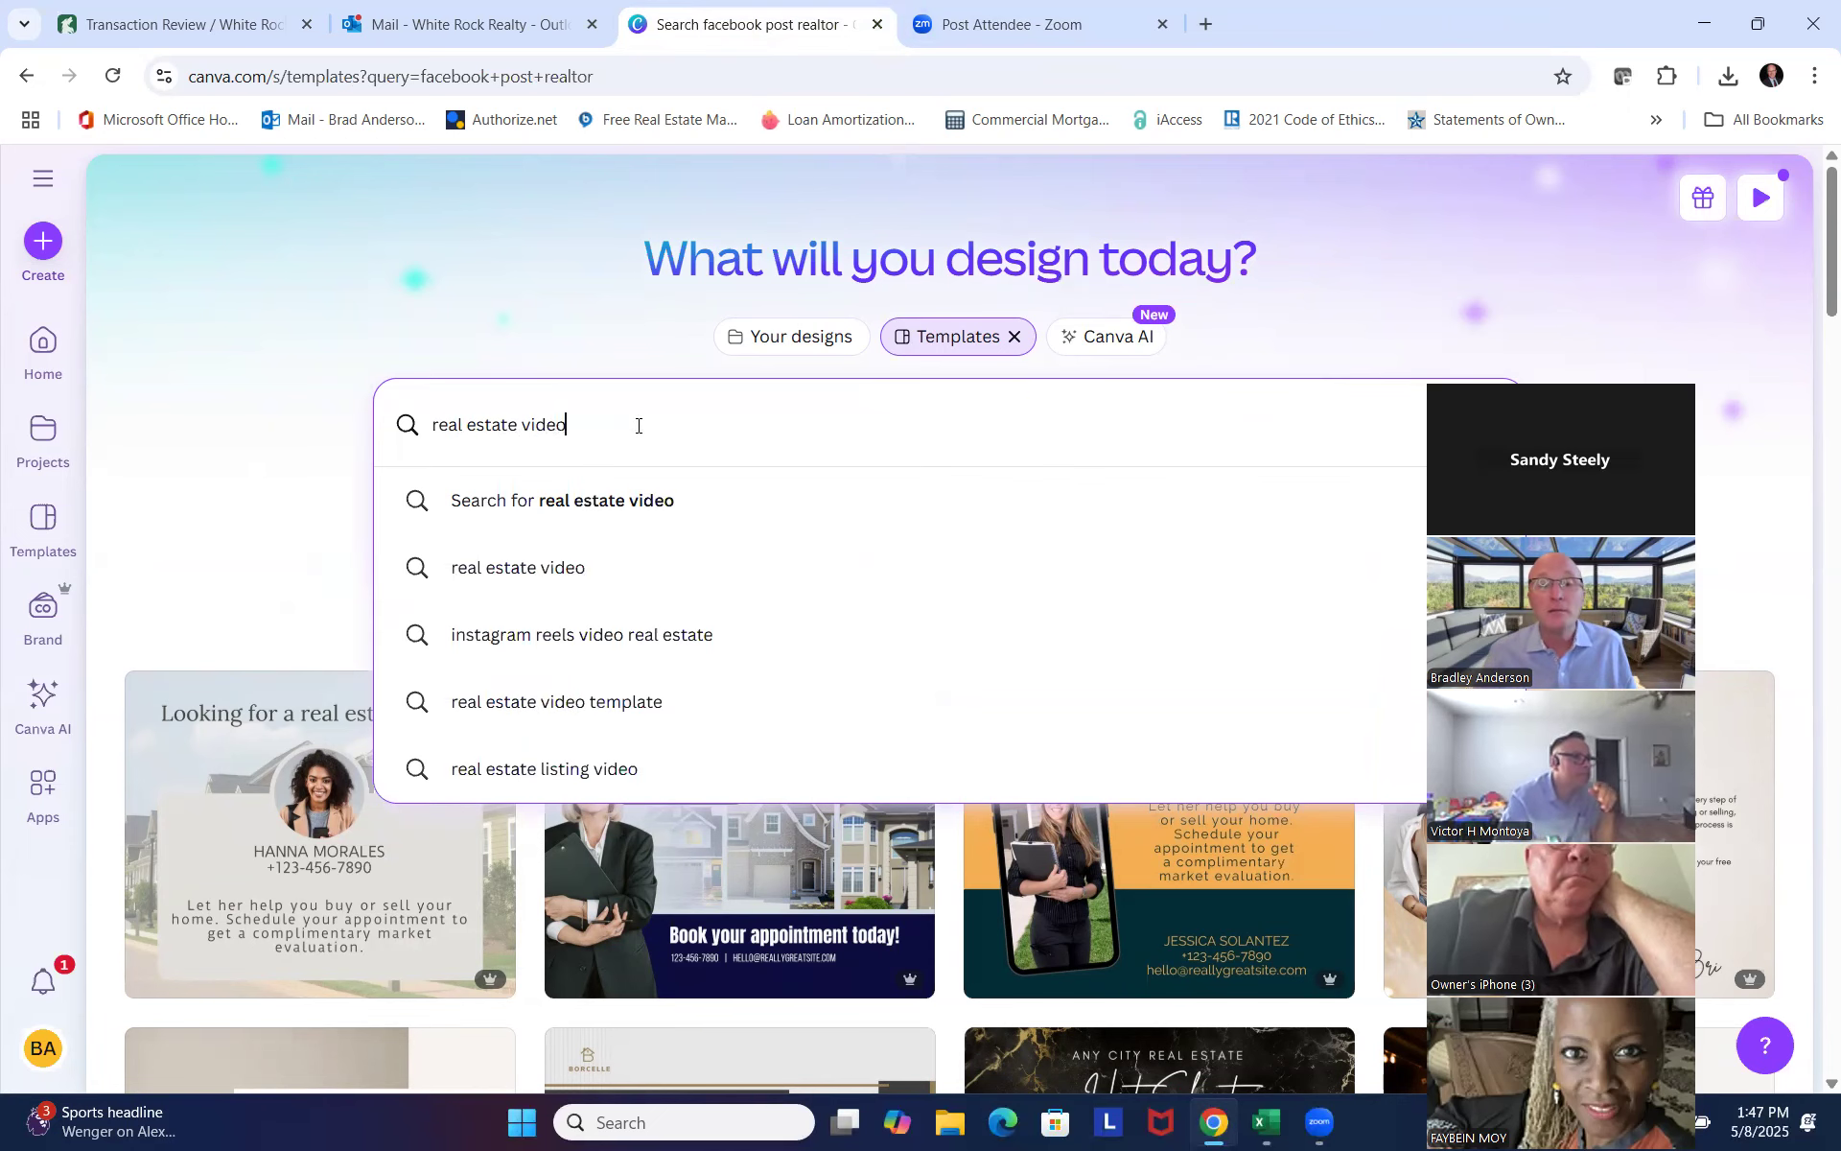
pyautogui.press('Return')
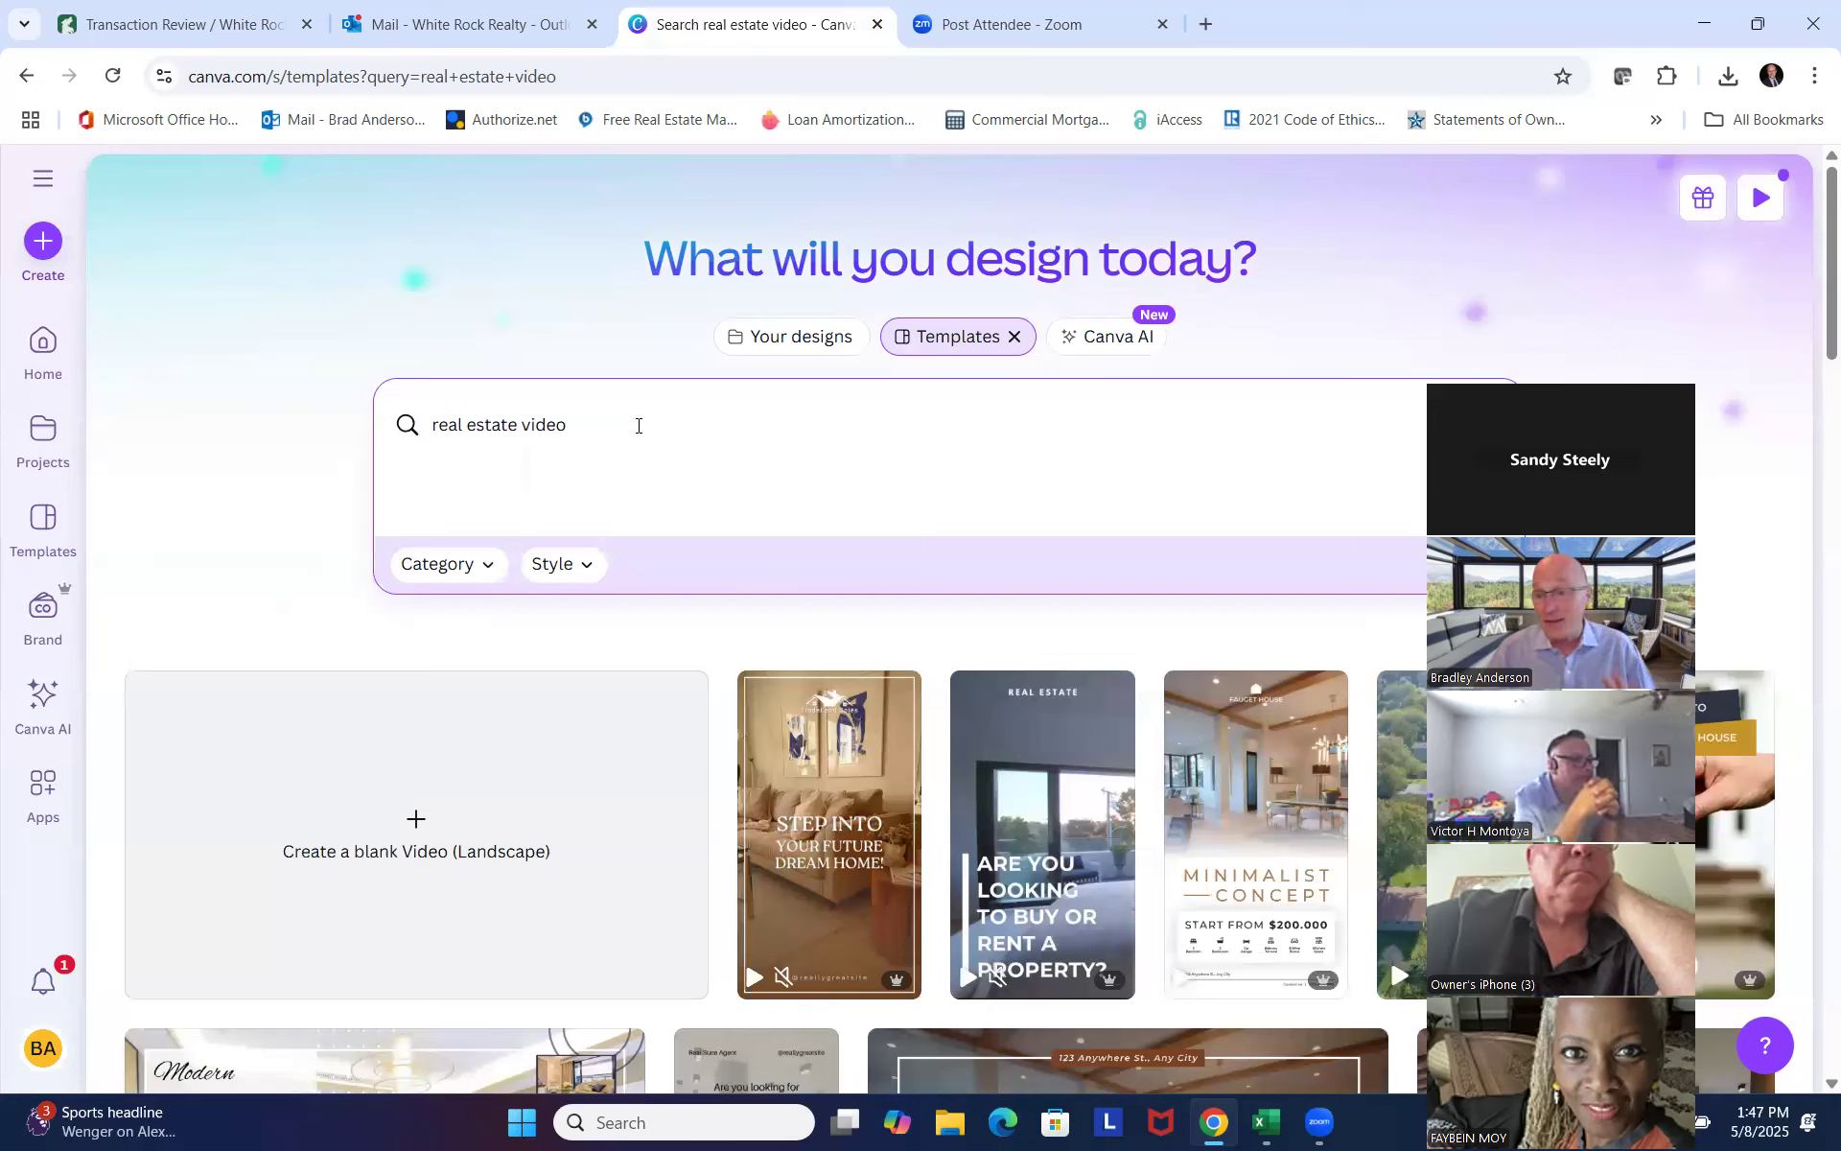
# Open the White And Blue Professional Real Estate Mobile Video template for customizing.
pyautogui.moveTo(1054, 959)
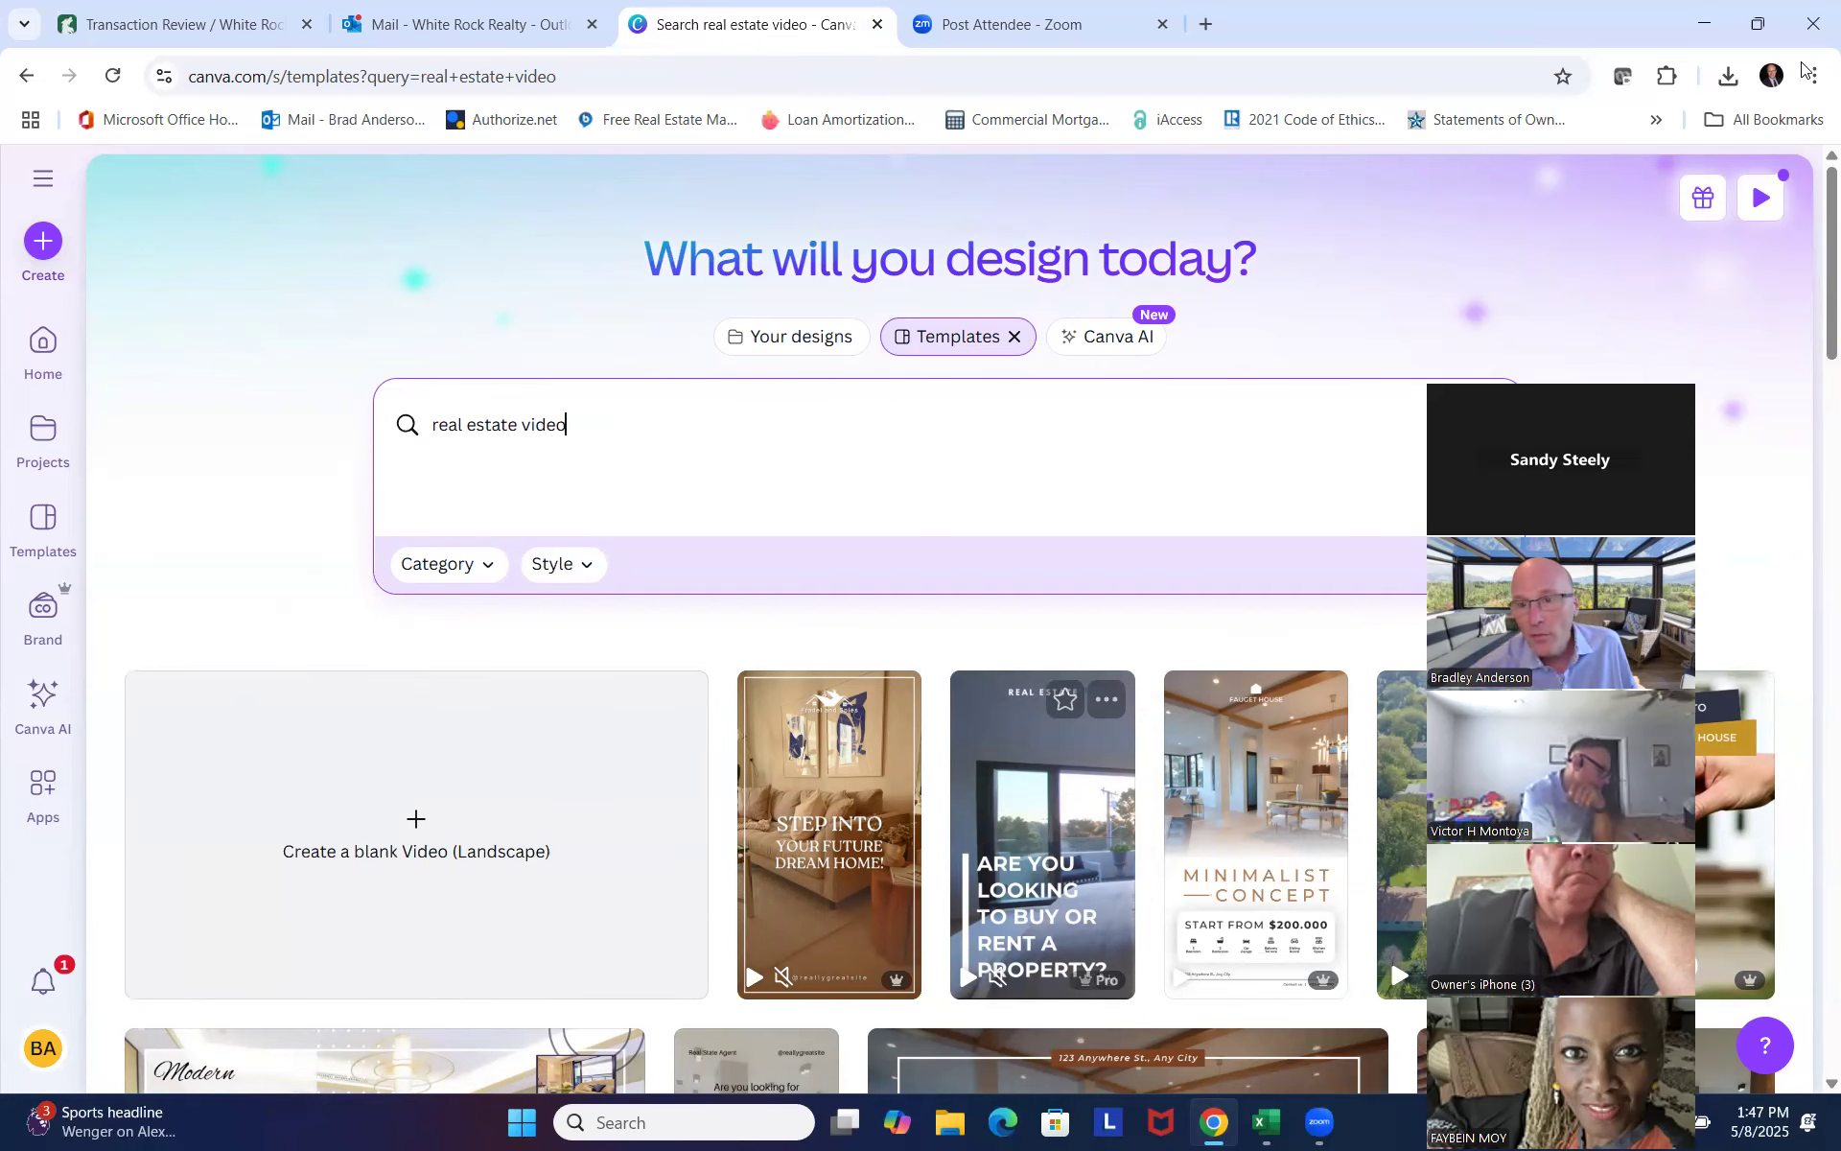
pyautogui.moveTo(1562, 392); pyautogui.dragTo(1699, 39)
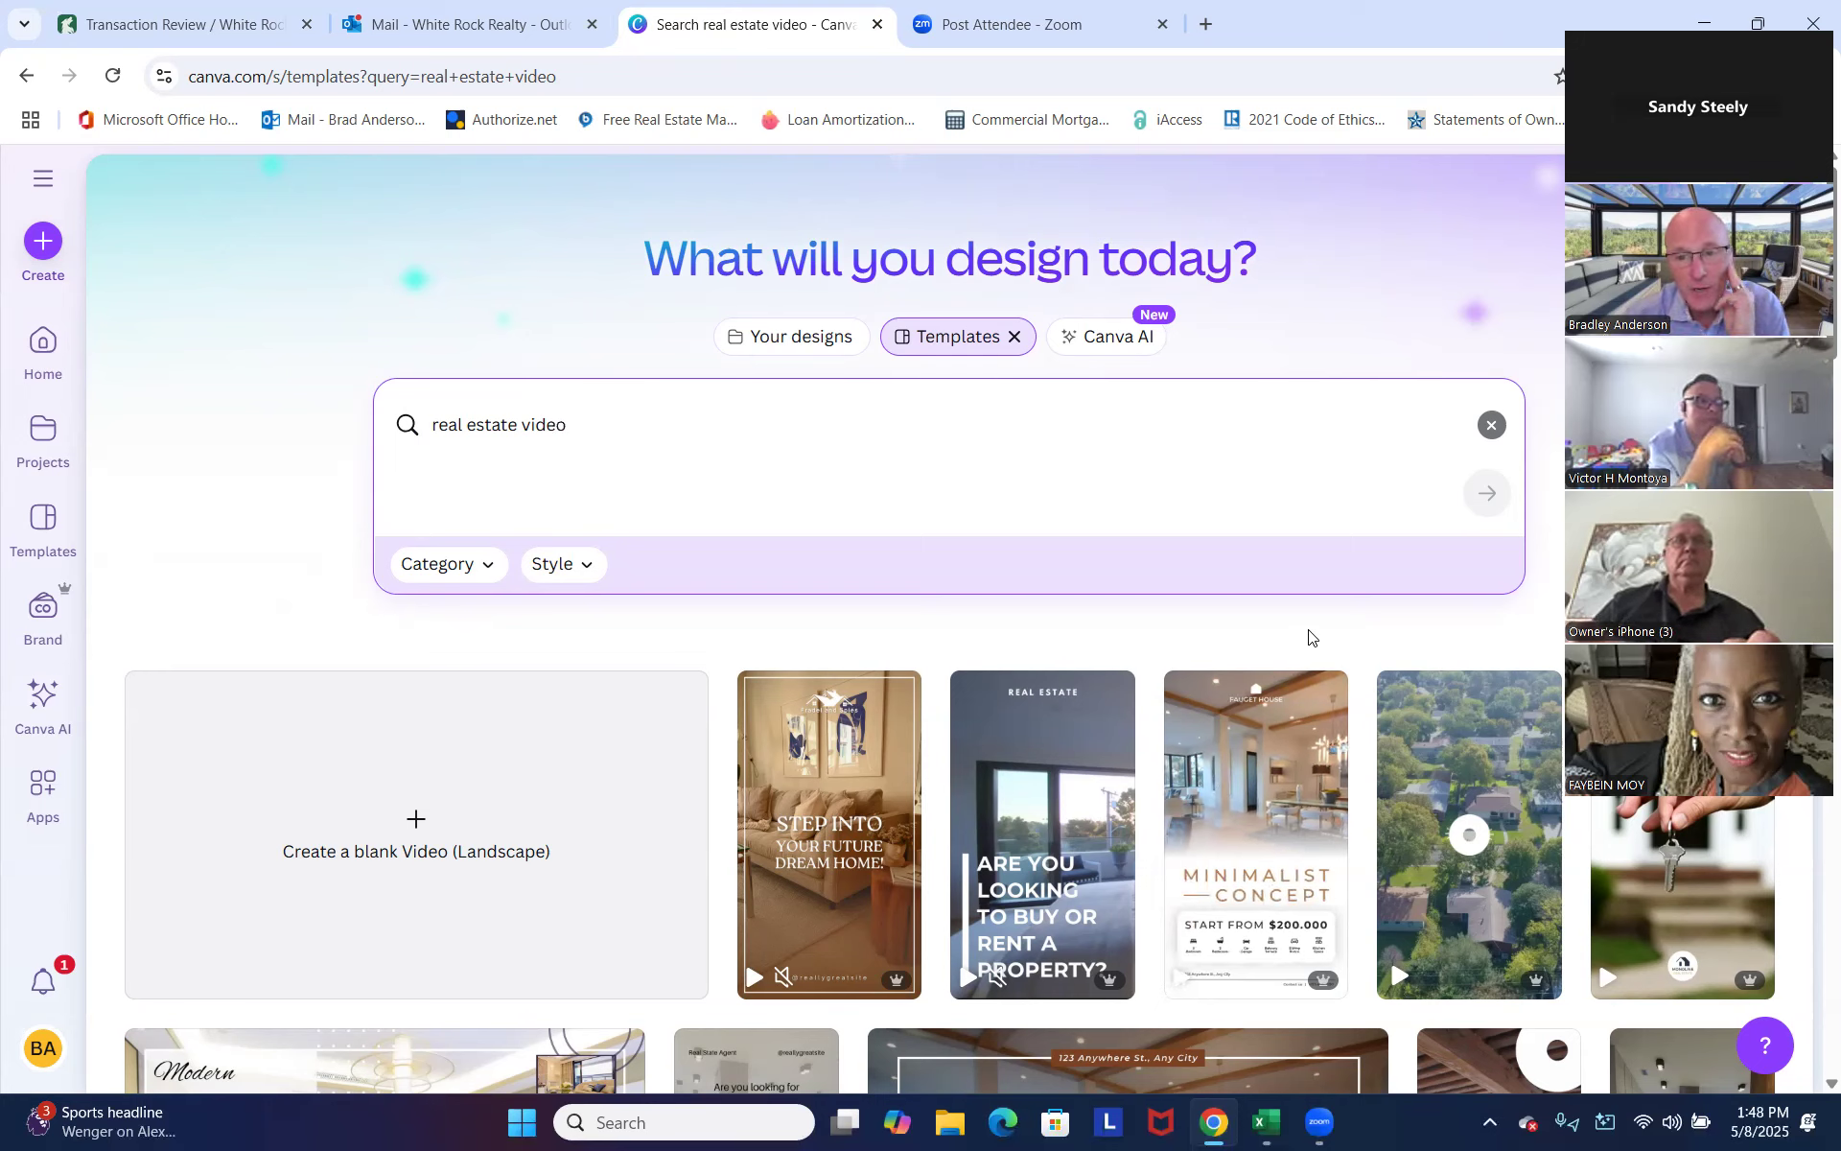
pyautogui.click(1045, 773)
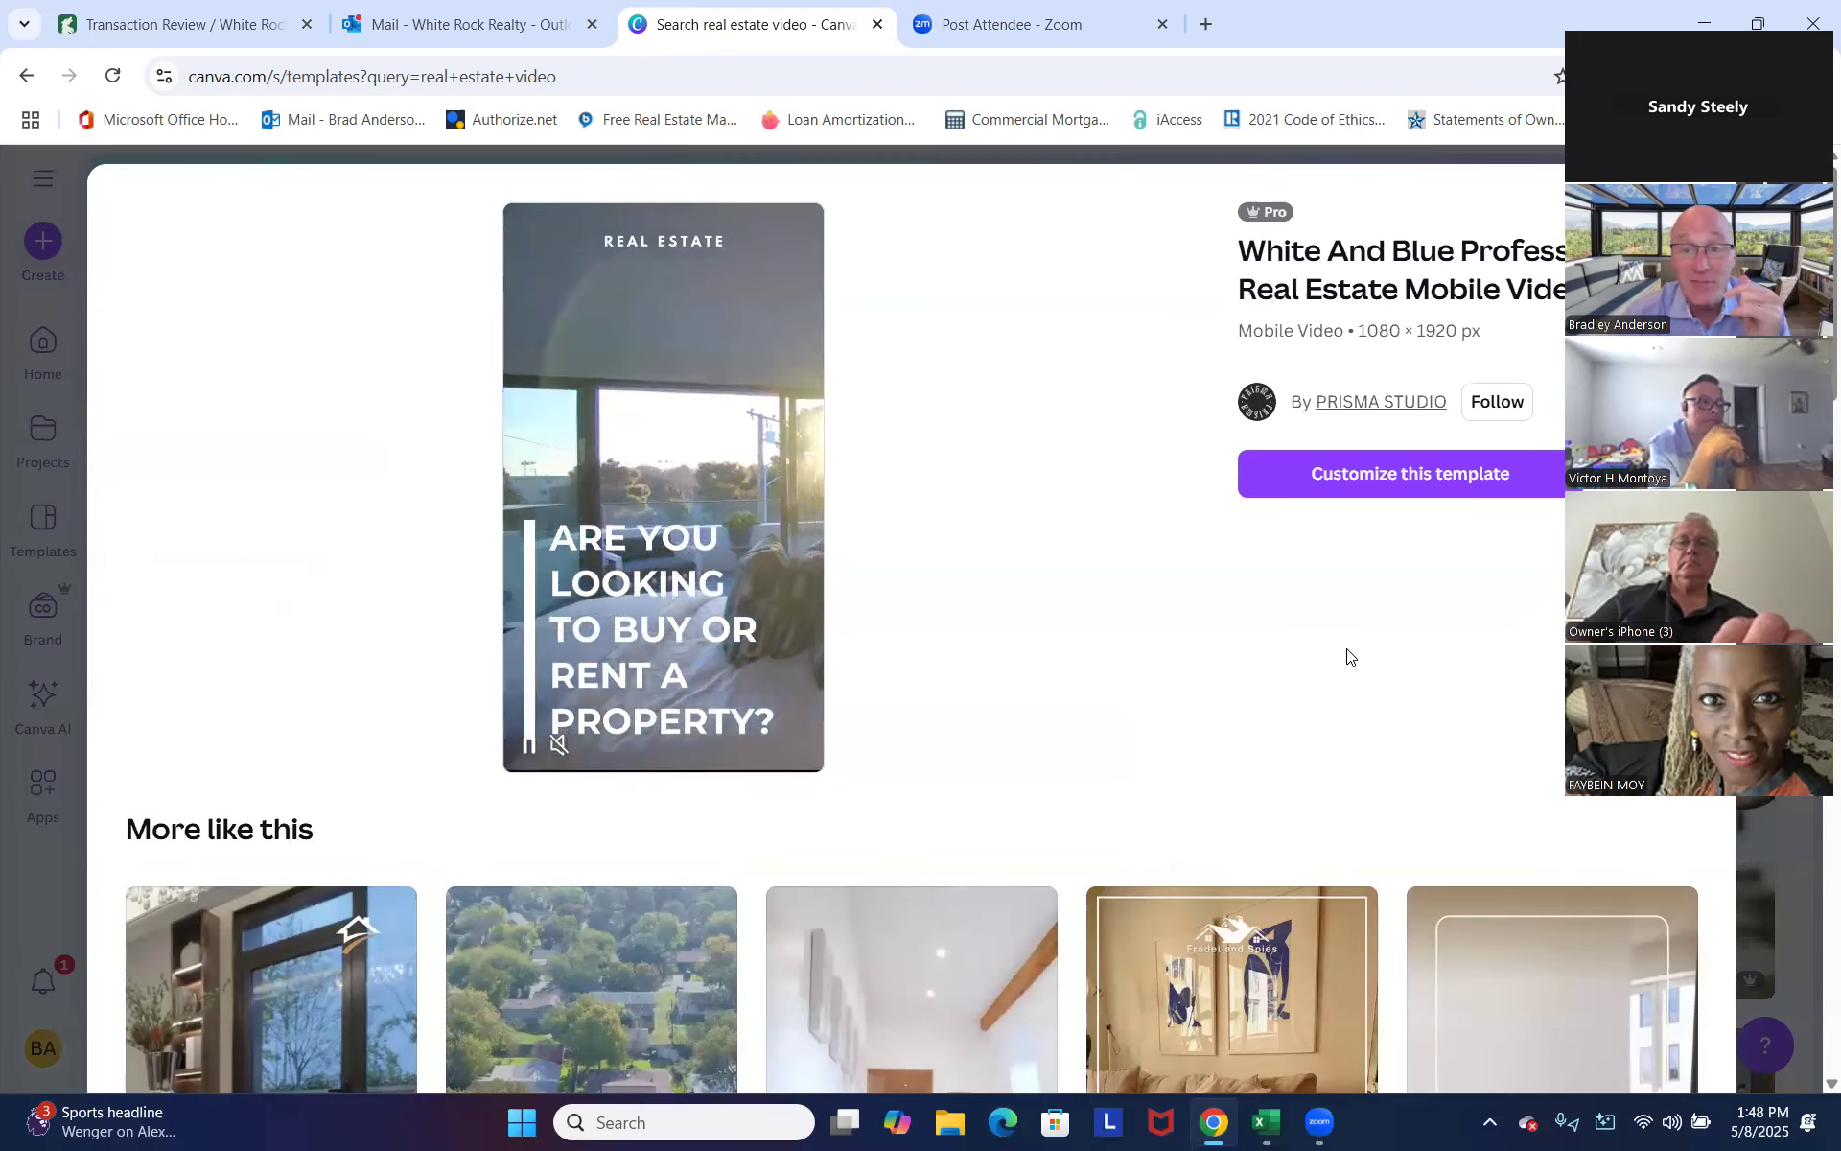
pyautogui.click(1434, 475)
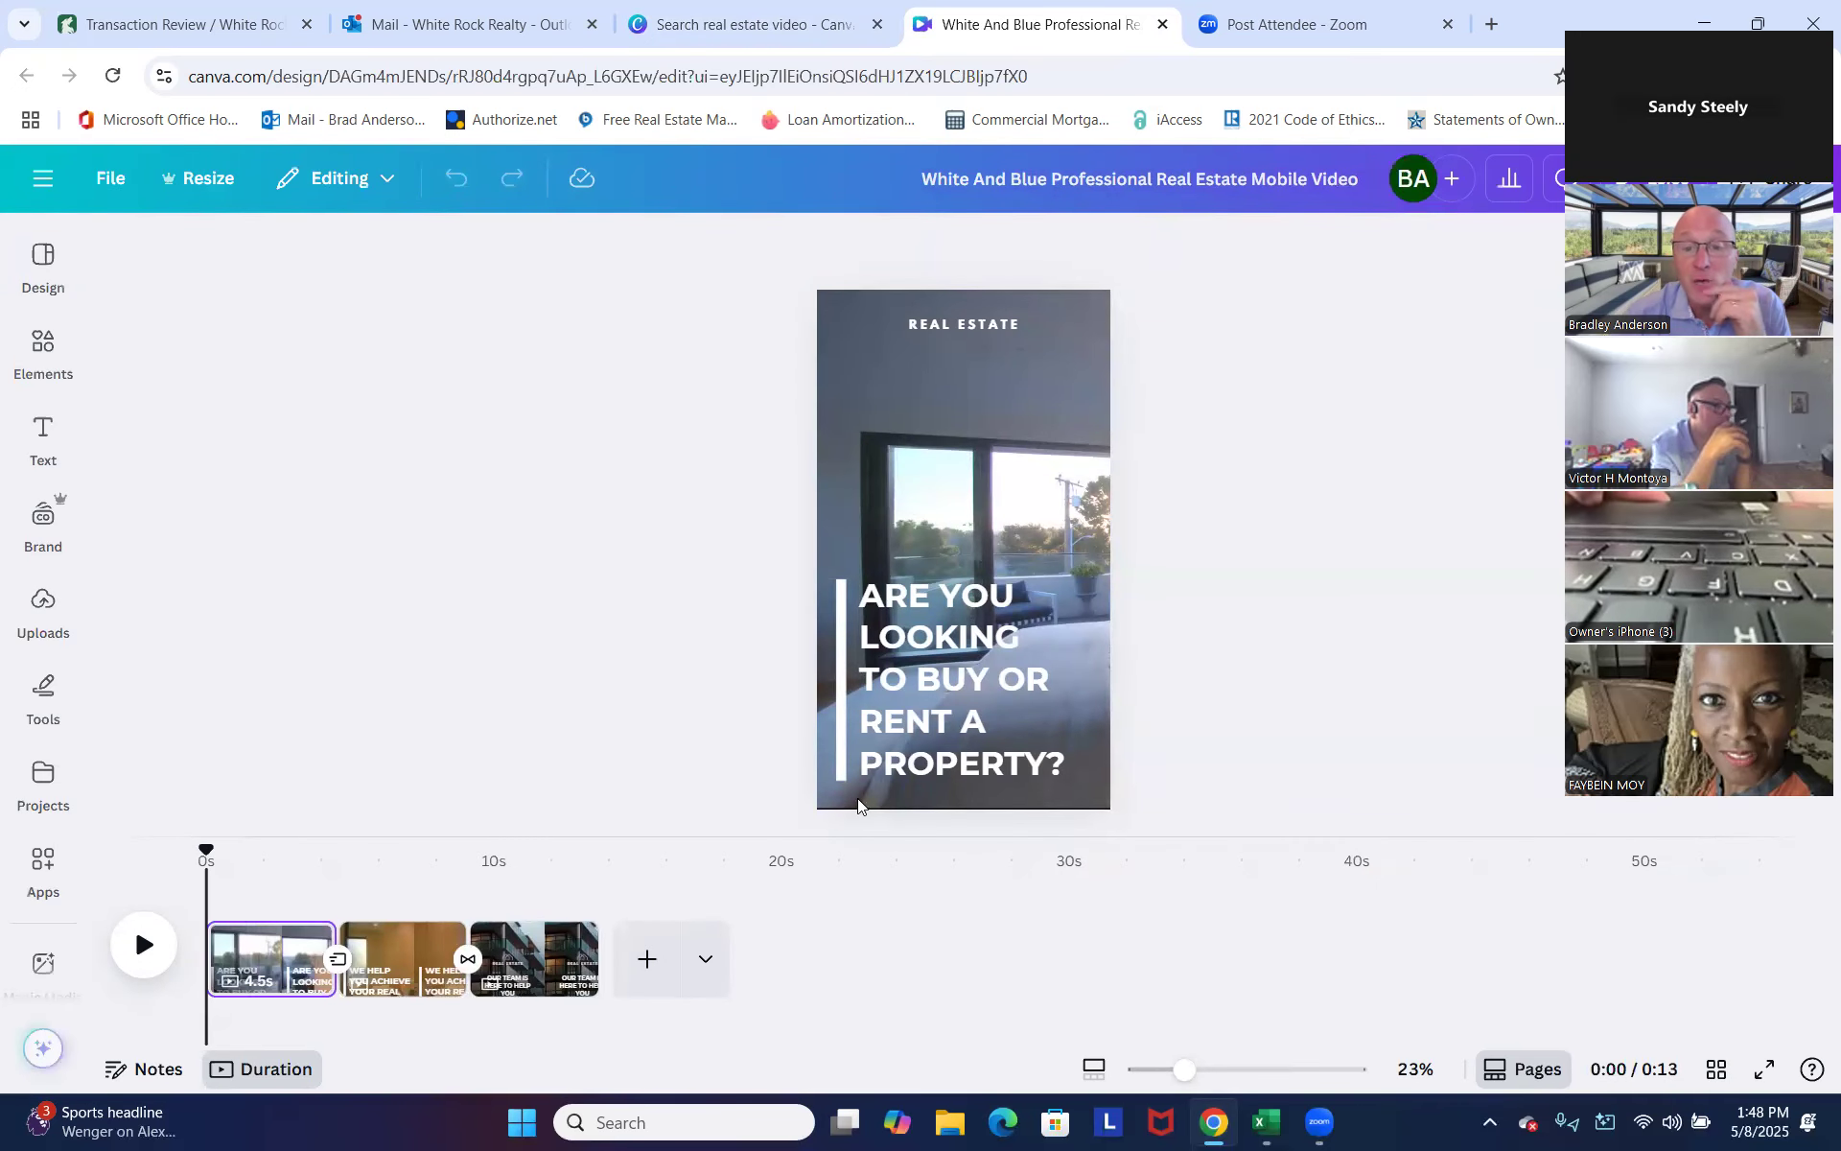
# Replace the headline on the video's first page with "I am the go-to agent in houston!!".
pyautogui.click(905, 671)
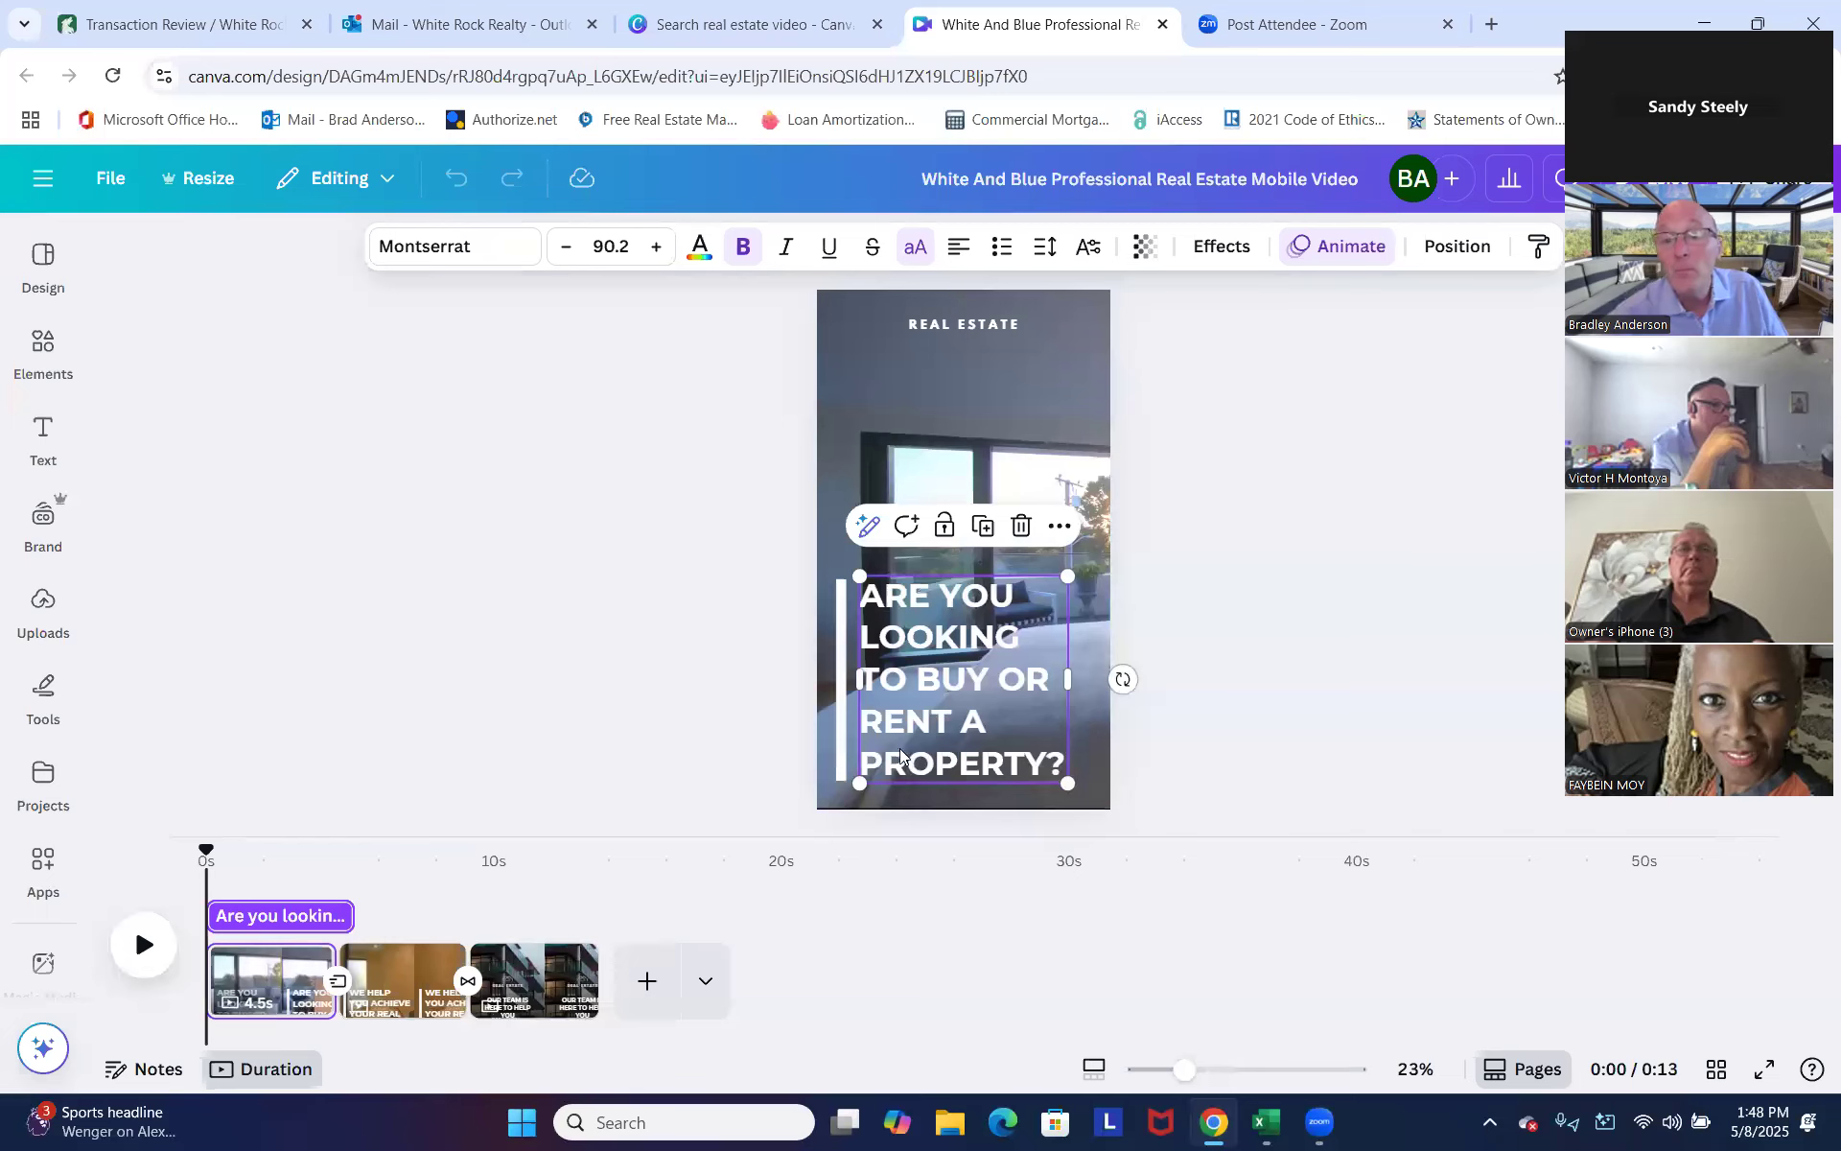
pyautogui.doubleClick(875, 601)
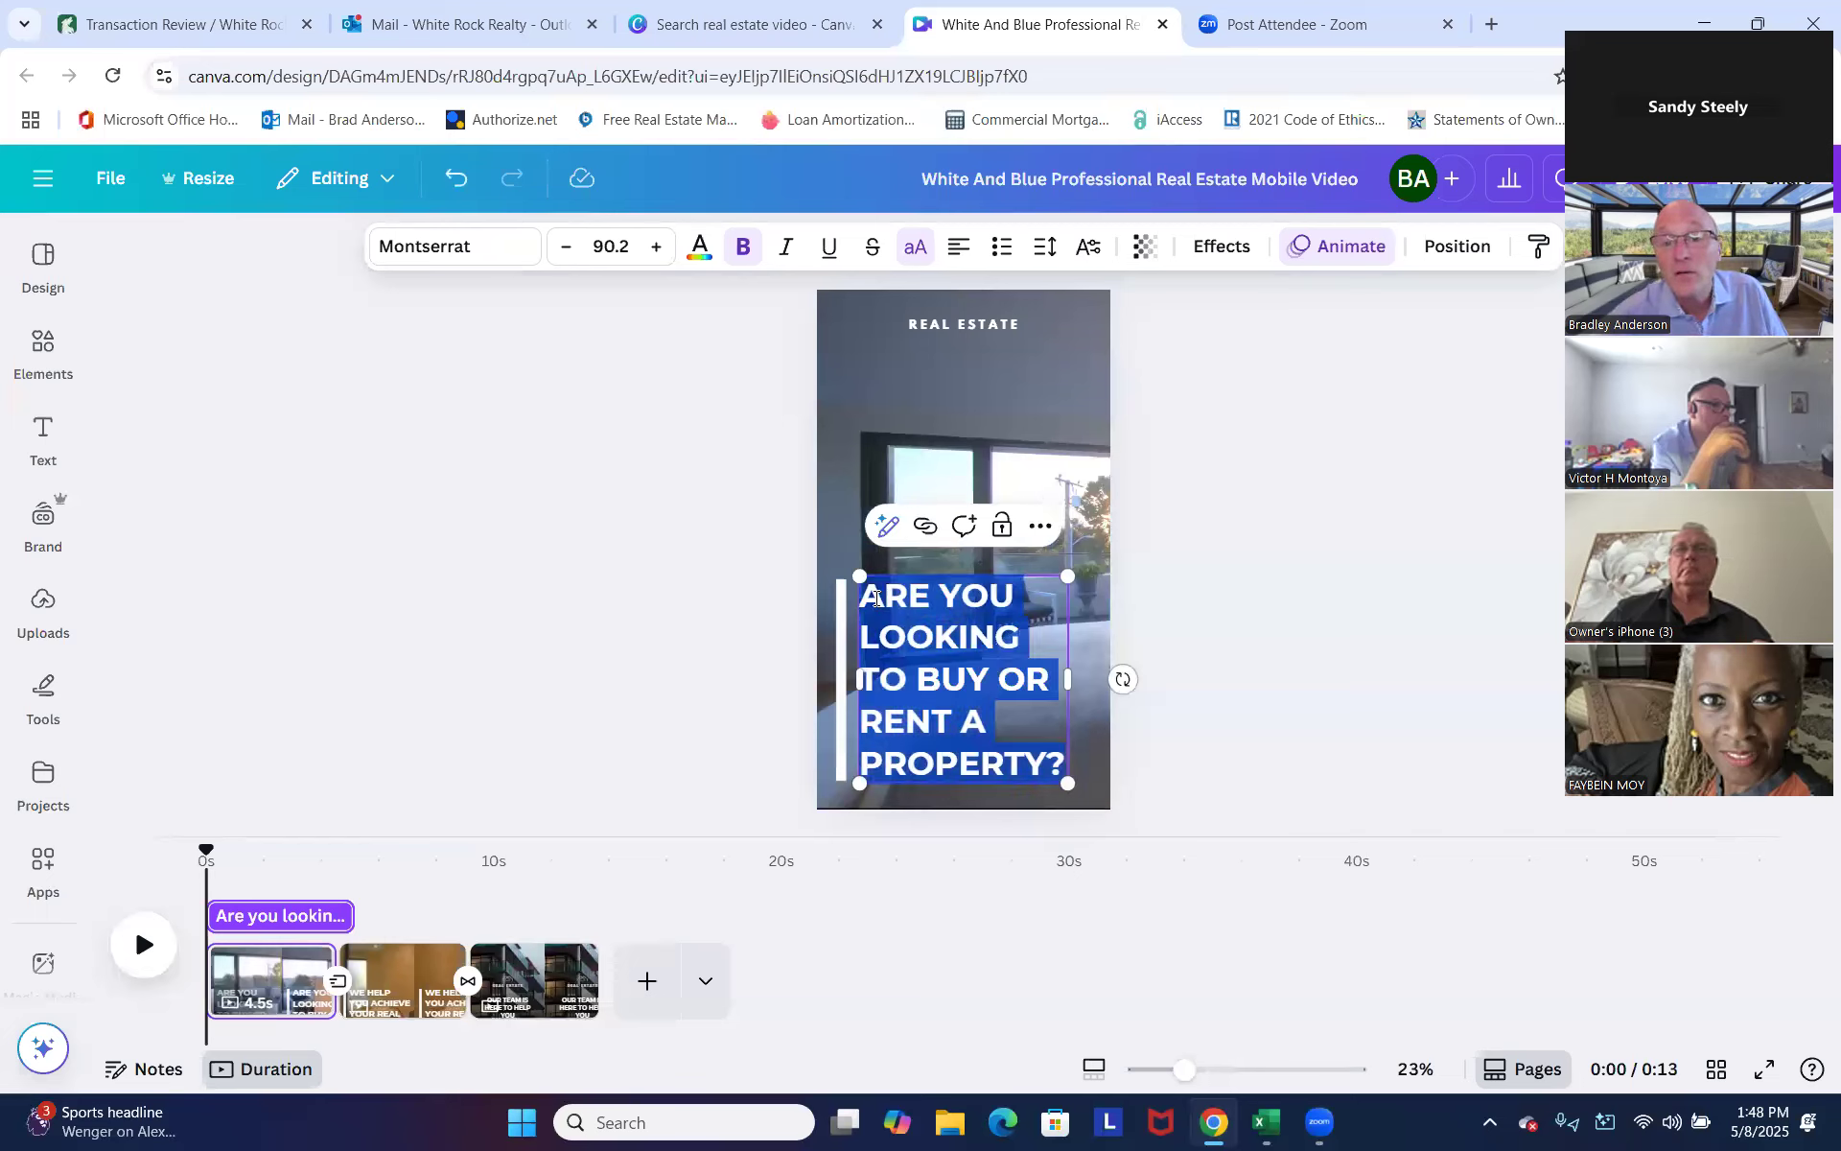
pyautogui.write('I am')
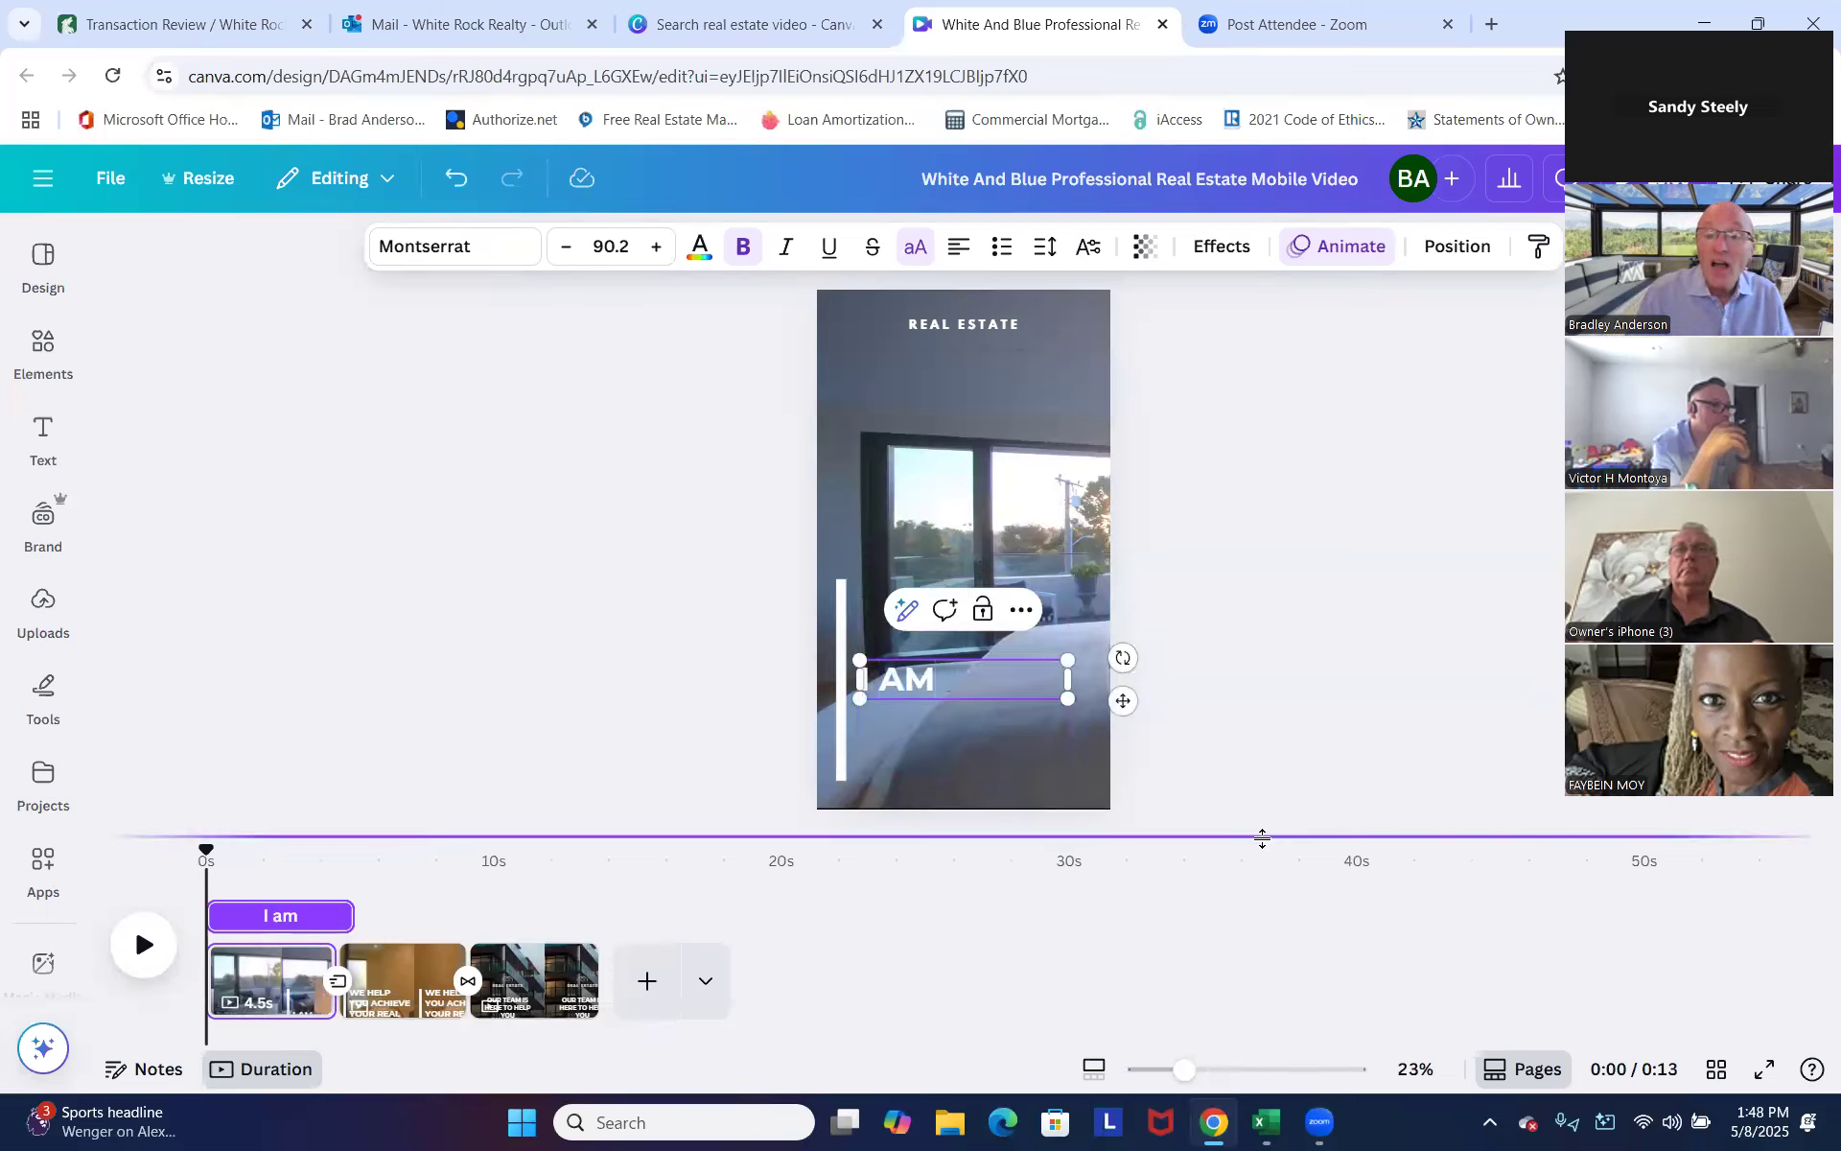
pyautogui.write(' the go-to age')
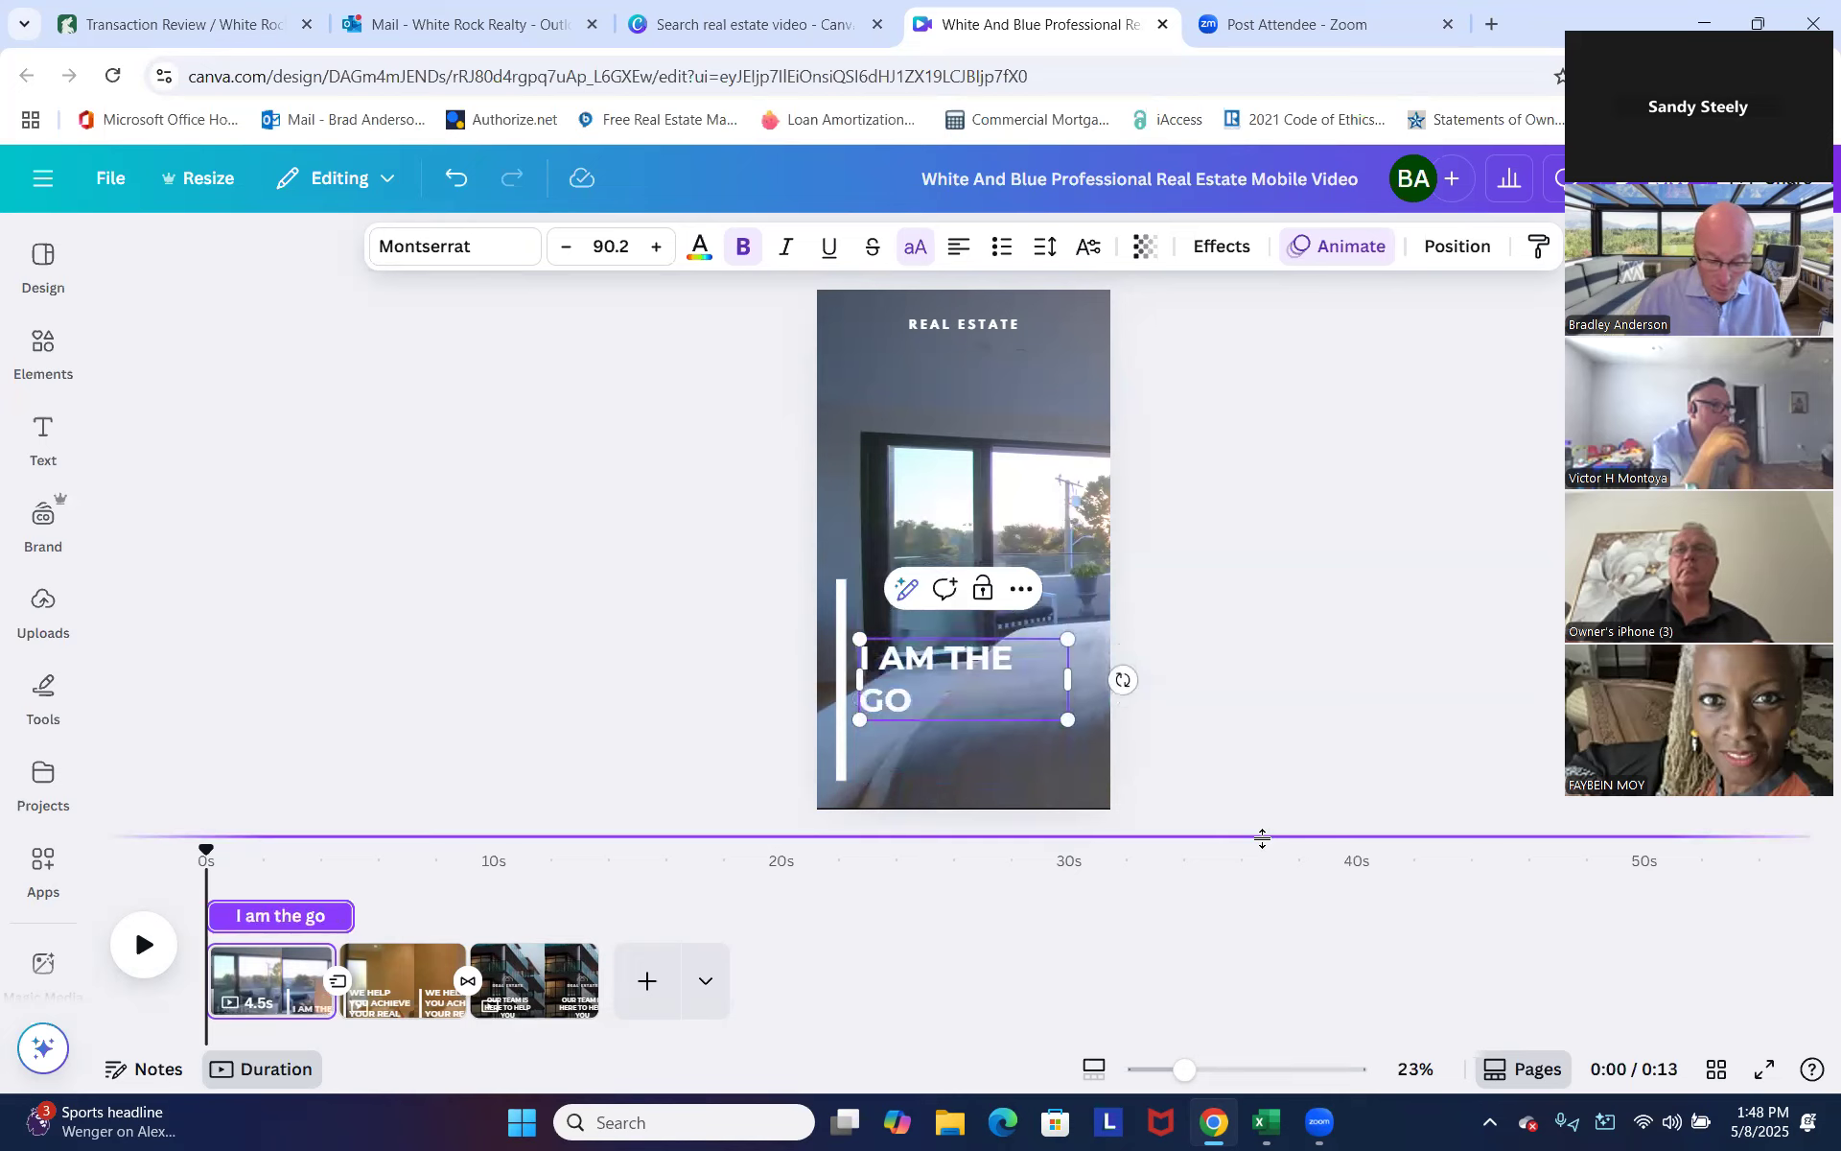
pyautogui.write('nt in houston')
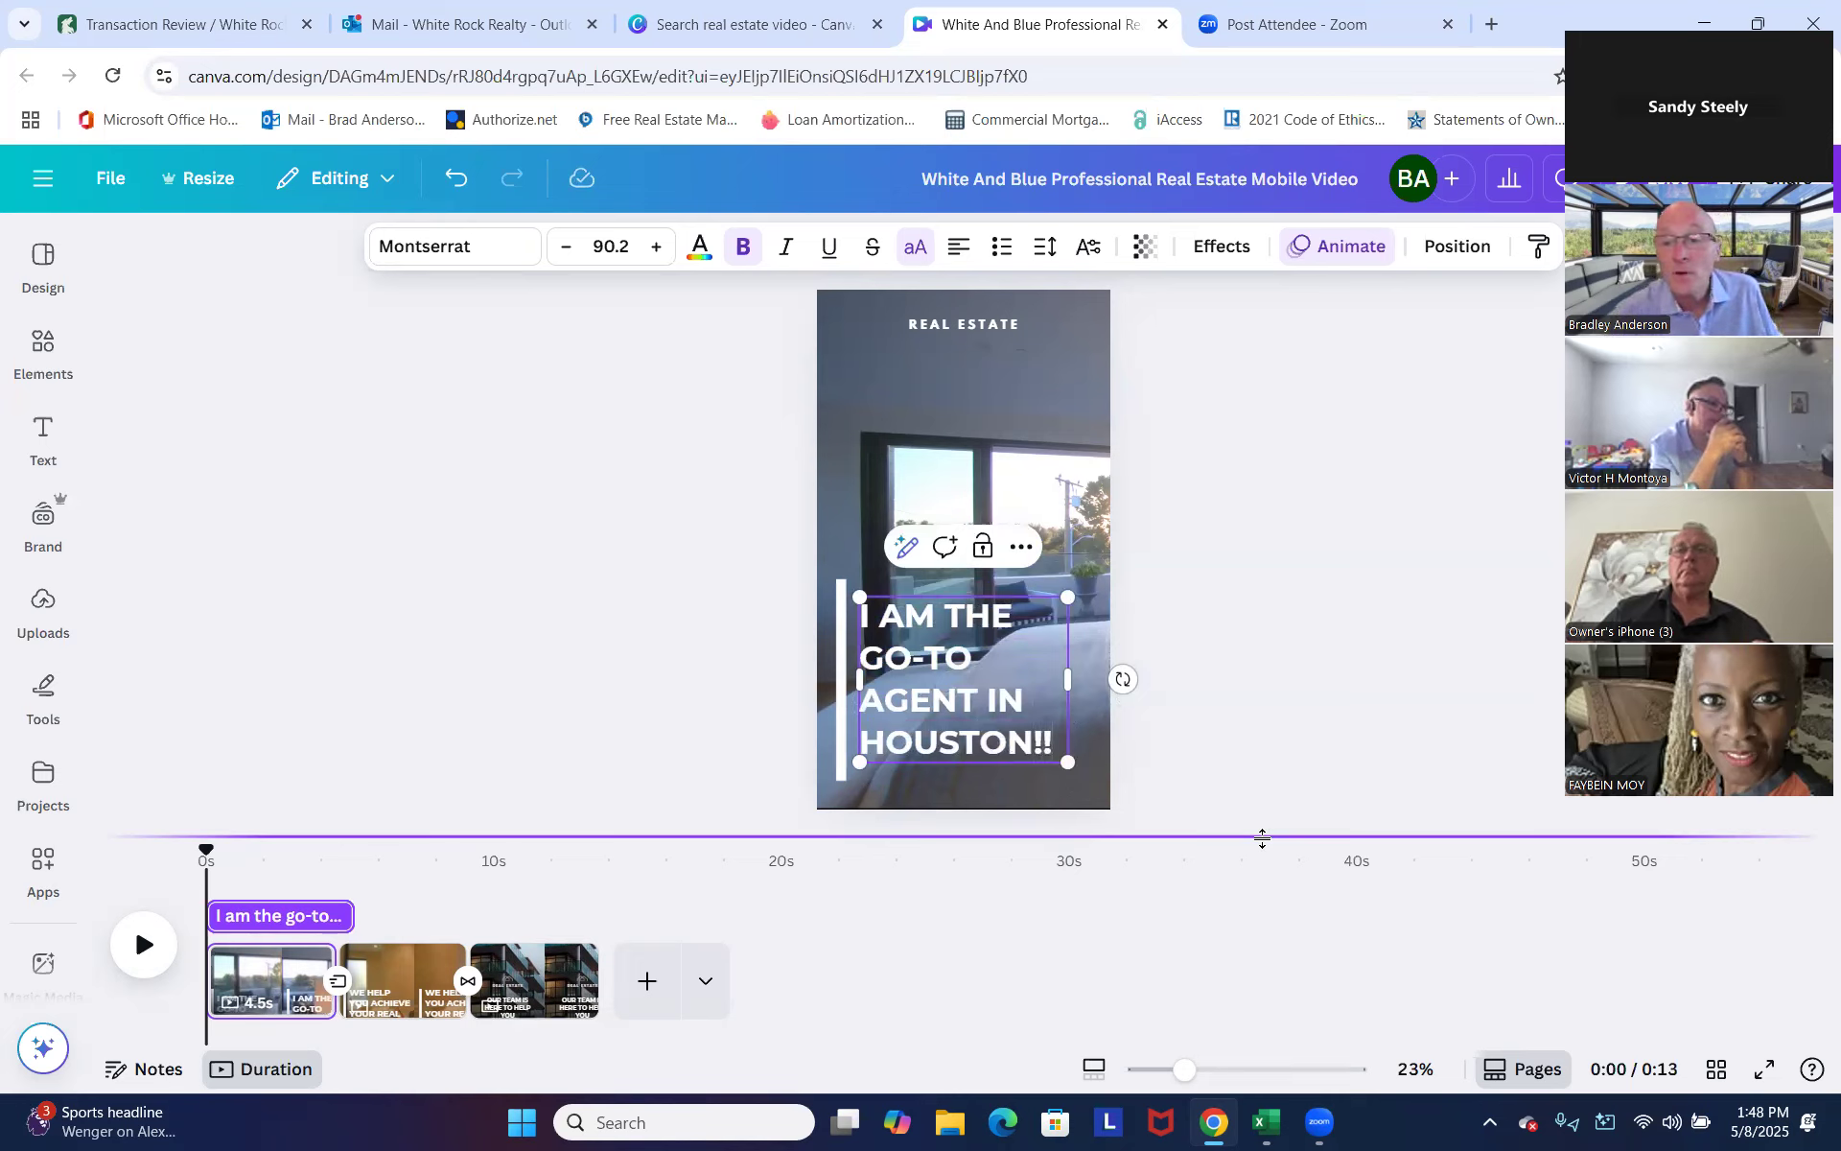
pyautogui.click(1542, 839)
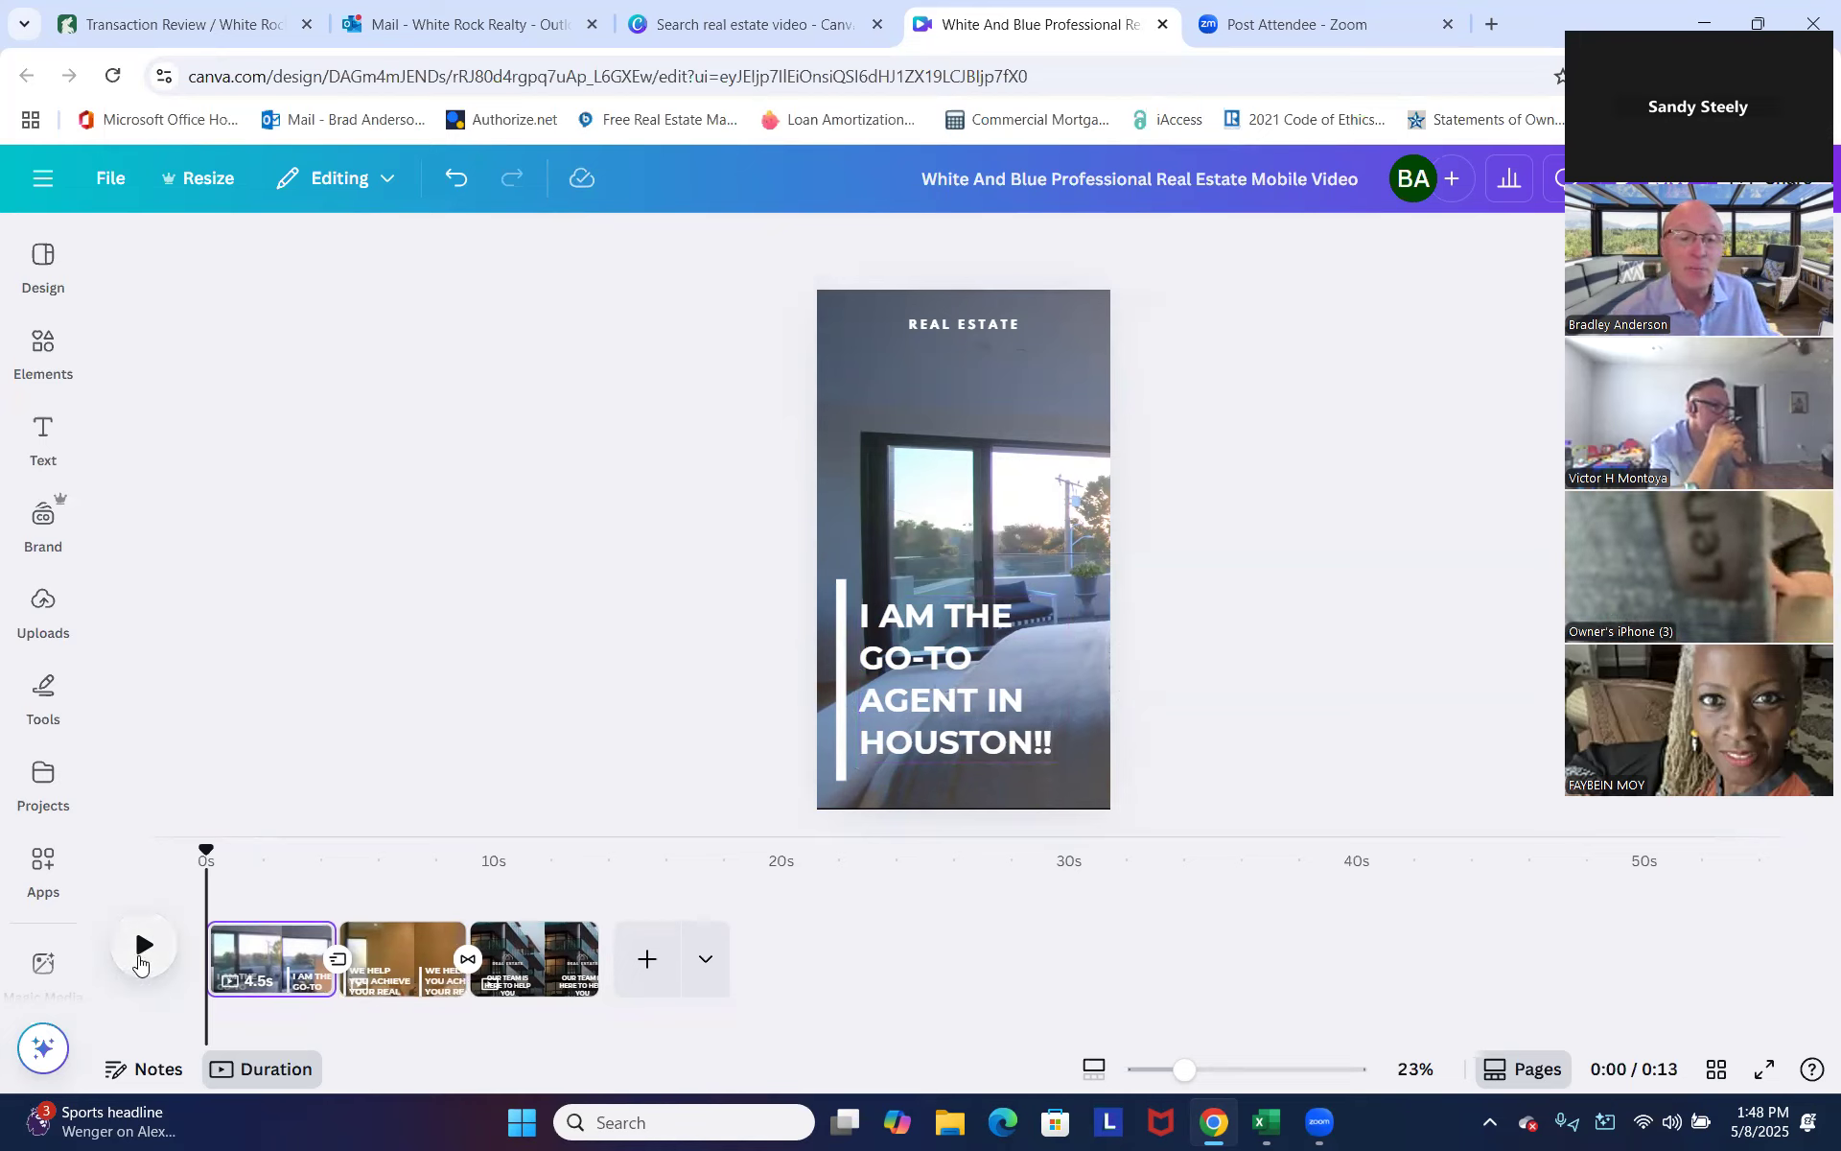
# Play the whole video from the start and raise the sound volume to check for audio.
pyautogui.click(142, 948)
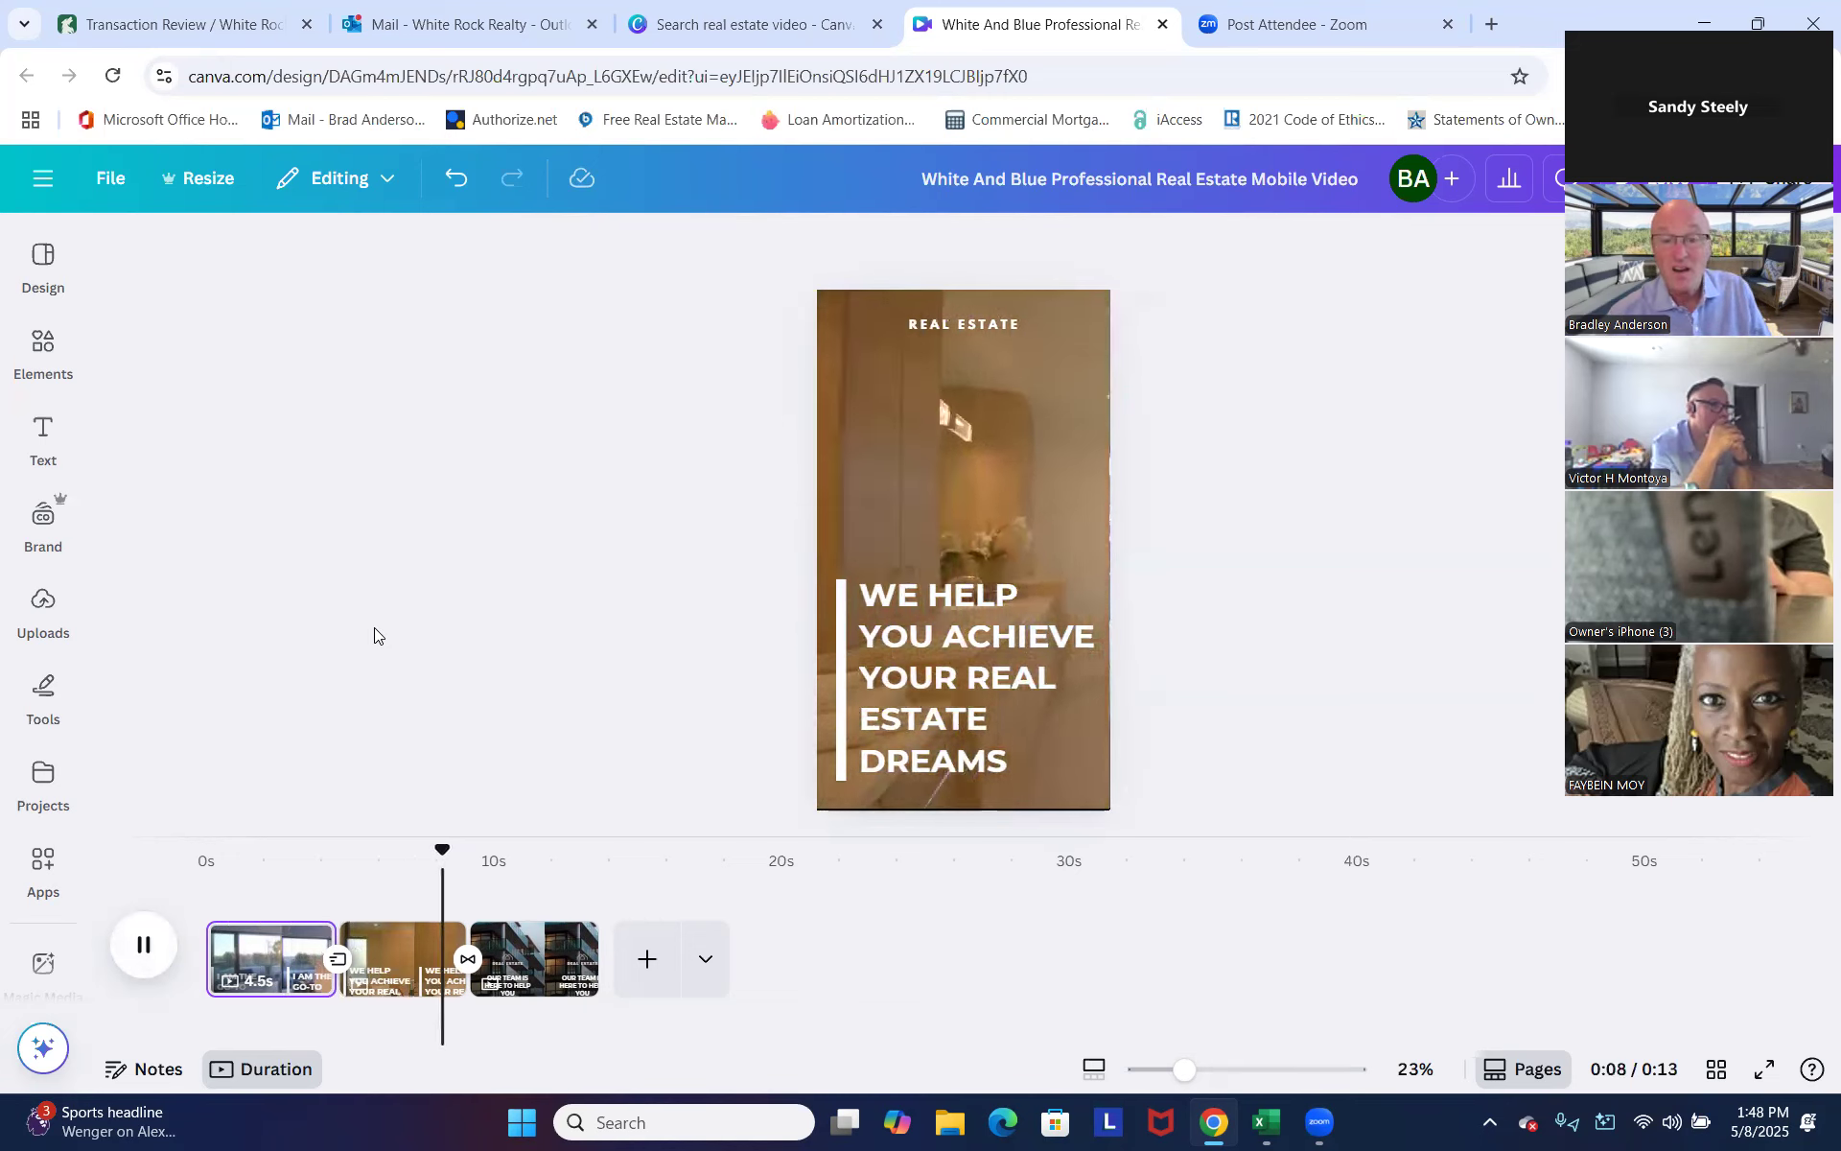
pyautogui.press('XF86AudioRaiseVolume')
pyautogui.press('XF86AudioRaiseVolume')
pyautogui.press('XF86AudioRaiseVolume')
pyautogui.press('XF86AudioRaiseVolume')
pyautogui.press('XF86AudioRaiseVolume')
pyautogui.press('XF86AudioRaiseVolume')
pyautogui.press('XF86AudioRaiseVolume')
pyautogui.press('XF86AudioRaiseVolume')
pyautogui.press('XF86AudioRaiseVolume')
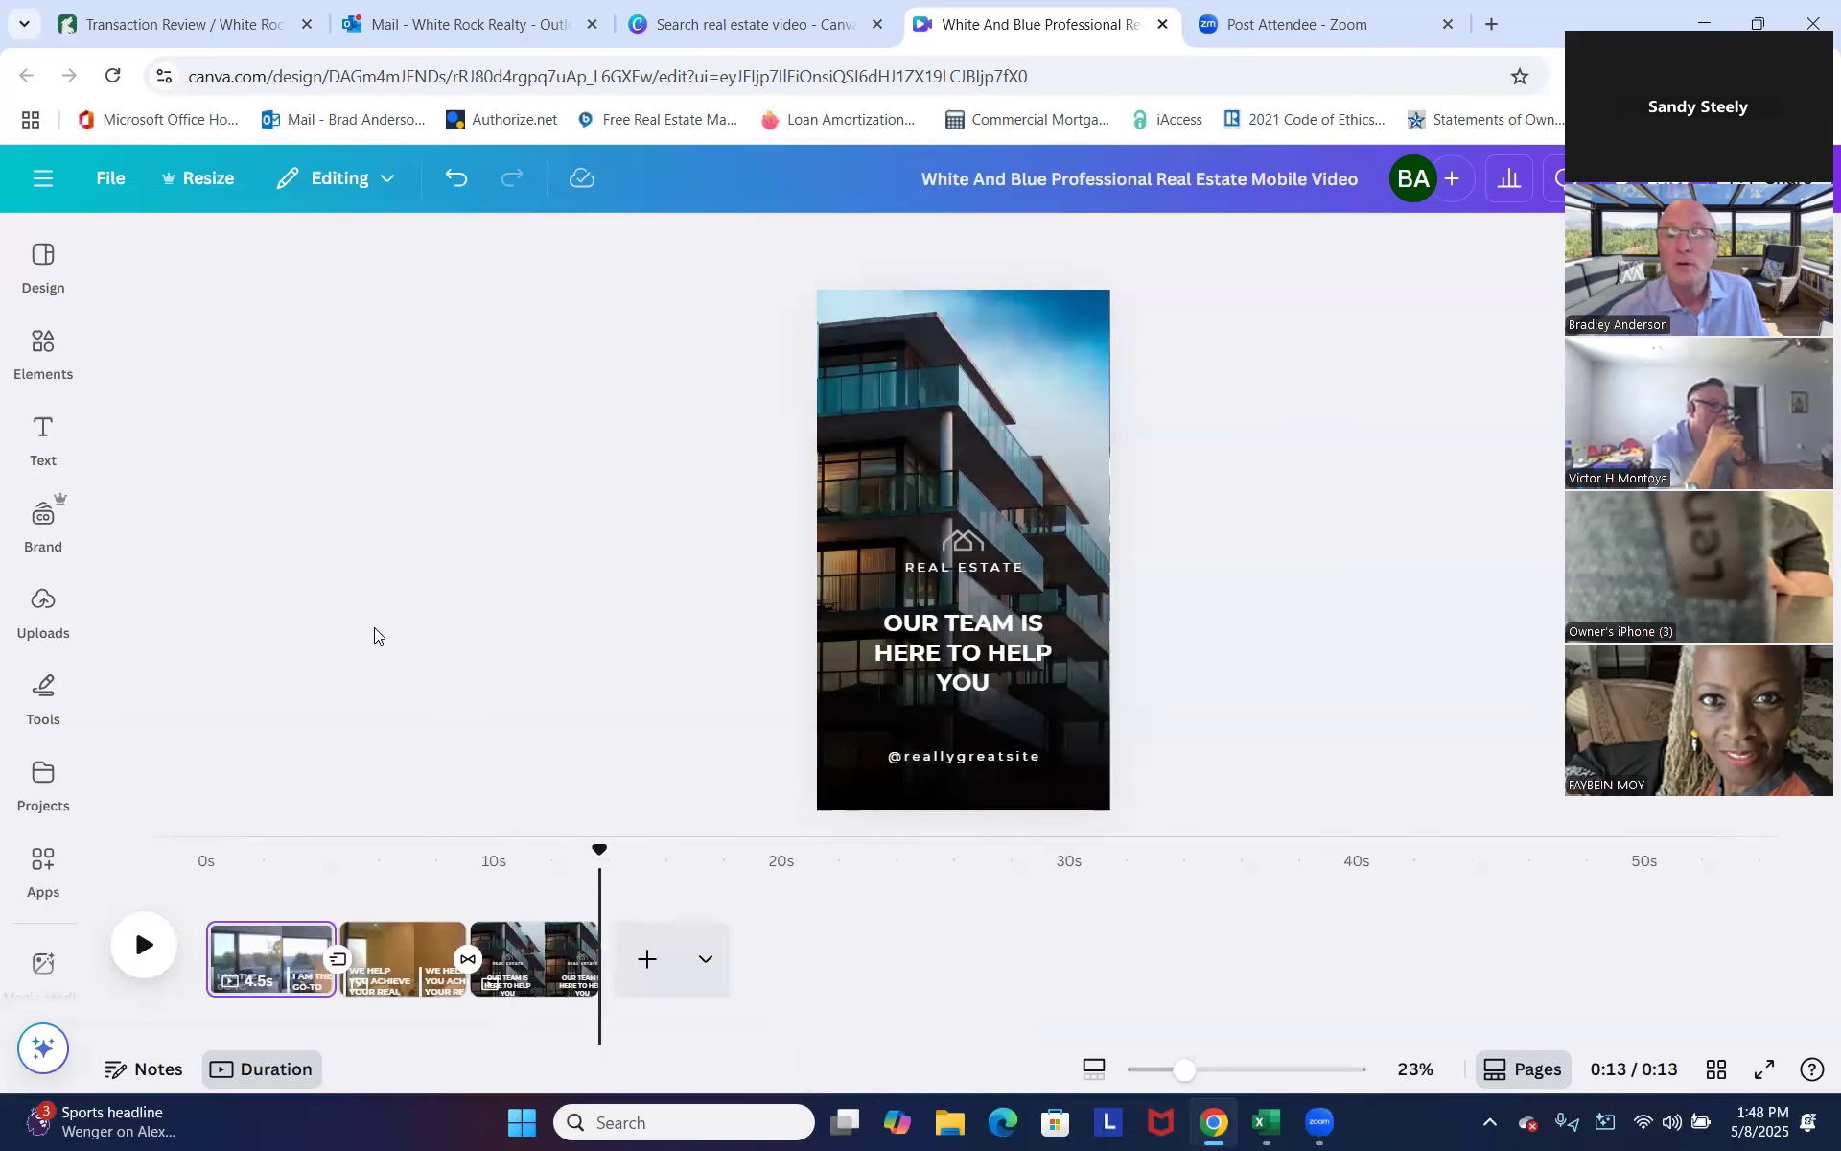
pyautogui.click(984, 756)
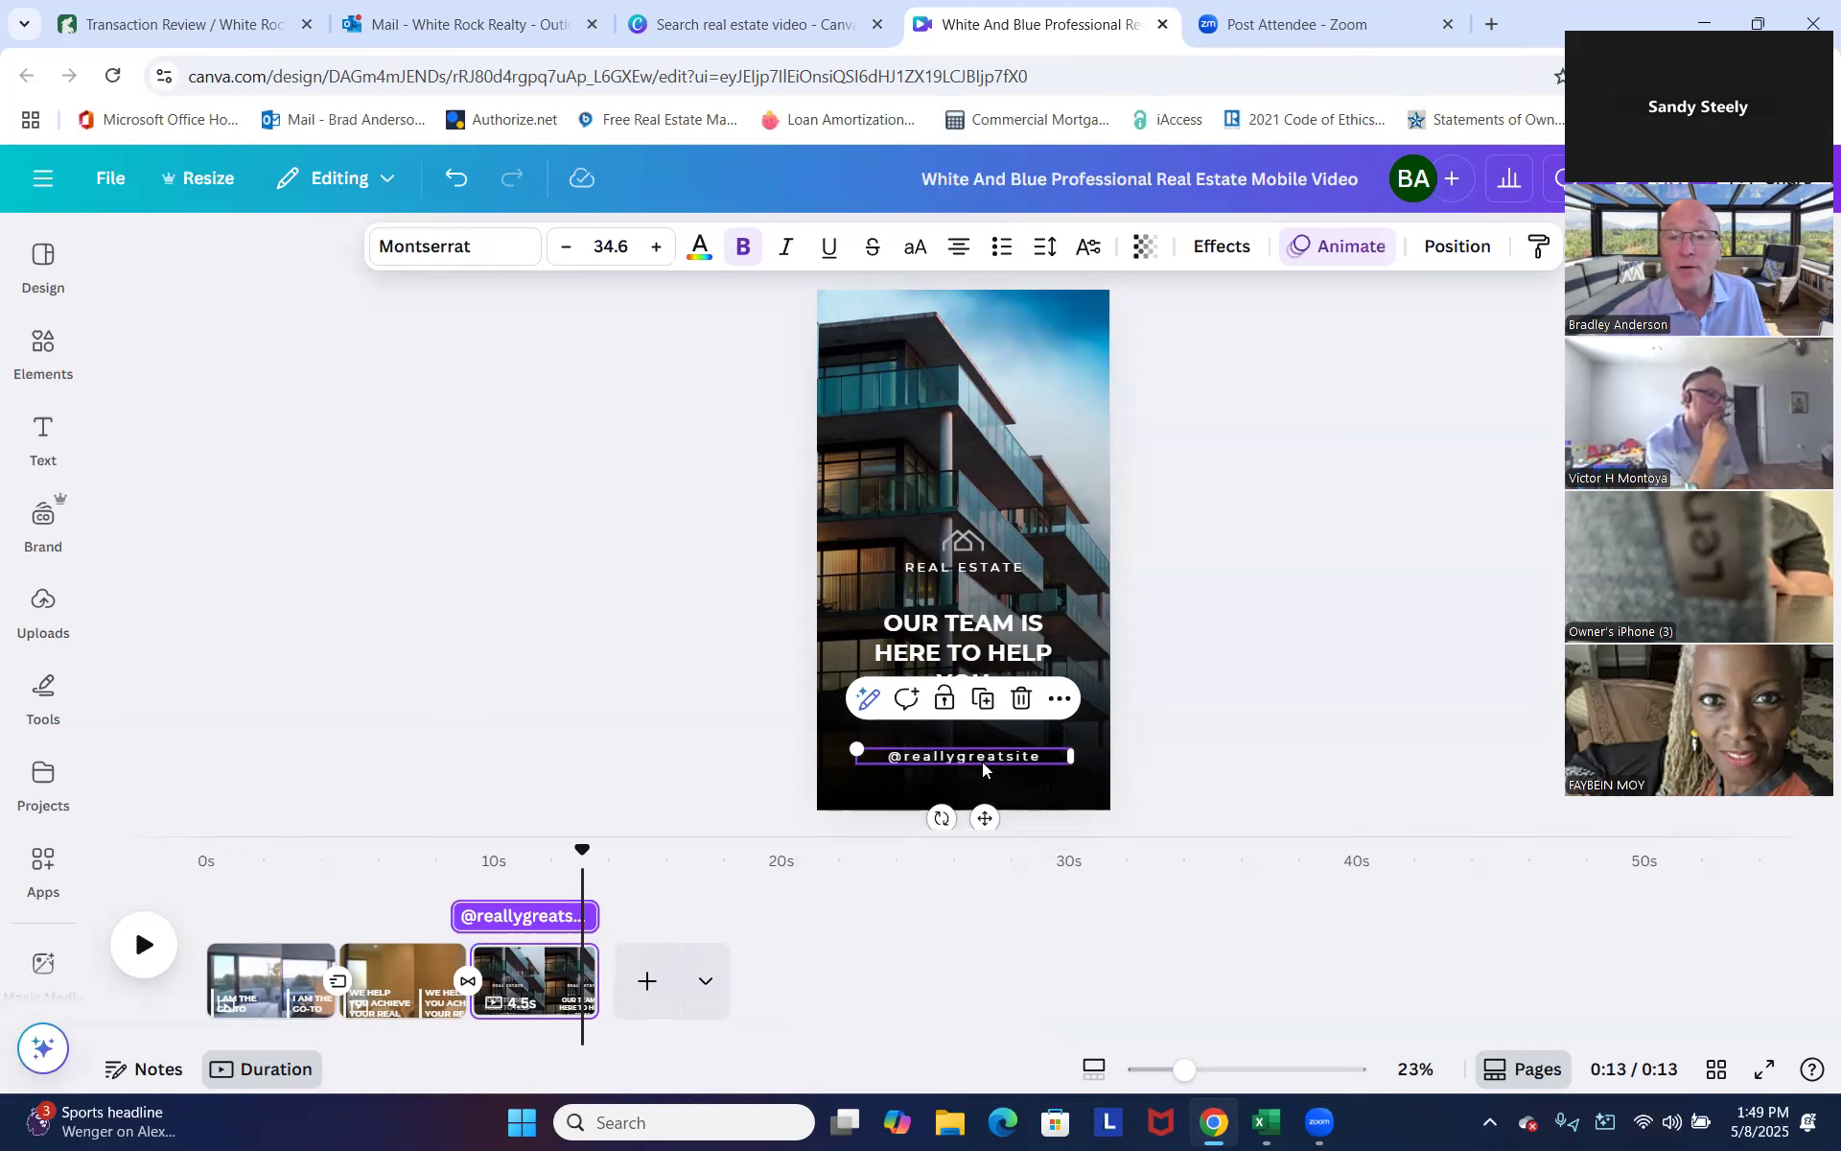
pyautogui.click(1258, 705)
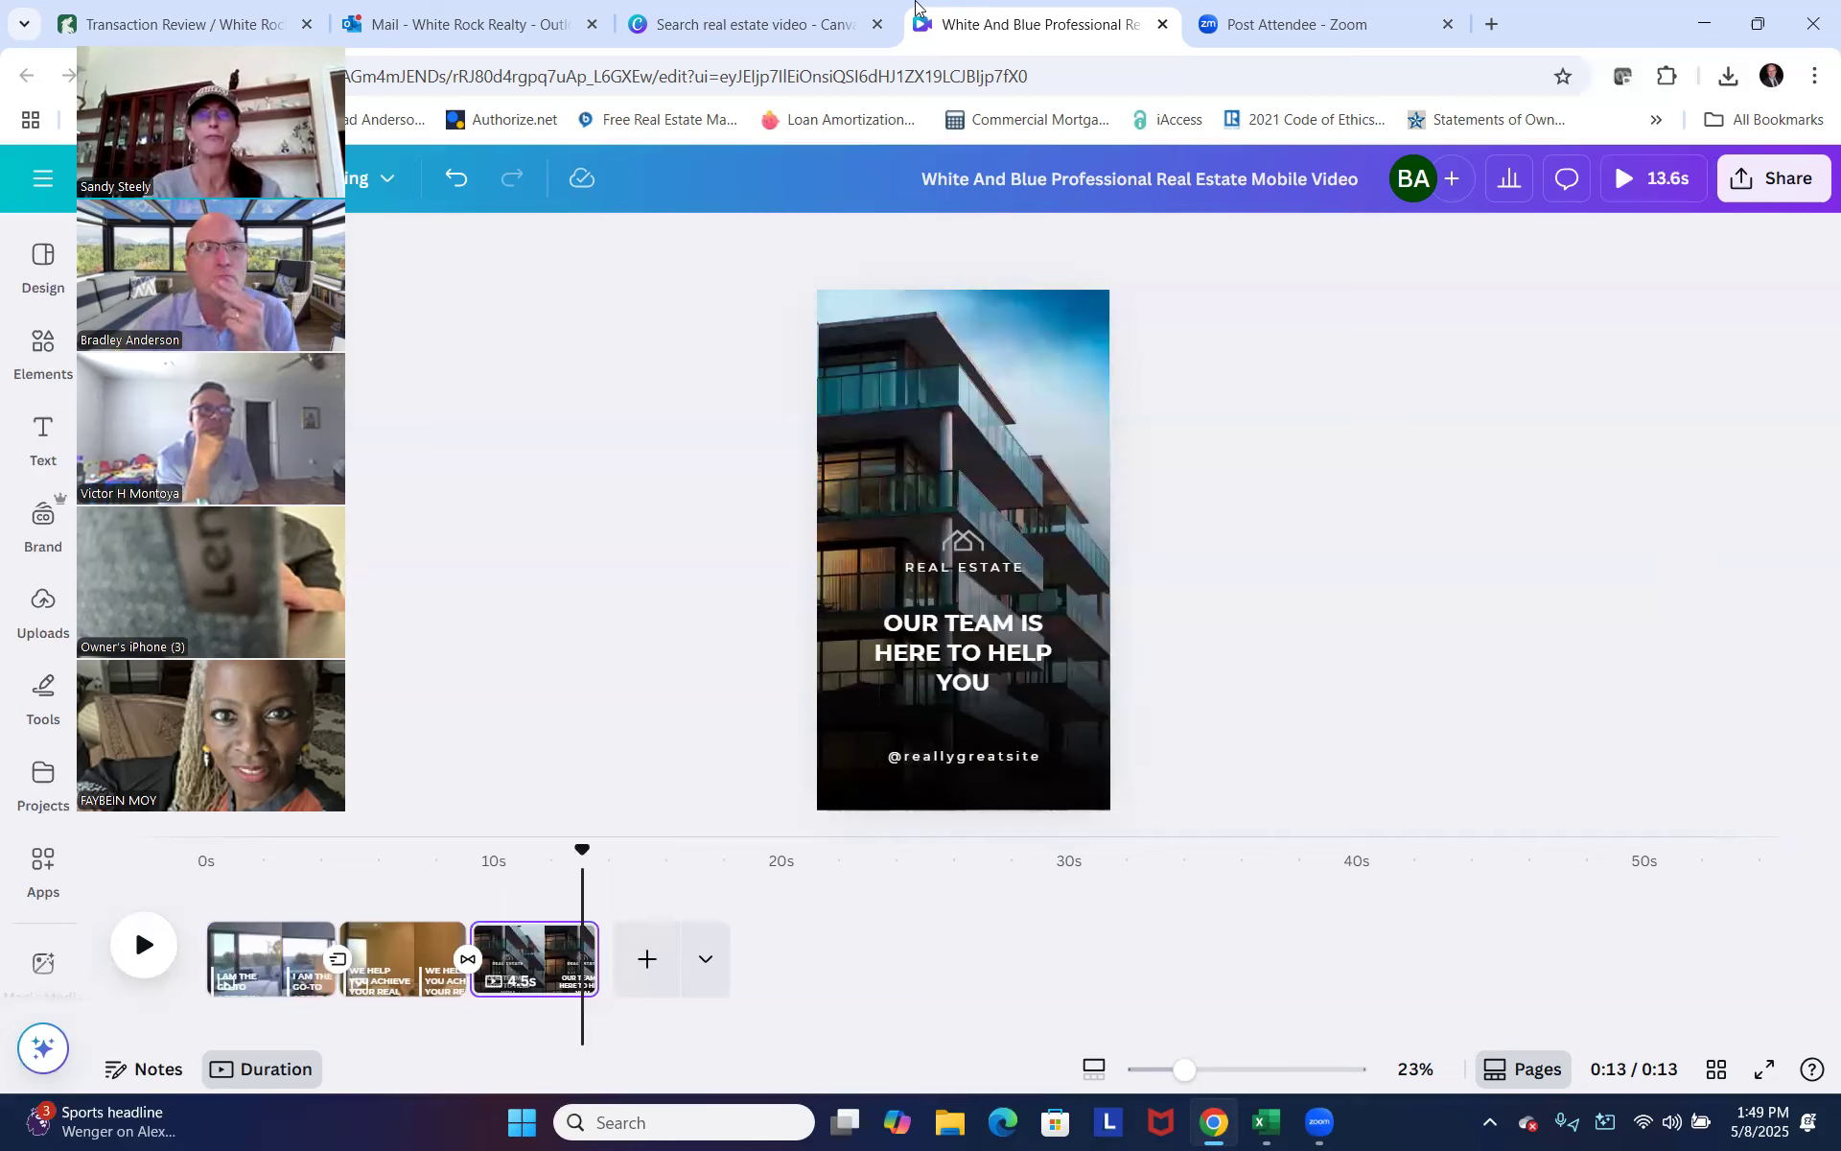
pyautogui.moveTo(294, 36); pyautogui.dragTo(1783, 312)
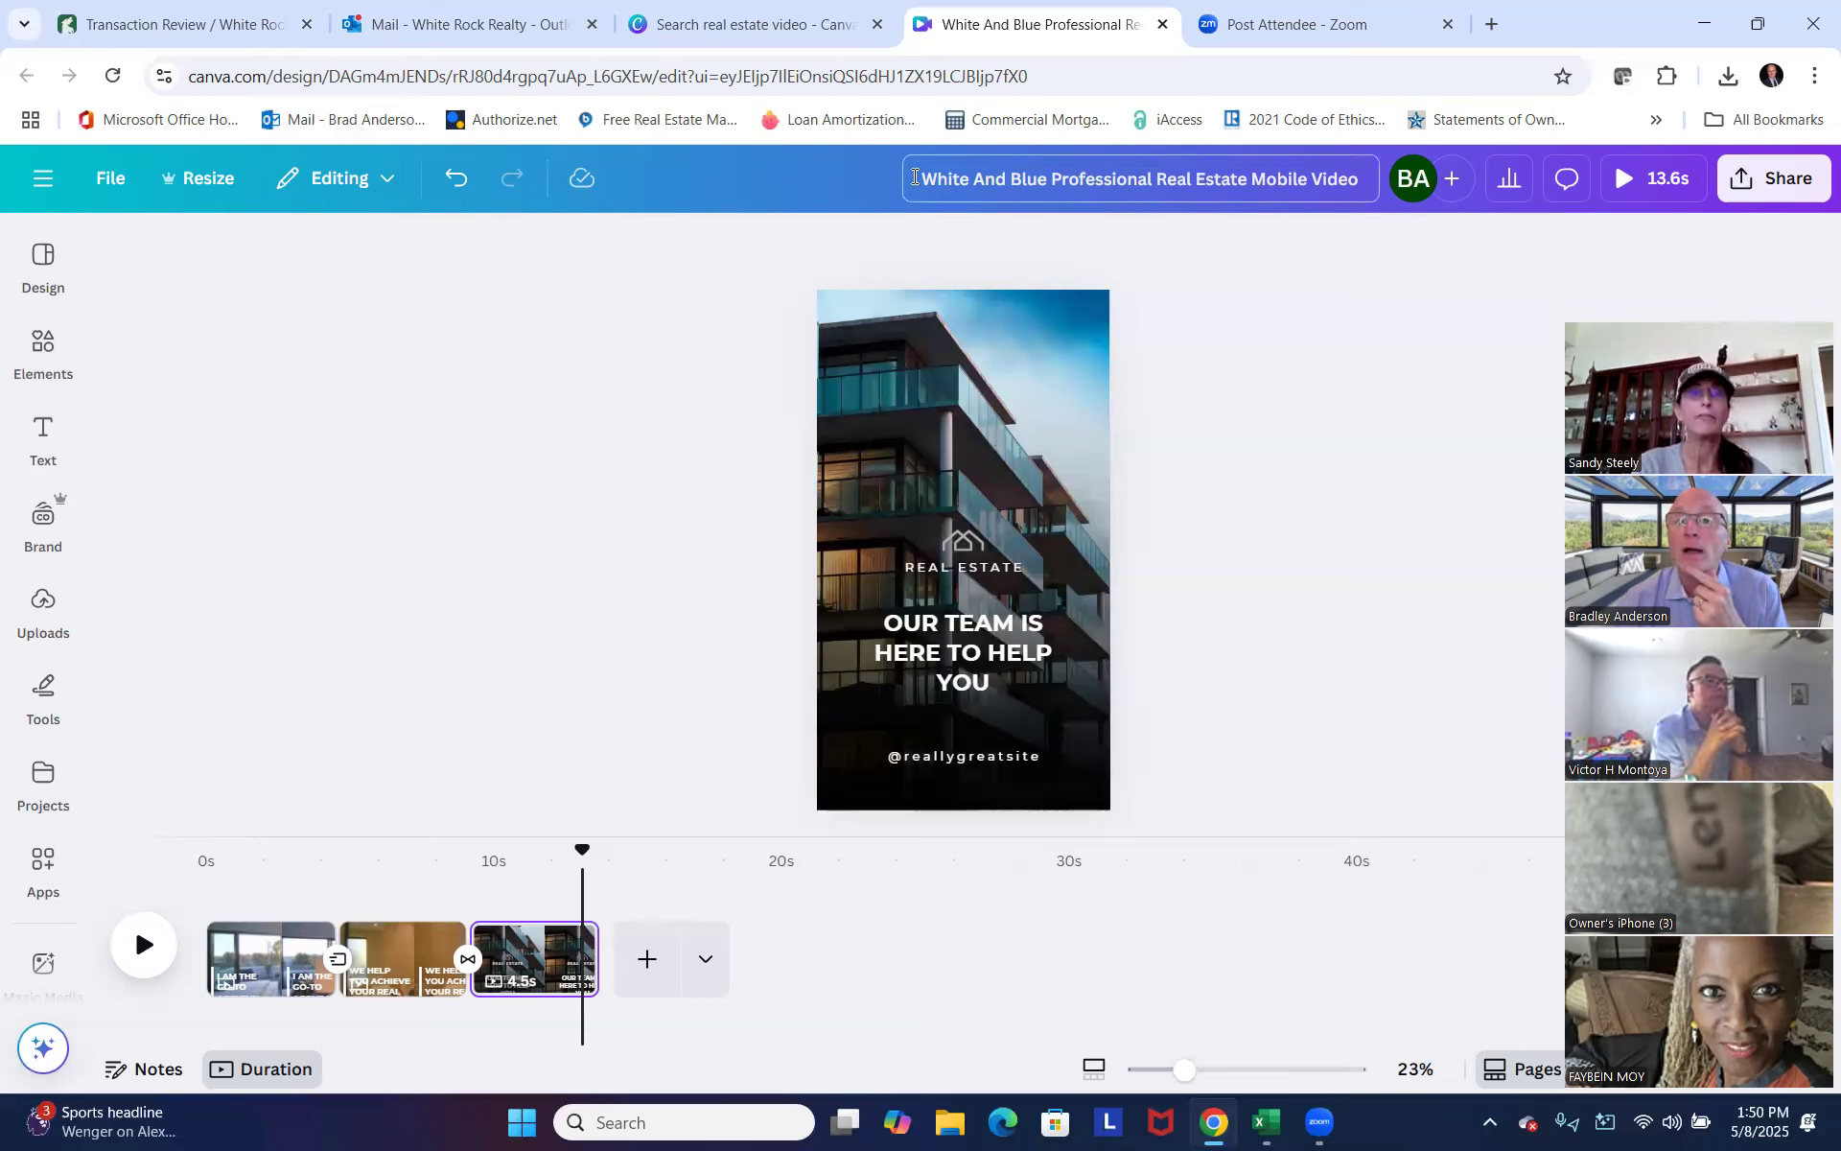
pyautogui.moveTo(931, 178); pyautogui.dragTo(1367, 178)
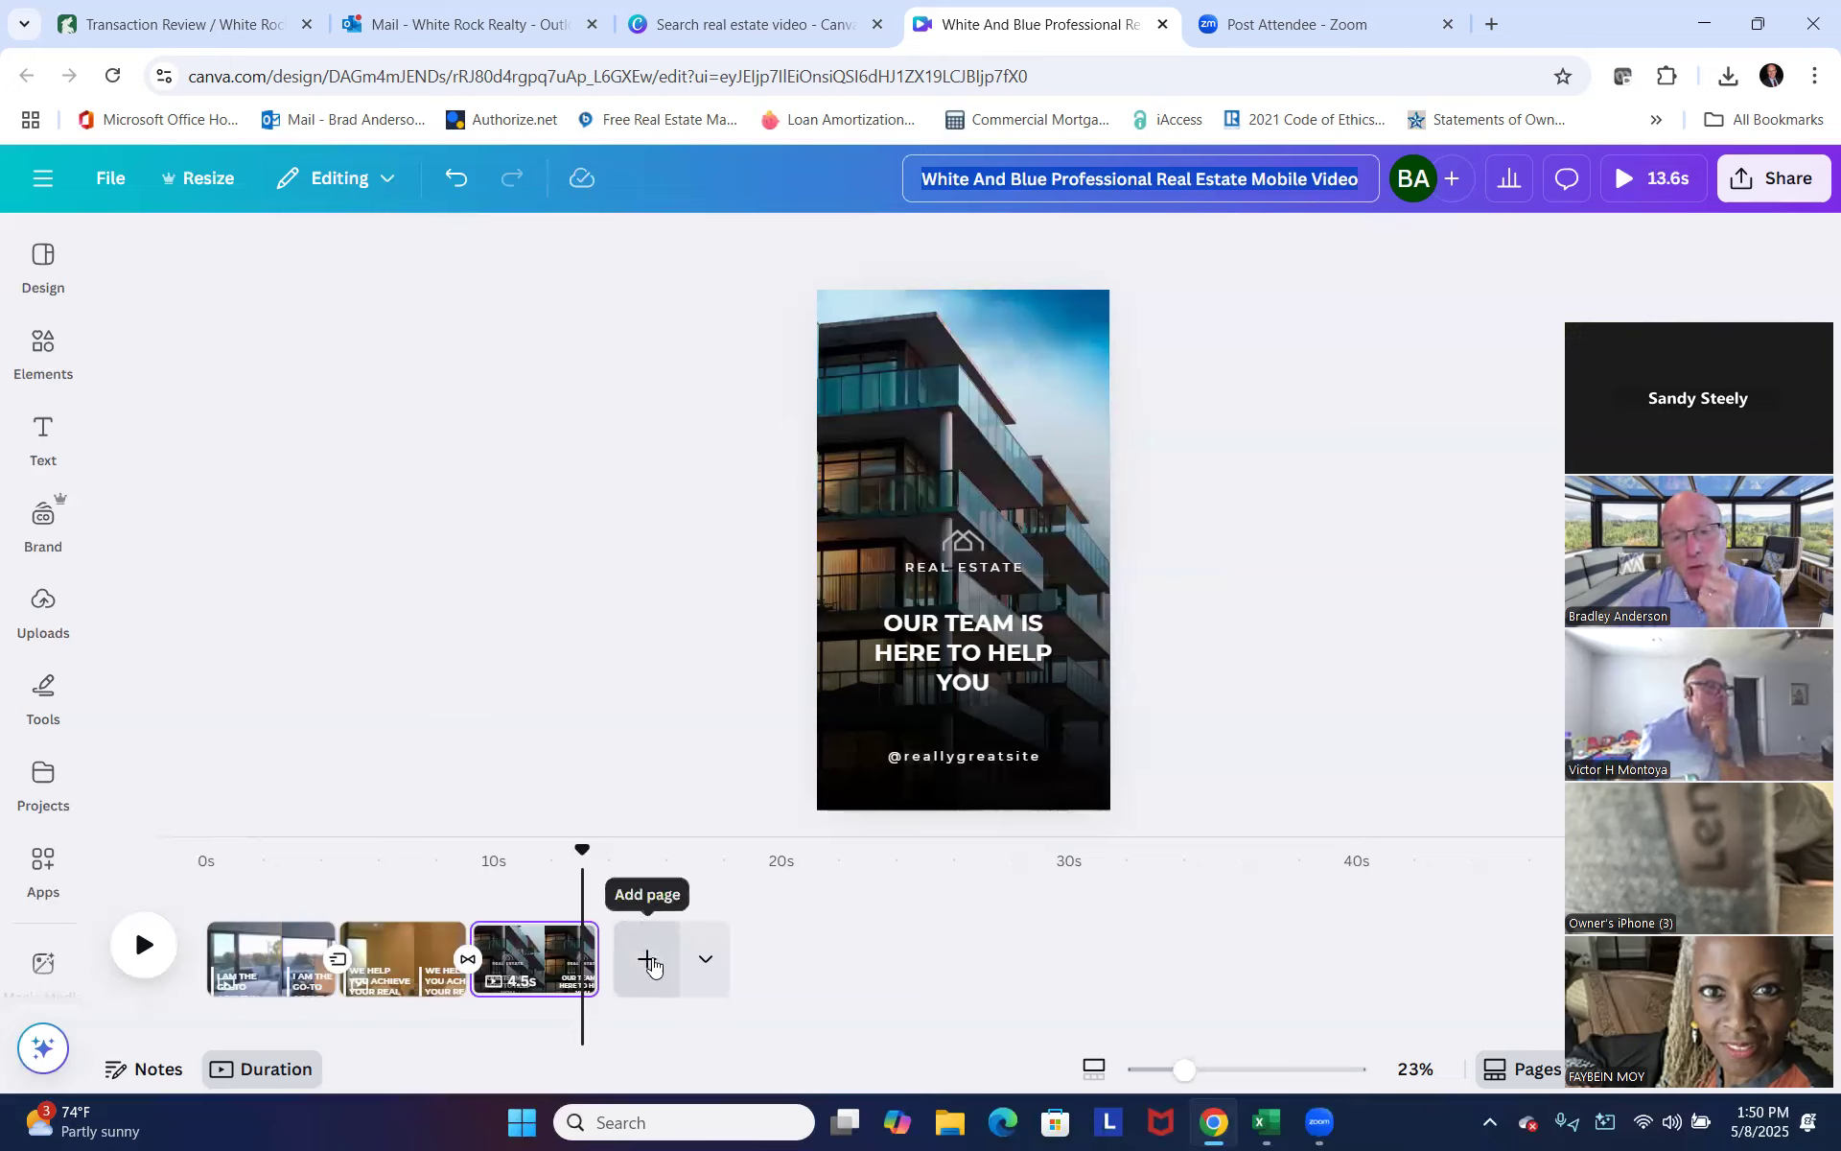
# Add a blank page at the end of the video timeline and delete it again.
pyautogui.click(705, 961)
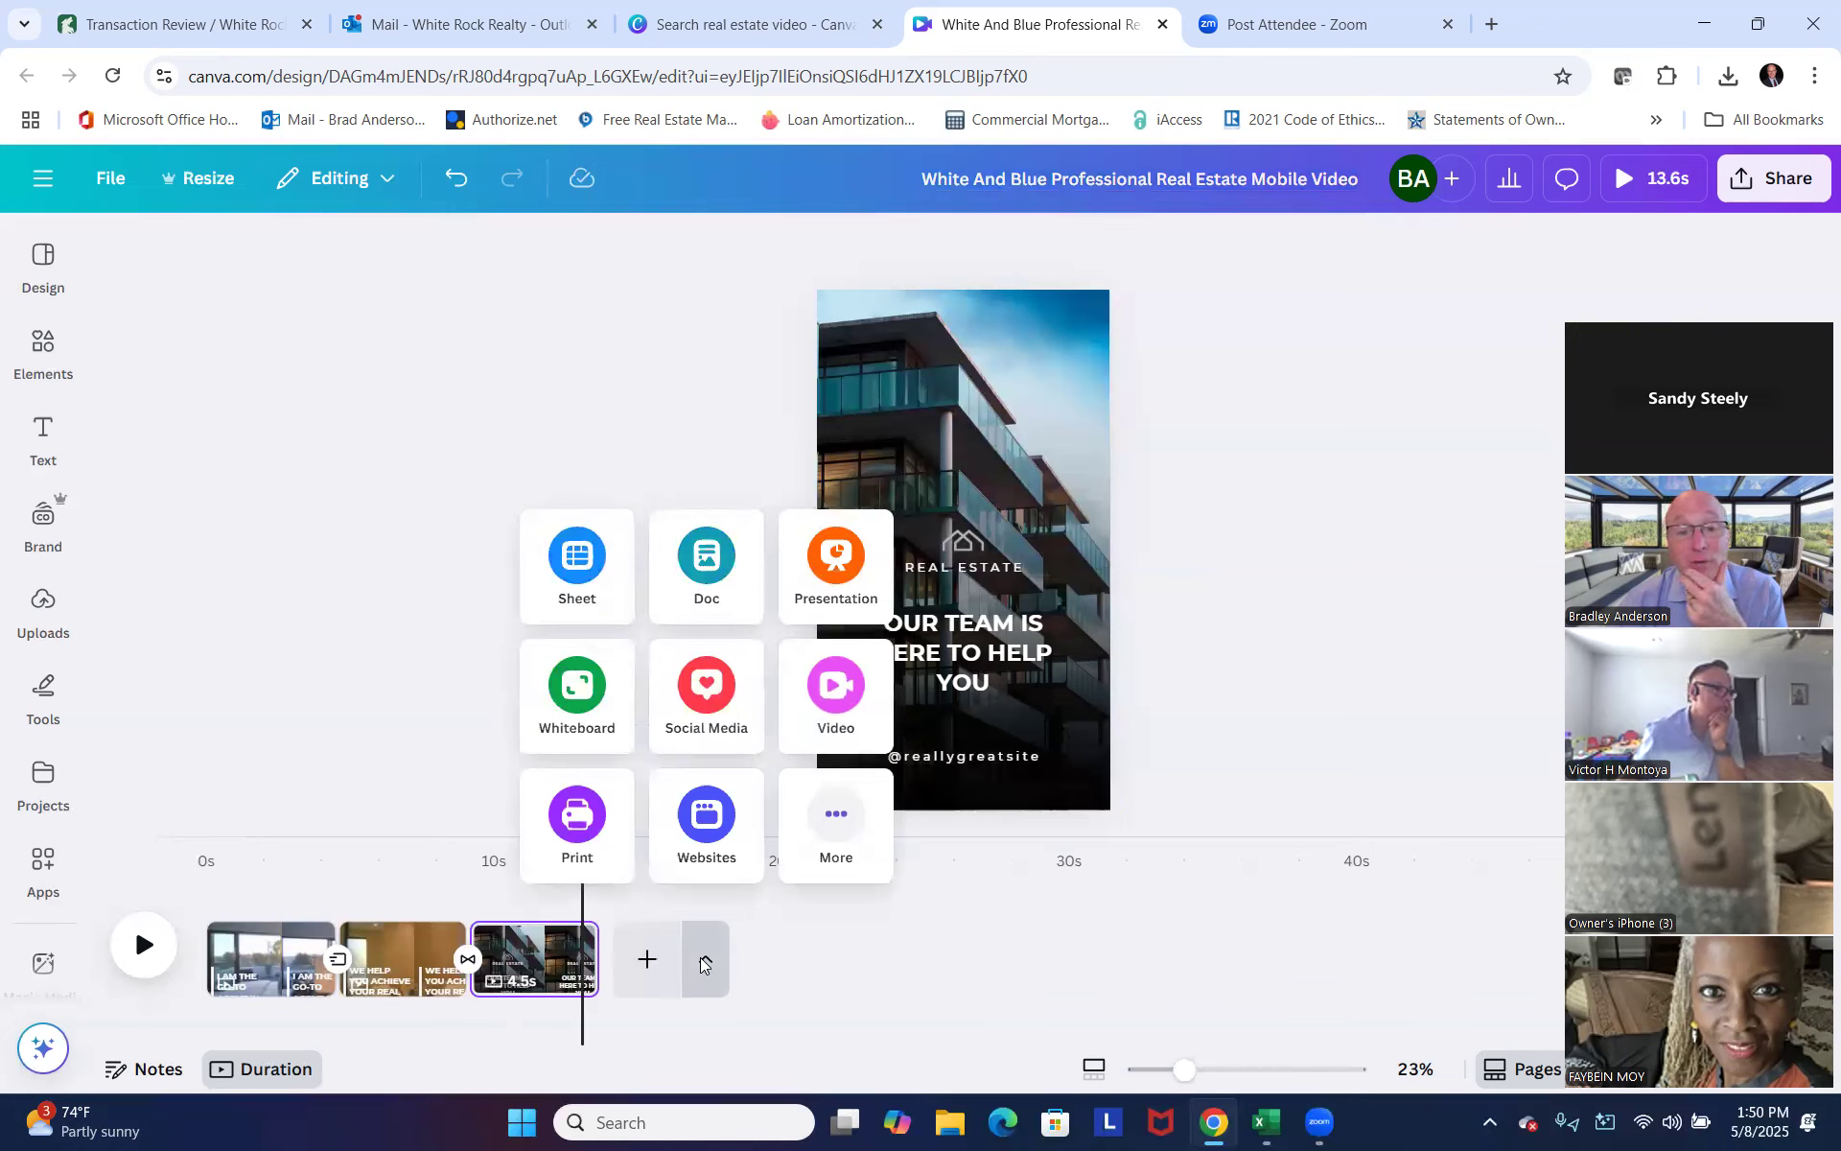
pyautogui.click(643, 960)
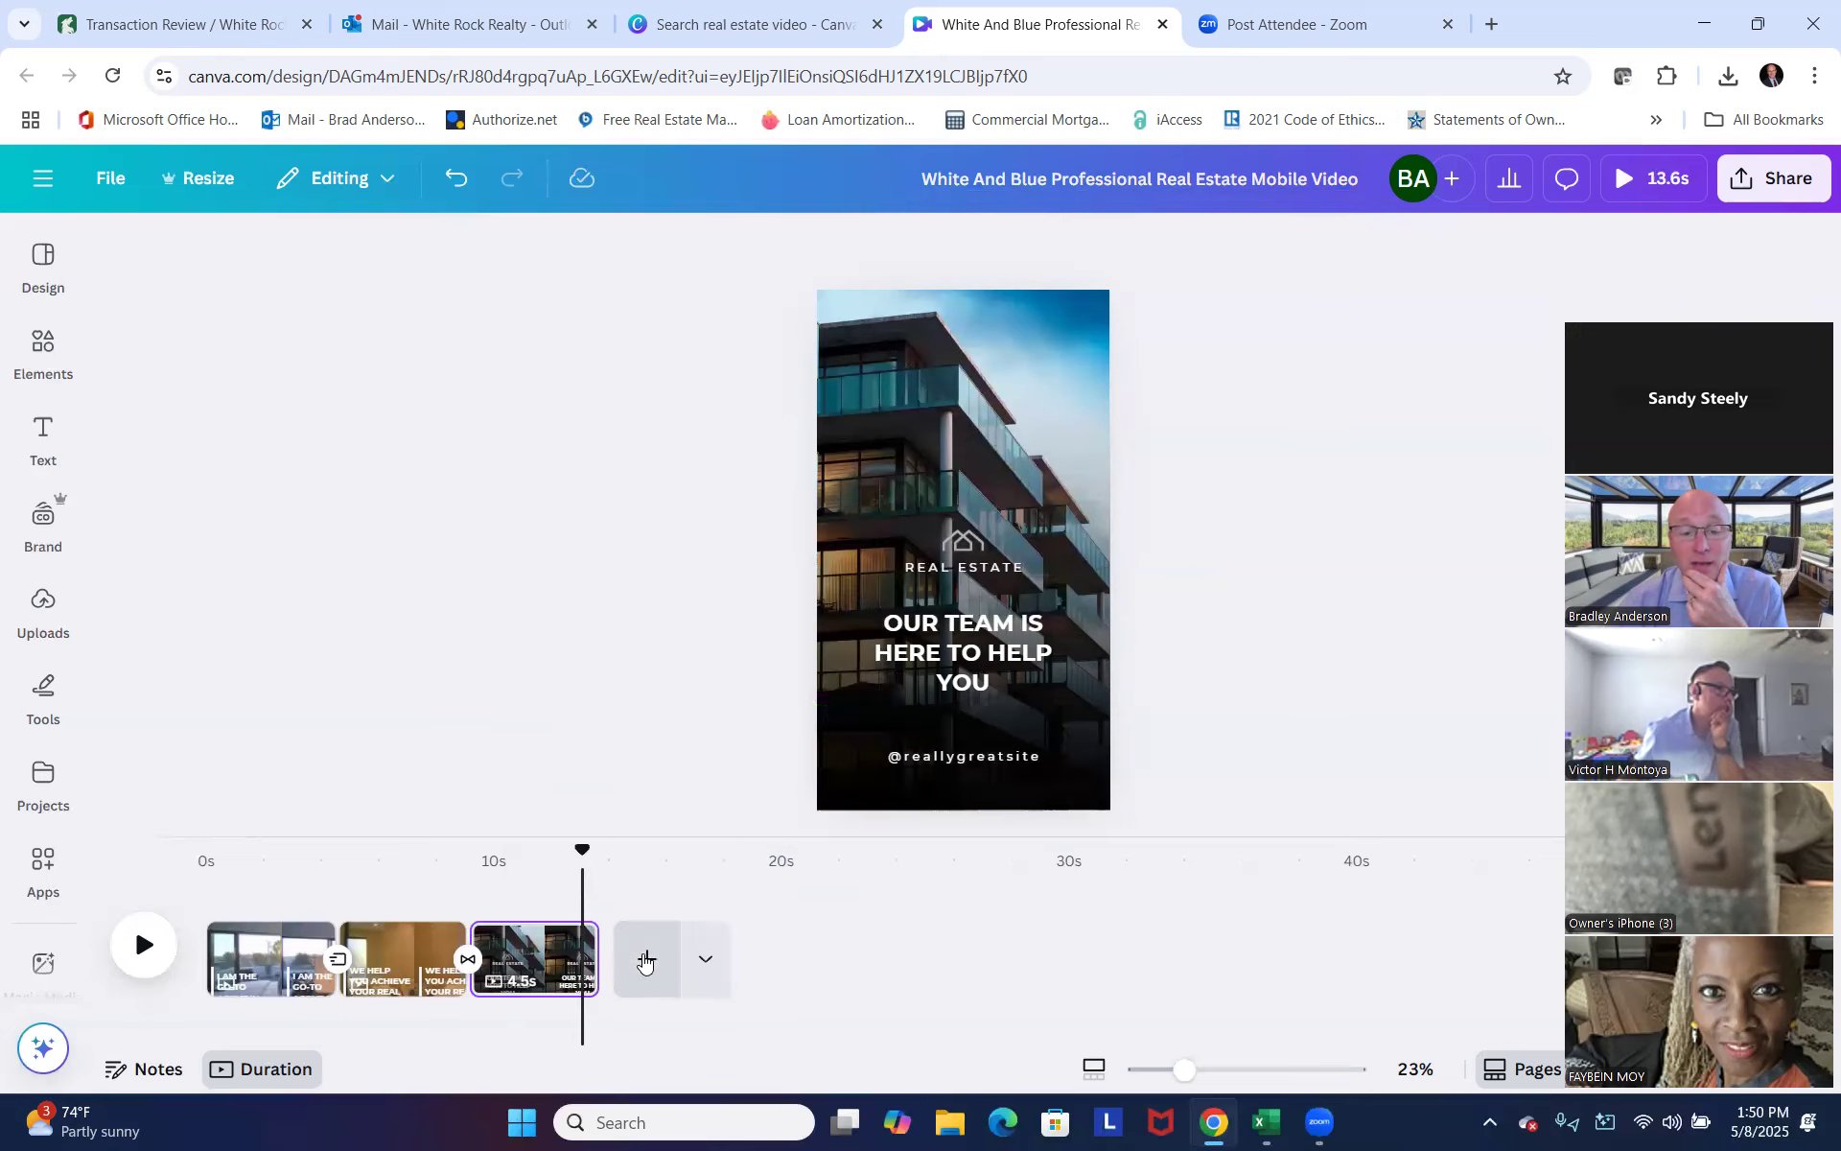
pyautogui.click(644, 959)
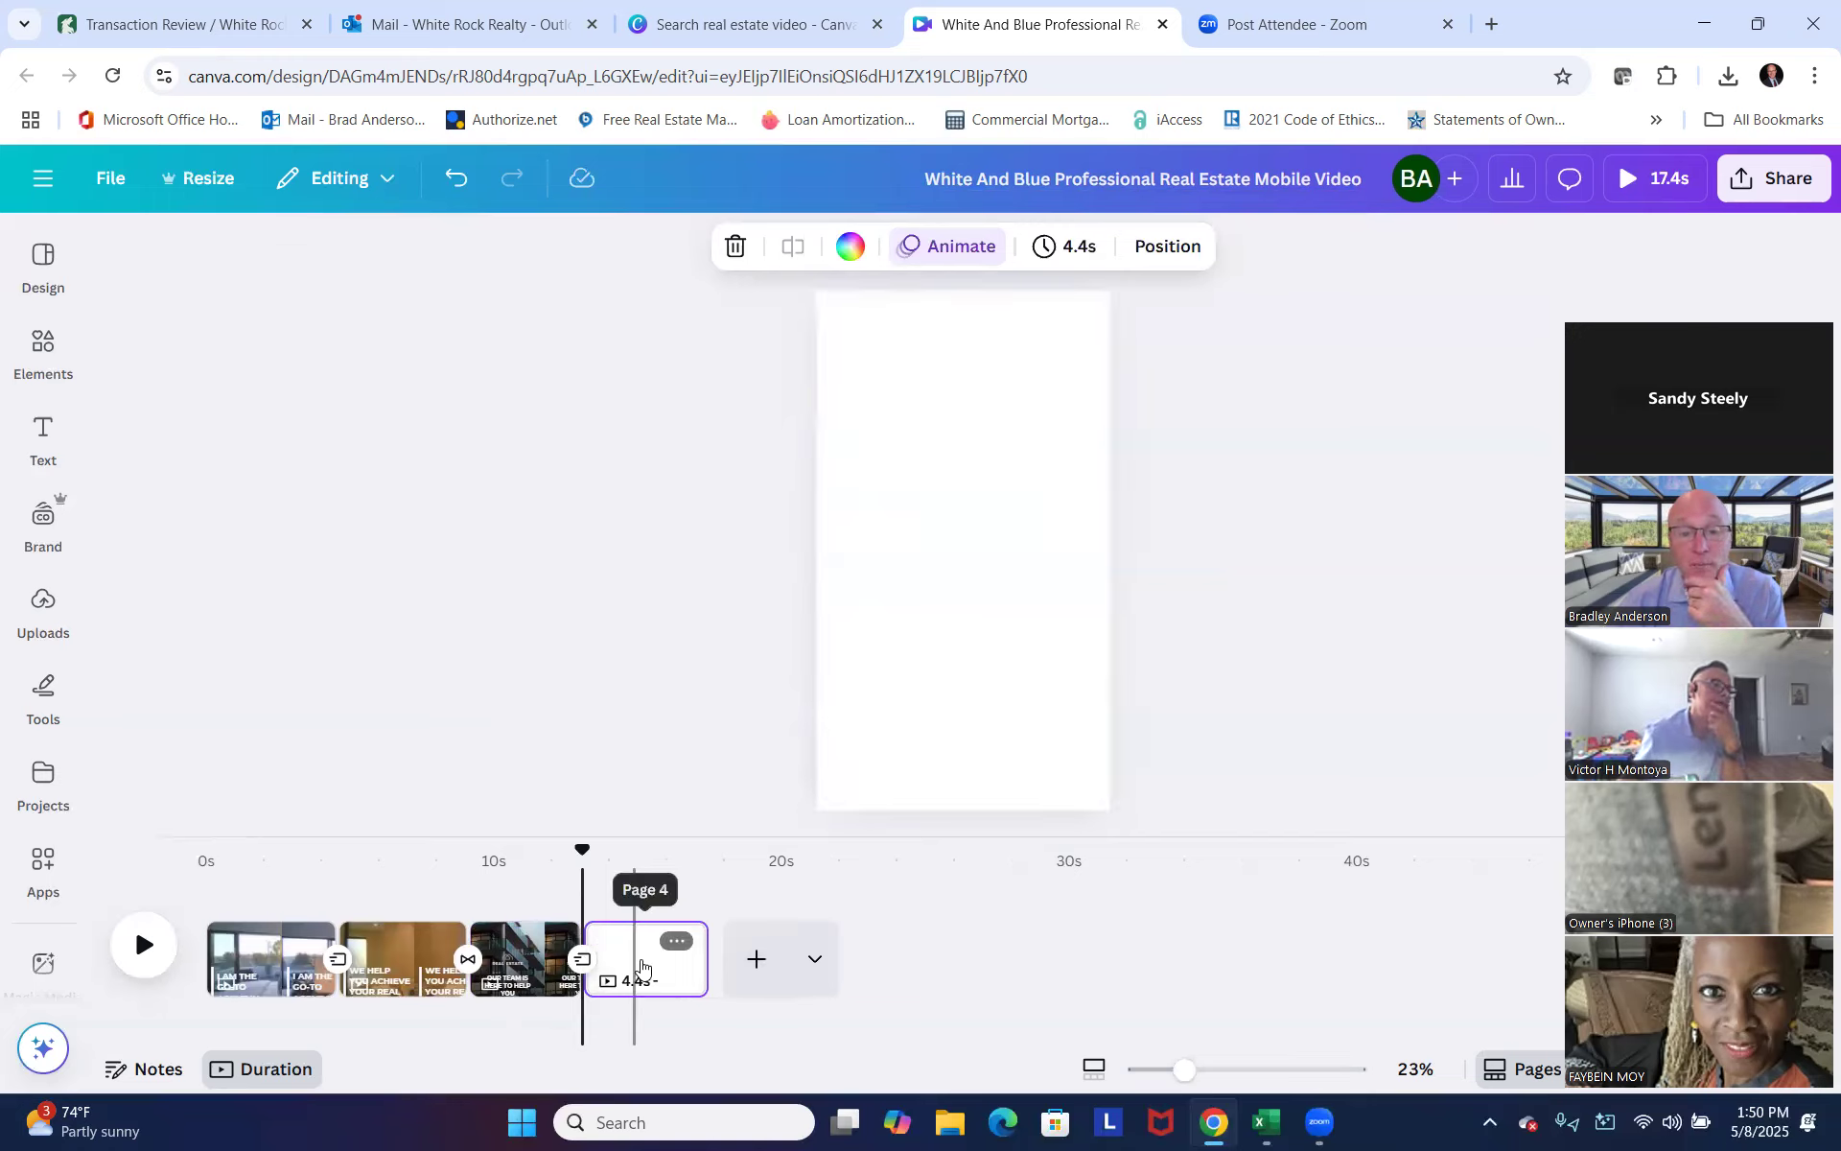
pyautogui.press('Delete')
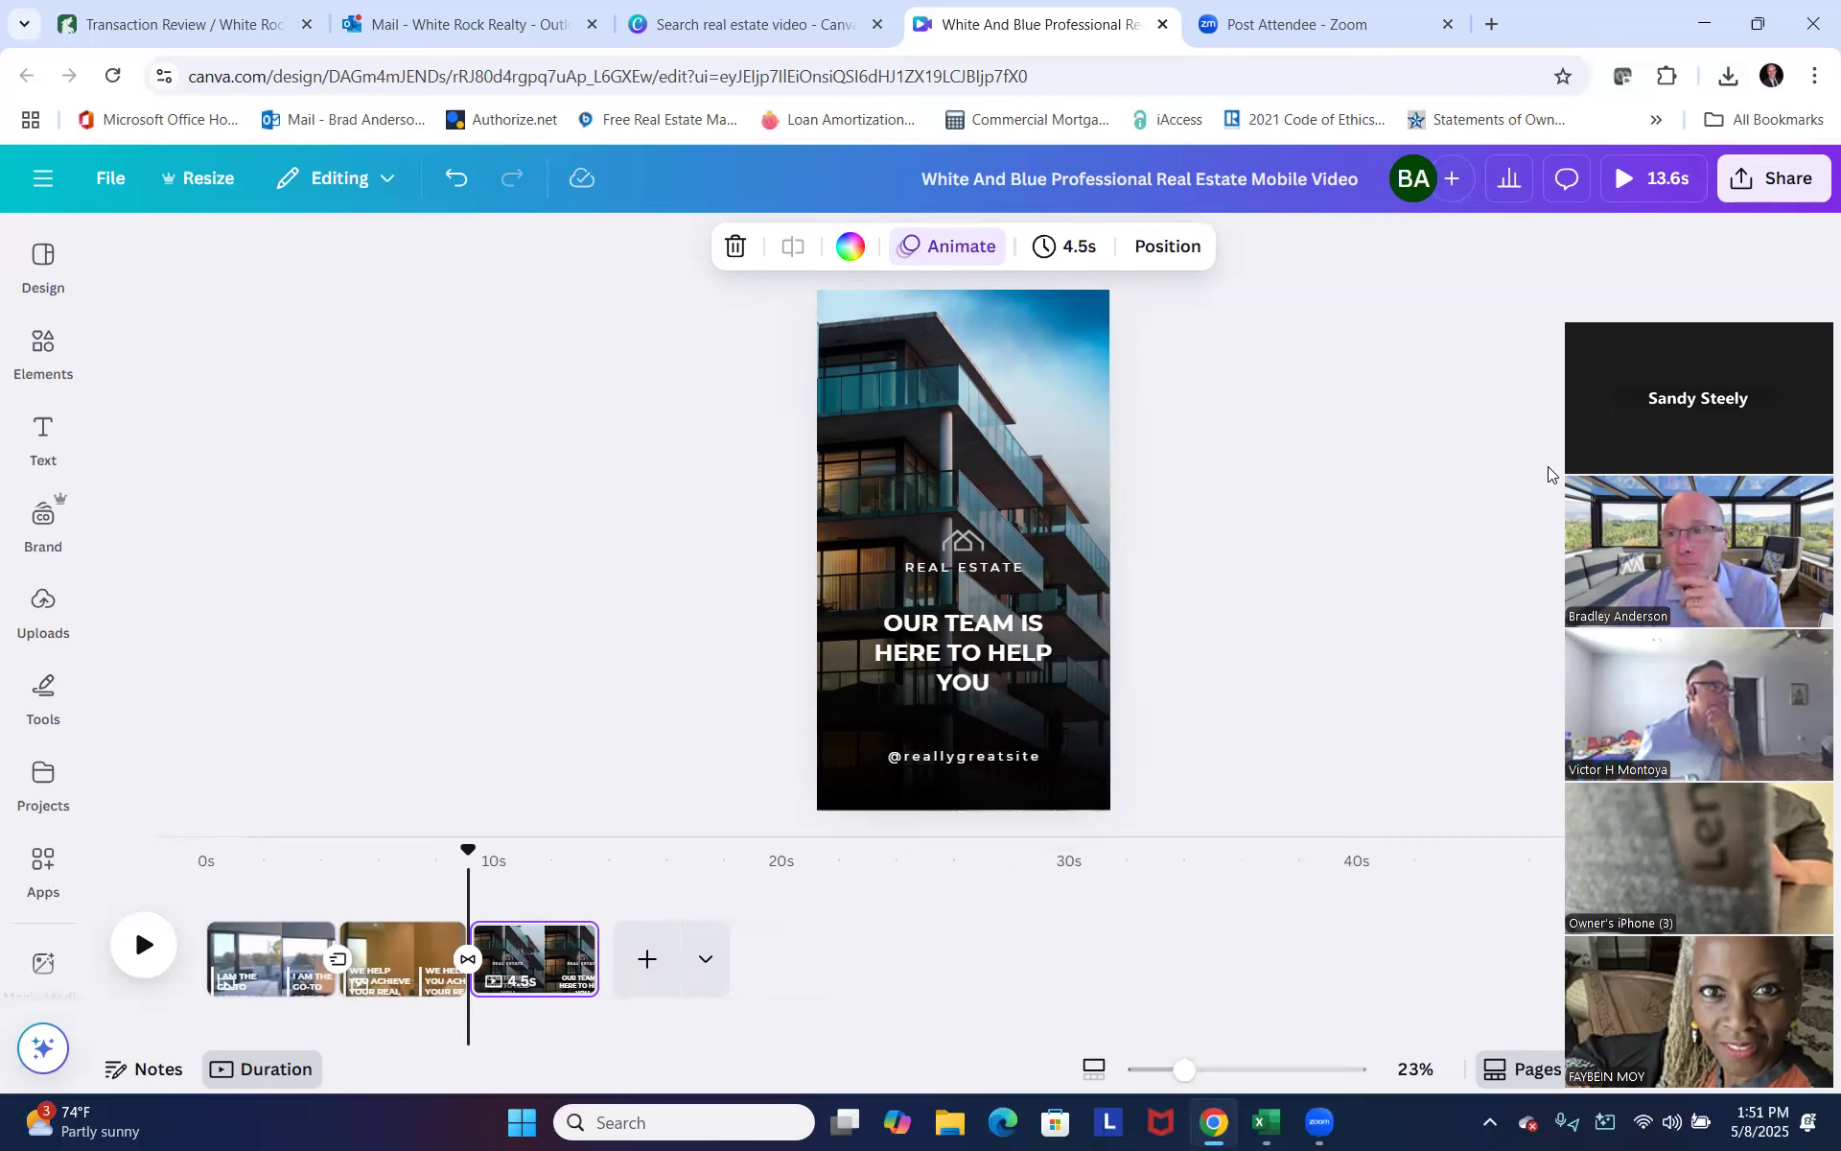
# Examine the download options for the video, including the list of available file types.
pyautogui.moveTo(1763, 319); pyautogui.dragTo(198, 73)
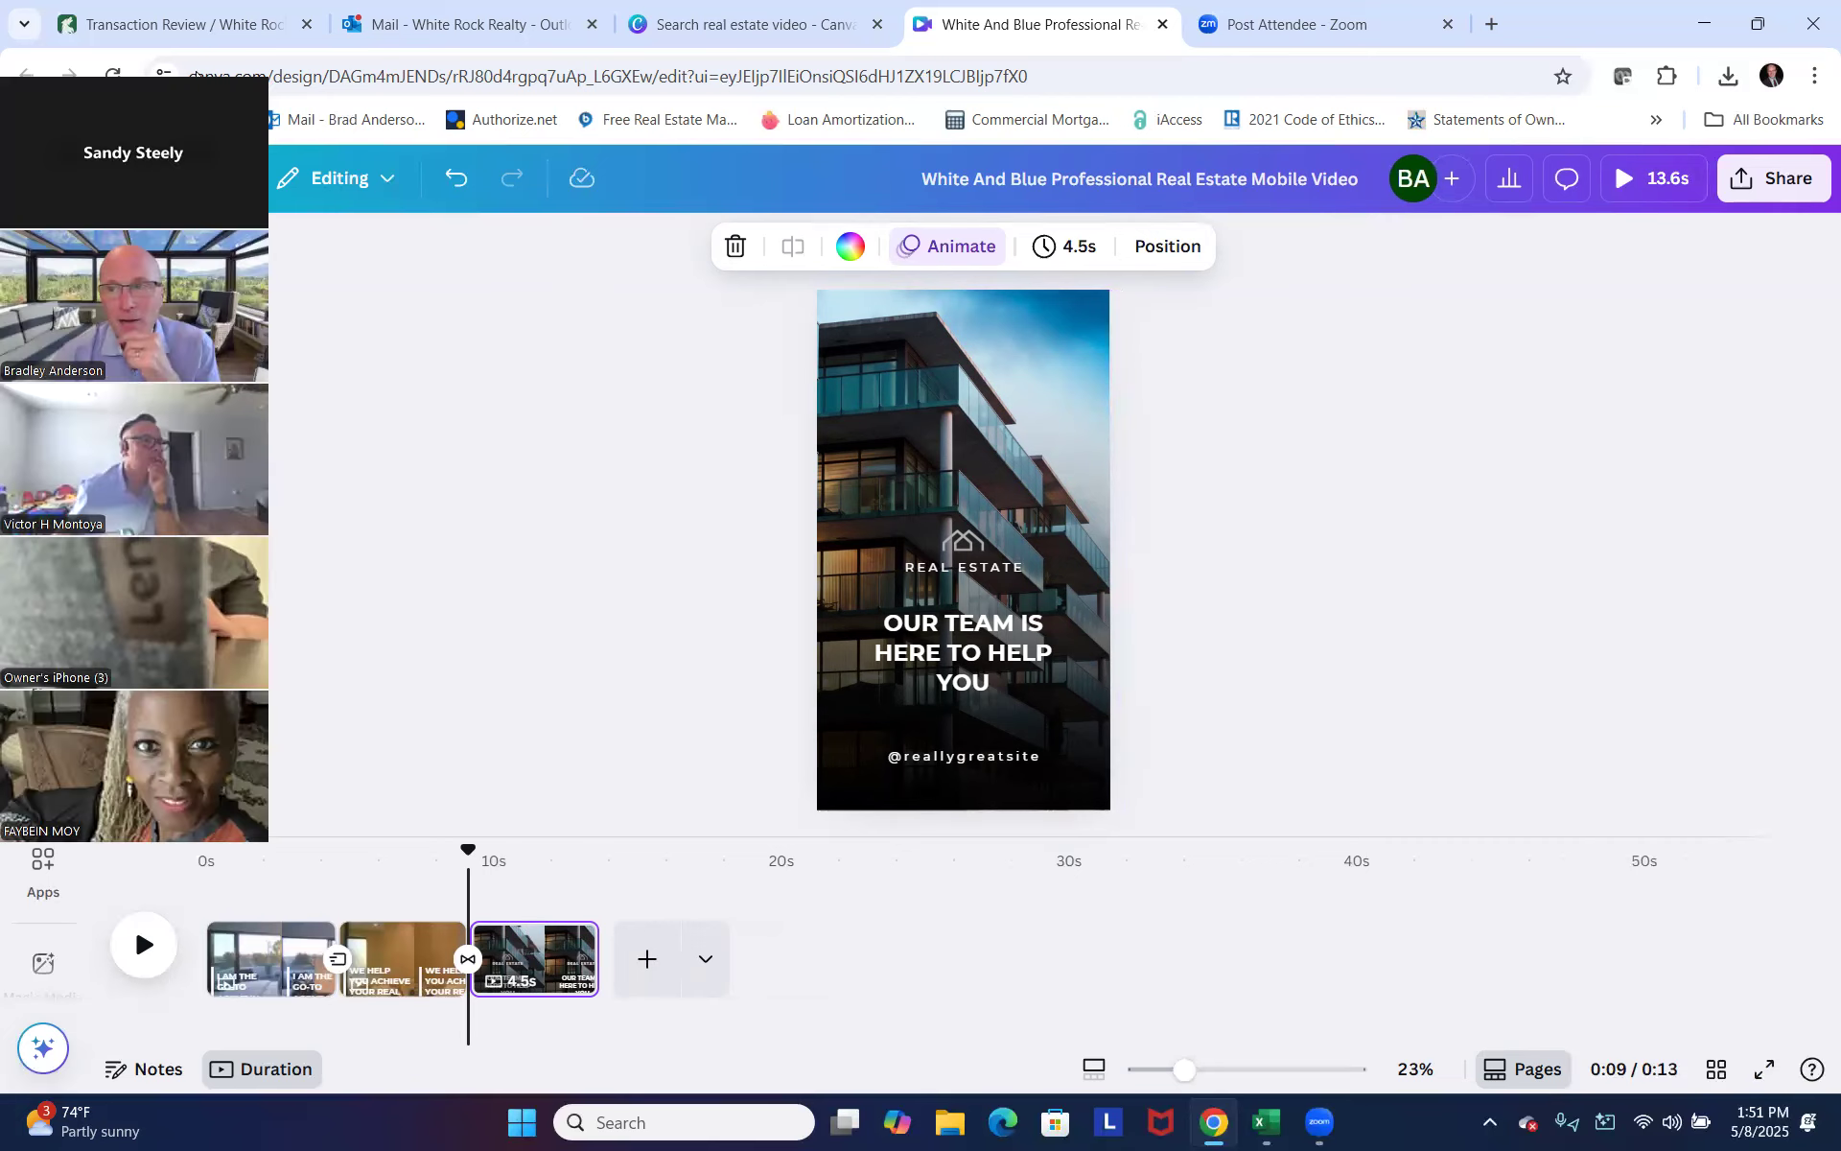
pyautogui.click(1770, 187)
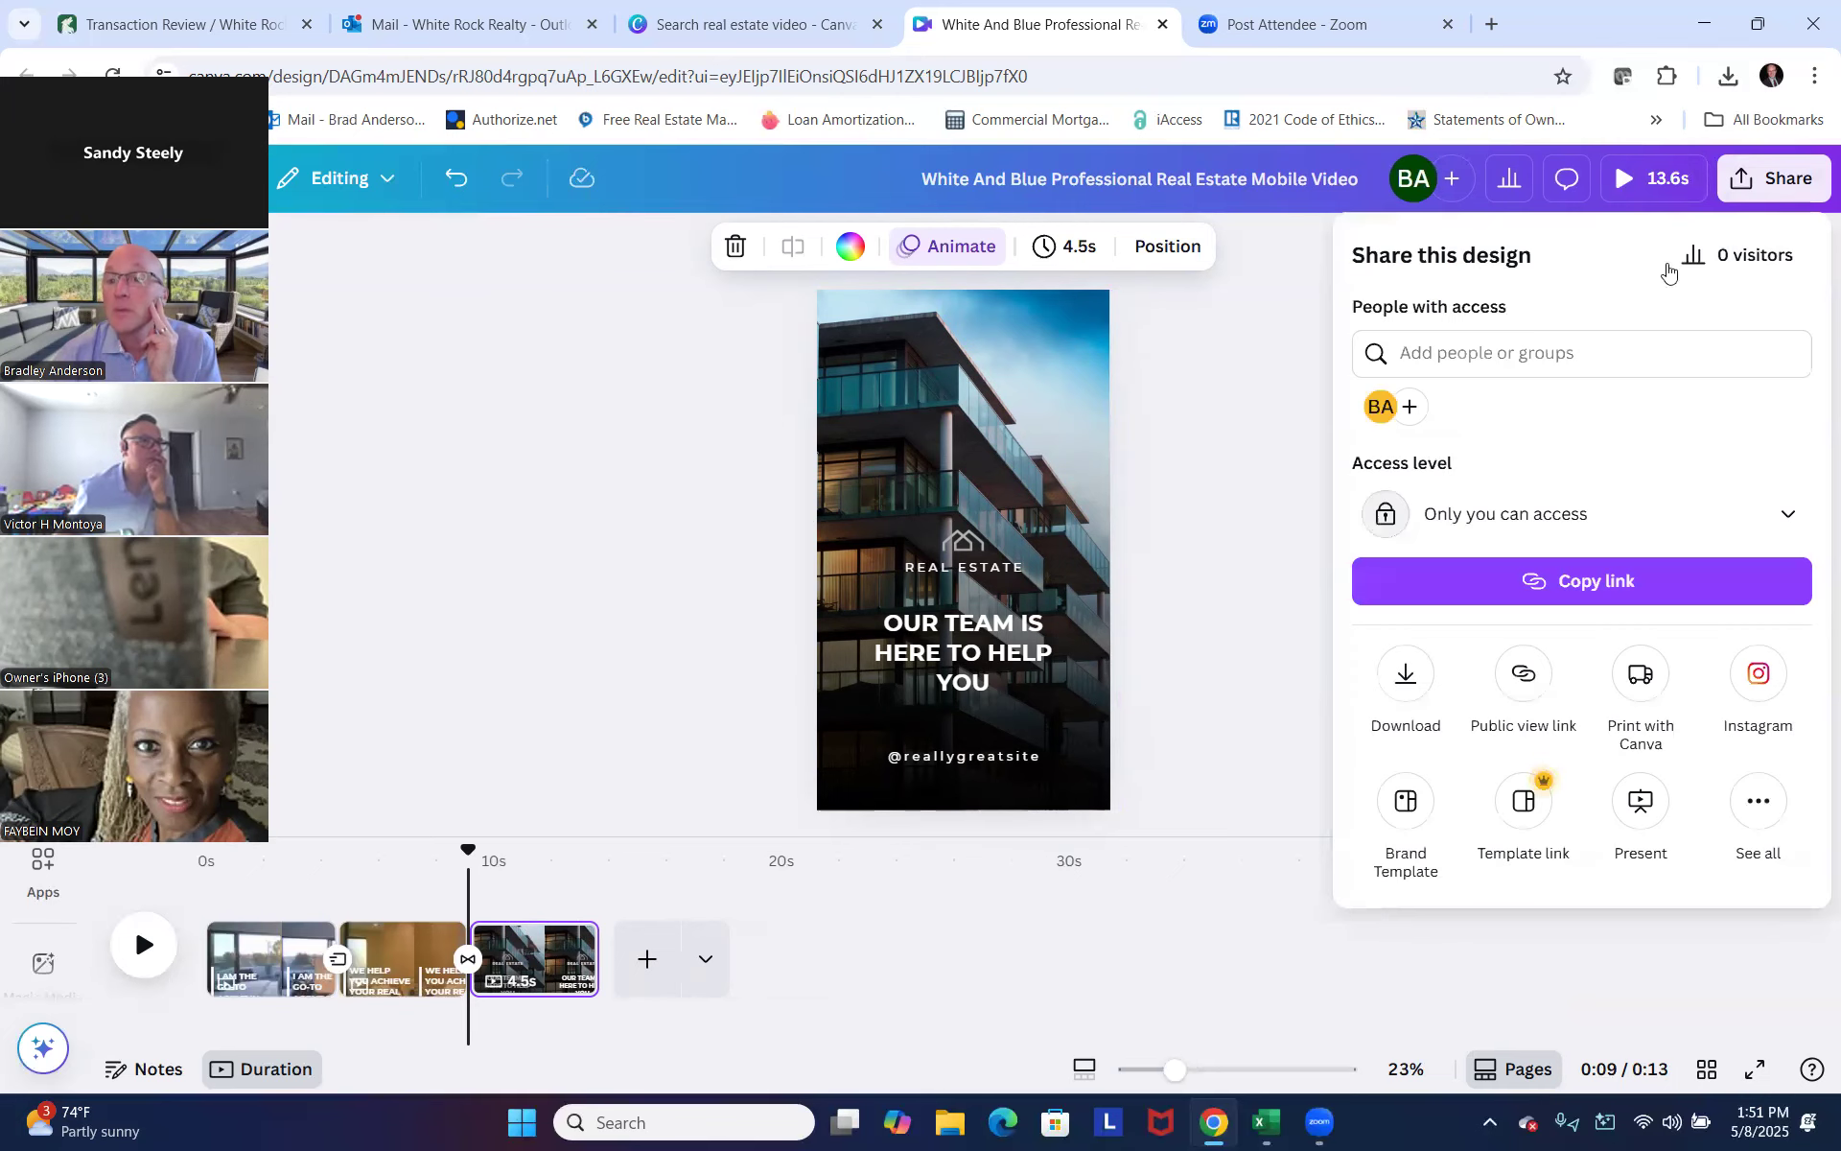
pyautogui.click(1406, 683)
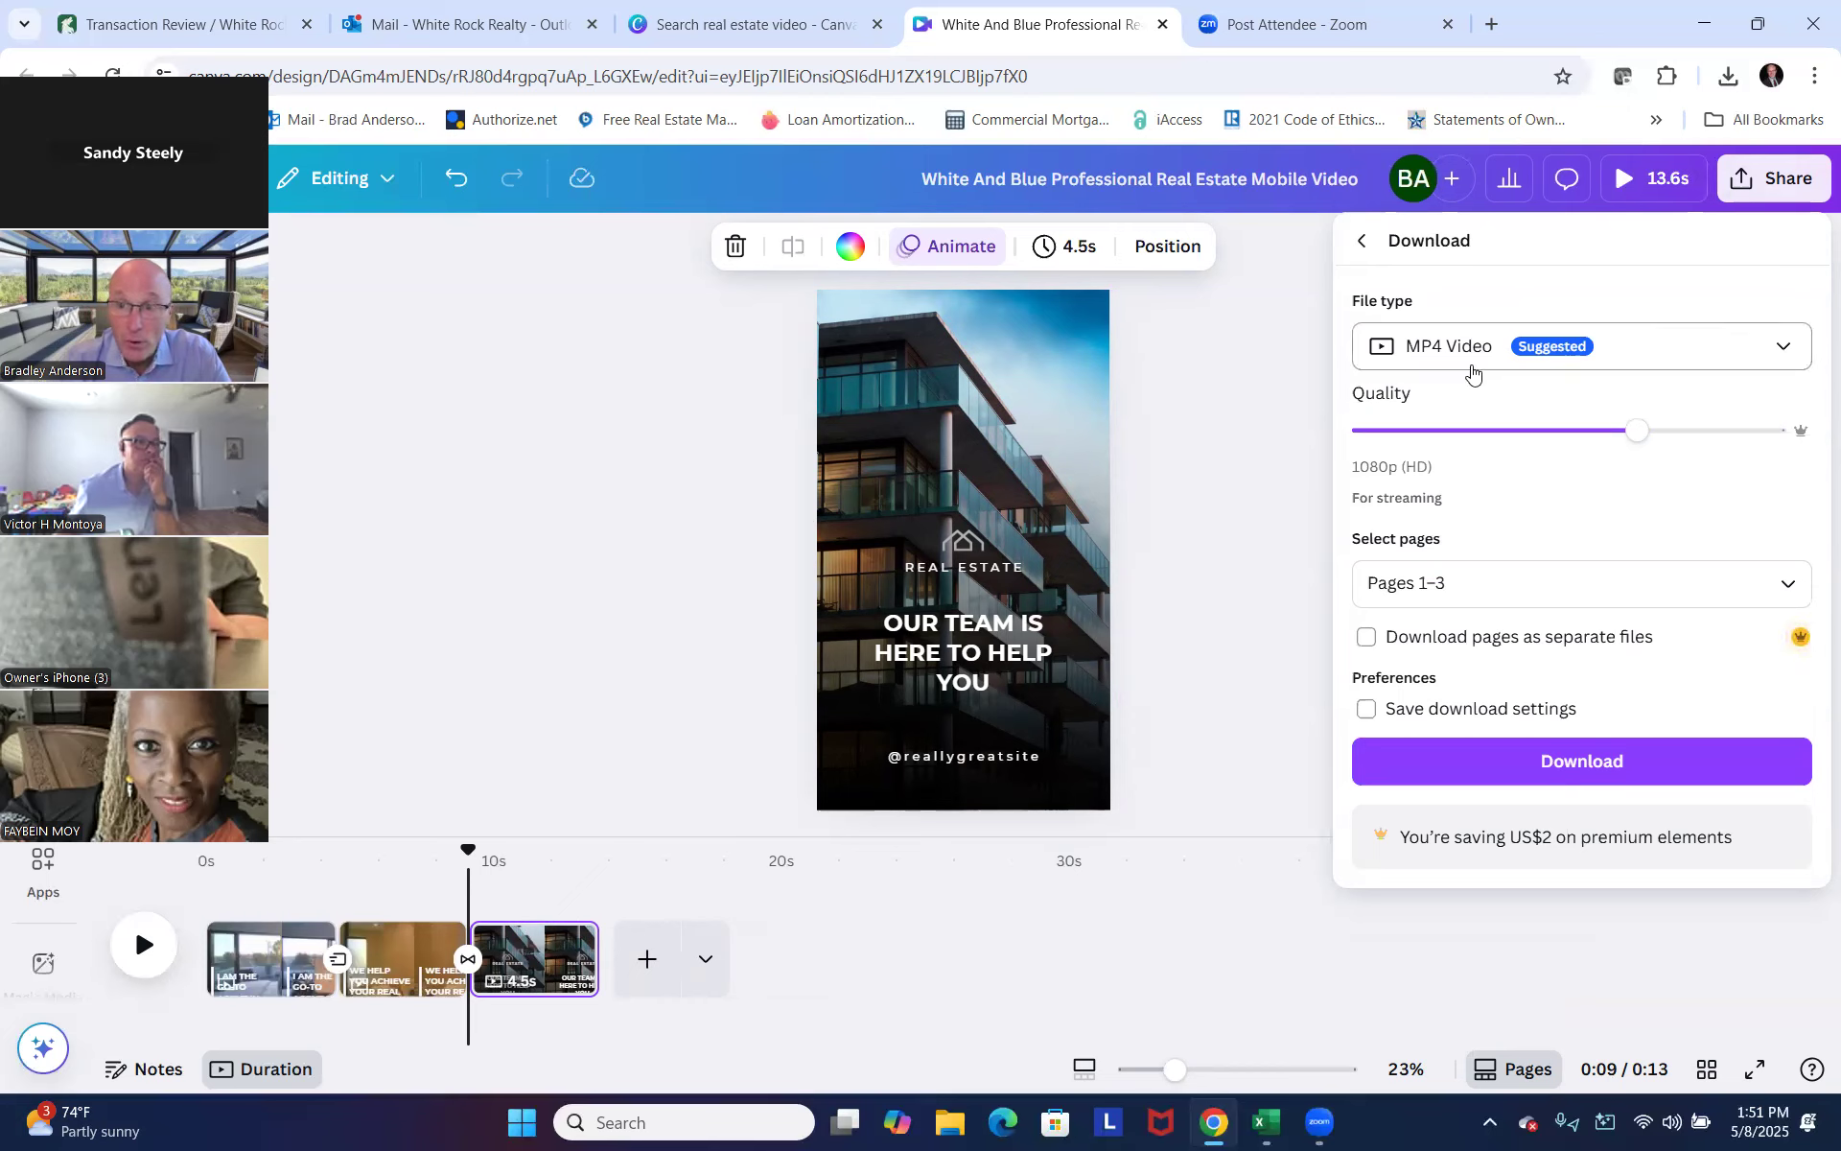
pyautogui.click(1605, 360)
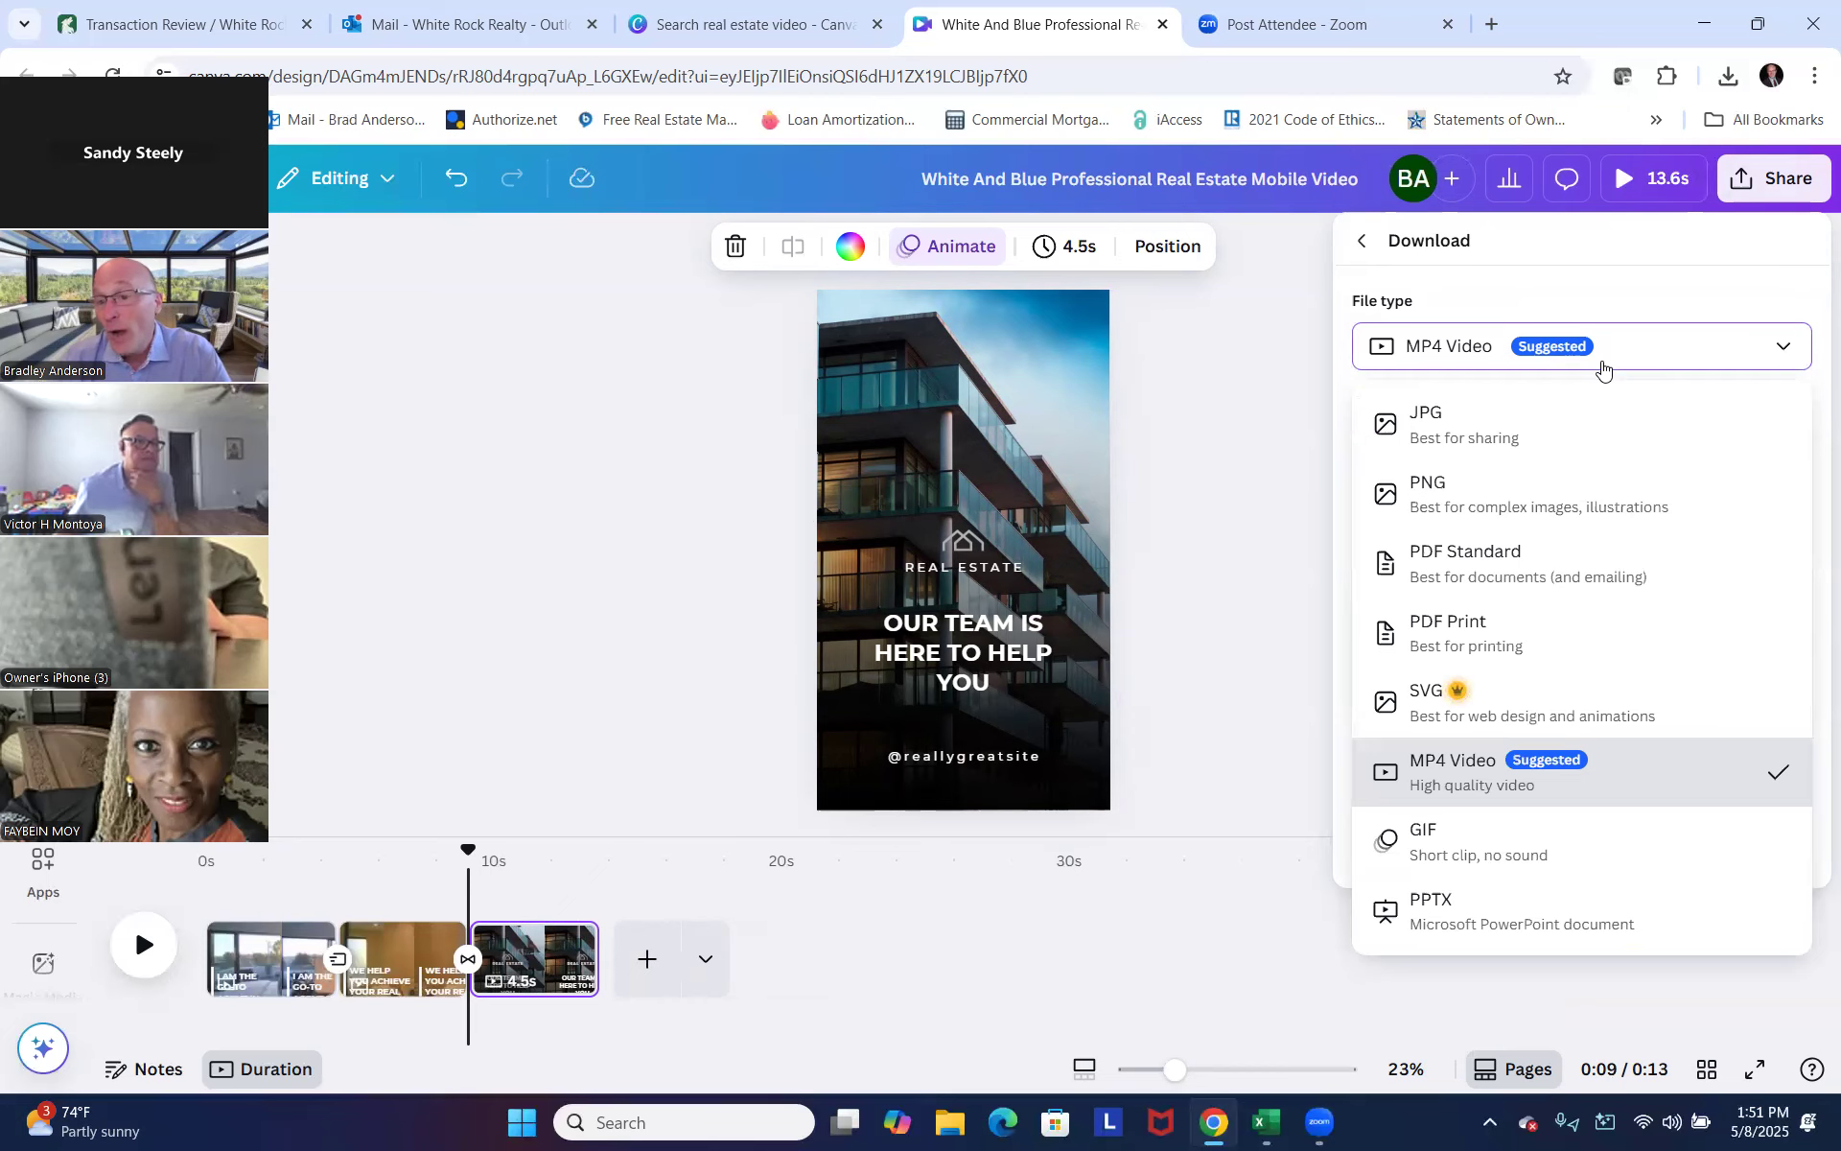
pyautogui.click(1287, 479)
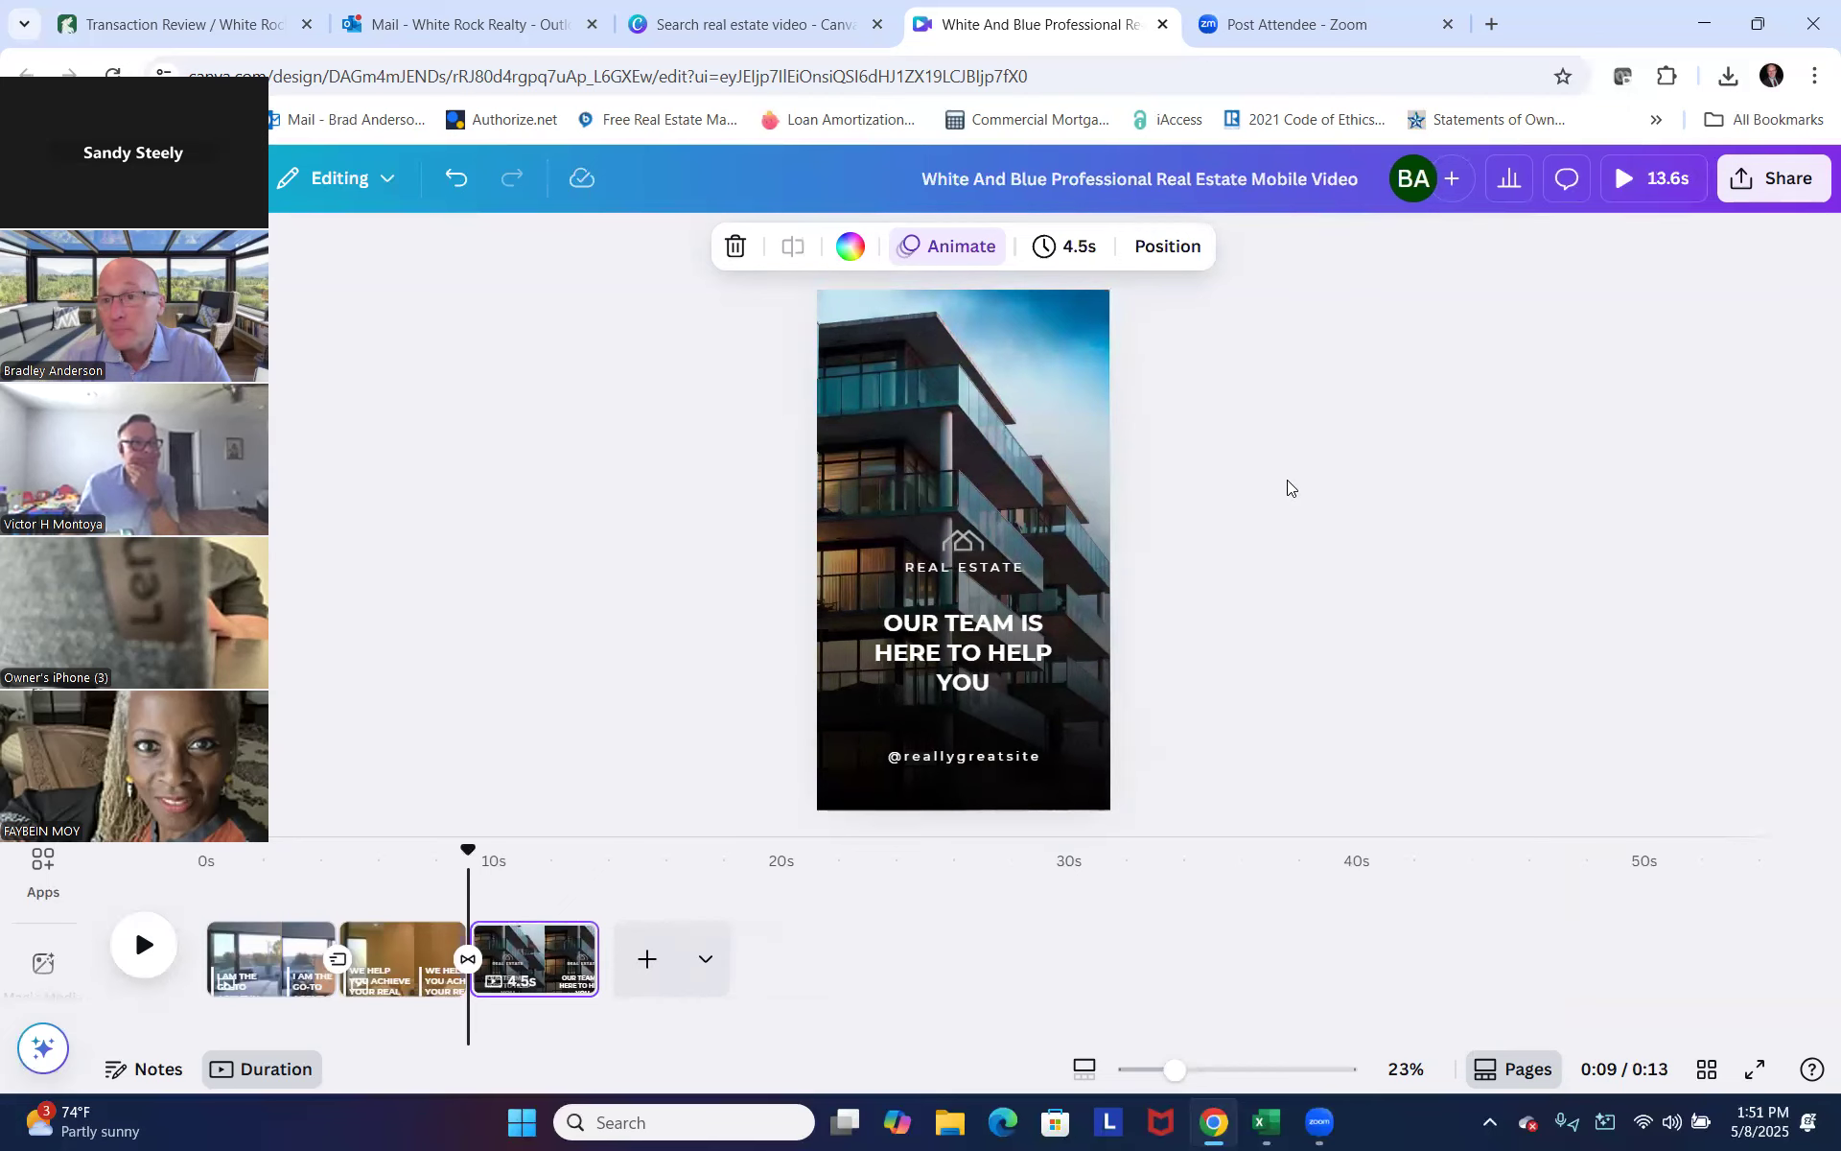
# Review the video's download settings again and look through the additional ways to publish it.
pyautogui.click(1762, 199)
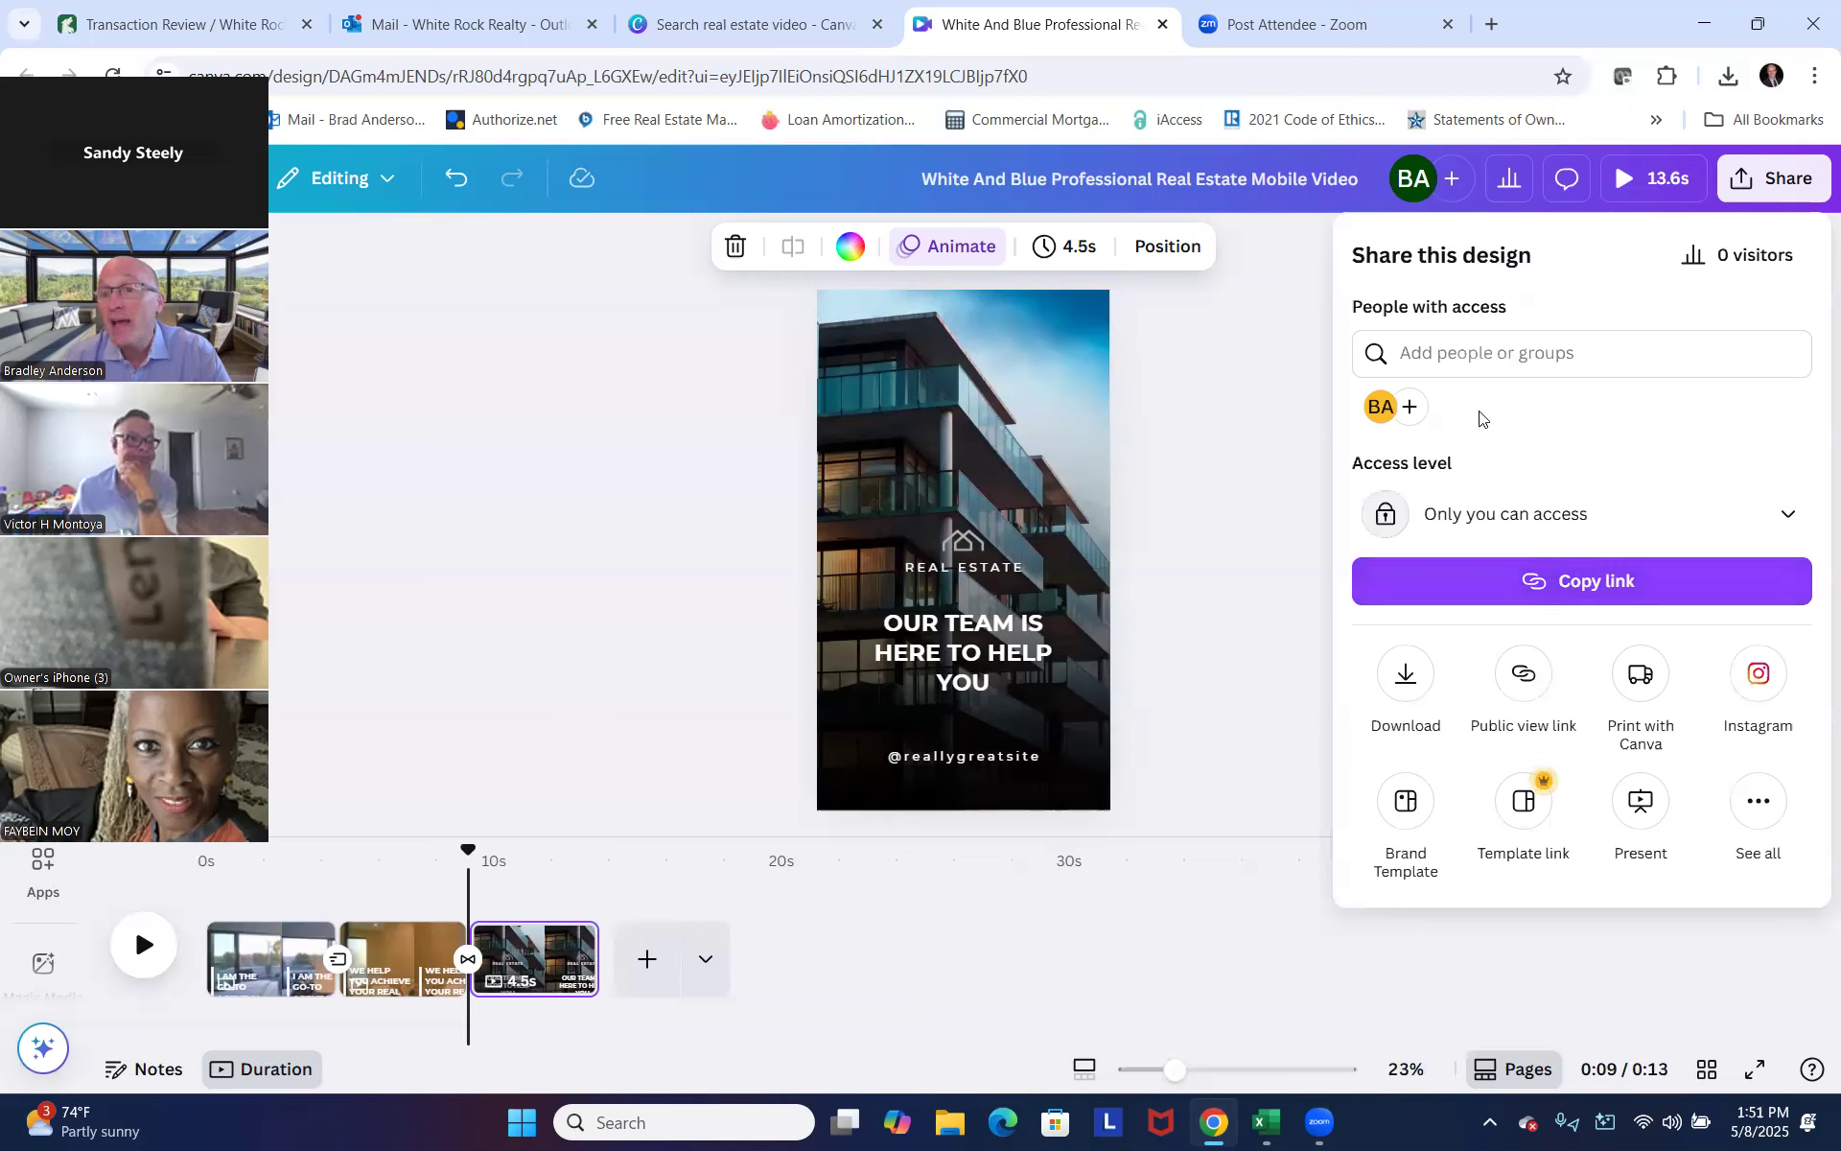
pyautogui.click(1400, 697)
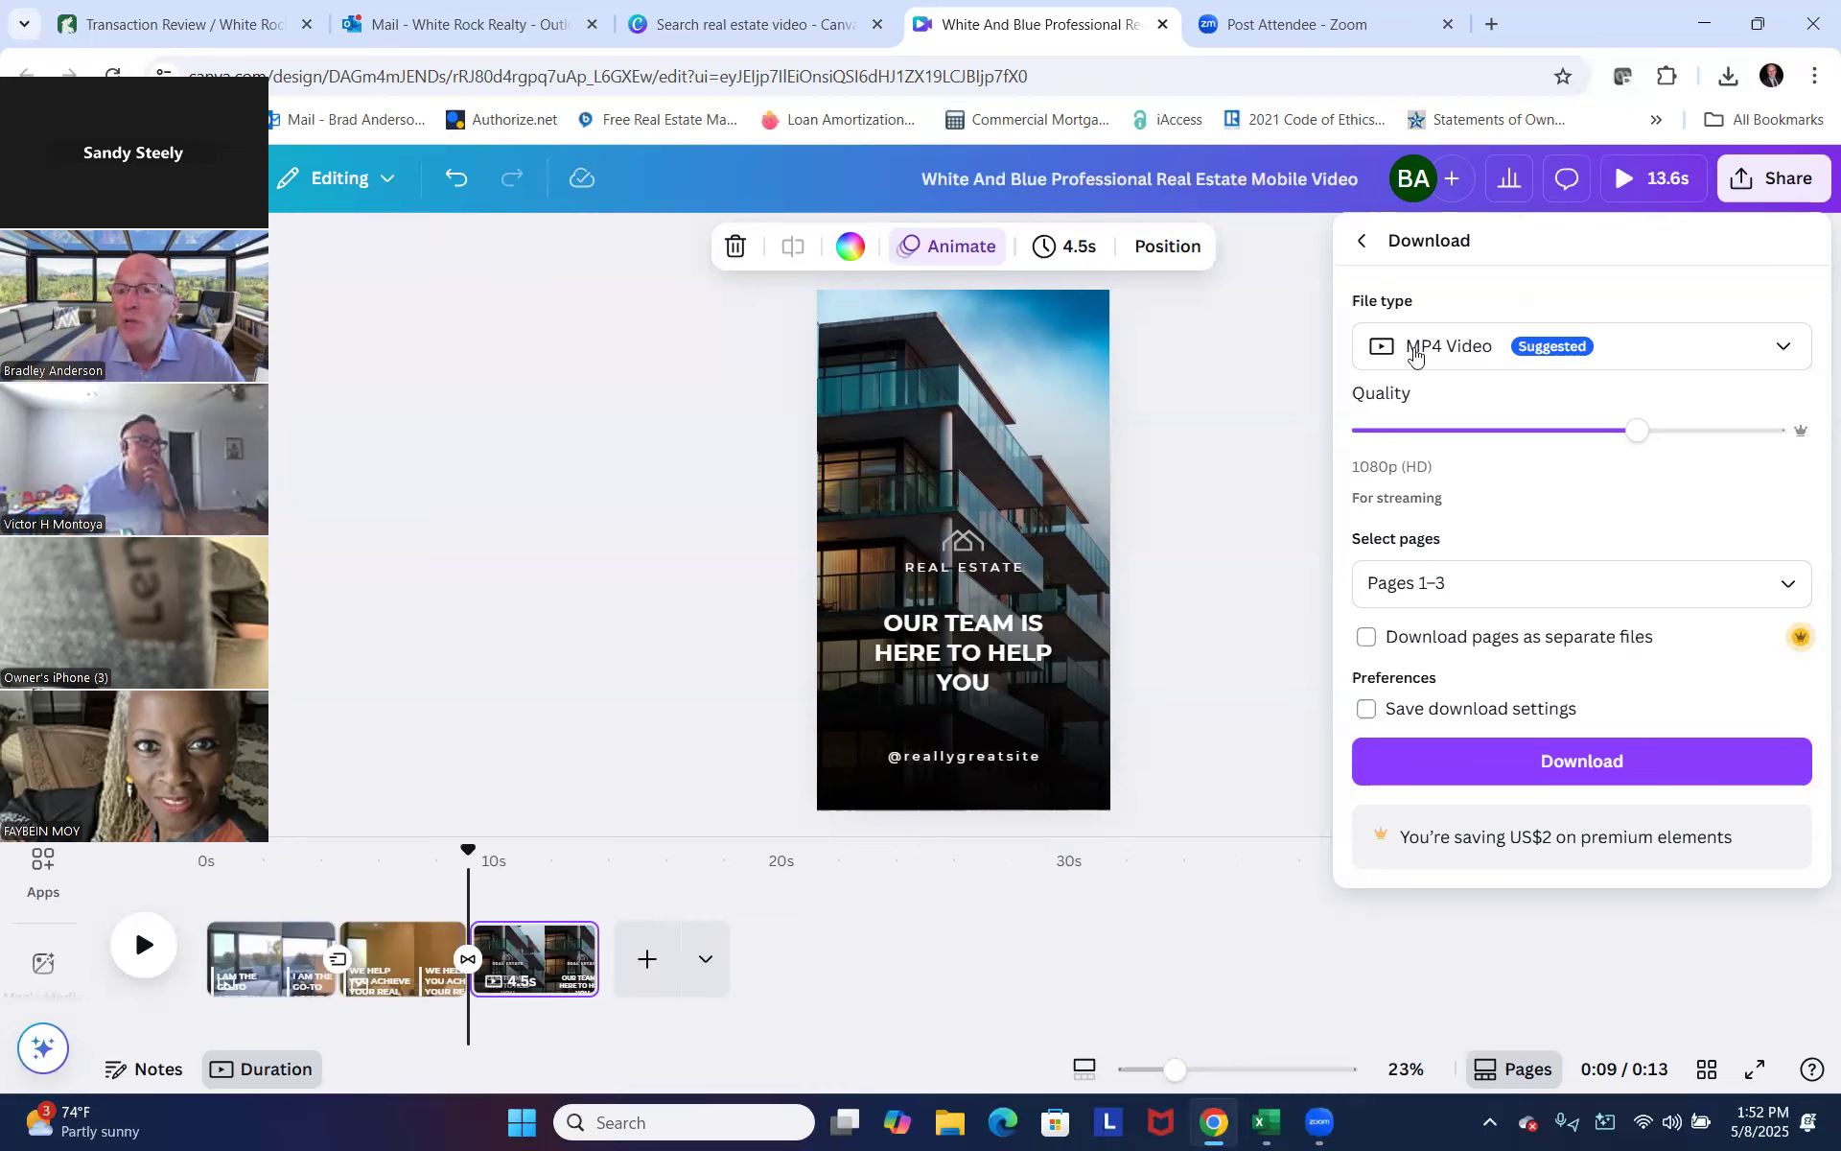
pyautogui.click(1363, 242)
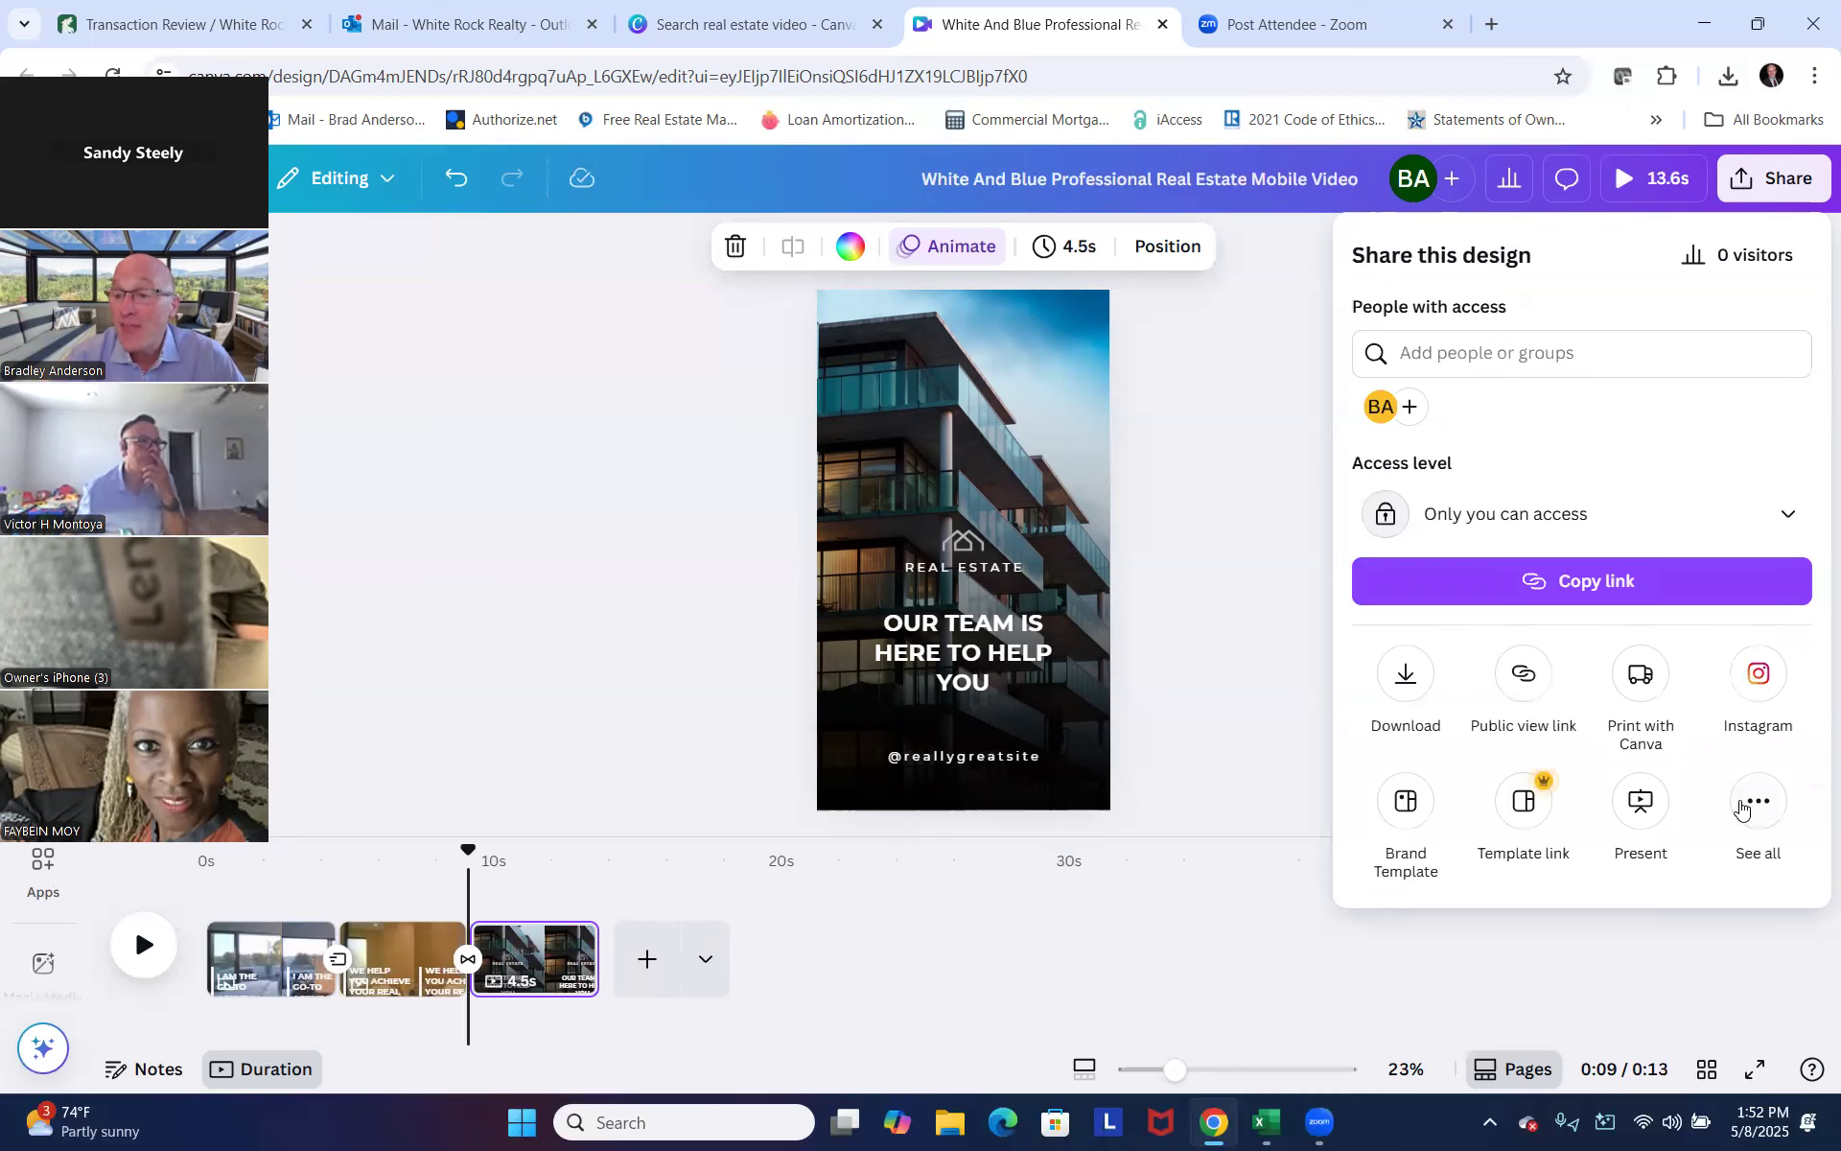
pyautogui.click(1748, 804)
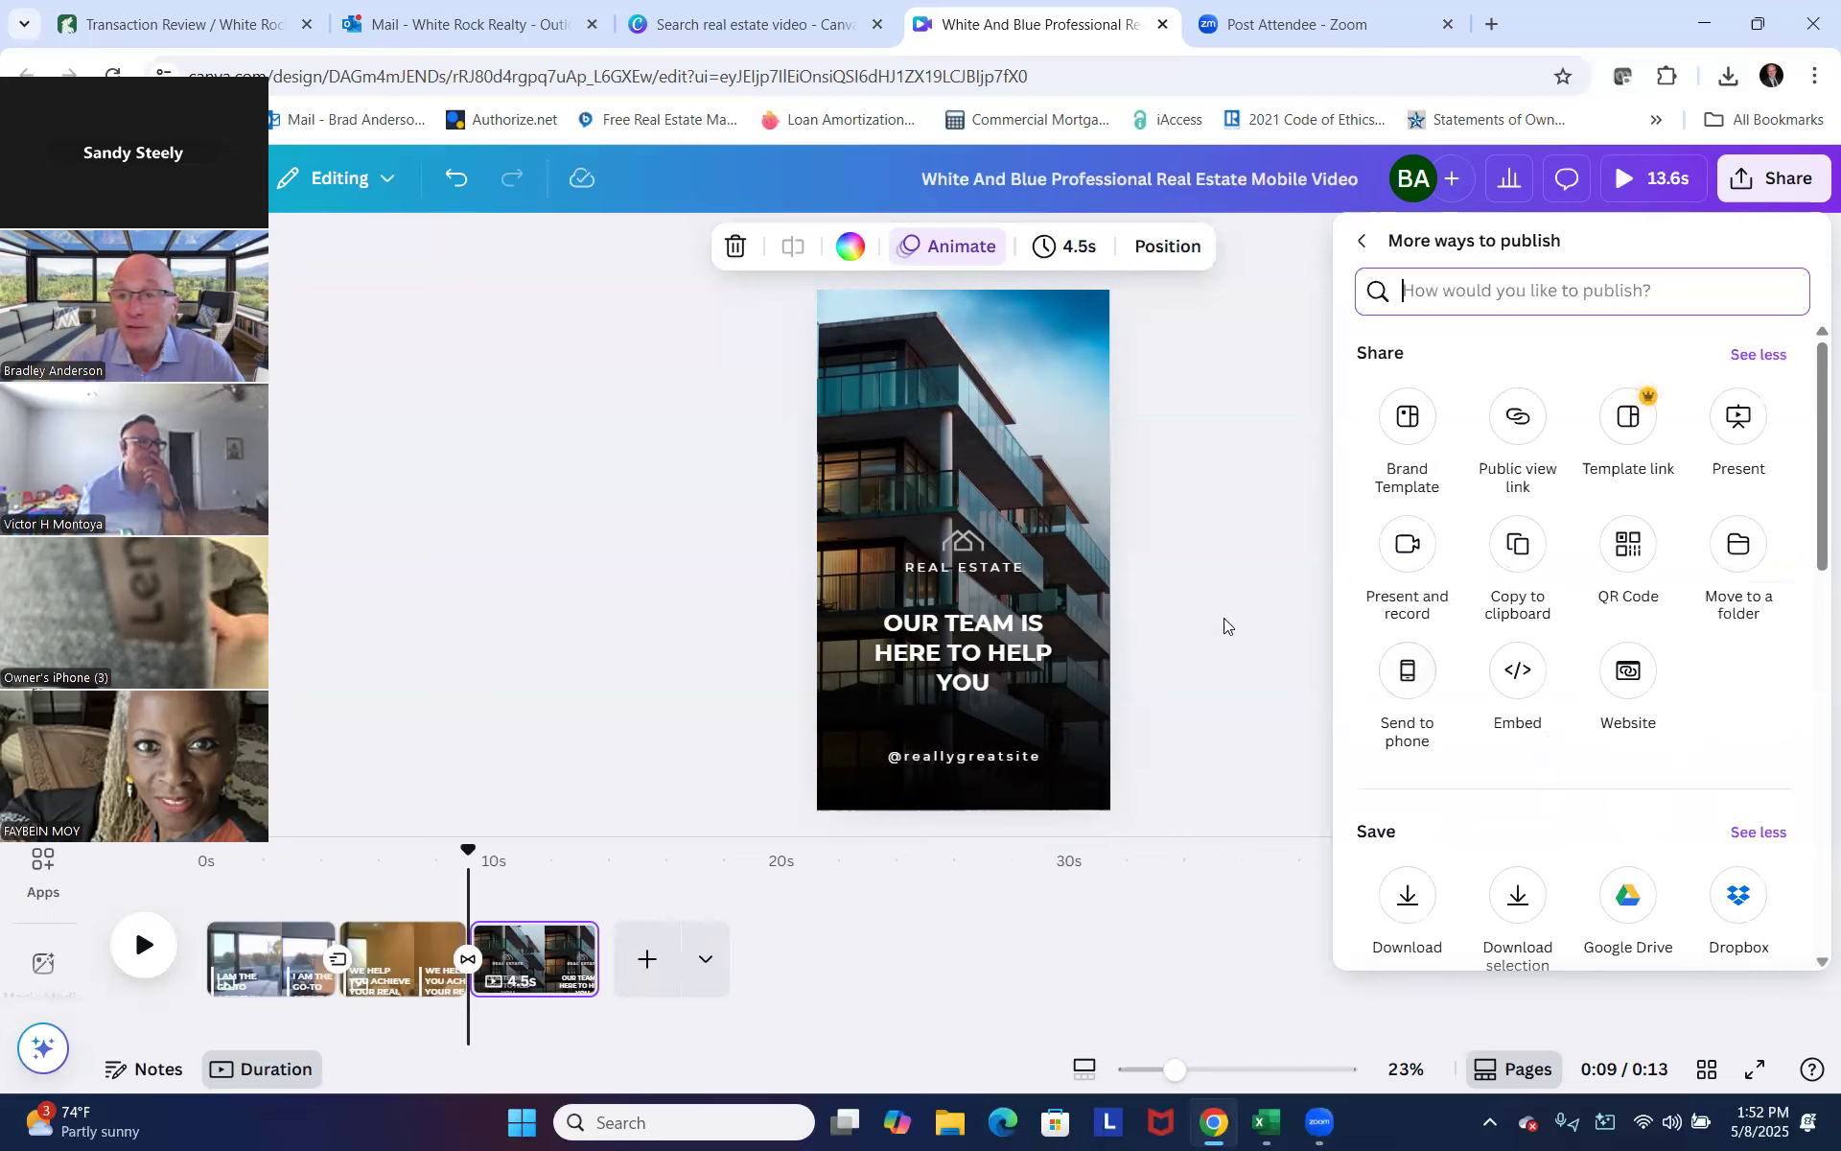
pyautogui.click(1363, 241)
pyautogui.click(1273, 356)
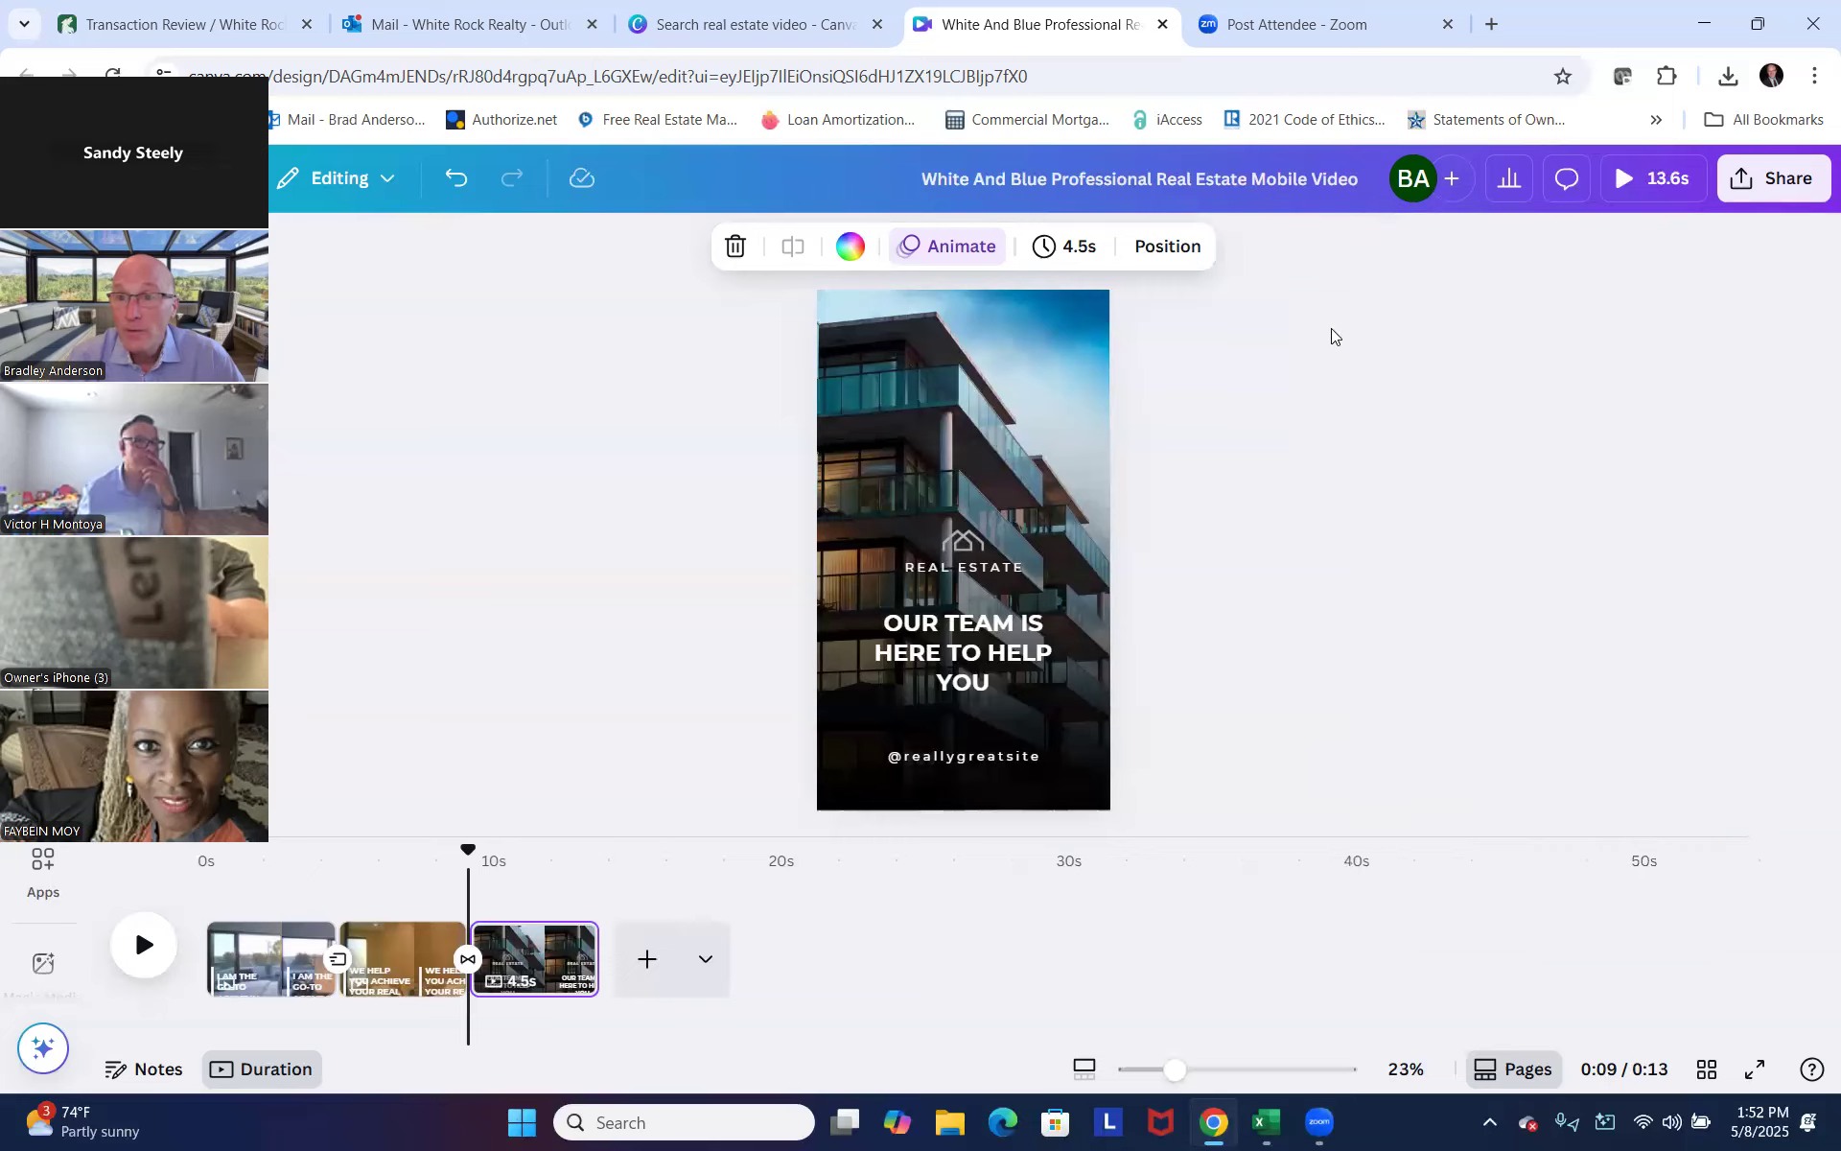